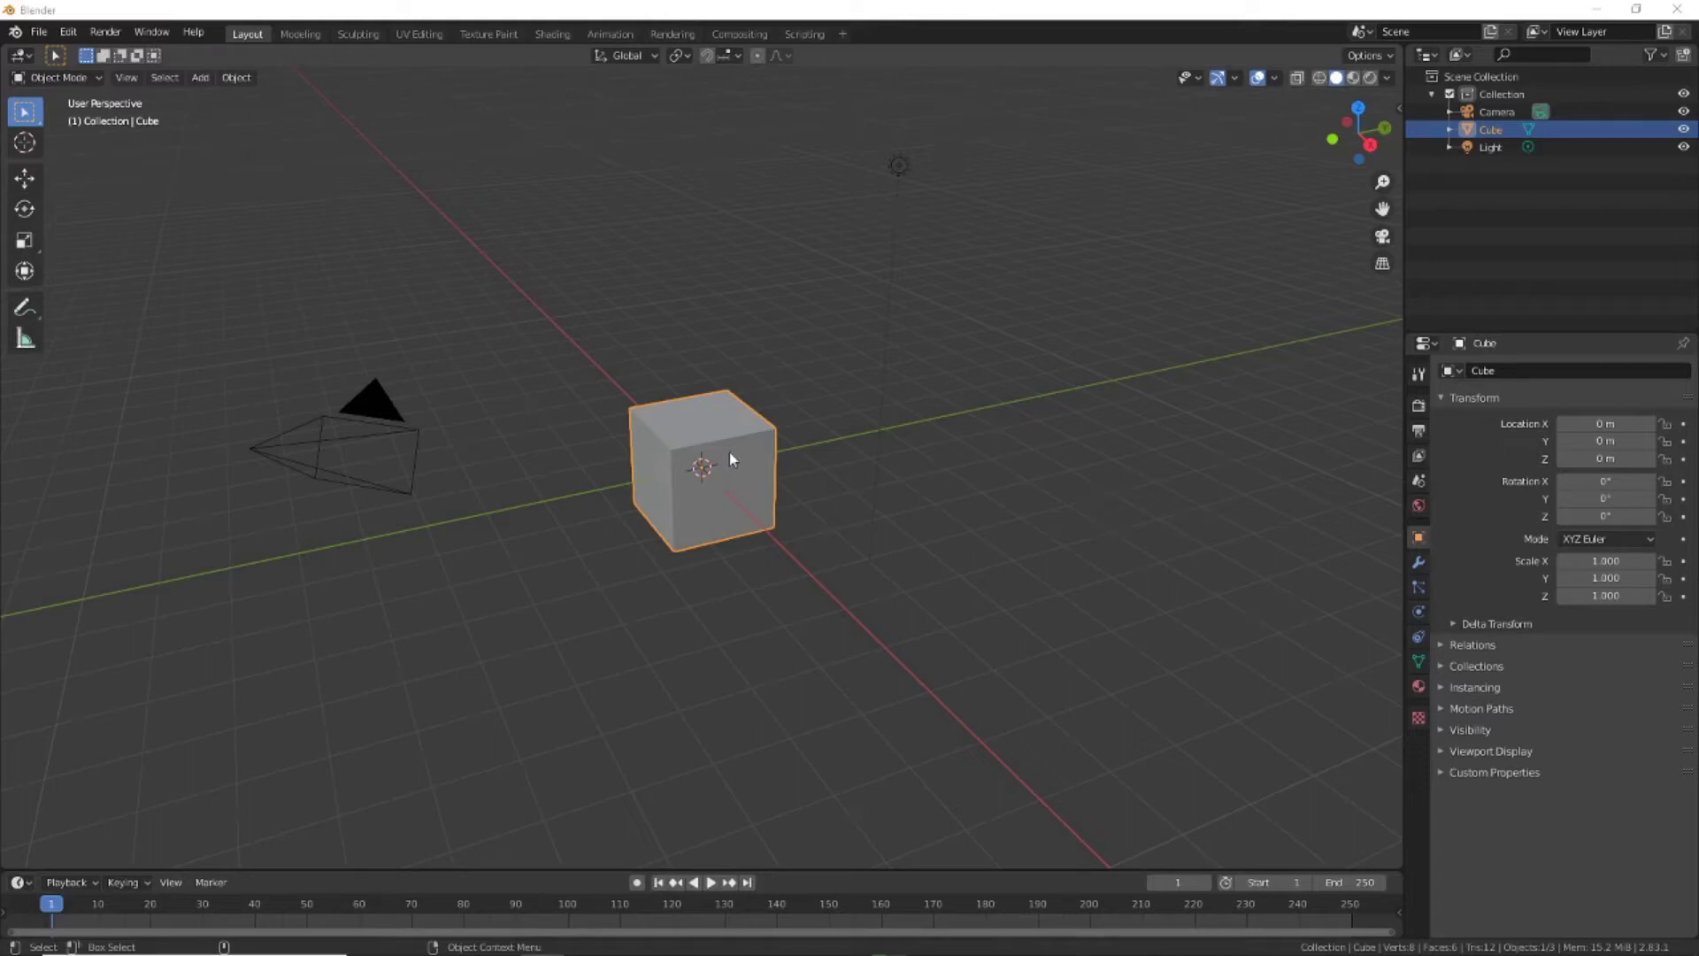
Delete the default cube and add a cylinder mesh in its place
key("Delete")
scroll(737, 453, "down", 3)
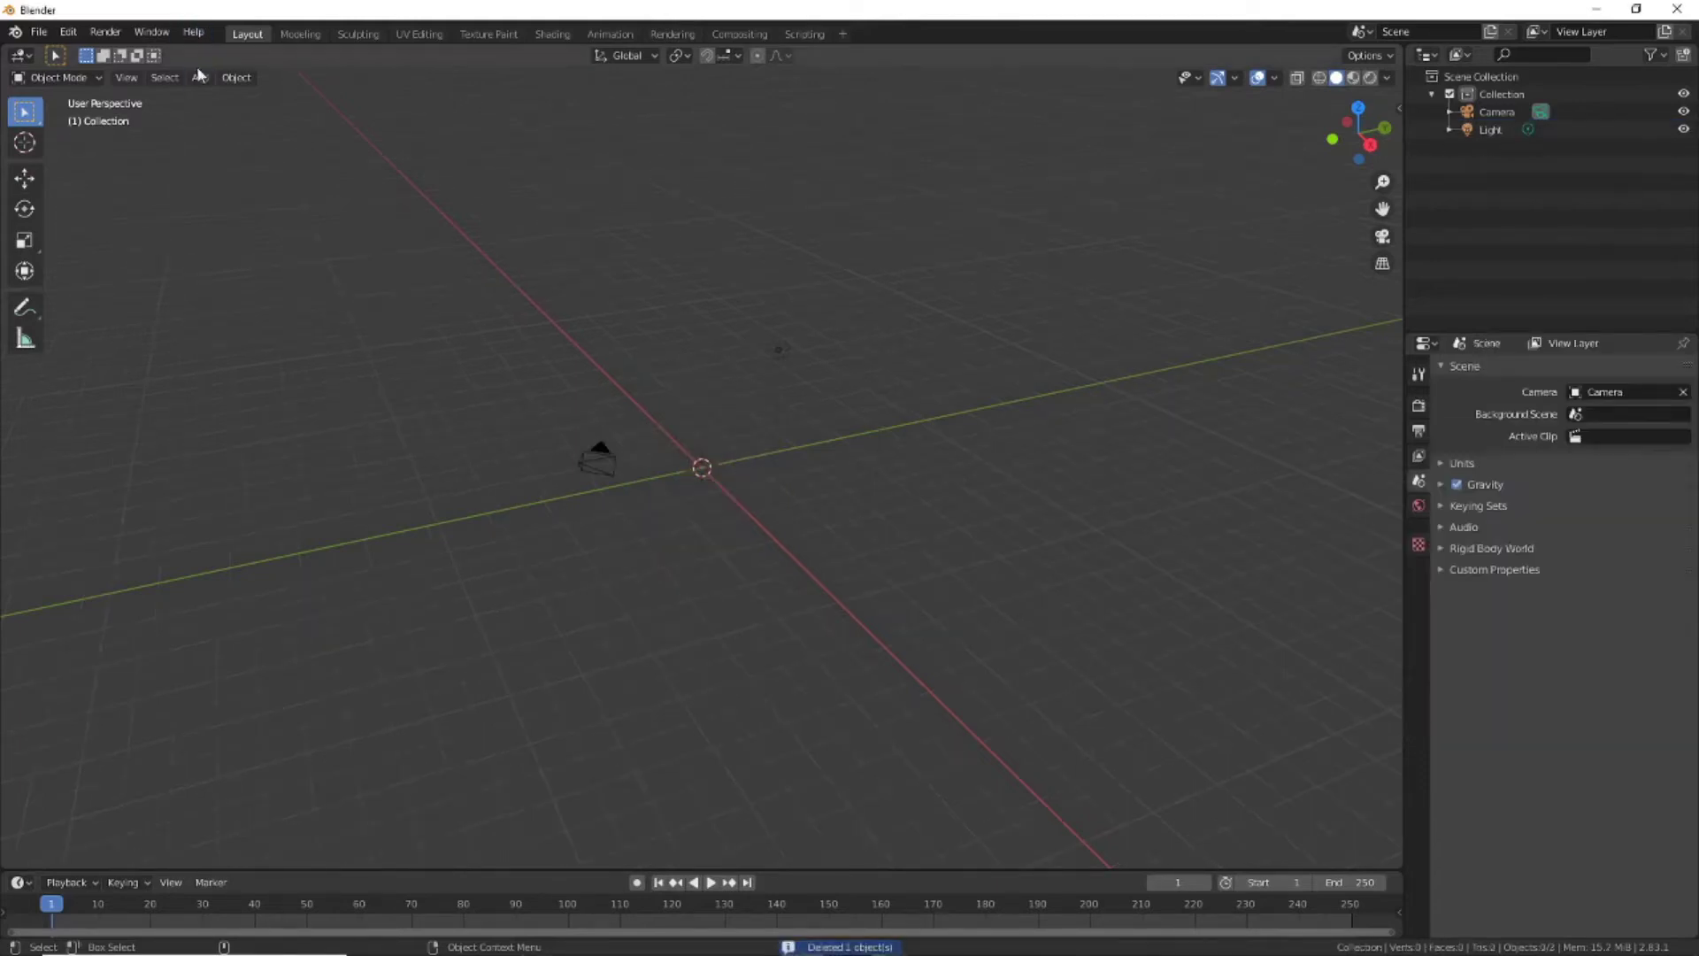
left_click(200, 77)
left_click(363, 186)
left_click(157, 854)
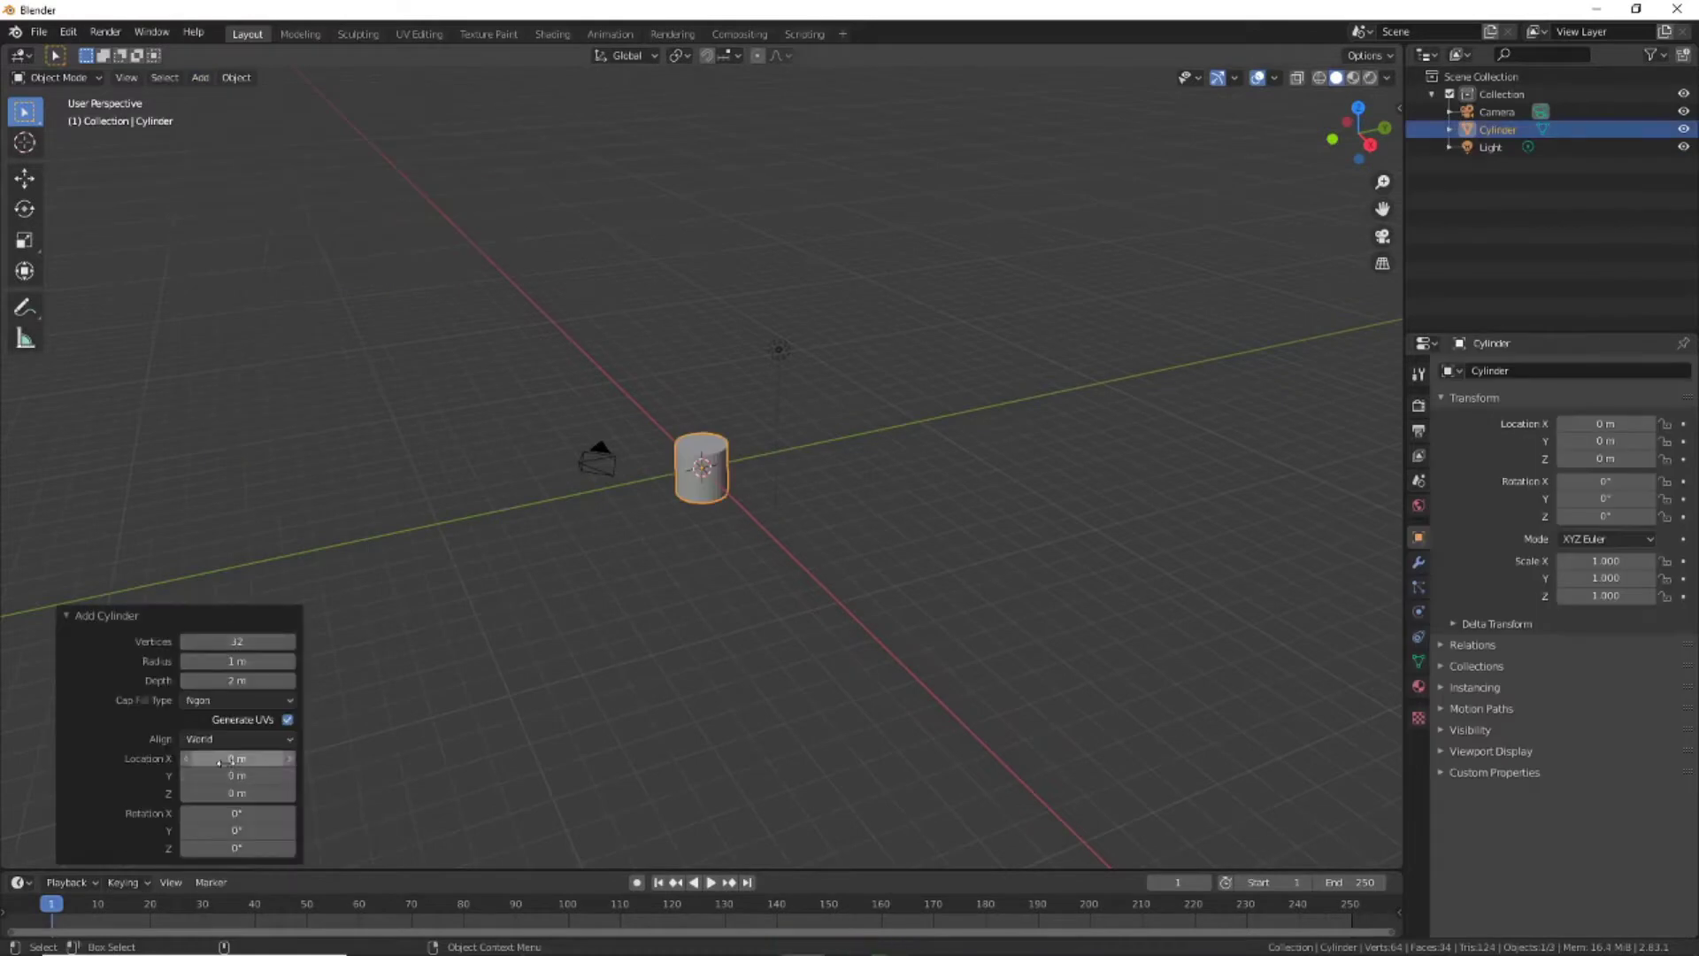
key("ctrl+z")
left_click(200, 77)
left_click(363, 186)
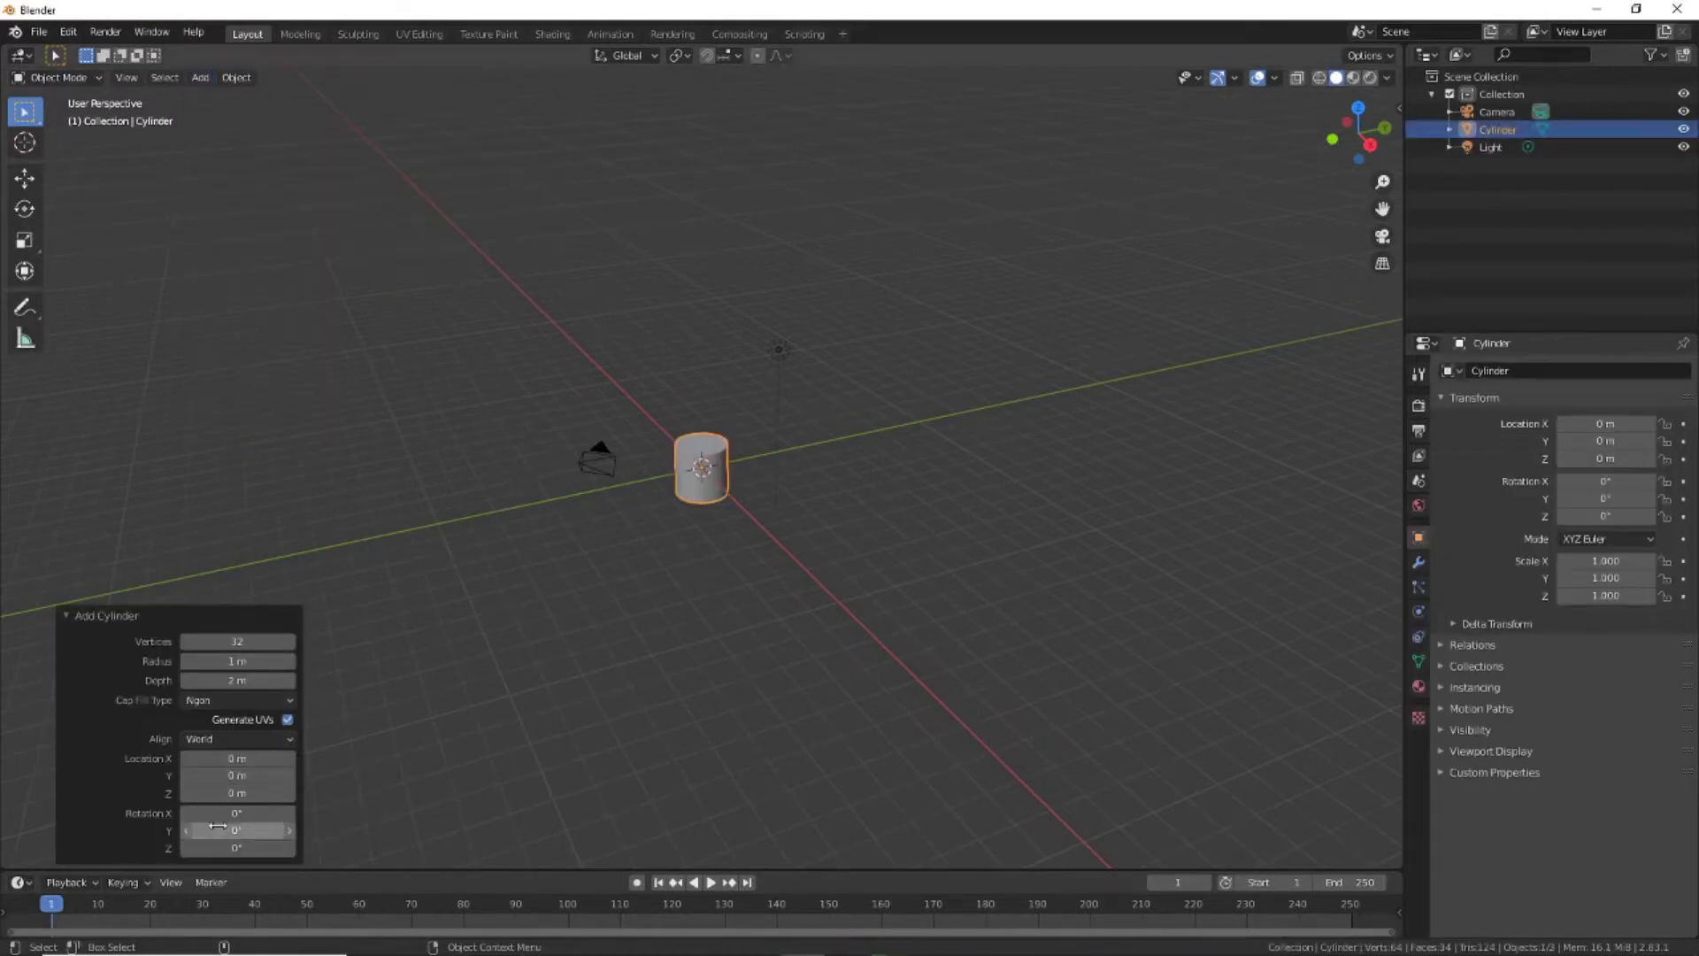
Re-add a fresh cylinder with its X rotation set to 90° so it lies on its side
key("ctrl+z")
left_click(200, 77)
left_click(363, 185)
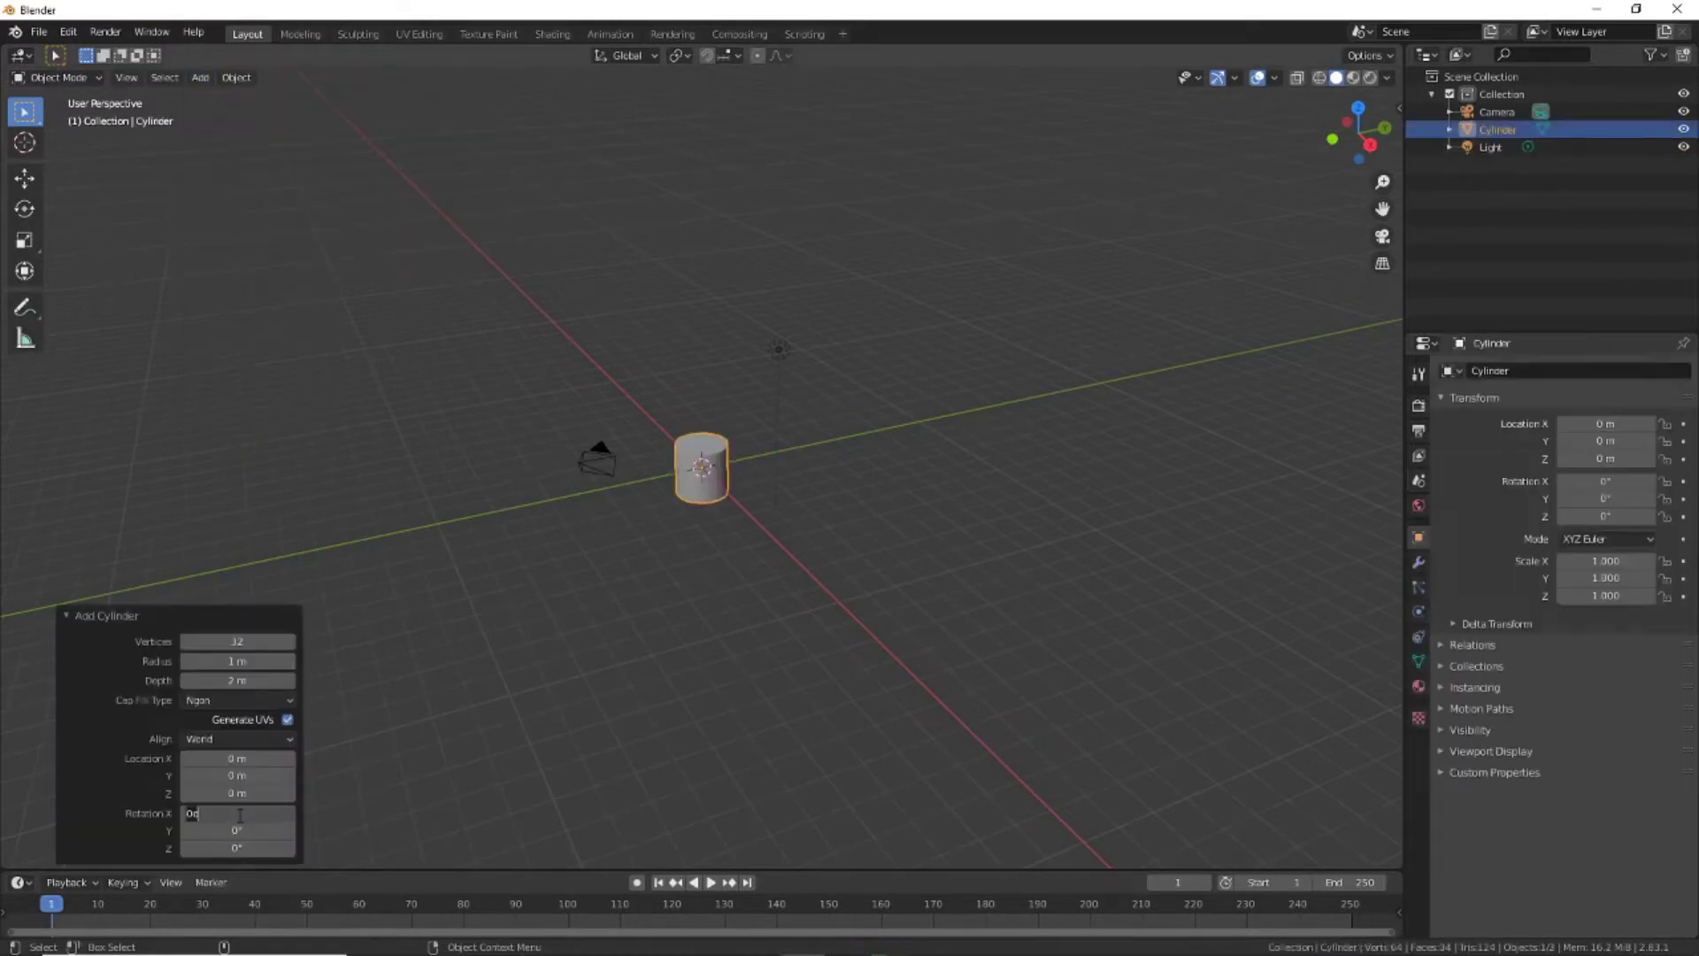
double_click(236, 812)
type("90")
key("Return")
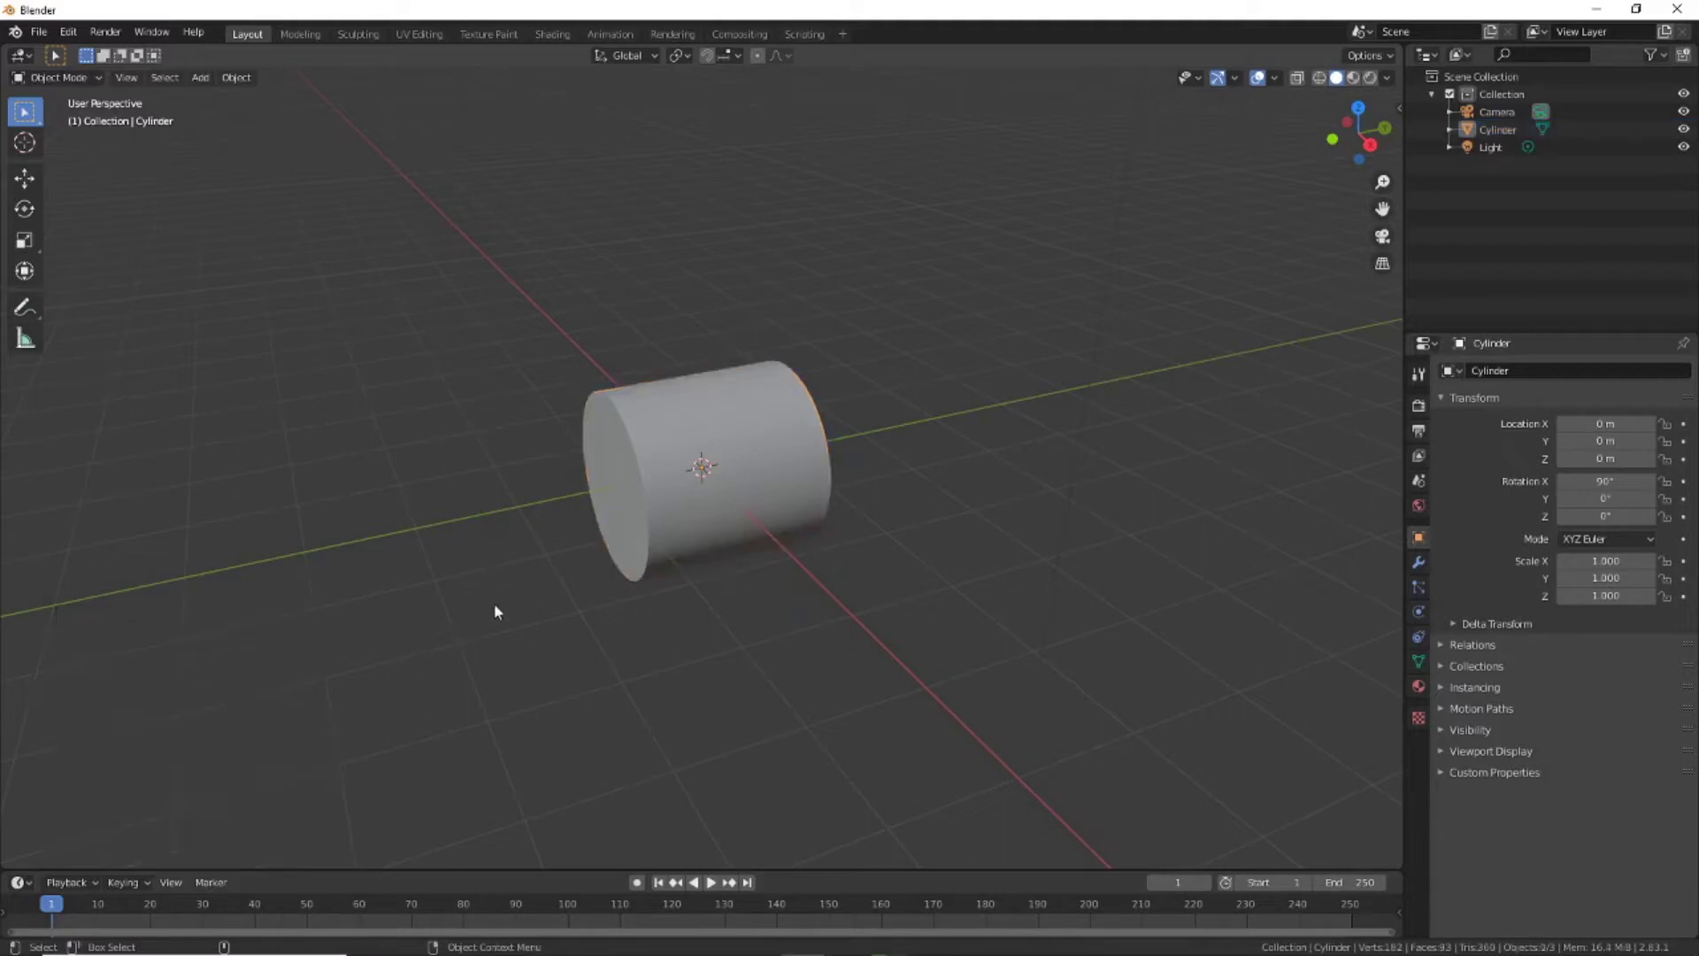
left_click(24, 240)
Stretch the cylinder into a long tube and add a loop cut near its end
left_click_drag(865, 429, 1316, 540)
mouse_move(1316, 539)
middle_mouse_down("shift")
mouse_move(919, 674)
mouse_move(561, 581)
middle_mouse_up("shift")
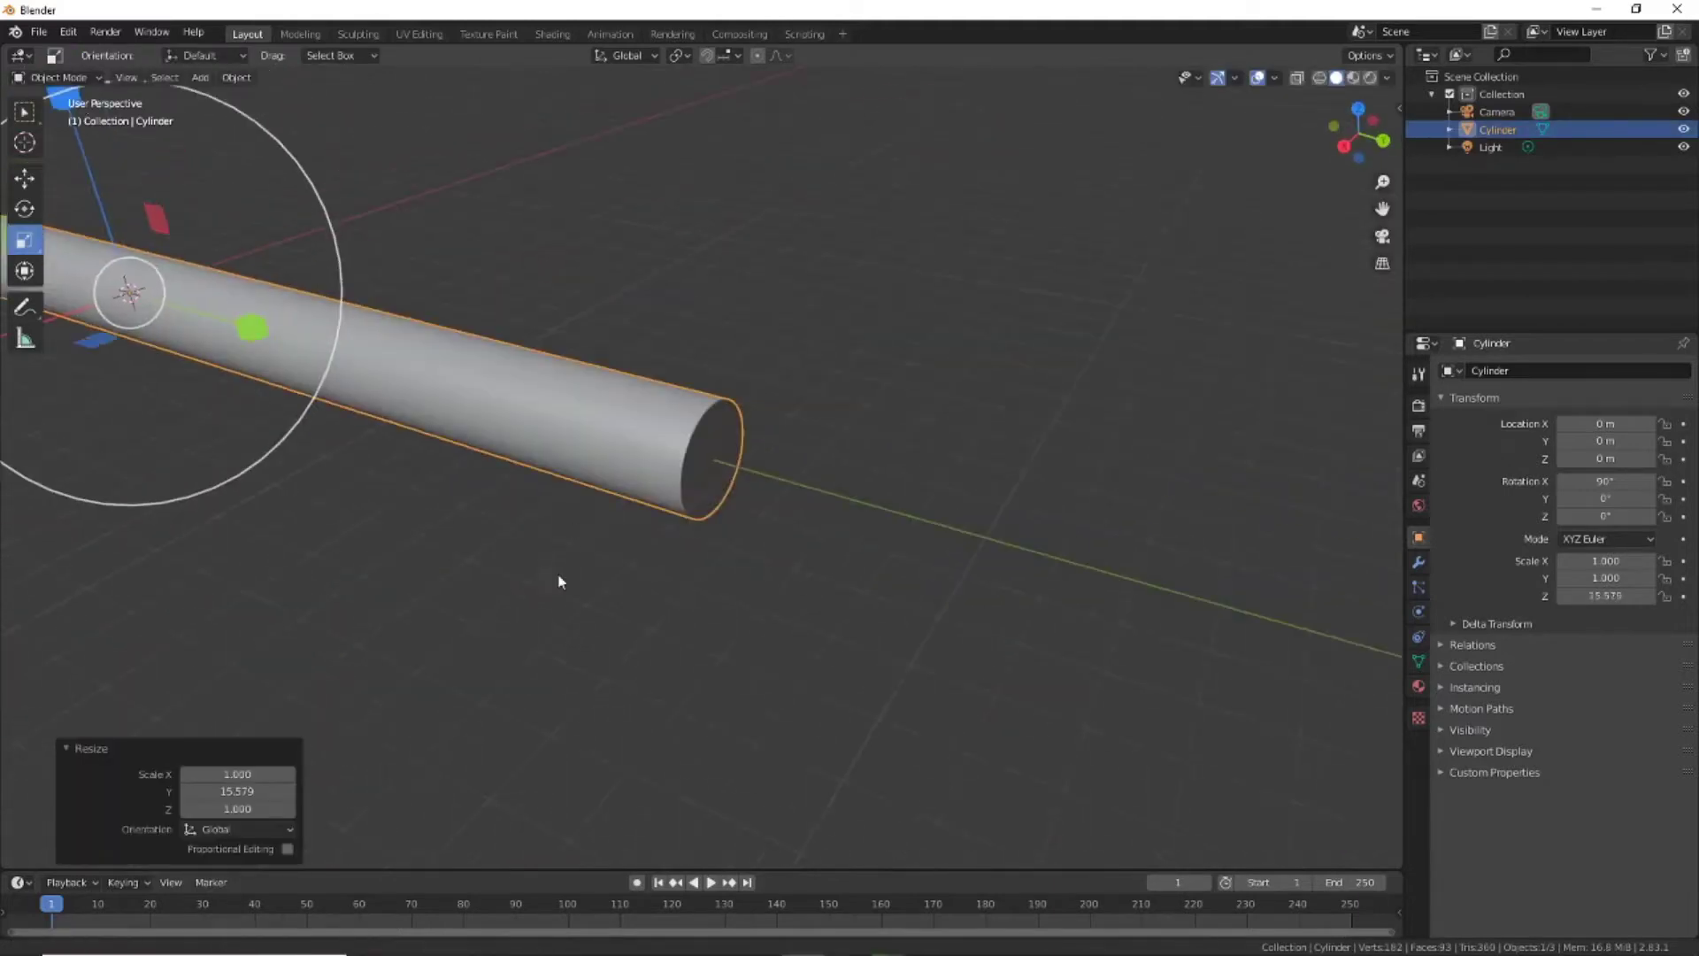
key("Tab")
scroll(691, 573, "up", 1)
left_click(337, 403)
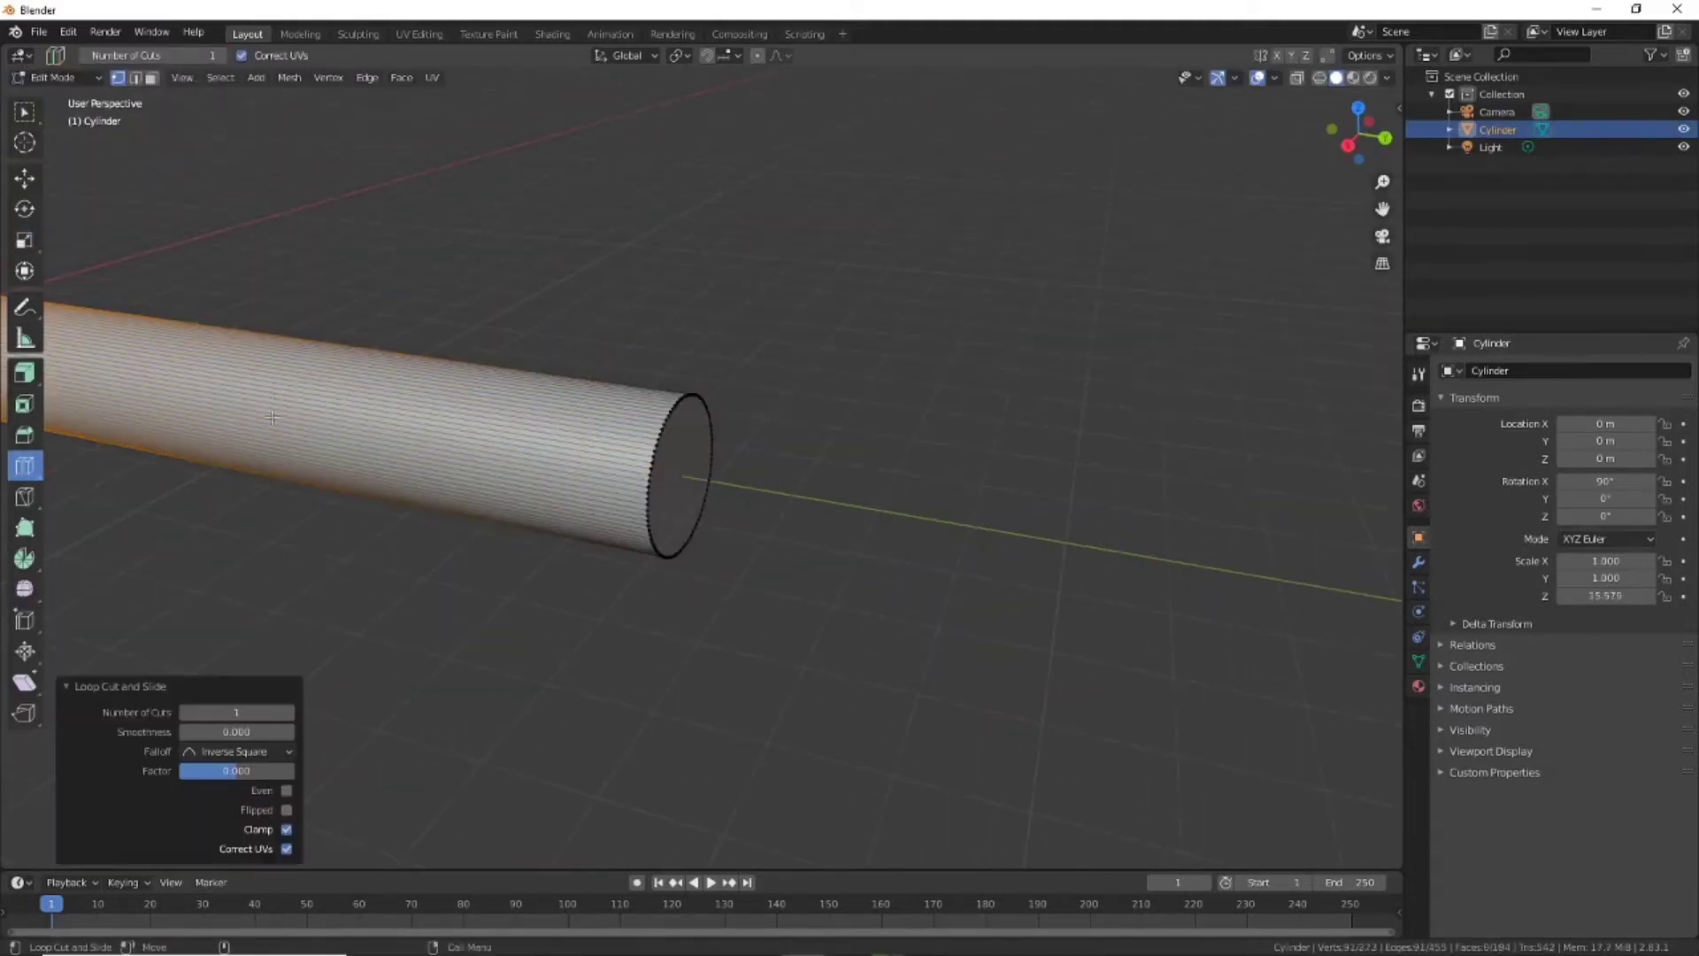
left_click_drag(567, 456, 515, 452)
left_click(515, 453)
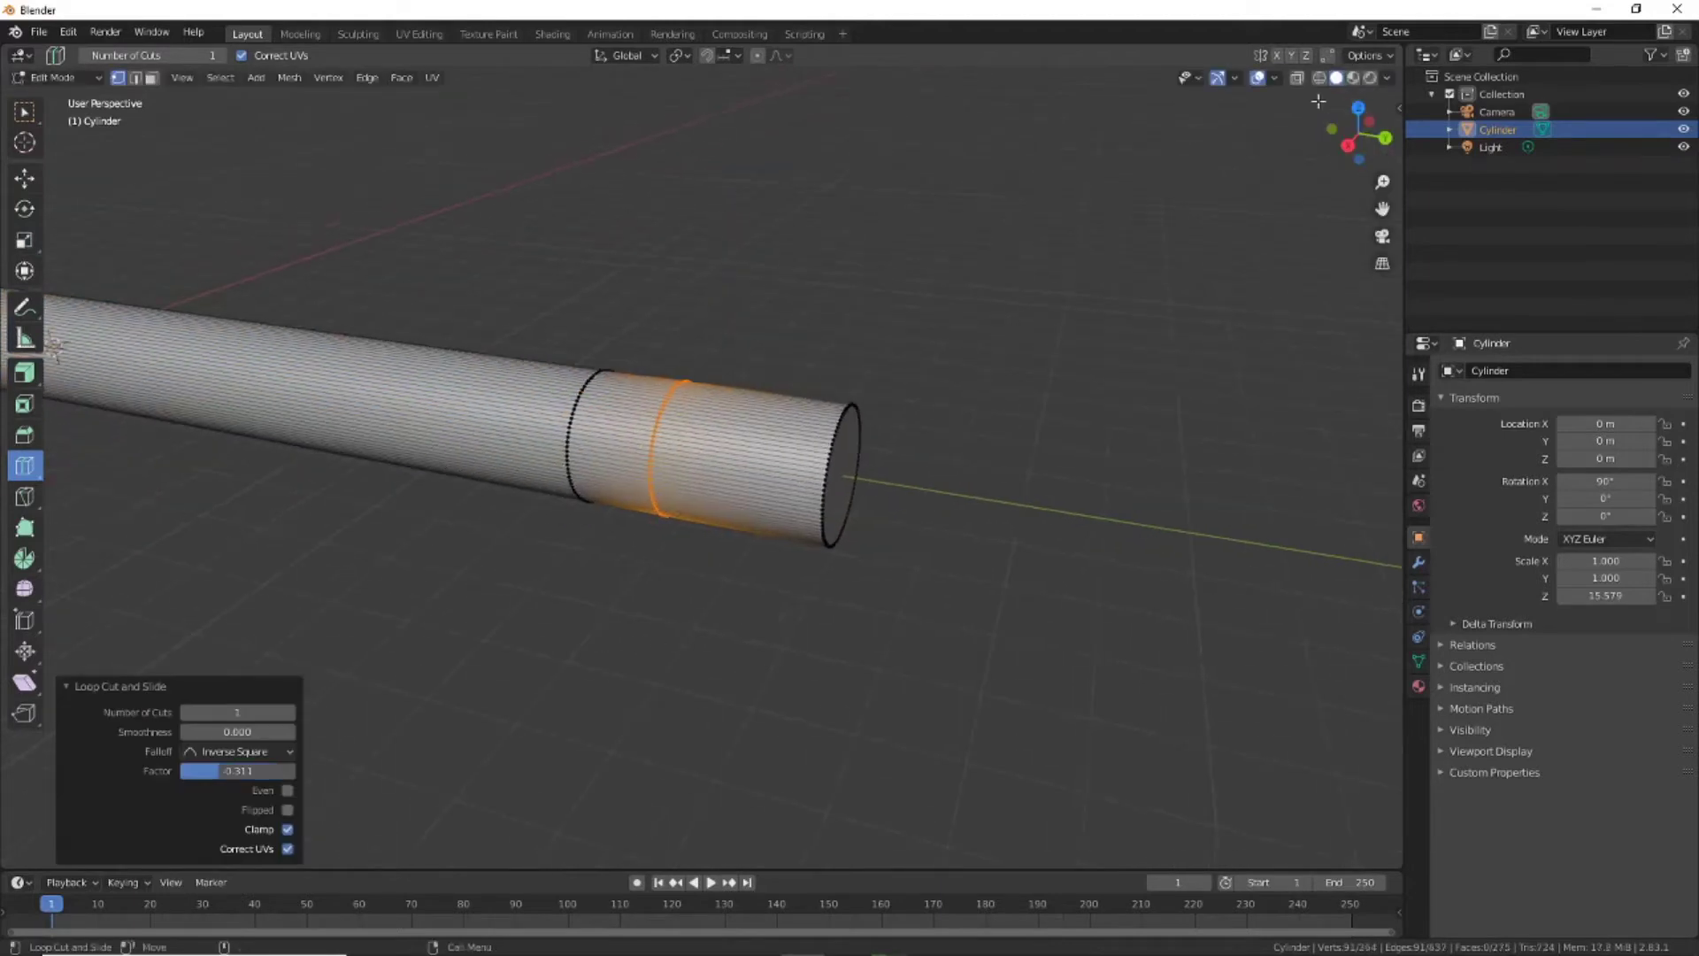
Widen the tube's end section and push it outward to form a taper
key("KP_3")
key("shift+space")
key("g")
key("ctrl+i")
key("ctrl+i")
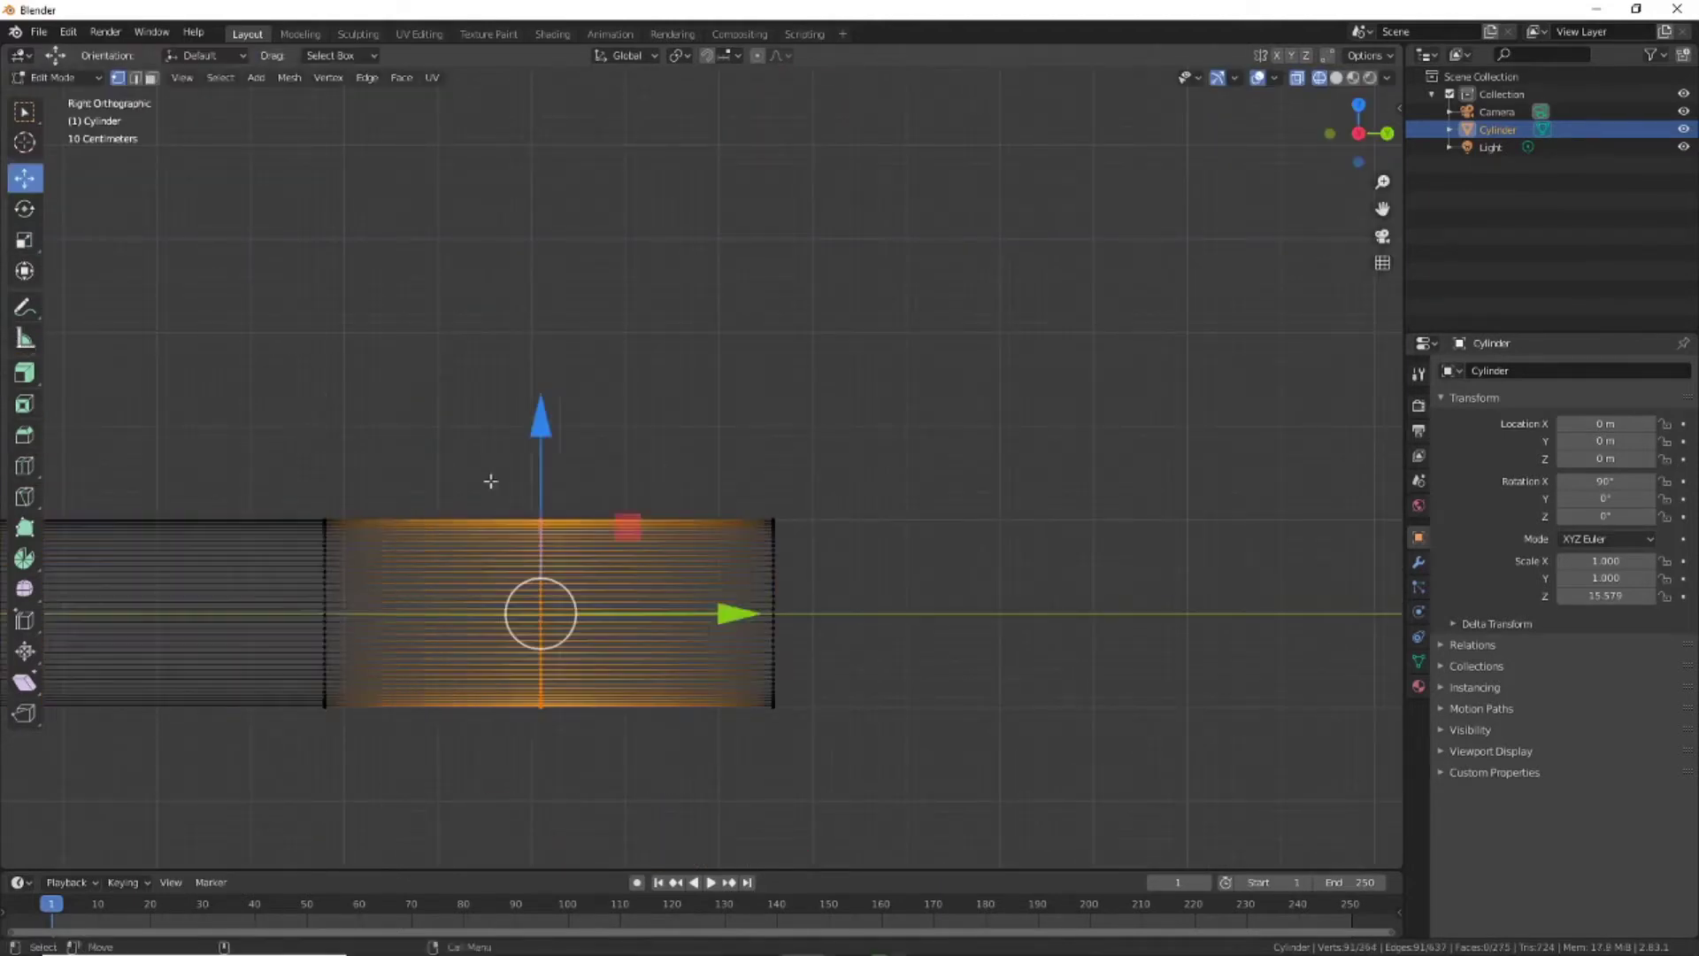
middle_click_drag(933, 580, 773, 470)
key("shift+space")
key("s")
left_click_drag(693, 416, 668, 389)
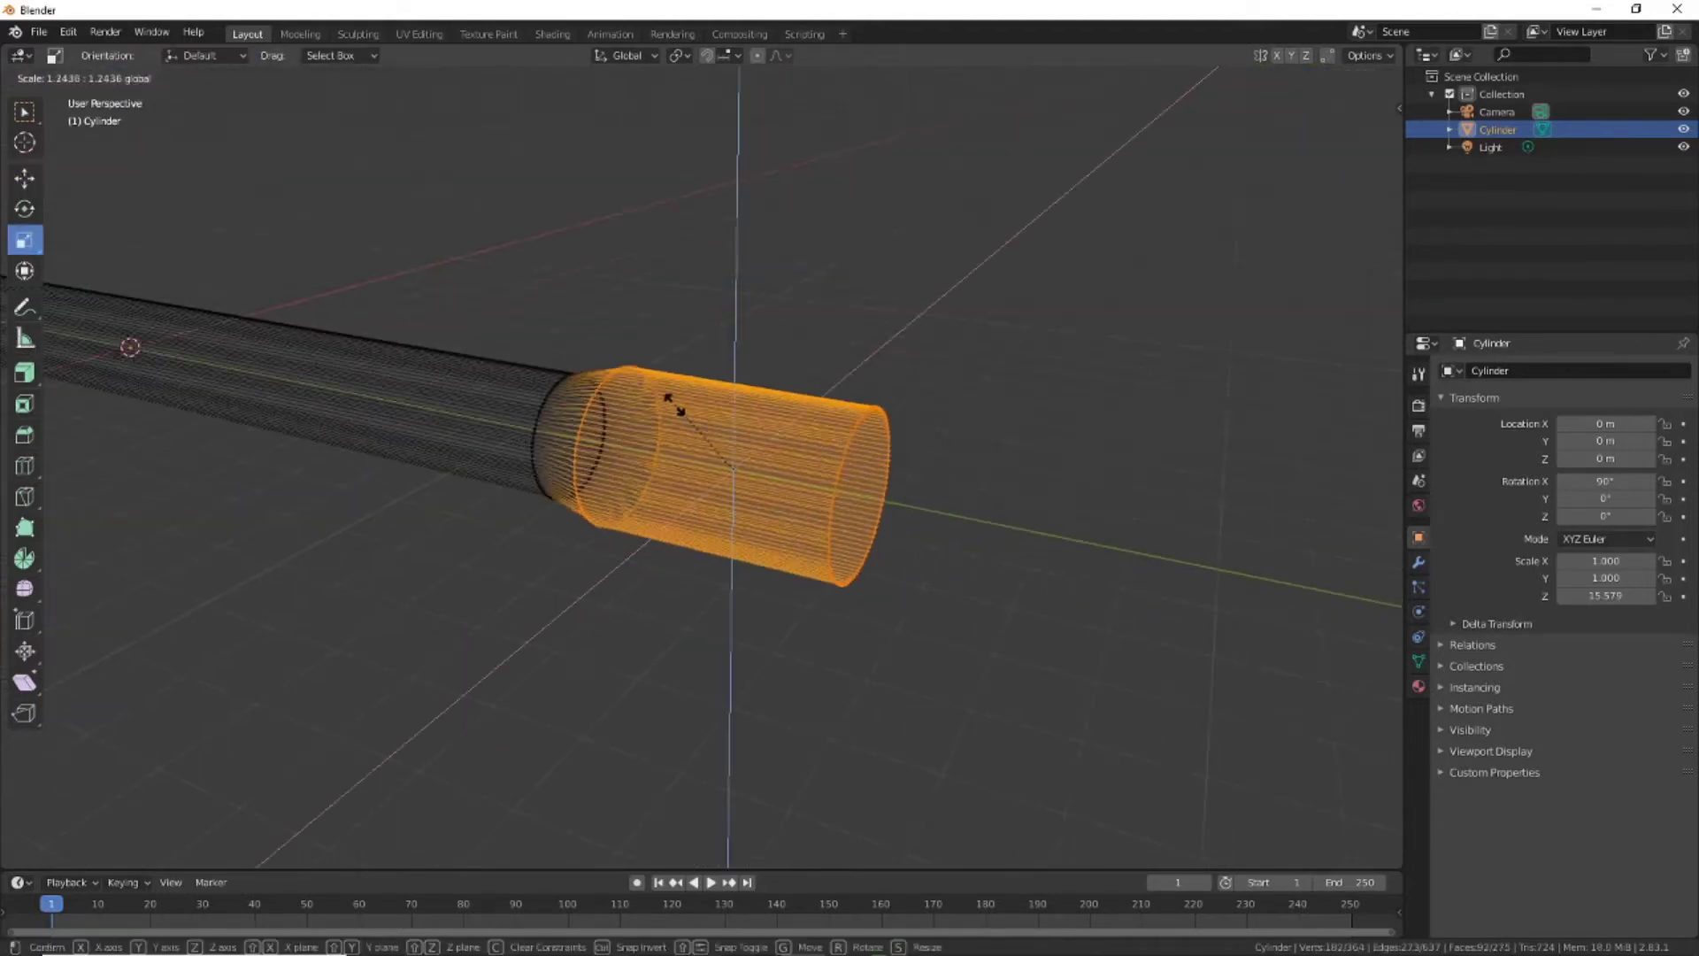
key("shift+space")
key("g")
left_click_drag(921, 506, 963, 511)
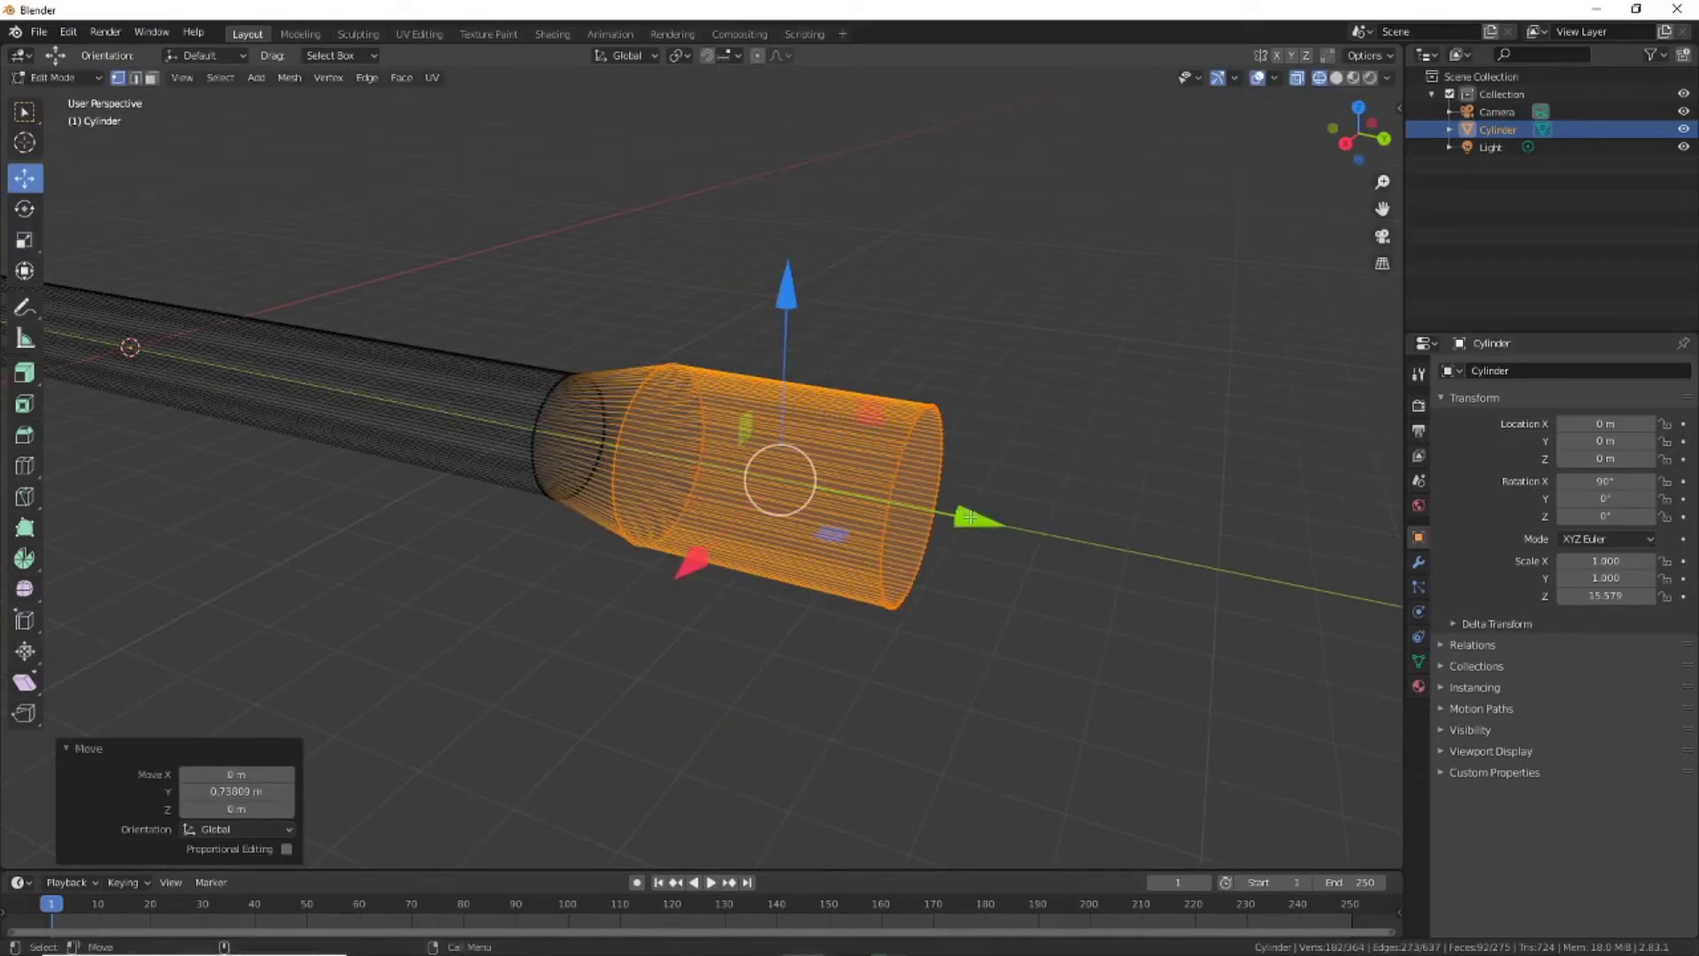
Add extra loop cuts in the taper and shrink the first ring slightly
left_click(588, 436)
key("KP_3")
key("shift+space")
key("g")
left_click(558, 389, "alt")
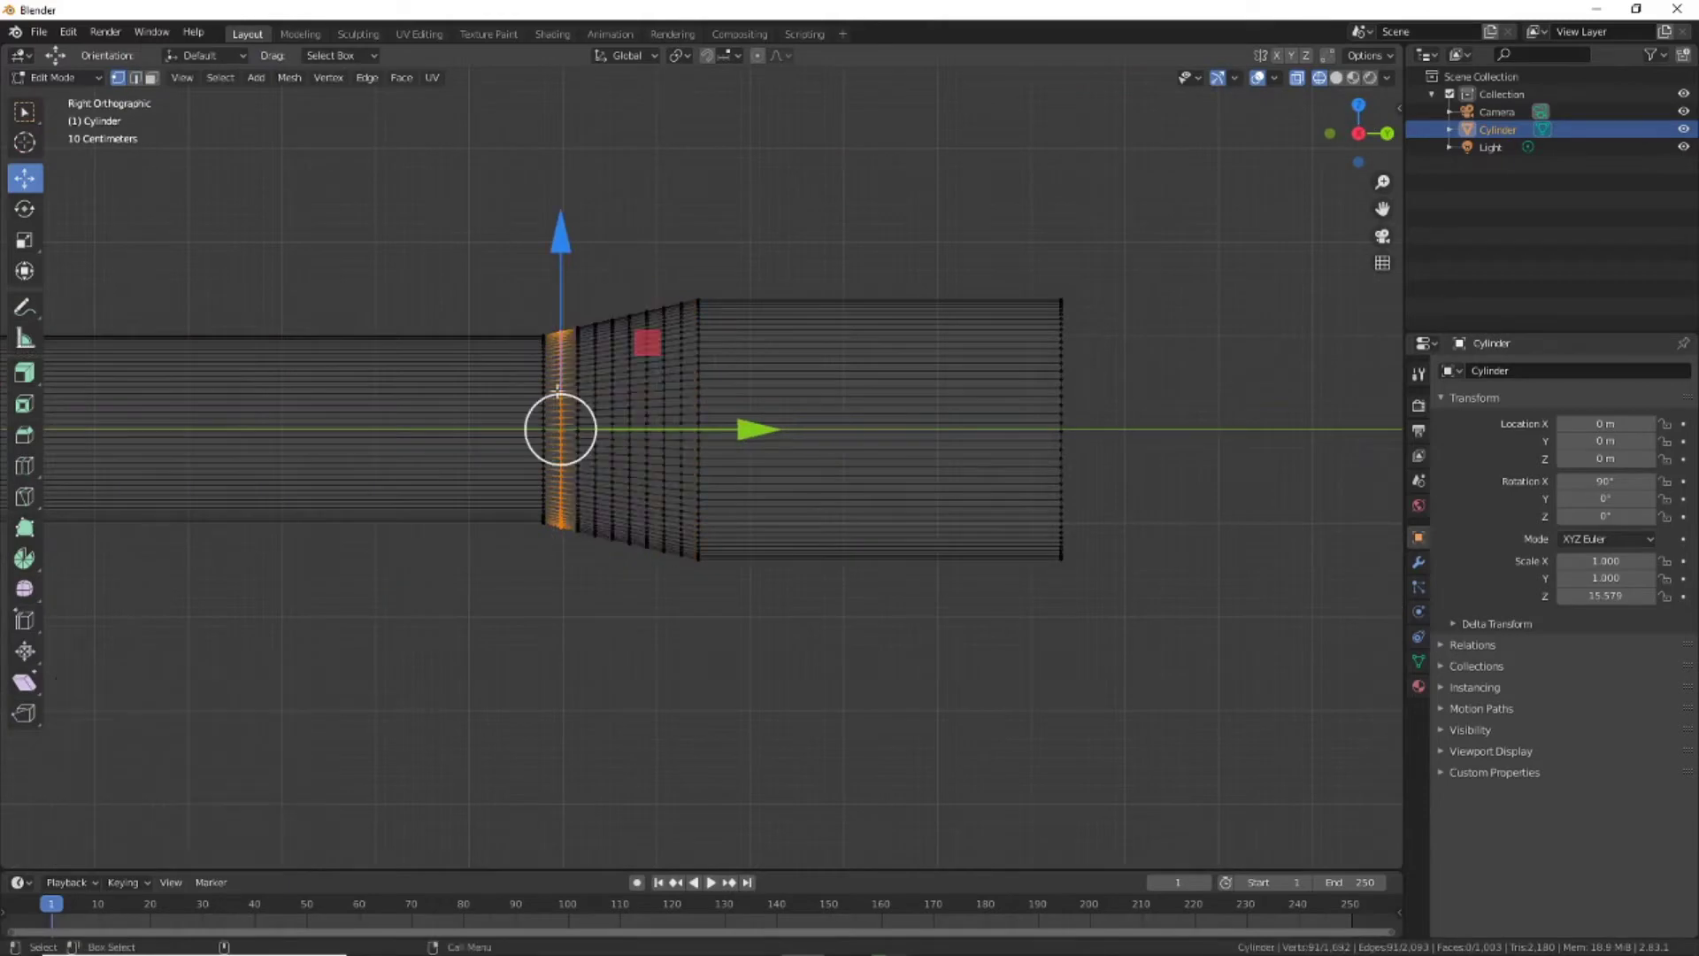
left_click_drag(561, 247, 561, 213)
Shrink the next taper ring slightly inward, working from the back orthographic view
middle_click_drag(620, 619, 755, 686)
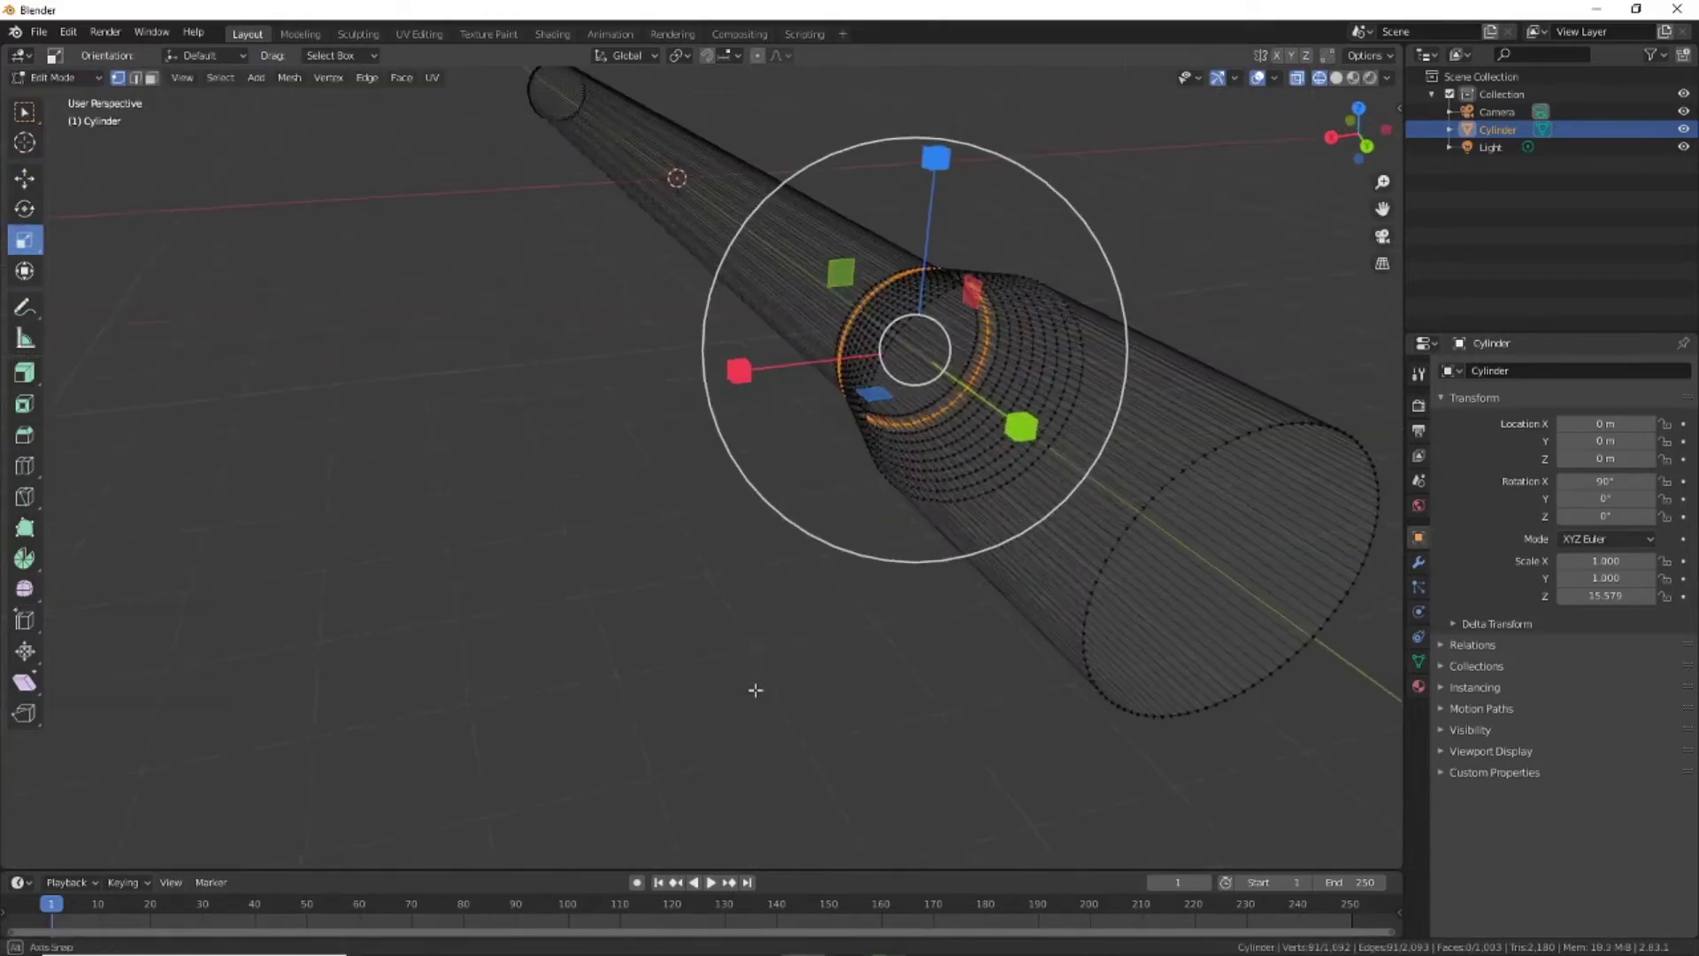
left_click(1367, 158)
key("KP_Decimal")
key("s")
left_click(872, 532)
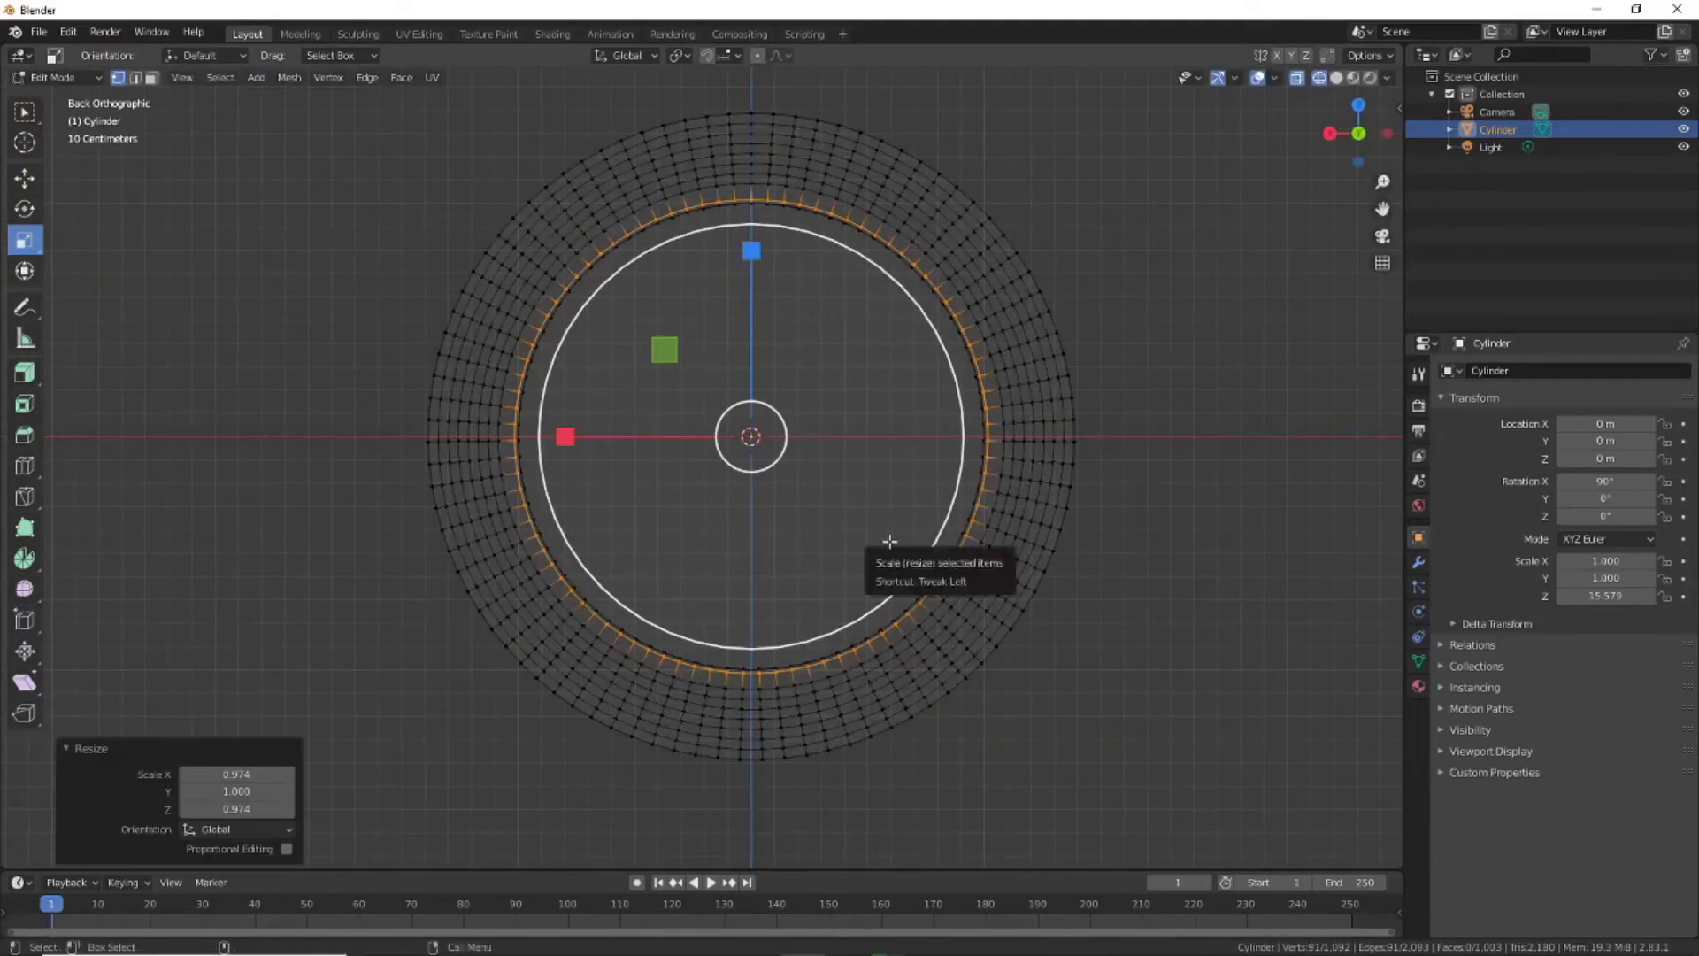
left_click(498, 456, "alt+shift")
left_click(498, 455, "alt")
left_click_drag(665, 351, 663, 351)
Resize the remaining taper rings one by one to smooth the taper's profile
left_click(529, 305)
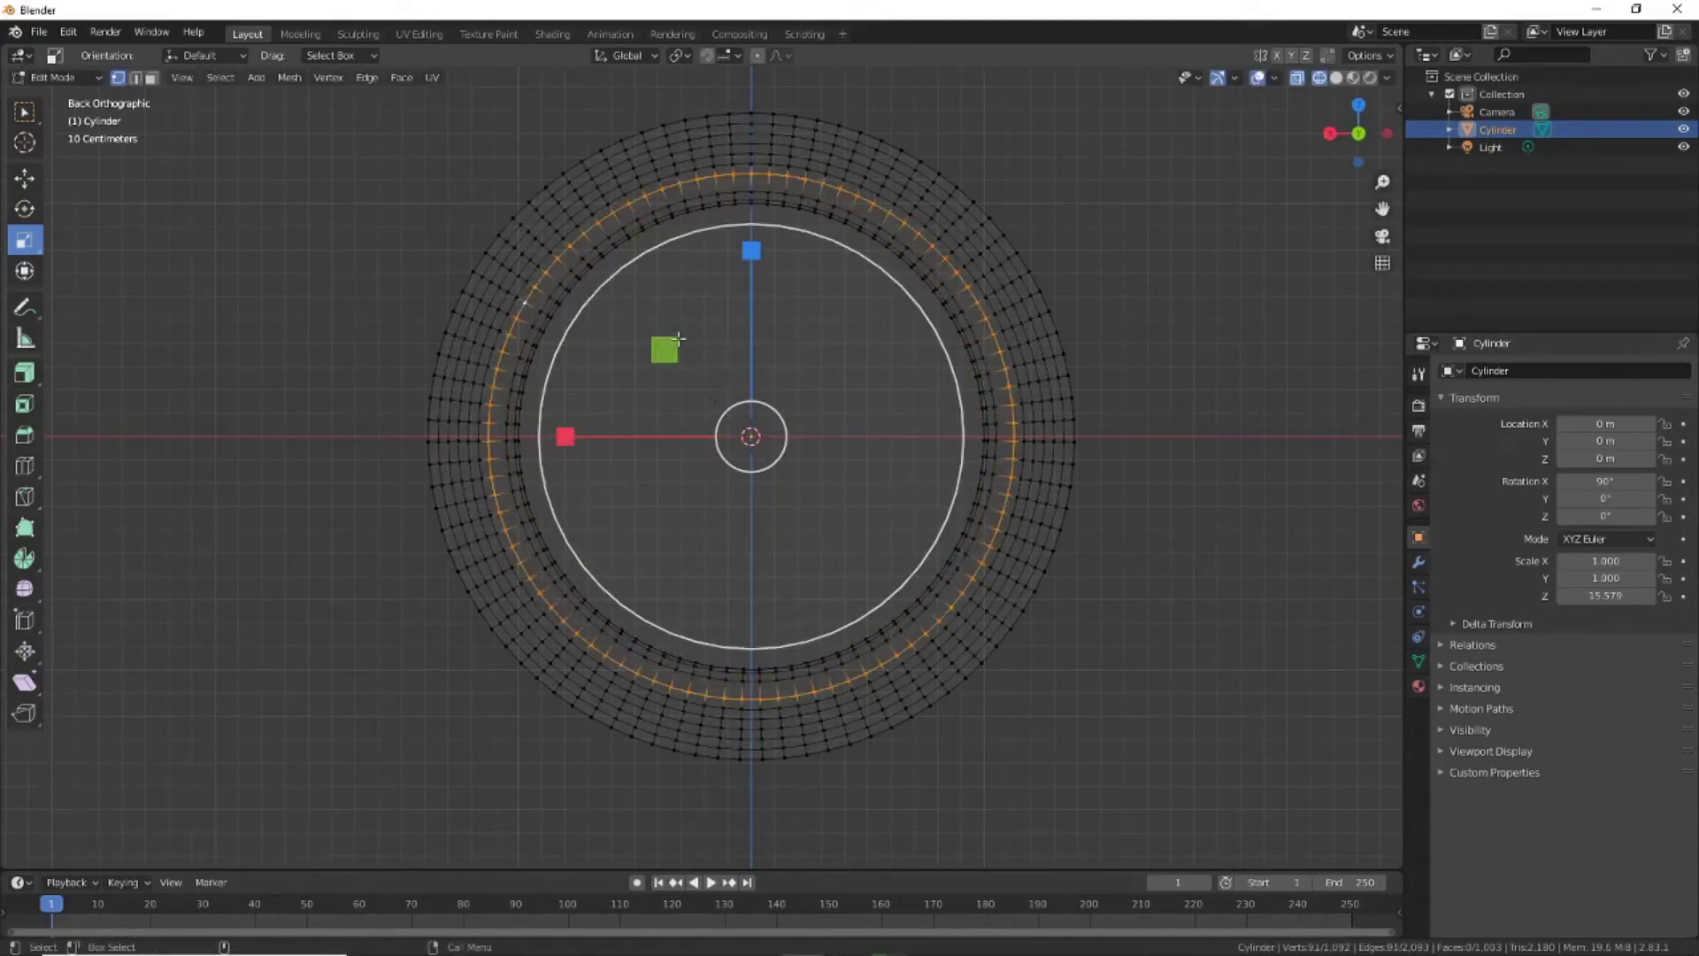
key("s")
left_click(670, 358)
left_click(534, 286)
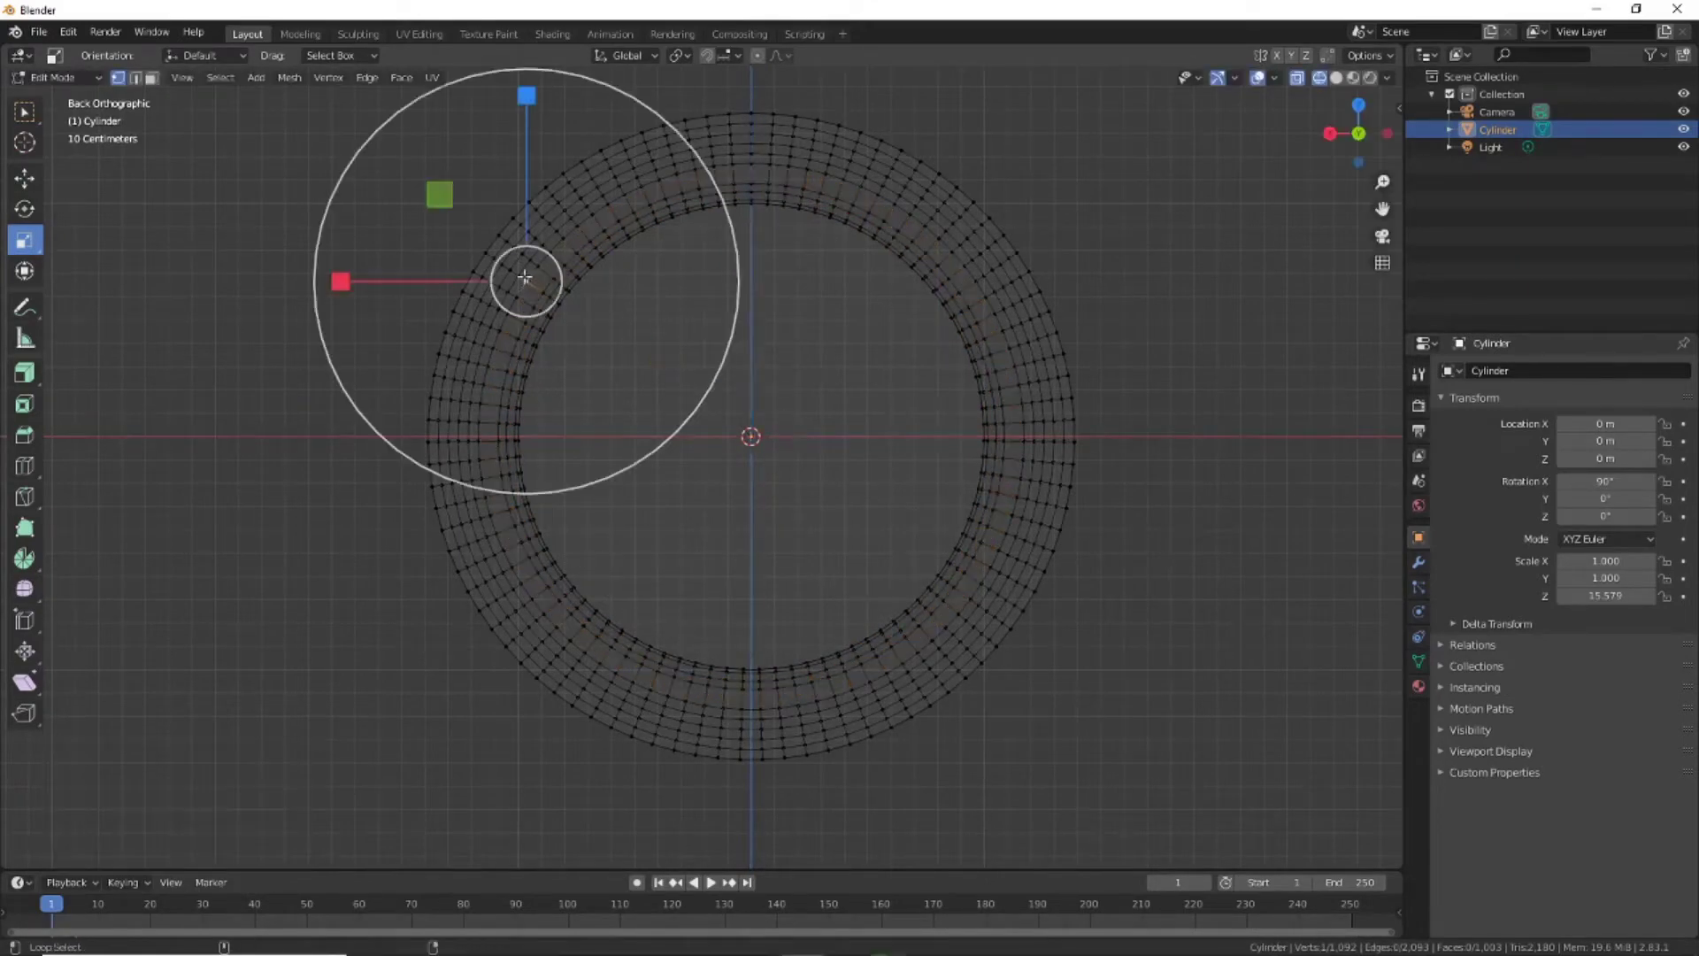
key("s")
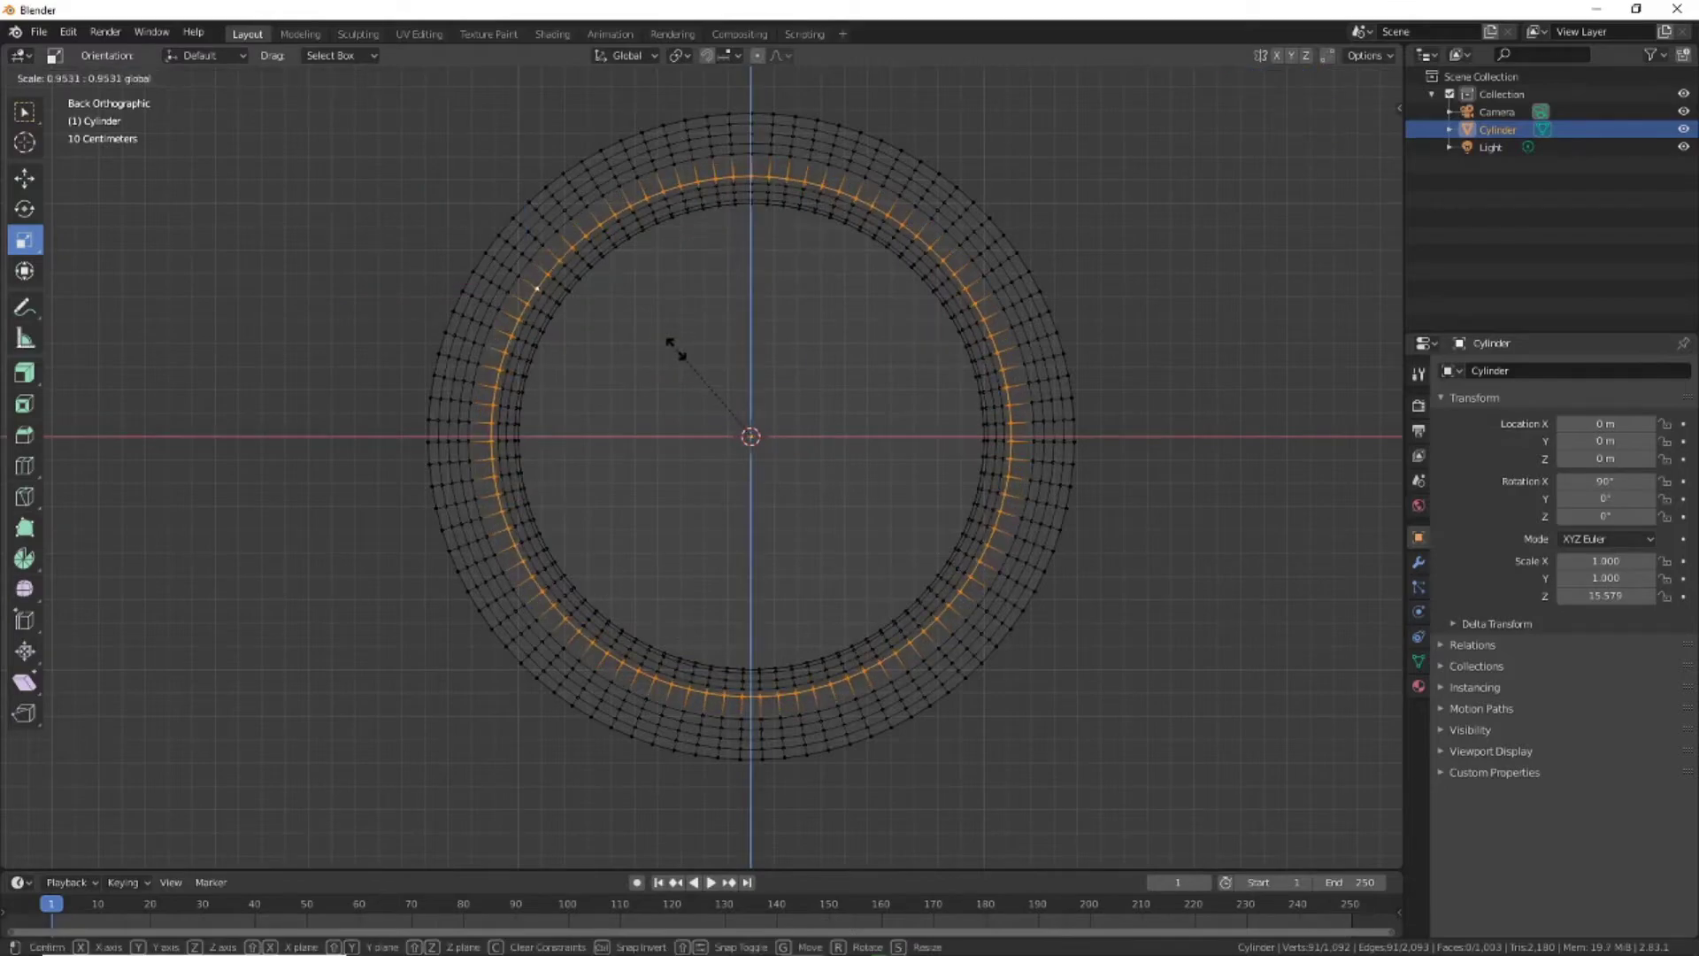
left_click(675, 354)
middle_click_drag(675, 354, 891, 839)
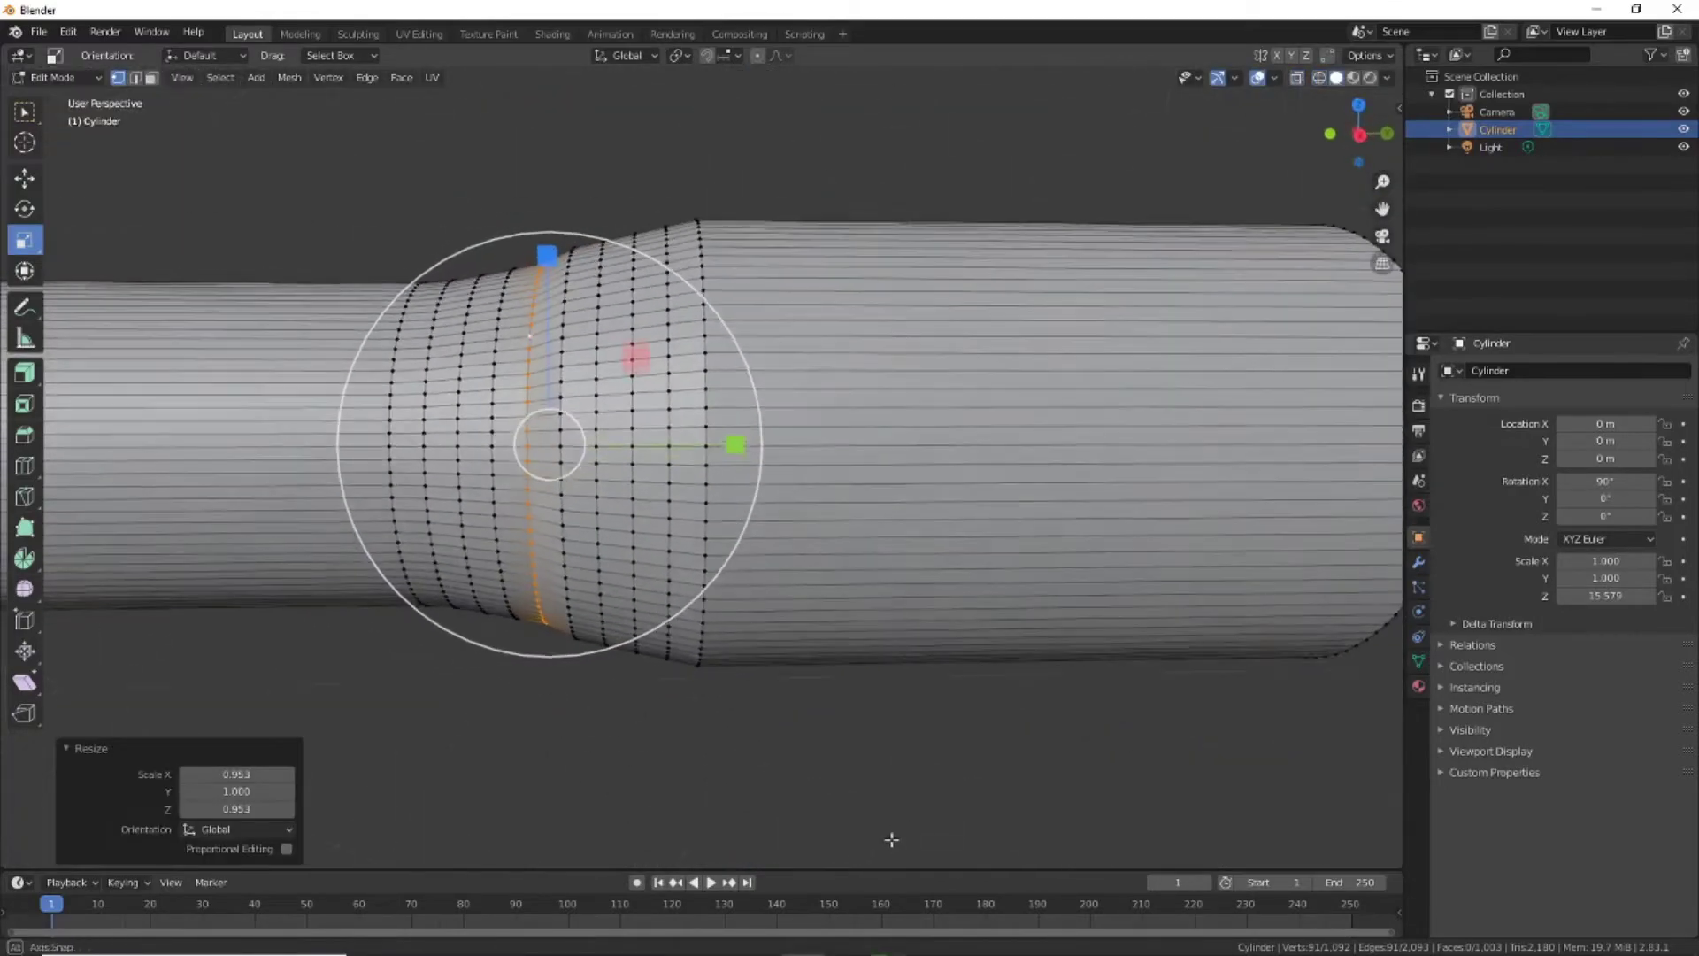
left_click(1385, 131)
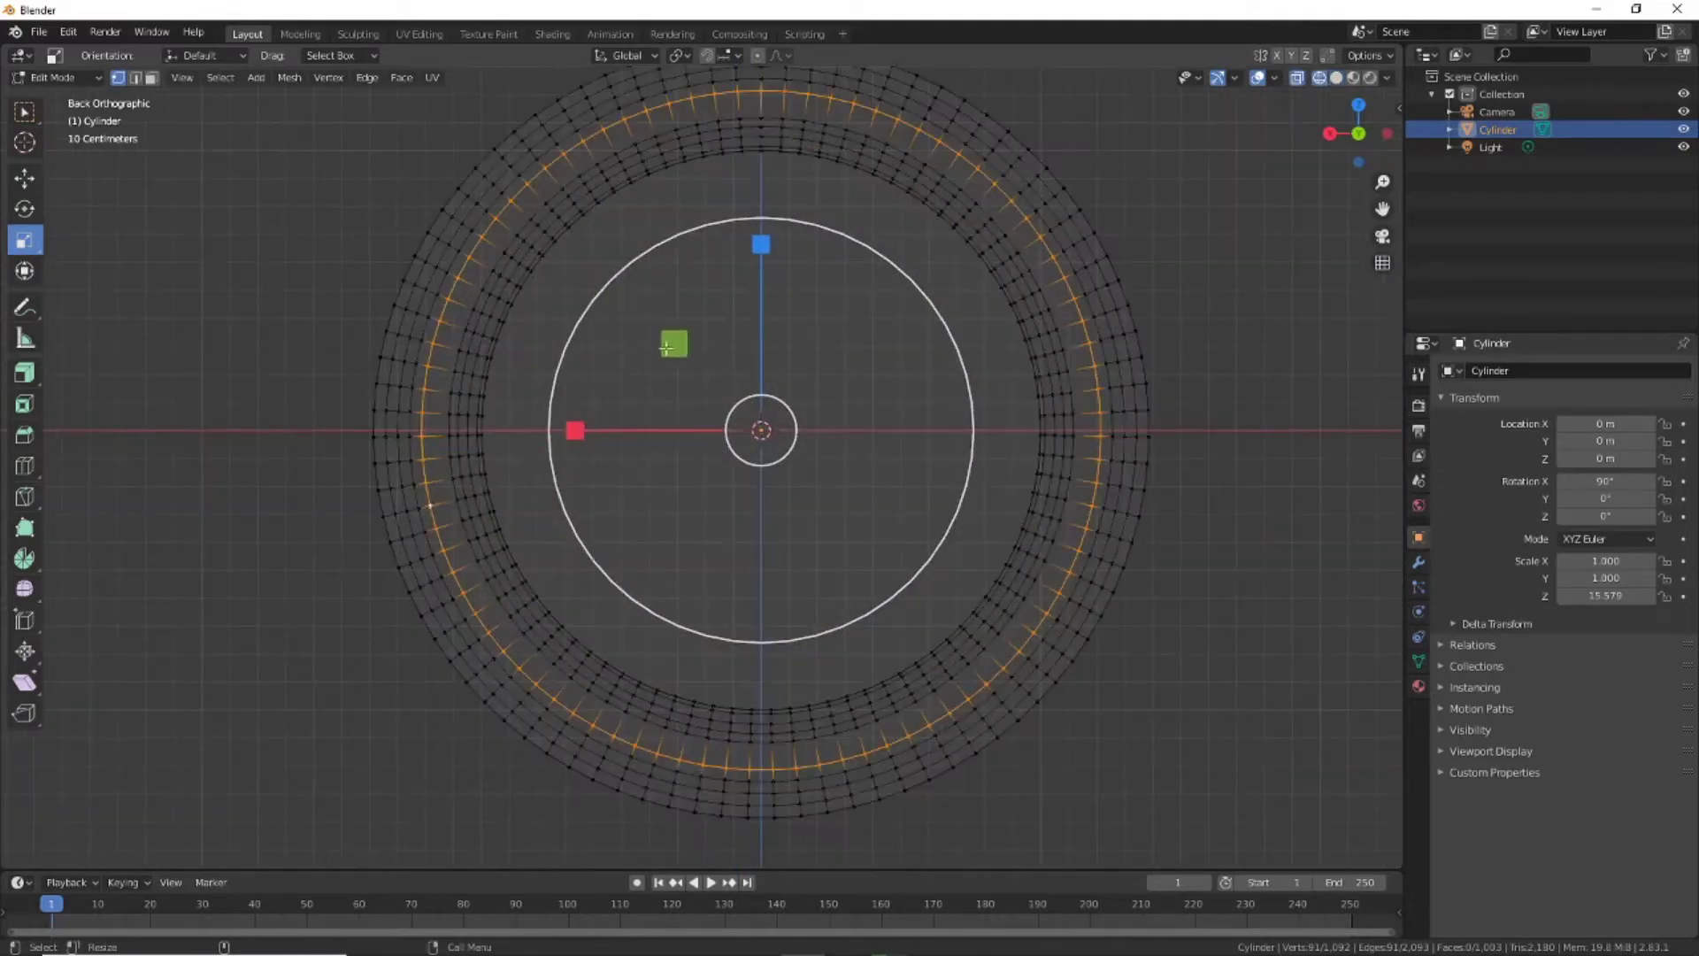
key("s")
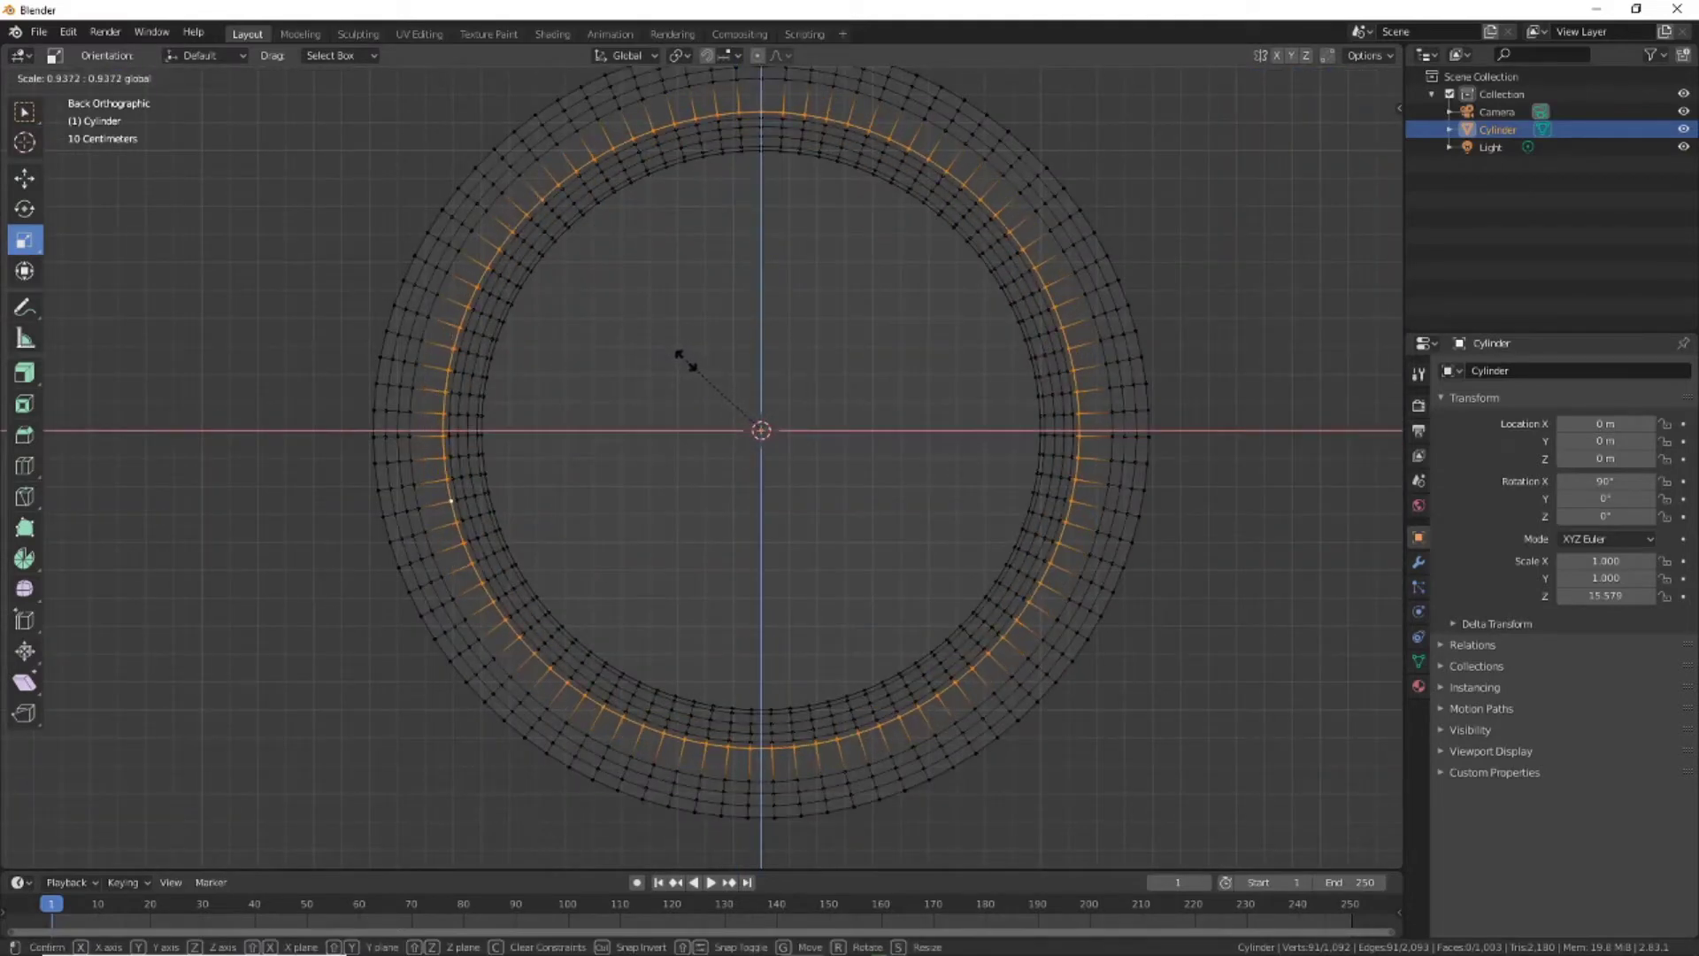
left_click(685, 361)
middle_click_drag(685, 361, 593, 425)
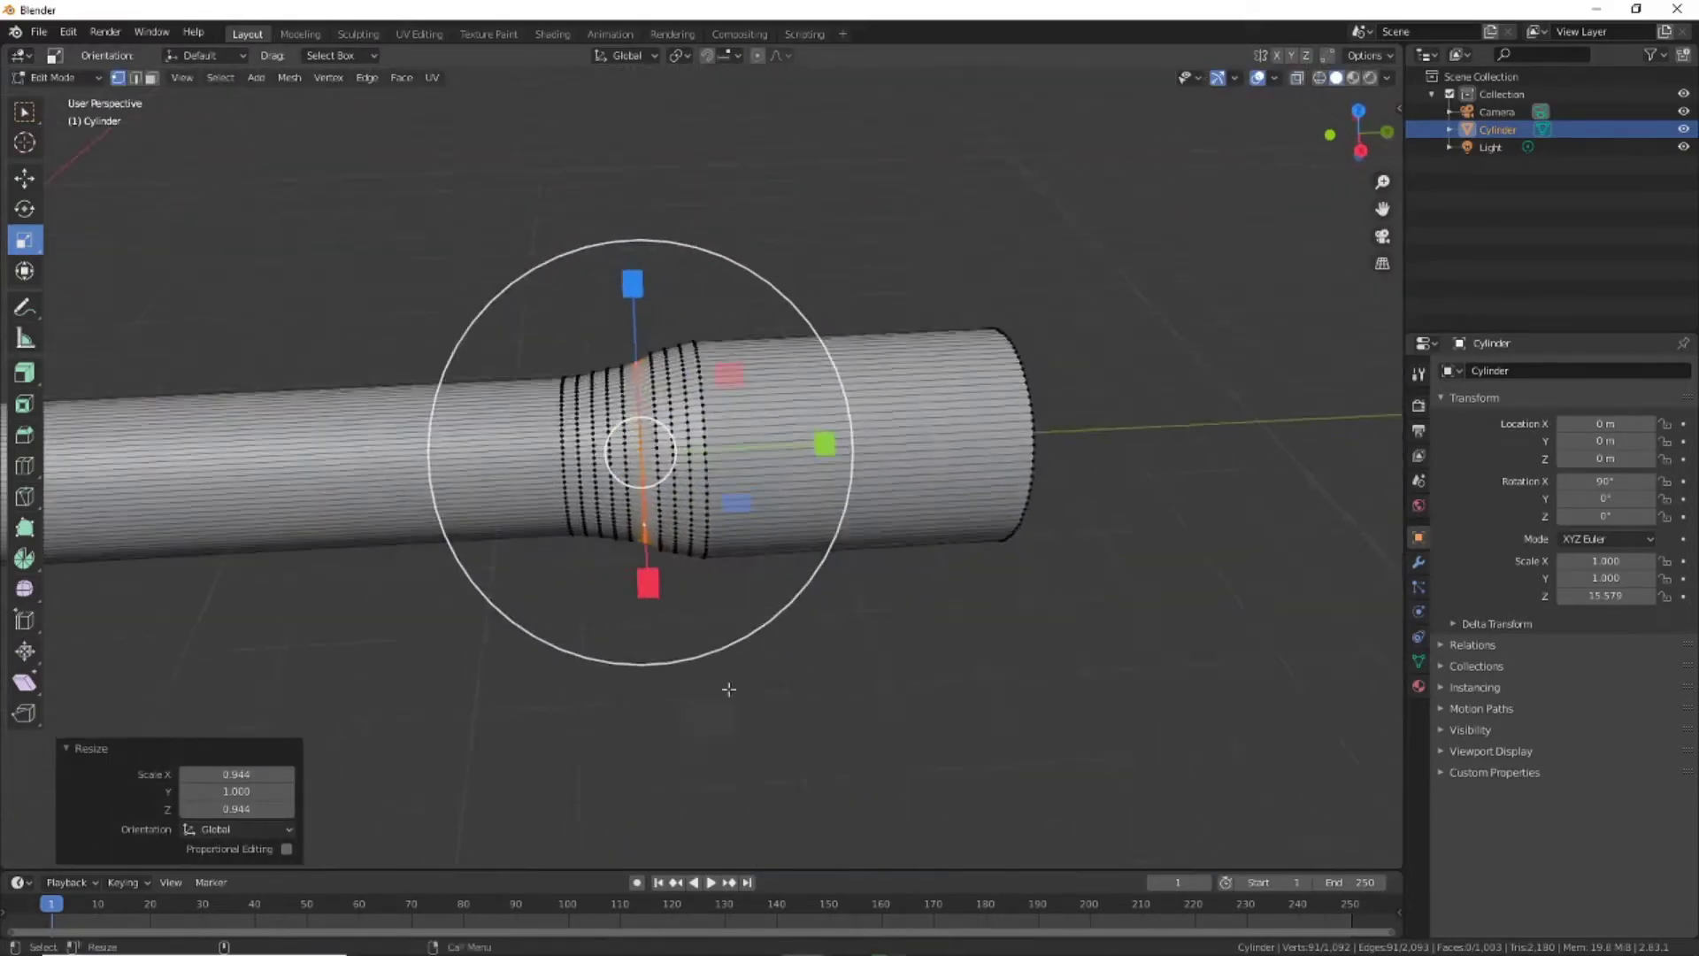
Try shrinking a vertex ring selected in wireframe, then undo that adjustment
key("alt+a")
middle_click_drag(570, 798, 514, 652)
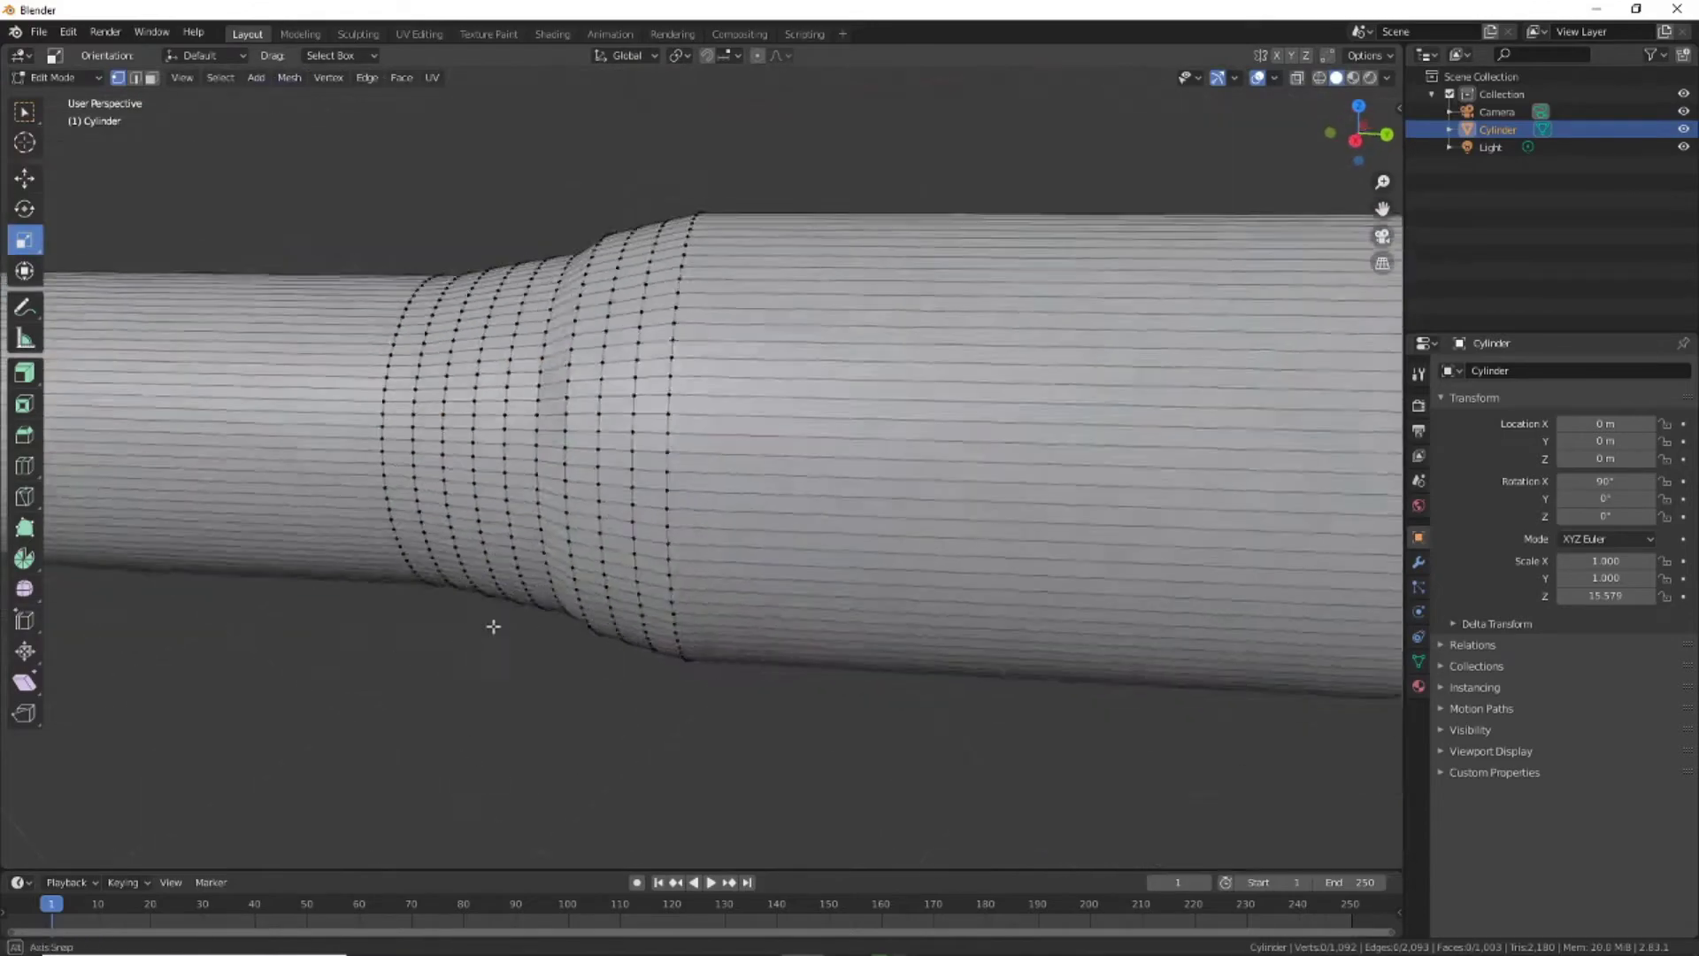
key("shift+z")
left_click(1364, 132)
left_click_drag(593, 191, 614, 724)
middle_click_drag(614, 724, 673, 619)
left_click(1337, 78)
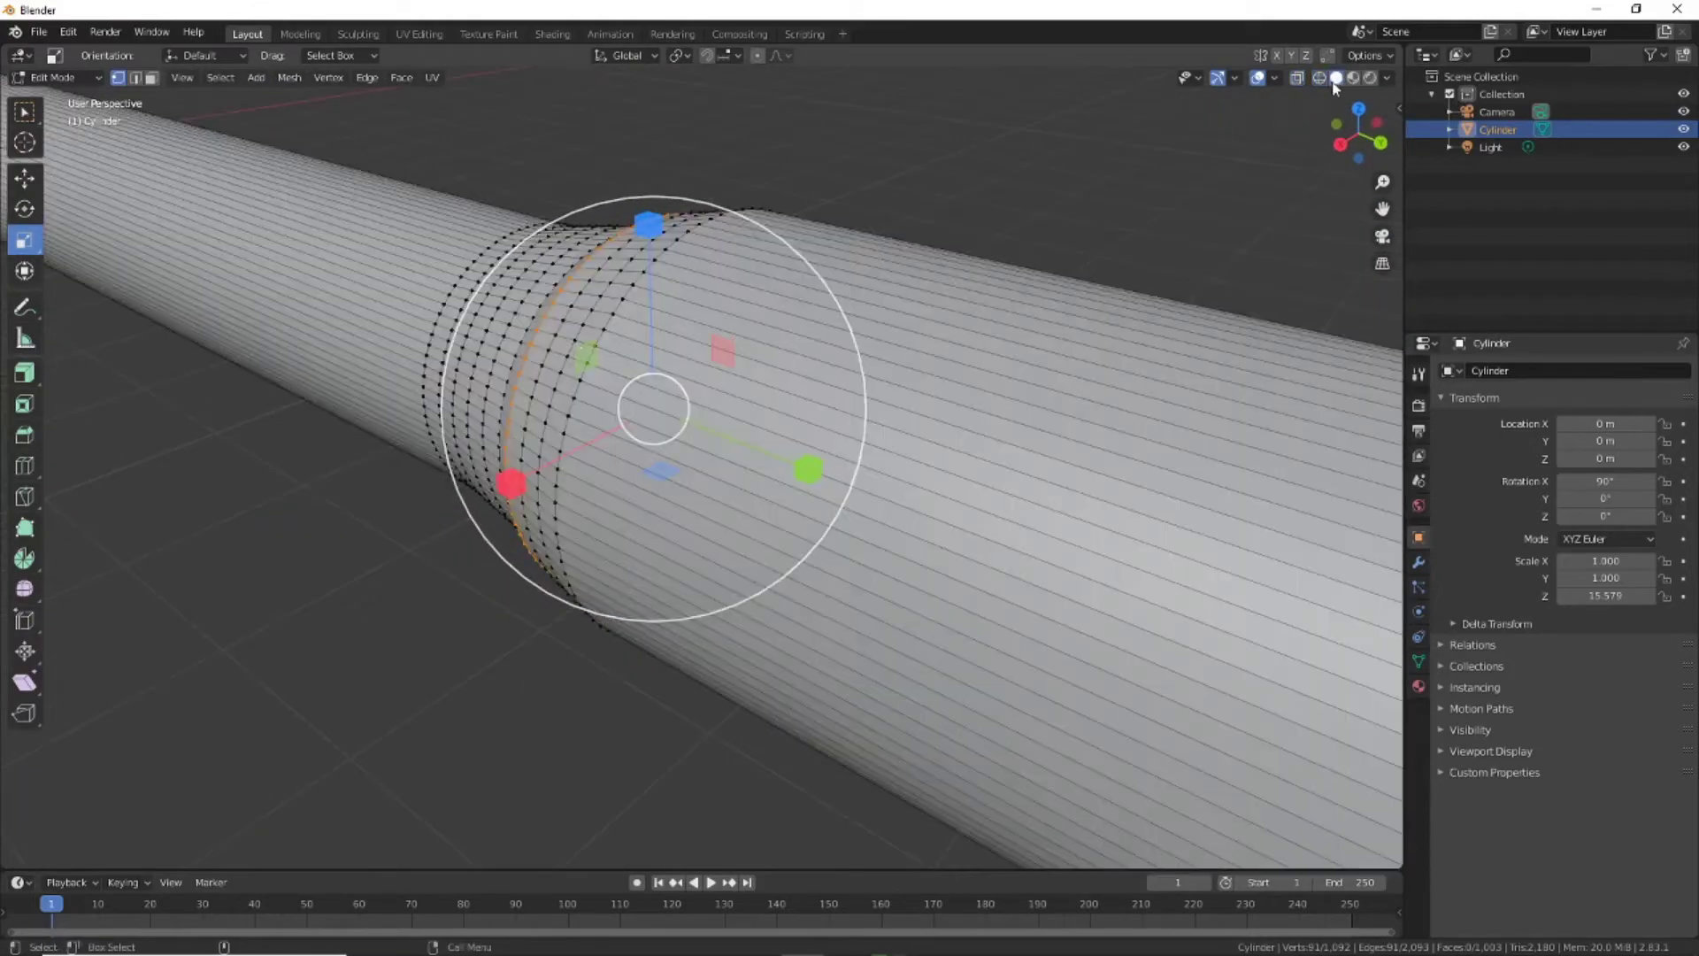
left_click_drag(589, 357, 588, 348)
mouse_move(361, 676)
middle_mouse_down()
mouse_move(626, 388)
mouse_move(816, 702)
middle_mouse_up()
key("ctrl+z")
Enlarge the tube's end section, slide it 0.65982 m along Y, and leave Edit Mode
scroll(815, 706, "down", 3)
middle_click_drag(881, 648, 774, 301)
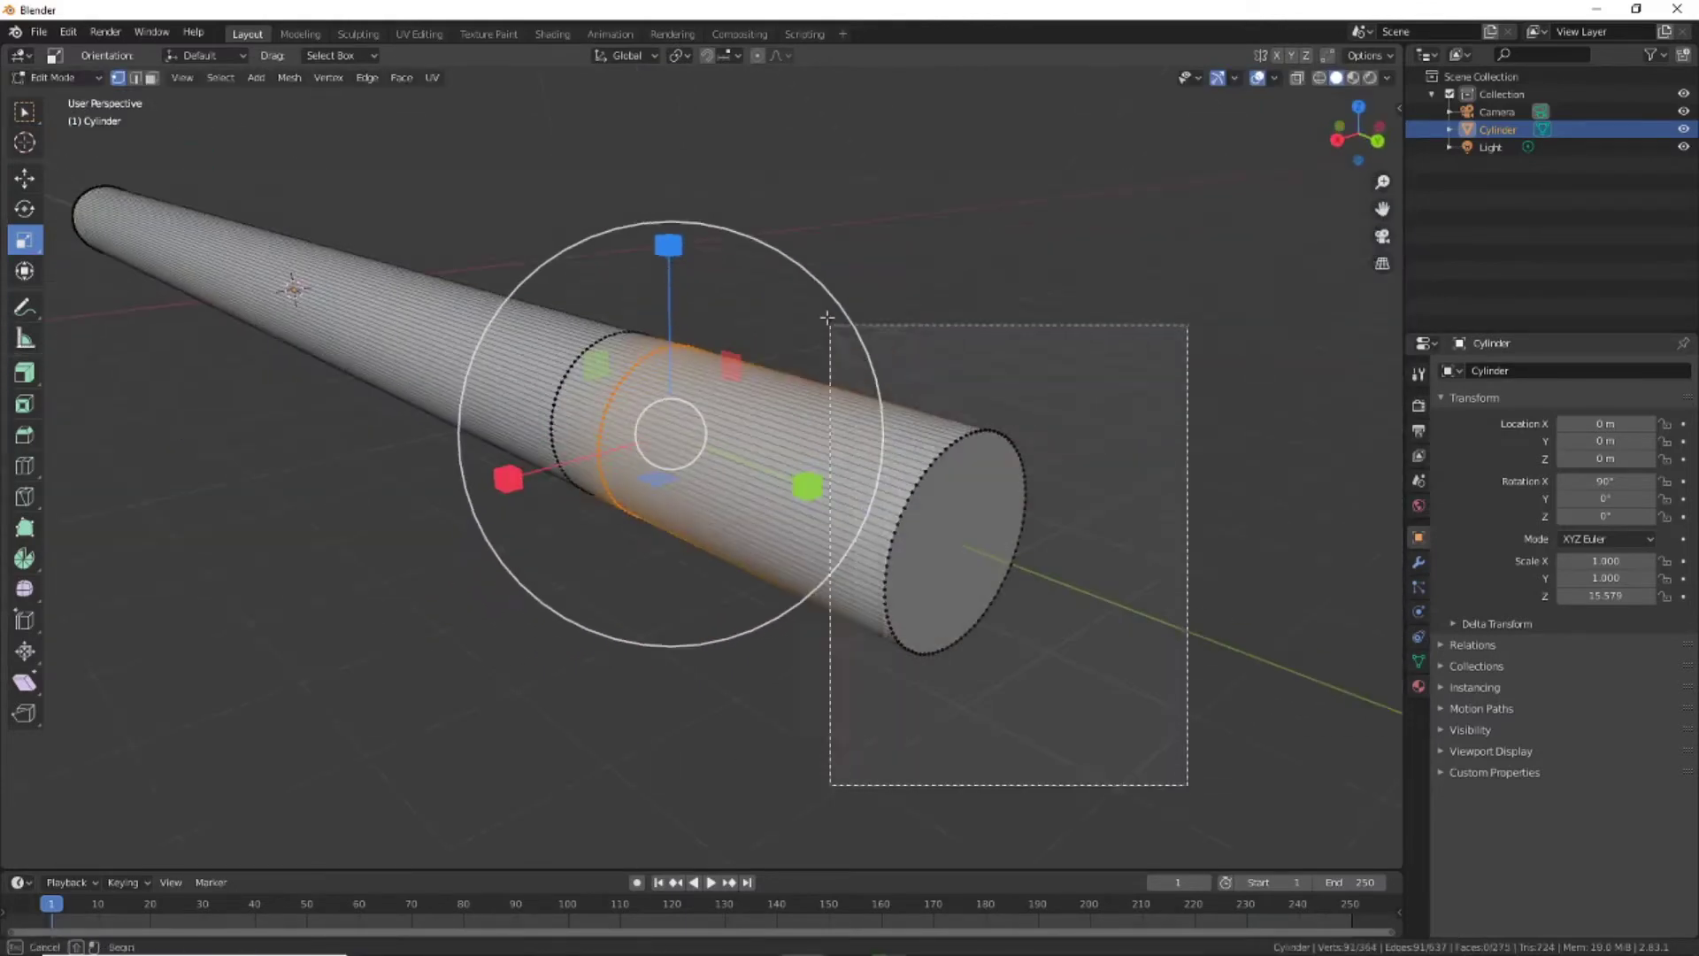
left_click_drag(774, 301, 1116, 725)
key("s")
left_click(980, 591)
left_click_drag(957, 543, 1011, 568)
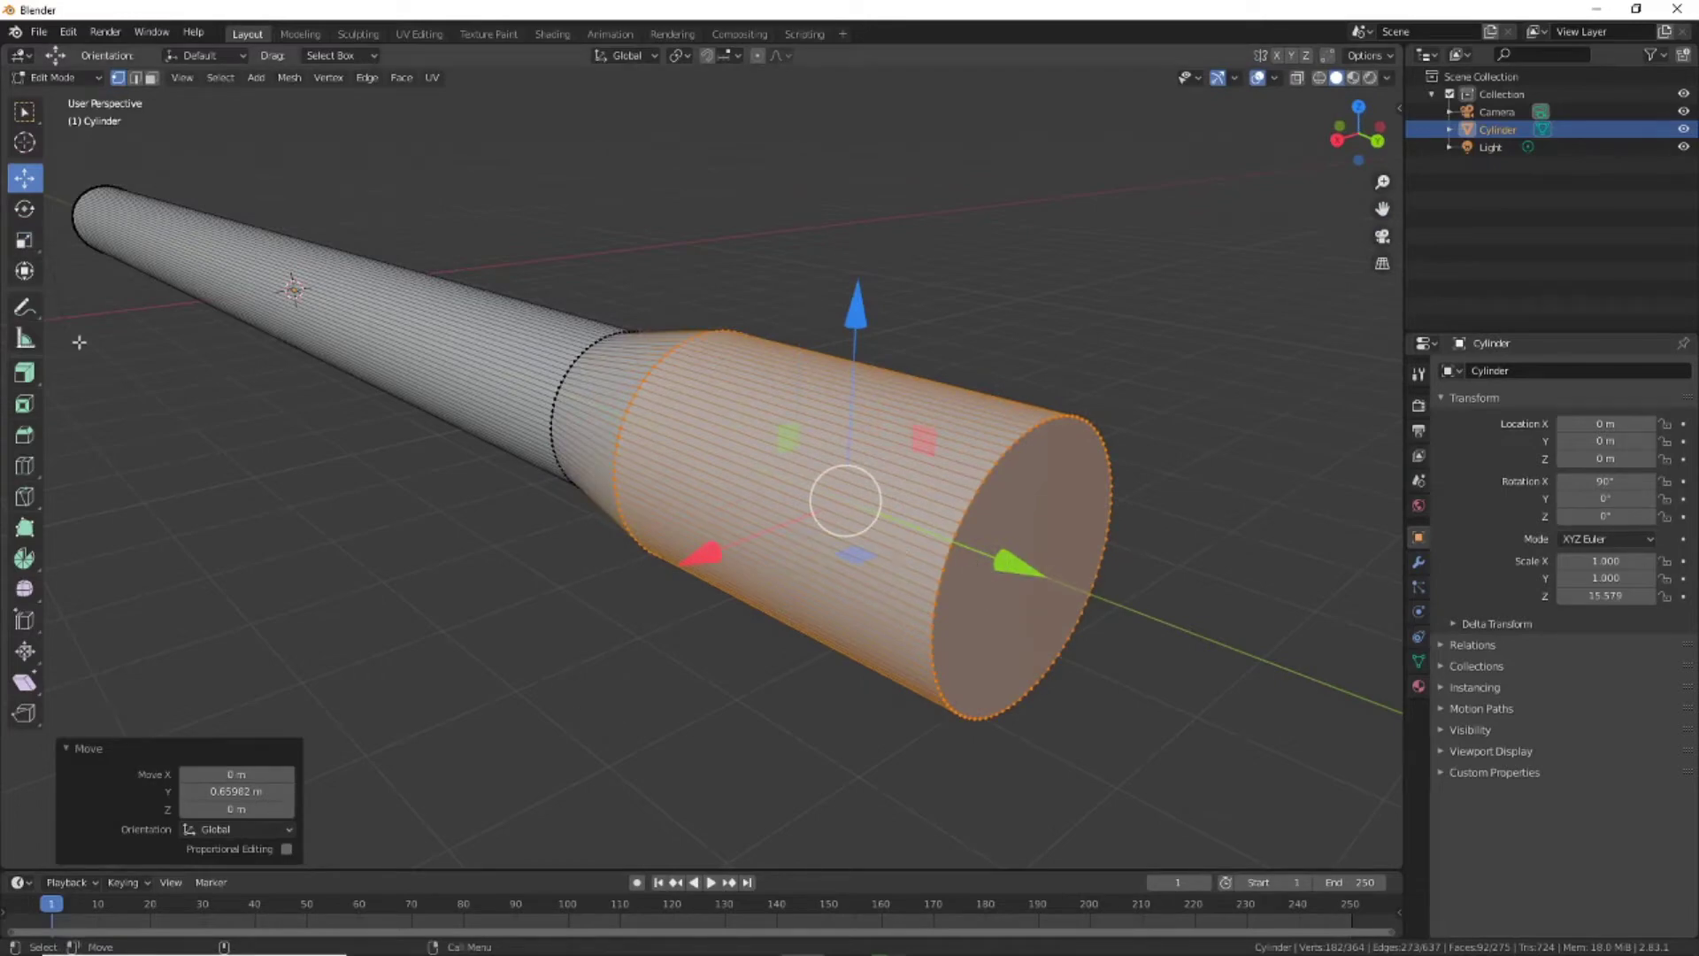
key("alt+a")
left_click(53, 77)
key("alt+a")
Add a new cylinder and shape it into a thin vertical rod near the tube's wide end
left_click(200, 77)
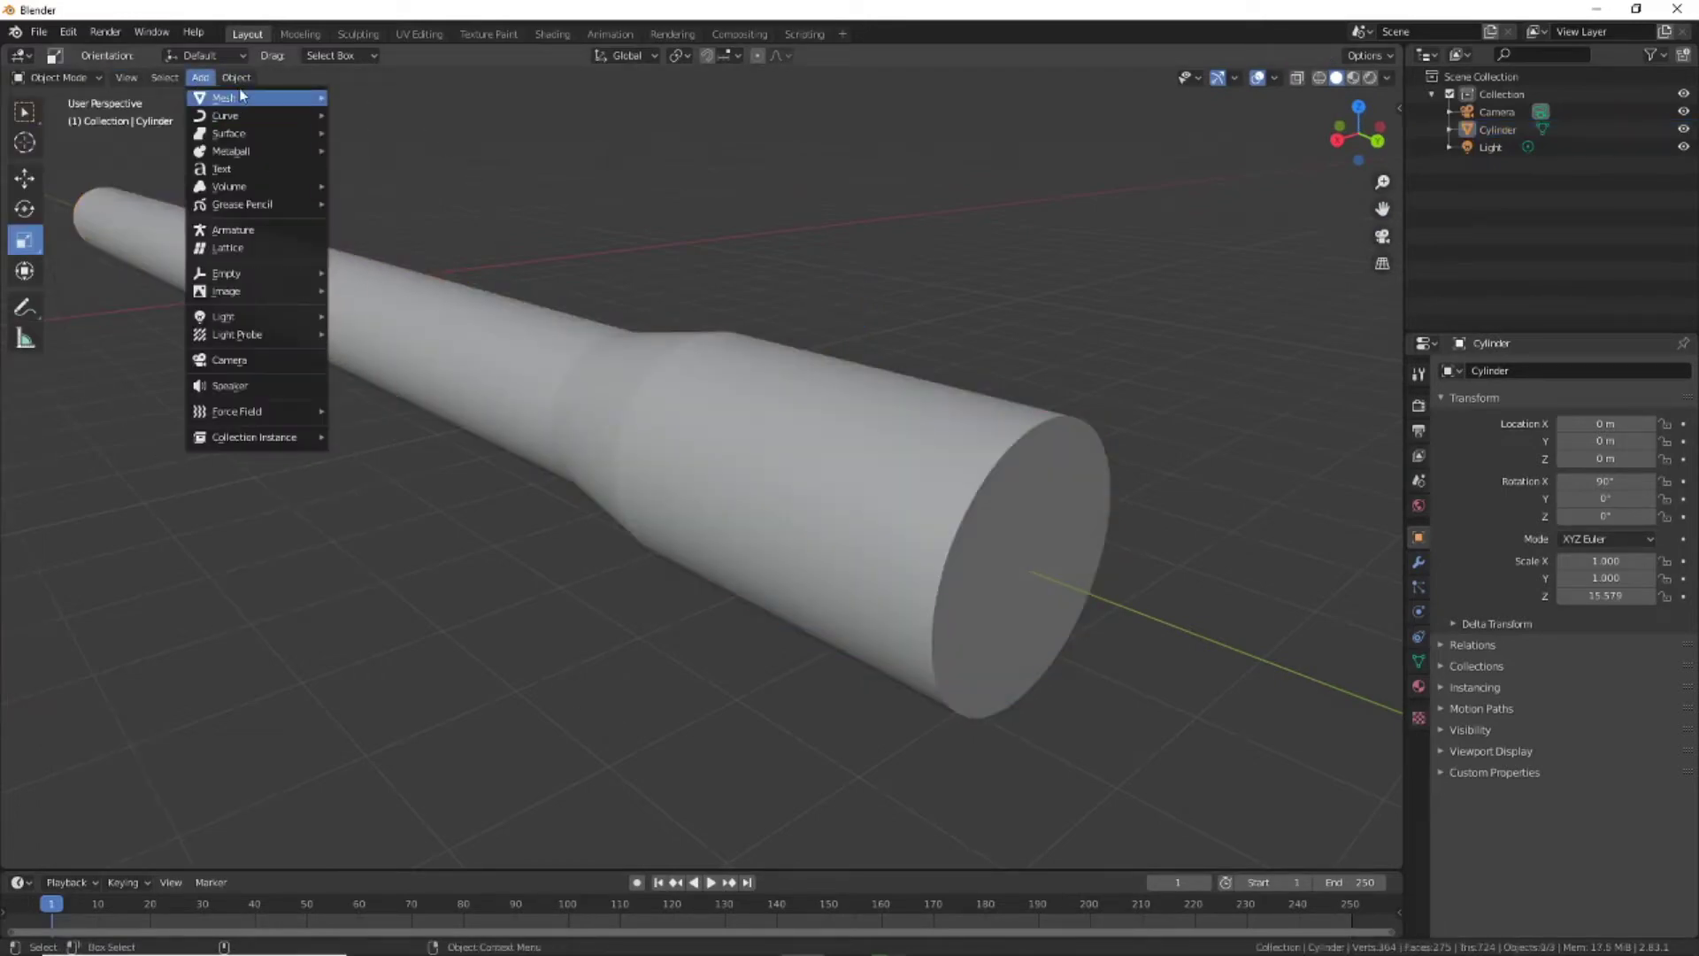
left_click(390, 184)
key("g")
key("y")
key("s")
key("z")
left_click(659, 759)
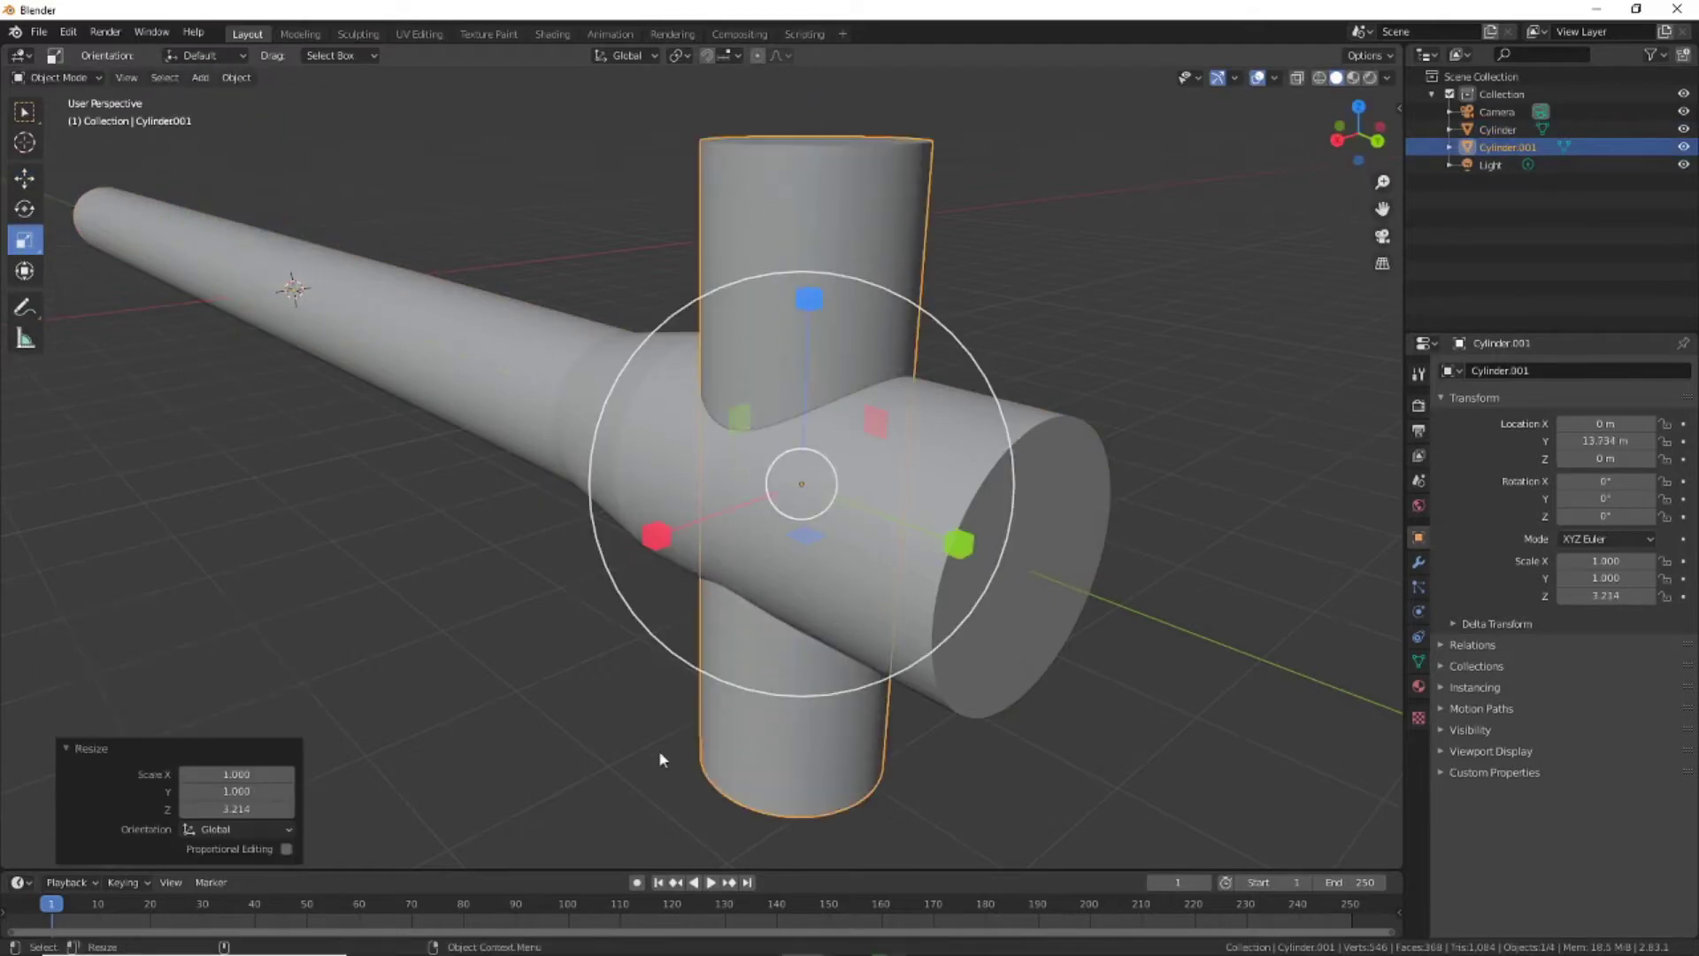
key("s")
key("shift+z")
left_click(797, 505)
Shift the rod along the tube and paste a duplicate rotated about Y
middle_click_drag(1197, 444, 1028, 572)
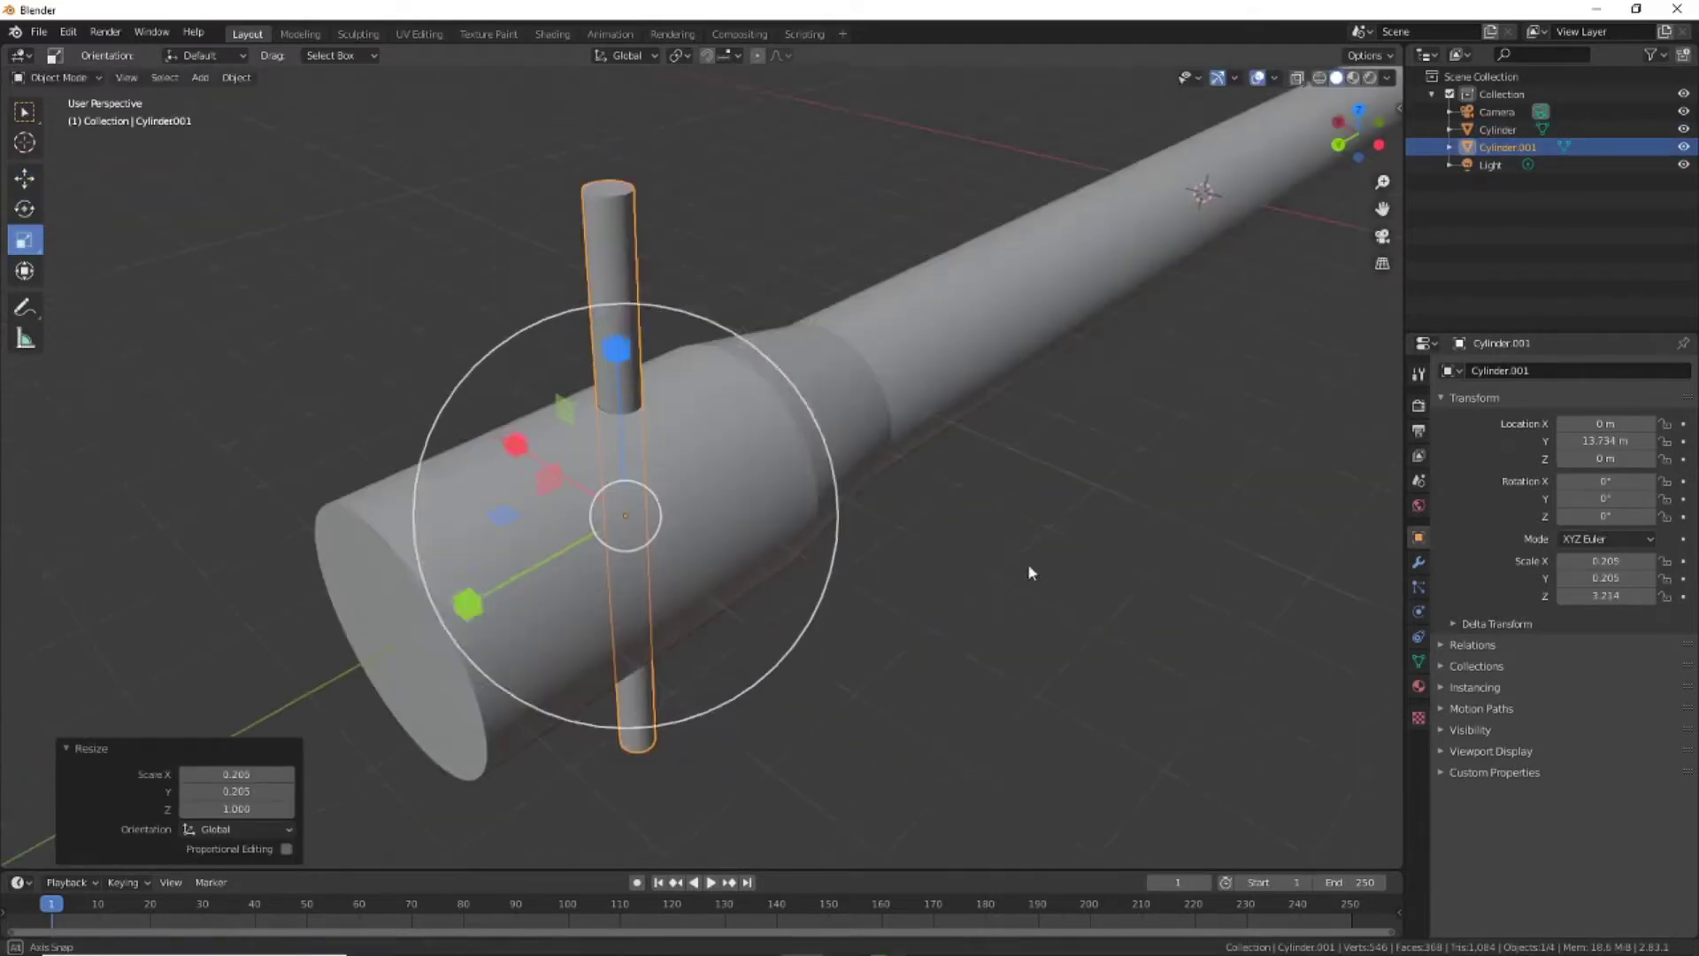
left_click(24, 178)
left_click_drag(468, 600, 550, 599)
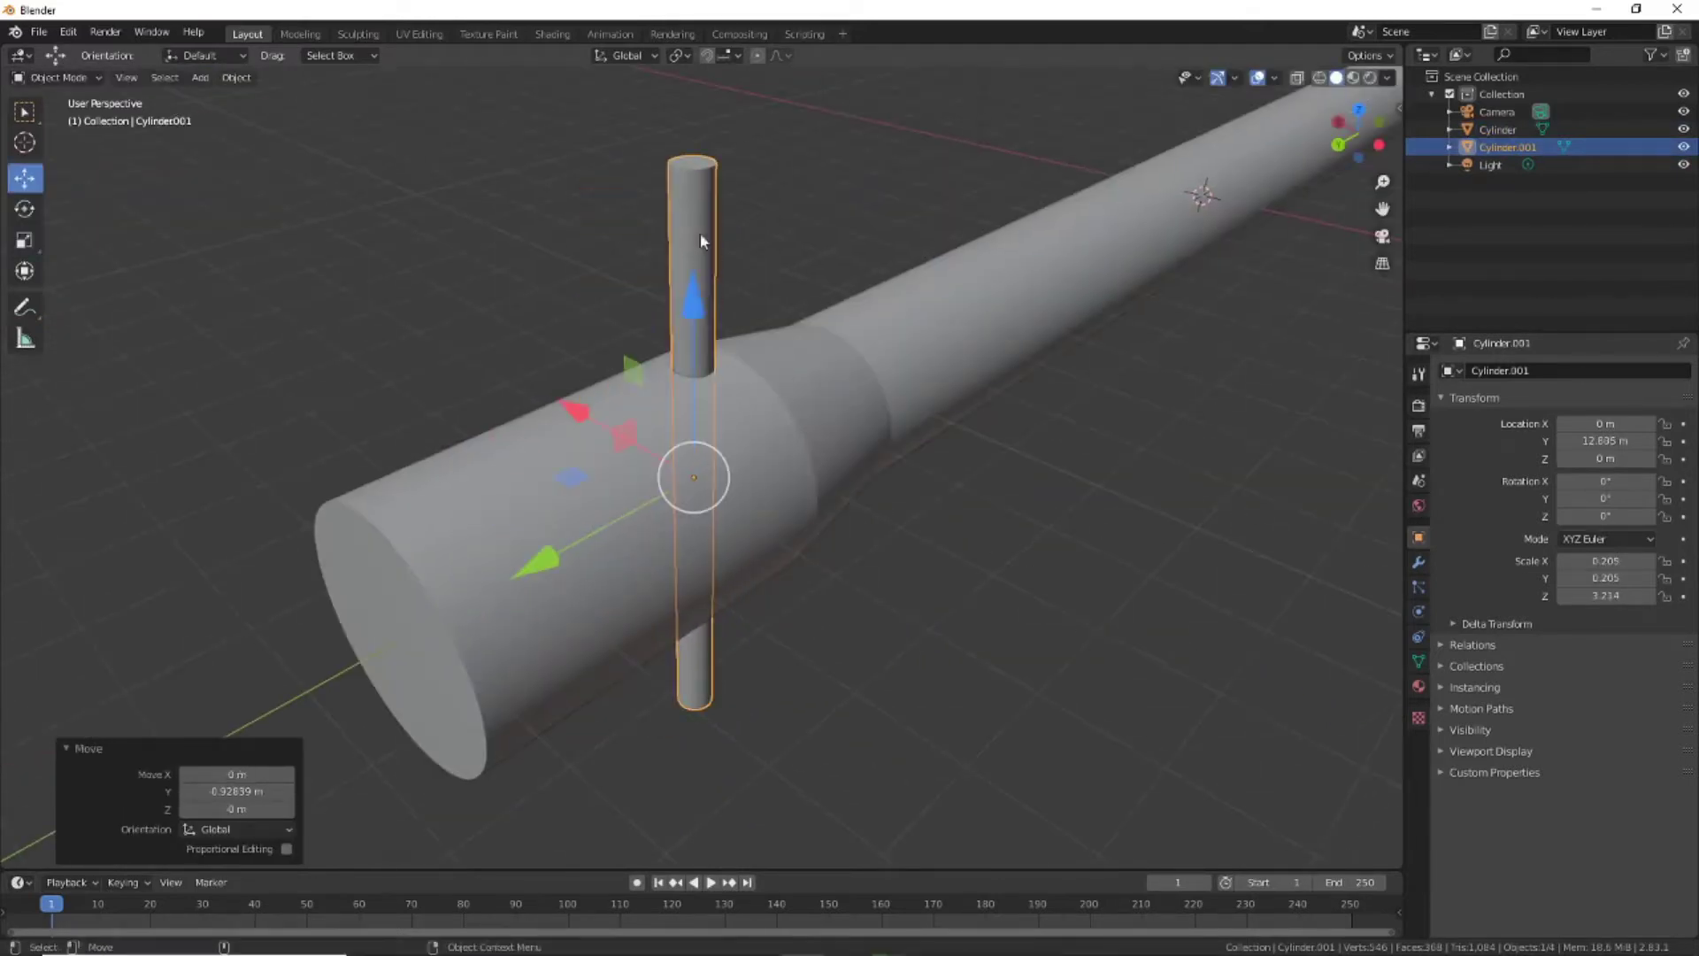
key("ctrl+c")
key("ctrl+v")
left_click(24, 208)
mouse_move(748, 350)
left_mouse_down()
mouse_move(760, 427)
mouse_move(783, 400)
left_mouse_up()
left_click(688, 210)
left_click(801, 345)
Delete the duplicate, thicken the vertical rod to 0.347 width, and enter the main tube's Edit Mode
key("Delete")
left_click(706, 269)
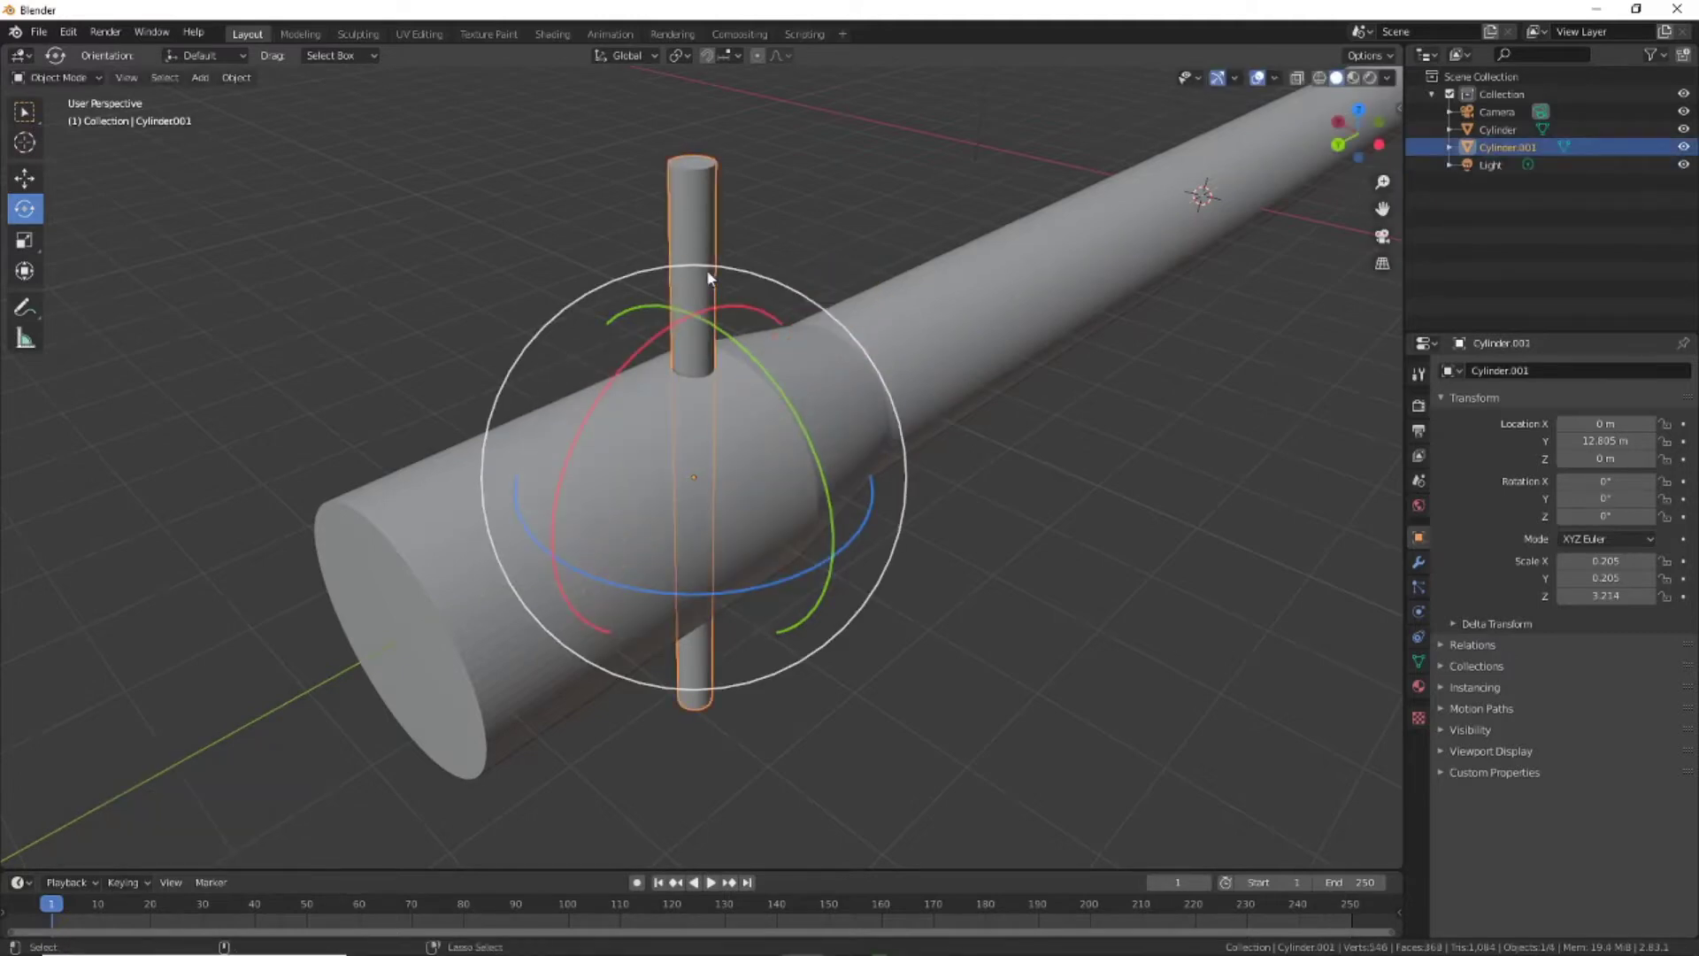
left_click_drag(572, 478, 560, 483)
left_click(509, 470)
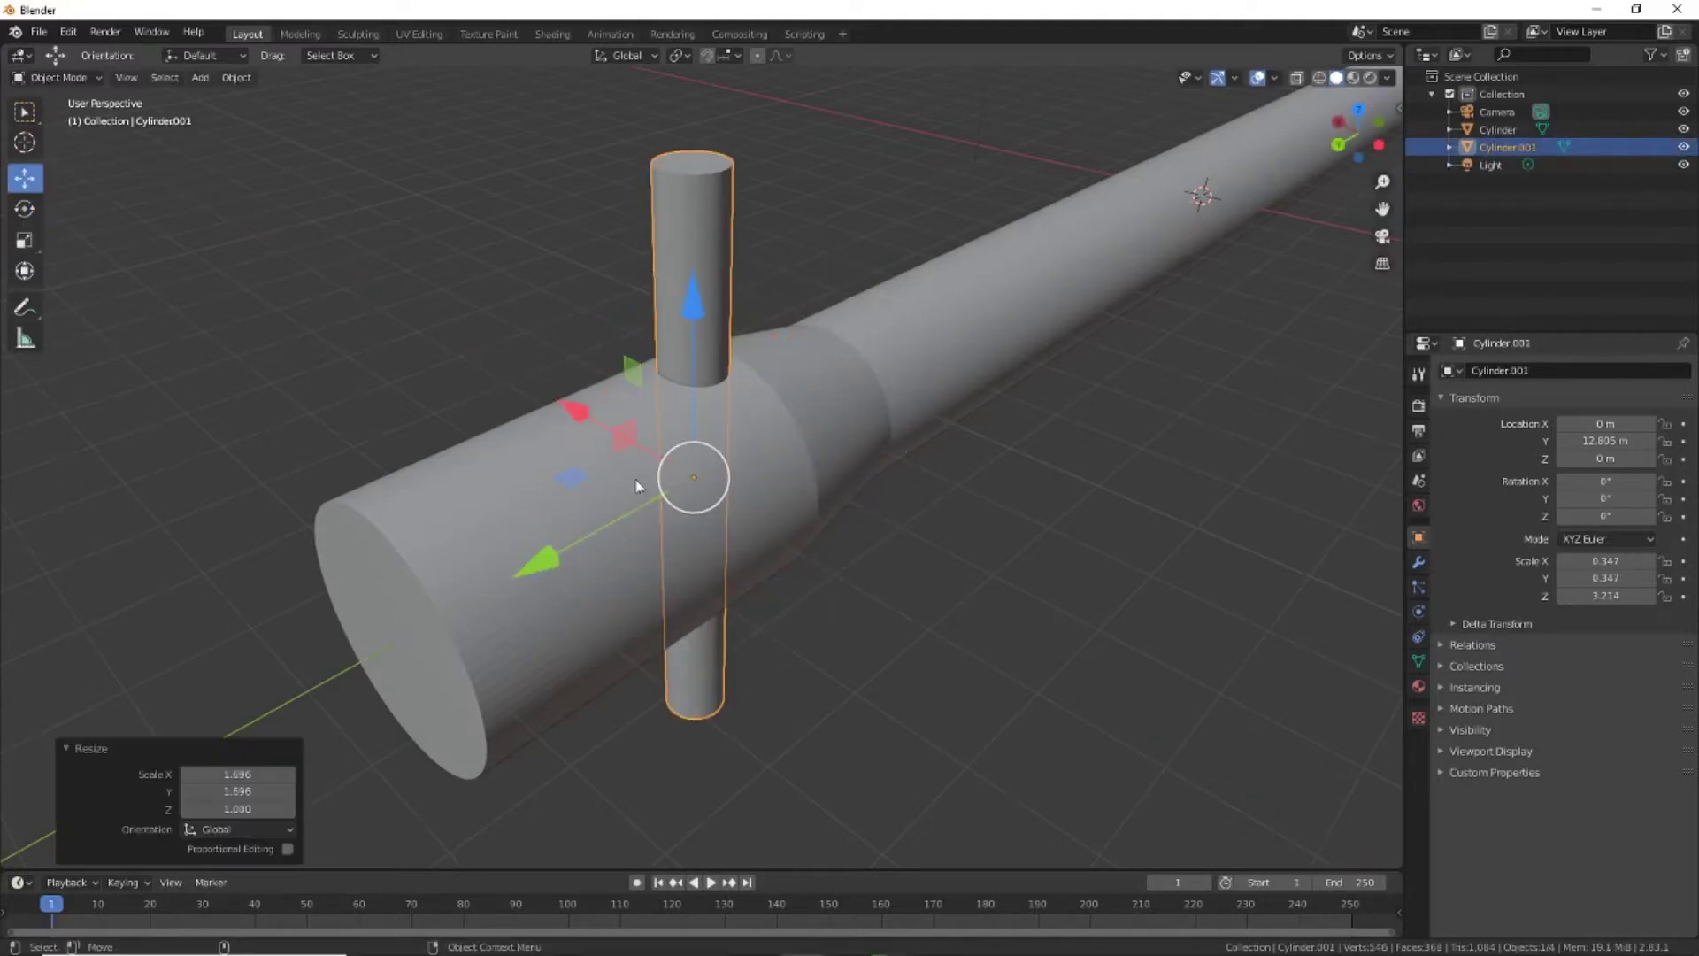
left_click(407, 627)
key("Tab")
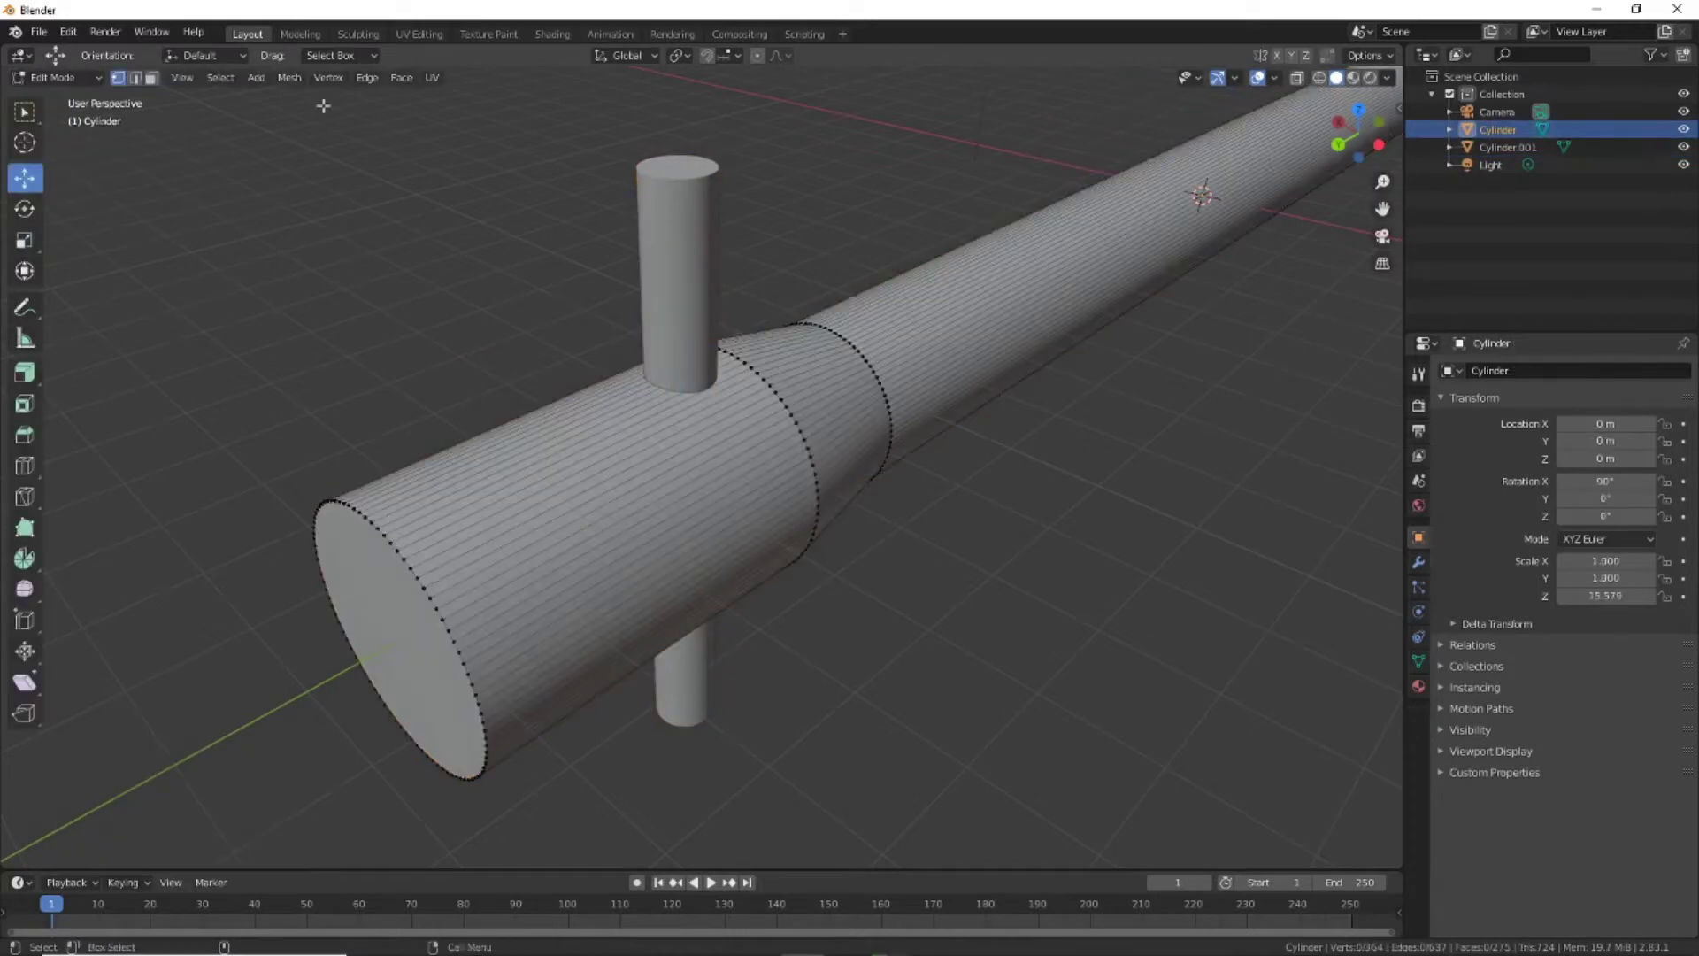
Inset the tube's wide end-cap face to form a thin rim
key("3")
left_click(394, 632)
left_click(23, 407)
left_click_drag(209, 793, 253, 757)
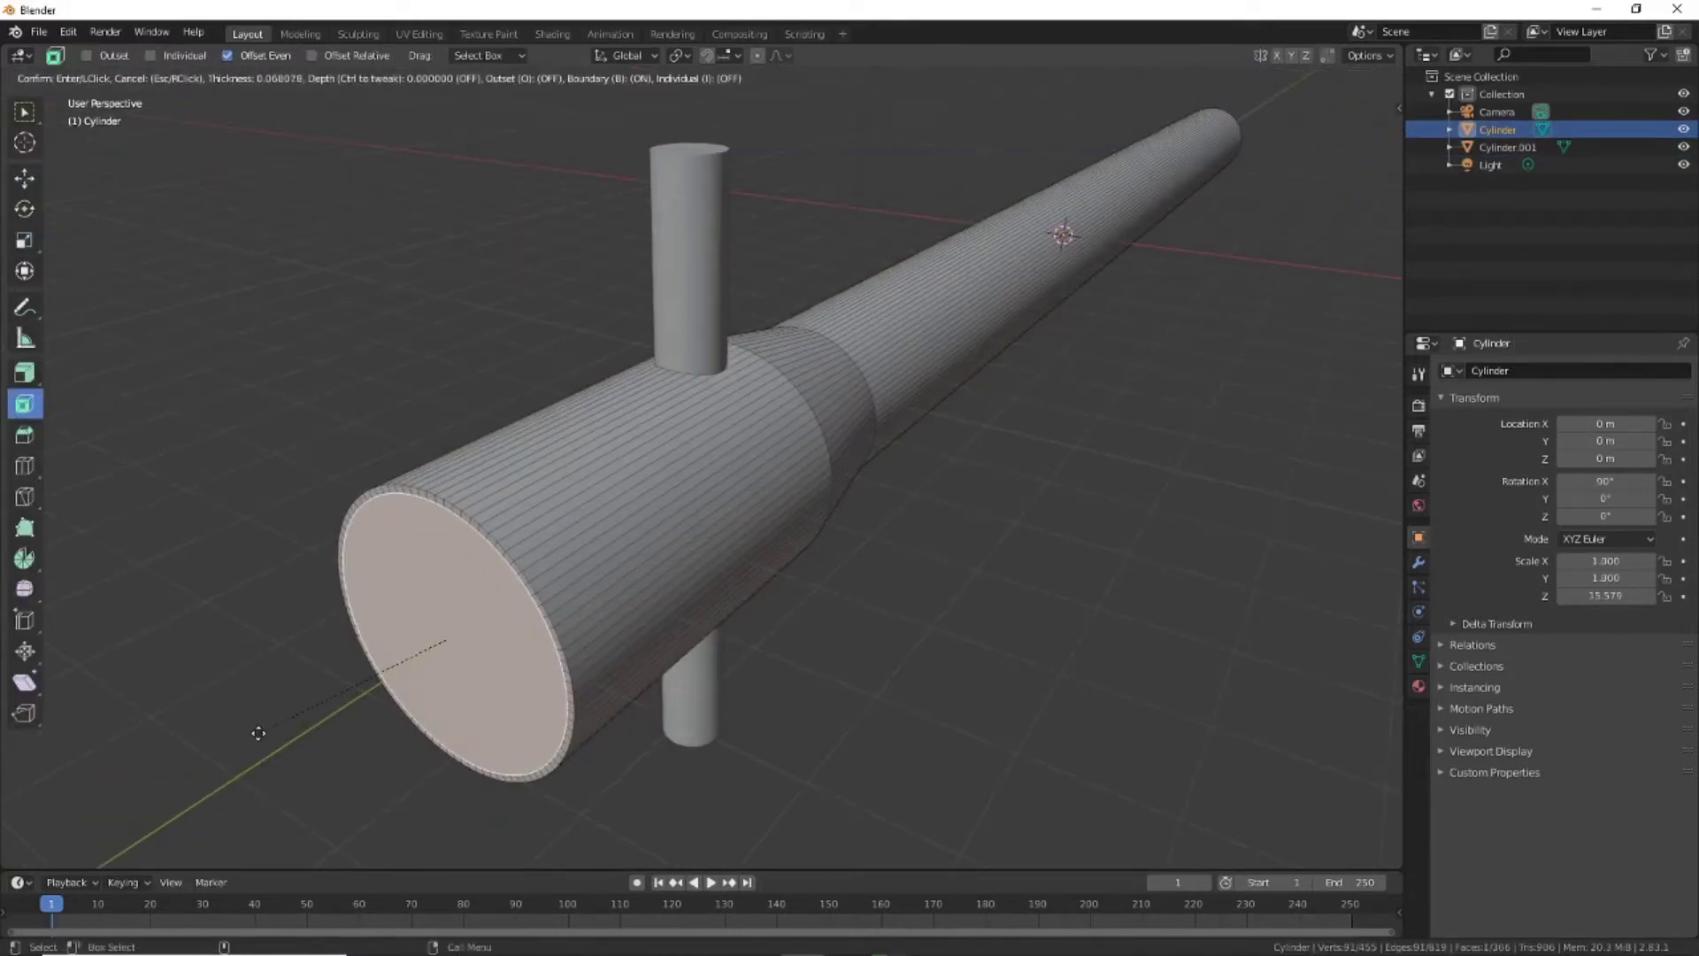
left_click(318, 727)
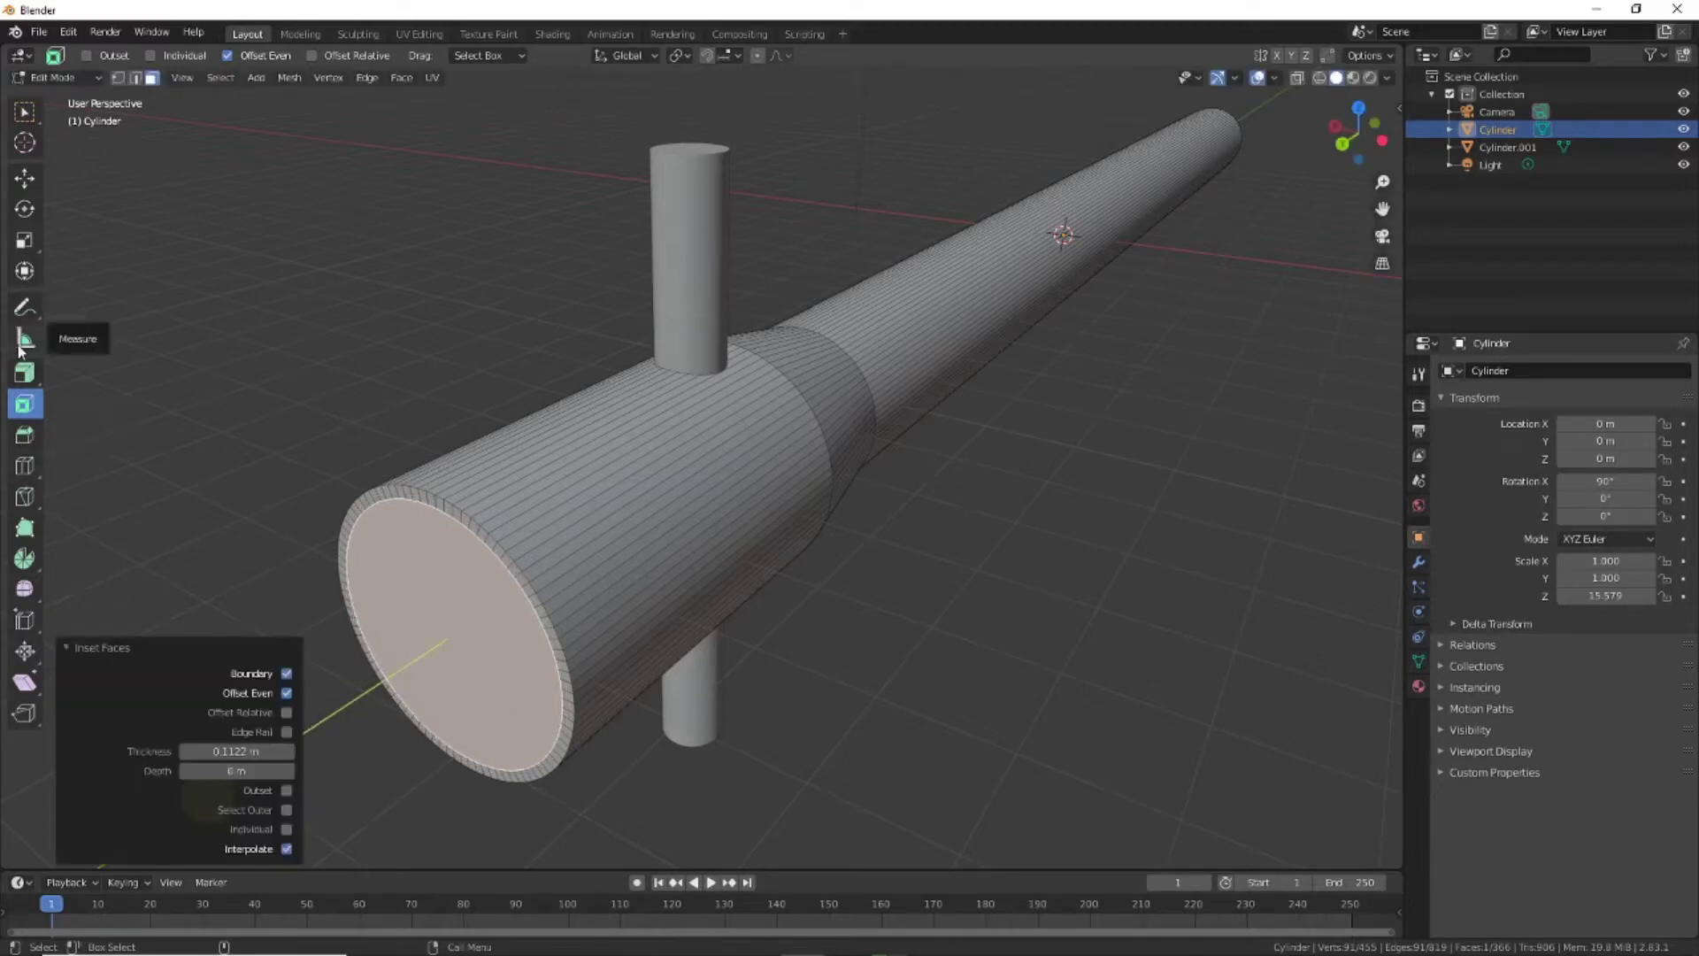
In see-through view, extrude the inner end face a short way into the tube
key("e")
left_click(455, 634)
key("shift+z")
middle_click_drag(455, 634, 1363, 150)
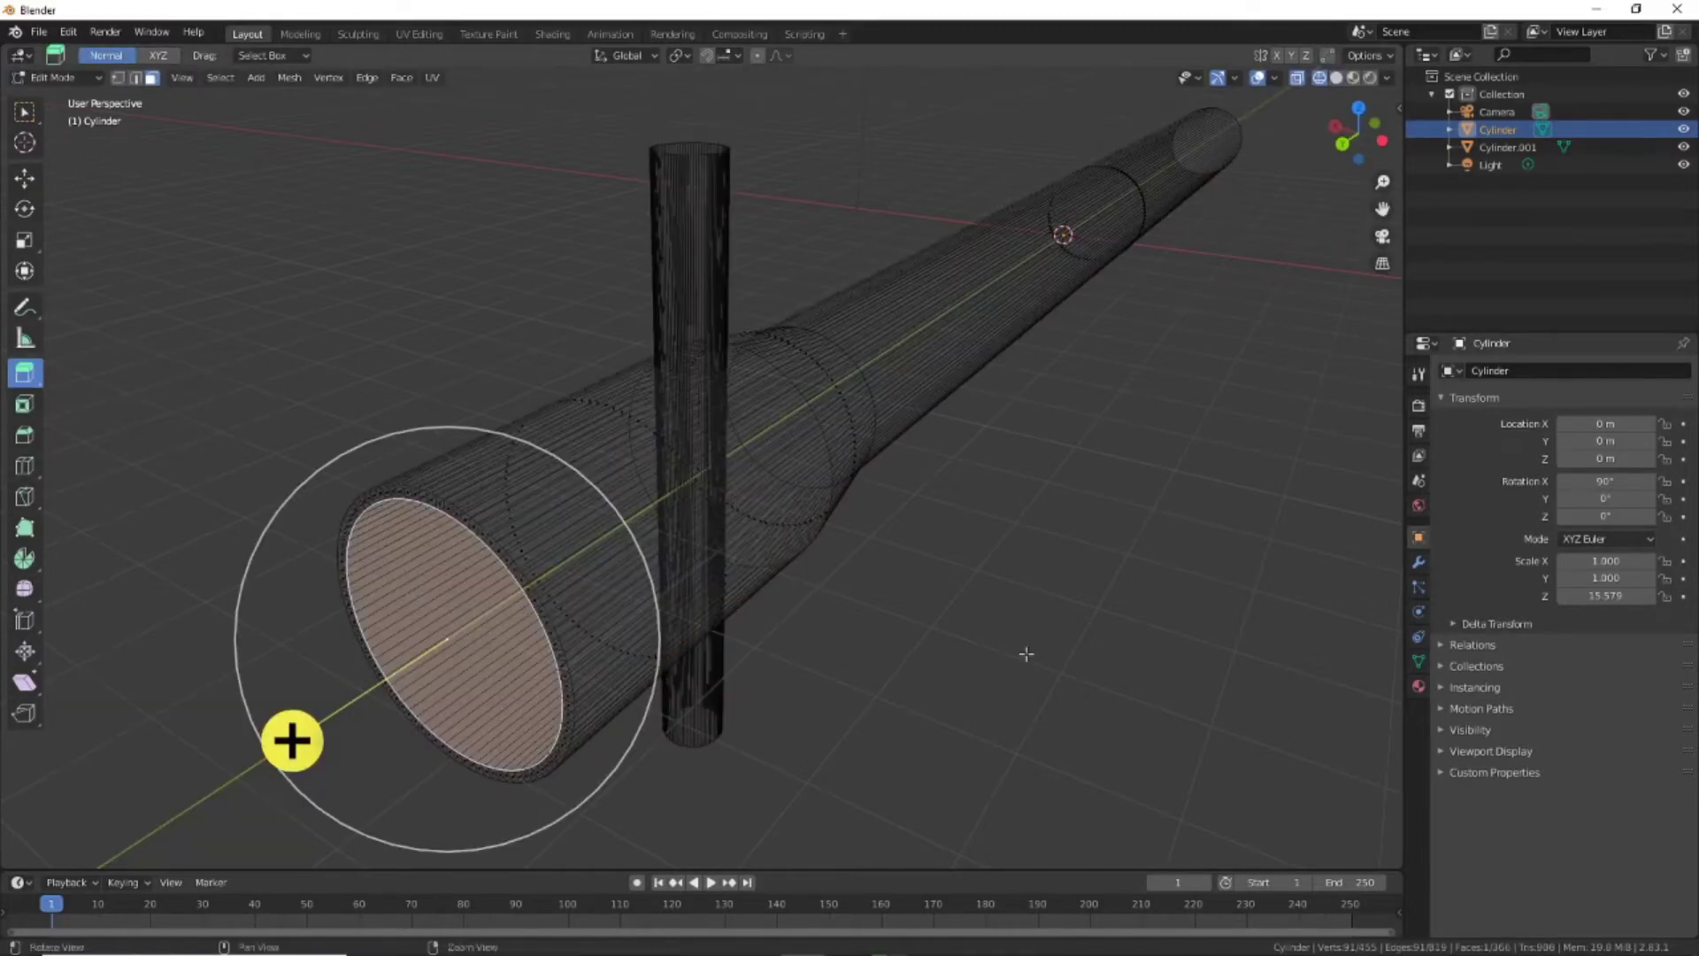
key("ctrl+KP_3")
left_click_drag(417, 454, 309, 452)
left_click(528, 430)
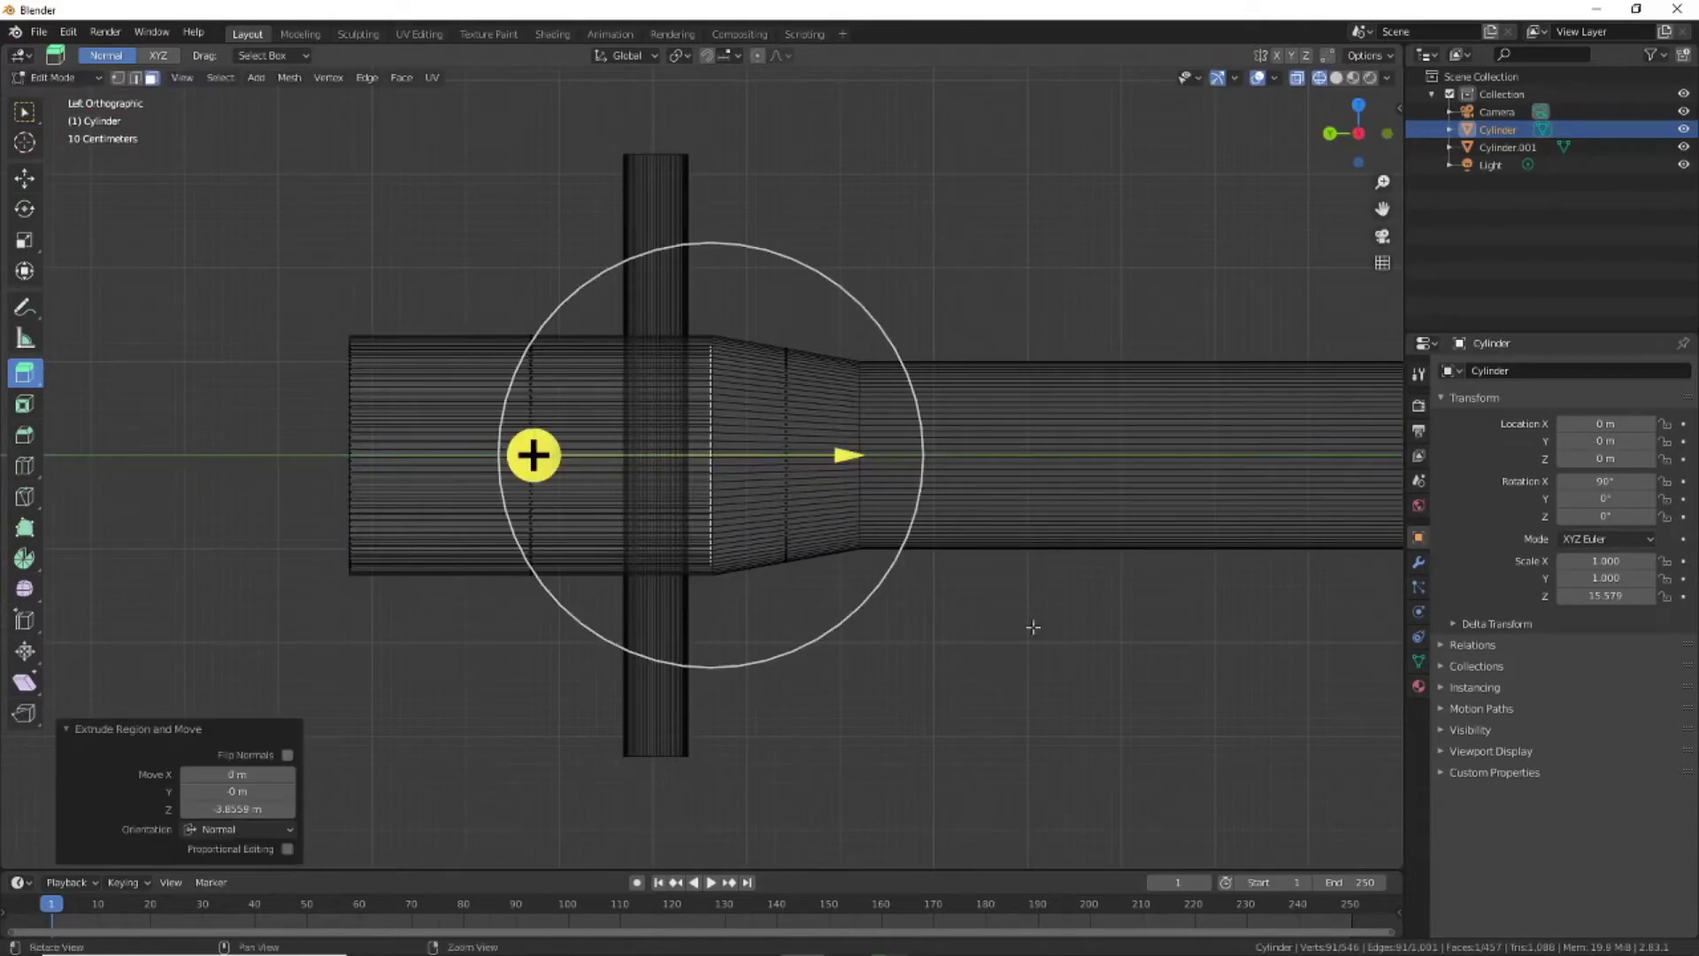
Inset the inner face a second time and shrink it slightly
mouse_move(531, 456)
middle_mouse_down()
mouse_move(1112, 488)
mouse_move(1127, 443)
middle_mouse_up()
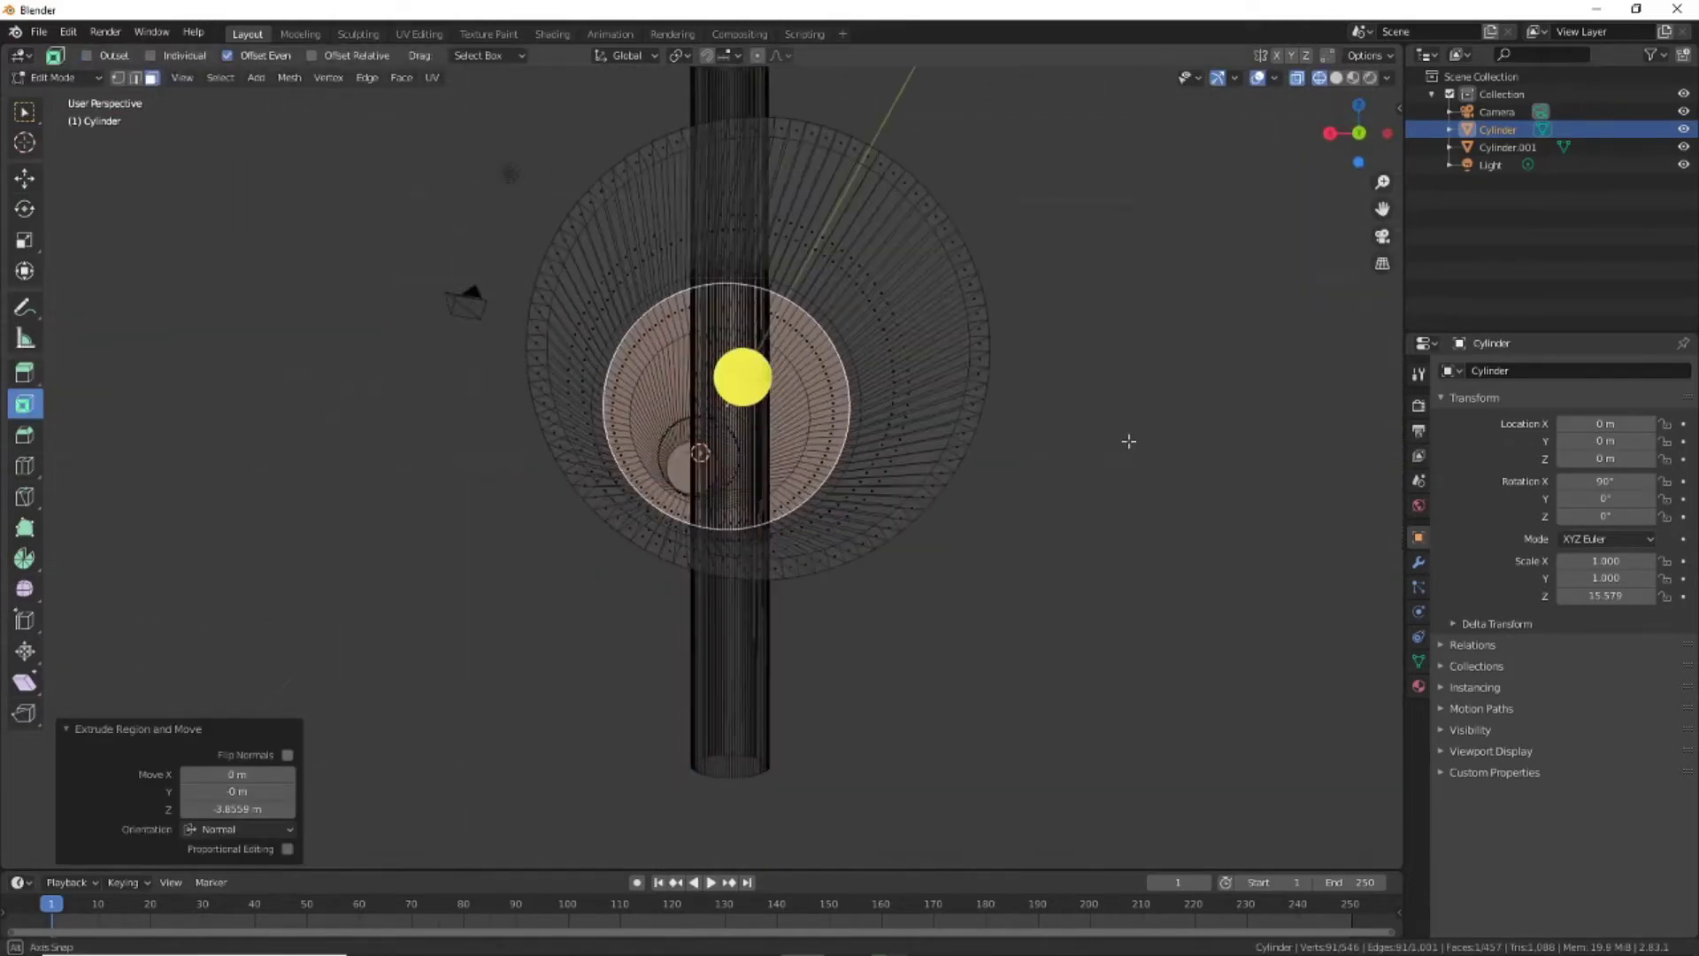
left_click_drag(1354, 141, 1282, 380)
left_click(1358, 133)
scroll(682, 415, "up", 6)
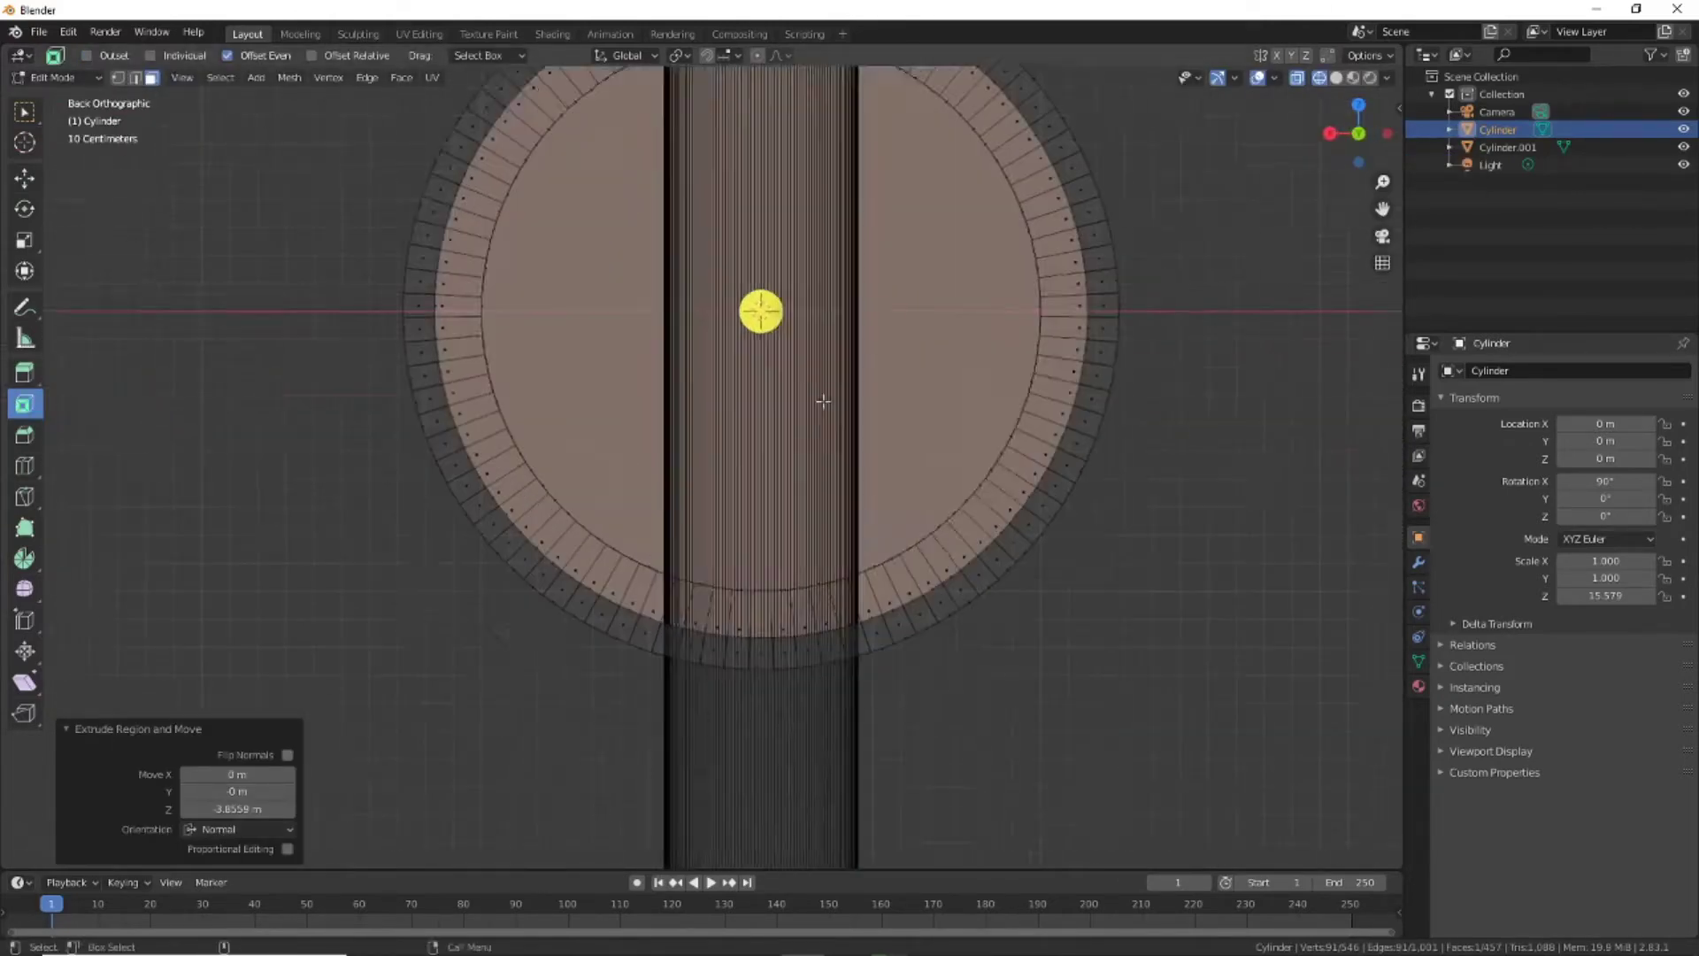
key("ctrl+KP_1")
middle_click_drag(748, 433, 528, 497)
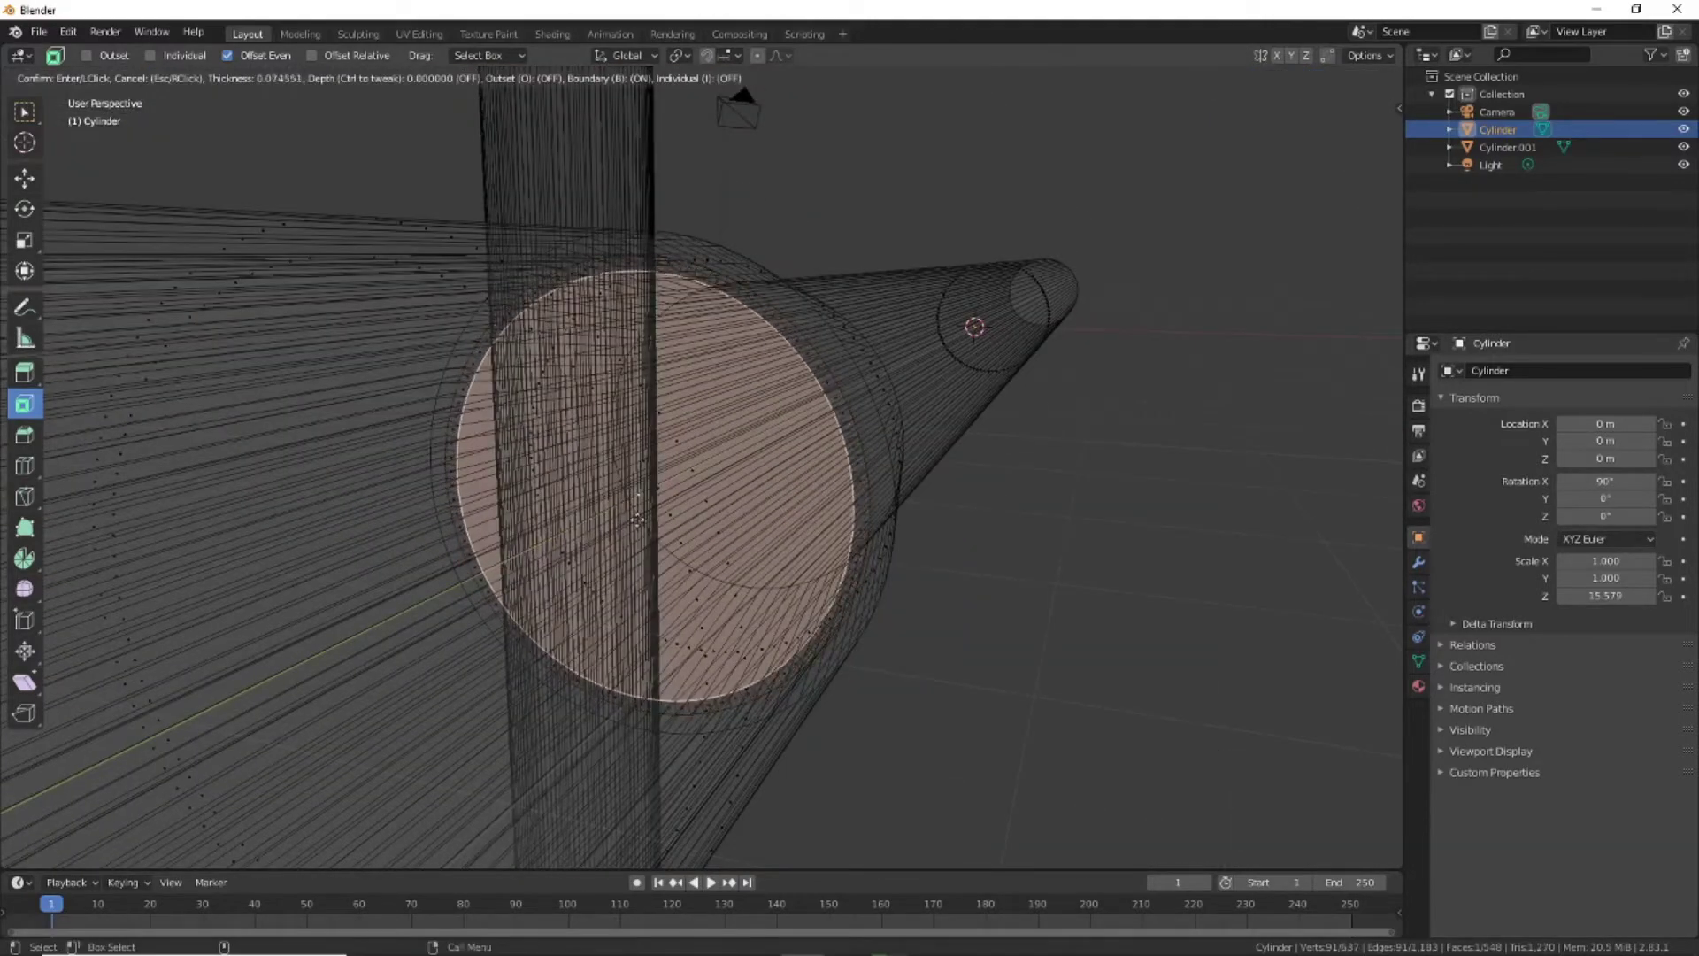
left_click(486, 569)
key("ctrl+KP_1")
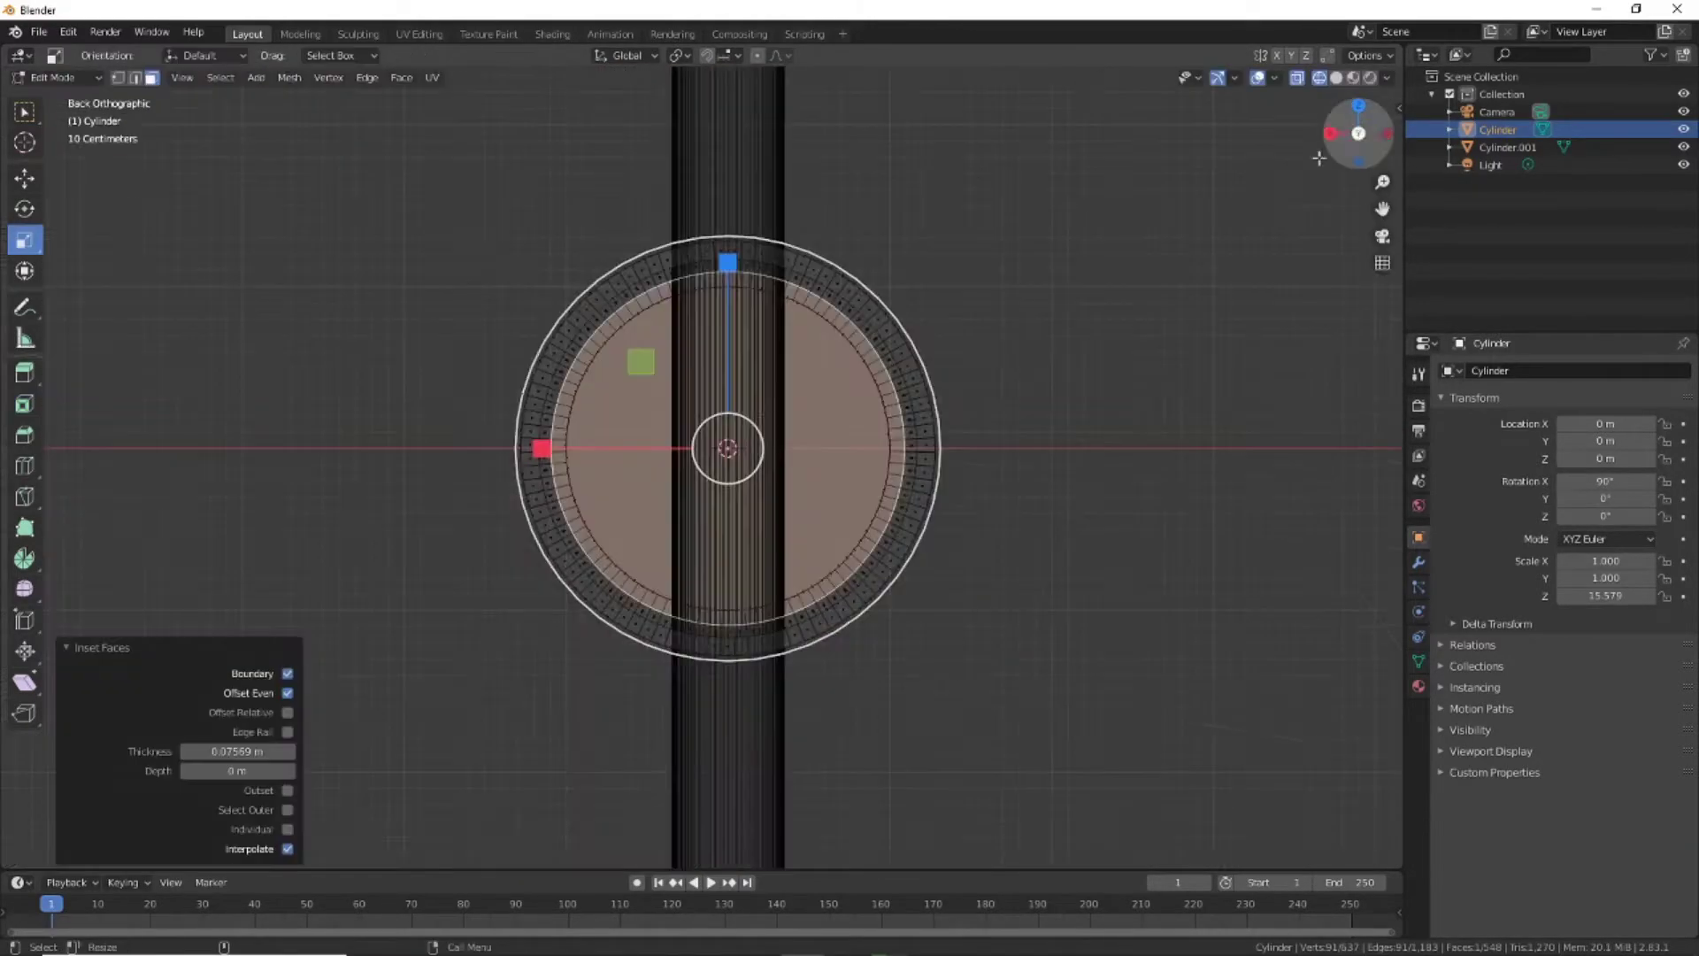
scroll(655, 354, "up", 2)
key("s")
left_click(663, 357)
Move the inner face along the Y axis to reposition it
middle_click_drag(1263, 452, 903, 514)
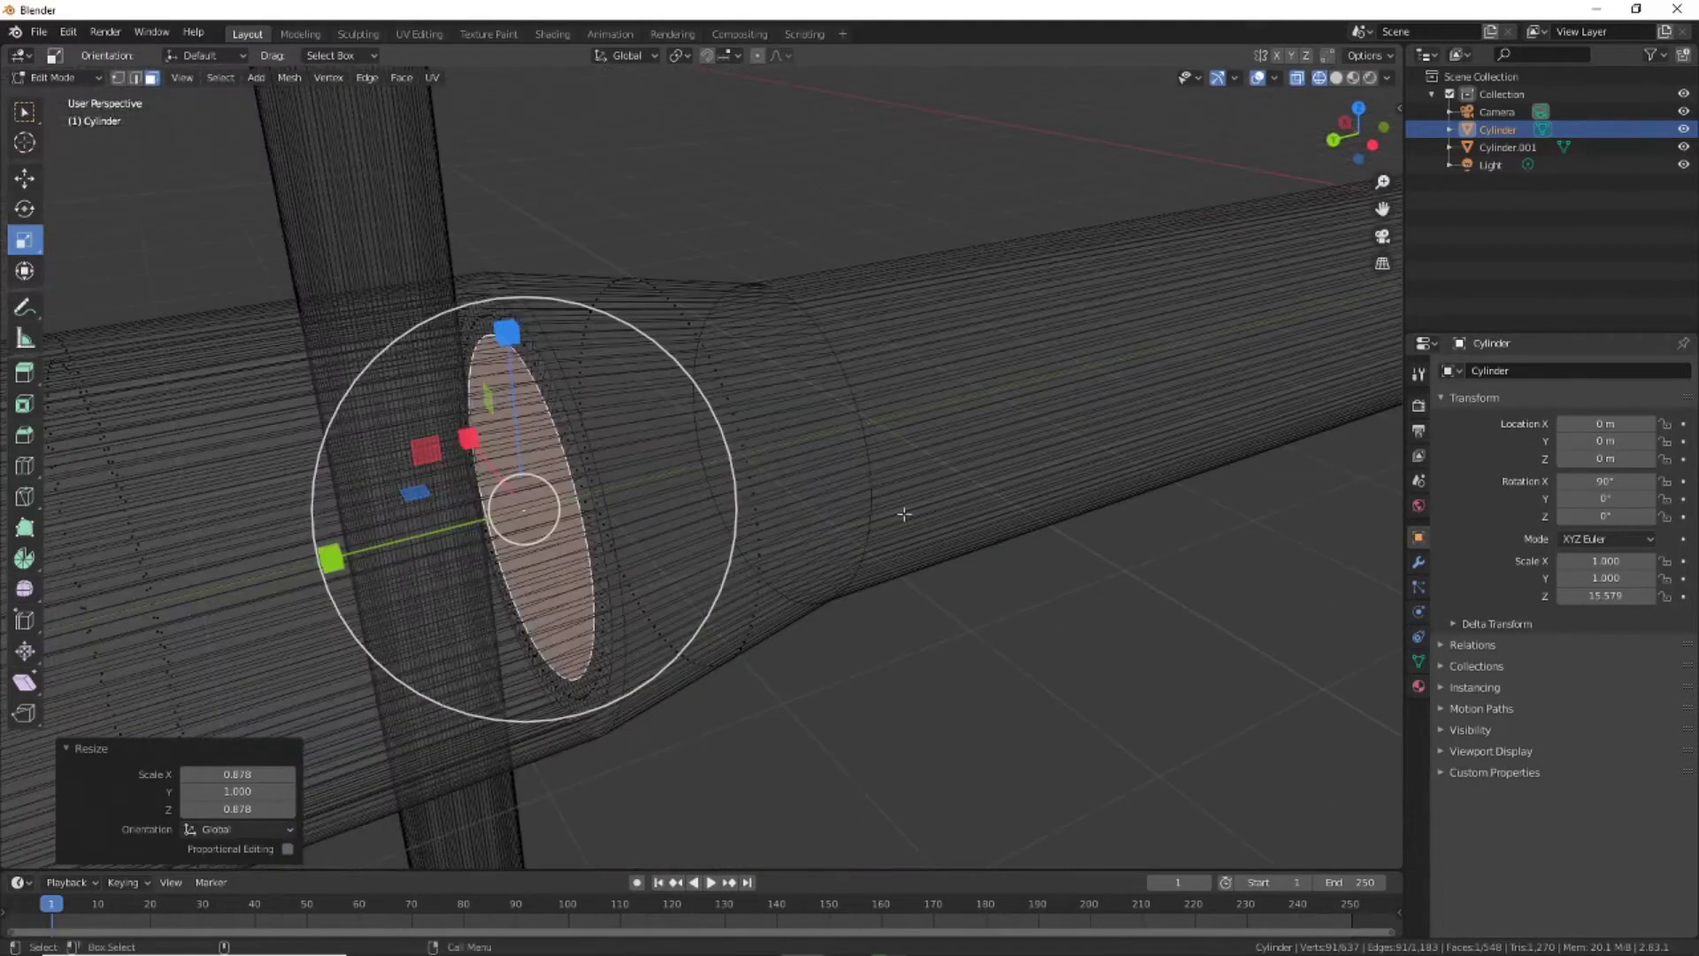
key("g")
key("y")
key("Return")
key("ctrl+KP_3")
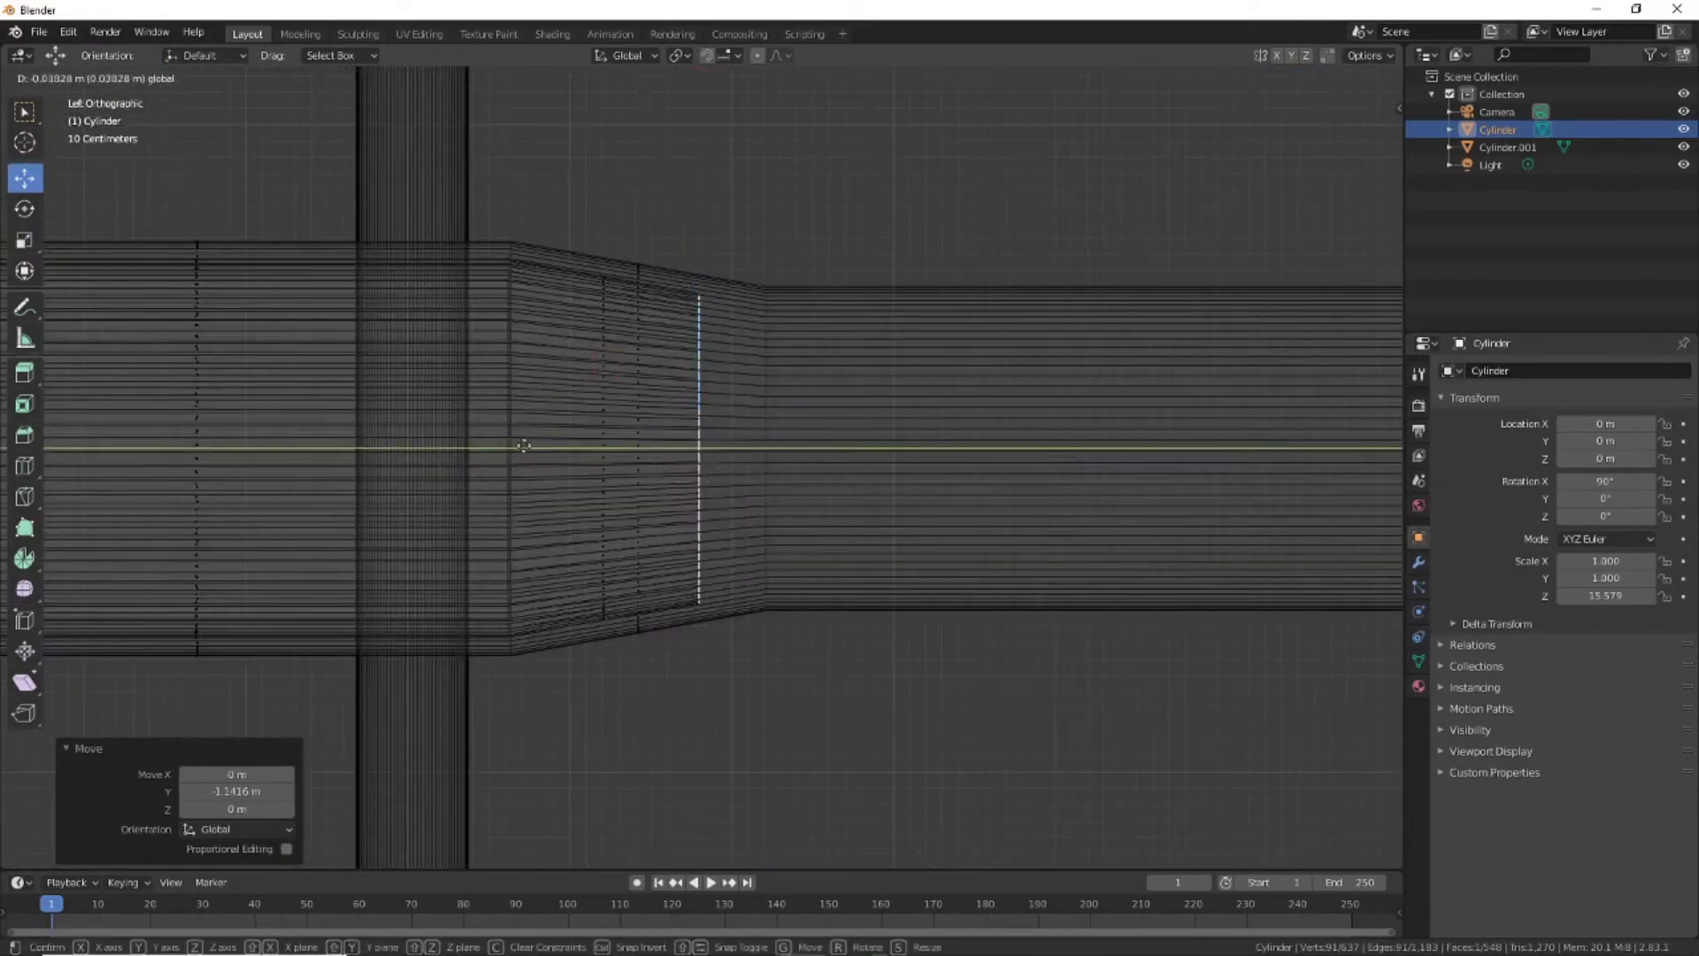
key("g")
left_click(583, 447)
Extrude the inner face far along Y to hollow out the bore
left_click_drag(1346, 132, 1363, 151)
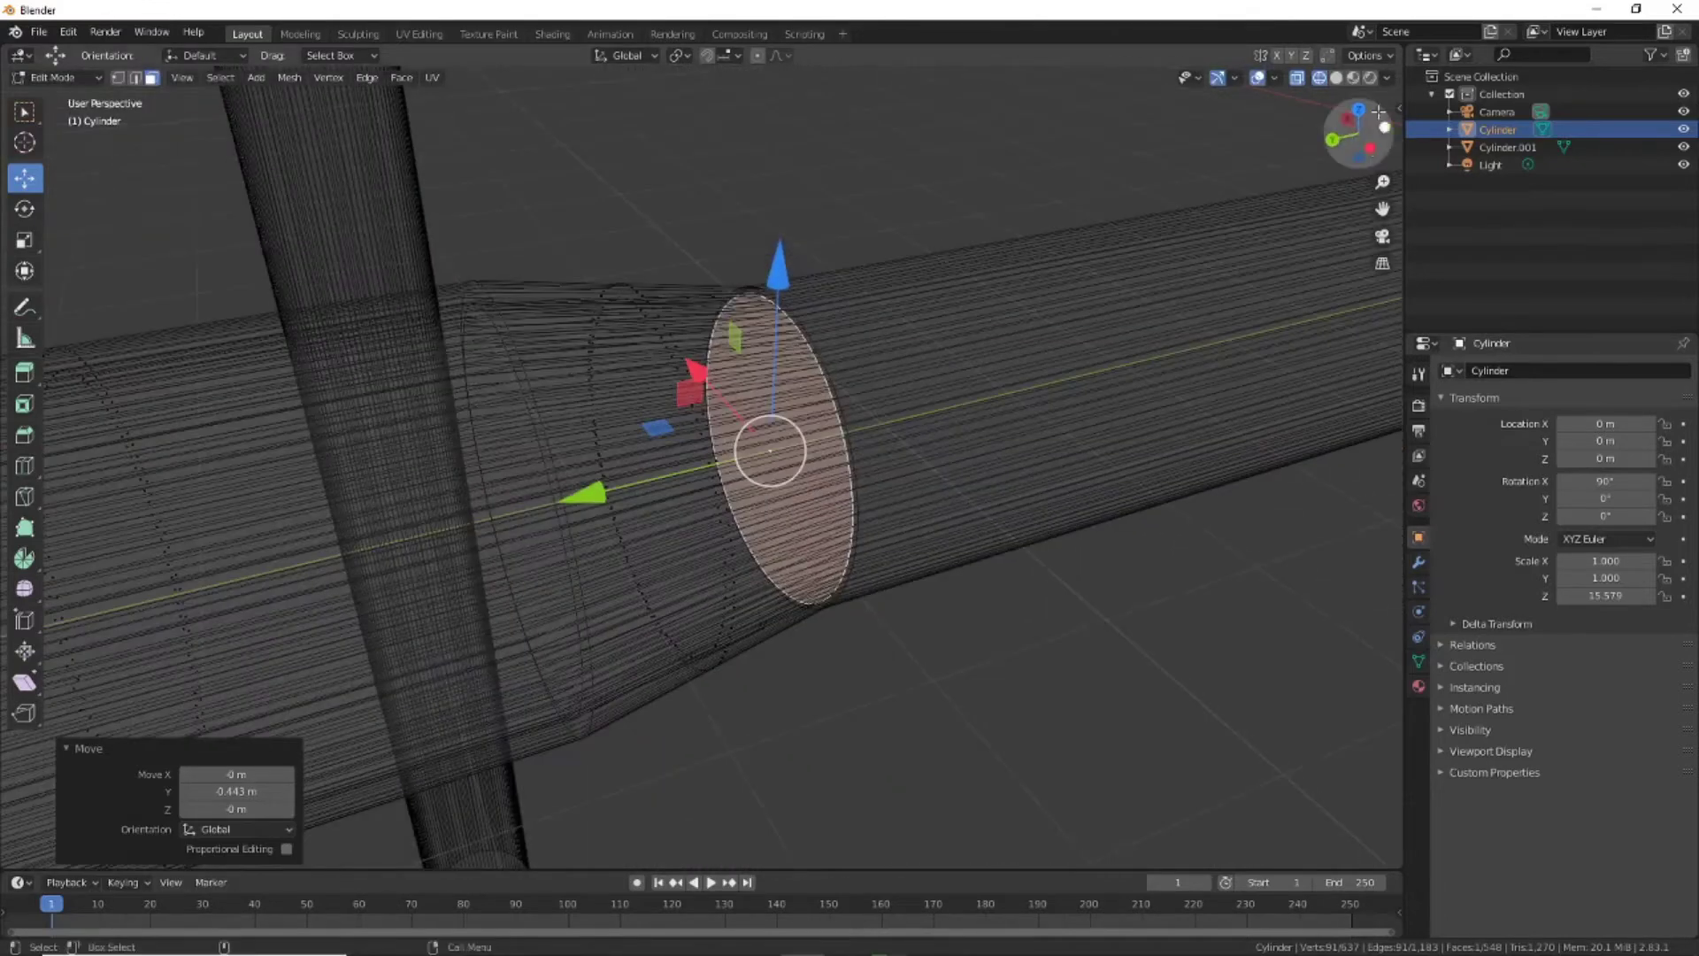
key("ctrl+KP_3")
left_click(25, 372)
scroll(531, 456, "down", 5)
left_click_drag(448, 463, 1113, 463)
scroll(1113, 463, "up", 3)
left_click(24, 177)
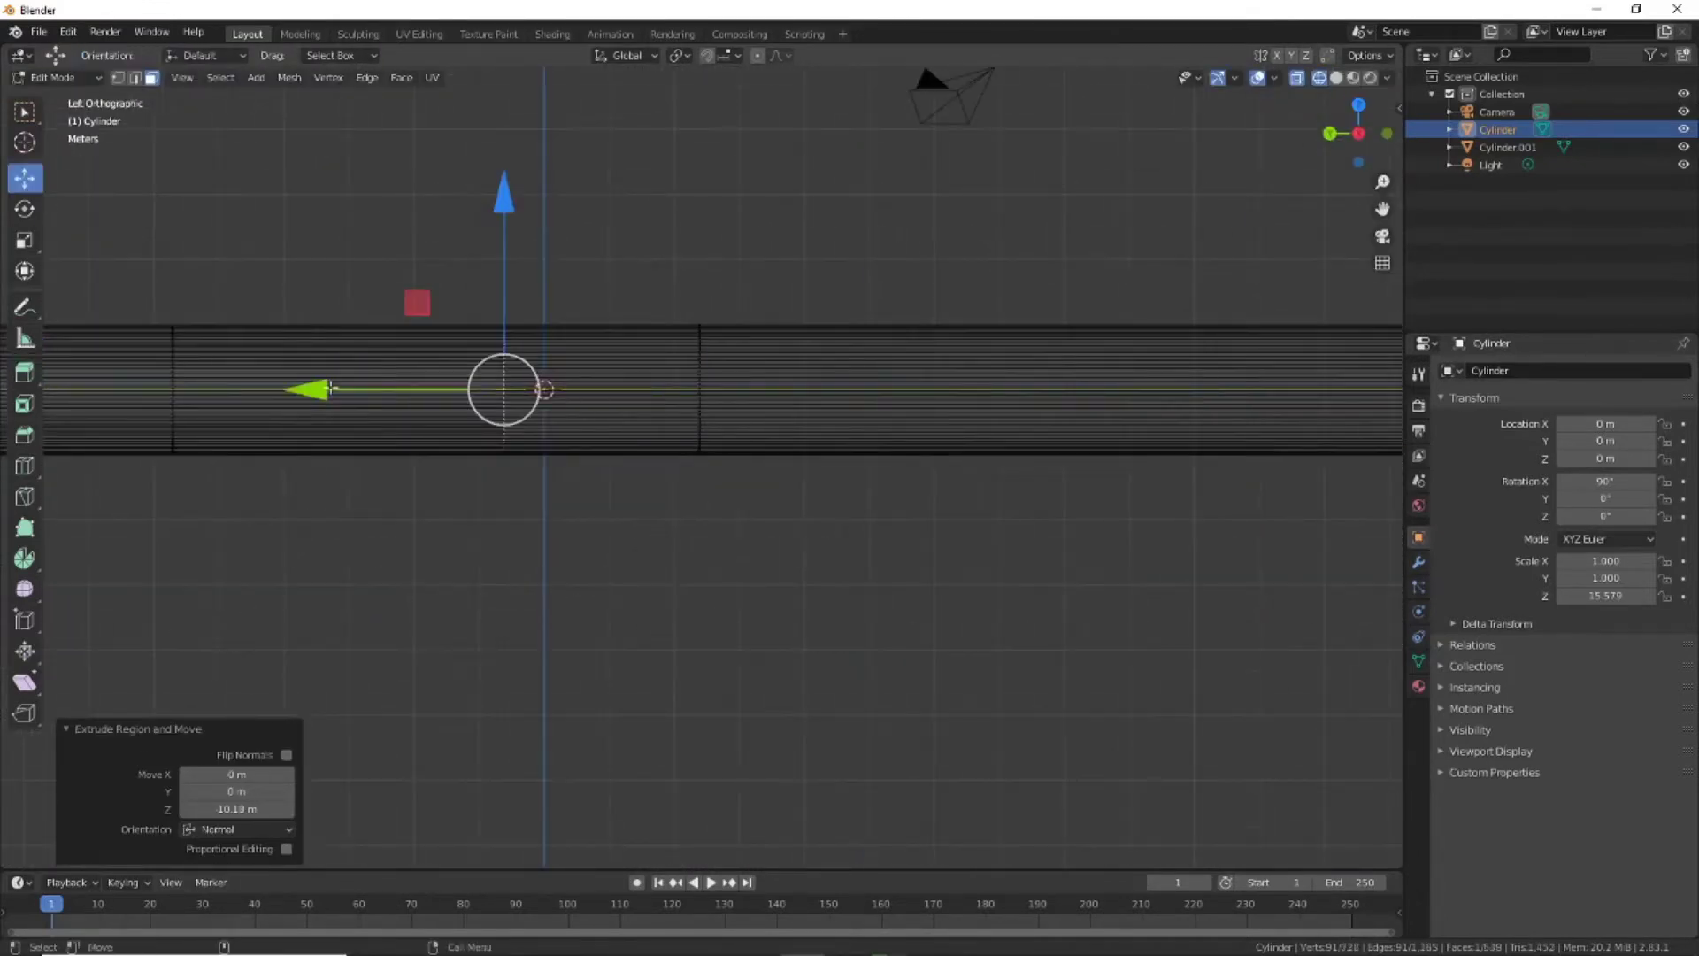
Inspect the hollow interior, return to solid shading and clear the selection
scroll(899, 588, "down", 3)
scroll(900, 588, "up", 5)
scroll(467, 607, "down", 3)
middle_click_drag(466, 607, 569, 668)
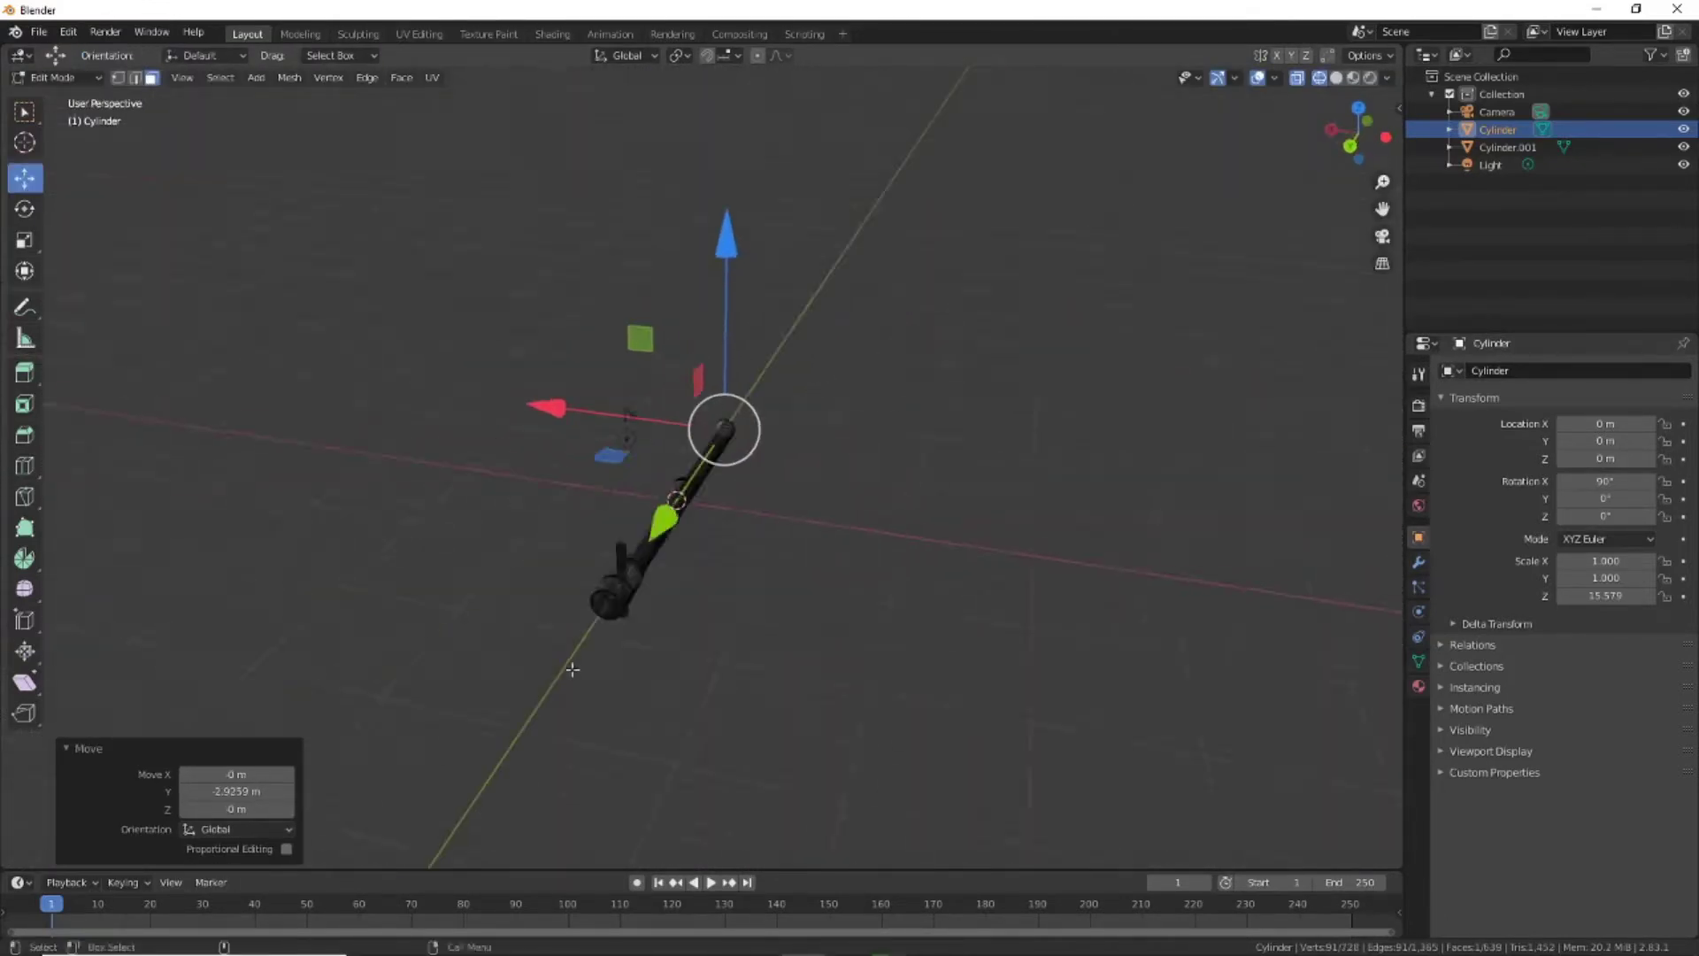
scroll(1310, 186, "up", 5)
key("shift+z")
scroll(1311, 186, "down", 4)
middle_click_drag(922, 103, 573, 414)
left_click(573, 415)
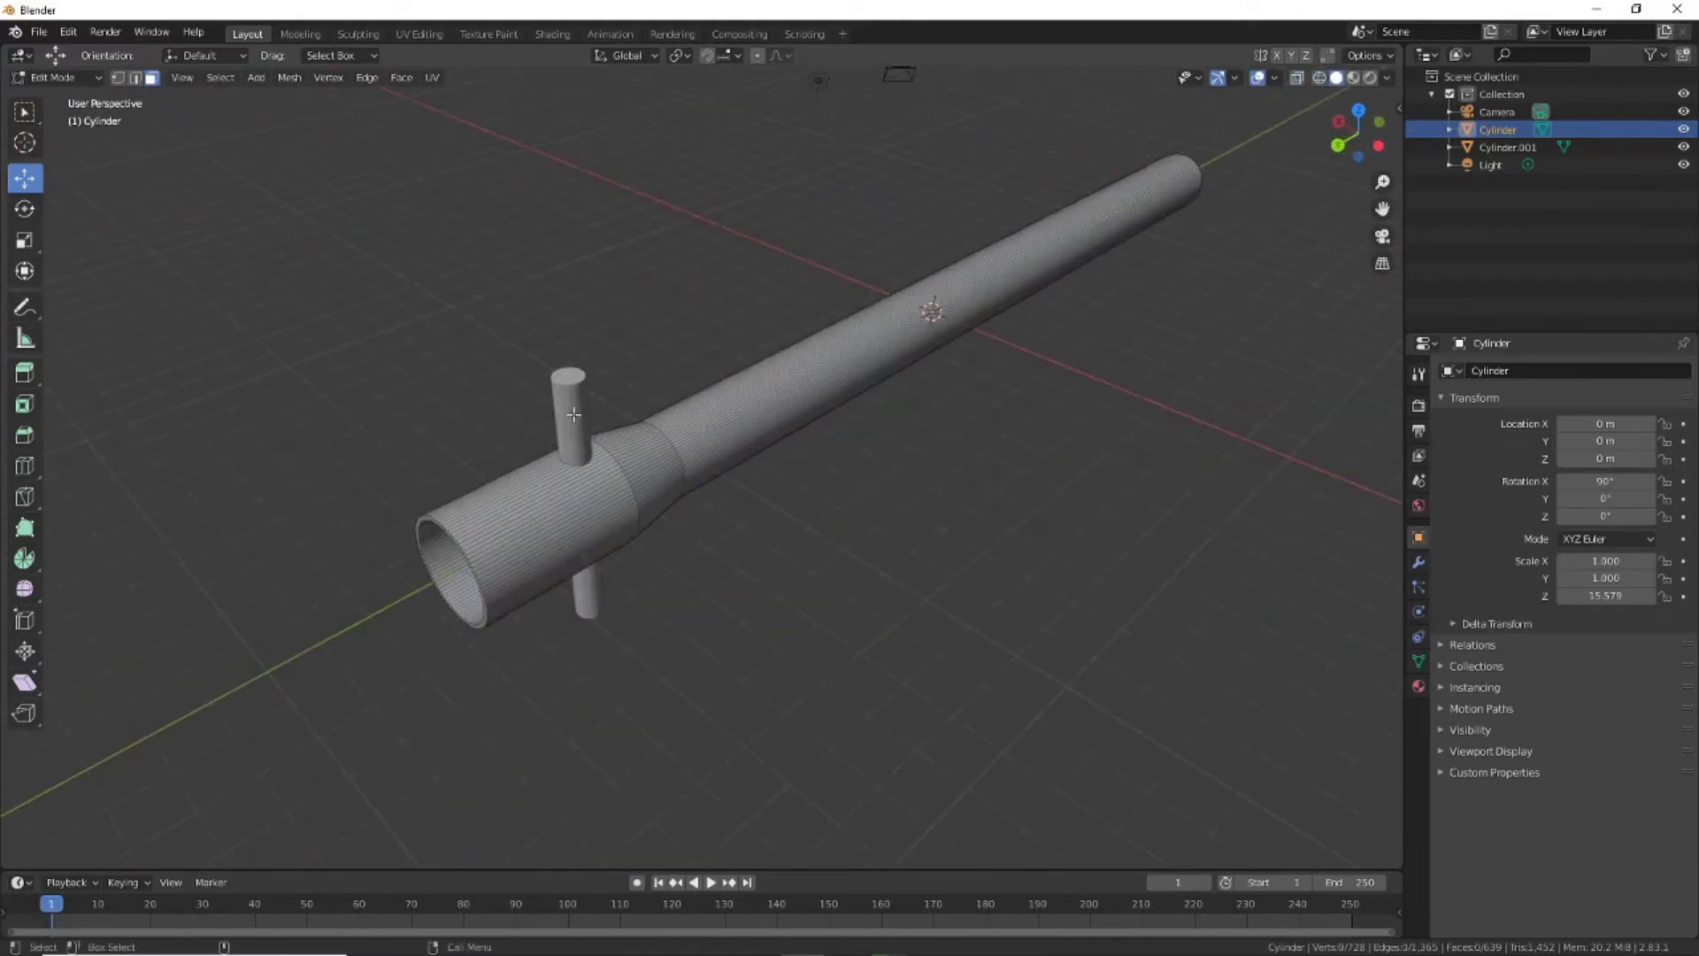
Paste two copies of the vertical rod, forming a row of three along the sleeve
key("Tab")
left_click(576, 398)
key("ctrl+c")
key("ctrl+v")
key("g")
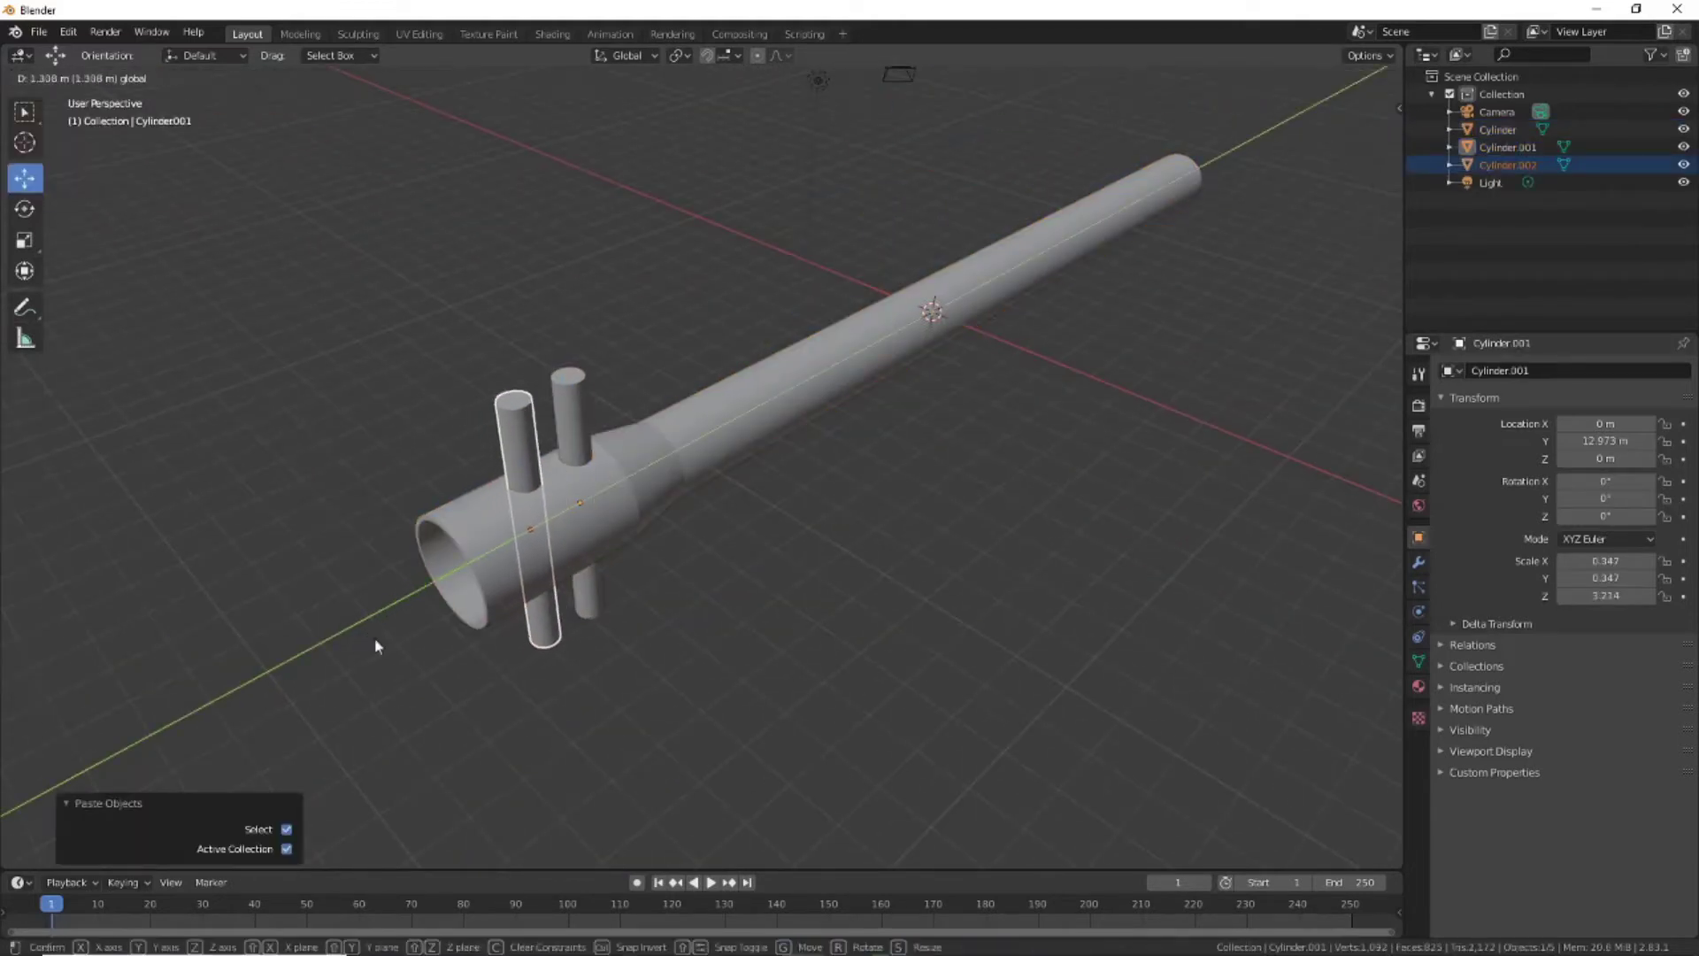
left_click(375, 639)
key("ctrl+v")
key("g")
left_click(319, 644)
Nudge the middle rod along the tube to even out the spacing
left_click_drag(1358, 133, 1345, 141)
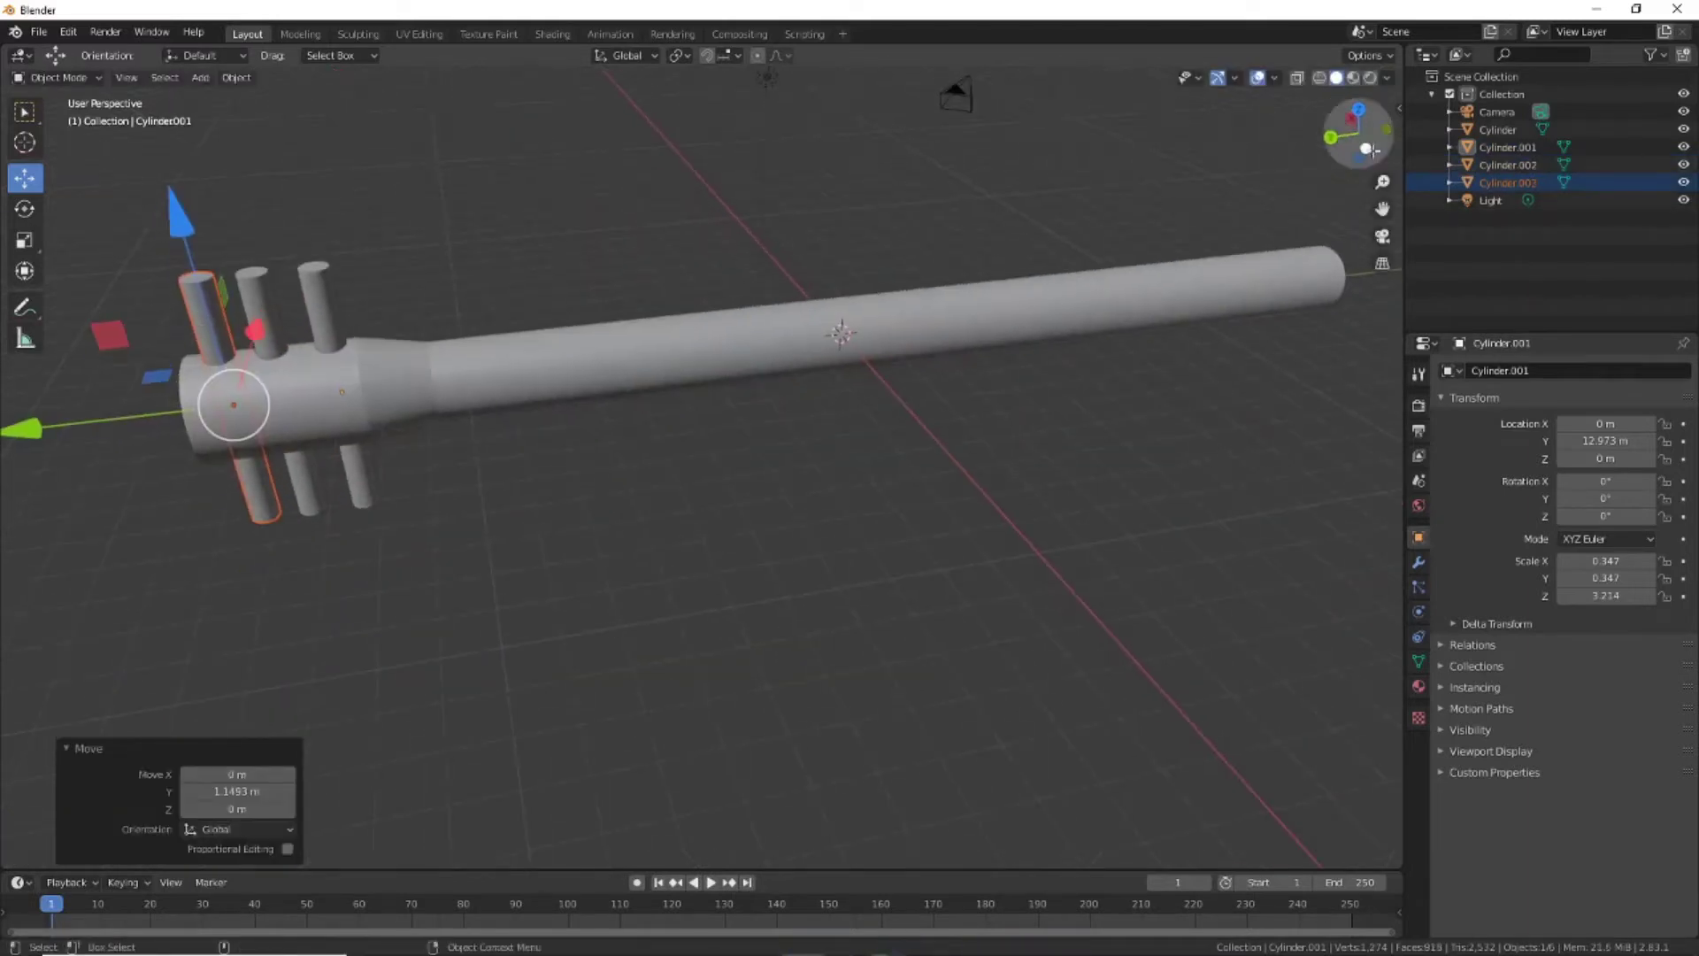
left_click(1359, 133)
left_click(555, 446)
middle_click_drag(528, 447, 915, 639)
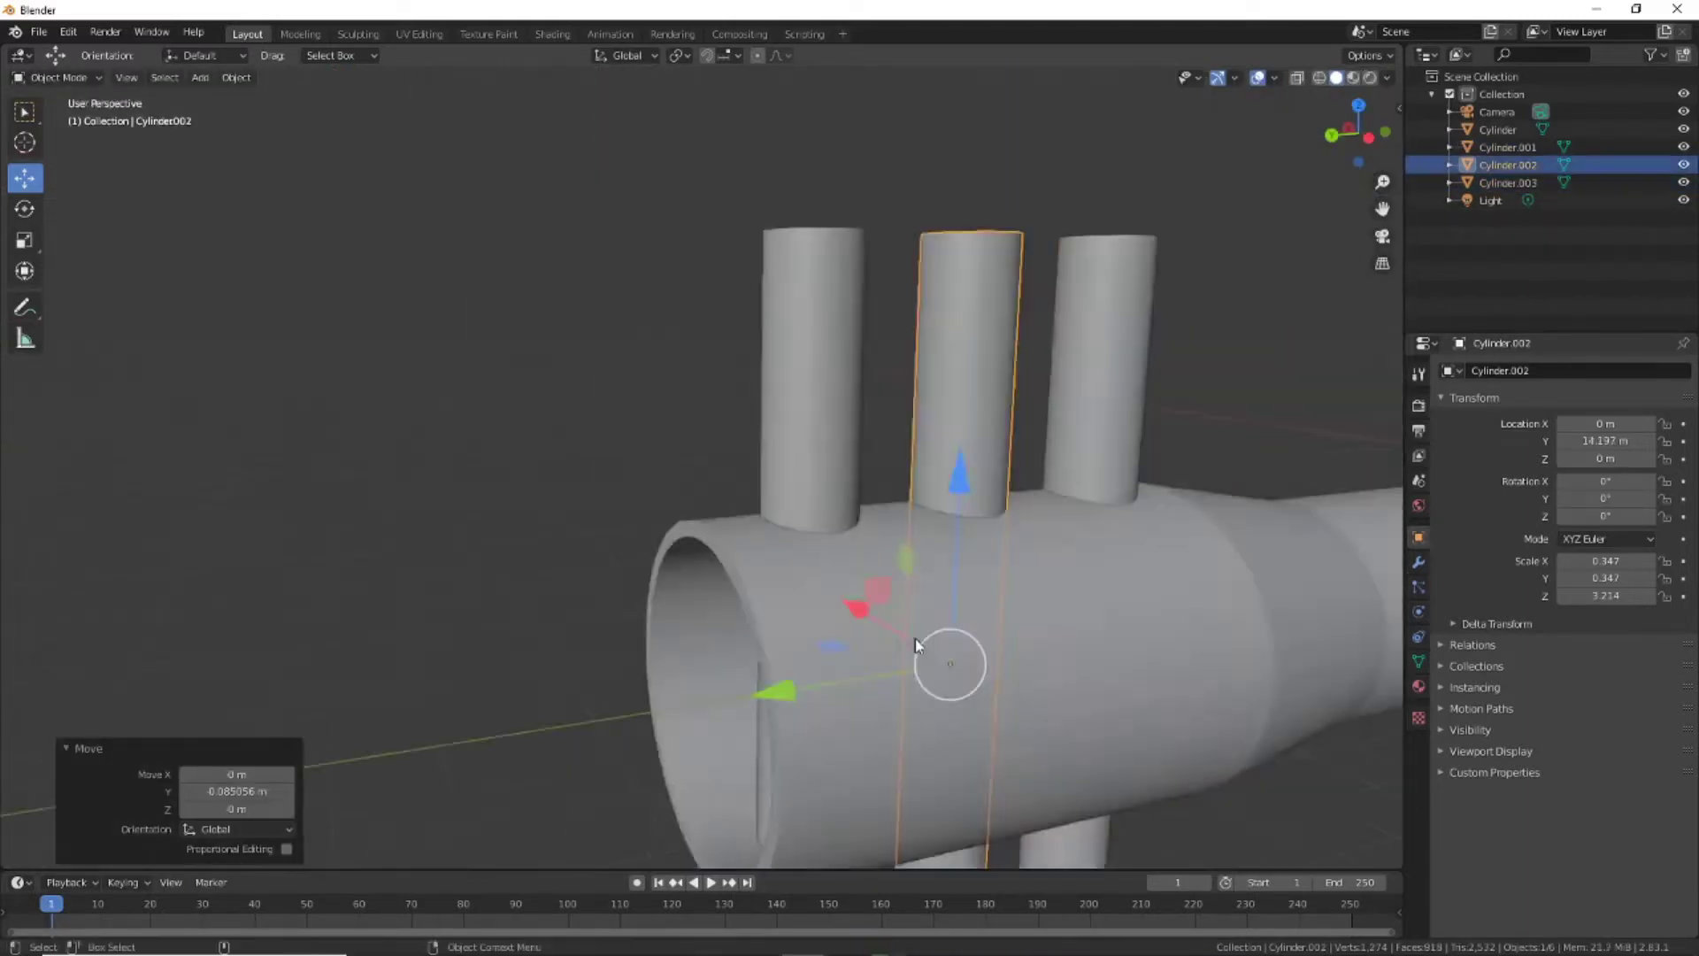
scroll(915, 639, "down", 3)
Copy the three rods and rotate the copies about 45° around the tube
left_click(750, 495, "shift")
left_click(821, 478, "shift")
key("ctrl+c")
key("ctrl+v")
left_click(24, 208)
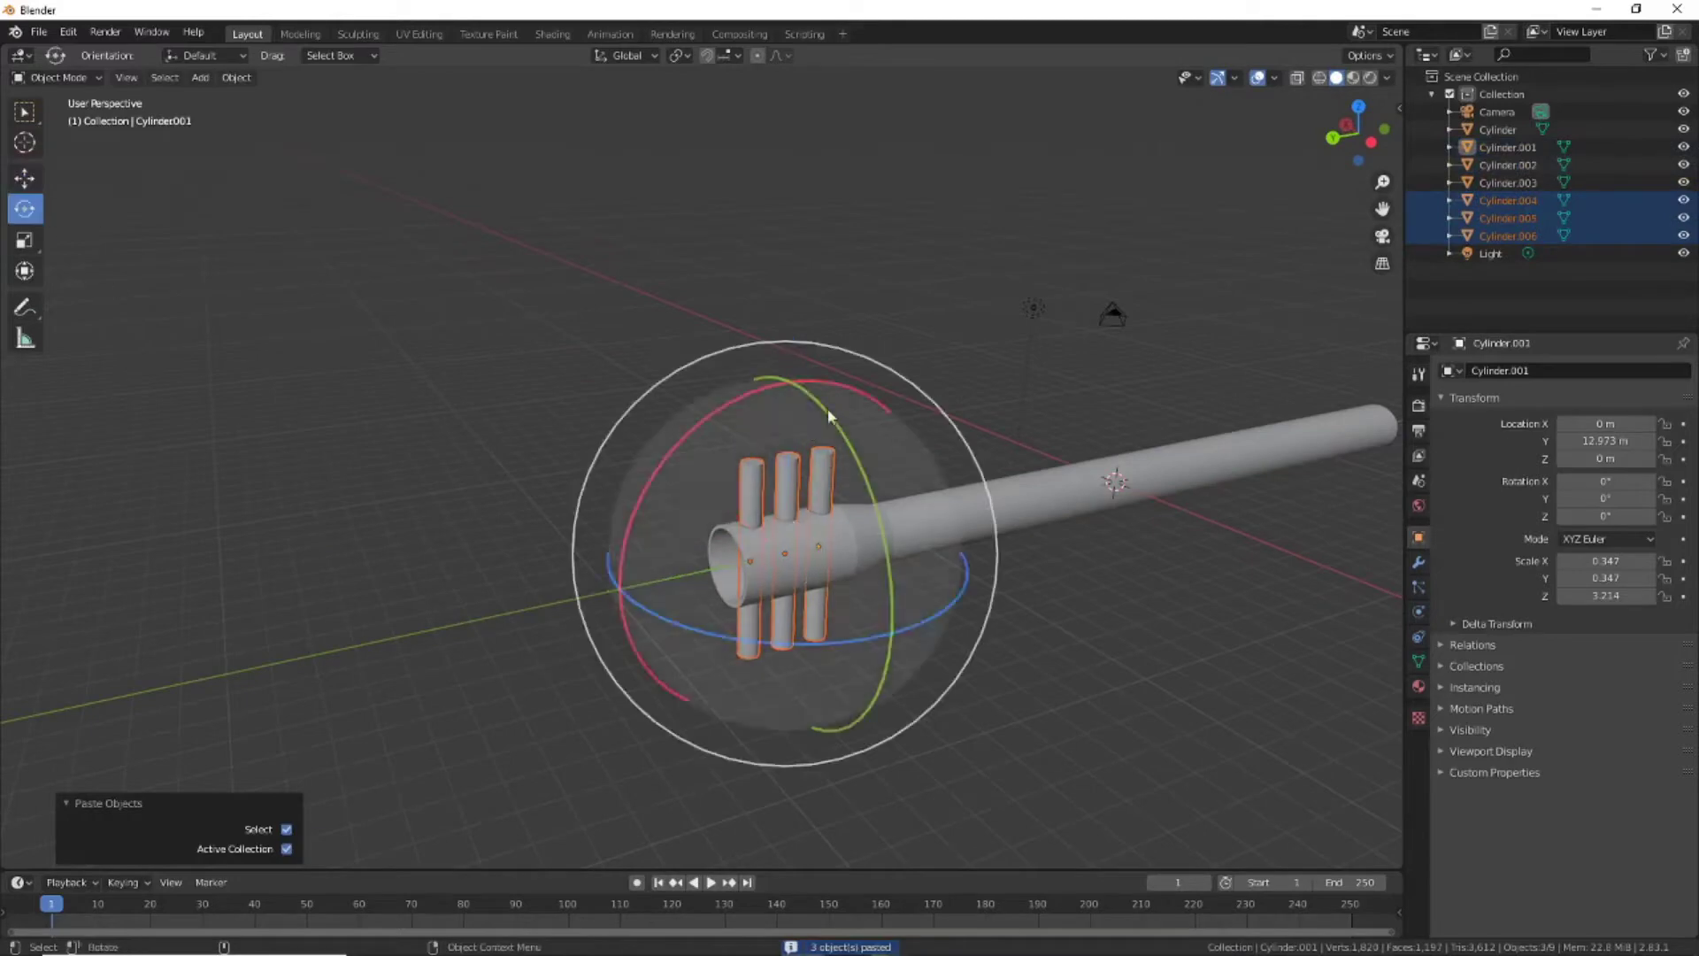
left_click_drag(849, 460, 881, 518)
mouse_move(974, 575)
middle_mouse_down()
mouse_move(1195, 432)
mouse_move(1097, 706)
middle_mouse_up()
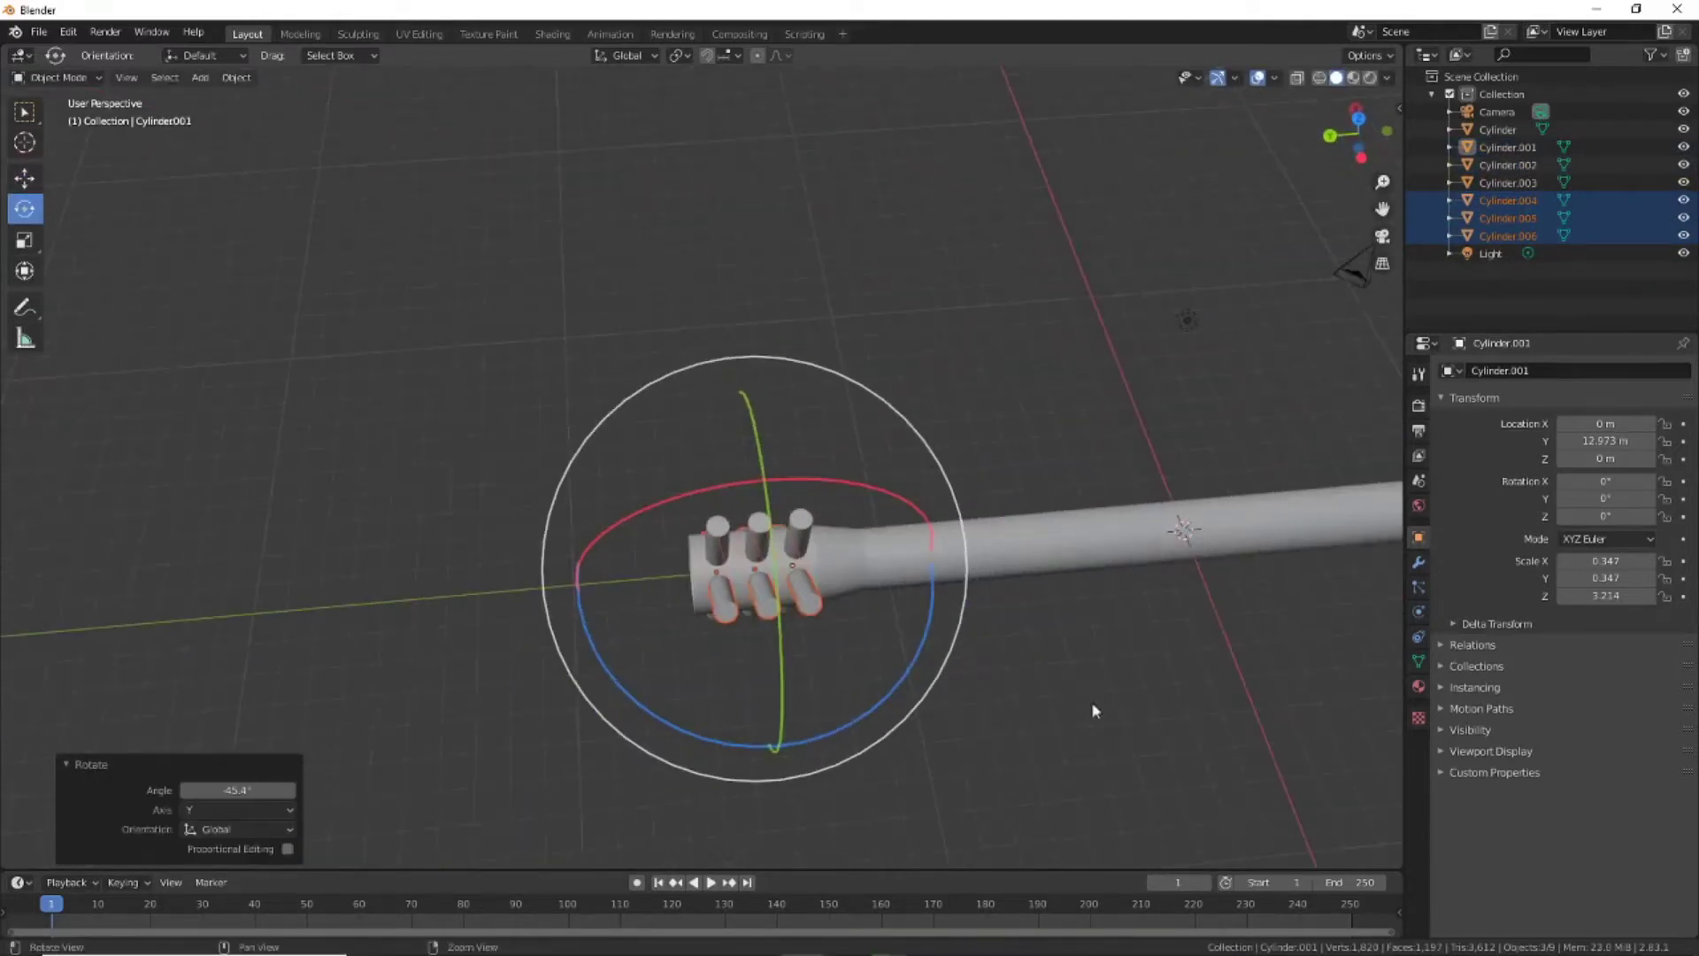
scroll(1201, 730, "up", 4)
Paste two more rod sets, each rotated further around the tube
key("ctrl+c")
key("ctrl+v")
left_click_drag(1049, 478, 1053, 354)
scroll(941, 611, "down", 3)
middle_click_drag(941, 610, 911, 728)
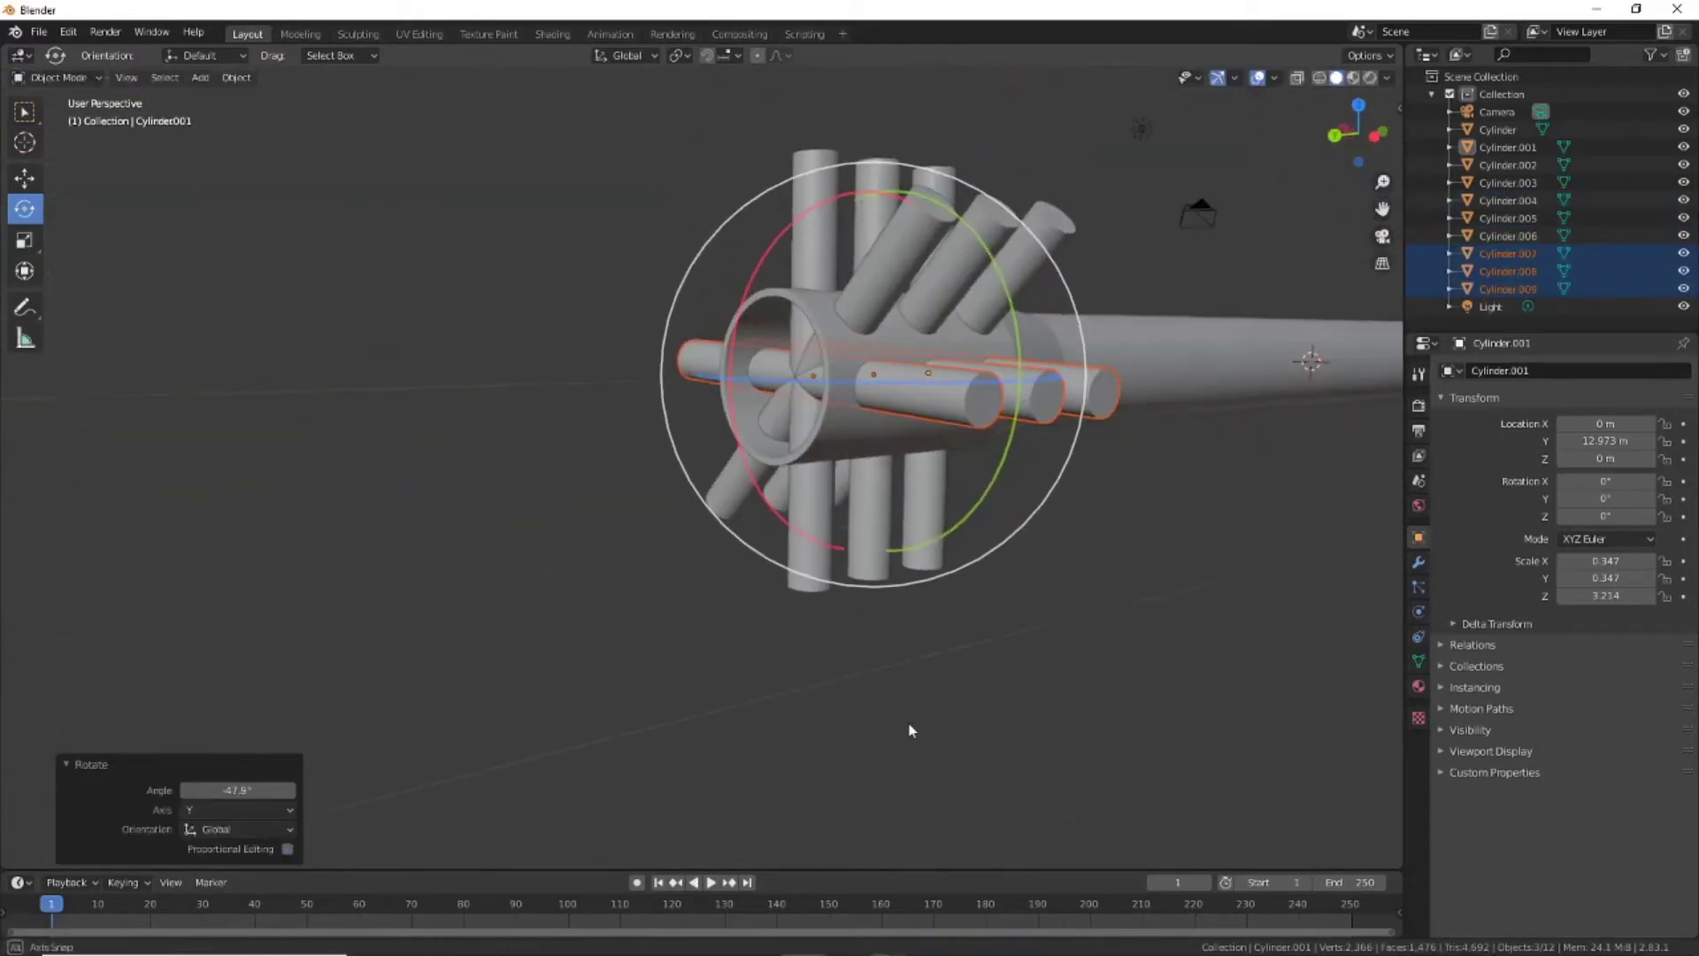
key("ctrl+c")
key("ctrl+v")
left_click_drag(983, 531, 1004, 414)
mouse_move(1005, 416)
middle_mouse_down()
mouse_move(934, 768)
mouse_move(1175, 798)
mouse_move(873, 778)
mouse_move(1147, 714)
mouse_move(1346, 770)
mouse_move(1074, 651)
middle_mouse_up()
Box-select eight rods from the cluster and paste copies of them
left_click(758, 178, "shift")
mouse_move(757, 178)
middle_mouse_down()
mouse_move(1075, 592)
mouse_move(1086, 650)
mouse_move(1083, 634)
middle_mouse_up()
left_click_drag(479, 248, 788, 460)
key("ctrl+c")
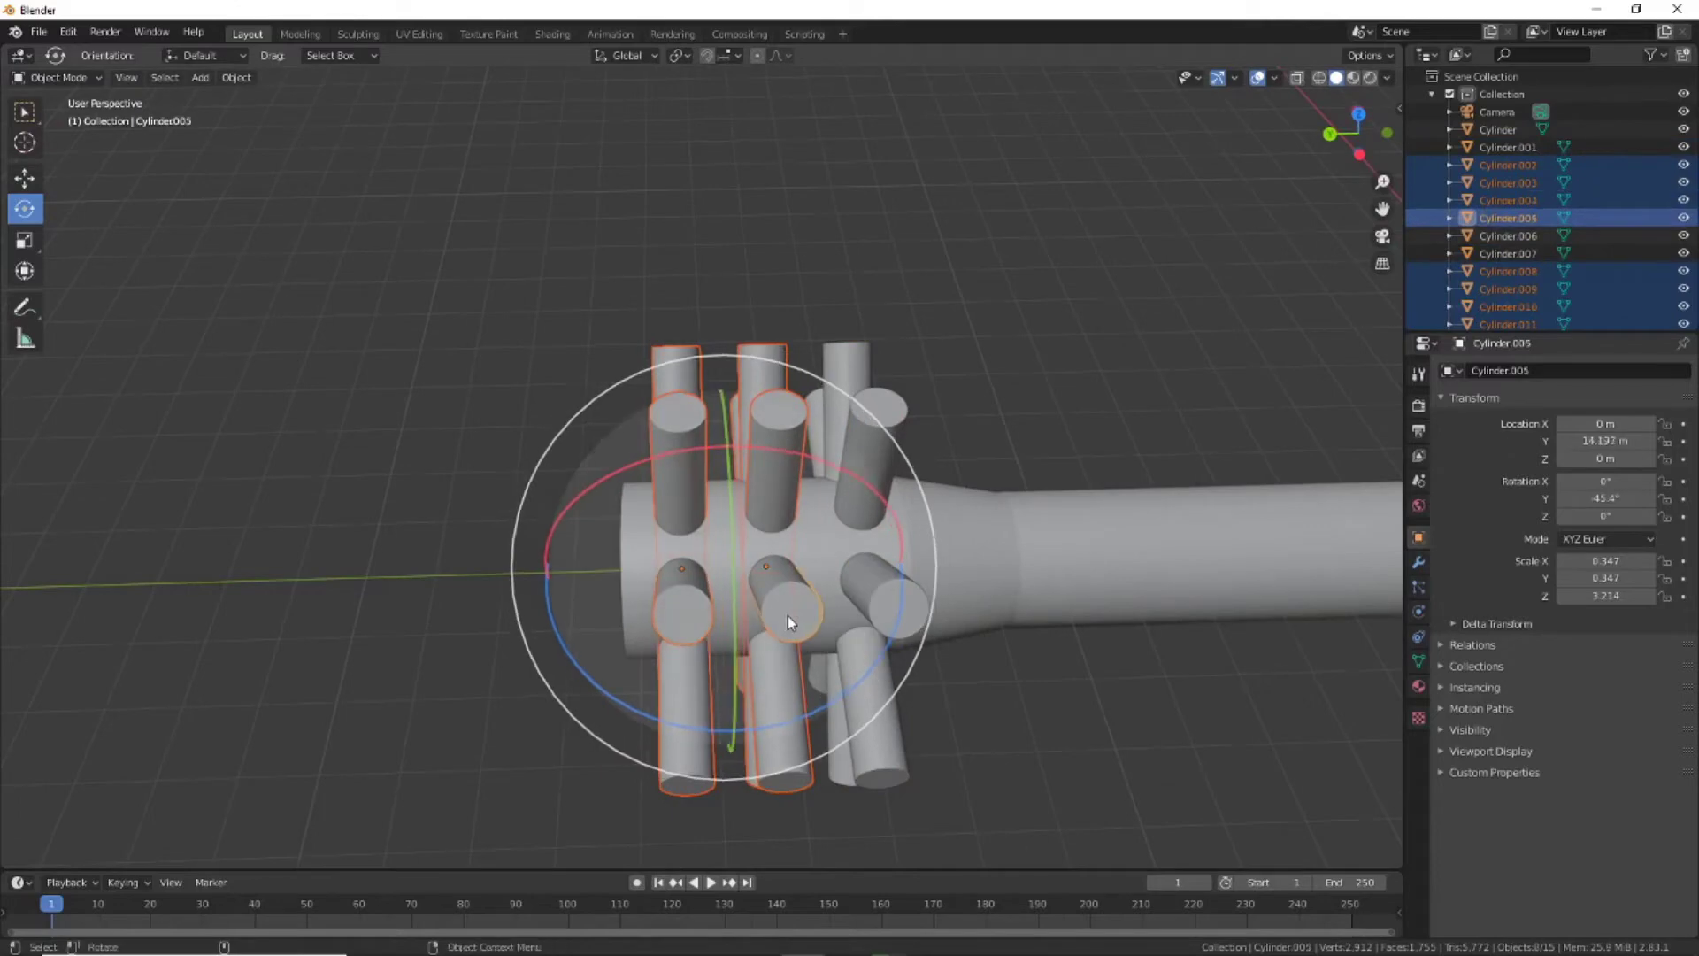
key("ctrl+v")
Shift the pasted rods along Y and rotate them about Y into the gaps
key("shift+space")
key("g")
left_click_drag(532, 582, 566, 575)
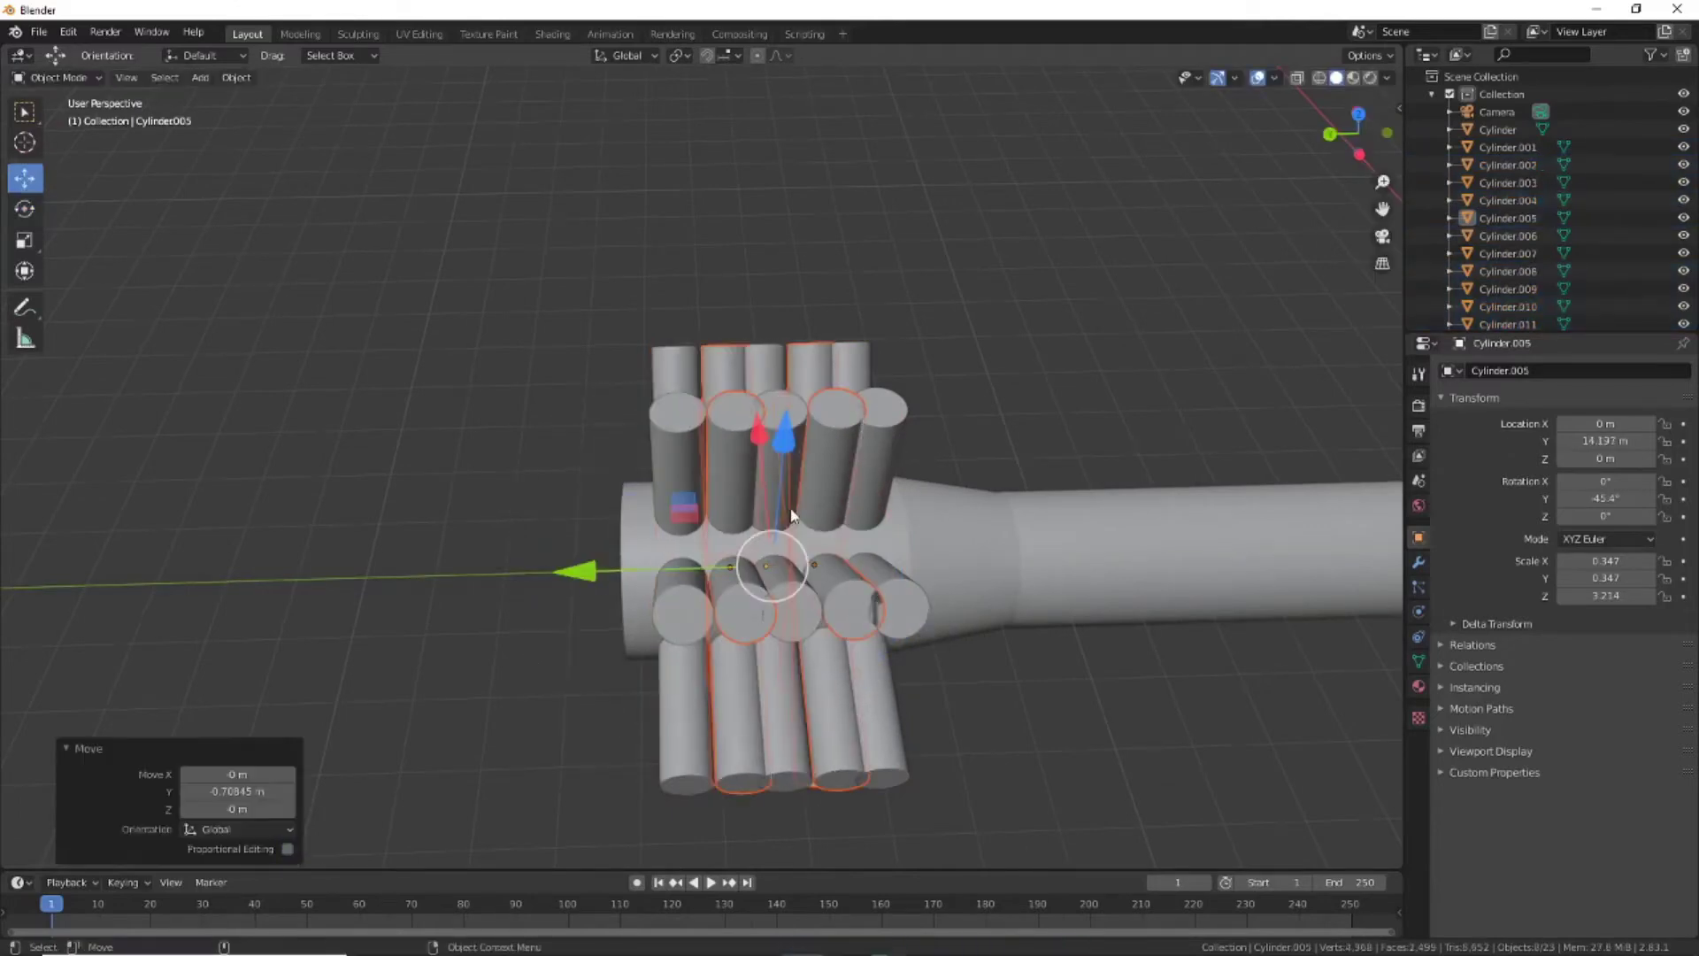
key("shift+space")
key("r")
left_click_drag(779, 531, 785, 545)
key("KP_7")
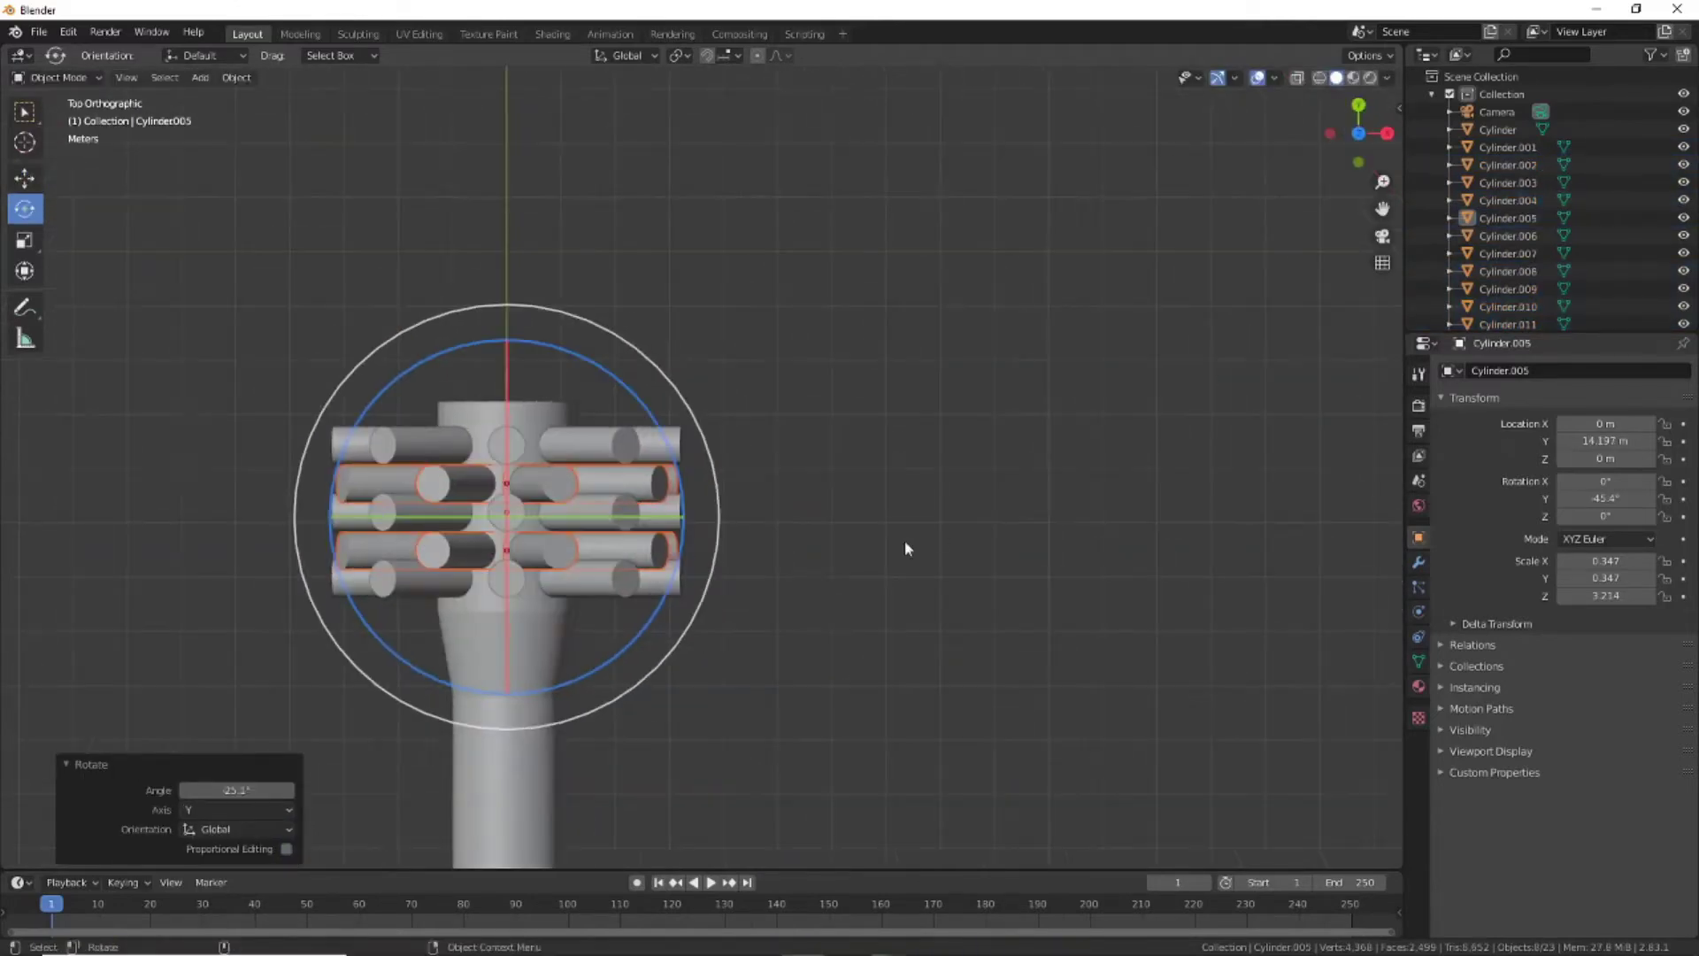
scroll(904, 540, "up", 3)
Fine-tune the rods' Y position and turn them a few more degrees, about 25° total
key("shift+space")
key("g")
left_click_drag(735, 239, 736, 232)
left_click(737, 232)
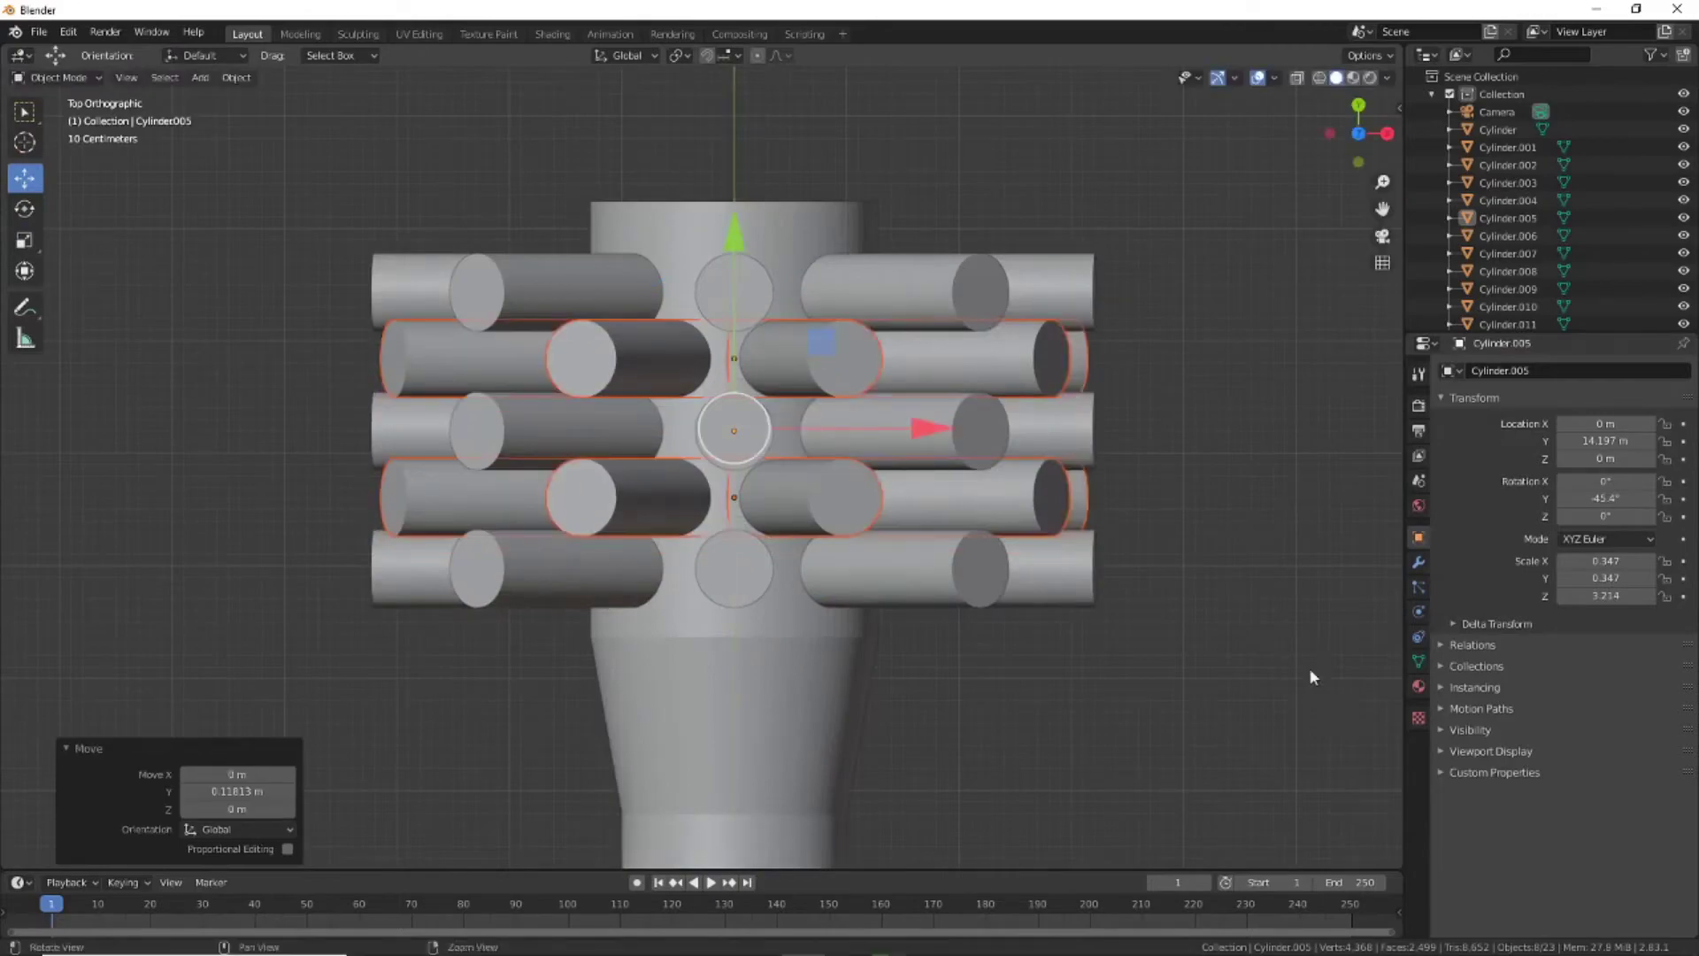
mouse_move(1308, 682)
middle_mouse_down()
mouse_move(1038, 620)
mouse_move(1066, 676)
mouse_move(1126, 683)
middle_mouse_up()
key("shift+space")
key("r")
scroll(1128, 682, "down", 4)
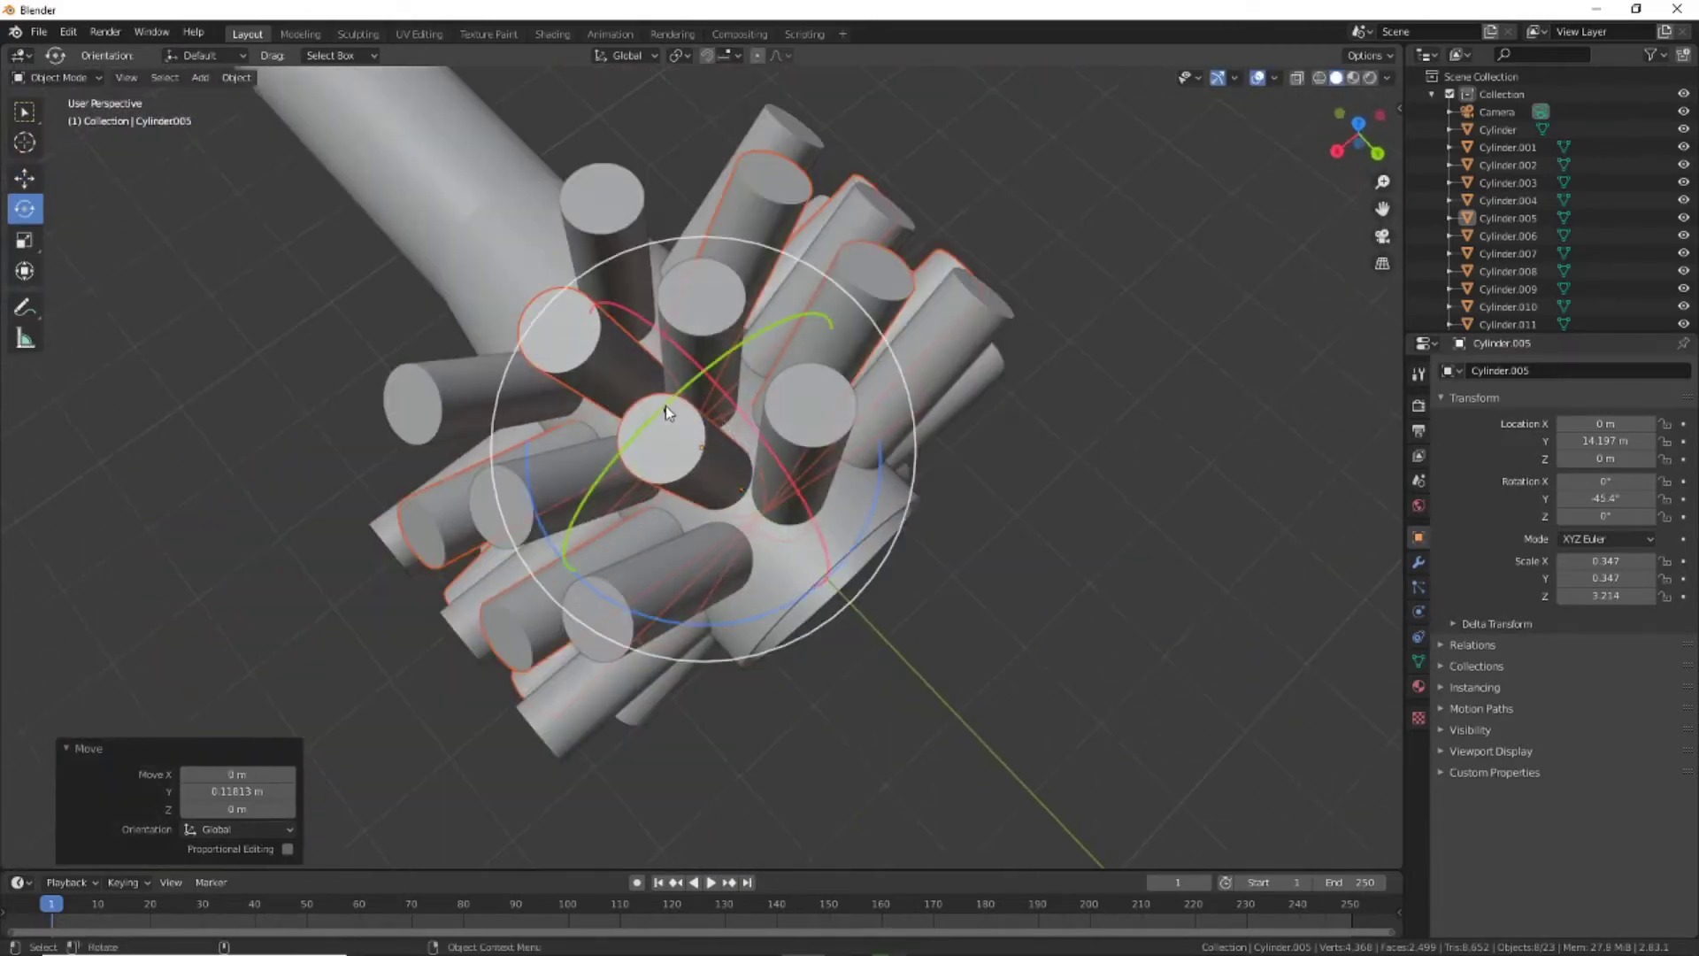
left_click_drag(673, 405, 709, 416)
middle_click_drag(708, 416, 1140, 698)
scroll(1140, 698, "up", 3)
Add a Difference Boolean to the tube using Cylinder.010 and apply it
left_click(903, 443)
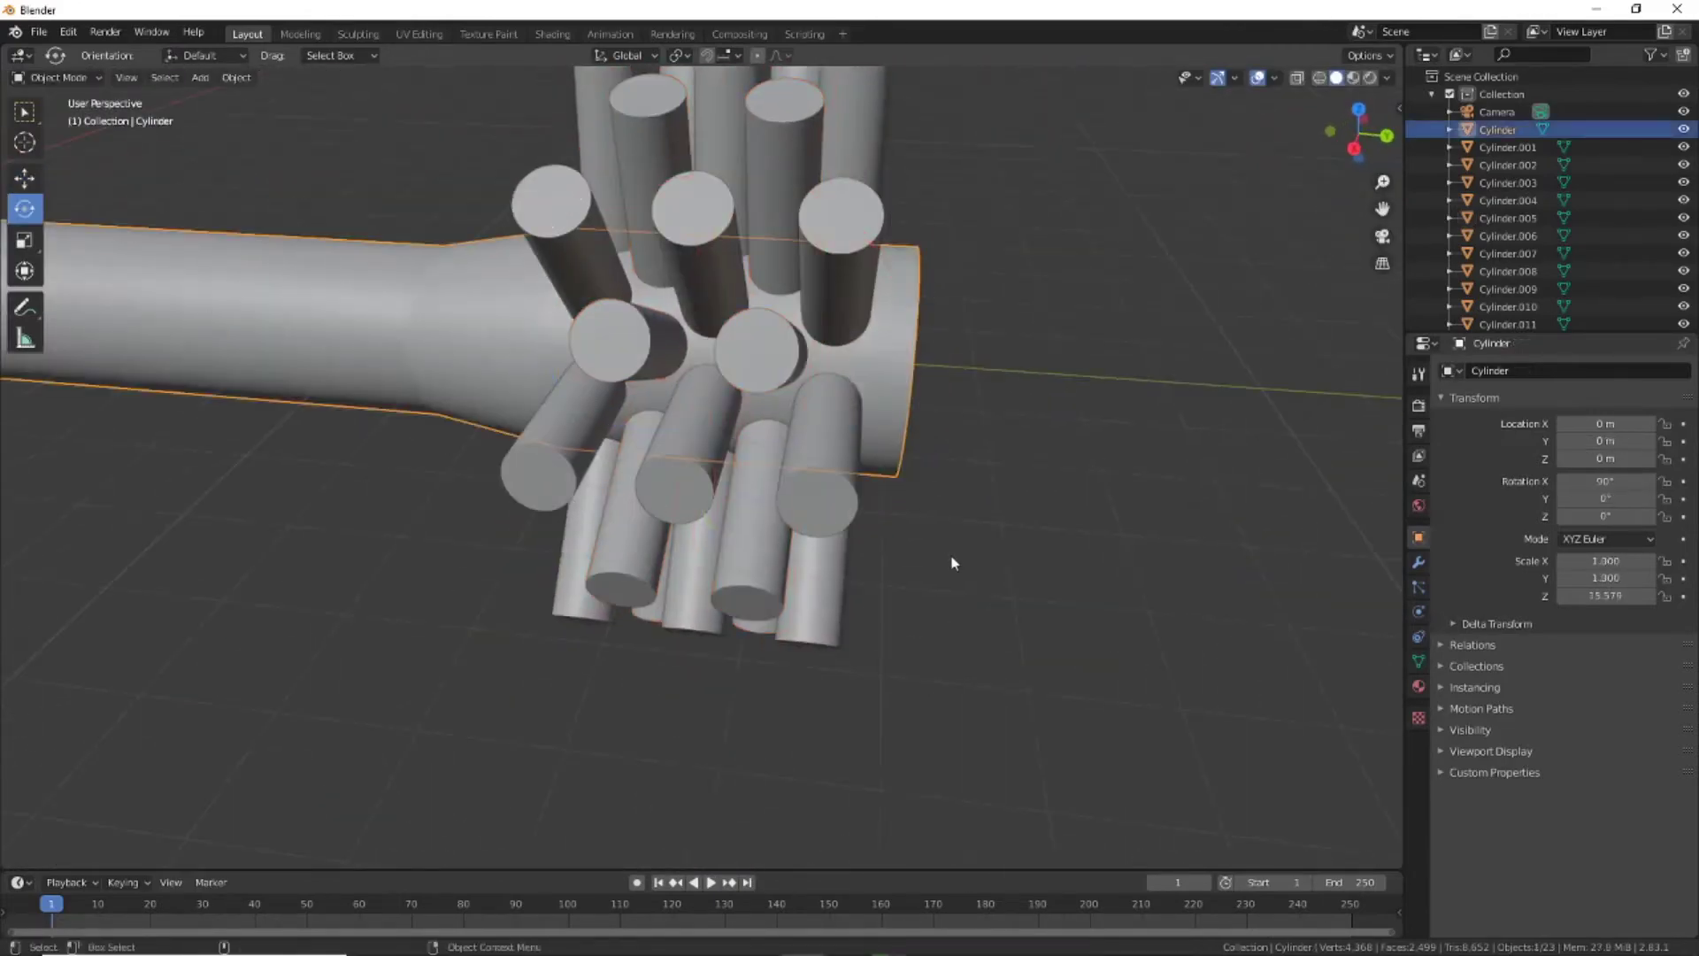
left_click(1418, 562)
left_click(1487, 370)
left_click(1328, 451)
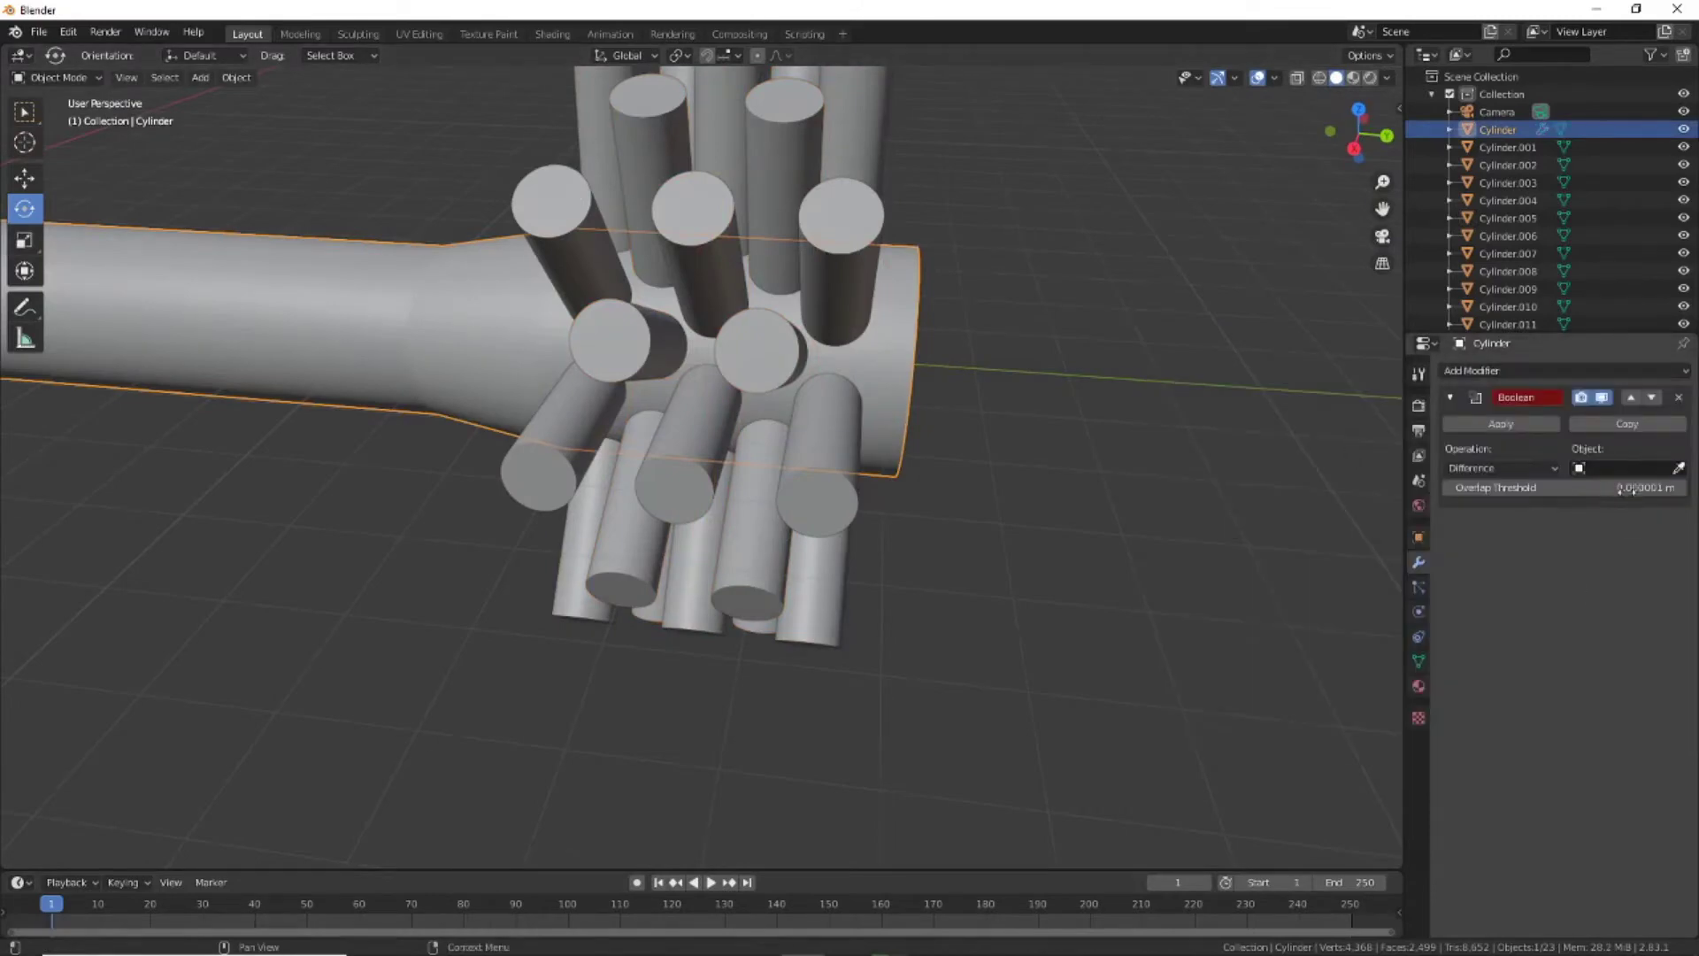
left_click(1628, 467)
left_click(861, 205)
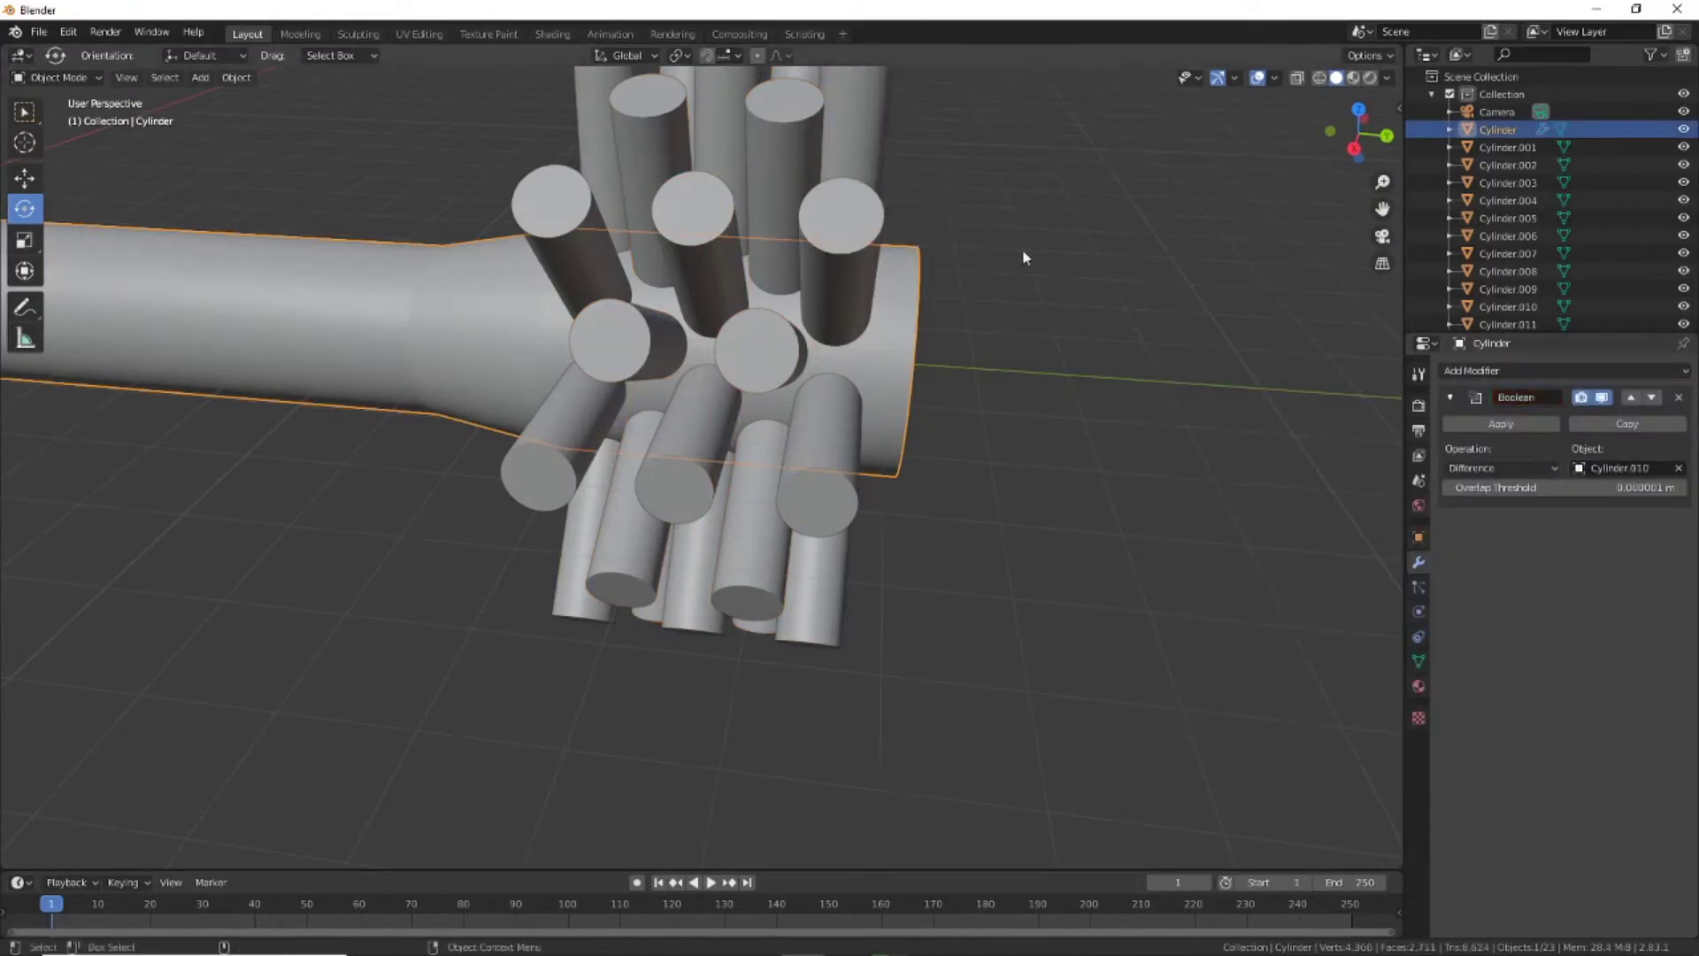
left_click(1523, 432)
Slide Cylinder.010 out along Y to 2.811 m
middle_click_drag(1018, 460, 1086, 474)
left_click(23, 177)
left_click(796, 398)
left_click_drag(978, 482, 1020, 651)
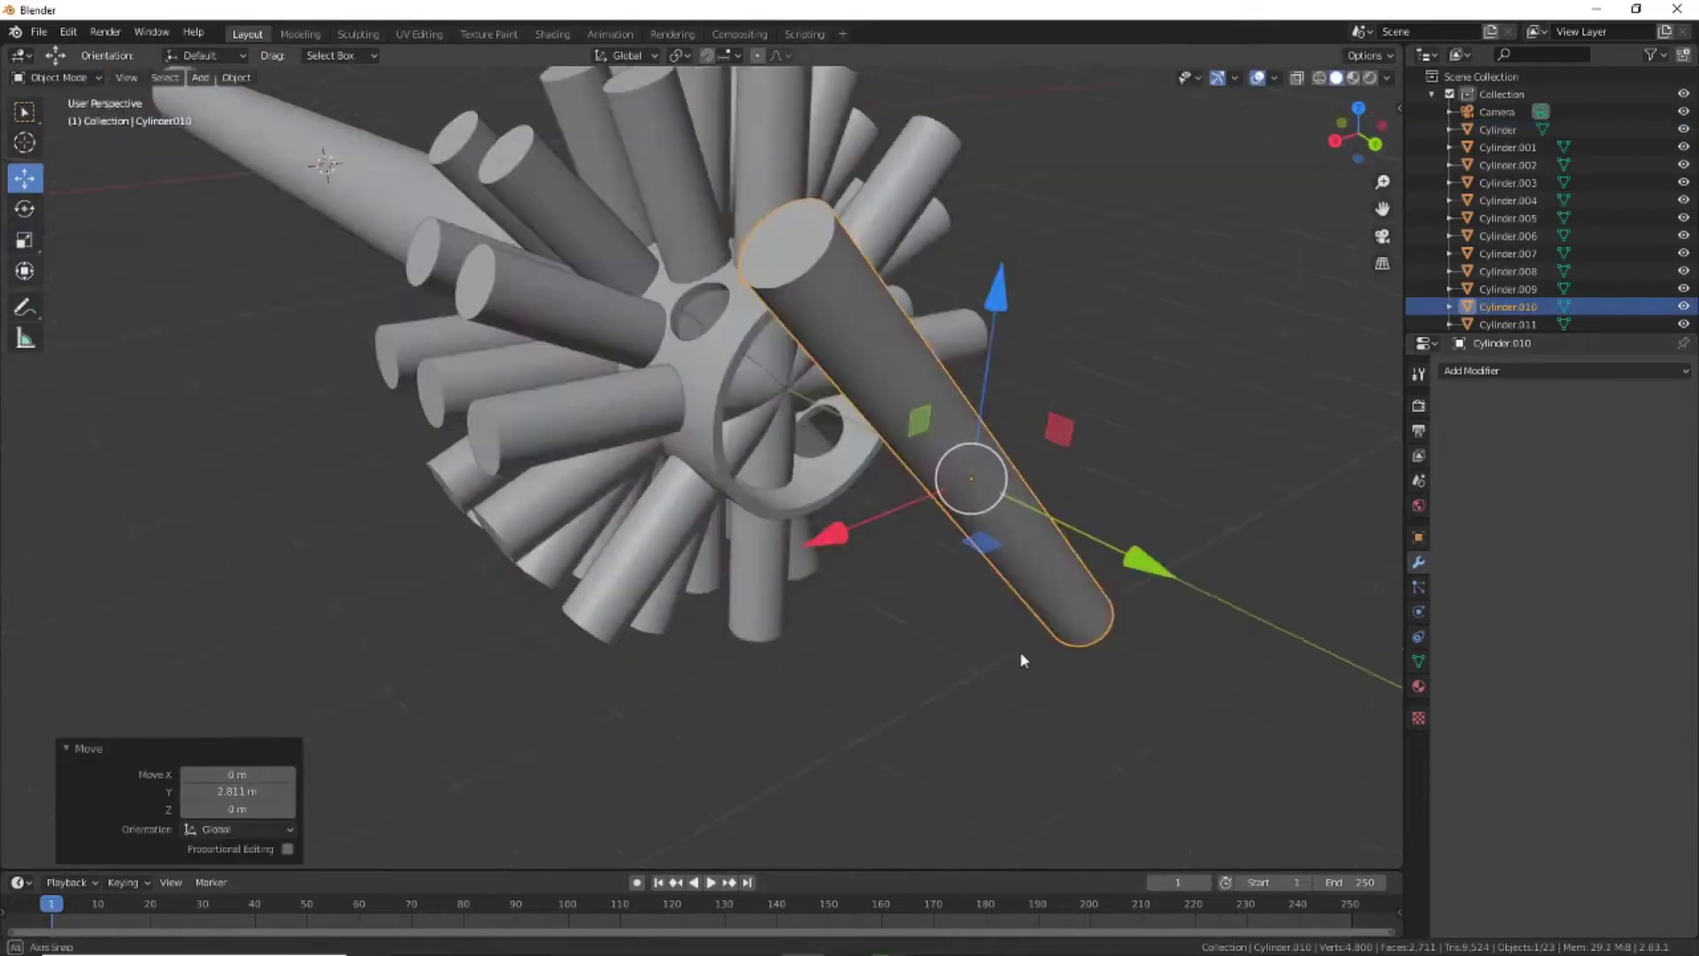
middle_click_drag(1020, 651, 1082, 690)
Try adding a Boolean with Cylinder.003 selected, then cancel it
left_click(811, 388)
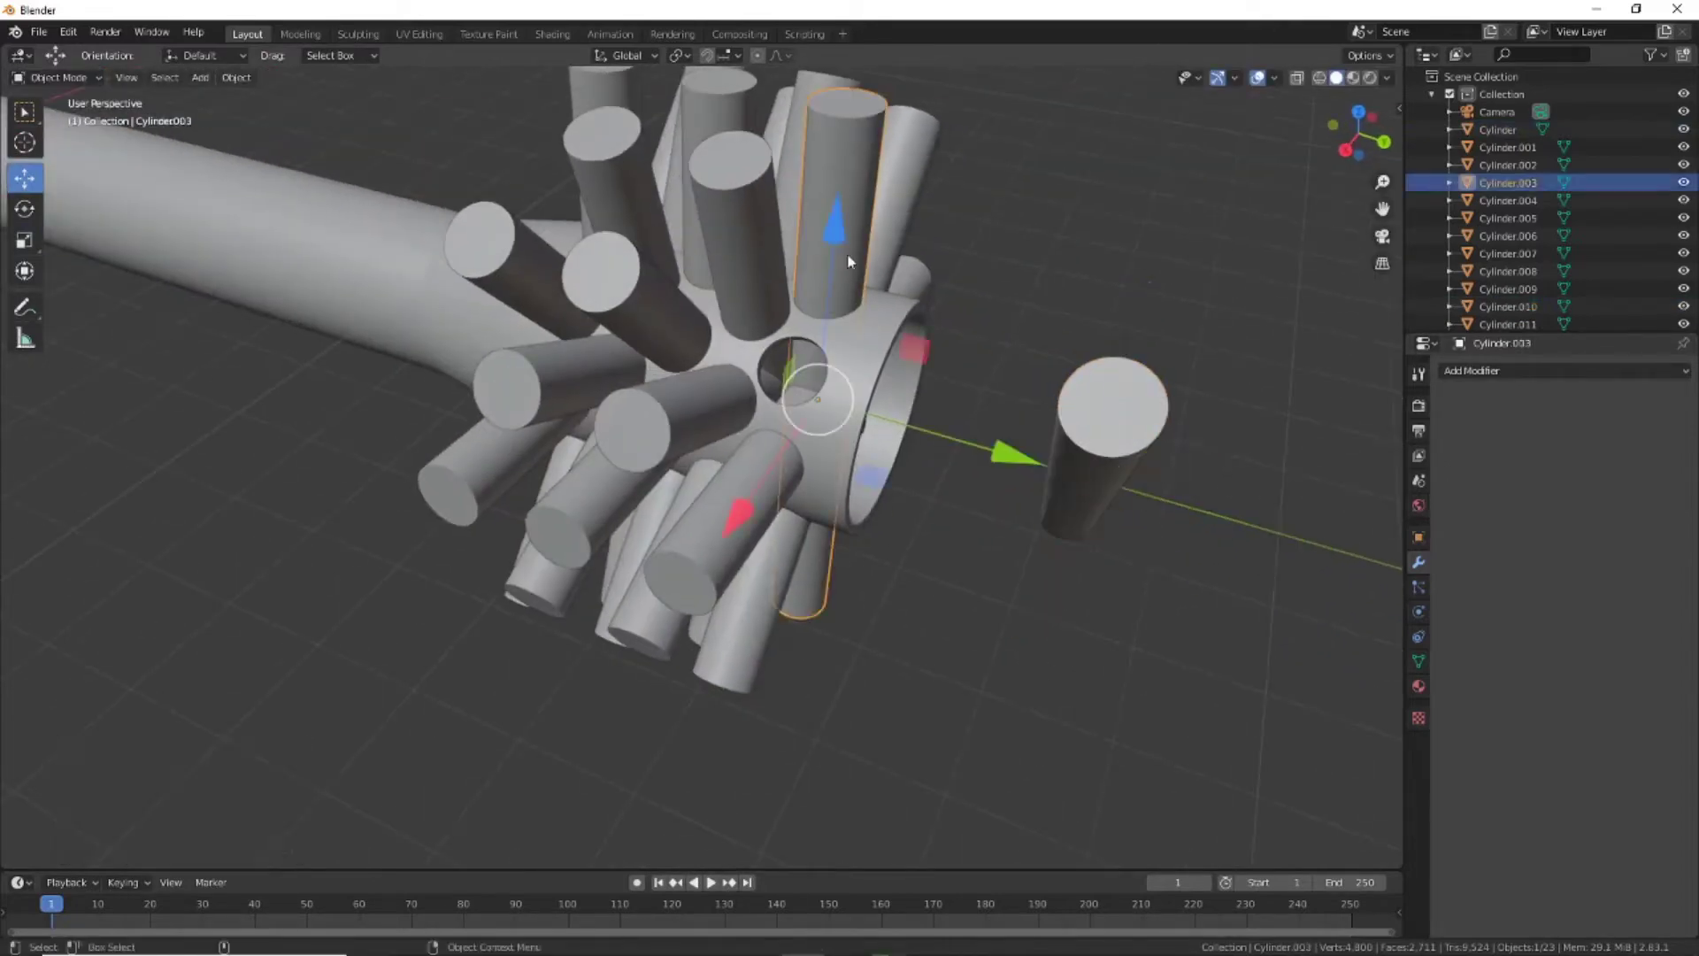
left_click(827, 235, "shift")
left_click(1505, 370)
left_click(1337, 449)
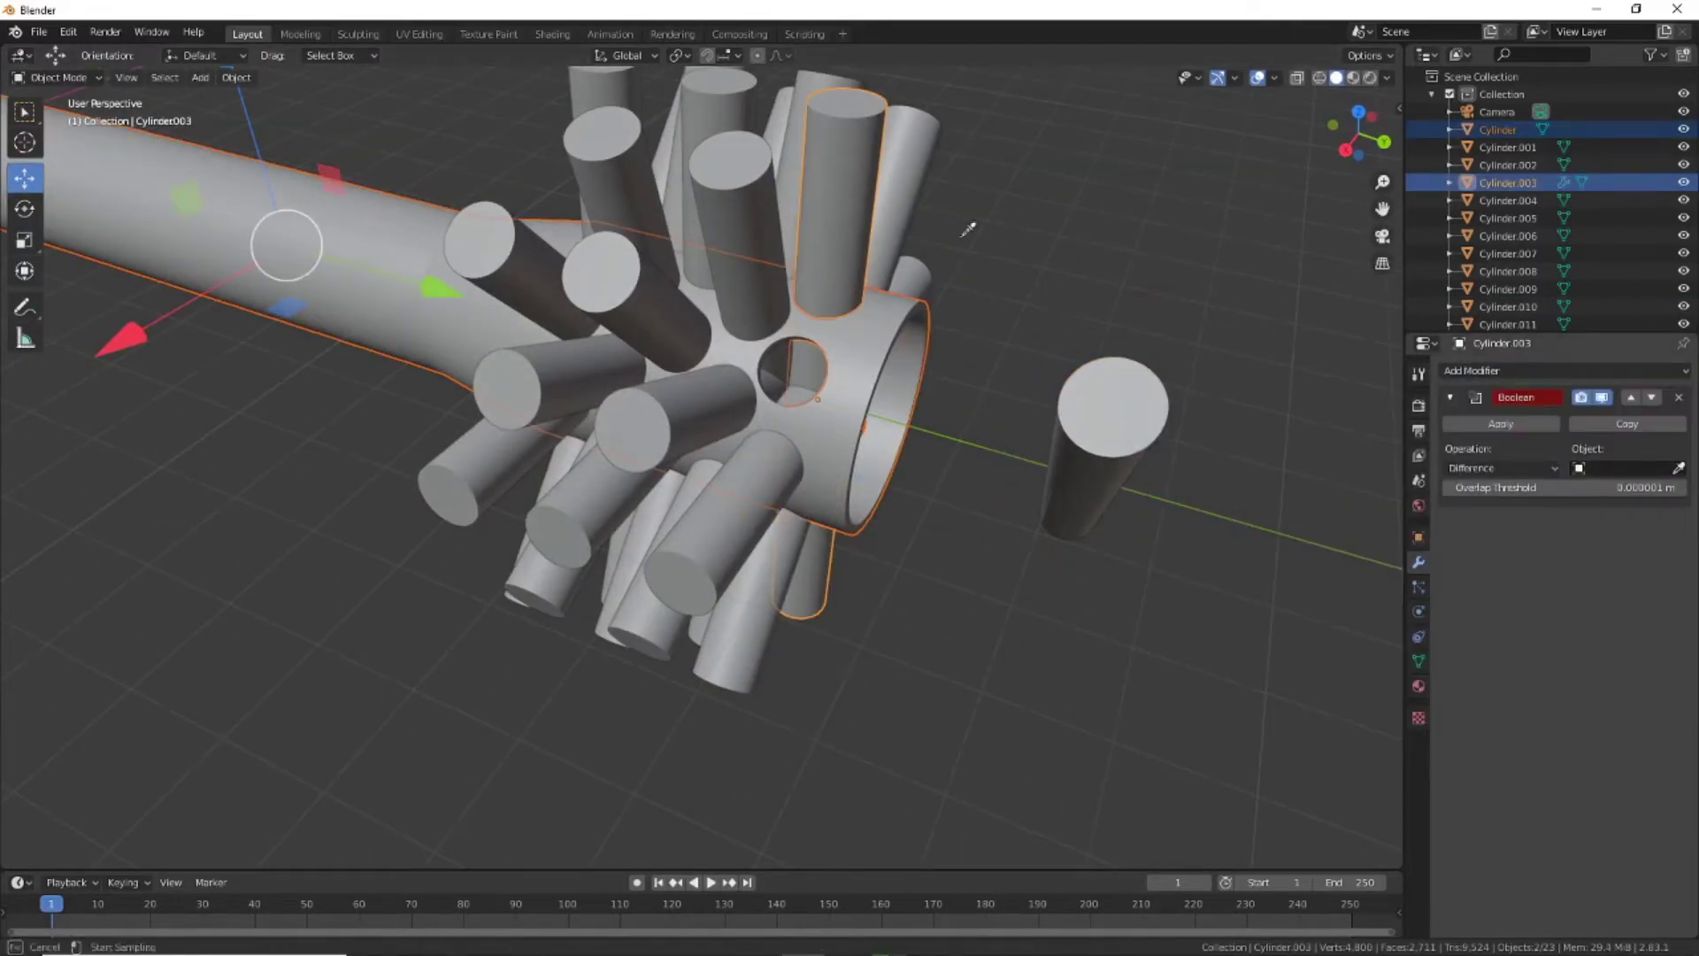
left_click(1469, 423)
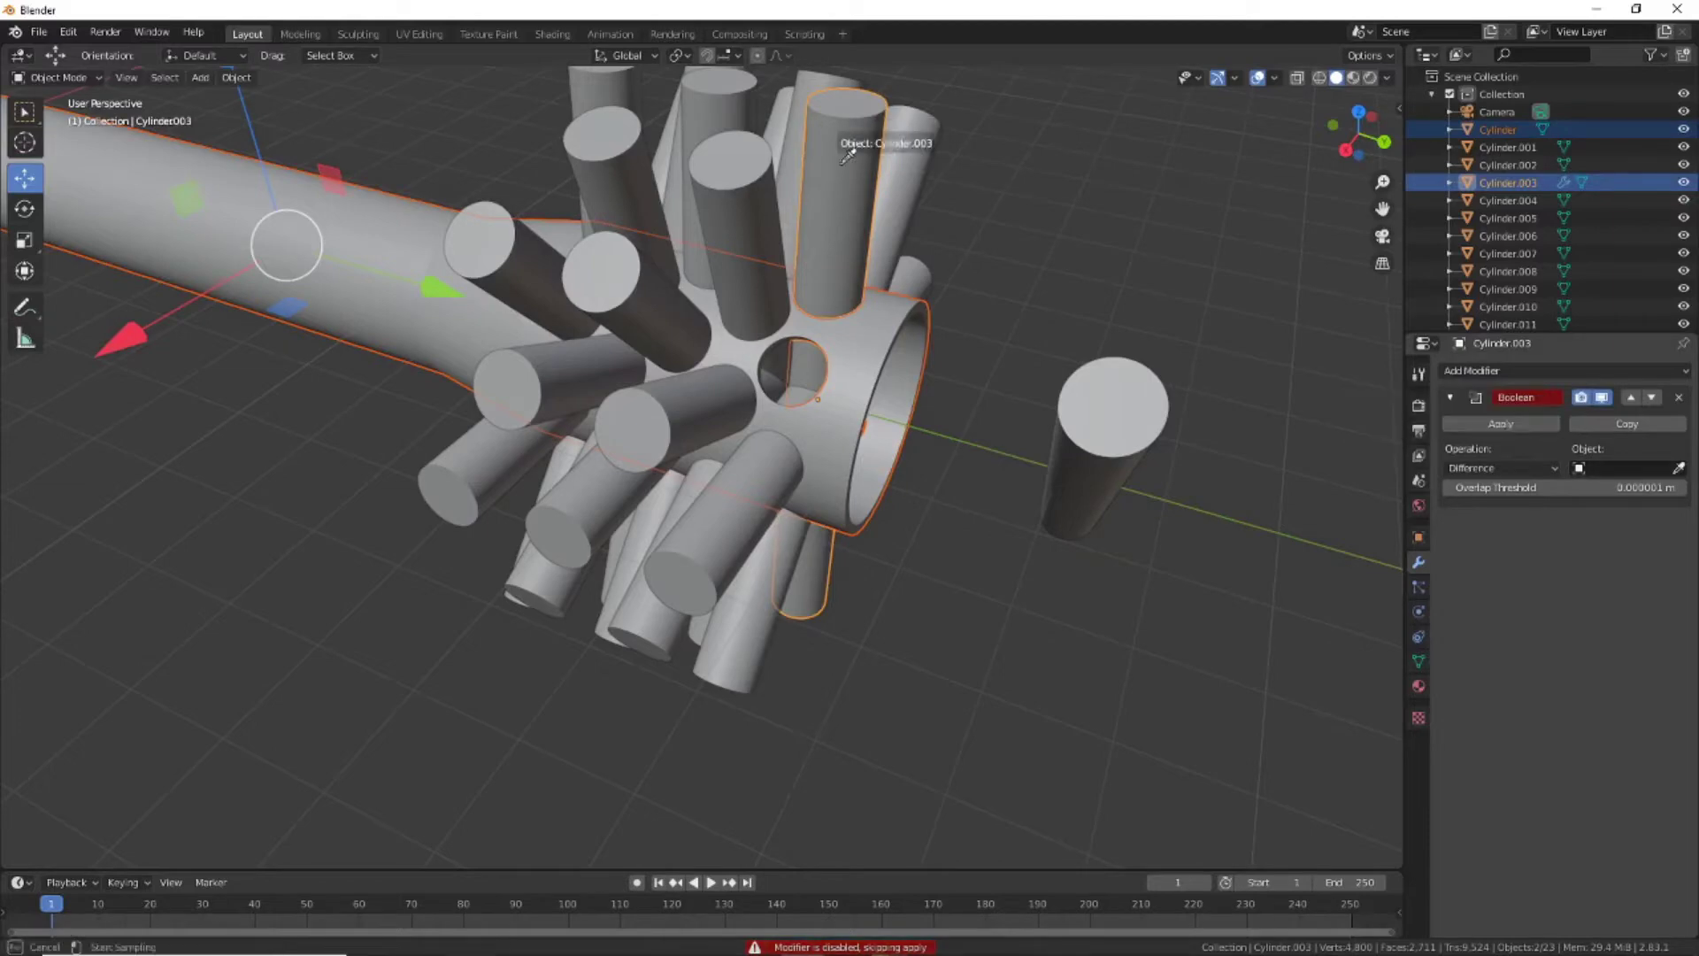
key("Escape")
Cut the tube with Boolean modifiers using Cylinder.003 and Cylinder.009, and apply them
left_click(1498, 129)
left_click(1505, 370)
left_click(1337, 450)
left_click(1679, 468)
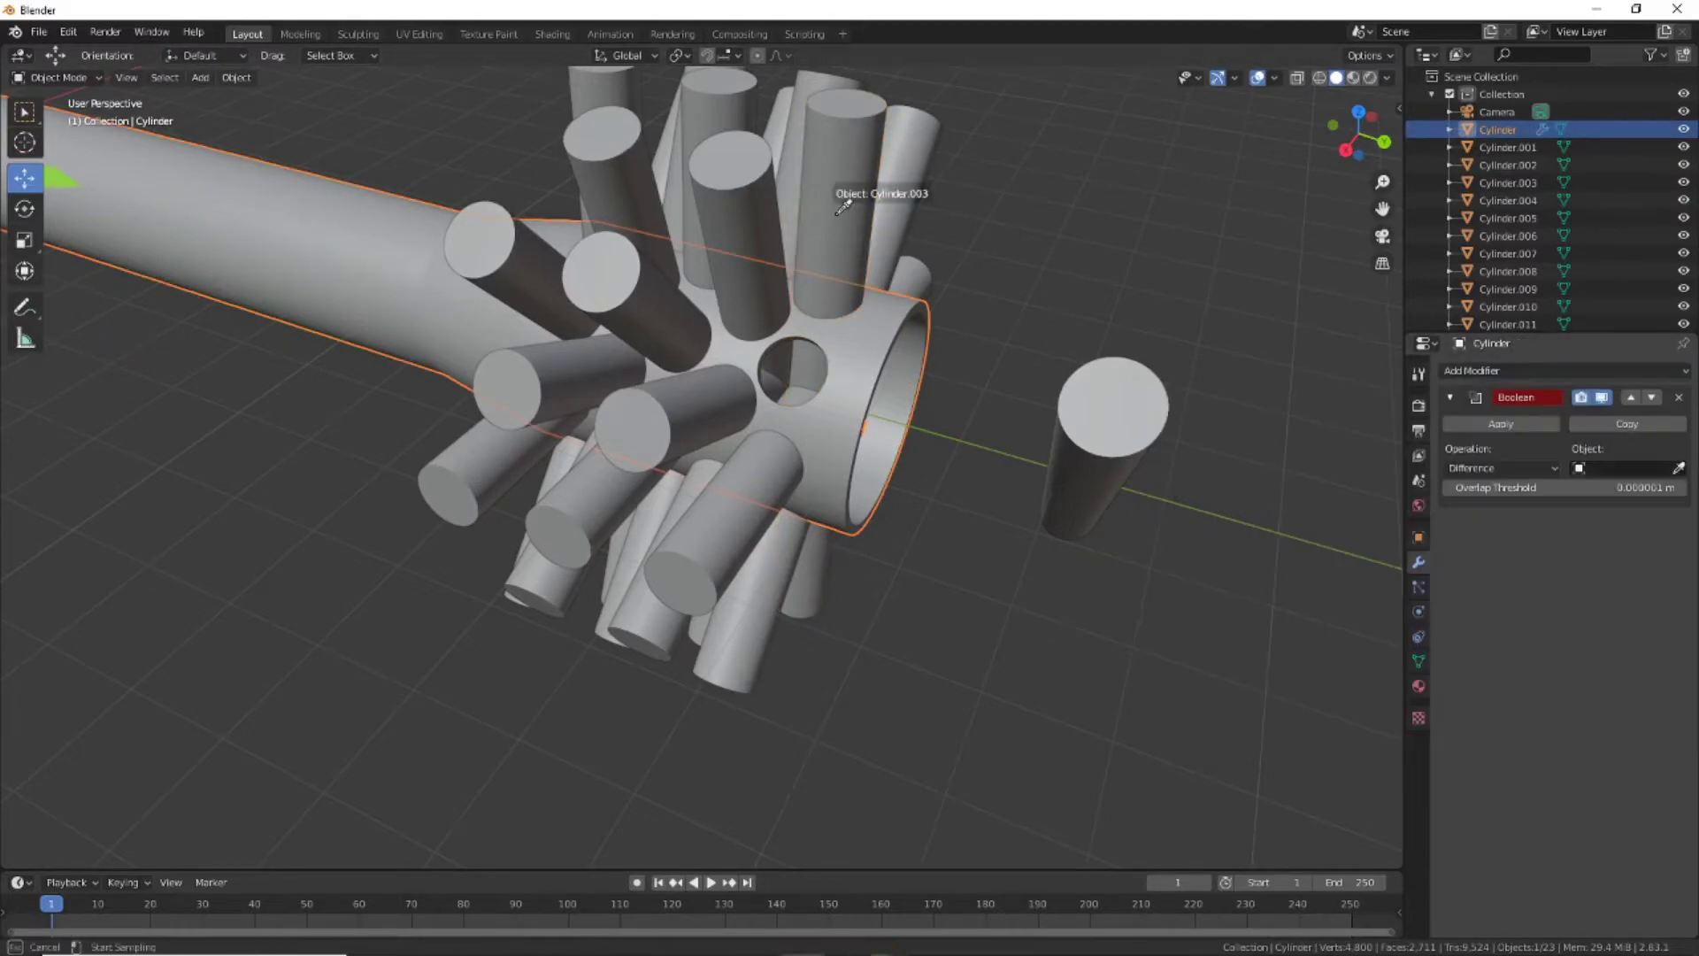
left_click(843, 206)
left_click(1617, 426)
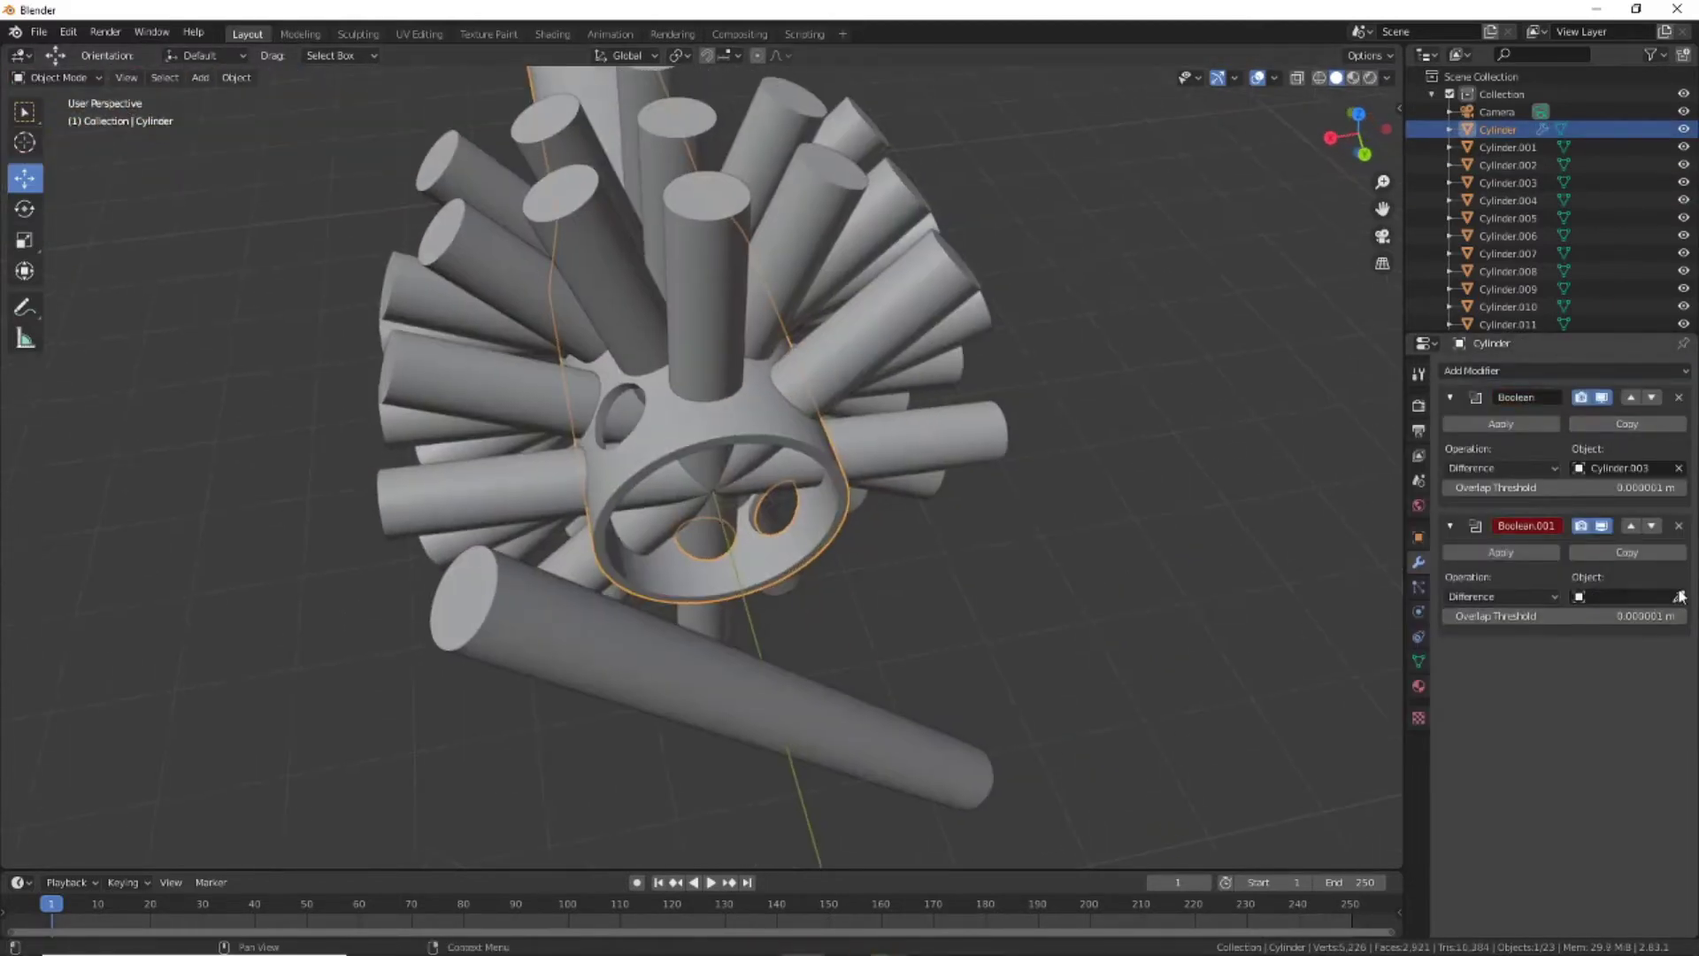
middle_click_drag(1195, 459, 1038, 582)
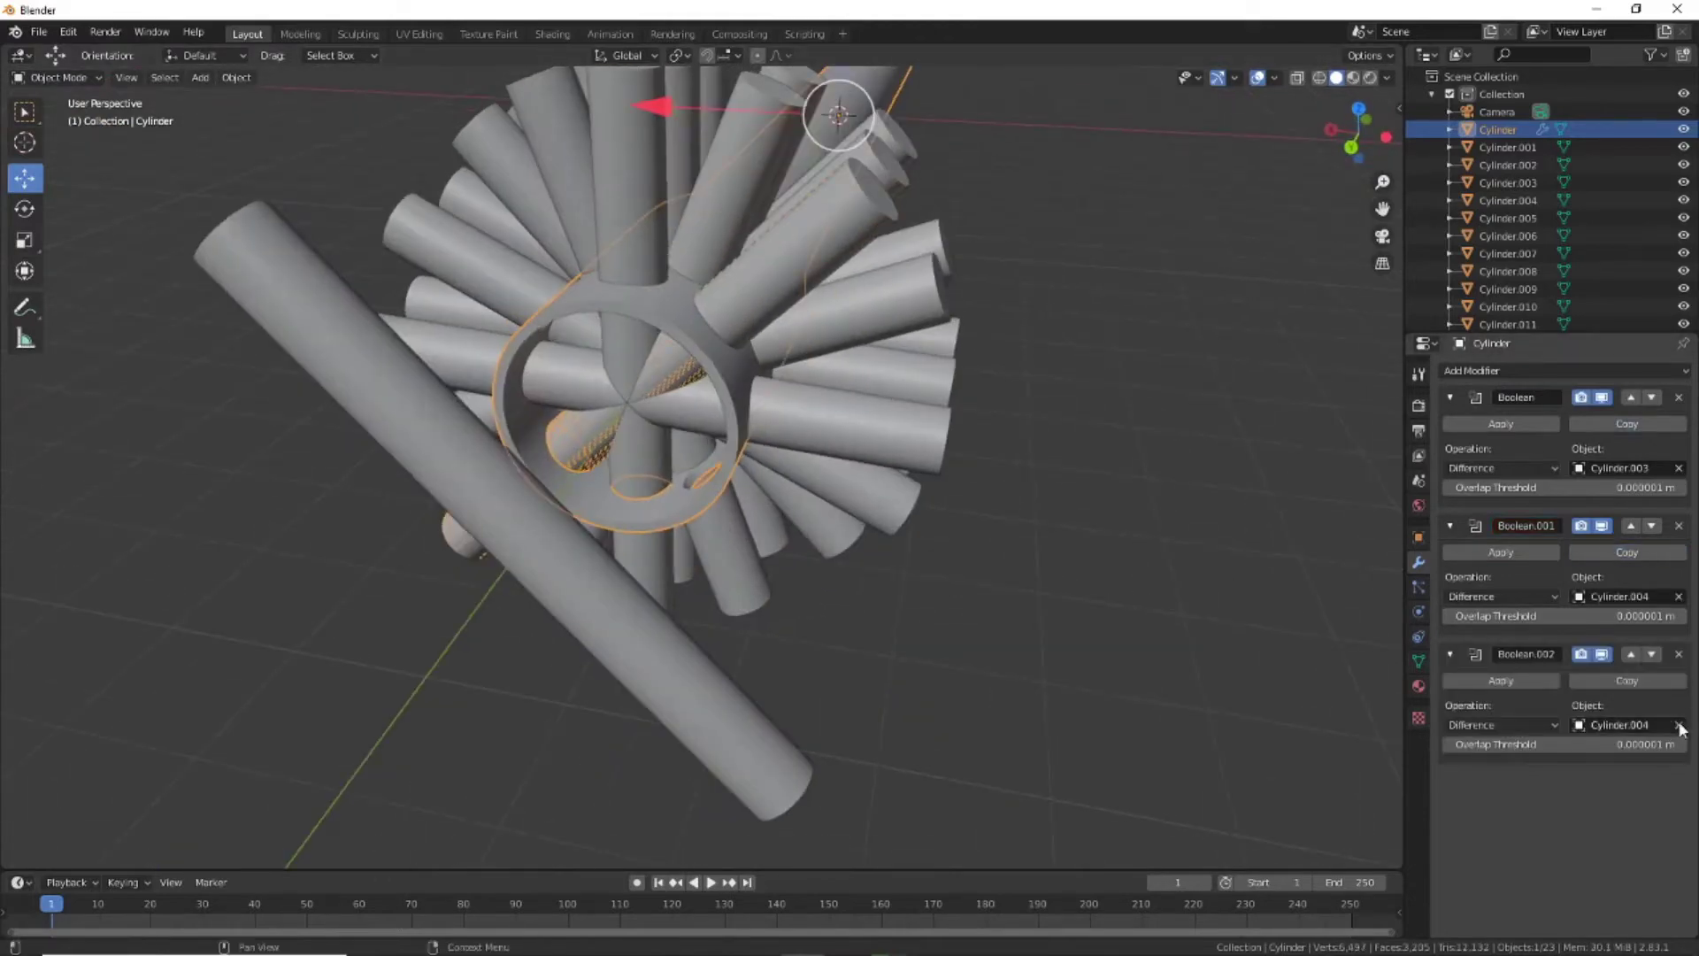
left_click(890, 430)
middle_click_drag(890, 429, 979, 629)
left_click(1502, 424)
left_click(1501, 424)
Slide a group of three cylinders 2.839 m along Y away from the tube
middle_click_drag(796, 443, 582, 304)
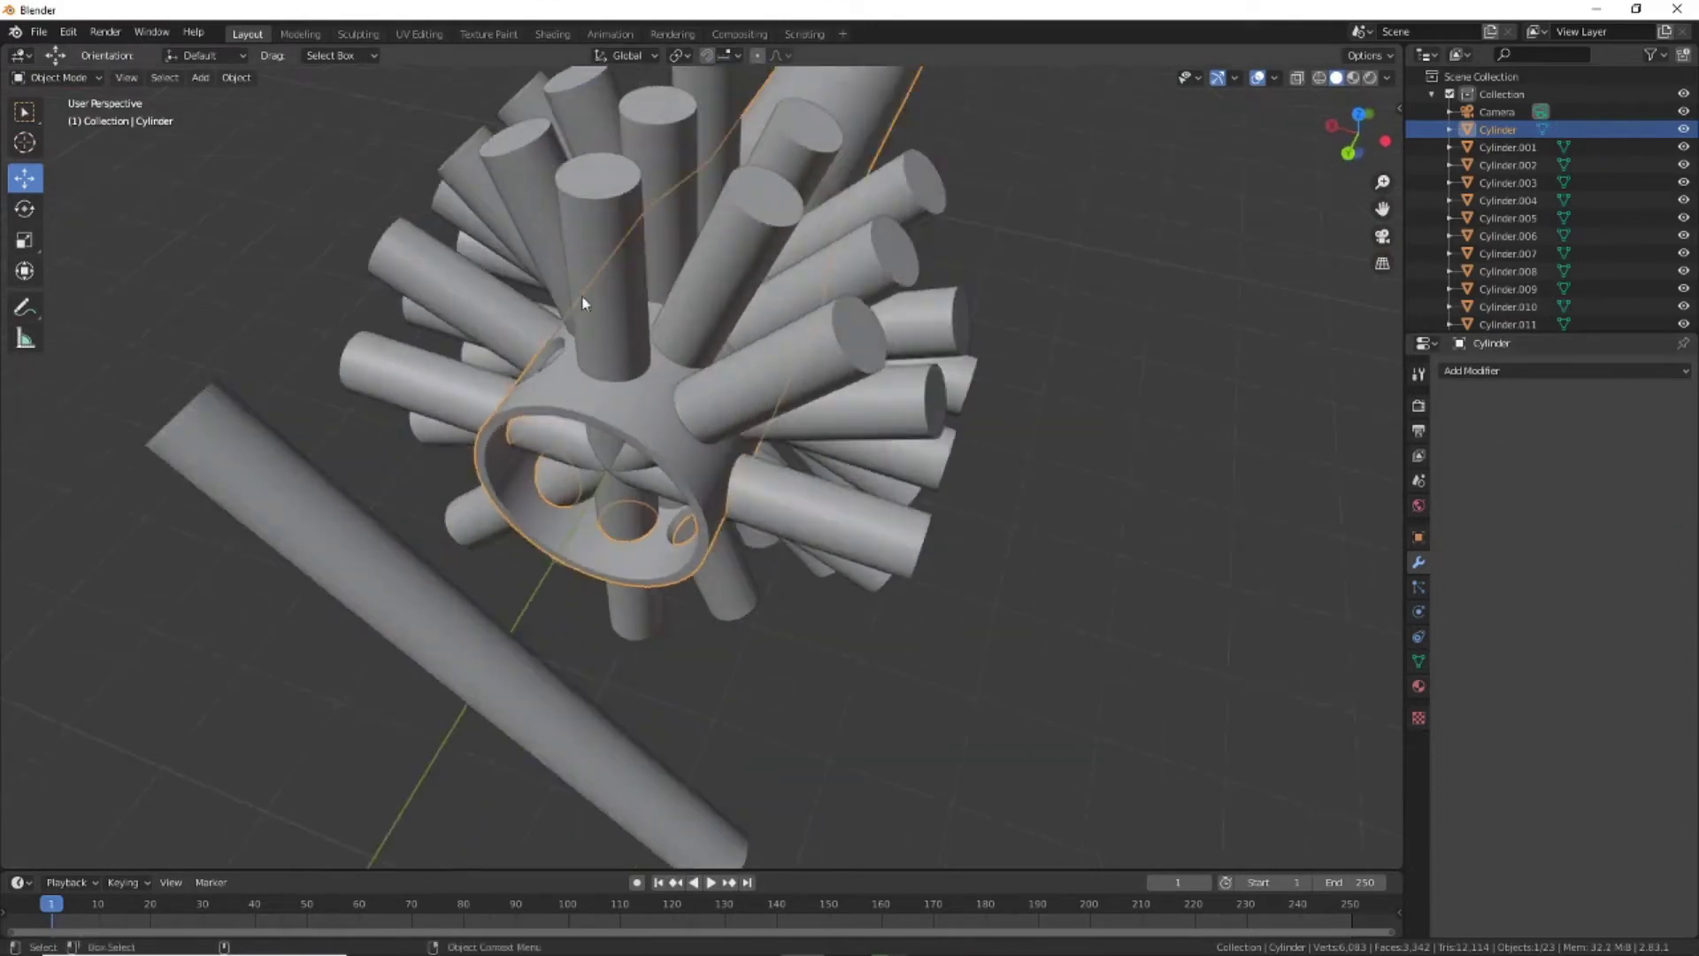
left_click(566, 581, "shift")
left_click_drag(566, 582, 429, 808)
mouse_move(799, 661)
middle_mouse_down()
mouse_move(1155, 645)
mouse_move(782, 414)
middle_mouse_up()
Add and copy a Boolean modifier, assigning Cylinder.014 and Cylinder.015 as cutters
left_click(1564, 370)
left_click(1575, 440)
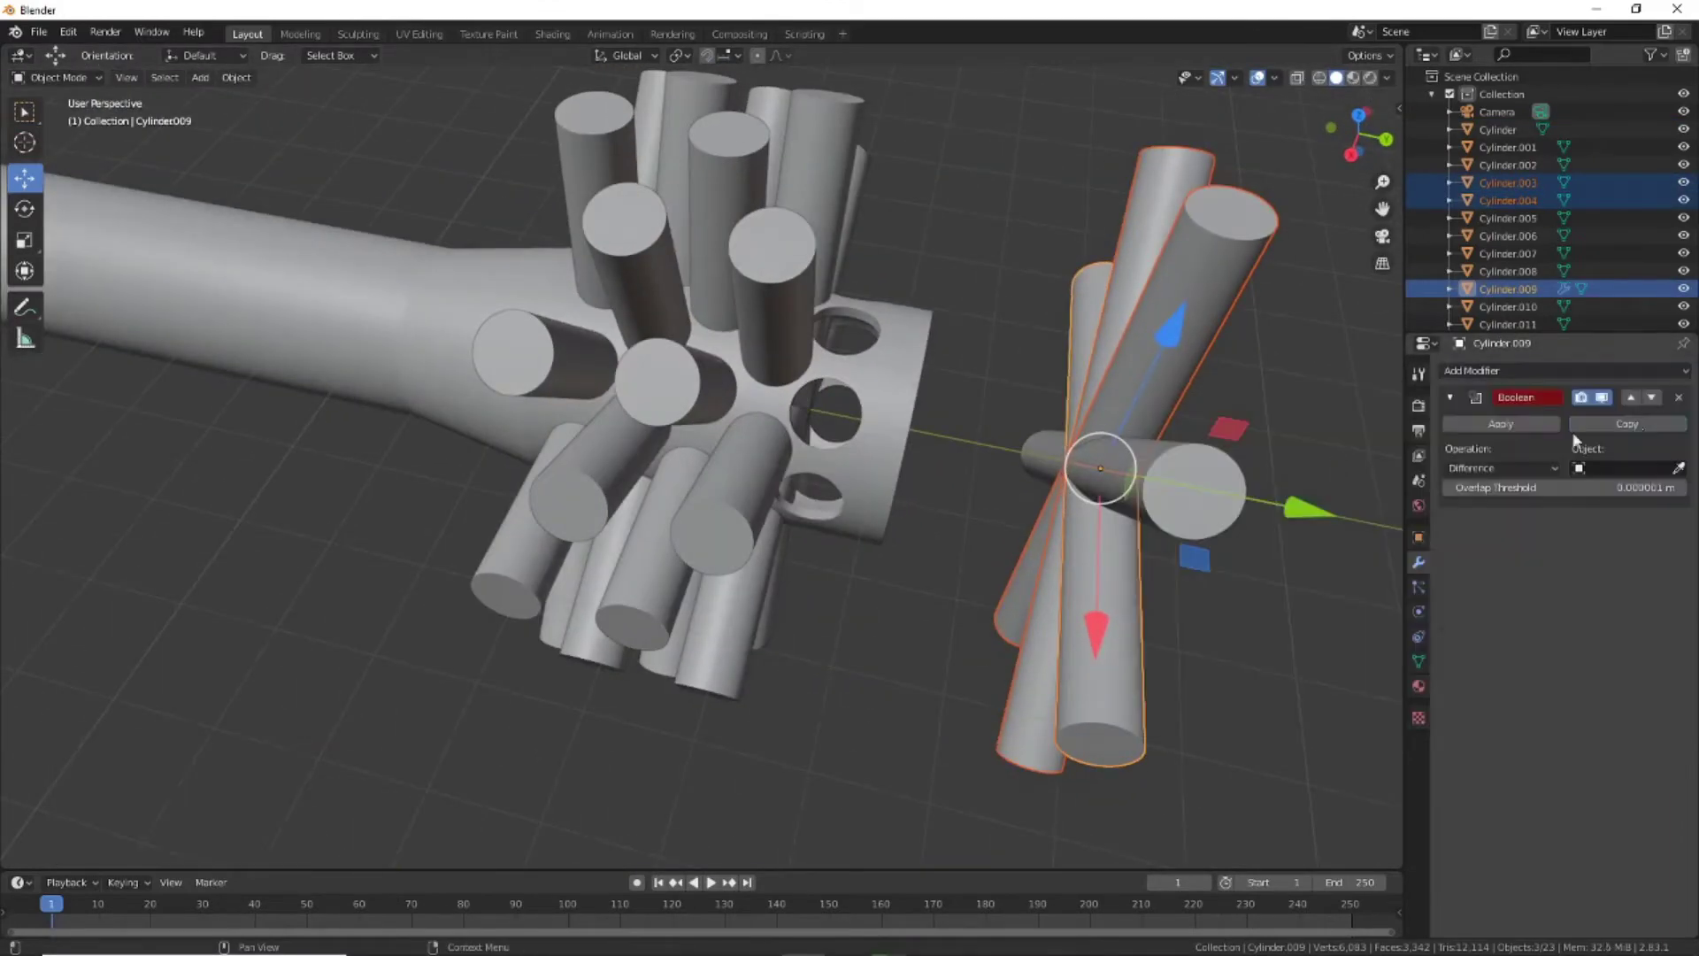
left_click(1636, 428)
left_click(1636, 428)
left_click(1637, 428)
left_click(1637, 427)
left_click(779, 299)
middle_click_drag(779, 299, 1328, 531)
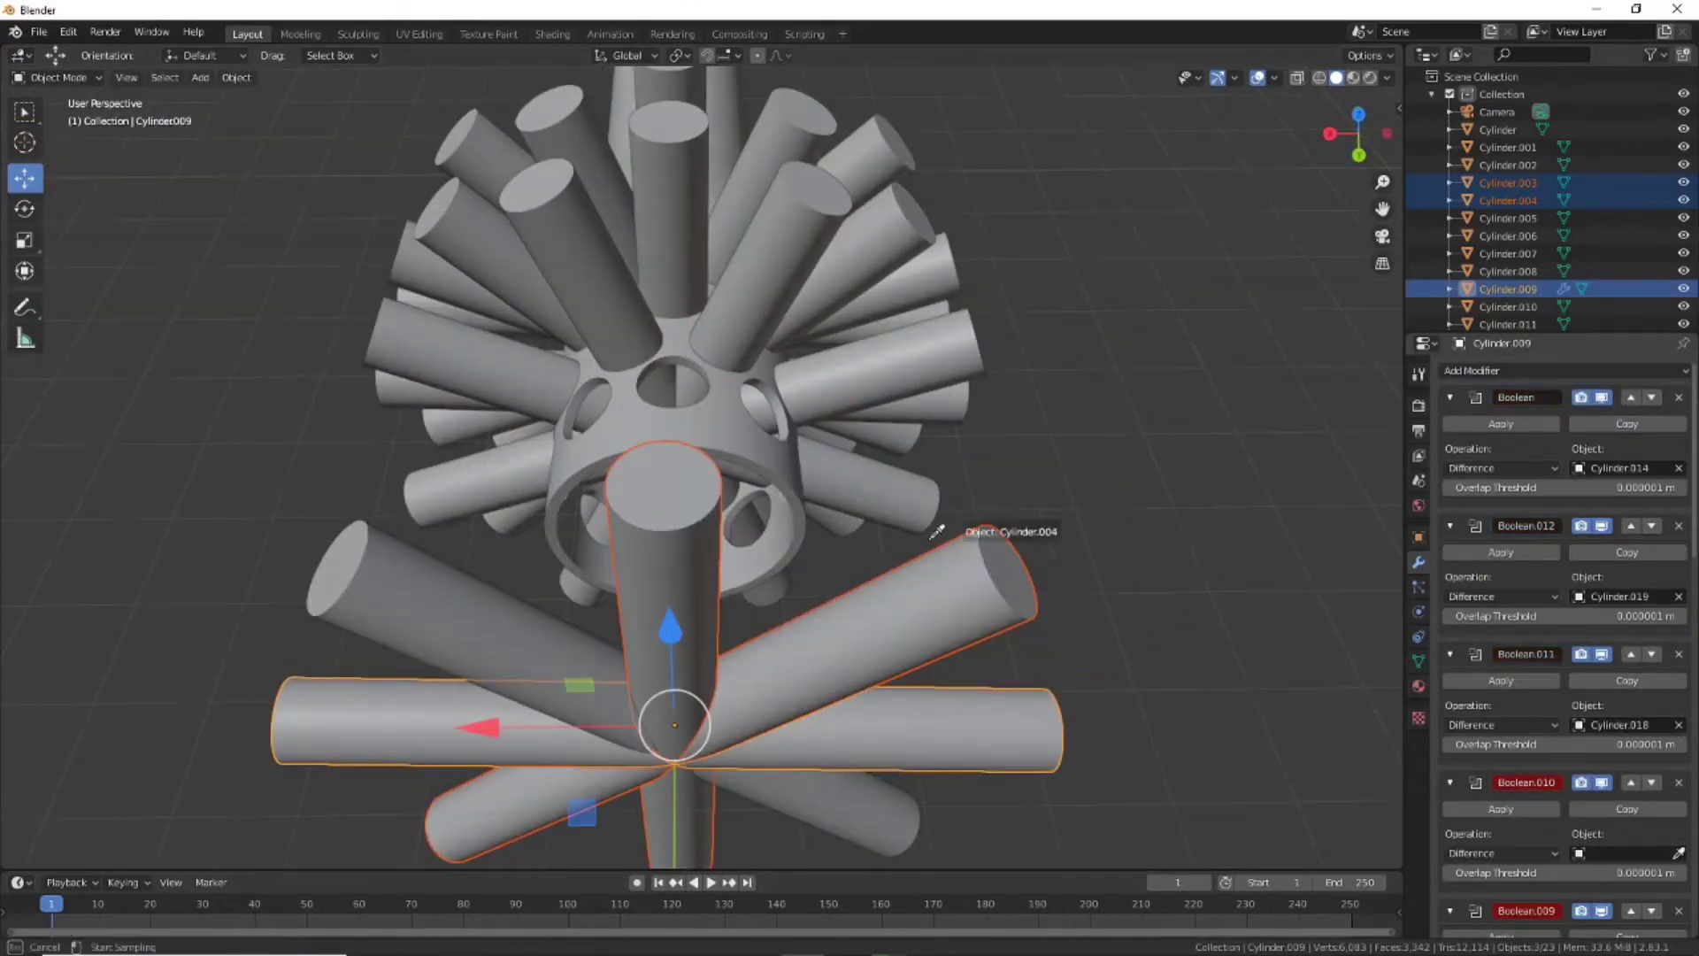
left_click(860, 503)
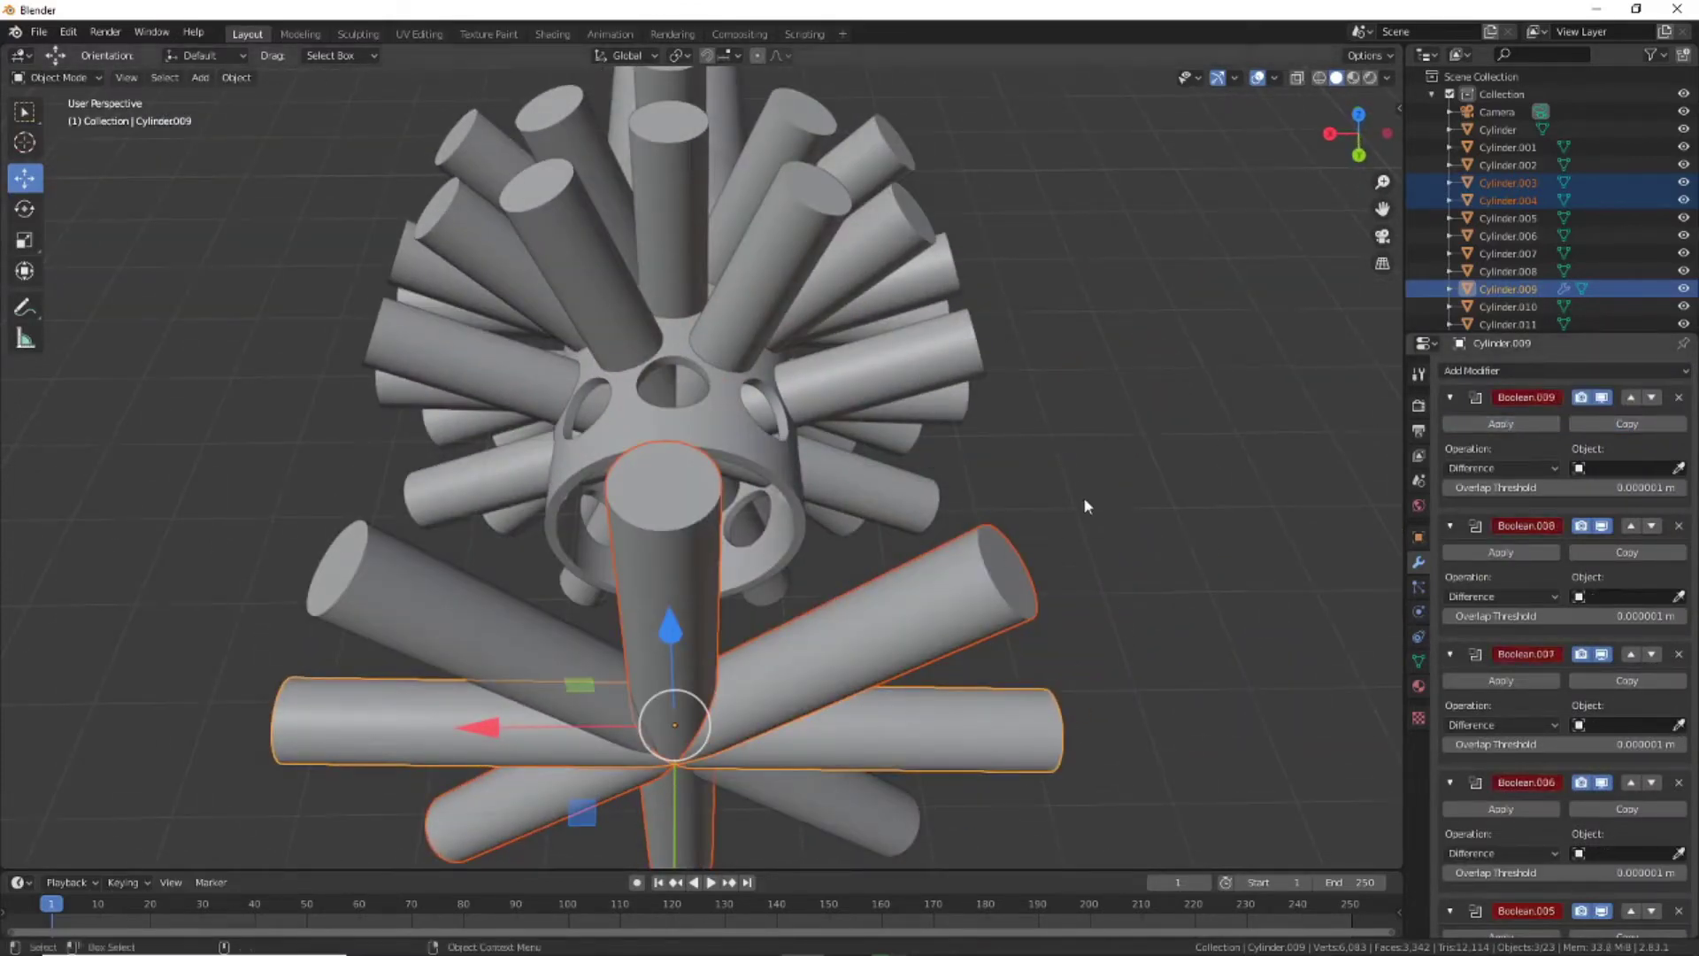
Select the tube body and add a new stack of copied Boolean modifiers
left_click(921, 379, "shift")
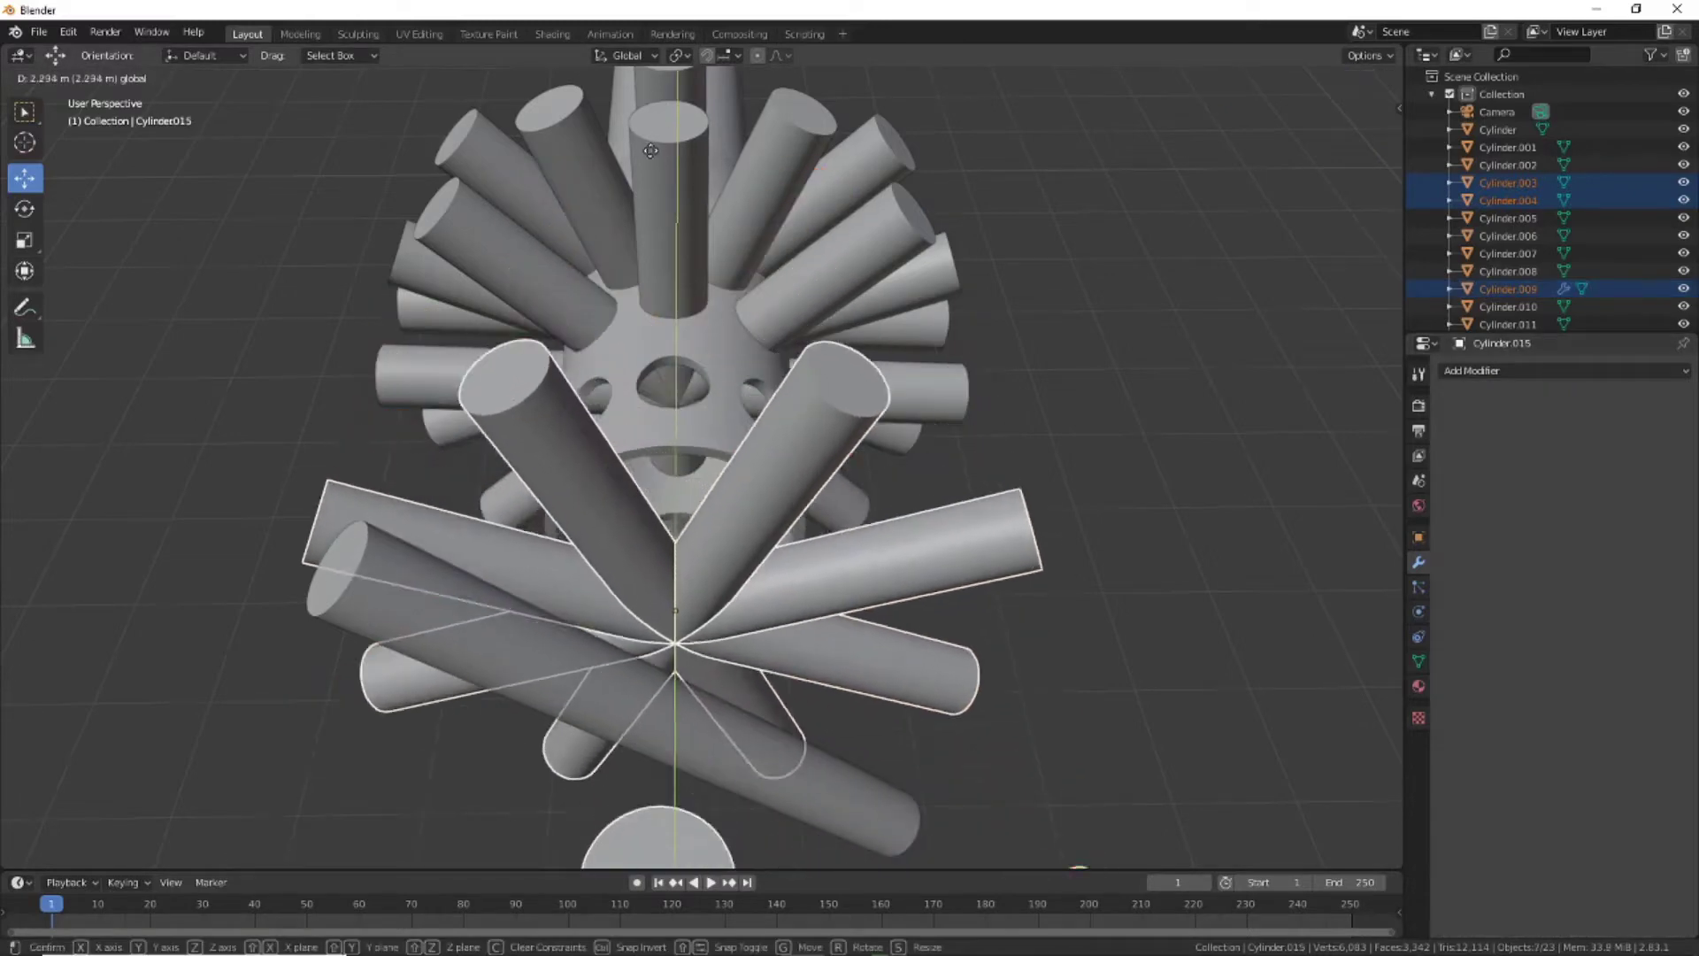
mouse_move(848, 479)
middle_mouse_down()
mouse_move(895, 632)
mouse_move(526, 681)
mouse_move(608, 693)
middle_mouse_up()
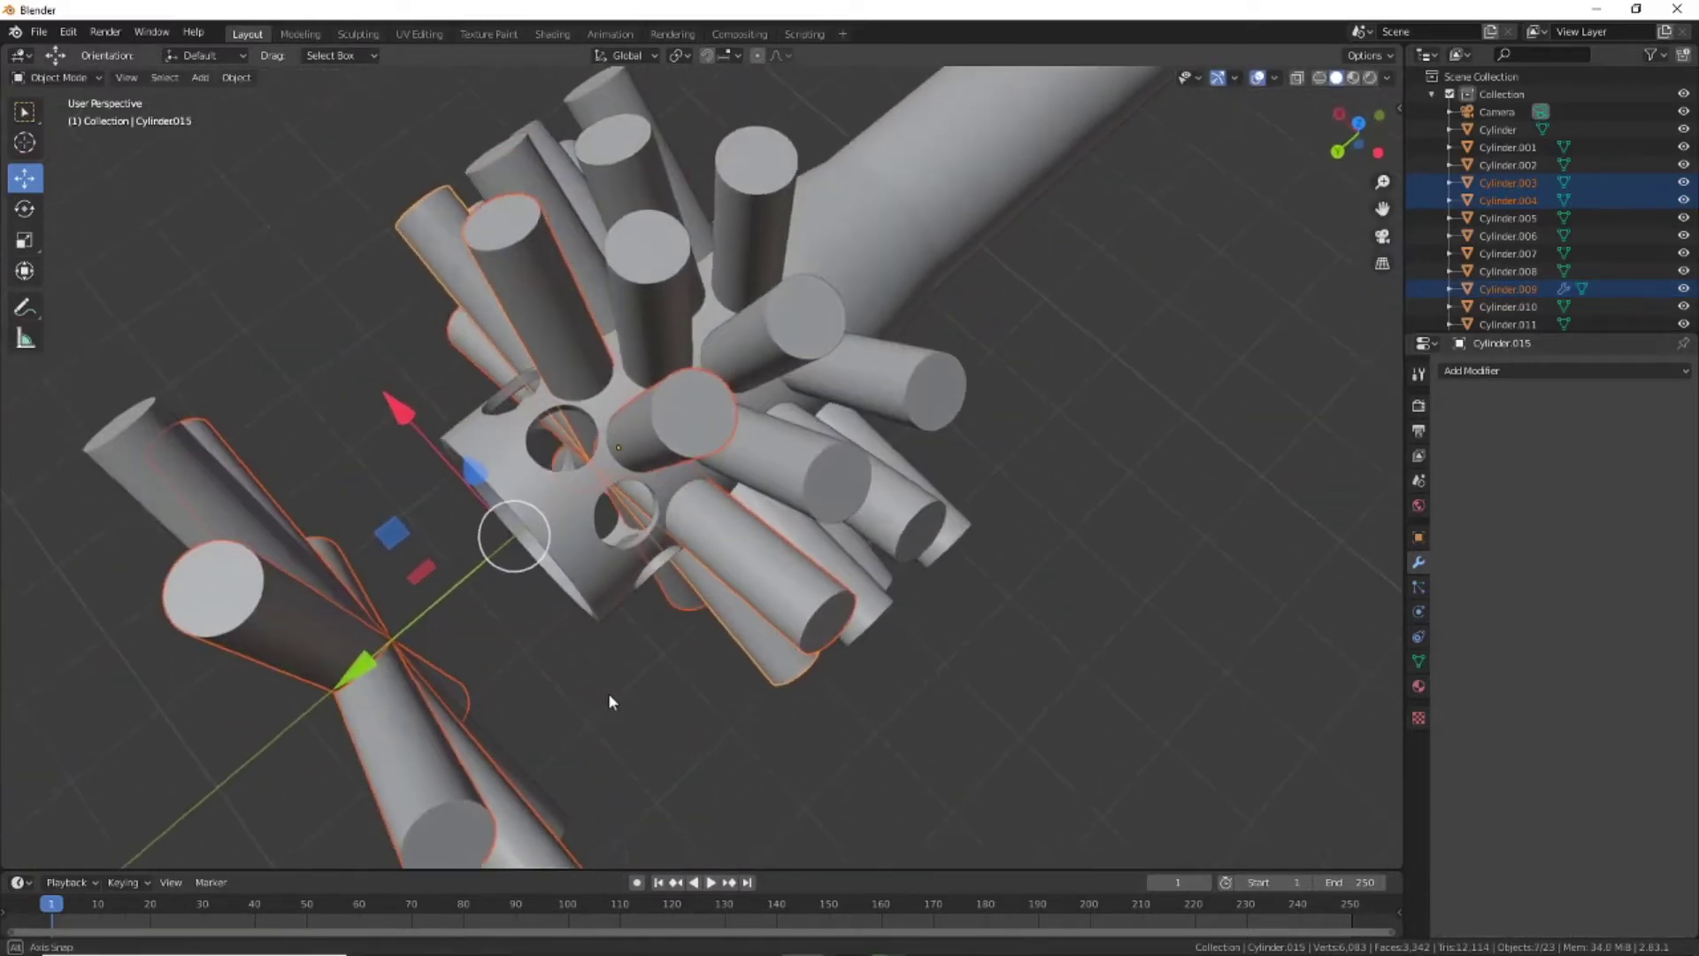
left_click(567, 495)
left_click(1562, 370)
left_click(1310, 437)
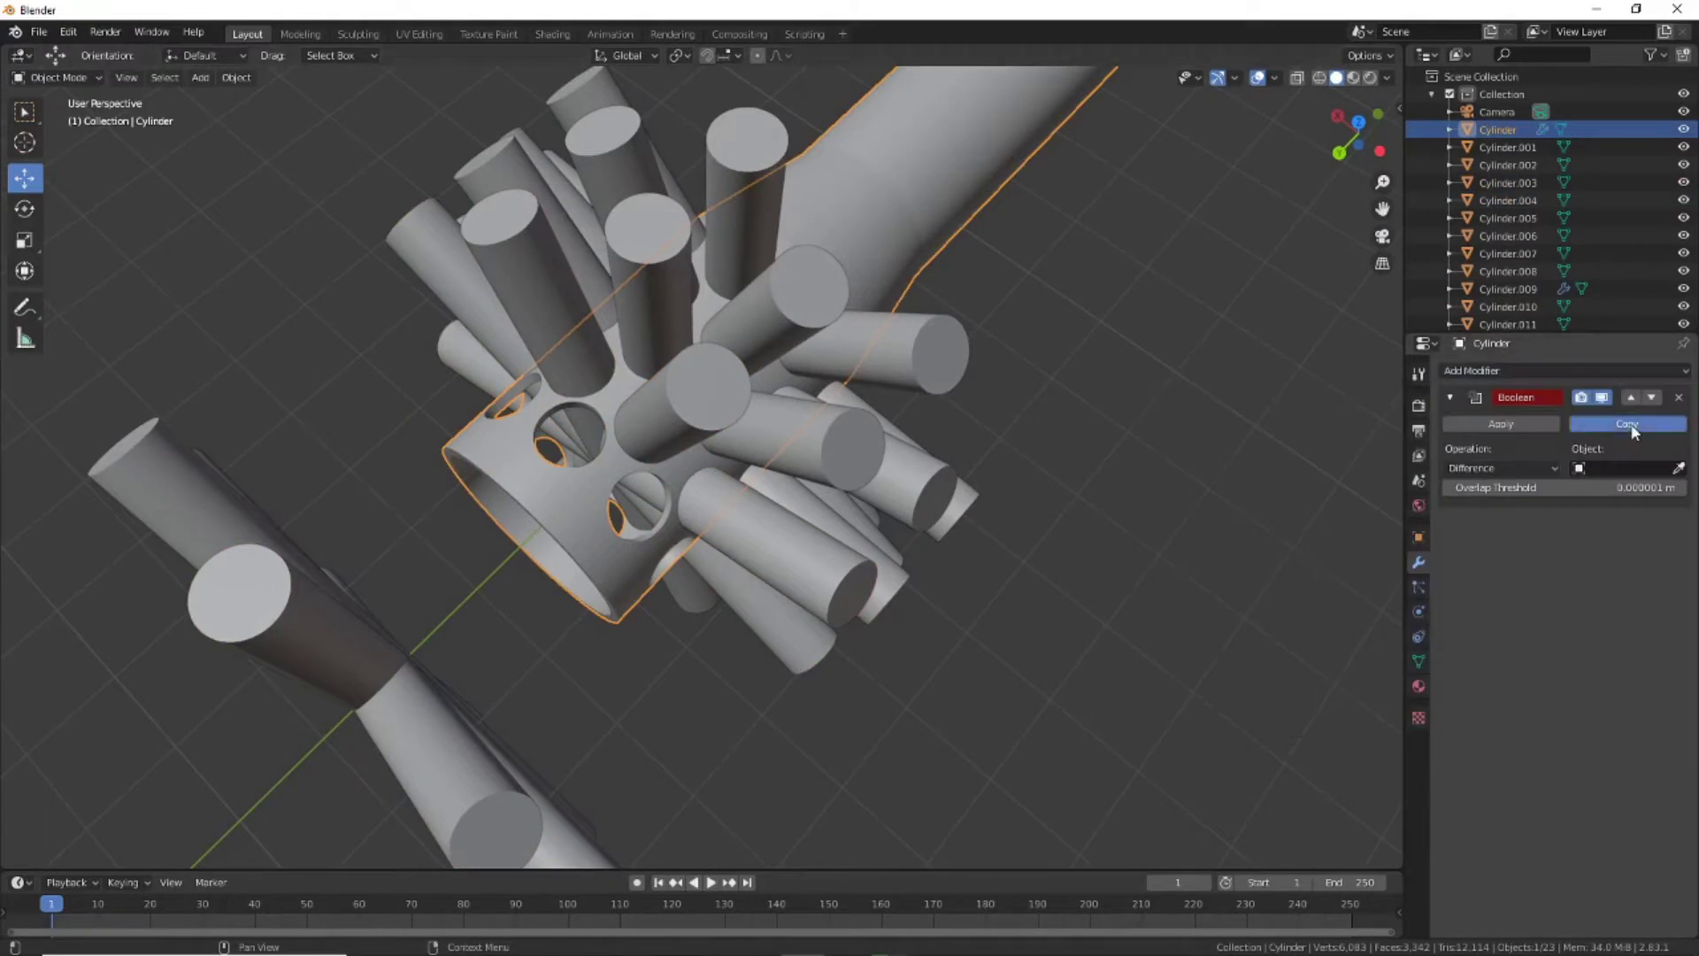
left_click(1629, 425)
Assign Cylinder.019 and Cylinder.015 as cutters and apply the three boolean cuts
left_click(1679, 468)
left_click(793, 428)
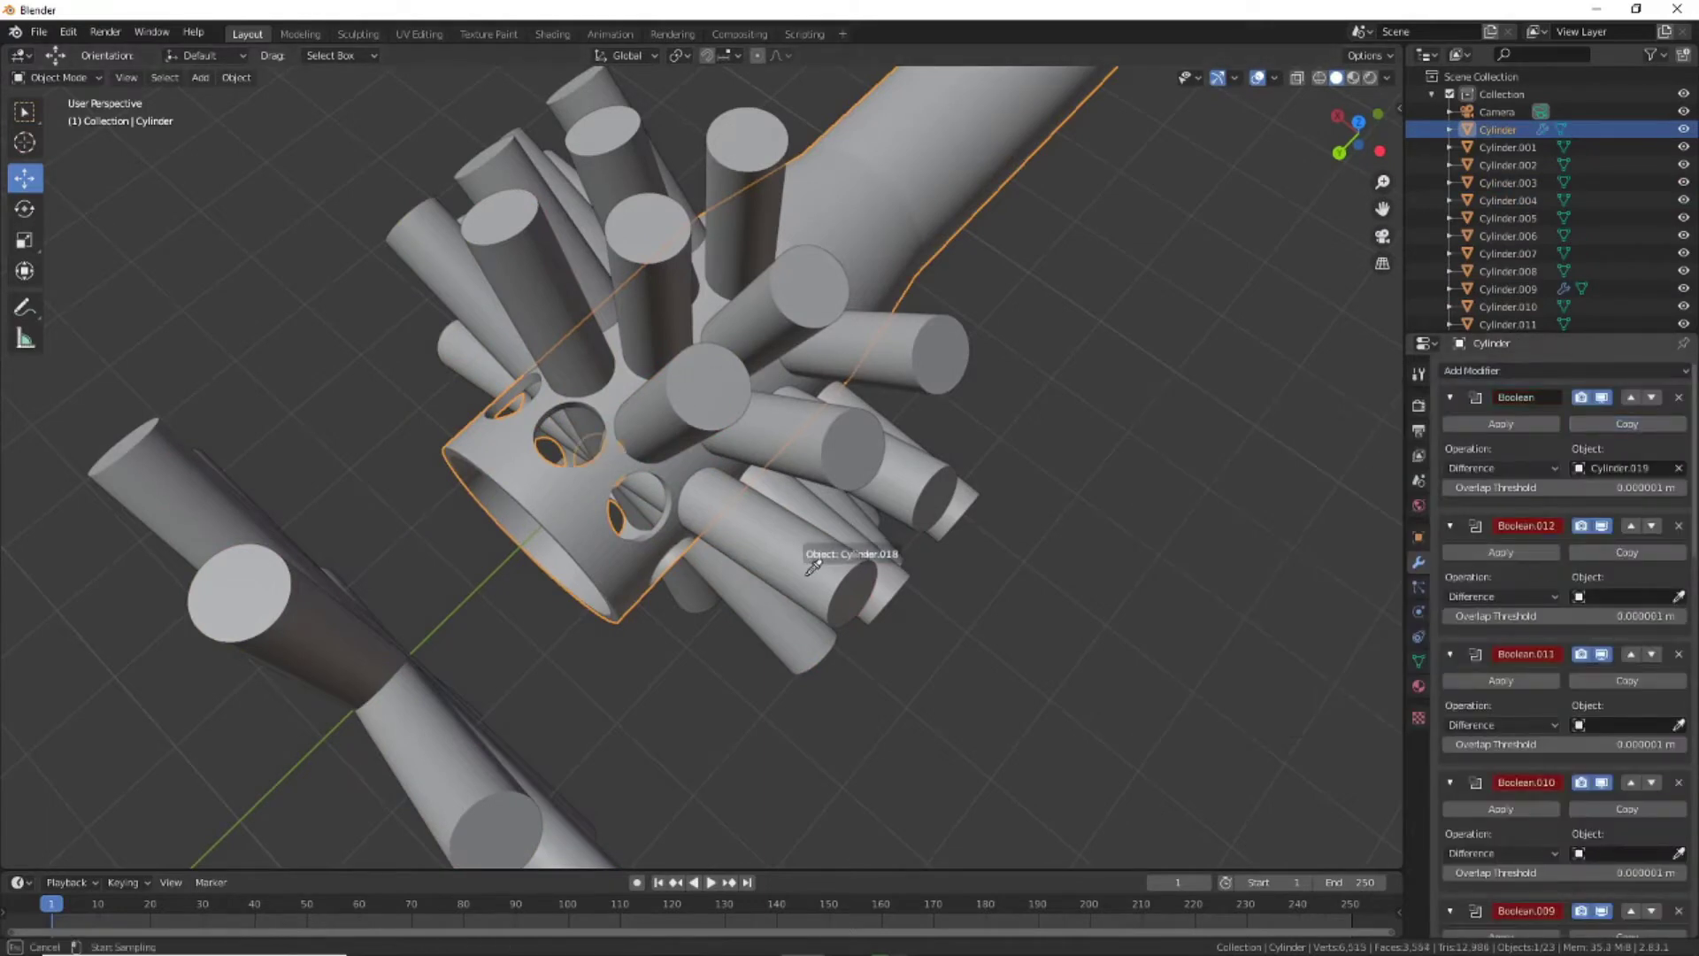
left_click(823, 610)
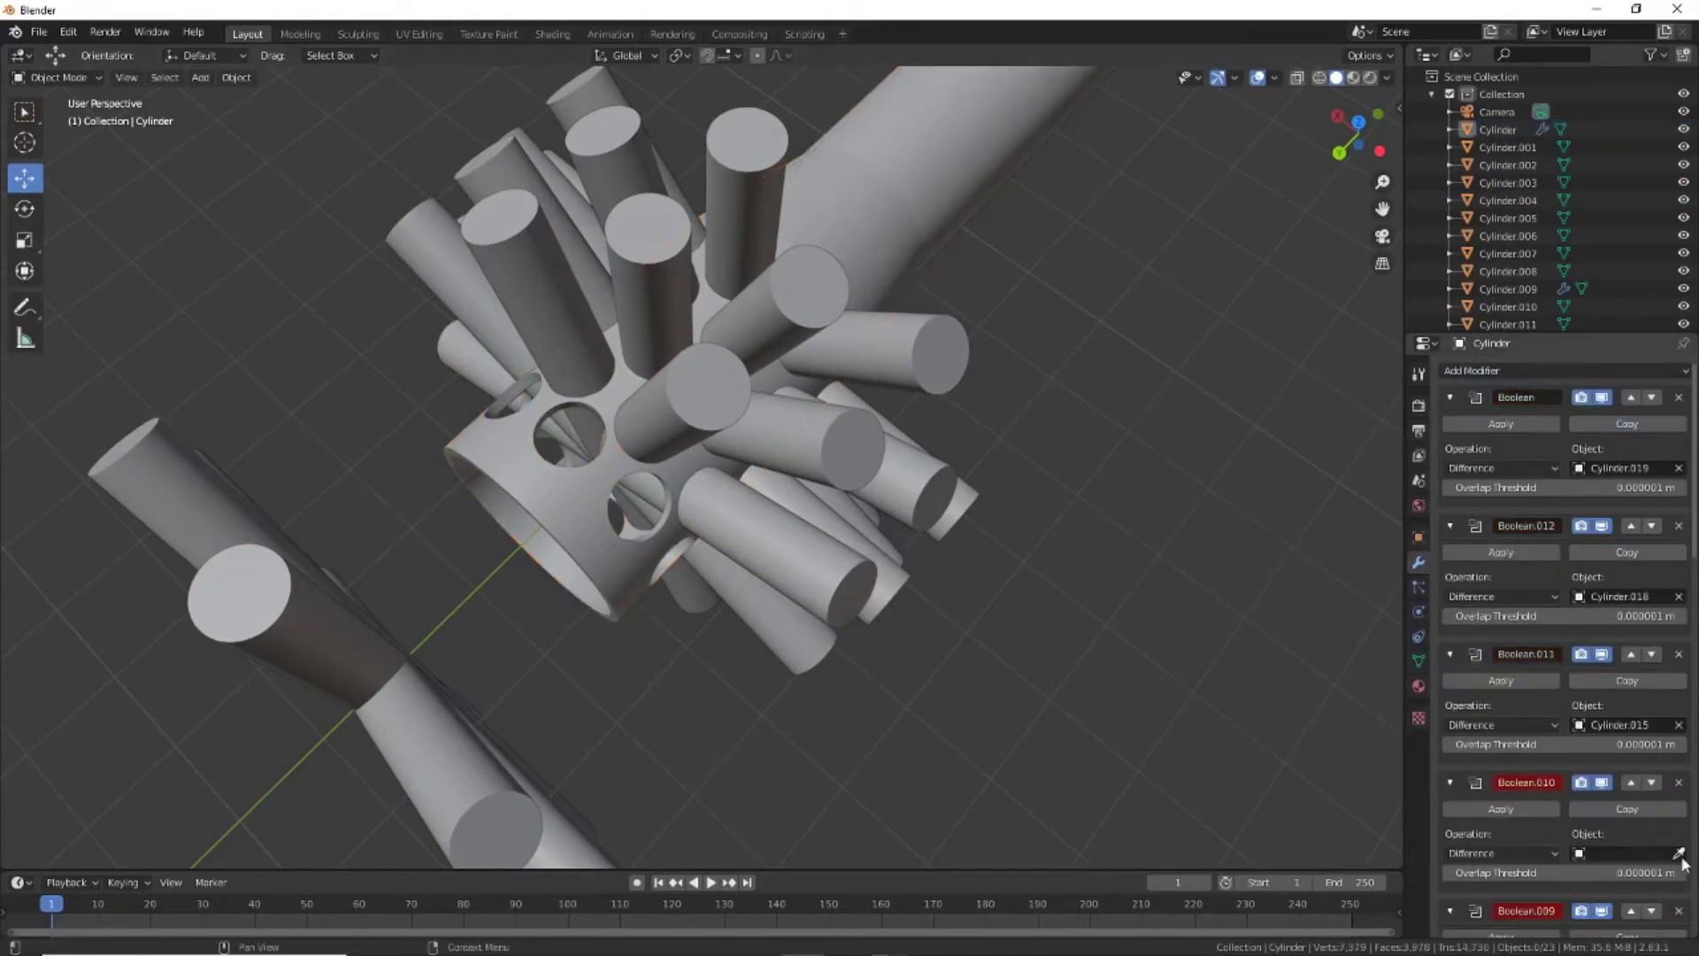
left_click(1506, 425)
Move four used cutter cylinders 2.342 m along Y out of the way
left_click(715, 501)
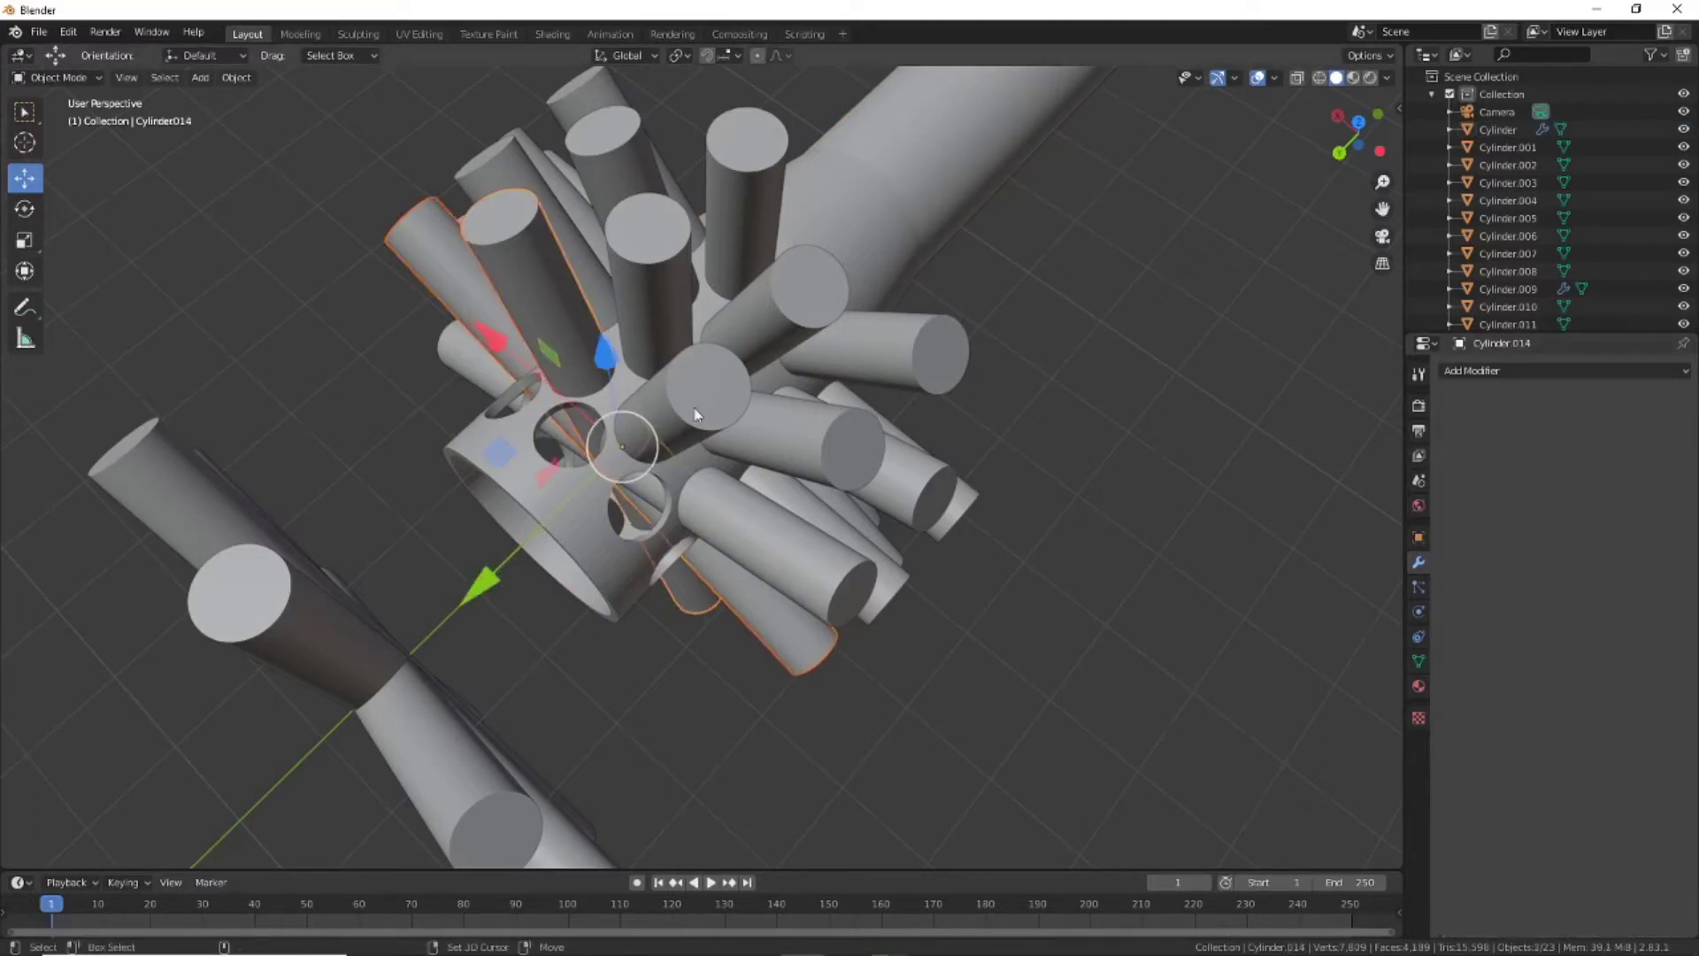
key("g")
left_click(359, 776)
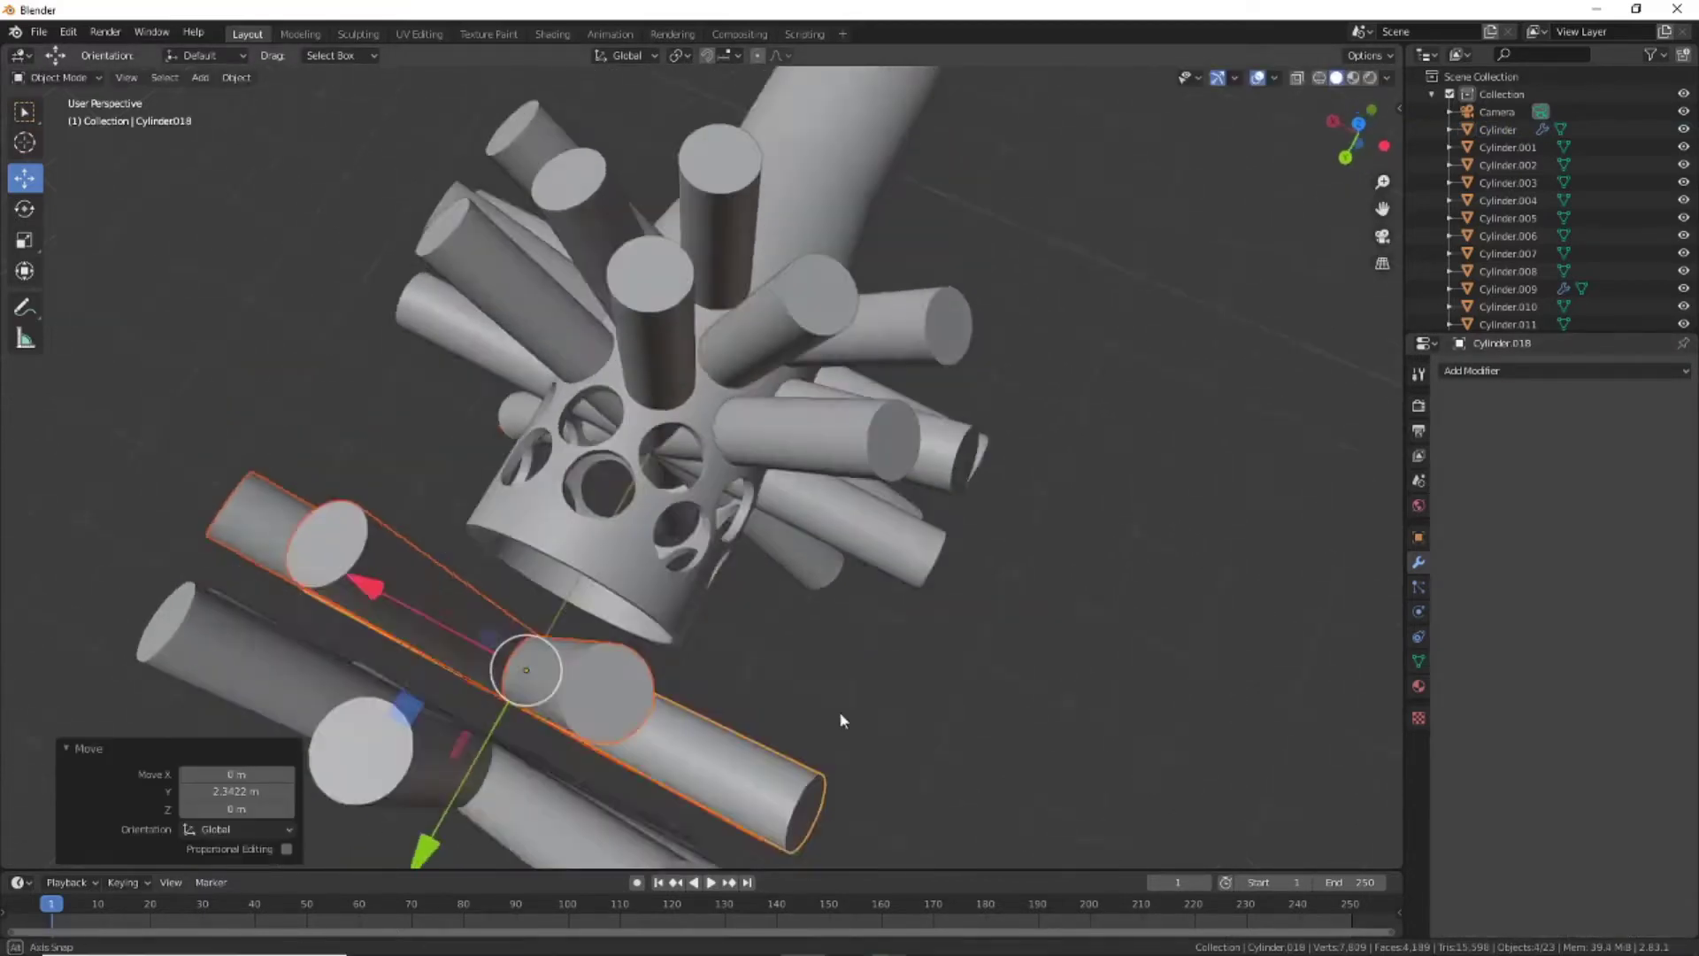
middle_click_drag(839, 712, 973, 531)
On the tube, assign Cylinder.002, .005, .008 and .011 as Boolean cutters
left_click(1508, 164)
left_click(1498, 130)
left_click(1679, 467)
left_click(673, 327)
left_click(1679, 596)
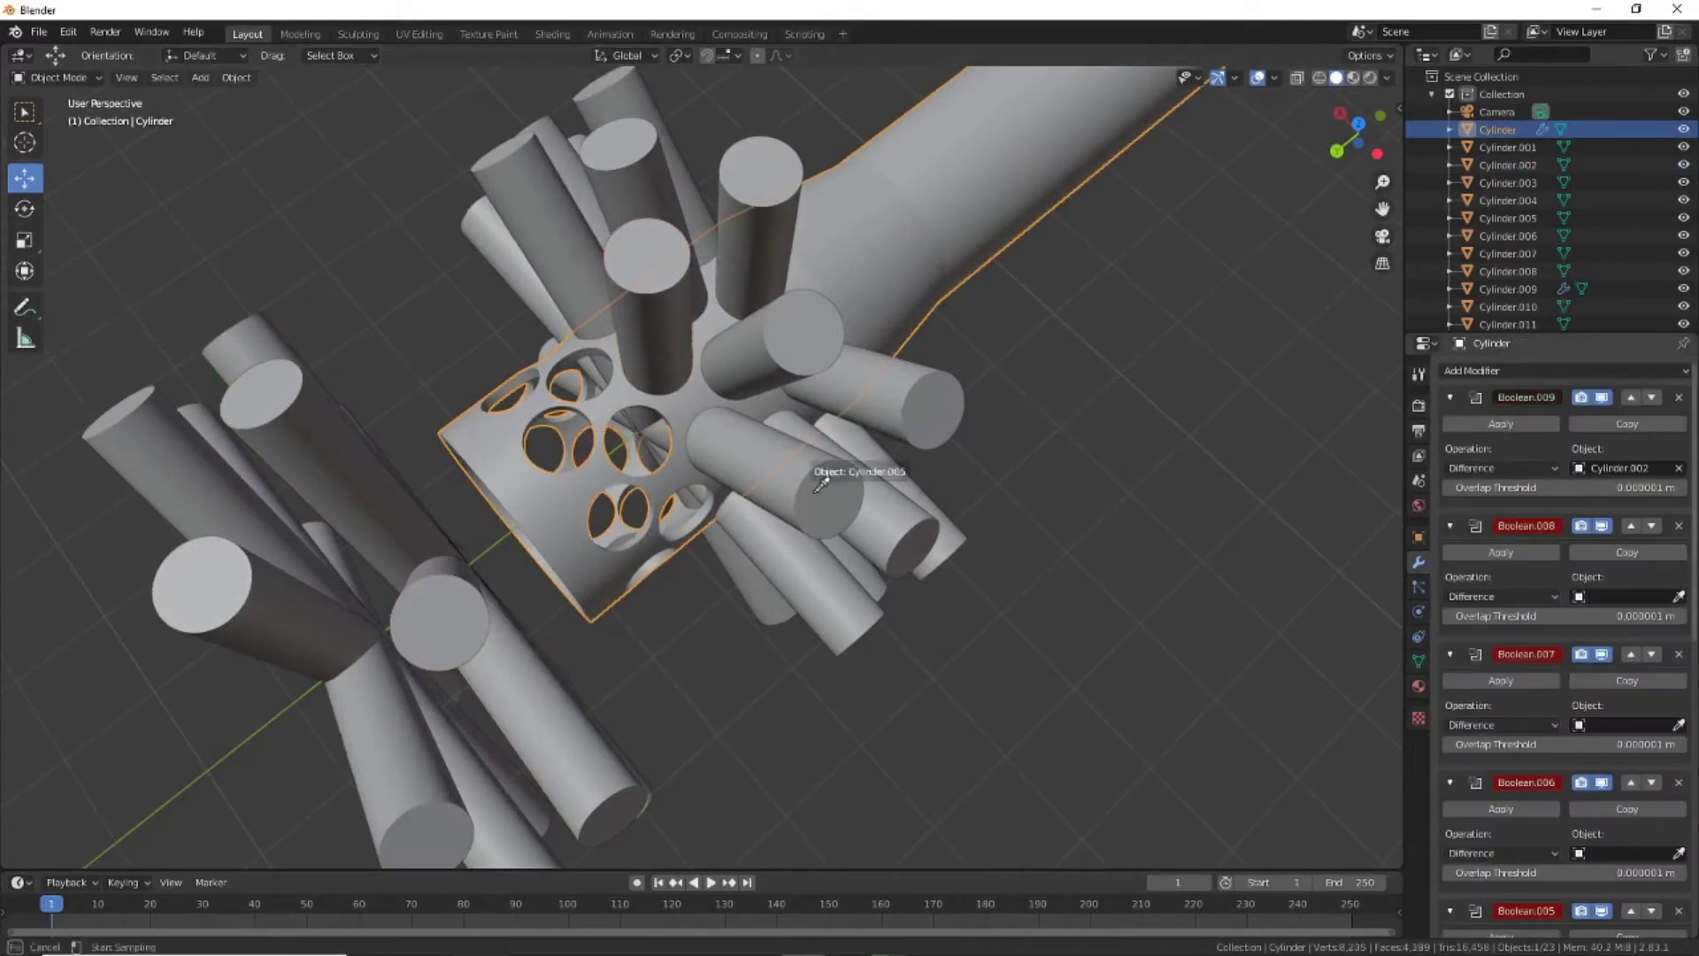
left_click(812, 484)
left_click(1679, 724)
left_click(816, 627)
left_click(767, 617)
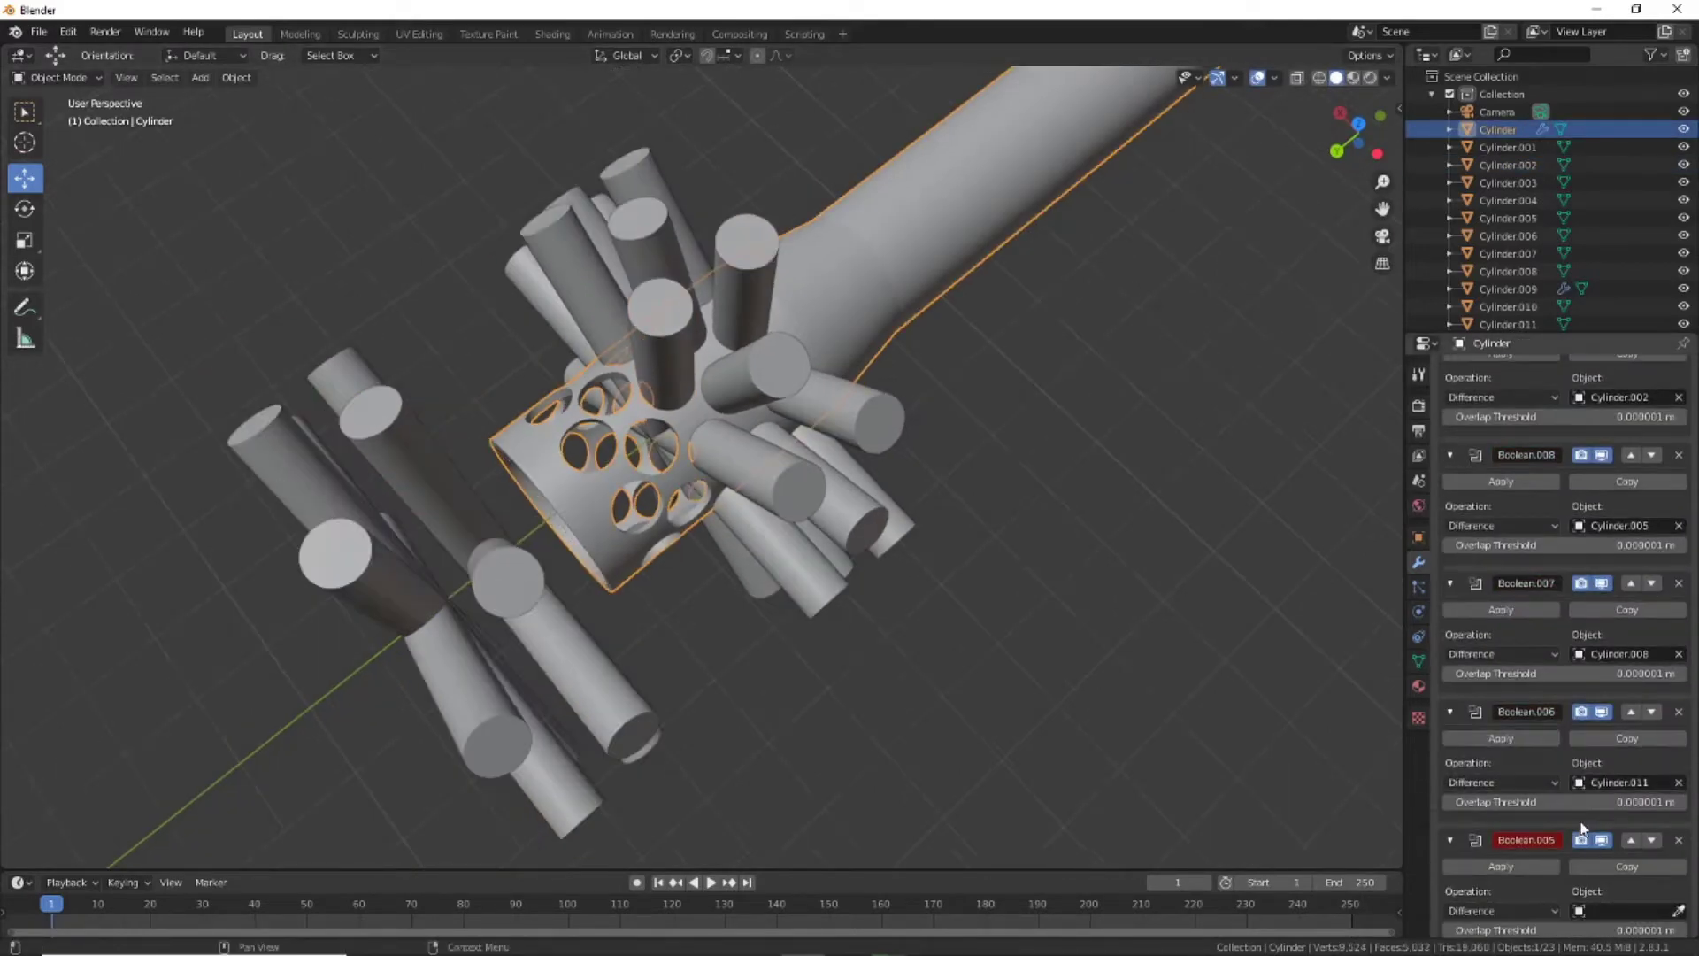
Assign Cylinder.020, .017 and .016 as cutters for the remaining Boolean modifiers
scroll(1576, 619, "down", 10)
left_click(1679, 486)
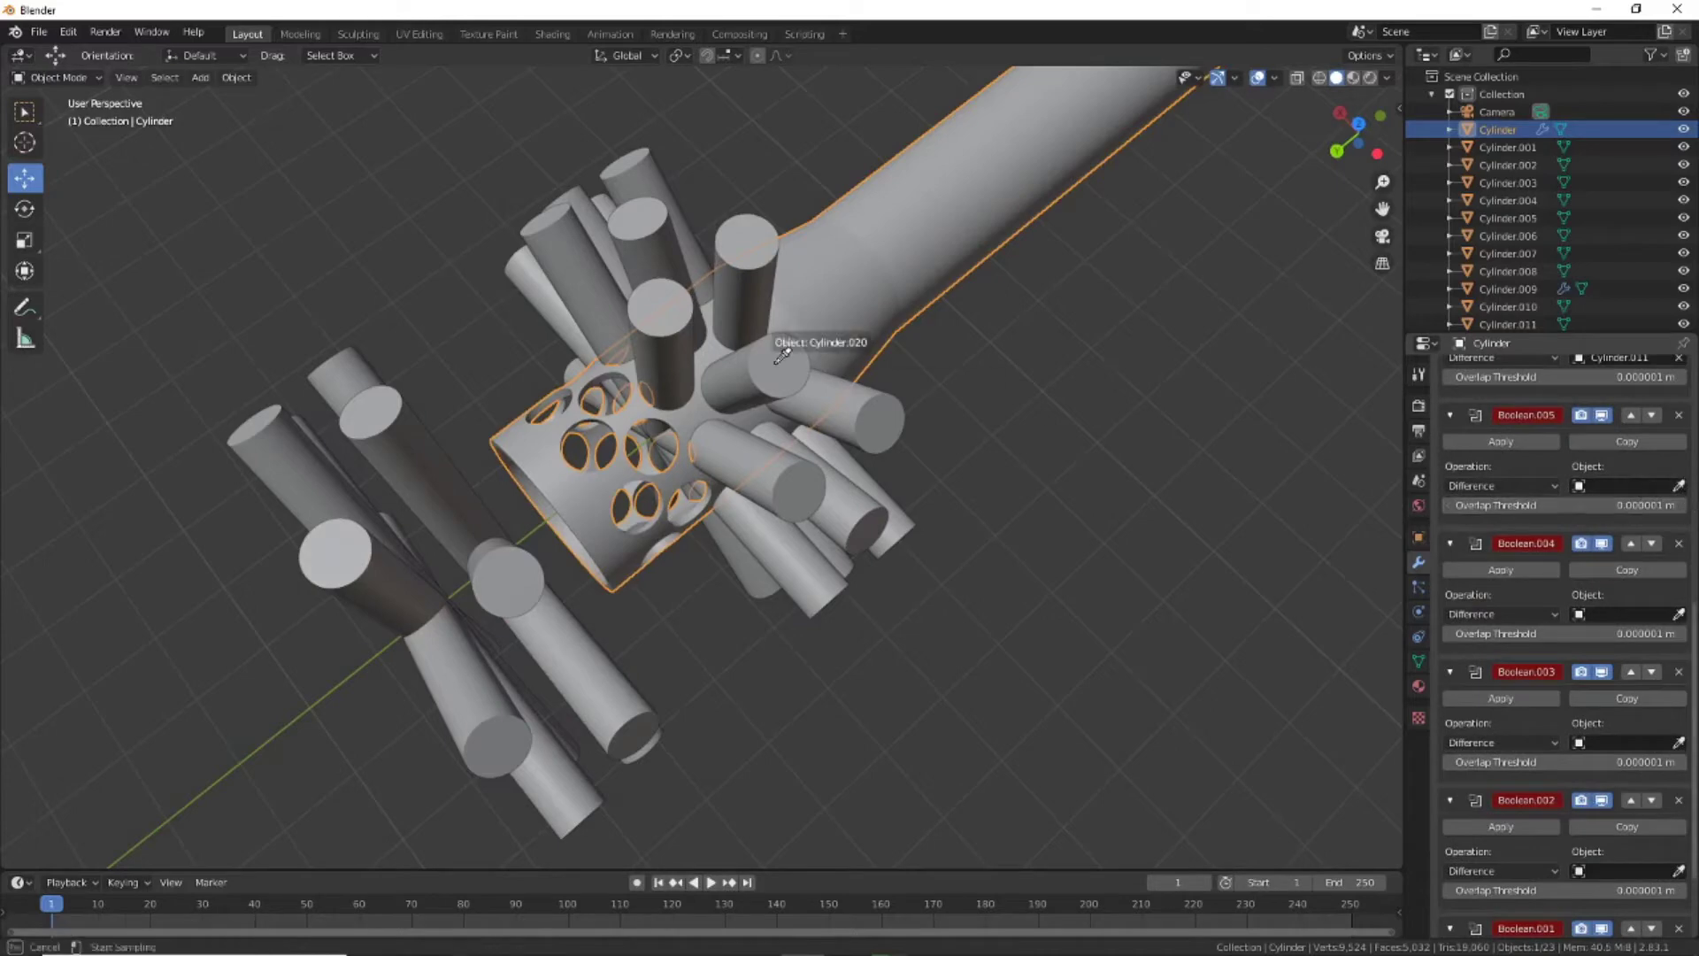
left_click(779, 350)
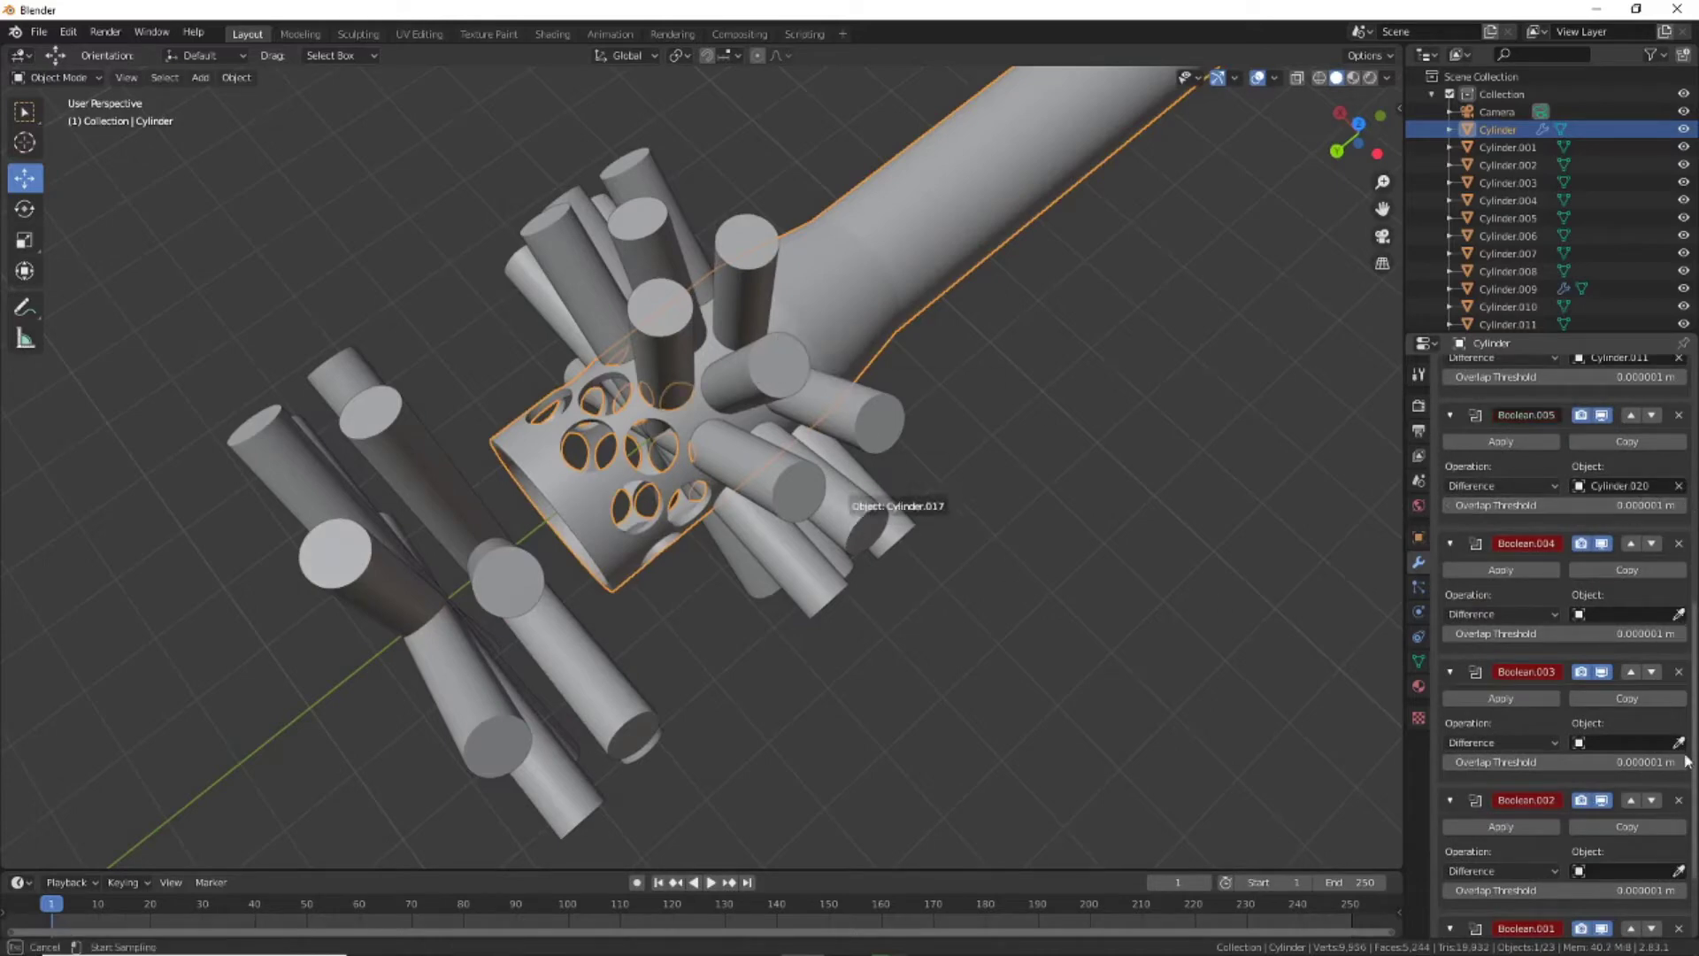
left_click(849, 527)
left_click(1681, 871)
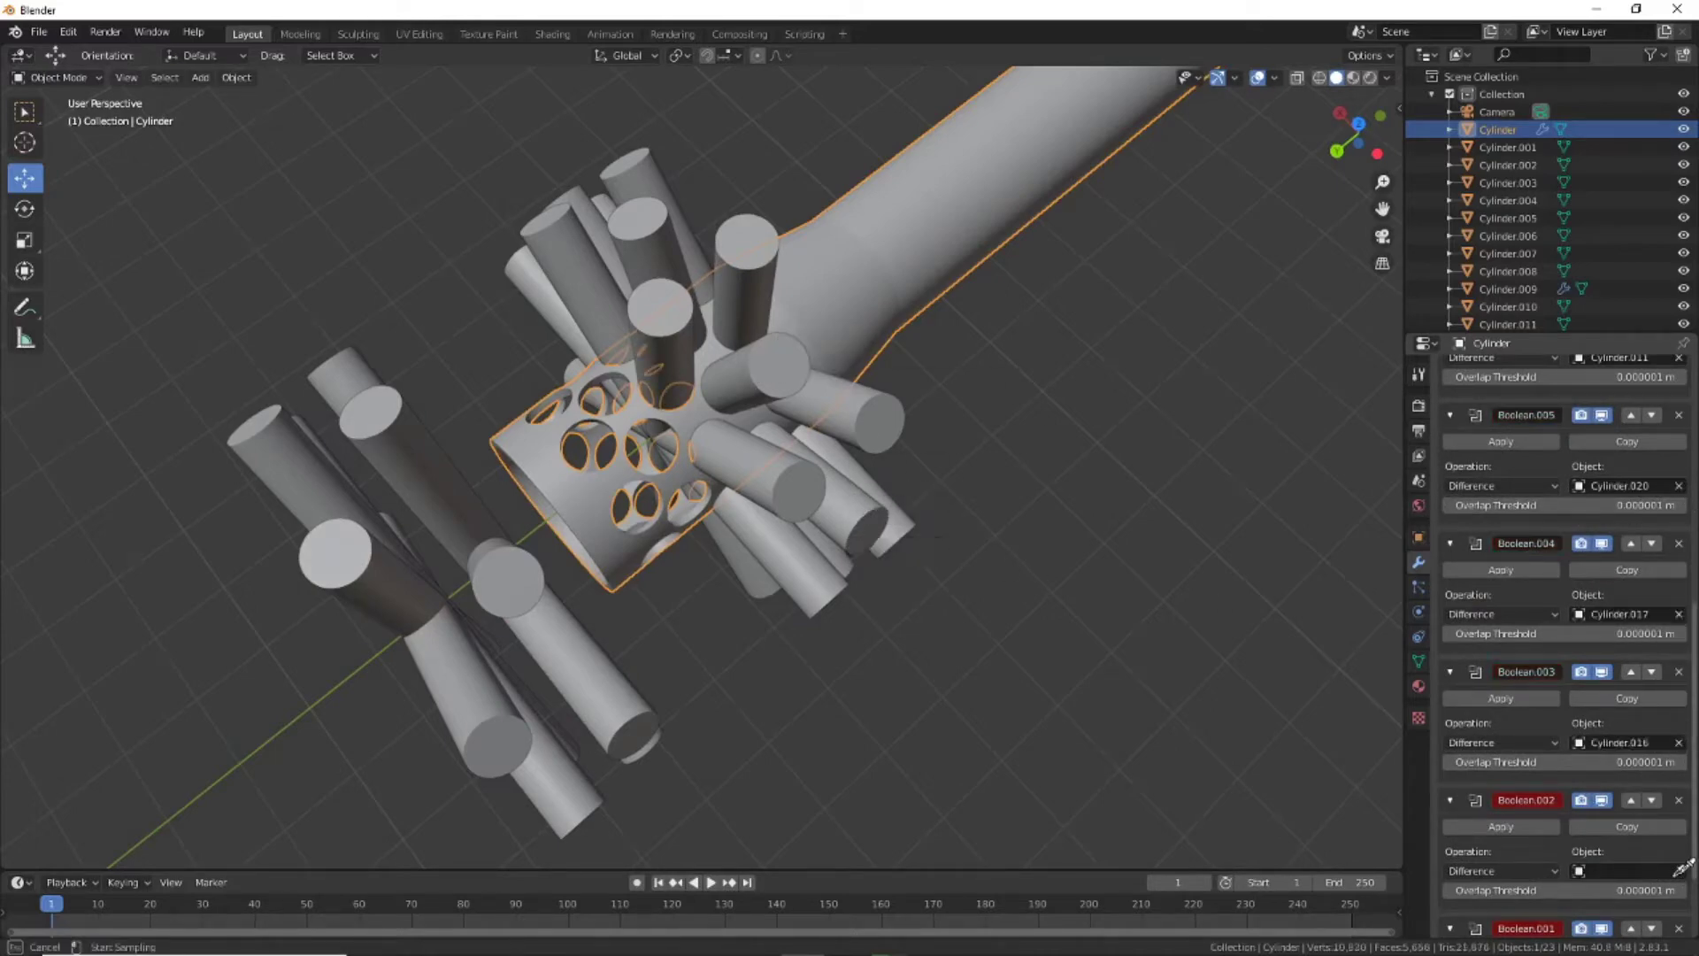
Assign Cylinder.013 as a cutter and apply the configured Boolean cuts
left_click(1127, 553)
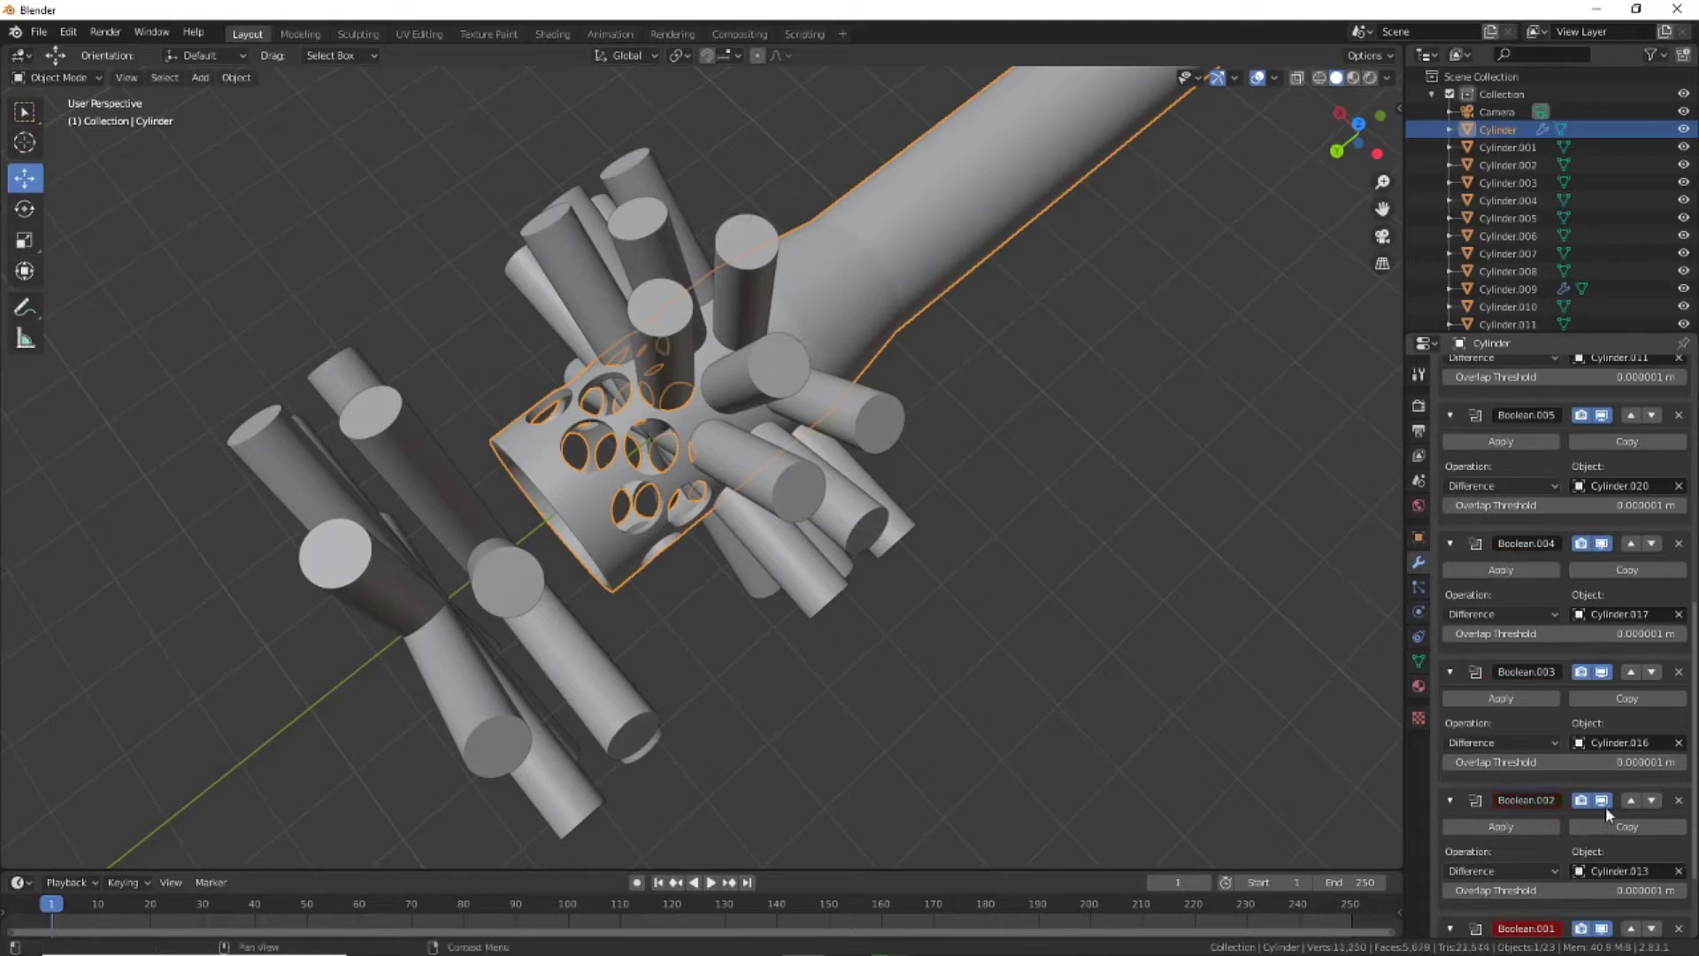
scroll(1606, 806, "up", 10)
left_click(1517, 425)
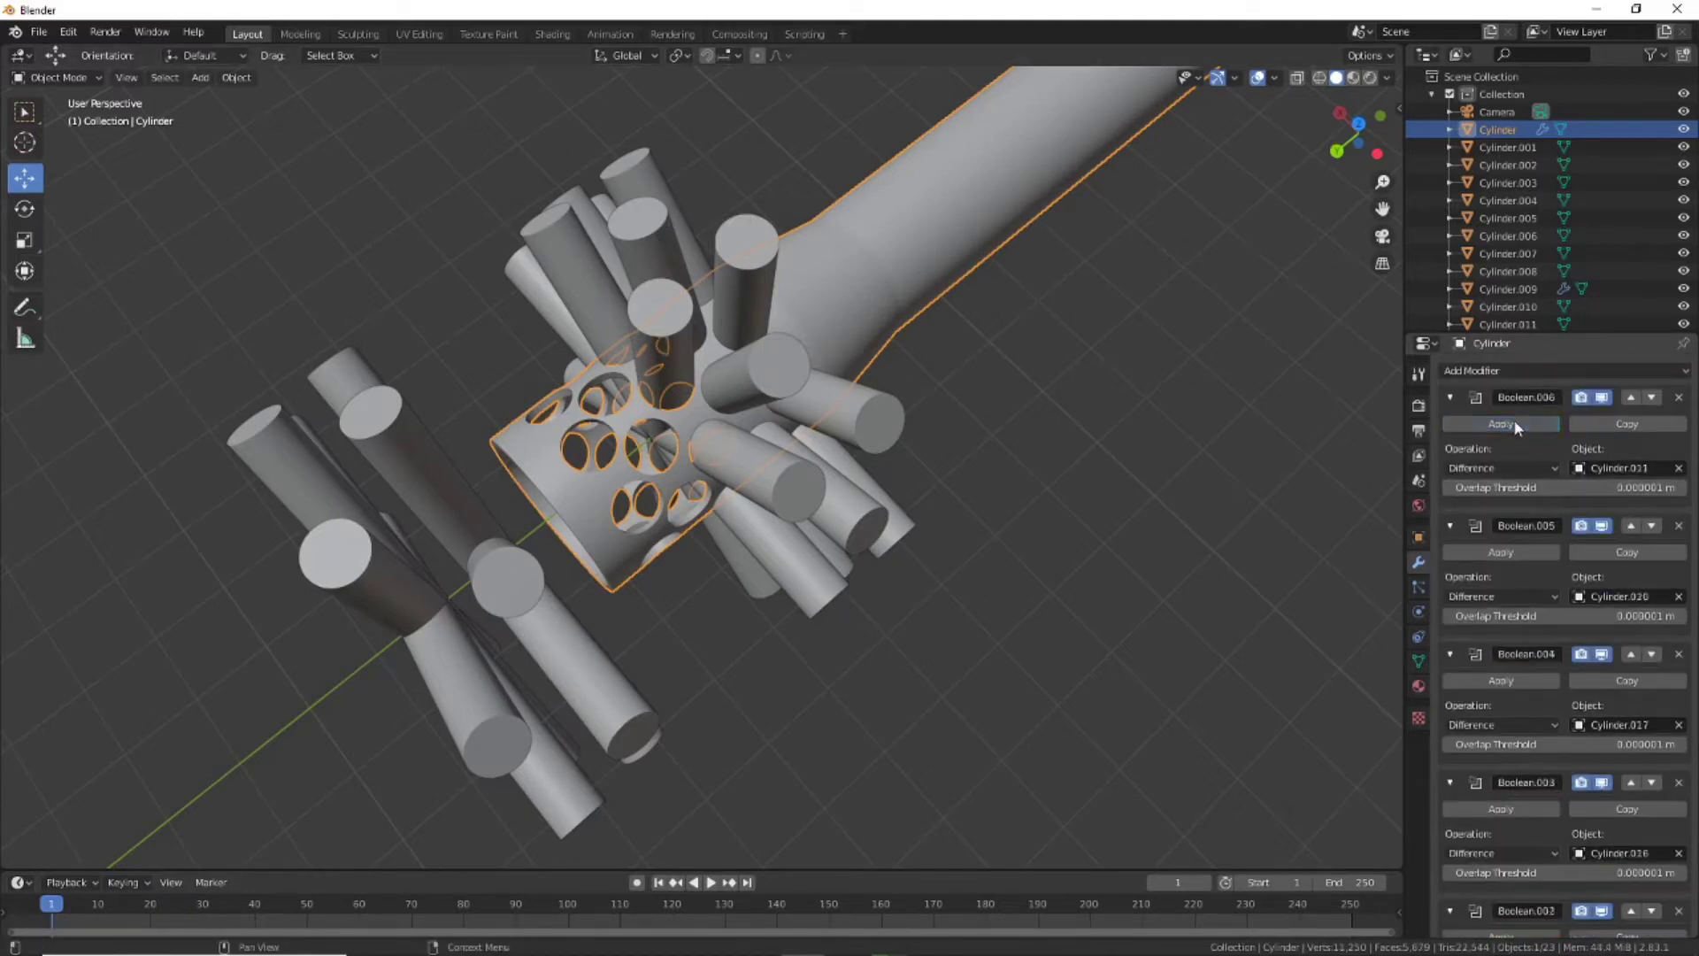
left_click(1500, 424)
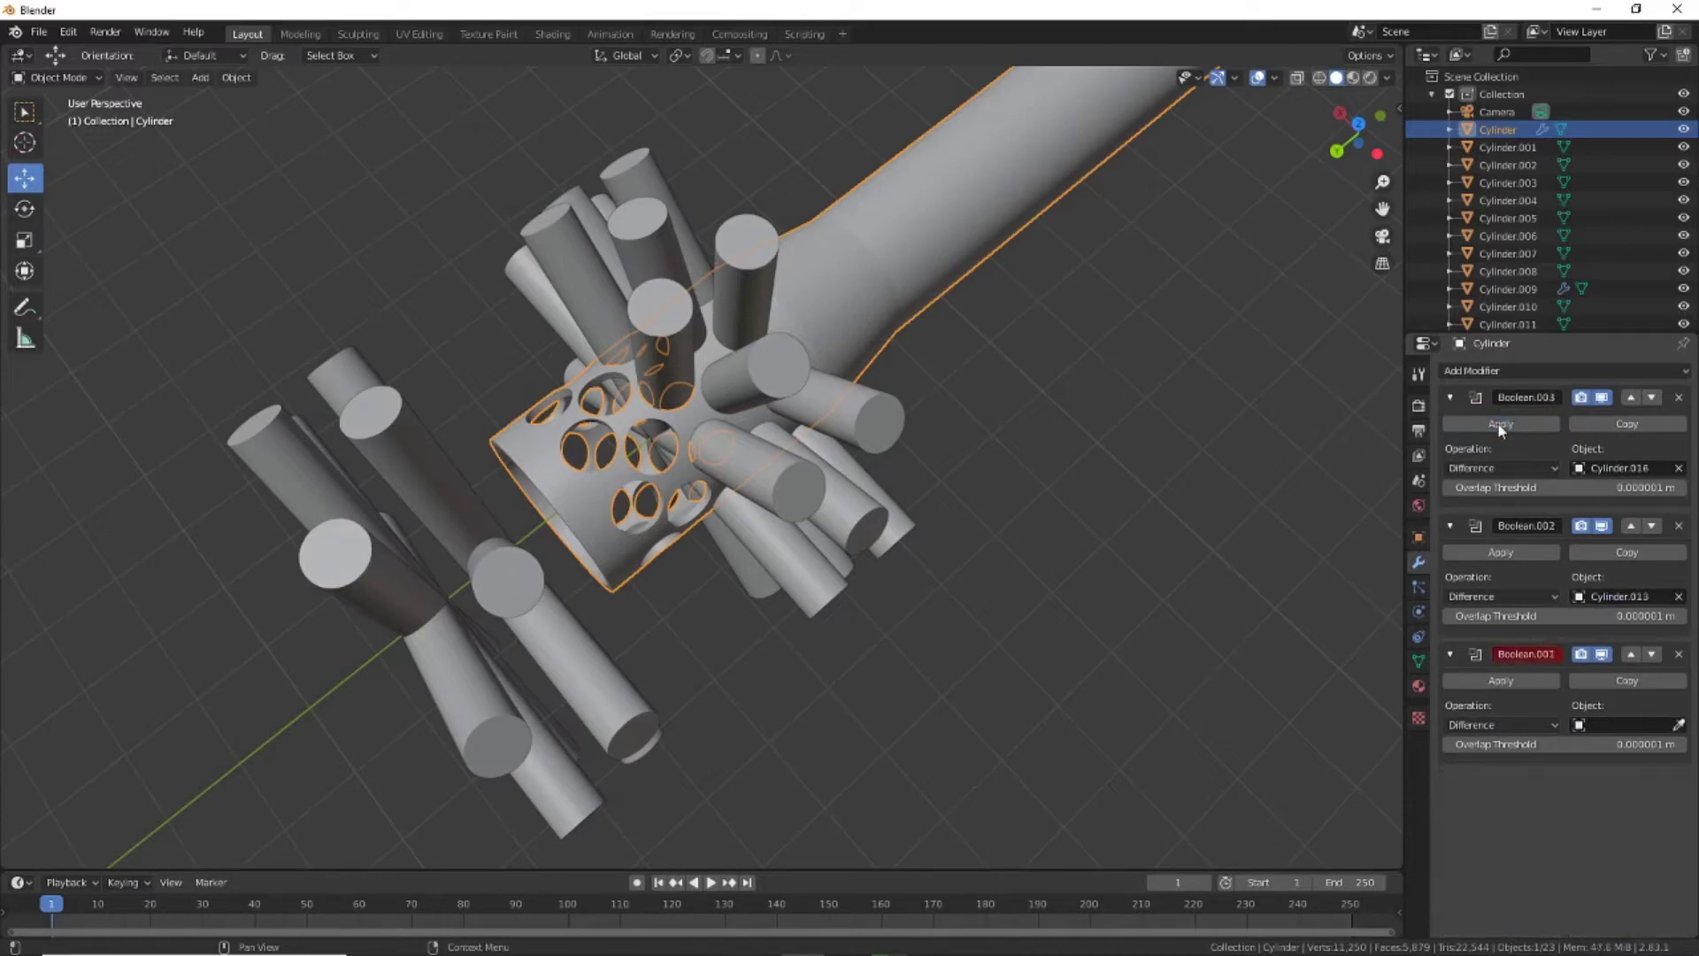
left_click(1501, 424)
left_click(1501, 424)
left_click(1500, 424)
Add more Boolean copies with cutters Cylinder.001, .012, .007 and .006, then apply them
middle_click_drag(678, 372, 620, 389)
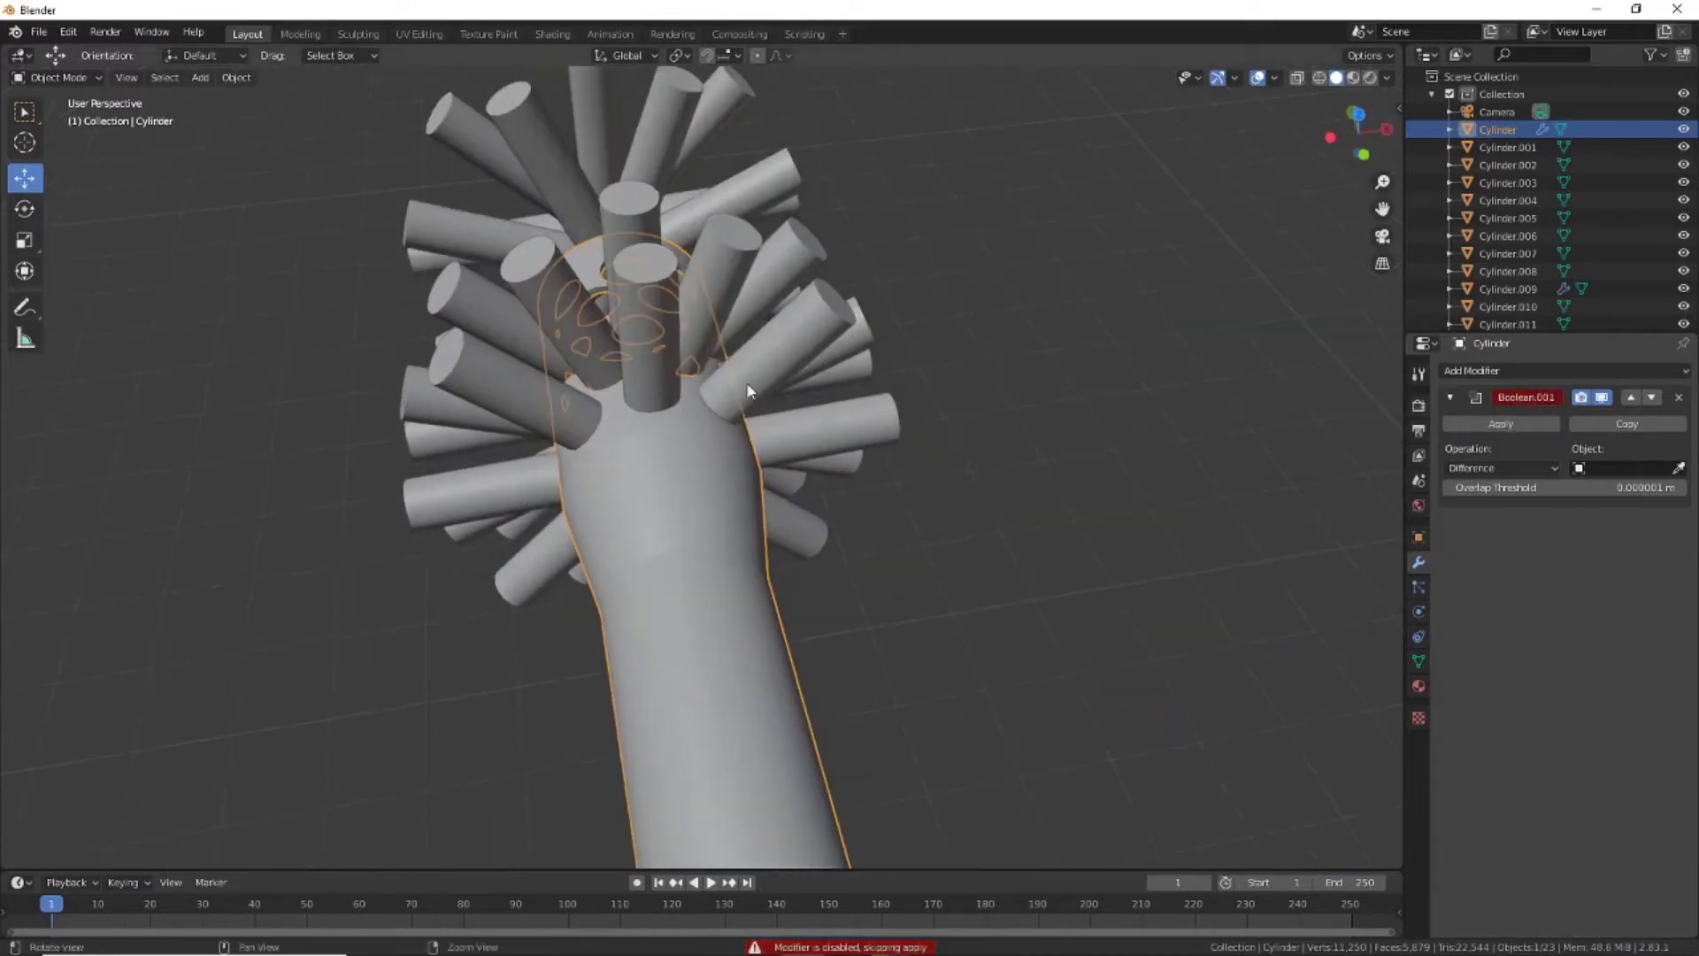
left_click(1627, 425)
left_click(1627, 425)
left_click(1627, 425)
left_click(891, 338)
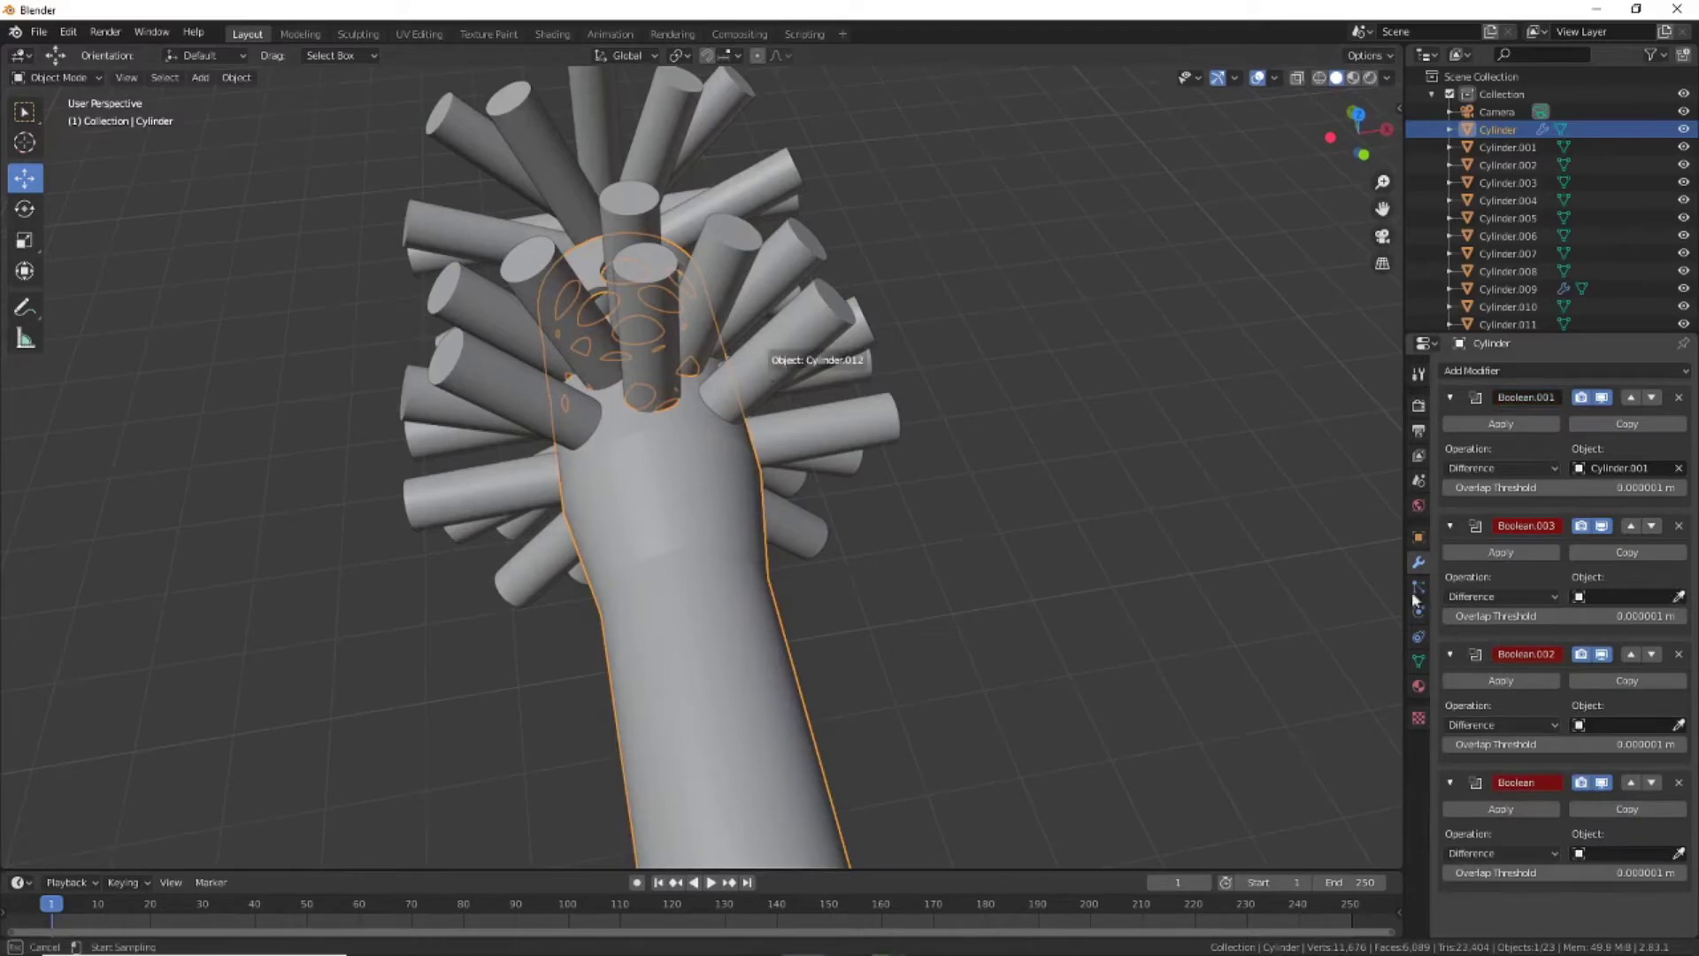
left_click(768, 364)
left_click(1679, 725)
left_click(846, 412)
left_click(1679, 853)
left_click(801, 522)
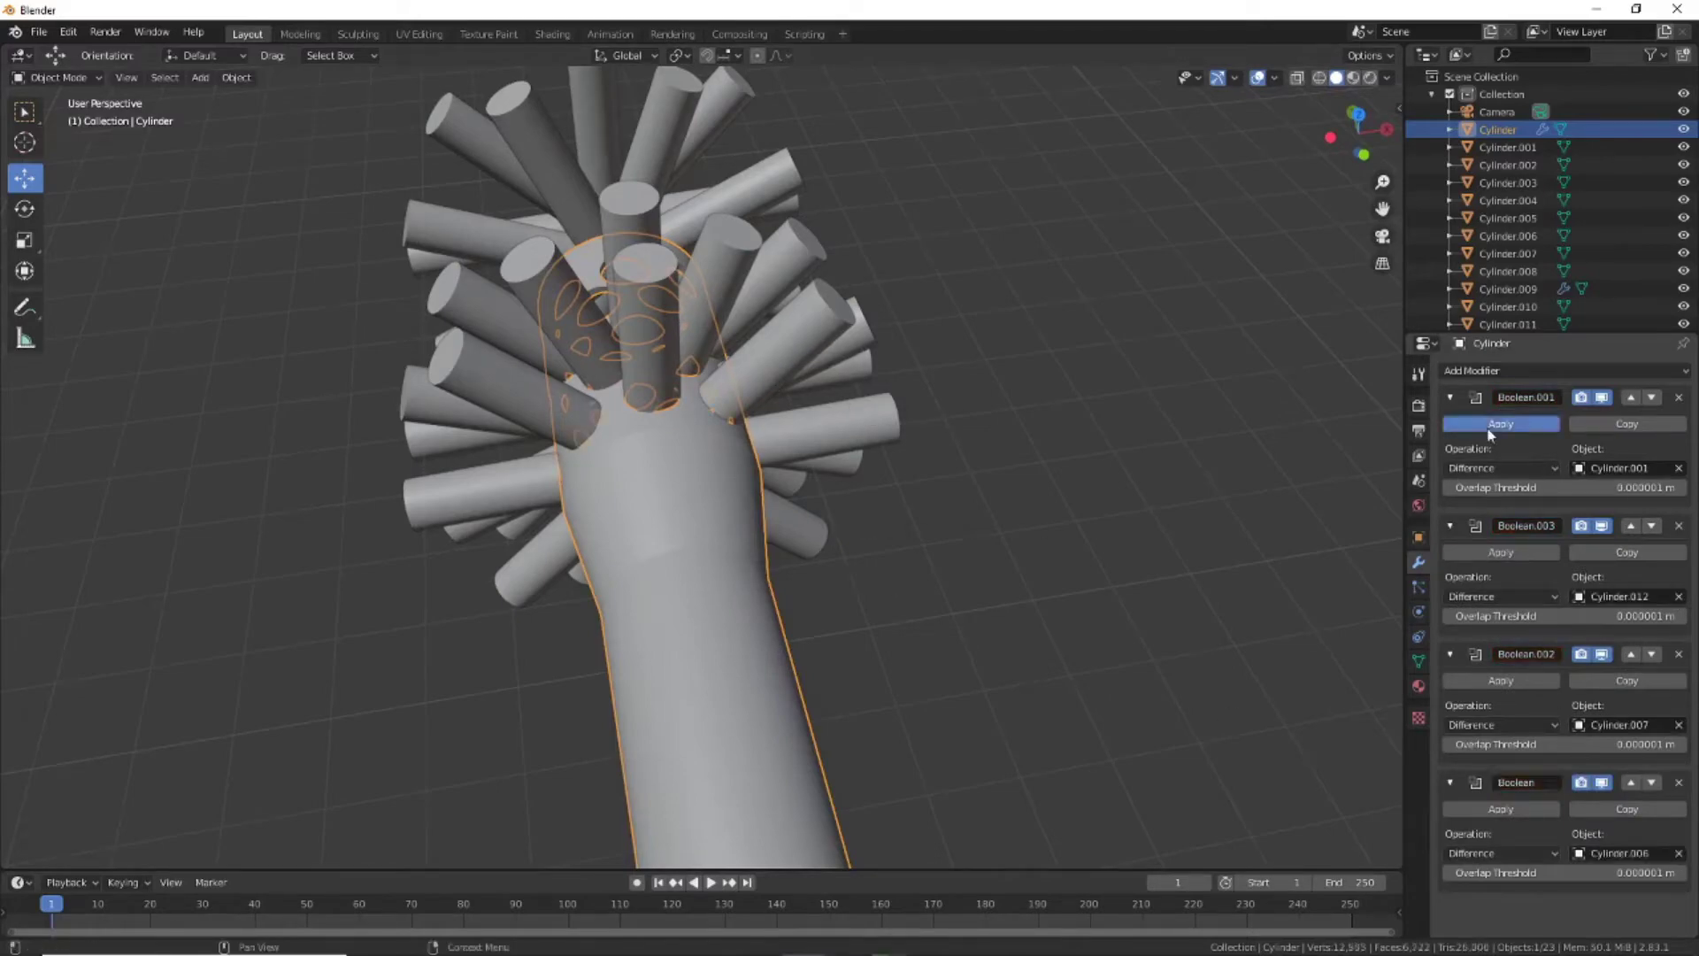
left_click(1492, 425)
left_click(1501, 424)
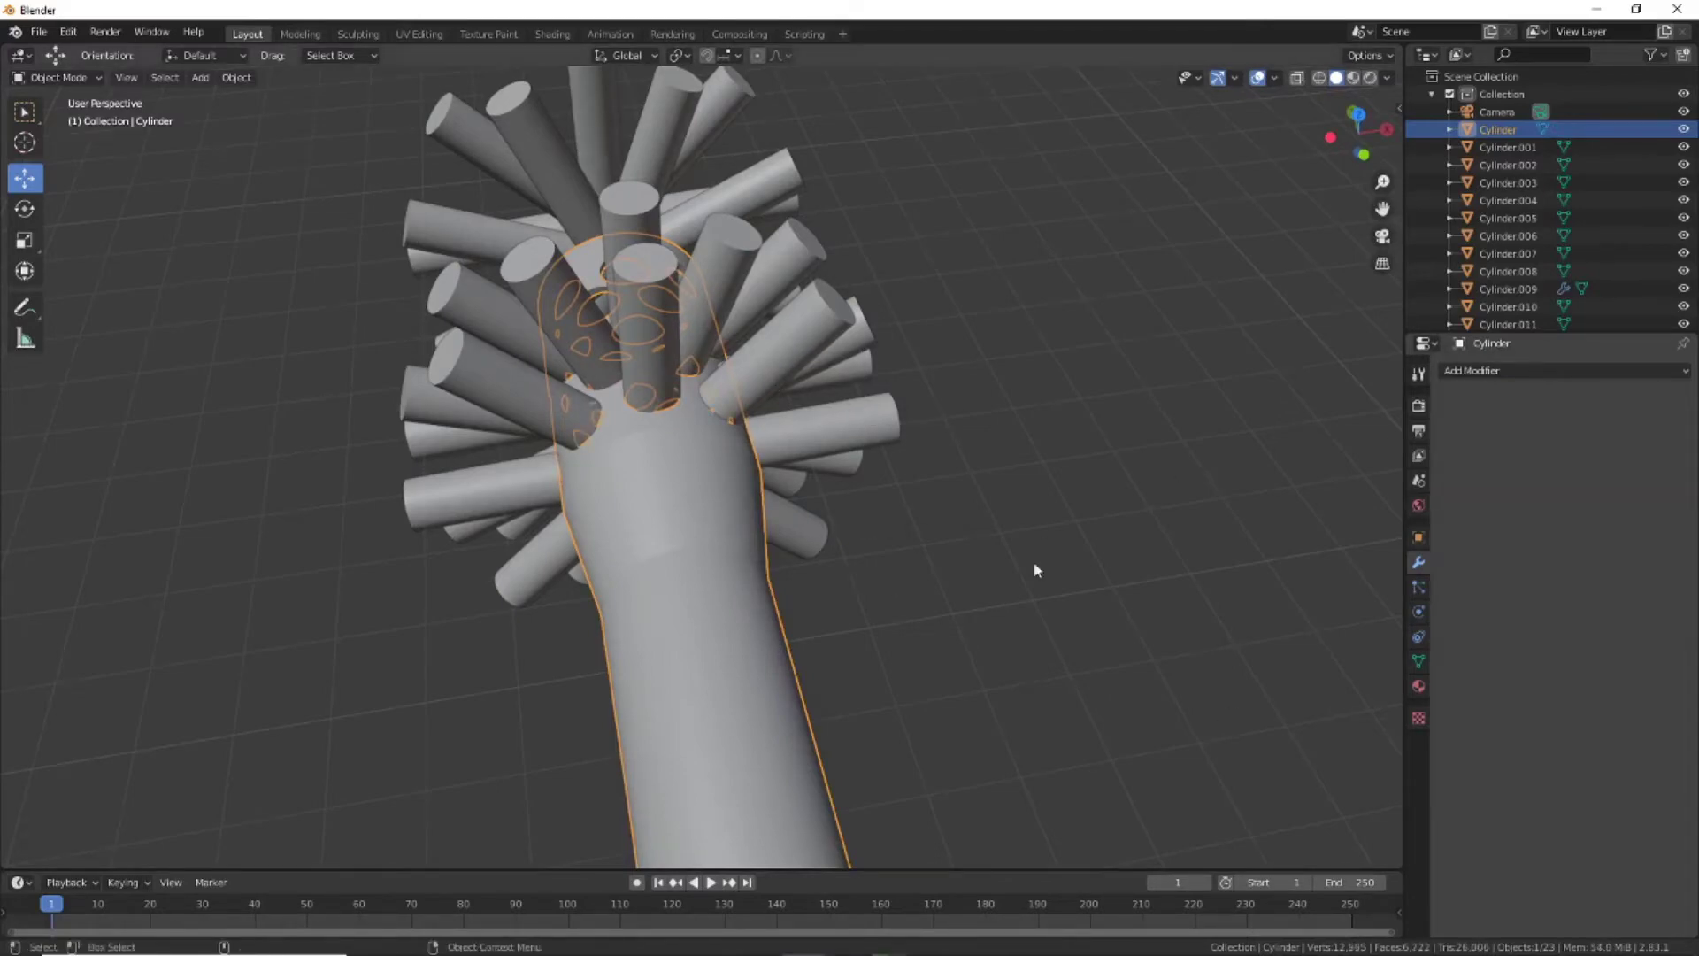
Box-select the cutter cylinders around the sleeve and move them away along the tube
middle_click_drag(1033, 560, 1107, 575)
left_click_drag(619, 177, 958, 712)
mouse_move(959, 704)
middle_mouse_down()
mouse_move(885, 619)
mouse_move(797, 770)
middle_mouse_up()
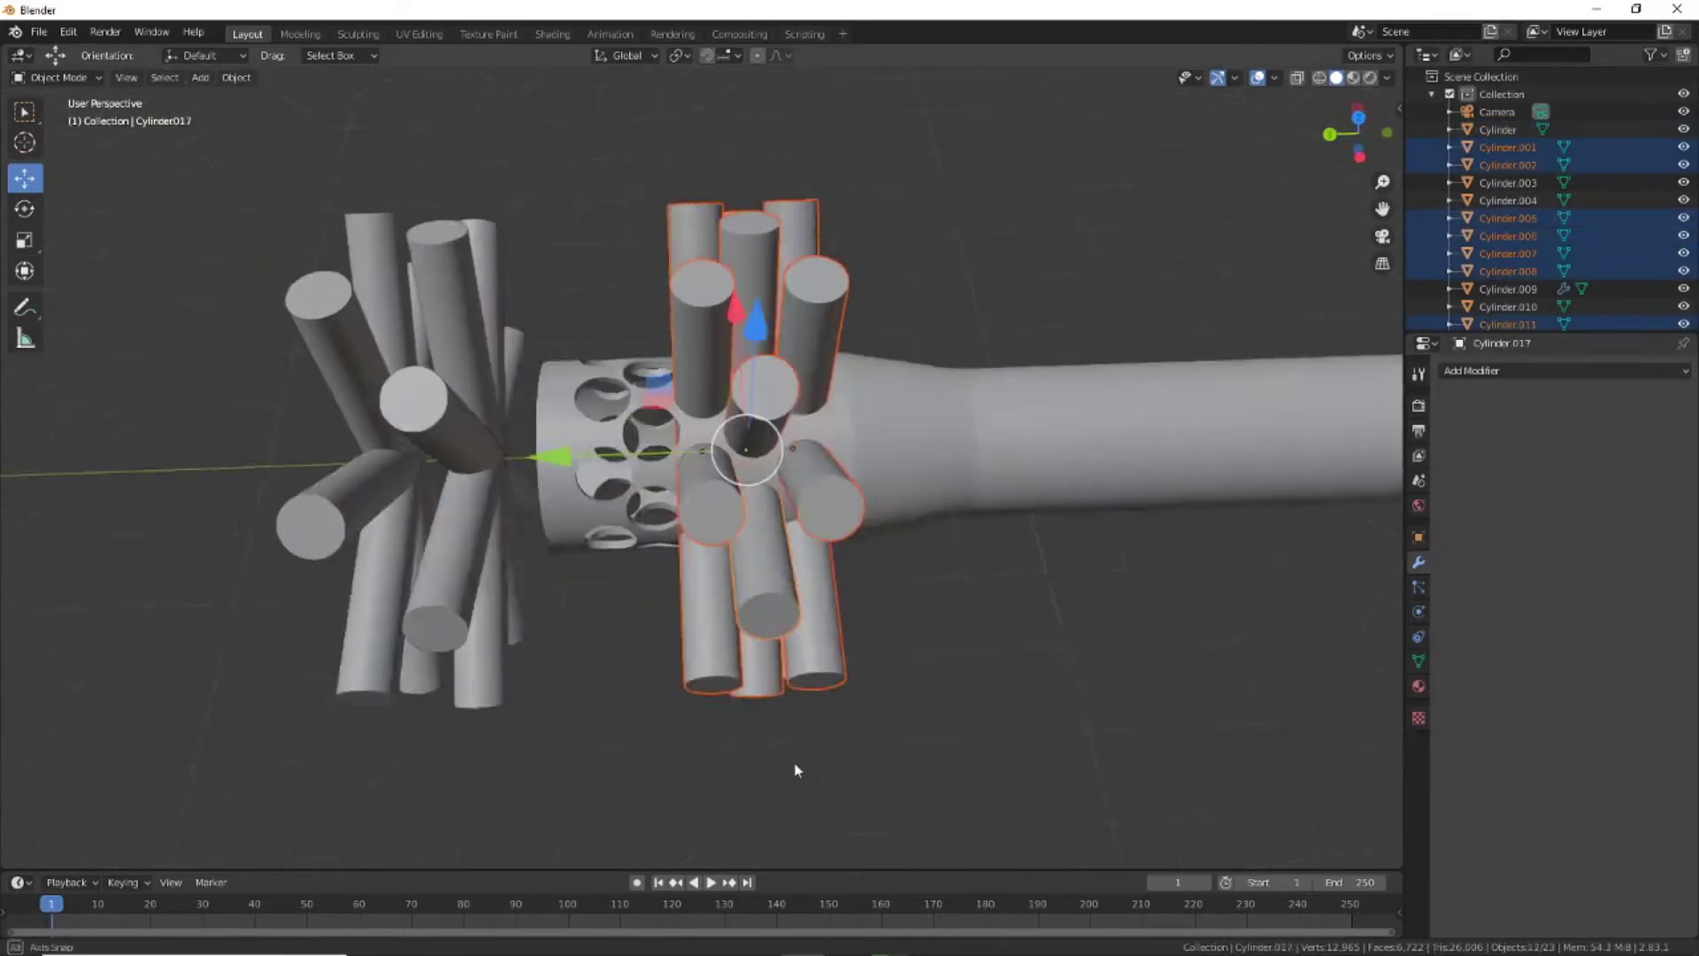
left_click_drag(542, 460, 265, 496)
Move the remaining cutters far aside, then put the main tube into Edit Mode
middle_click_drag(266, 496, 818, 611)
scroll(816, 608, "down", 5)
left_click_drag(367, 272, 673, 496)
middle_click_drag(672, 496, 519, 655)
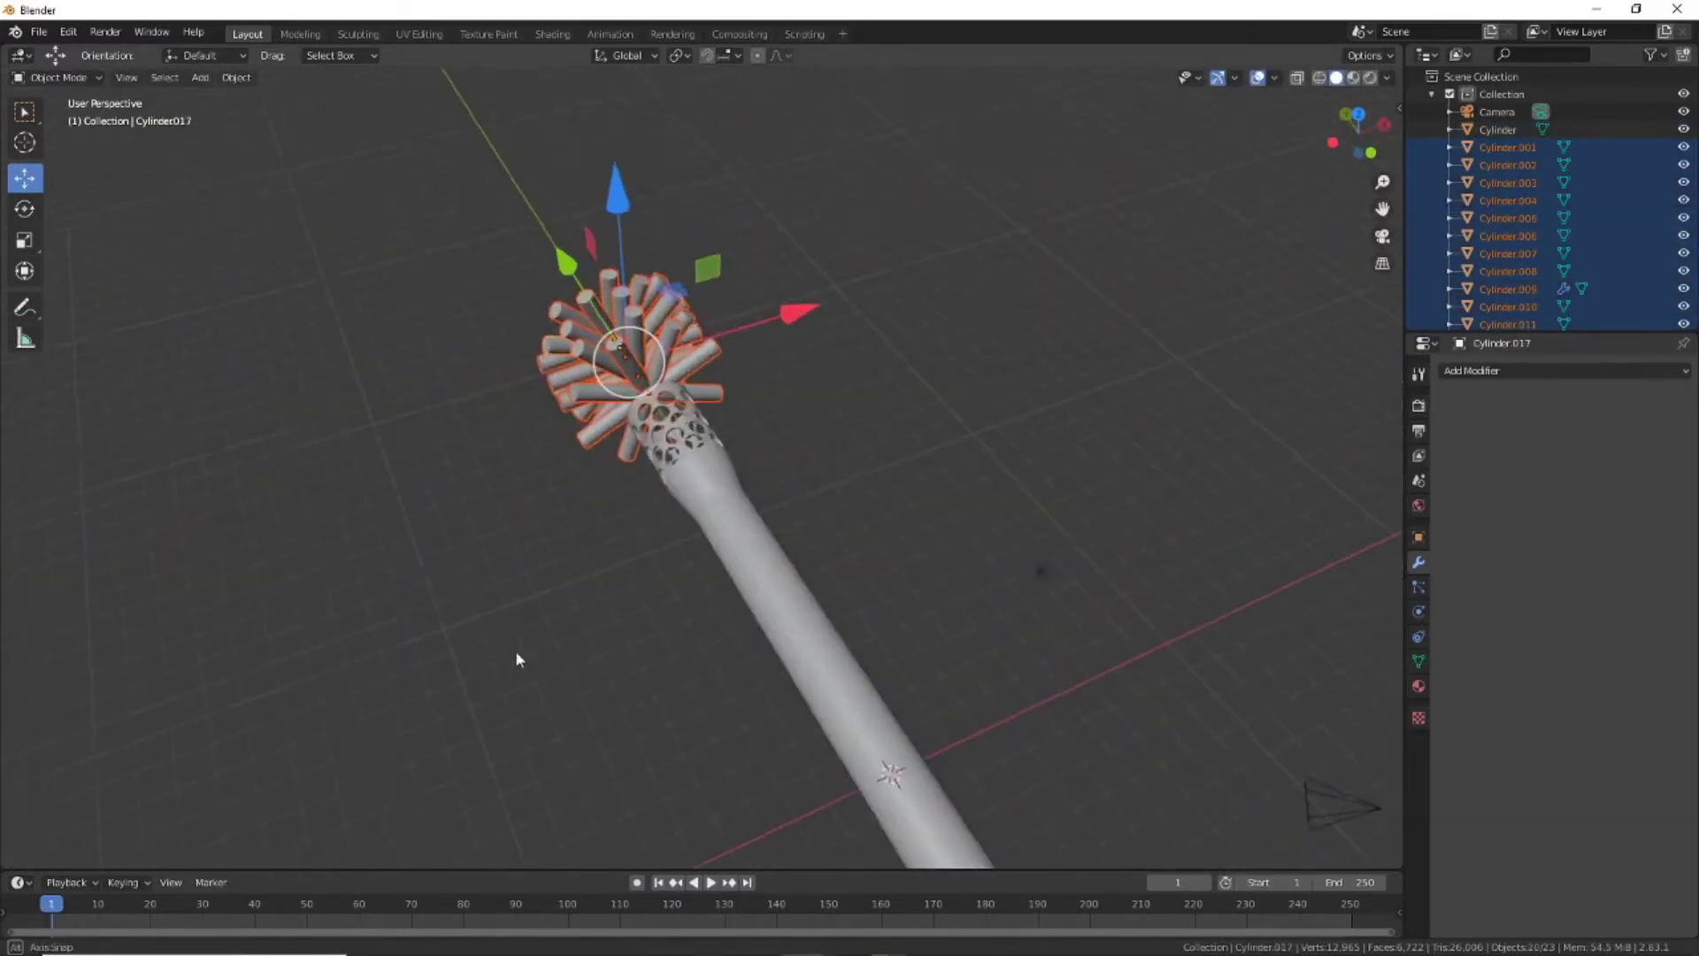
left_click_drag(797, 312, 1107, 230)
mouse_move(1107, 230)
middle_mouse_down()
mouse_move(775, 550)
mouse_move(656, 400)
middle_mouse_up()
left_click(656, 400)
left_click(55, 77)
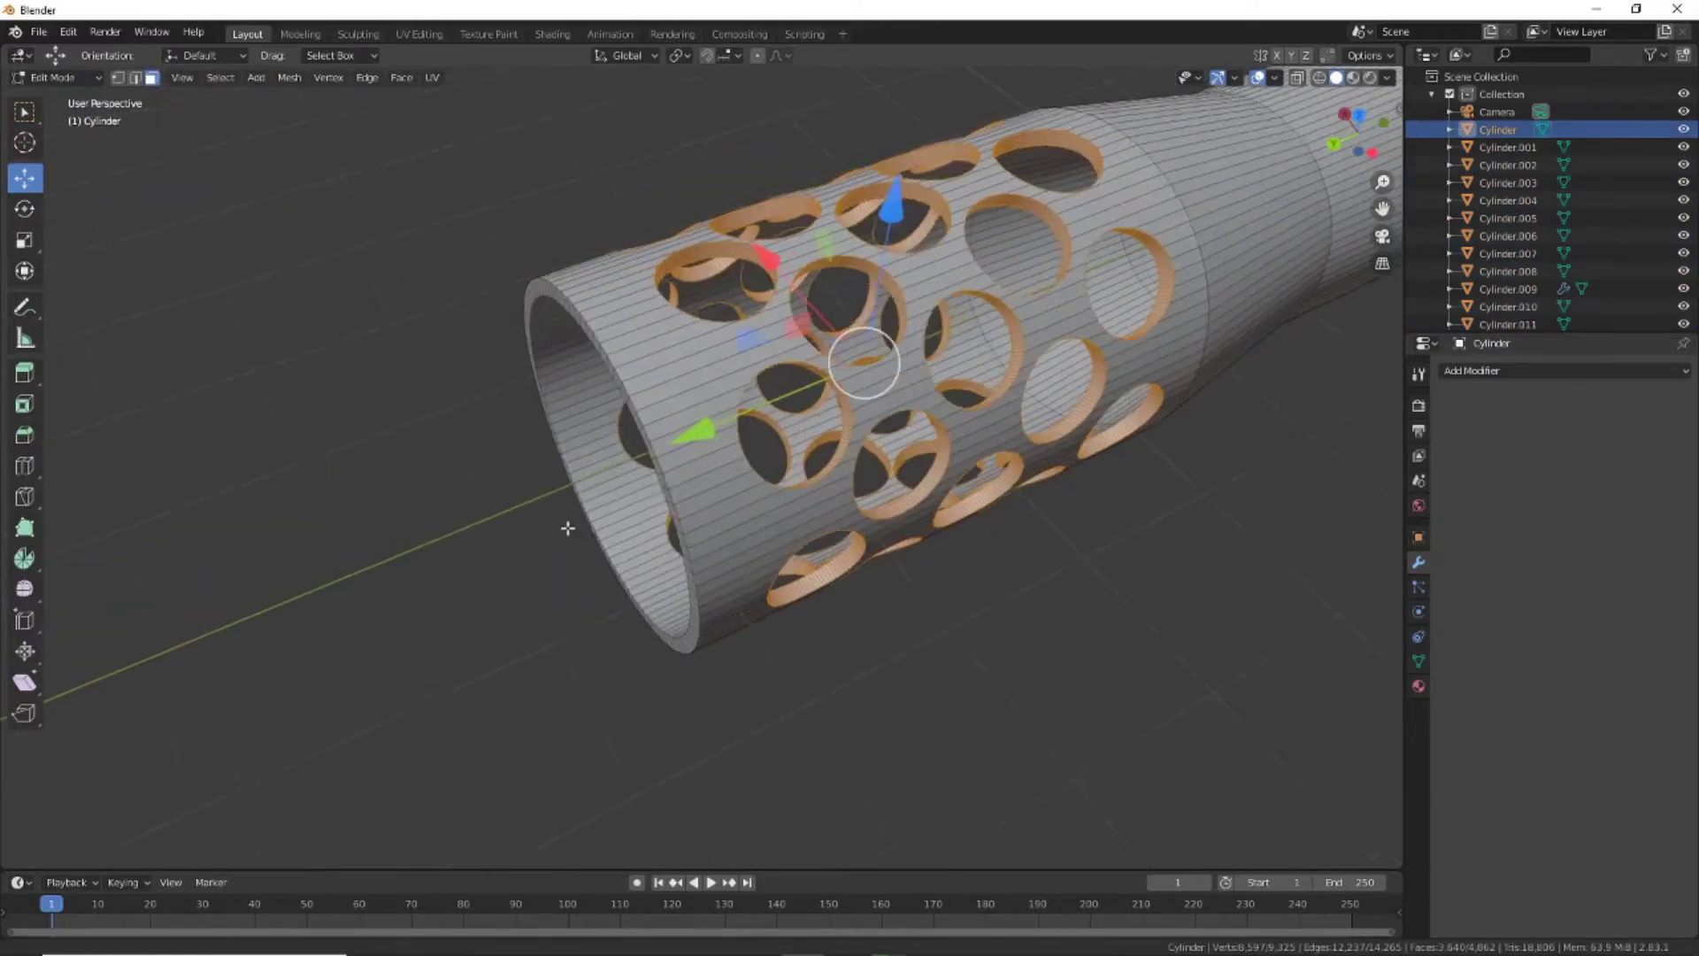
Enable vertex select and proportional editing, trying and undoing a single rim-point pull
mouse_move(1327, 175)
left_mouse_down()
mouse_move(569, 528)
mouse_move(677, 552)
left_mouse_up()
left_click(678, 55)
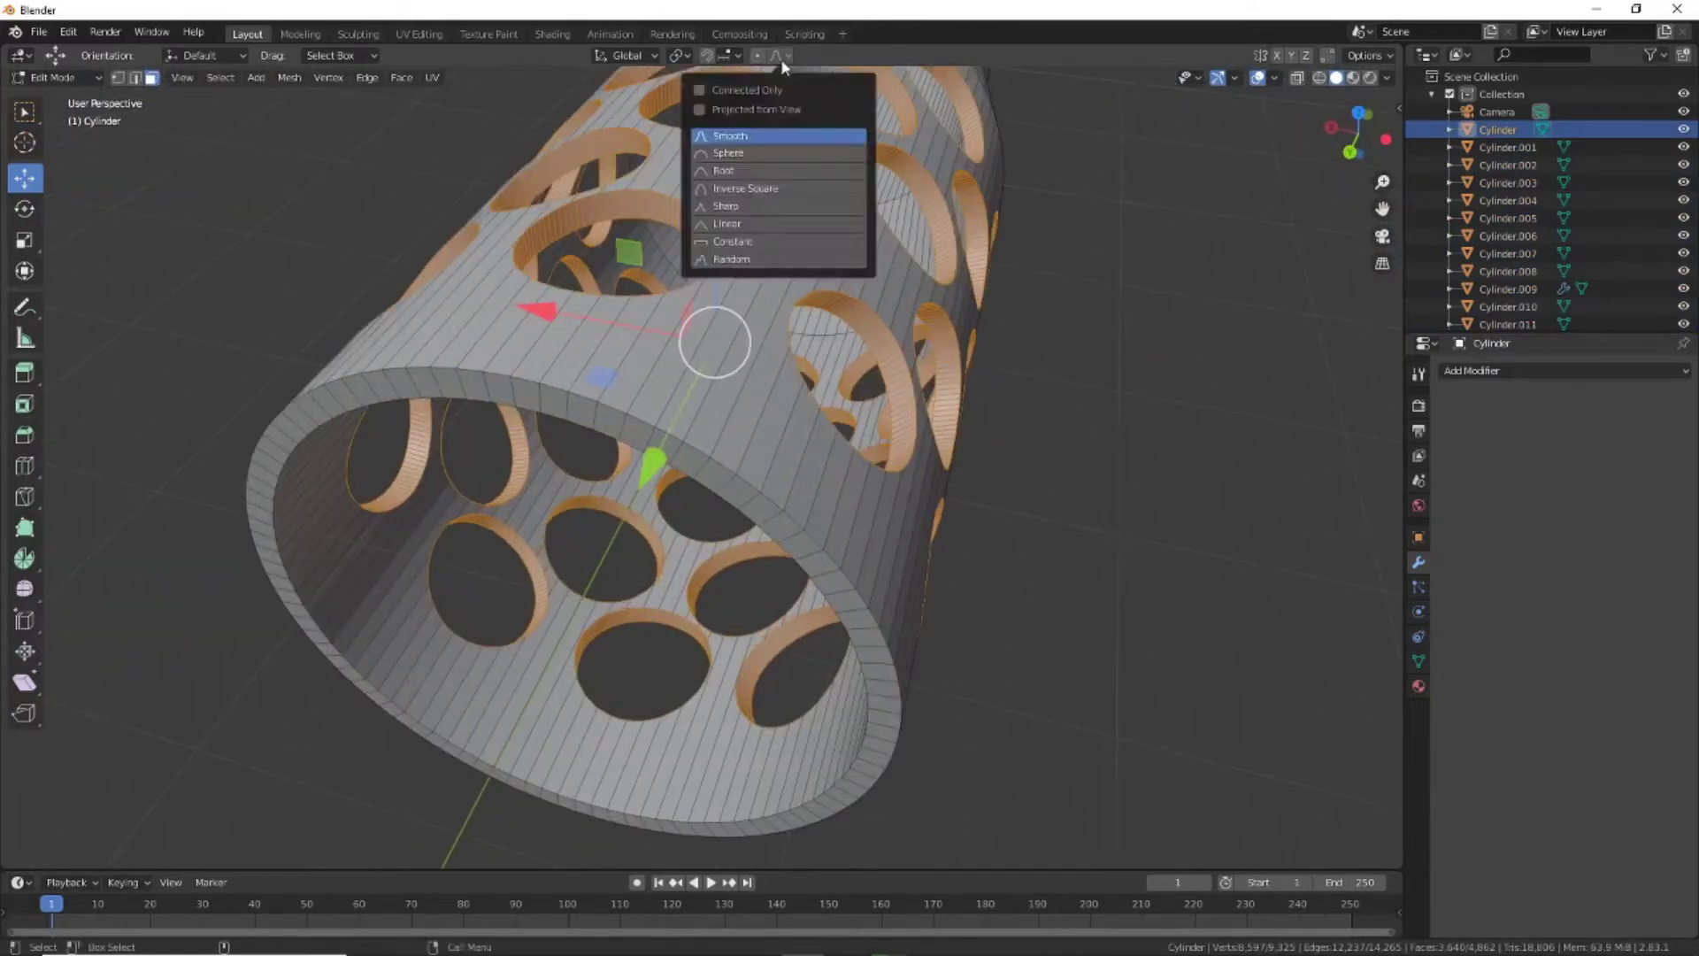
key("1")
left_click(625, 412)
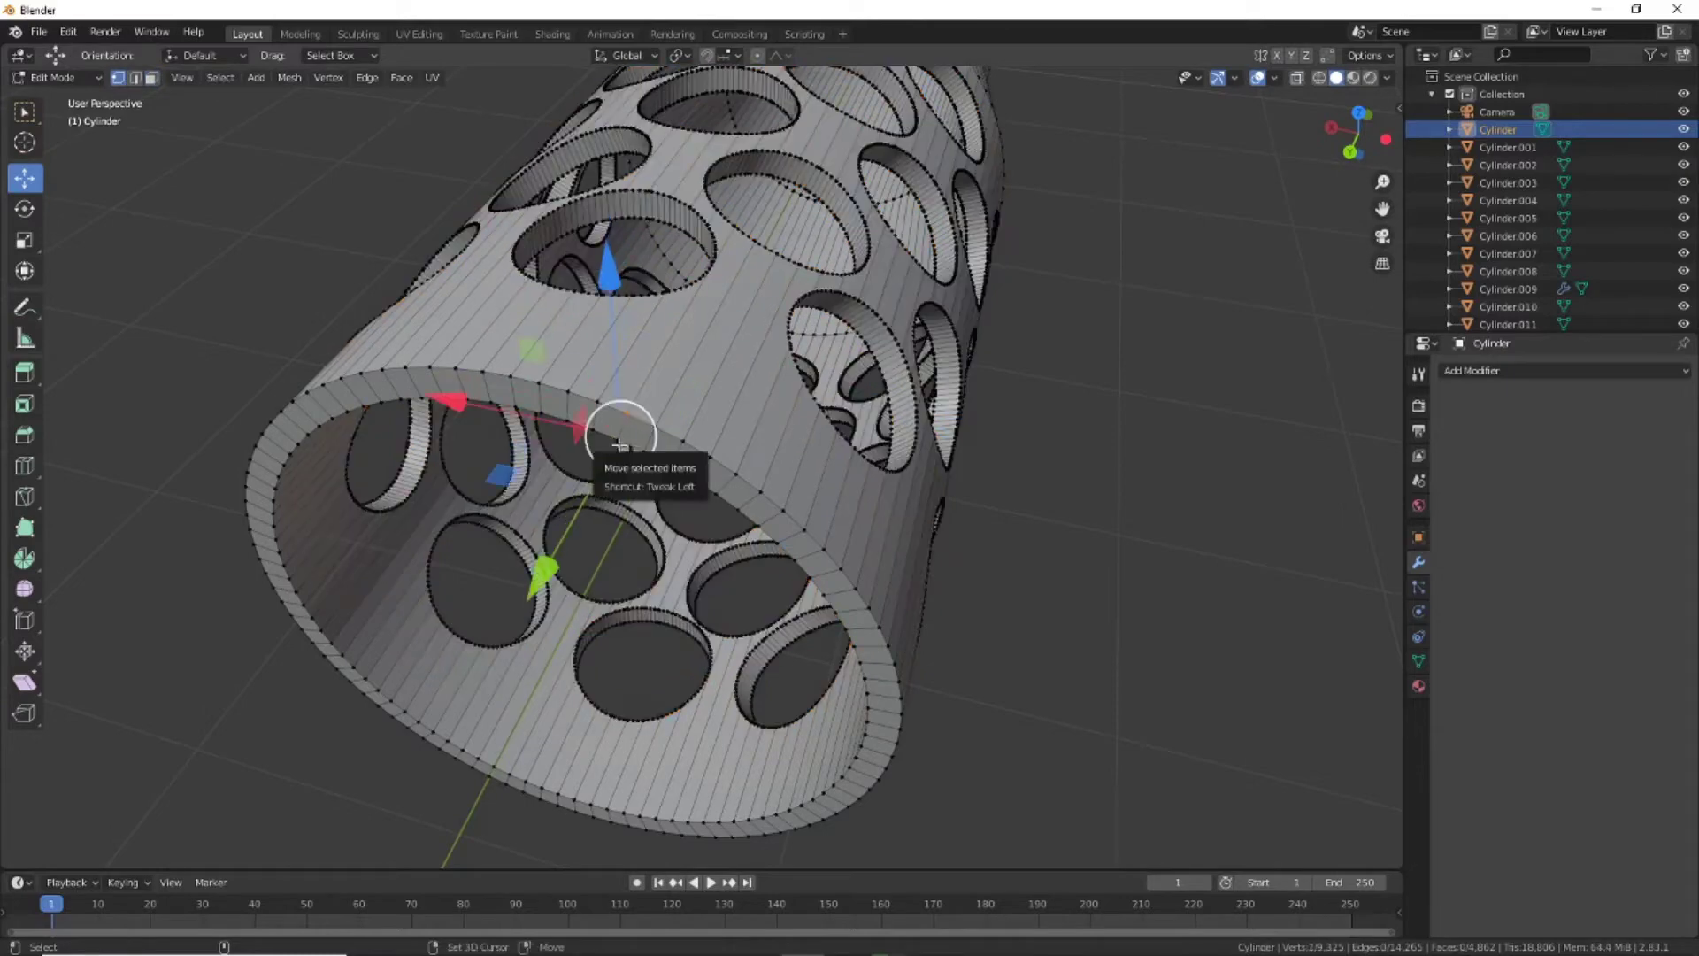
key("o")
left_click_drag(546, 557, 520, 611)
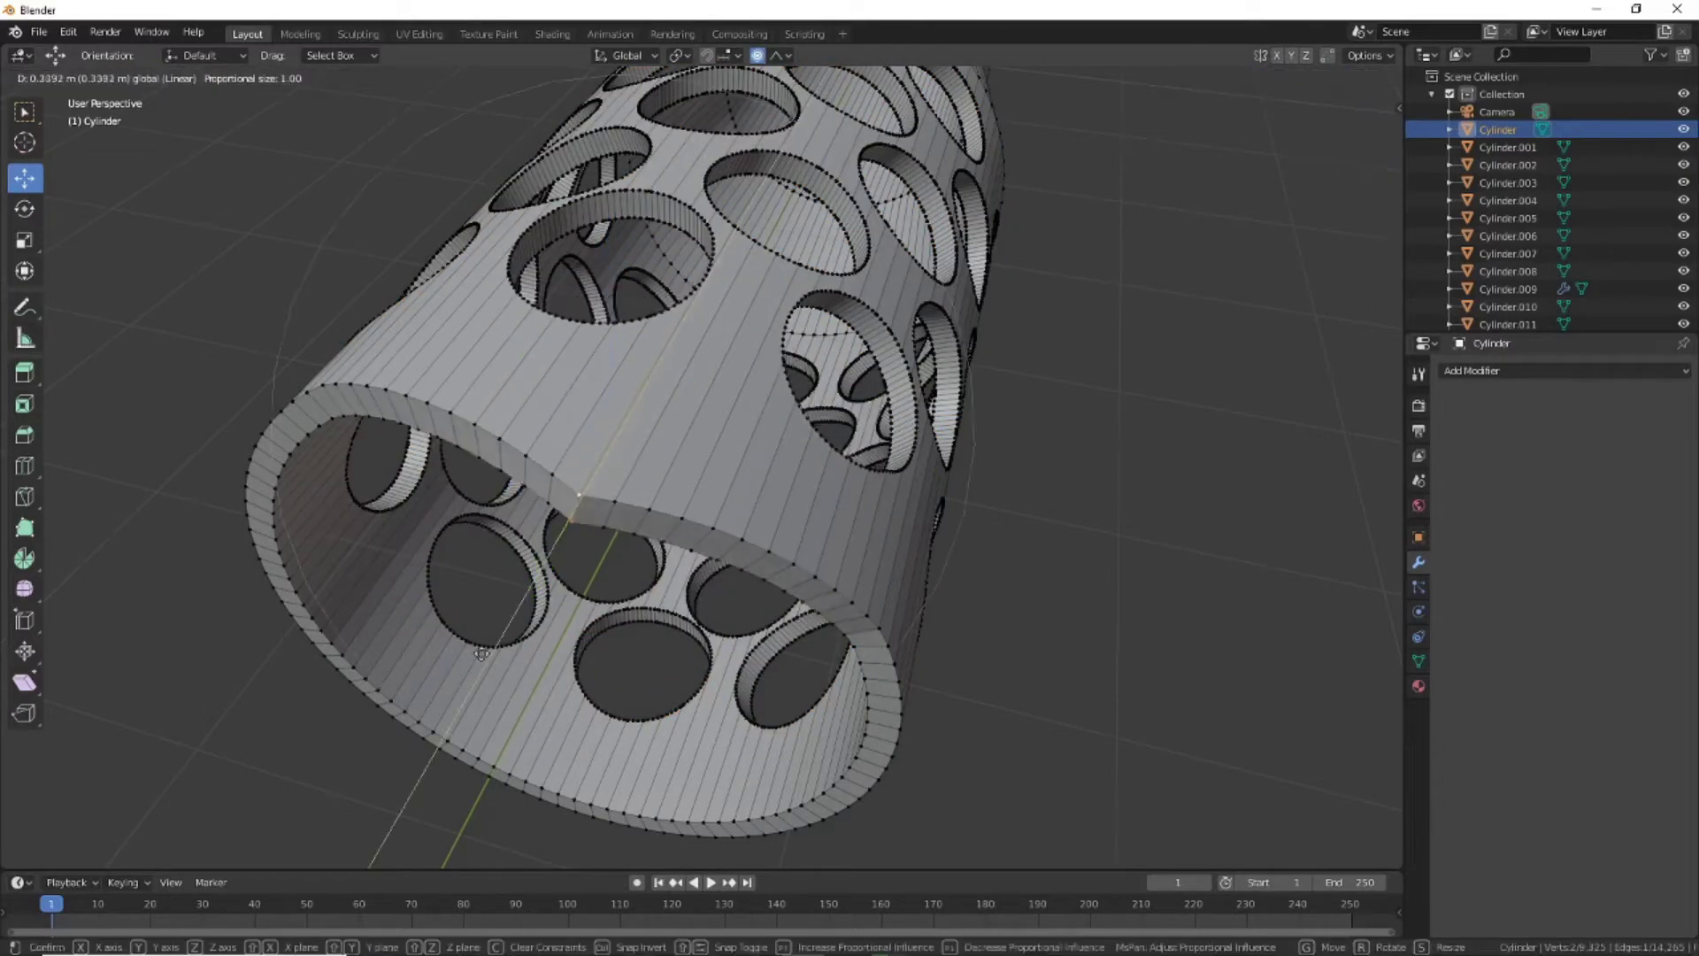
key("g")
scroll(531, 602, "up", 10)
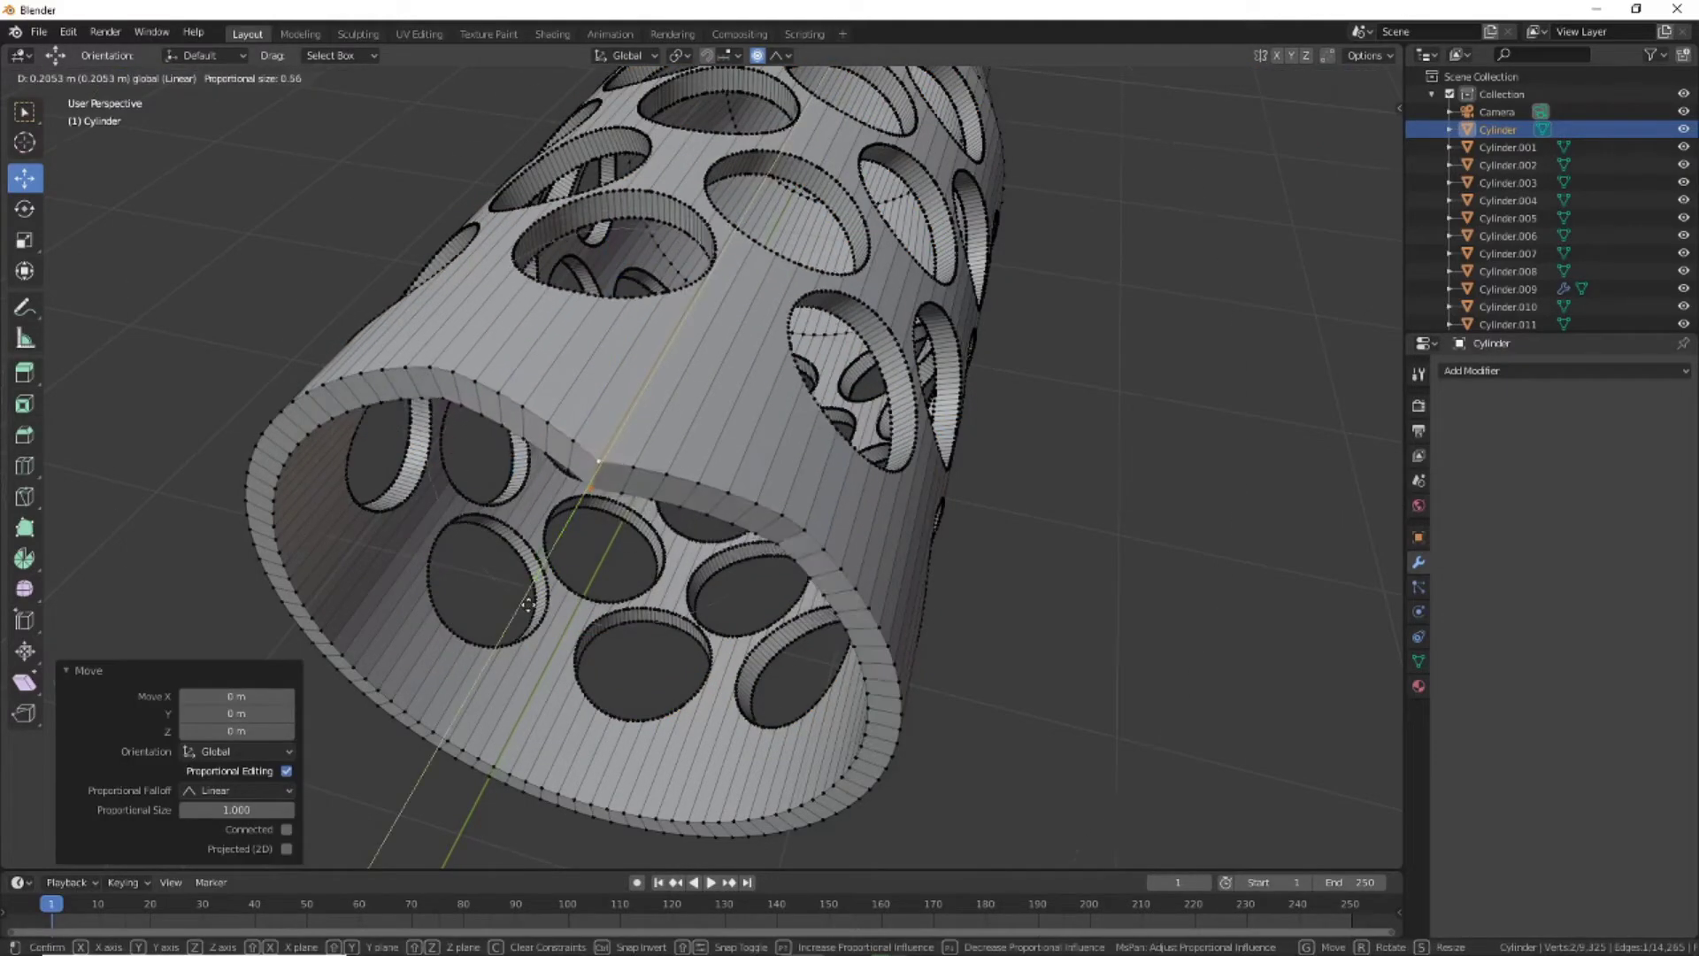
left_click(500, 516)
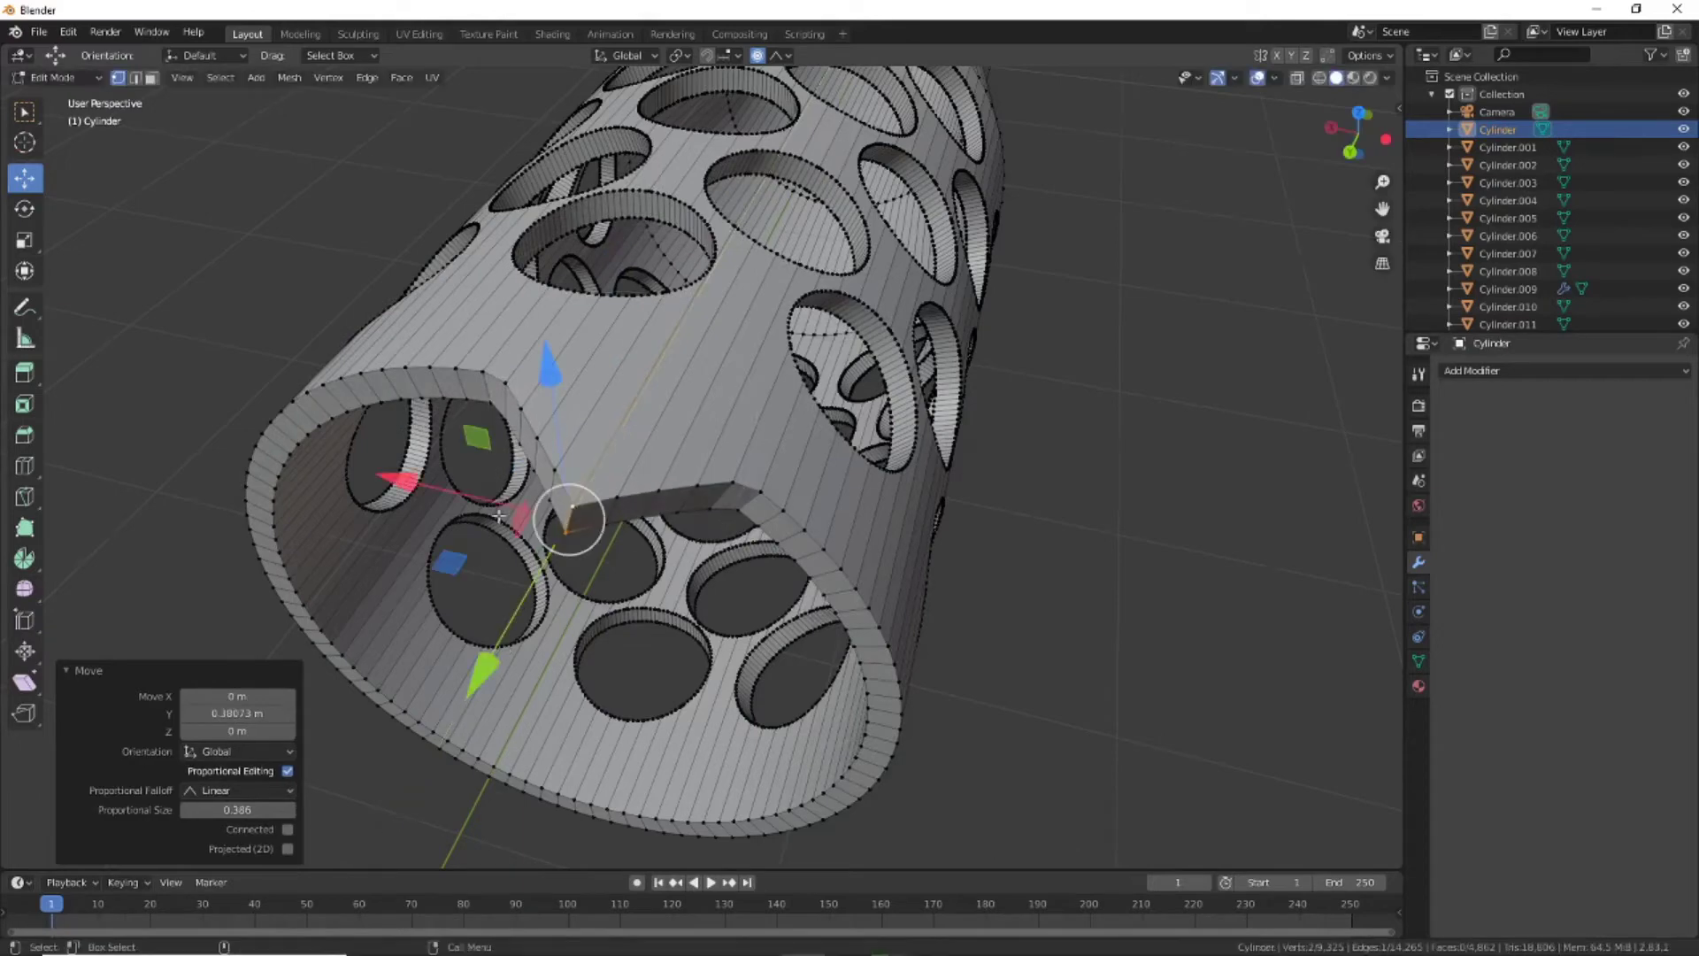
key("ctrl+z")
Select alternating vertices around the sleeve's open rim
middle_click_drag(597, 398, 488, 268, "shift")
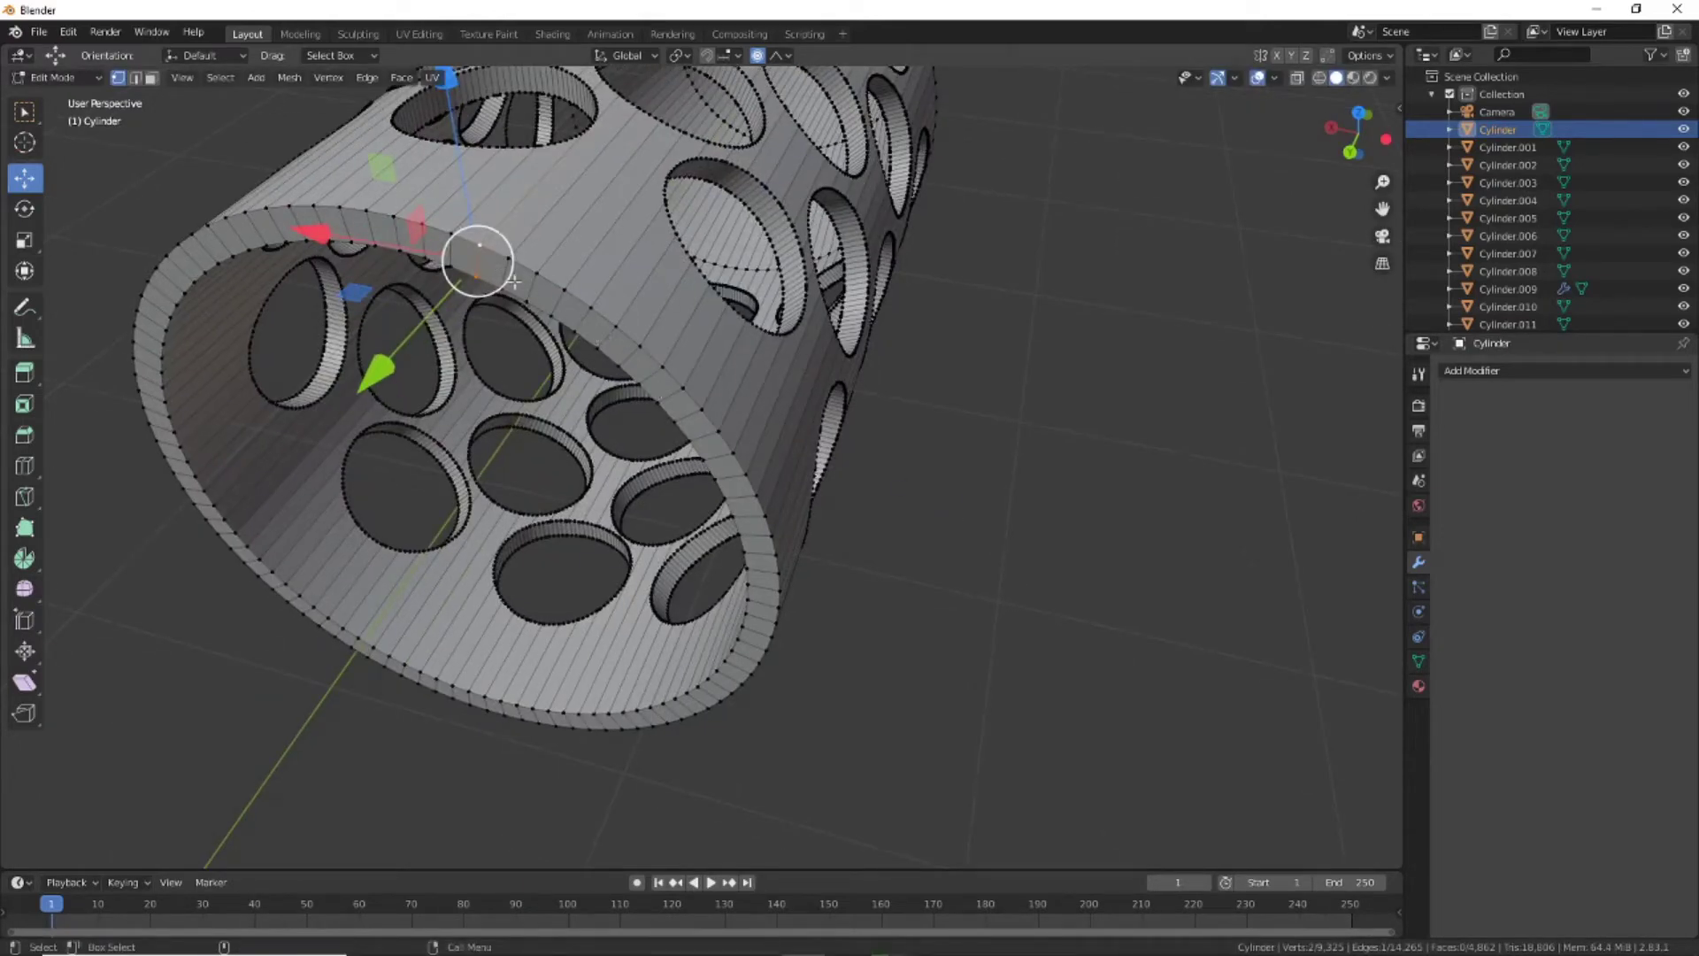
left_click(704, 430, "shift")
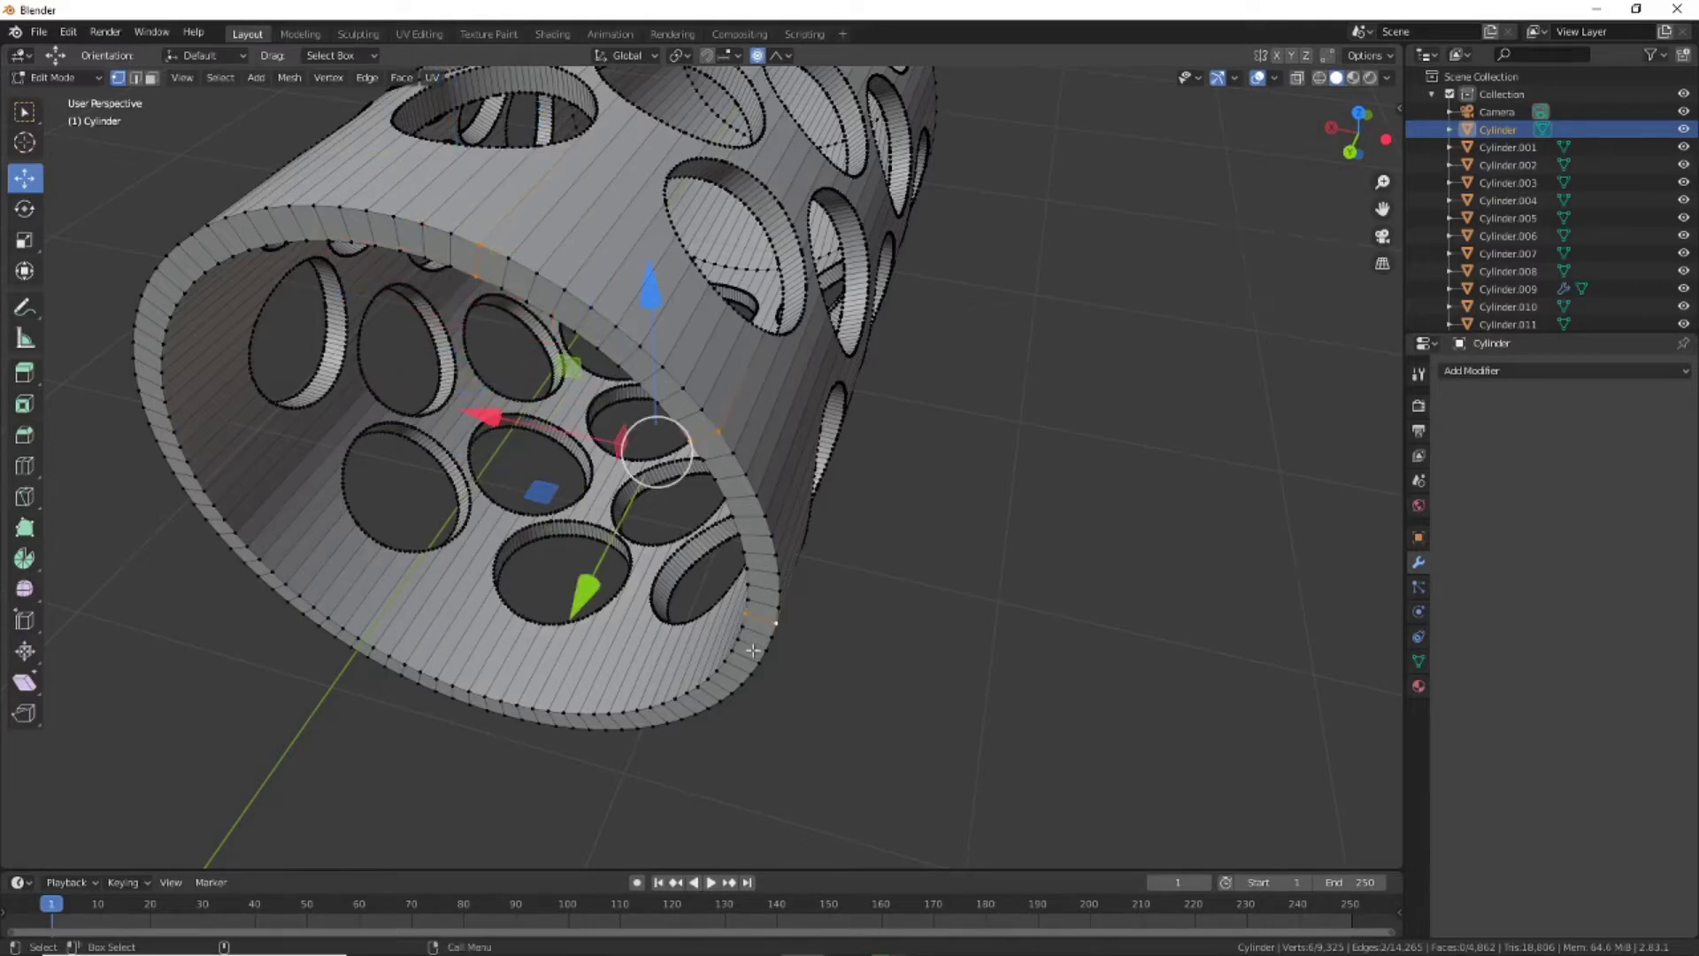
scroll(798, 368, "up", 4)
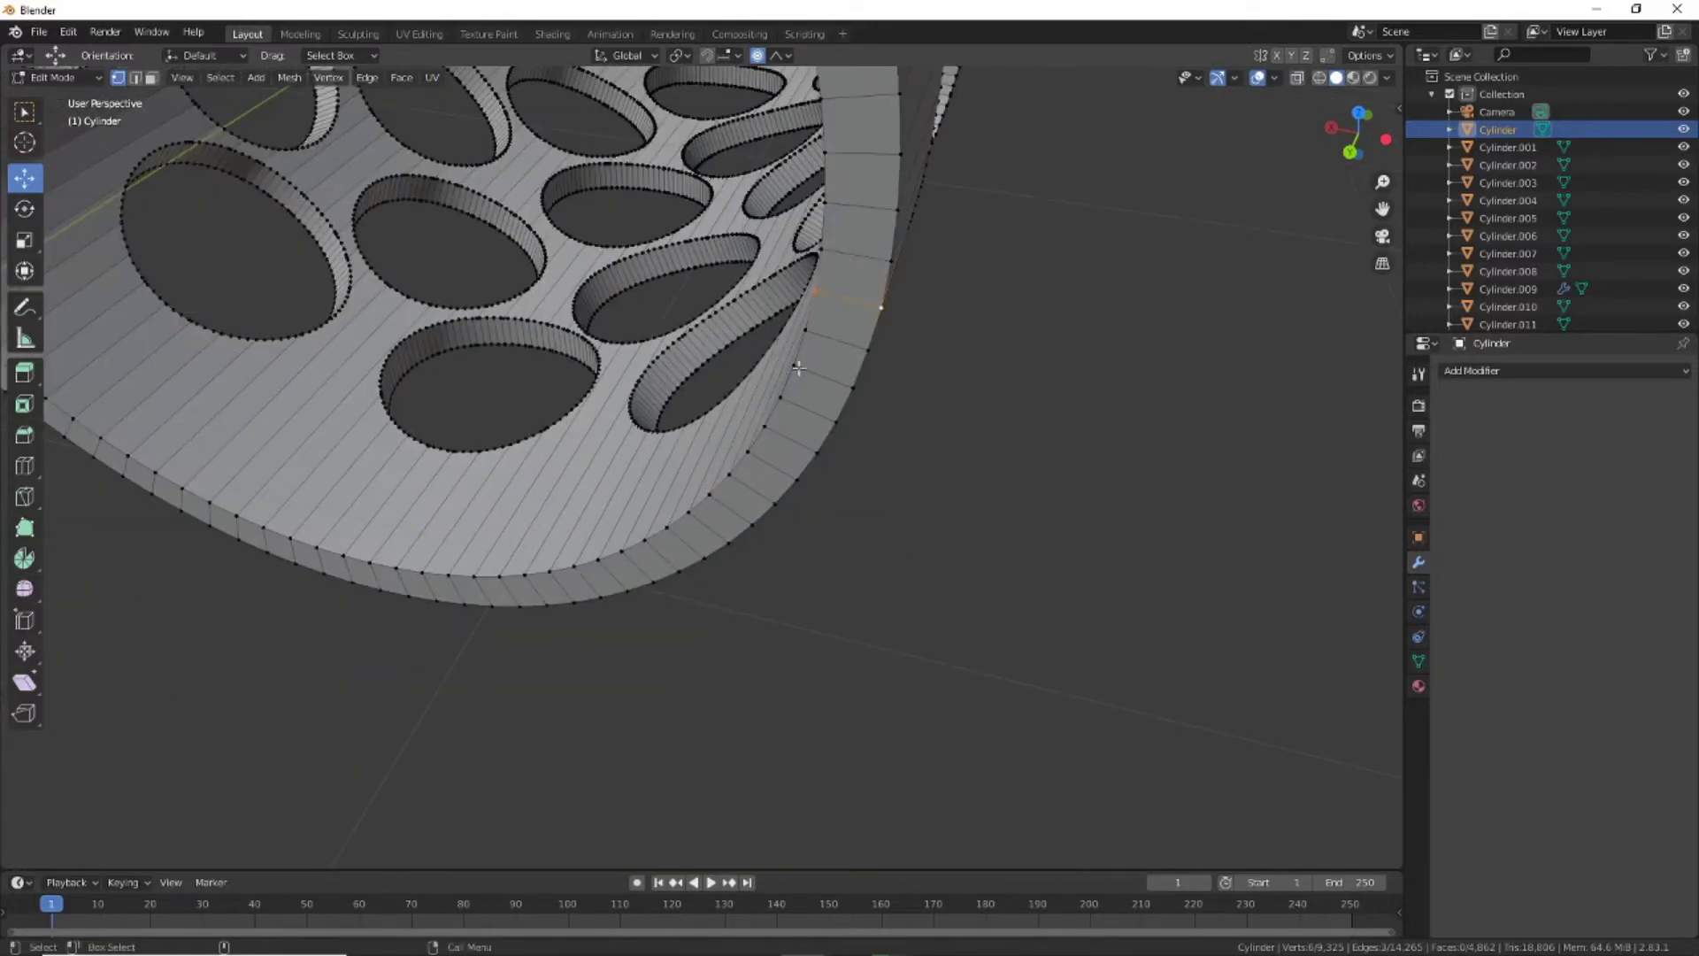
left_click(652, 561, "shift")
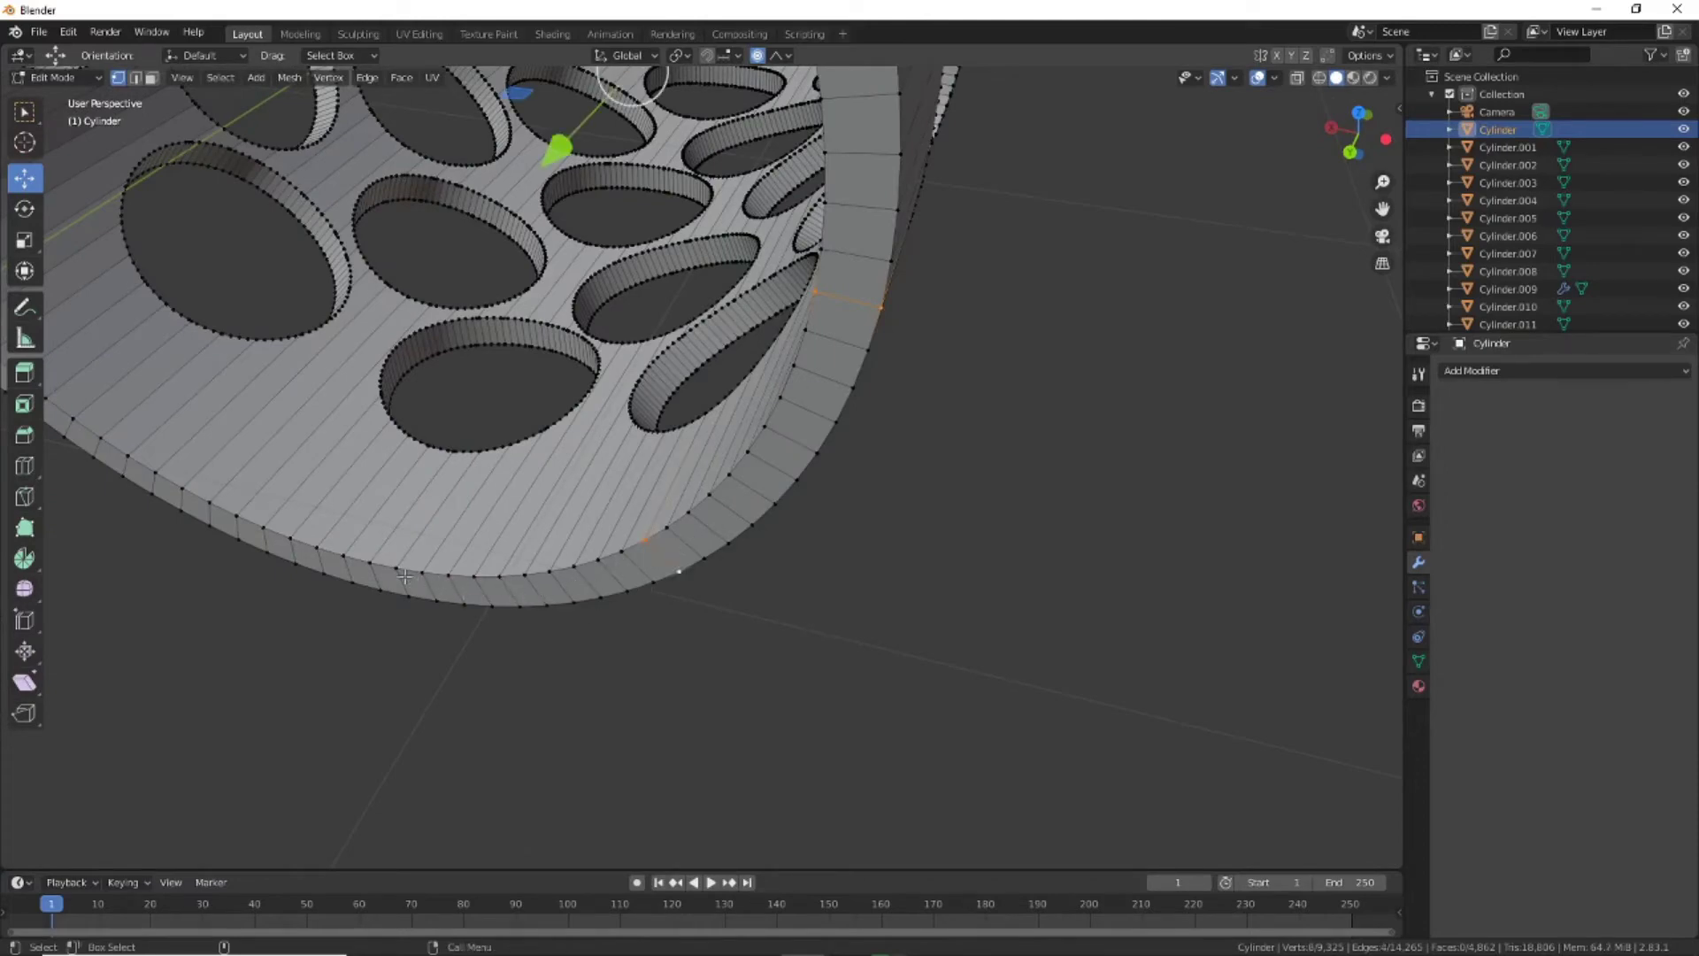
middle_click_drag(405, 576, 633, 608, "shift")
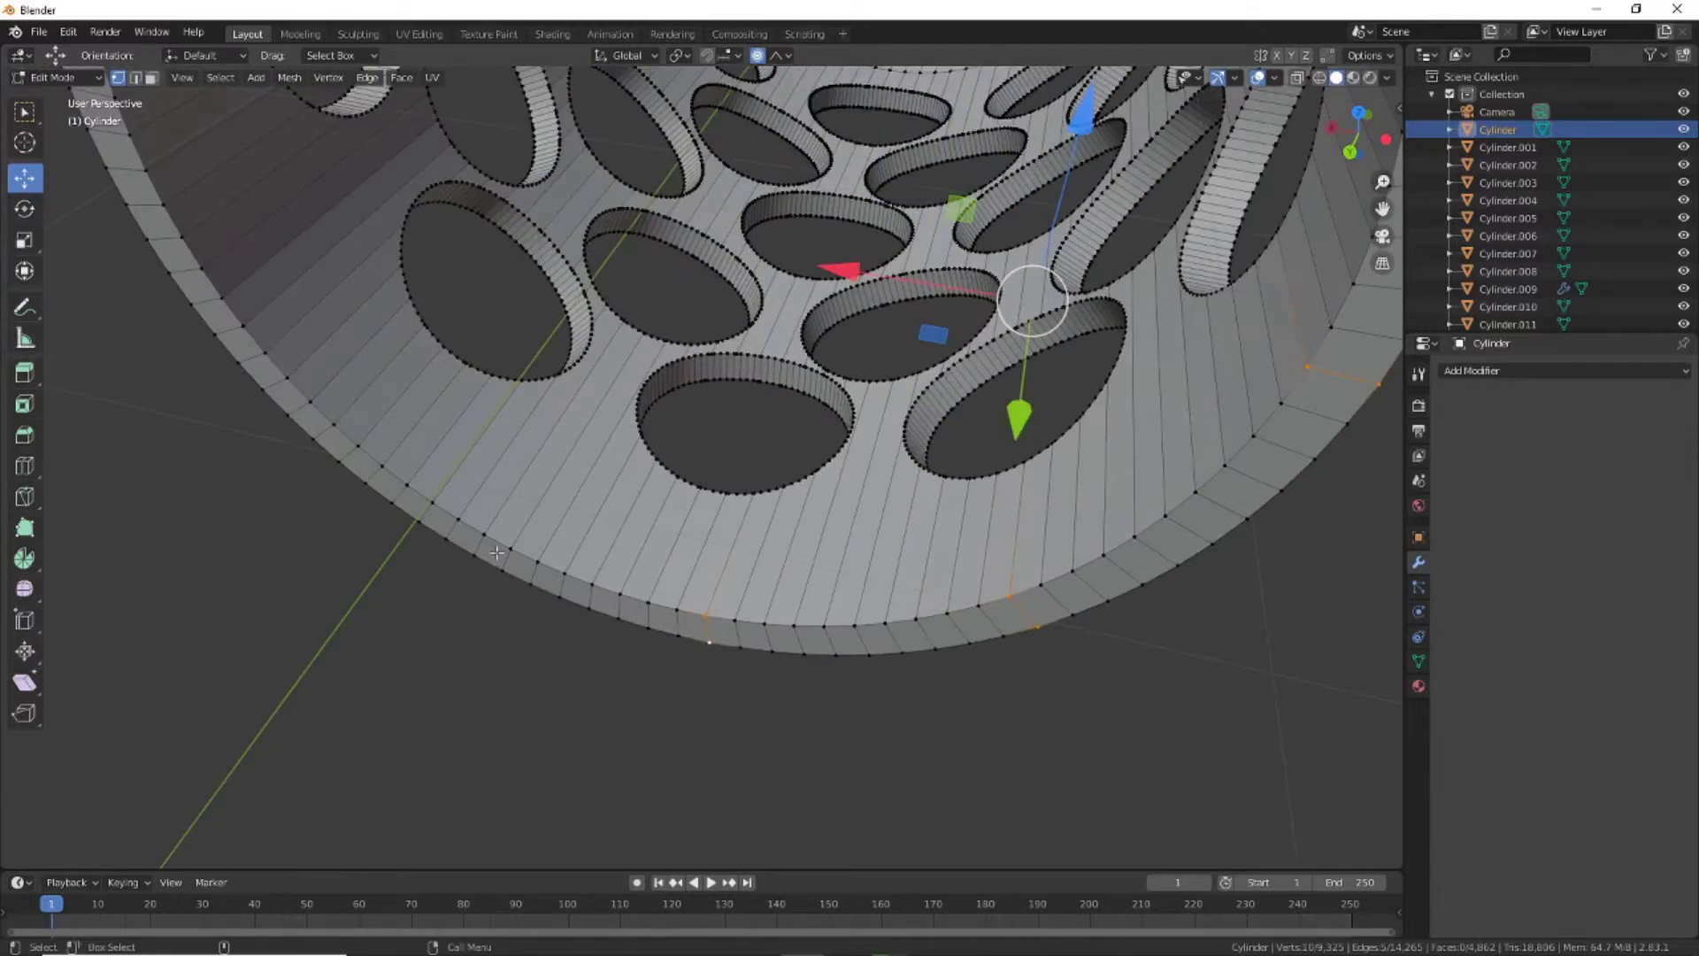
left_click(430, 502, "shift")
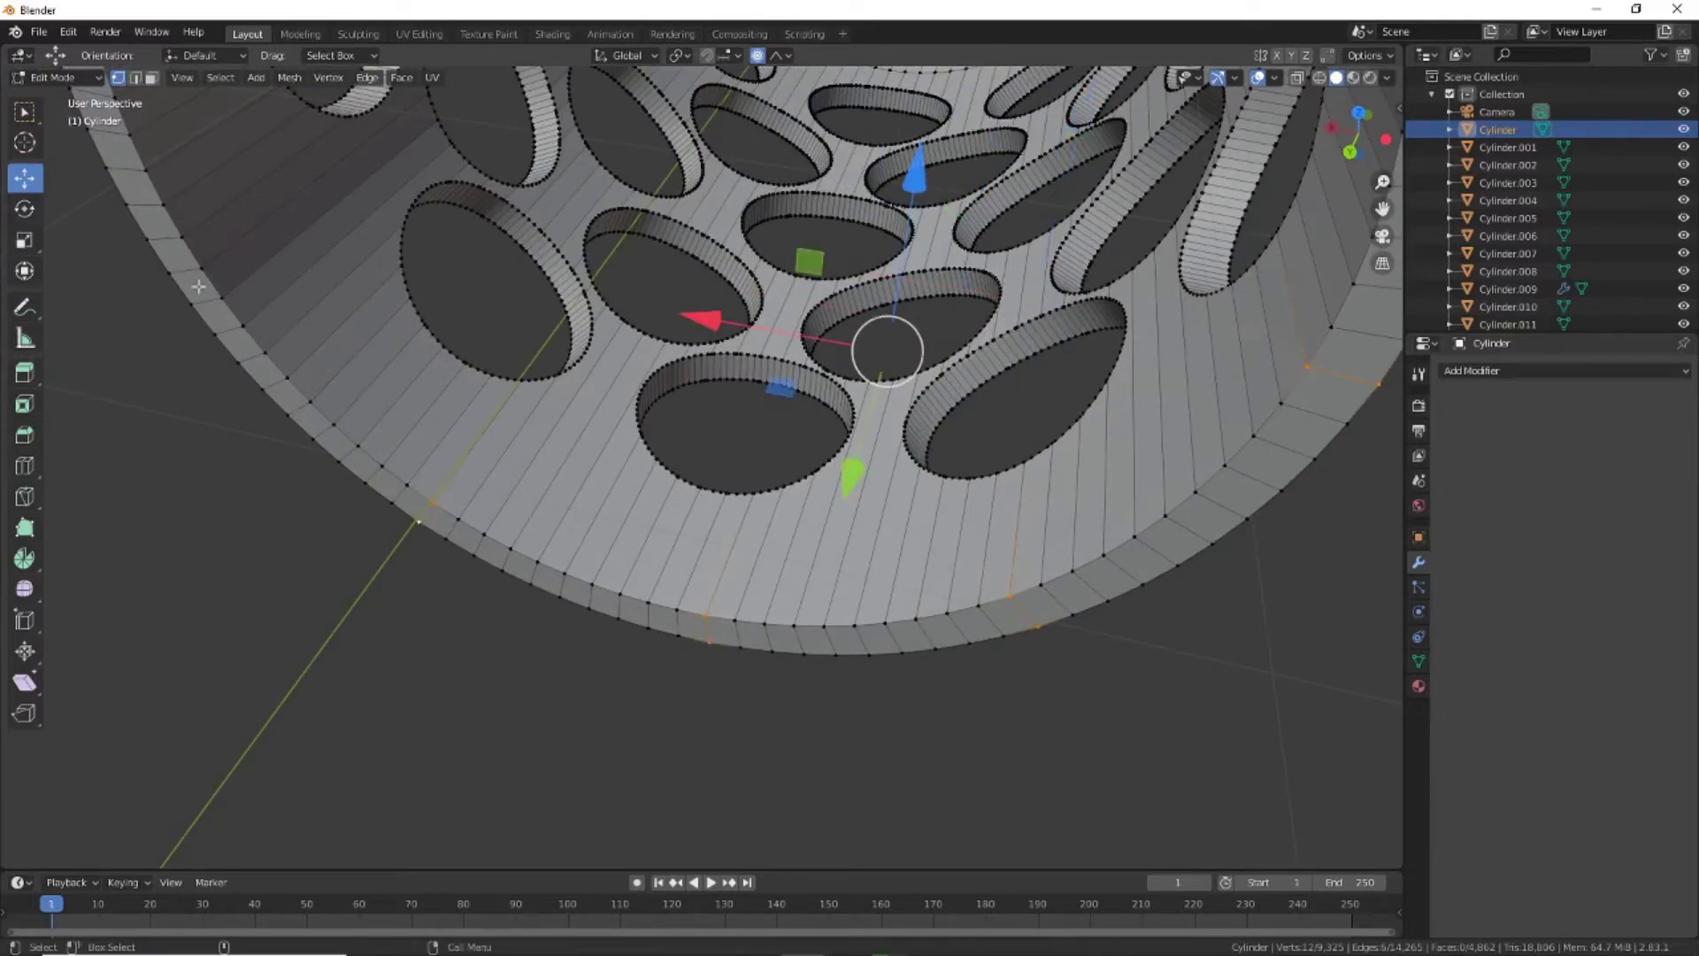
left_click(445, 491, "shift")
scroll(445, 490, "up", 2)
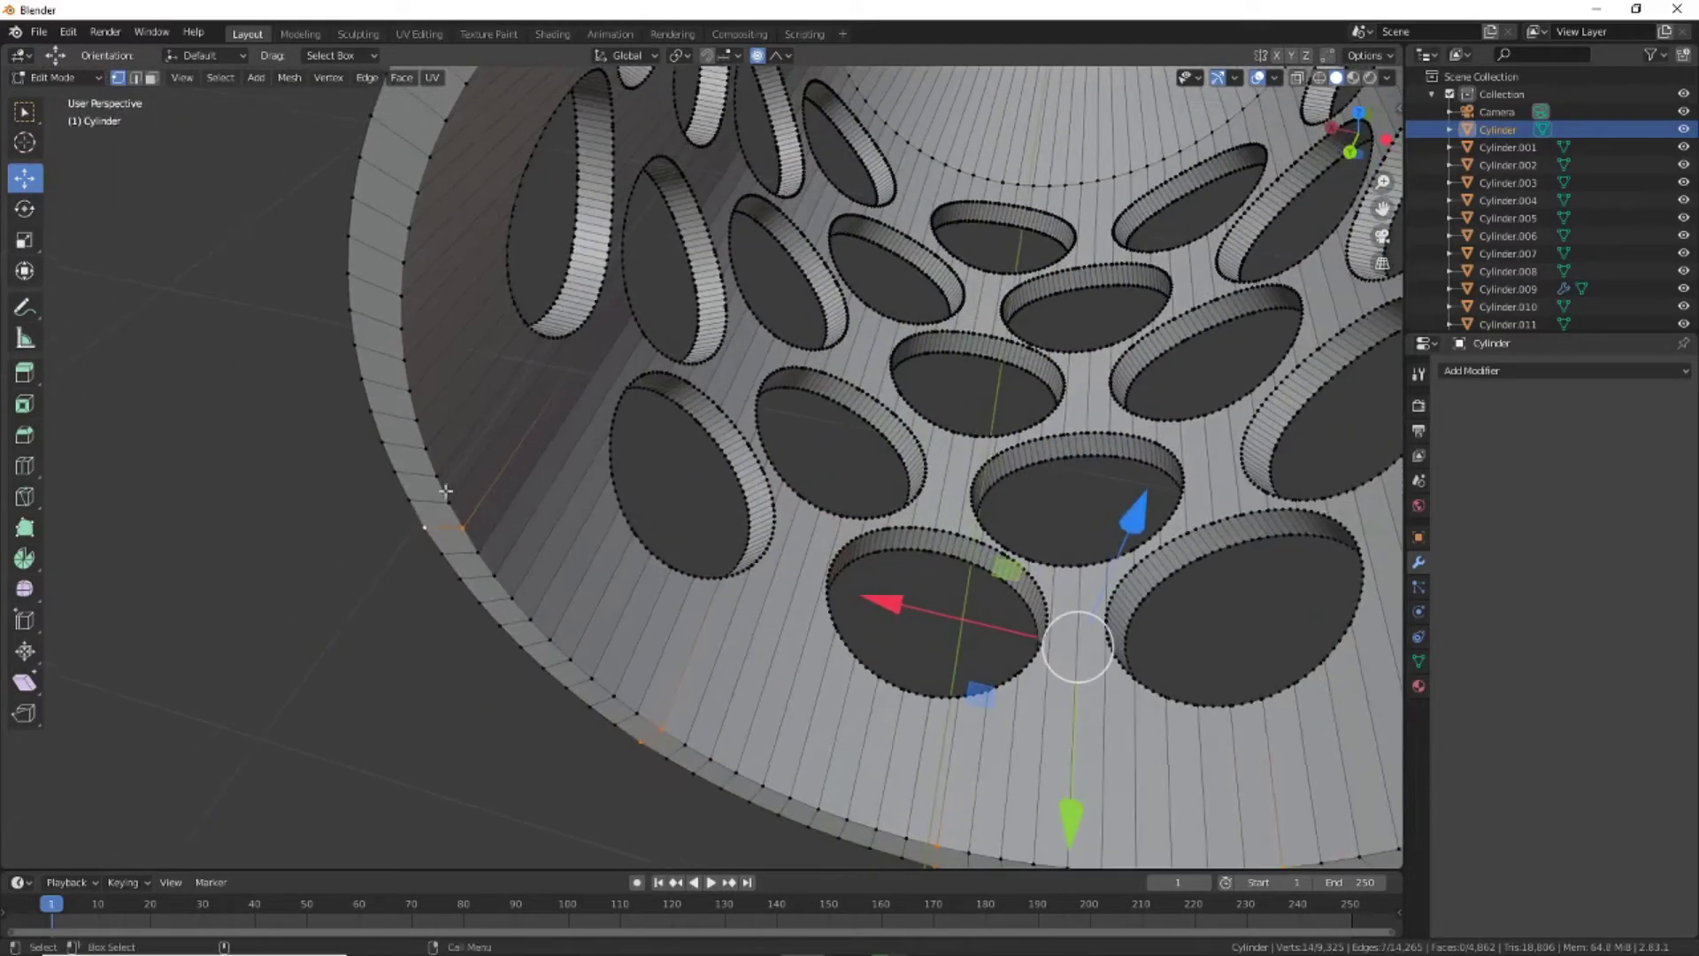
left_click(375, 308, "shift")
scroll(361, 308, "down", 2)
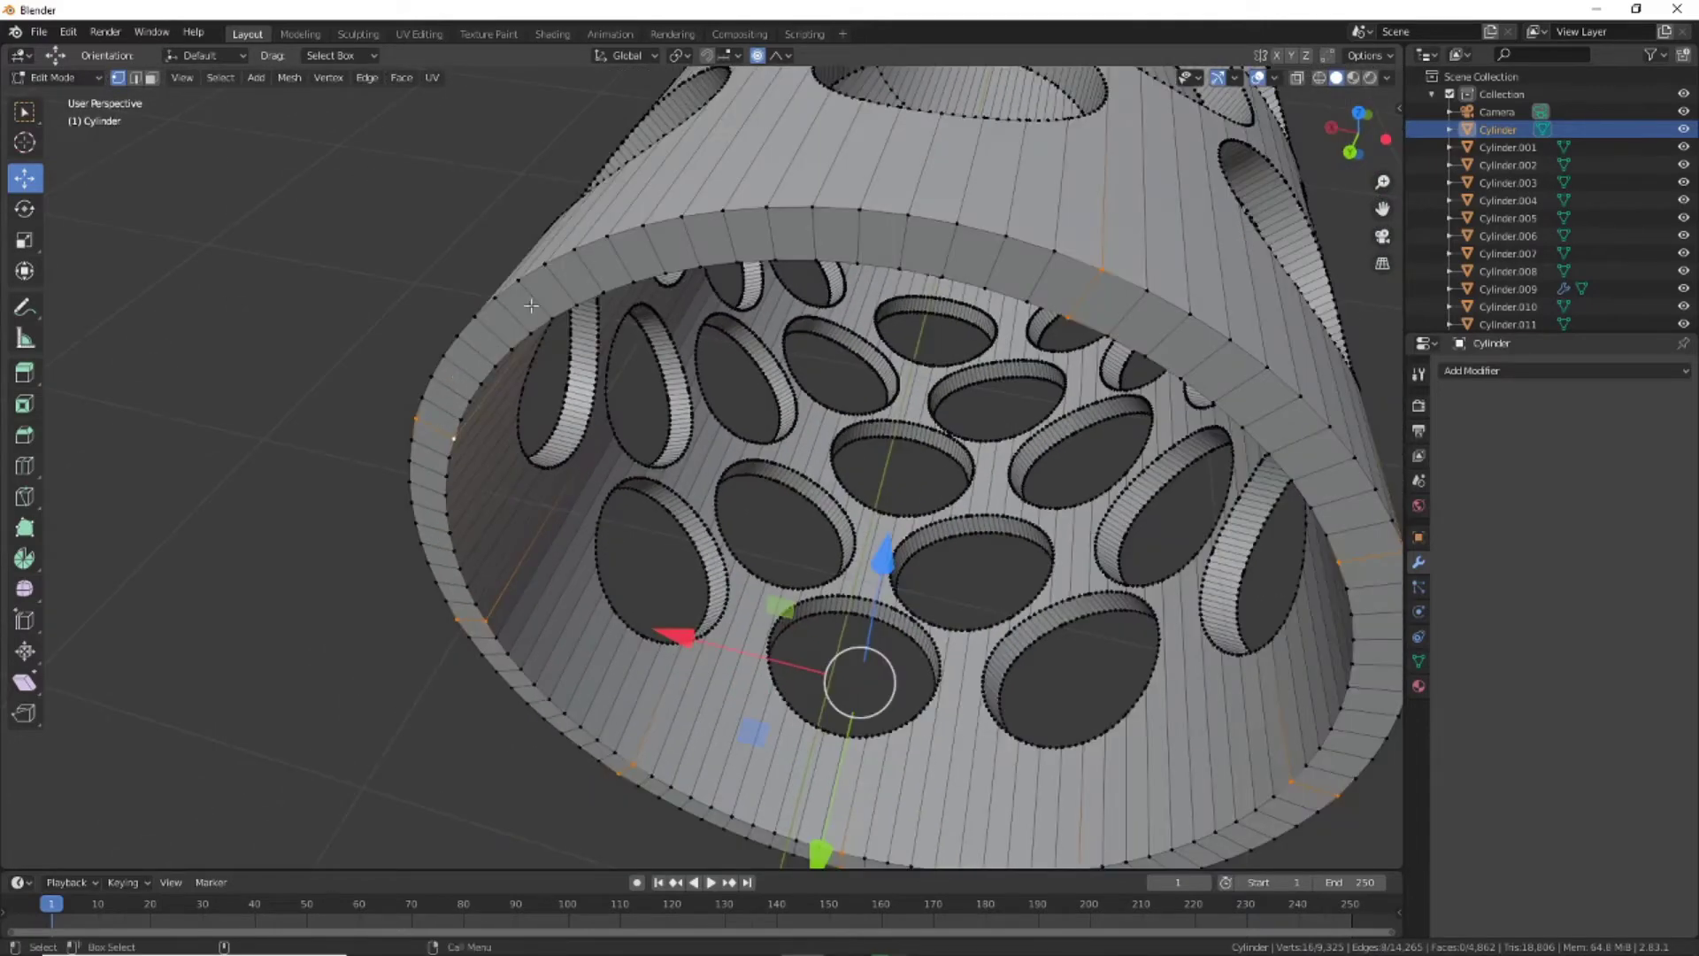
left_click(614, 243, "shift")
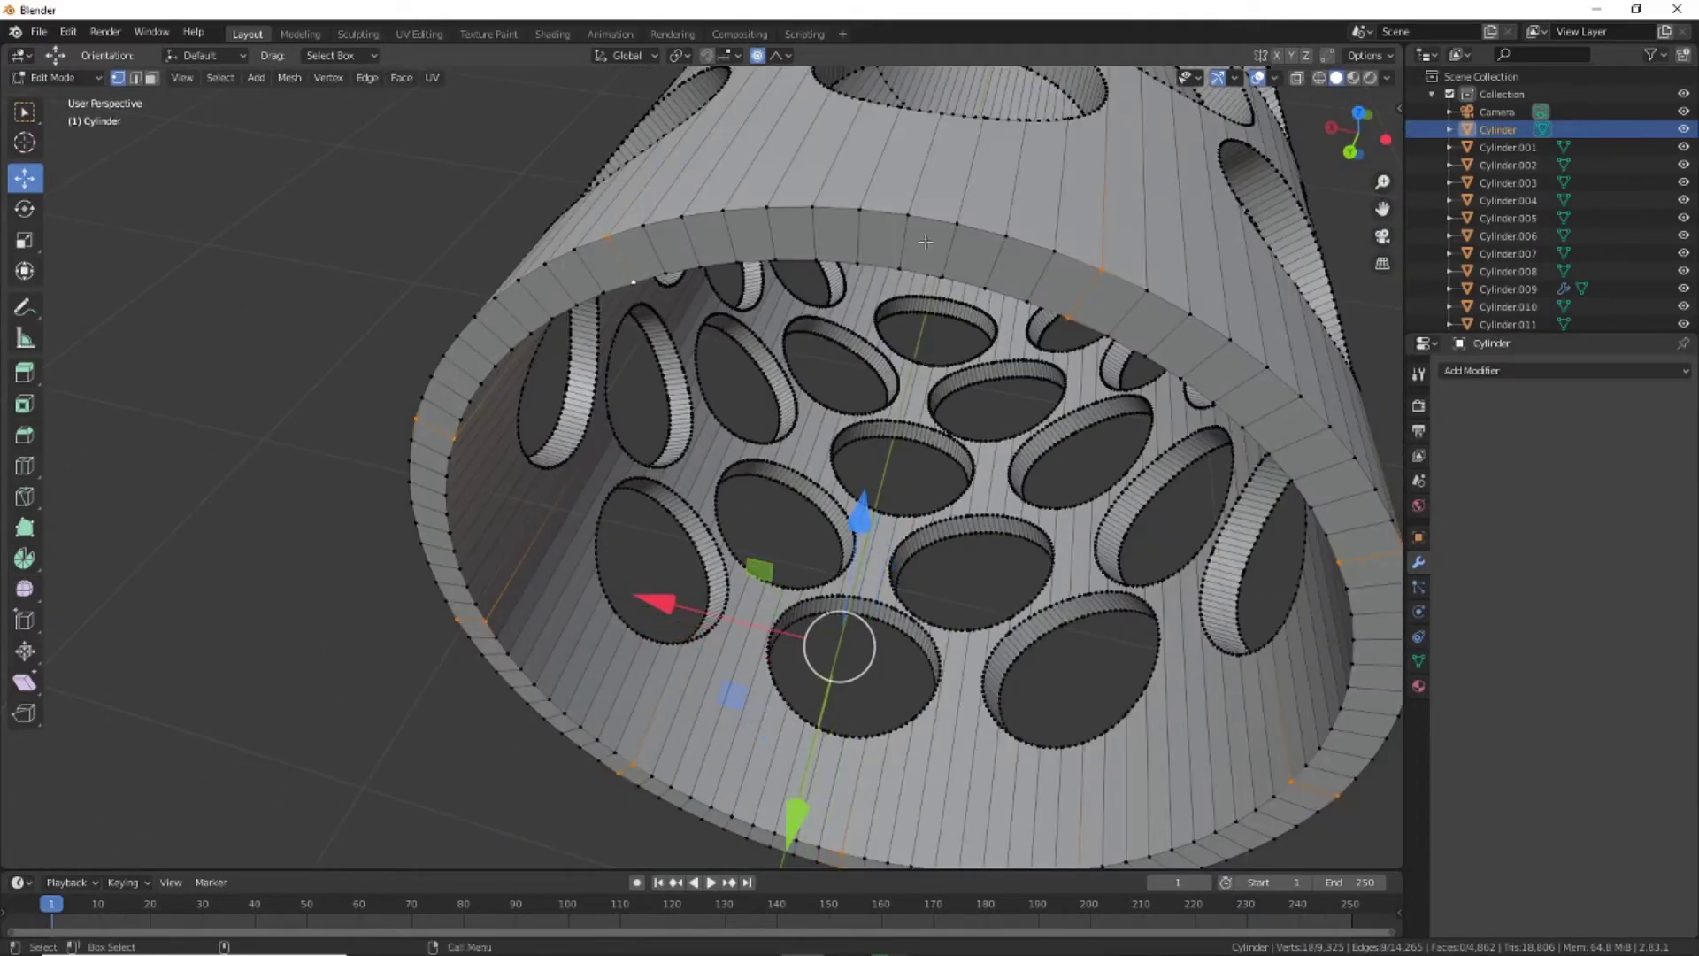
scroll(925, 242, "down", 3)
mouse_move(925, 241)
middle_mouse_down()
mouse_move(797, 620)
mouse_move(1032, 747)
mouse_move(970, 708)
middle_mouse_up()
Pull the selected rim points out about 0.46 m, then return to Object Mode
key("g")
left_click(779, 642)
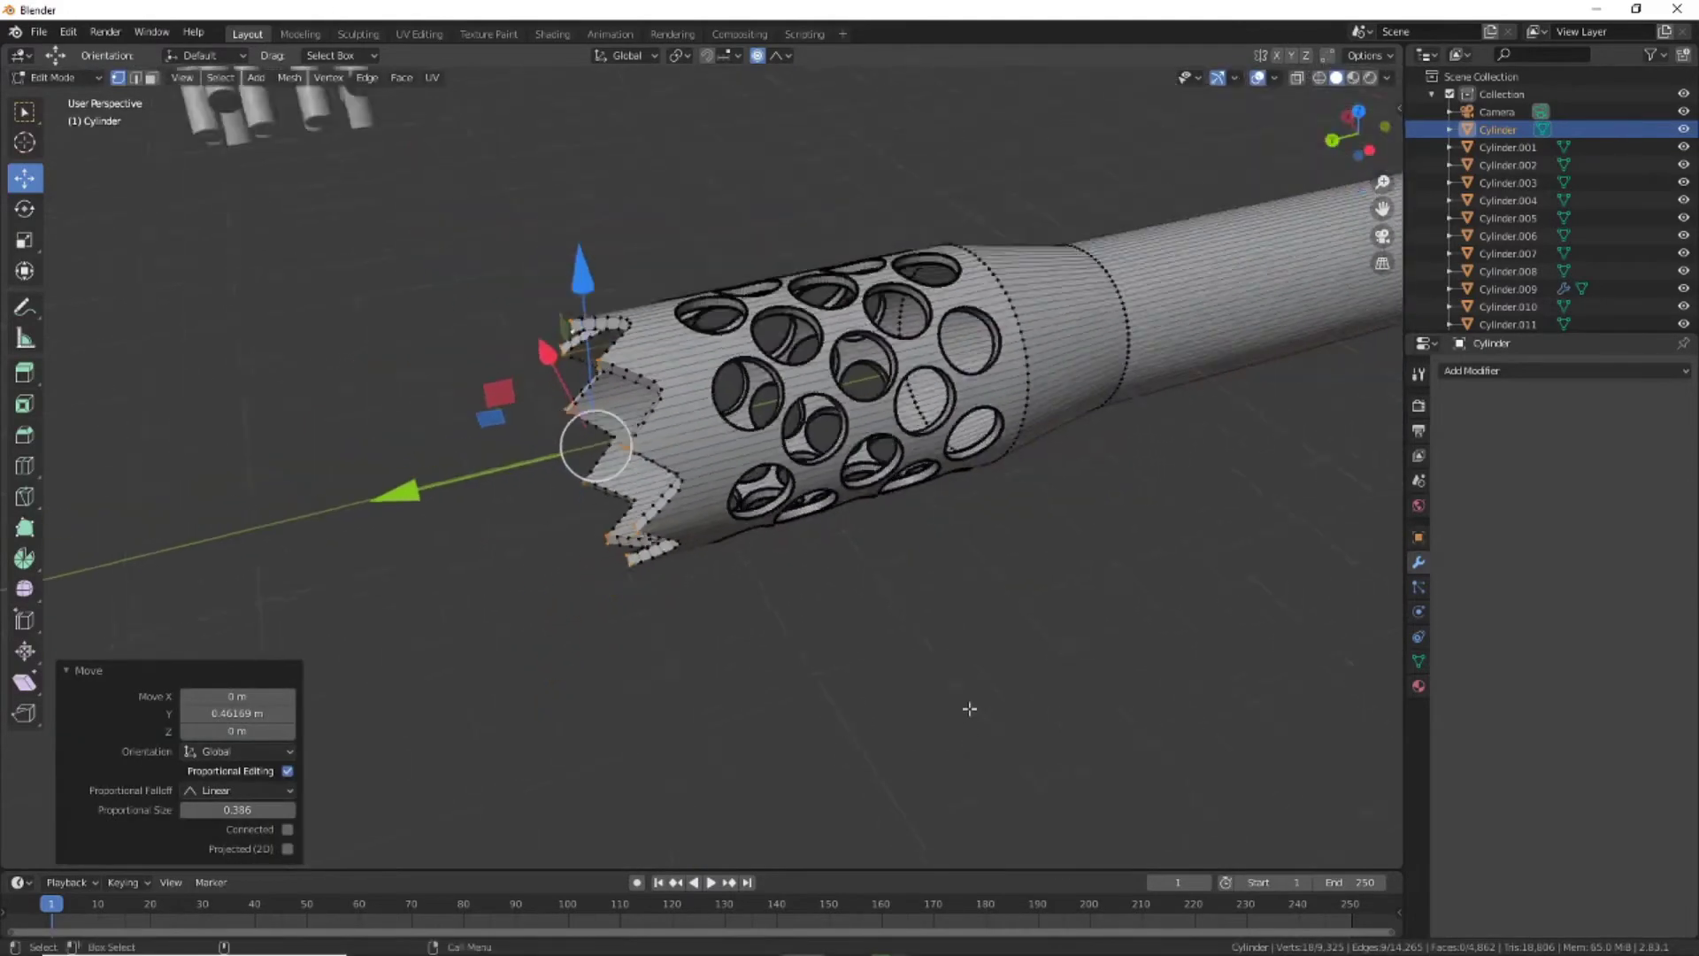
left_click(53, 77)
left_click(668, 664)
mouse_move(669, 664)
middle_mouse_down()
mouse_move(985, 656)
mouse_move(775, 584)
mouse_move(1013, 639)
middle_mouse_up()
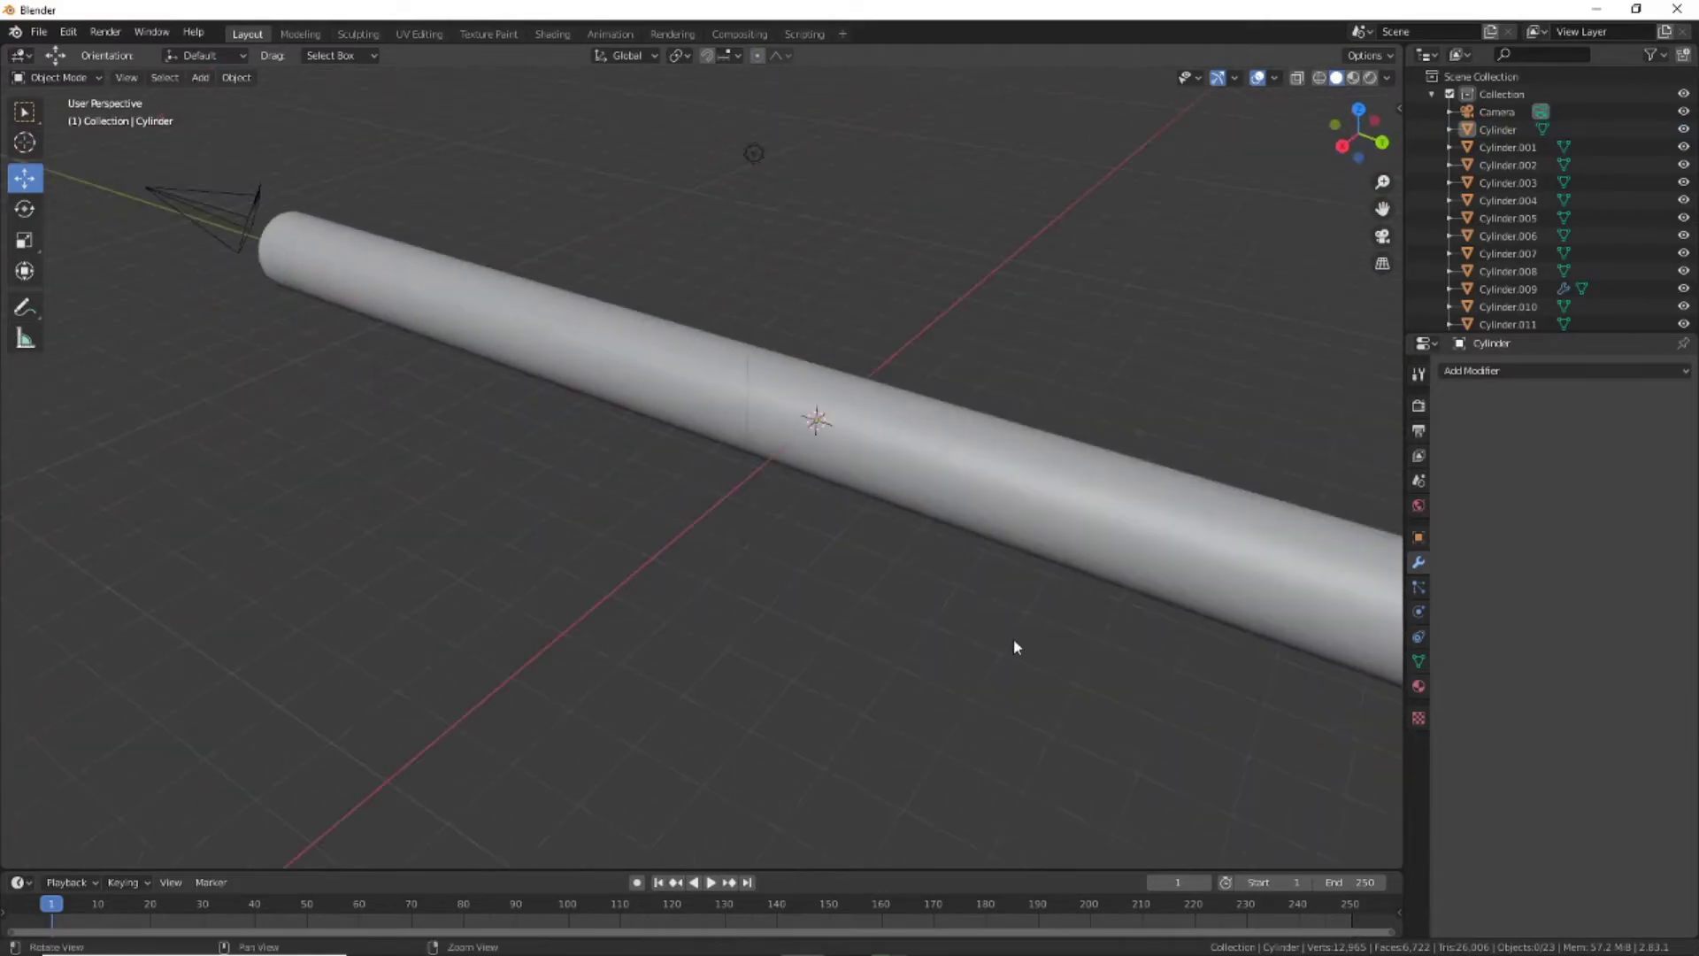
Add a cylinder, then undo its move and the addition
scroll(480, 438, "up", 3)
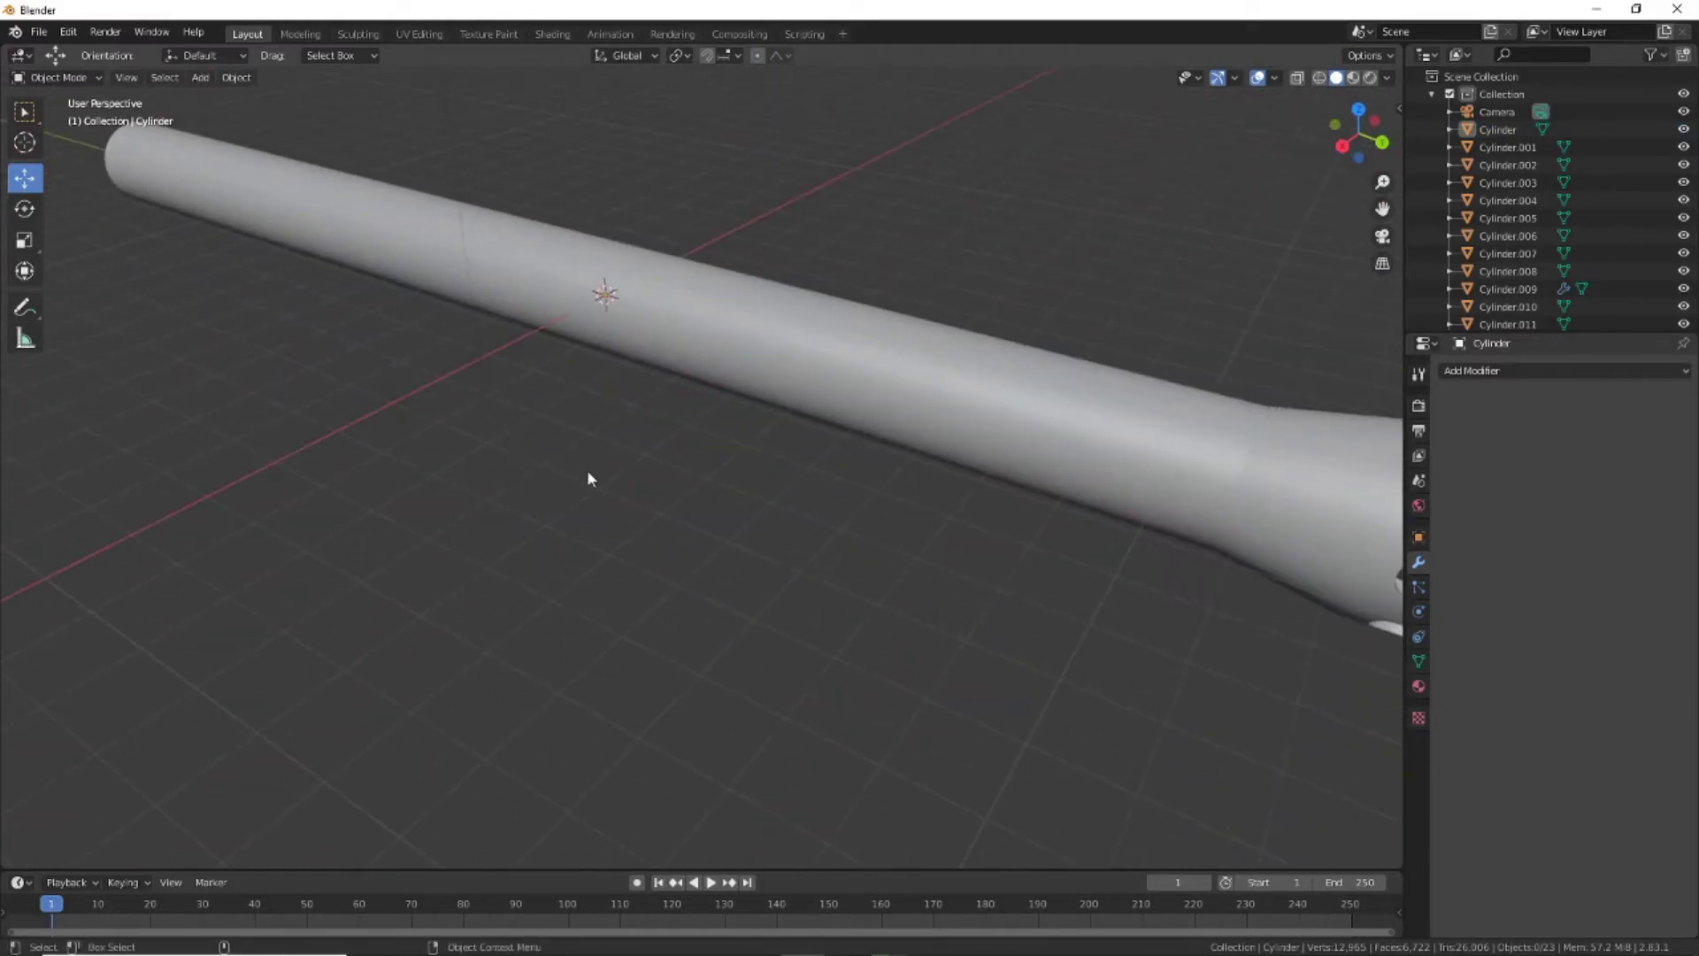
left_click(53, 77)
left_click(200, 77)
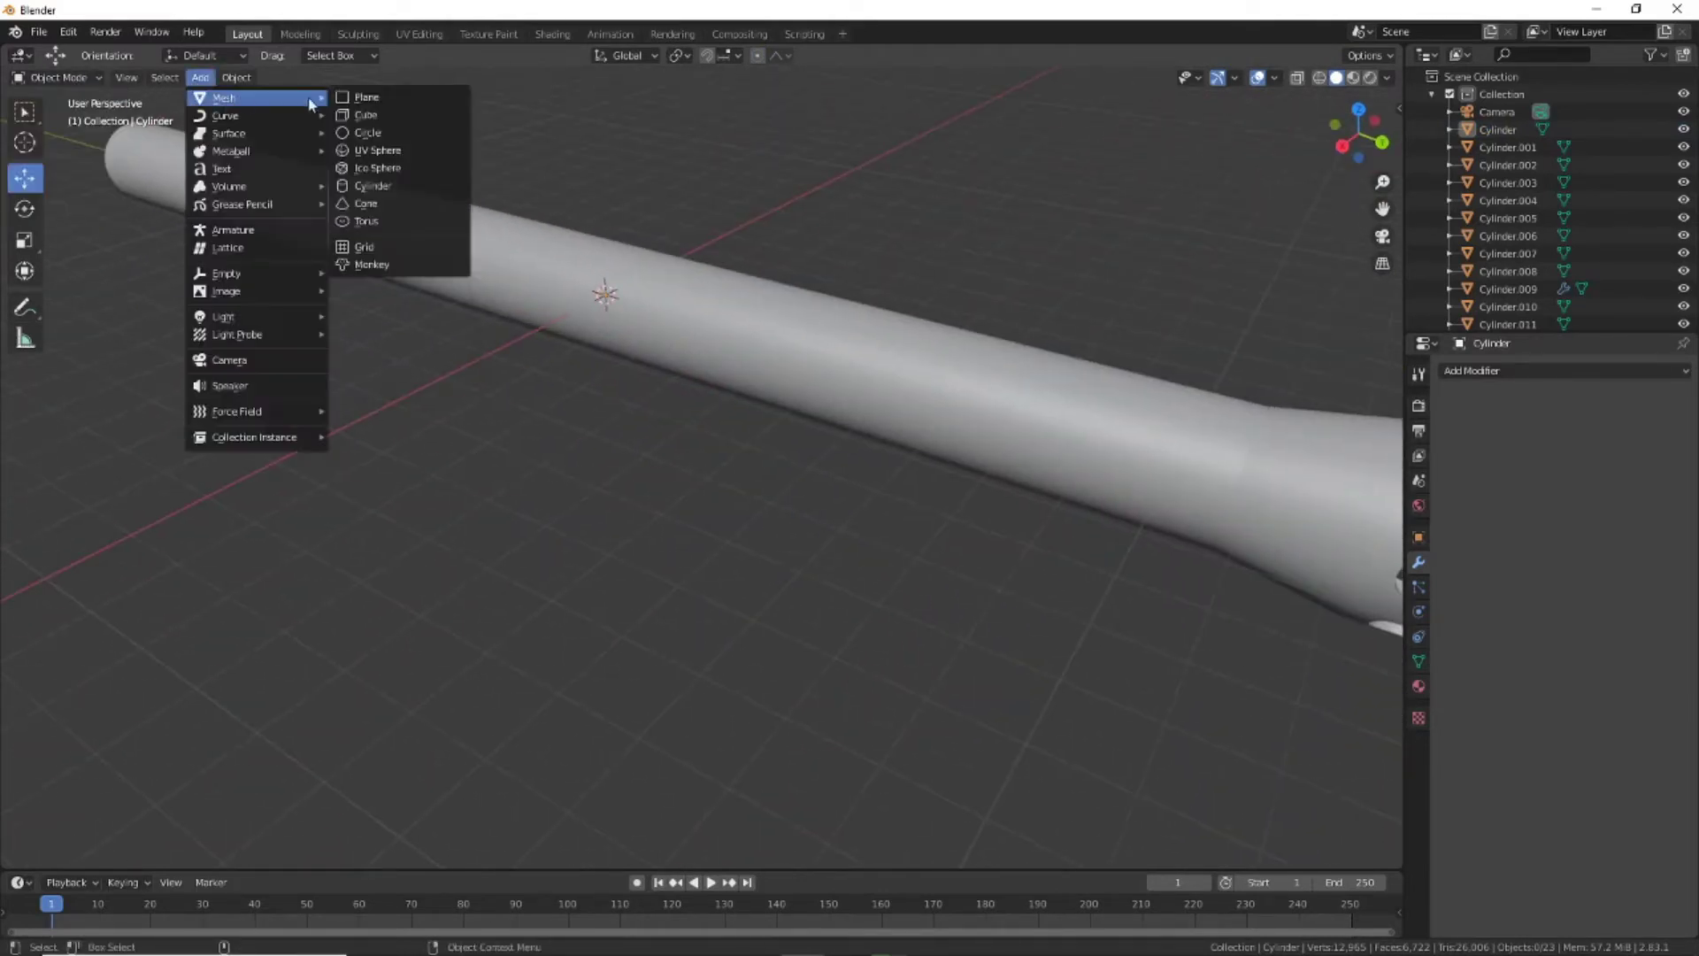
left_click(372, 178)
left_click_drag(605, 106, 605, 266)
key("ctrl+z")
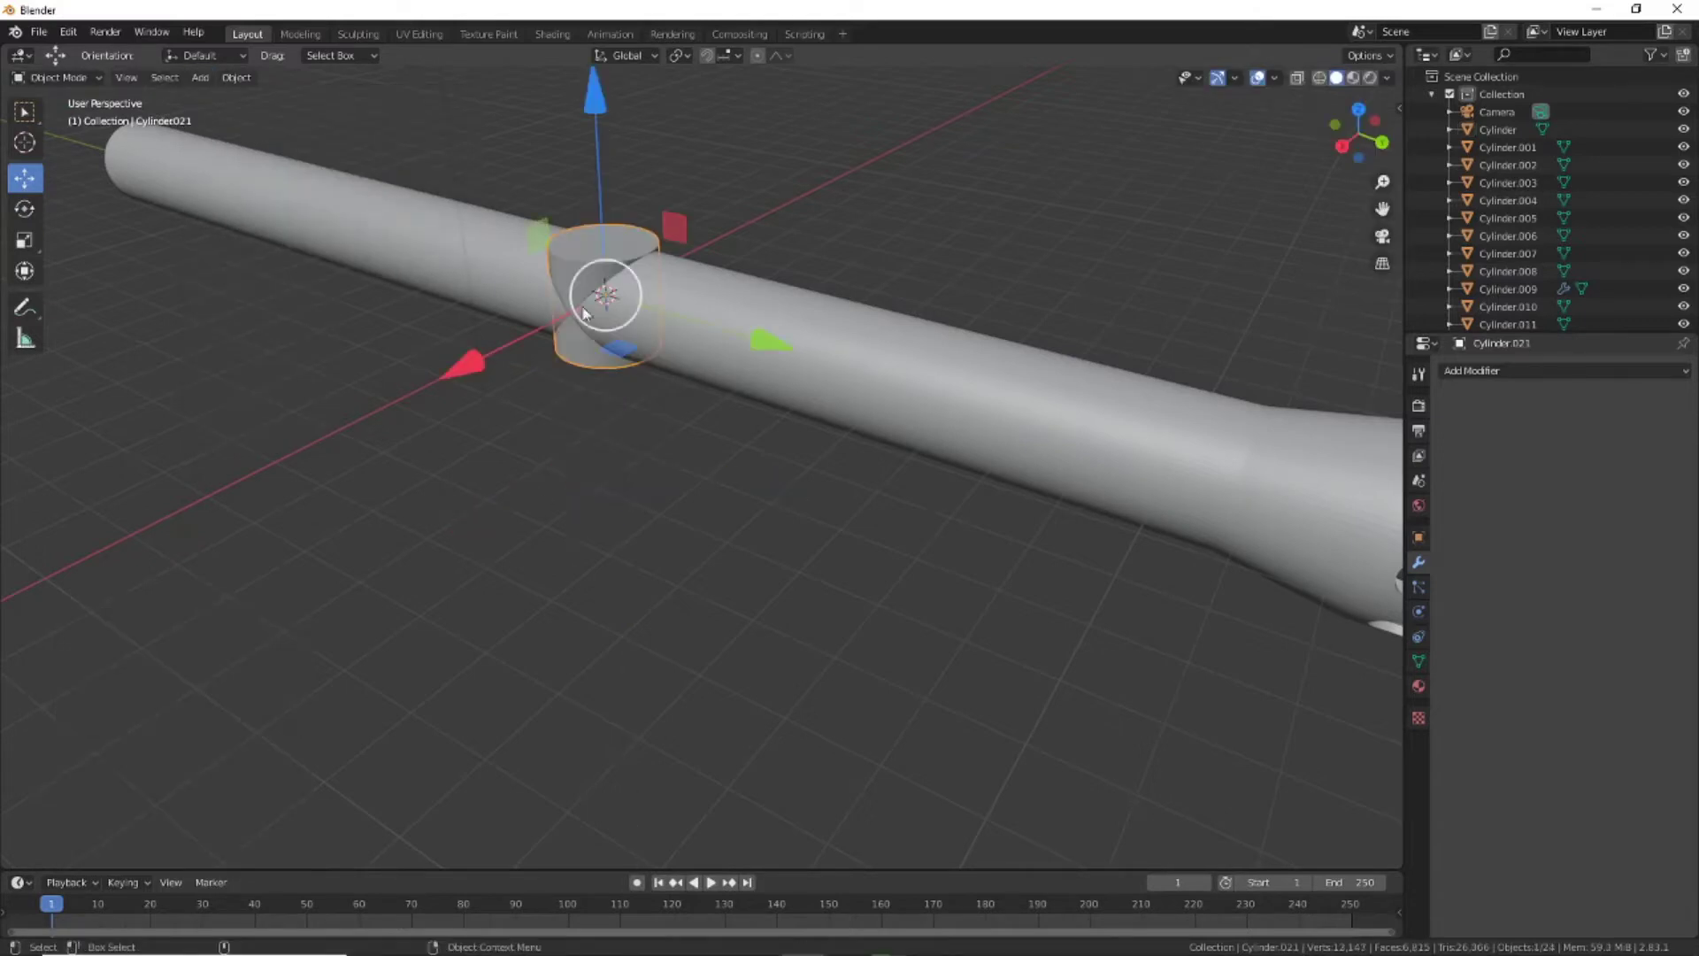
key("ctrl+z")
Add a 90-vertex cylinder rotated 90° on X and lower it beneath the tube
left_click(200, 77)
left_click(372, 185)
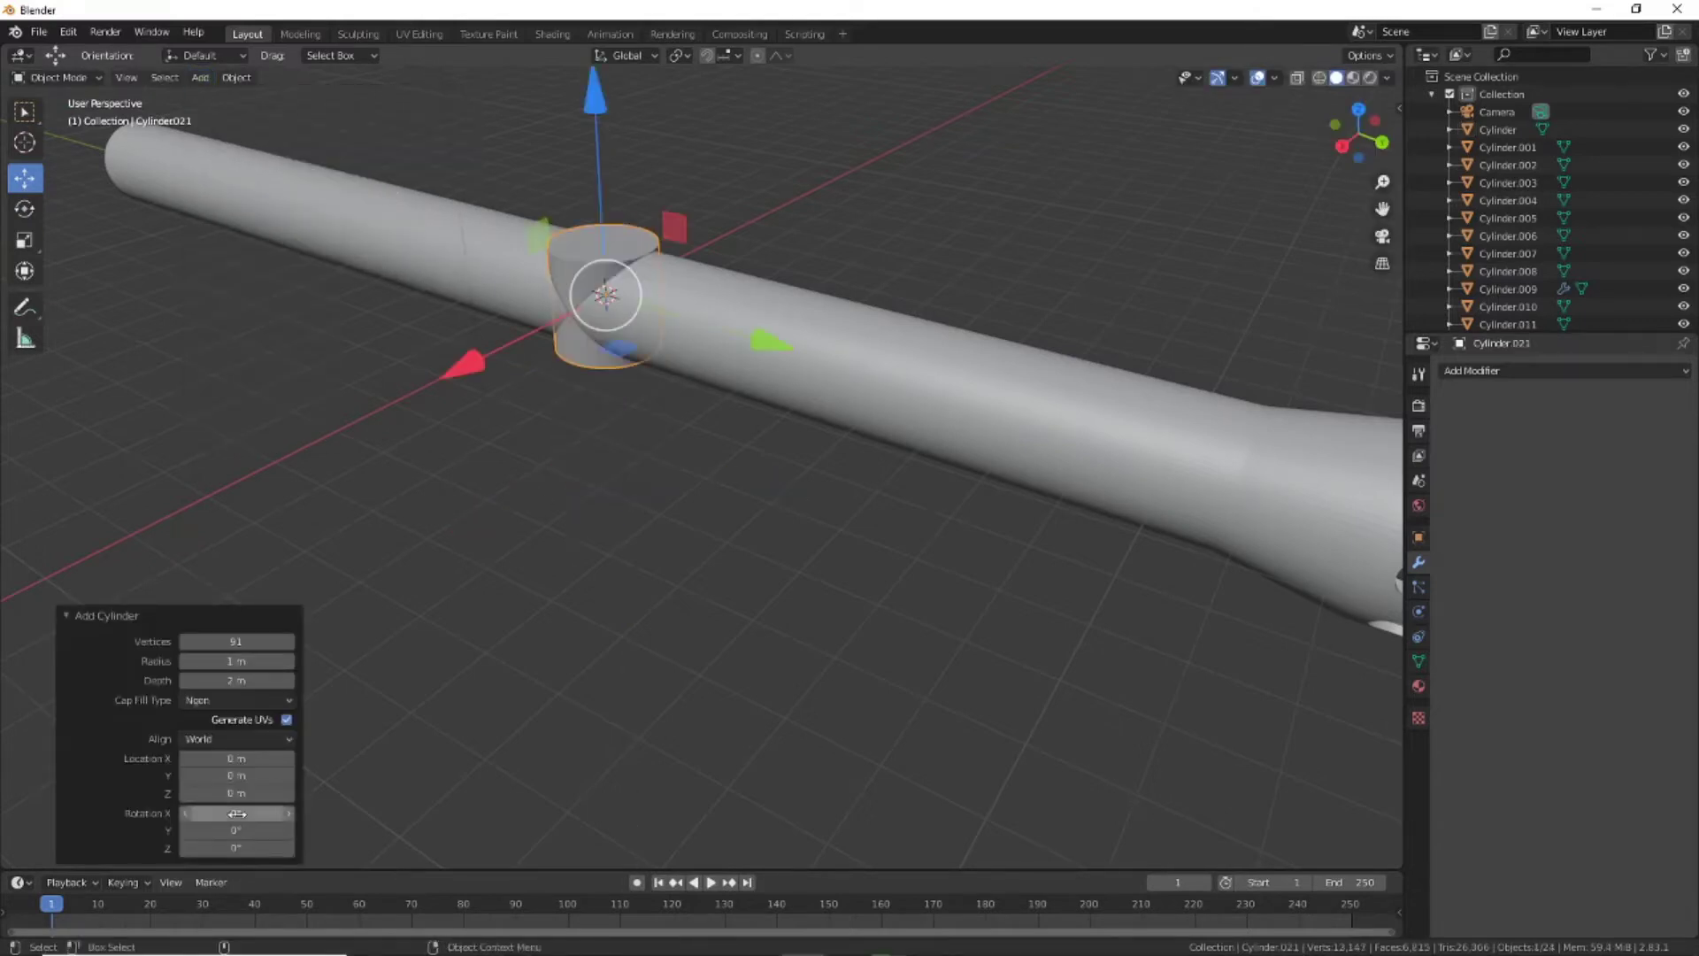
type("0")
key("Return")
left_click_drag(236, 813, 379, 814, "ctrl")
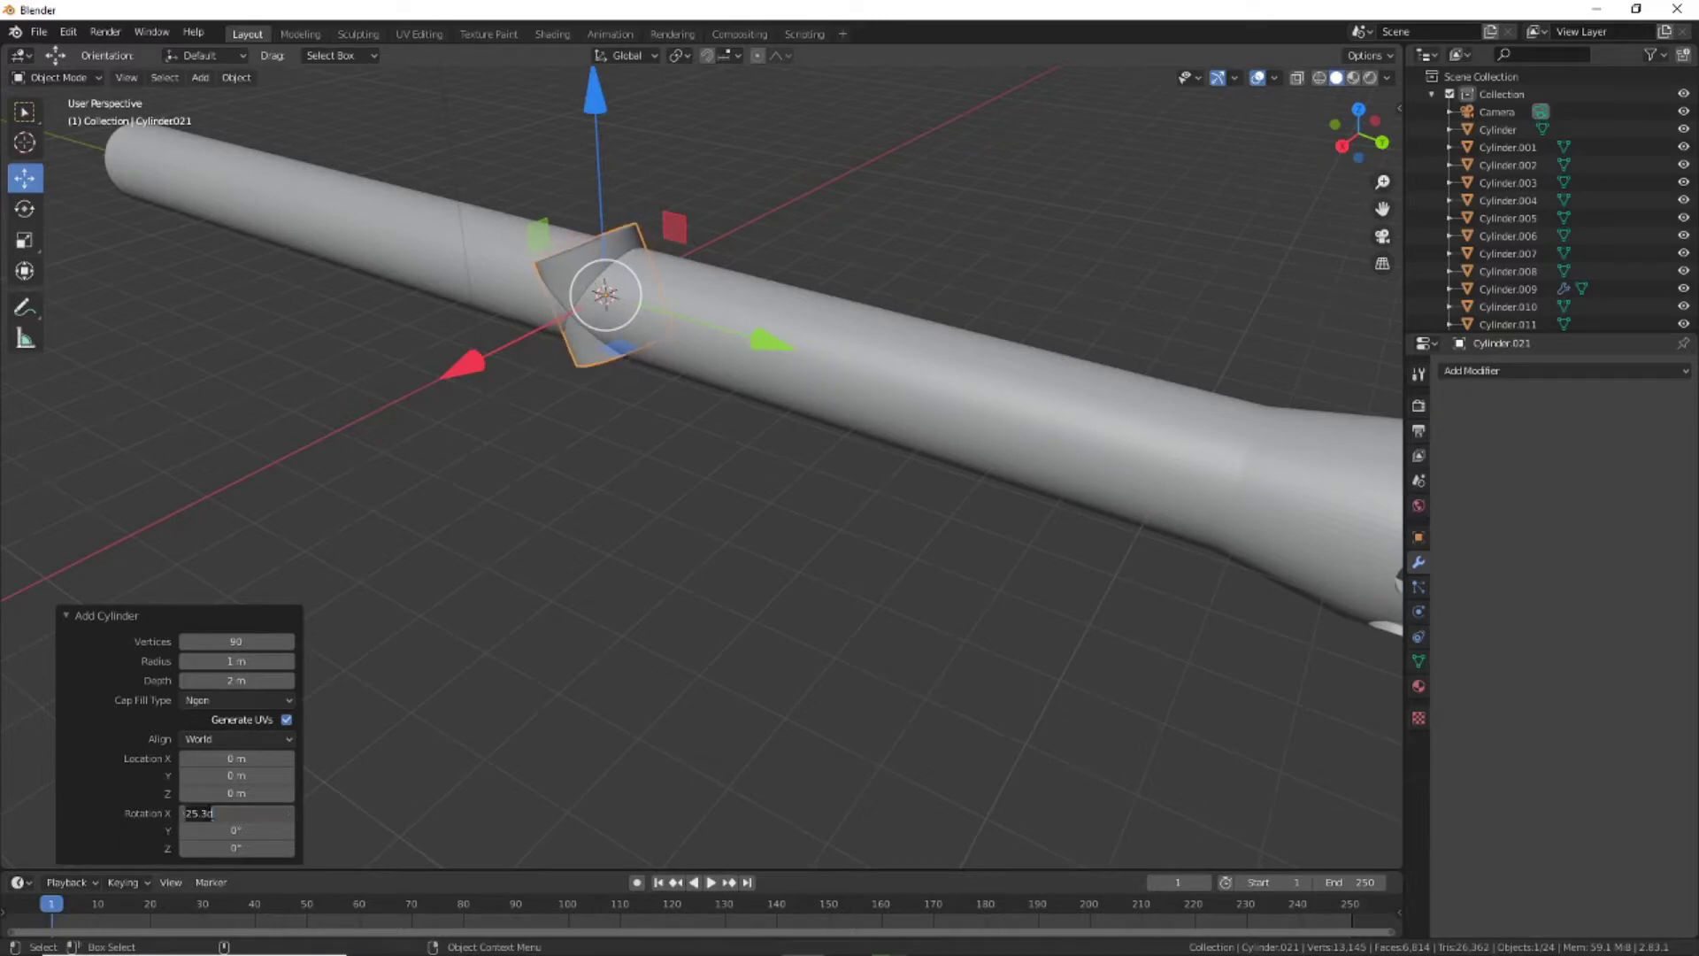
left_click_drag(595, 97, 602, 177)
left_click(1356, 141)
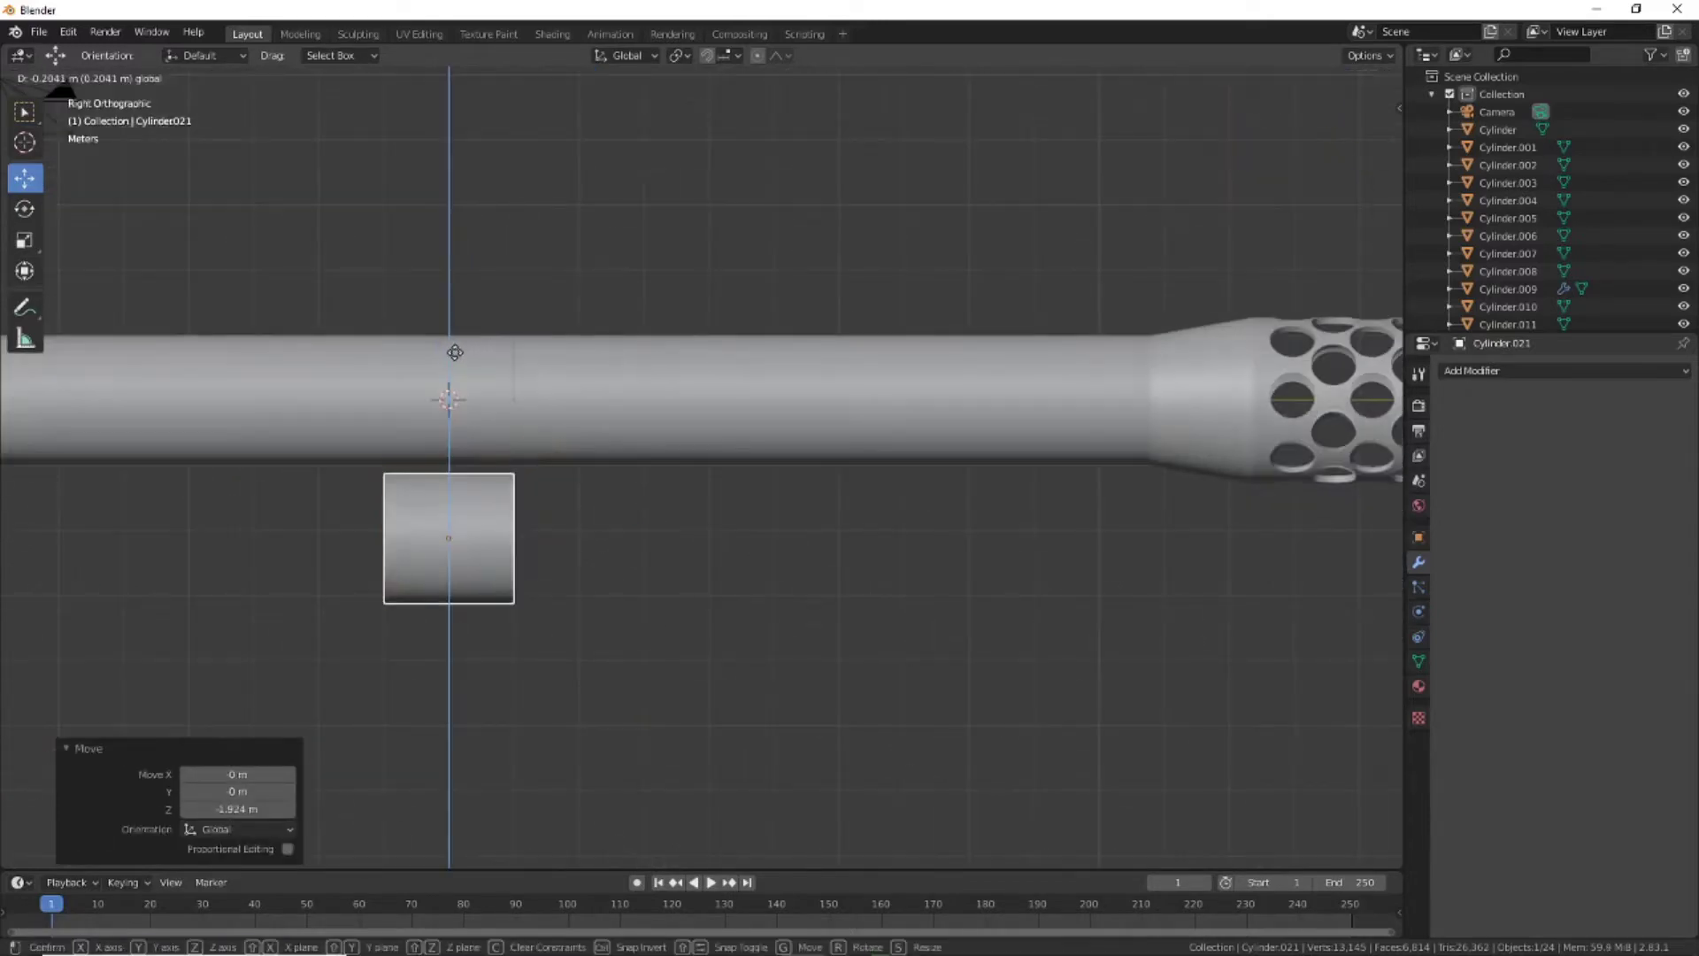
In Edit Mode, stretch the cylinder along Y into a rod and slide it back
left_click(59, 77)
left_click(56, 117)
key("s")
key("y")
left_click(770, 591)
scroll(770, 591, "down", 5)
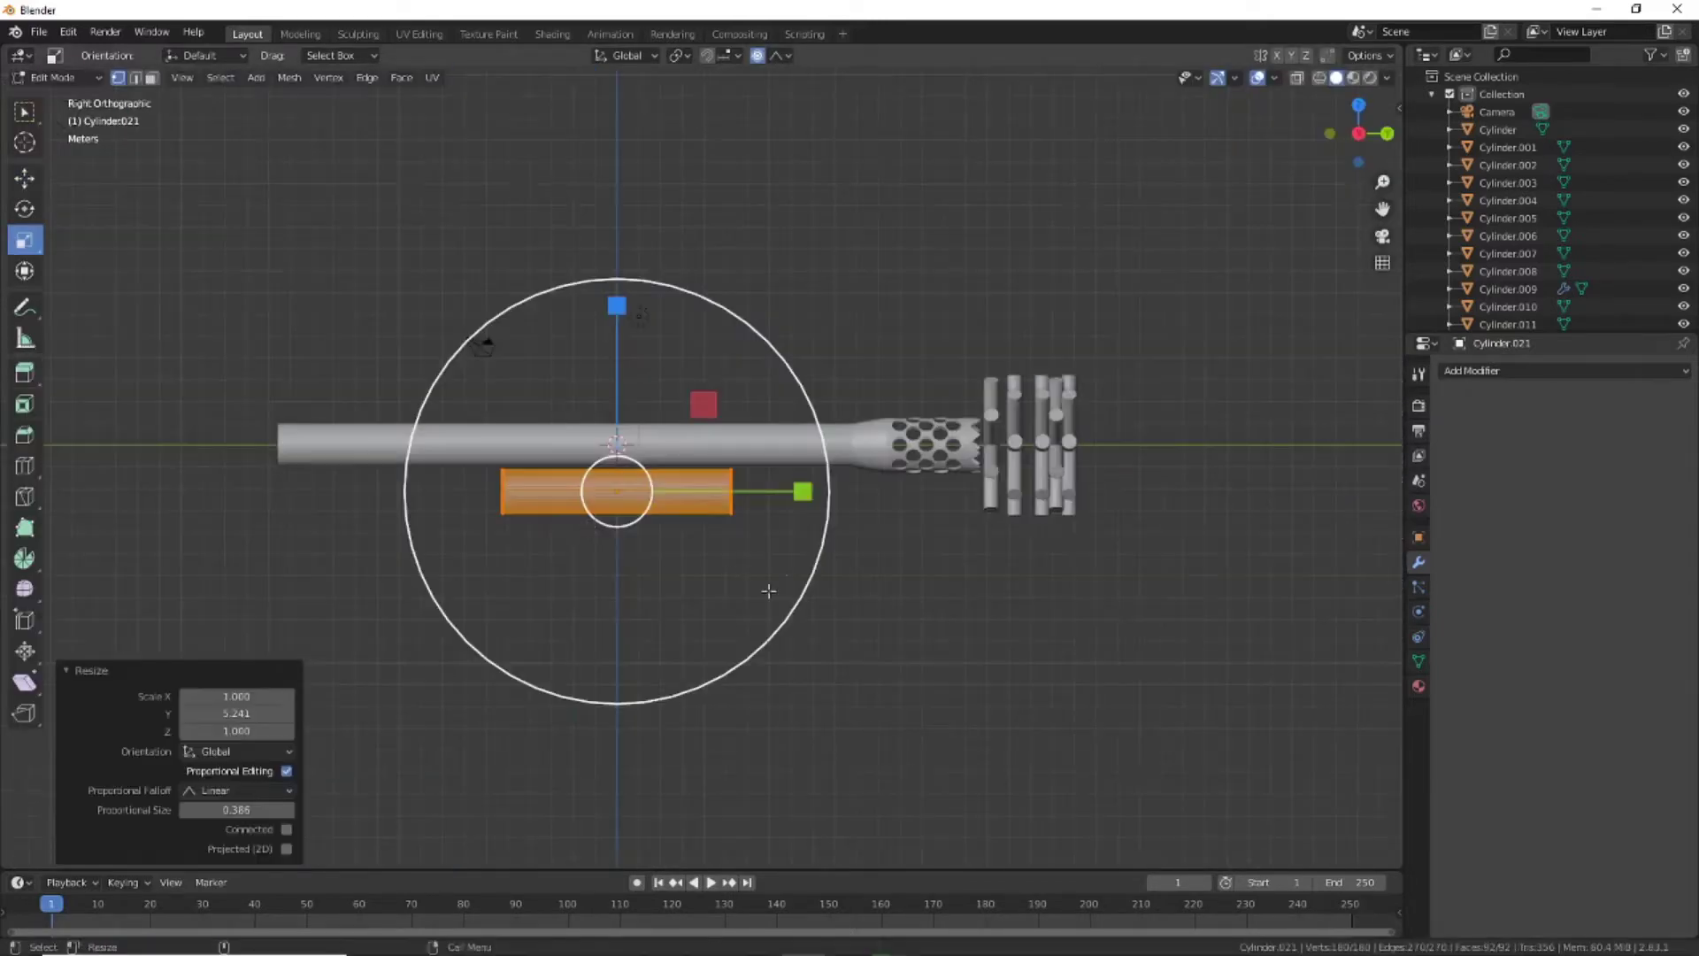
left_click_drag(786, 503, 560, 504)
With X-ray on, extend the rod's front end toward the muzzle
key("shift+space")
key("s")
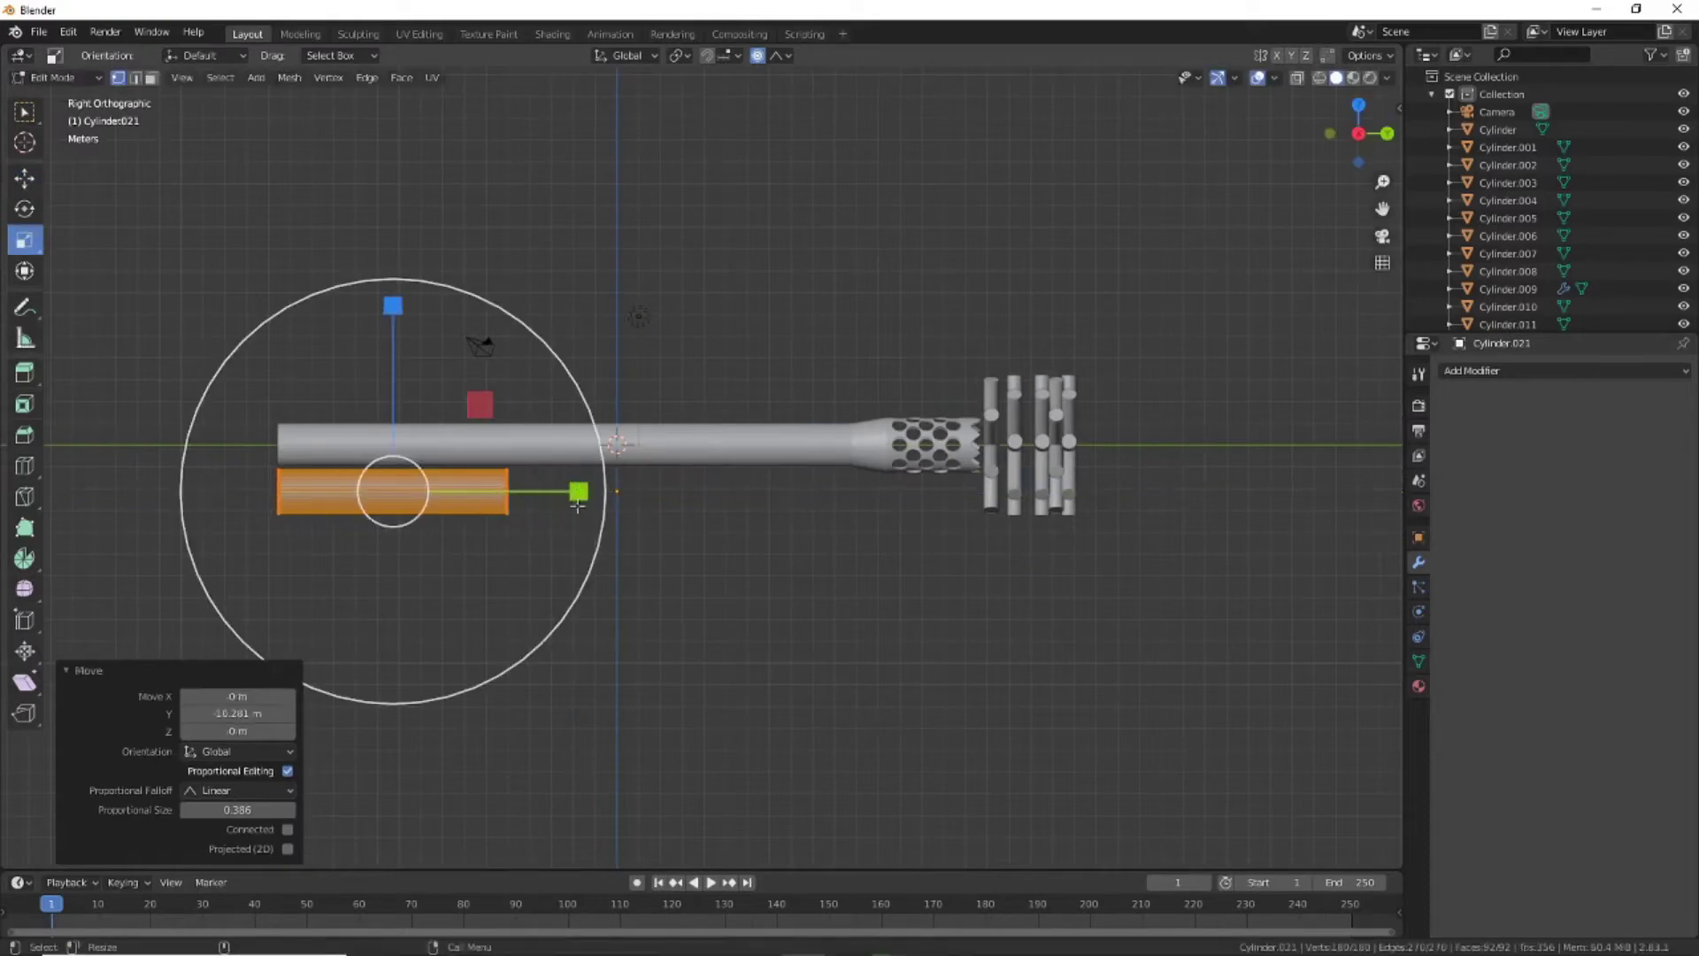
left_click(1319, 77)
left_click_drag(474, 424, 747, 758)
left_click(24, 178)
left_click_drag(693, 492, 903, 516)
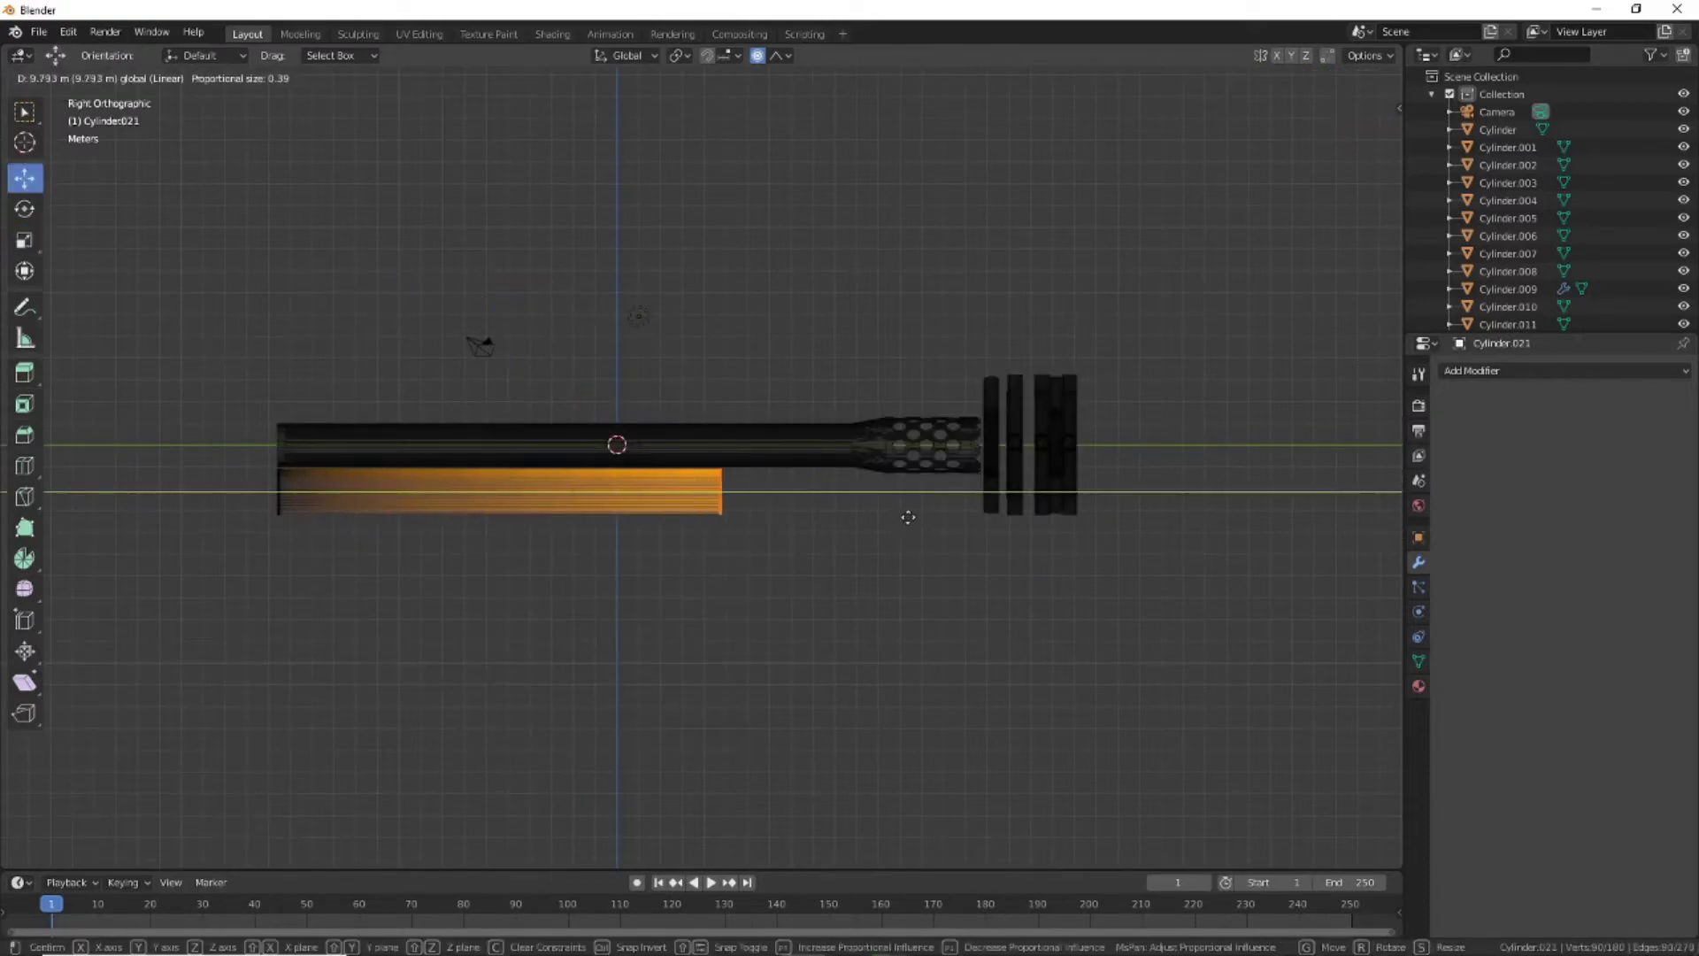
scroll(485, 336, "up", 3)
mouse_move(865, 596)
middle_mouse_down()
mouse_move(888, 673)
mouse_move(933, 668)
middle_mouse_up()
Extrude the lower tube's end cap and bevel it into a 10-segment dome
key("shift+z")
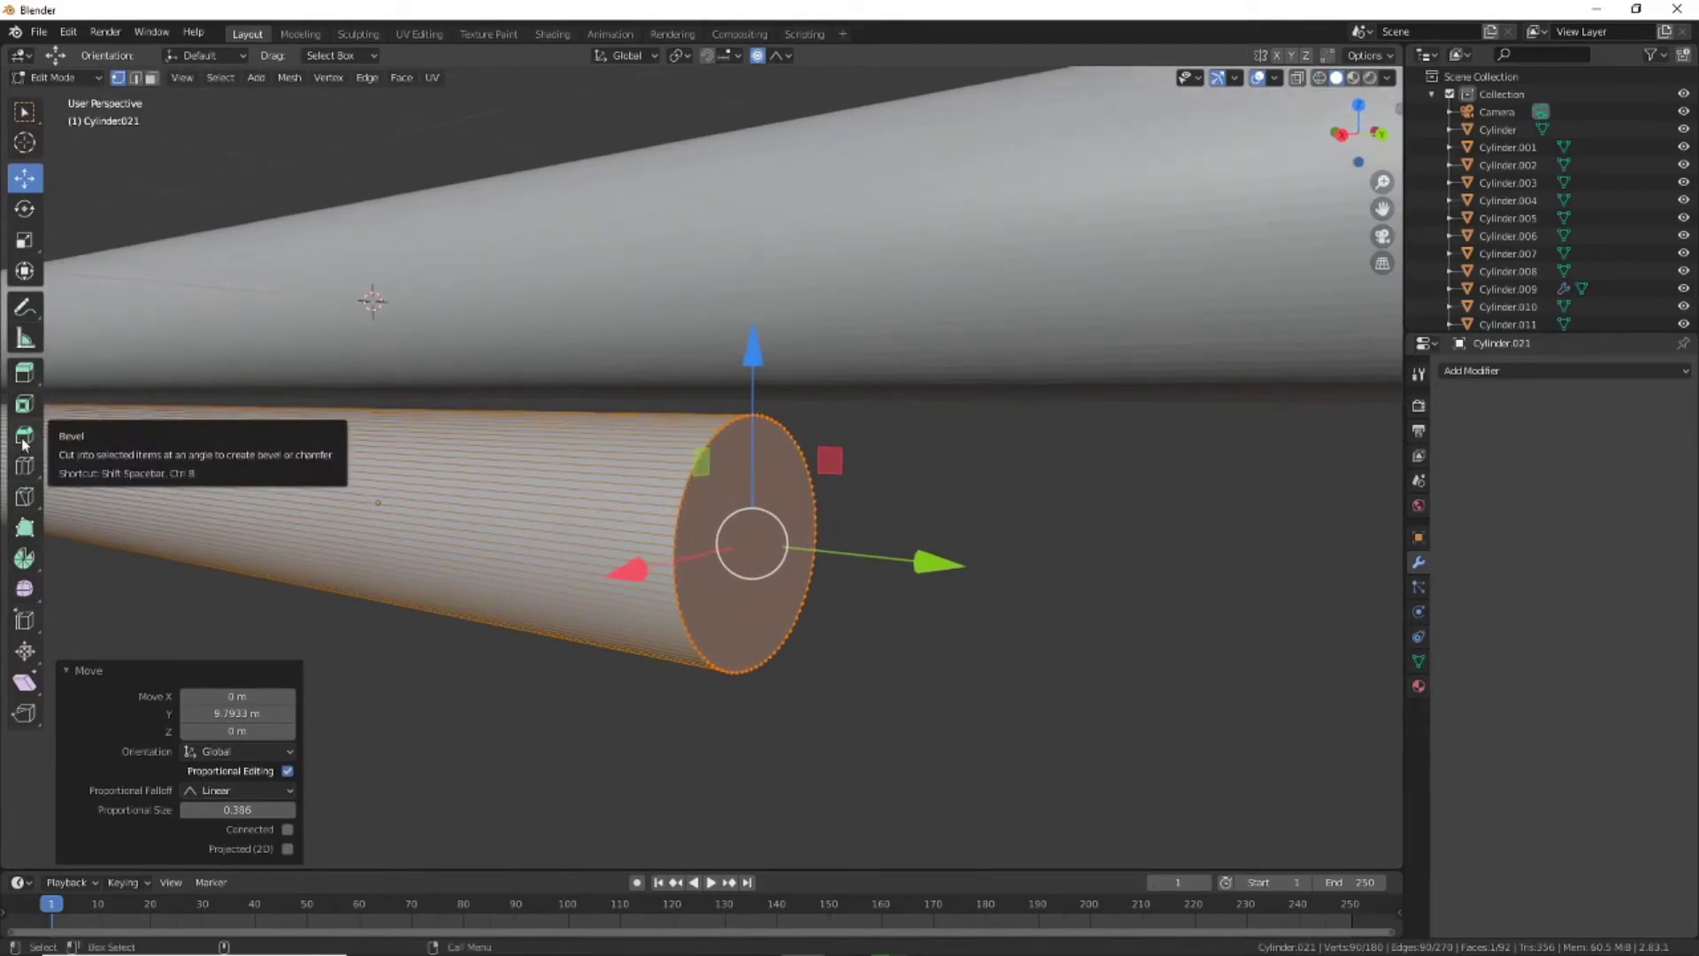
left_click(151, 77)
left_click(709, 566)
left_click(24, 372)
left_click_drag(850, 553, 1066, 599)
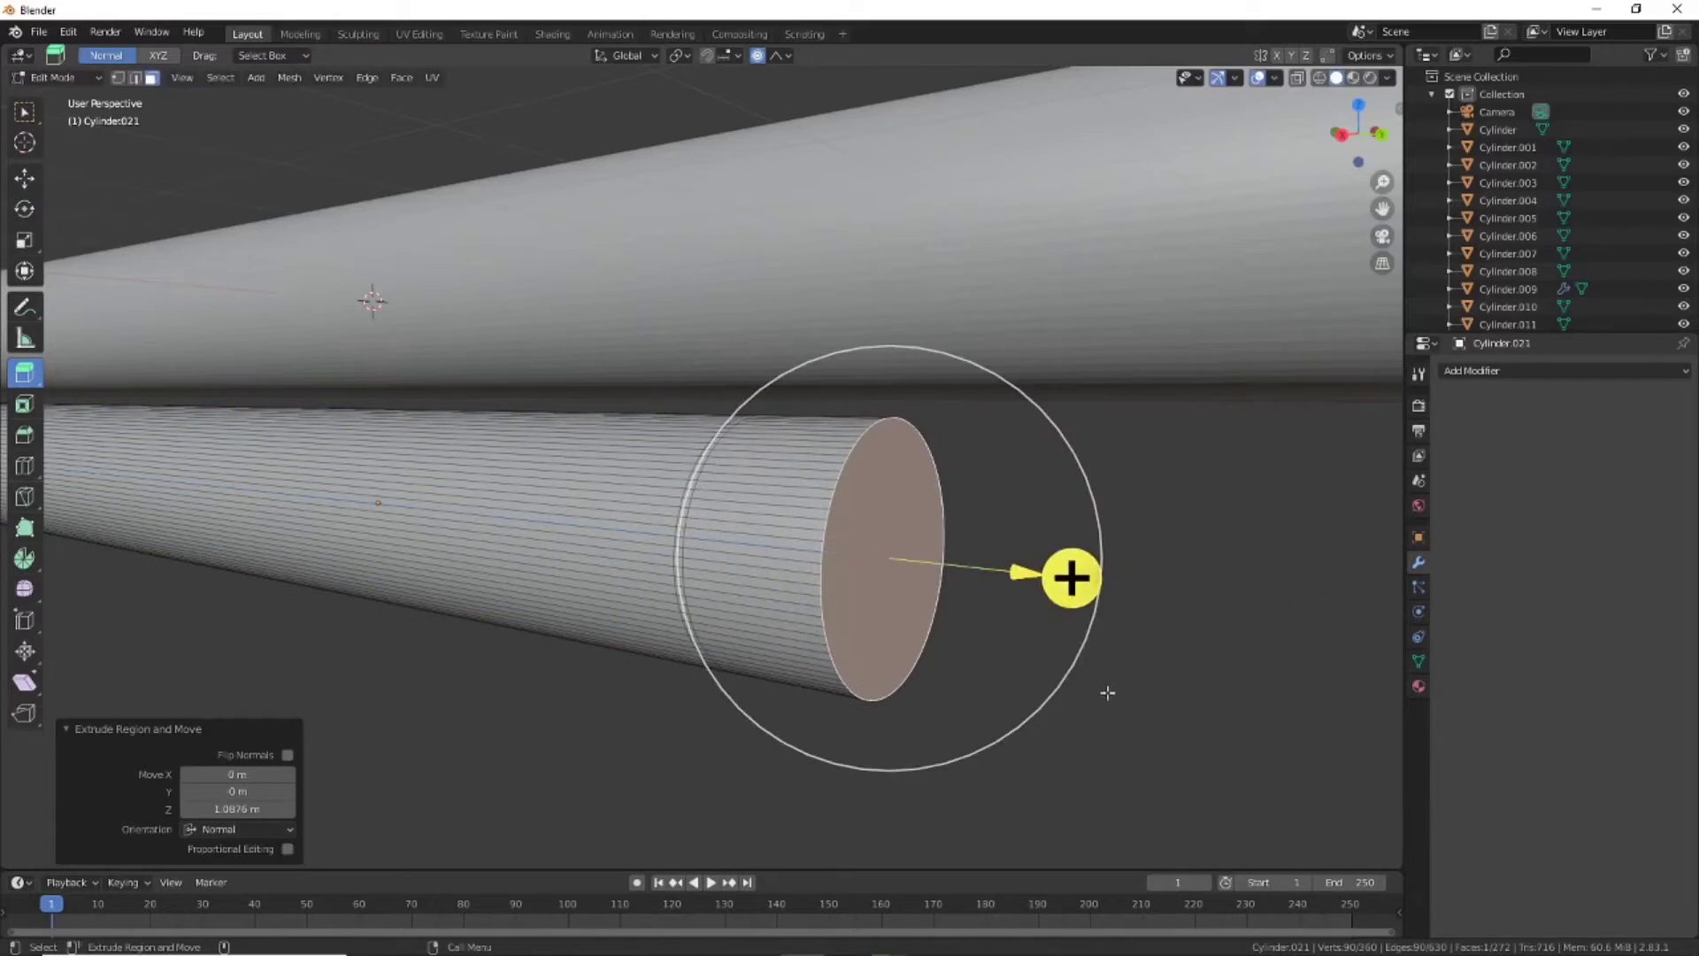
key("shift+space")
key("ctrl+b")
type("10")
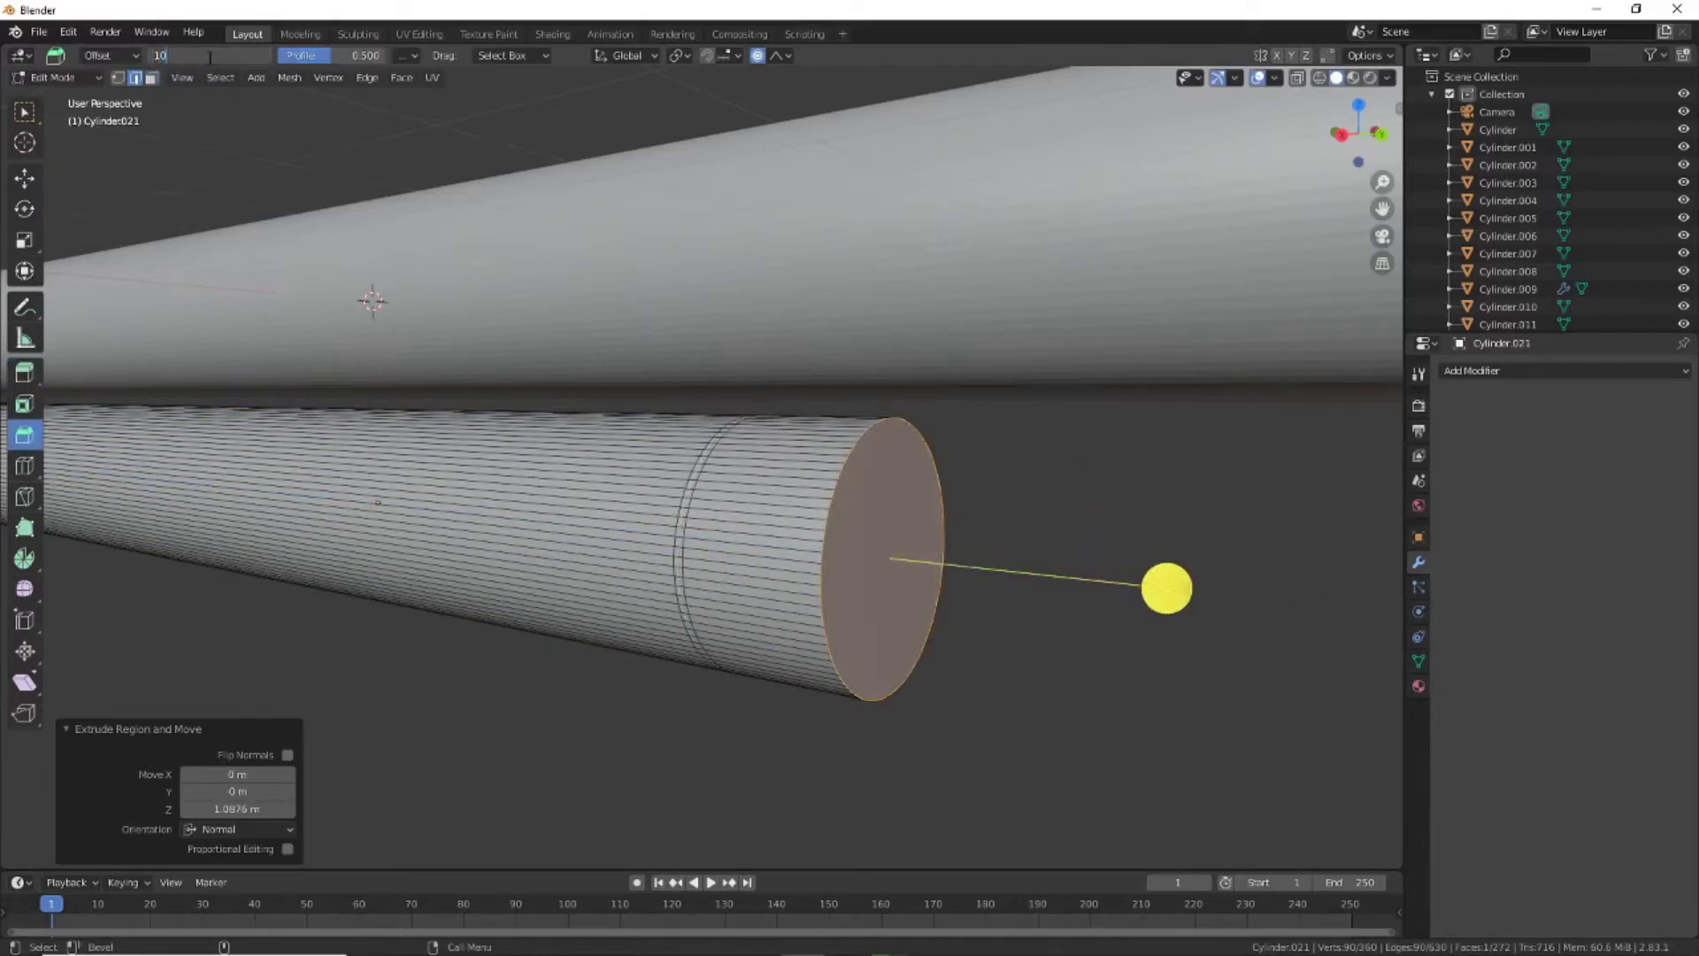
key("Return")
left_click_drag(1167, 588, 1291, 635)
Extrude the dome's tip face into a short nub and bevel its tip round
key("3")
left_click(896, 577)
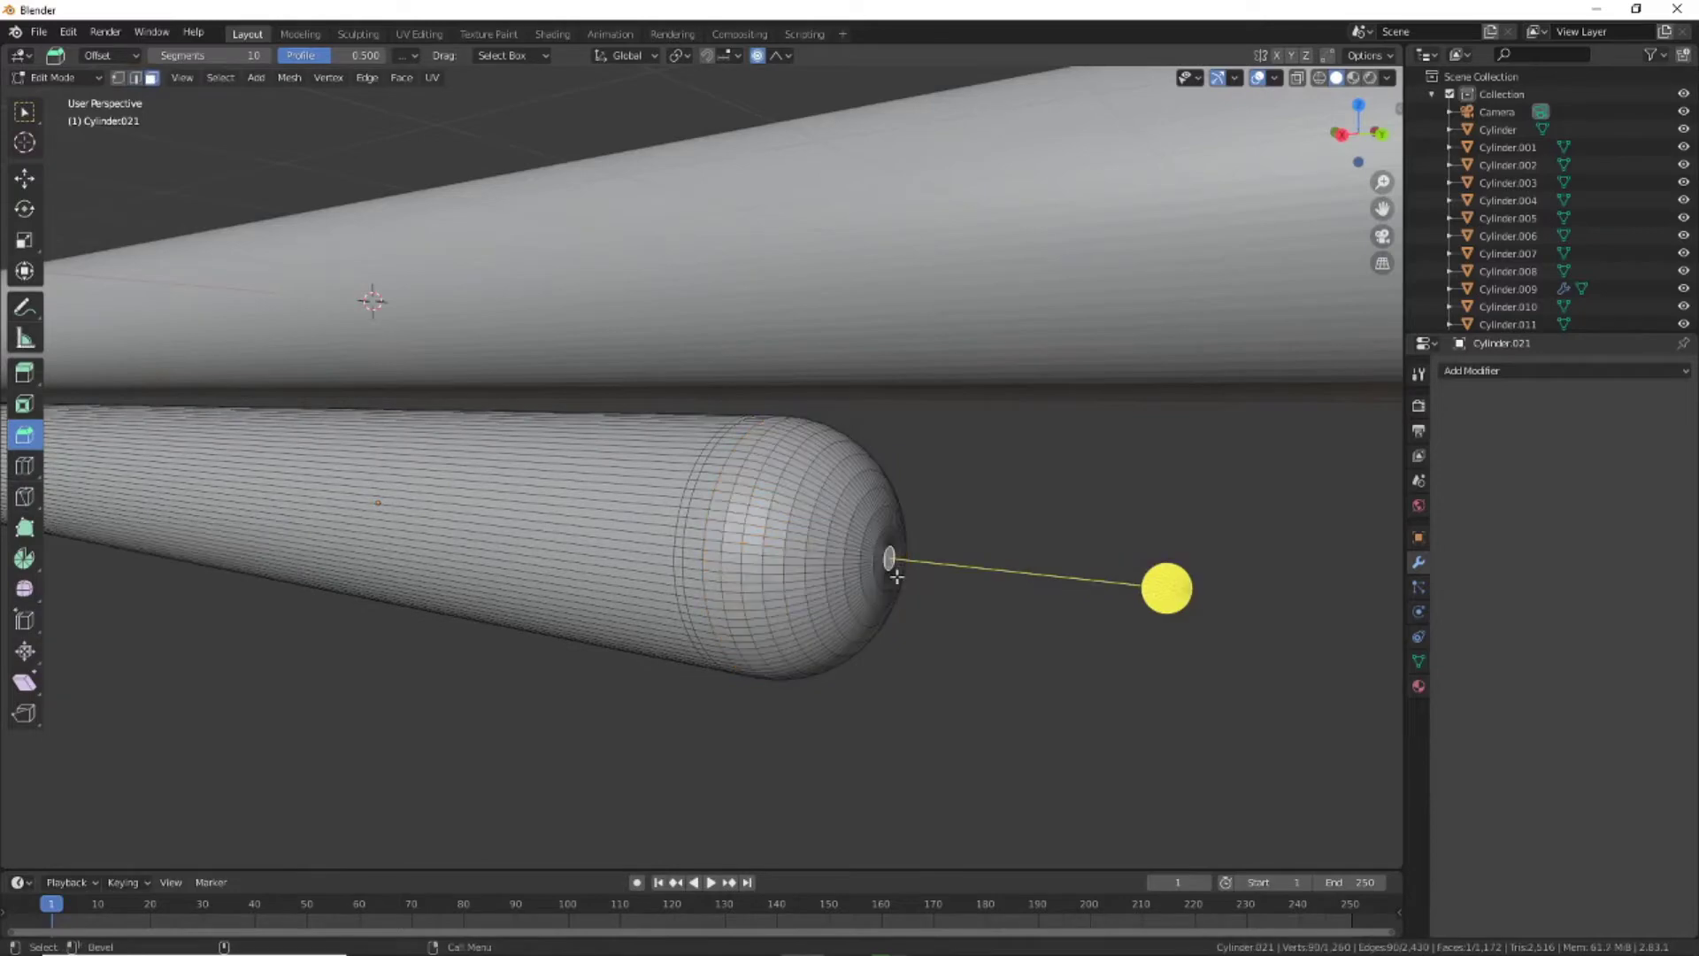
key("shift+space")
key("e")
left_click_drag(1074, 578, 1097, 584)
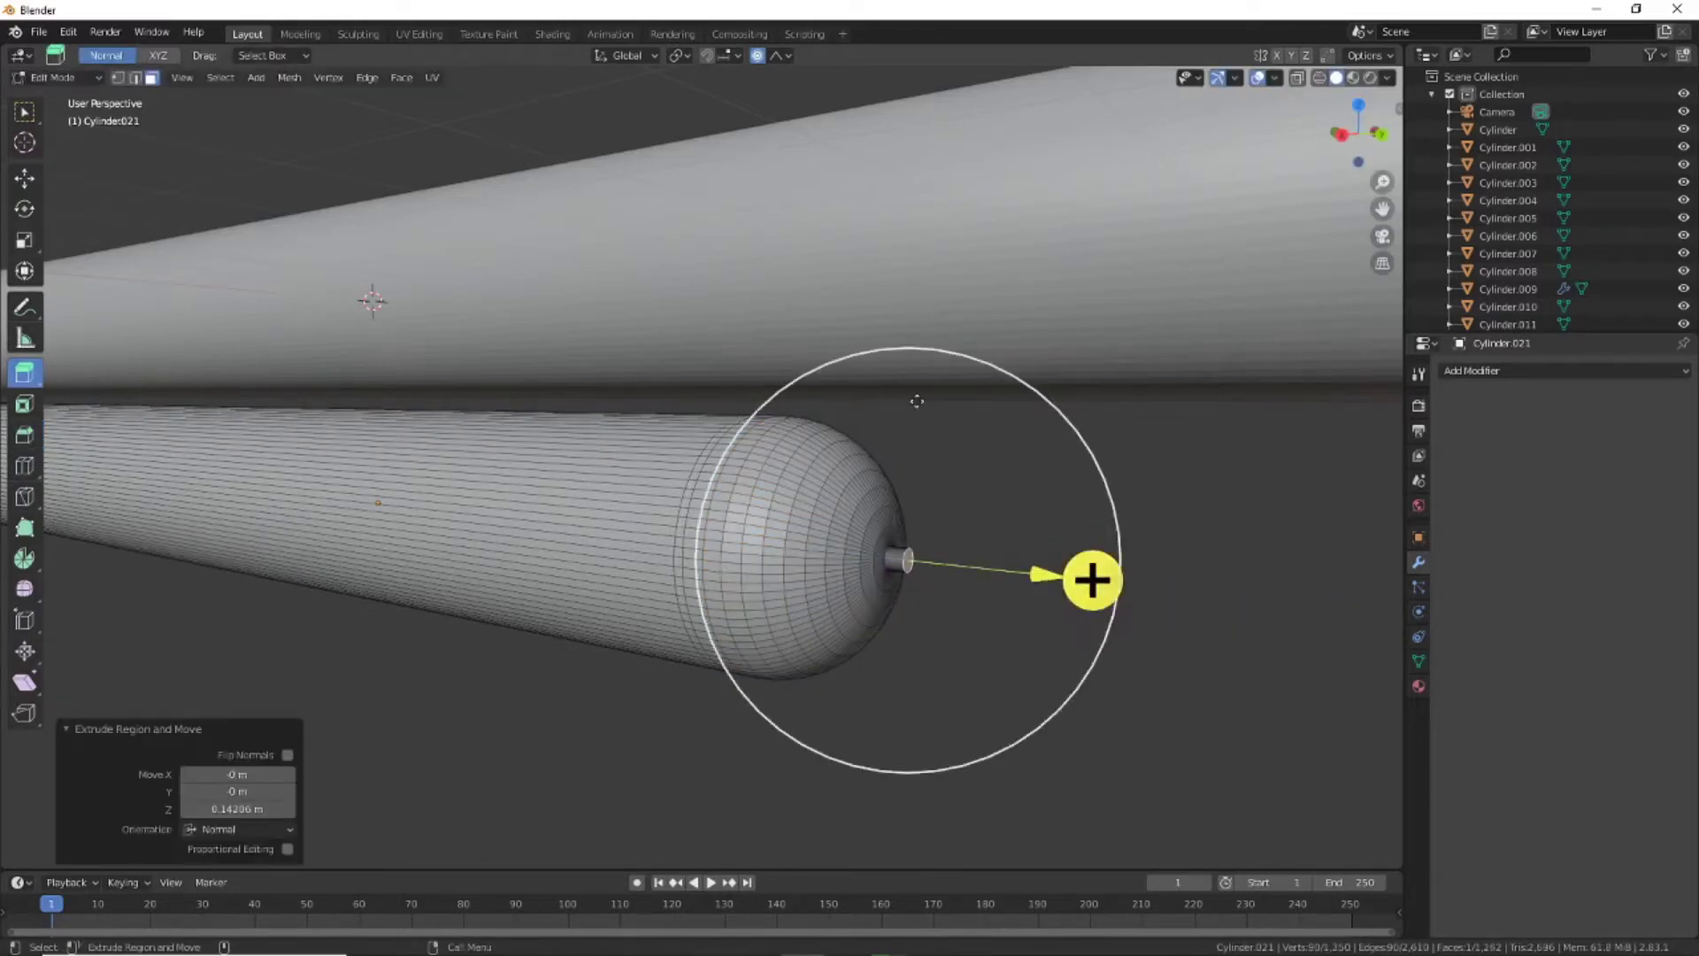
key("shift+space")
key("b")
left_click_drag(956, 569, 1207, 592)
Select the edge ring where the dome meets the tube and extrude it along normals
mouse_move(1138, 664)
middle_mouse_down()
mouse_move(910, 661)
mouse_move(1054, 755)
middle_mouse_up()
left_click(1350, 132)
left_click(1319, 79)
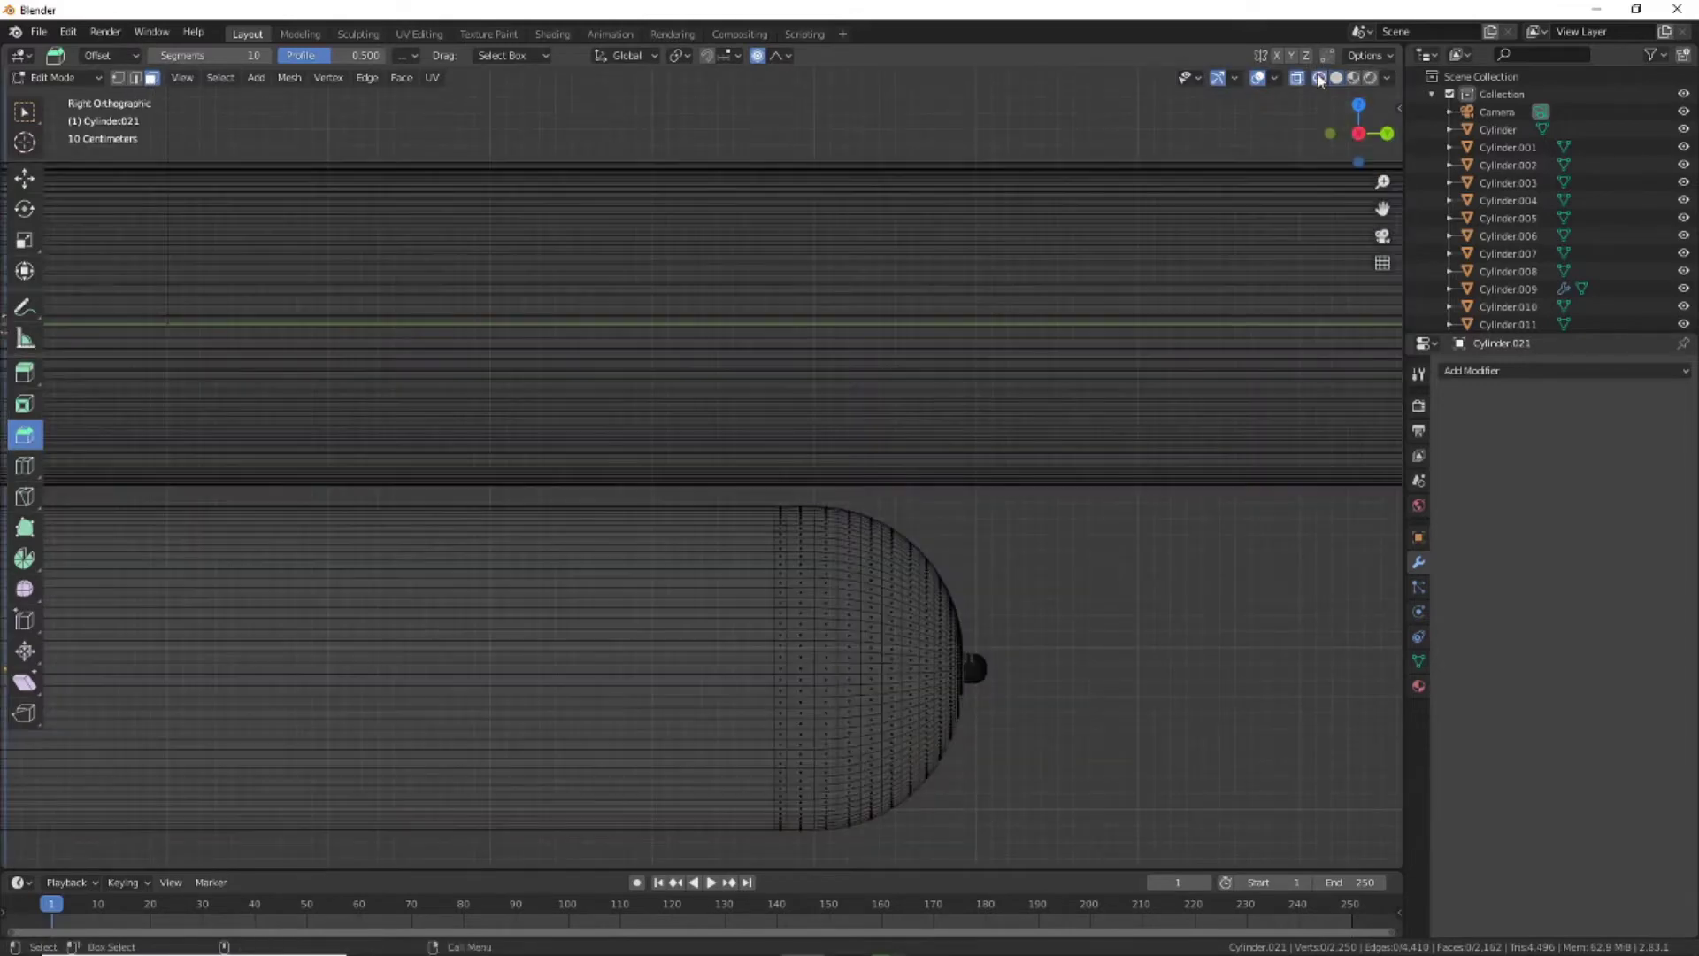
left_click(781, 673, "alt")
middle_click_drag(1062, 683, 1150, 575)
left_click(1337, 77)
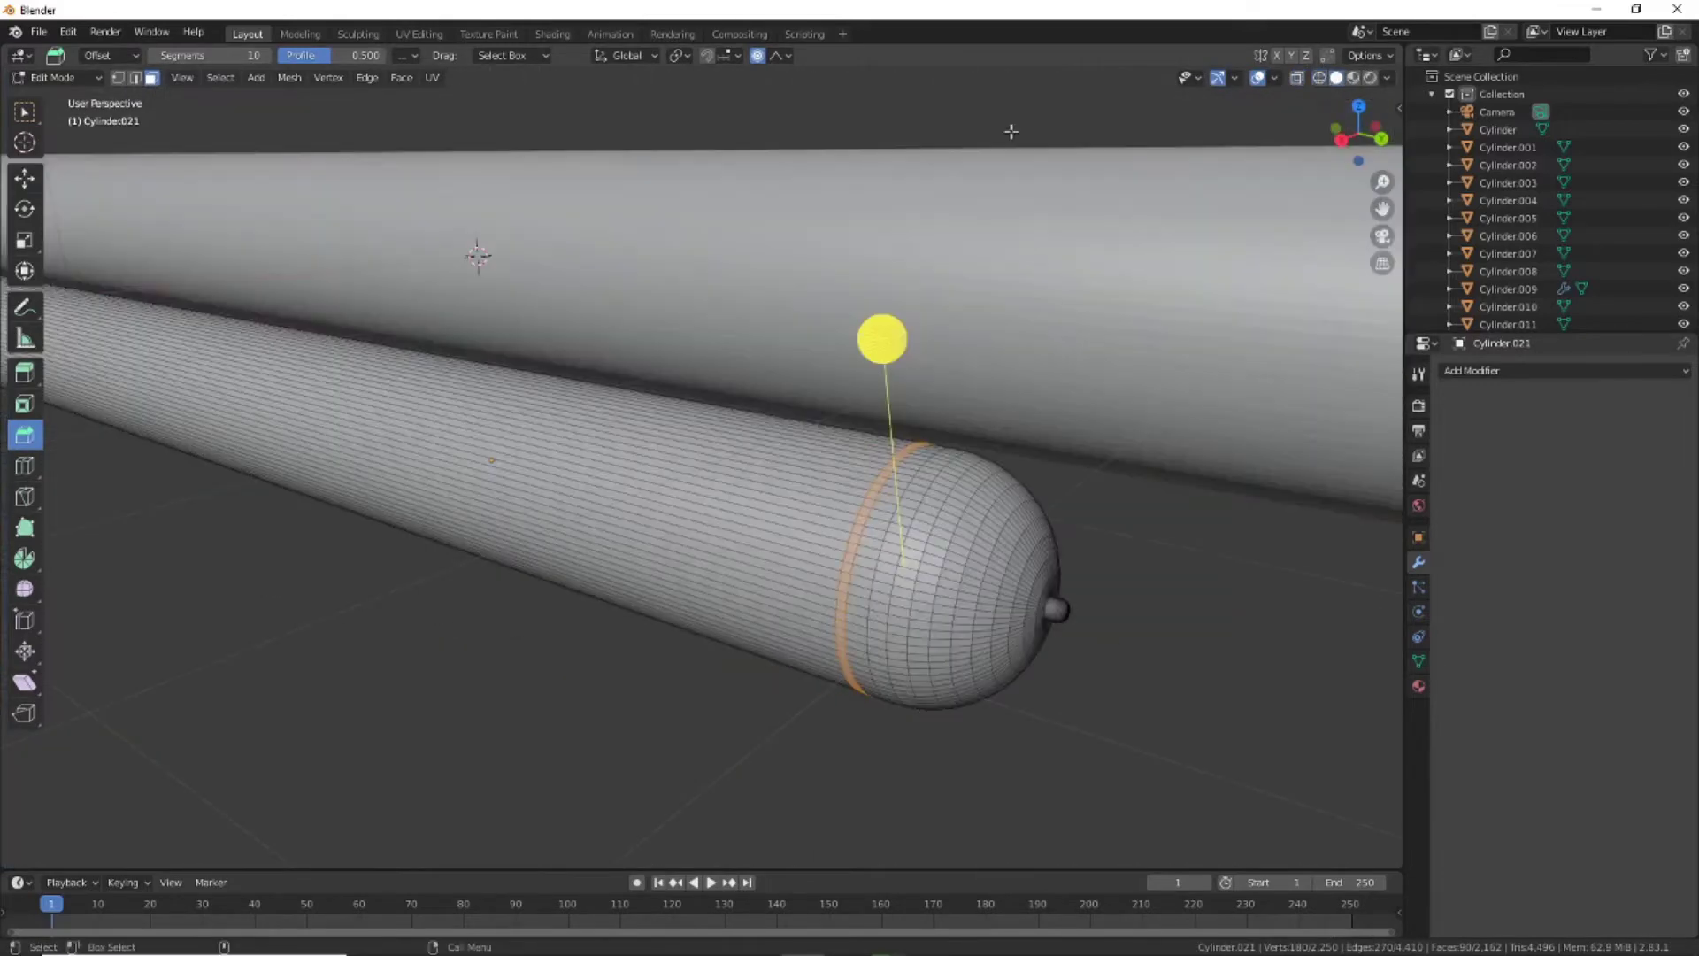
left_click(25, 373)
left_click_drag(25, 373, 124, 421)
left_click_drag(882, 339, 893, 348)
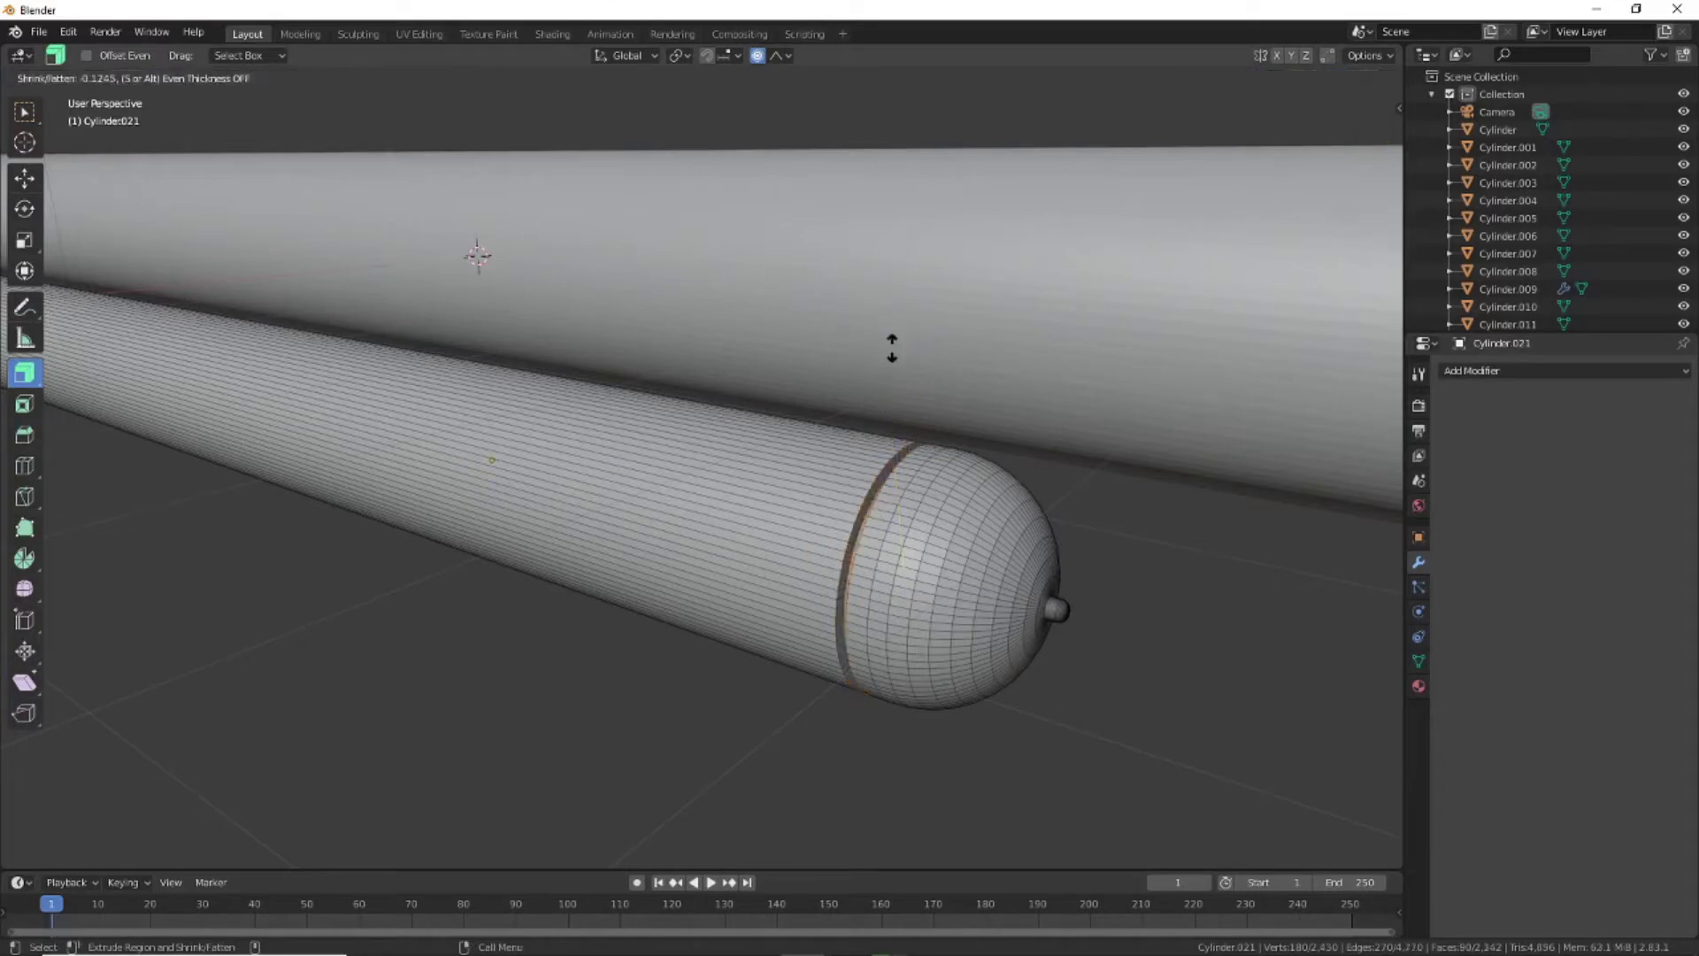
left_click(890, 346)
Bevel that ring into a double groove, then return to Object Mode
left_click(25, 435)
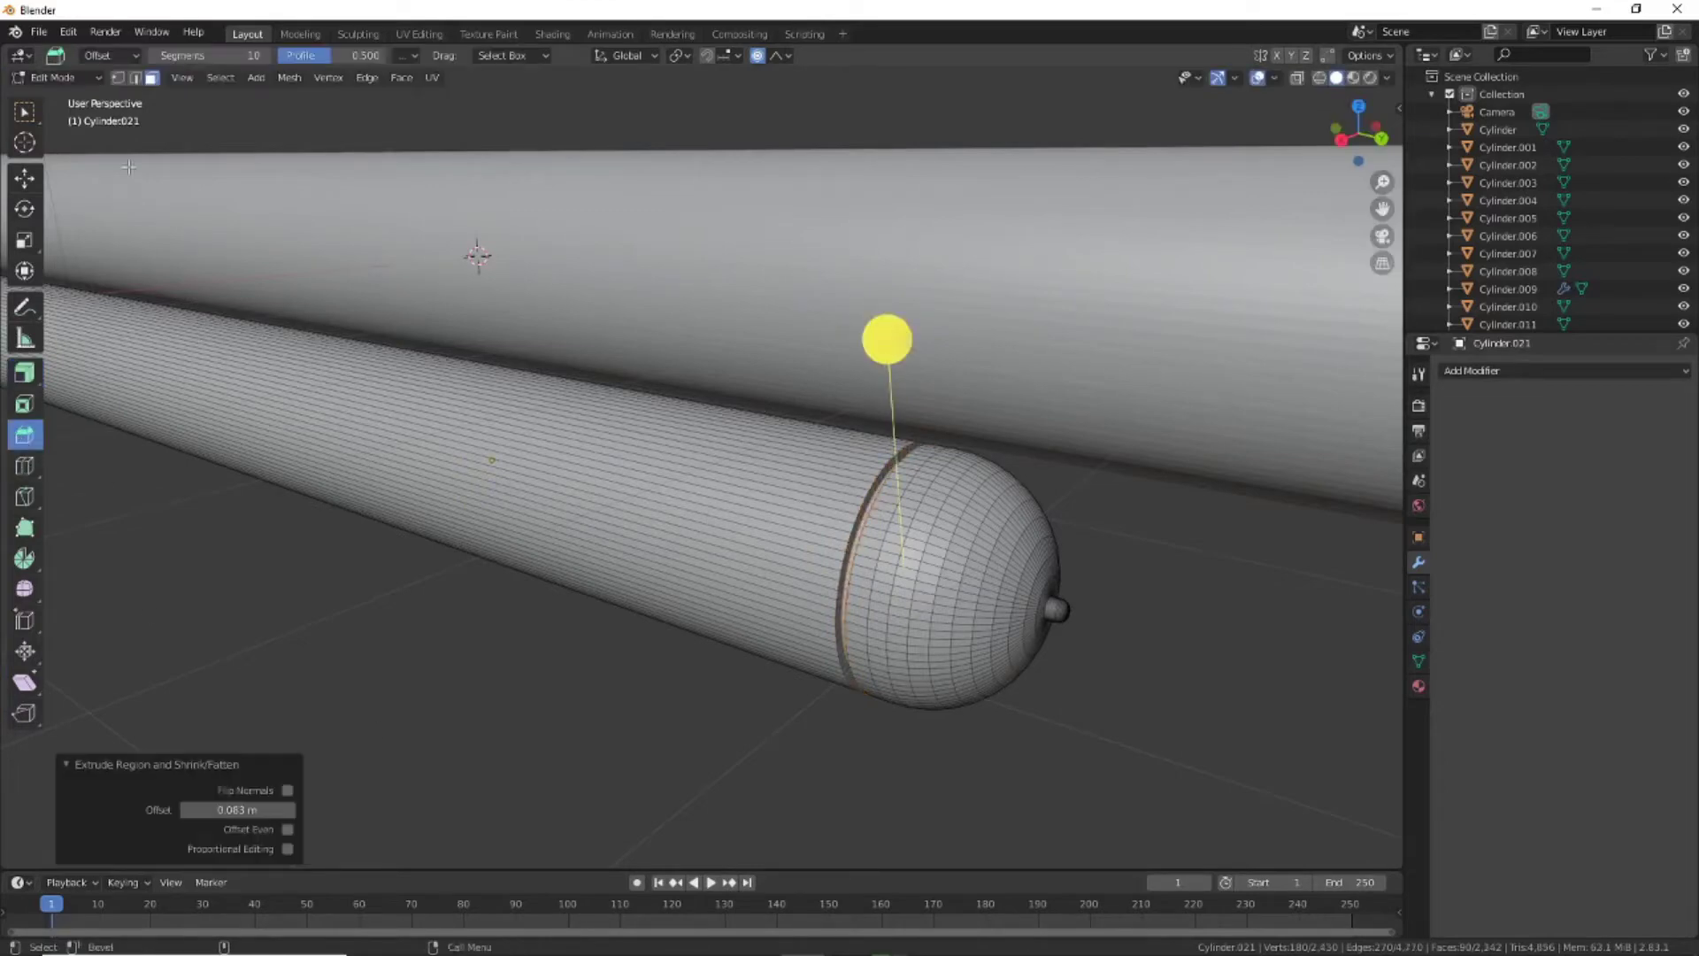
left_click(857, 514, "alt")
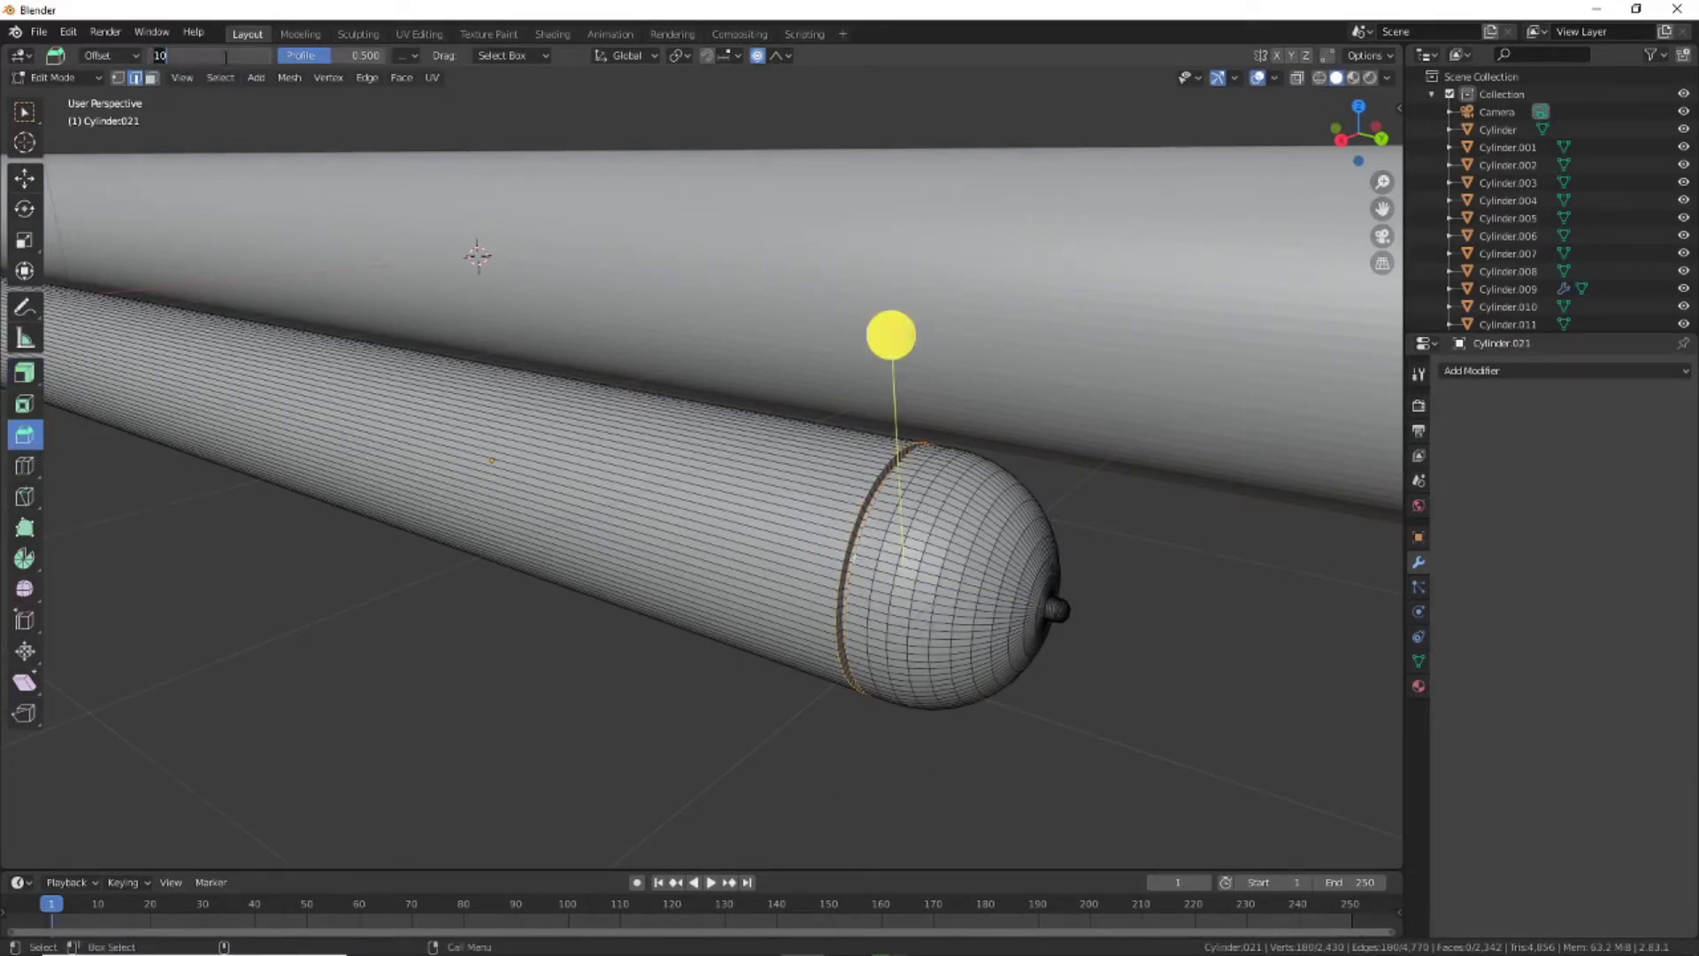
left_click_drag(889, 318, 880, 319)
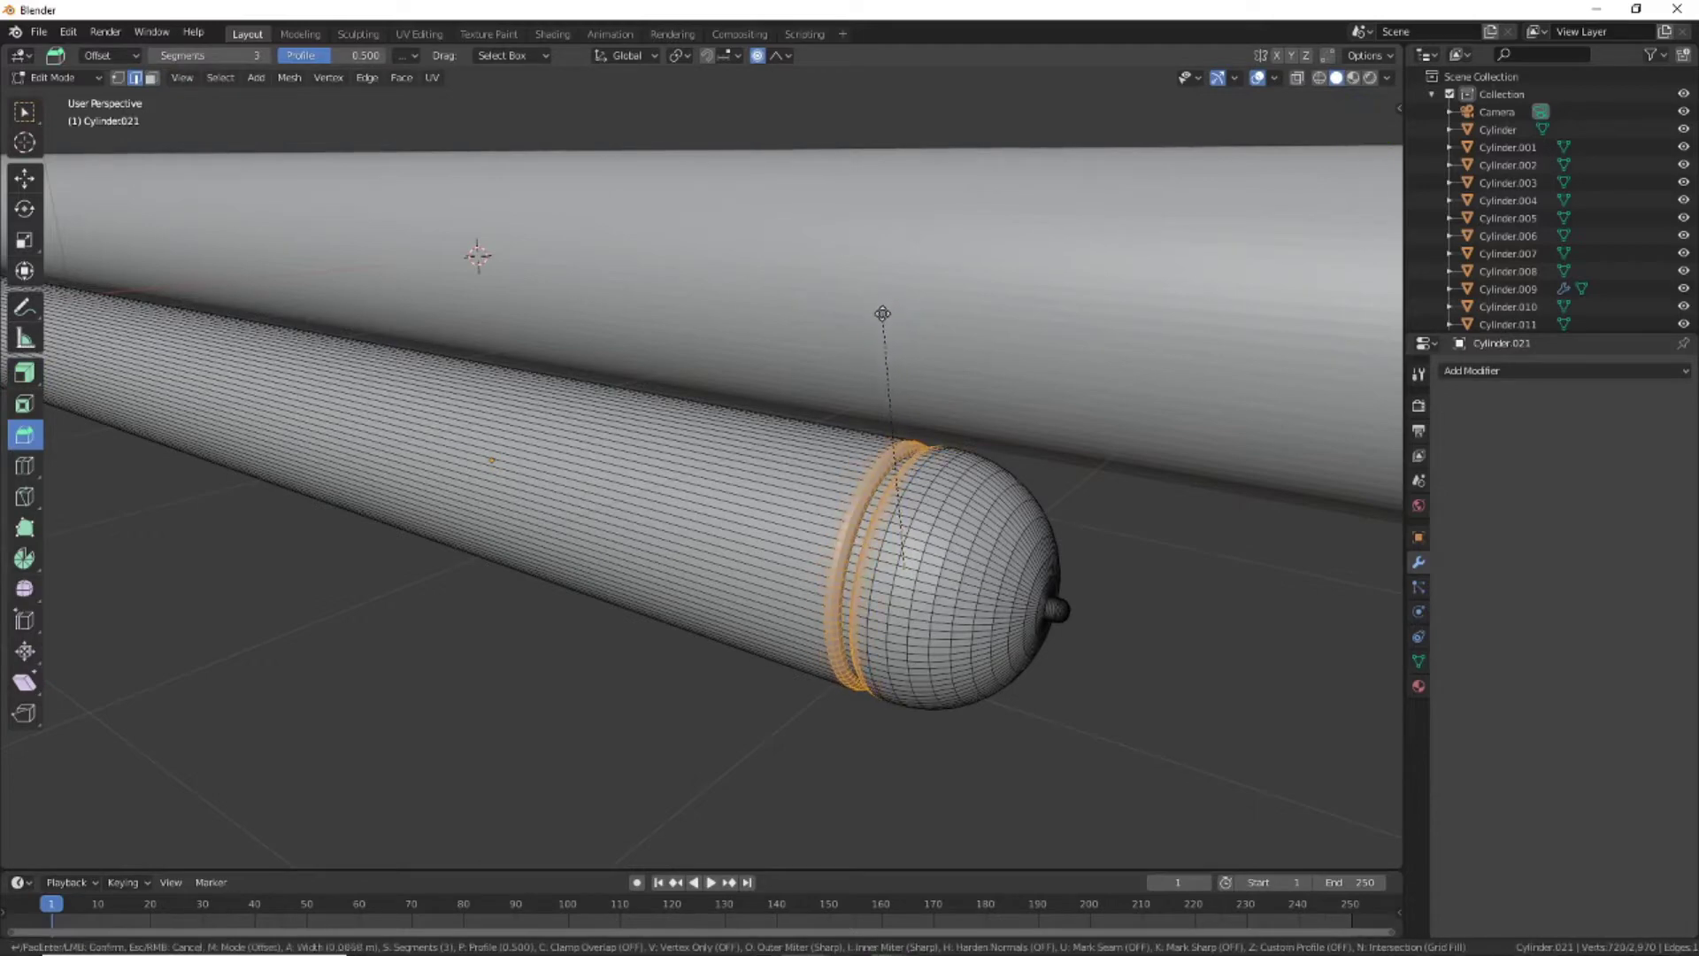
left_click(713, 827)
mouse_move(713, 826)
middle_mouse_down()
mouse_move(994, 717)
mouse_move(873, 637)
middle_mouse_up()
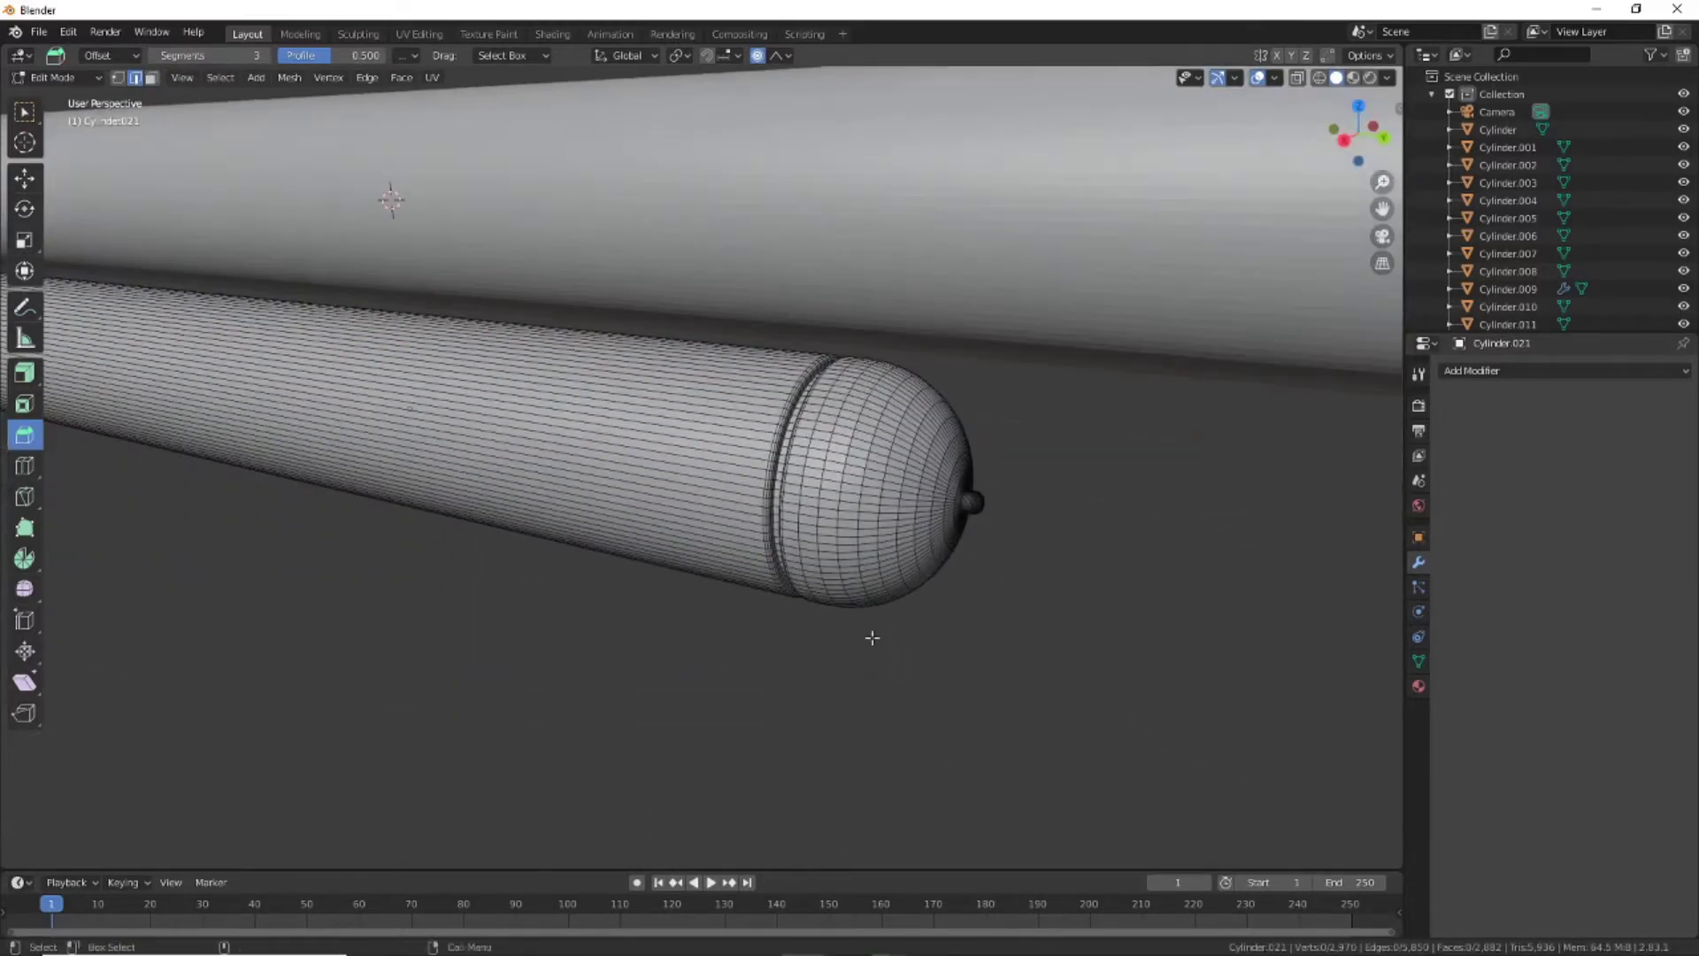
scroll(873, 637, "down", 3)
scroll(630, 638, "down", 3)
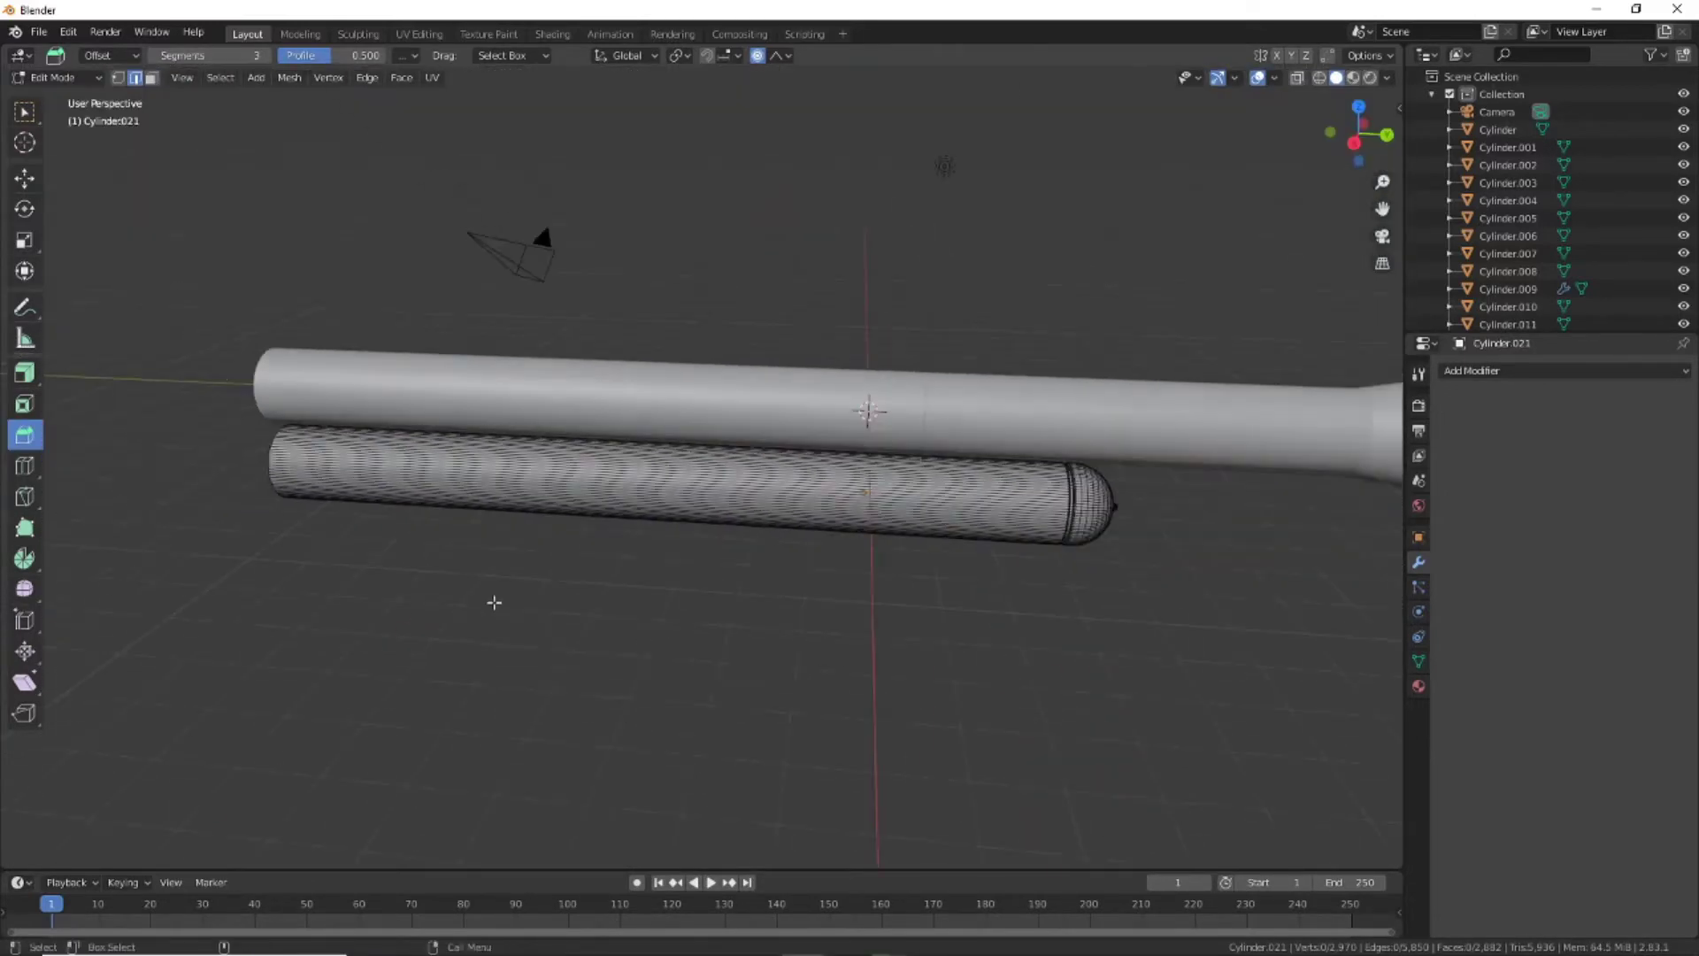
left_click(53, 77)
Add a cube, narrow and shrink it, and stretch it along the tubes' length
left_click(201, 78)
left_click(375, 119)
mouse_move(992, 381)
middle_mouse_down()
mouse_move(1009, 592)
mouse_move(827, 444)
middle_mouse_up()
left_click(1351, 141)
left_click(25, 240)
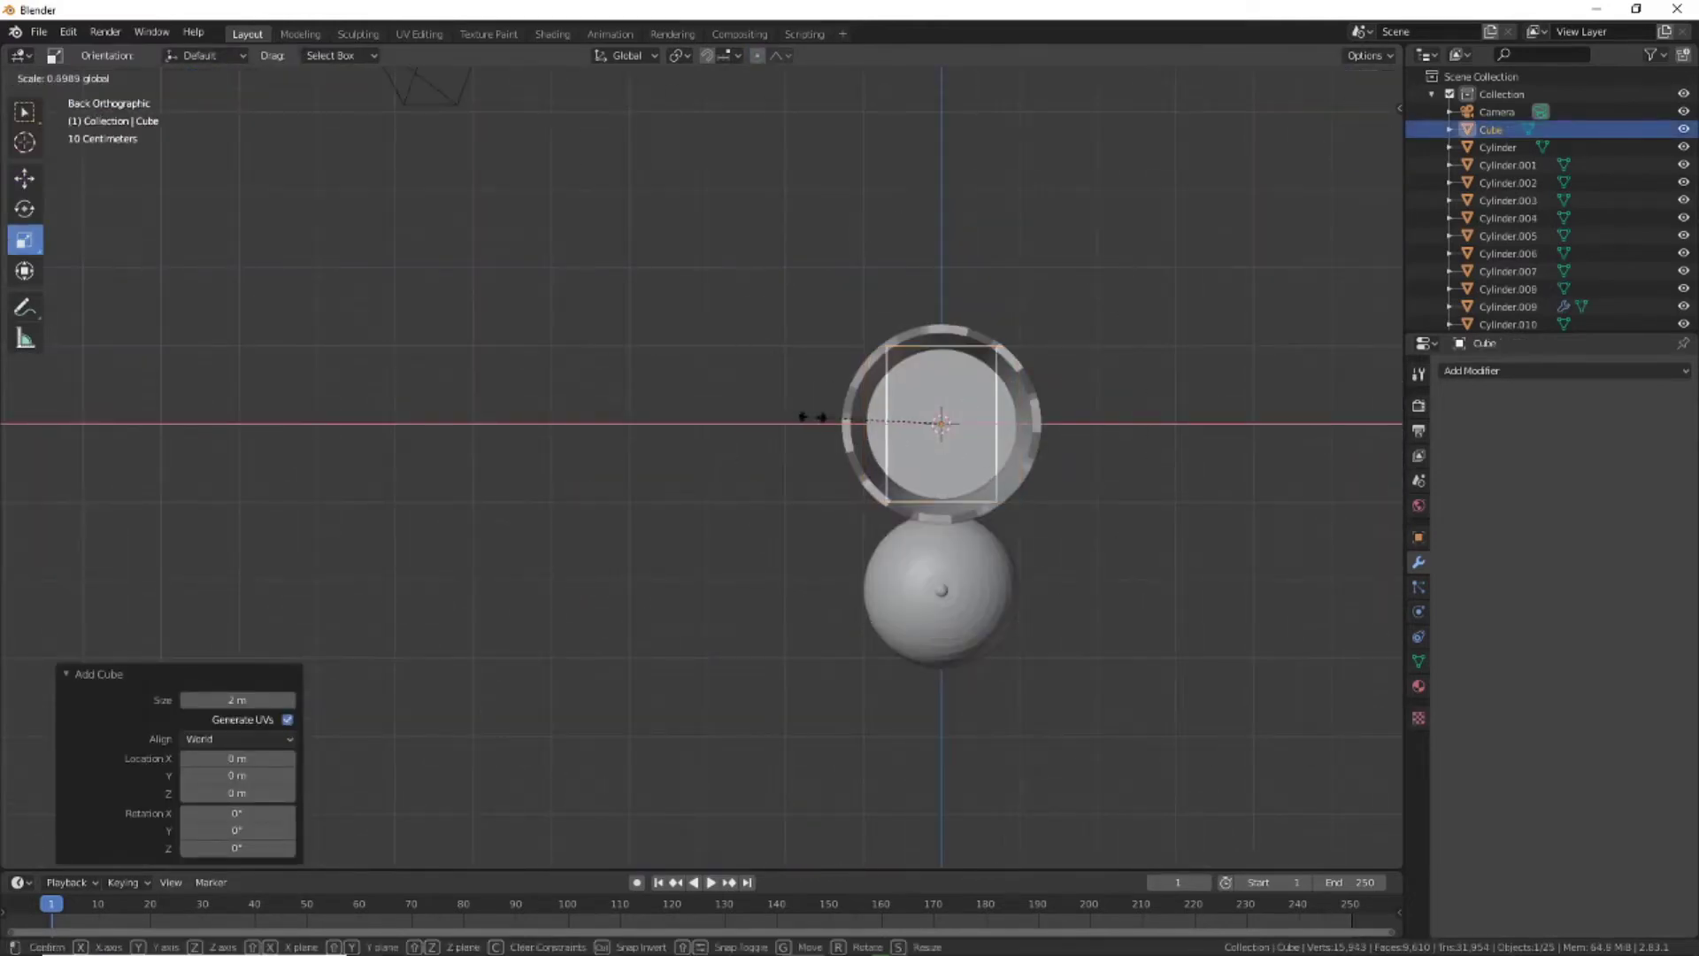
left_click_drag(759, 425, 868, 425)
left_click(25, 178)
left_click(24, 240)
left_click_drag(938, 235, 944, 470)
left_click(1331, 133)
left_click_drag(1172, 505, 407, 531)
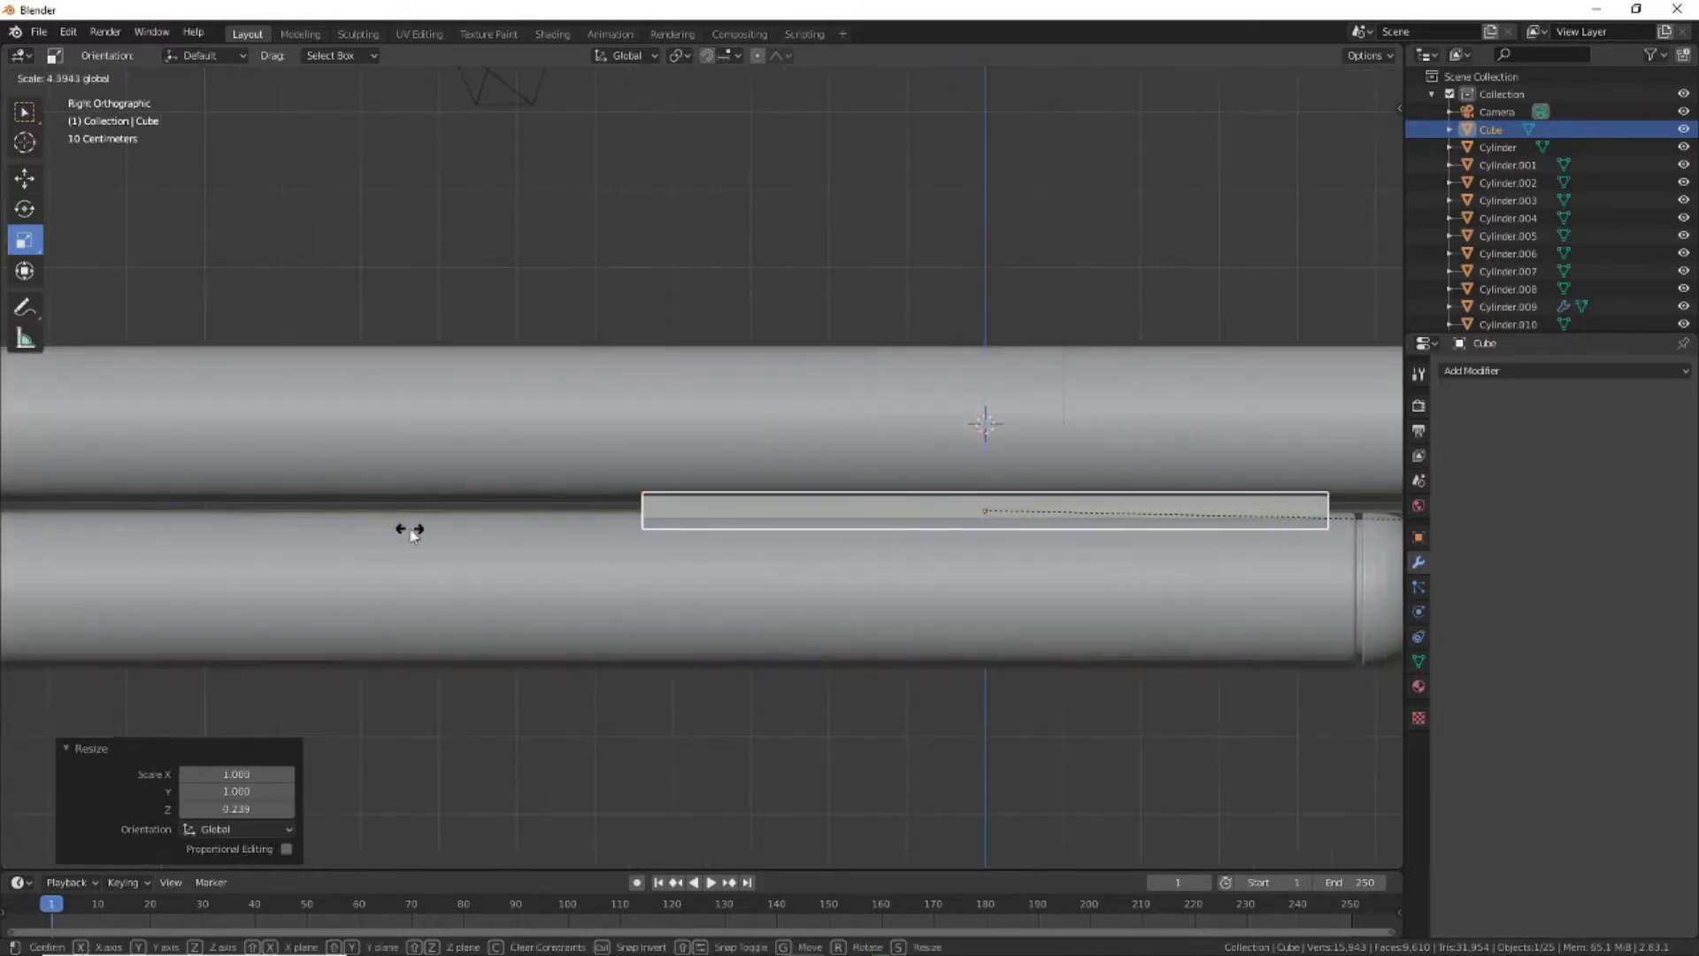
Slide the strip back and move its end face in Edit Mode to reach the domed end
left_click(25, 178)
scroll(1043, 500, "down", 3)
mouse_move(1043, 500)
left_mouse_down()
mouse_move(542, 500)
mouse_move(1248, 493)
left_mouse_up()
key("Tab")
key("shift+z")
left_click(25, 178)
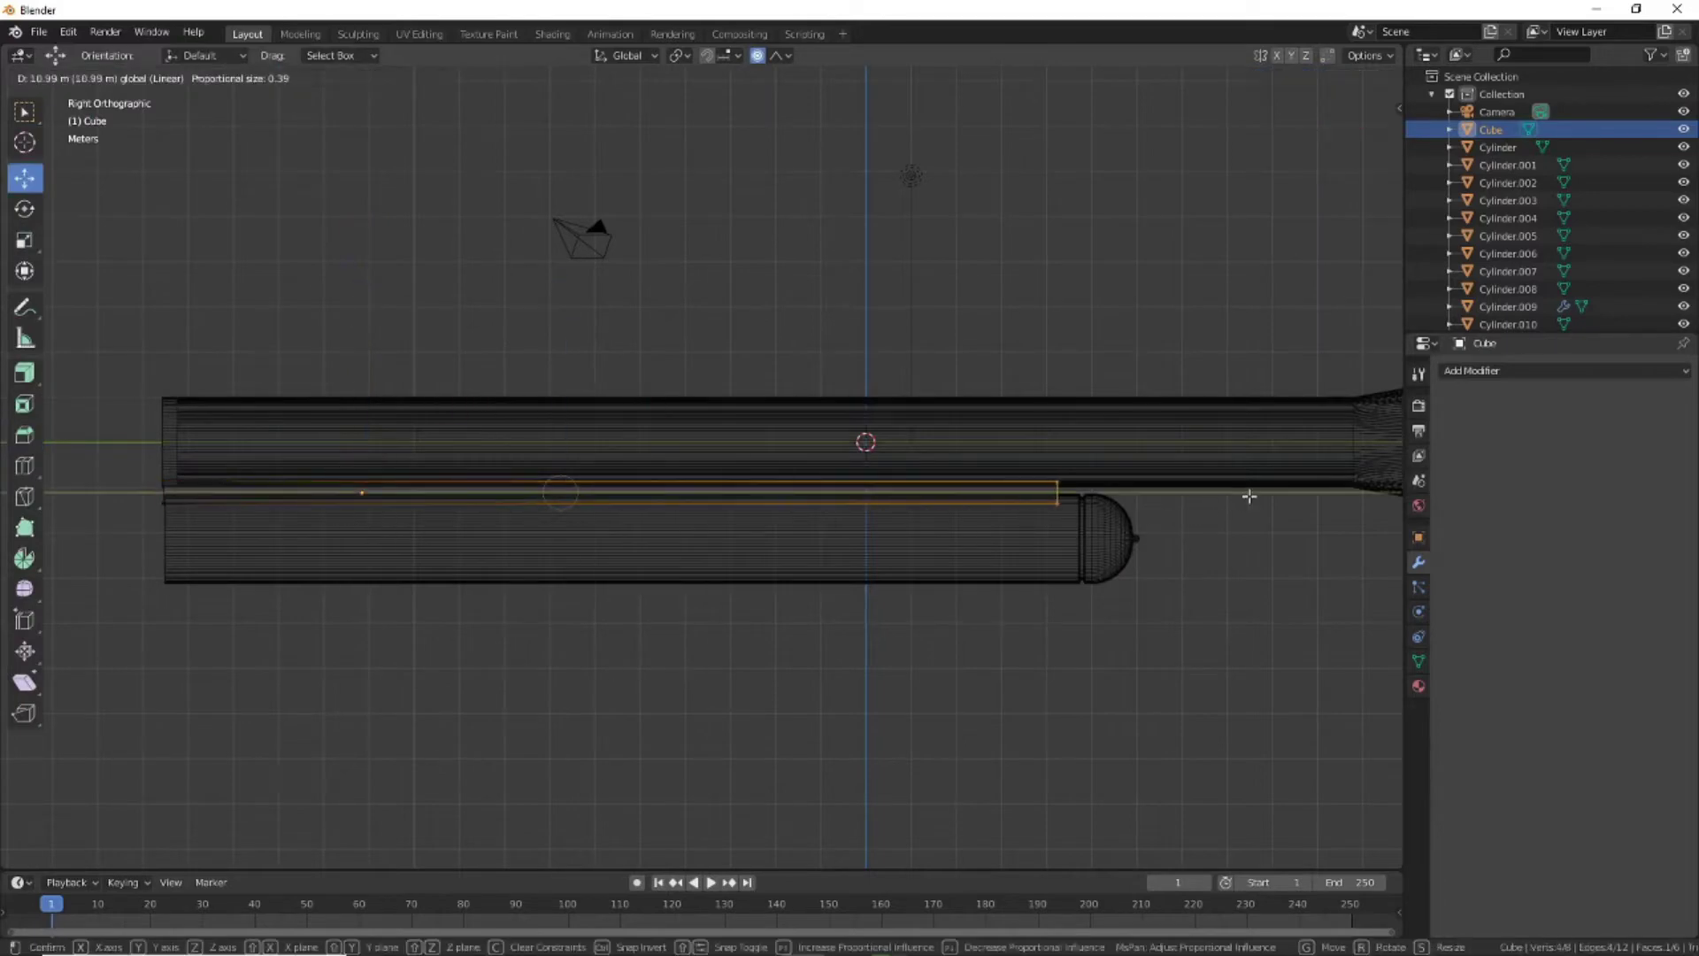
mouse_move(1248, 493)
middle_mouse_down()
mouse_move(950, 685)
mouse_move(885, 619)
middle_mouse_up()
key("shift+z")
middle_click_drag(779, 676, 295, 491)
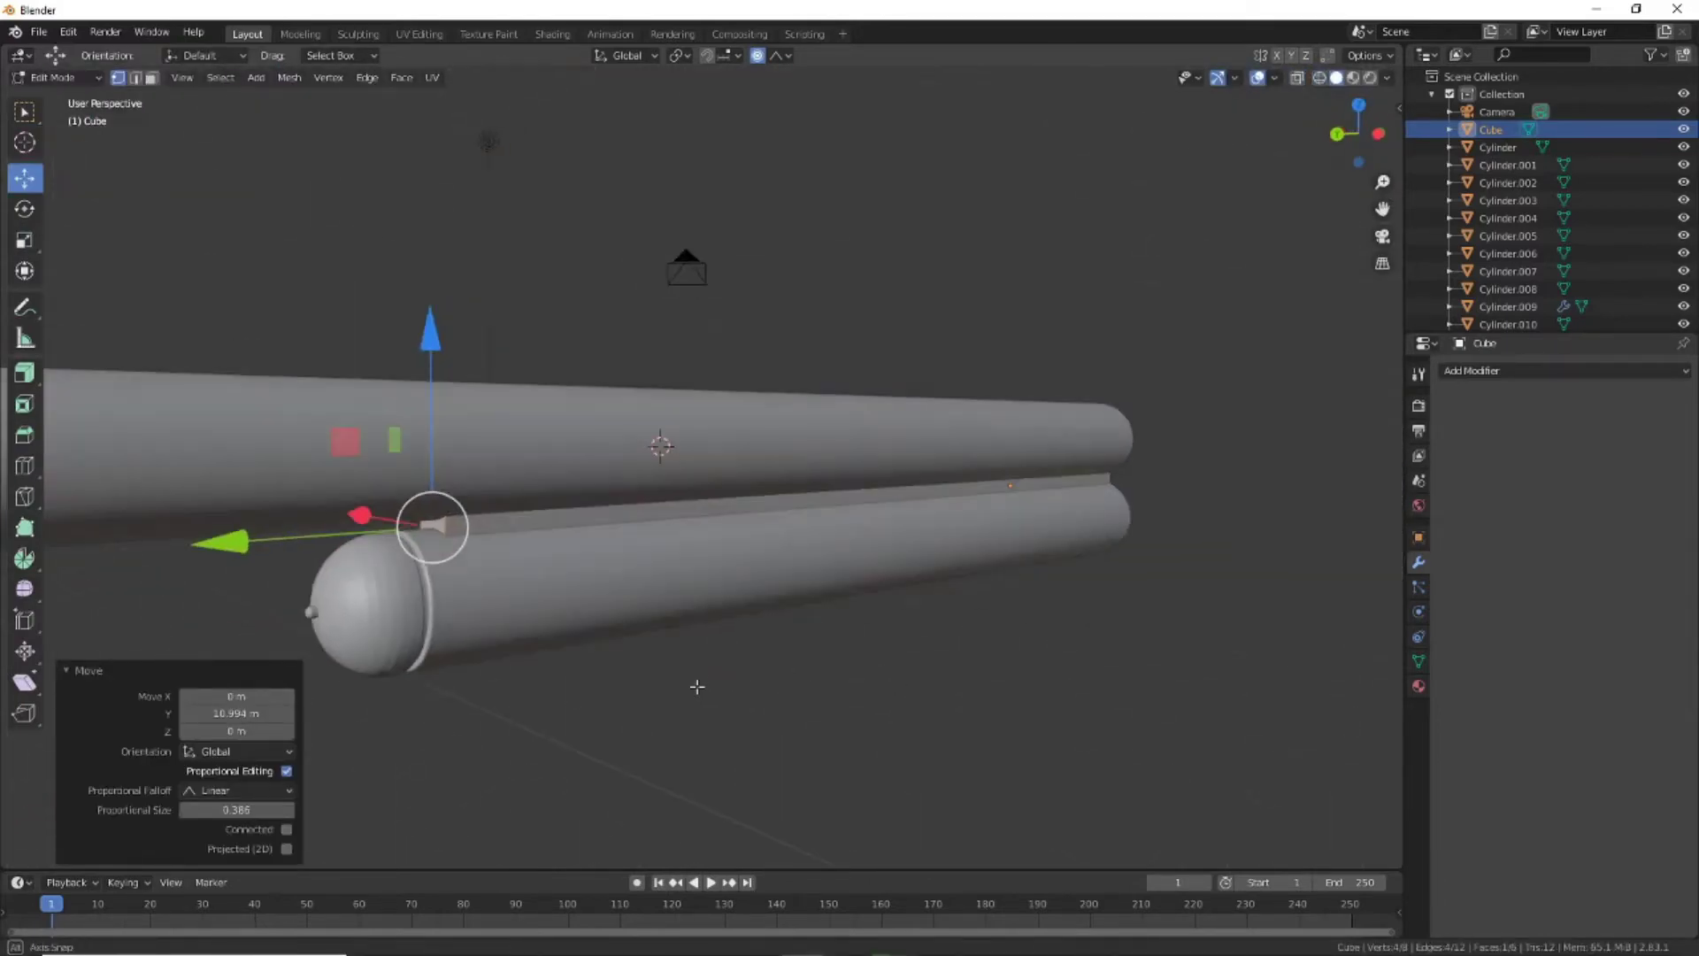
left_click(53, 77)
left_click(200, 77)
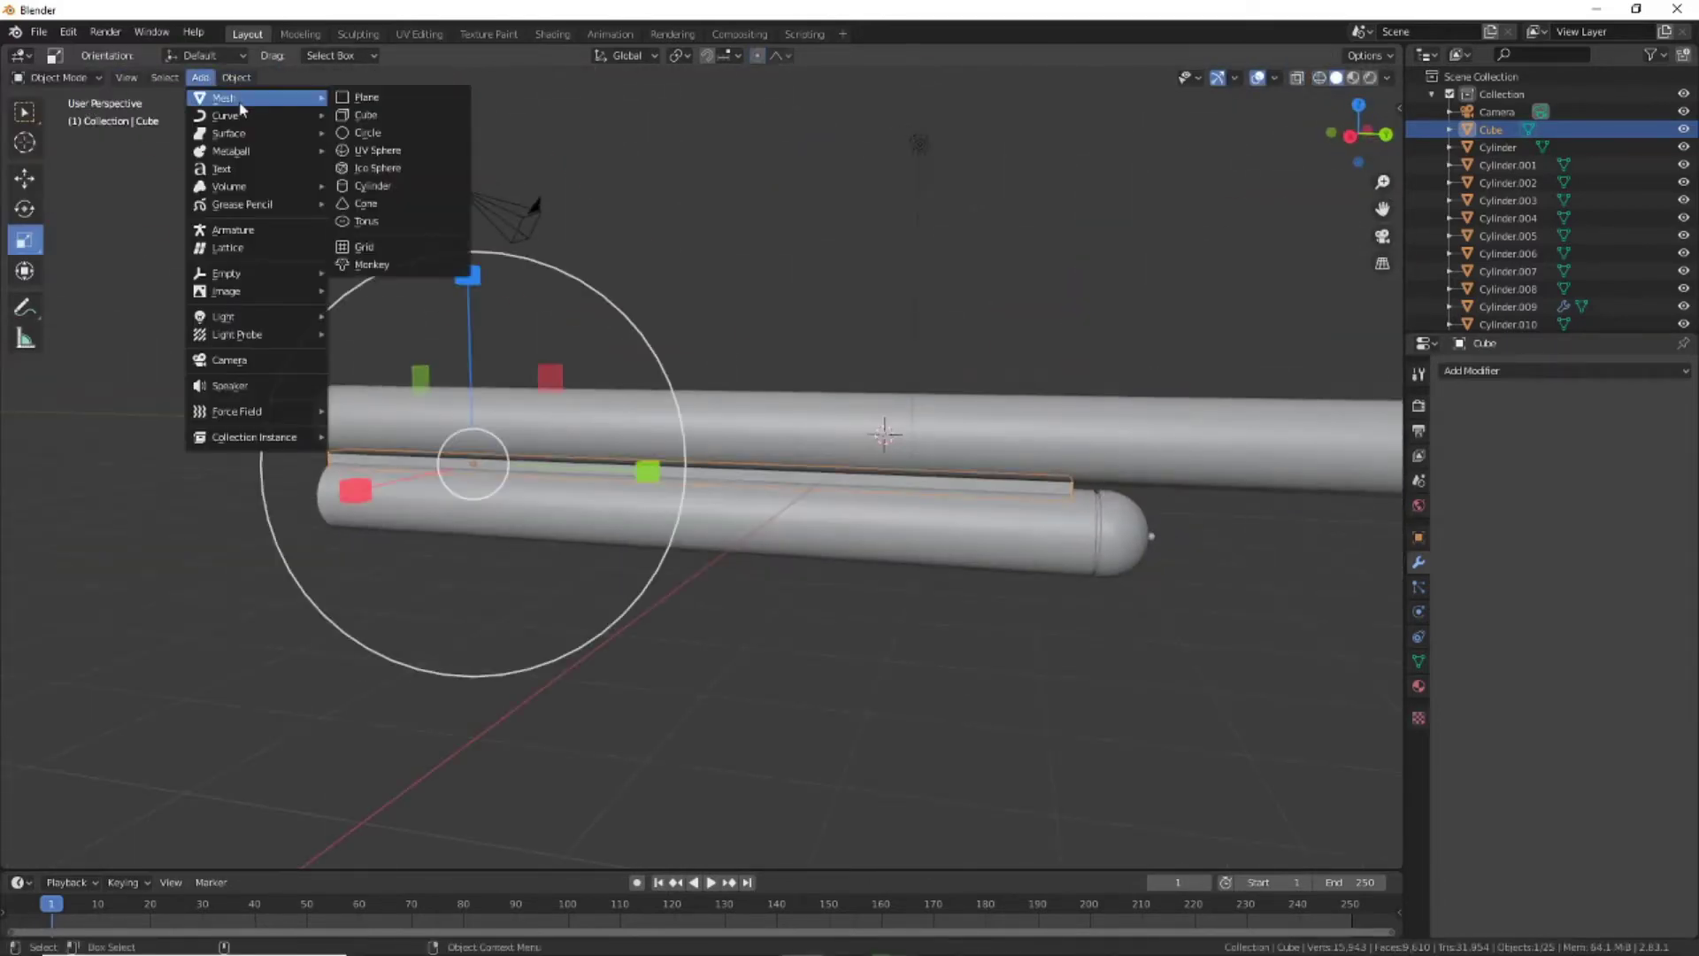
Add a cylinder, centre it on the lower tube and scale it slightly wider than the tube
left_click(372, 185)
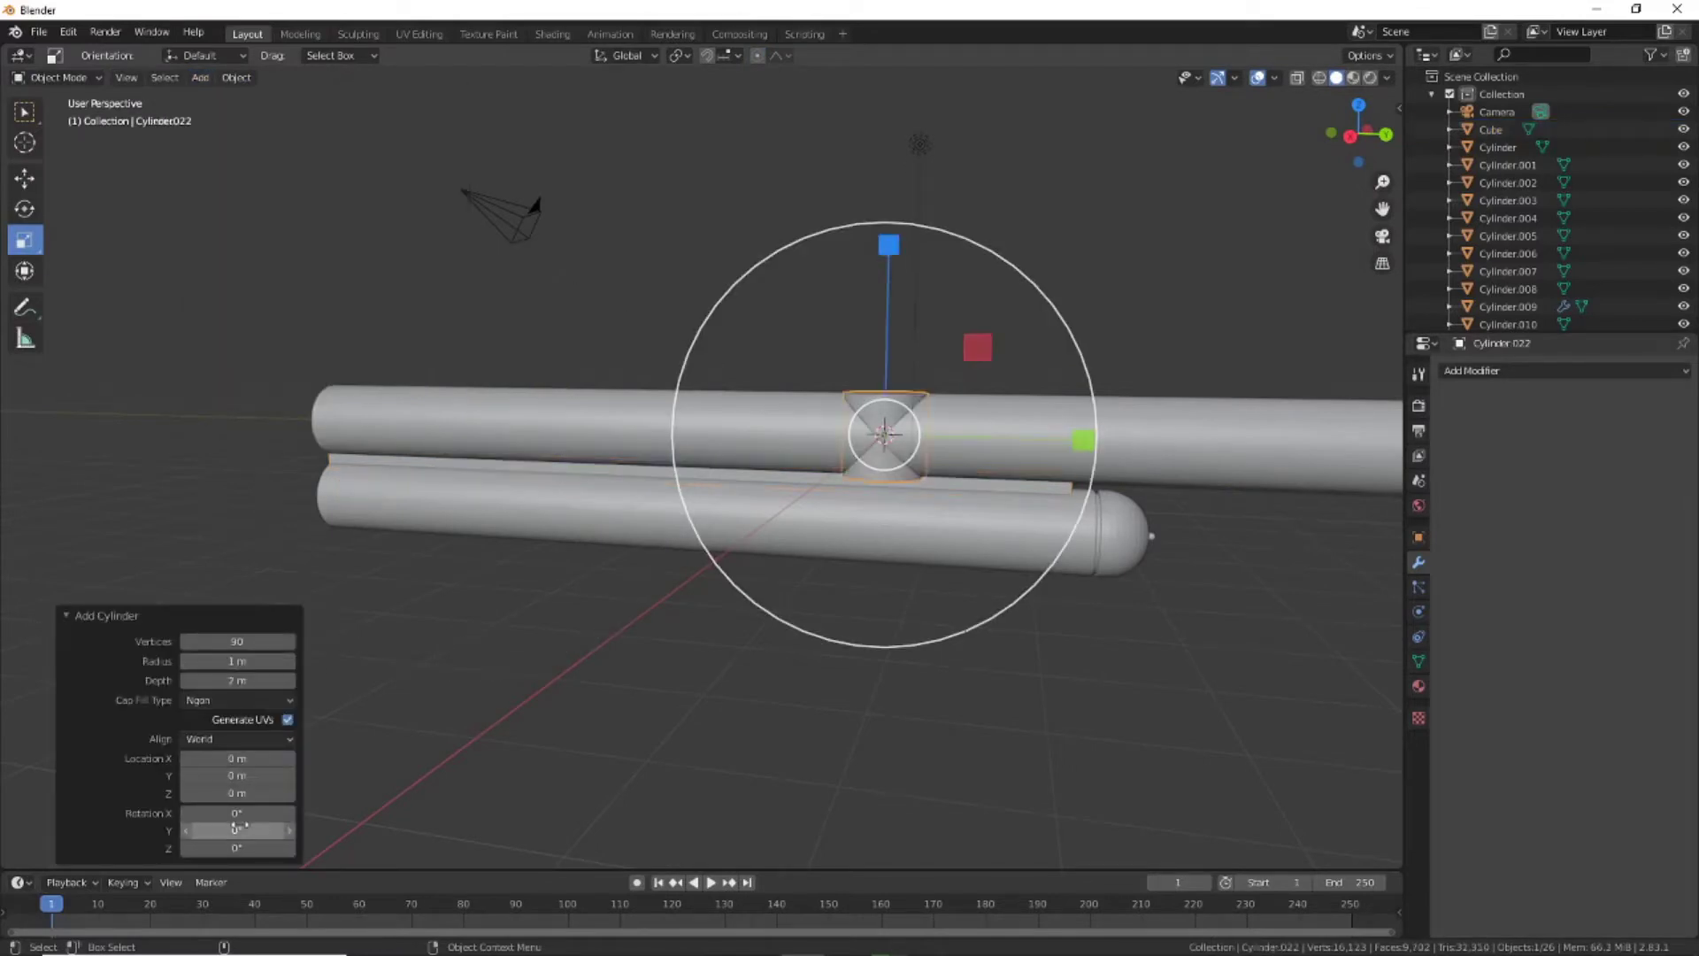
left_click(25, 178)
left_click_drag(888, 239, 888, 355)
left_click(25, 240)
middle_click_drag(982, 575, 797, 548)
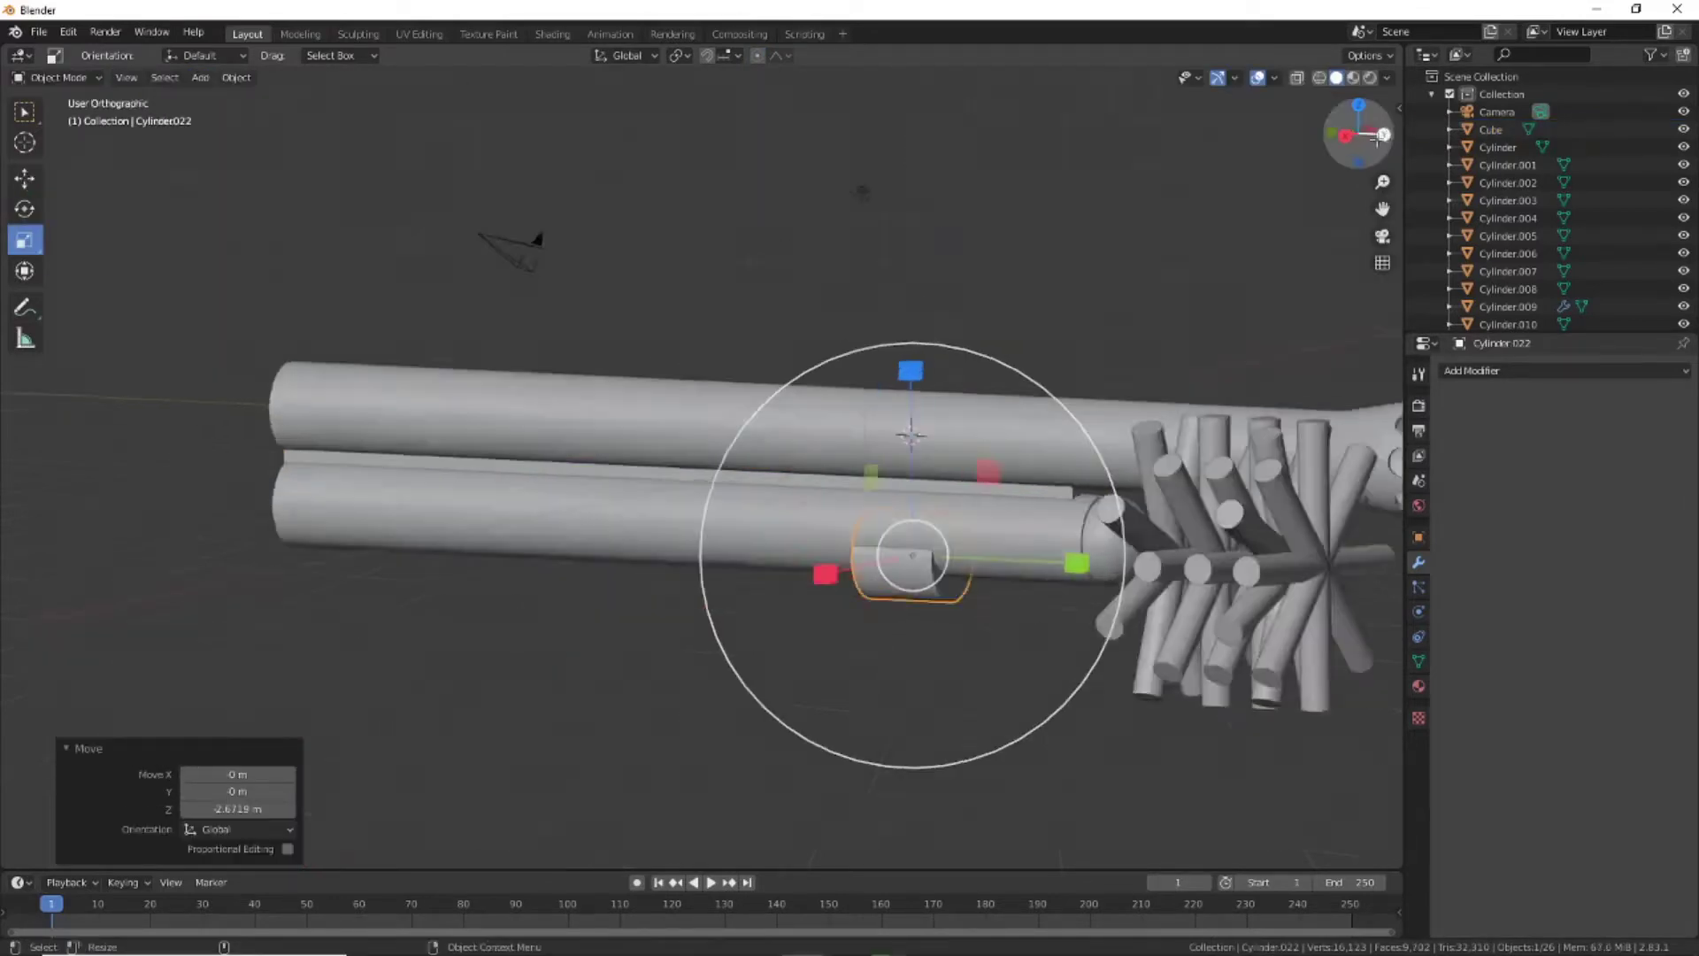
key("ctrl+KP_1")
mouse_move(754, 474)
left_mouse_down()
mouse_move(728, 453)
mouse_move(750, 474)
left_mouse_up()
key("shift+space")
key("g")
left_click_drag(840, 395, 841, 341)
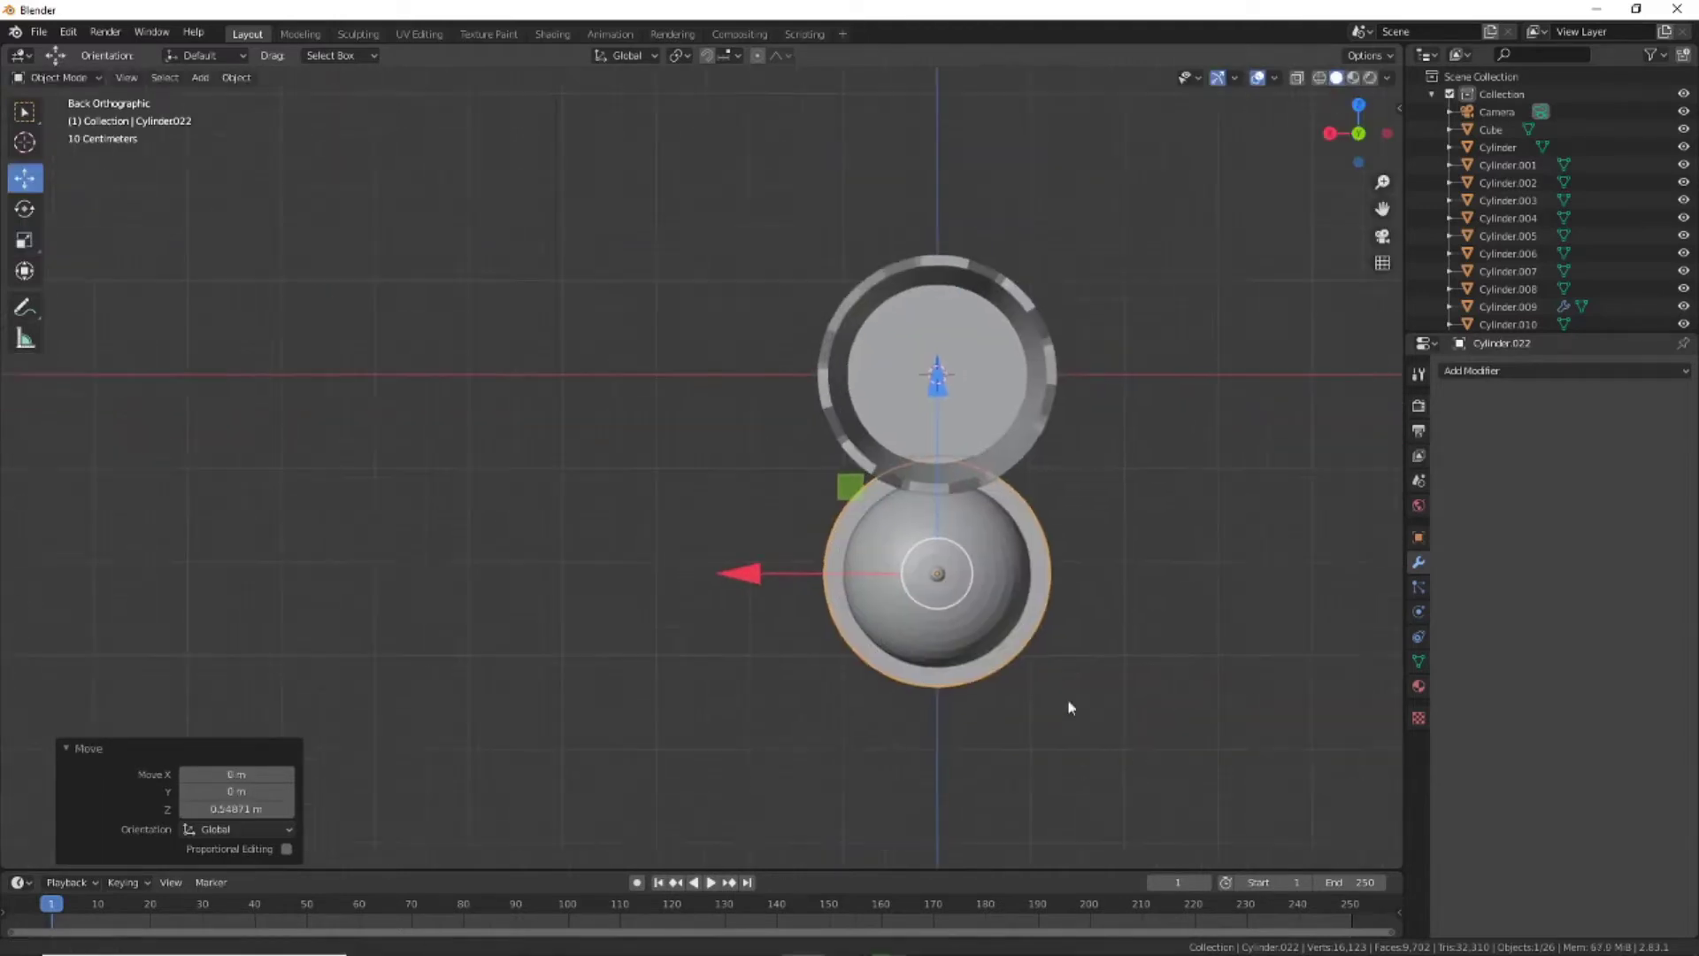
key("shift+space")
key("s")
left_click_drag(912, 673, 894, 660)
Stretch the sleeve along the tube and slide it up against the domed end
mouse_move(974, 708)
middle_mouse_down()
mouse_move(696, 715)
mouse_move(885, 664)
middle_mouse_up()
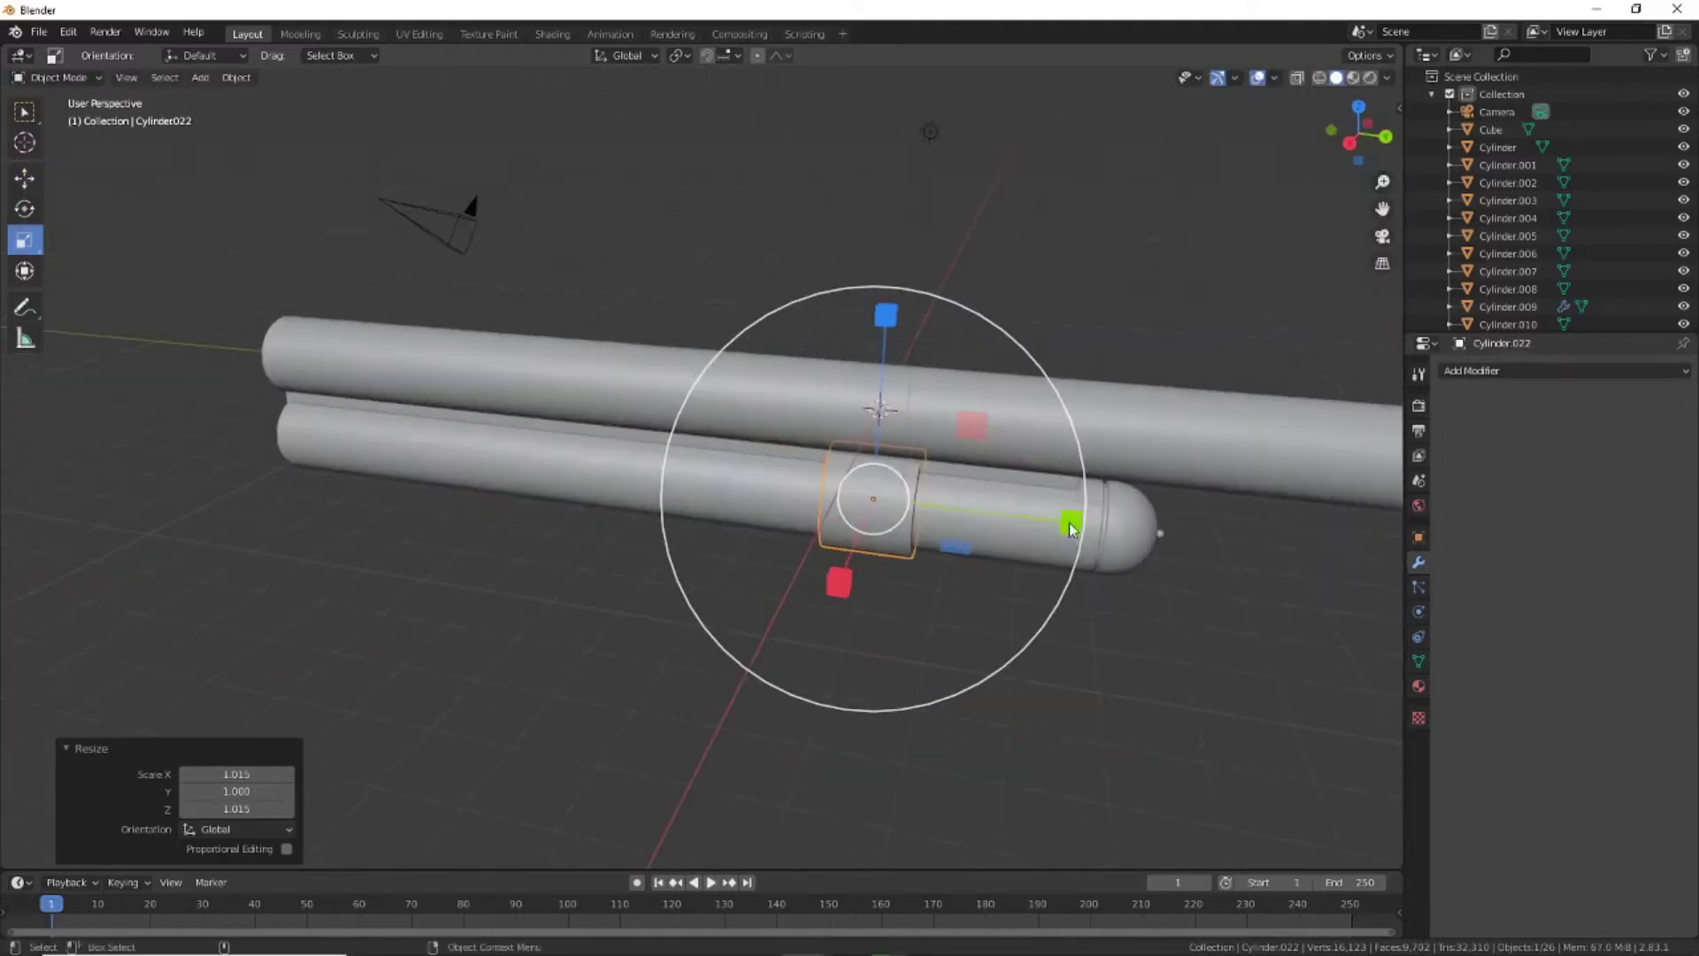
left_click_drag(1074, 520, 695, 562)
key("shift+space")
key("g")
left_click_drag(1071, 522, 1001, 505)
middle_click_drag(1001, 505, 1006, 694)
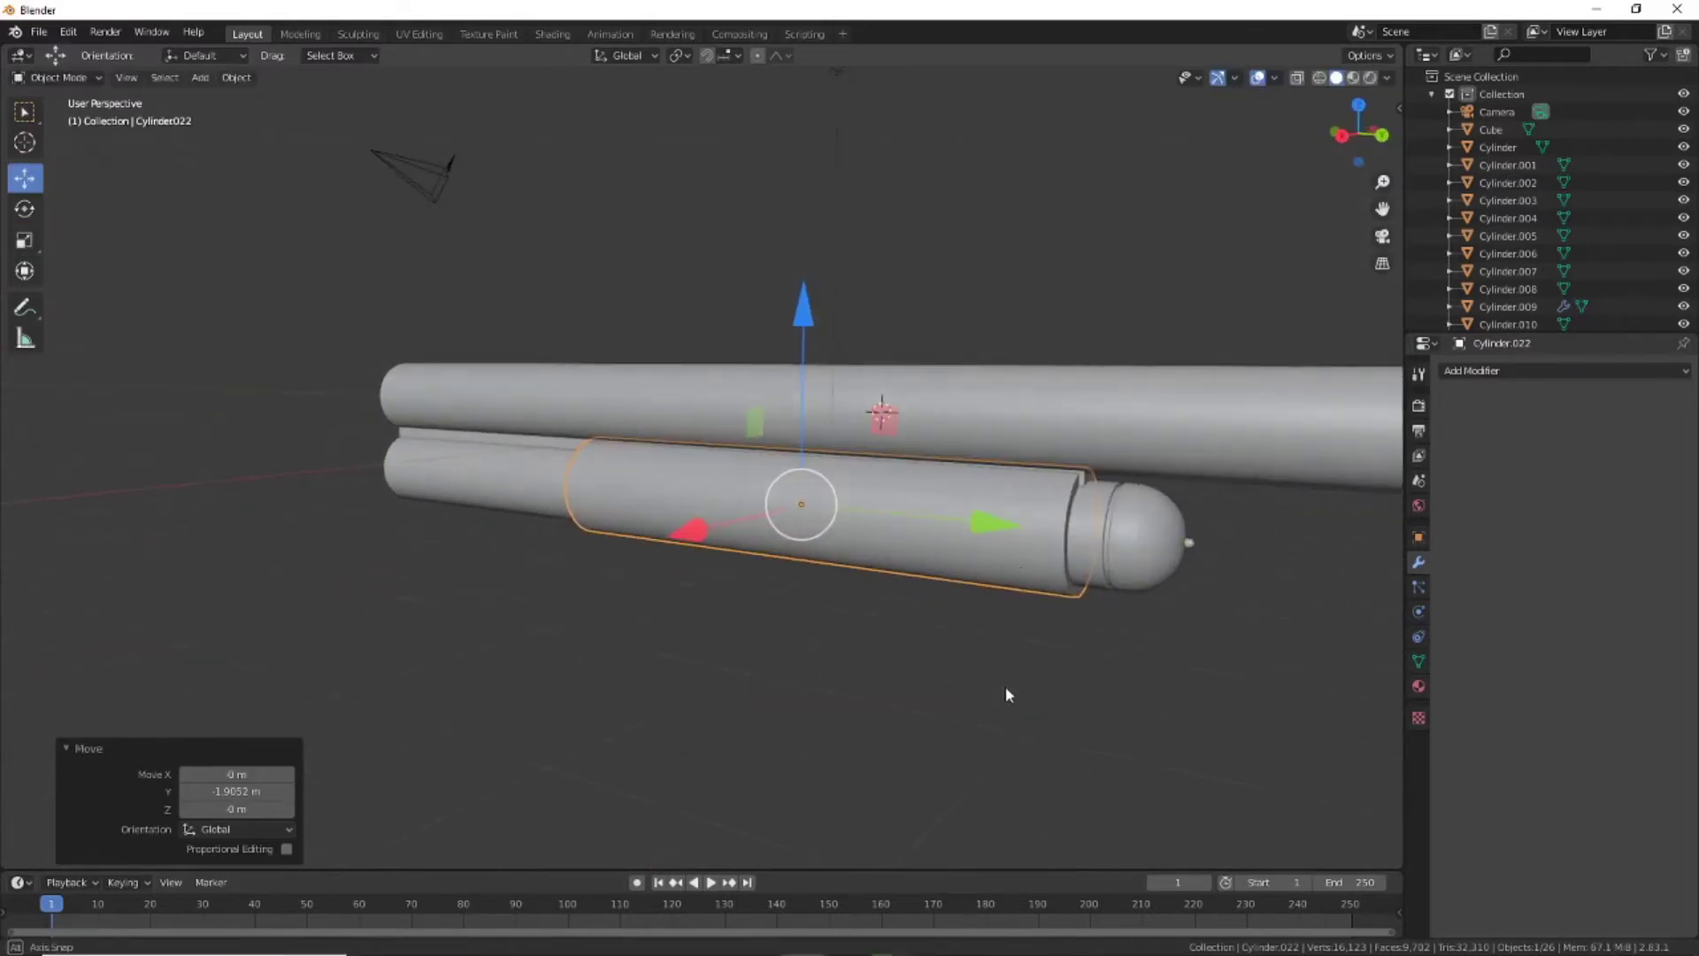
left_click_drag(986, 531, 1000, 520)
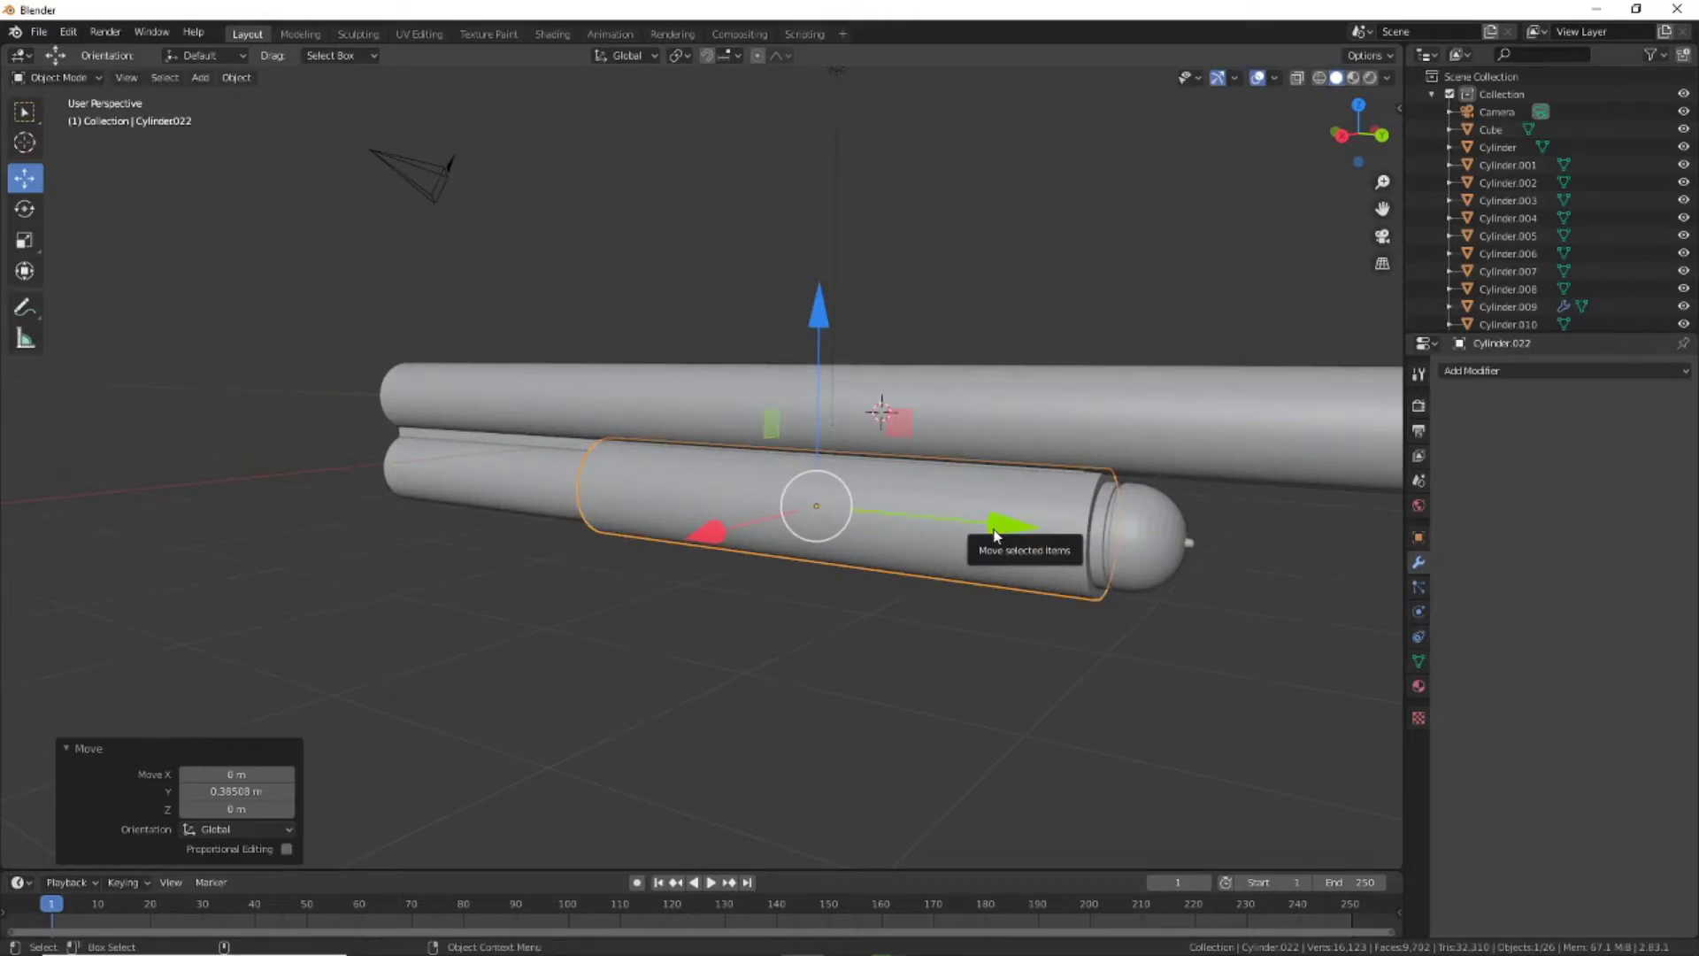
left_click(57, 77)
Add 40 loop cuts along the sleeve and scale the new loops along Y, then view from the right in wireframe
left_click(53, 114)
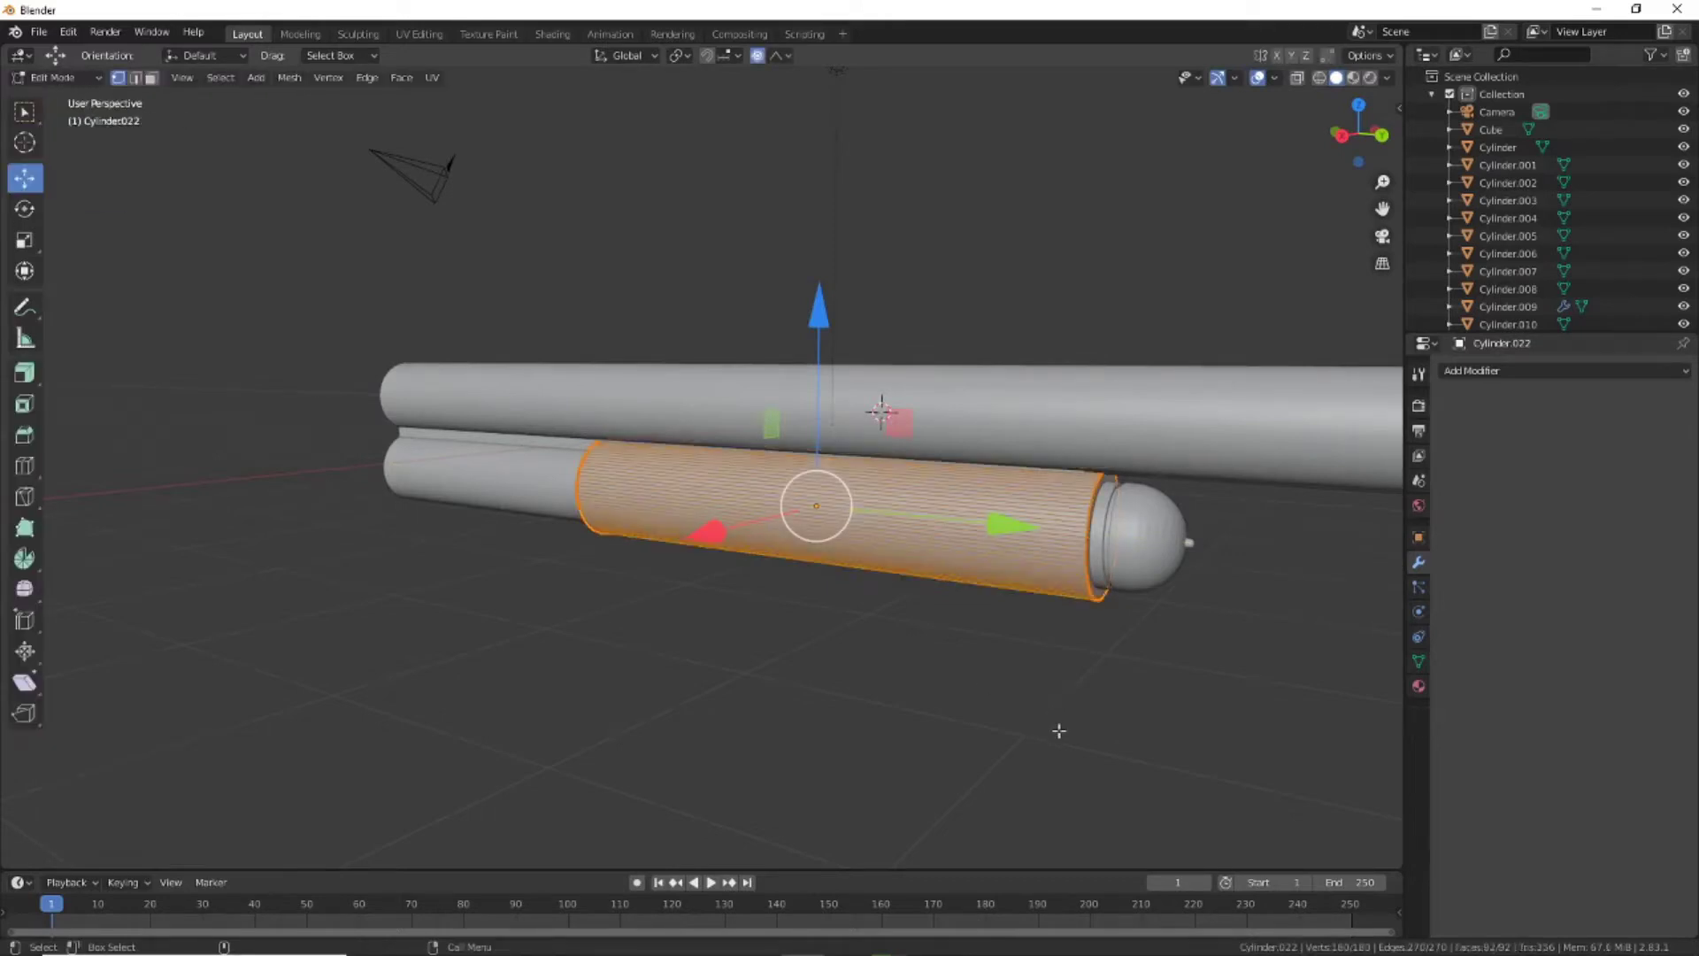
left_click(27, 470)
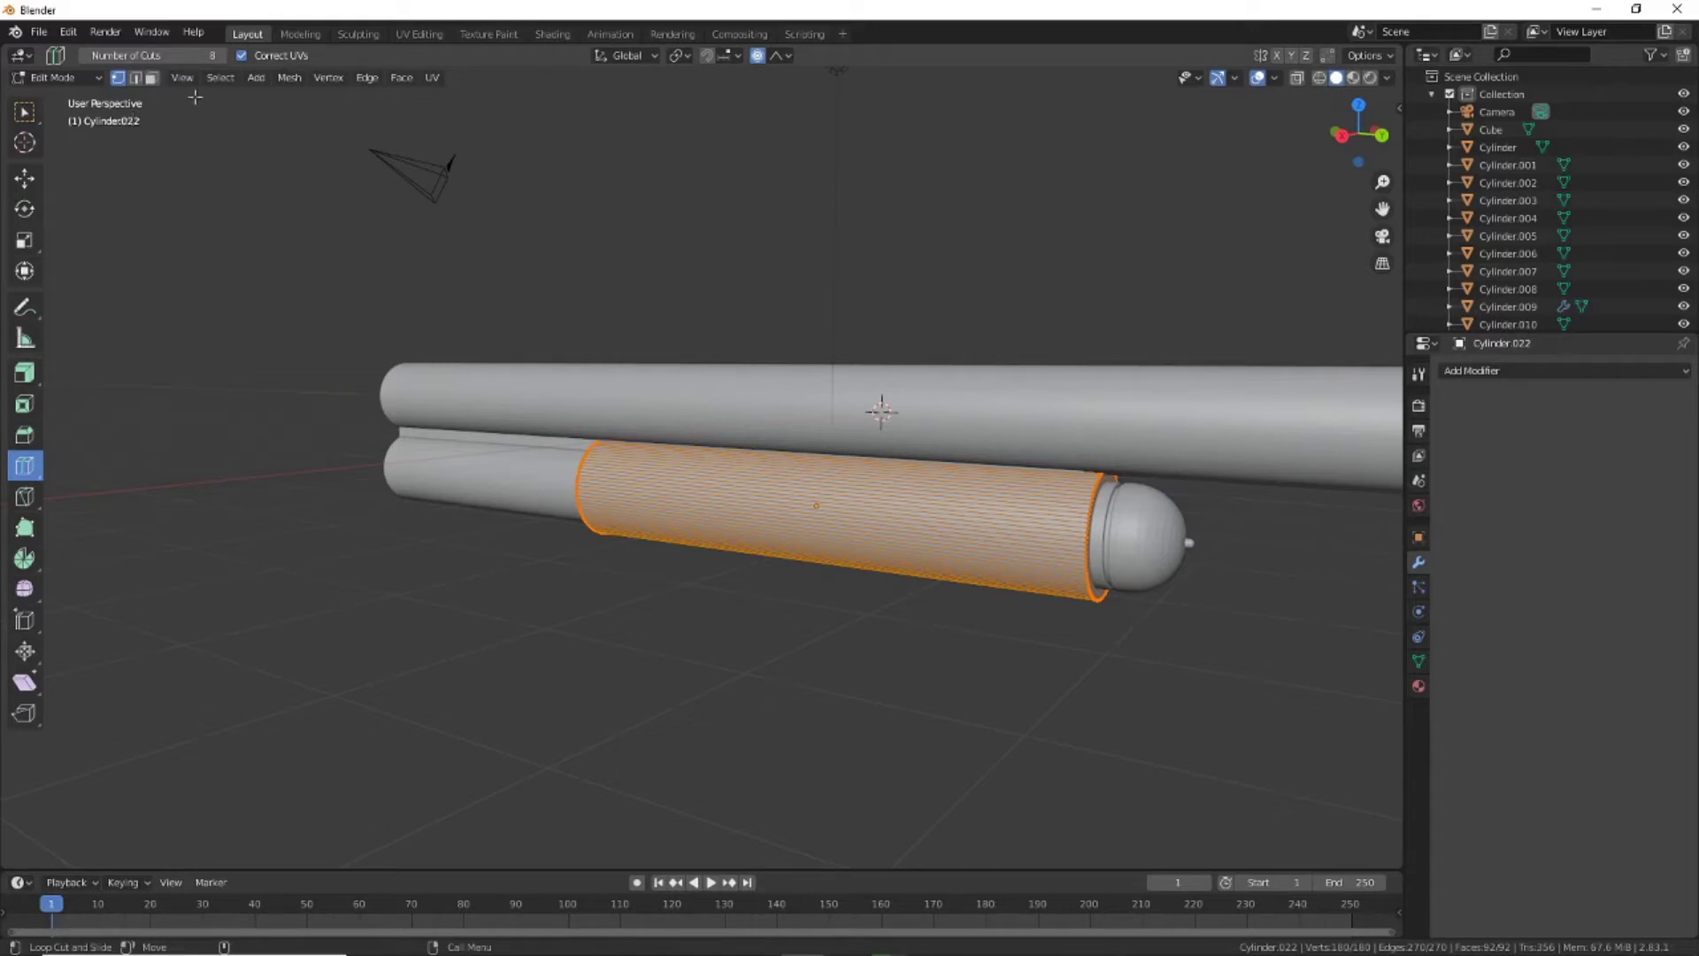
key("Return")
left_click(853, 531)
key("shift+space")
key("s")
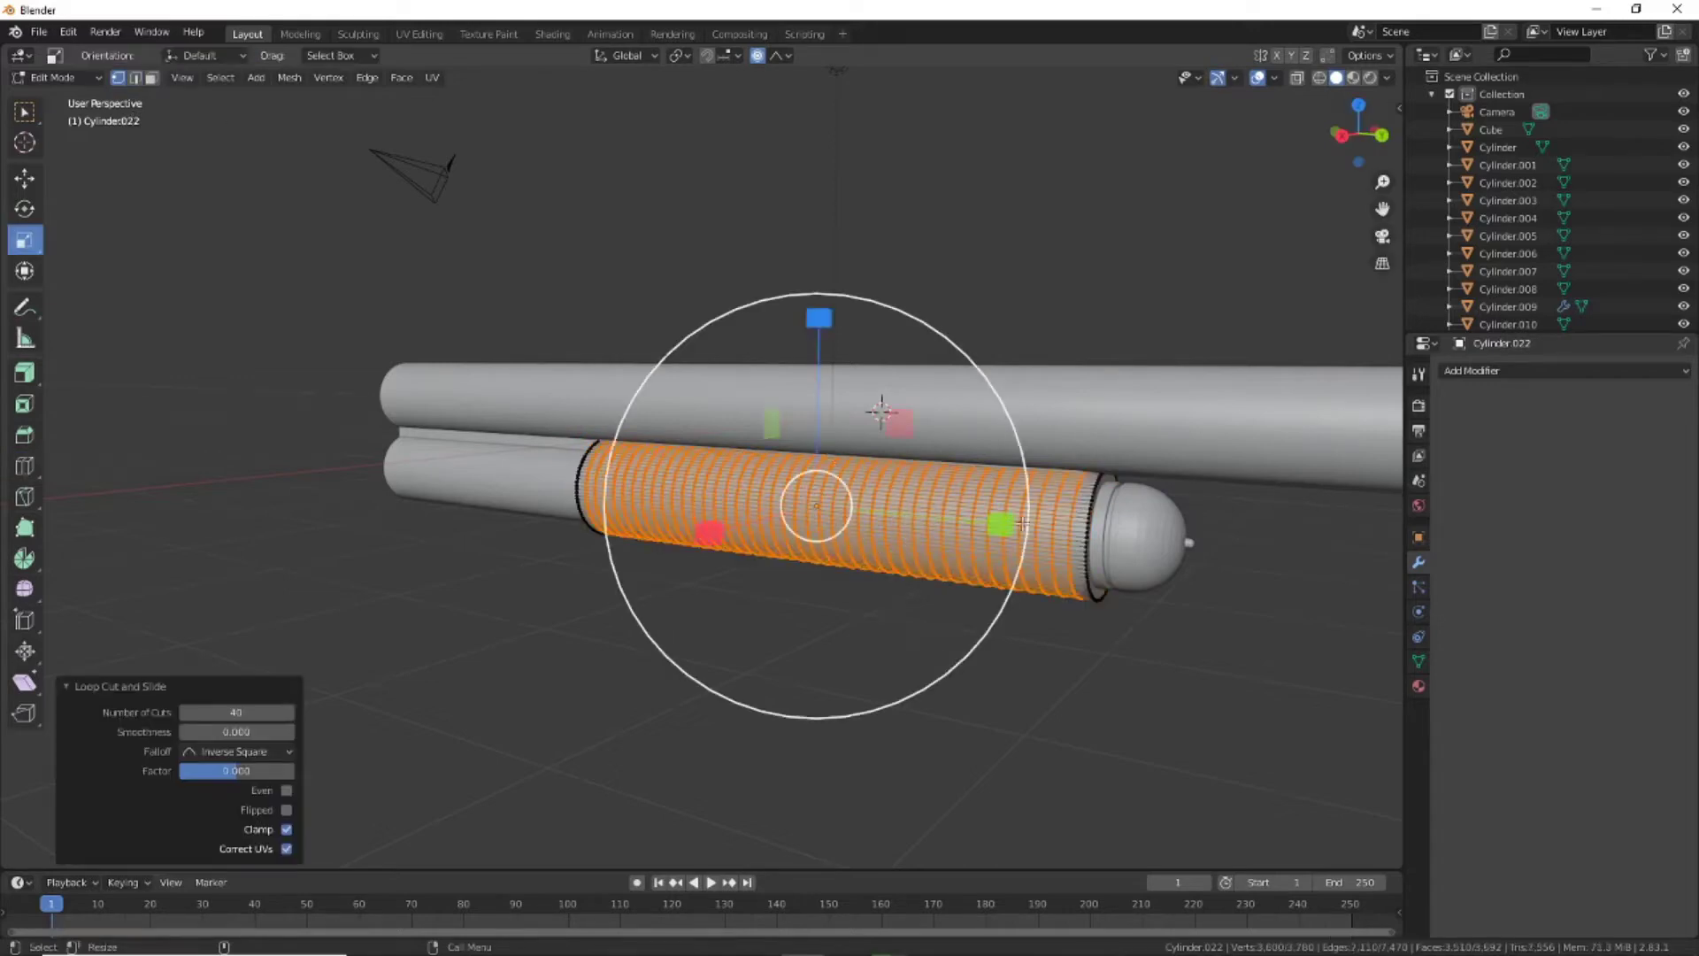
key("s")
key("s")
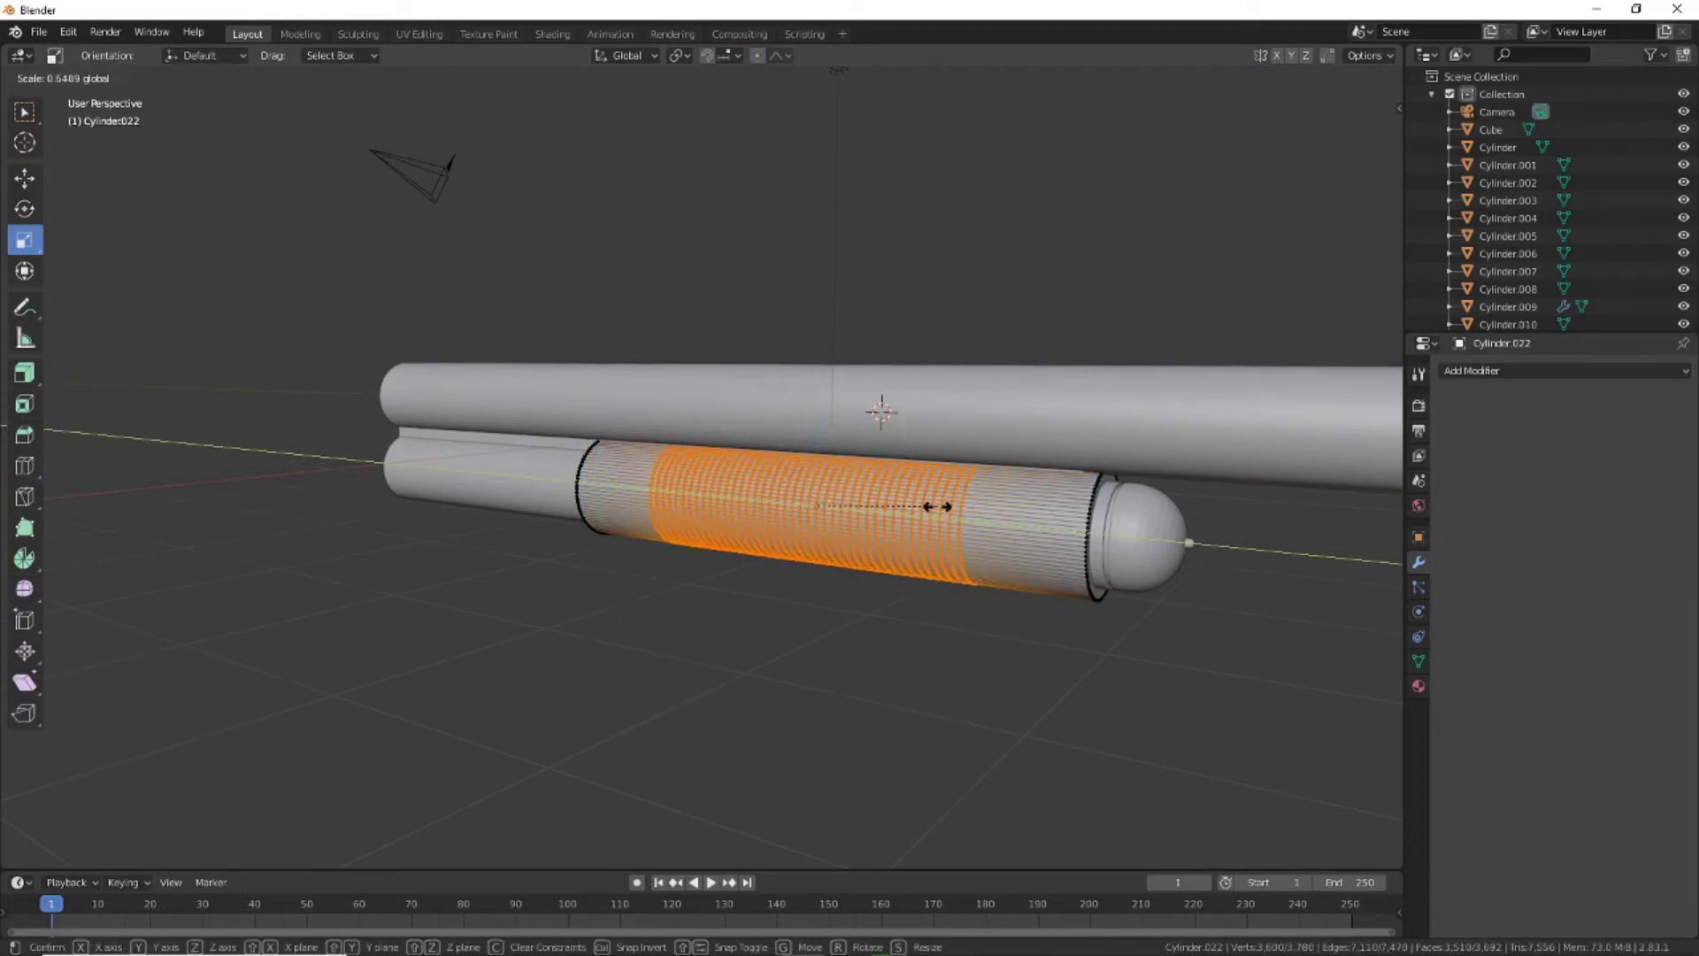
left_click(965, 504)
key("alt+a")
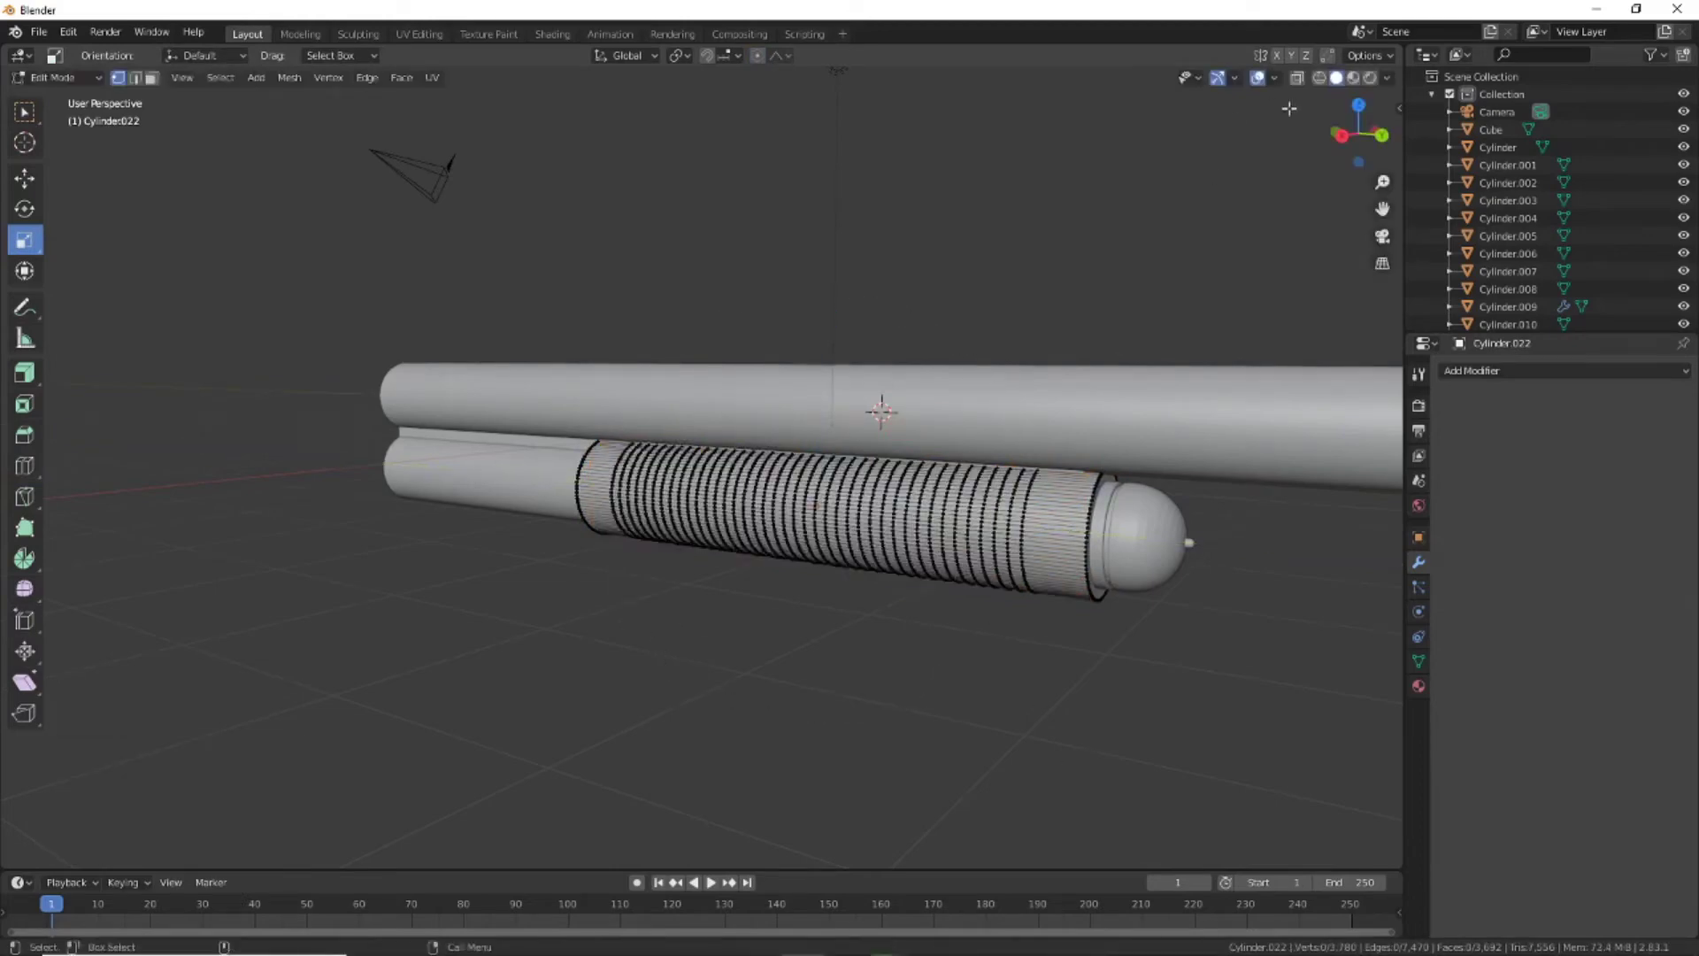
key("shift+z")
key("KP_3")
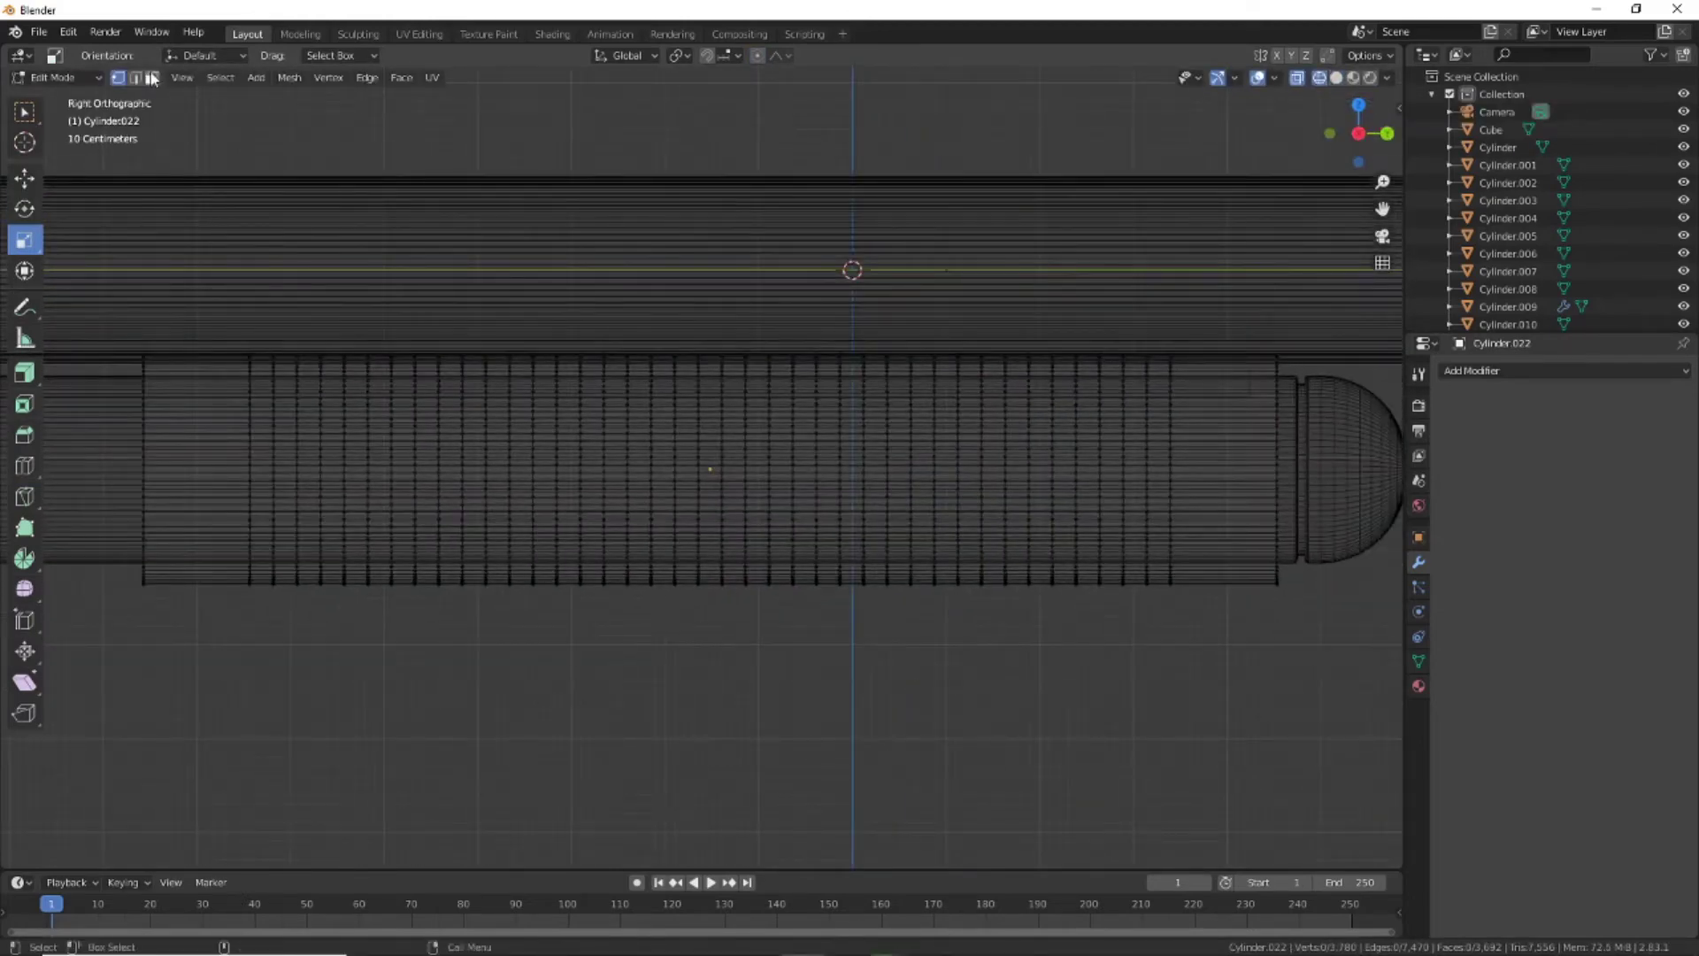
Box-select the strip face columns on the sleeve's underside from the front toward the middle
left_click(152, 78)
left_click_drag(1154, 467, 1154, 466)
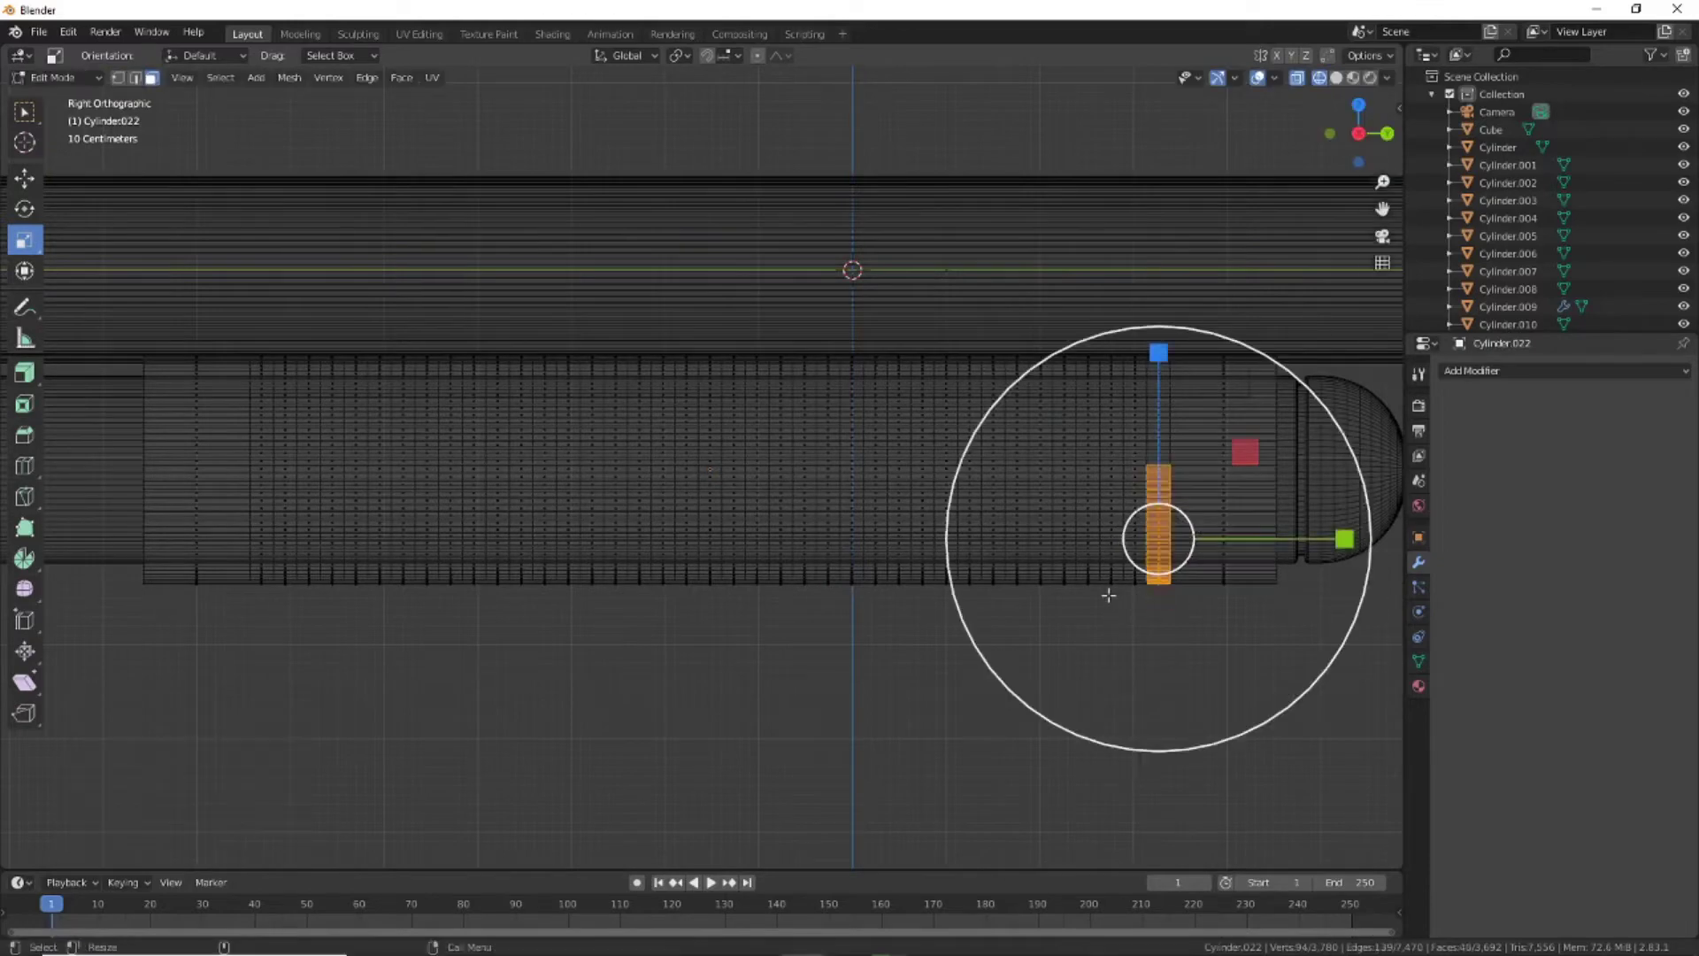
key("shift+space")
key("g")
mouse_move(1118, 610)
left_mouse_down()
mouse_move(1107, 459)
mouse_move(1055, 462)
left_mouse_up()
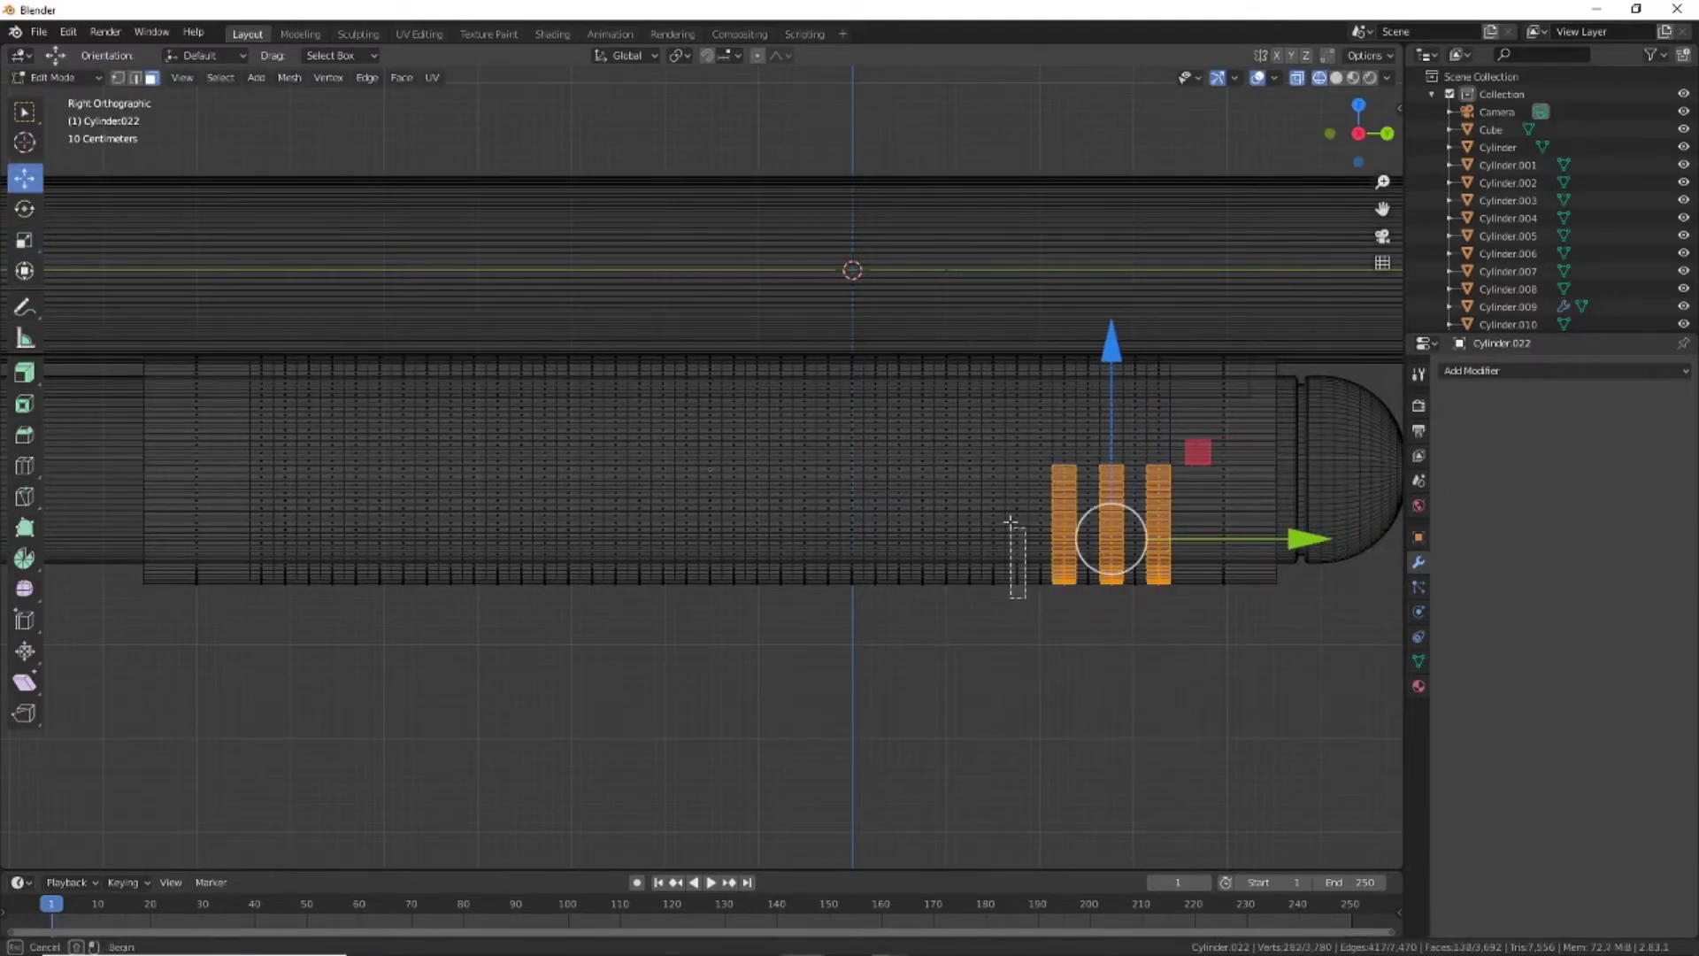
left_click_drag(1027, 609, 1004, 460, "shift")
mouse_move(983, 602)
left_mouse_down("shift")
mouse_move(962, 462)
mouse_move(907, 460)
left_mouse_up("shift")
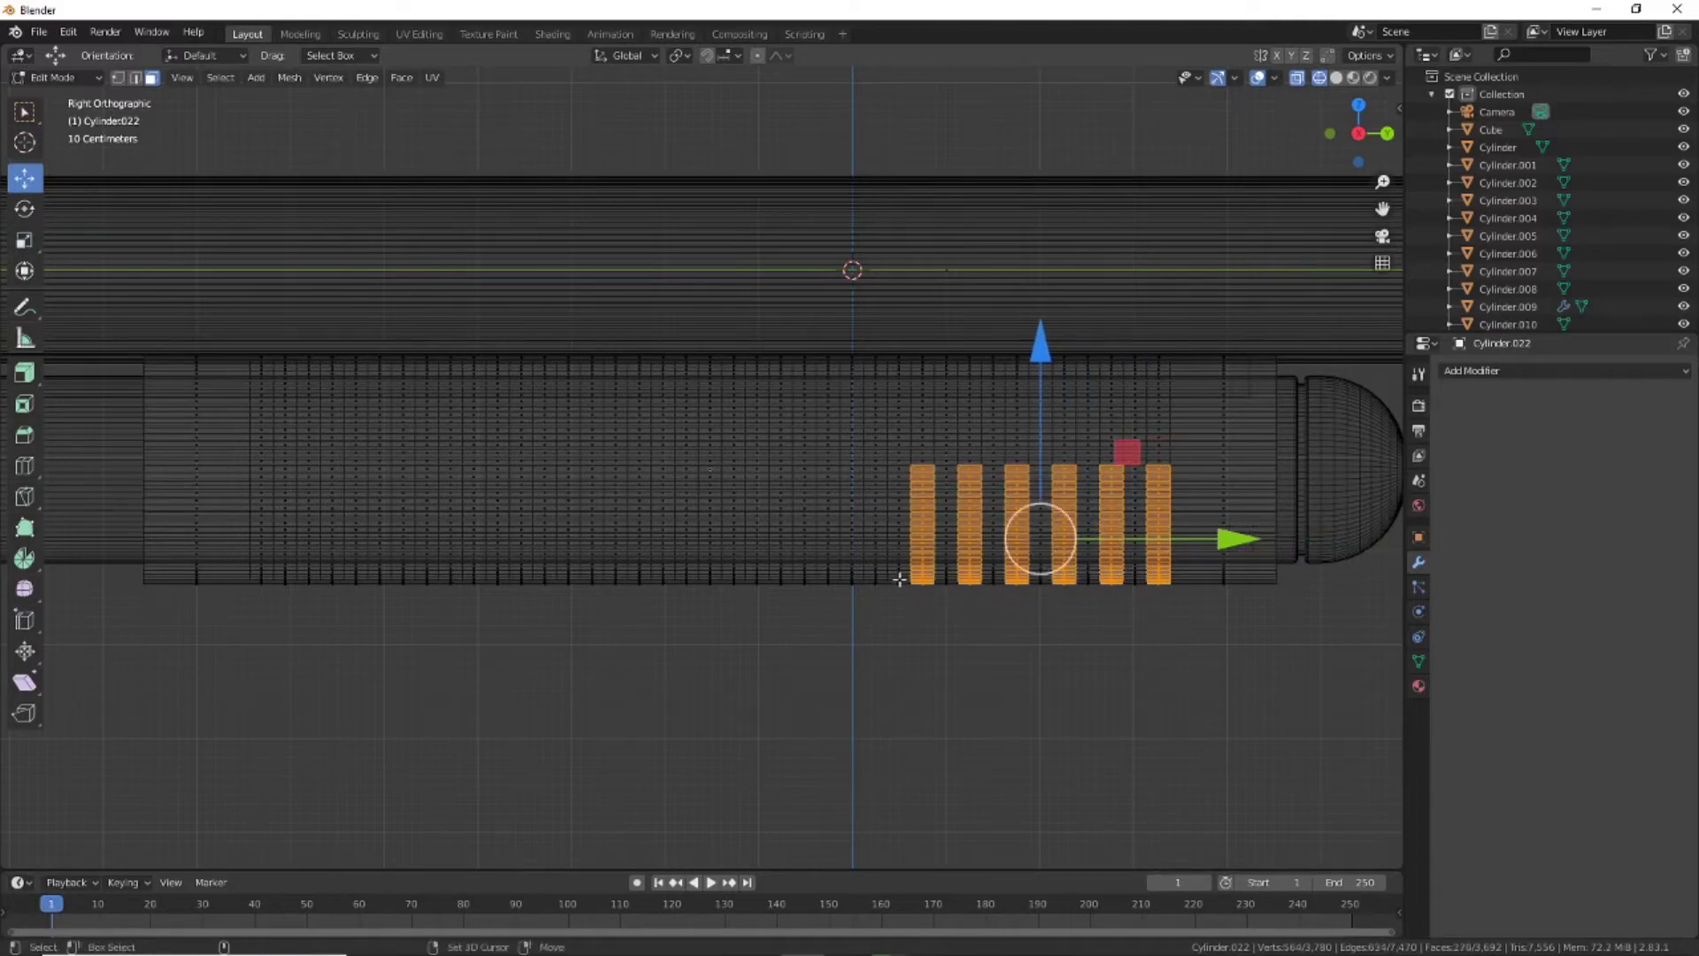
left_click_drag(876, 598, 874, 462, "shift")
Add the remaining strip face columns through to the sleeve's rear end
mouse_move(839, 600)
left_mouse_down("shift")
mouse_move(821, 462)
mouse_move(769, 466)
left_mouse_up("shift")
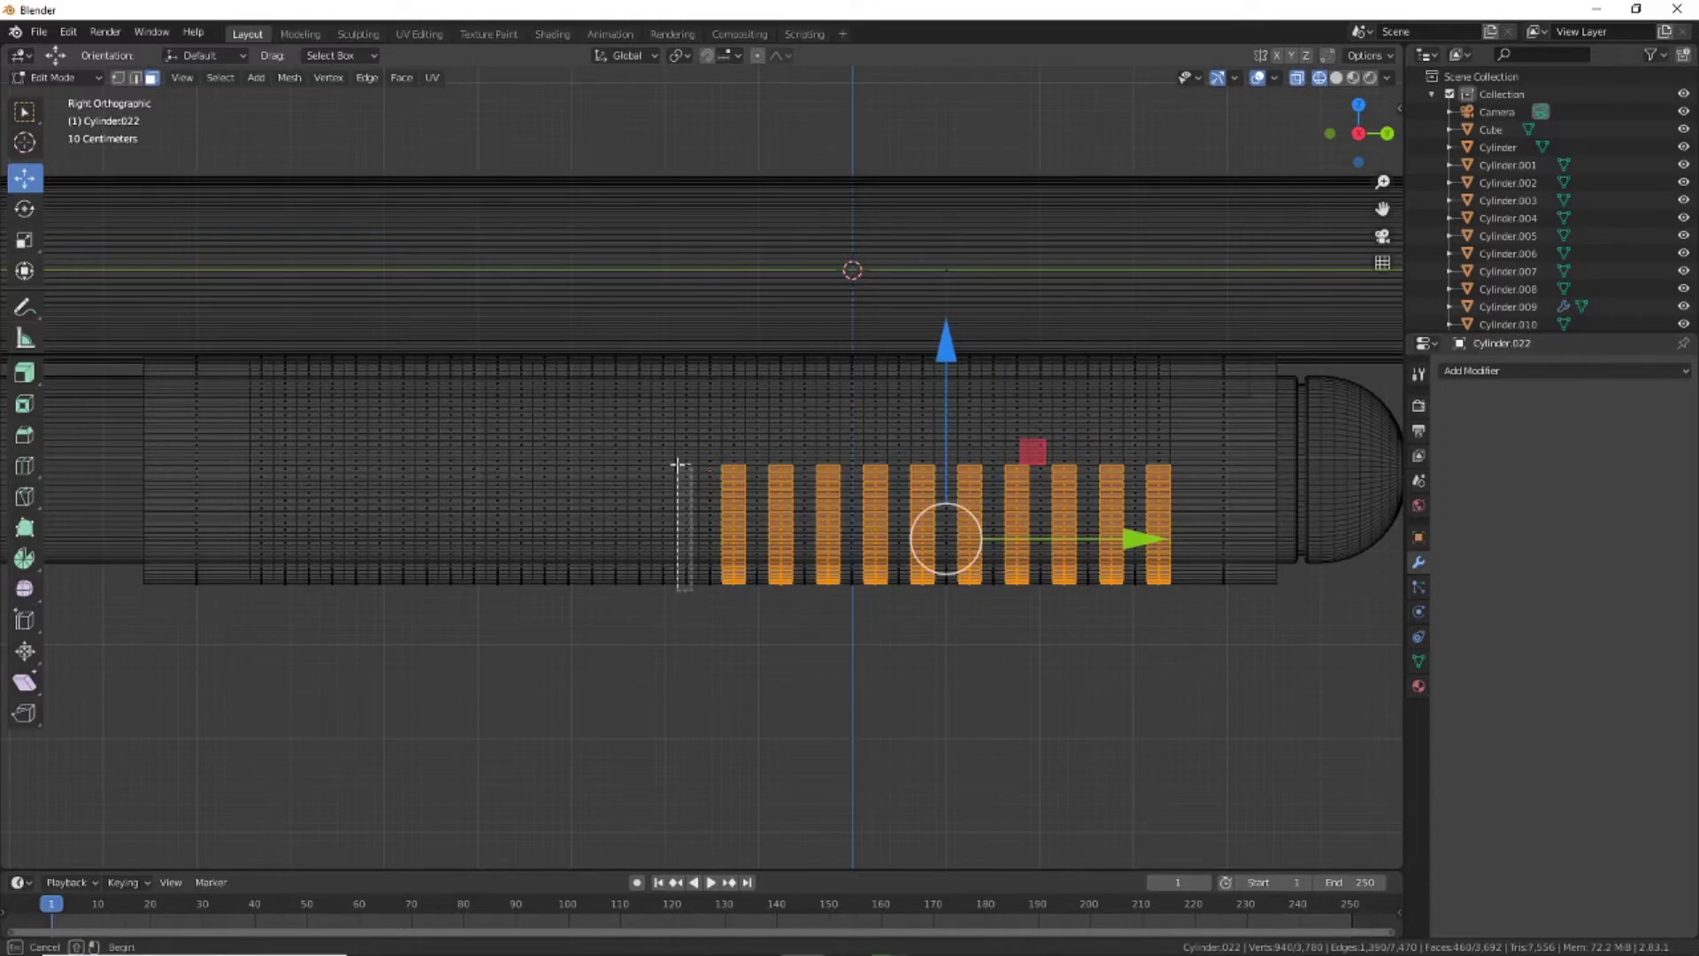
left_click_drag(677, 464, 676, 462, "shift")
left_click_drag(639, 571, 594, 591, "shift")
left_click_drag(586, 467, 531, 595, "shift")
mouse_move(510, 457)
left_mouse_down("shift")
mouse_move(486, 593)
mouse_move(438, 598)
mouse_move(395, 466)
left_mouse_up("shift")
mouse_move(368, 593)
left_mouse_down("shift")
mouse_move(349, 462)
mouse_move(292, 460)
left_mouse_up("shift")
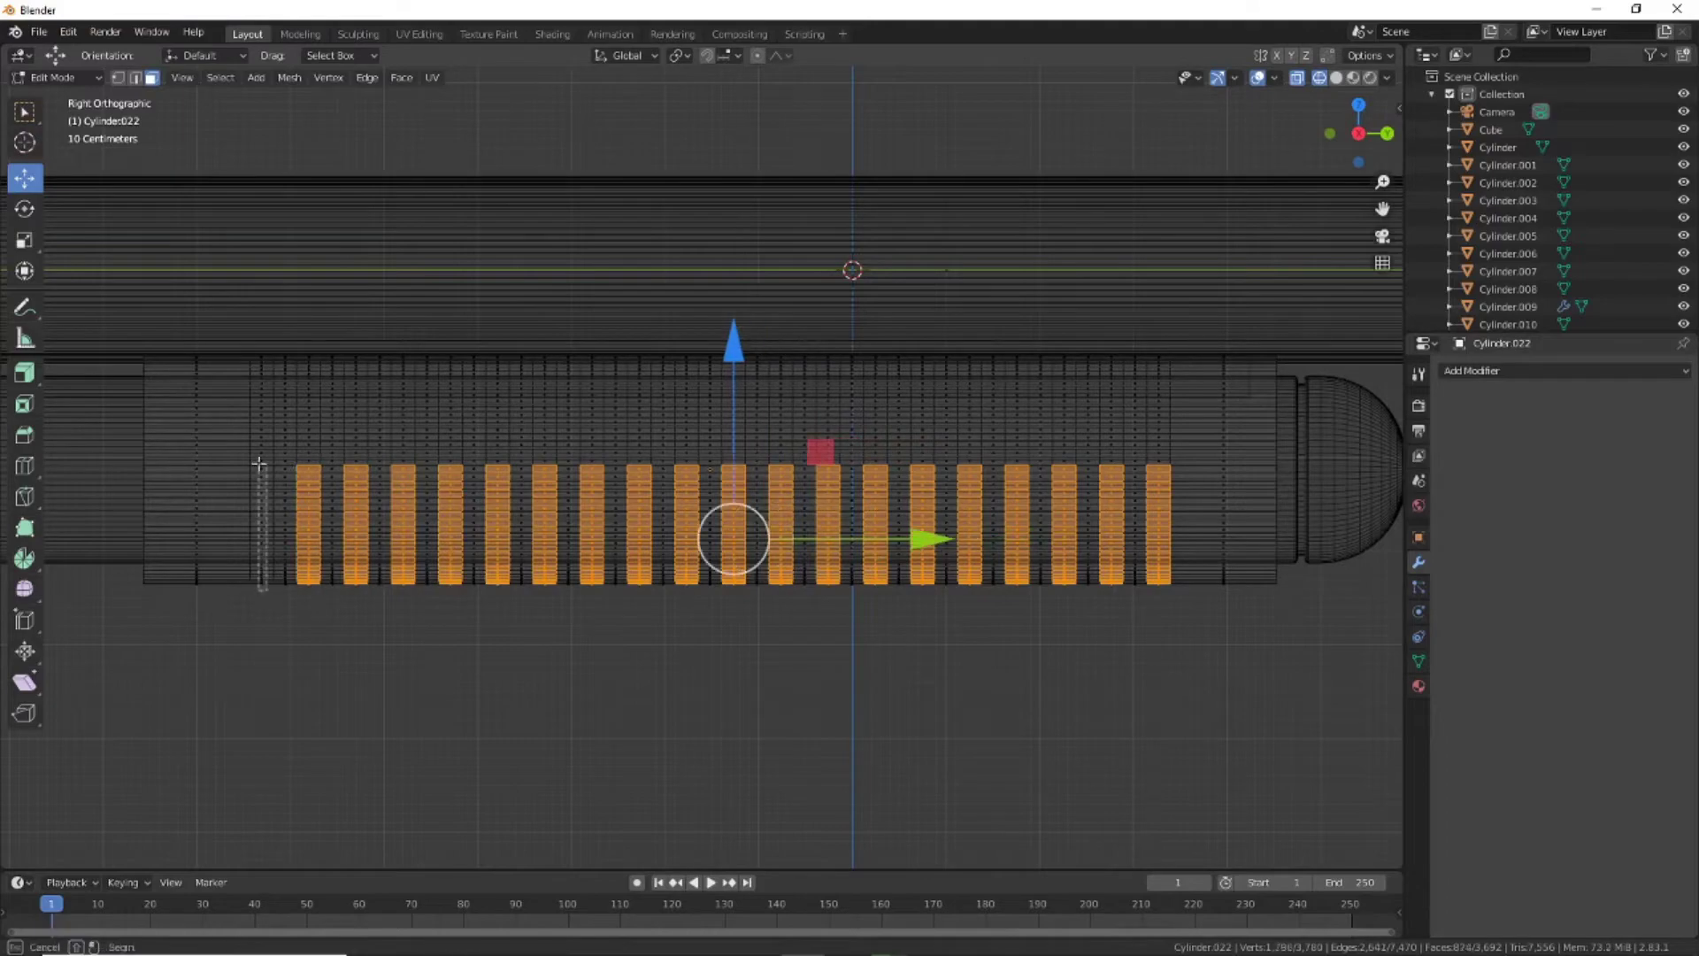
left_click_drag(264, 590, 260, 462, "shift")
middle_click_drag(260, 462, 163, 370)
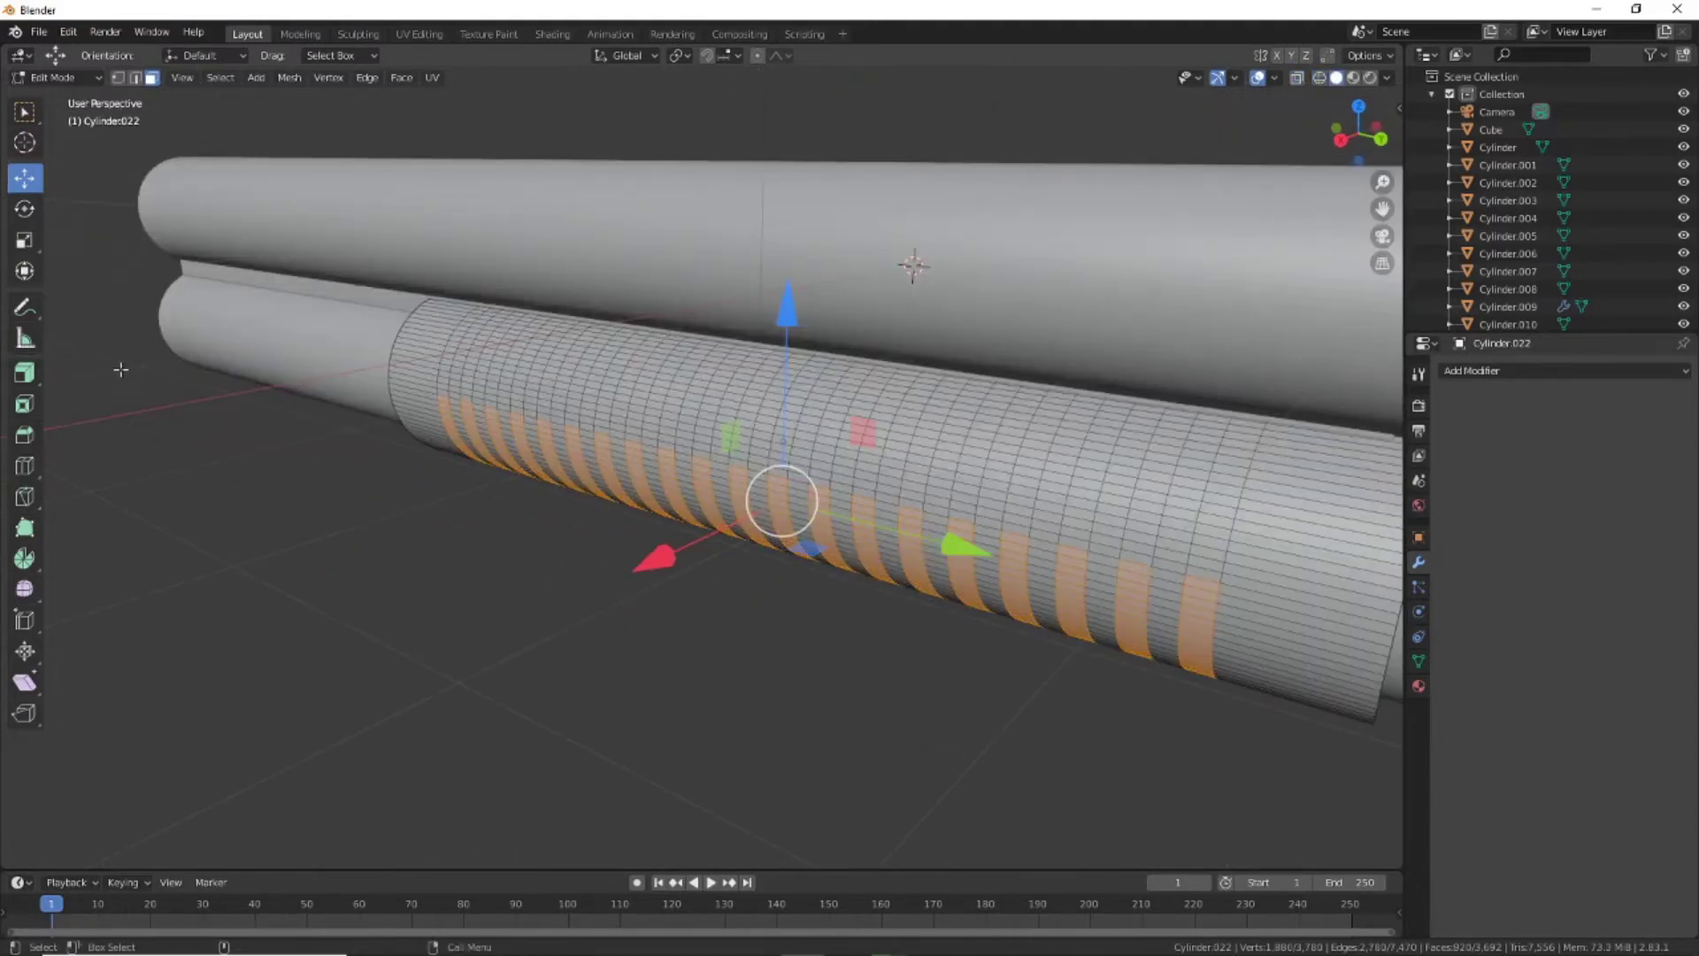
left_click(24, 373)
Sink the selected strips inward into grooves, then select groove rim edge loops for bevelling
middle_click_drag(777, 721, 796, 785)
left_click_drag(797, 785, 783, 794)
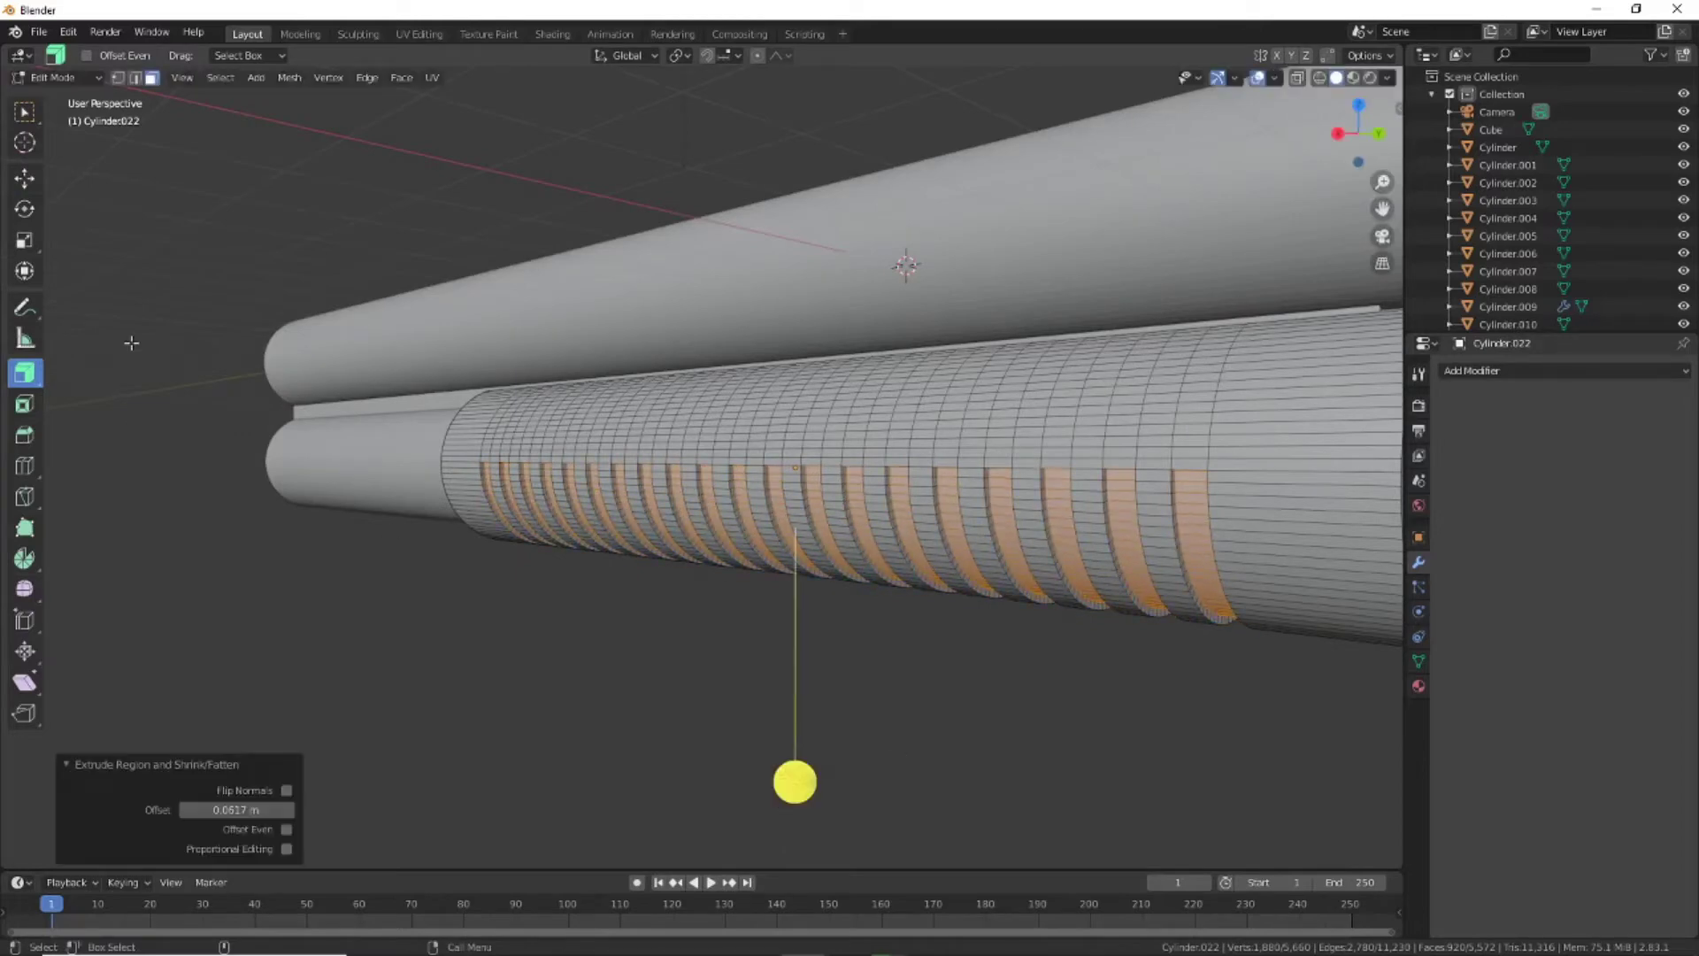
left_click(24, 435)
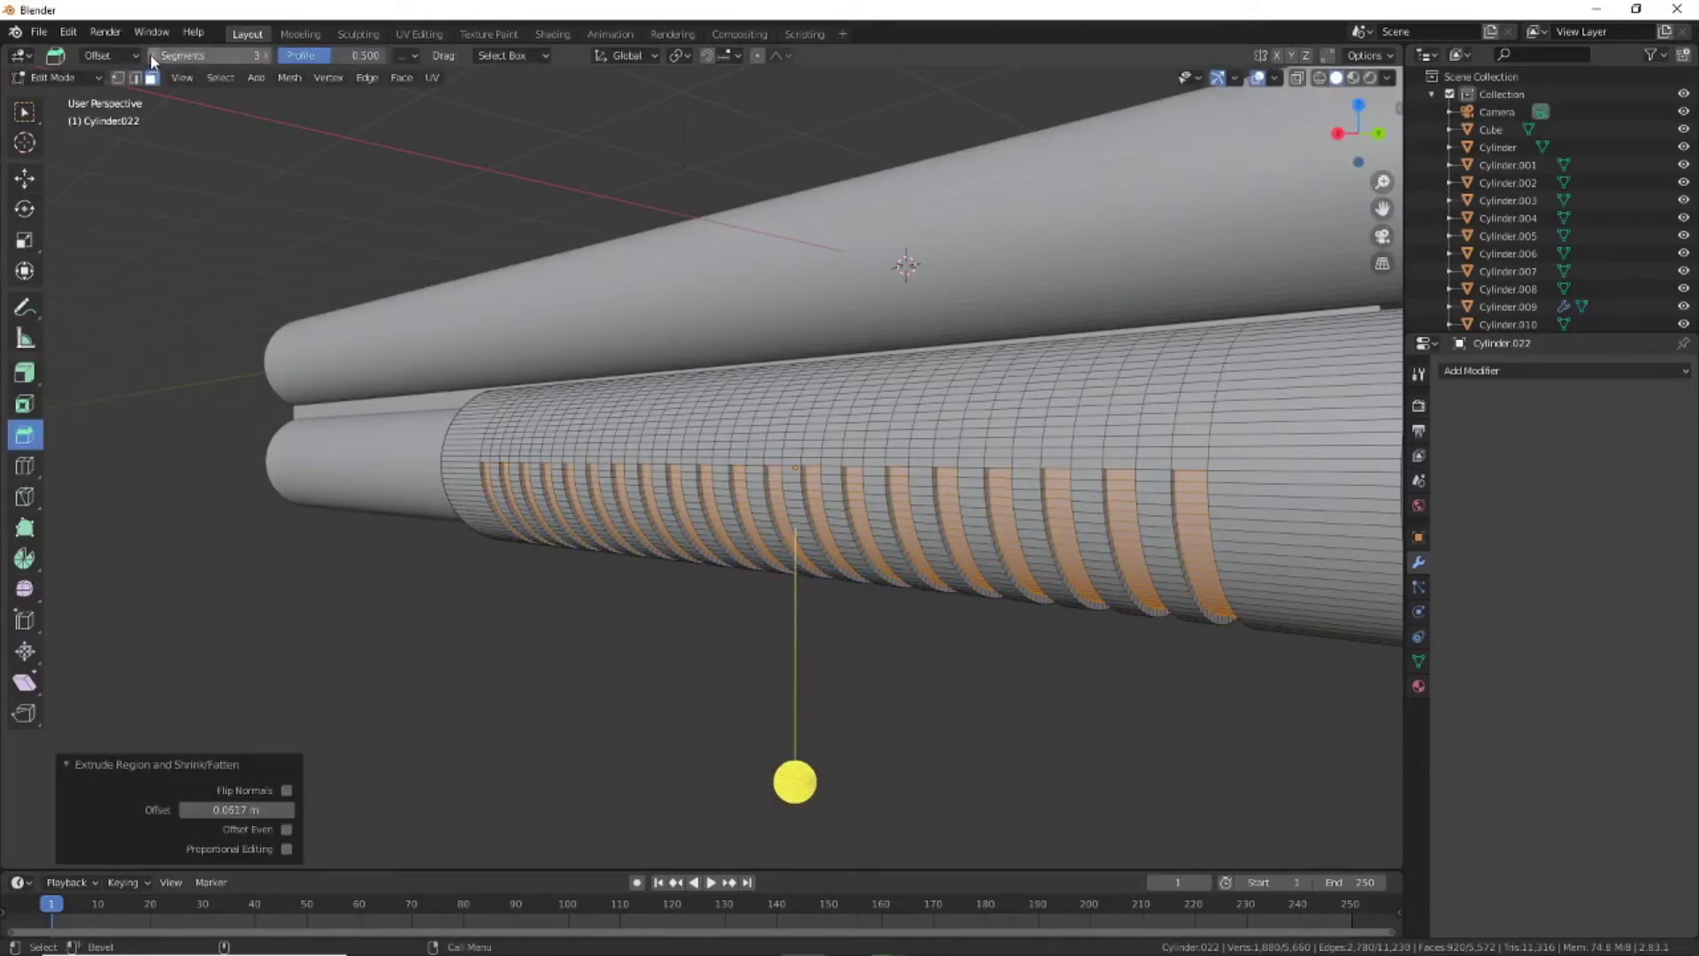
left_click(135, 78)
middle_click_drag(619, 442, 1012, 617)
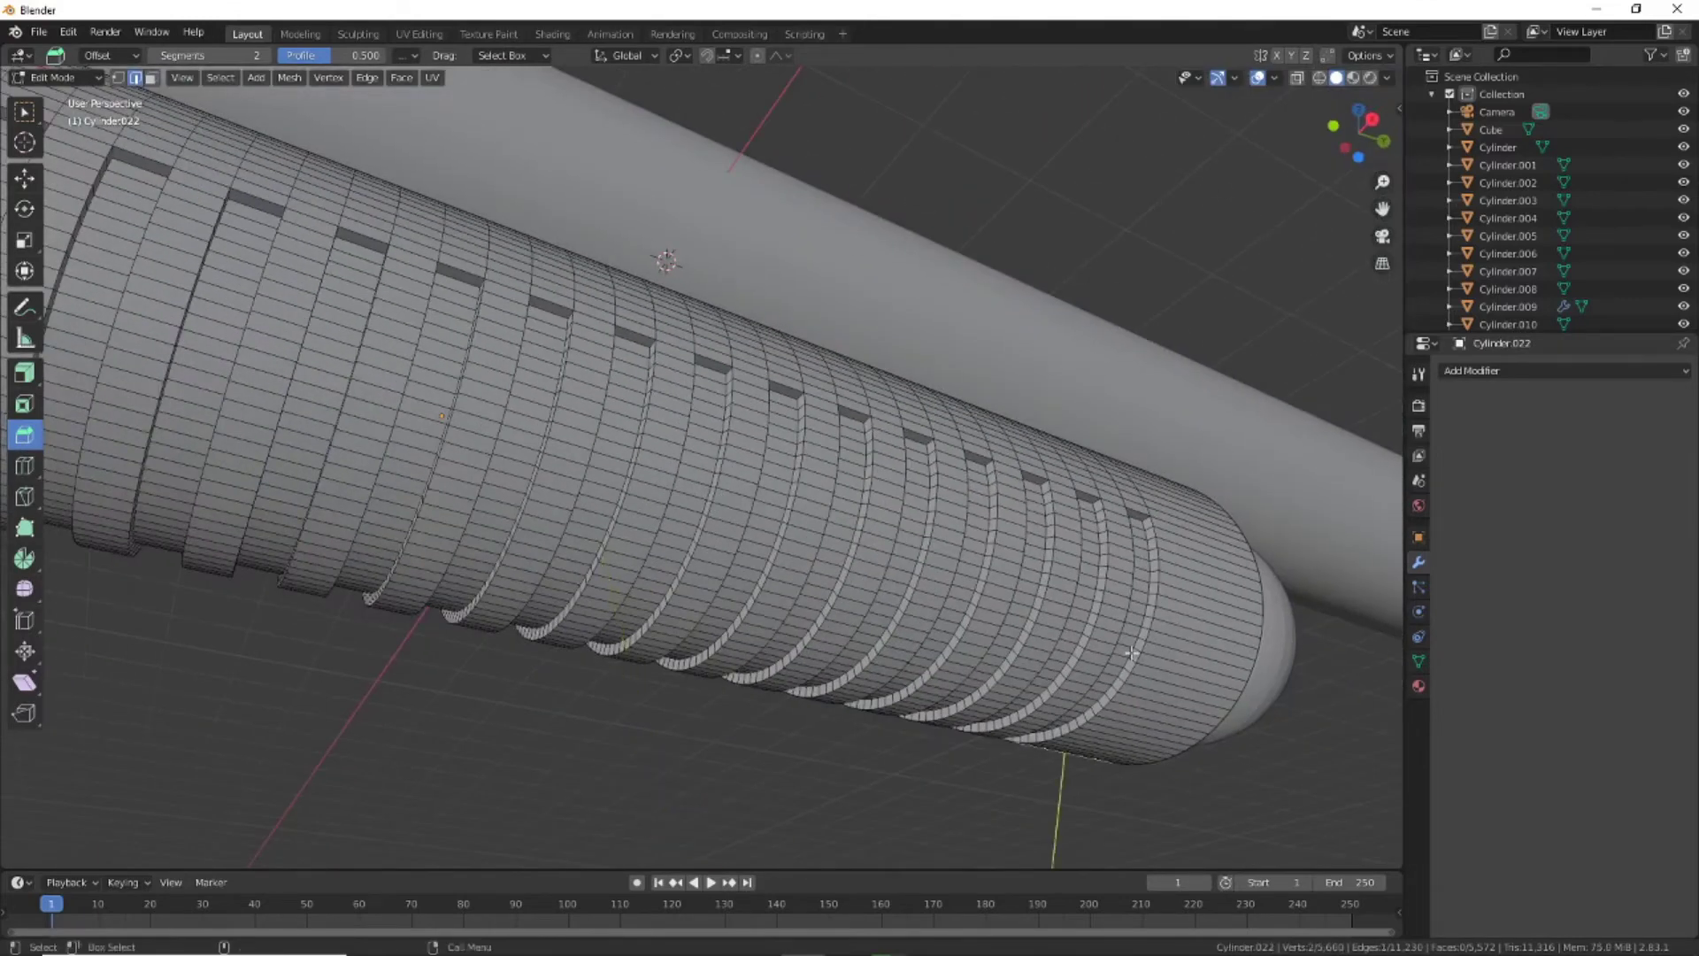
left_click(508, 496, "alt")
left_click(971, 603, "alt")
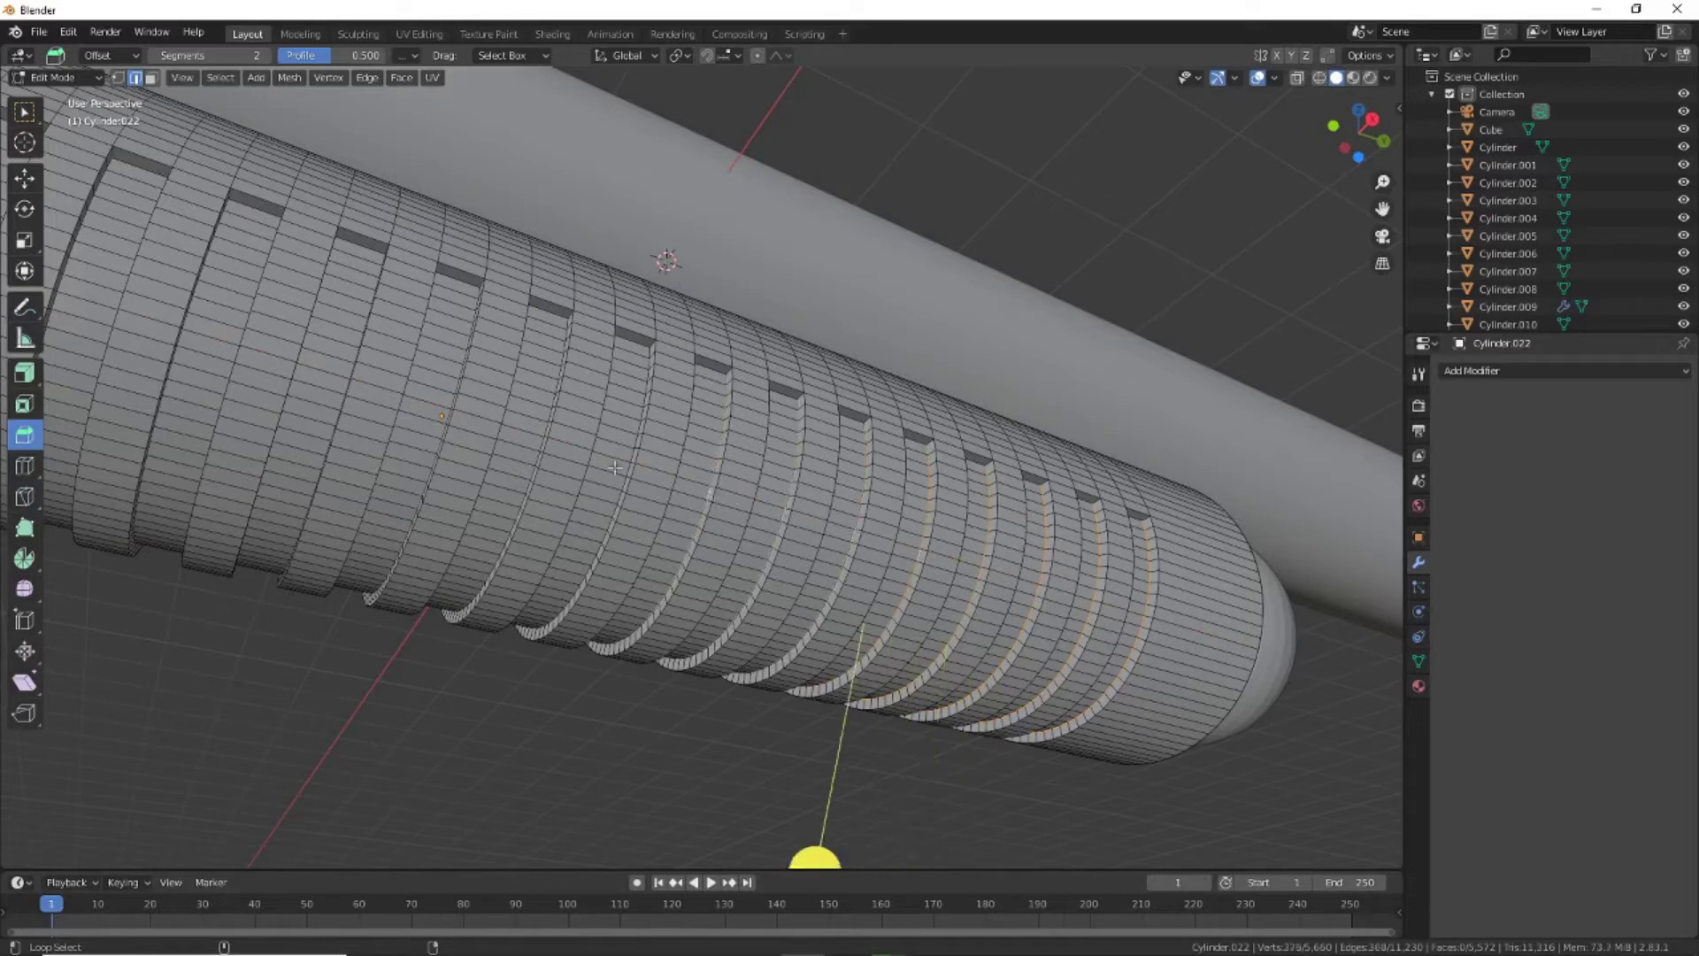
Add the first groove rim loops on the grip sleeve to the selection
left_click(535, 437, "alt+shift")
middle_click_drag(535, 437, 856, 534)
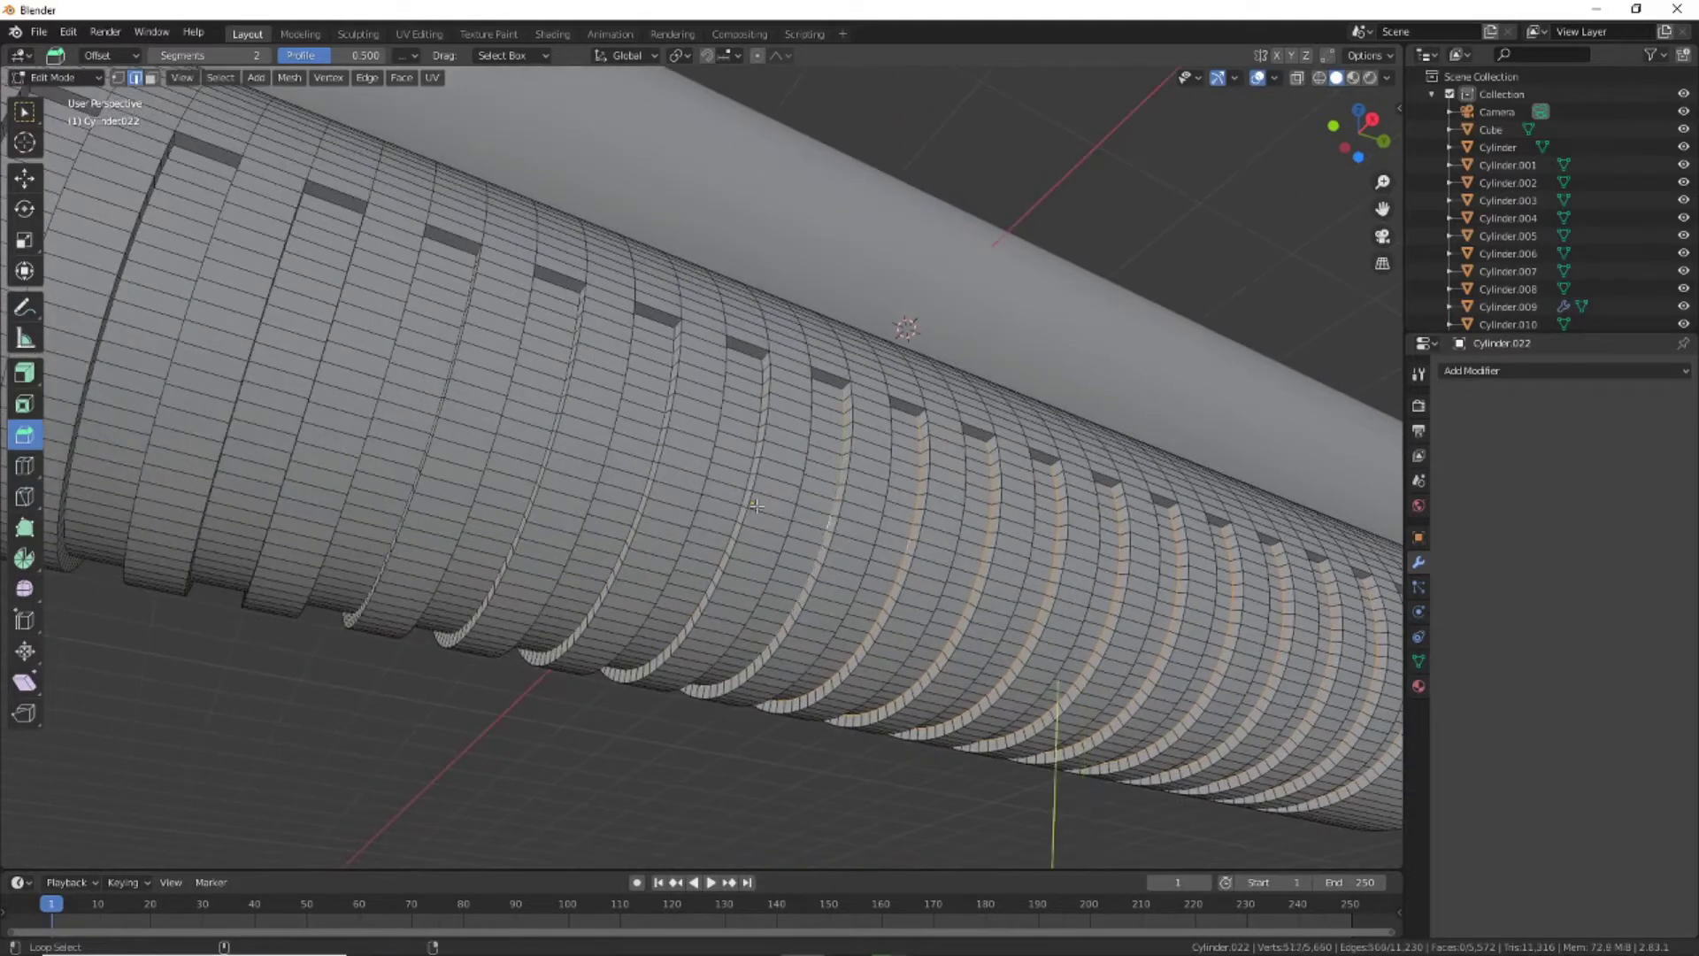
middle_click_drag(435, 411, 1094, 567)
left_click(1095, 567, "alt+shift")
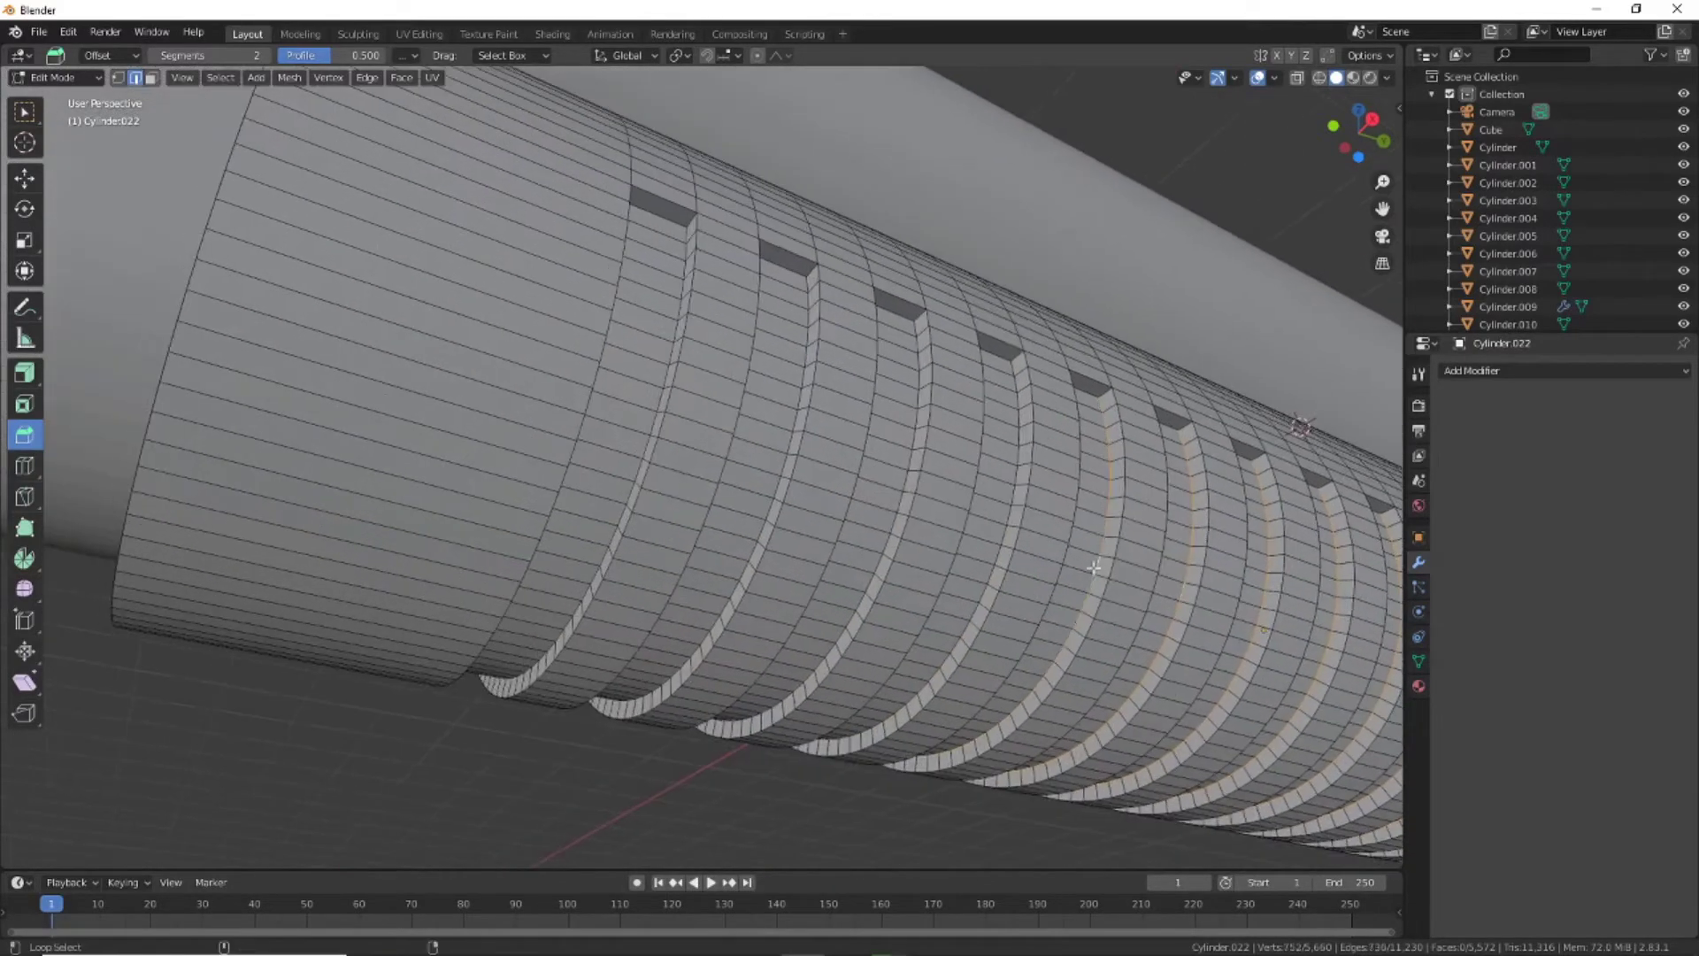
left_click(648, 428, "alt+shift")
middle_click_drag(648, 428, 431, 528)
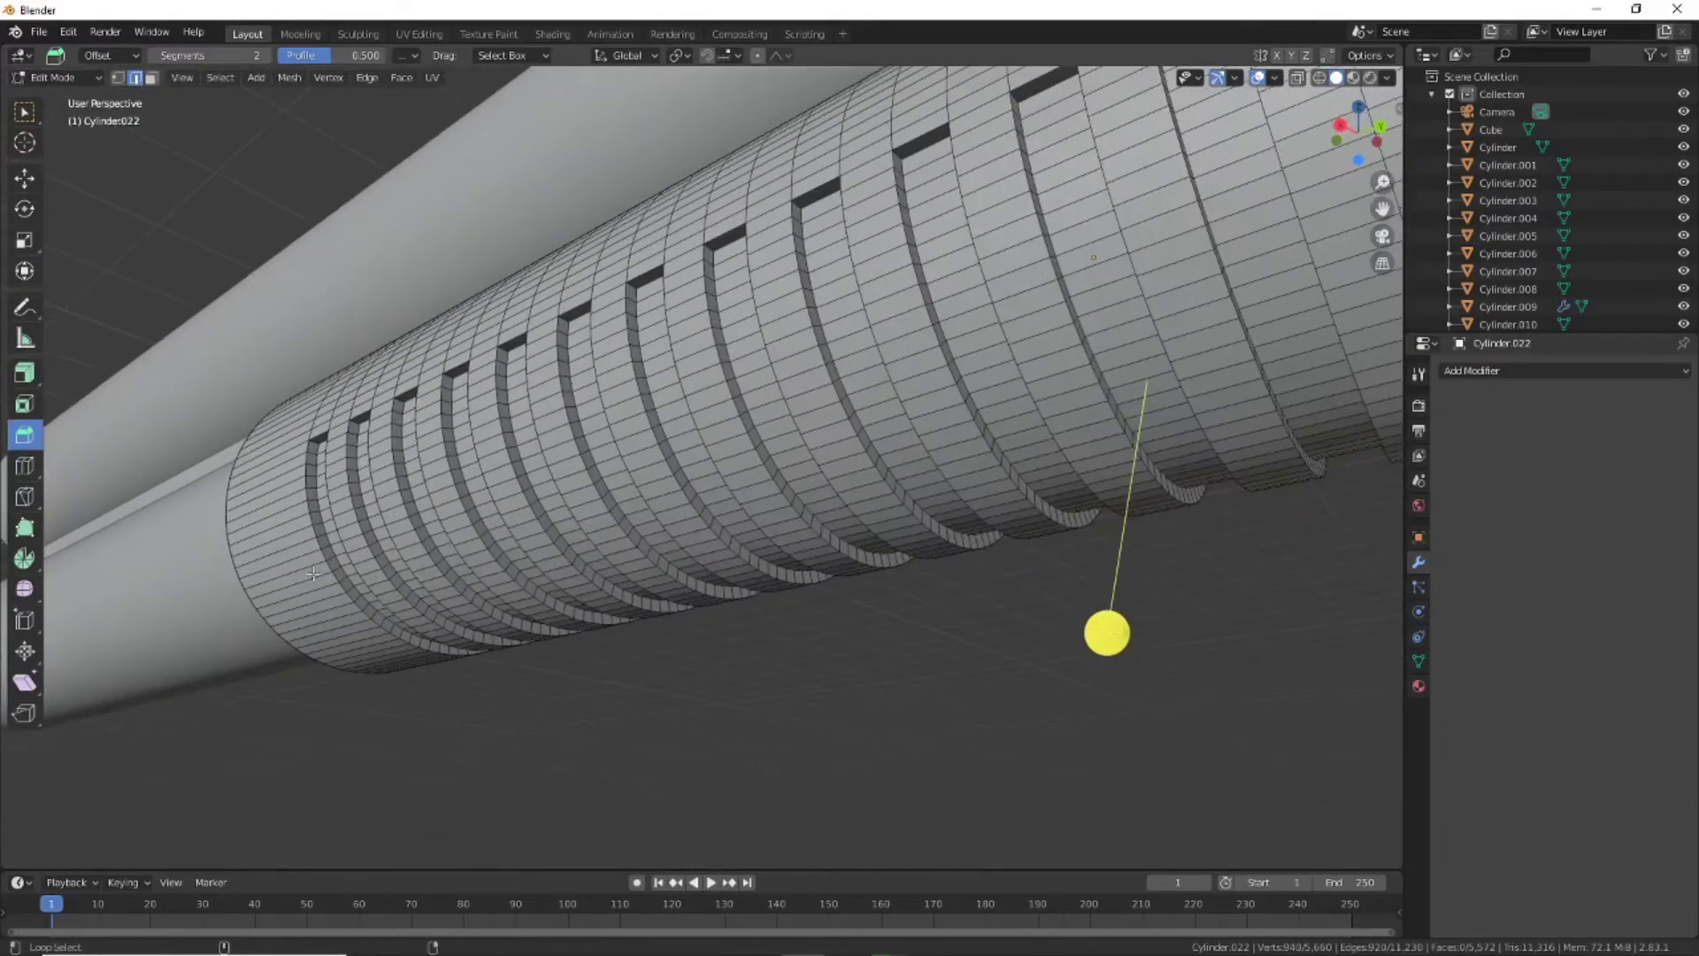
left_click(431, 528, "alt+shift")
left_click(536, 495, "alt+shift")
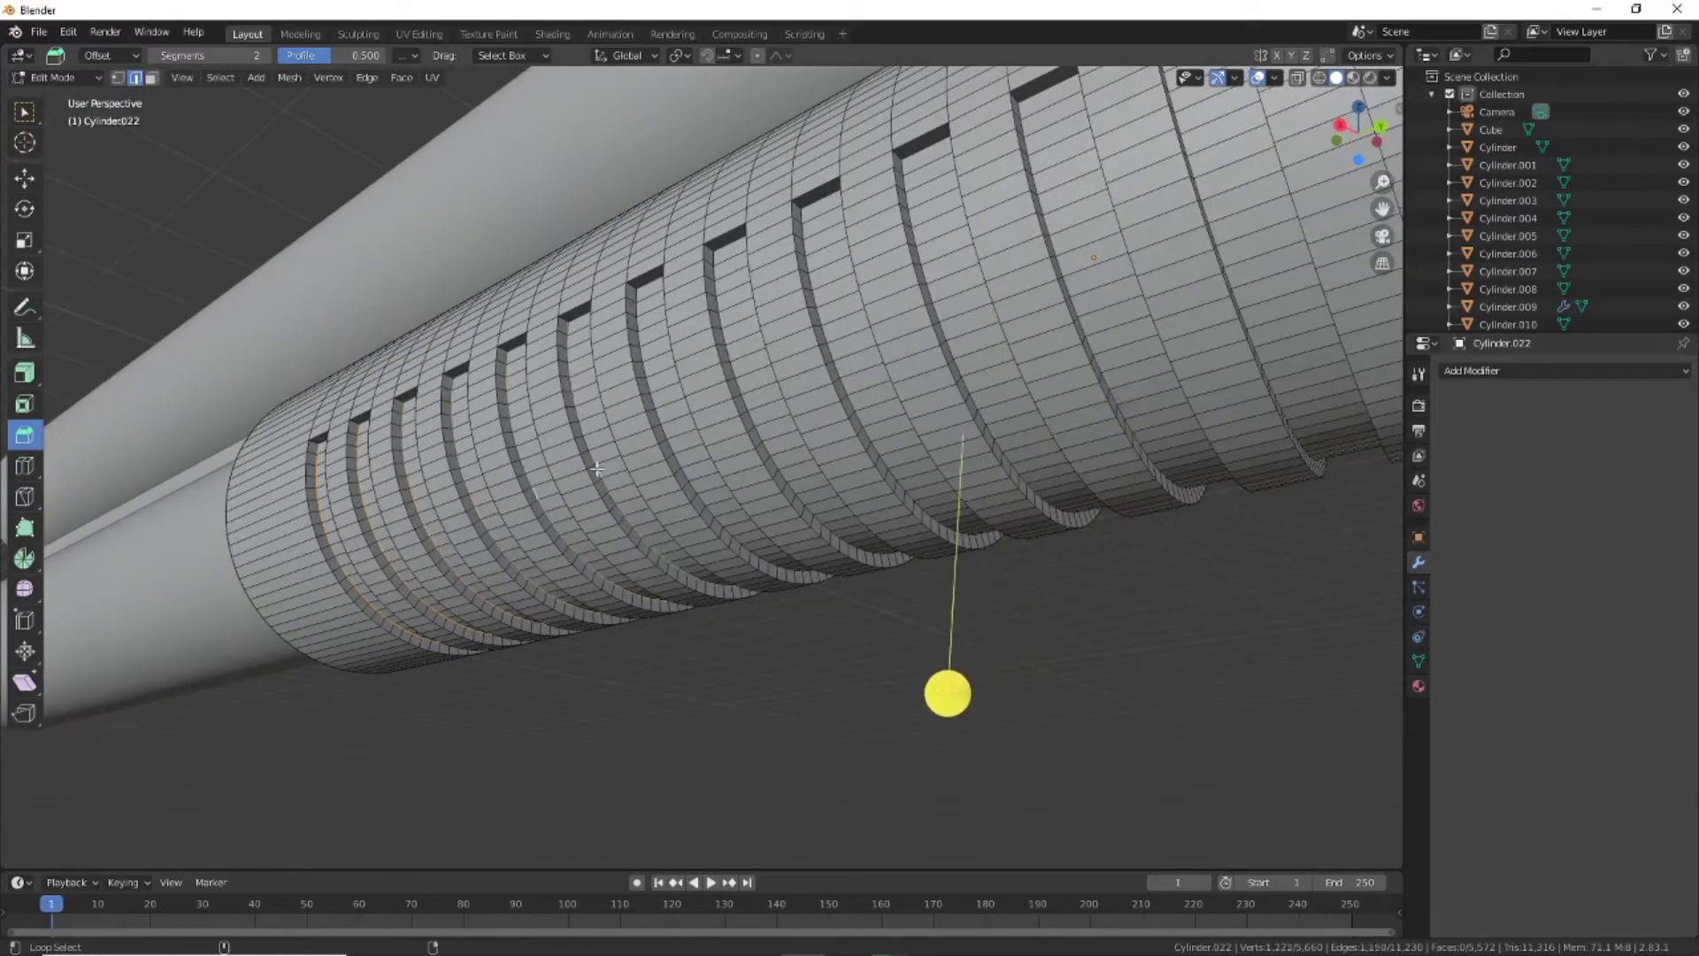
middle_click_drag(1132, 538, 734, 480)
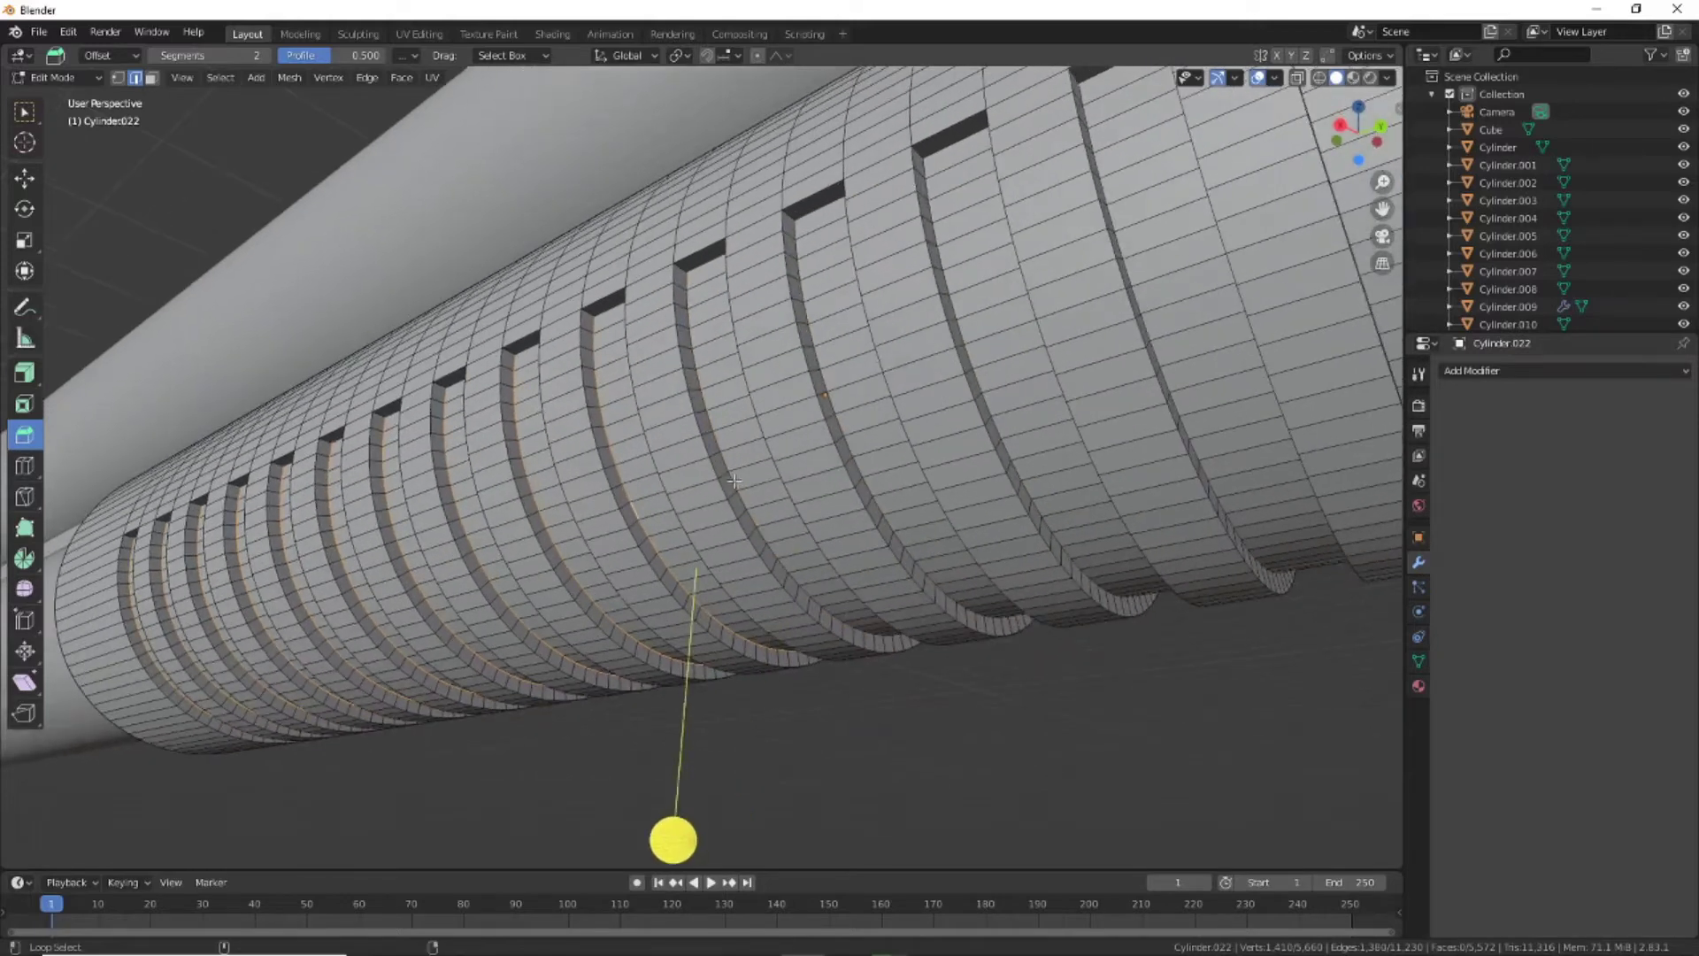
left_click(985, 410, "alt+shift")
mouse_move(985, 410)
middle_mouse_down()
mouse_move(979, 576)
mouse_move(724, 491)
middle_mouse_up()
left_click(724, 491, "alt+shift")
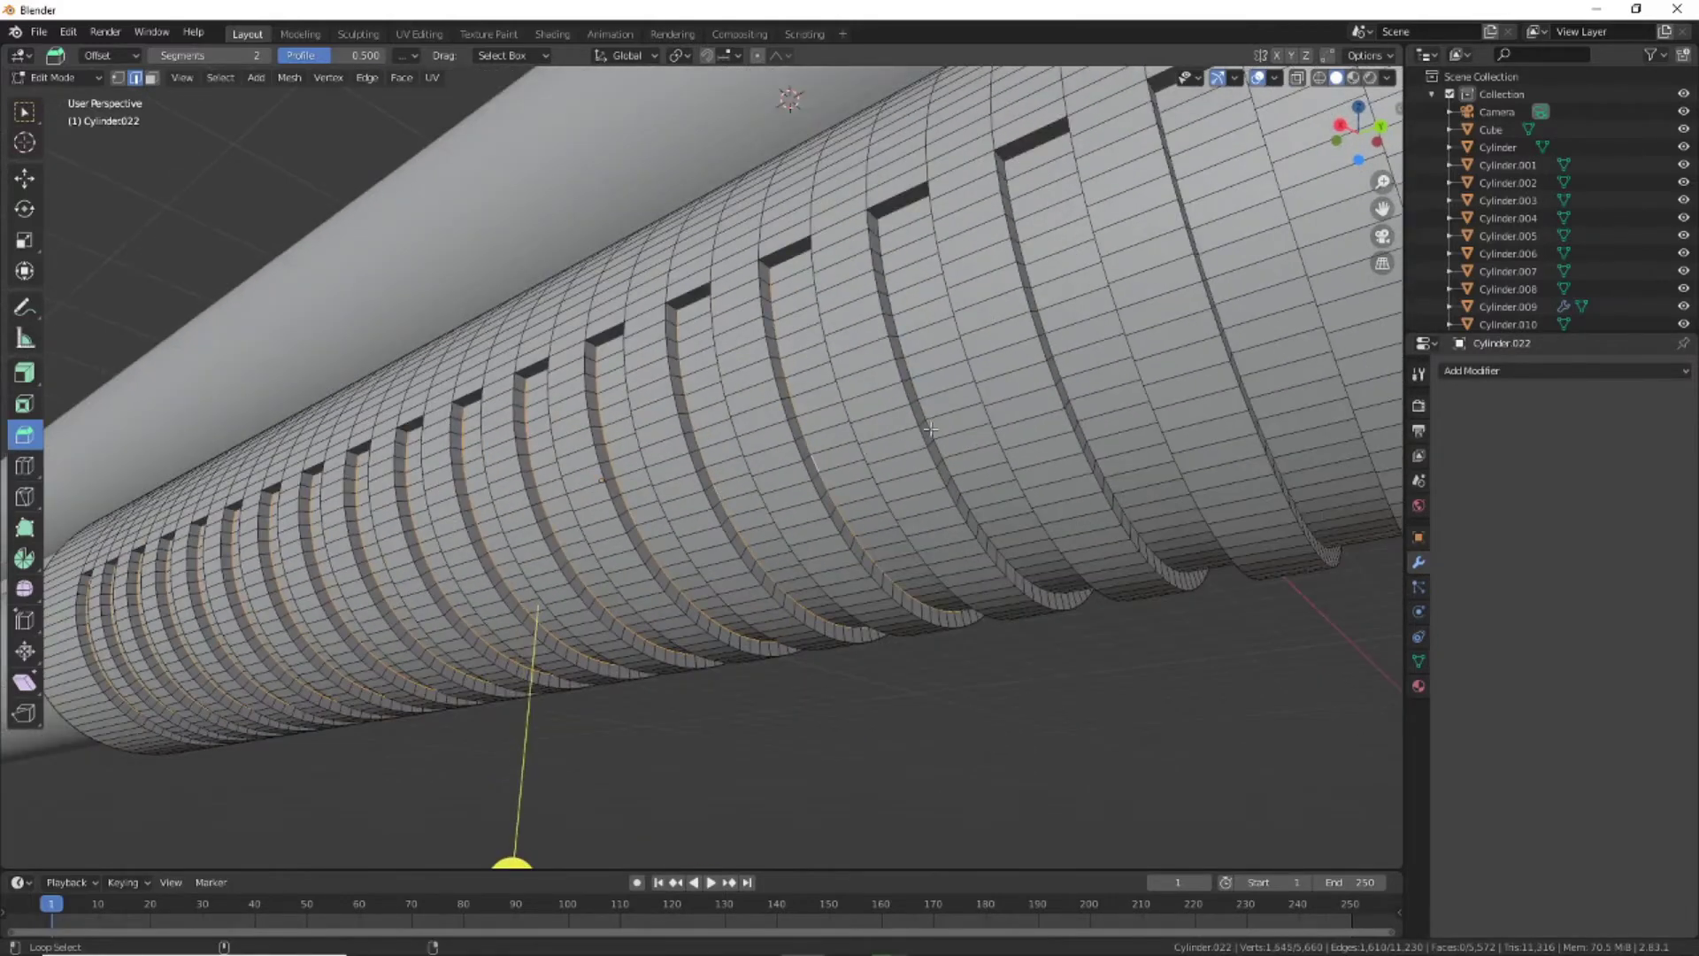
Add the remaining groove rim loops to the selection
middle_click_drag(1115, 425, 637, 596)
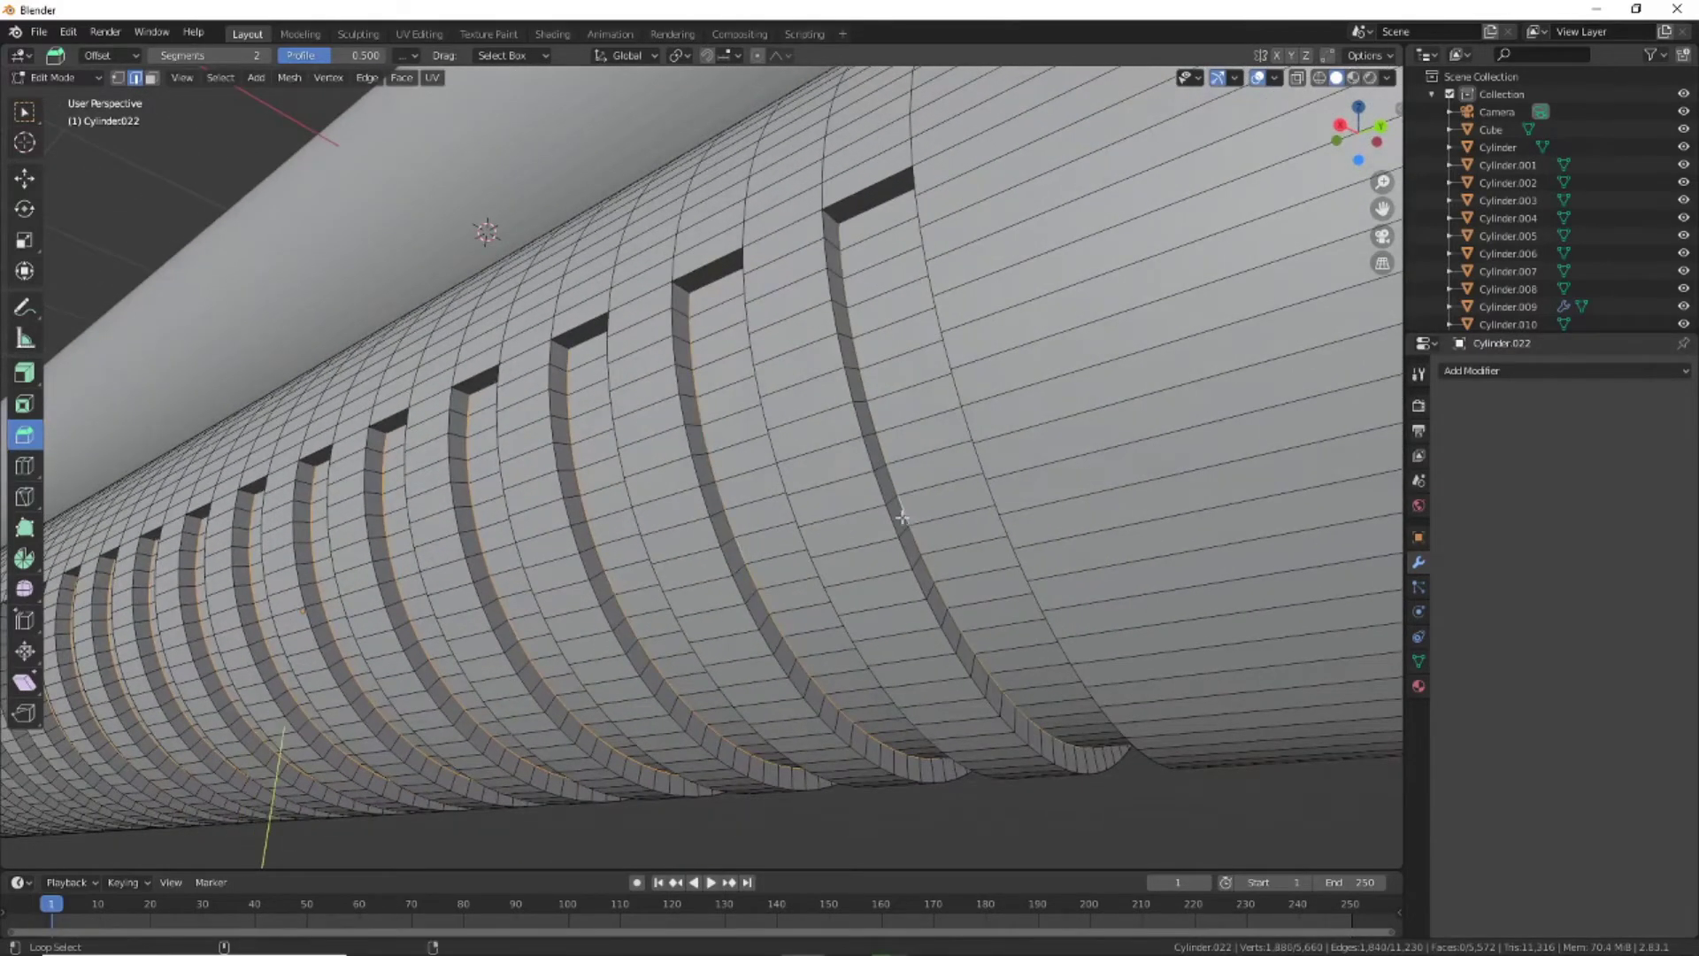
left_click(549, 607, "alt+shift")
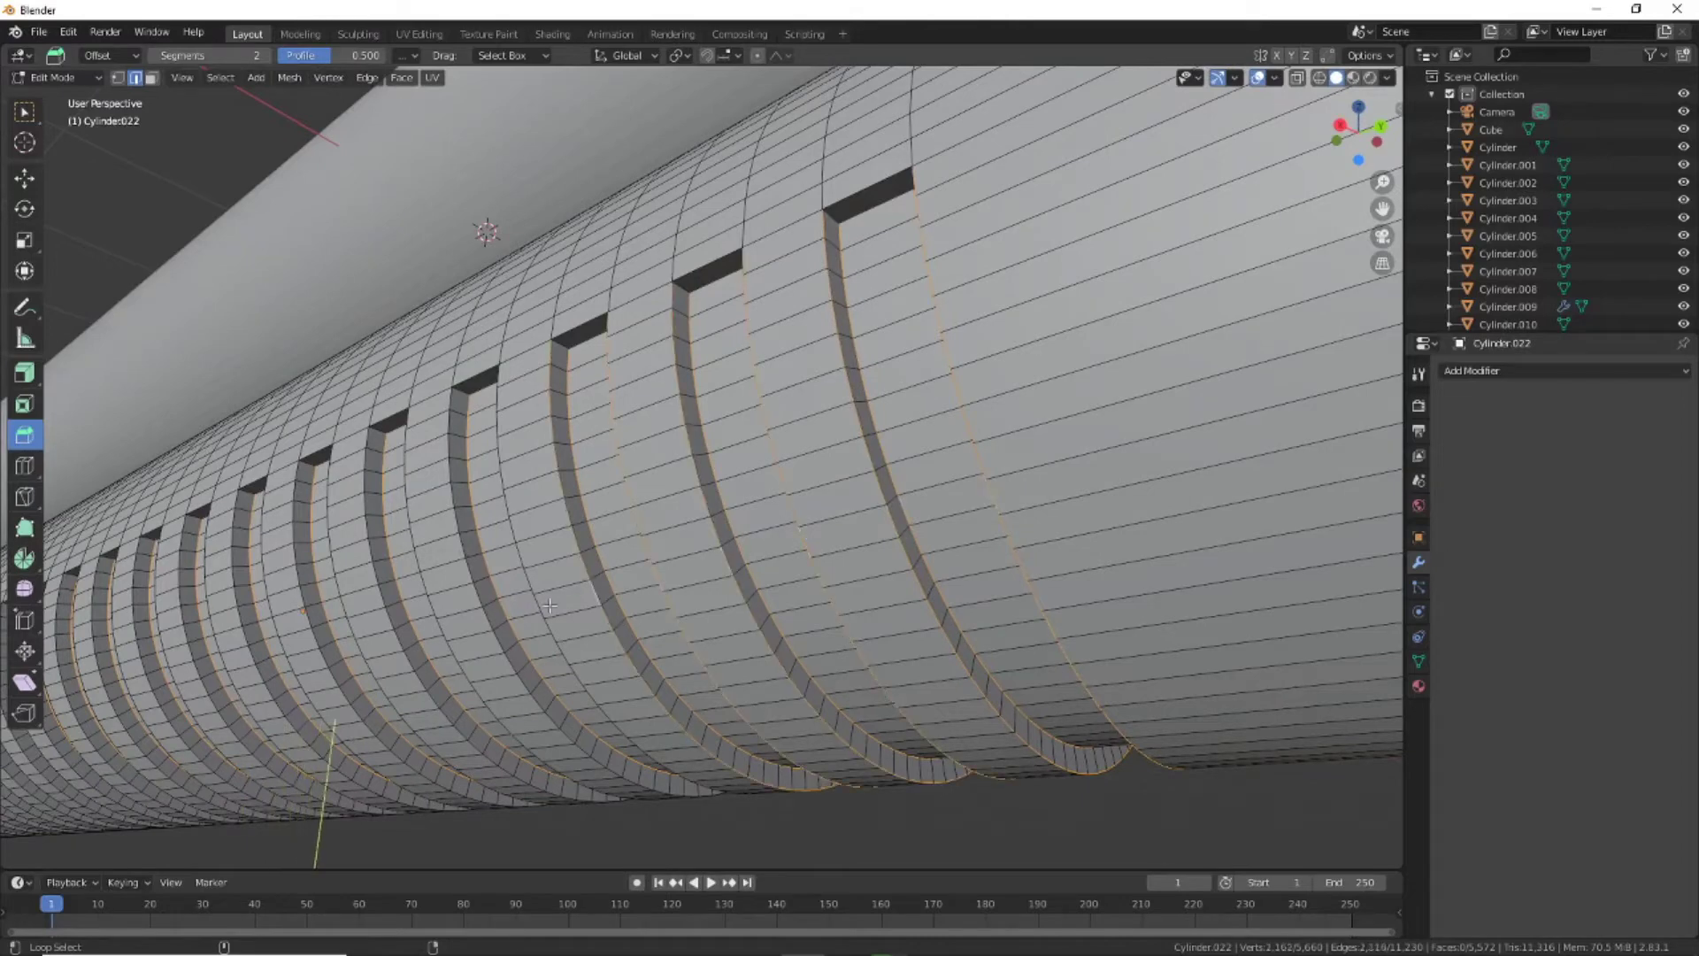
left_click(367, 647, "alt+shift")
middle_click_drag(368, 647, 692, 527)
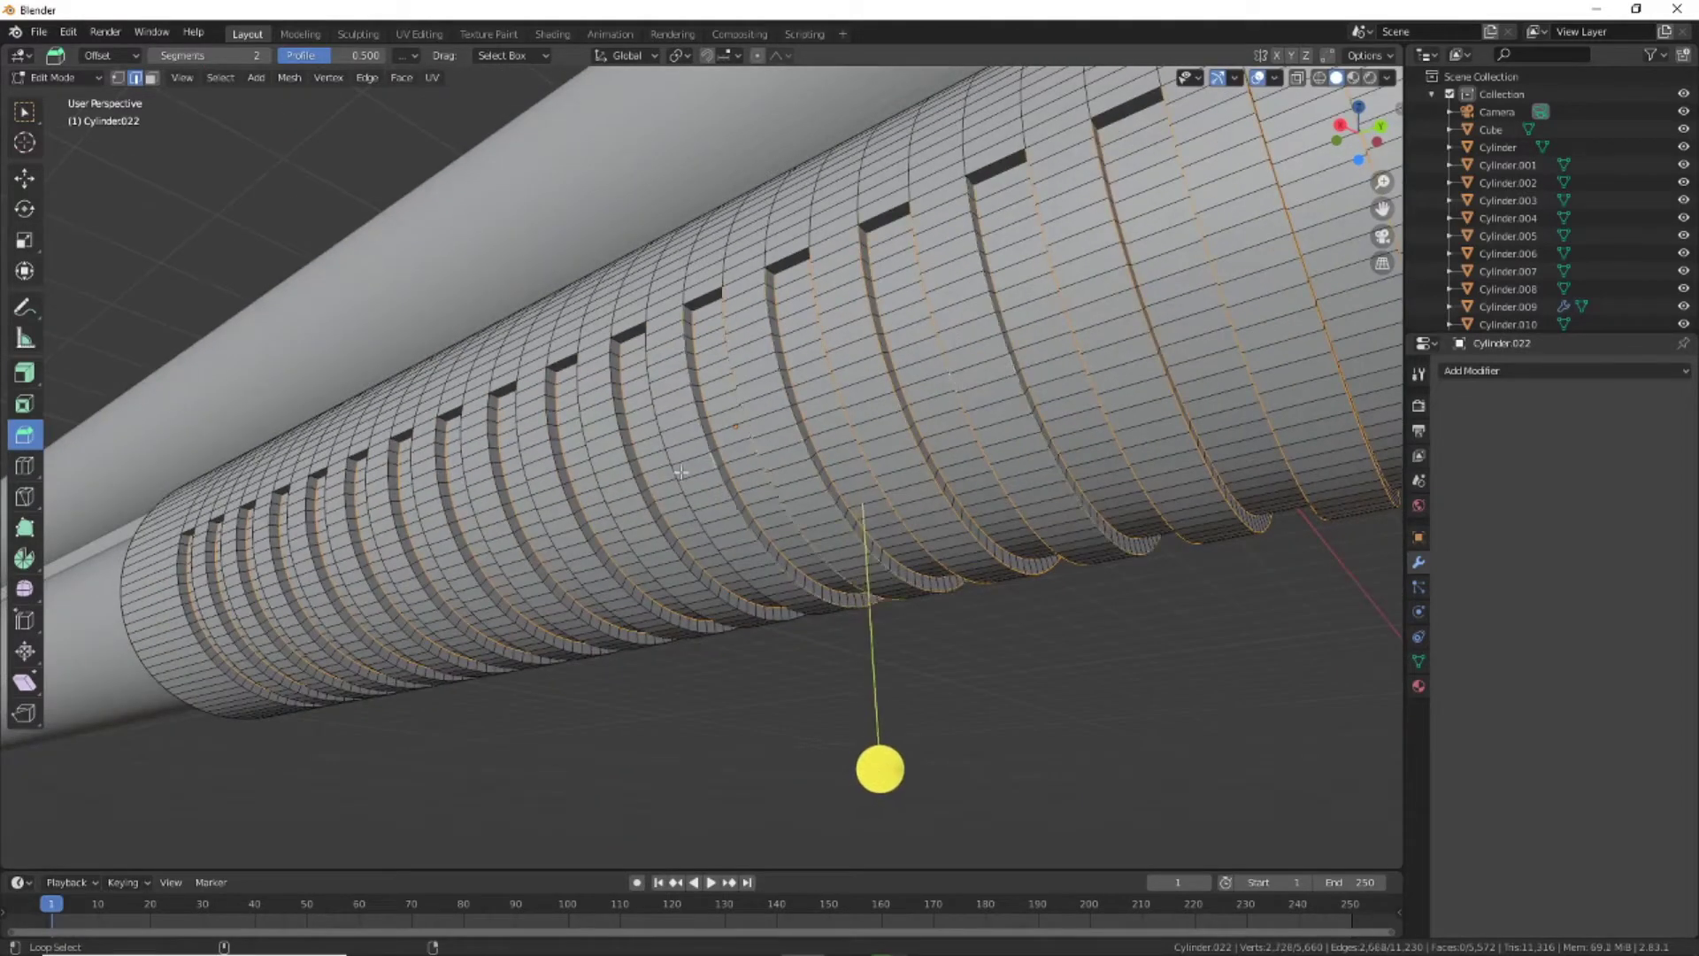
left_click(531, 520, "alt+shift")
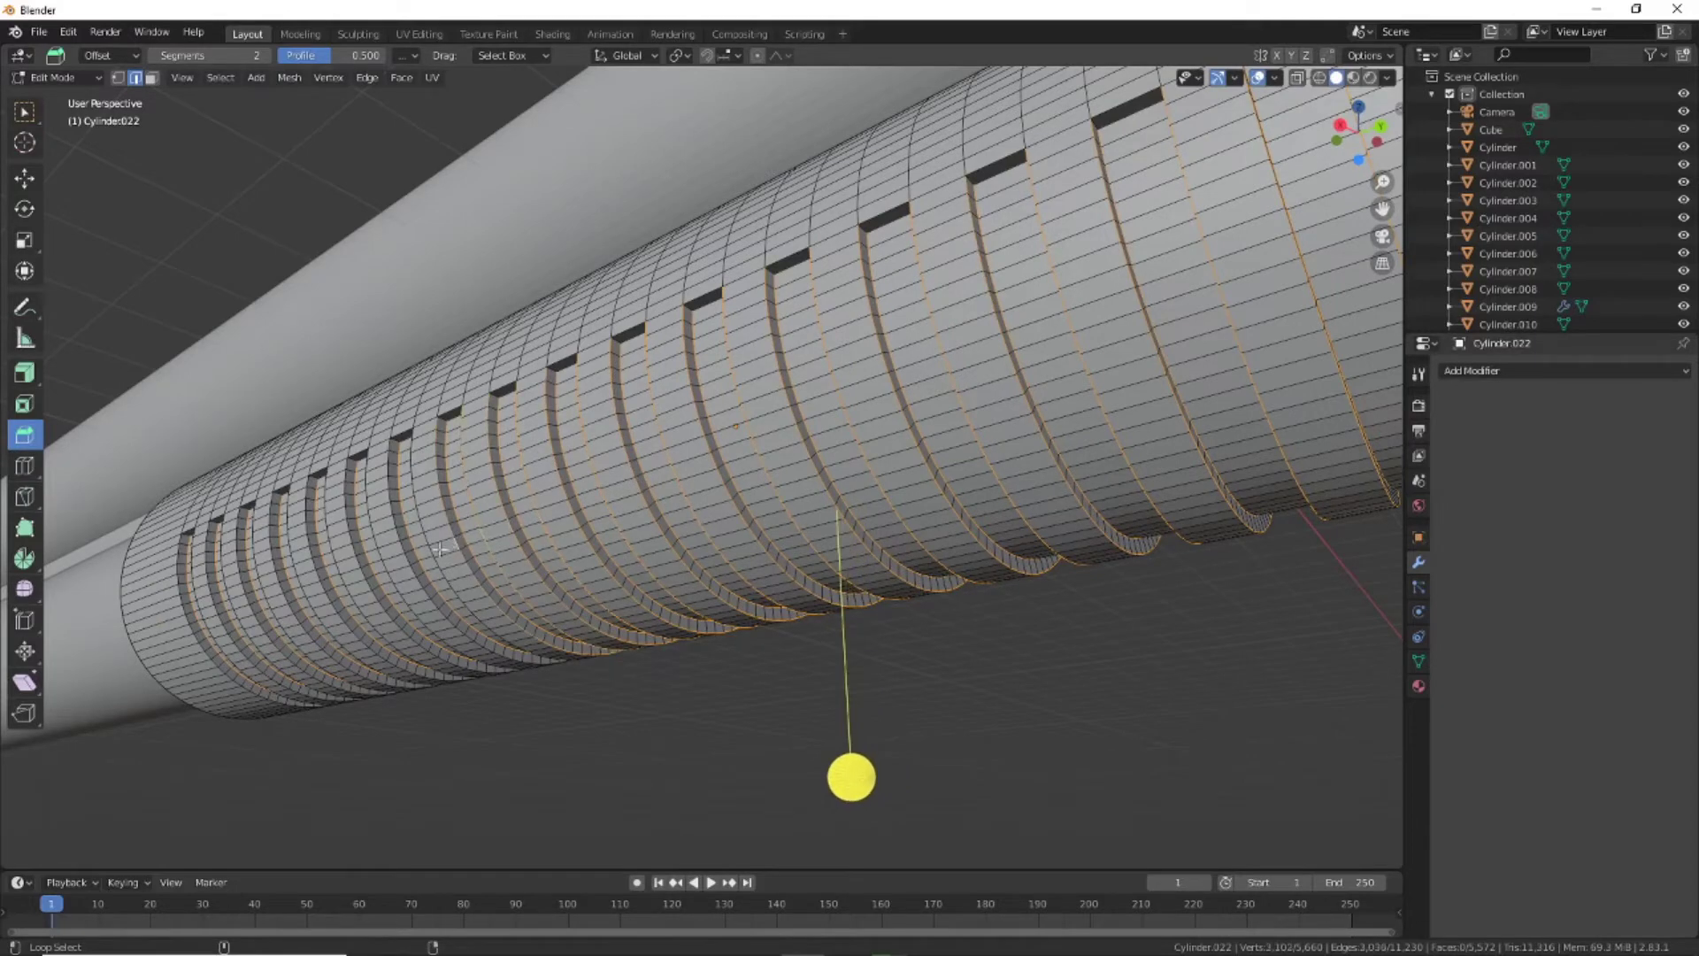
middle_click_drag(440, 550, 809, 397)
left_click(809, 398, "alt+shift")
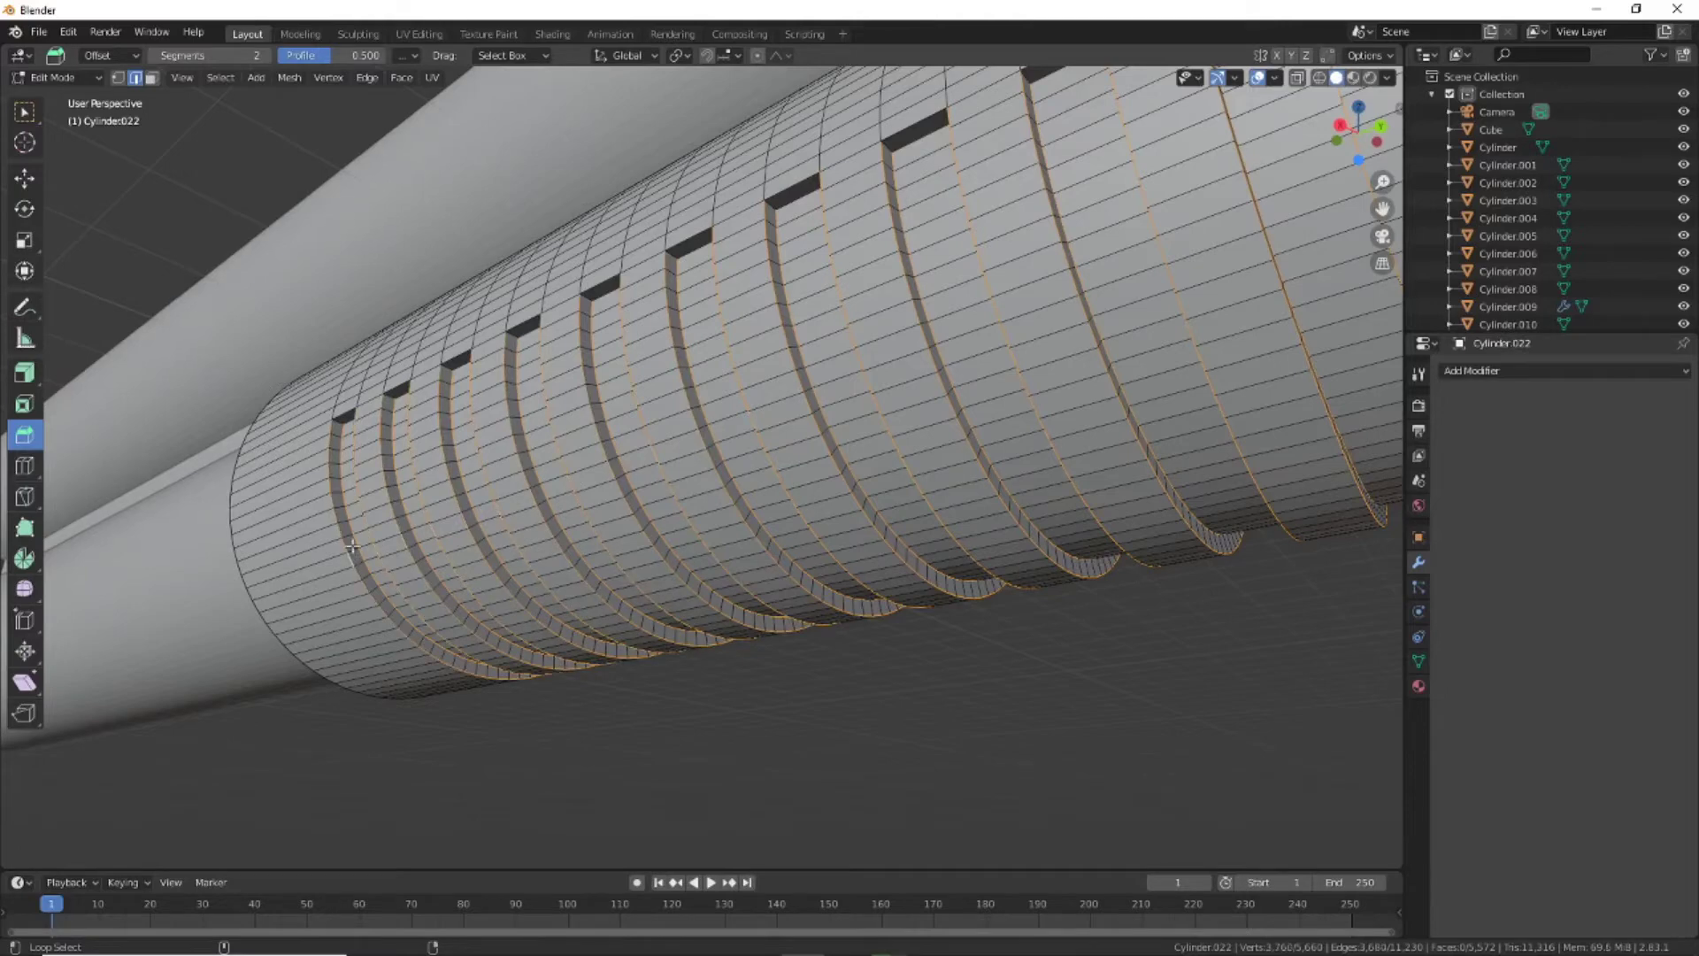
Check the selected groove rims along the sleeve and start beveling them with Ctrl+B
middle_click_drag(351, 547, 584, 751)
middle_click_drag(355, 435, 369, 372)
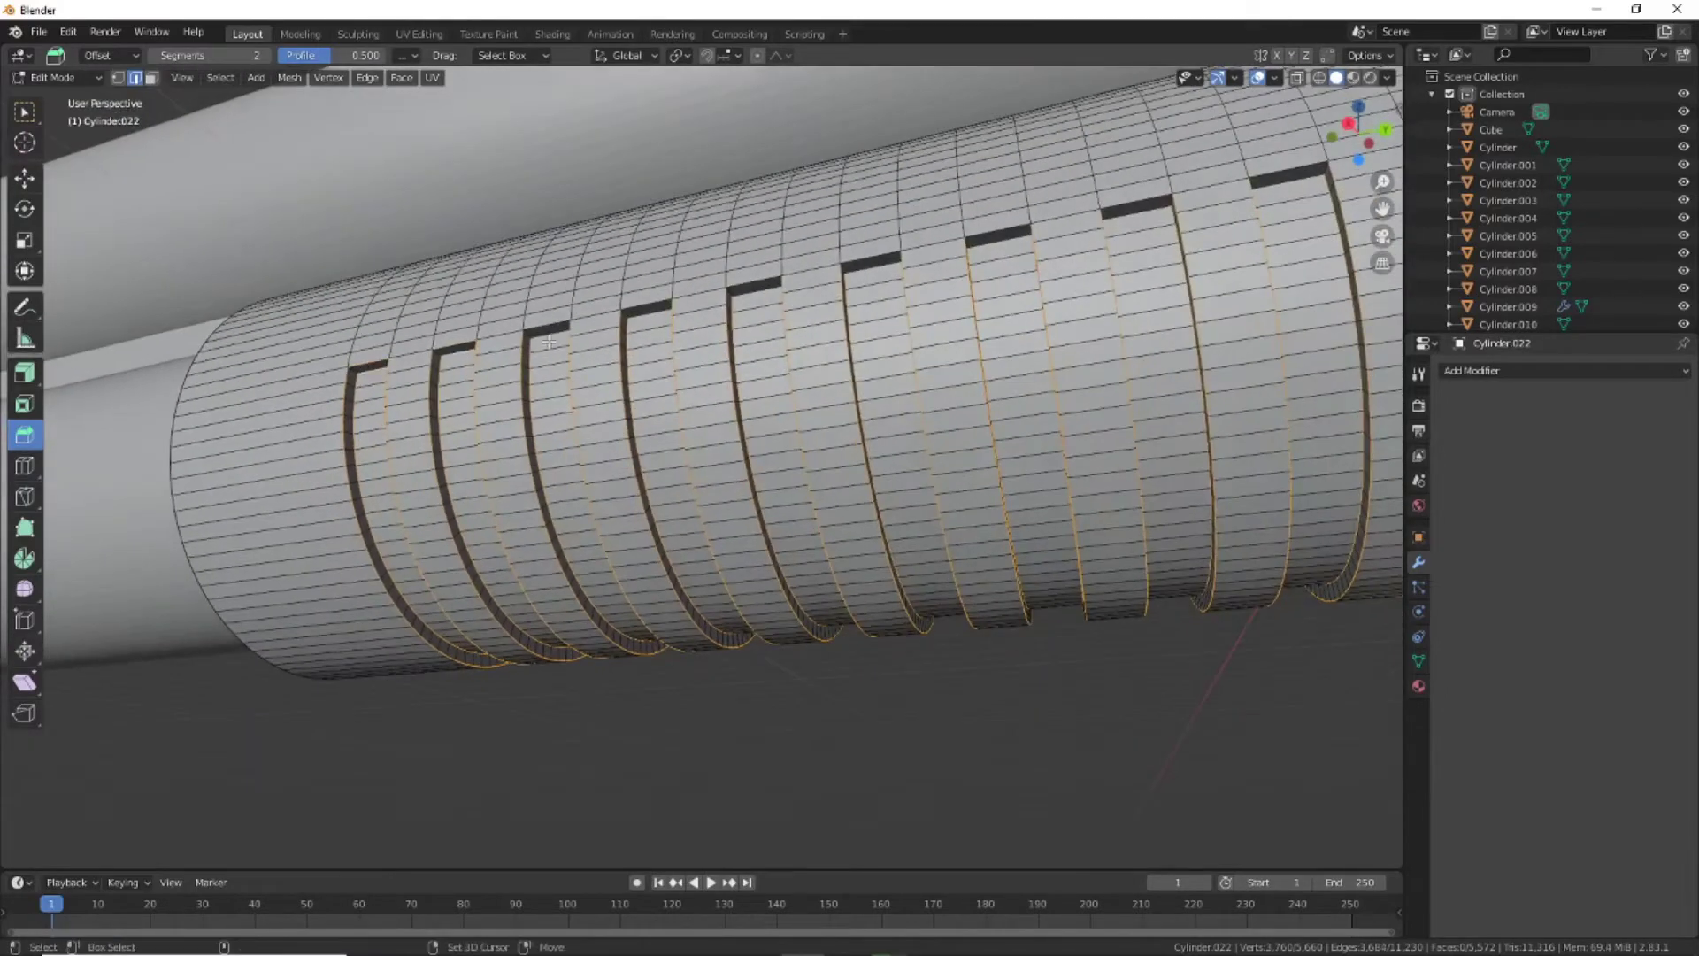
middle_click_drag(995, 250, 899, 393)
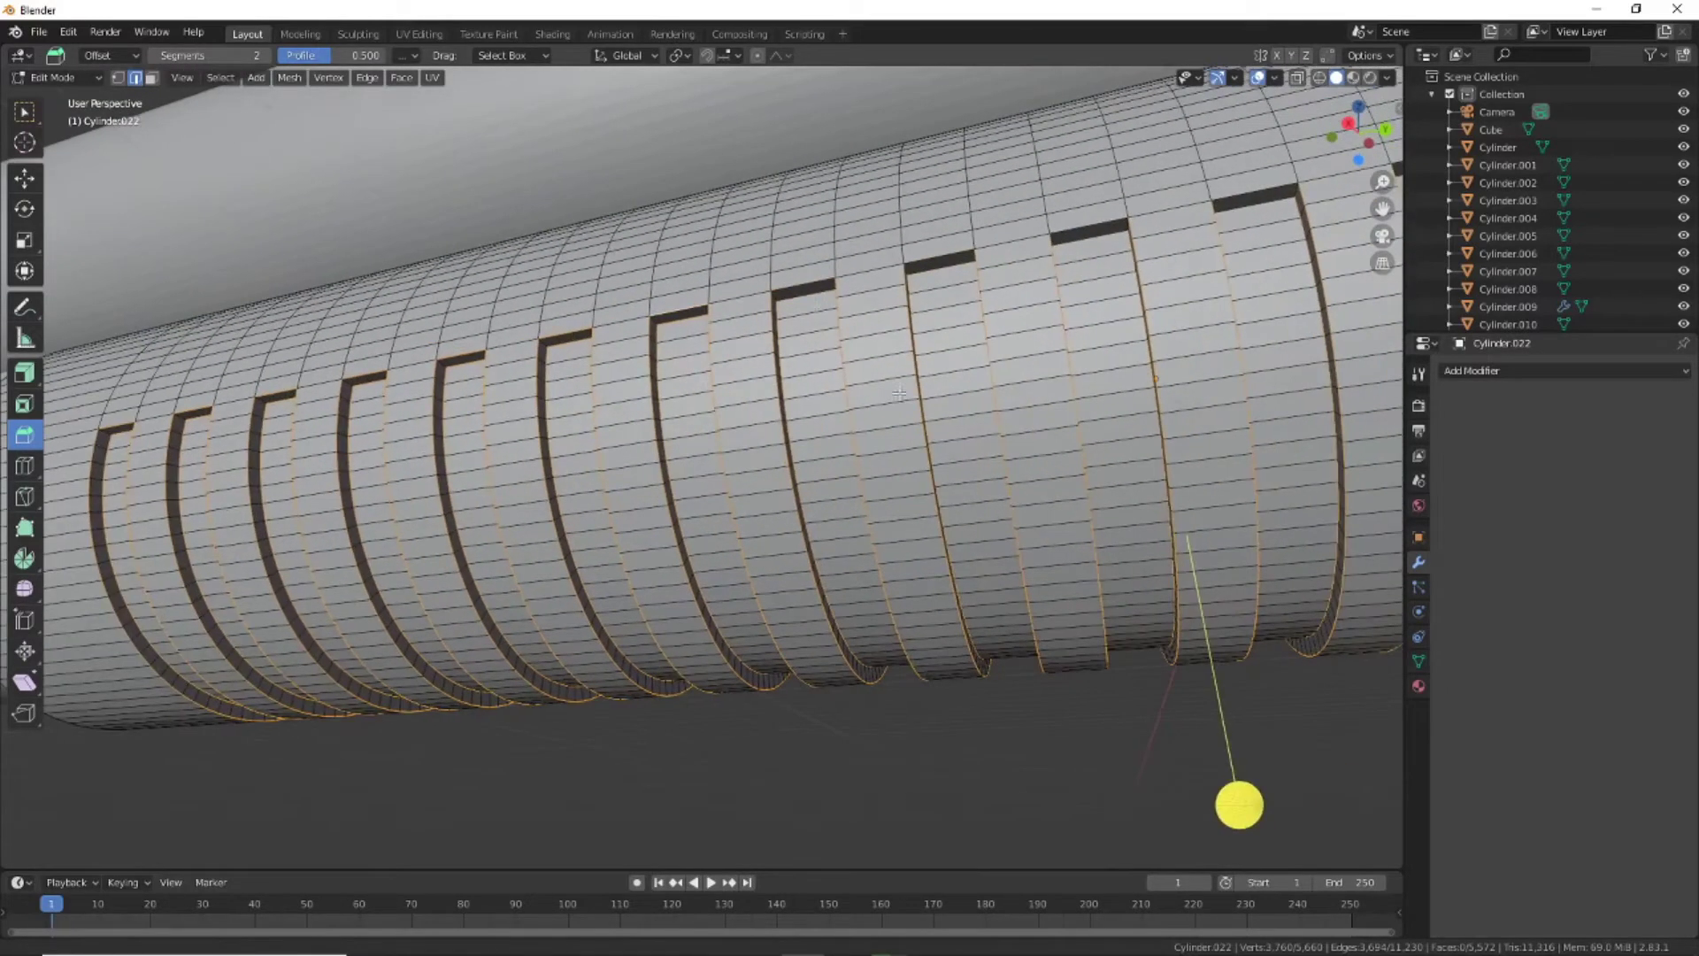
middle_click_drag(1095, 377, 812, 290, "shift")
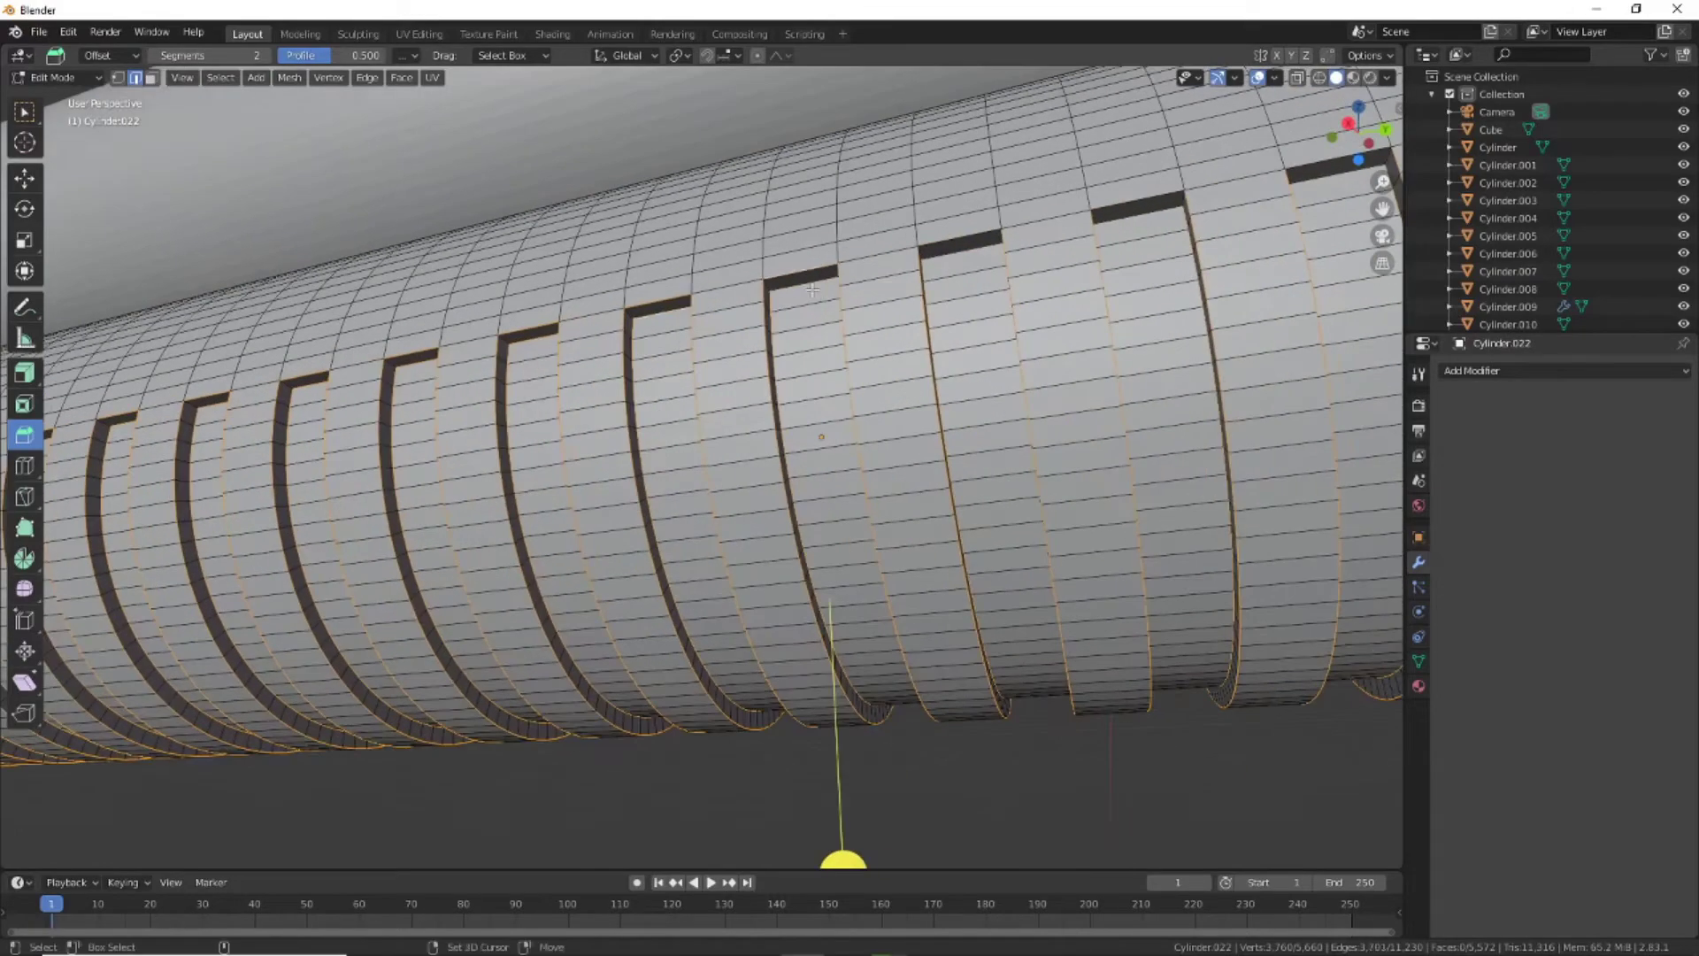
middle_click_drag(1133, 204, 939, 369, "shift")
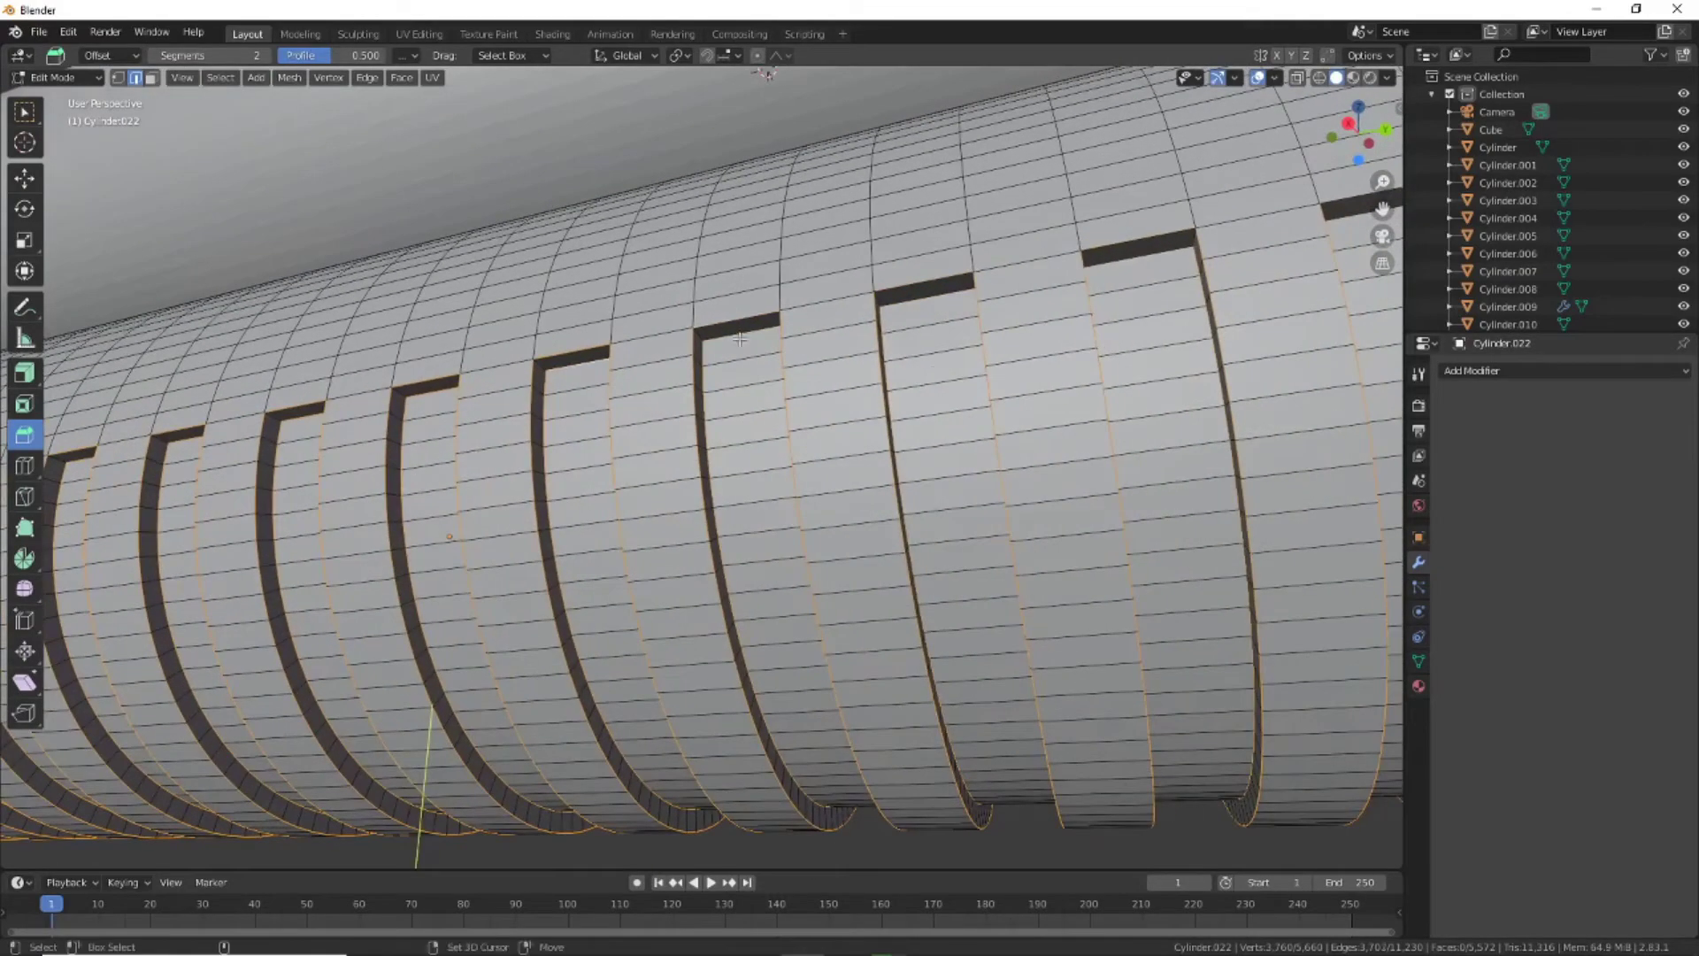
middle_click_drag(1109, 283, 667, 377, "shift")
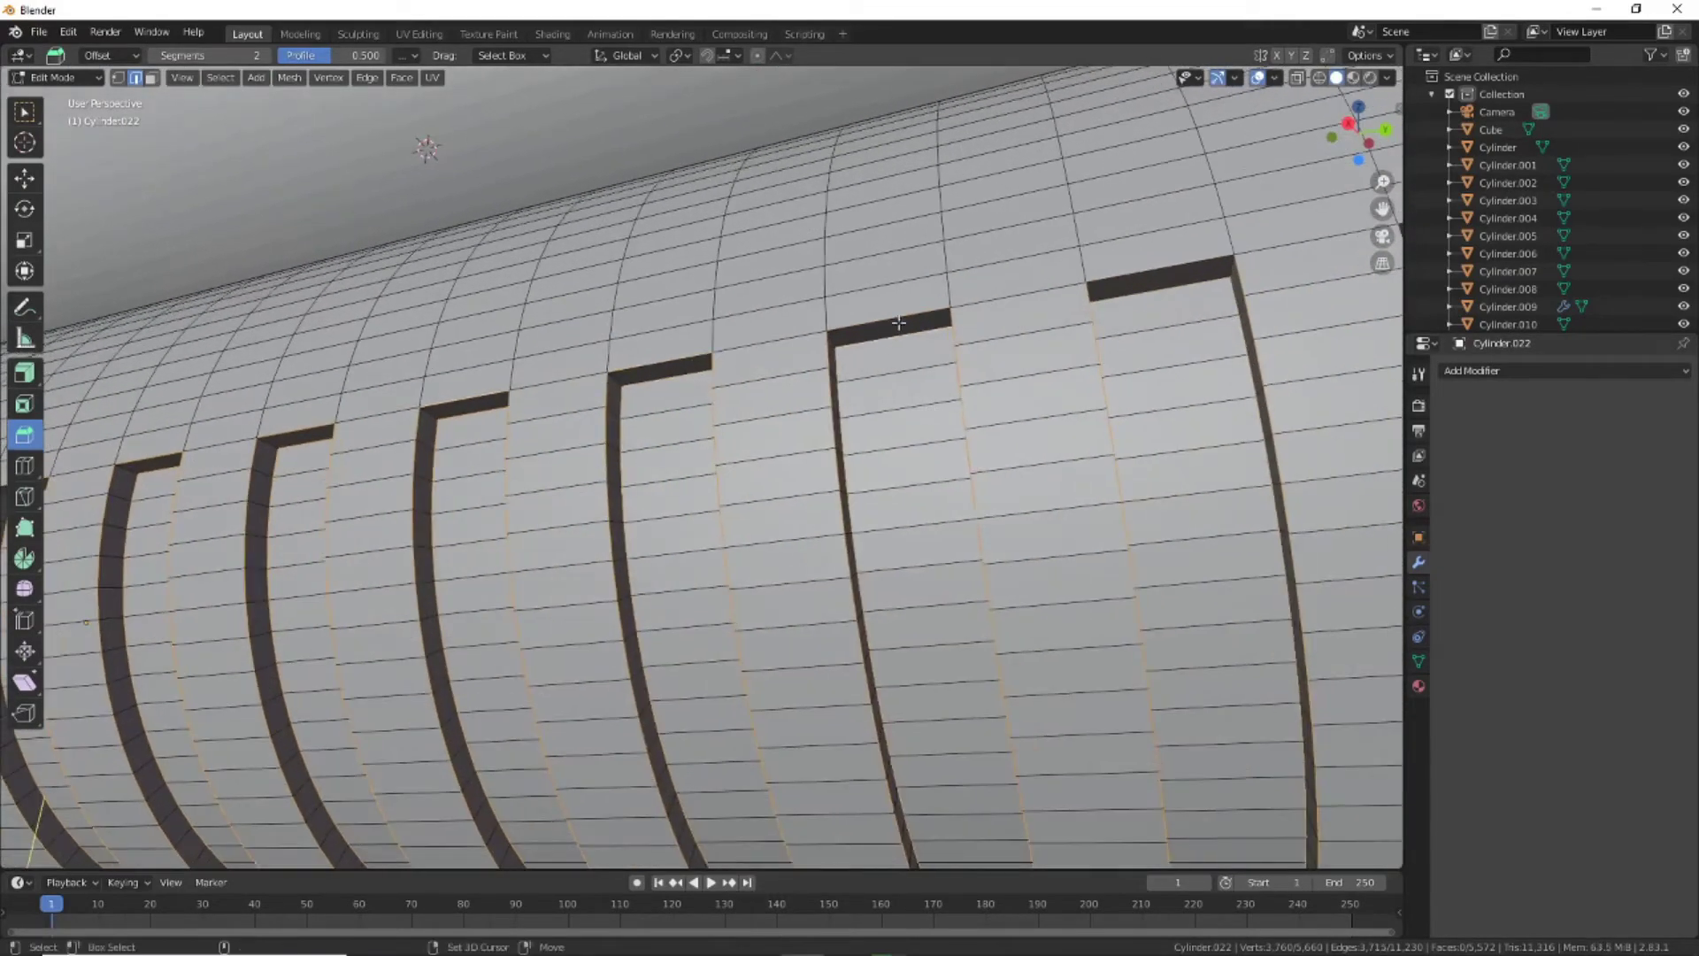
scroll(899, 323, "down", 5)
scroll(539, 425, "down", 5)
scroll(629, 586, "up", 3)
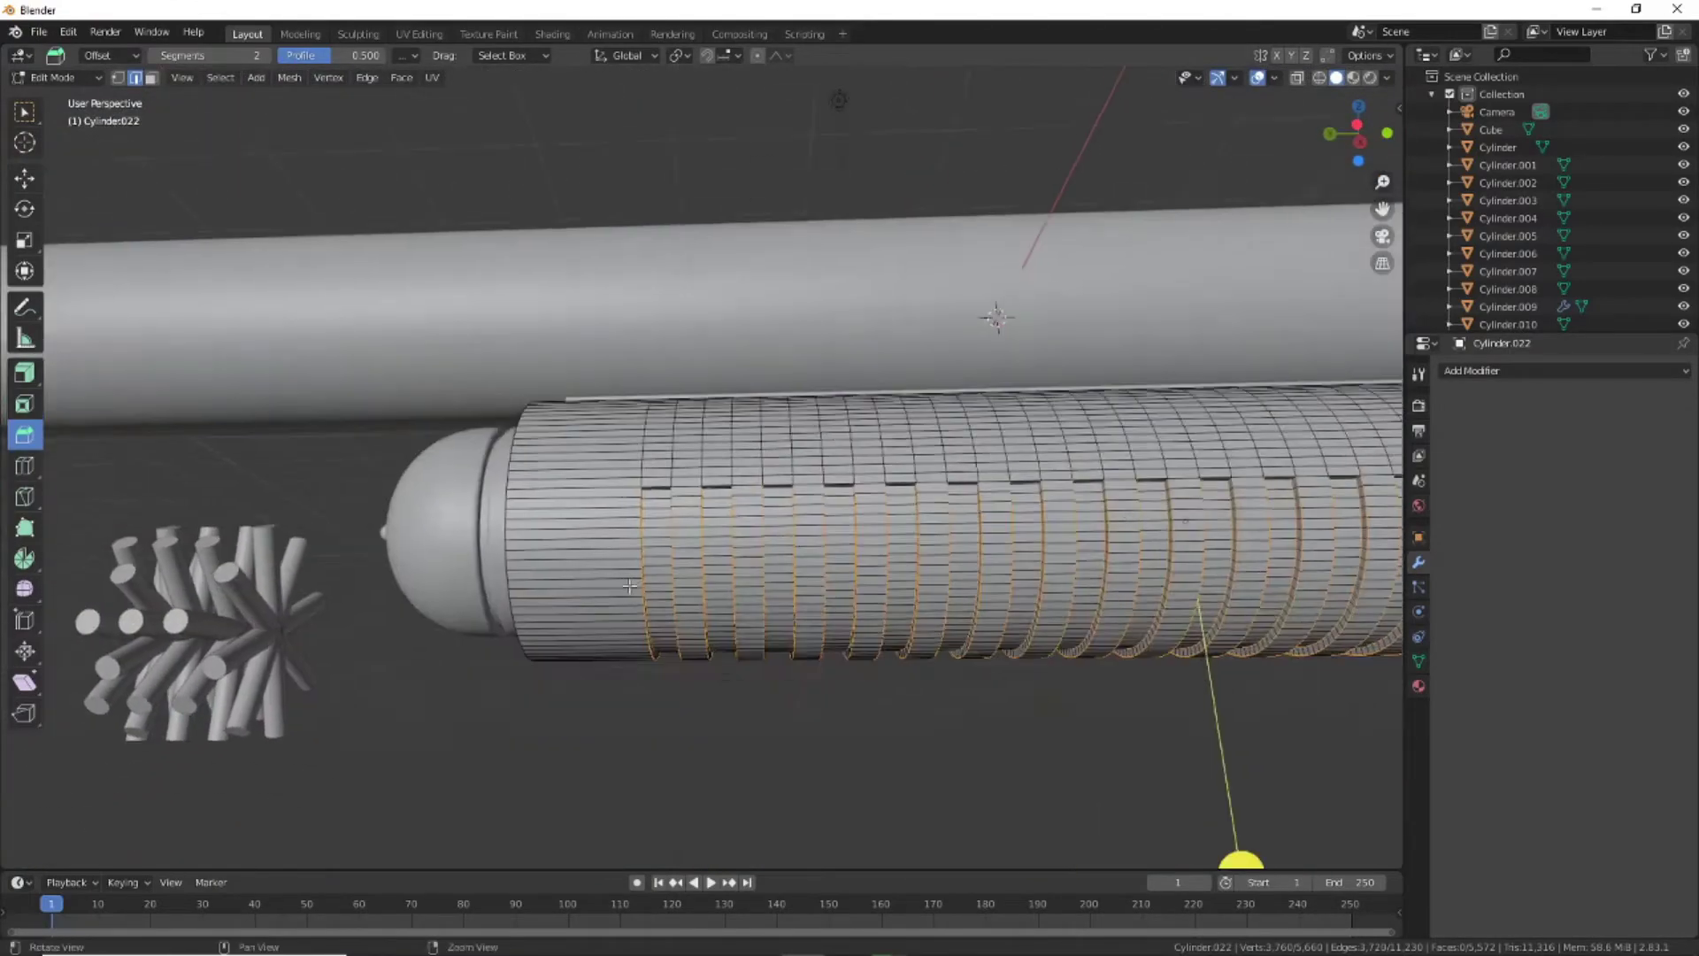
scroll(629, 586, "up", 3)
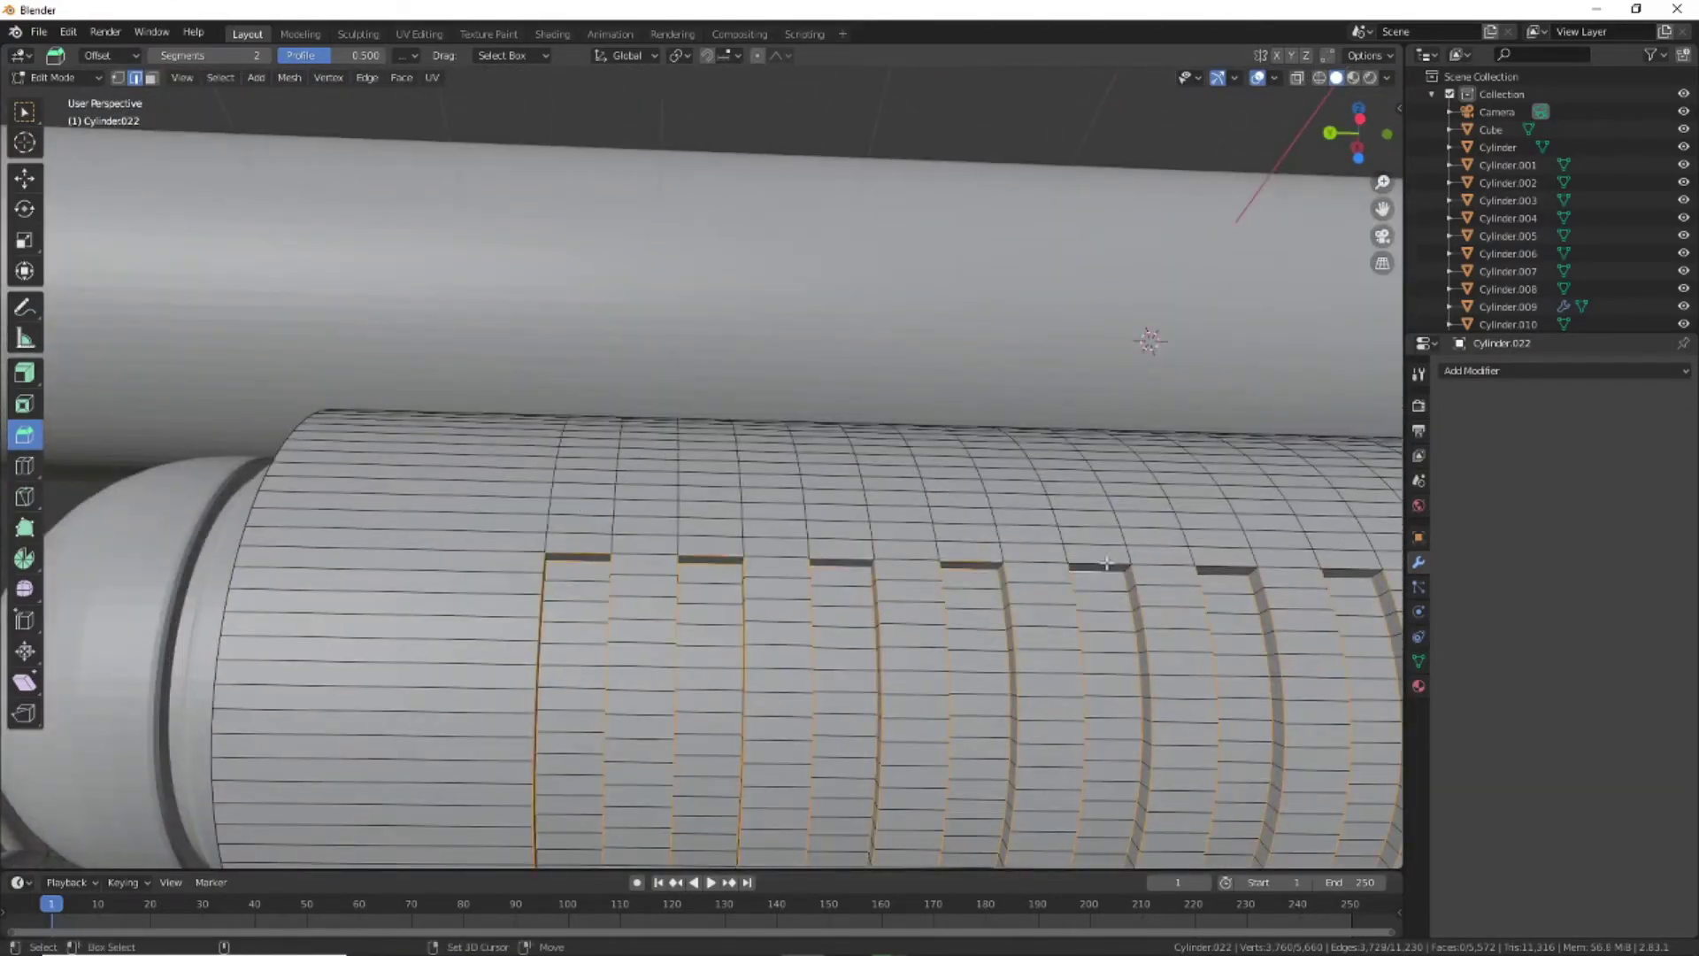
middle_click_drag(1106, 563, 437, 472)
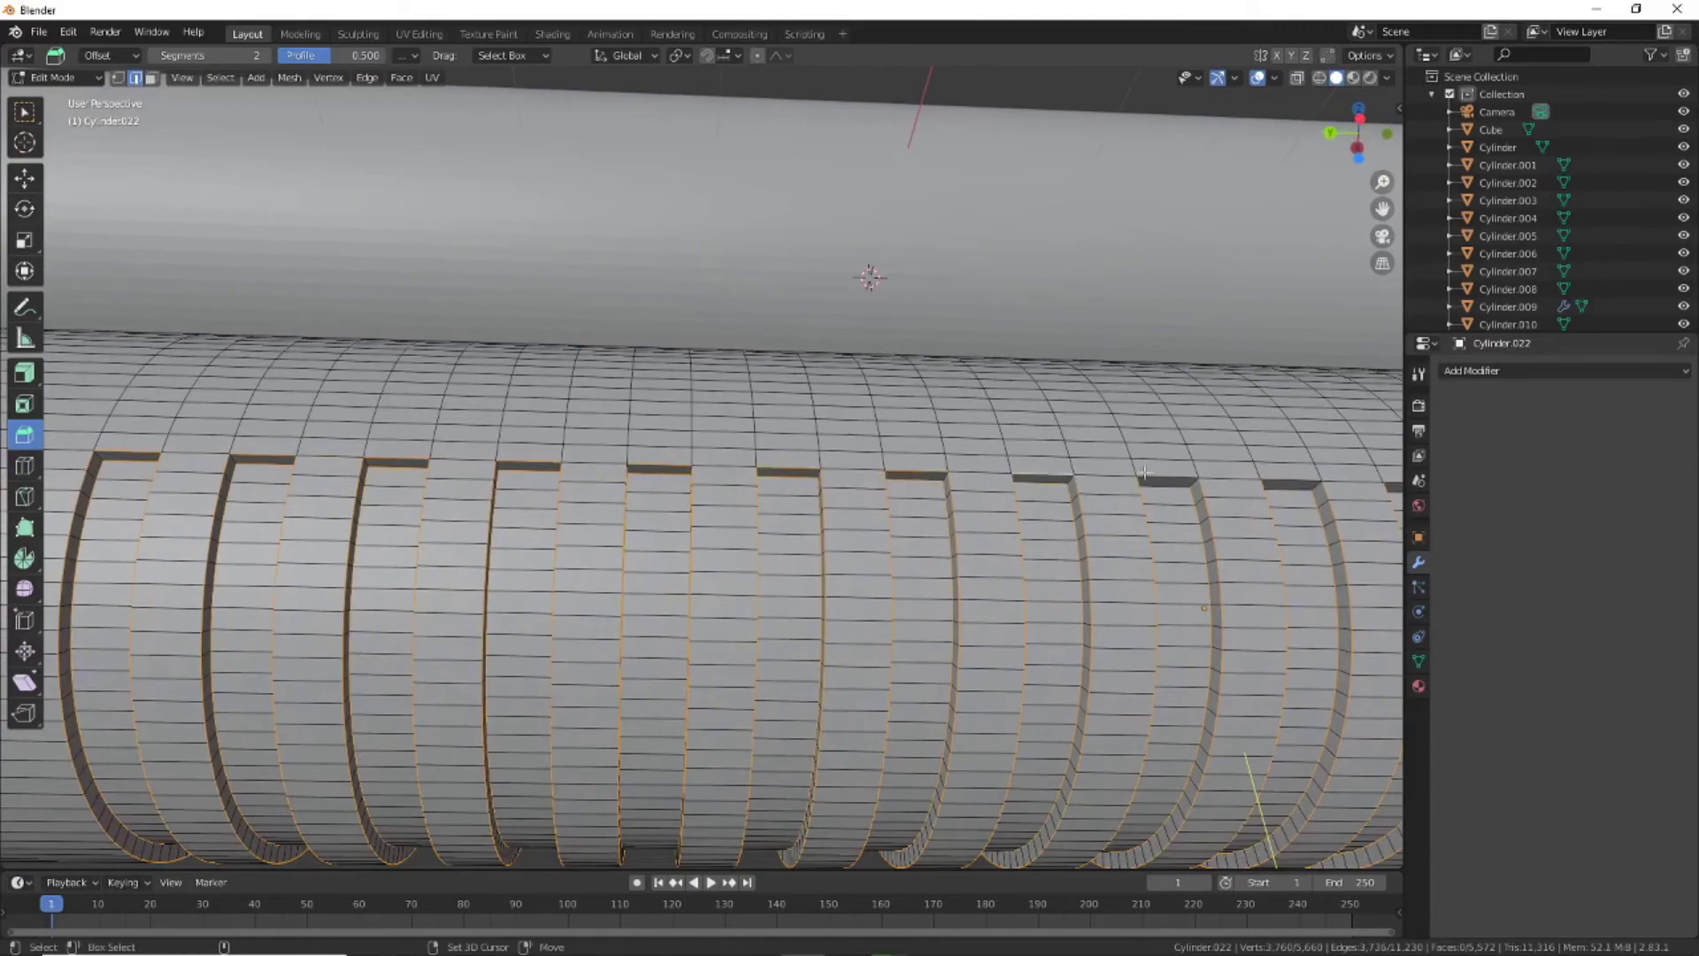
mouse_move(1145, 472)
middle_mouse_down("shift")
mouse_move(1020, 457)
mouse_move(835, 396)
middle_mouse_up("shift")
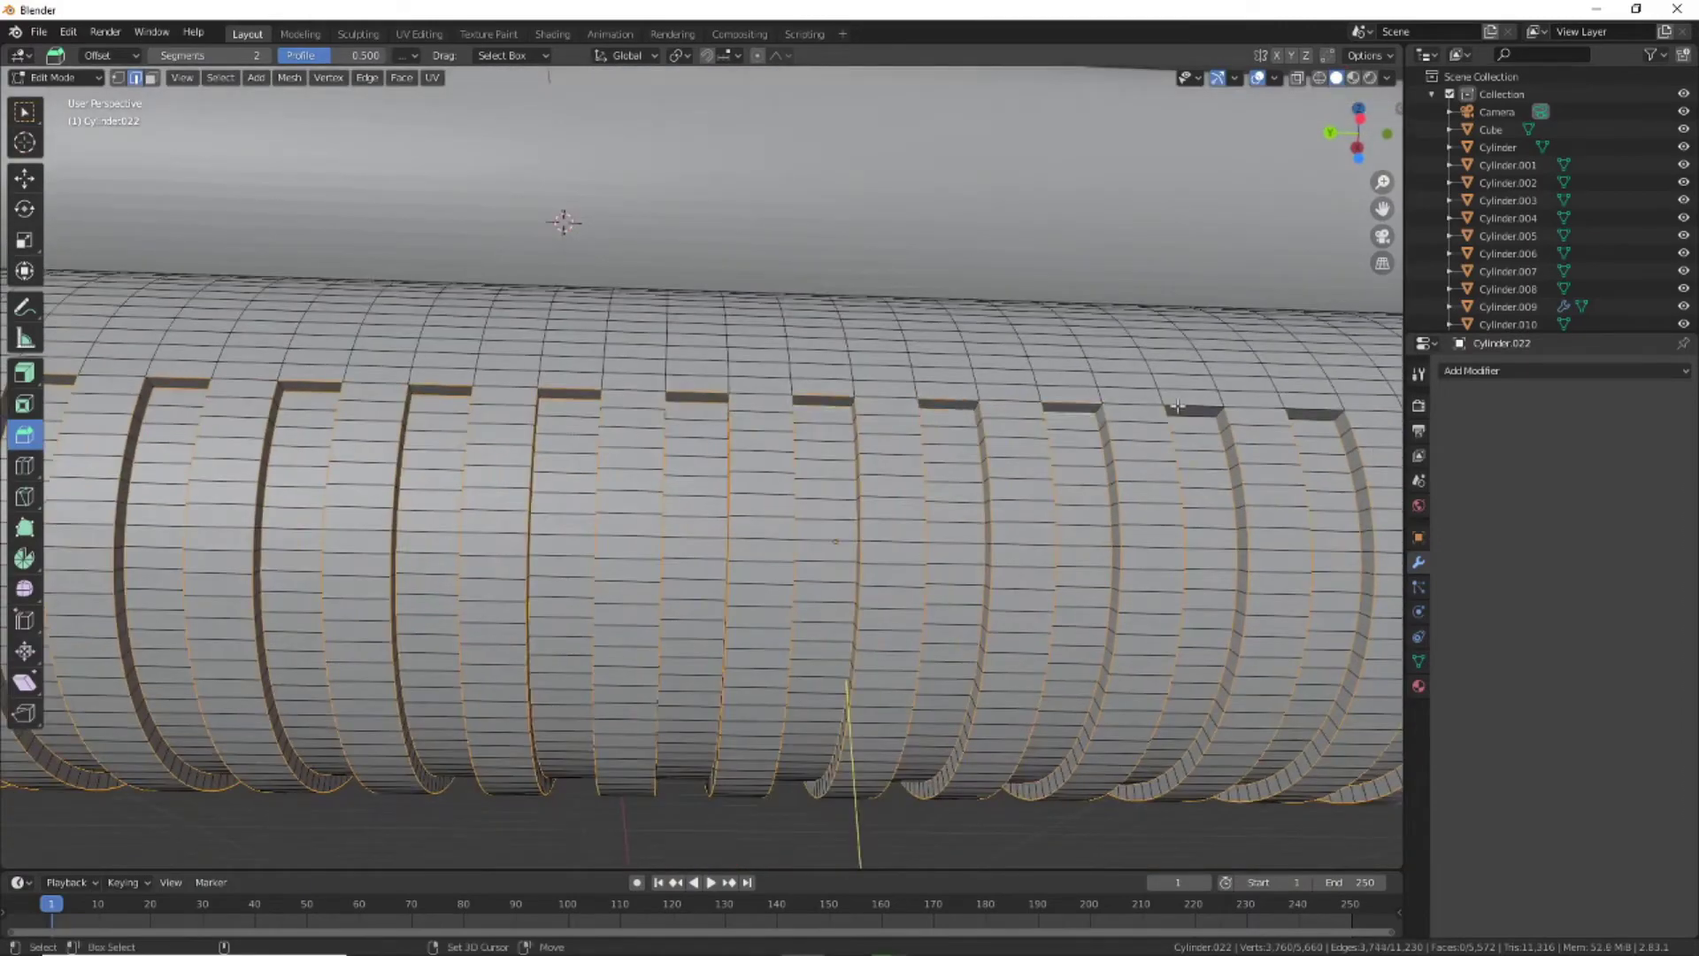
middle_click_drag(1320, 411, 900, 383, "shift")
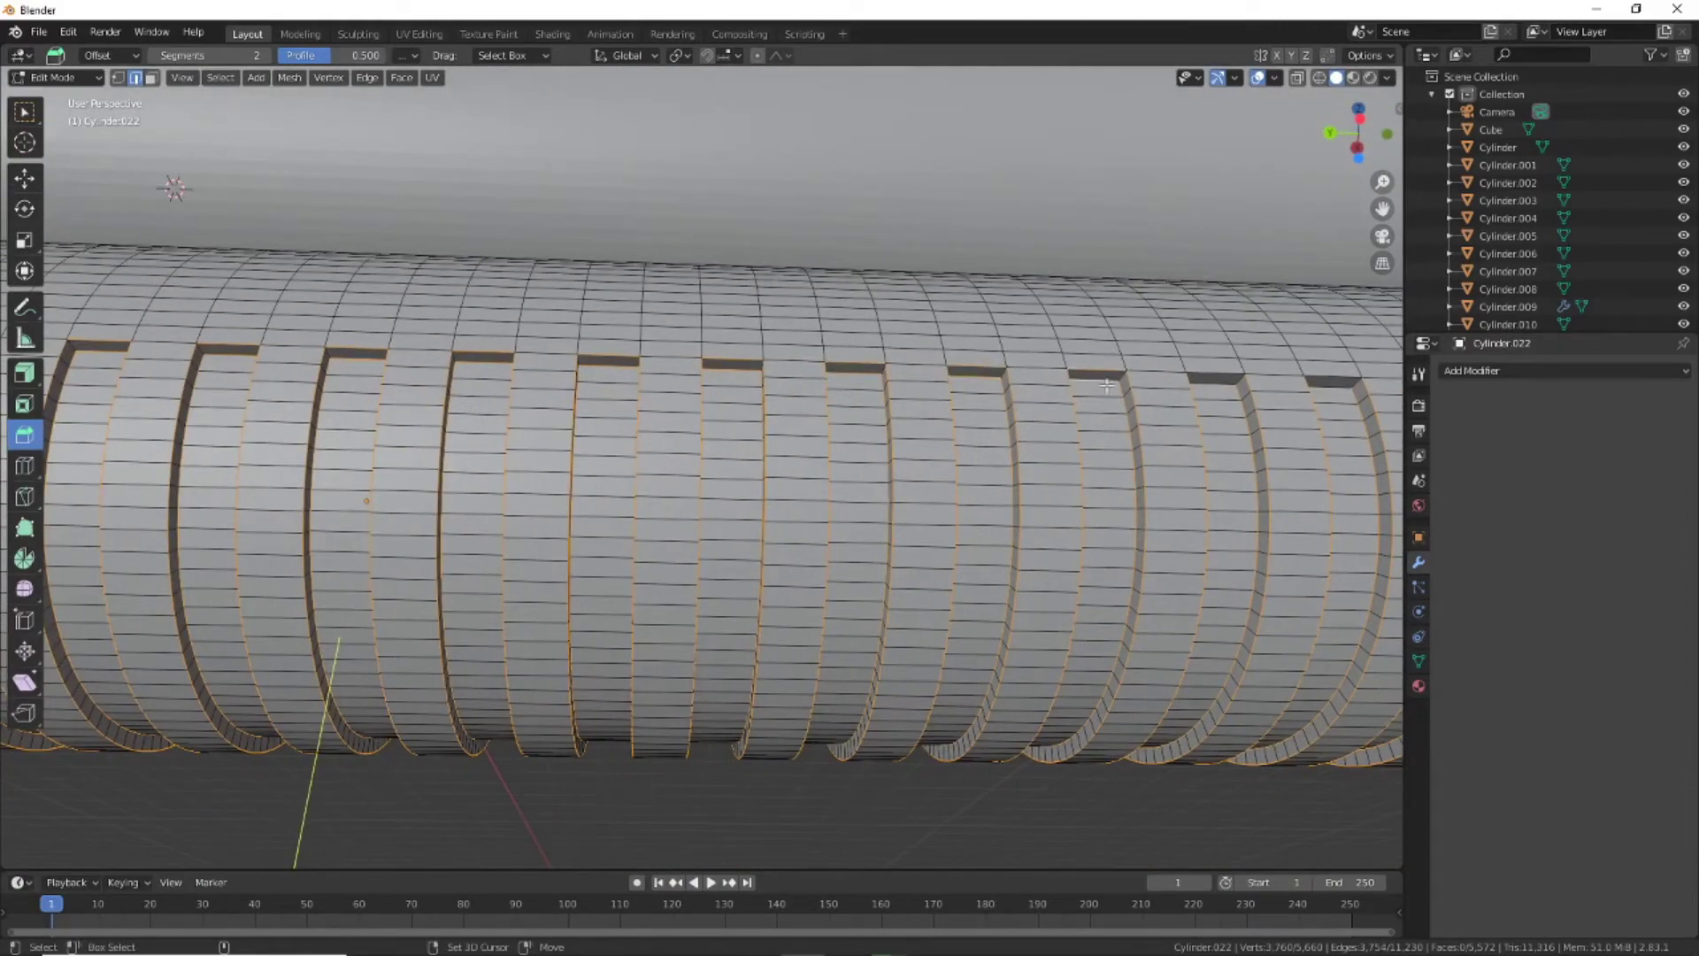
middle_click_drag(1107, 386, 851, 345, "shift")
scroll(751, 456, "down", 2)
key("ctrl+b")
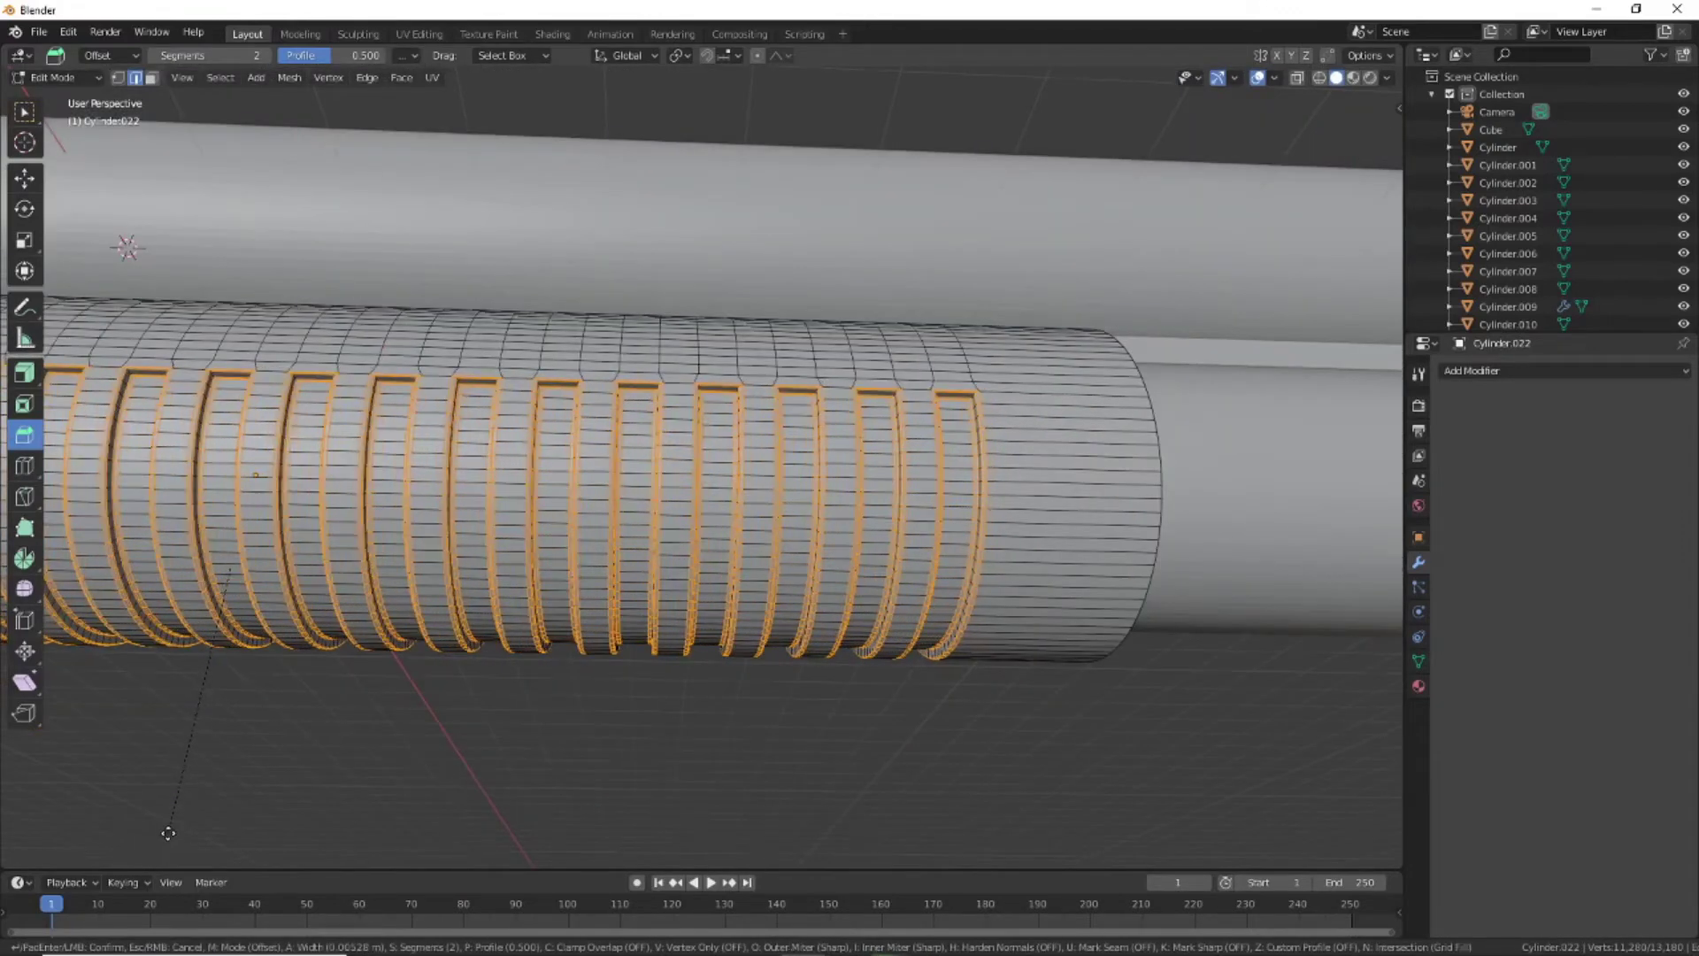
left_click(168, 833)
left_click(53, 77)
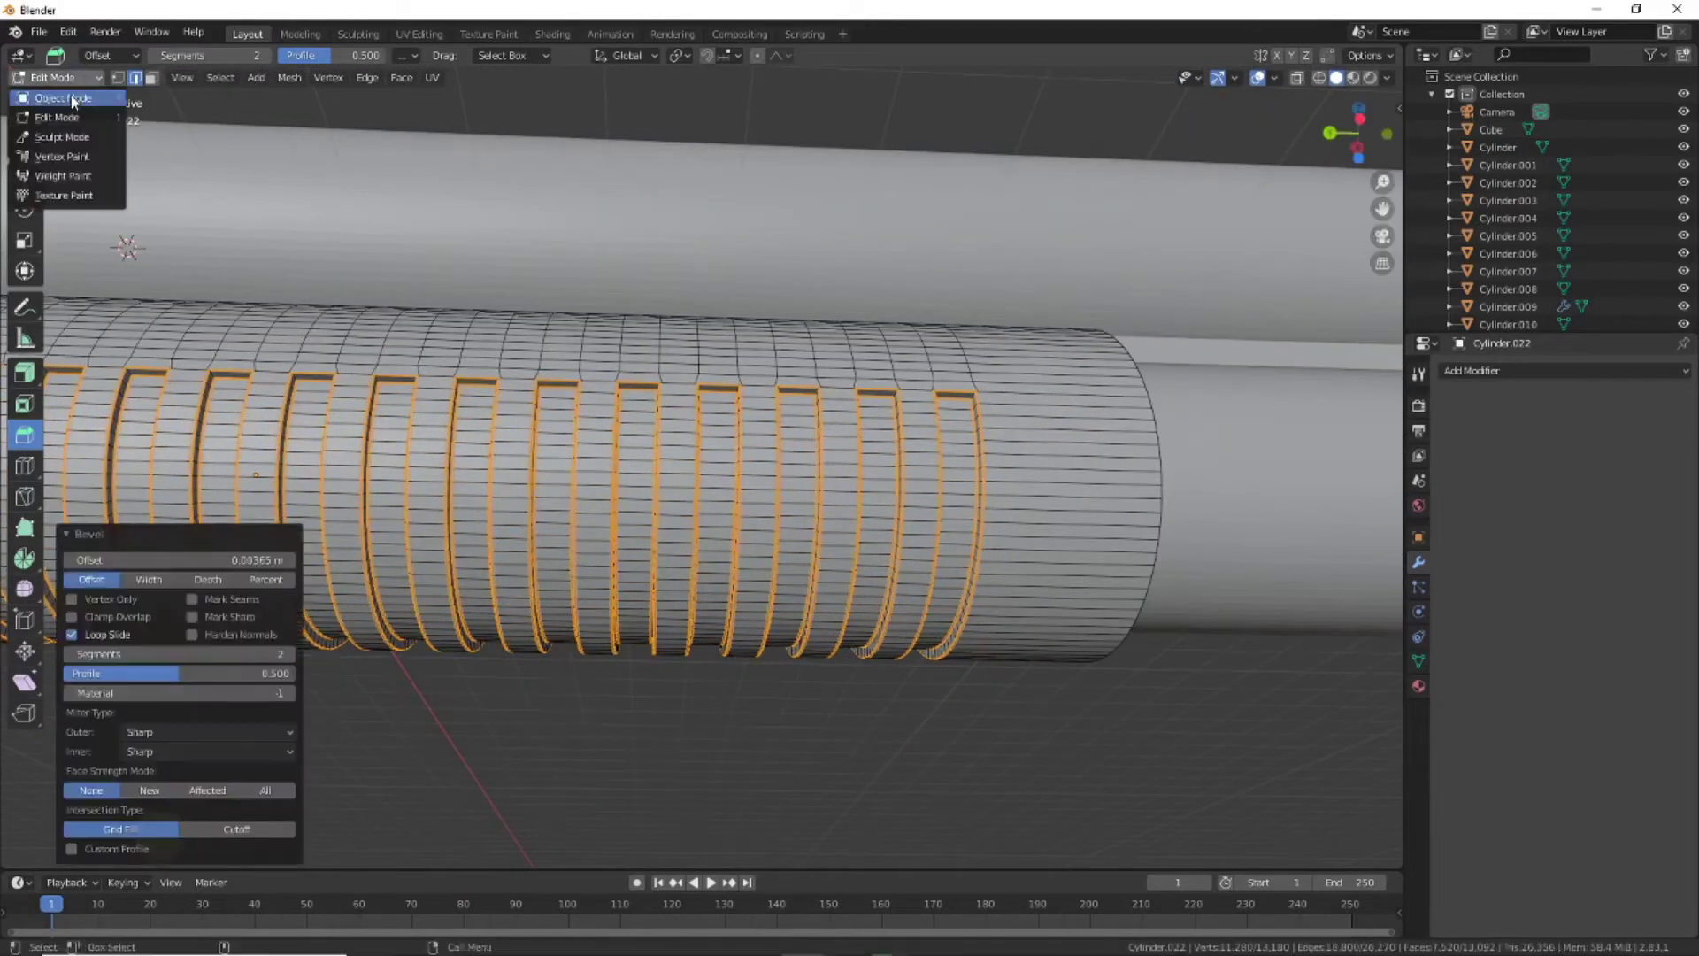
mouse_move(428, 758)
middle_mouse_down()
mouse_move(702, 826)
mouse_move(797, 693)
mouse_move(520, 531)
mouse_move(619, 592)
mouse_move(668, 648)
middle_mouse_up()
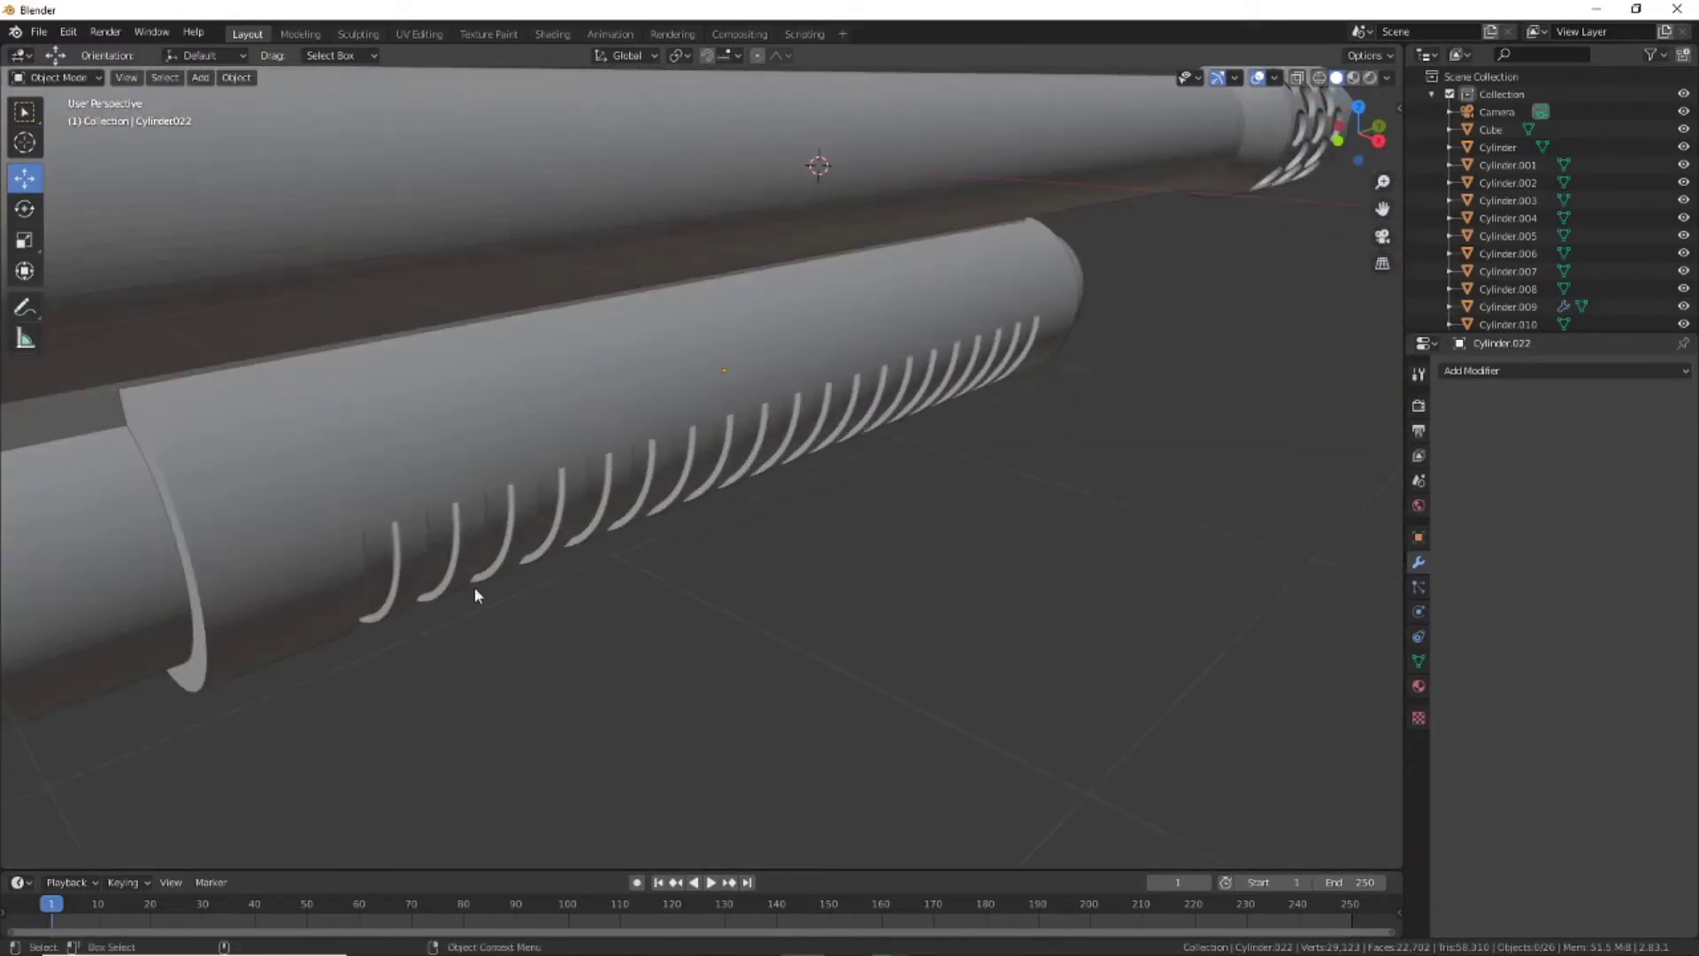
left_click(234, 406)
left_click(52, 78)
left_click(40, 109)
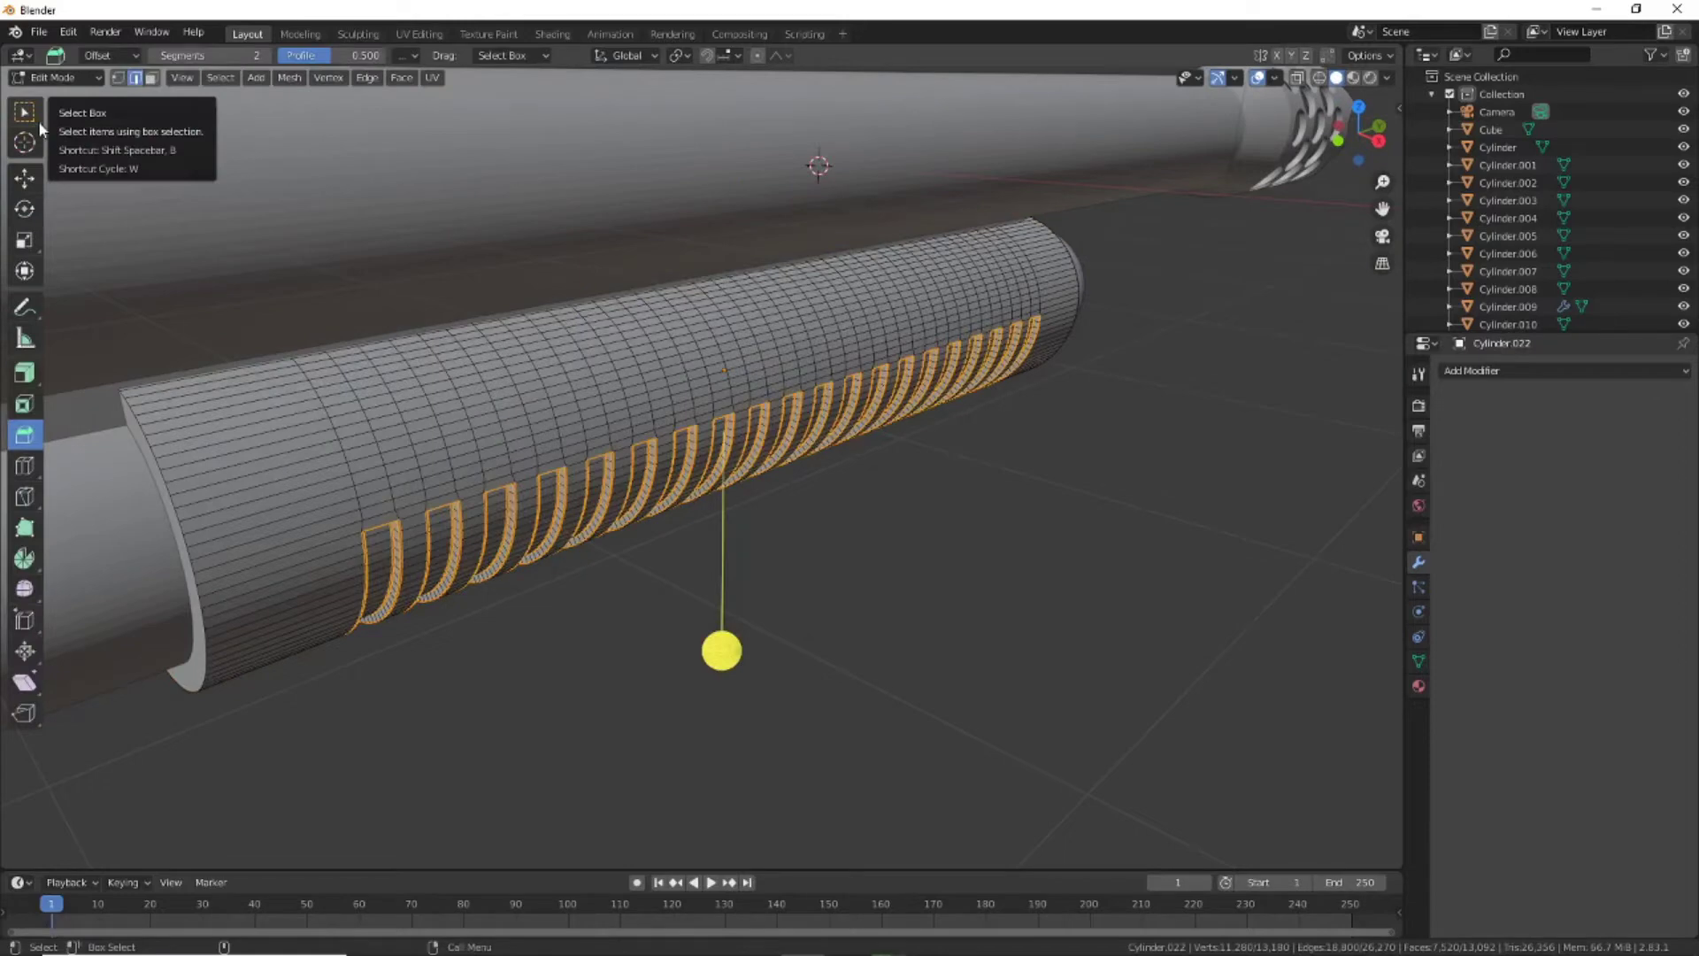
middle_click_drag(514, 743, 613, 767)
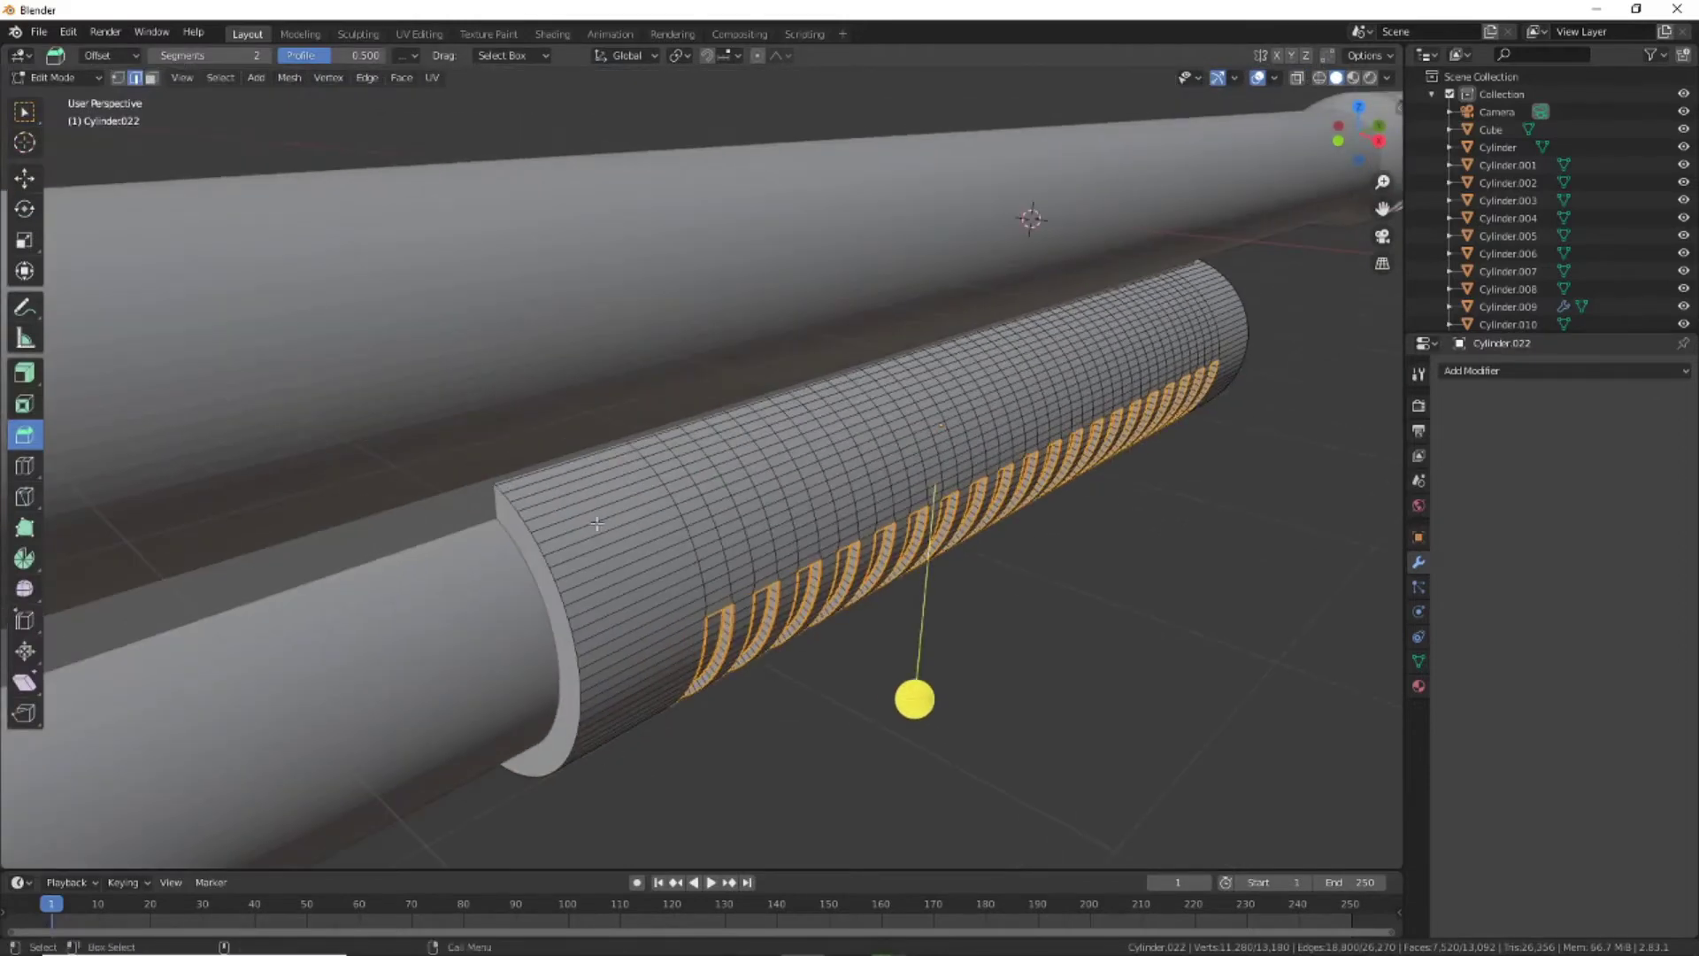
key("shift+space")
key("g")
left_click(588, 491, "alt")
left_click(584, 498, "alt+shift")
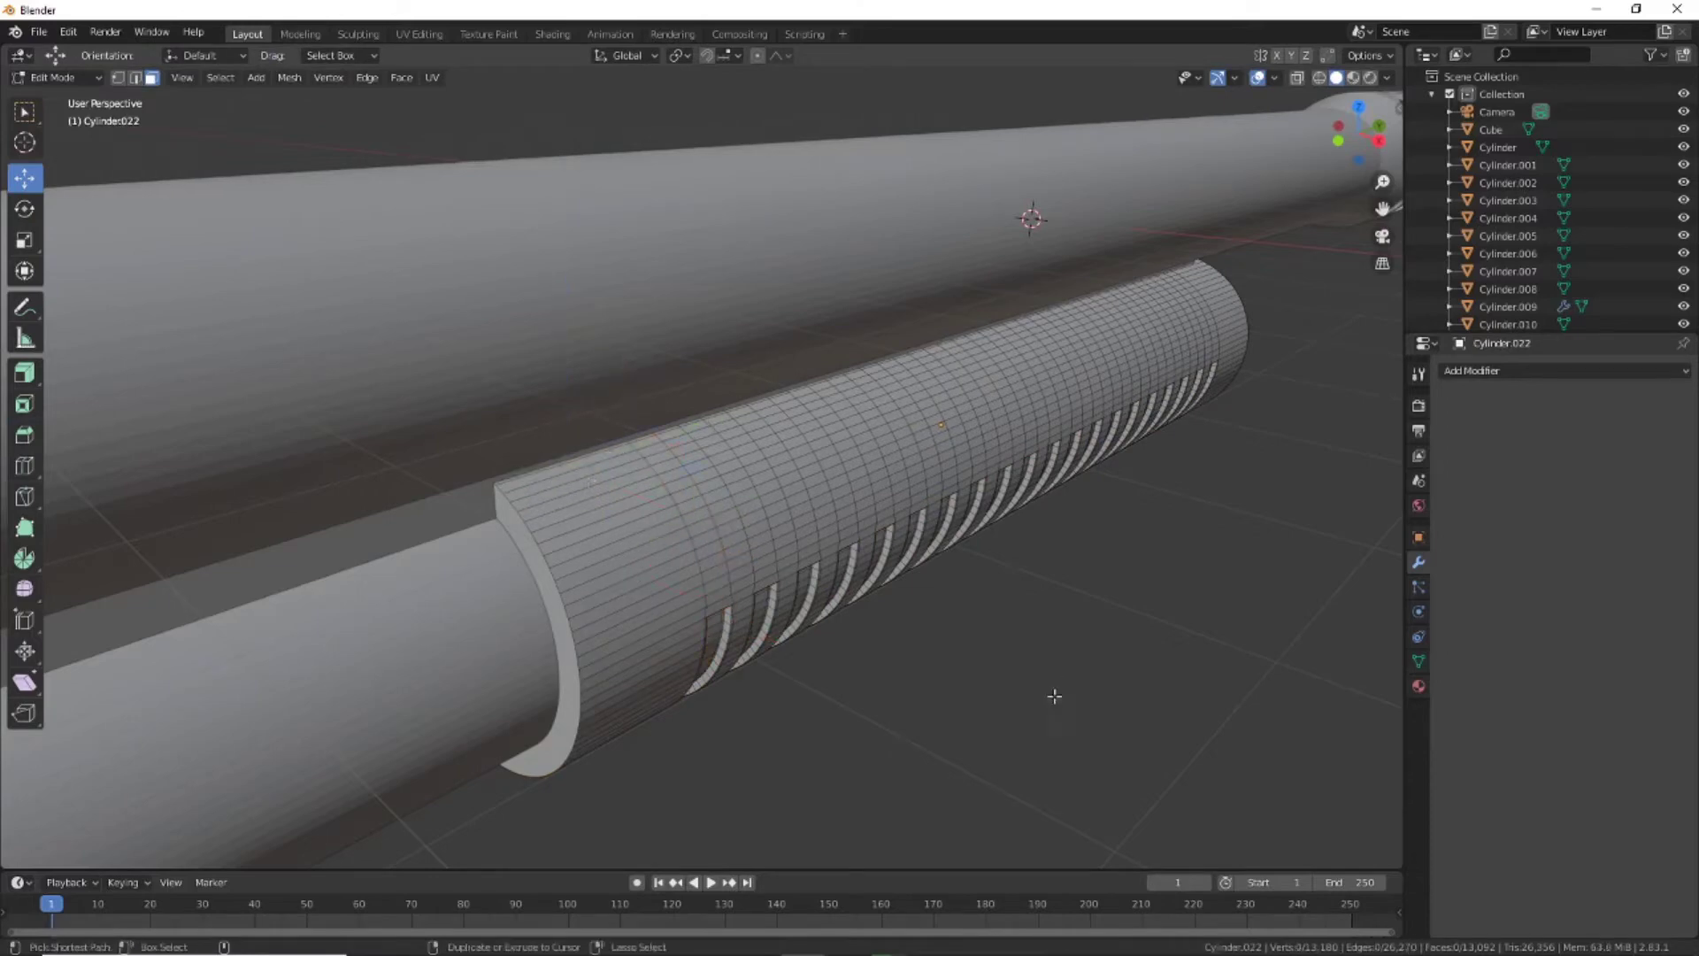
left_click(633, 456, "alt")
left_click(631, 454, "alt")
left_click(733, 588, "alt+shift")
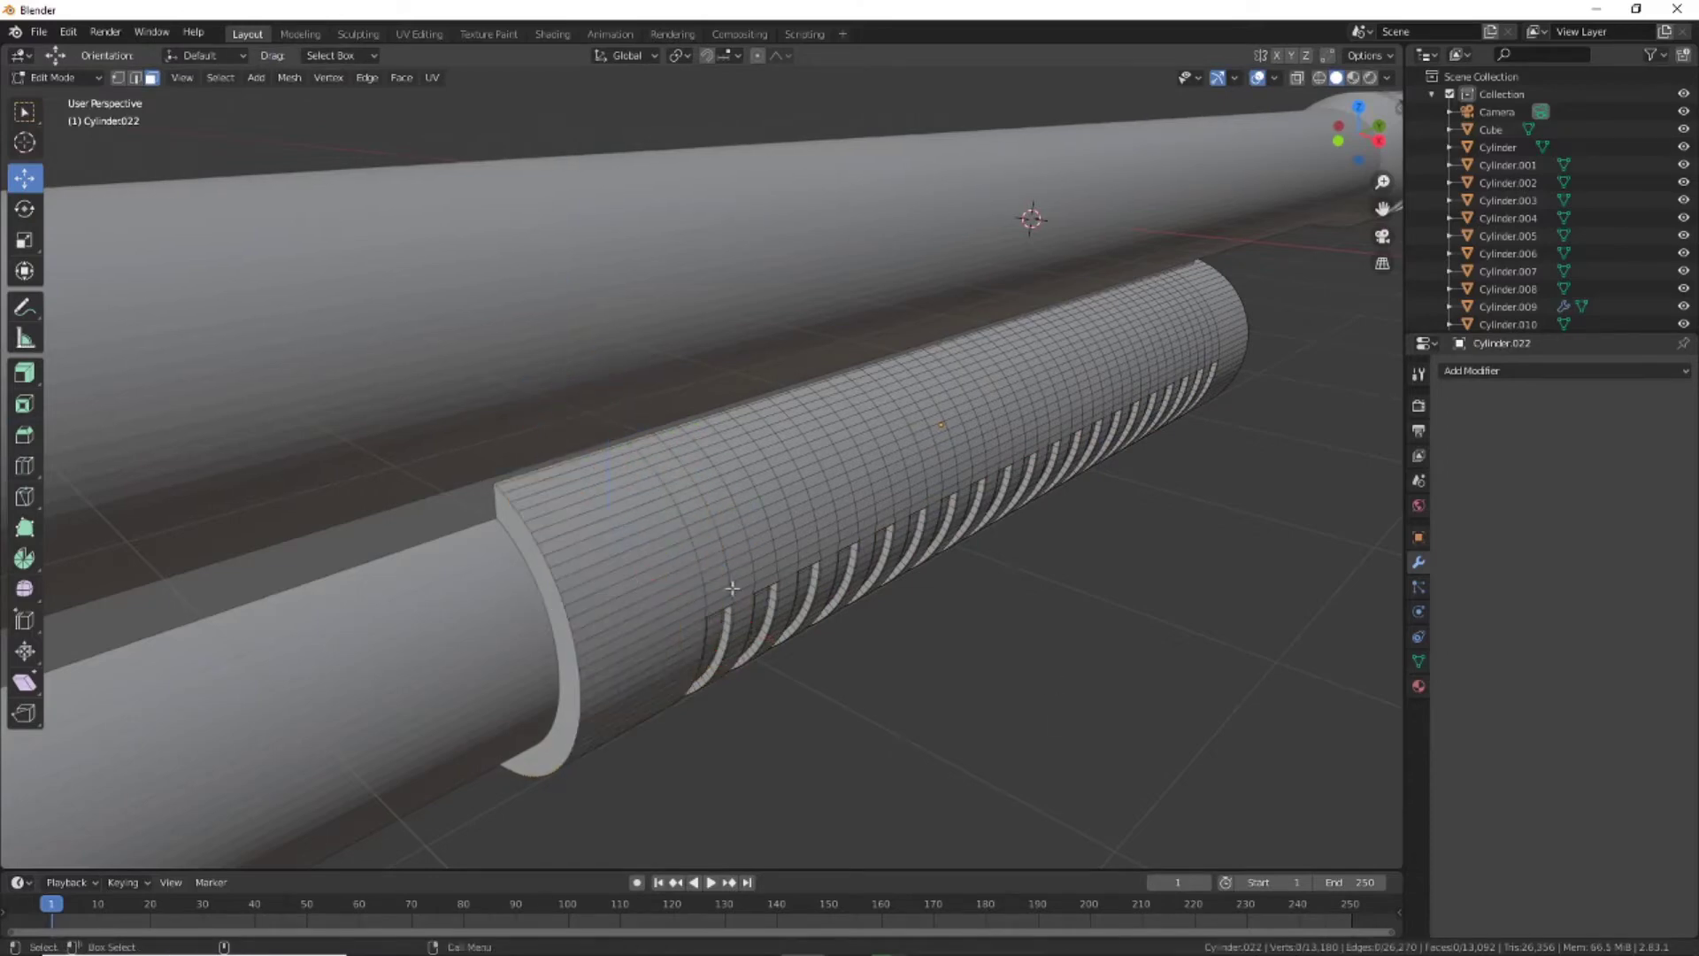
middle_click_drag(826, 779, 722, 791)
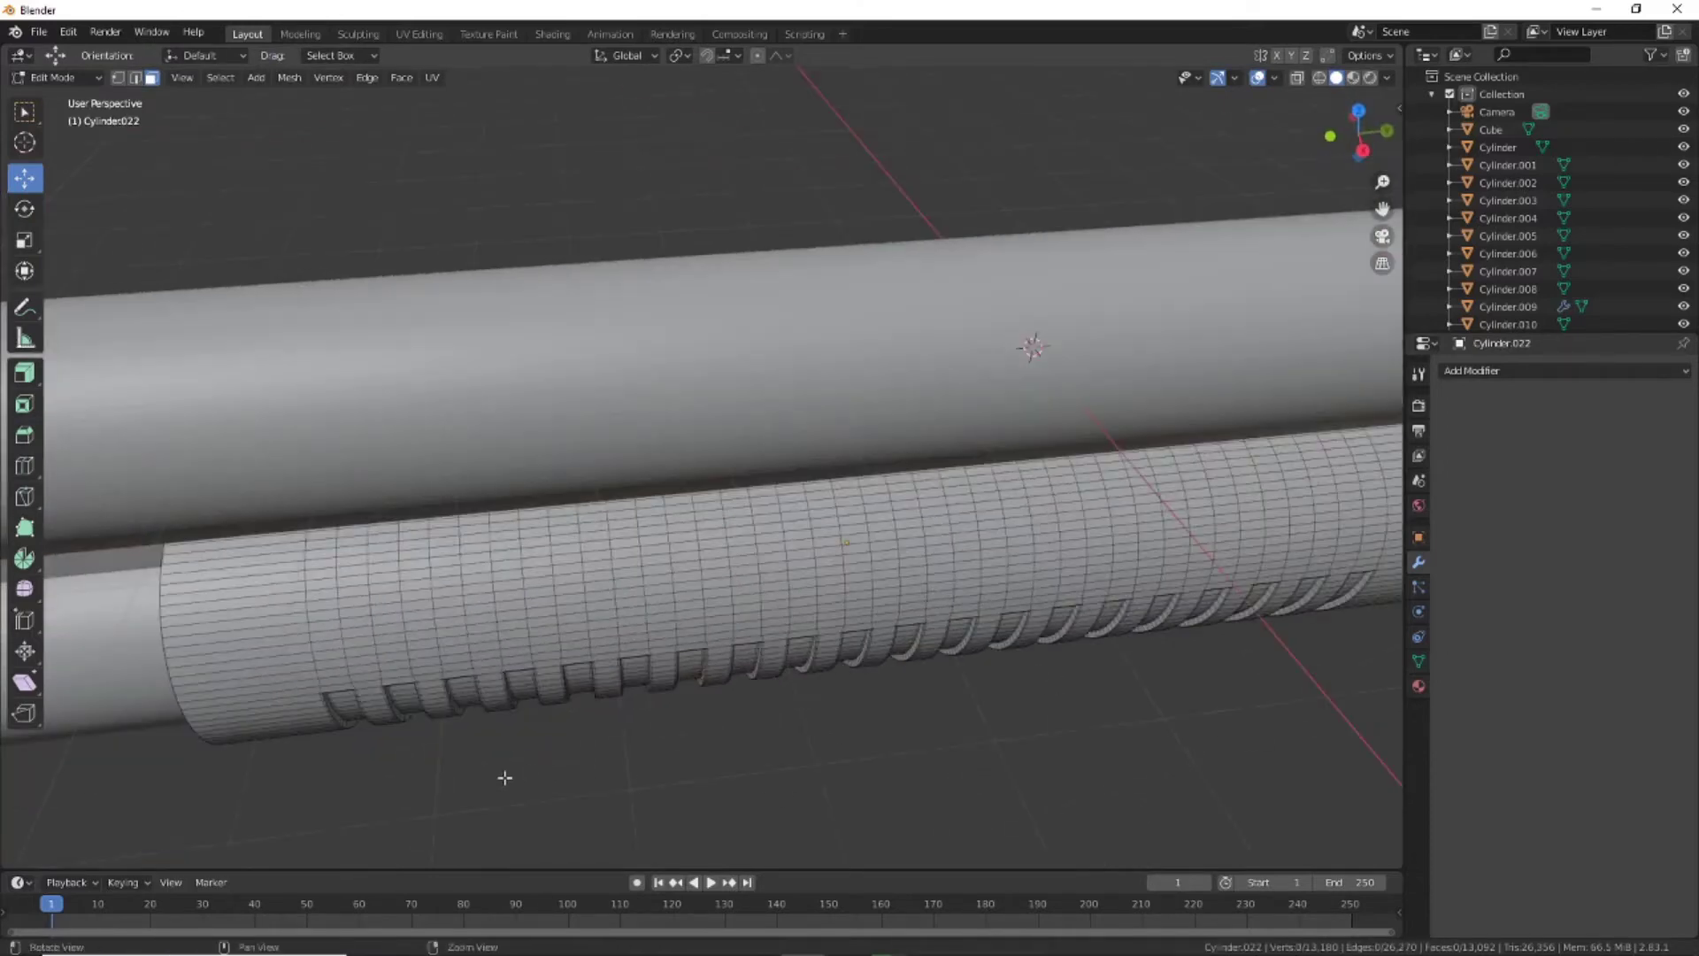
scroll(504, 777, "down", 3)
scroll(505, 777, "down", 4)
left_click(53, 77)
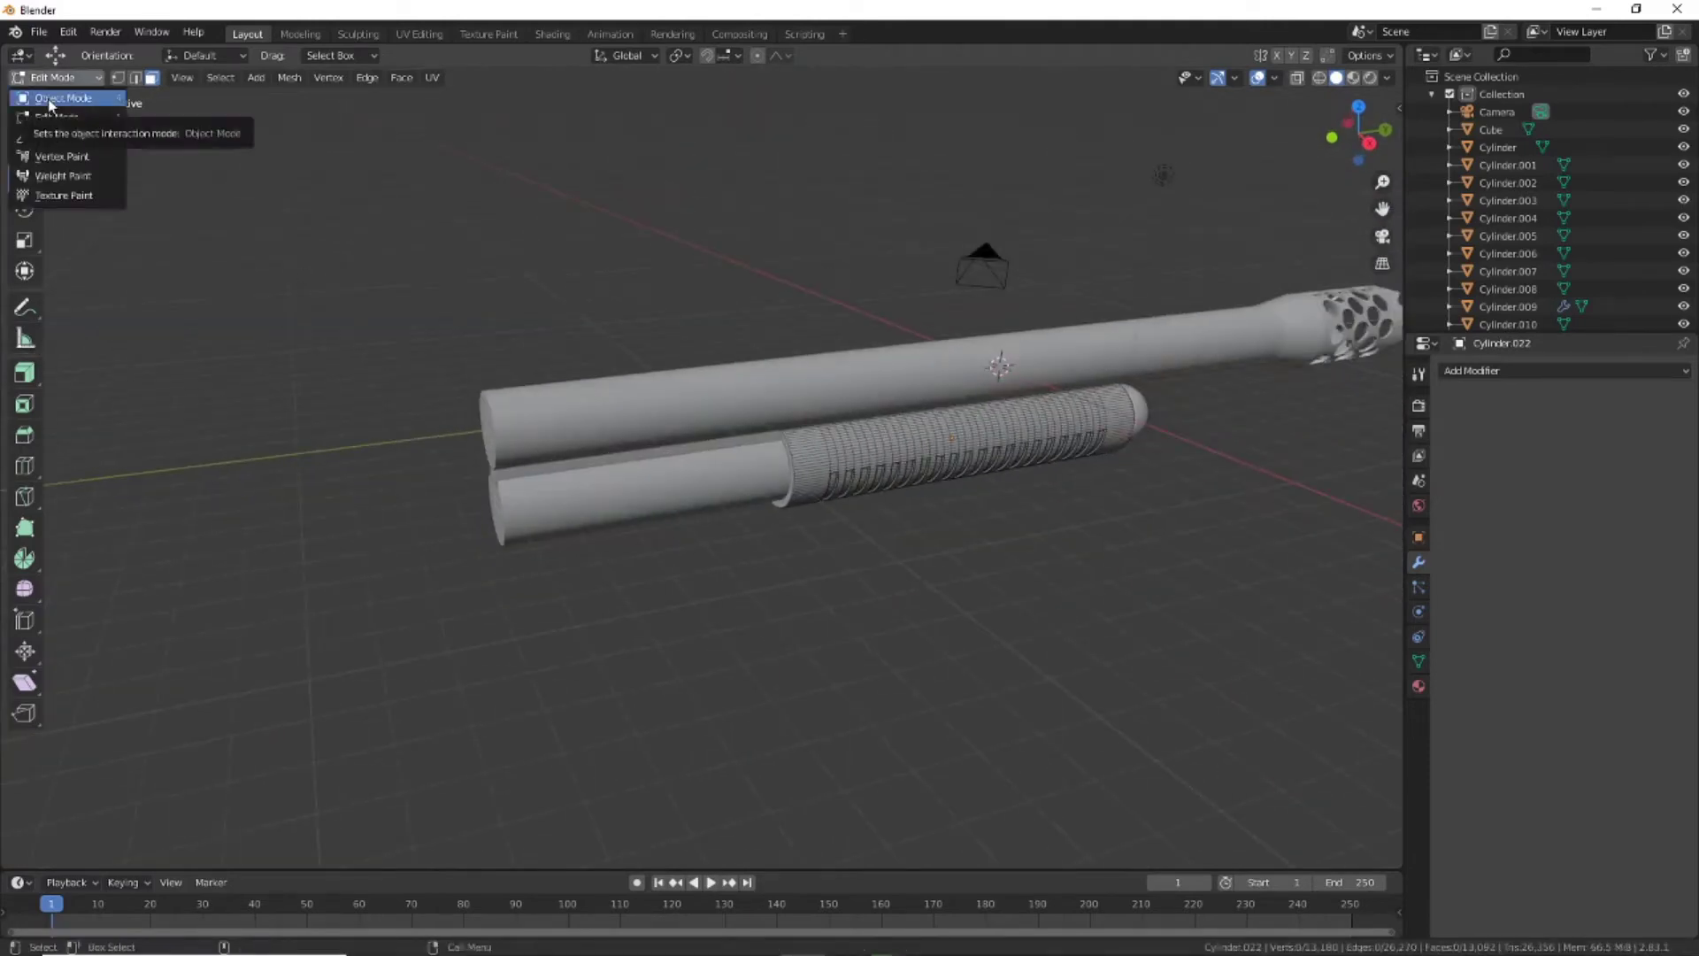
Add a new cylinder in Object Mode, turn it 90° and stretch it taller
left_click(60, 98)
left_click(200, 77)
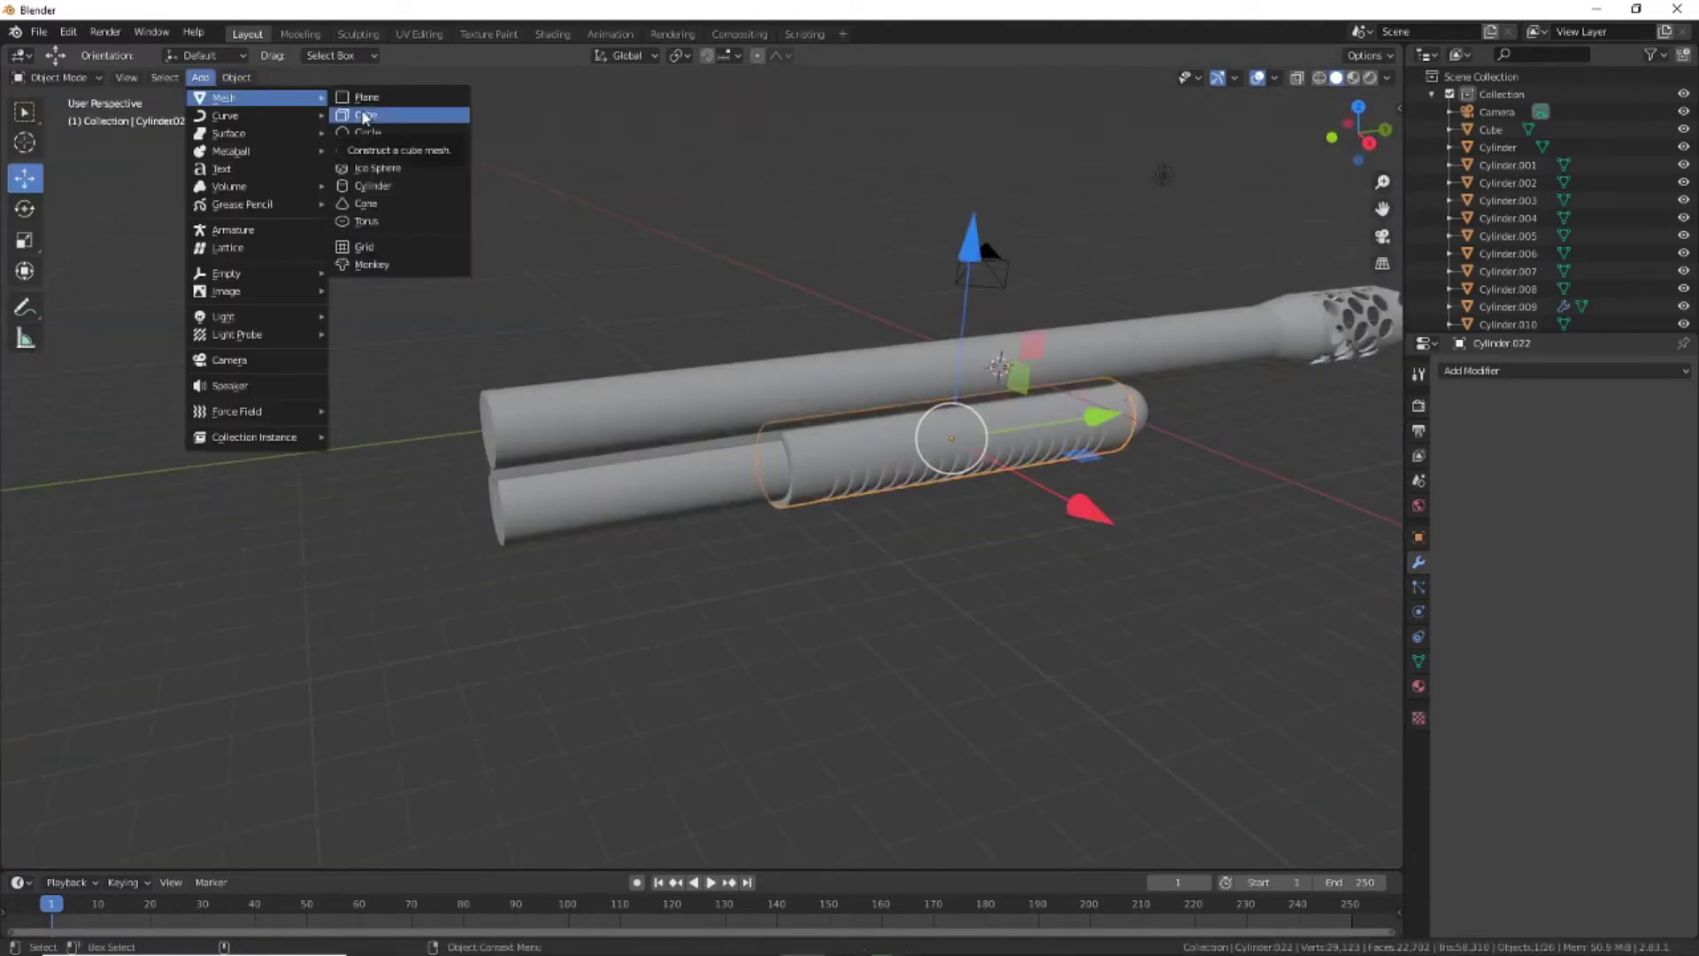
left_click(380, 187)
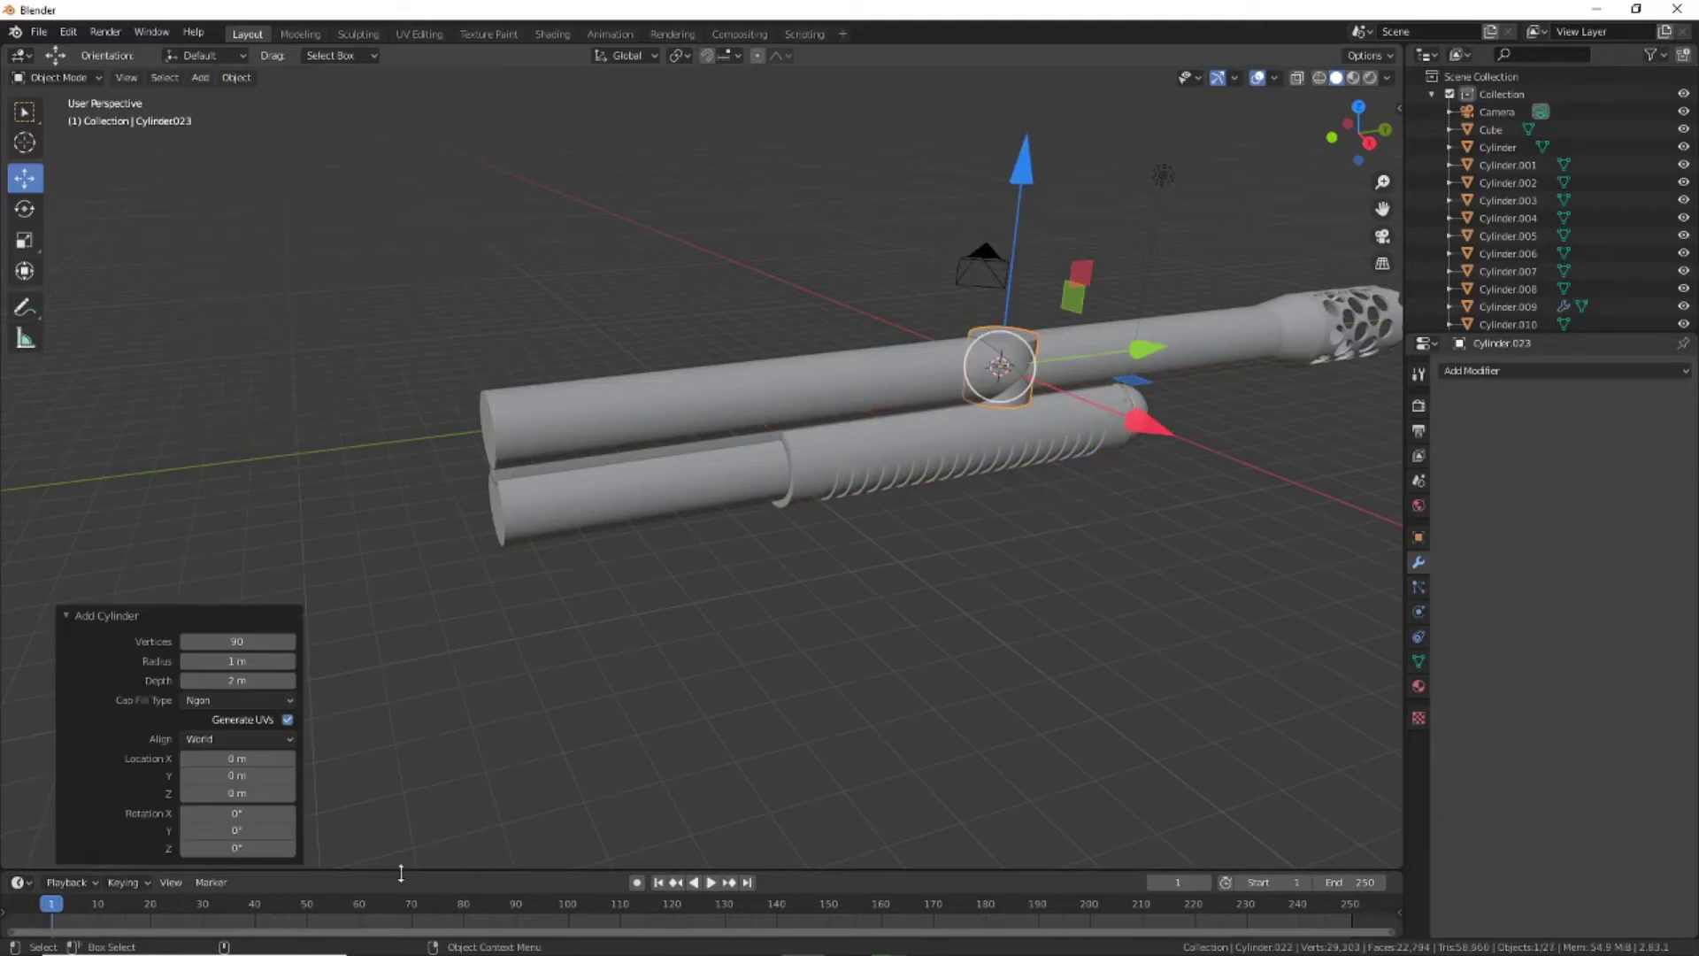
key("Return")
left_click_drag(1001, 365, 483, 430)
key("shift+space")
key("s")
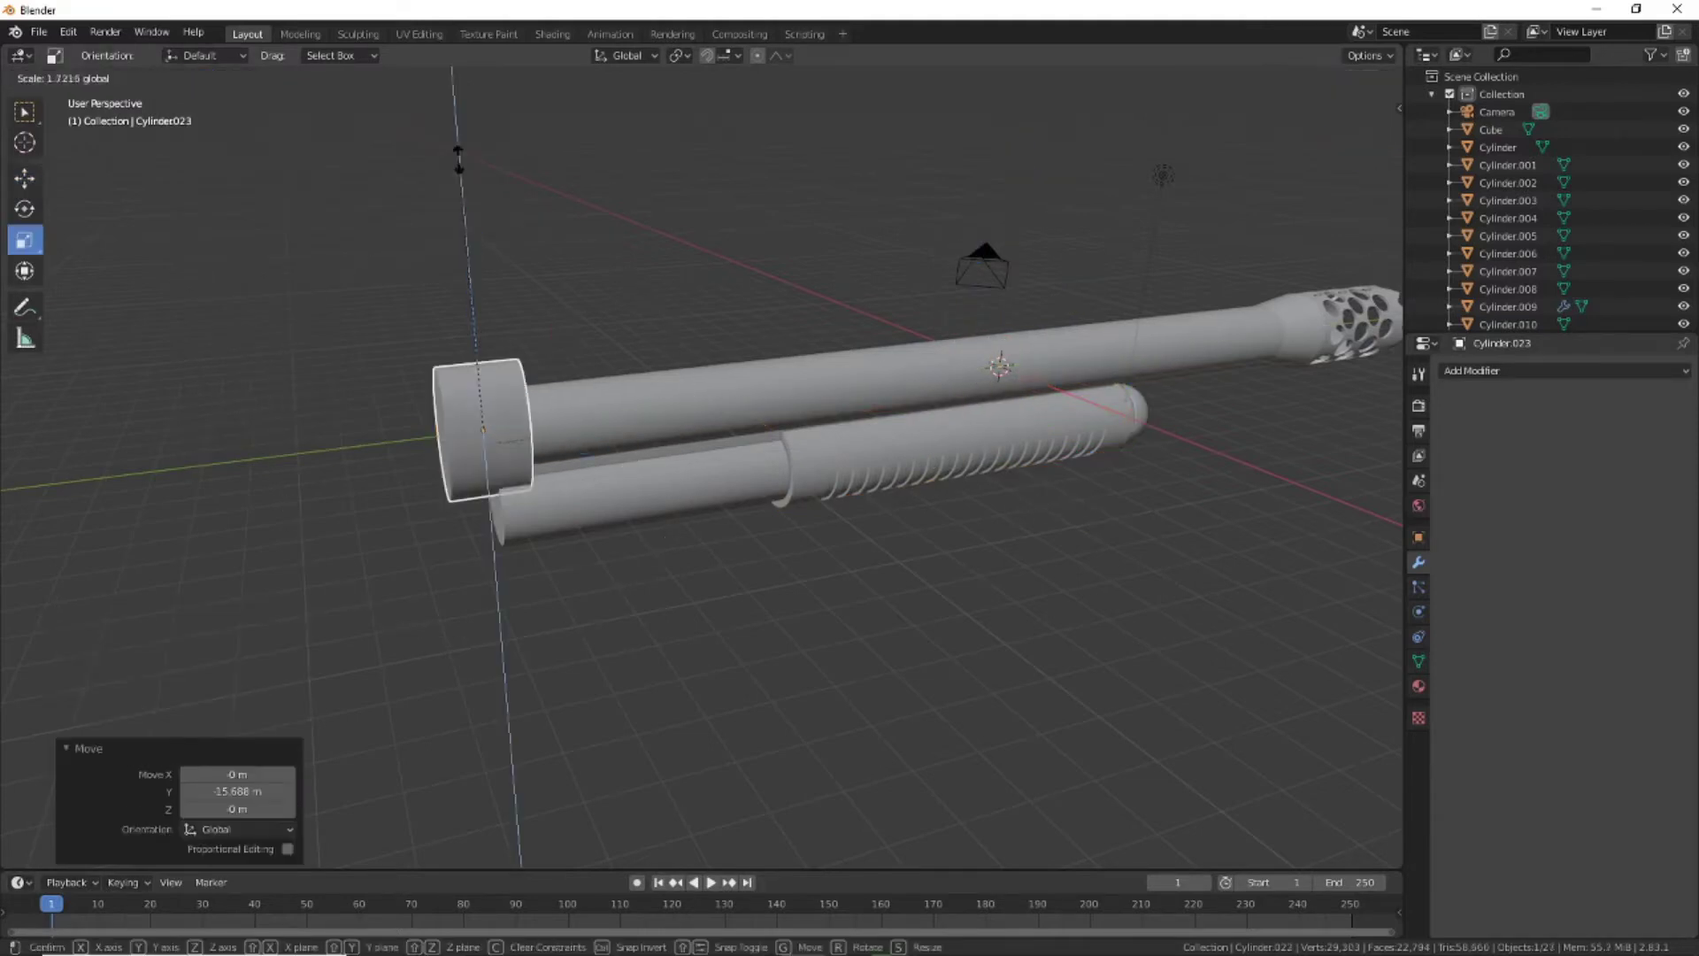
left_click_drag(475, 341, 657, 494)
mouse_move(657, 494)
middle_mouse_down()
mouse_move(603, 608)
mouse_move(728, 639)
mouse_move(797, 566)
middle_mouse_up()
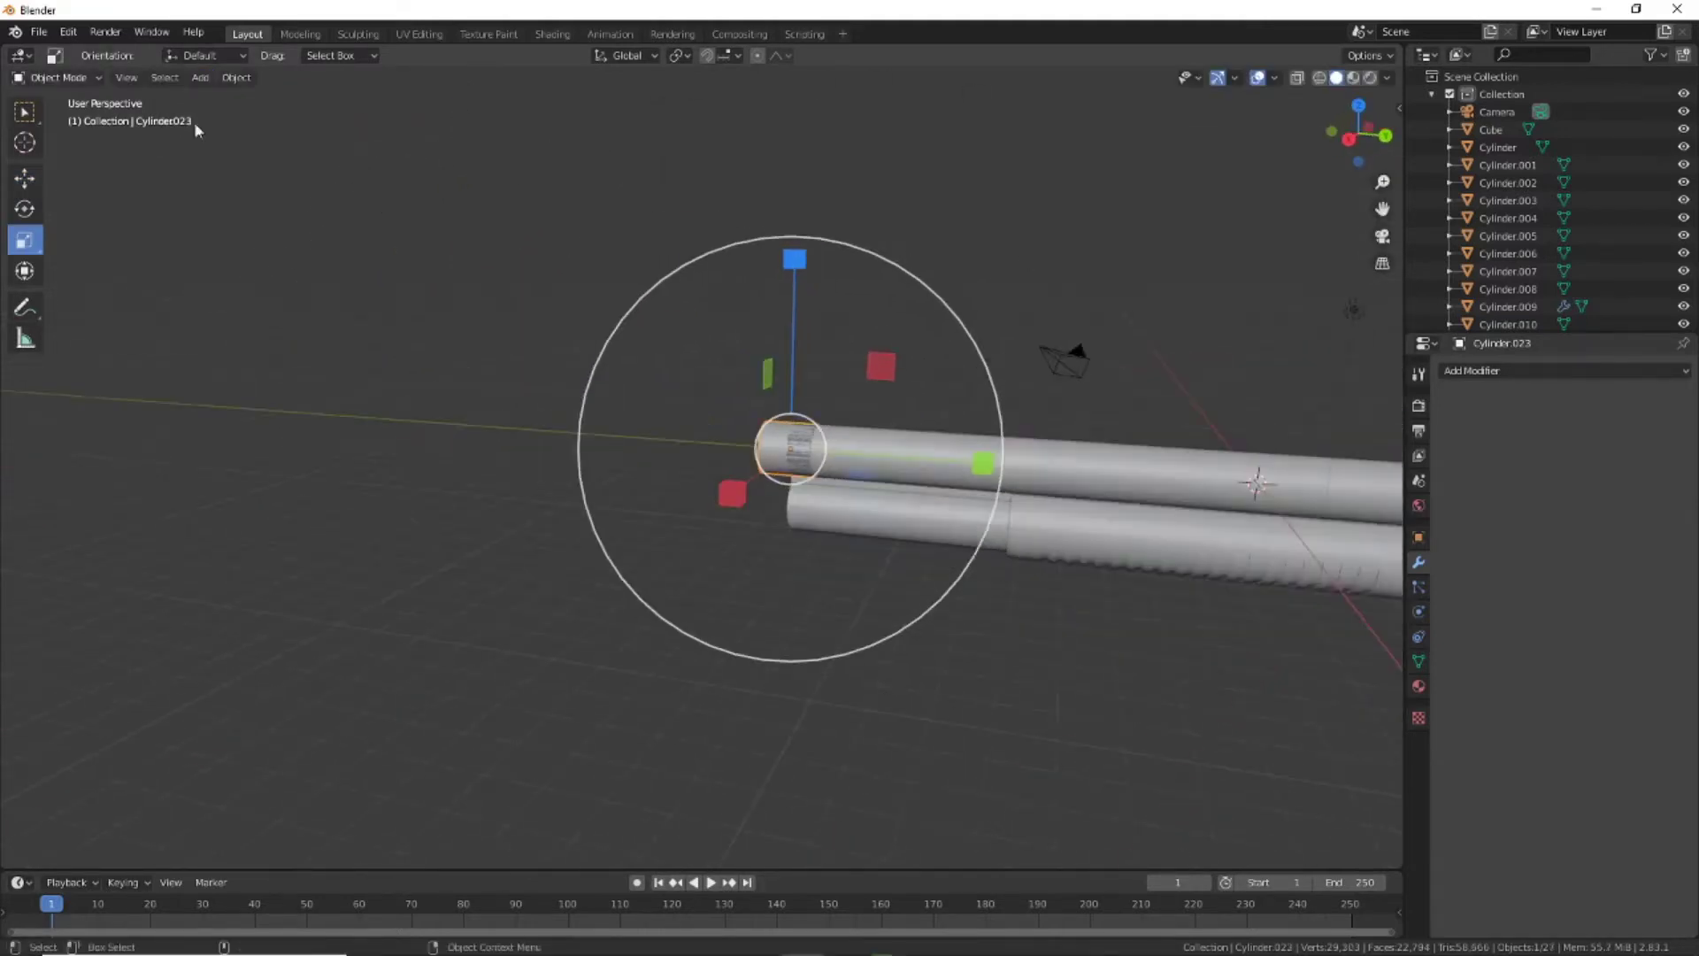
Reposition the cylinder, then select its upper half in X-ray Edit Mode
key("shift+space")
key("g")
left_click_drag(982, 460, 895, 457)
key("Tab")
key("alt+z")
left_click(1348, 139)
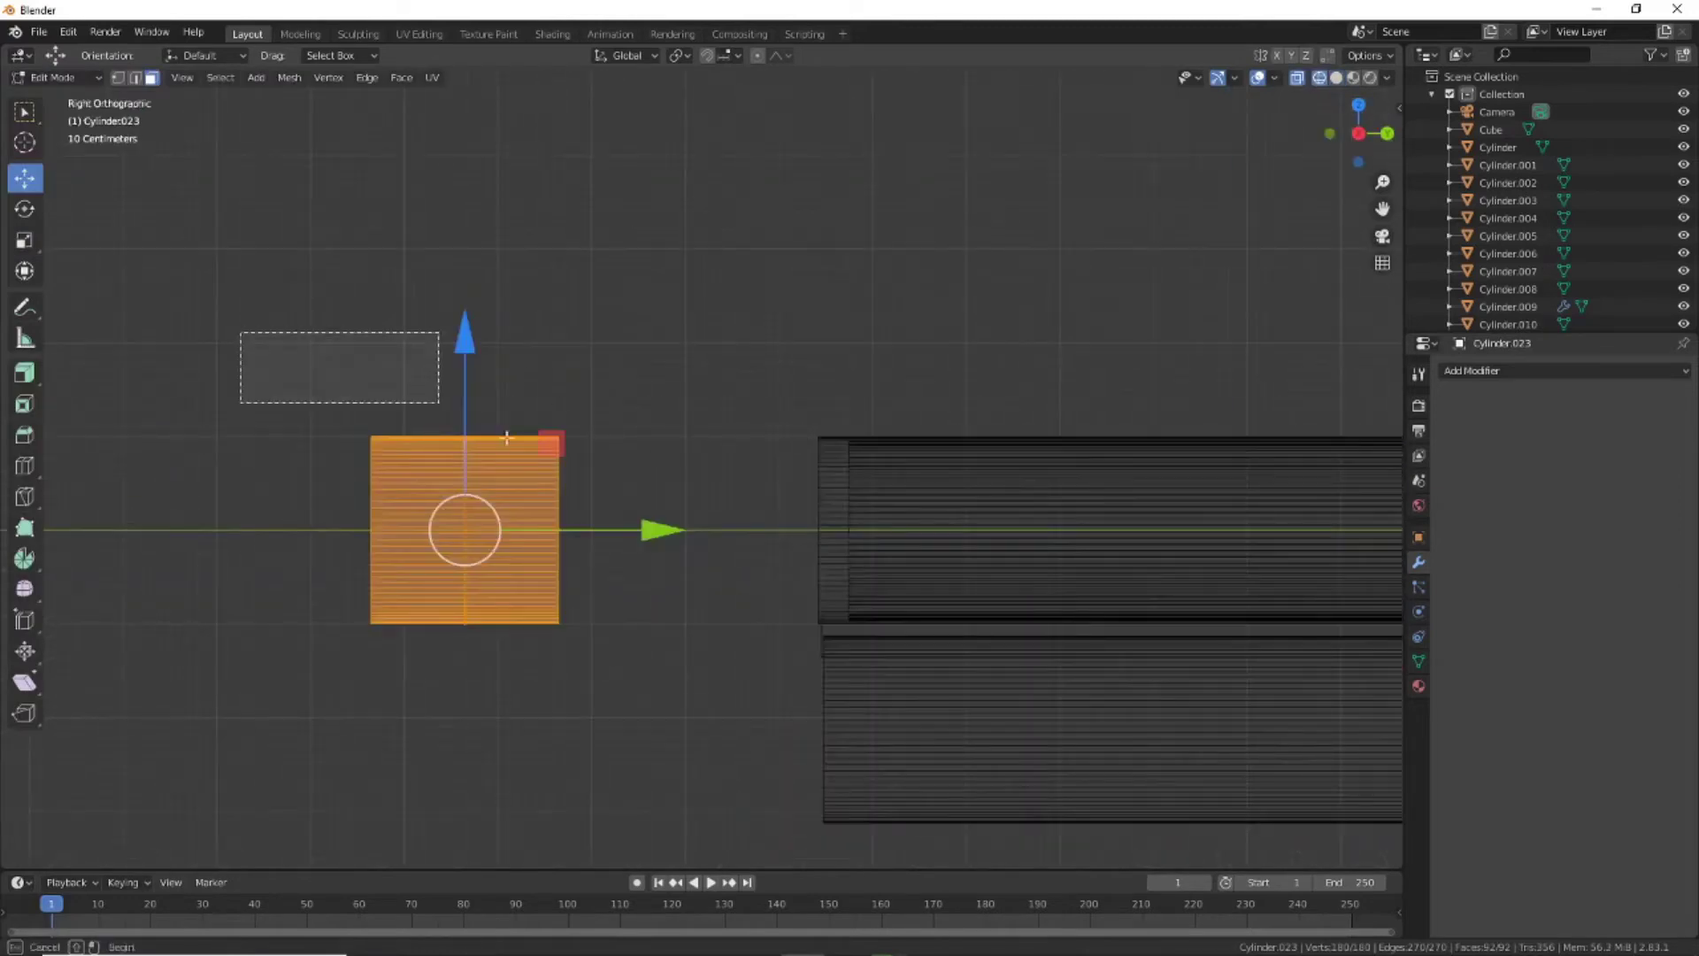
left_click_drag(239, 332, 643, 536)
middle_click_drag(668, 560, 843, 502, "shift")
scroll(843, 503, "up", 4)
Raise the cylinder's top half vertically to elongate it into a block
left_click_drag(581, 142, 572, 778)
mouse_move(573, 778)
middle_mouse_down()
mouse_move(751, 516)
mouse_move(711, 674)
middle_mouse_up()
key("alt+z")
scroll(711, 674, "down", 2)
key("g")
key("z")
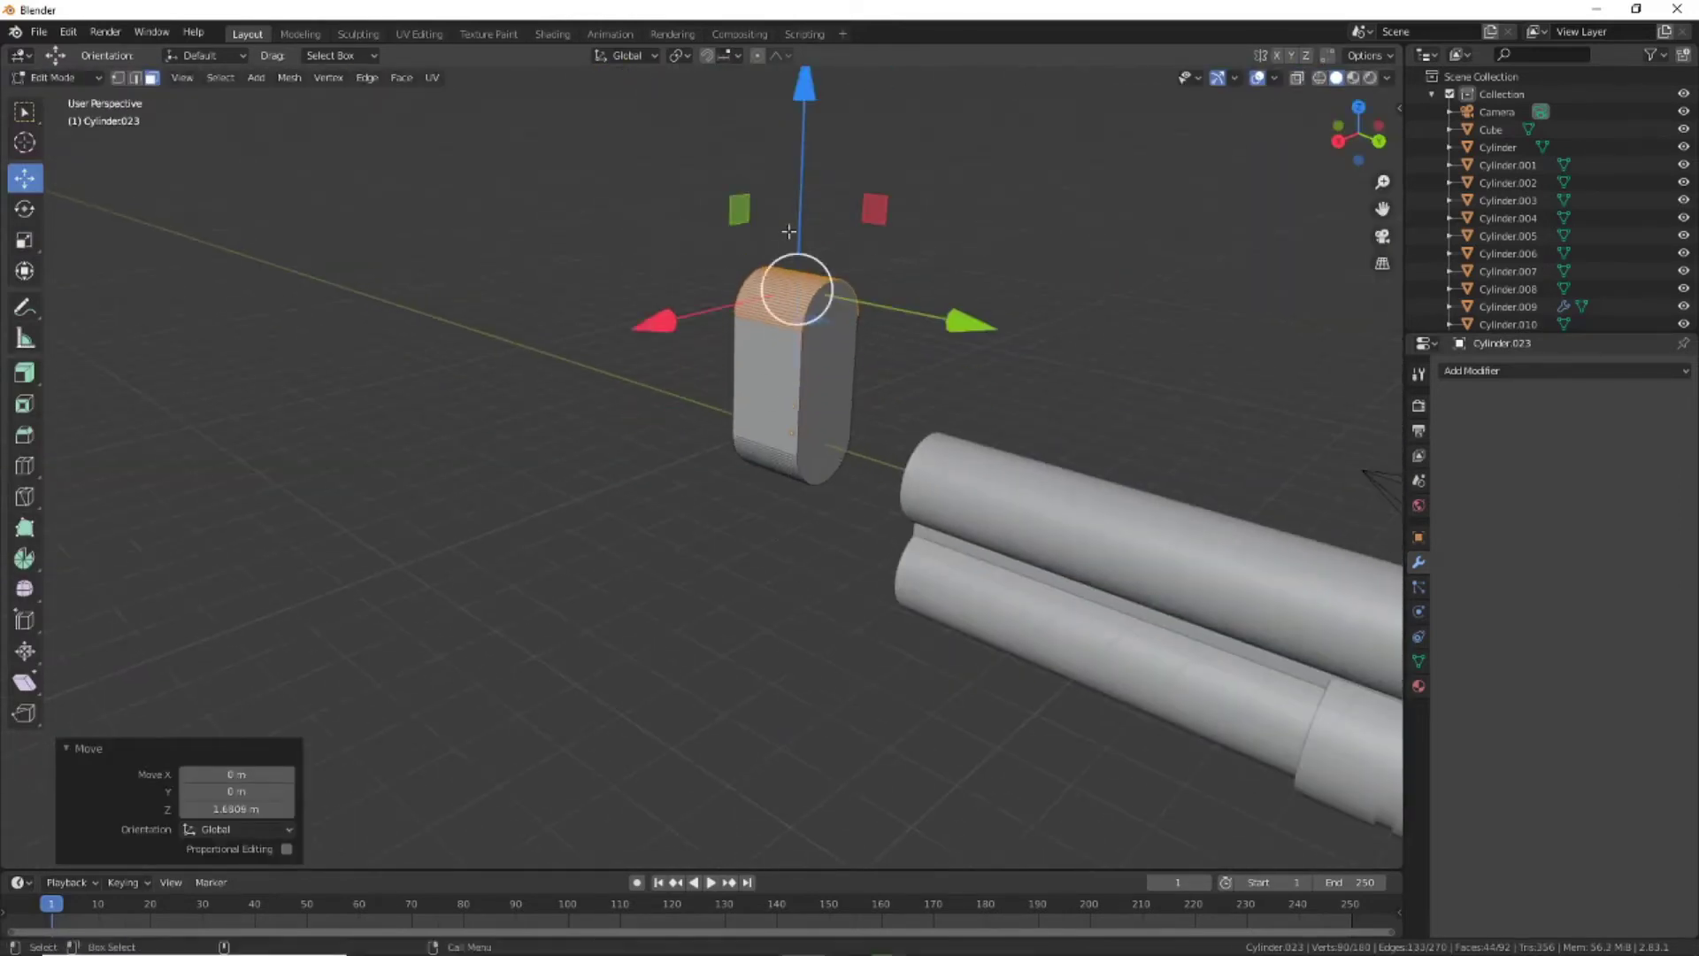
left_click(565, 263)
Move the block along Y against the tube ends and adjust its height on Z
key("Tab")
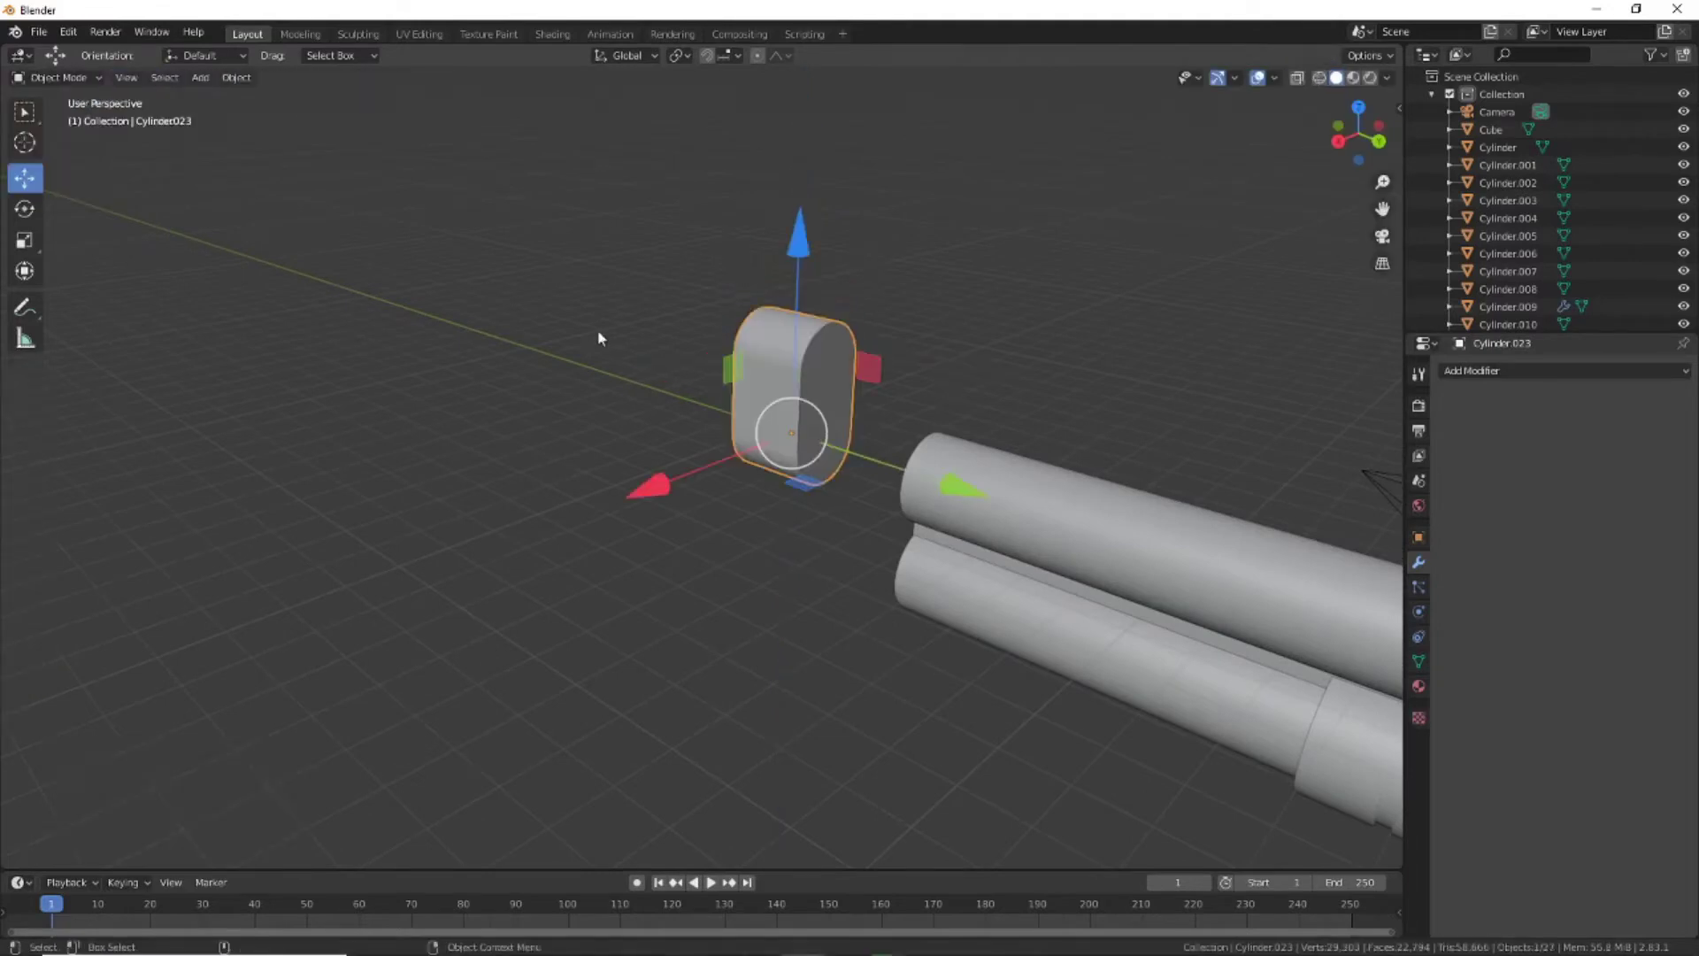
key("g")
key("y")
left_click(854, 352)
key("g")
key("z")
left_click(890, 361)
Try raising the block's top ring about 0.54 m, then undo it
key("Tab")
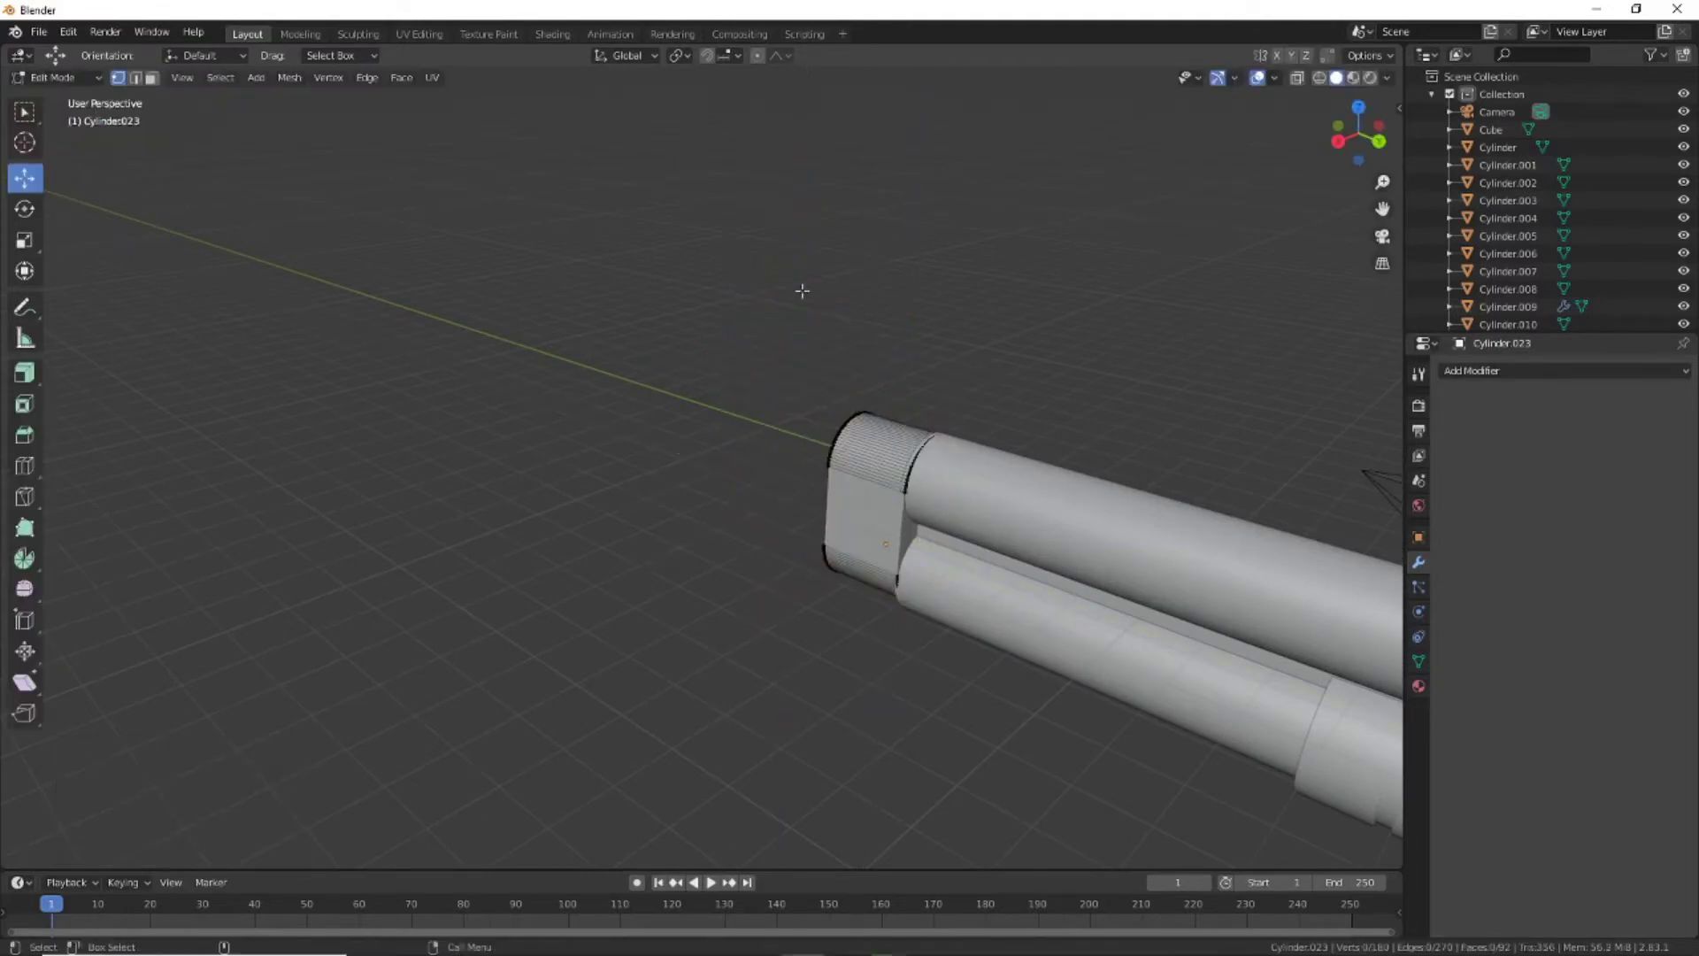
key("alt+z")
left_click_drag(709, 330, 1004, 486)
key("g")
key("z")
left_click(986, 708)
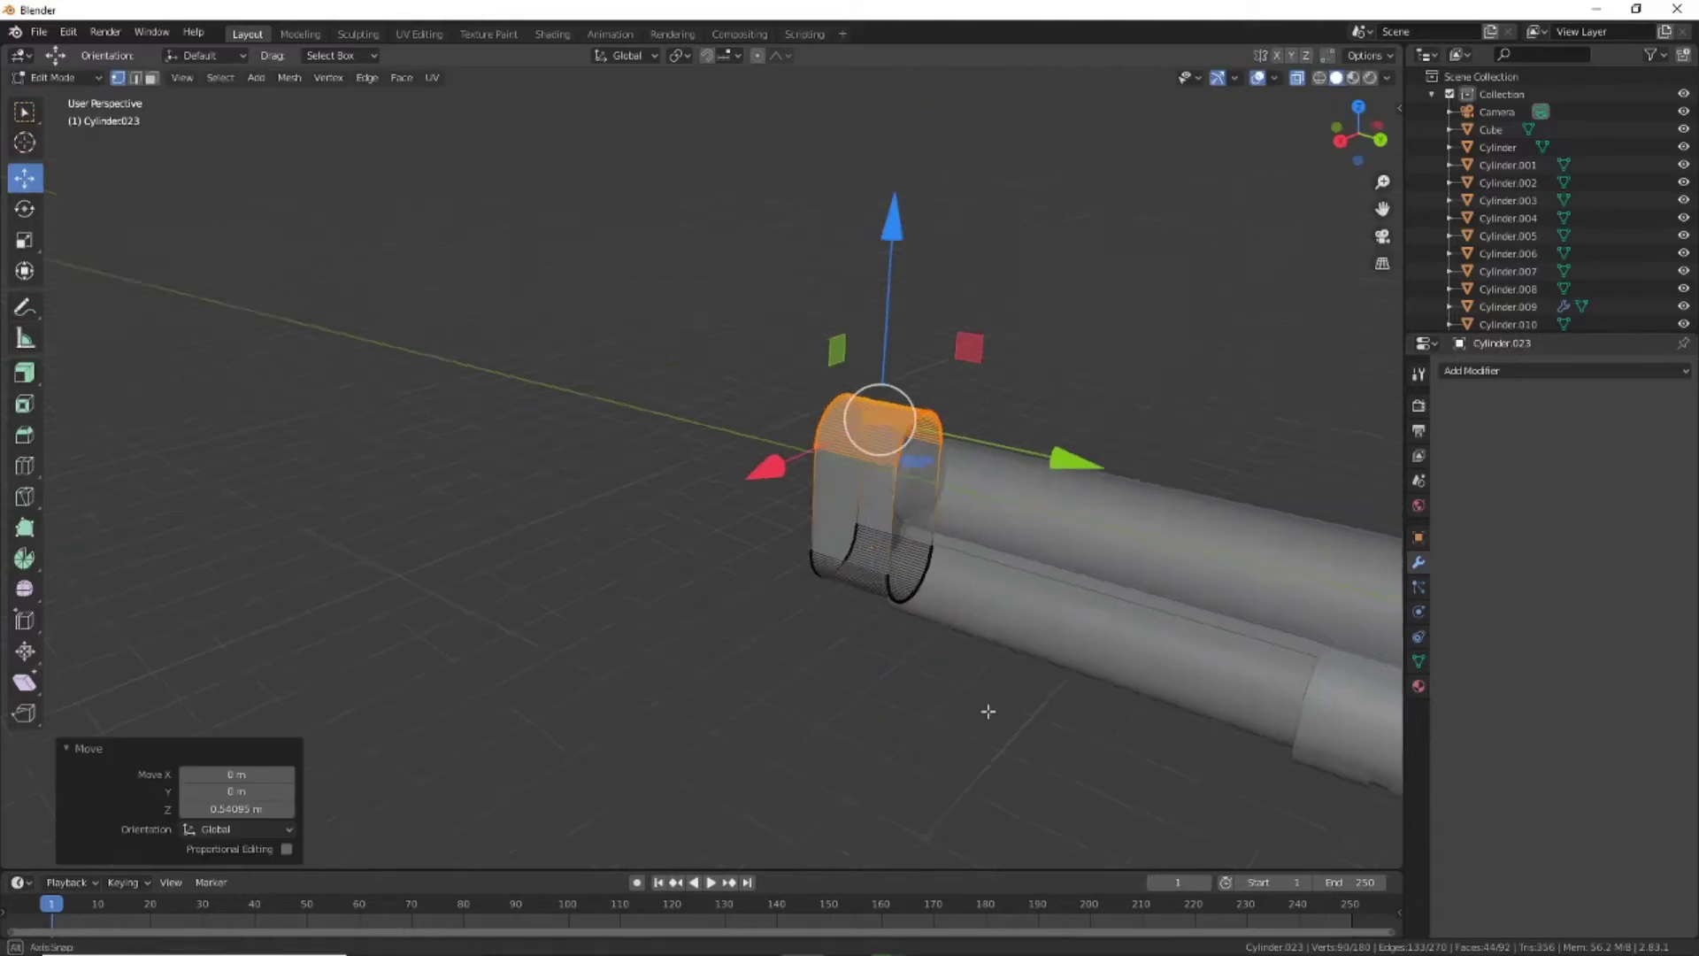
scroll(1022, 564, "up", 3)
middle_click_drag(1022, 565, 992, 189)
left_click(1346, 125)
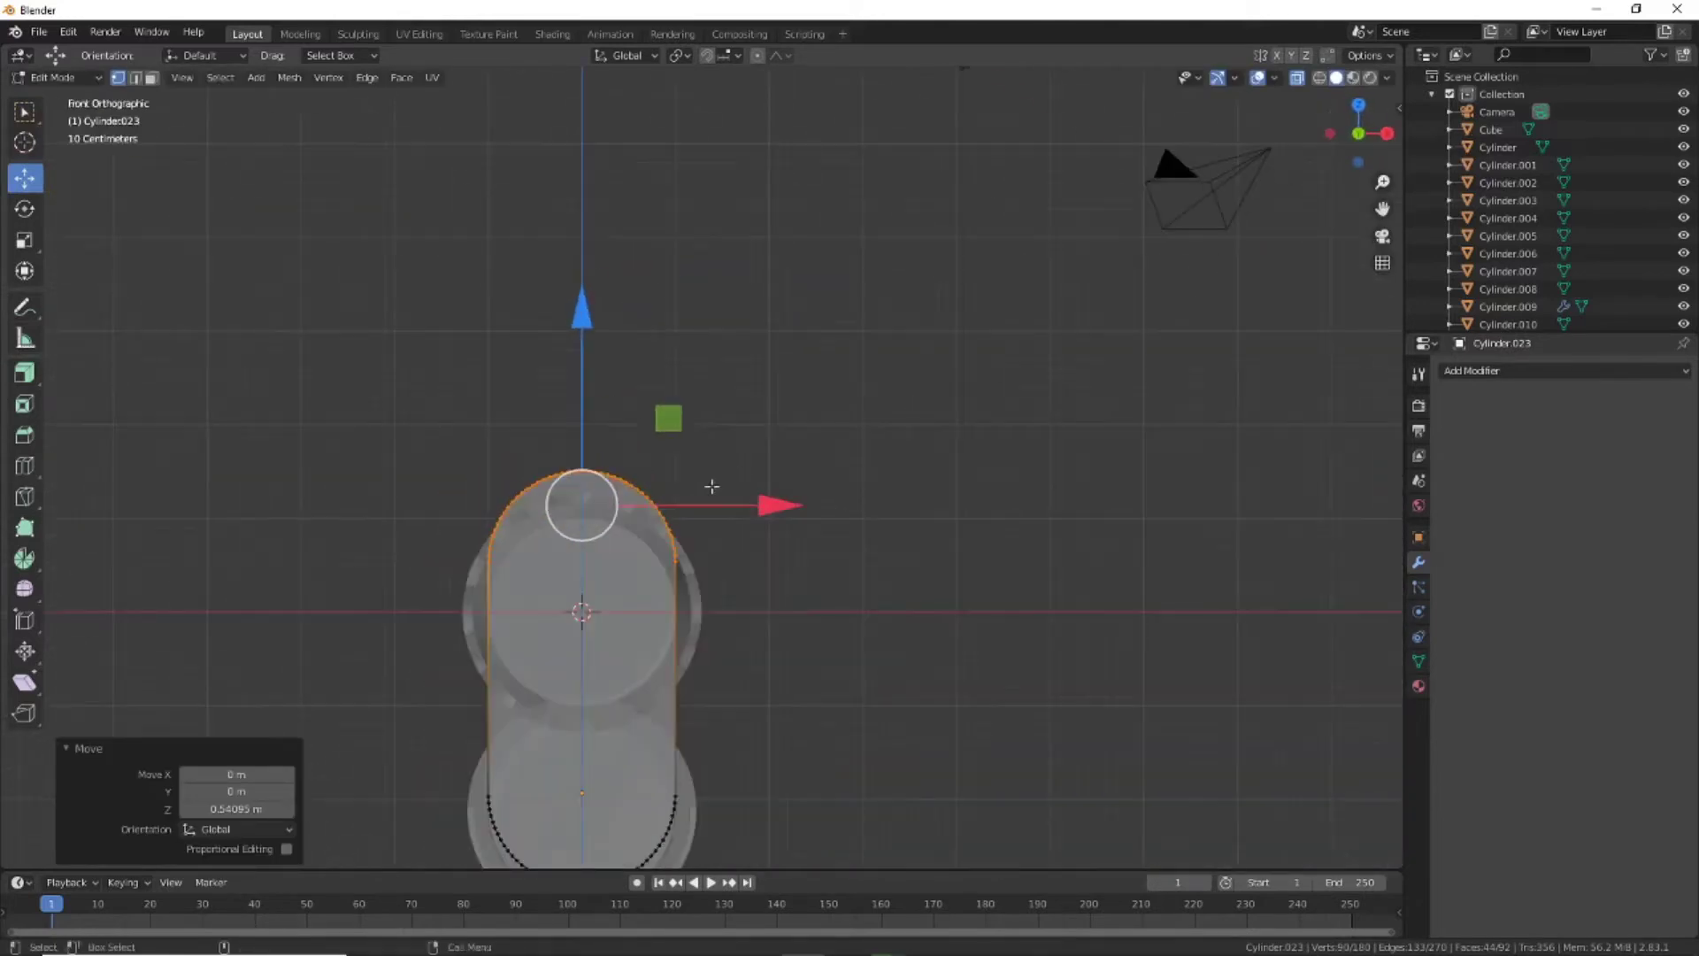
scroll(350, 392, "up", 3)
key("ctrl+z")
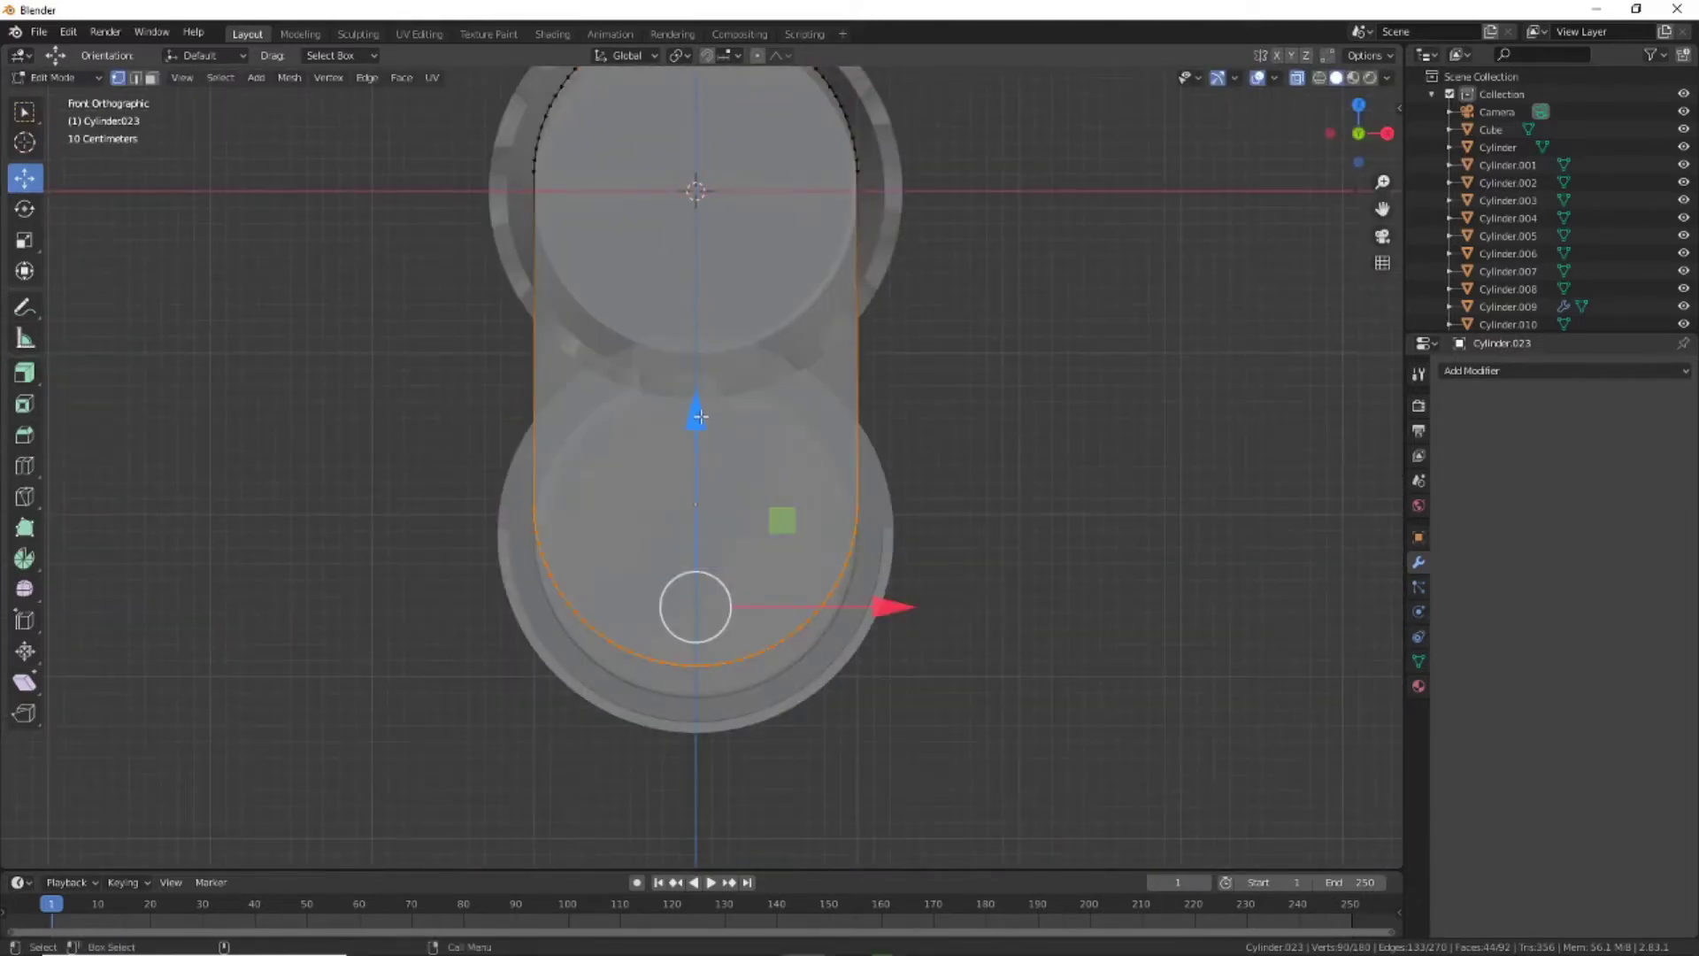
Scale the whole block slightly larger and raise its bottom end
scroll(699, 416, "down", 3)
key("a")
key("s")
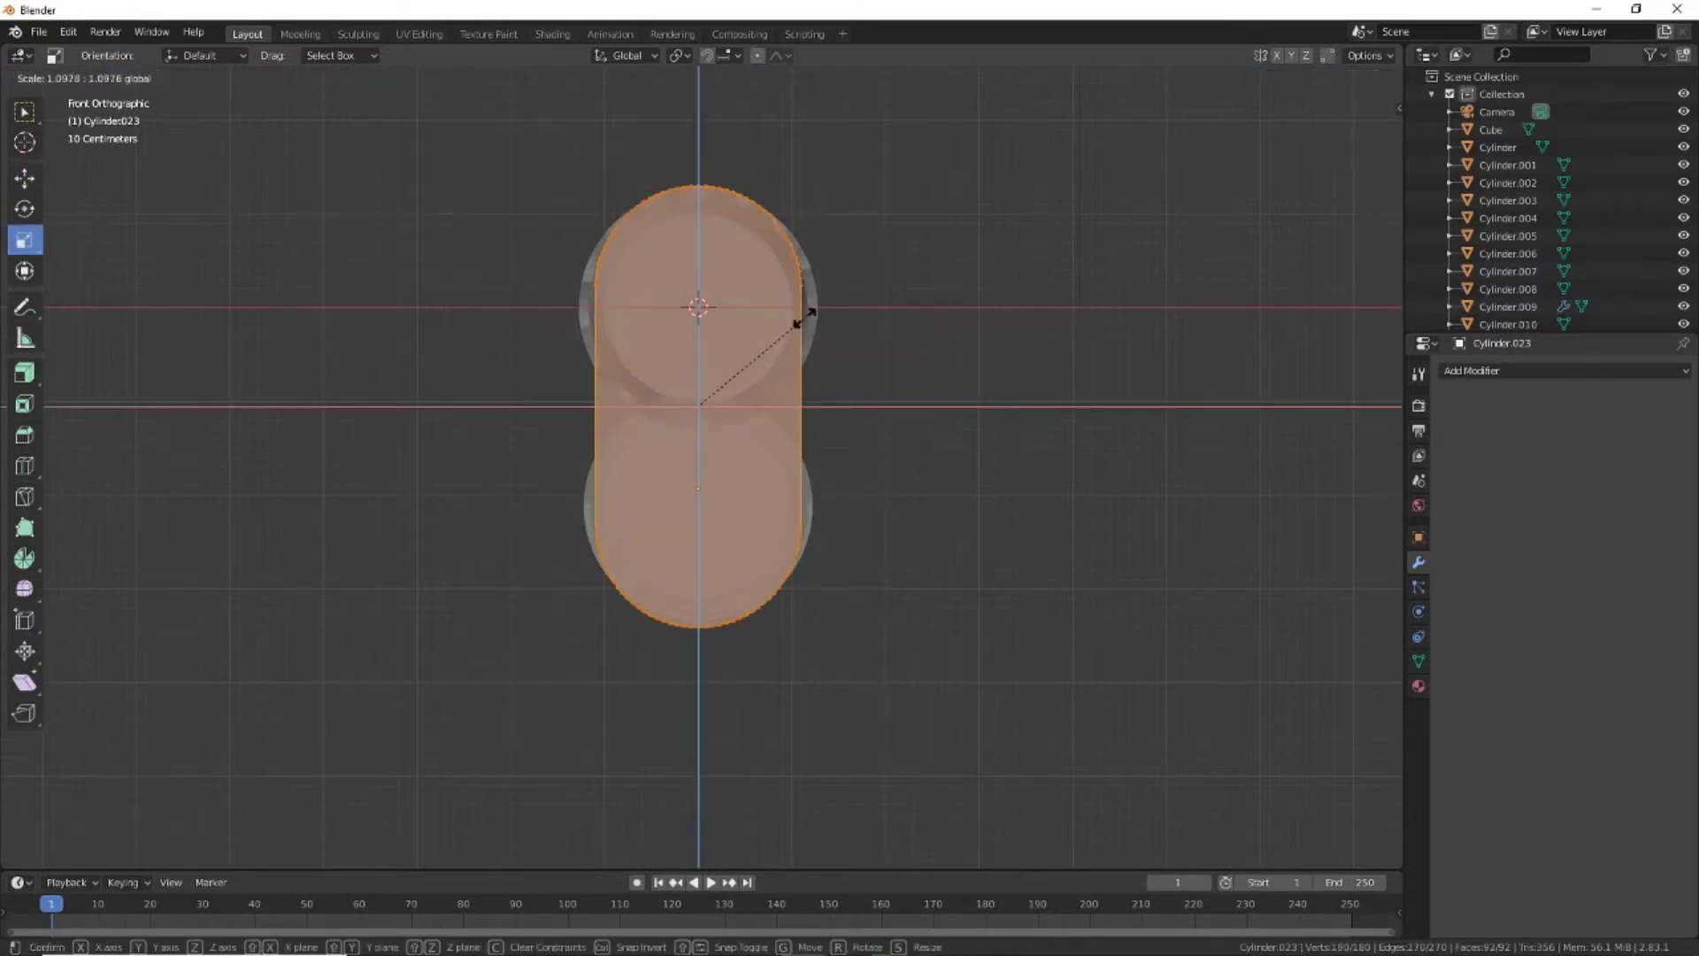
left_click(805, 319)
key("Tab")
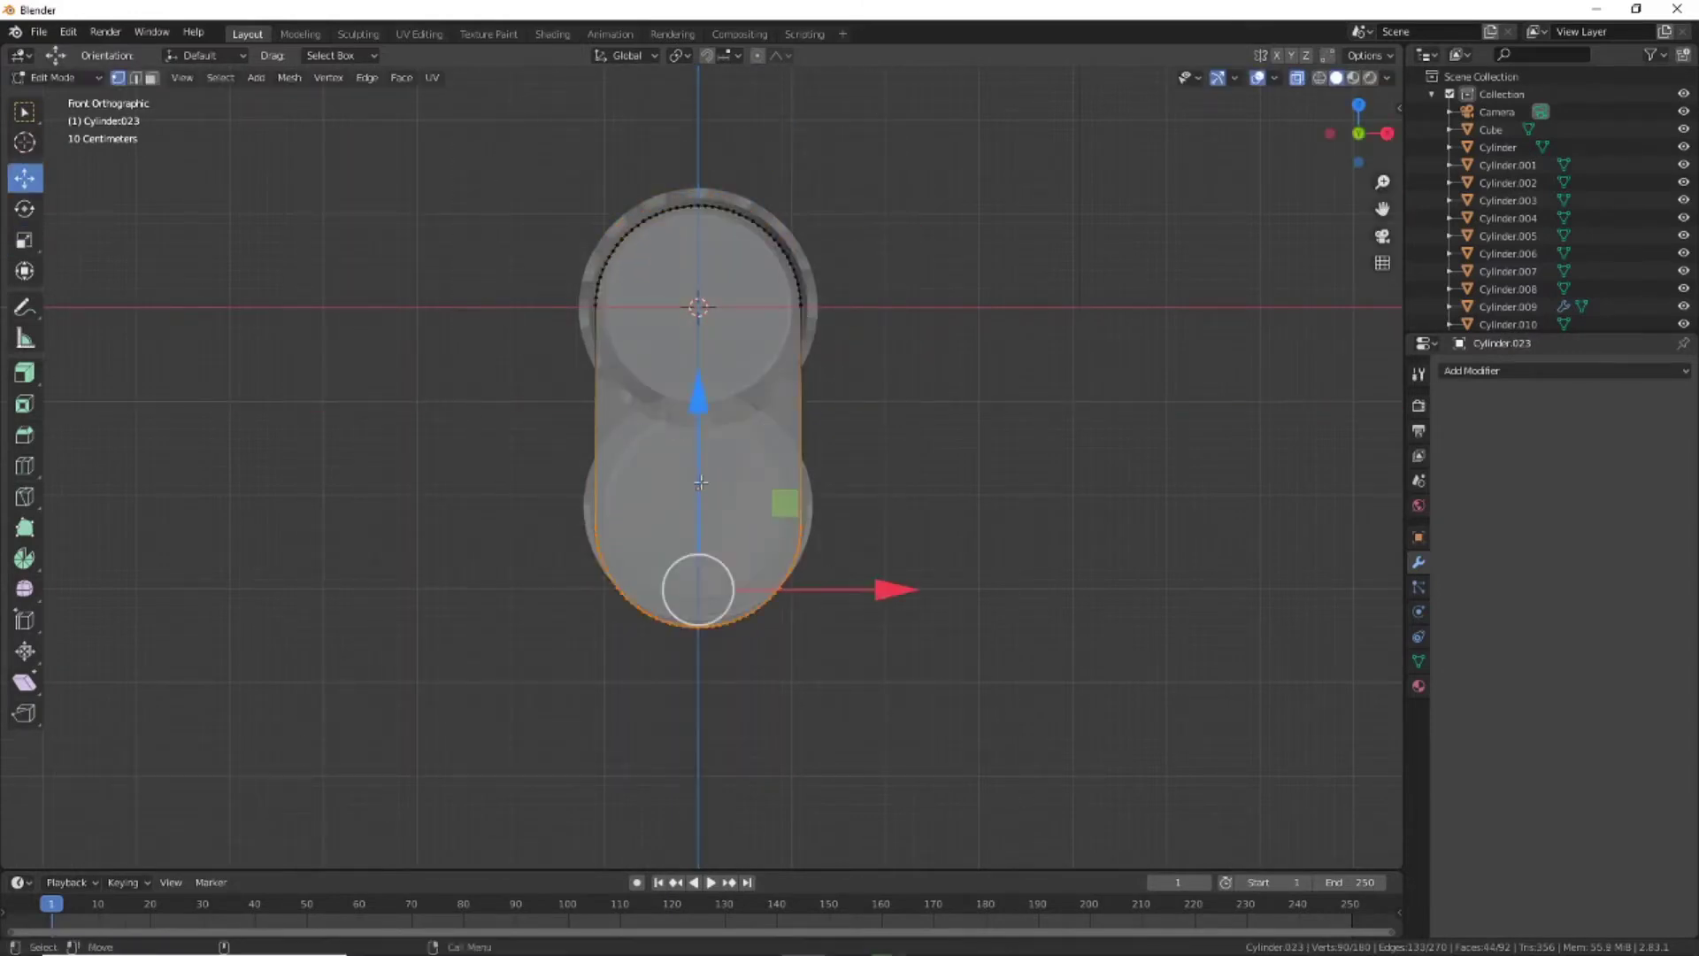
left_click_drag(701, 483, 701, 270)
middle_click_drag(701, 271, 701, 595)
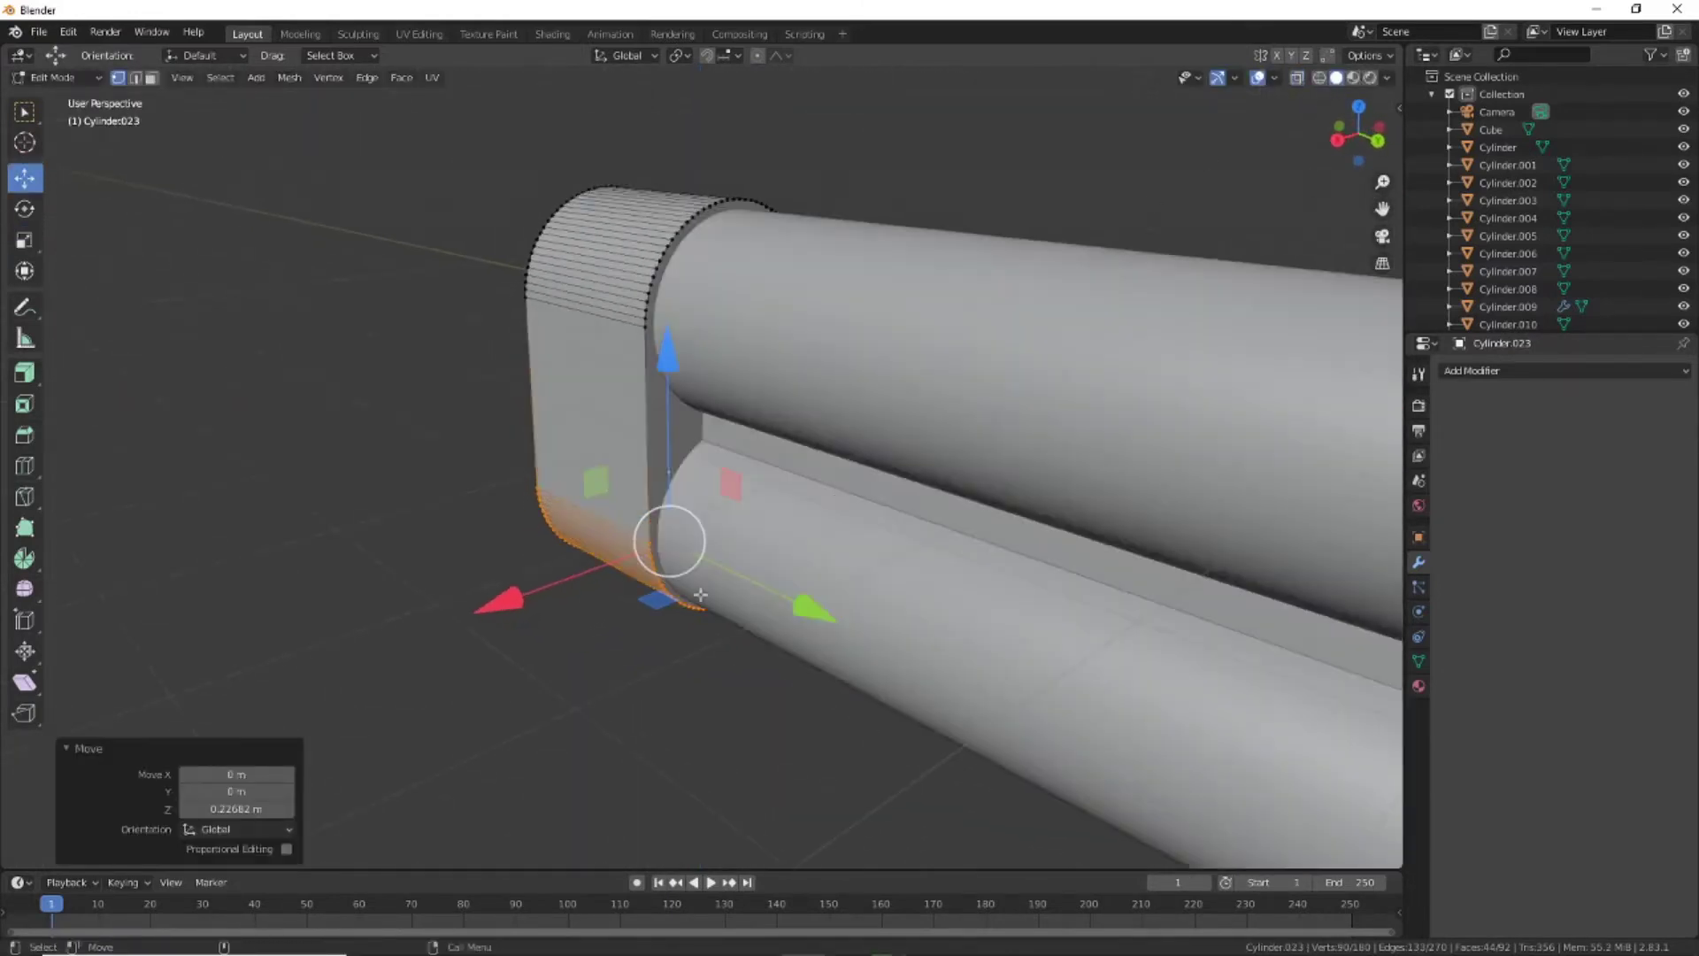
scroll(701, 594, "down", 2)
Select the block's rear end ring using X-ray
left_click(722, 699)
middle_click_drag(670, 725, 566, 708)
left_click(1297, 77)
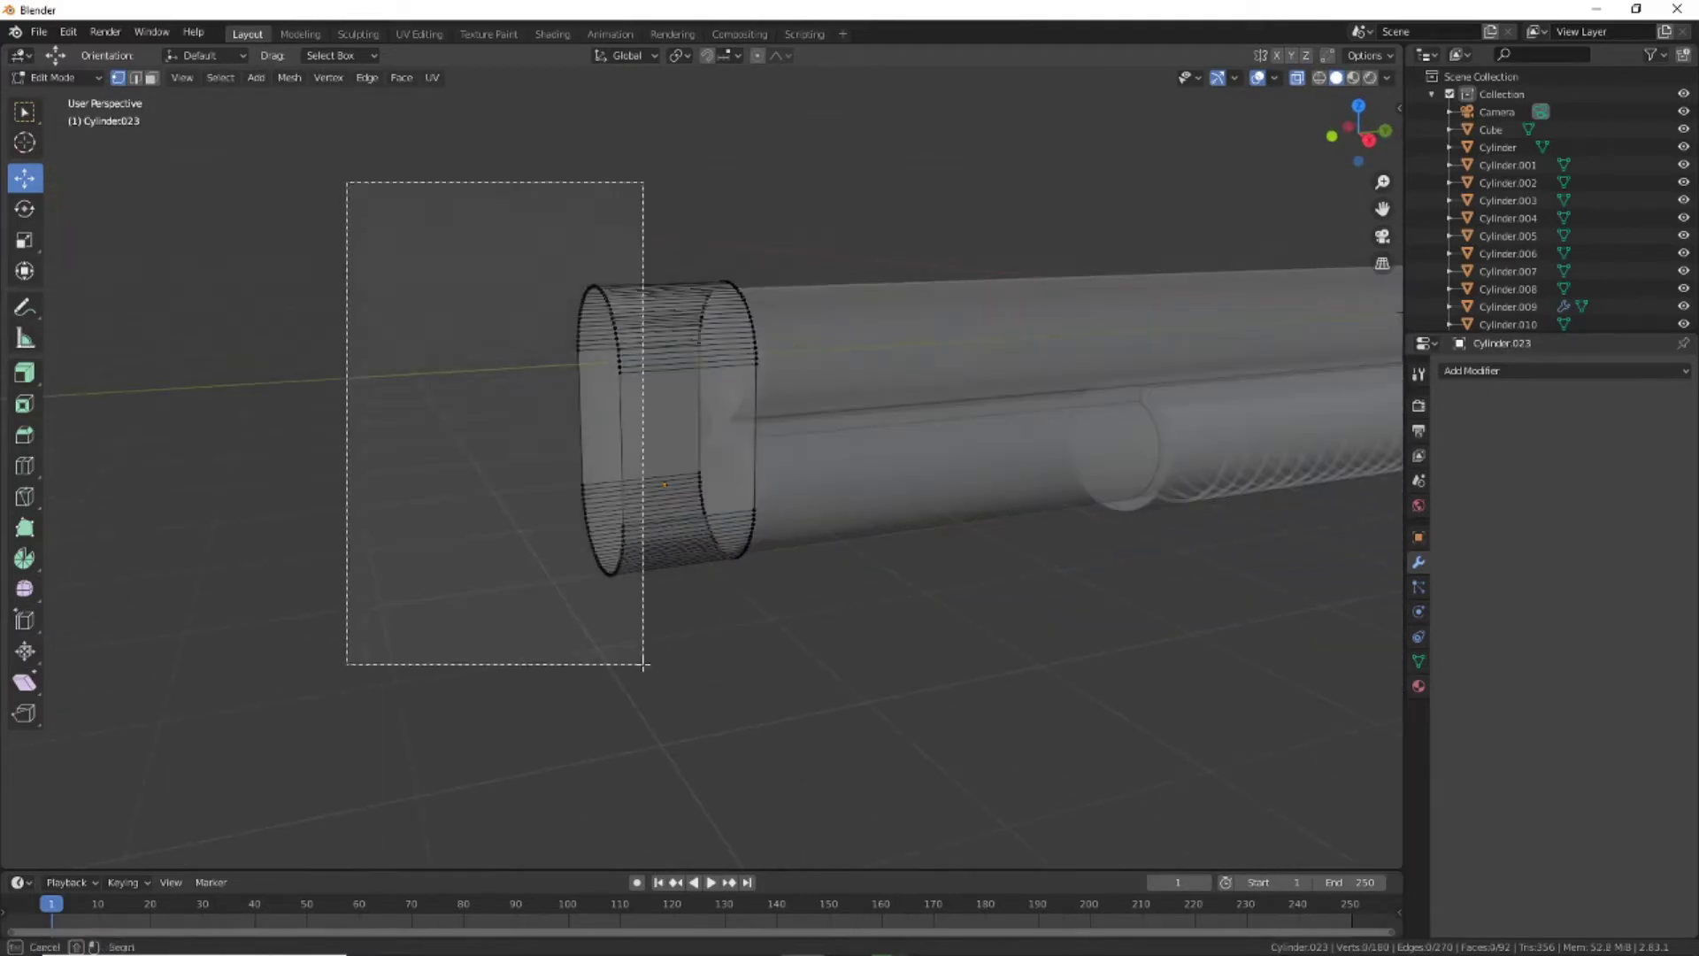
left_click_drag(350, 183, 675, 669)
left_click(1297, 77)
scroll(683, 451, "down", 3)
Extend the block's rear end backward and add a loop cut across it
key("g")
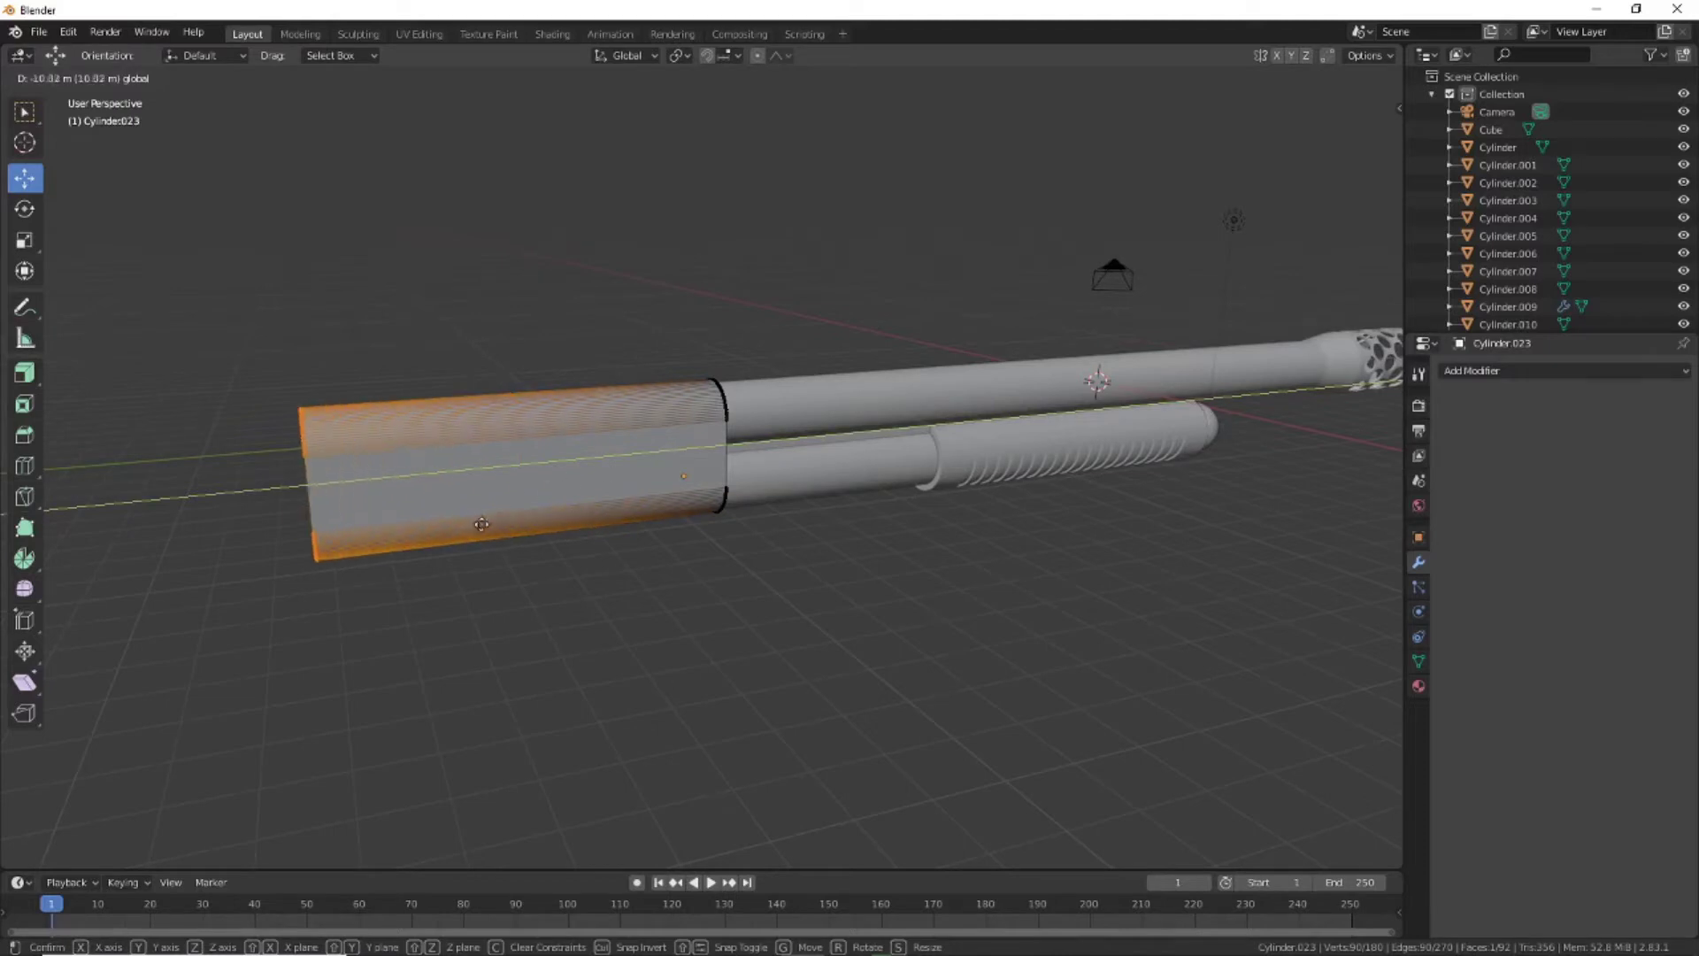
left_click(468, 529)
key("KP_3")
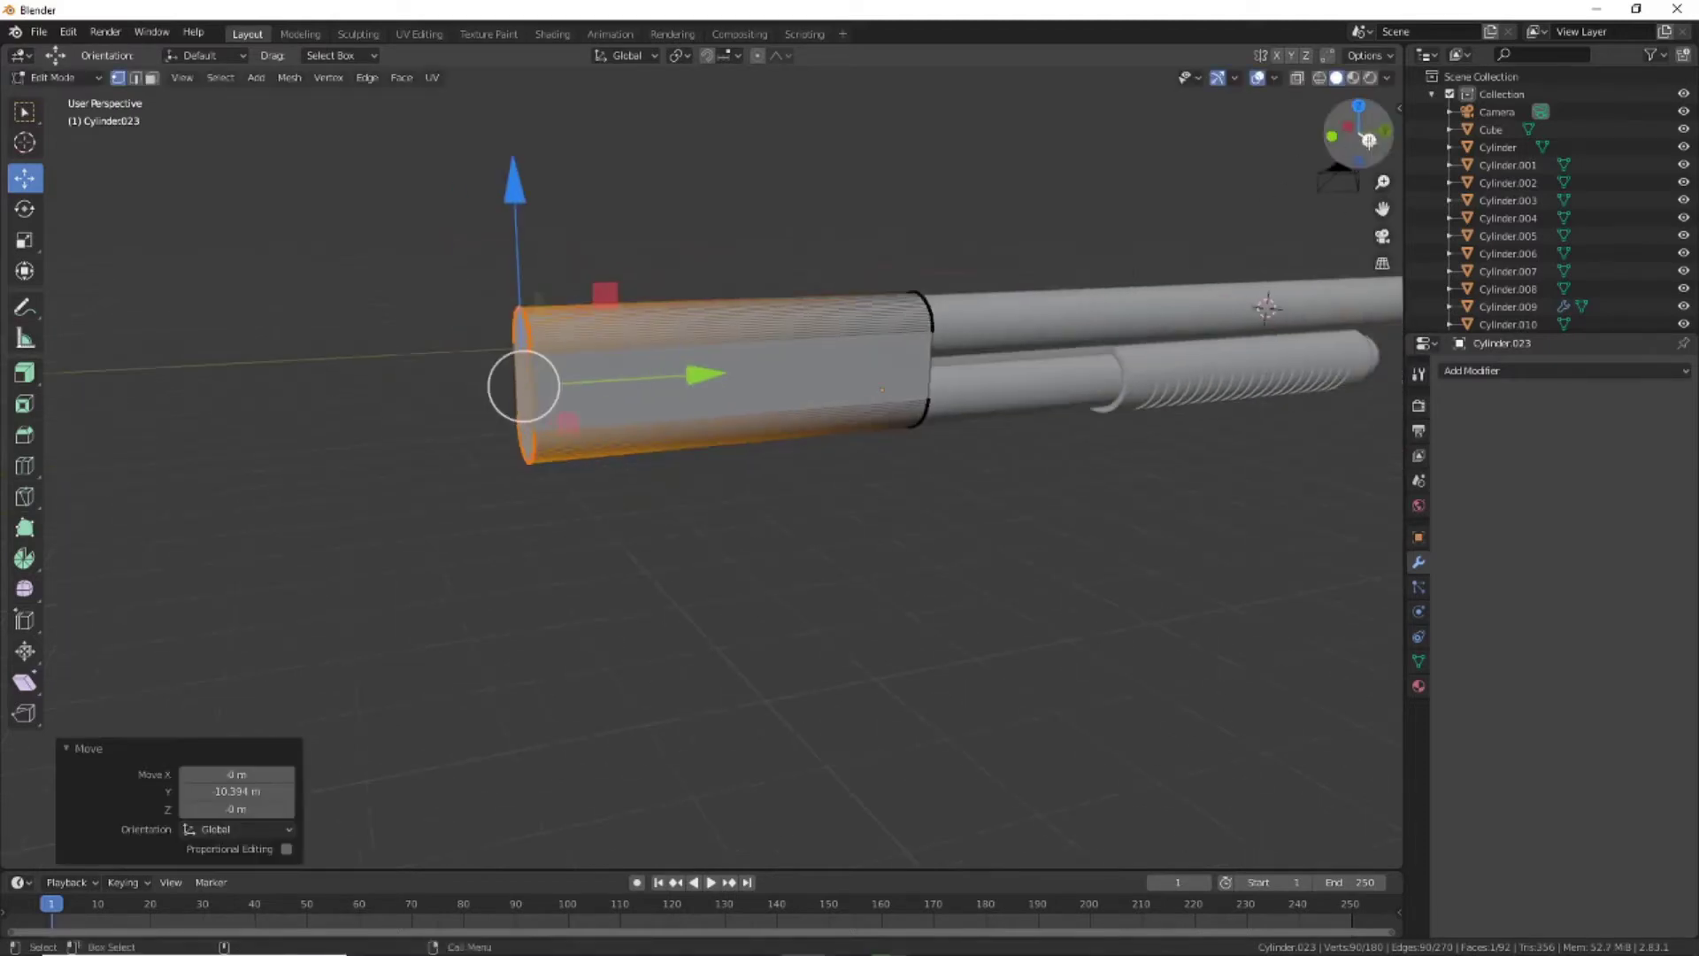
left_click(24, 465)
scroll(789, 384, "up", 3)
left_click(823, 323)
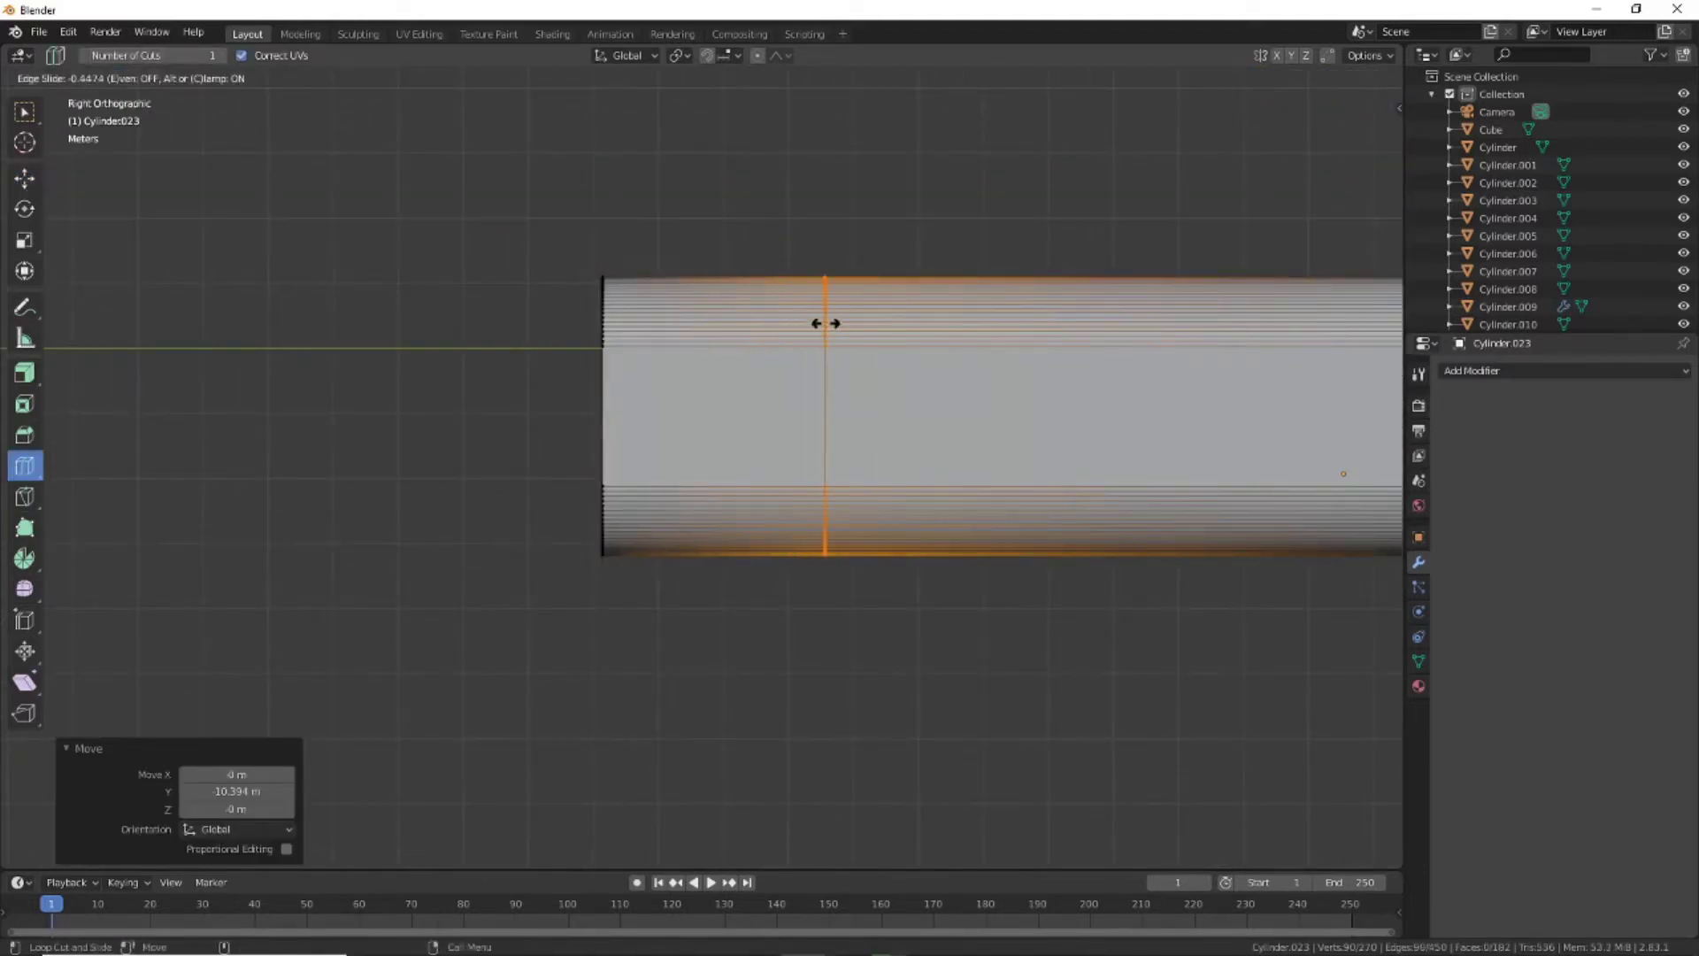
key("g")
left_click(636, 393)
key("ctrl+z")
Pull the end edges back and down to shape a taper
left_click(24, 177)
left_click_drag(369, 128, 674, 415)
left_click_drag(635, 289, 373, 404)
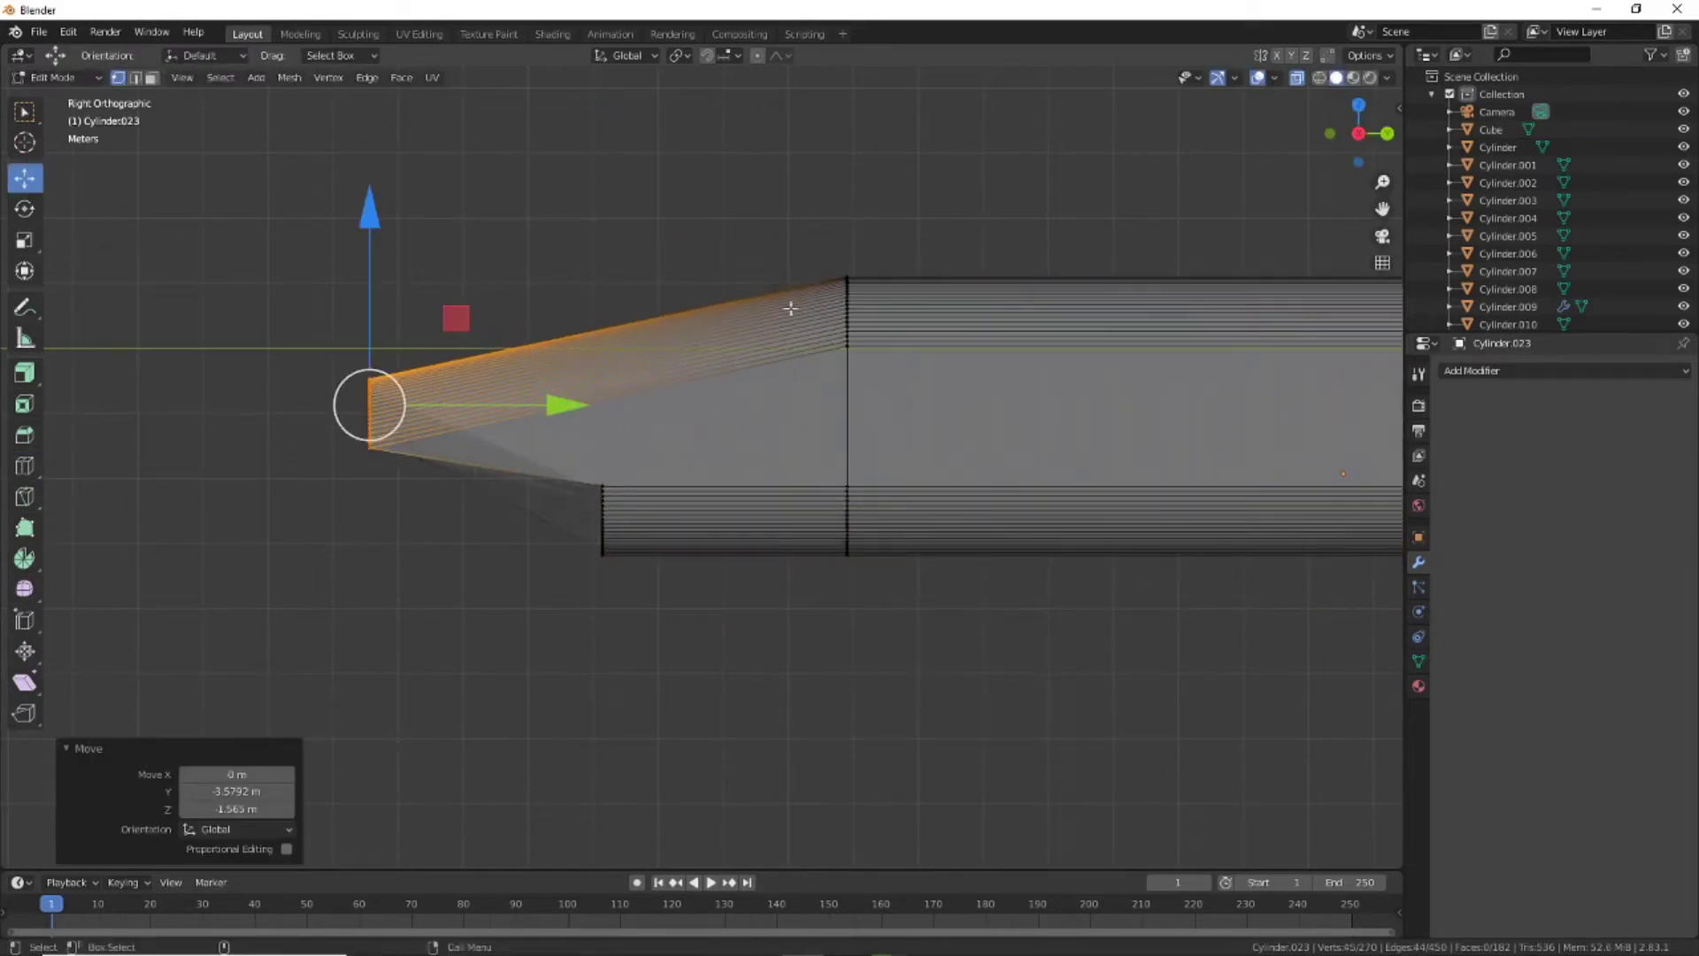
key("ctrl+z")
key("ctrl+z")
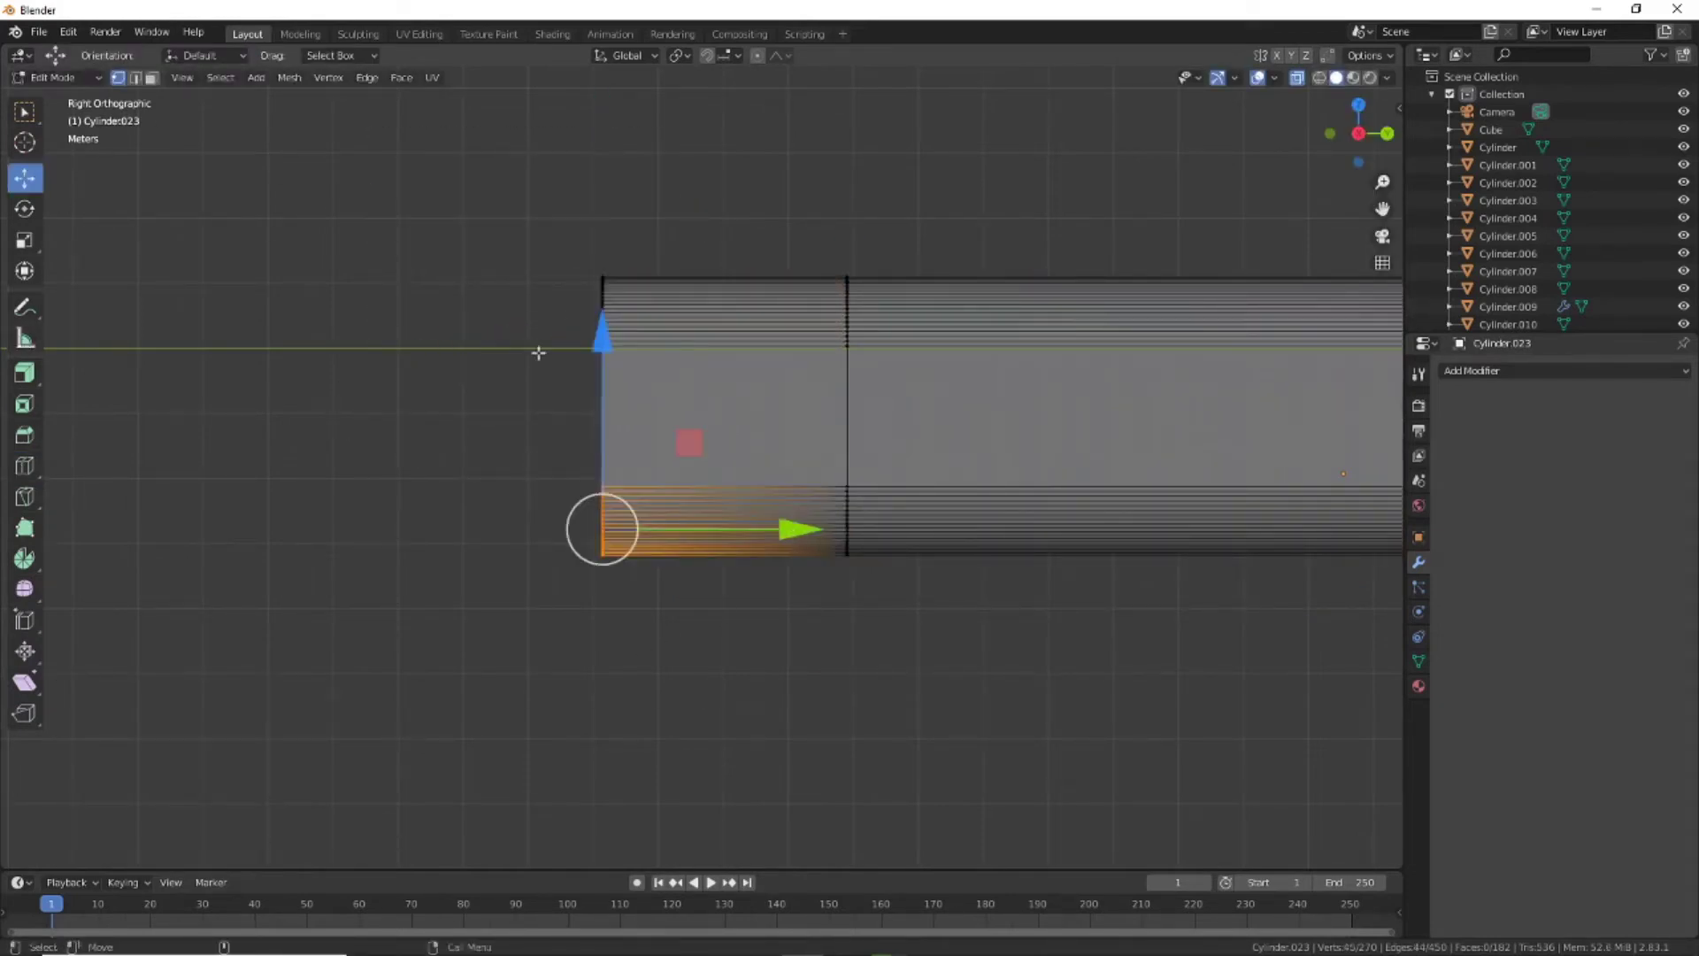
left_click_drag(801, 528, 513, 528)
left_click_drag(558, 257, 823, 354)
mouse_move(603, 304)
left_mouse_down()
mouse_move(229, 345)
mouse_move(76, 383)
left_mouse_up()
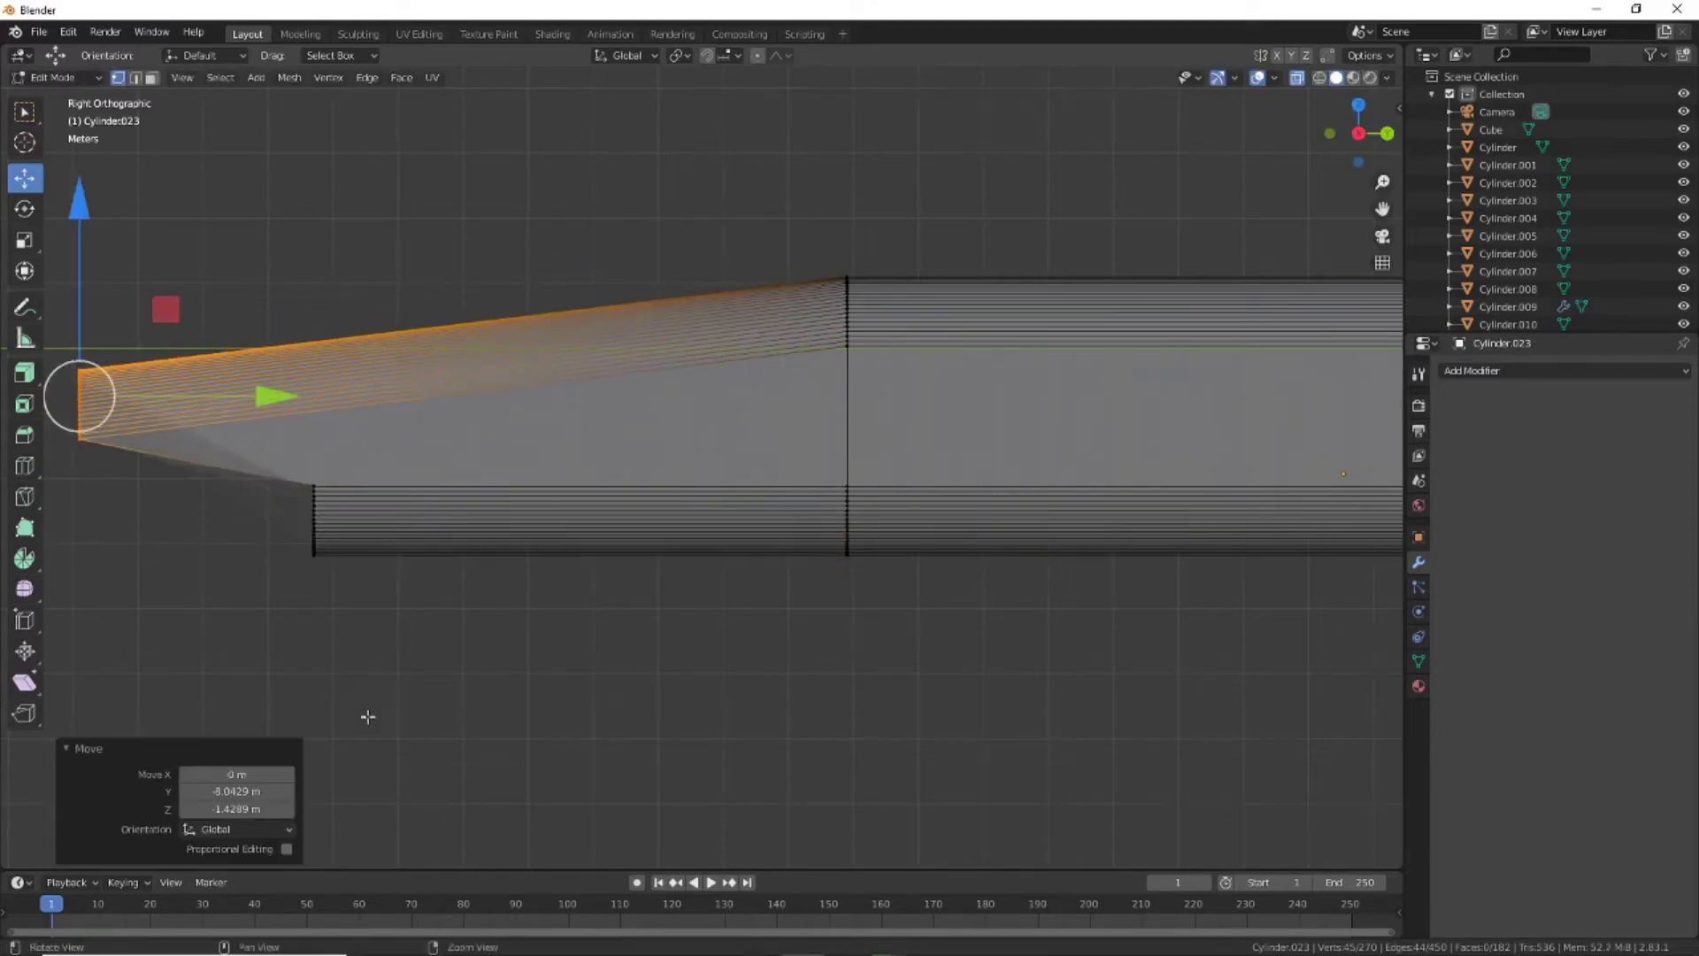
mouse_move(368, 709)
middle_mouse_down()
mouse_move(838, 573)
mouse_move(1113, 555)
middle_mouse_up()
Tilt the front end loop 33° on X and push it 2.9123 m along Y
left_click(24, 208)
mouse_move(575, 183)
left_mouse_down()
mouse_move(400, 195)
mouse_move(475, 189)
left_mouse_up()
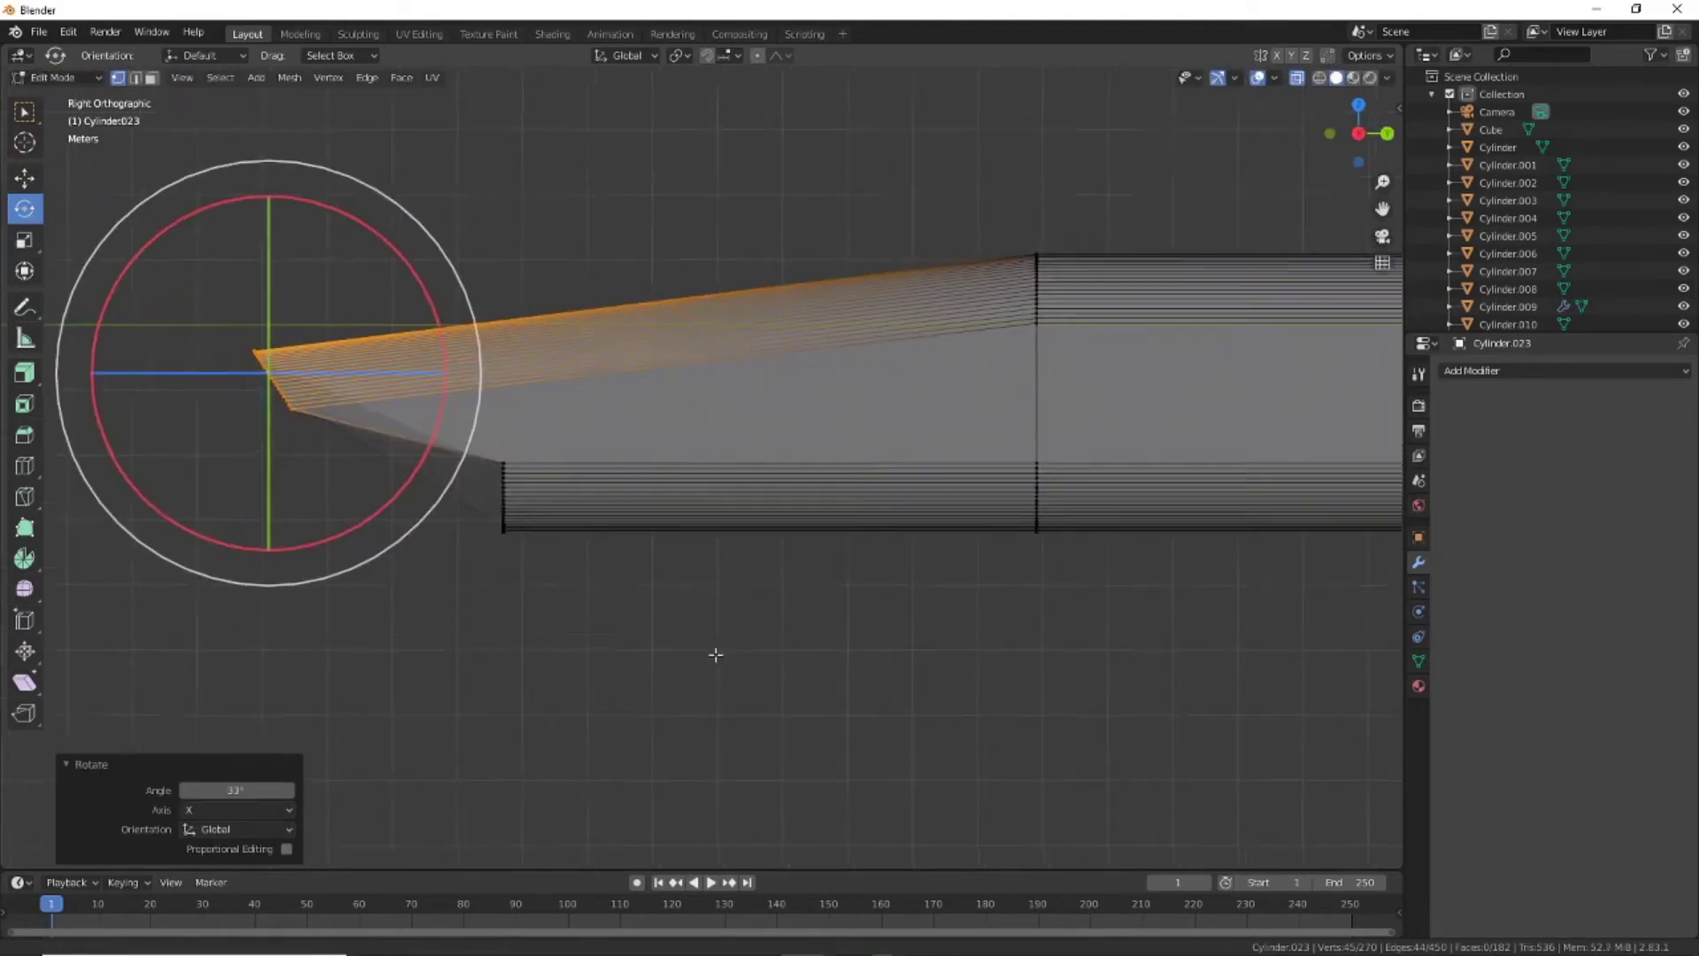
middle_click_drag(778, 660, 786, 430, "shift")
left_click(23, 178)
left_click_drag(845, 474, 1034, 479)
mouse_move(1043, 660)
middle_mouse_down("shift")
mouse_move(860, 620)
mouse_move(1342, 119)
middle_mouse_up("shift")
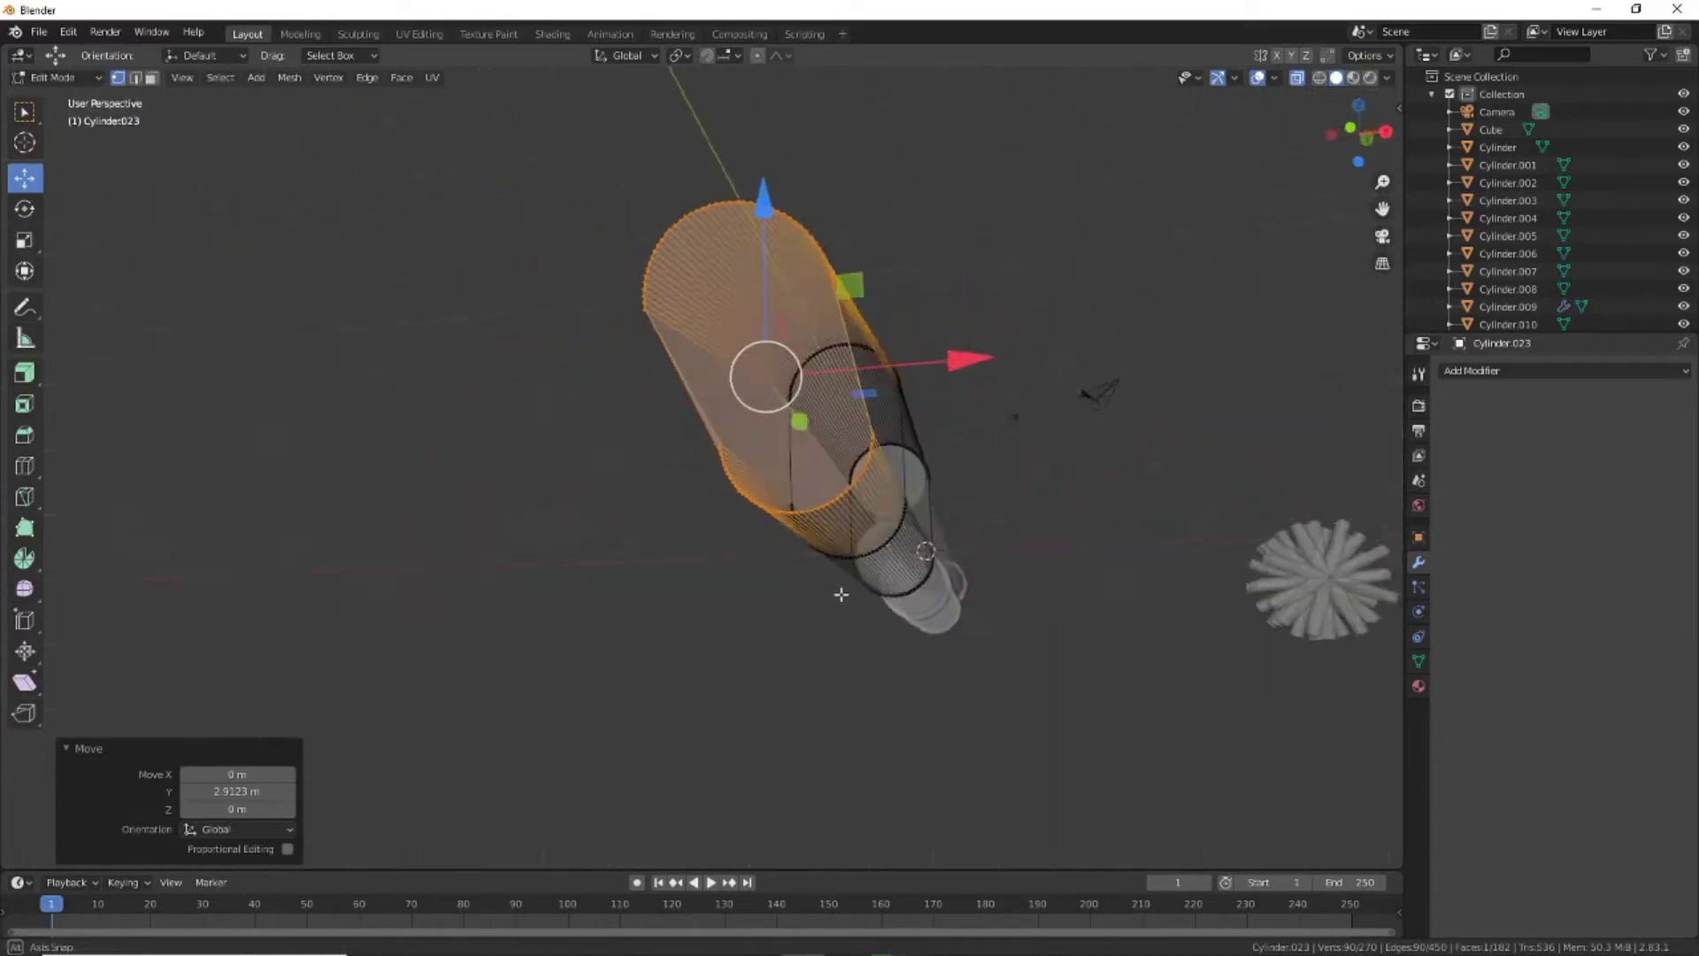
Turn off X-ray, deselect, inspect the tapered nose and return to Object Mode
left_click(1298, 80)
key("alt+a")
mouse_move(974, 575)
middle_mouse_down()
mouse_move(820, 683)
mouse_move(640, 666)
middle_mouse_up()
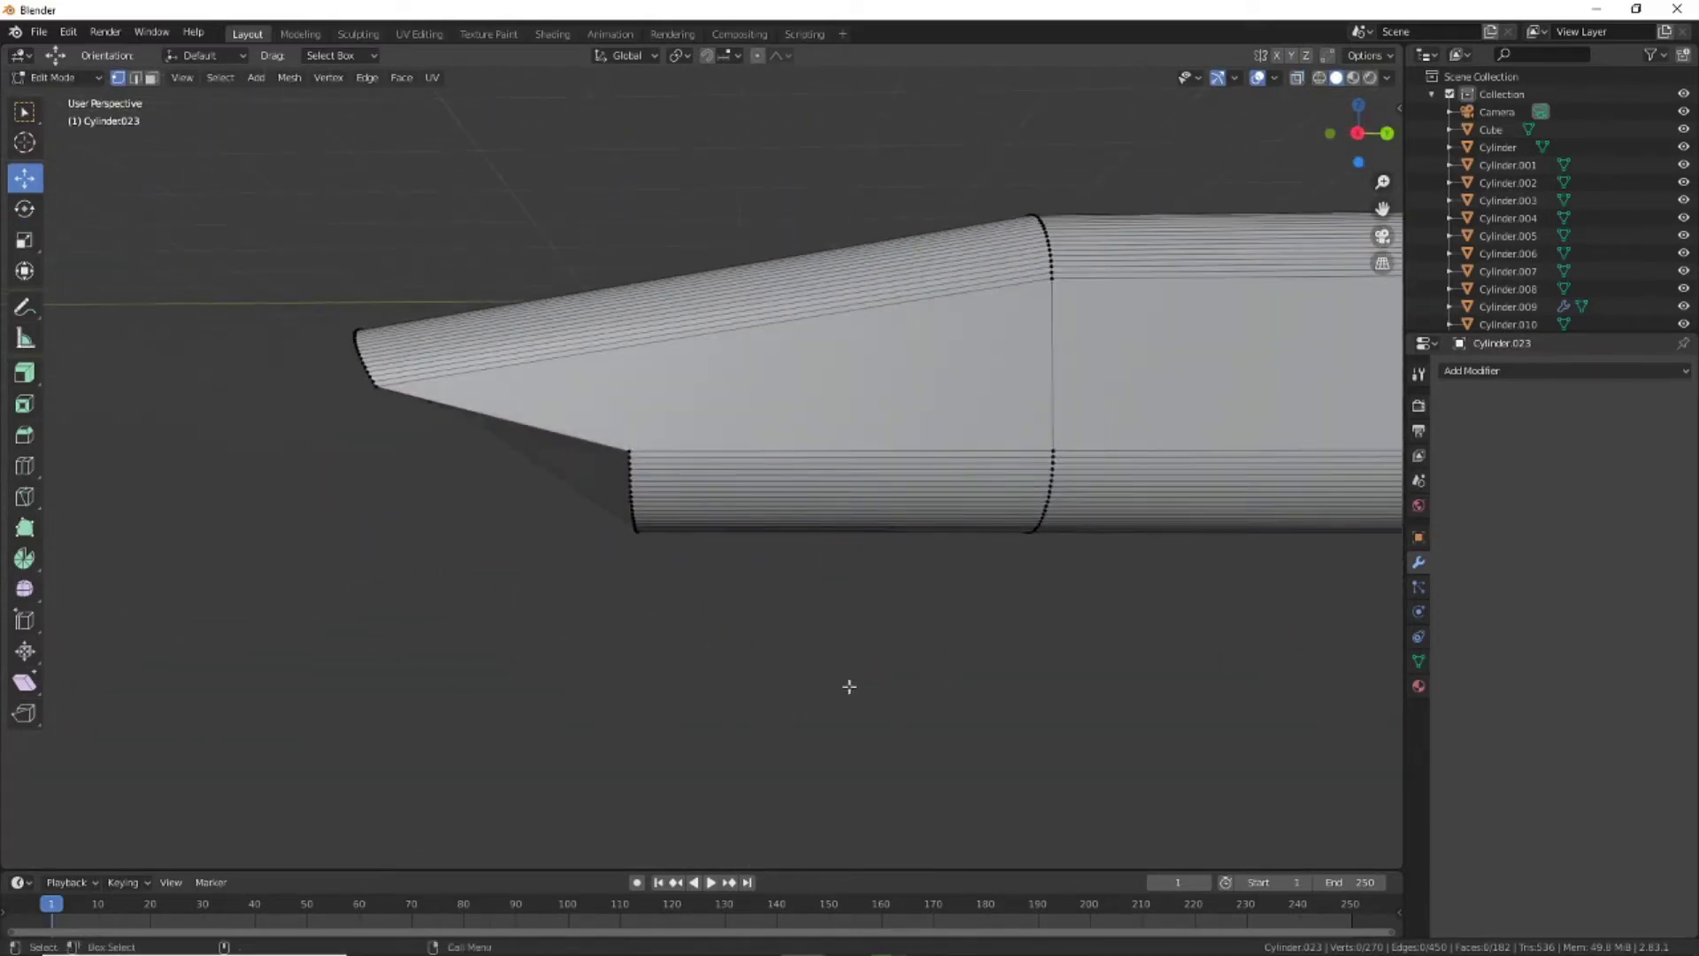
middle_click_drag(849, 687, 779, 655)
left_click(53, 77)
left_click(200, 77)
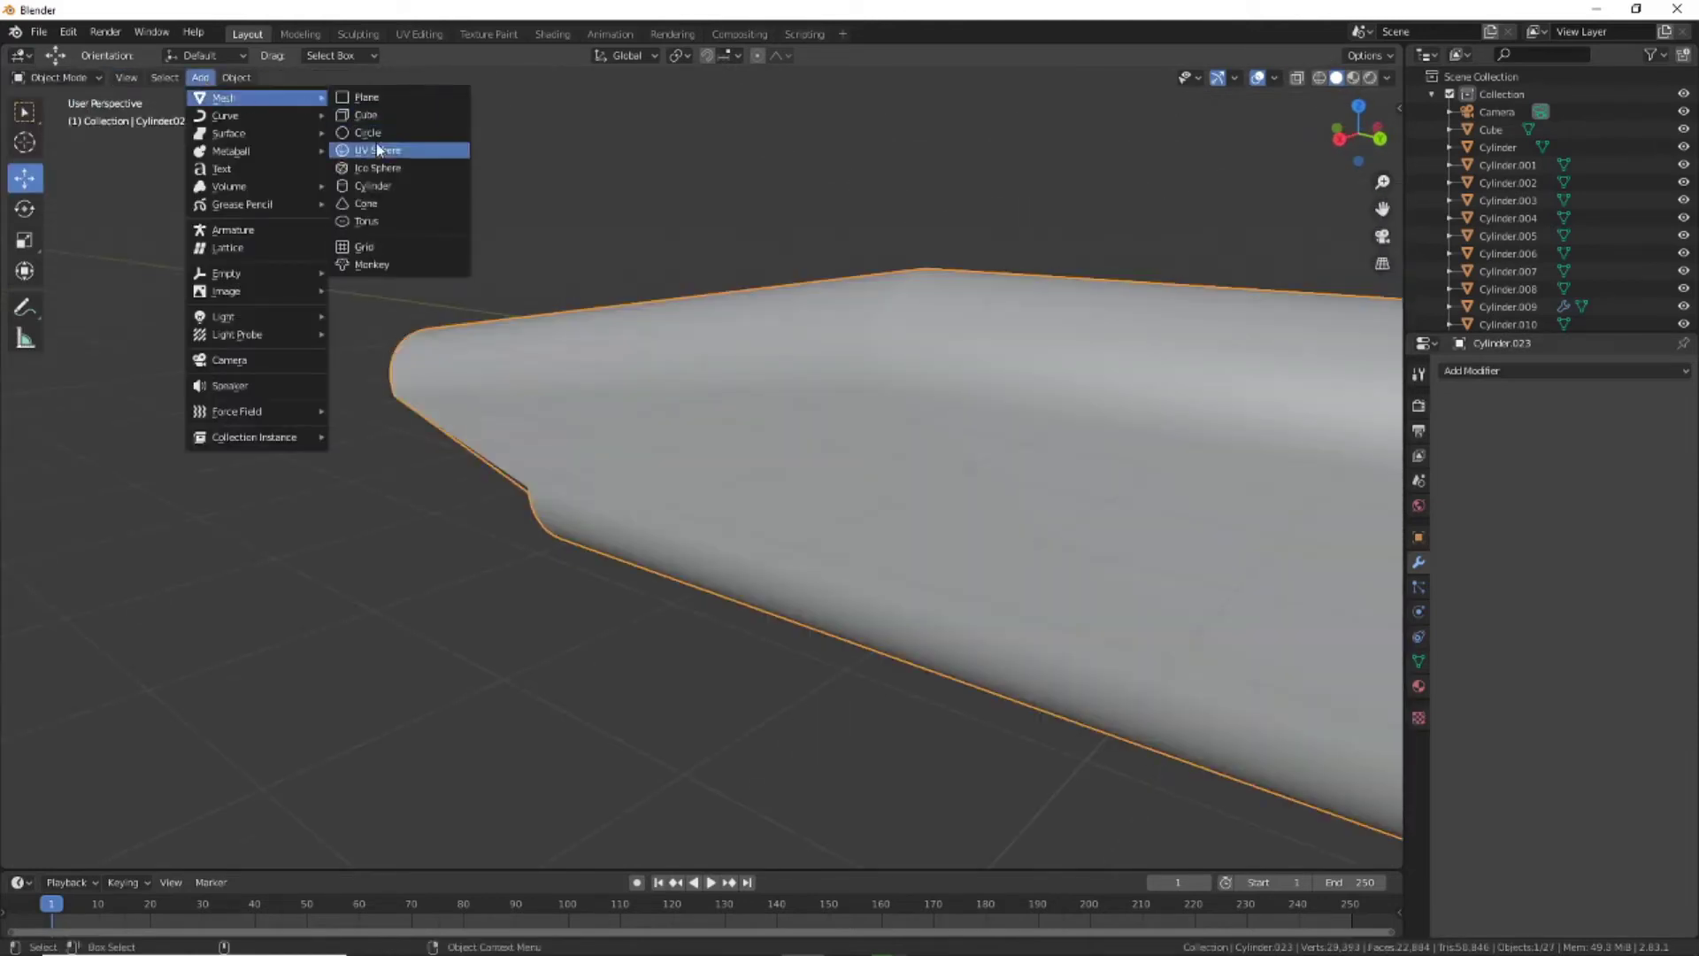
Add a new cylinder tilted 9.7° around the Y axis
left_click(372, 185)
scroll(1092, 596, "down", 8)
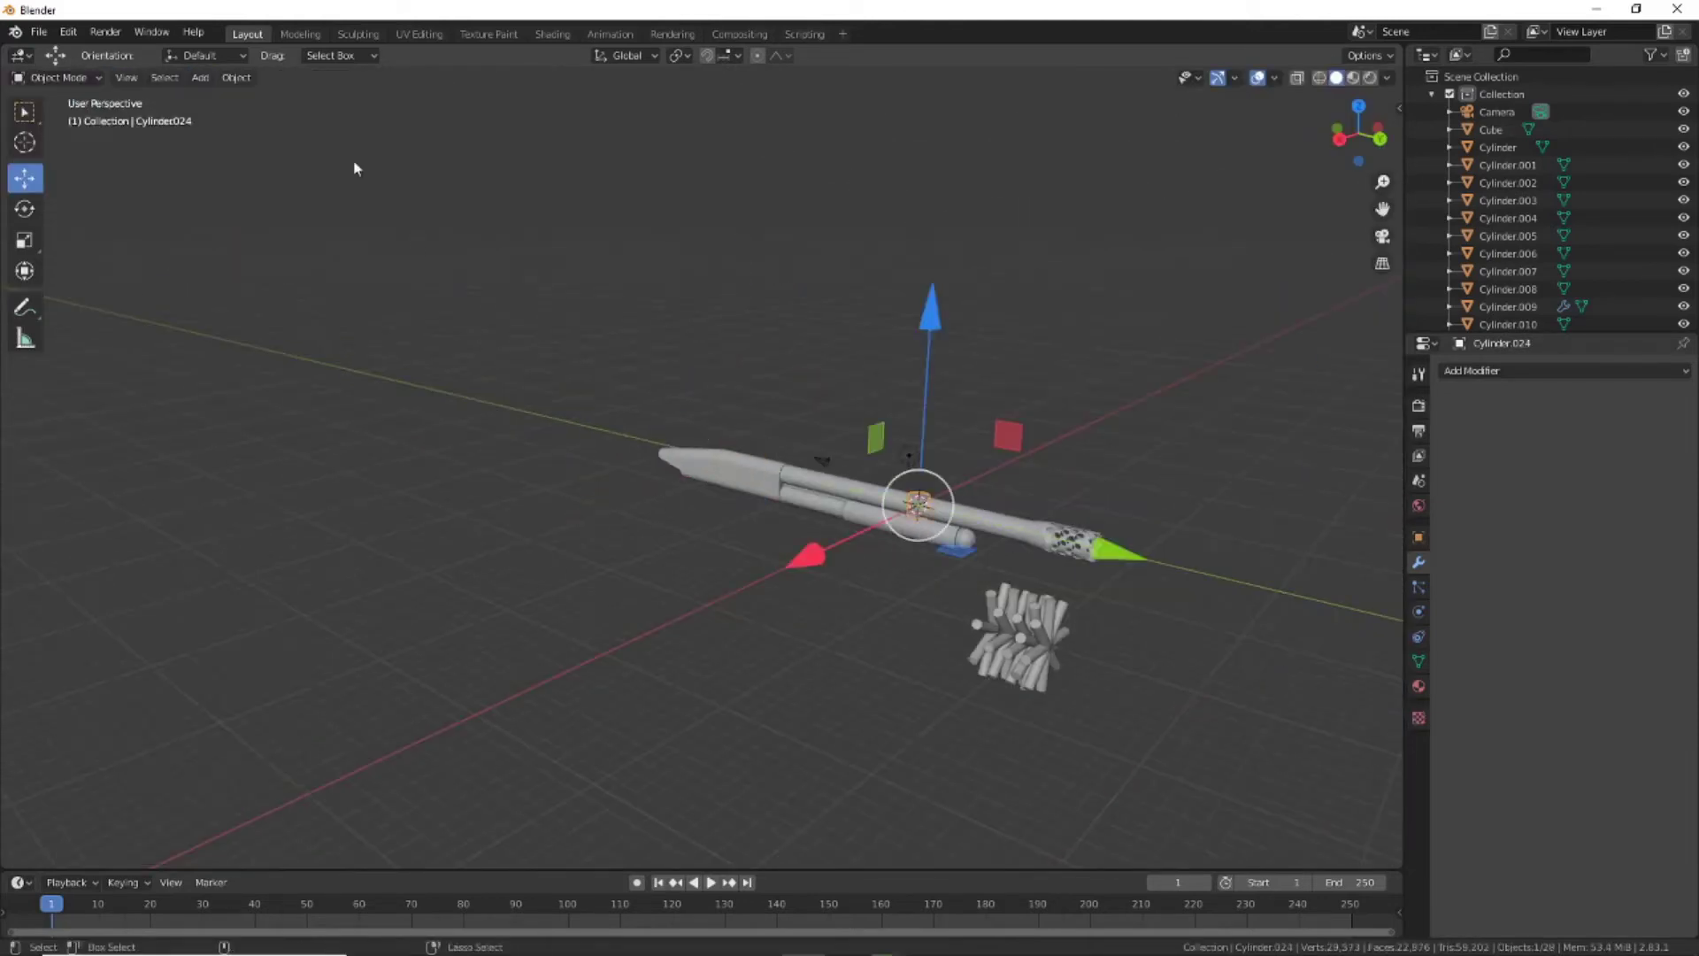
left_click(200, 77)
left_click(373, 185)
type("9.7d")
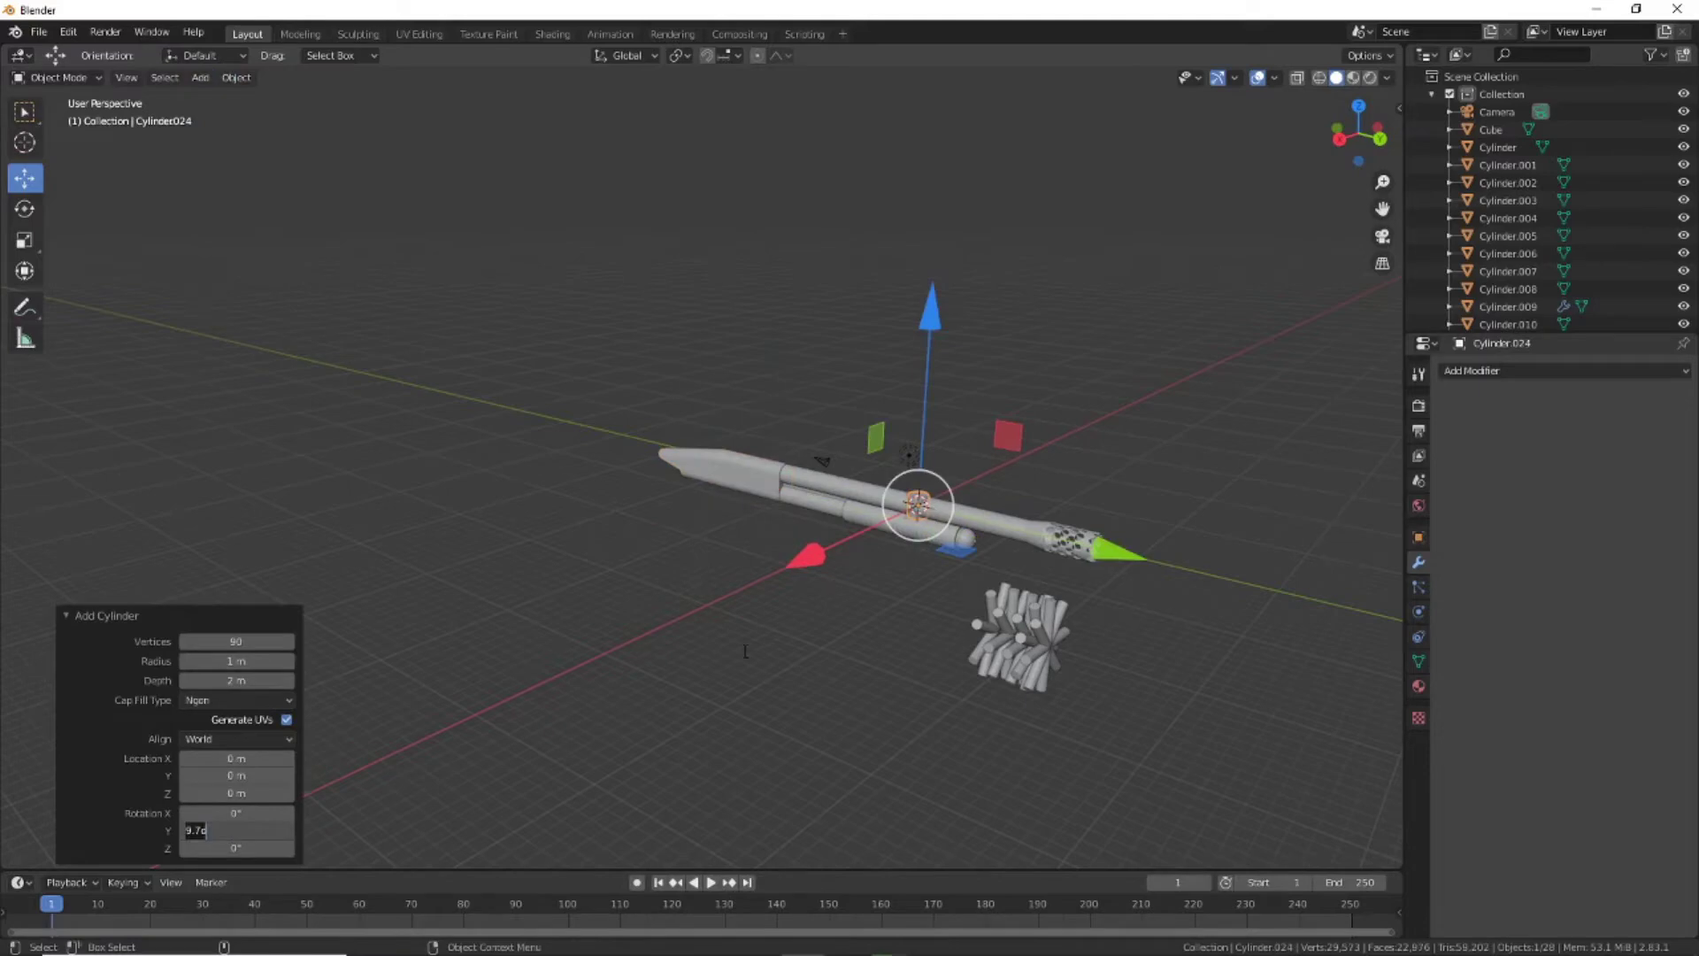
key("Return")
scroll(532, 581, "up", 6)
type("0")
Move the cylinder to the front body's tip and scale it down
key("Return")
mouse_move(737, 451)
left_mouse_down()
mouse_move(207, 136)
mouse_move(245, 297)
left_mouse_up()
key("s")
left_click(54, 386)
In Edit Mode, select the right half of the end face and stretch it into a pill
key("Tab")
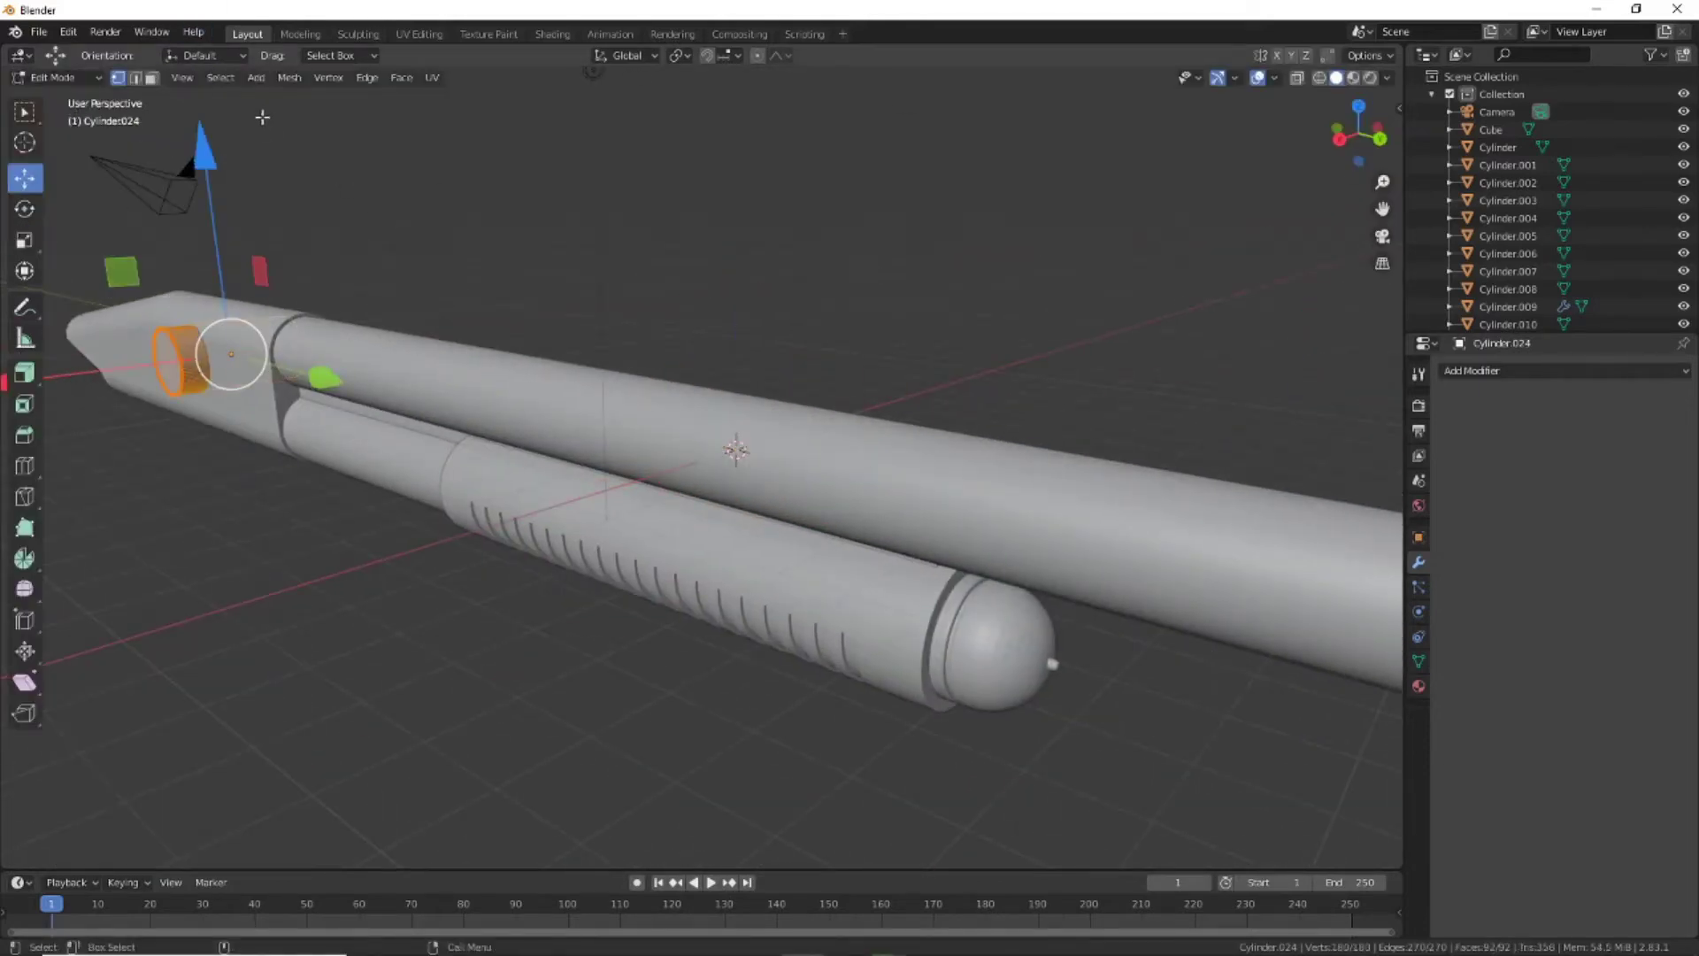
key("KP_3")
key("KP_Decimal")
scroll(610, 575, "up", 3)
left_click_drag(463, 333, 873, 841)
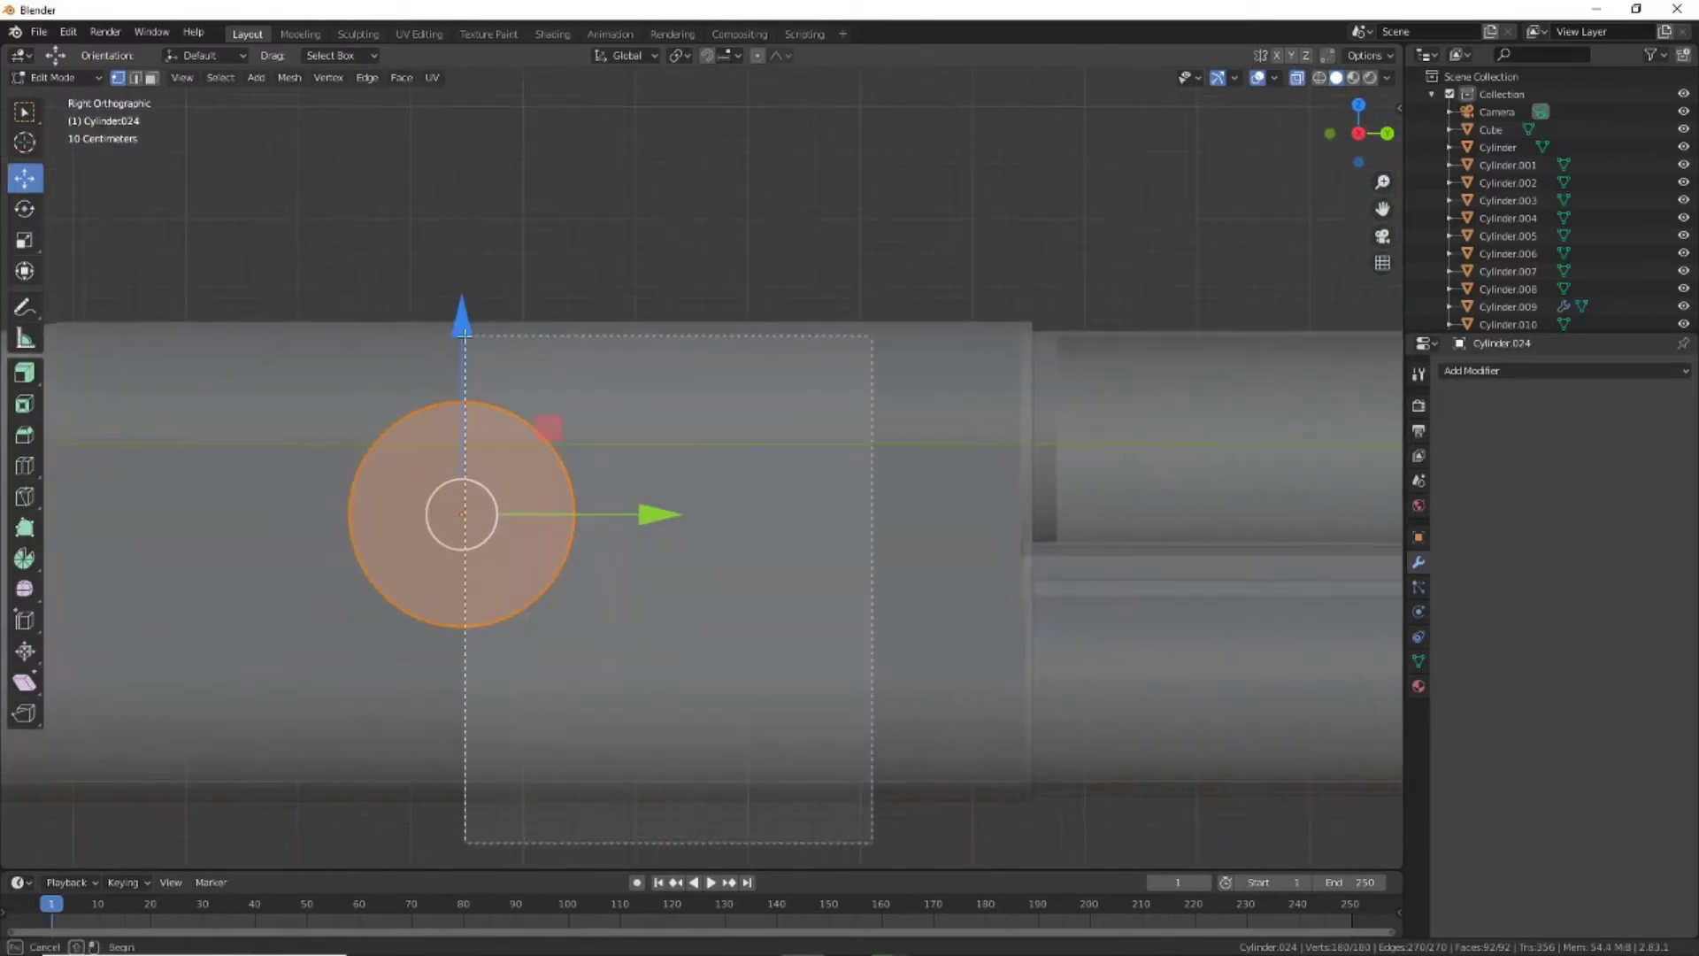
key("g")
left_click(918, 526)
Try narrowing the pill face, undo it, and cancel a vertical nudge
key("a")
key("shift+space")
key("s")
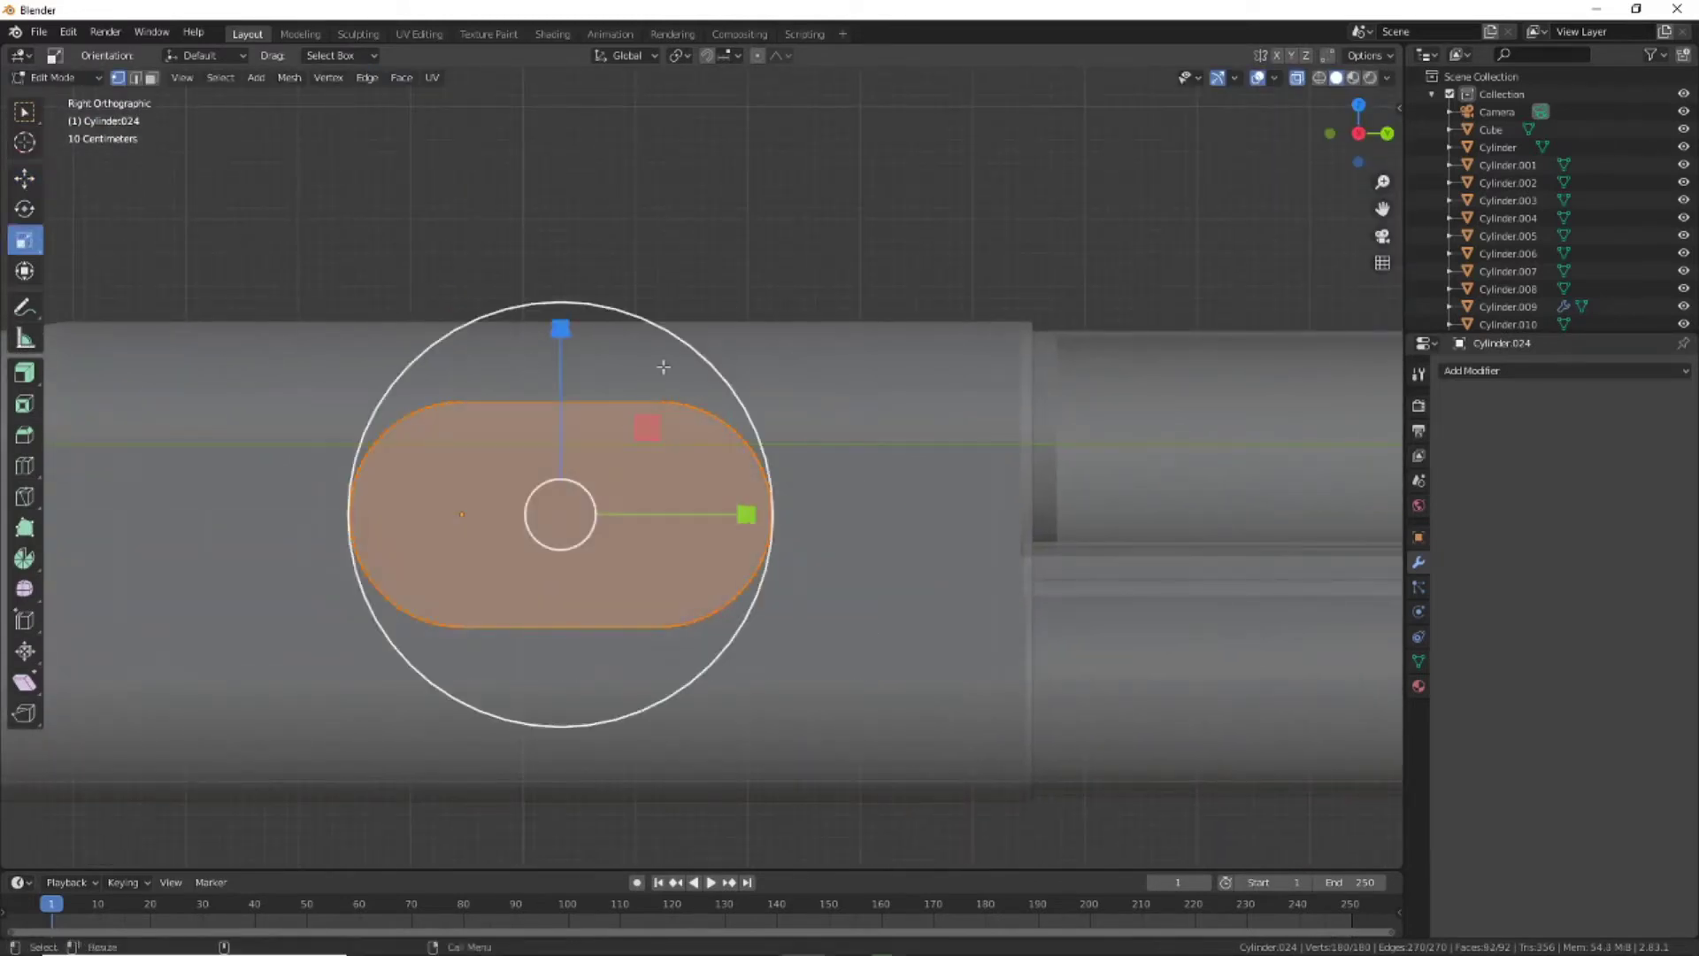
left_click_drag(651, 509, 586, 431)
key("ctrl+z")
key("g")
key("z")
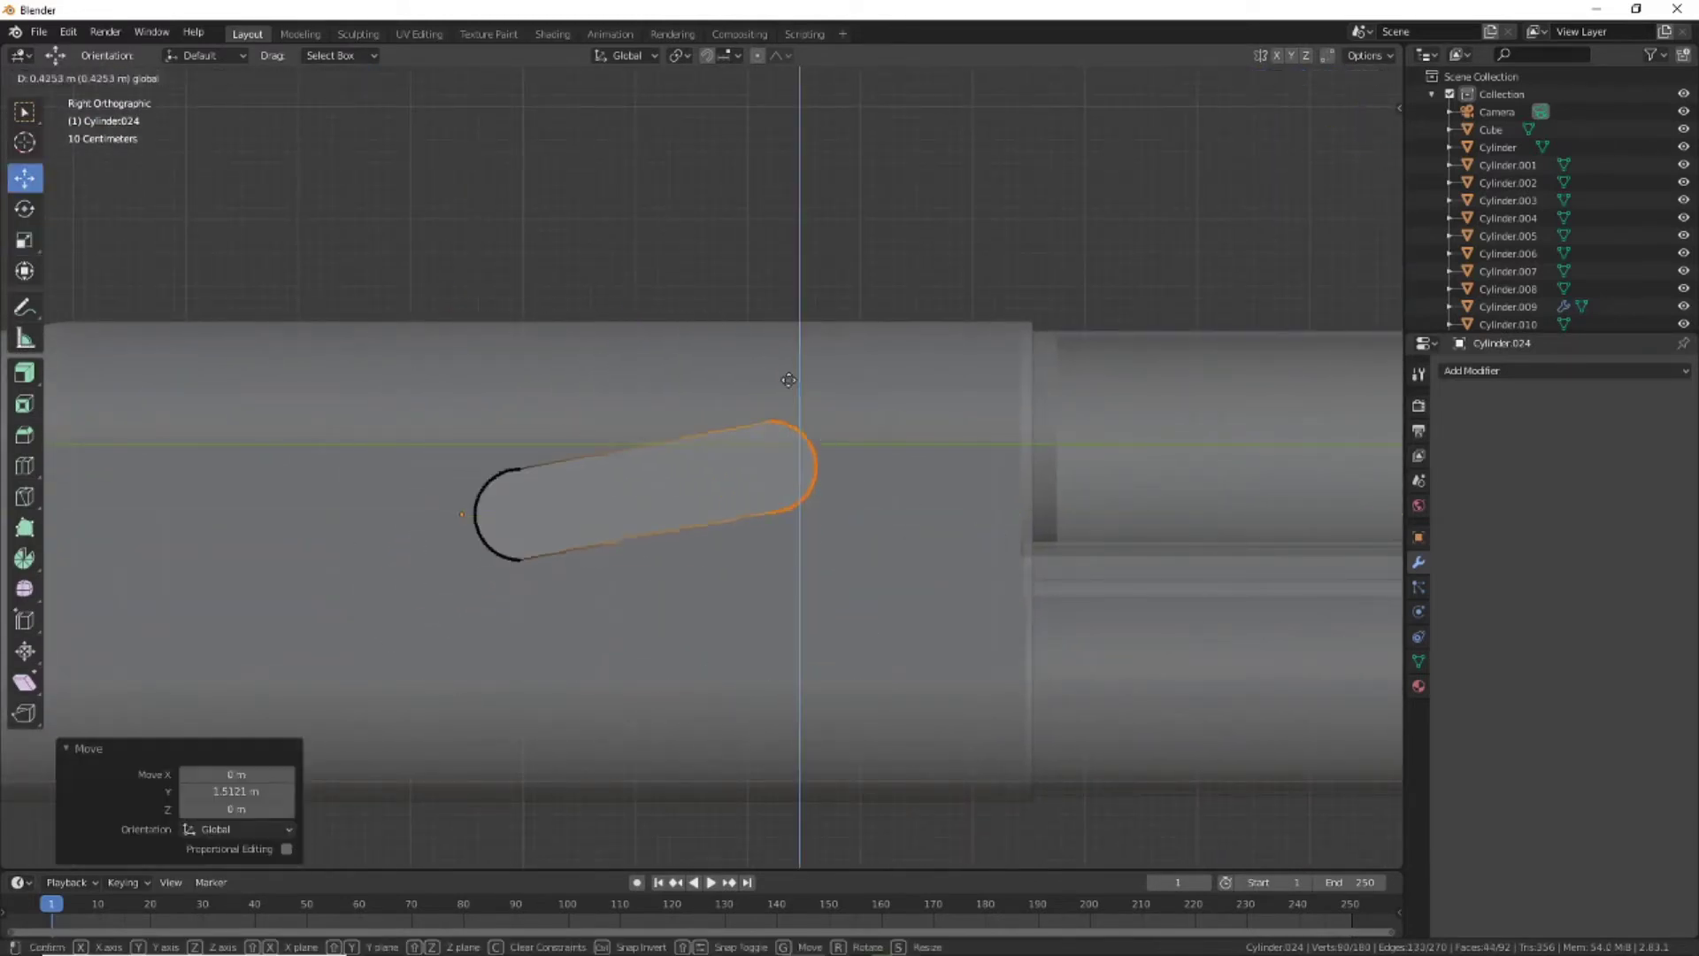
key("Escape")
Raise the whole pill face vertically along Z
key("a")
key("shift+space")
key("g")
Box-select one half of the pill and stretch it 1.91 m along X
key("g")
key("z")
left_click(638, 347)
mouse_move(639, 347)
middle_mouse_down()
mouse_move(892, 581)
mouse_move(797, 442)
middle_mouse_up()
key("b")
left_click_drag(1119, 798, 803, 417)
key("g")
key("x")
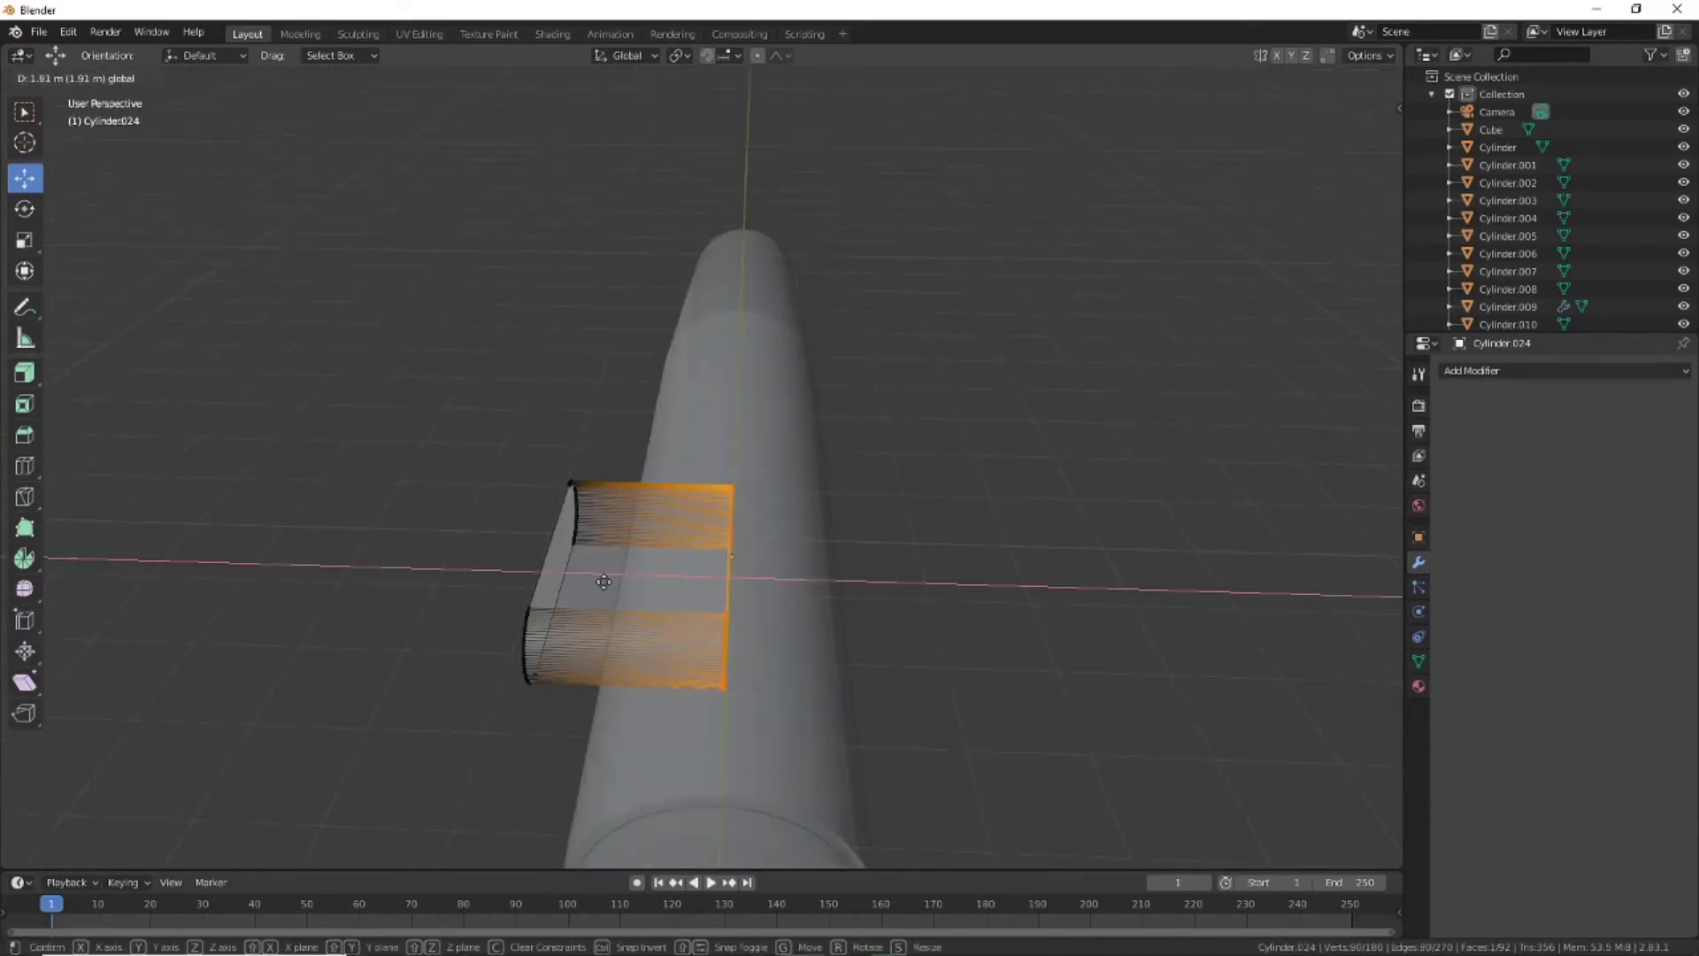
left_click(412, 544)
mouse_move(412, 545)
middle_mouse_down()
mouse_move(404, 520)
mouse_move(576, 561)
mouse_move(826, 550)
mouse_move(672, 620)
mouse_move(578, 705)
middle_mouse_up()
Give Cylinder.023 a Boolean modifier that cuts with Cylinder.024
key("Tab")
left_click(762, 531)
left_click(1563, 370)
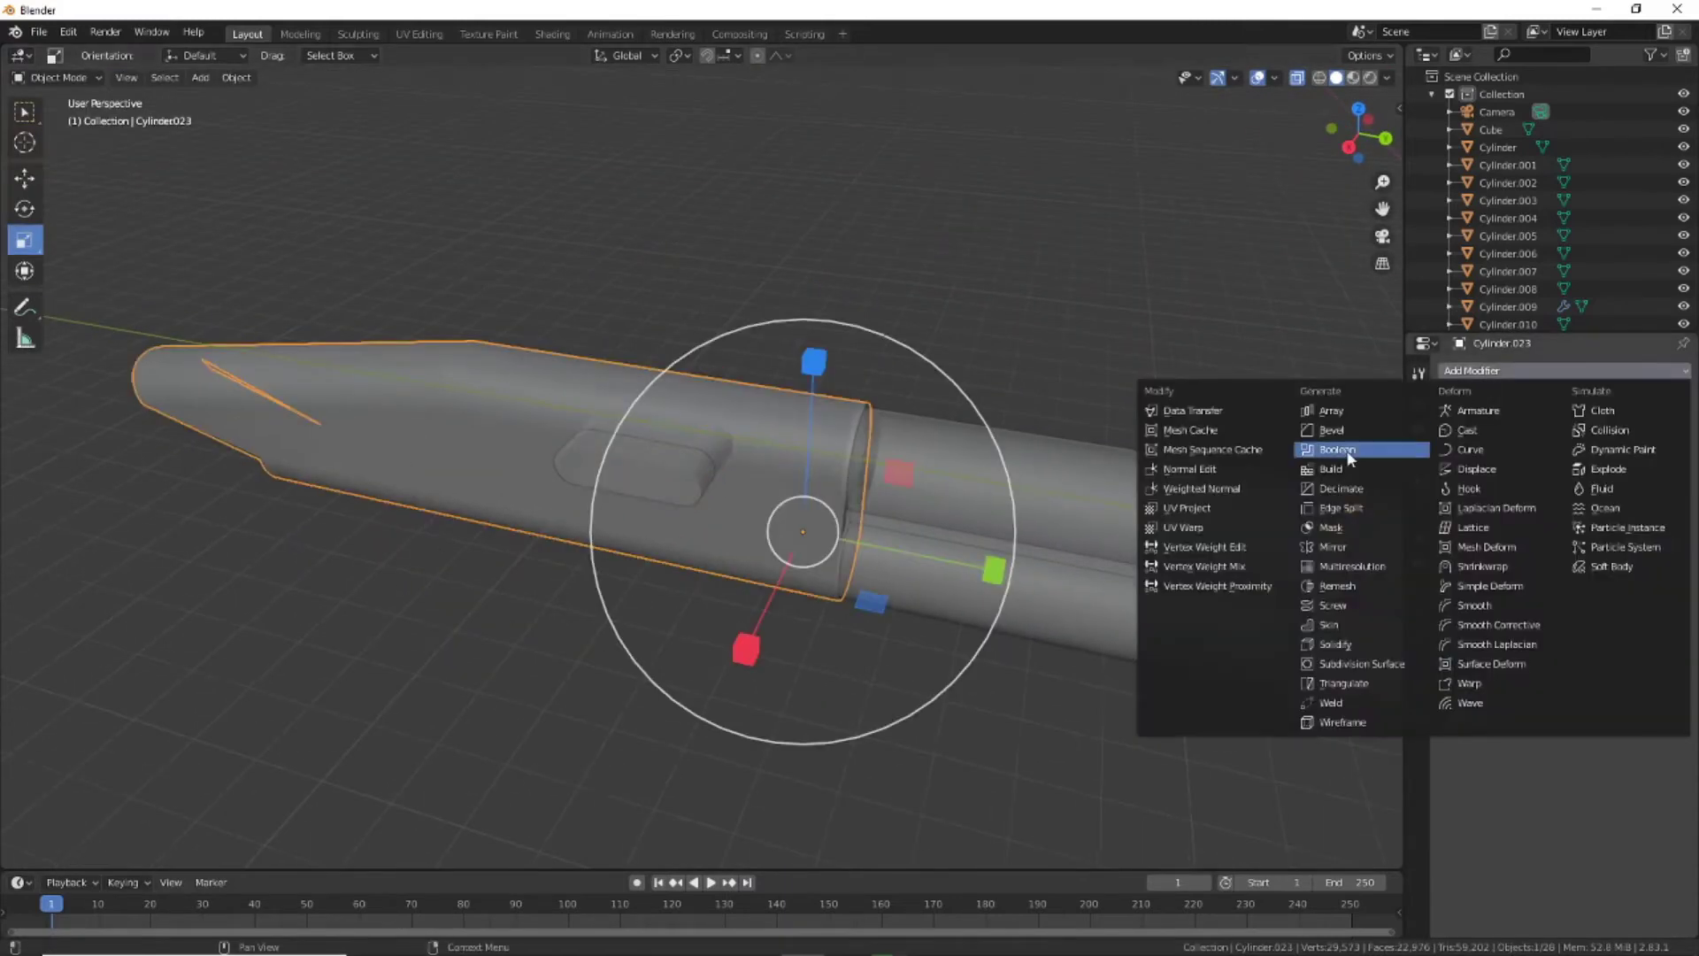
left_click(1310, 445)
left_click(1628, 467)
left_click(673, 455)
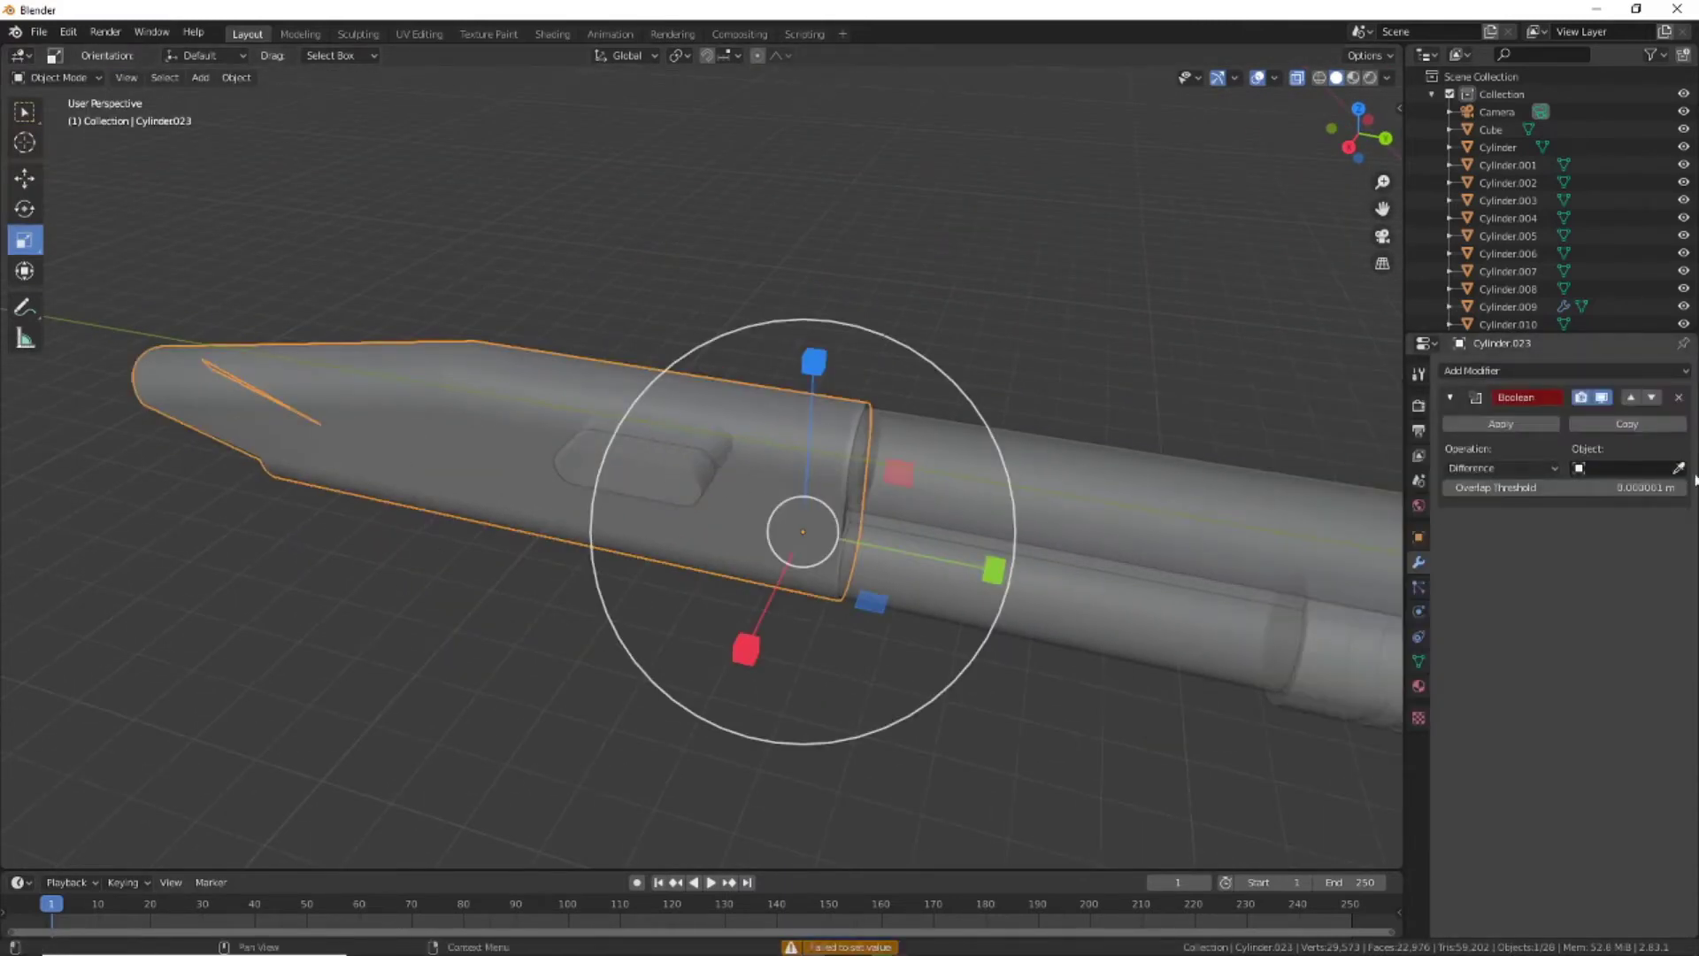
left_click(691, 464)
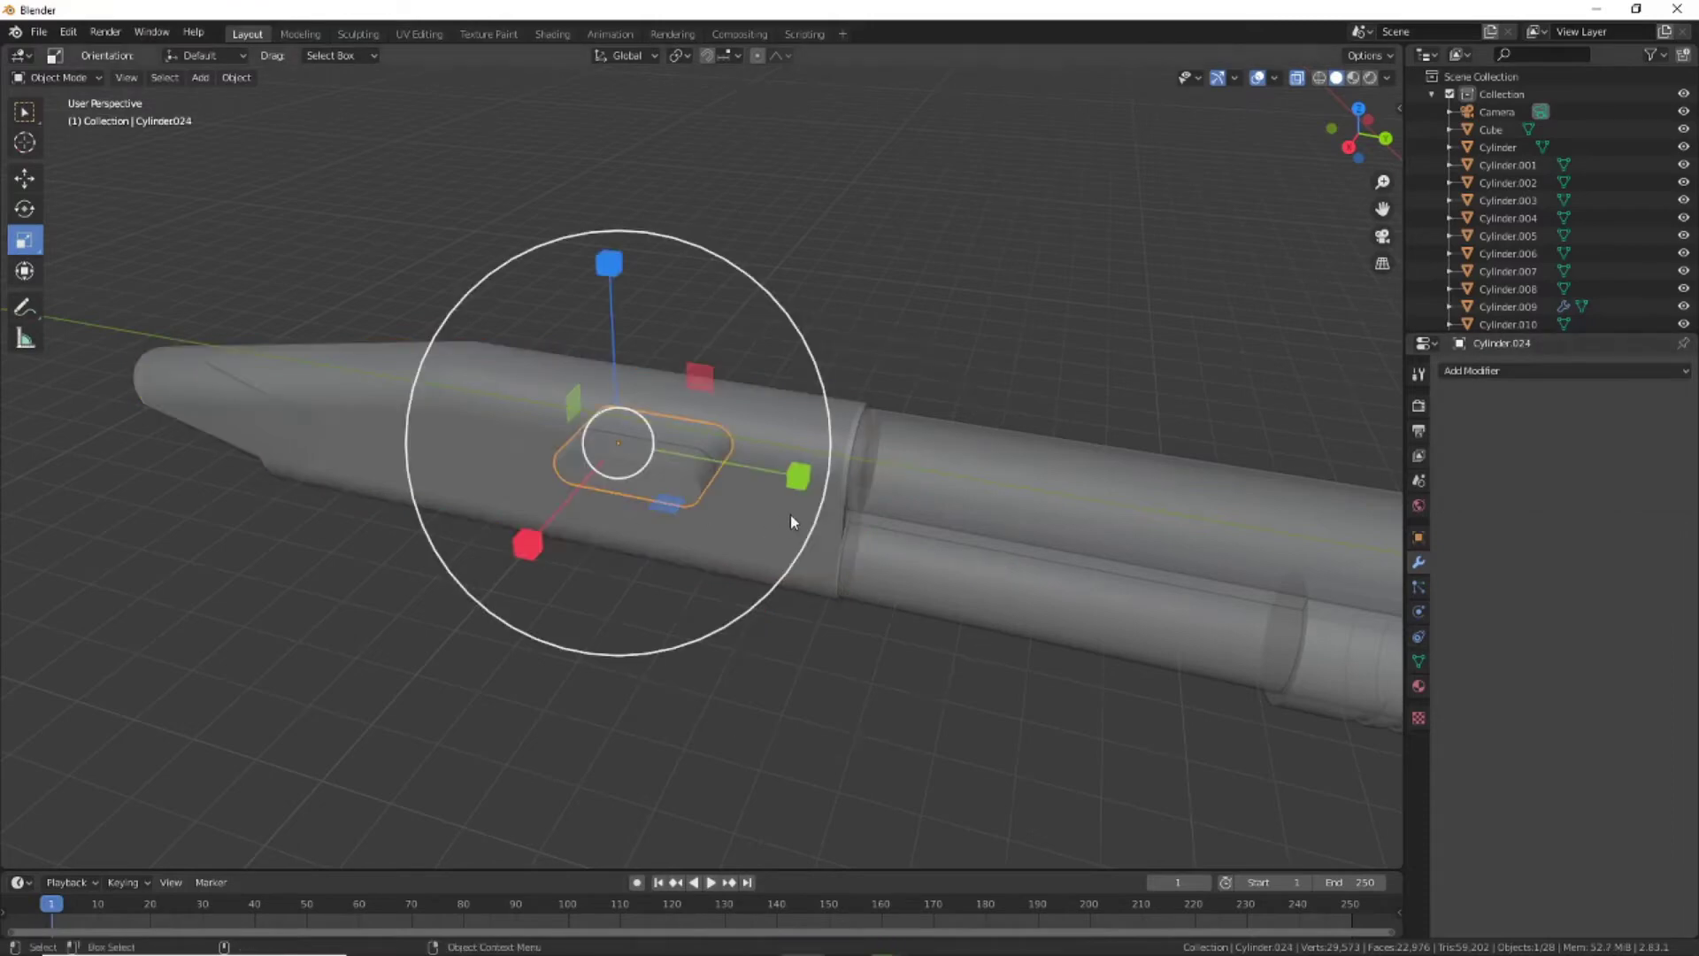
scroll(1599, 253, "down", 5)
left_click(1508, 277)
left_click(1629, 467)
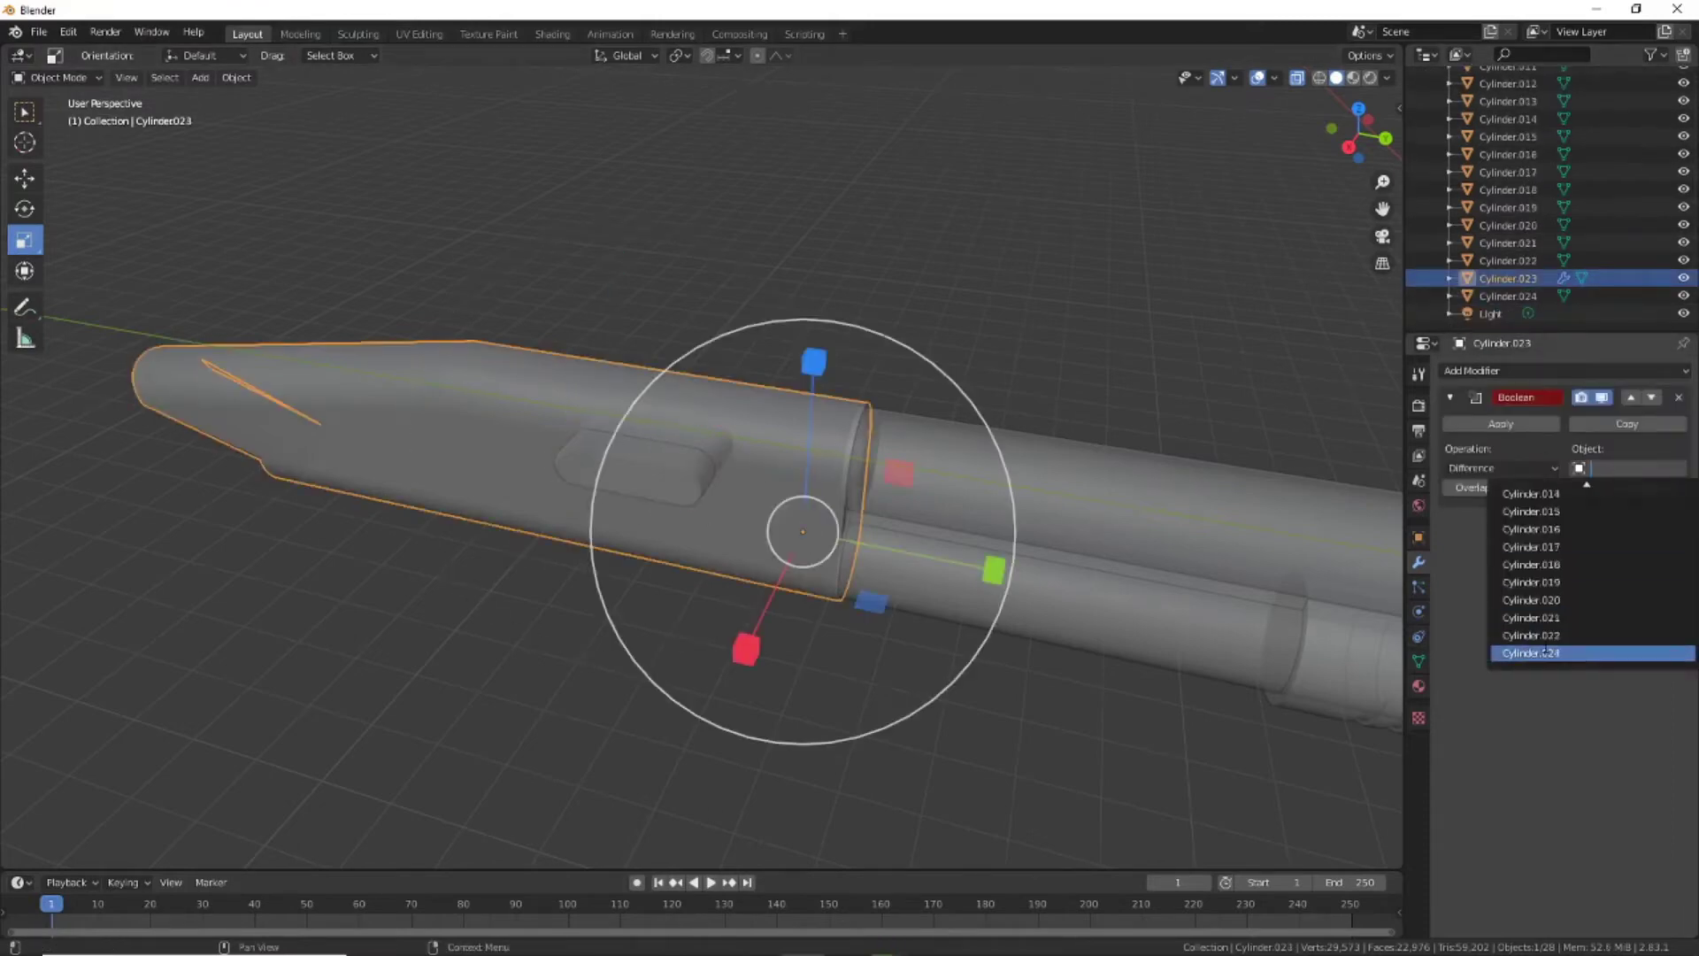
left_click(1544, 652)
Select the cutter Cylinder.024 and reposition it
left_click(1501, 424)
left_click(1070, 782)
left_click(658, 481)
key("shift+space")
key("g")
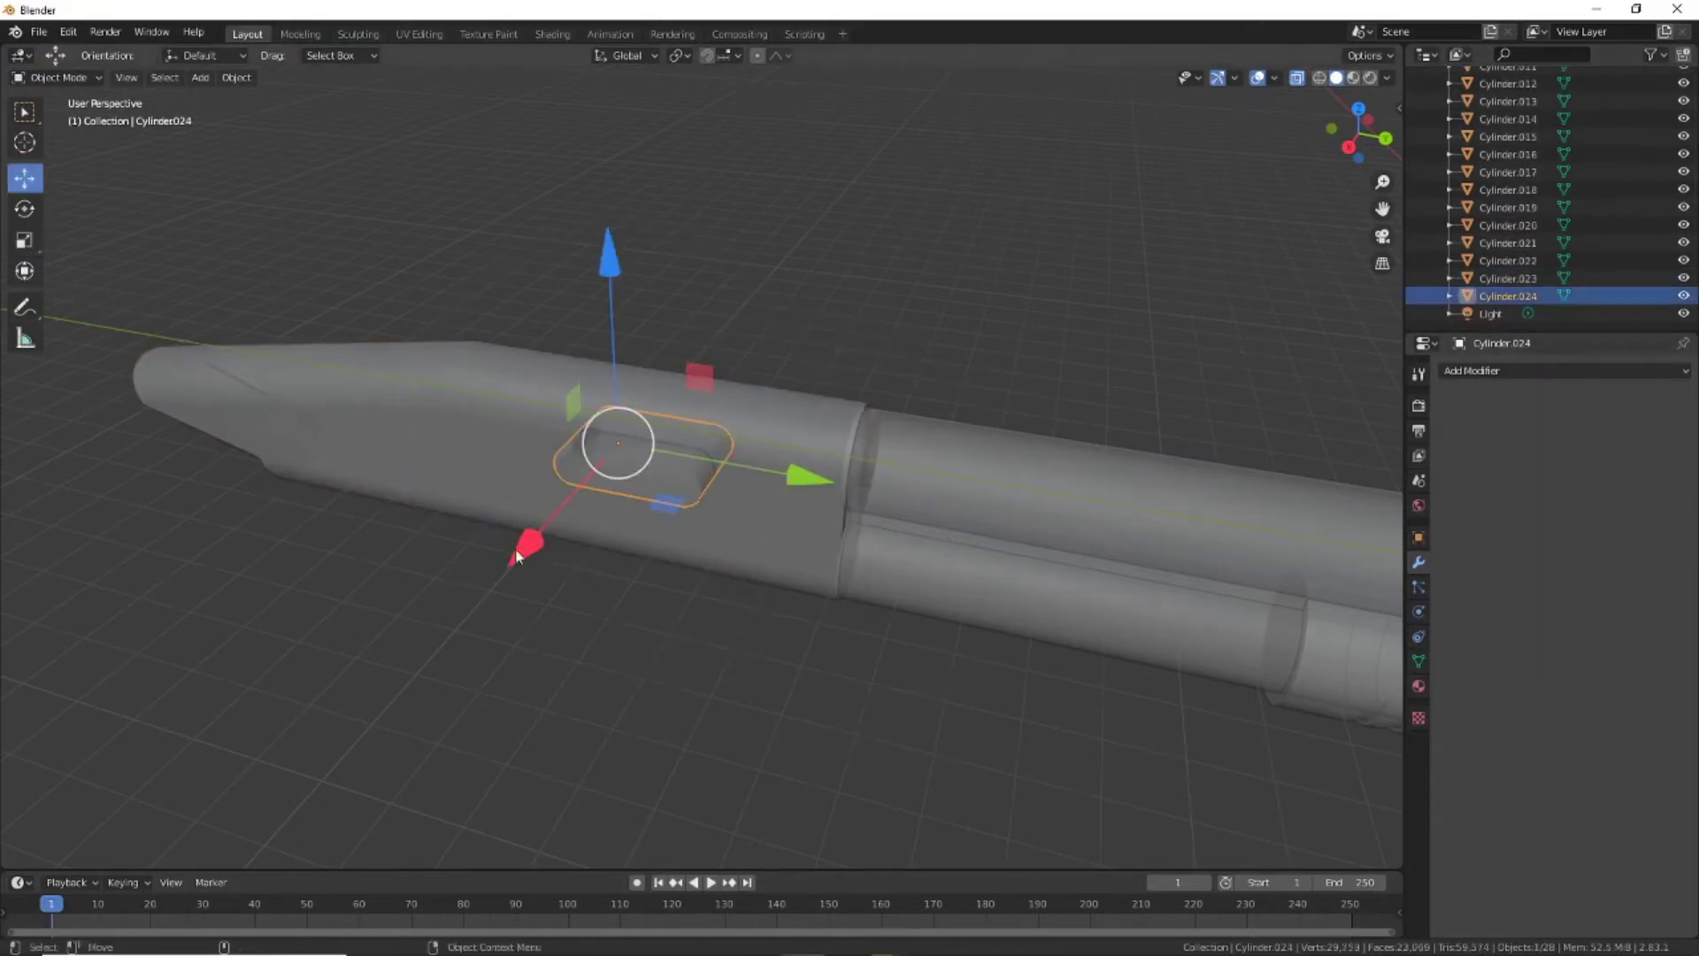
left_click_drag(518, 556, 744, 672)
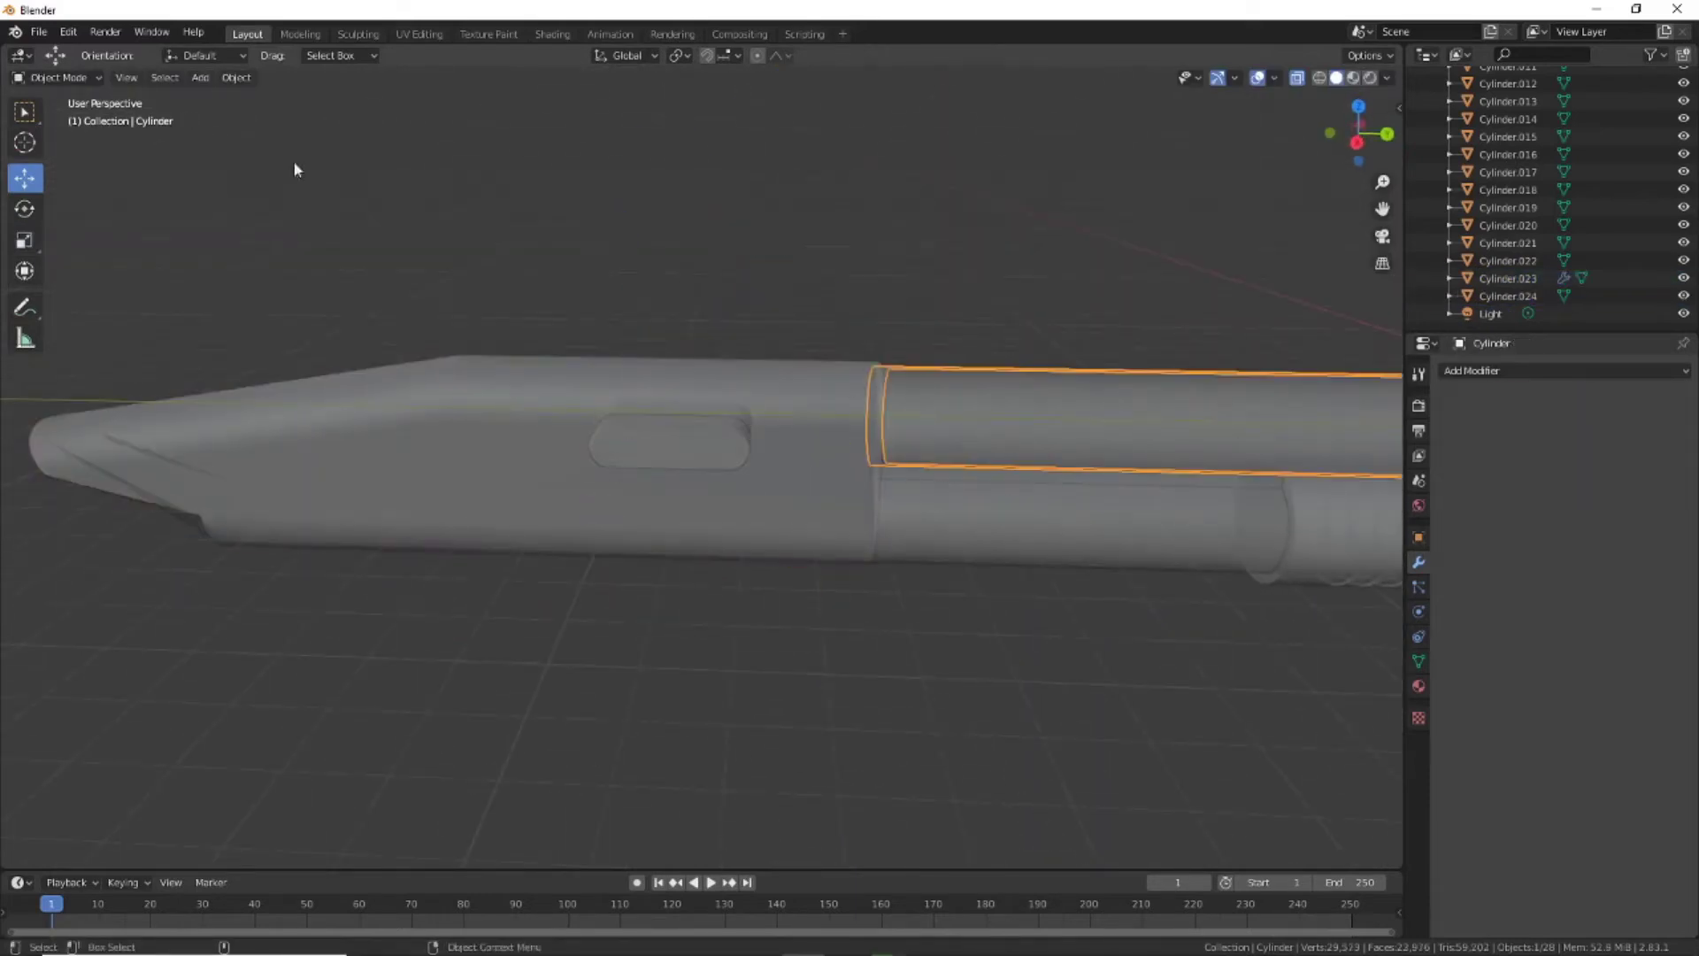
Slide all of the rear tube's geometry forward into the body
left_click(58, 77)
left_click(49, 115)
key("a")
left_click_drag(1081, 416, 718, 408)
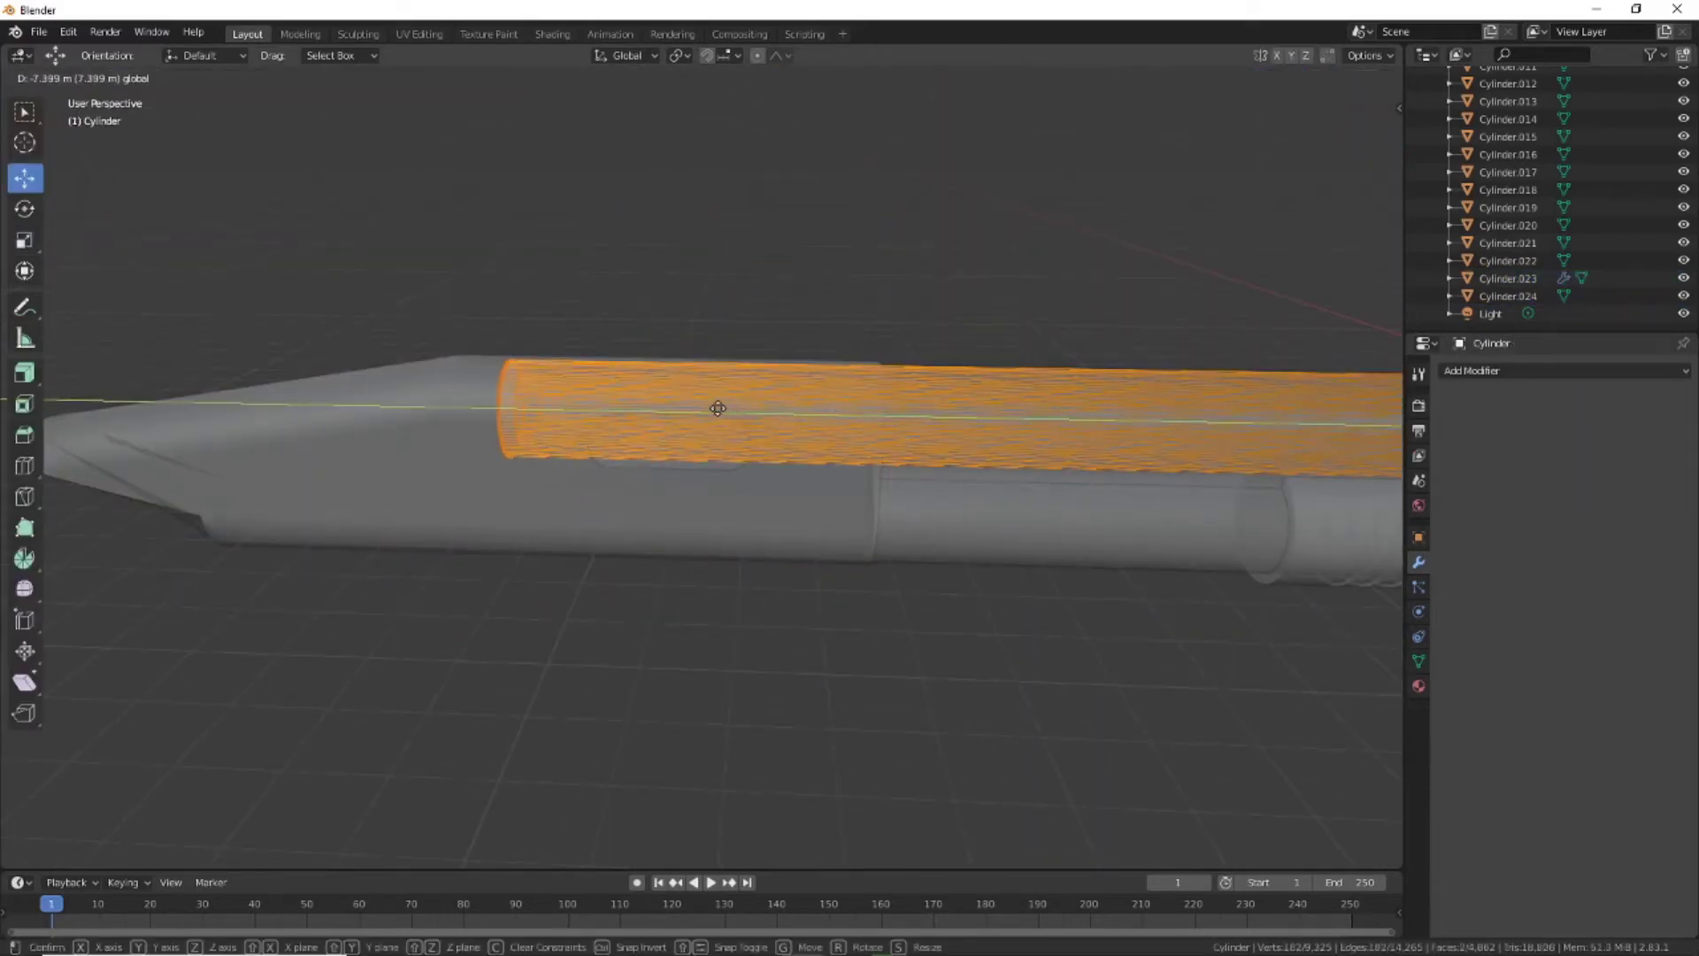
left_click(718, 408)
mouse_move(718, 408)
middle_mouse_down()
mouse_move(785, 675)
mouse_move(586, 539)
middle_mouse_up()
key("alt+a")
Reassign Cylinder.024 as the Boolean object on Cylinder.023, then select the cutter
left_click(53, 80)
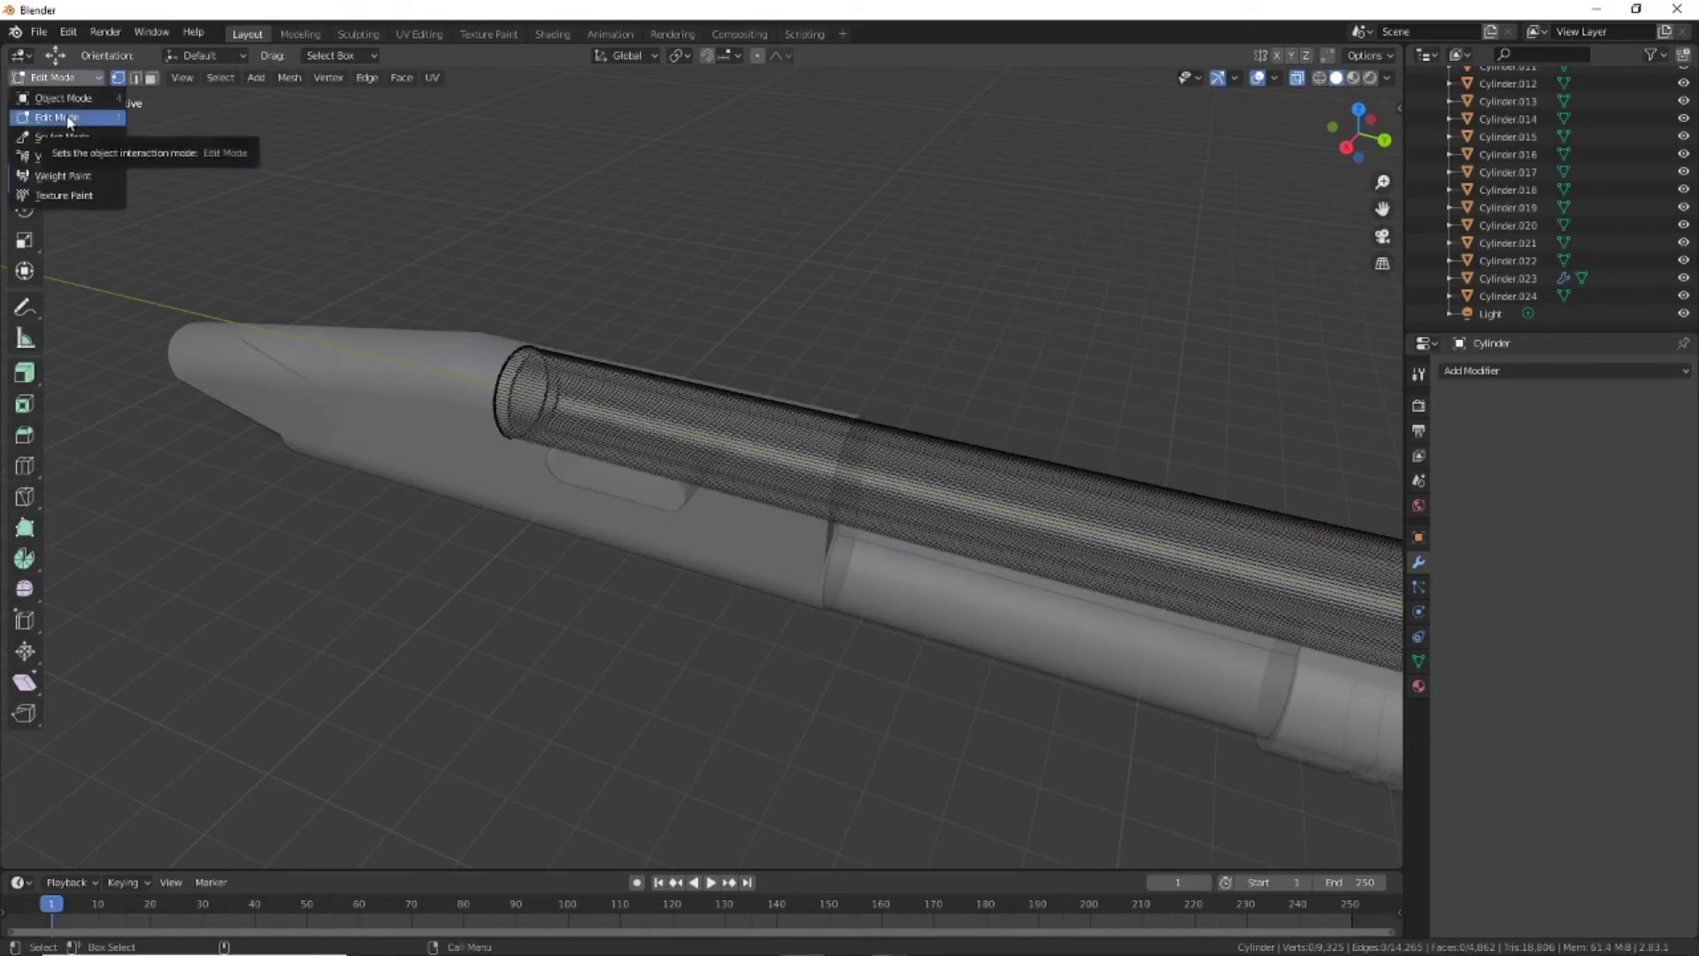
left_click(485, 455)
left_click(1633, 467)
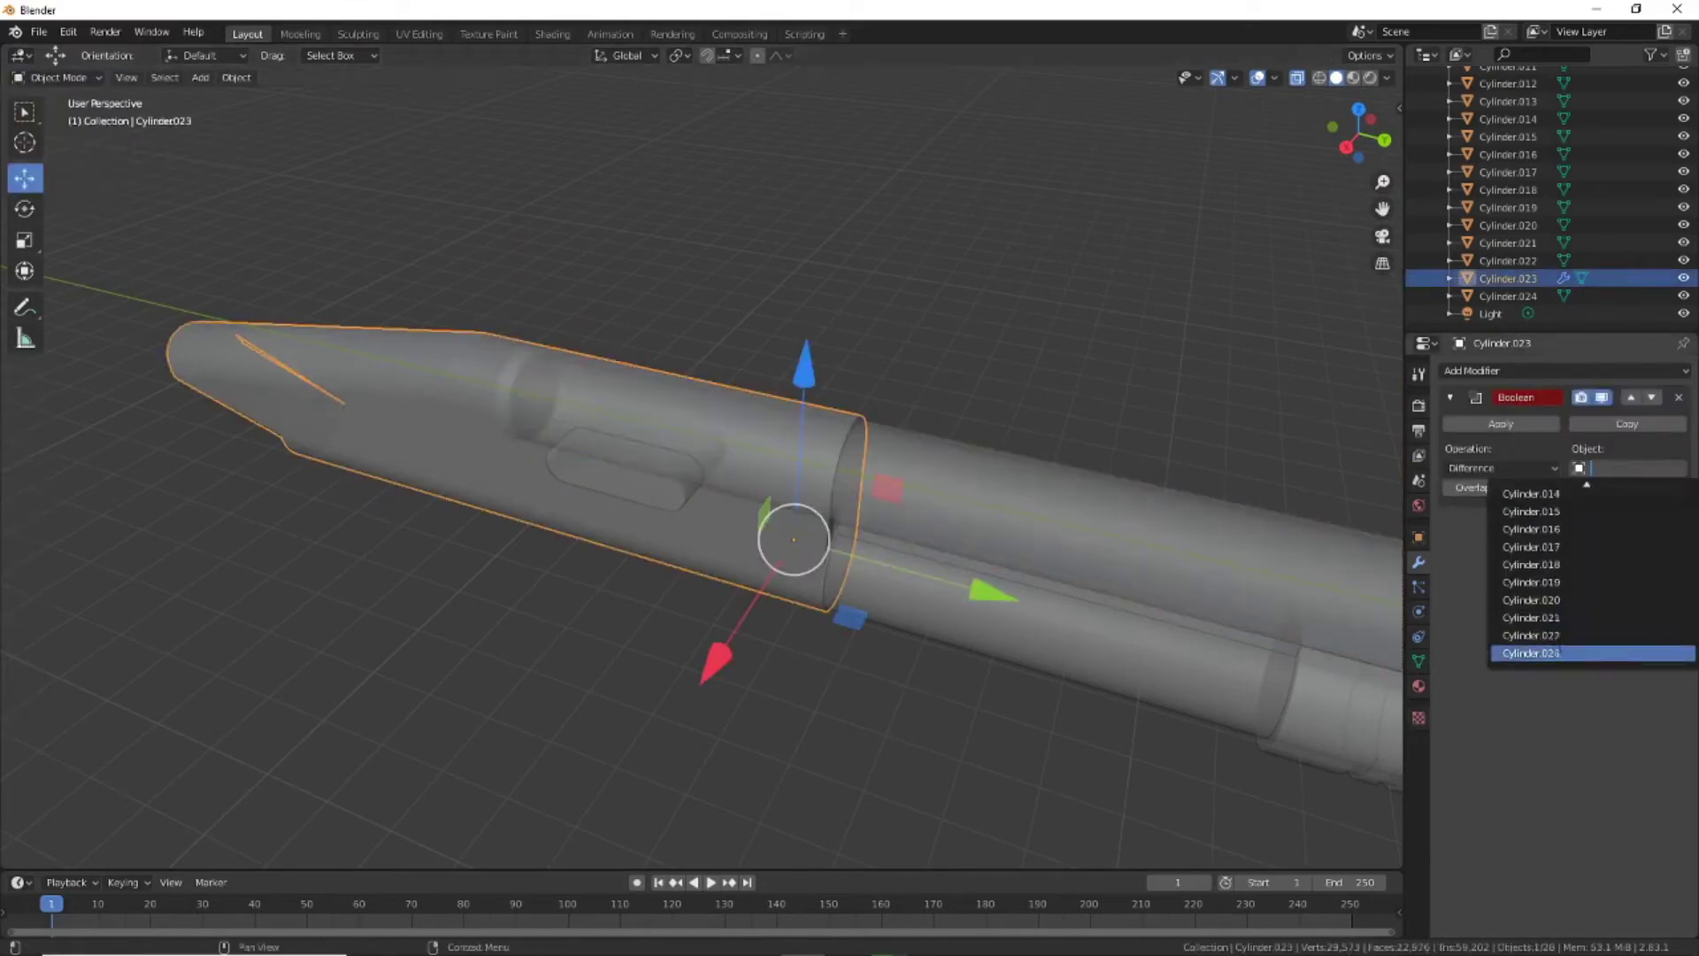
left_click(1531, 653)
left_click(1508, 296)
middle_click_drag(1256, 103, 694, 577)
Move the cutter -12.3 m along X and view the whole gun
key("g")
key("x")
left_click(752, 626)
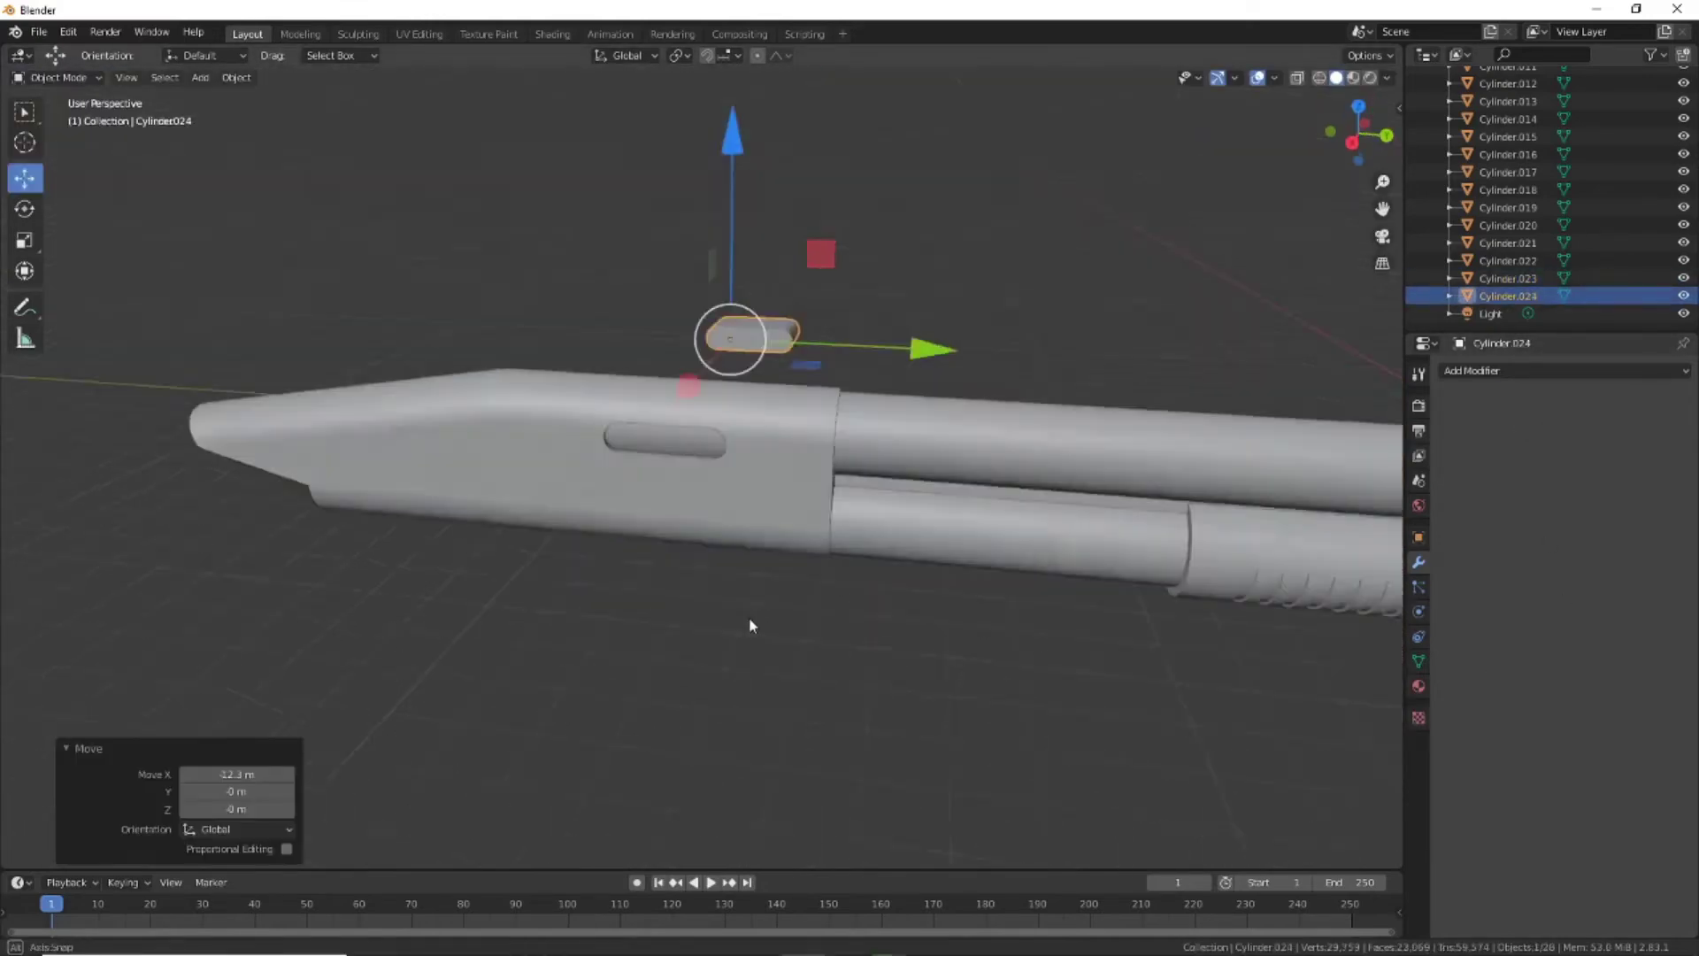
mouse_move(752, 626)
middle_mouse_down()
mouse_move(895, 597)
mouse_move(859, 610)
mouse_move(961, 812)
middle_mouse_up()
scroll(890, 632, "up", 4)
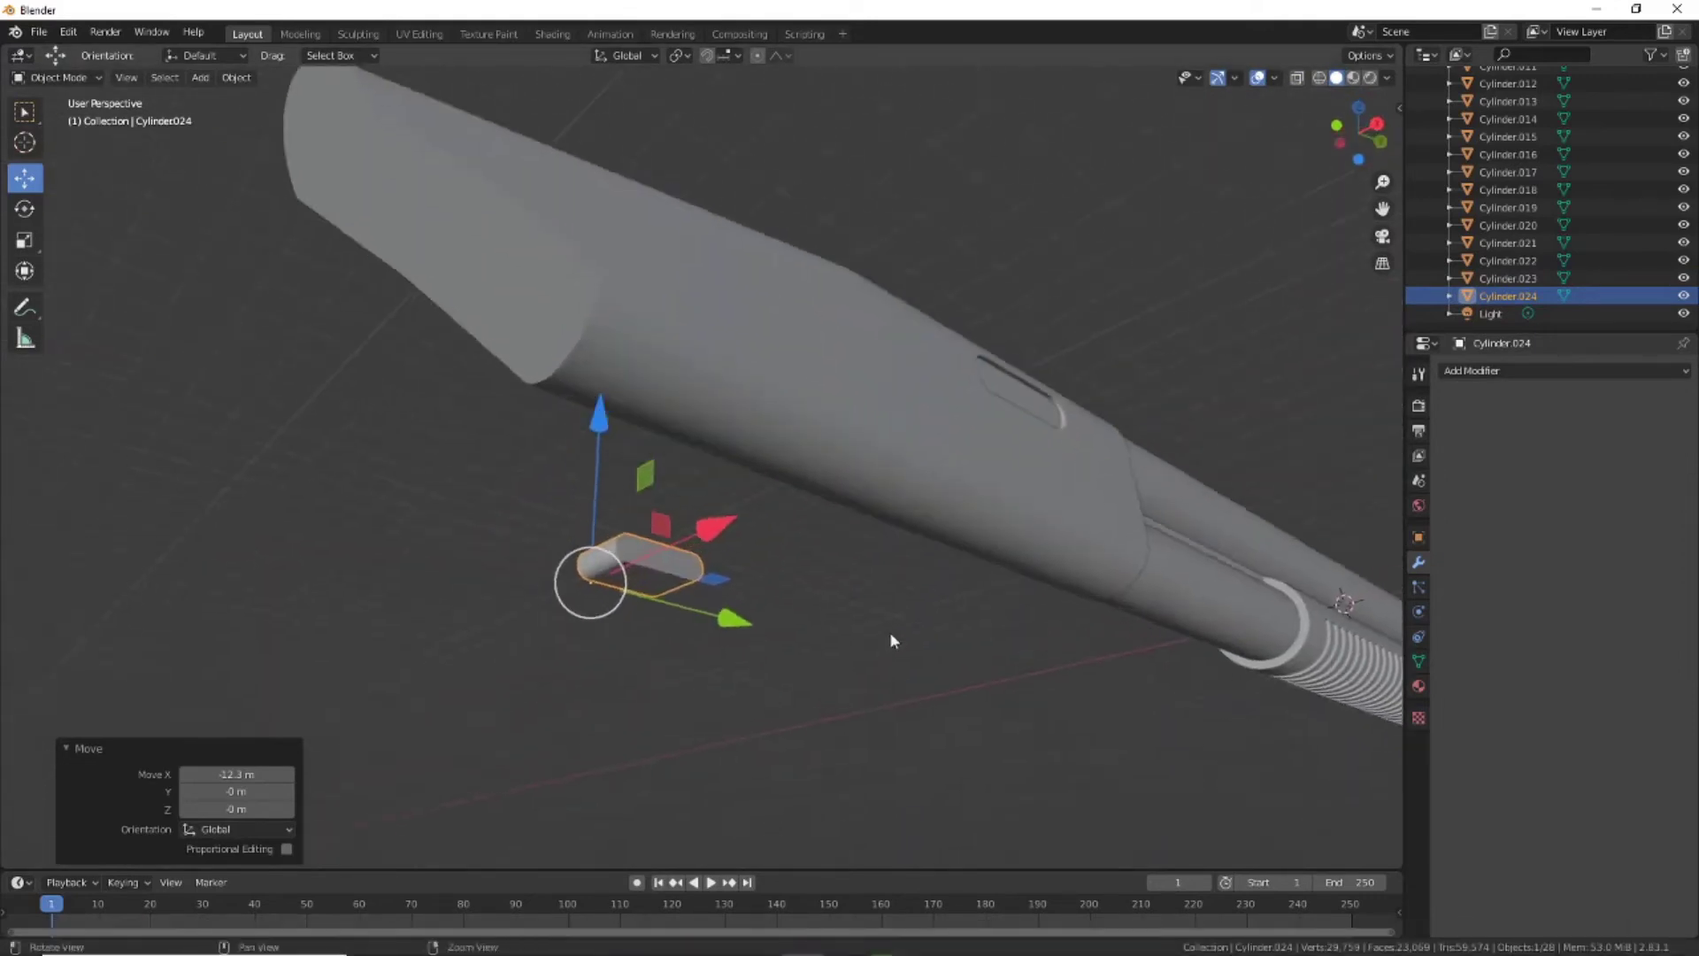
scroll(862, 657, "up", 2)
middle_click_drag(640, 672, 672, 619)
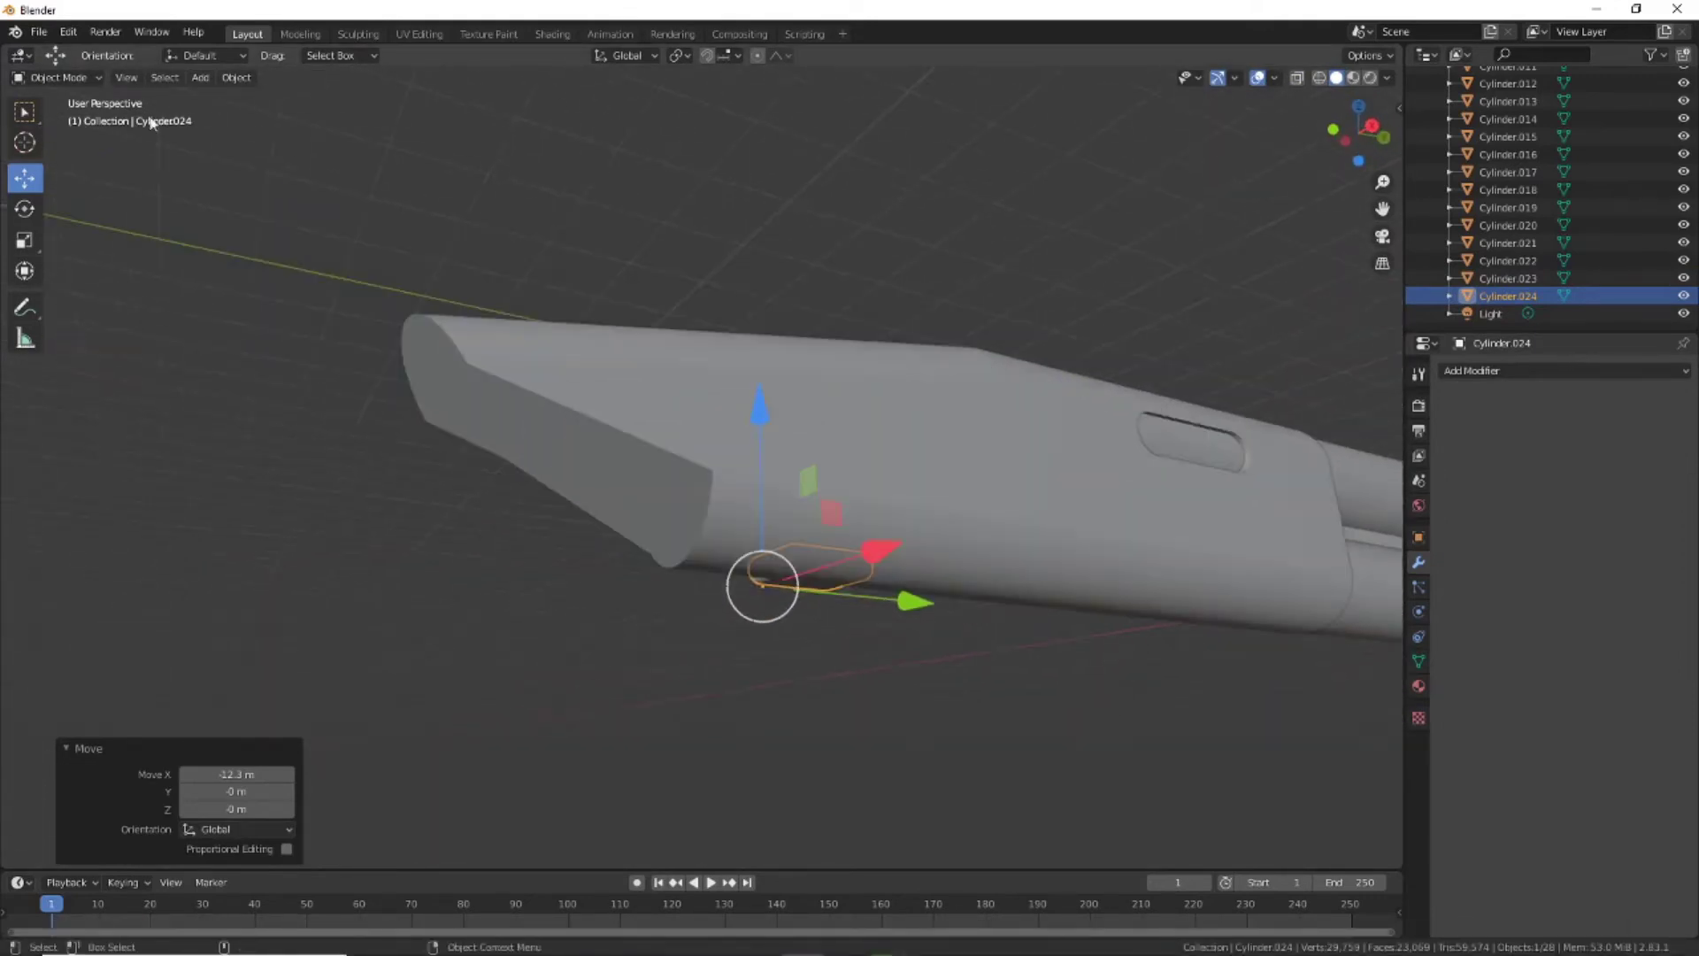
Select the front body in Edit Mode and pick its front edge loop
left_click(886, 416)
left_click(53, 77)
left_click(53, 113)
left_click(523, 495, "alt")
Push the front edge loop 1.4244 m along Y and lower it 0.22469 m
key("g")
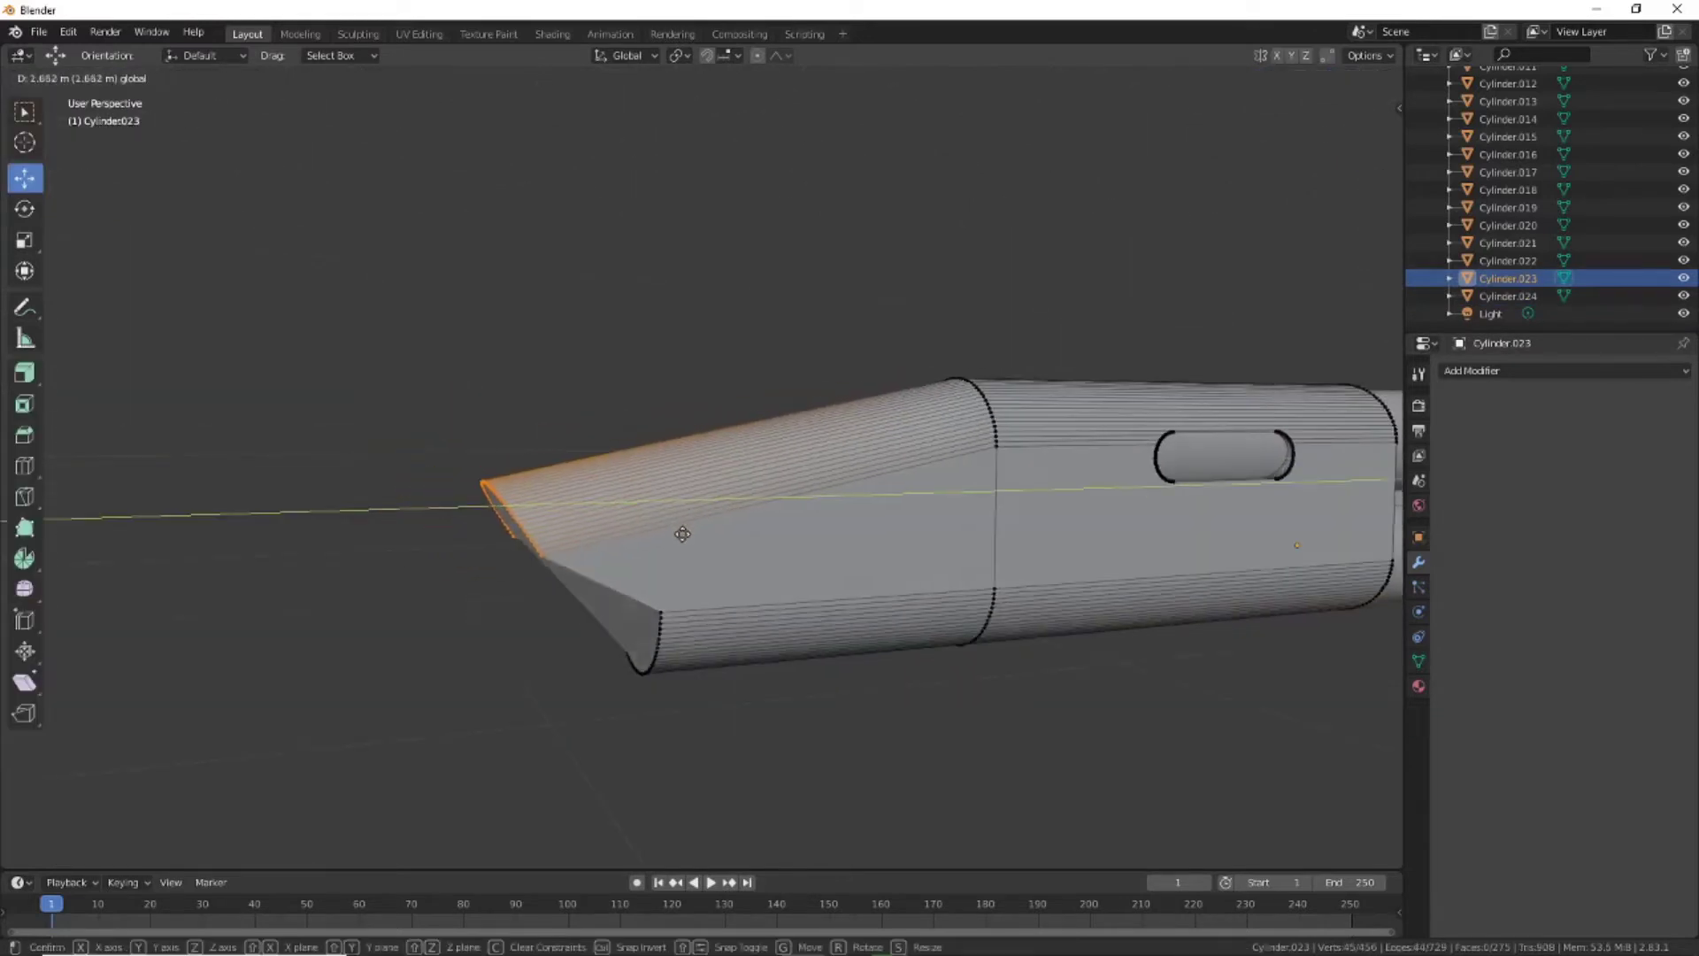
left_click(575, 442)
key("g")
key("z")
left_click(481, 357)
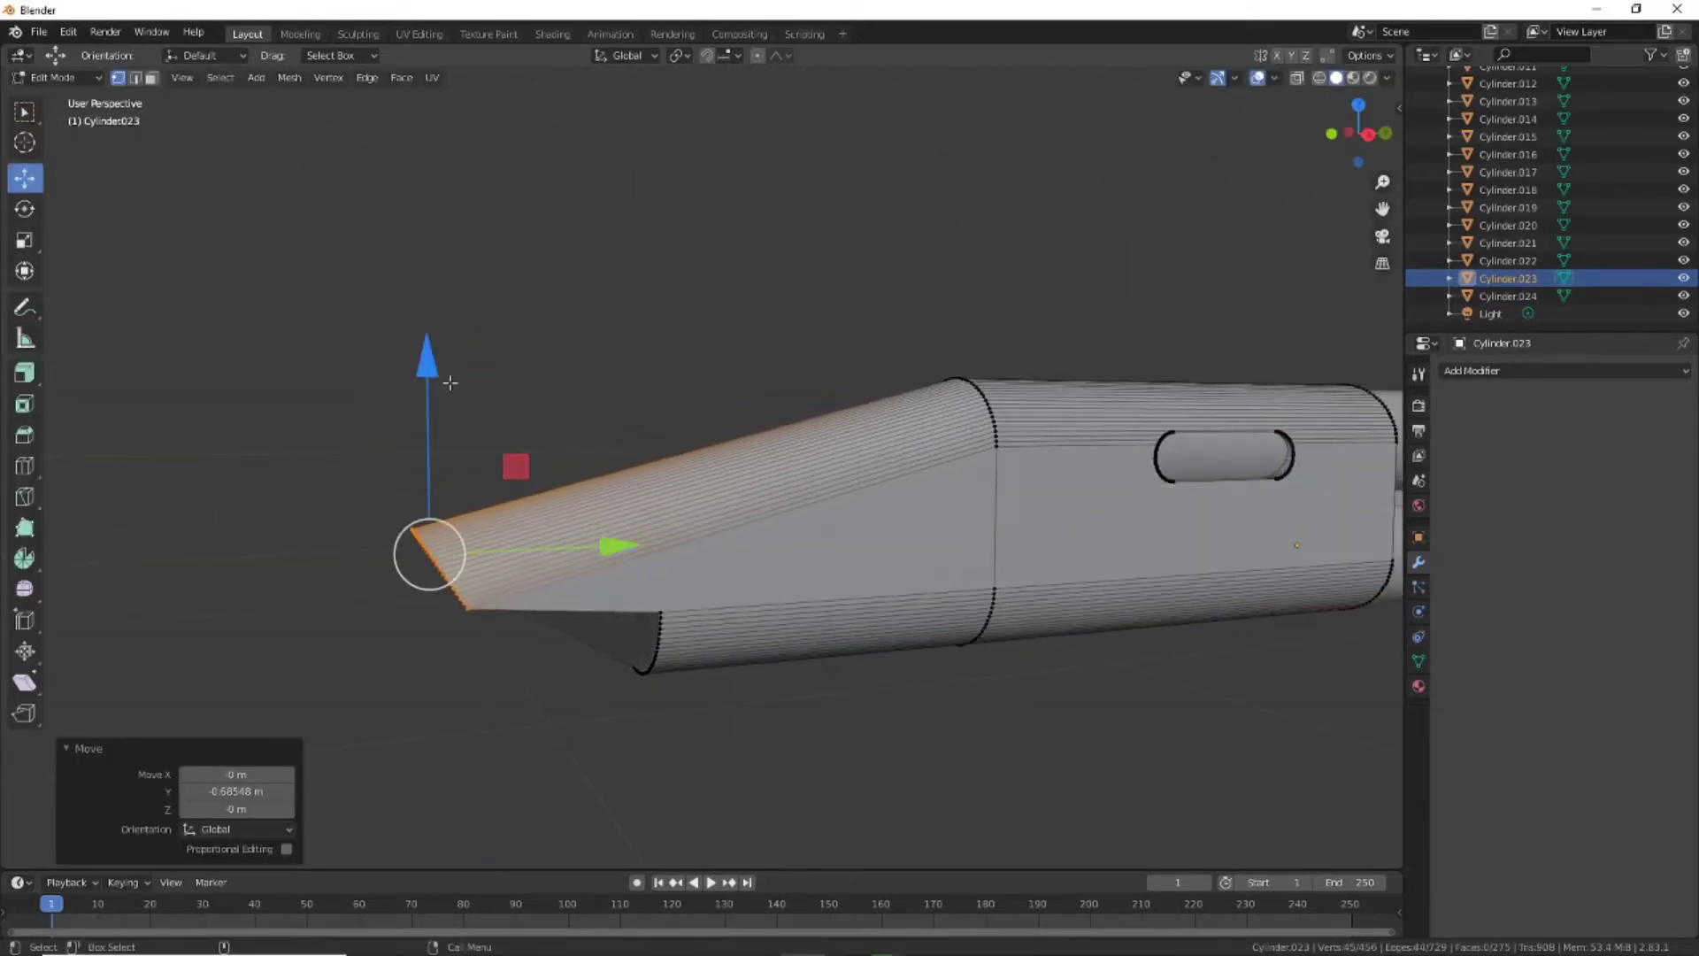
With X-ray on, pull the bottom loop back 0.94077 m along Y, then switch to face select
middle_click_drag(561, 709, 674, 693)
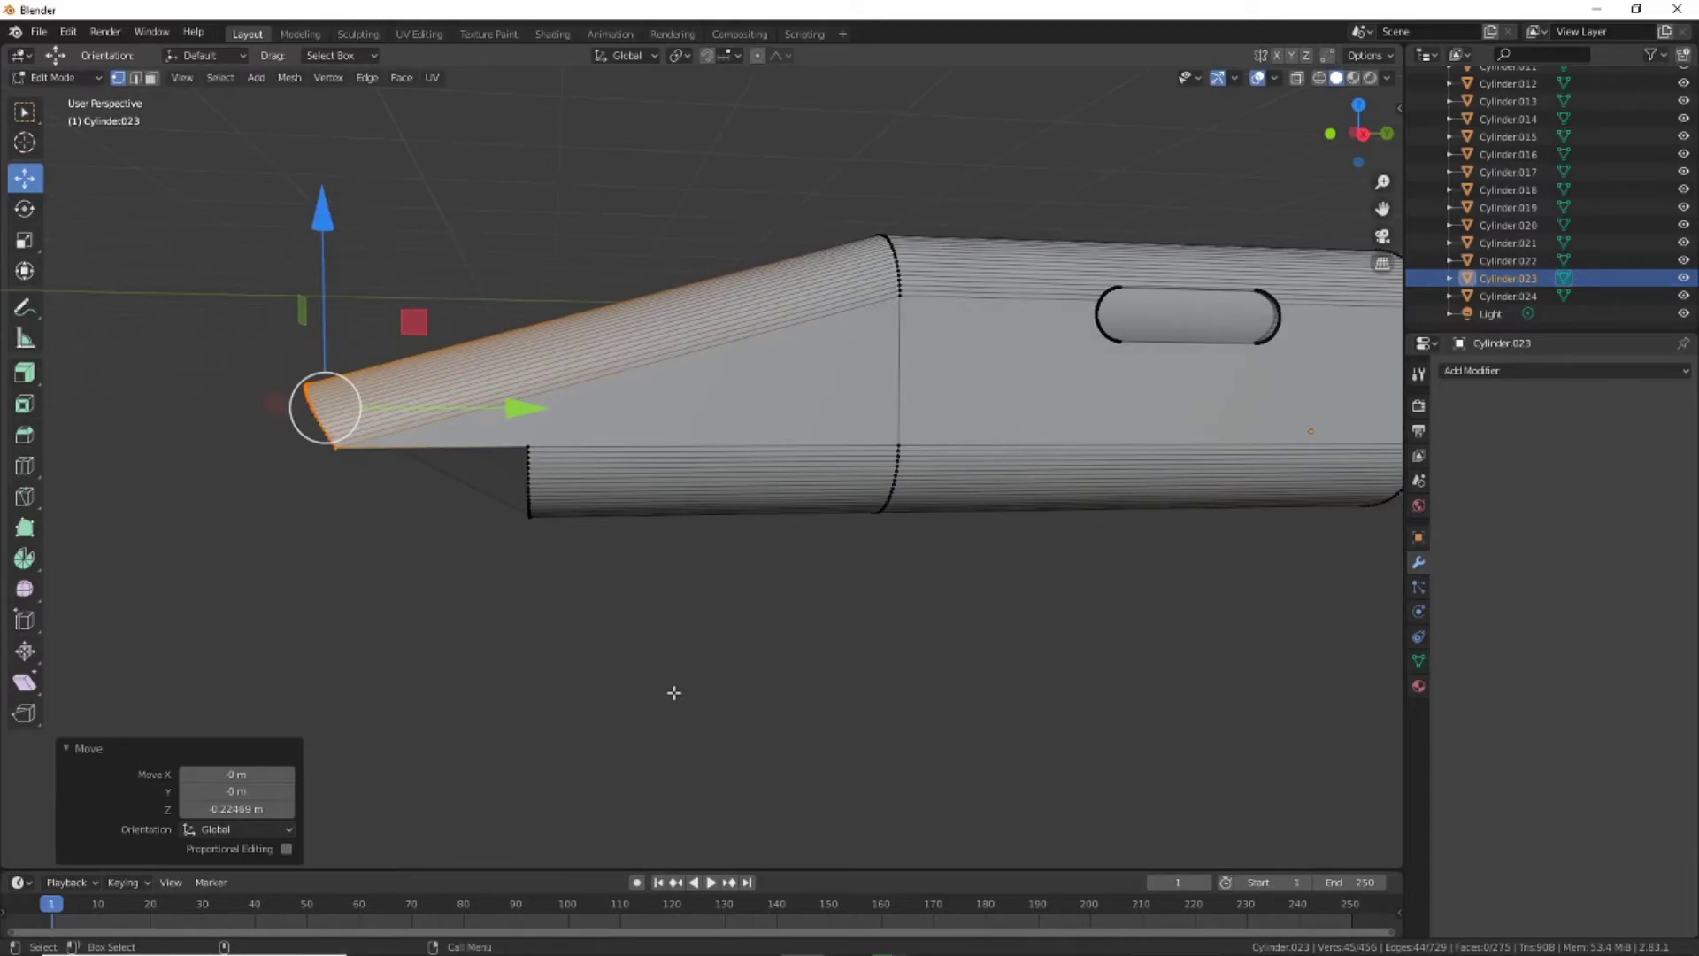
middle_click_drag(709, 624, 788, 732)
key("alt+z")
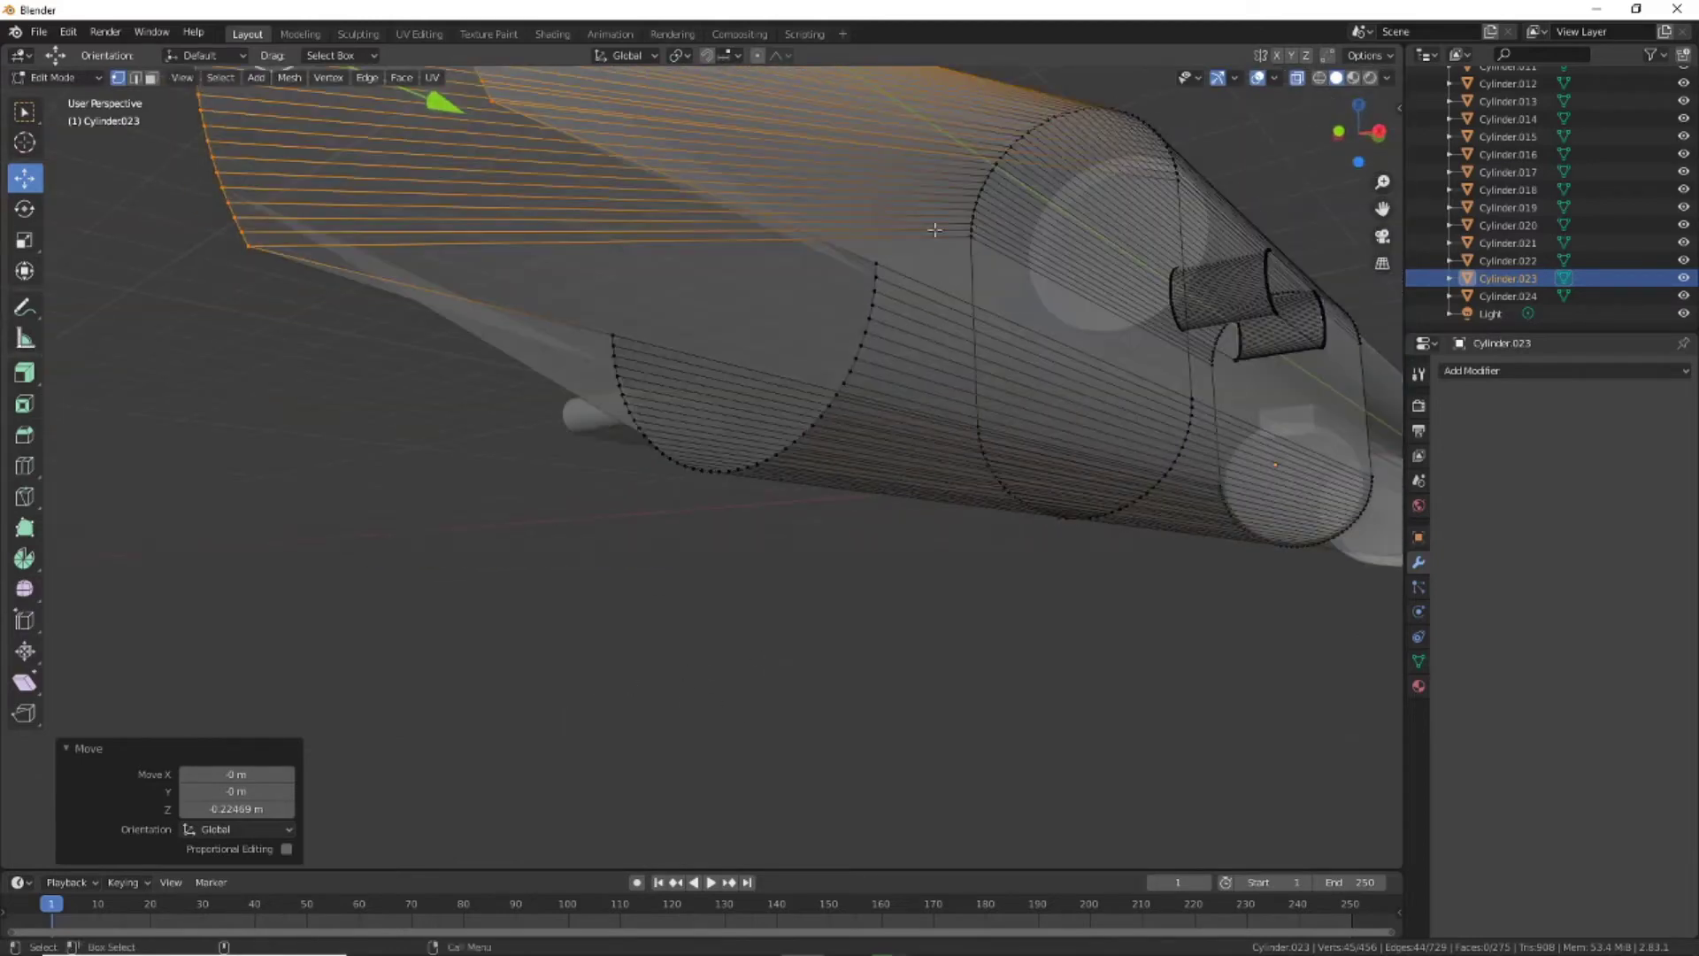
left_click(926, 592, "alt")
key("g")
left_click(514, 511)
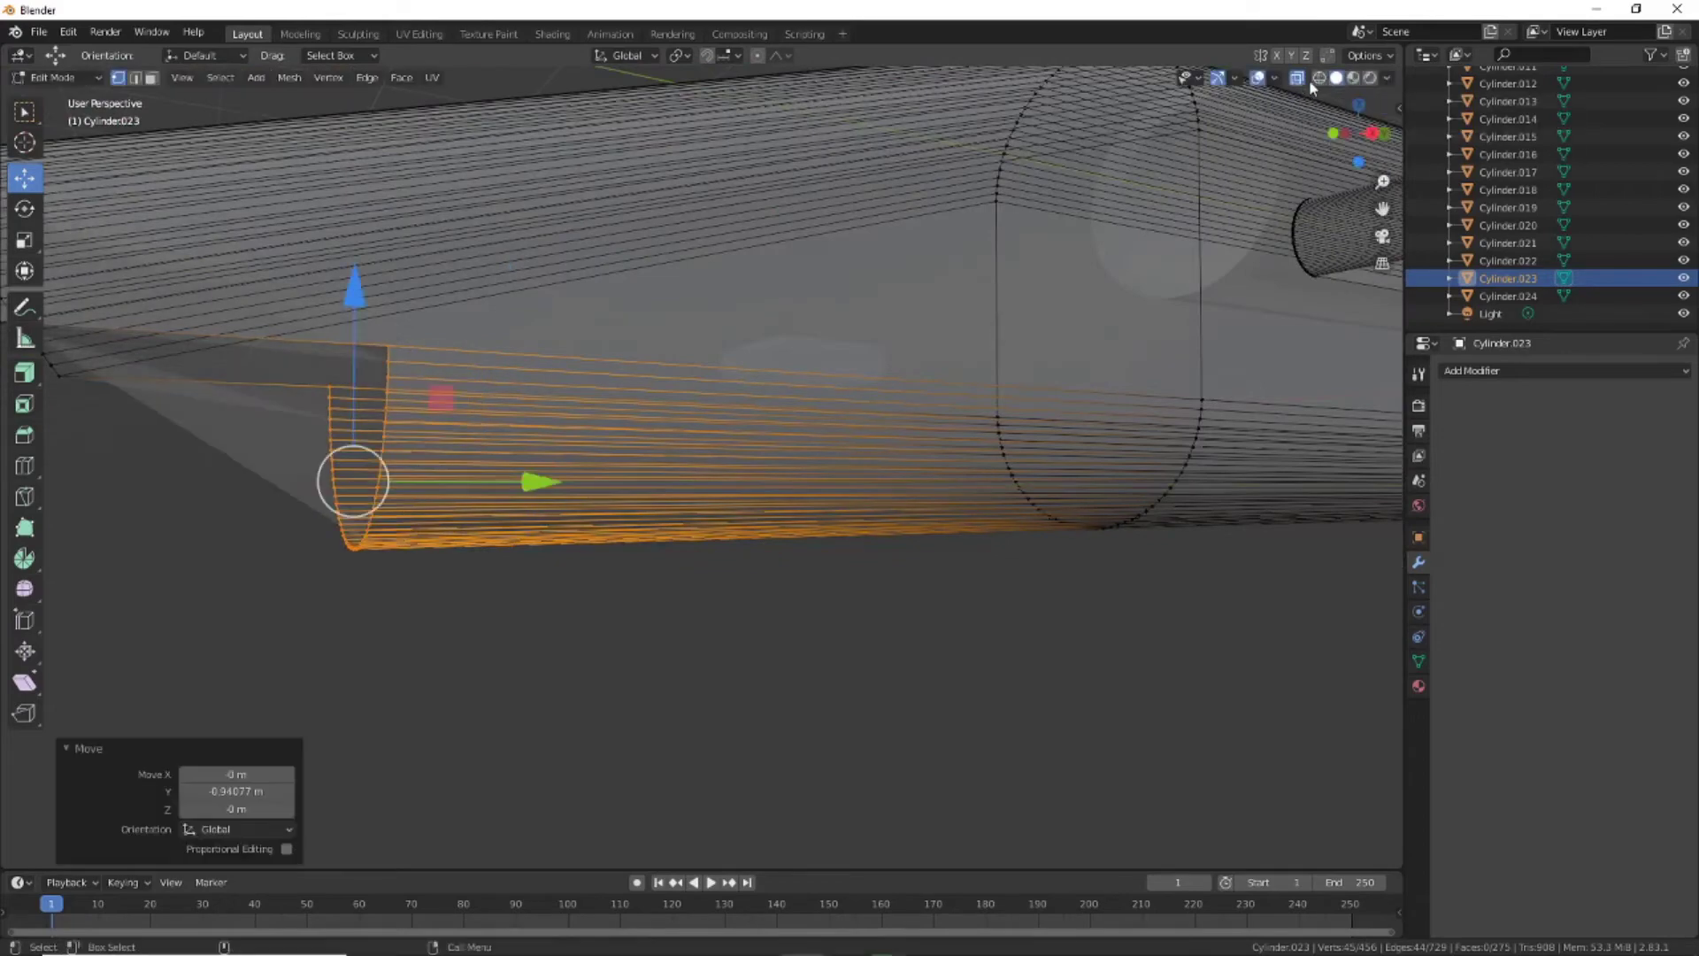
left_click(1303, 79)
middle_click_drag(861, 664, 731, 633)
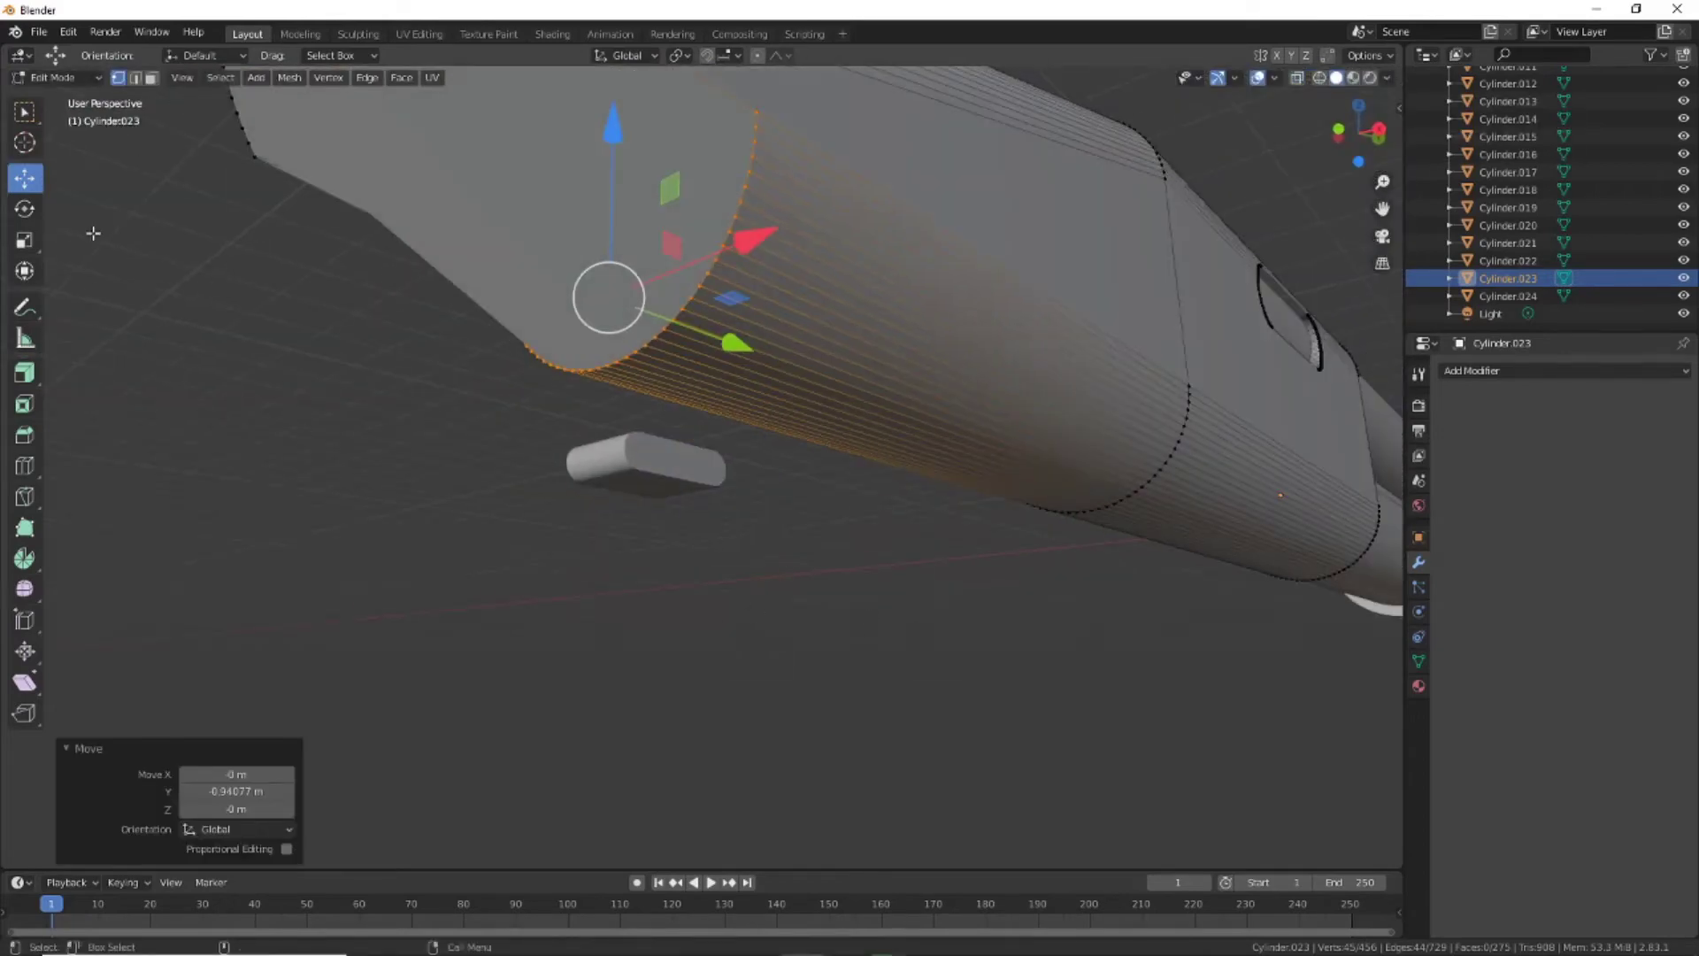
left_click(153, 80)
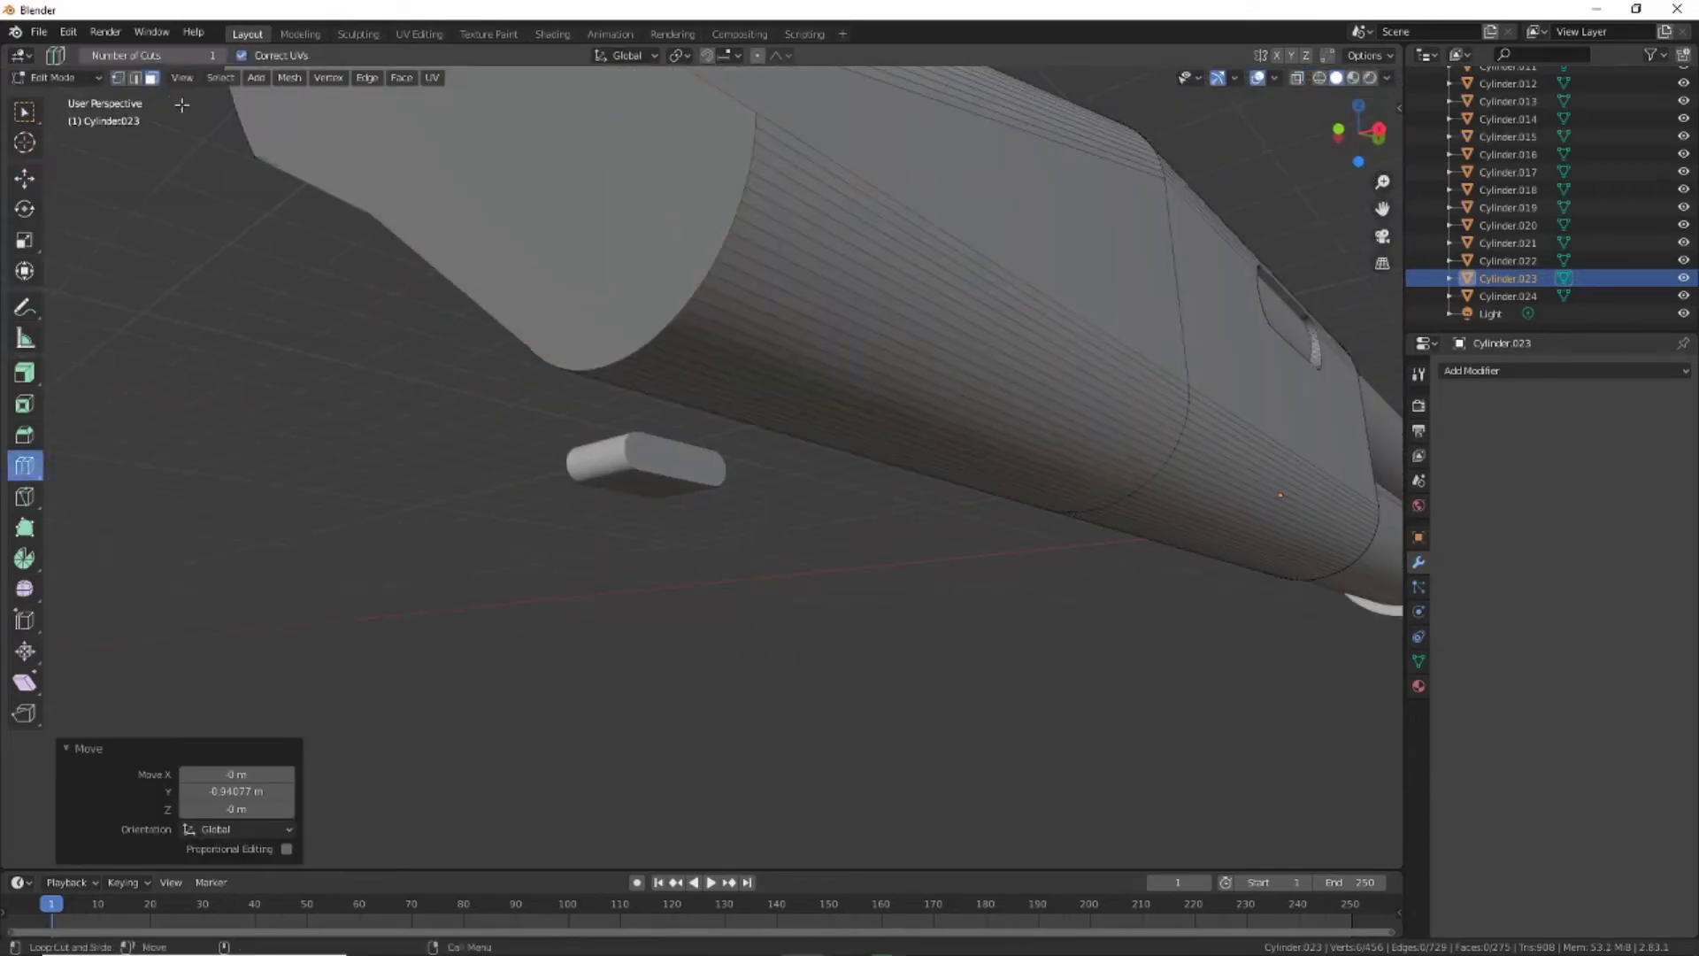
Cut two edge loops on the lower tube and shrink the band of faces between them in X-ray
scroll(941, 463, "up", 5)
left_click(894, 566)
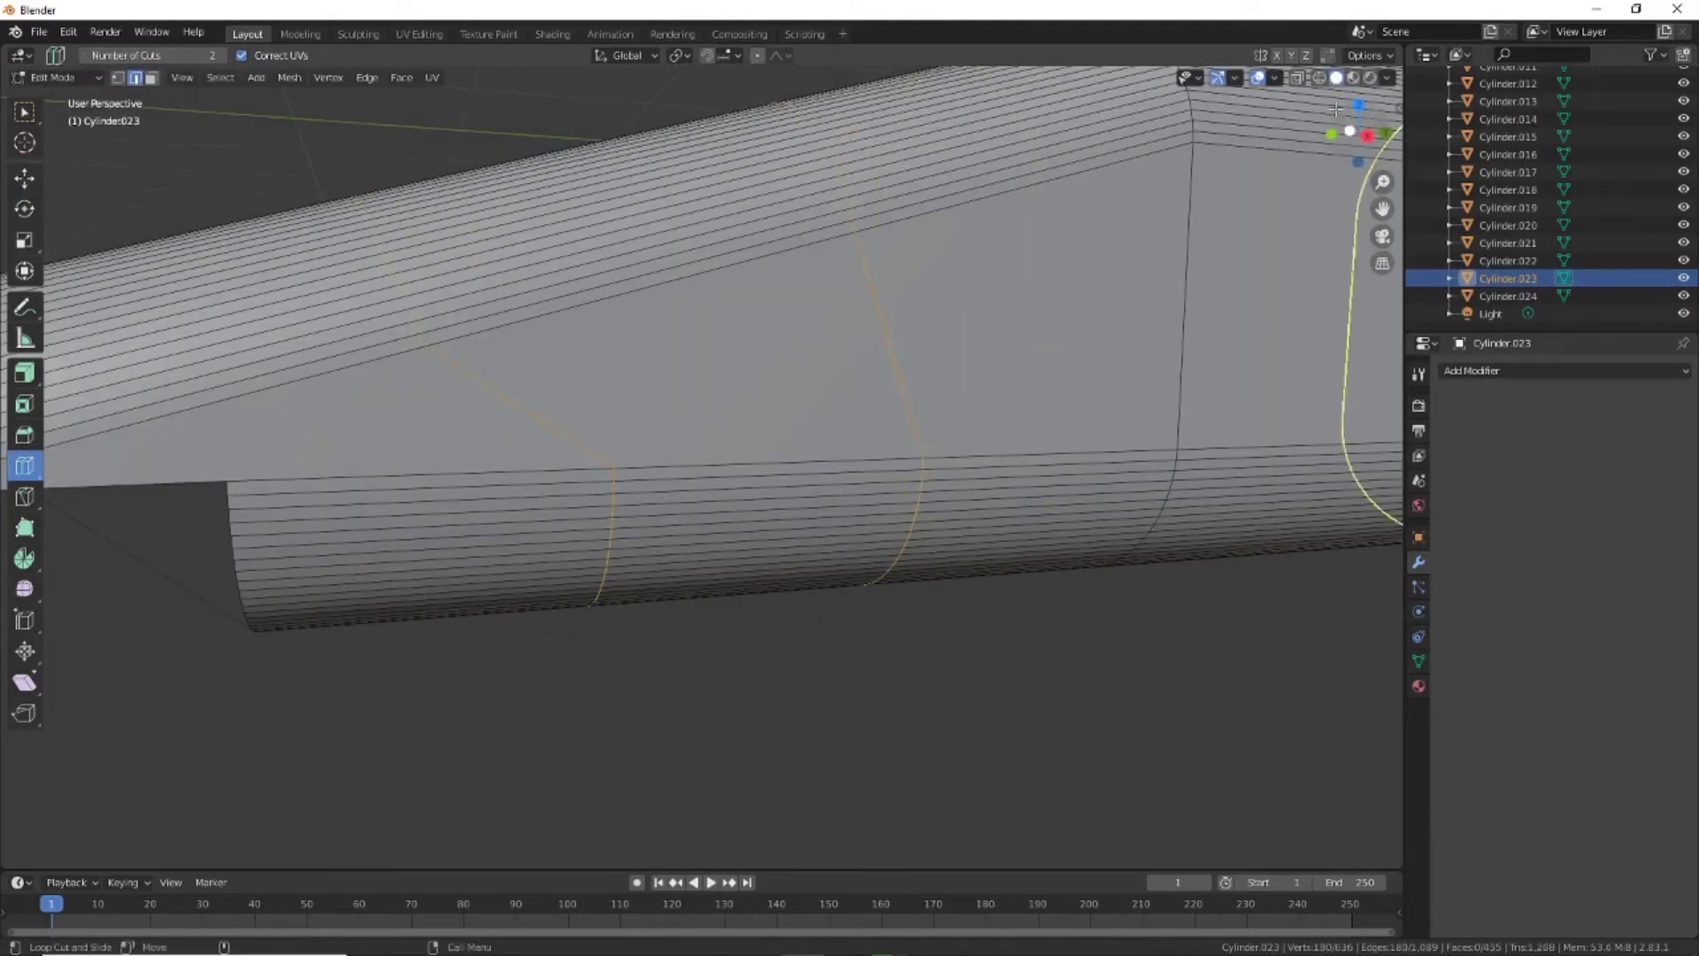
left_click(1299, 79)
left_click_drag(417, 448, 921, 827)
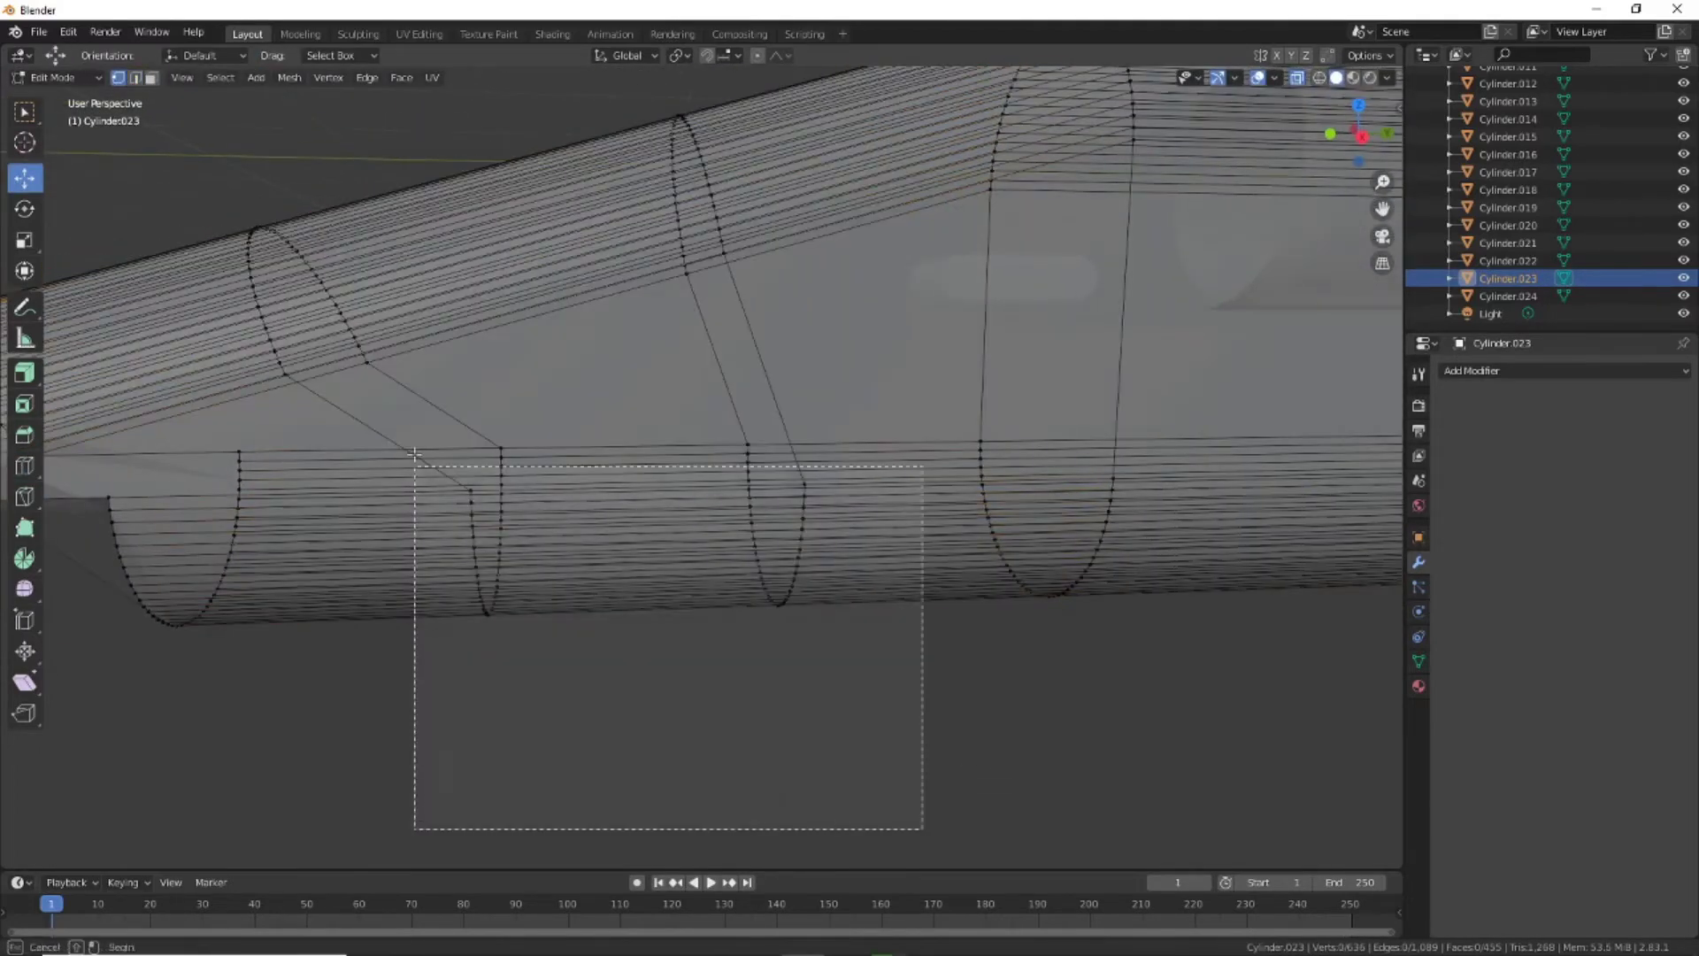
key("s")
left_click(678, 554)
key("g")
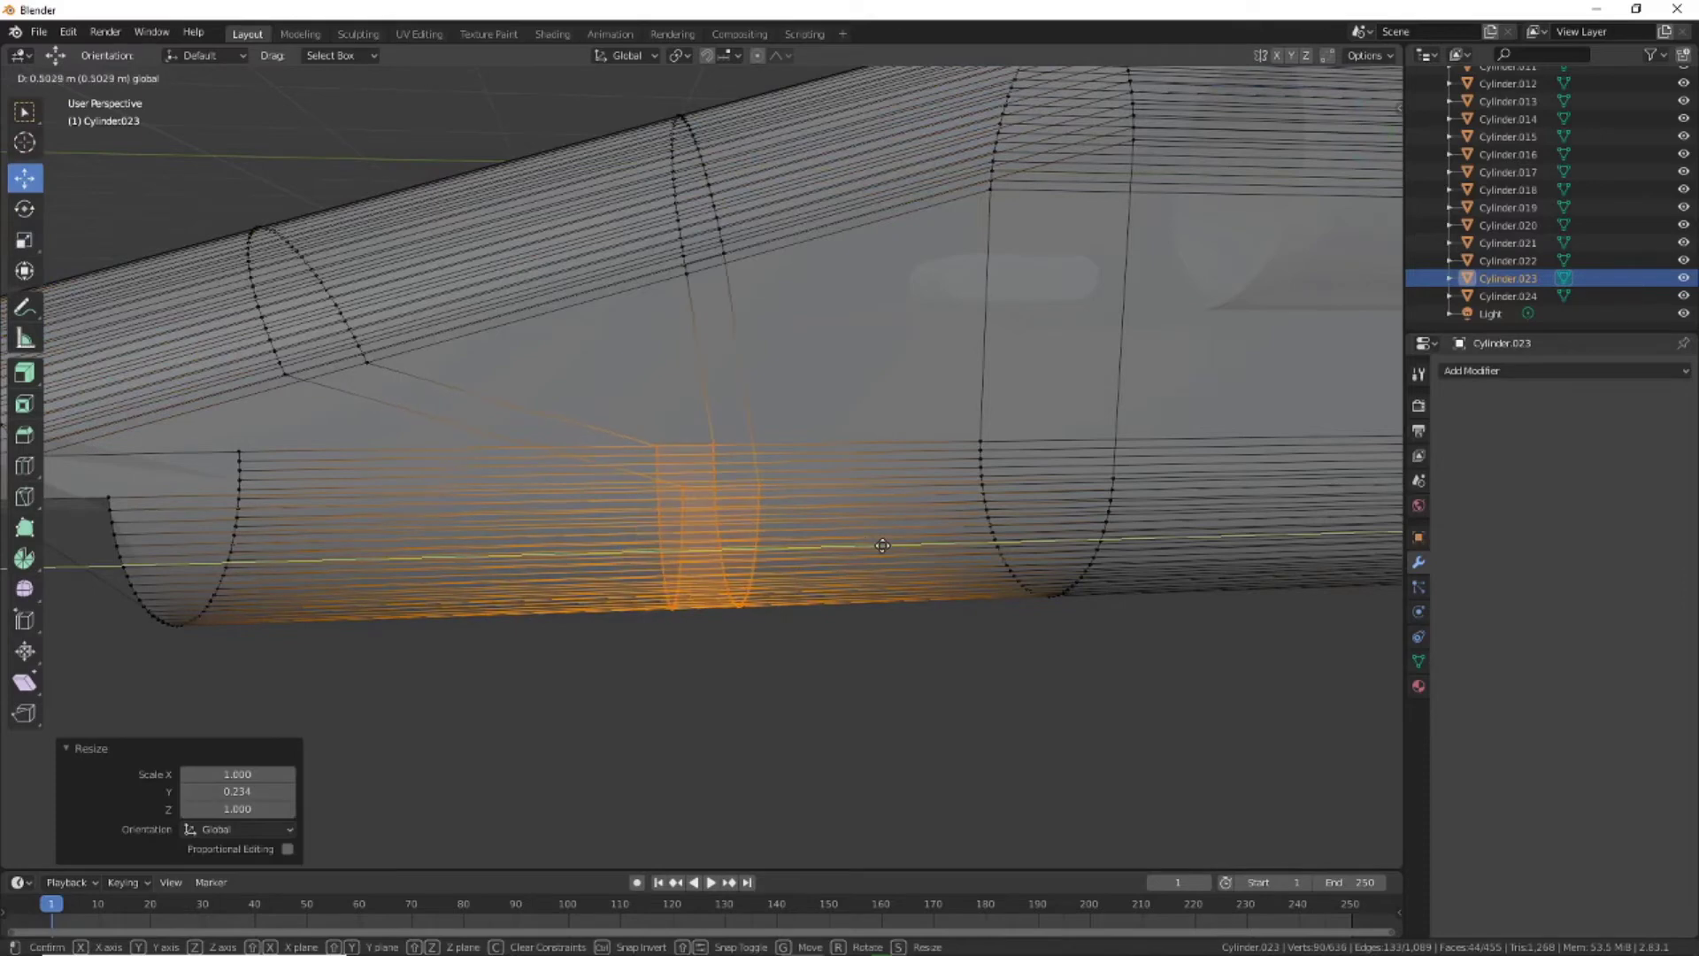
right_click(1045, 553)
Slide the loops at the tube's front end along Y
scroll(1138, 618, "down", 5)
scroll(850, 591, "up", 1)
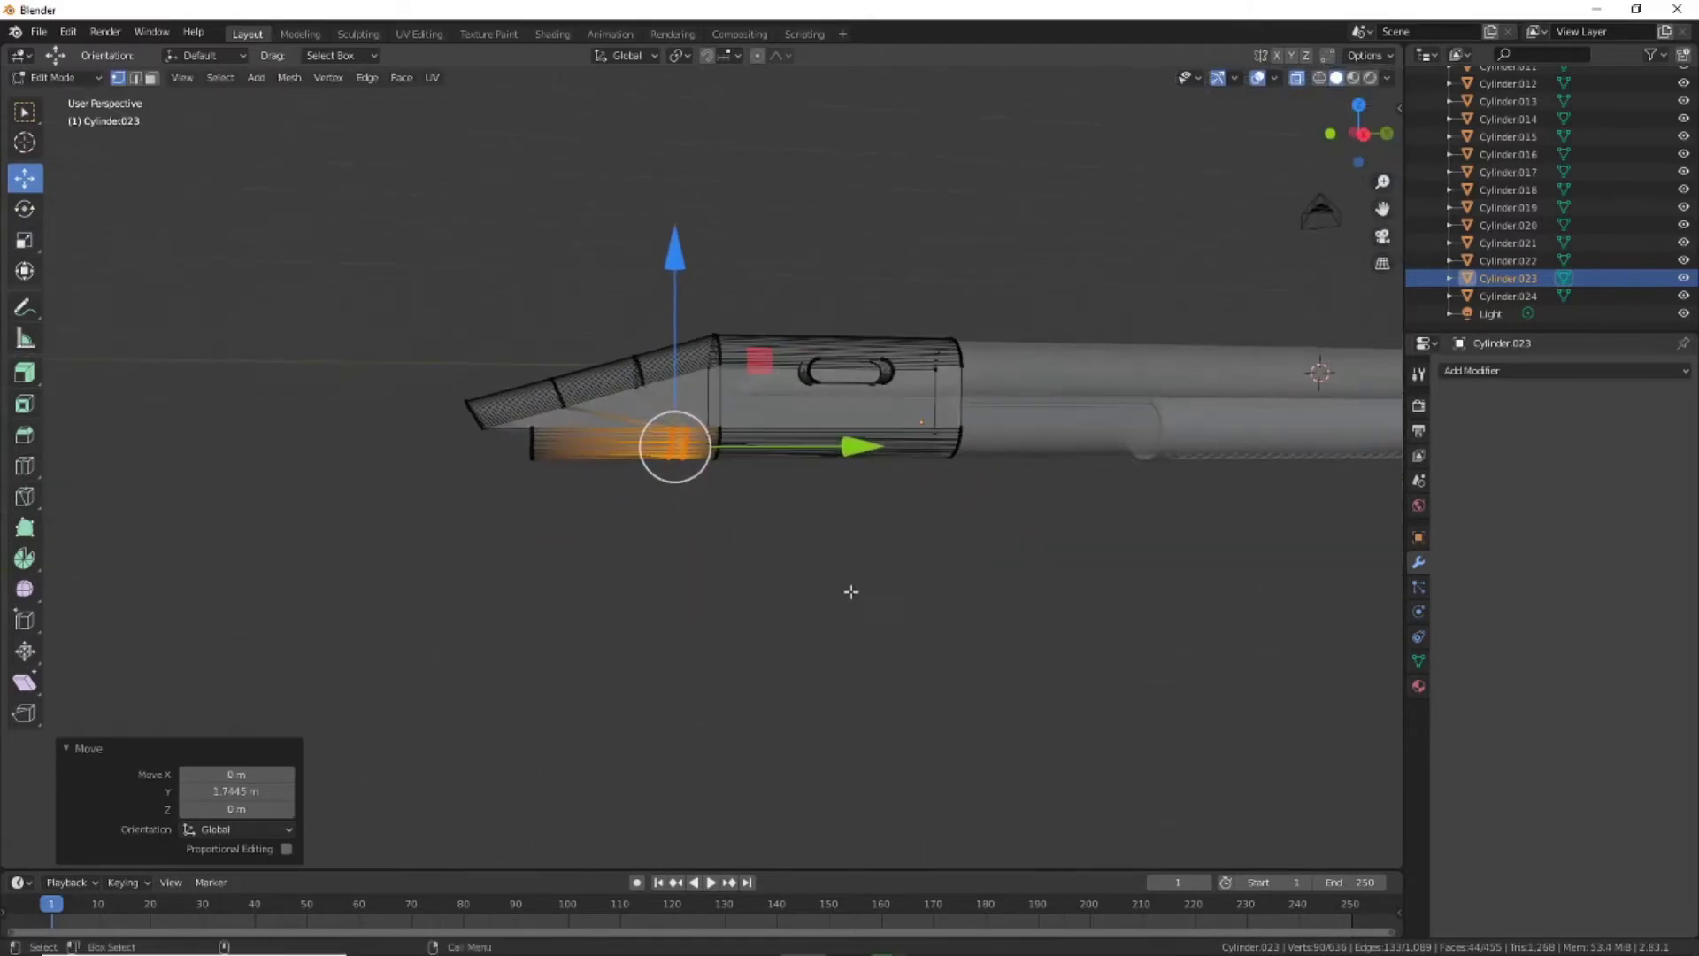
scroll(845, 531, "up", 5)
key("alt+a")
scroll(842, 531, "up", 2)
scroll(843, 531, "down", 5)
left_click(428, 493, "alt")
key("g")
key("y")
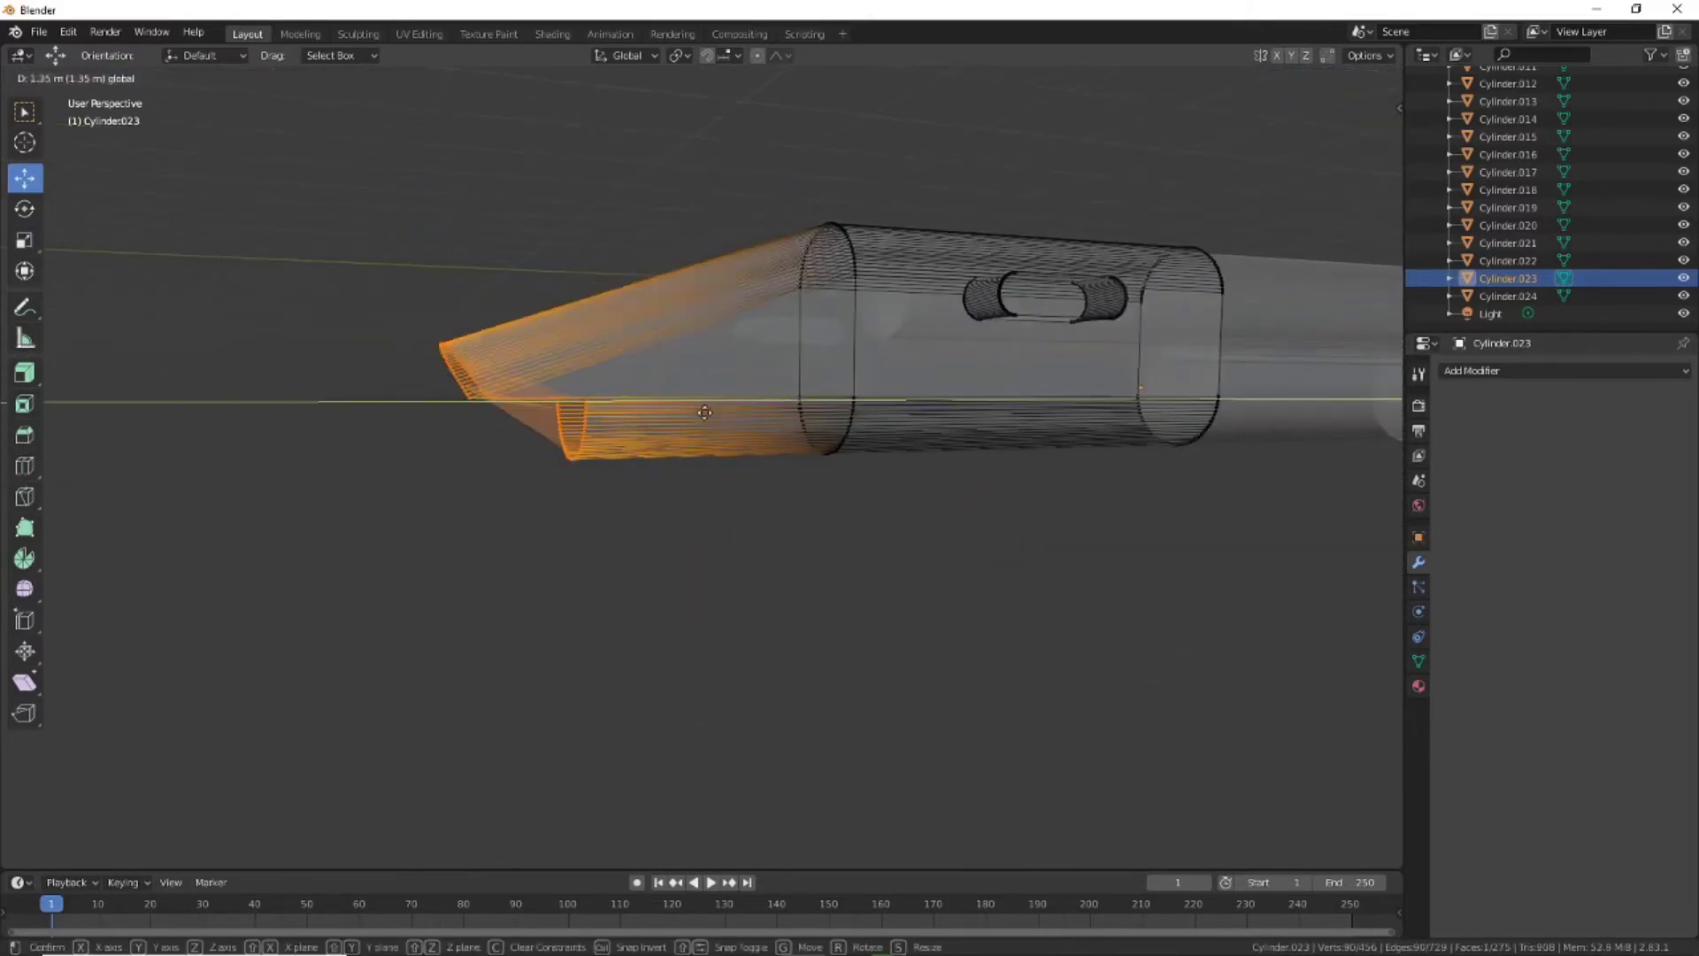
left_click(1017, 543)
Add two more edge loops on the tube and narrow their spacing along Y
scroll(1017, 542, "up", 5)
left_click(923, 370)
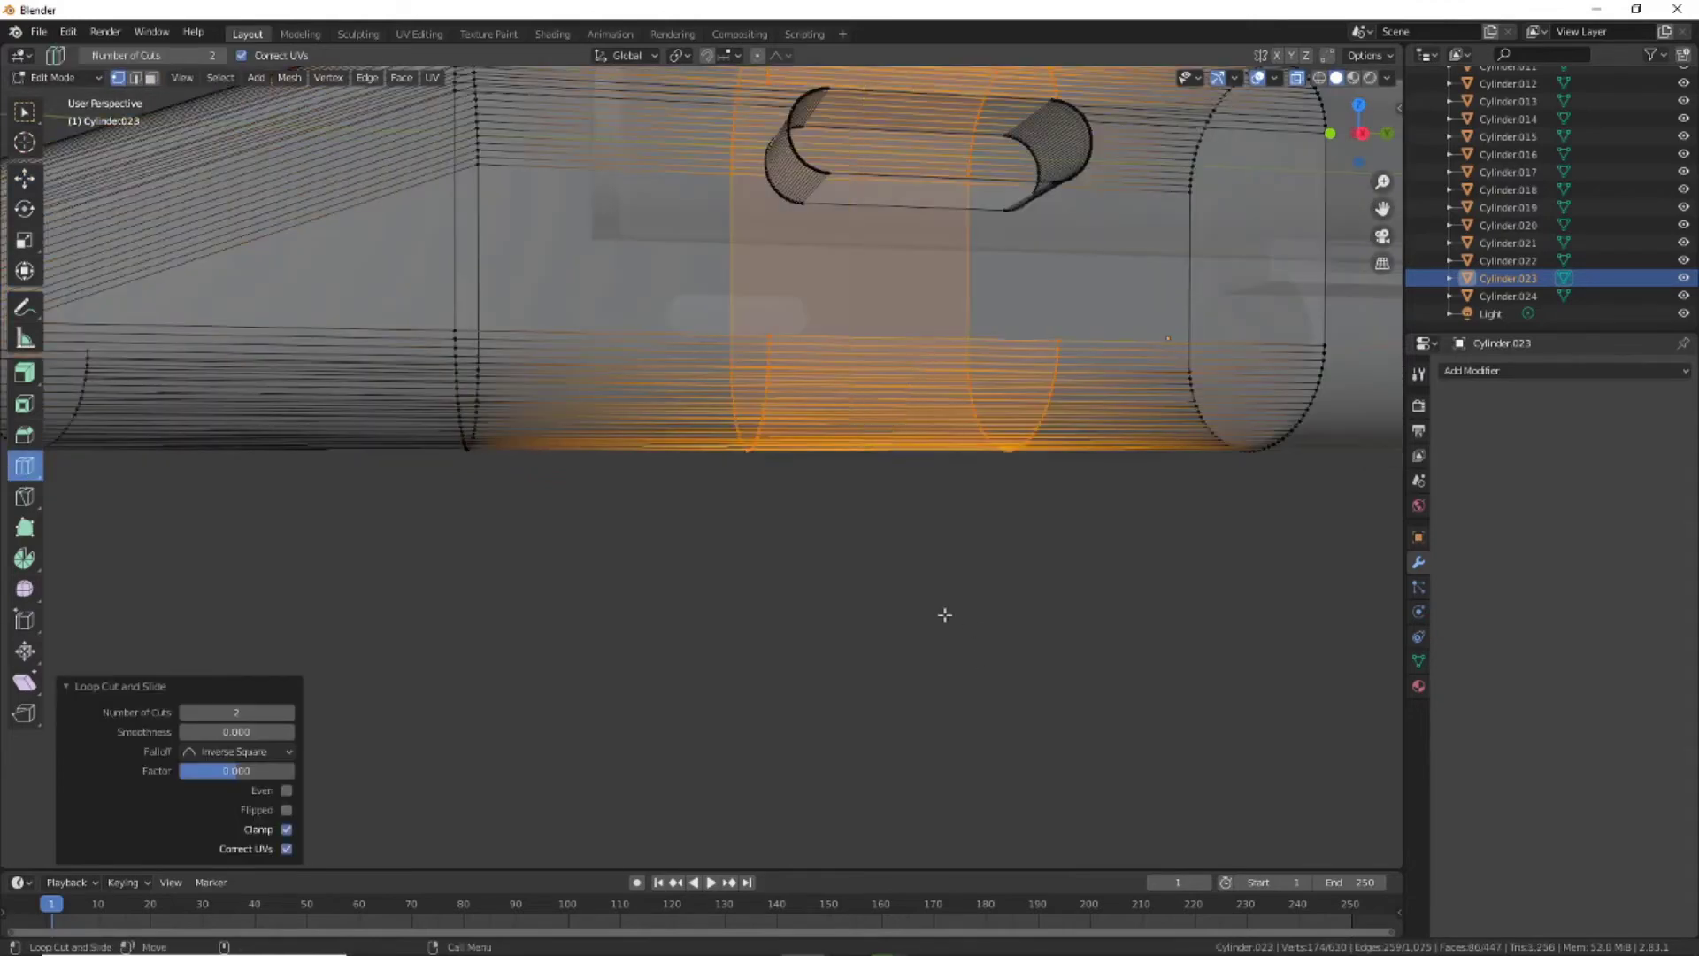
middle_click_drag(976, 581, 1033, 447)
key("g")
key("y")
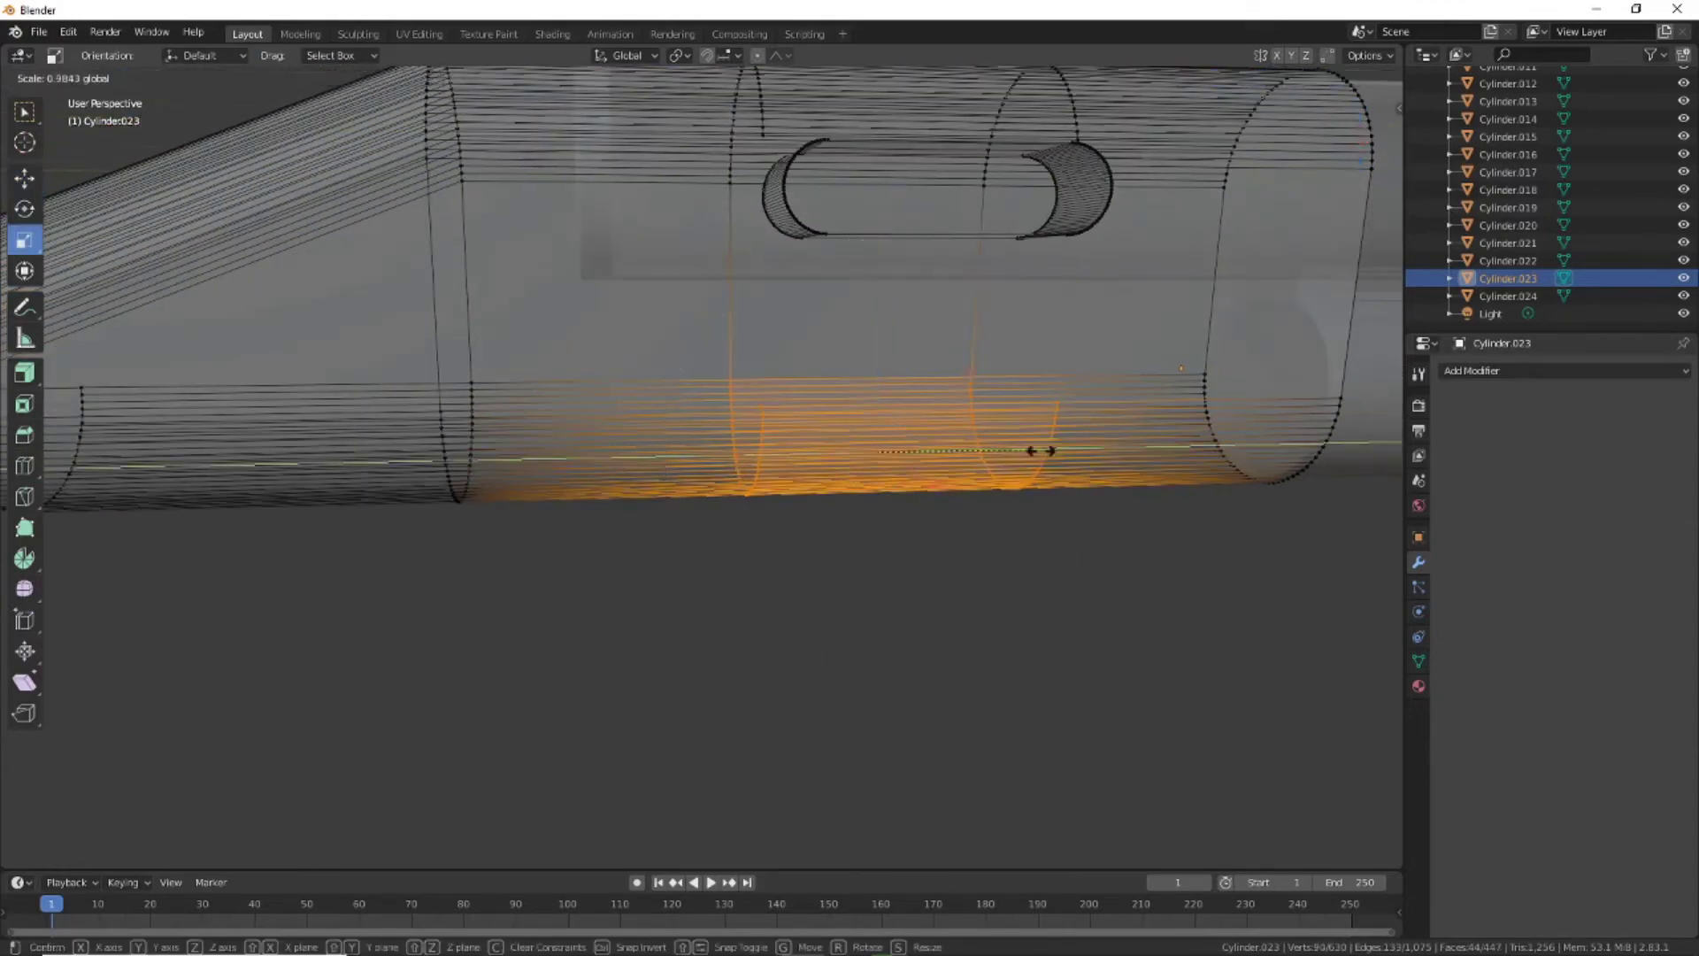
left_click(866, 439)
Reposition the new loop pair along the tube's length on Y
key("shift+space")
key("s")
key("g")
key("y")
key("Escape")
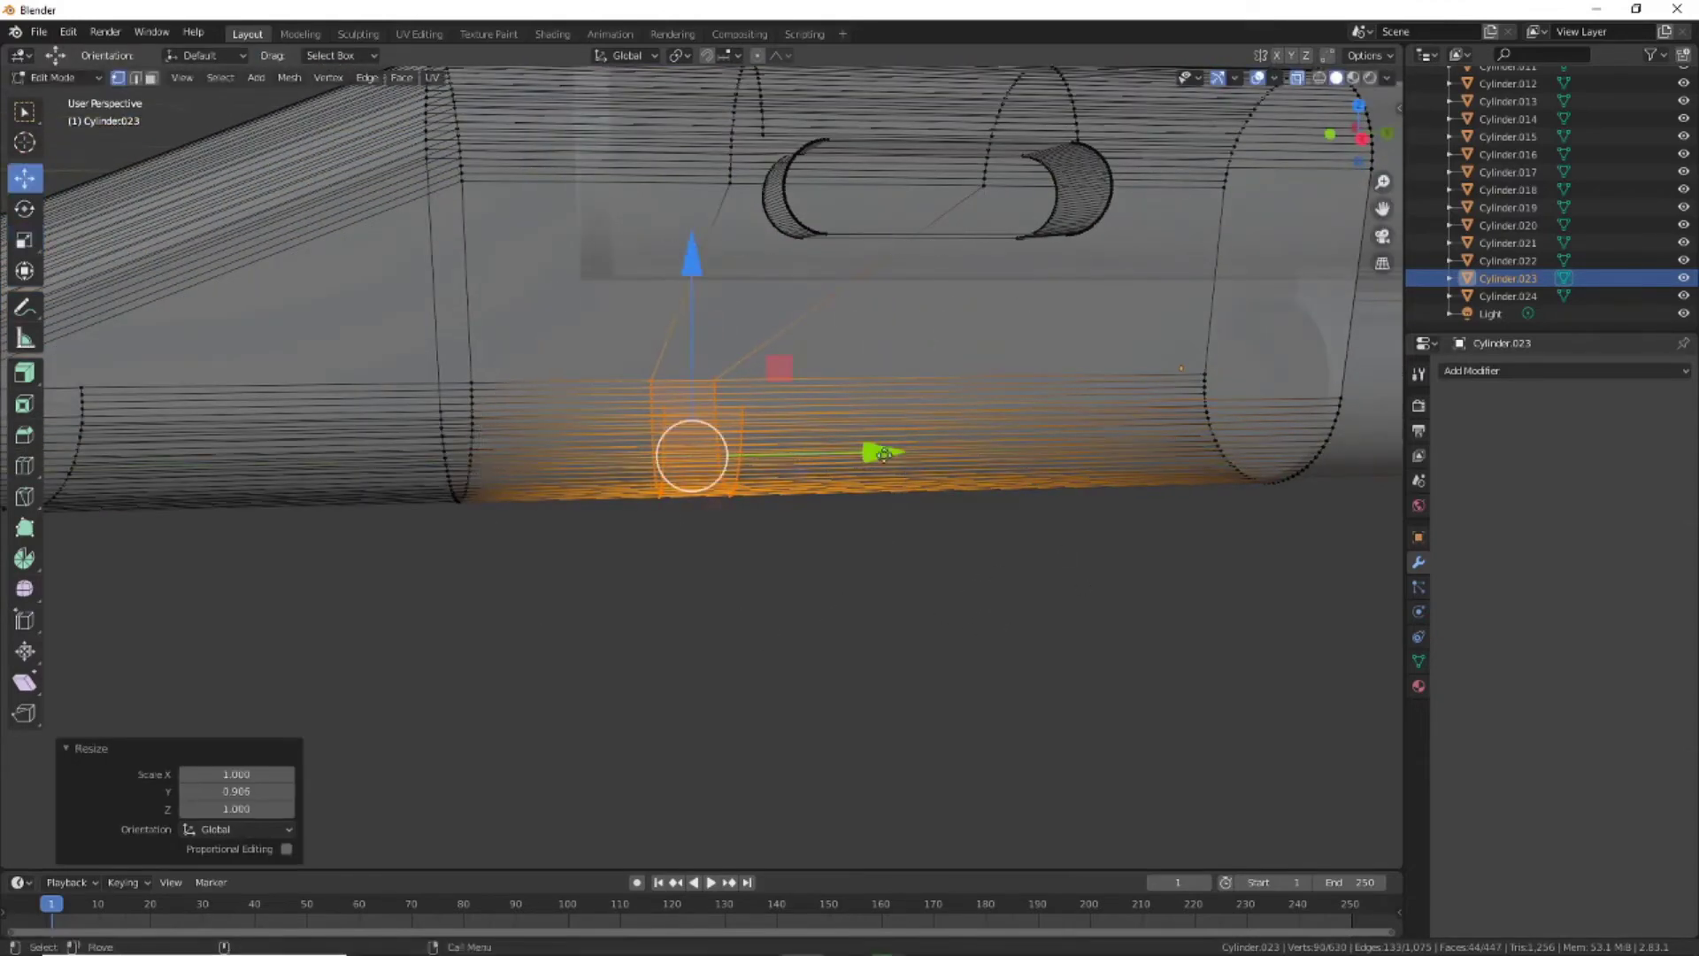
key("g")
key("y")
left_click(939, 447)
Shift the loops further along Y, then return to face select with X-ray off
key("g")
key("y")
left_click(1142, 474)
key("shift+space")
key("g")
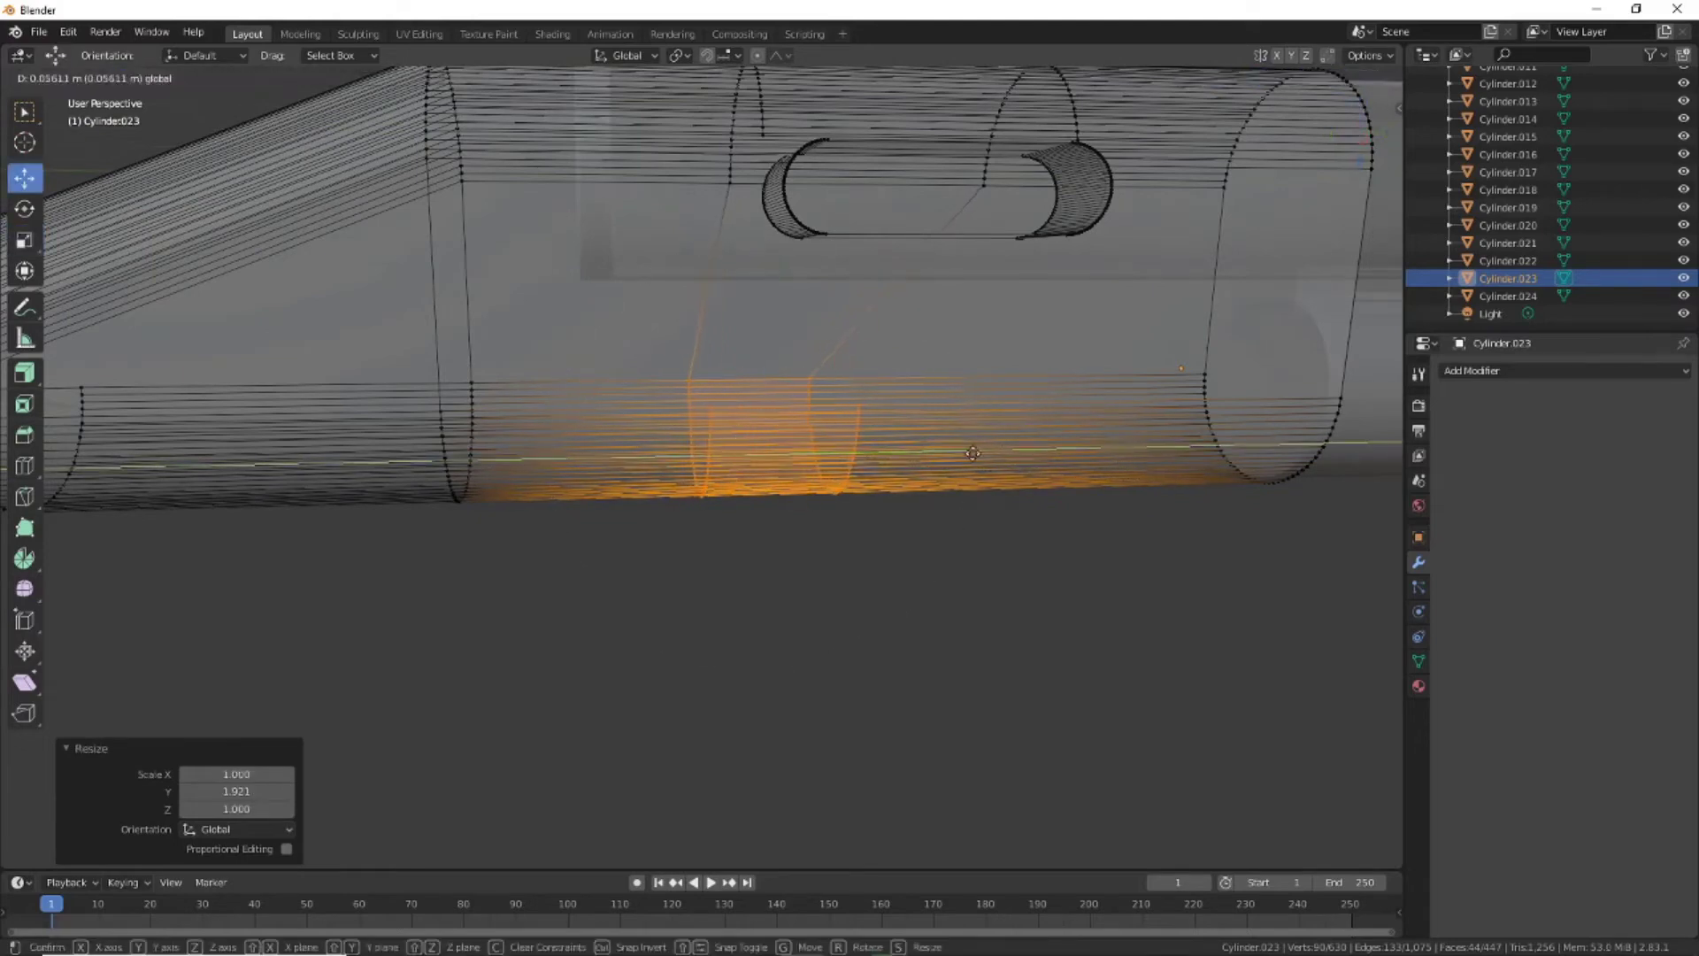
key("alt+z")
left_click(149, 81)
mouse_move(794, 638)
middle_mouse_down()
mouse_move(994, 541)
mouse_move(994, 575)
mouse_move(885, 531)
middle_mouse_up()
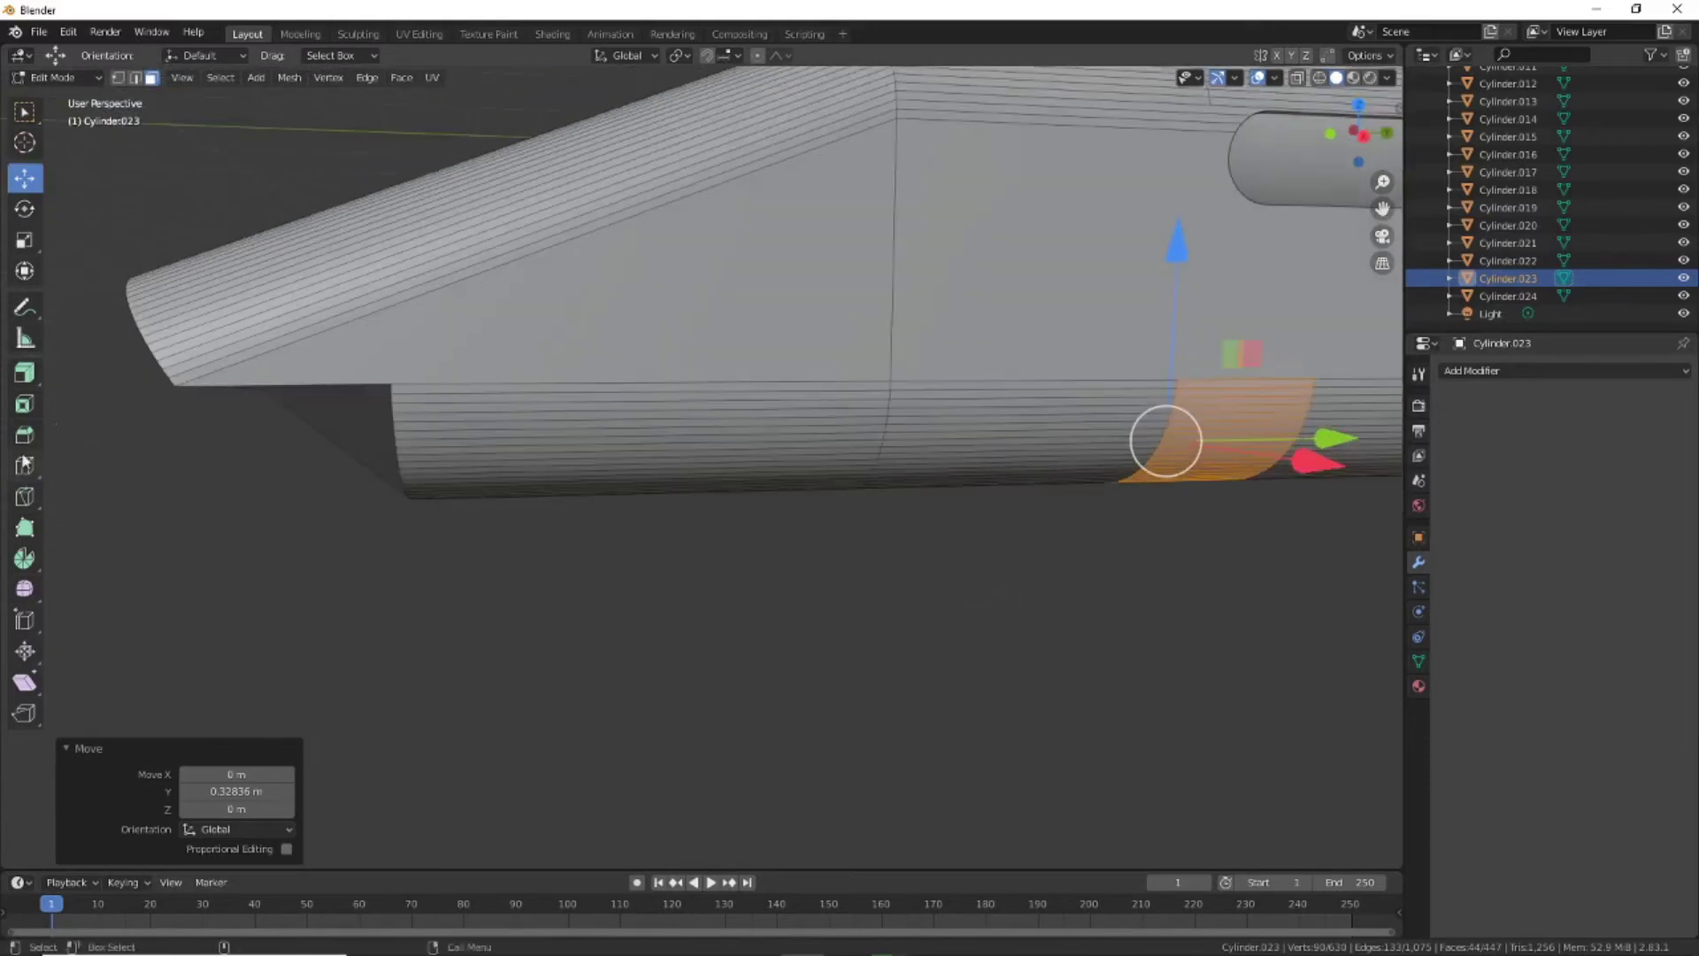
Cut two loops near the tube's front, scale their band to 0.537 on Y and shift it 0.06672 m
left_click(24, 465)
left_click(631, 387)
left_click(1322, 82)
left_click_drag(523, 348, 842, 702)
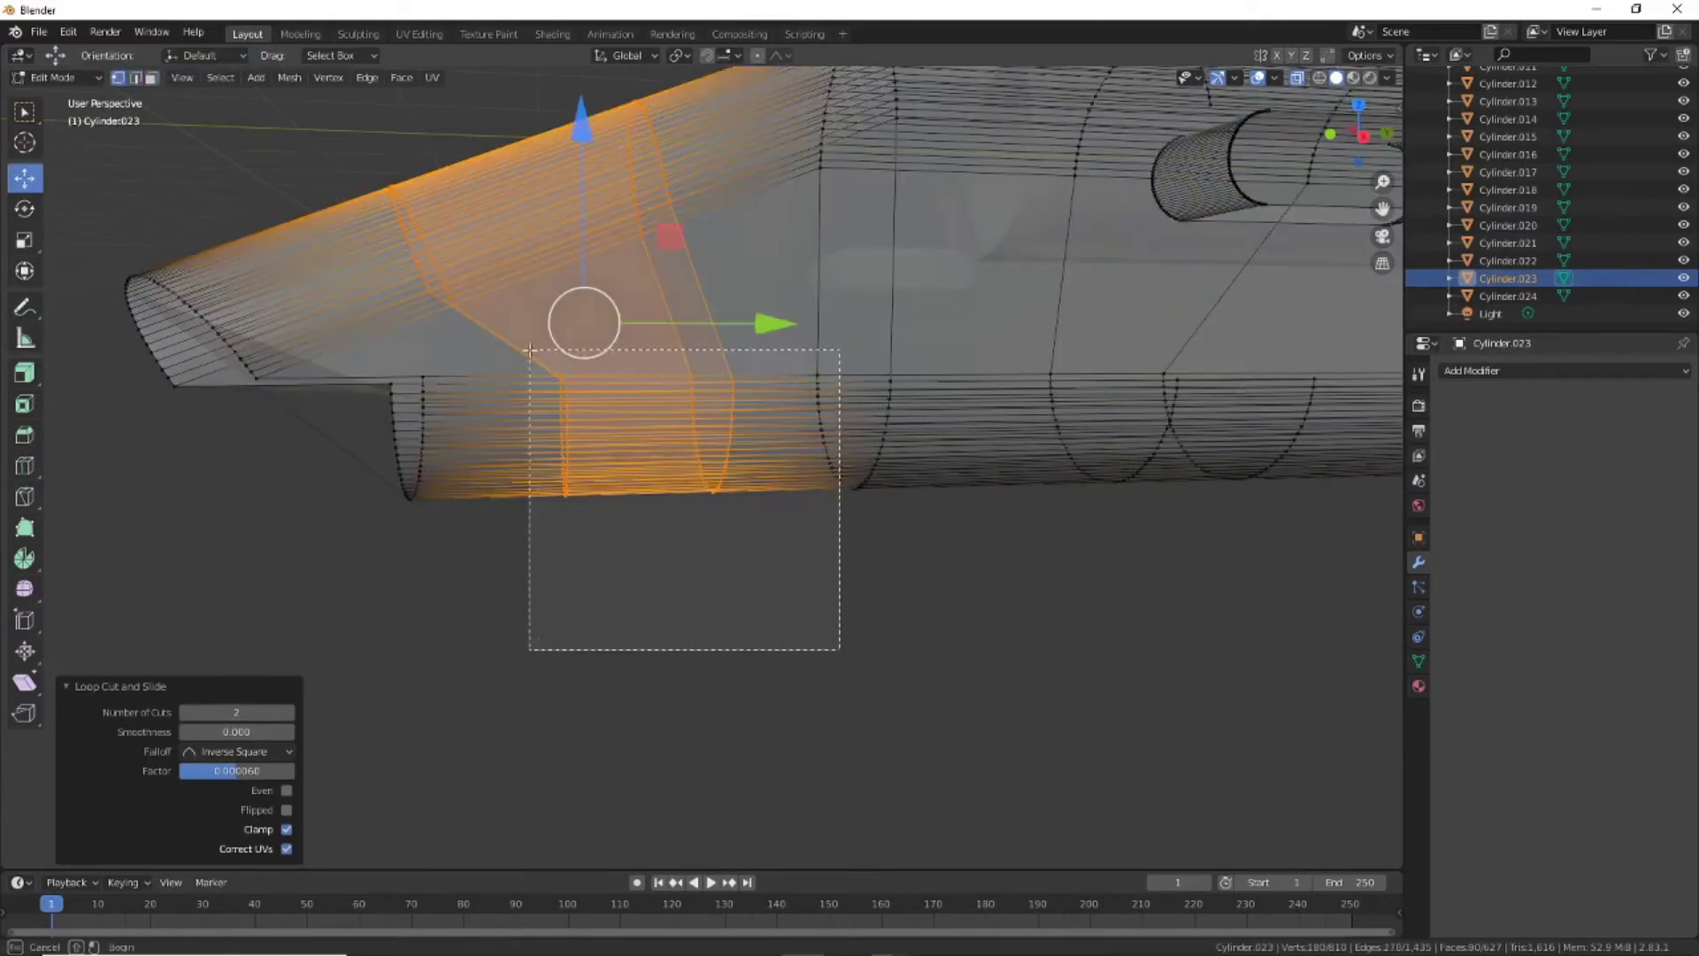
key("s")
left_click(743, 456)
key("g")
key("y")
left_click(646, 457)
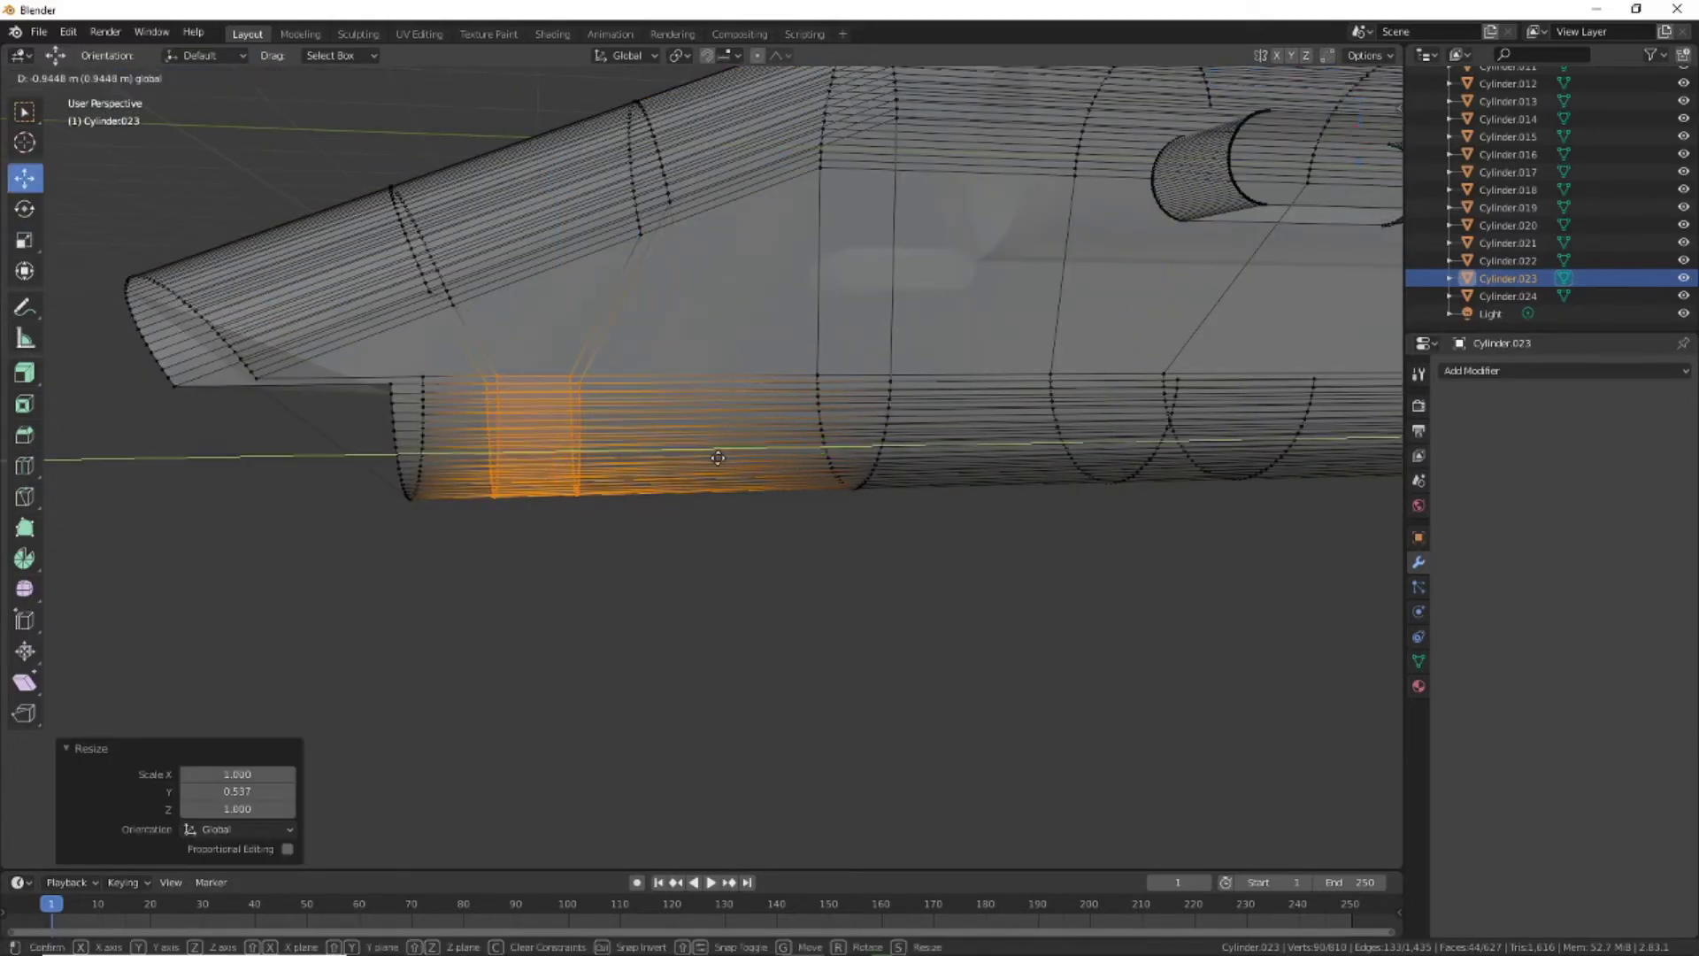
left_click(1298, 78)
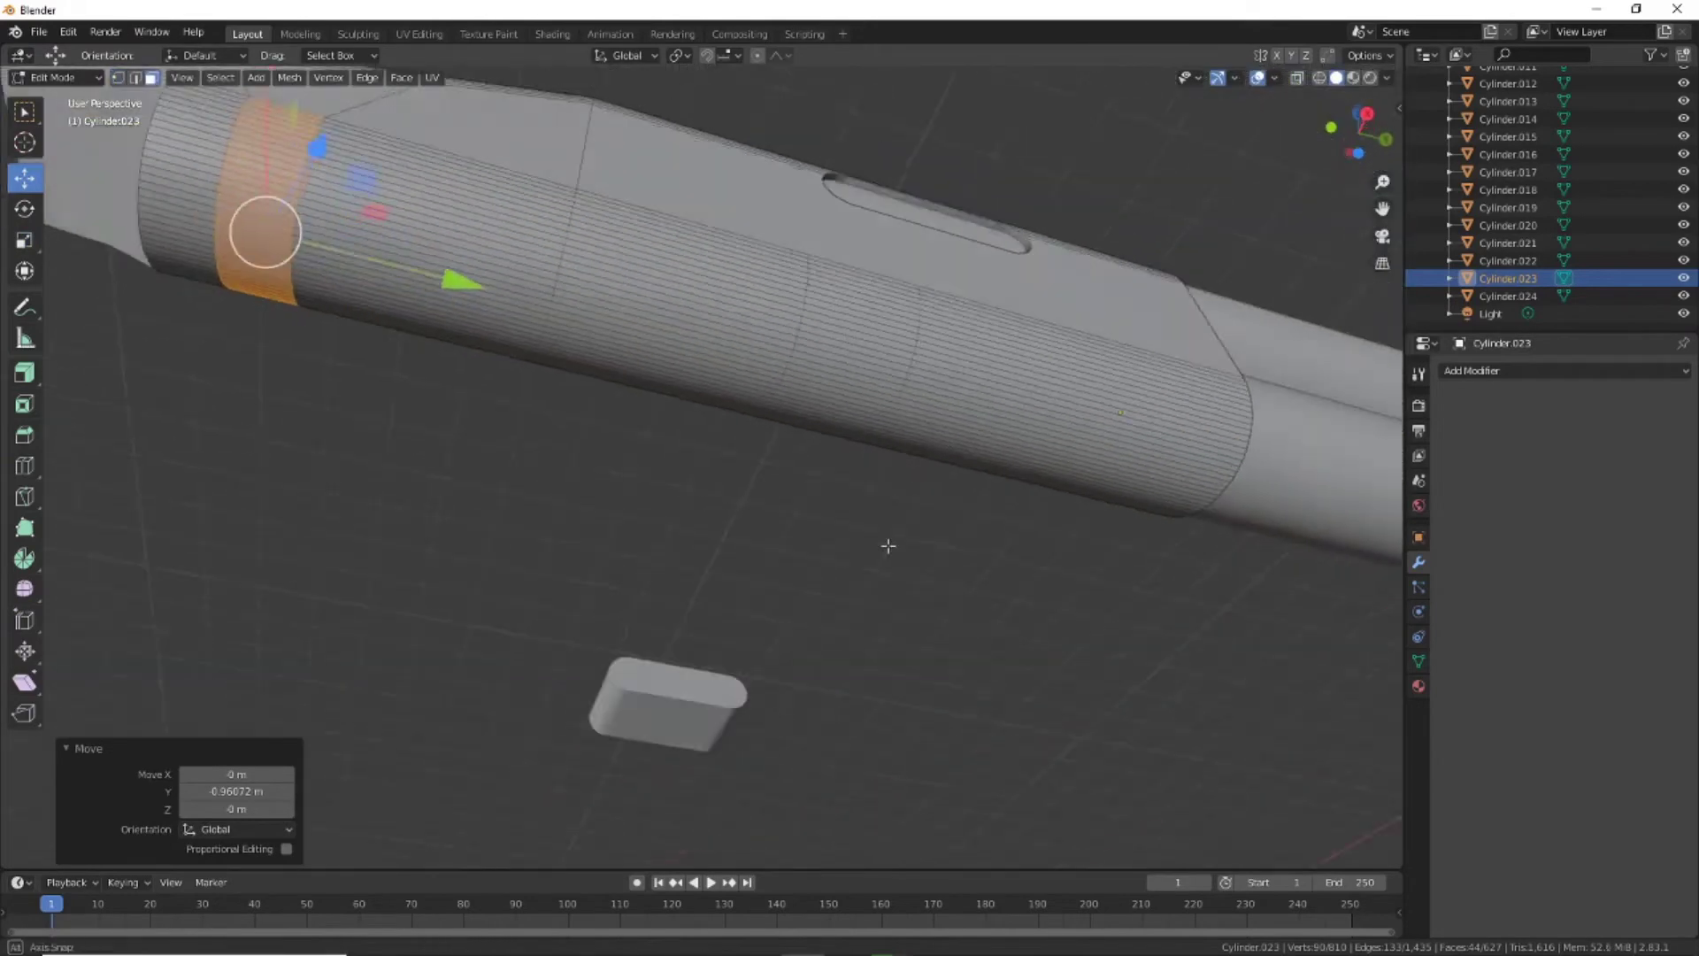
From the bottom view, select the tube's underside face strip and test an extrusion in Right view
left_click_drag(1359, 133, 1425, 192)
key("ctrl+KP_7")
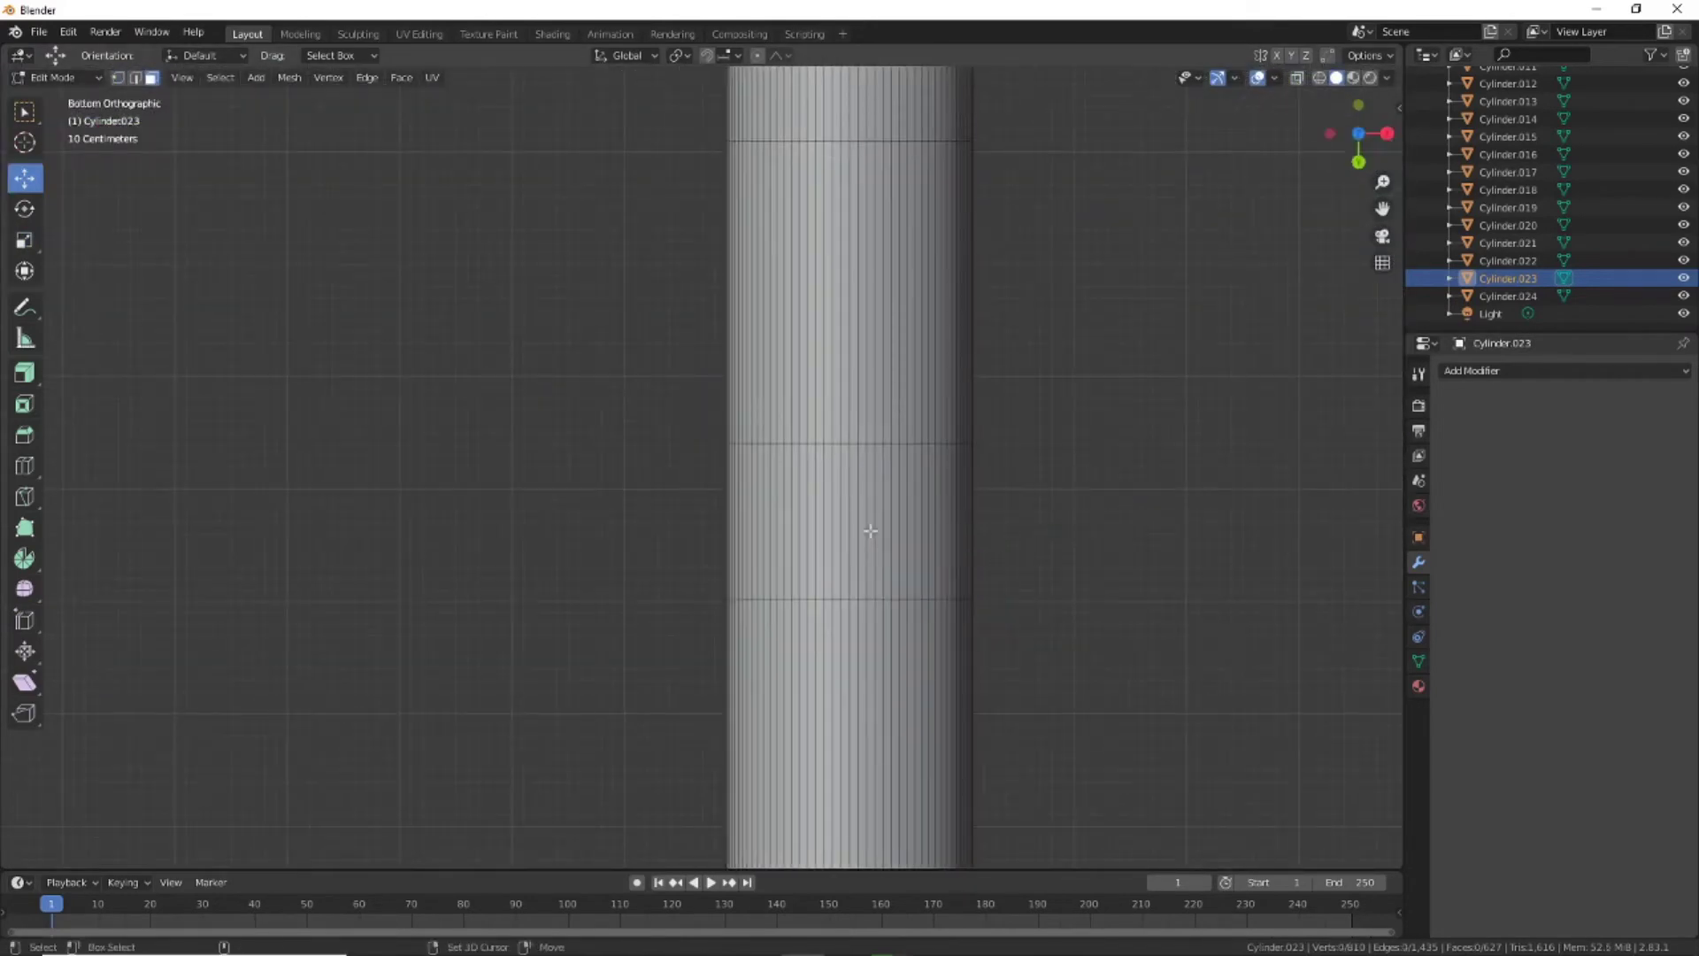
left_click(840, 522, "alt")
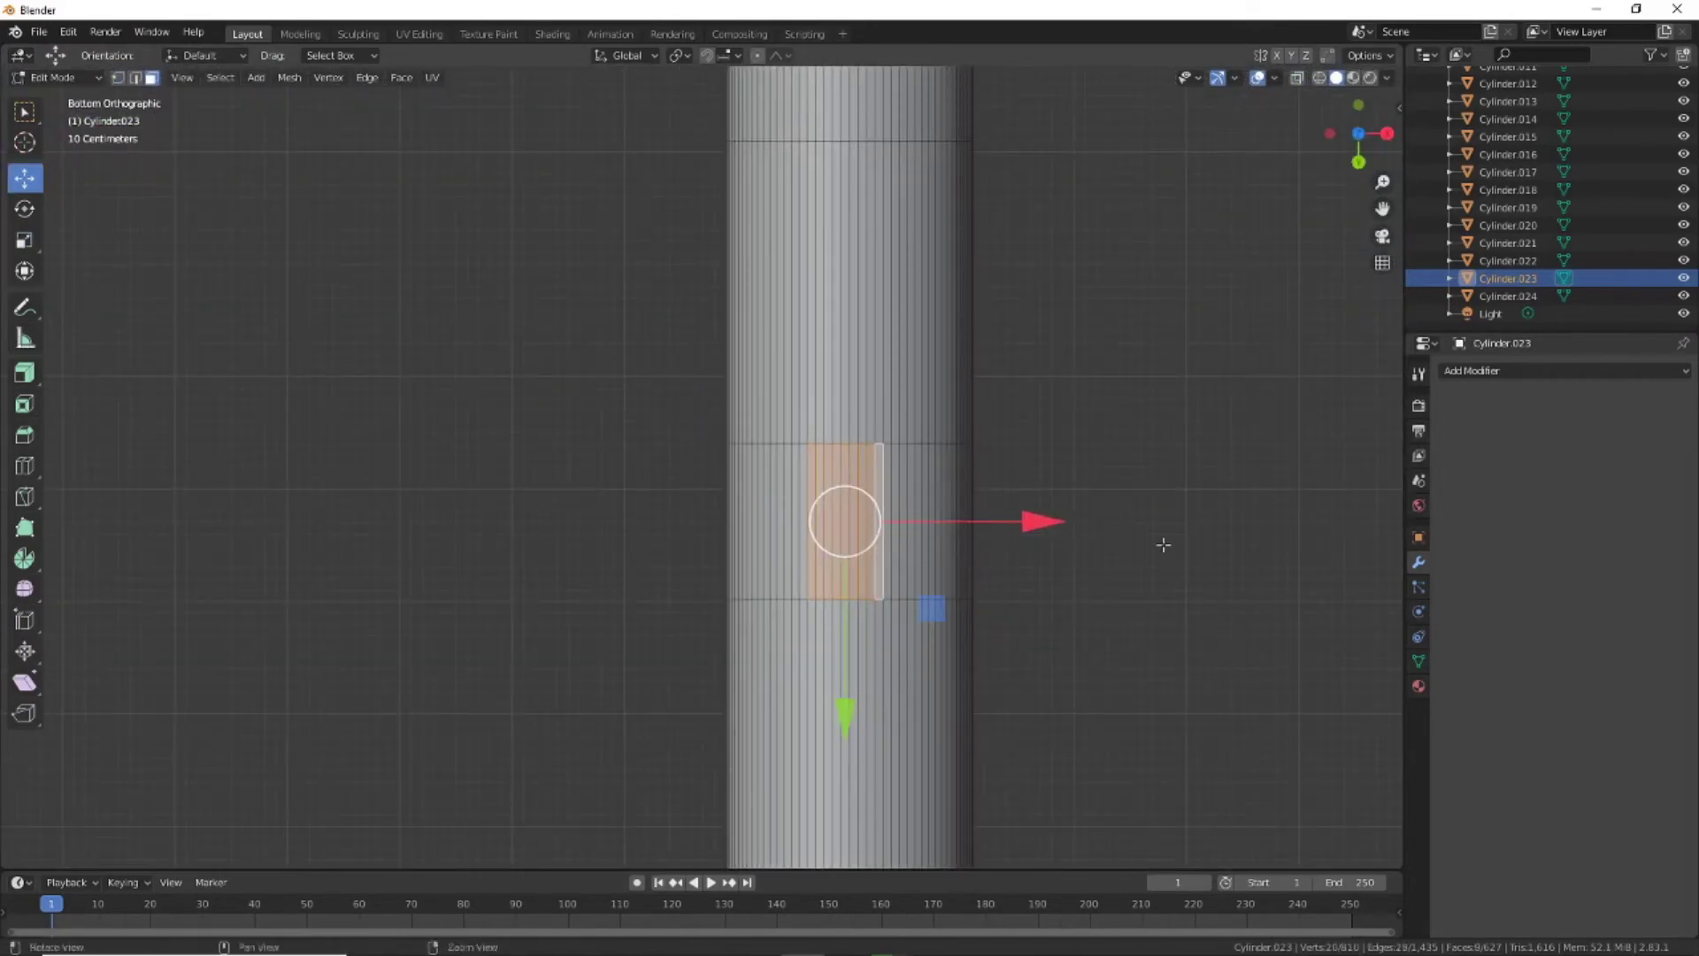
middle_click_drag(1163, 544, 244, 482)
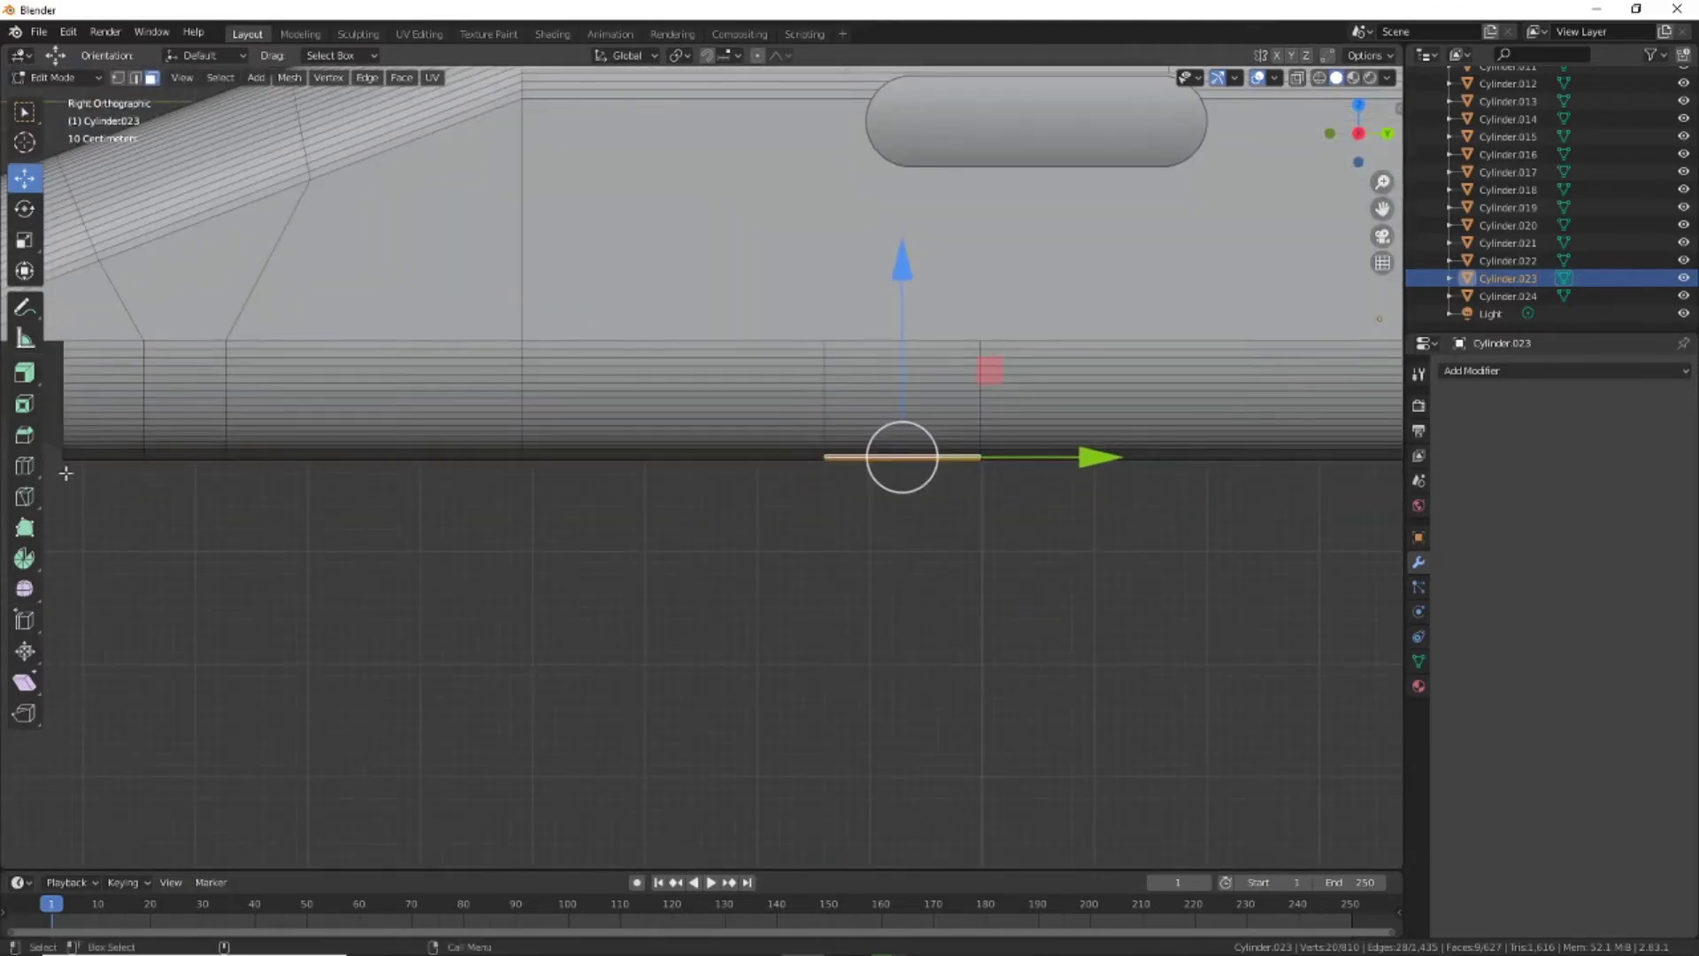
left_click_drag(24, 371, 151, 485)
middle_click_drag(864, 534, 1016, 534, "shift")
left_click(1018, 531)
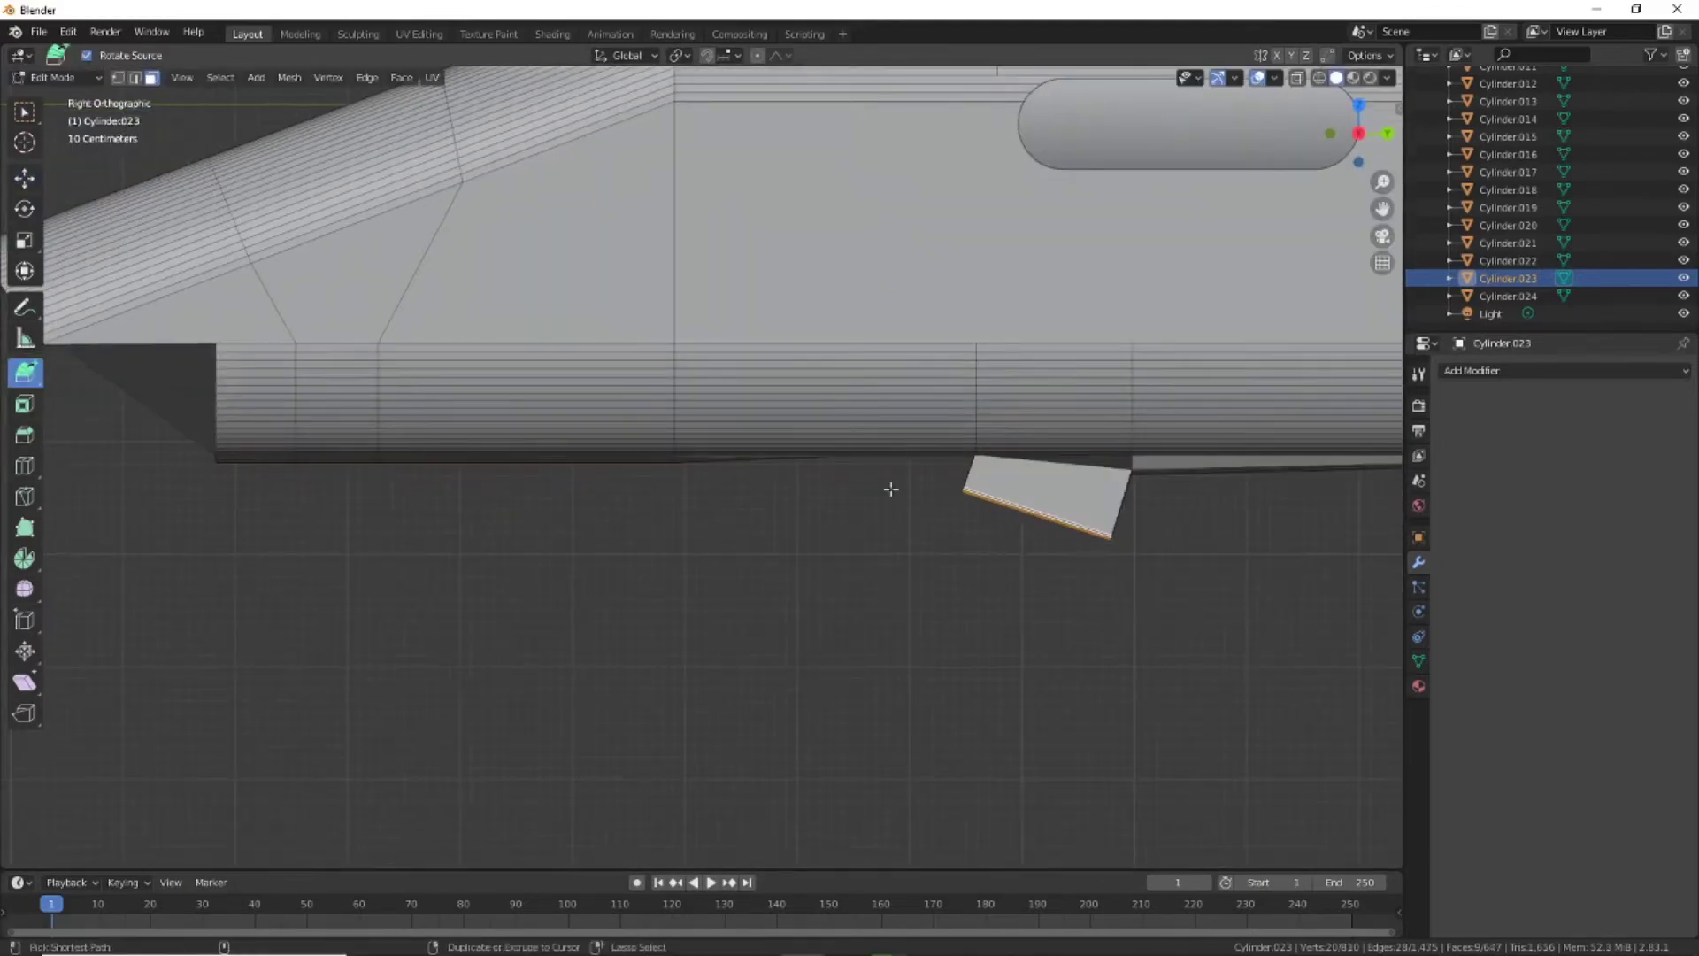
key("ctrl+z")
Extrude the underside strip straight down to form a small block
left_click_drag(25, 372, 106, 372)
left_click_drag(1053, 634, 1054, 683)
key("shift+space")
key("g")
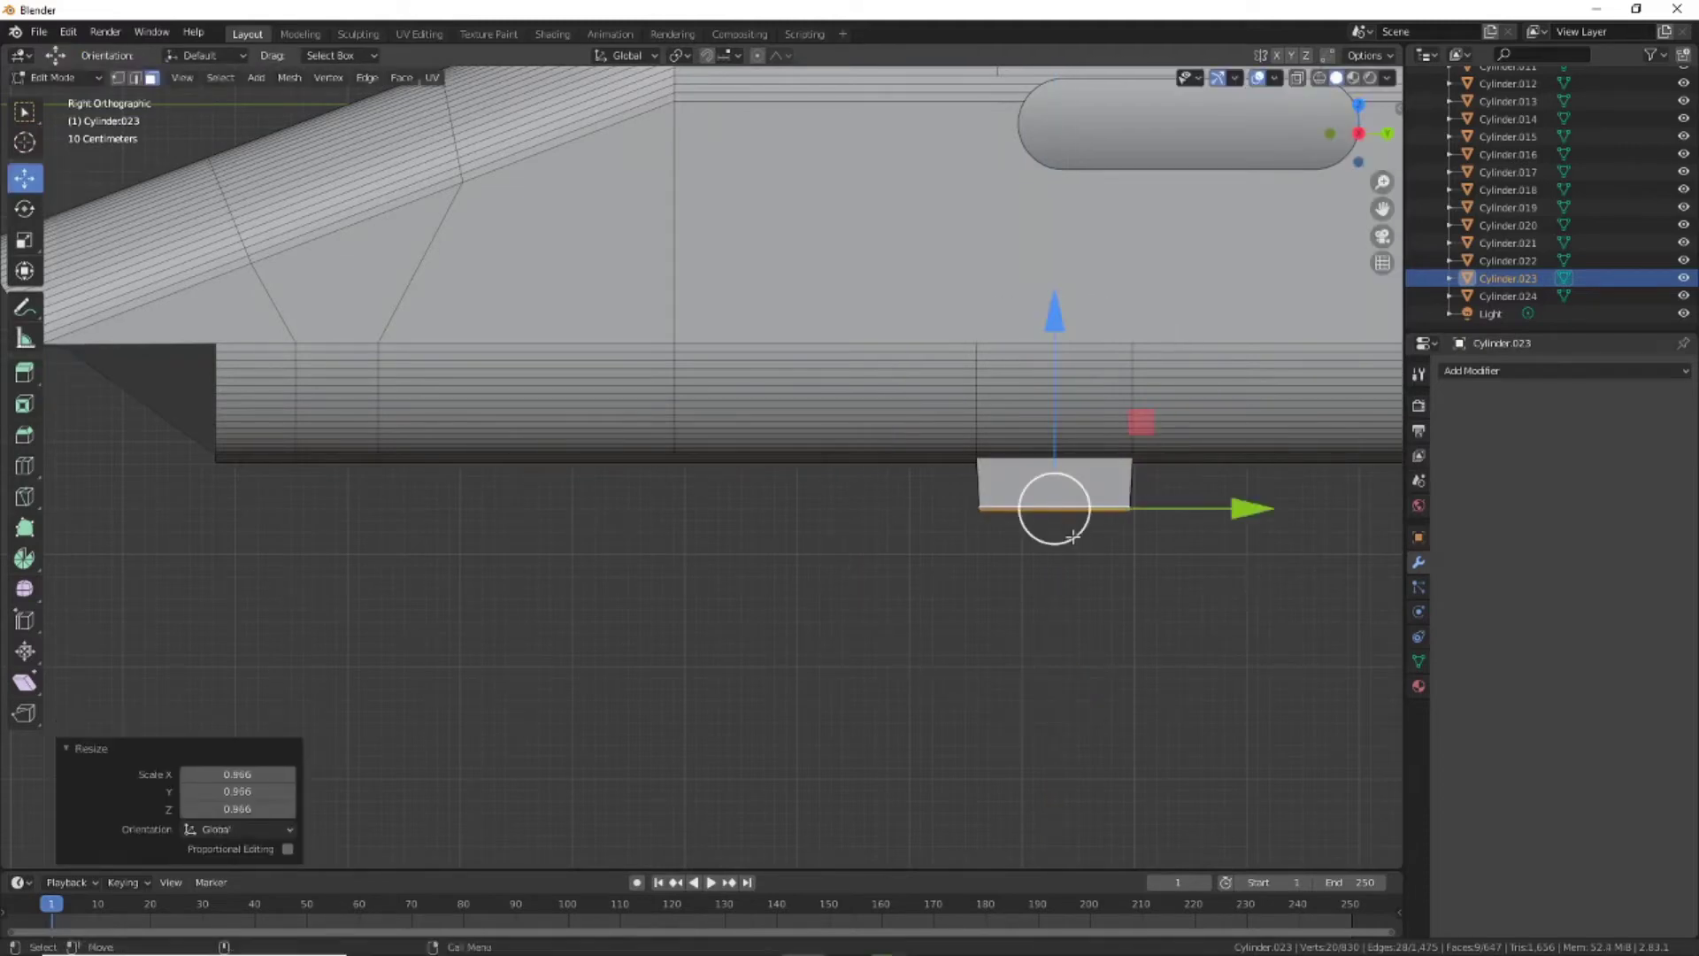
key("ctrl+shift+s")
key("Return")
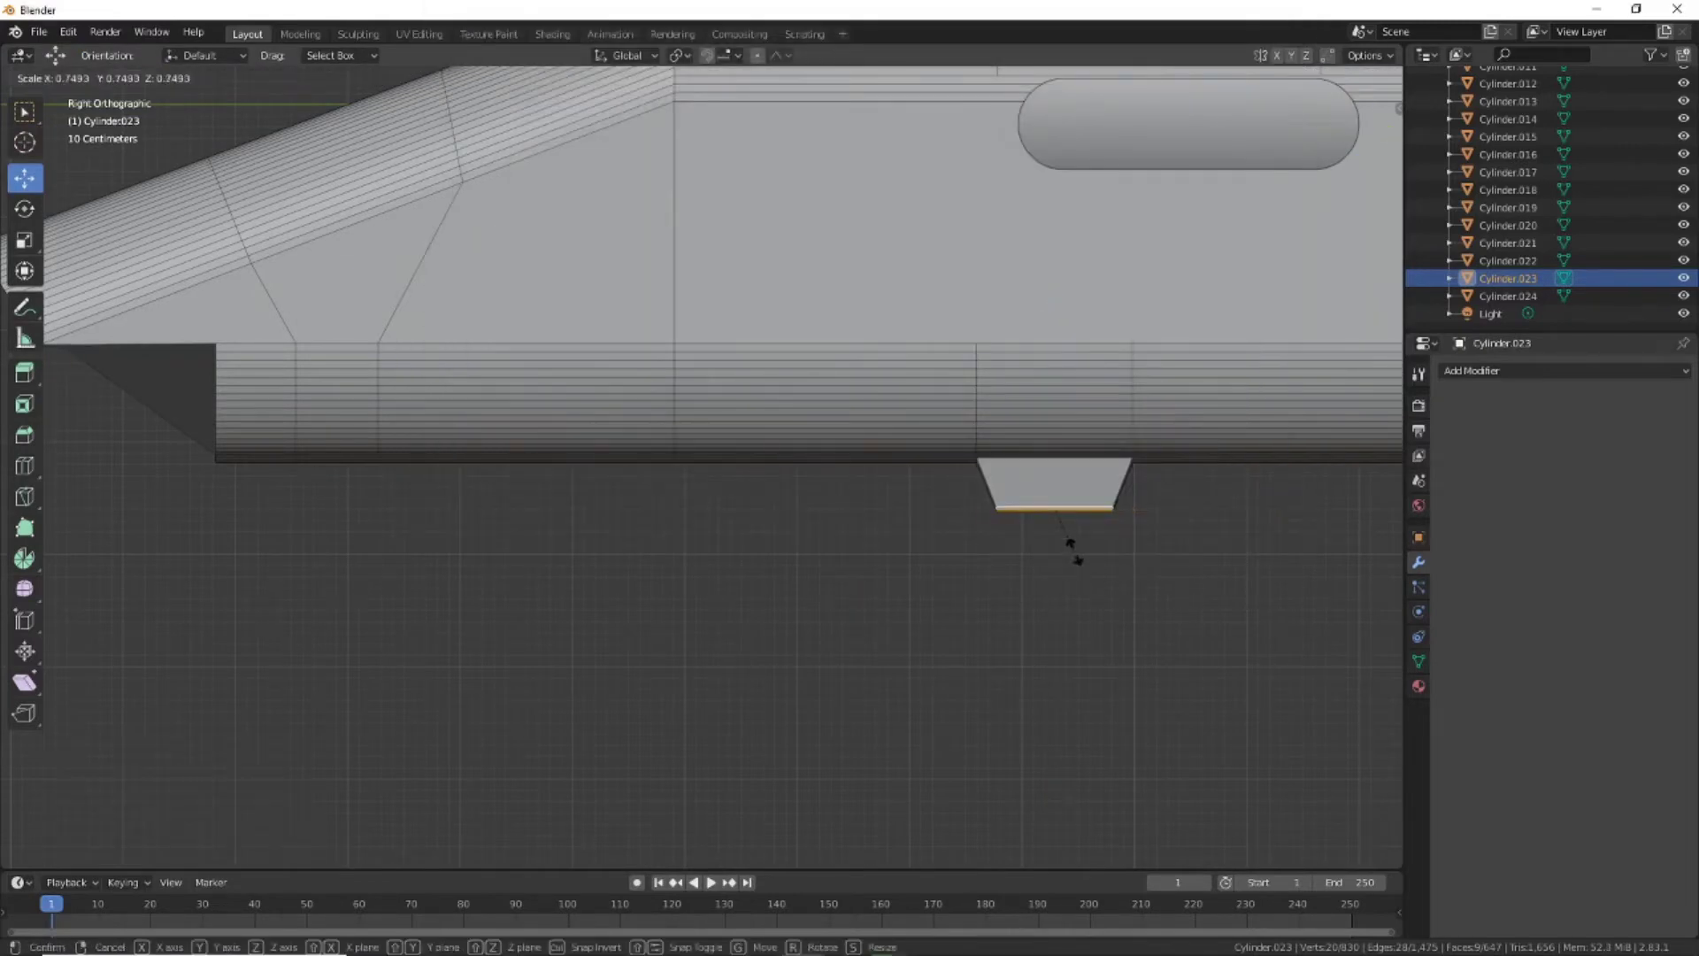
key("Escape")
Resize the block's bottom edge along X, then flatten it along Z
key("s")
key("x")
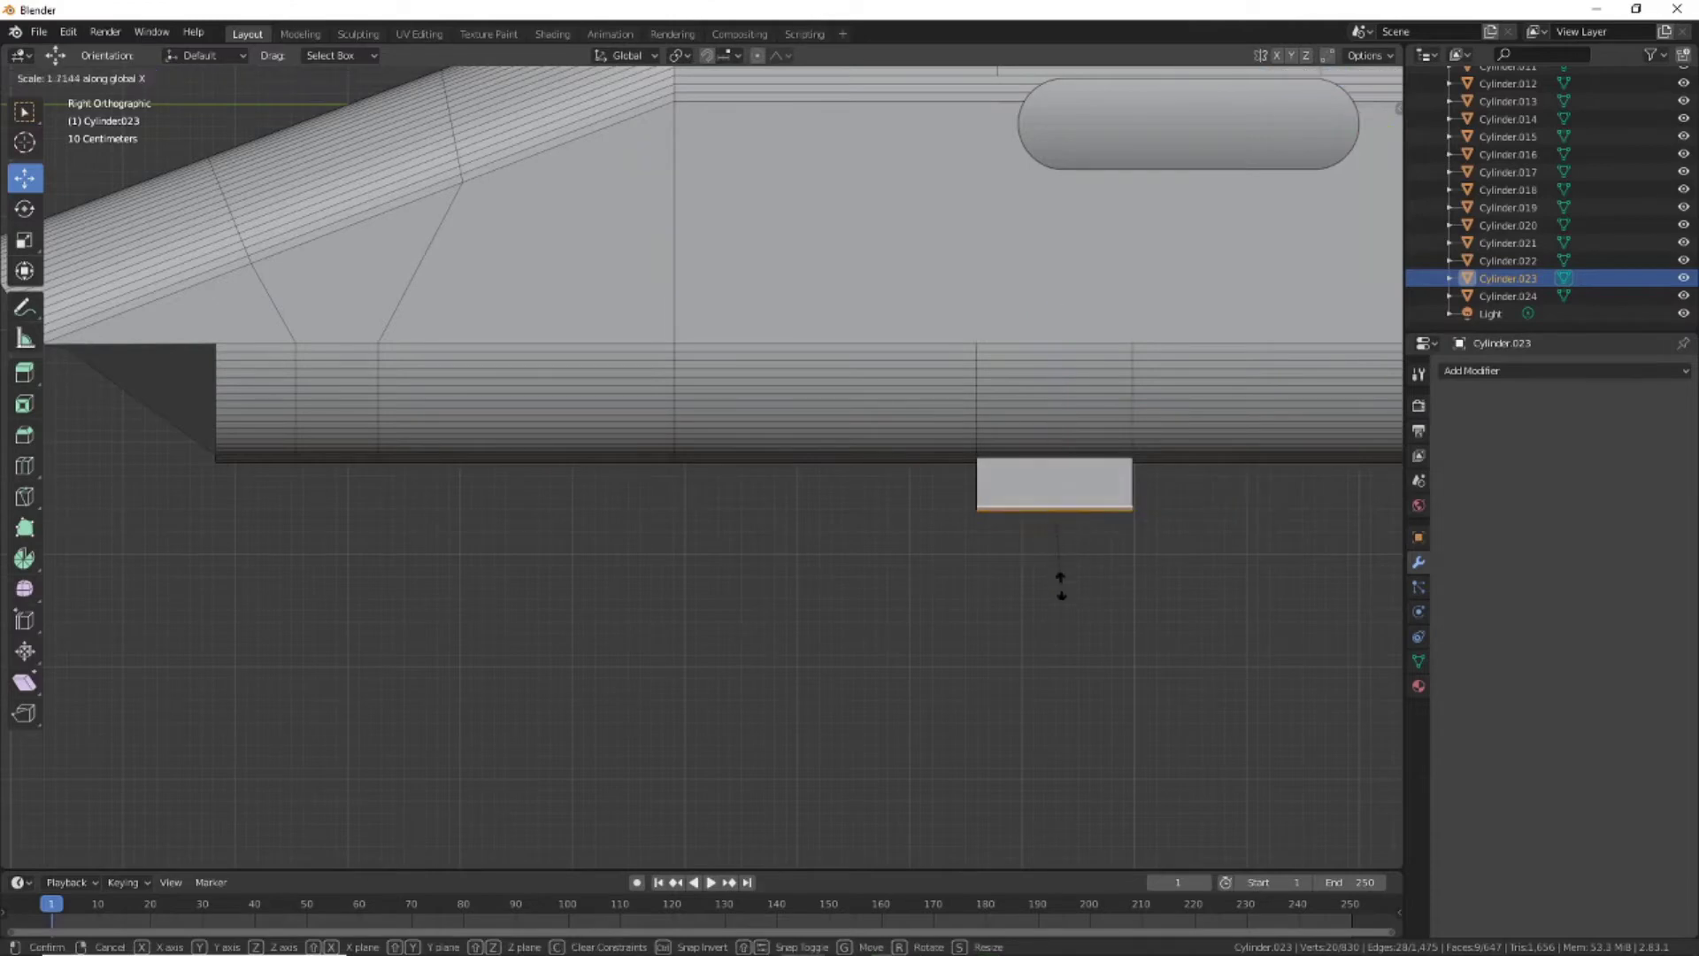
left_click(1060, 586)
middle_click_drag(1089, 634, 1094, 638)
left_click(1040, 606)
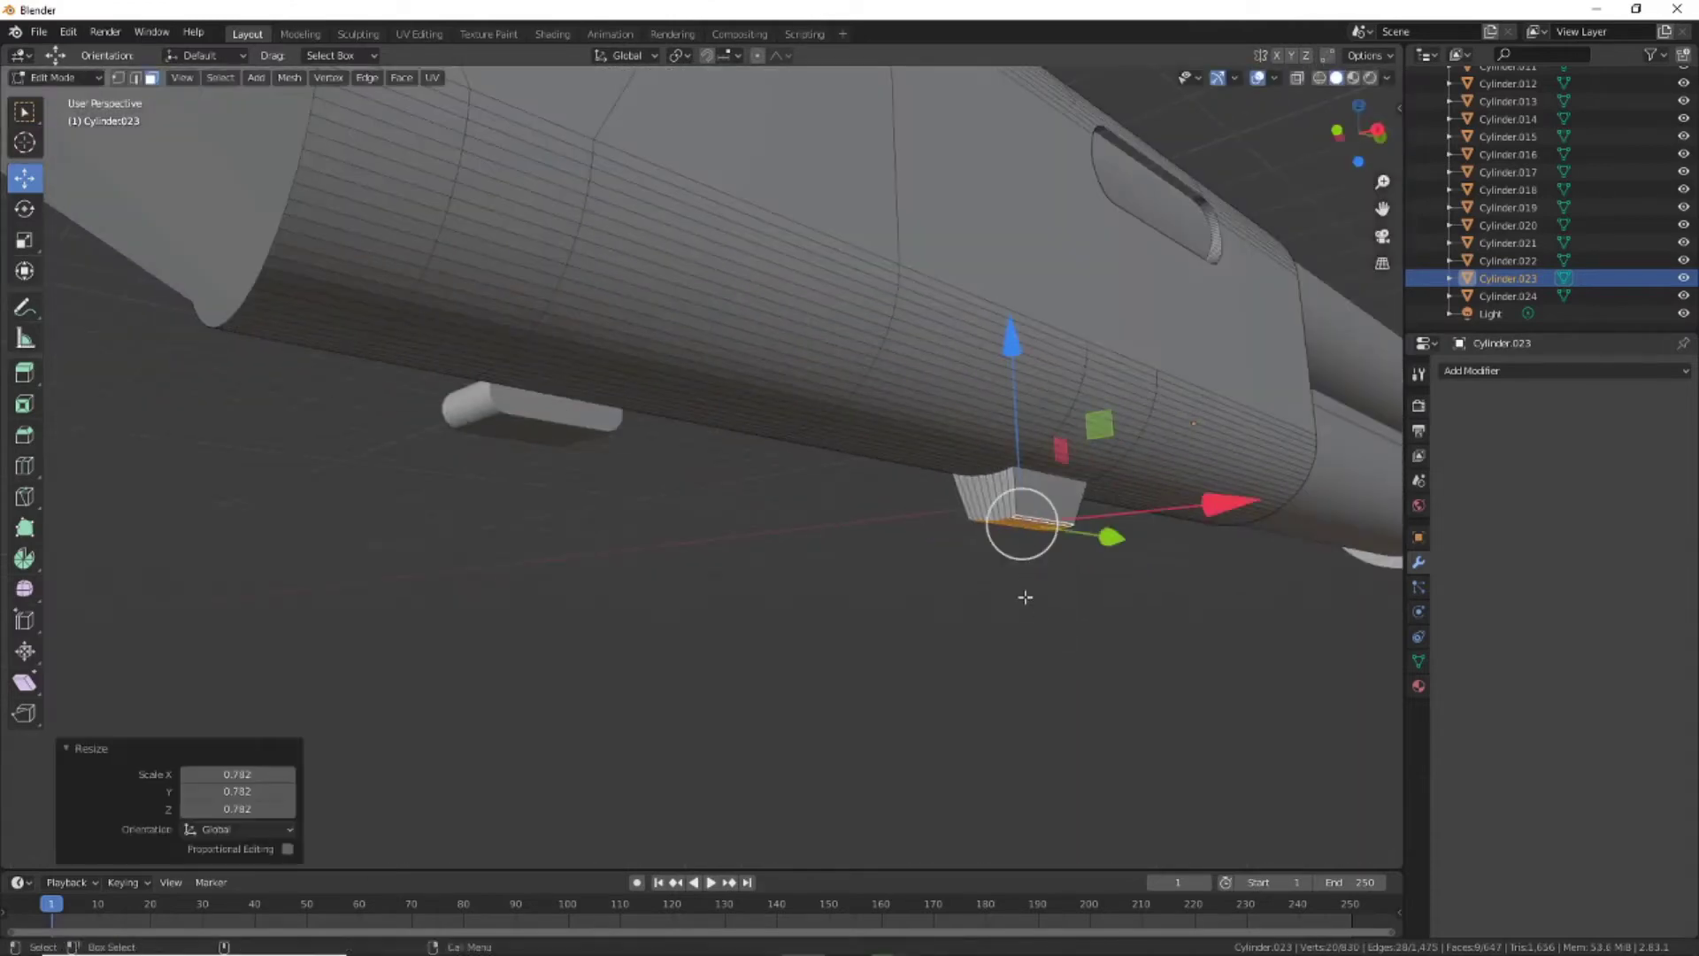
key("ctrl+z")
key("s")
key("z")
key("Return")
In the side view, extrude a straight face down from the block's bottom
left_click(1378, 135)
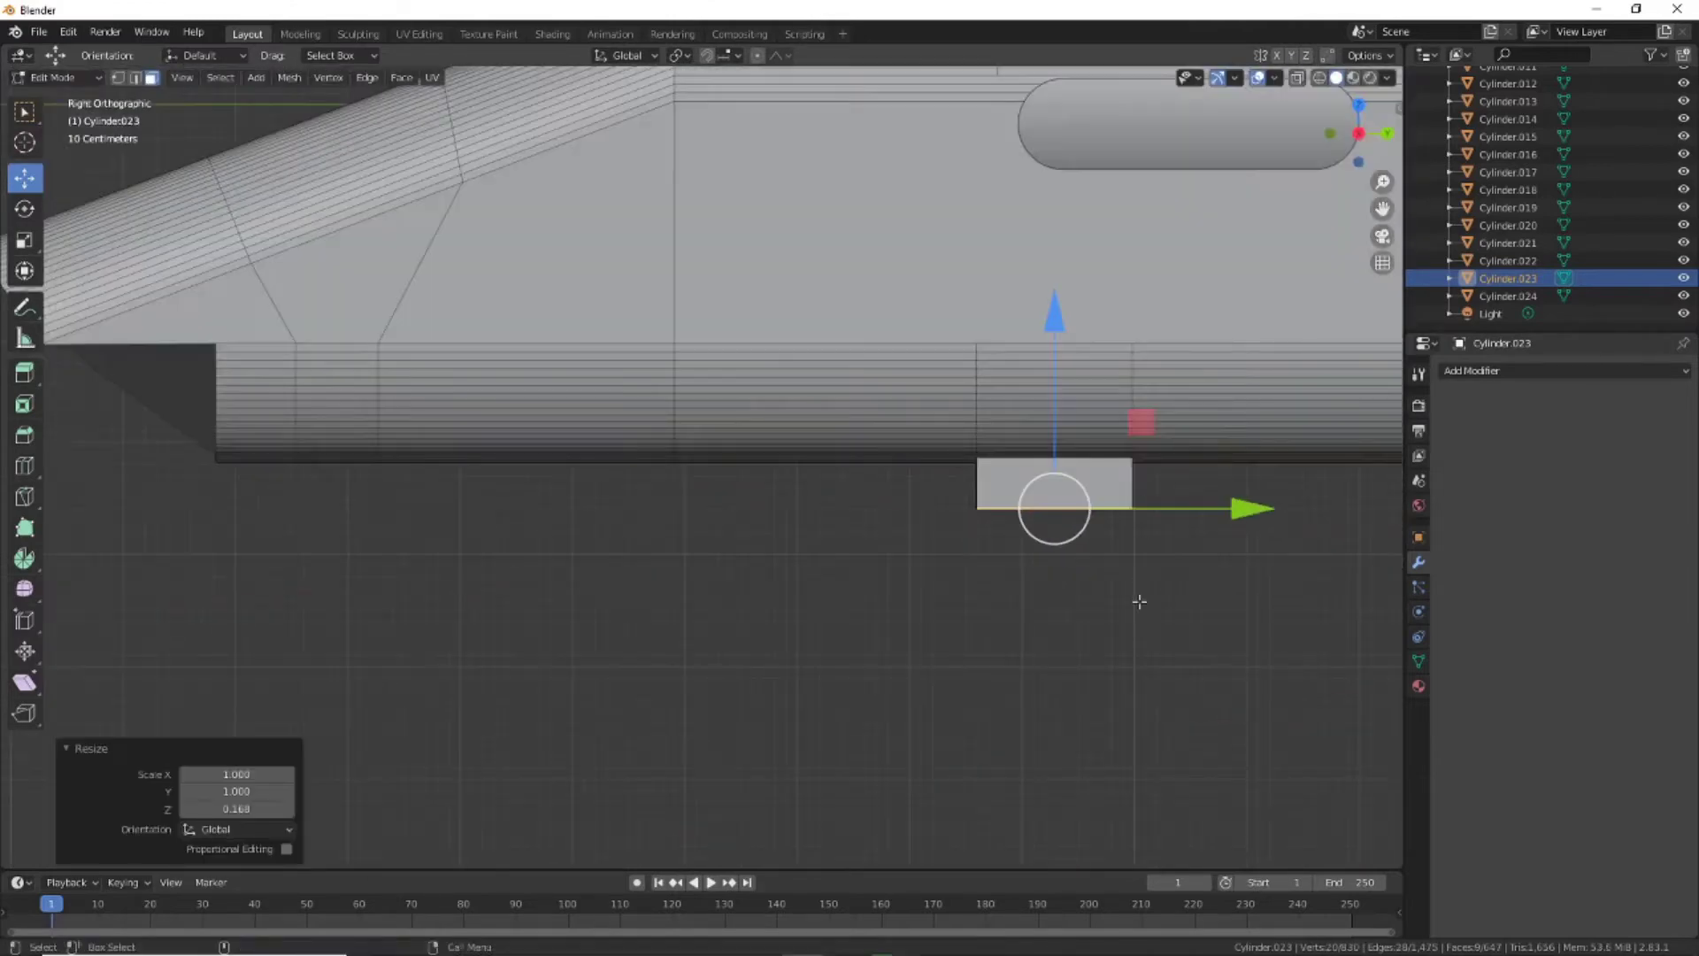
middle_click_drag(1138, 596, 1070, 501, "shift")
key("shift+space")
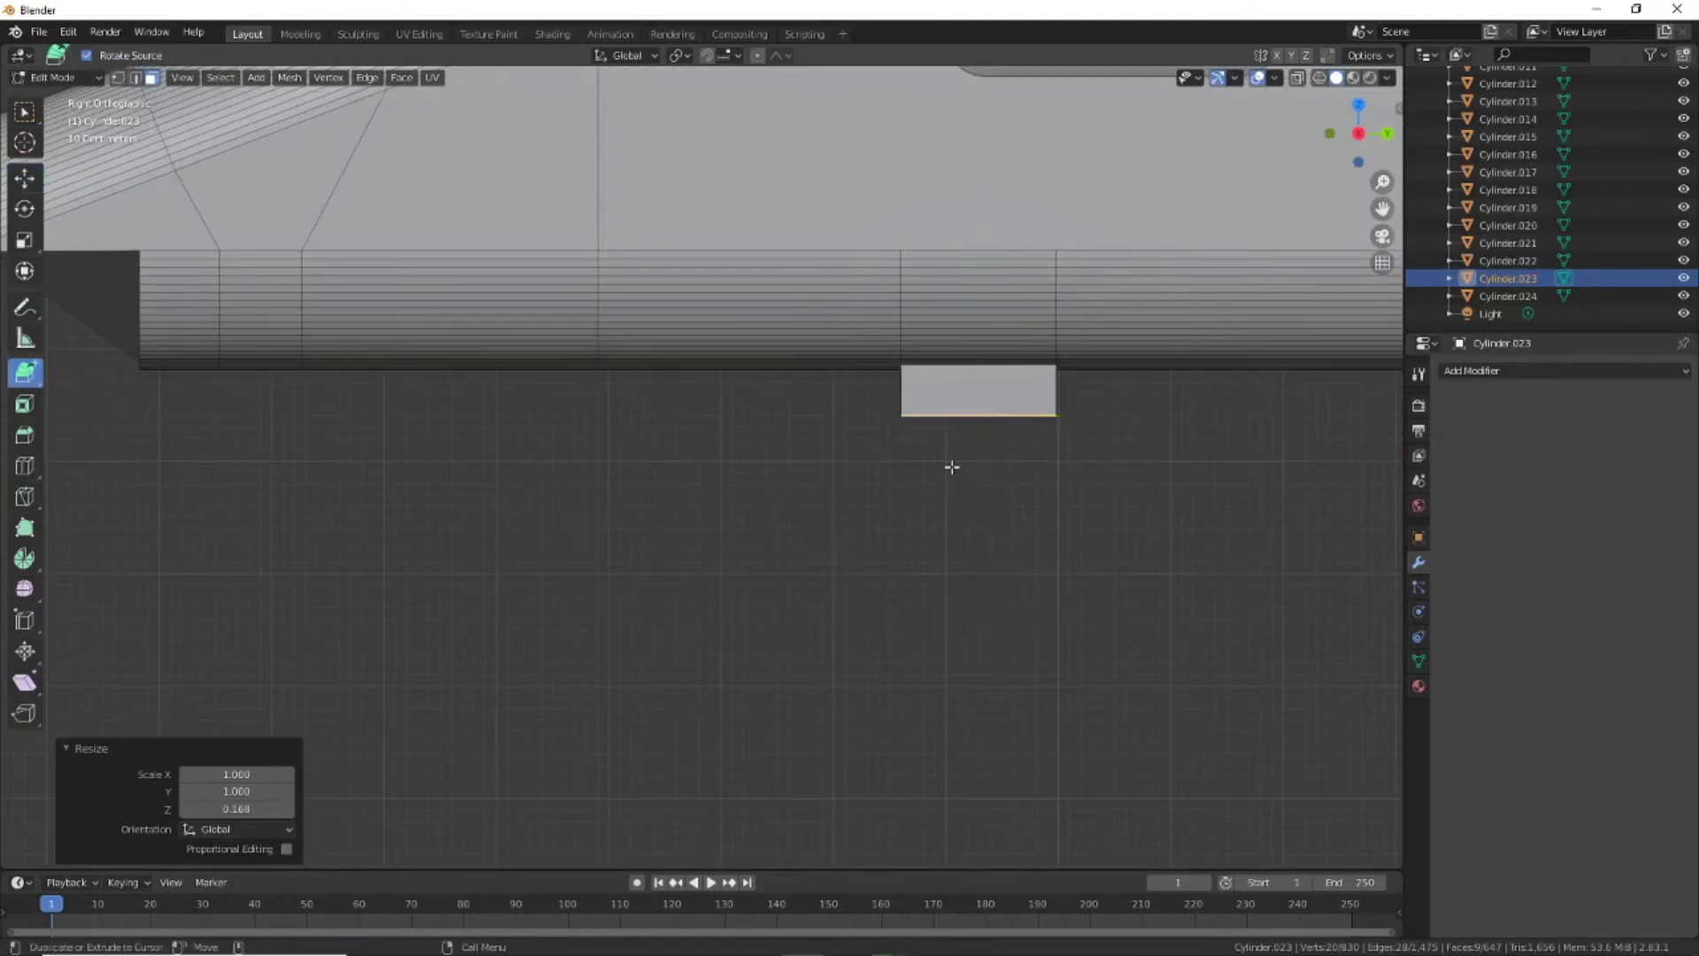
left_click(956, 478)
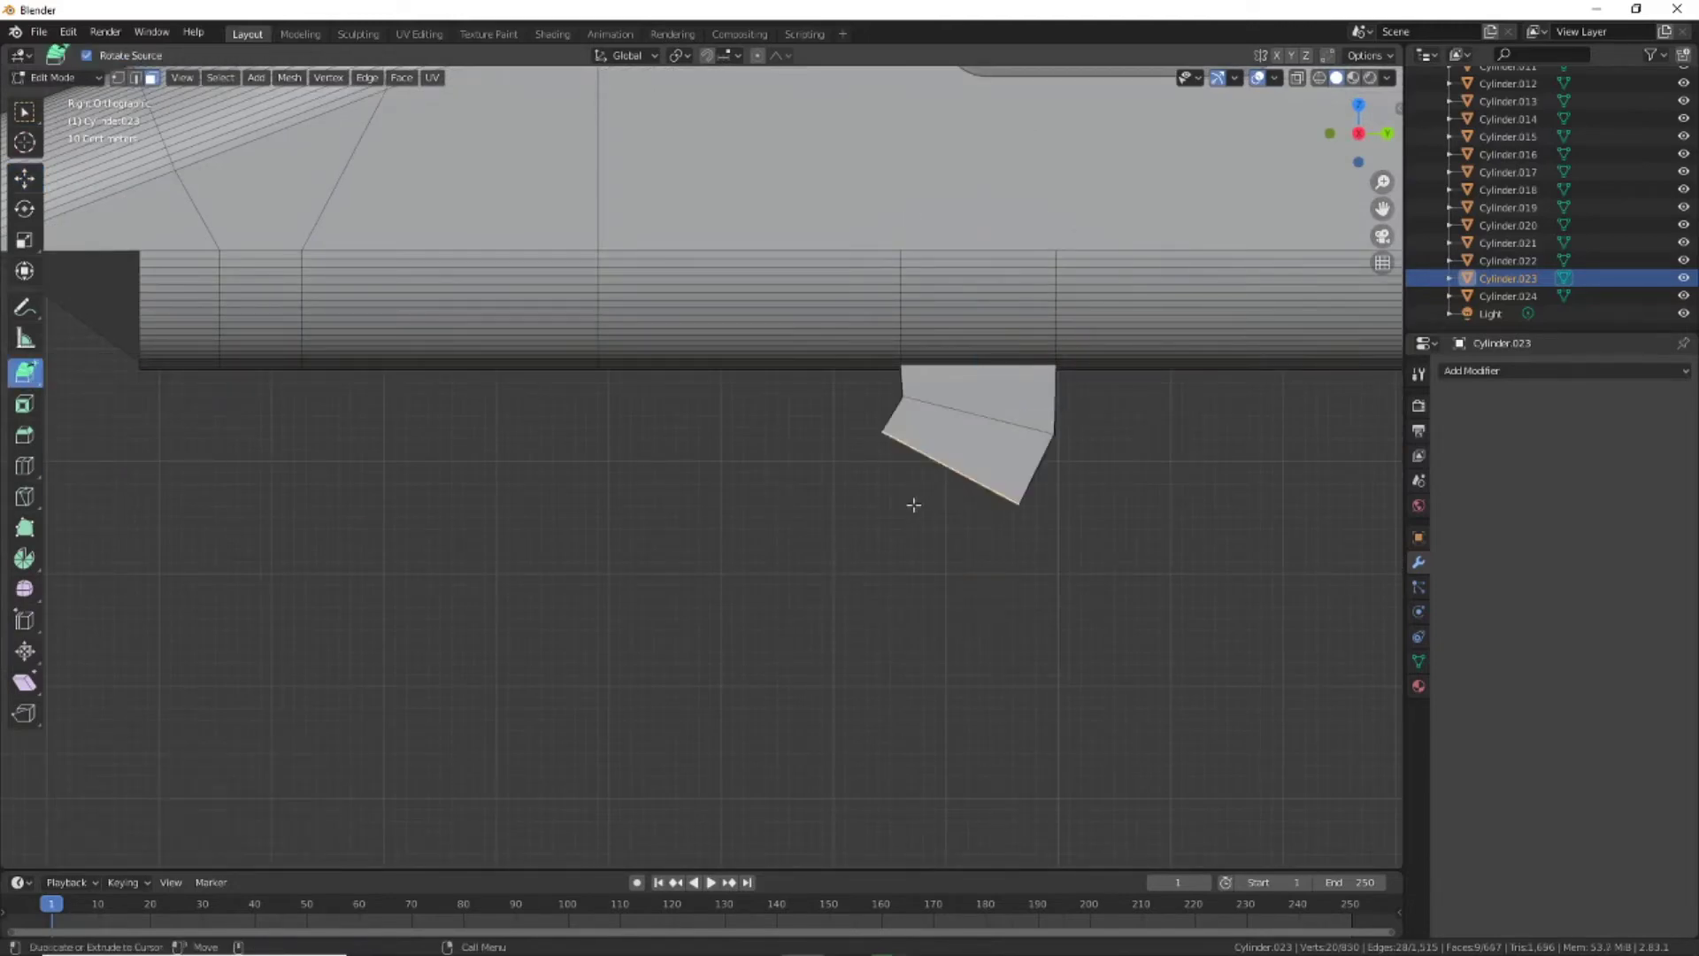
key("ctrl+z")
left_click(962, 565)
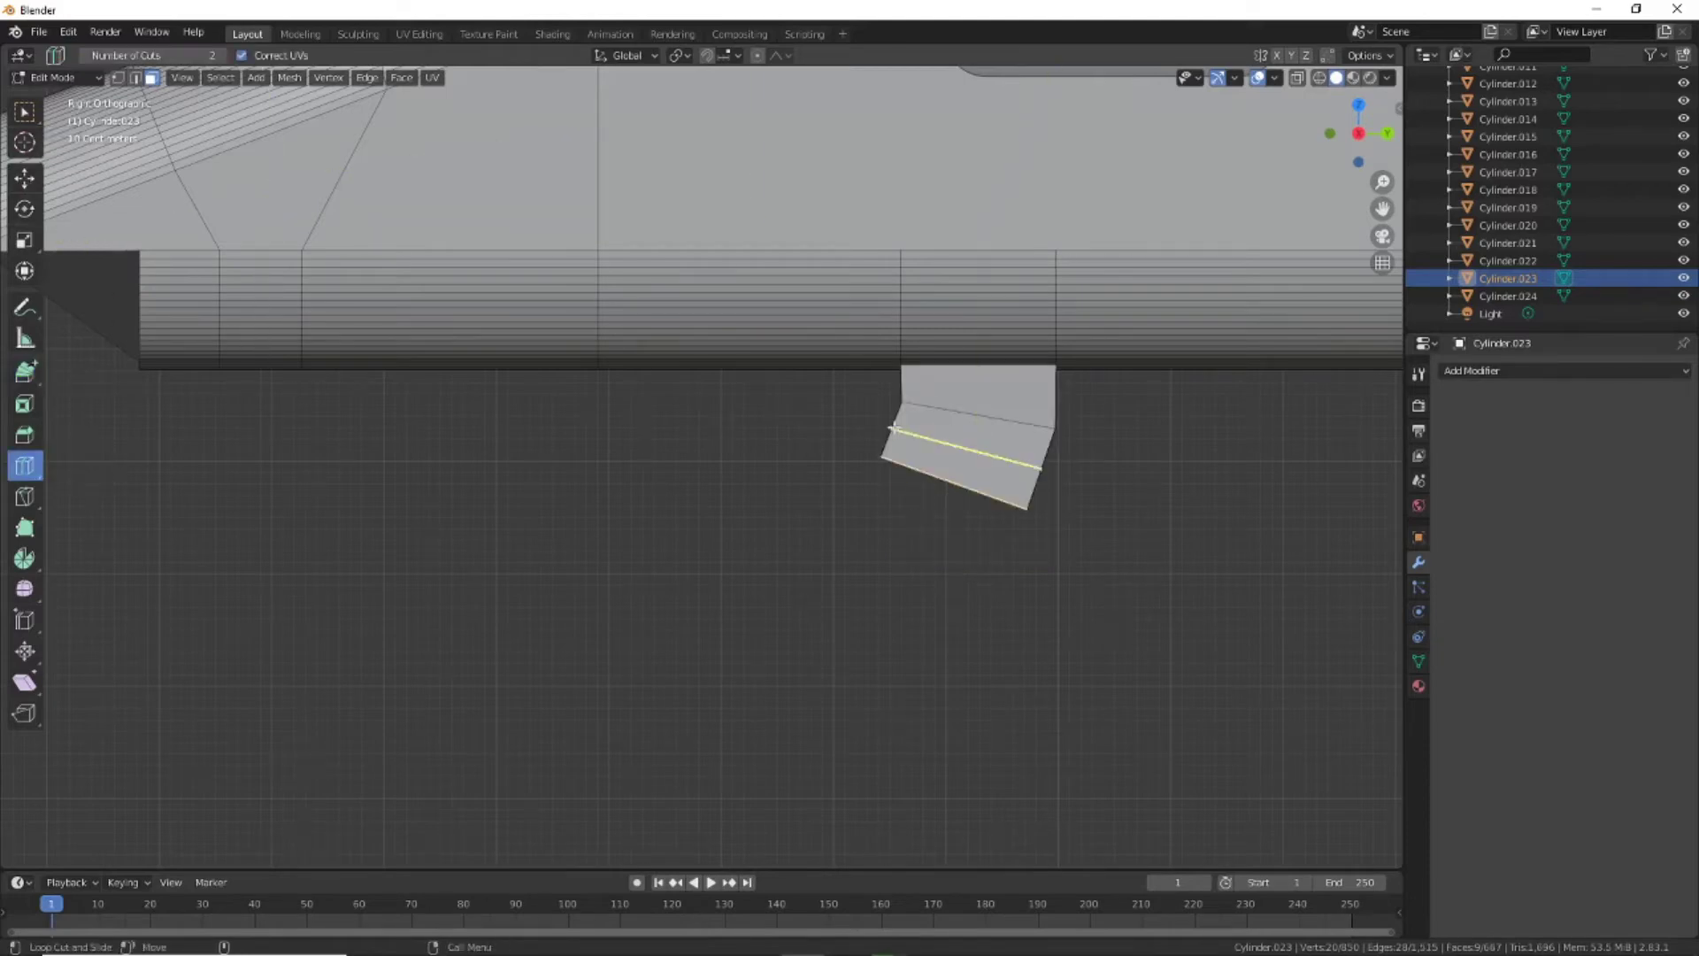
Redo the block's lower extrusion, pulling its bottom edge further down
left_click(893, 428)
key("ctrl+z")
scroll(948, 467, "up", 2)
key("ctrl+z")
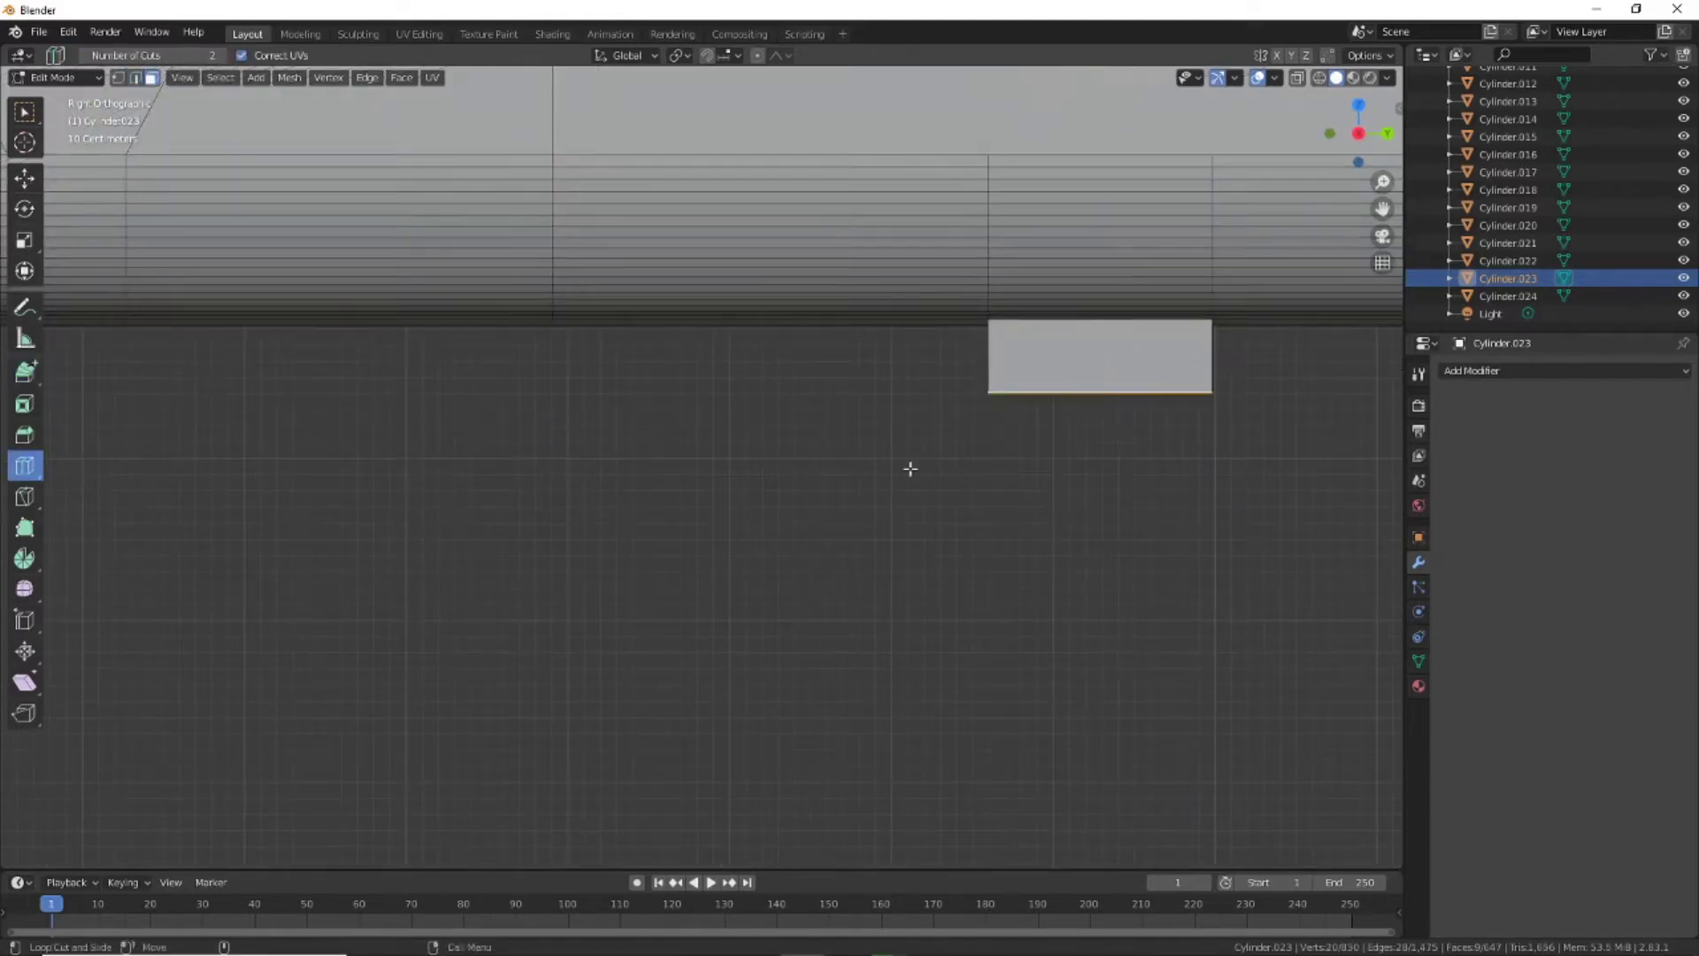
left_click(25, 373)
left_click_drag(1100, 569, 1100, 633)
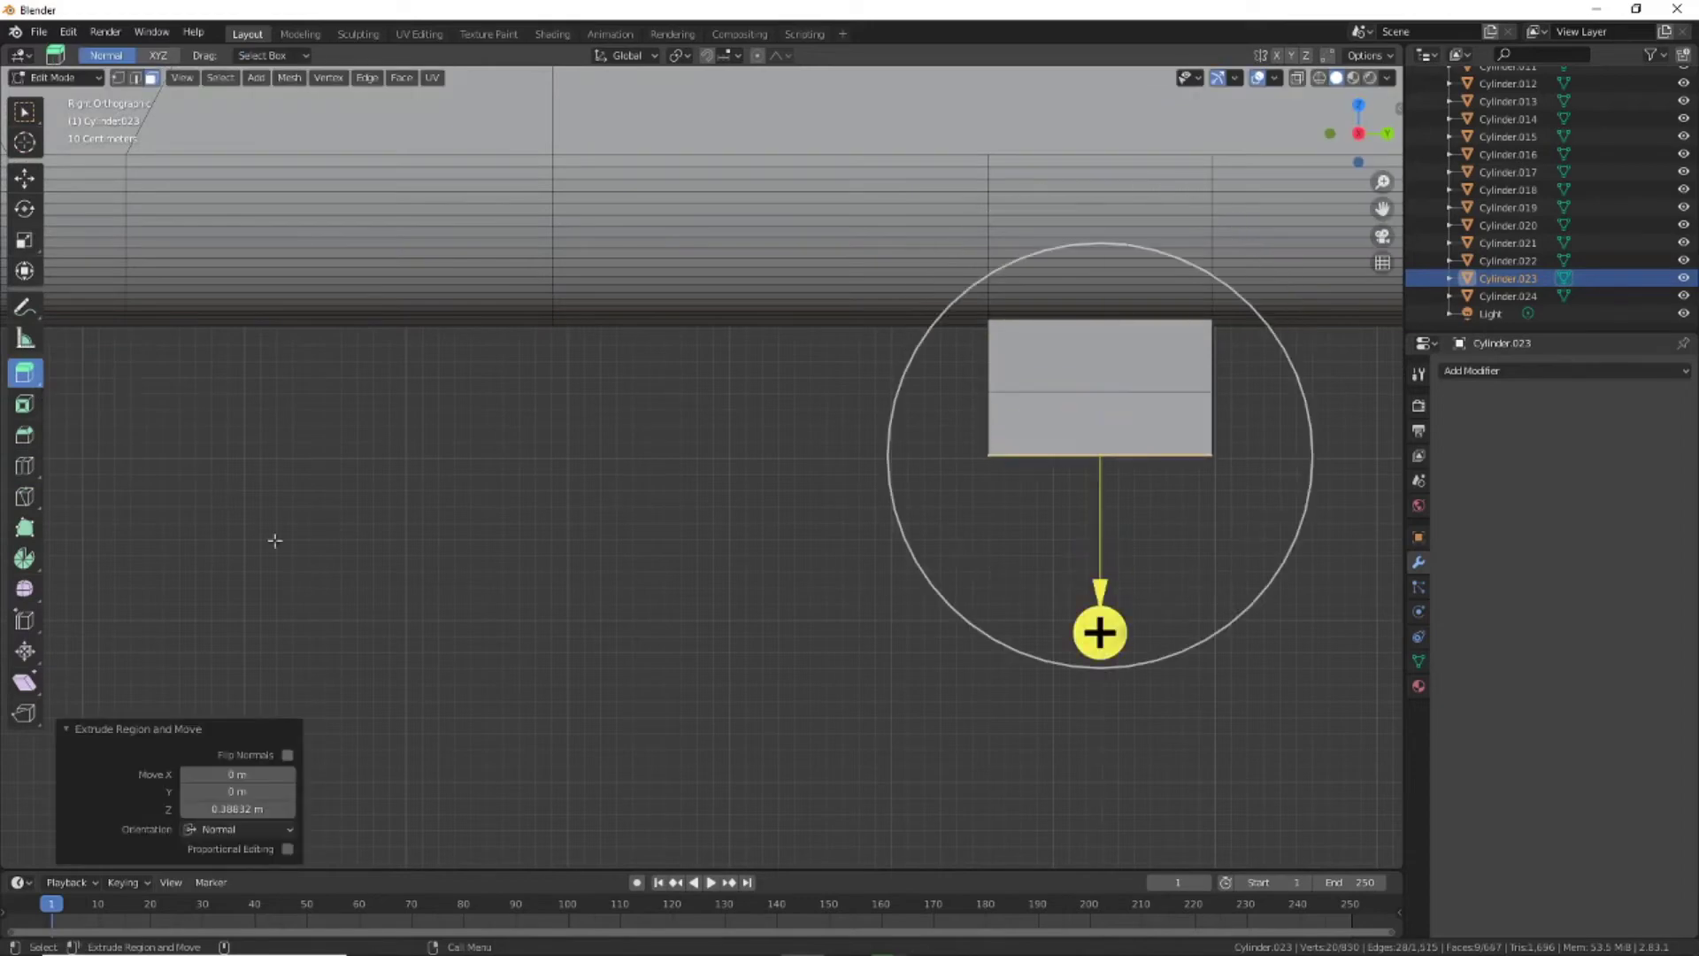
left_click(985, 414)
key("ctrl+z")
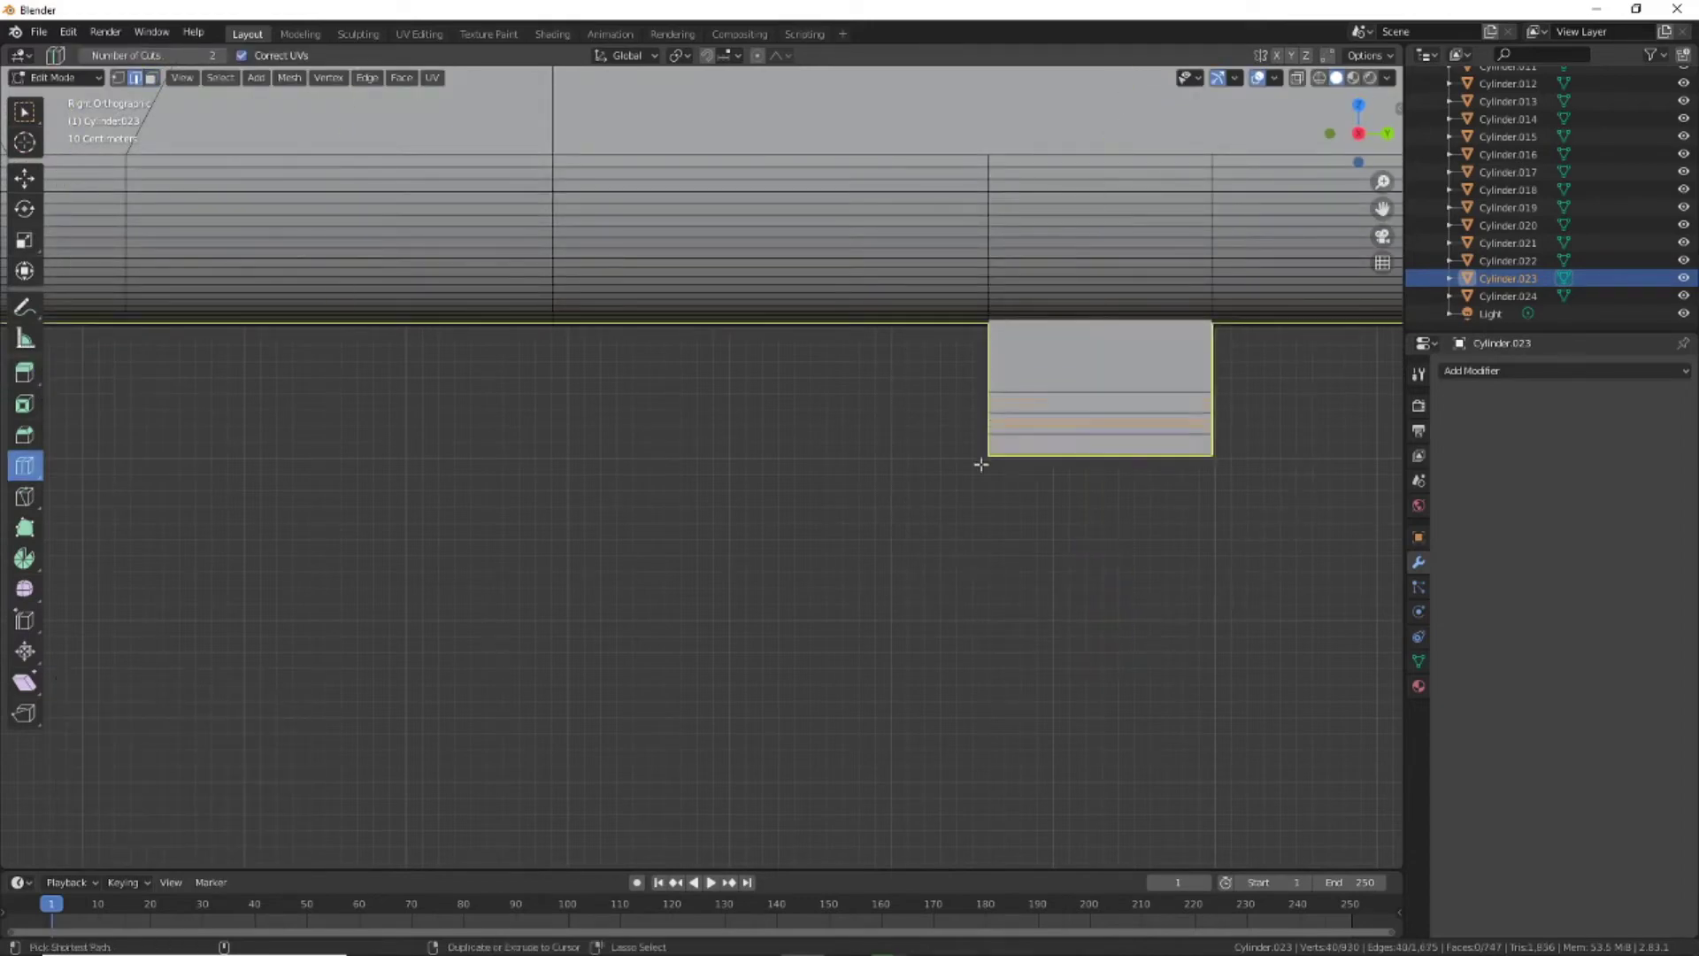
Shrink and lower the block's edge loop, scaling it to 0.742 on Y
left_click(24, 178)
middle_click_drag(1062, 425, 789, 443, "shift")
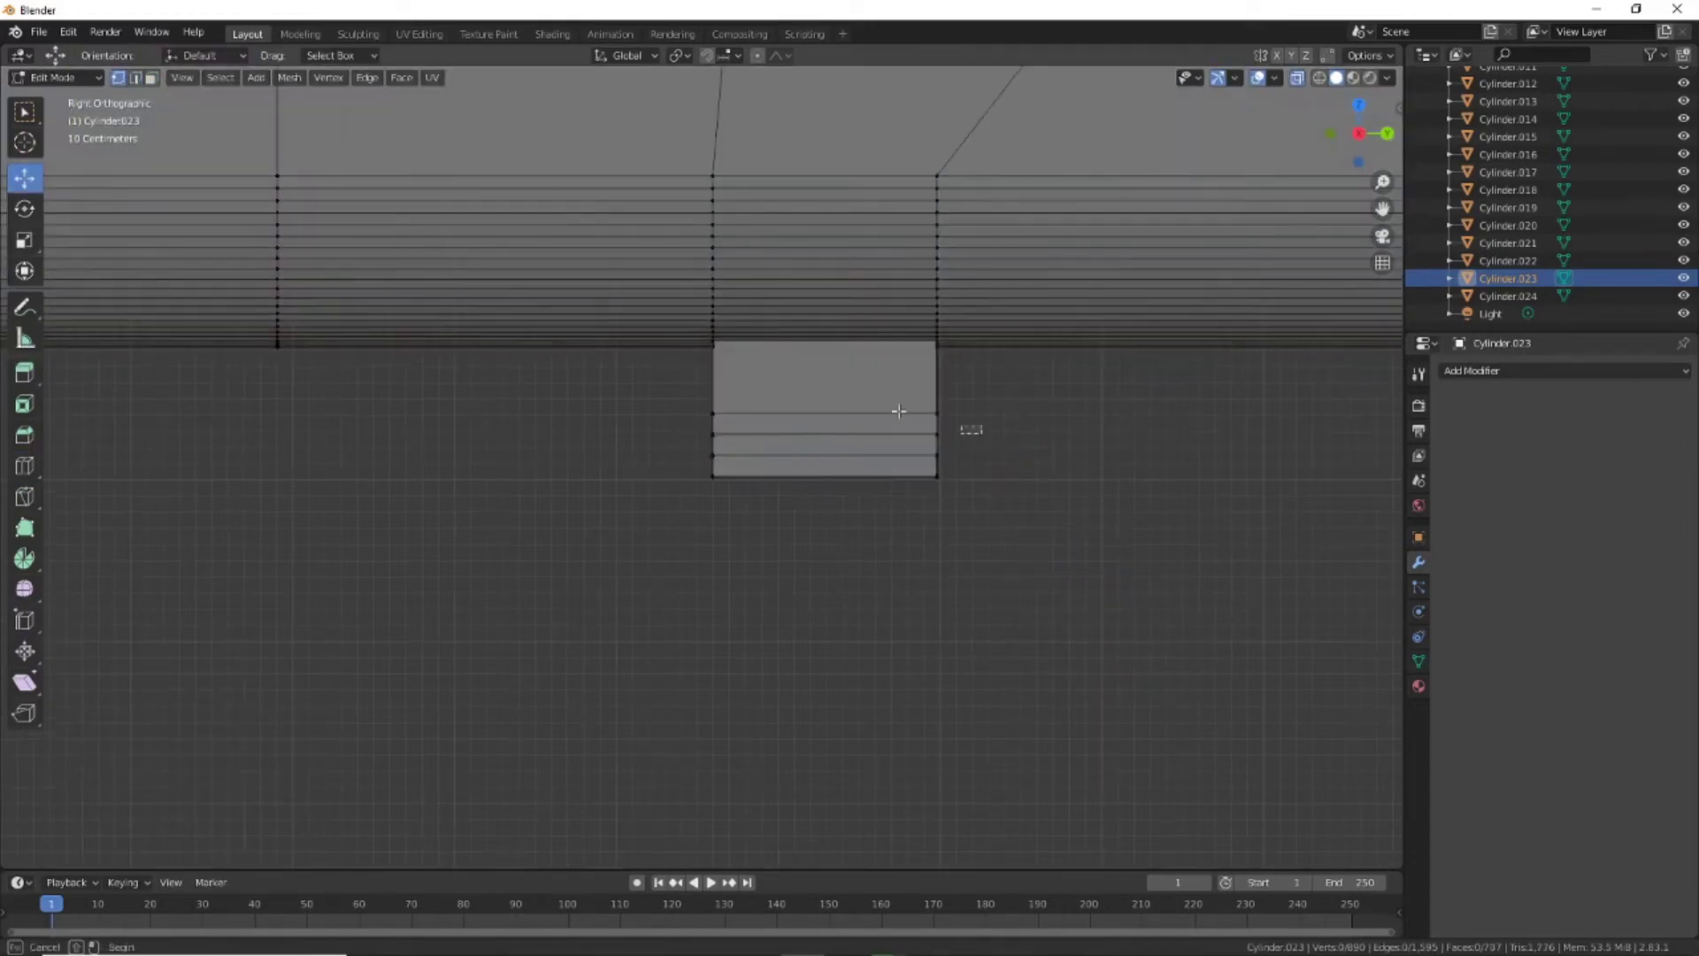
scroll(1093, 428, "up", 2)
key("s")
left_click(974, 393)
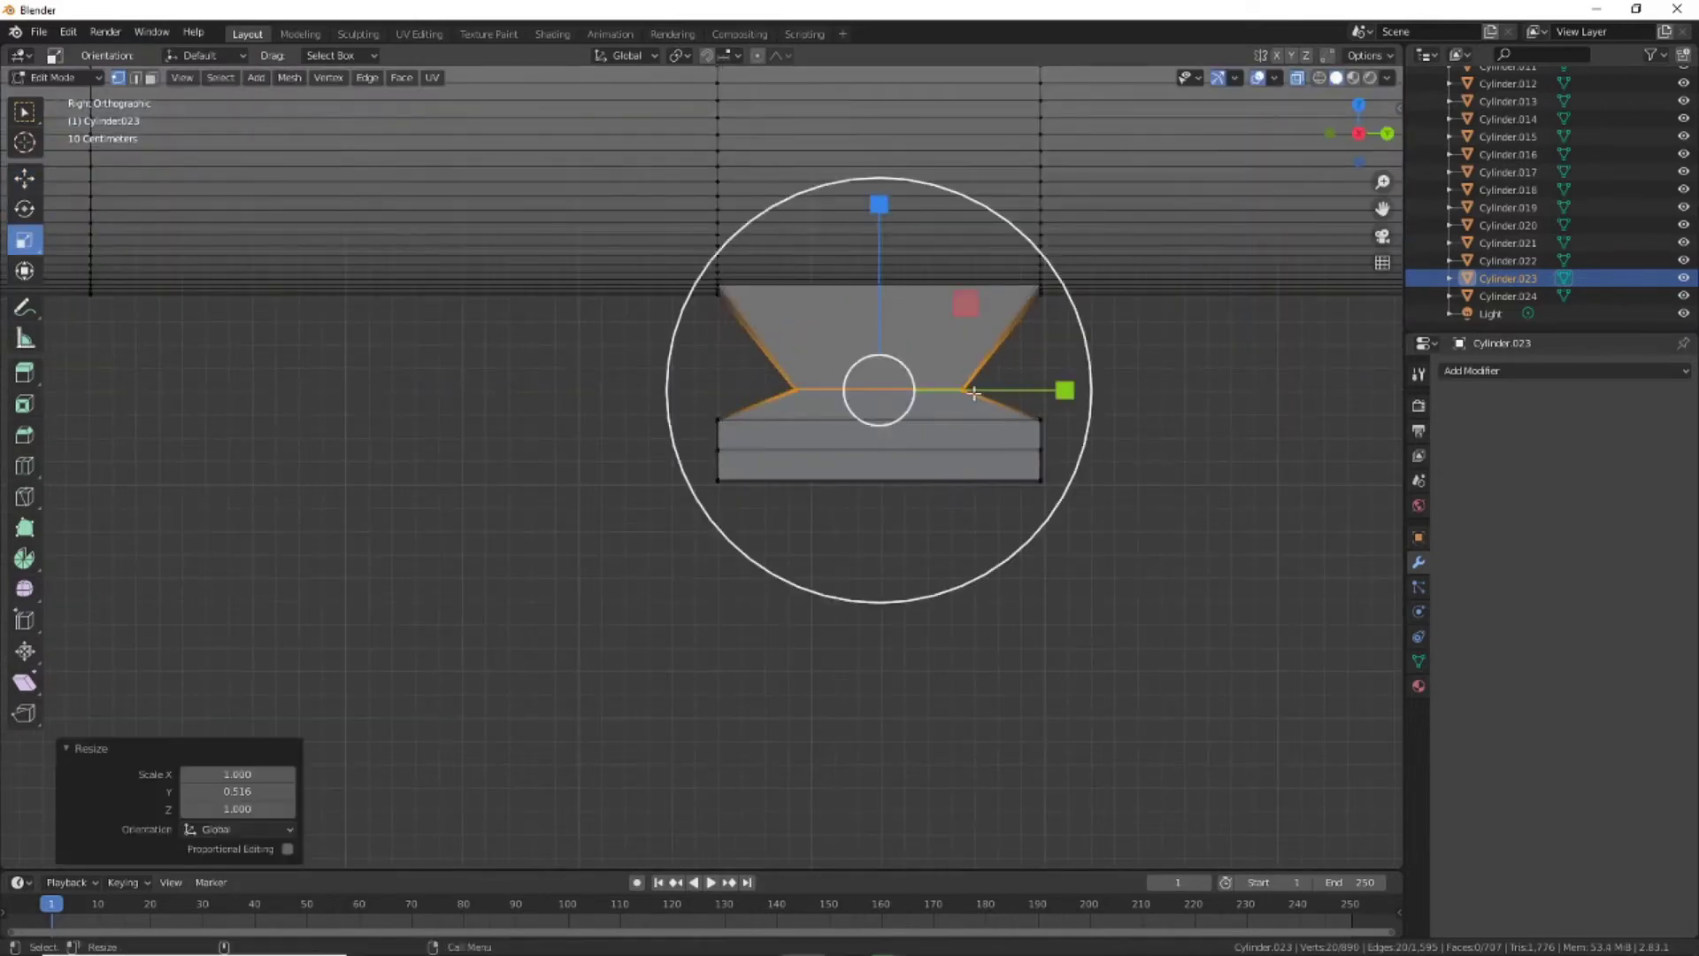
key("g")
left_click(1027, 399)
key("g")
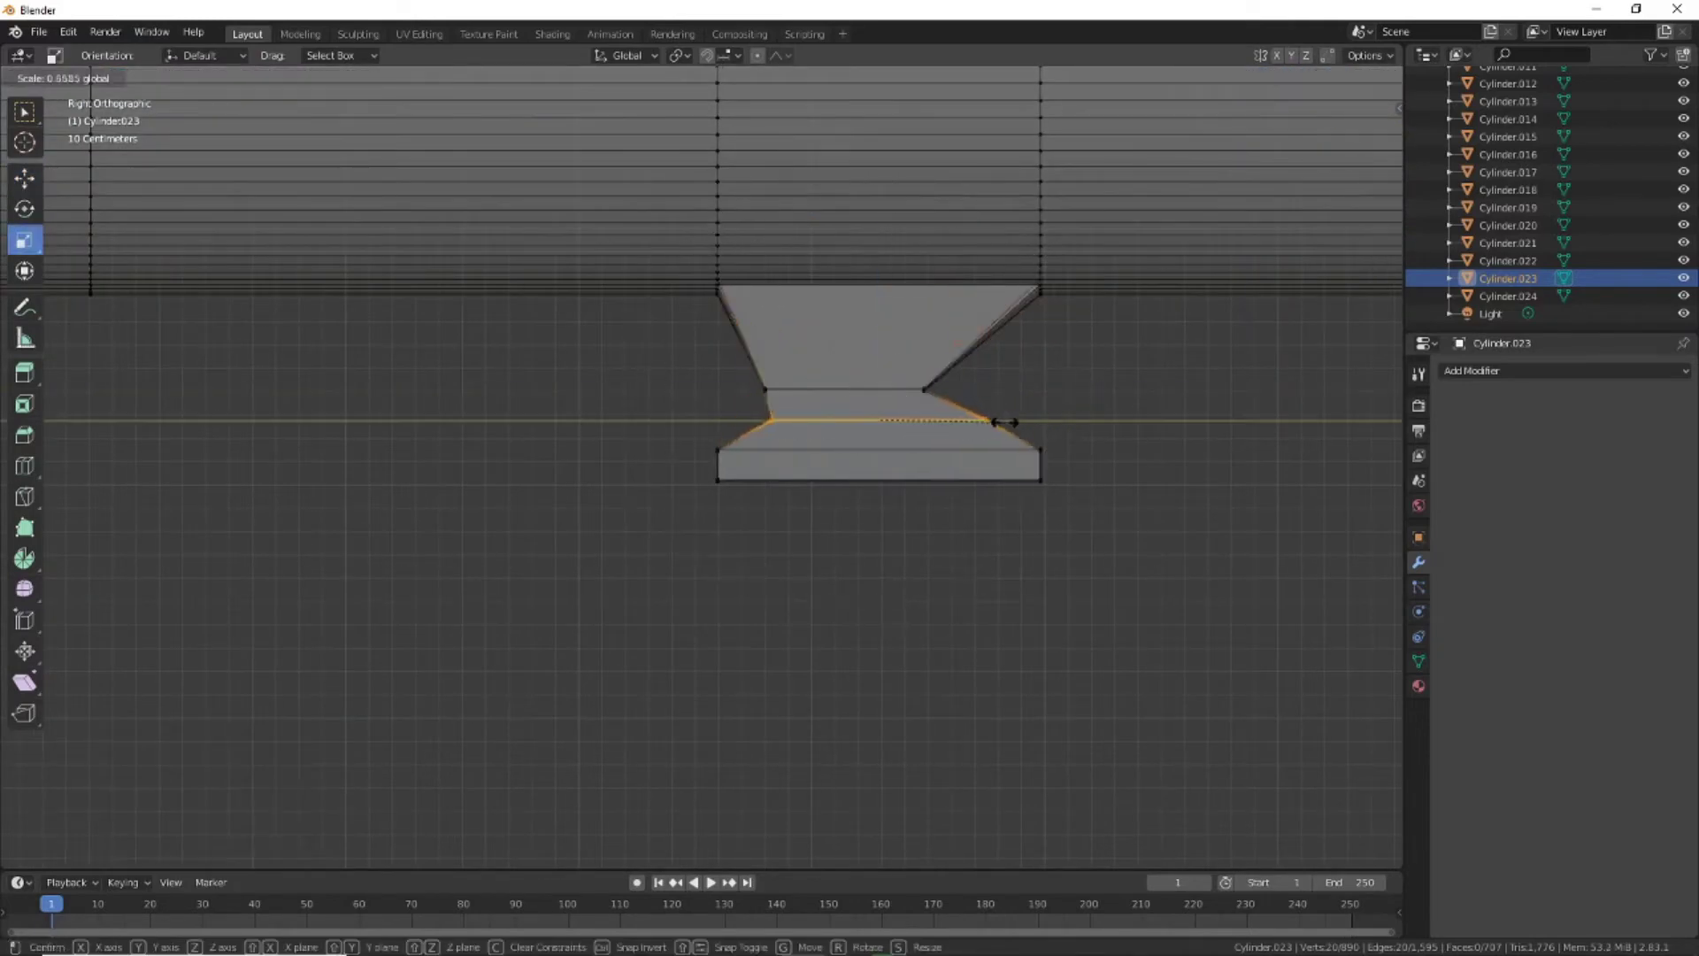
left_click(1027, 429)
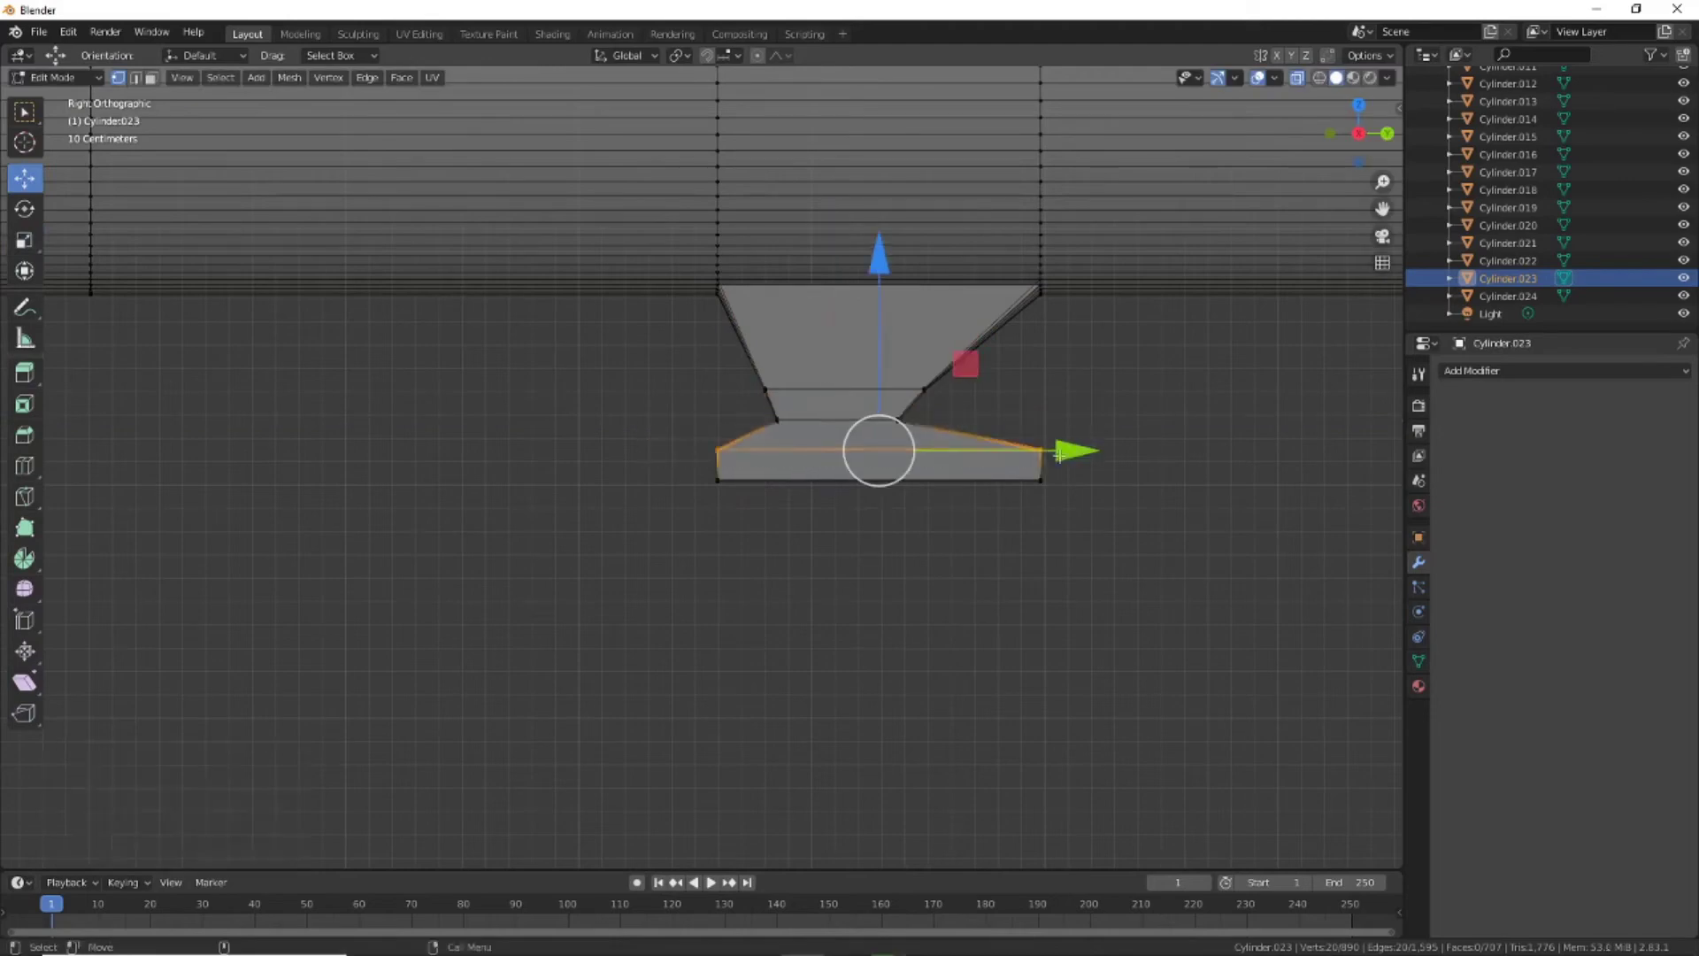
key("s")
left_click(978, 452)
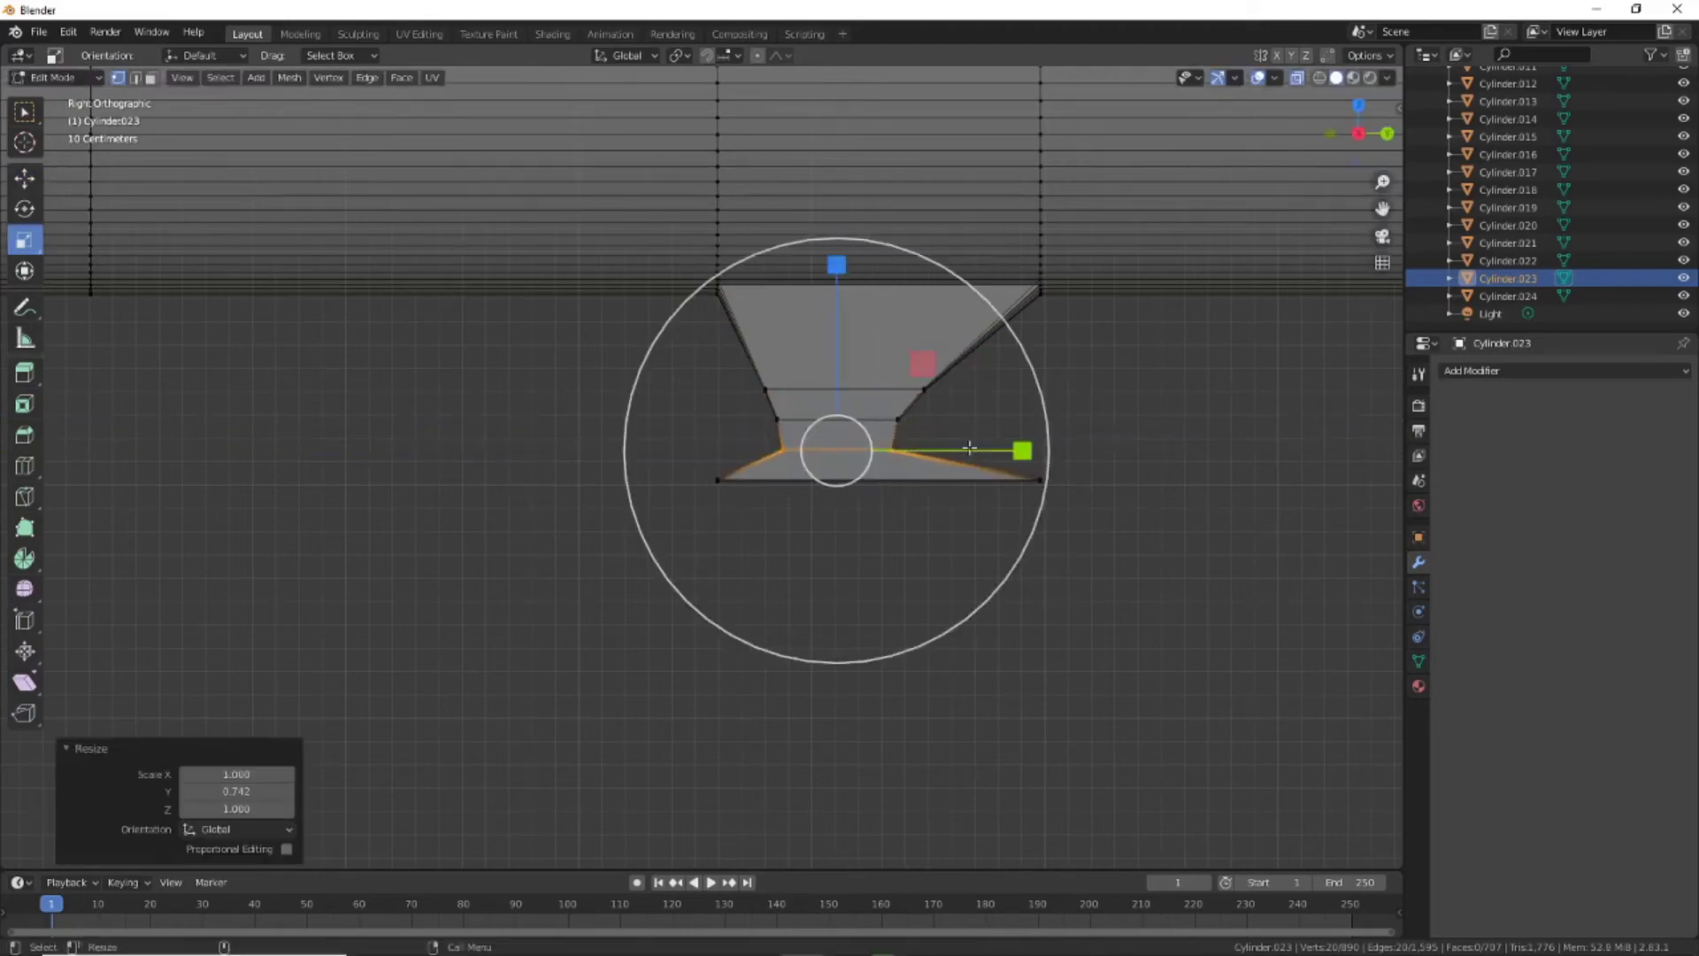
scroll(867, 426, "up", 5)
Pull the block's bottom corner vertices inward along Y to taper its profile
left_click(953, 535)
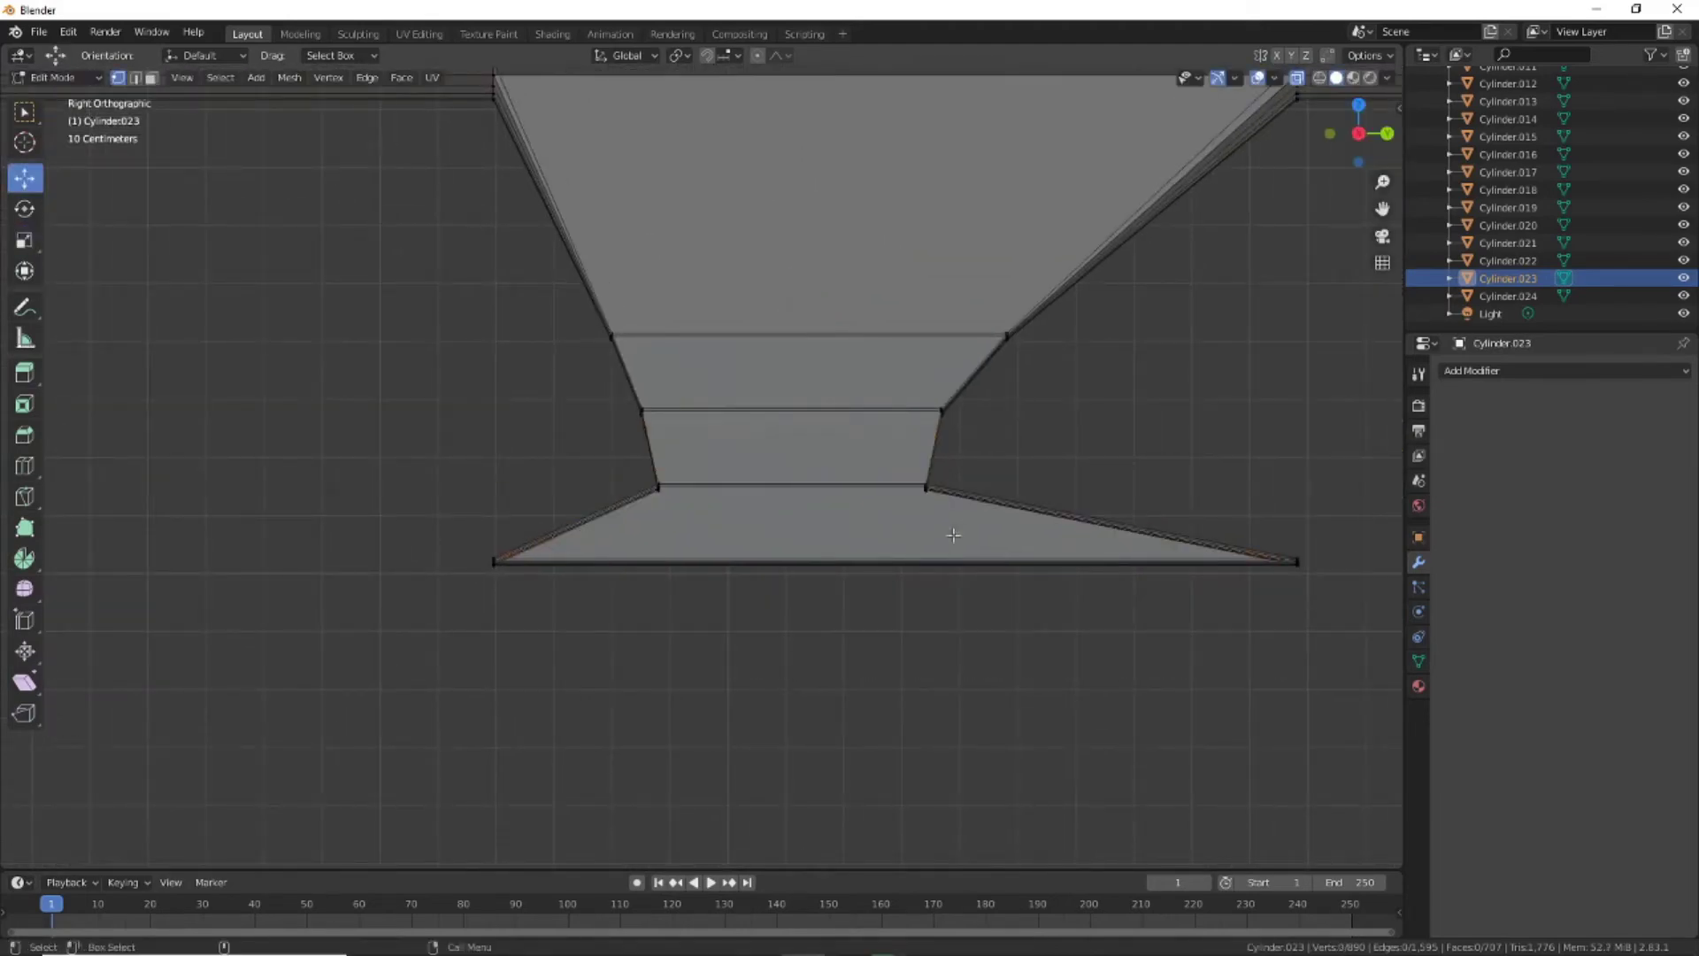
left_click_drag(1111, 492, 1085, 492)
left_click(1297, 561)
left_click_drag(1295, 560, 933, 550)
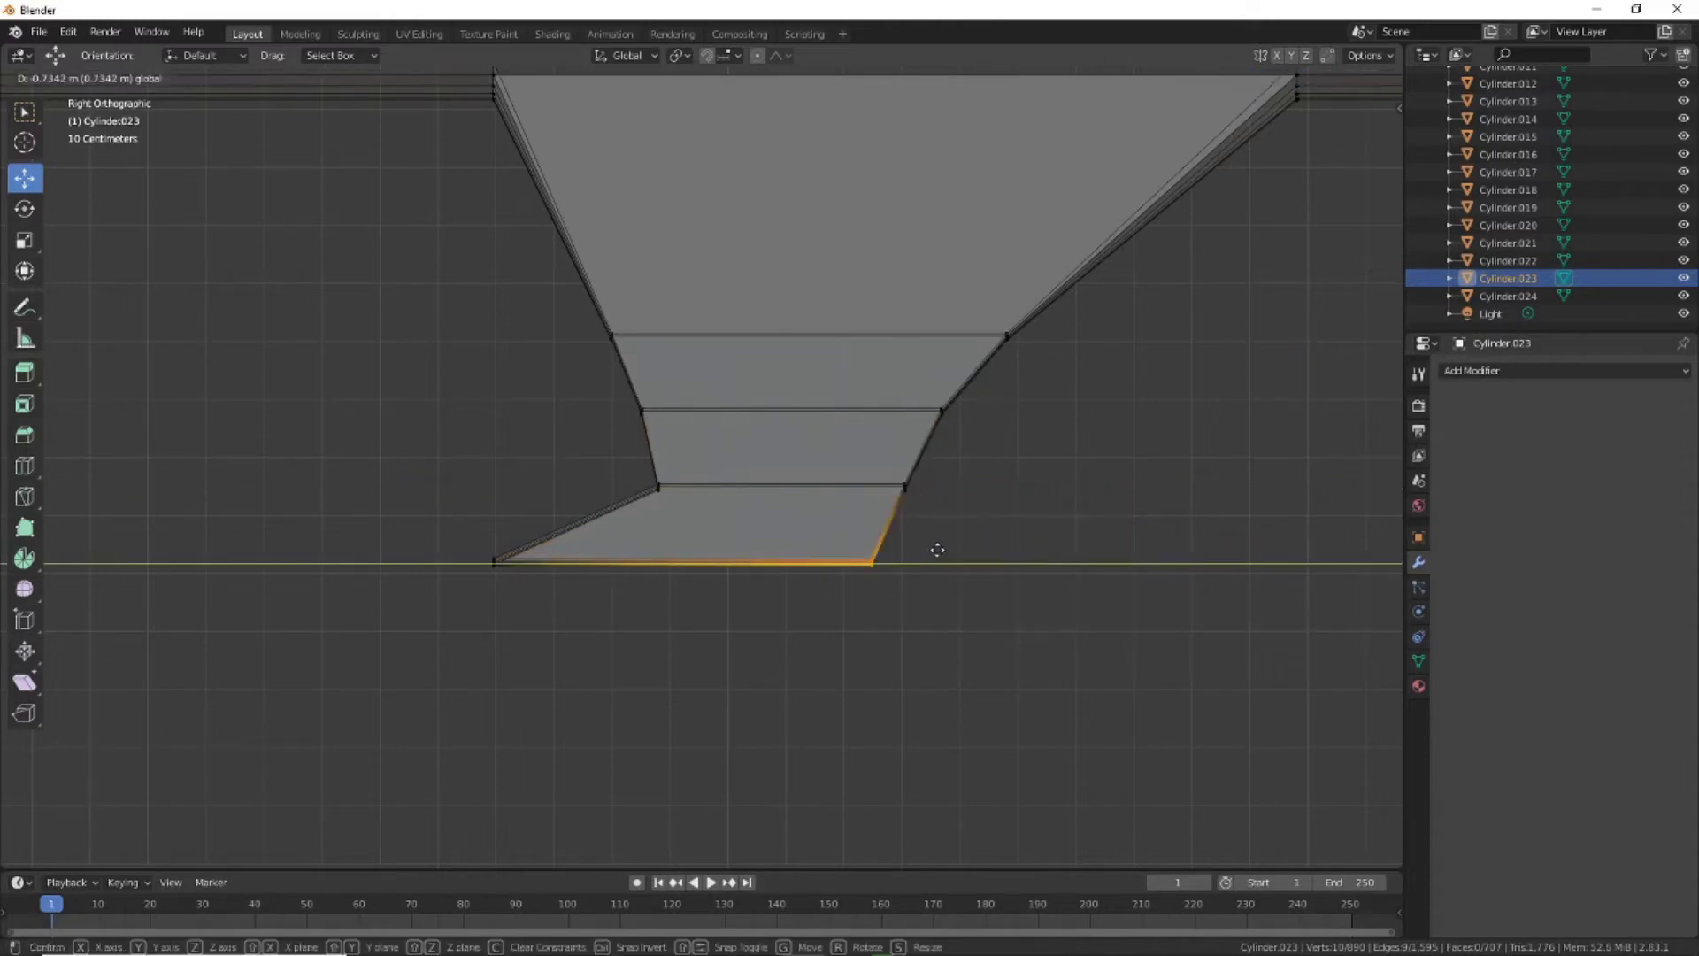
left_click(493, 560)
key("g")
key("y")
left_click(830, 583)
Inspect the block's side vertices and orbit to view the taper at an angle
left_click(658, 485)
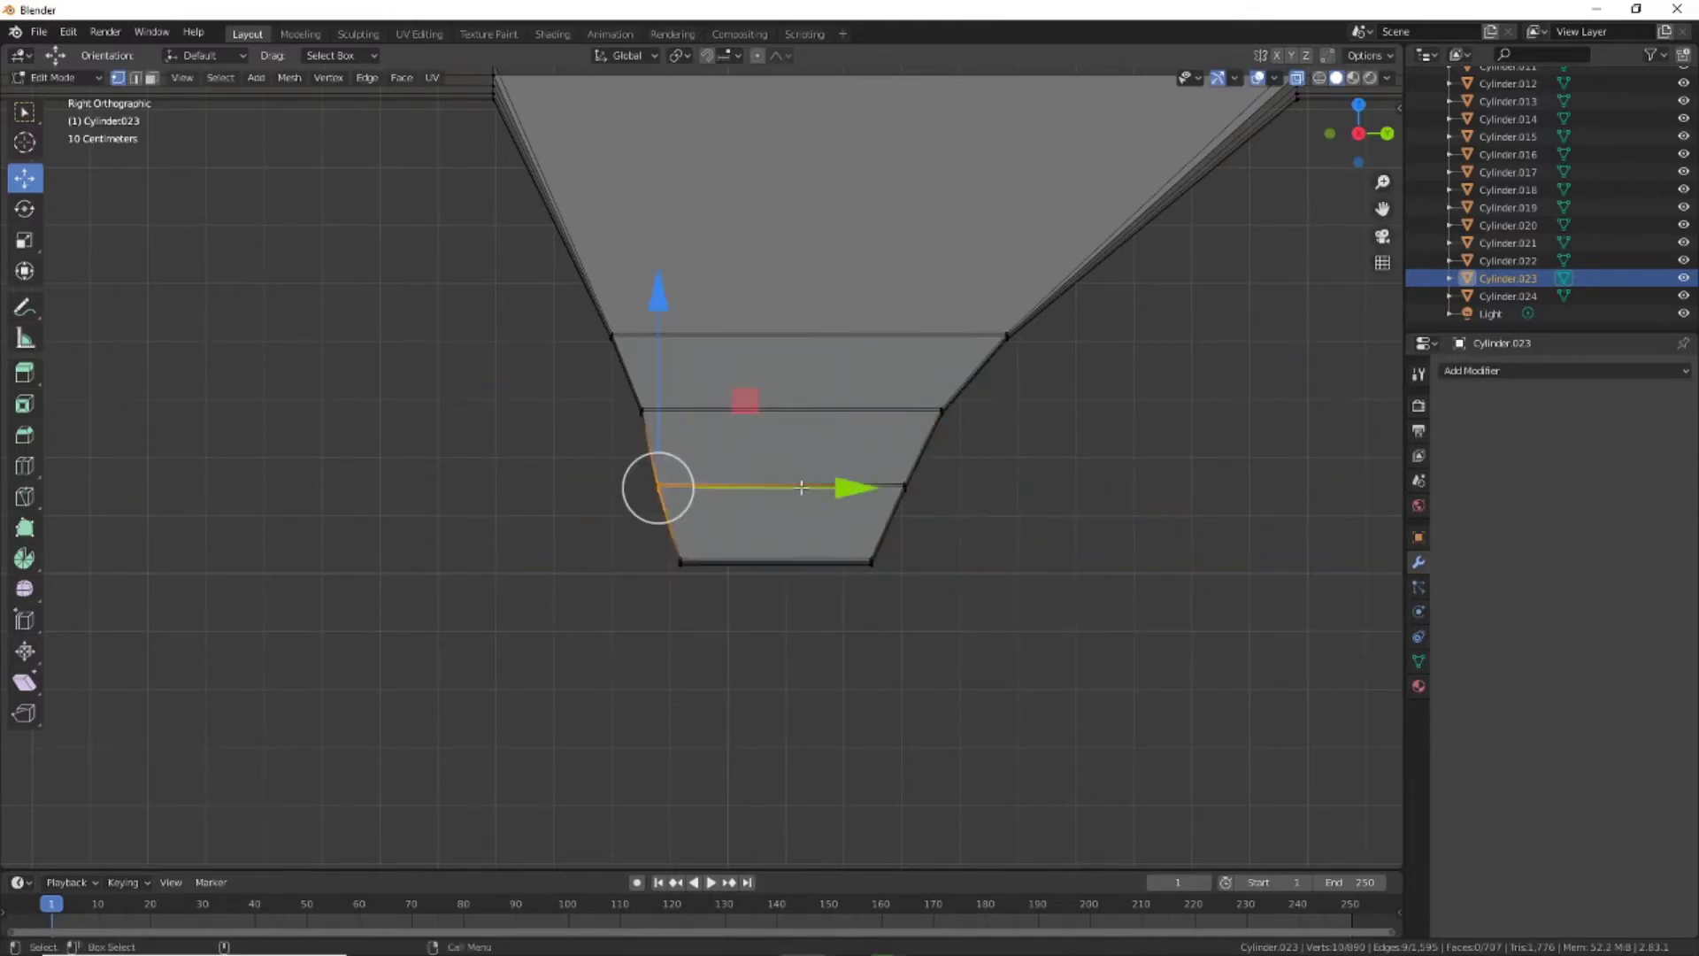
left_click(941, 409)
left_click(999, 642)
scroll(999, 642, "down", 1)
mouse_move(999, 642)
middle_mouse_down()
mouse_move(865, 581)
mouse_move(997, 592)
mouse_move(1063, 558)
mouse_move(1089, 576)
mouse_move(826, 566)
middle_mouse_up()
In Back view, narrow the block's bottom edge loop along X
left_click_drag(826, 565, 637, 463)
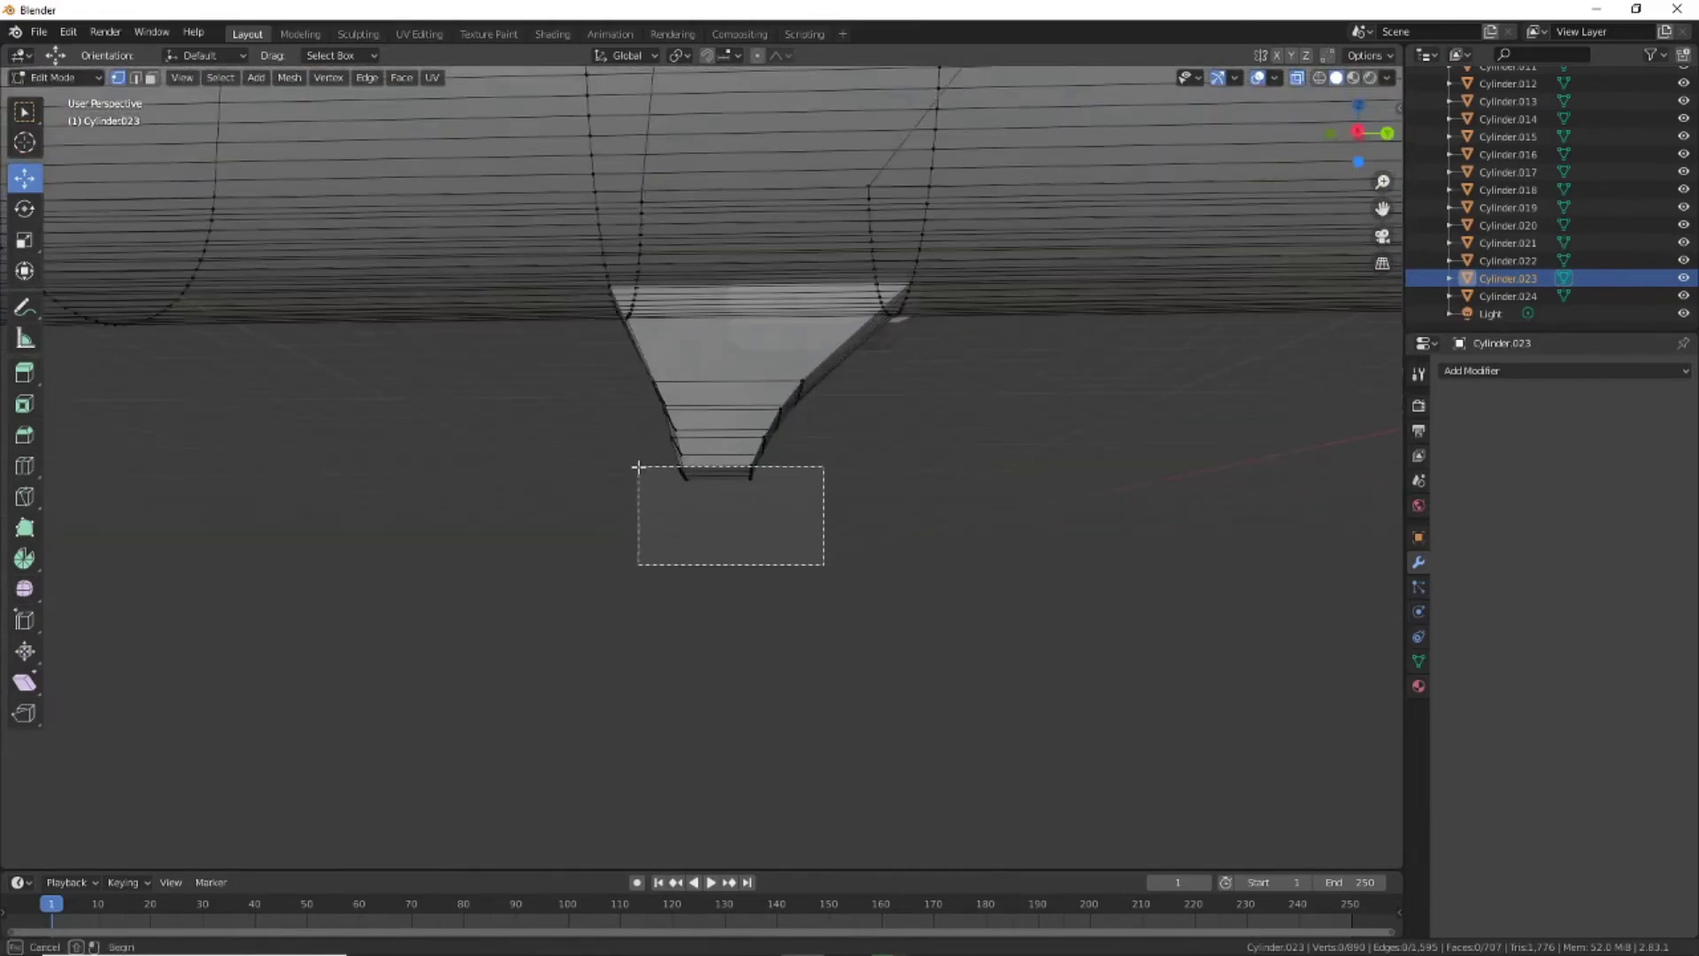
left_click(1387, 133)
scroll(633, 561, "up", 3)
key("shift+space")
key("s")
left_click_drag(556, 509, 659, 530)
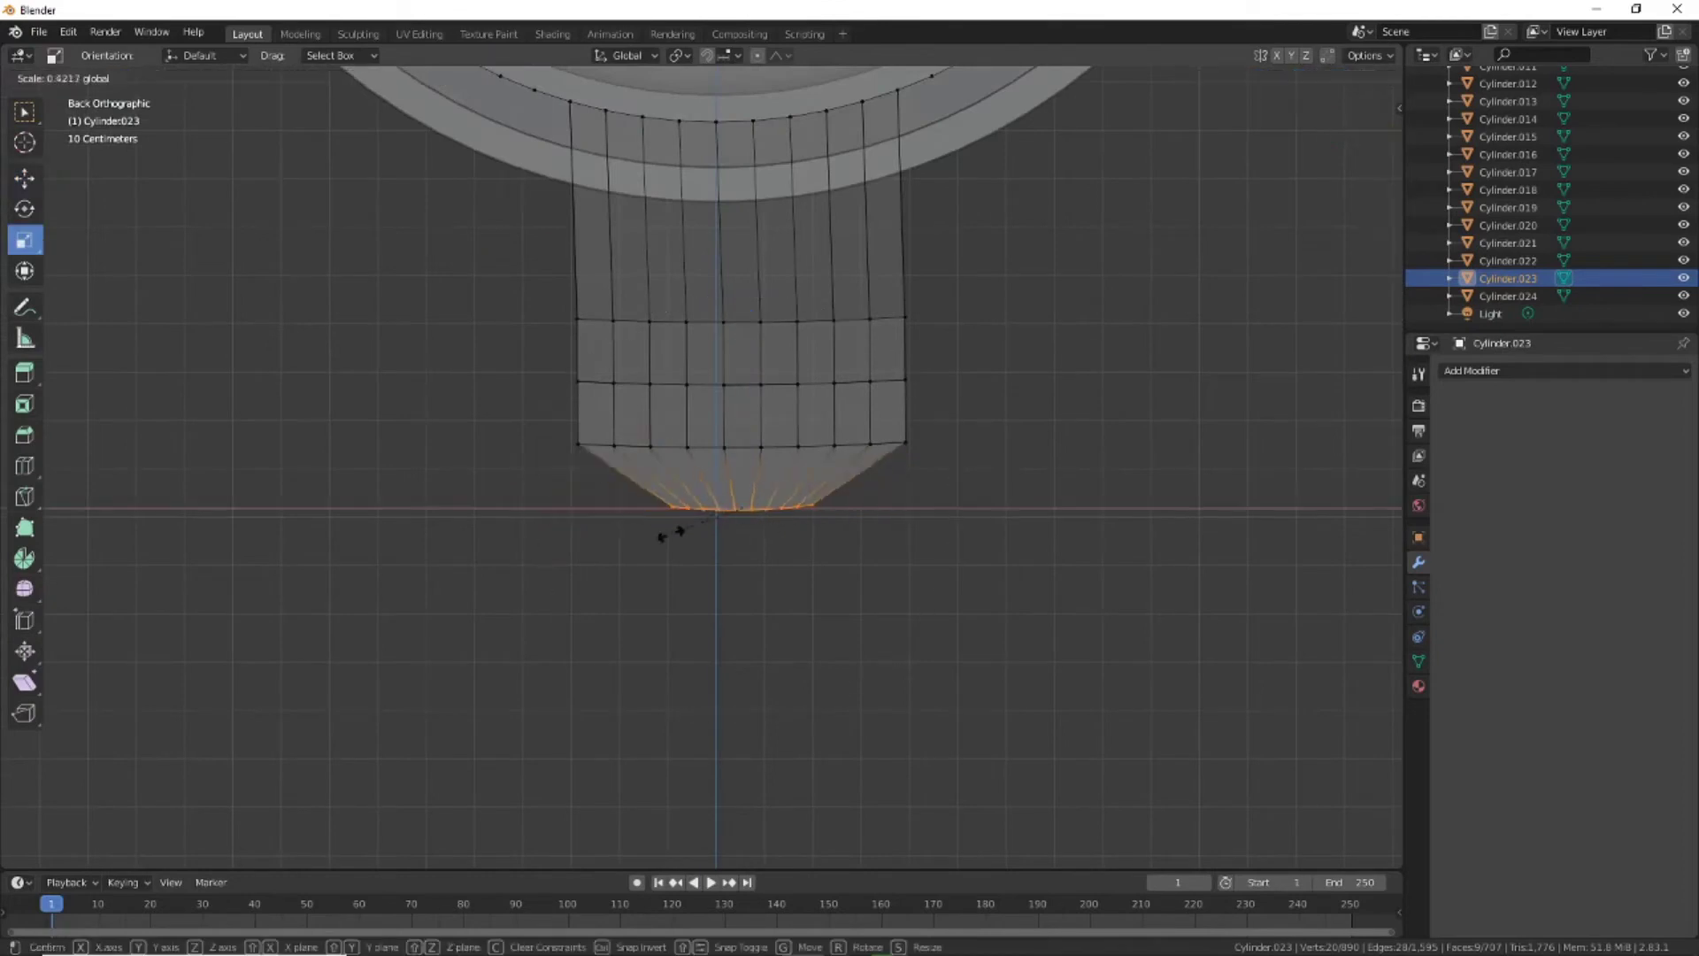
Narrow the upper edge loops on X and the two lower loops to 0.601
left_click_drag(518, 422, 929, 464)
left_click_drag(557, 445, 619, 446)
mouse_move(496, 301)
left_mouse_down()
mouse_move(938, 346)
mouse_move(867, 322)
left_mouse_up()
left_click_drag(458, 357, 762, 396)
mouse_move(556, 381)
left_mouse_down()
mouse_move(645, 390)
mouse_move(835, 482)
left_mouse_up()
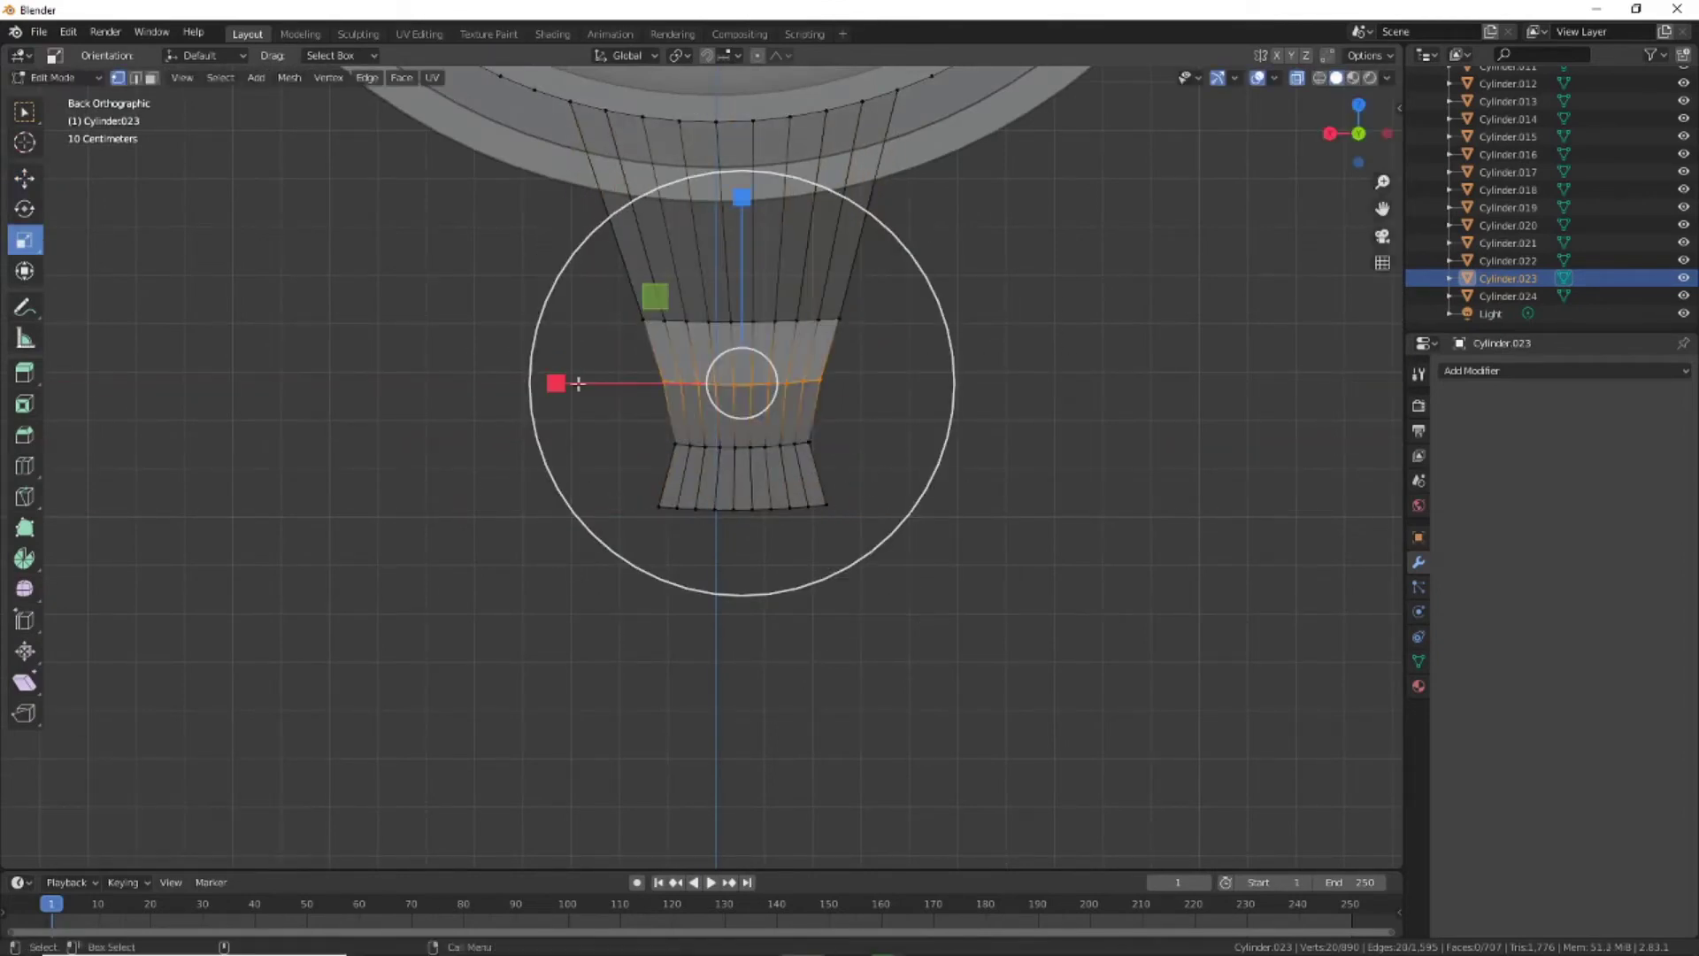
left_click(554, 442)
left_click_drag(551, 442, 841, 531)
left_click_drag(557, 509, 633, 509)
Narrow two more loops on X and flatten the bottom loop along Z
left_click_drag(441, 419, 770, 476)
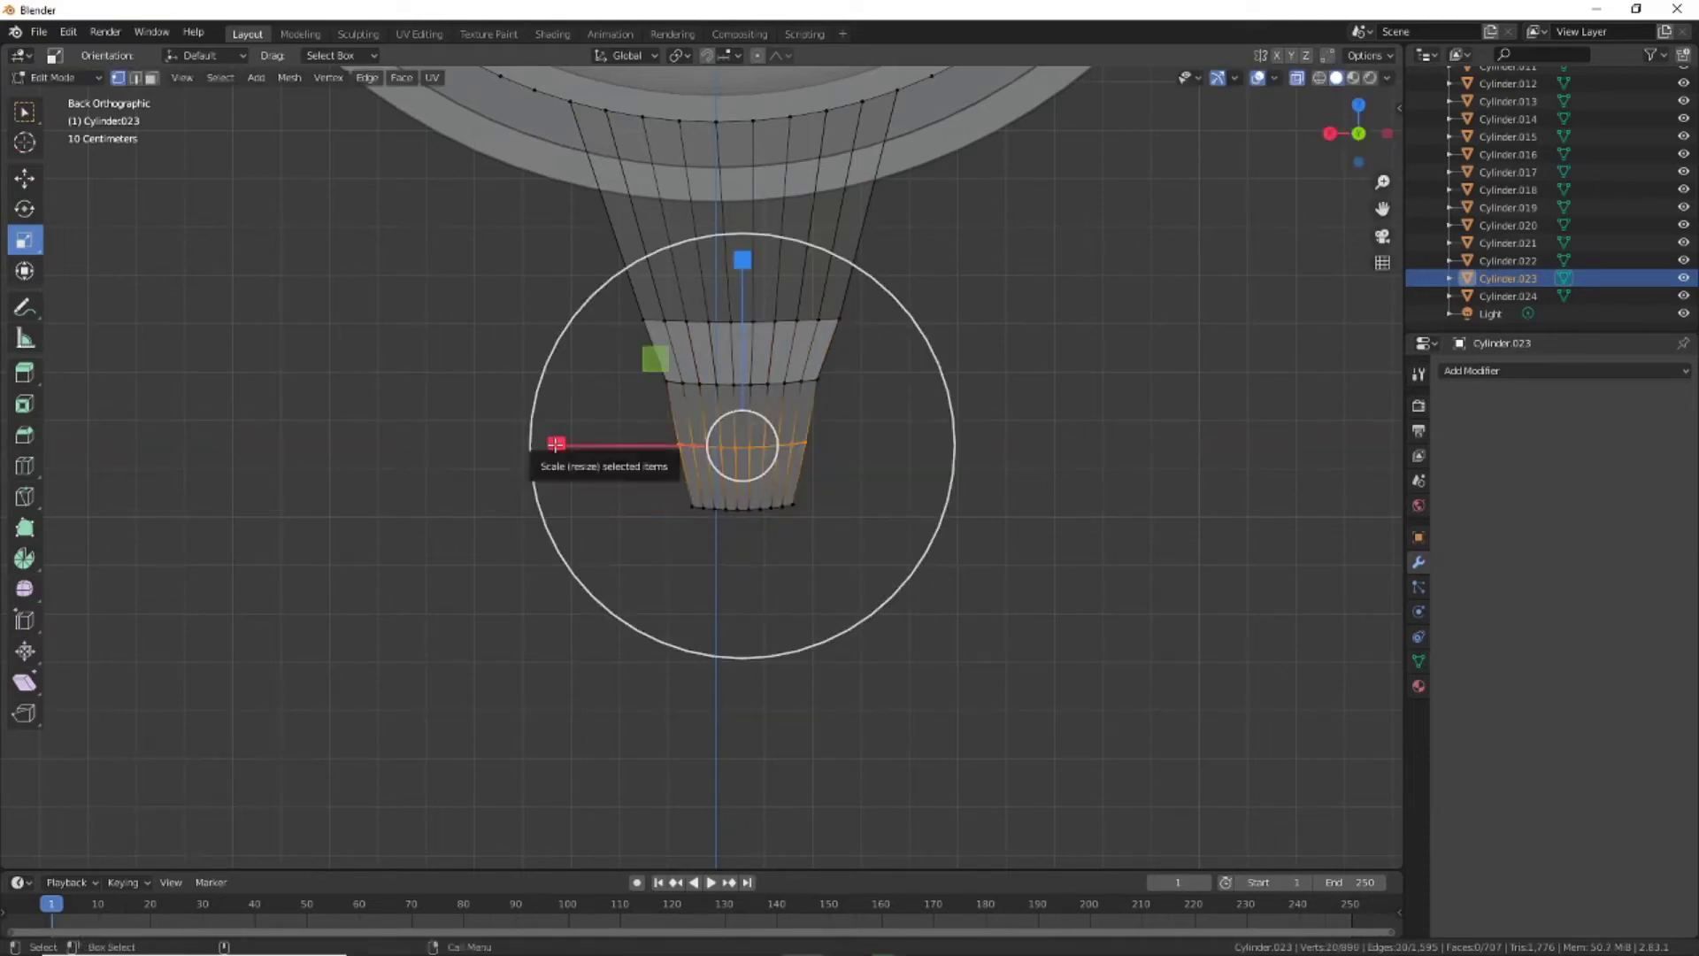
left_click_drag(554, 443, 561, 444)
left_click_drag(496, 358, 849, 402)
left_click_drag(554, 383, 552, 378)
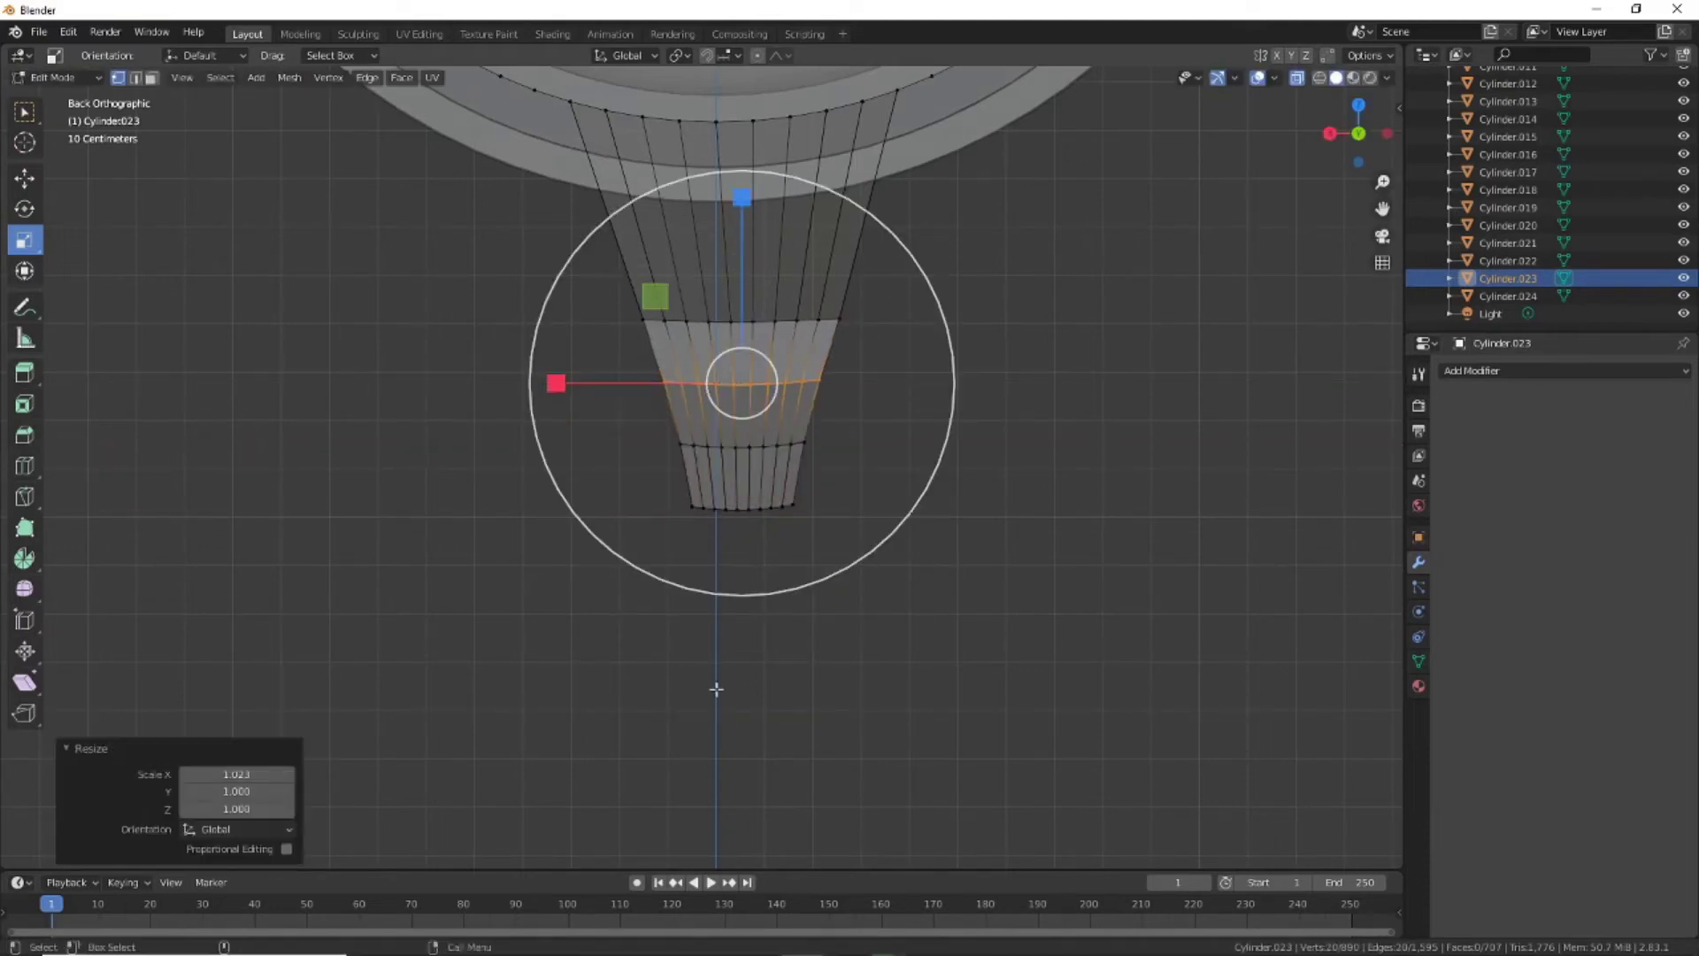
left_click_drag(531, 483, 841, 531)
left_click_drag(562, 466, 700, 480)
key("z")
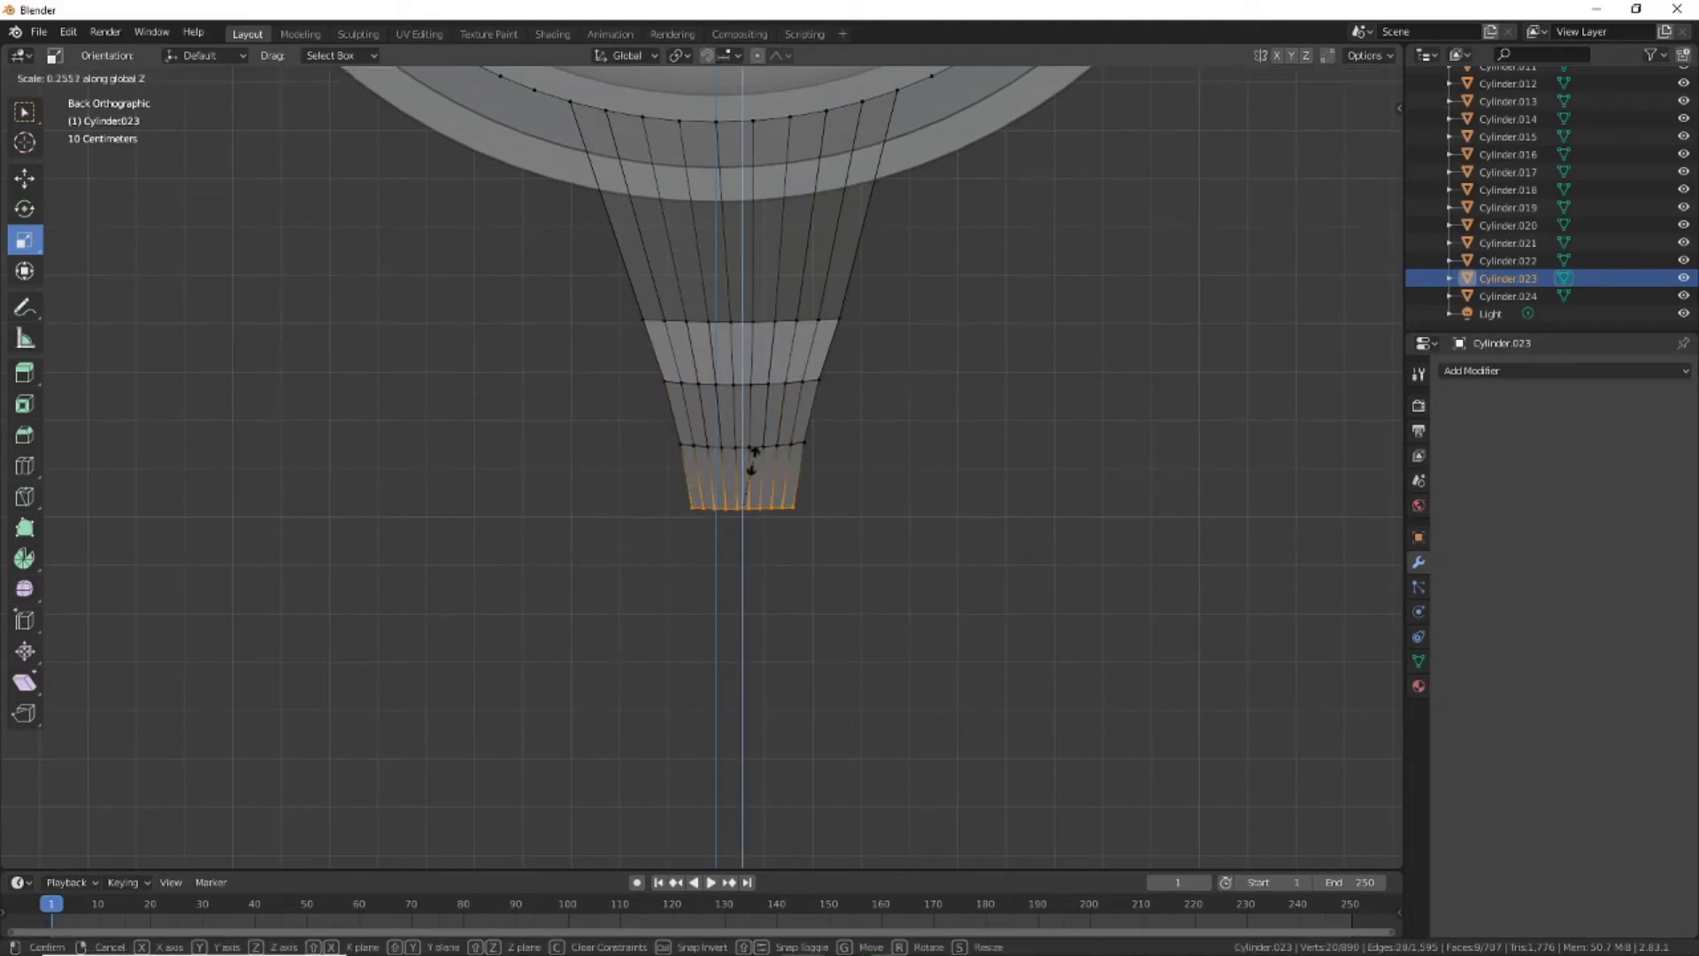
left_click(744, 460)
middle_click_drag(702, 614, 888, 538)
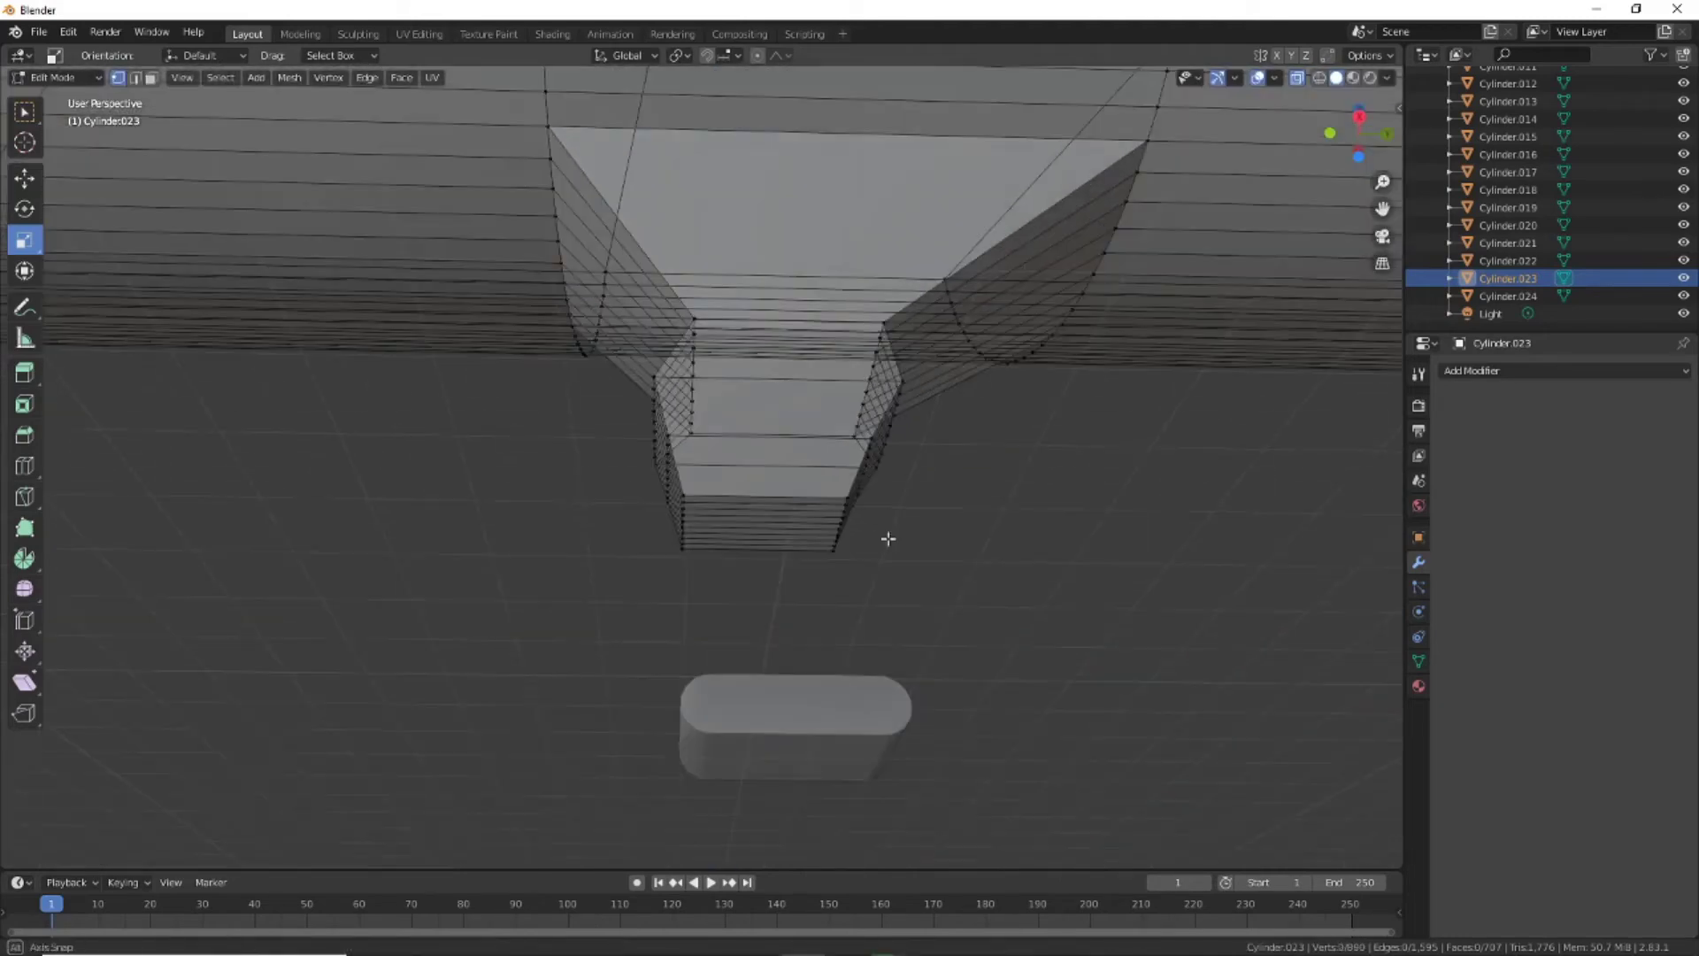
Switch to face select and pick the block's bottom face, viewing it from the right
left_click(151, 77)
middle_click_drag(770, 614, 761, 496)
left_click(762, 496)
mouse_move(1104, 732)
middle_mouse_down()
mouse_move(946, 799)
mouse_move(1032, 796)
middle_mouse_up()
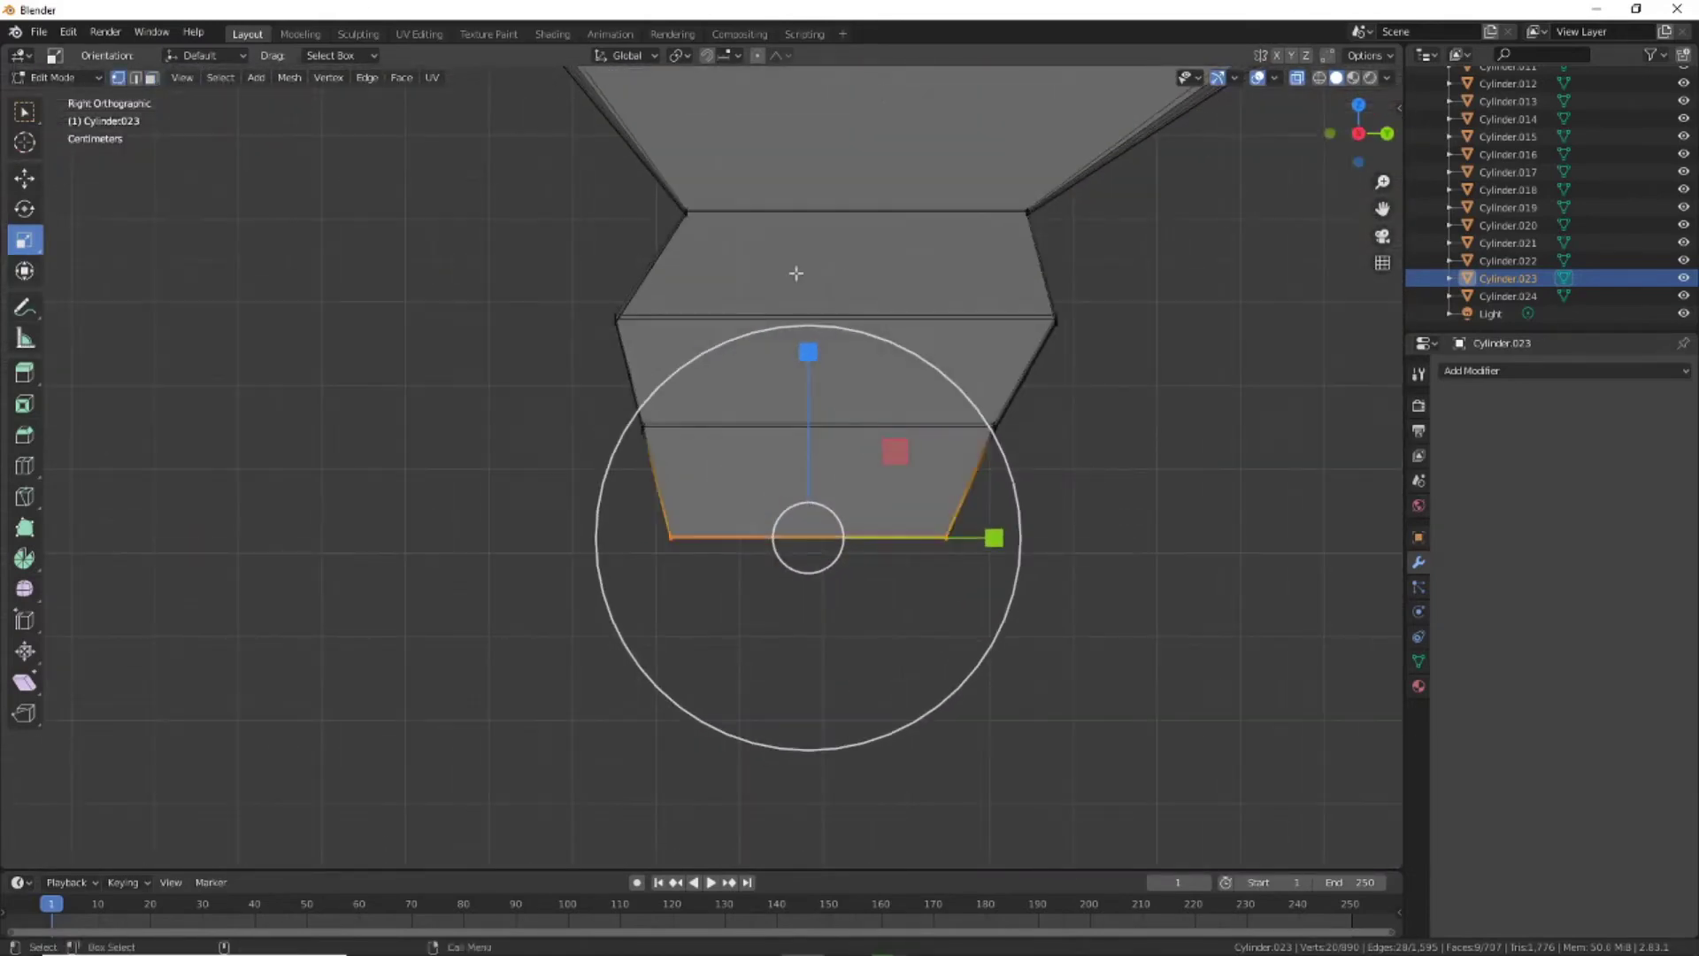
Drag the second and third loops' left and right vertices inward with the Move tool
left_click(24, 177)
left_click(1055, 317)
left_click_drag(1055, 317, 991, 319)
left_click(616, 316)
left_click_drag(616, 317, 717, 318)
left_click(644, 430)
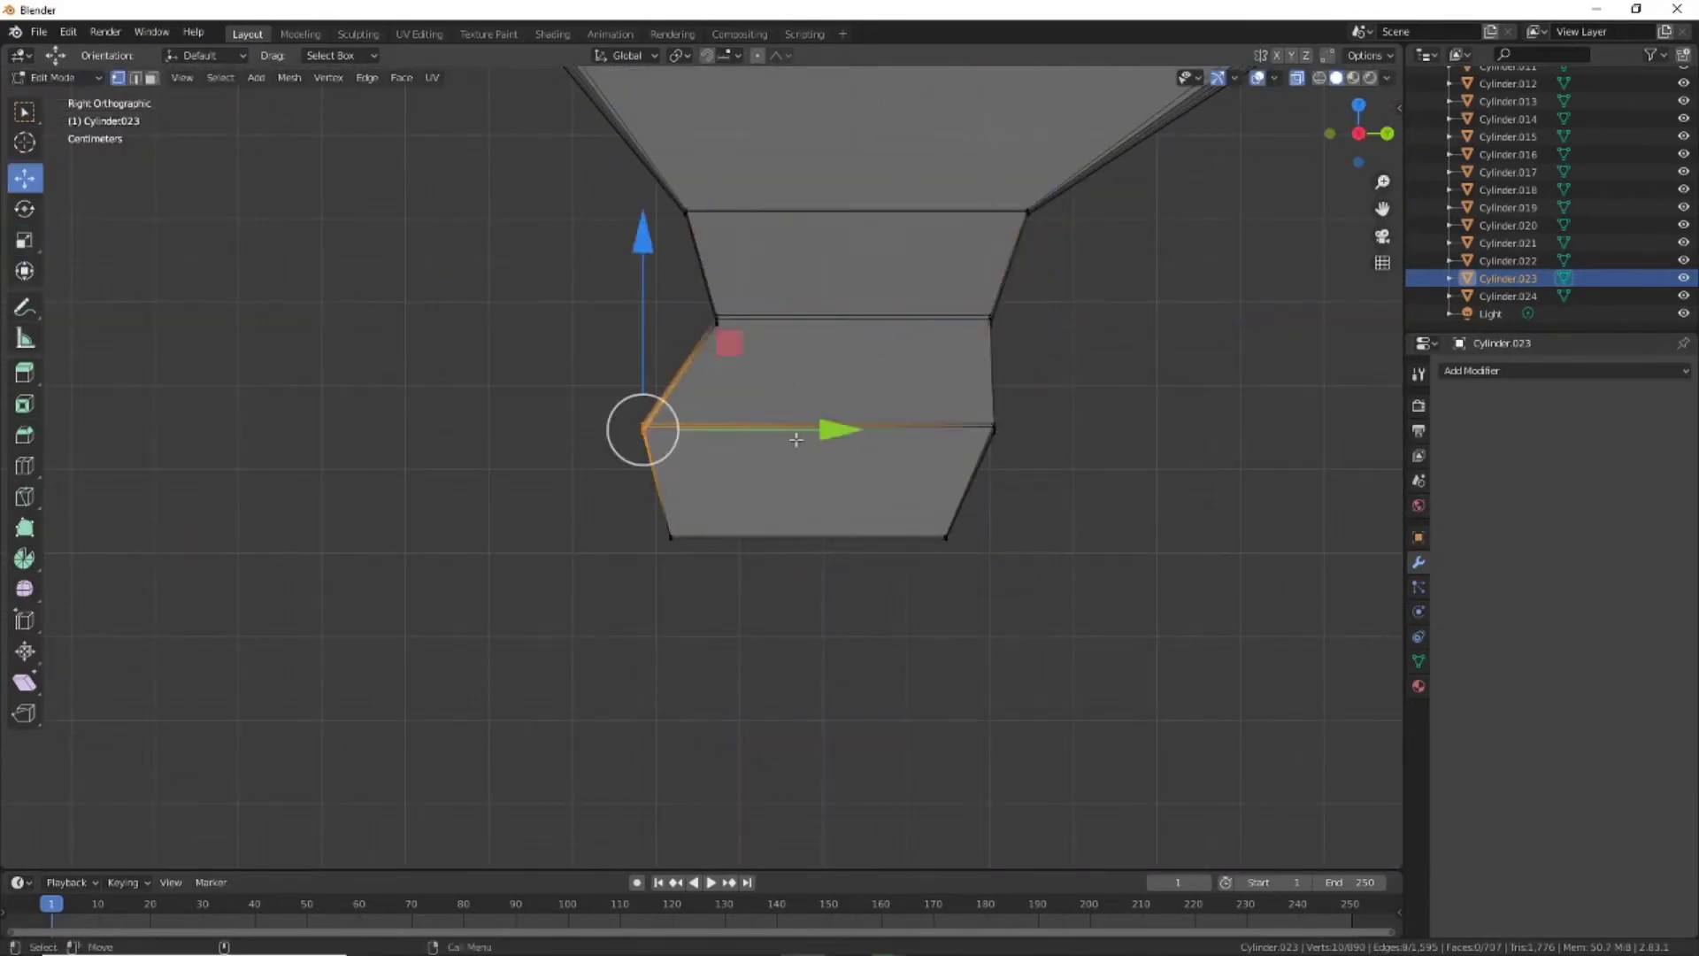
left_click_drag(796, 440, 881, 440)
left_click(993, 429)
left_click_drag(1186, 429, 1142, 429)
Select the upper loop's right vertex and shift it along the Y axis
left_click(945, 536)
left_click(670, 537)
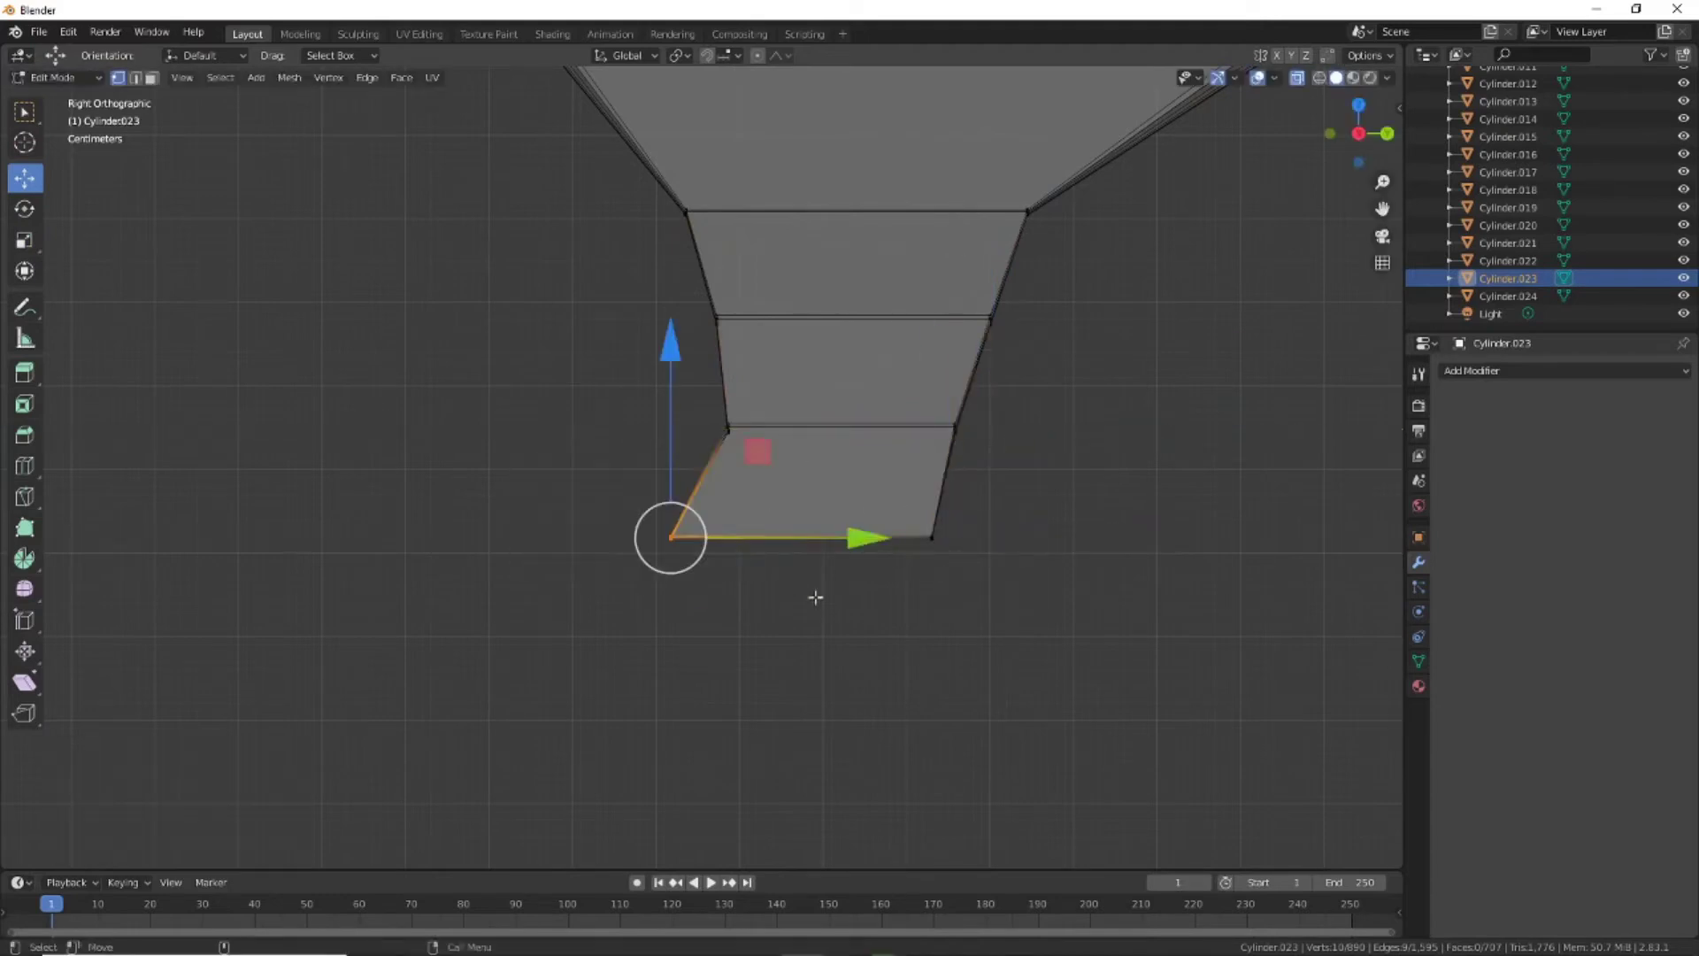
left_click(932, 538, "shift")
key("g")
scroll(1141, 319, "down", 2)
left_click_drag(777, 493, 936, 568)
key("g")
key("y")
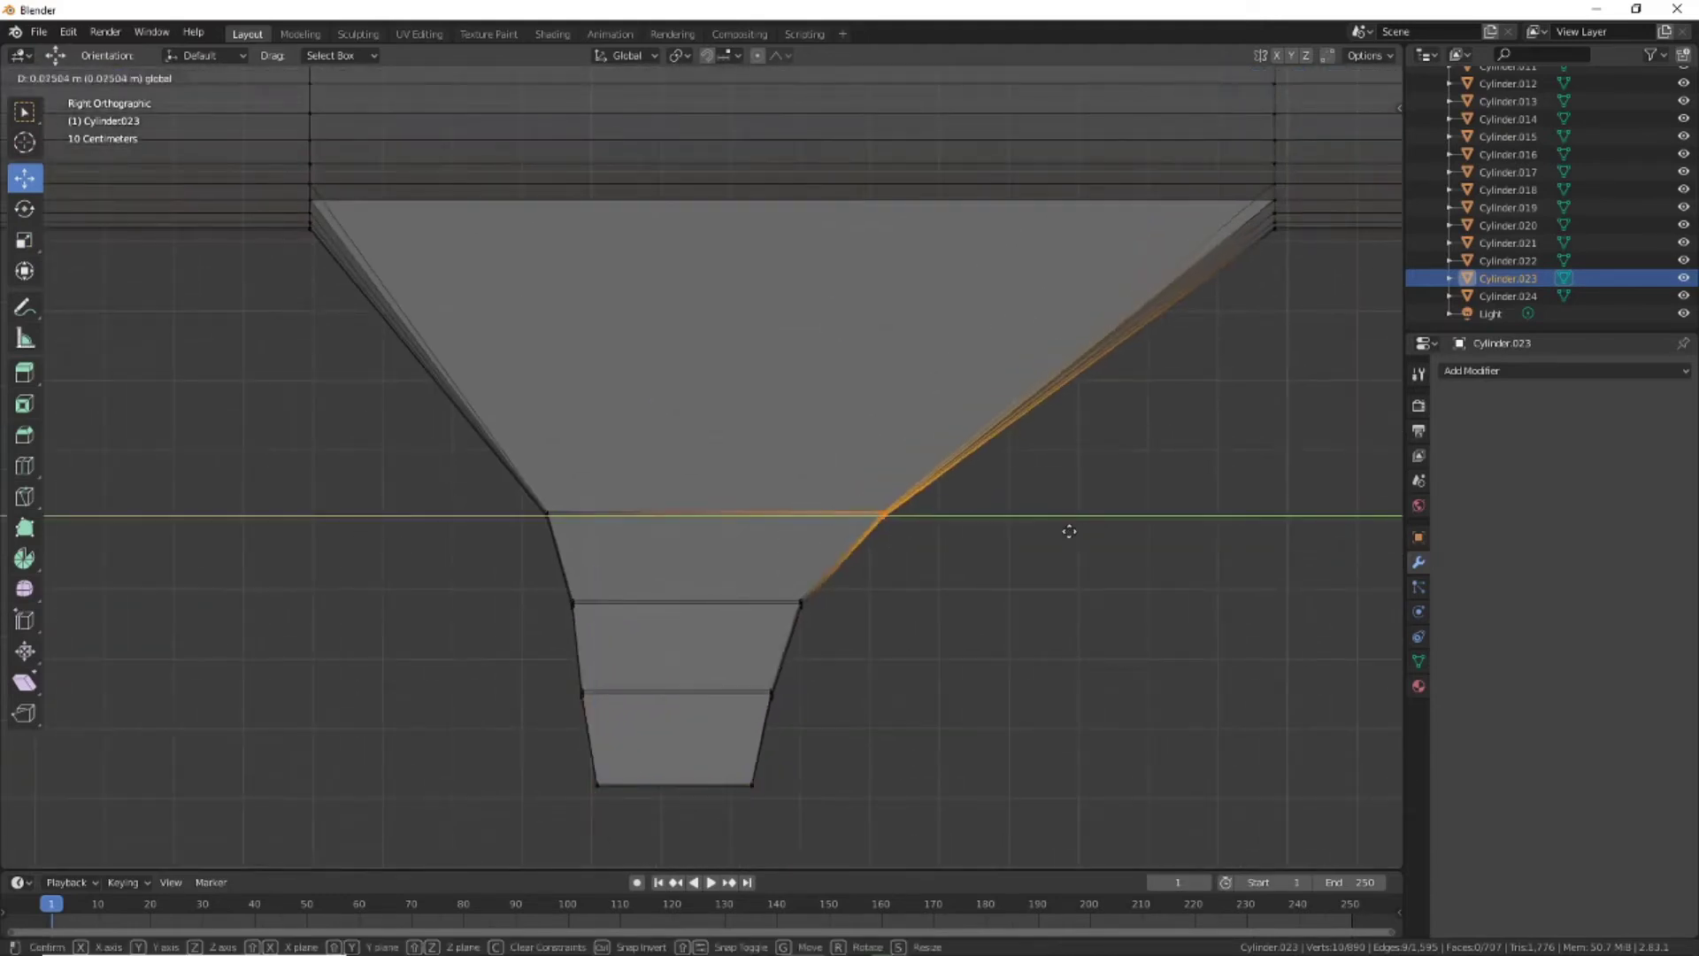
left_click(1069, 531)
Move the remaining lower vertices along Y, about 0.069 m, into a funnel-like taper
left_click(808, 605)
key("g")
key("y")
key("Escape")
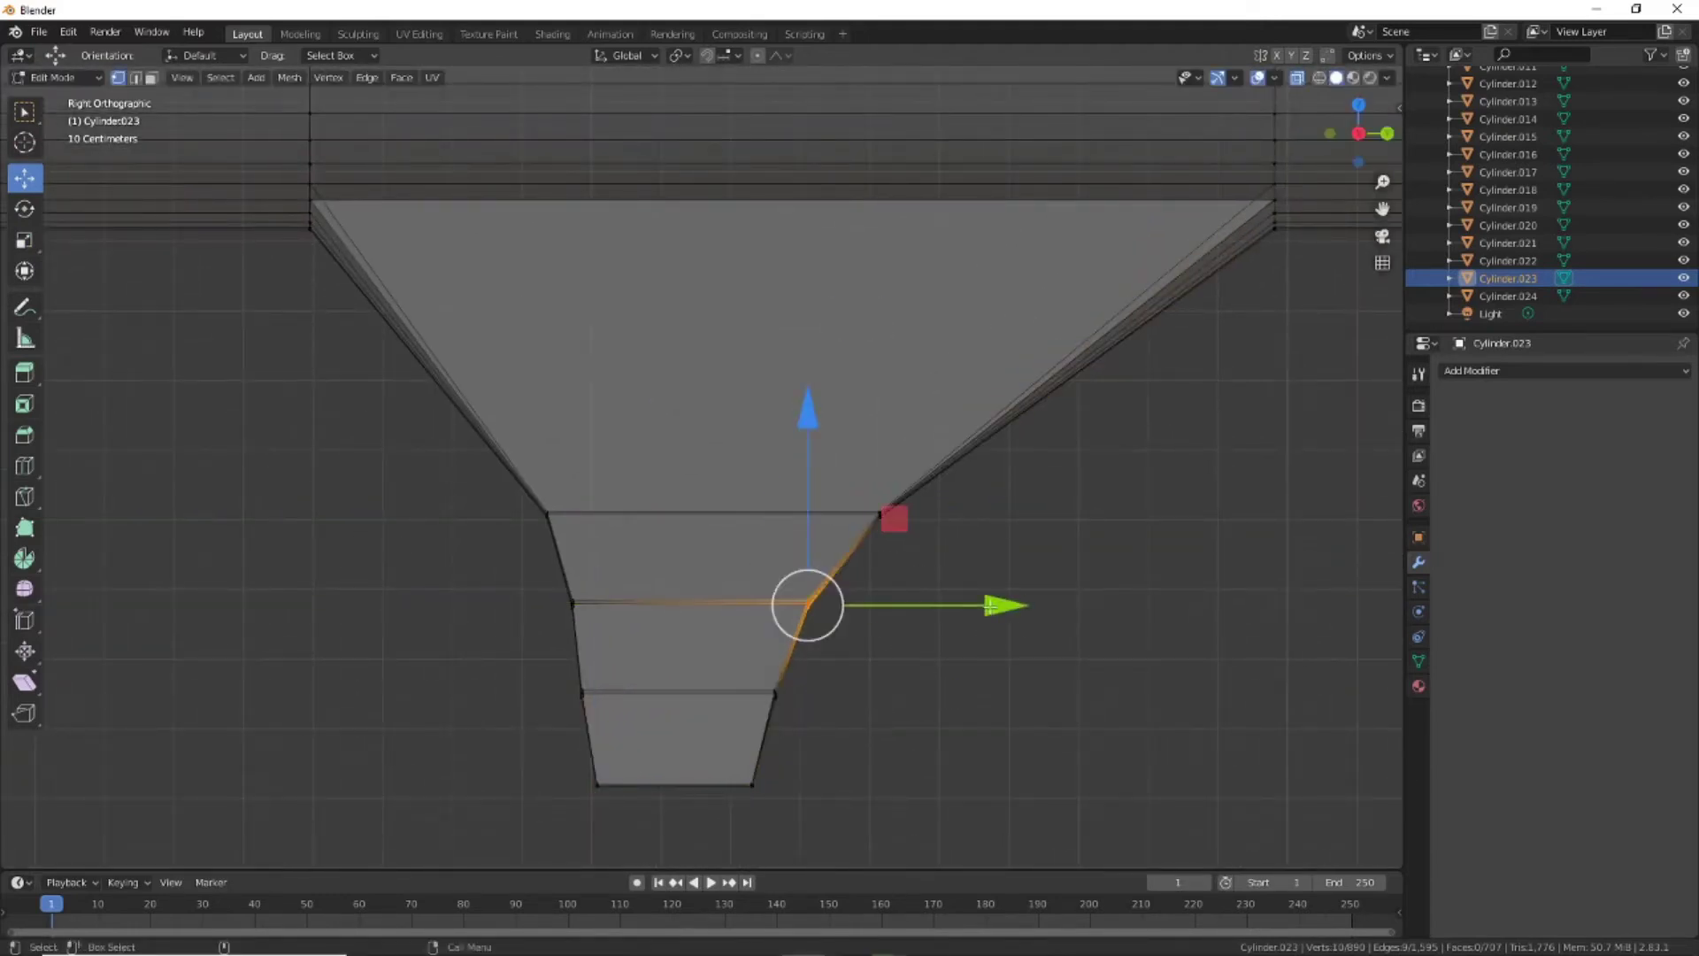
left_click(776, 693)
key("g")
key("y")
left_click(910, 744)
Orbit around the model to check the tapered block alongside the tube
middle_click_drag(910, 744, 687, 634)
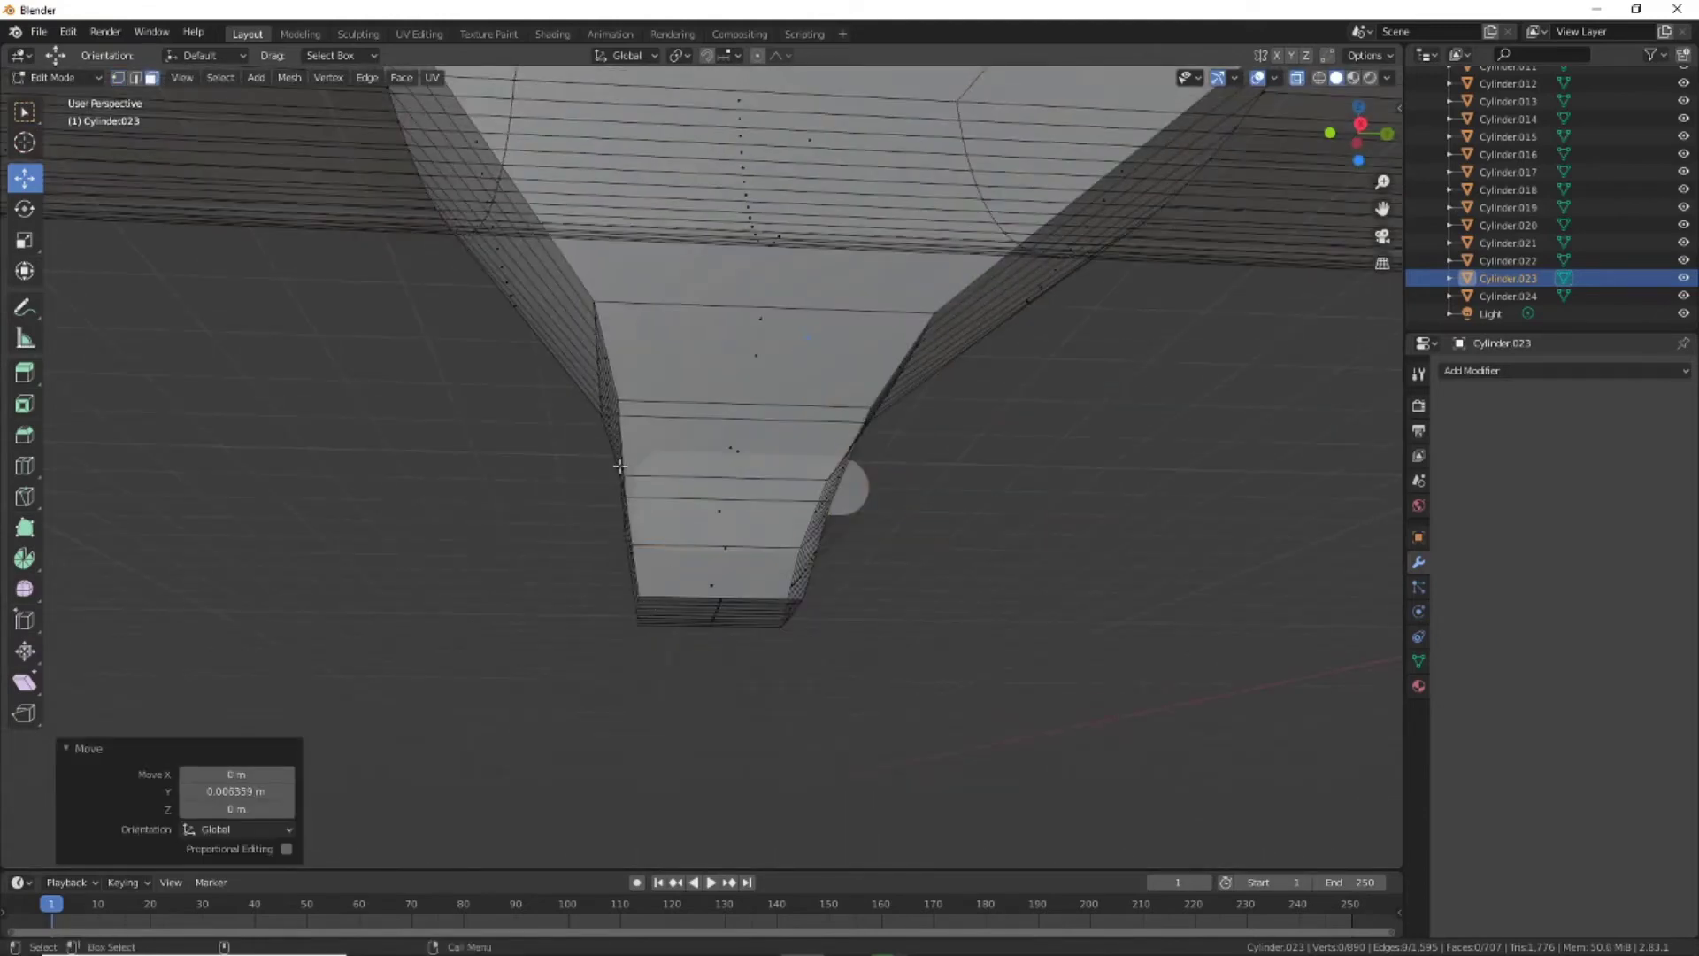
left_click(686, 599, "alt")
middle_click_drag(794, 602, 1043, 458)
scroll(1043, 459, "down", 3)
mouse_move(485, 569)
middle_mouse_down()
mouse_move(858, 666)
mouse_move(1073, 687)
middle_mouse_up()
In Right Ortho, extrude the bottom face down and left through three points with Extrude to Cursor
key("KP_3")
middle_click_drag(421, 603, 694, 577, "shift")
left_click_drag(23, 371, 118, 496)
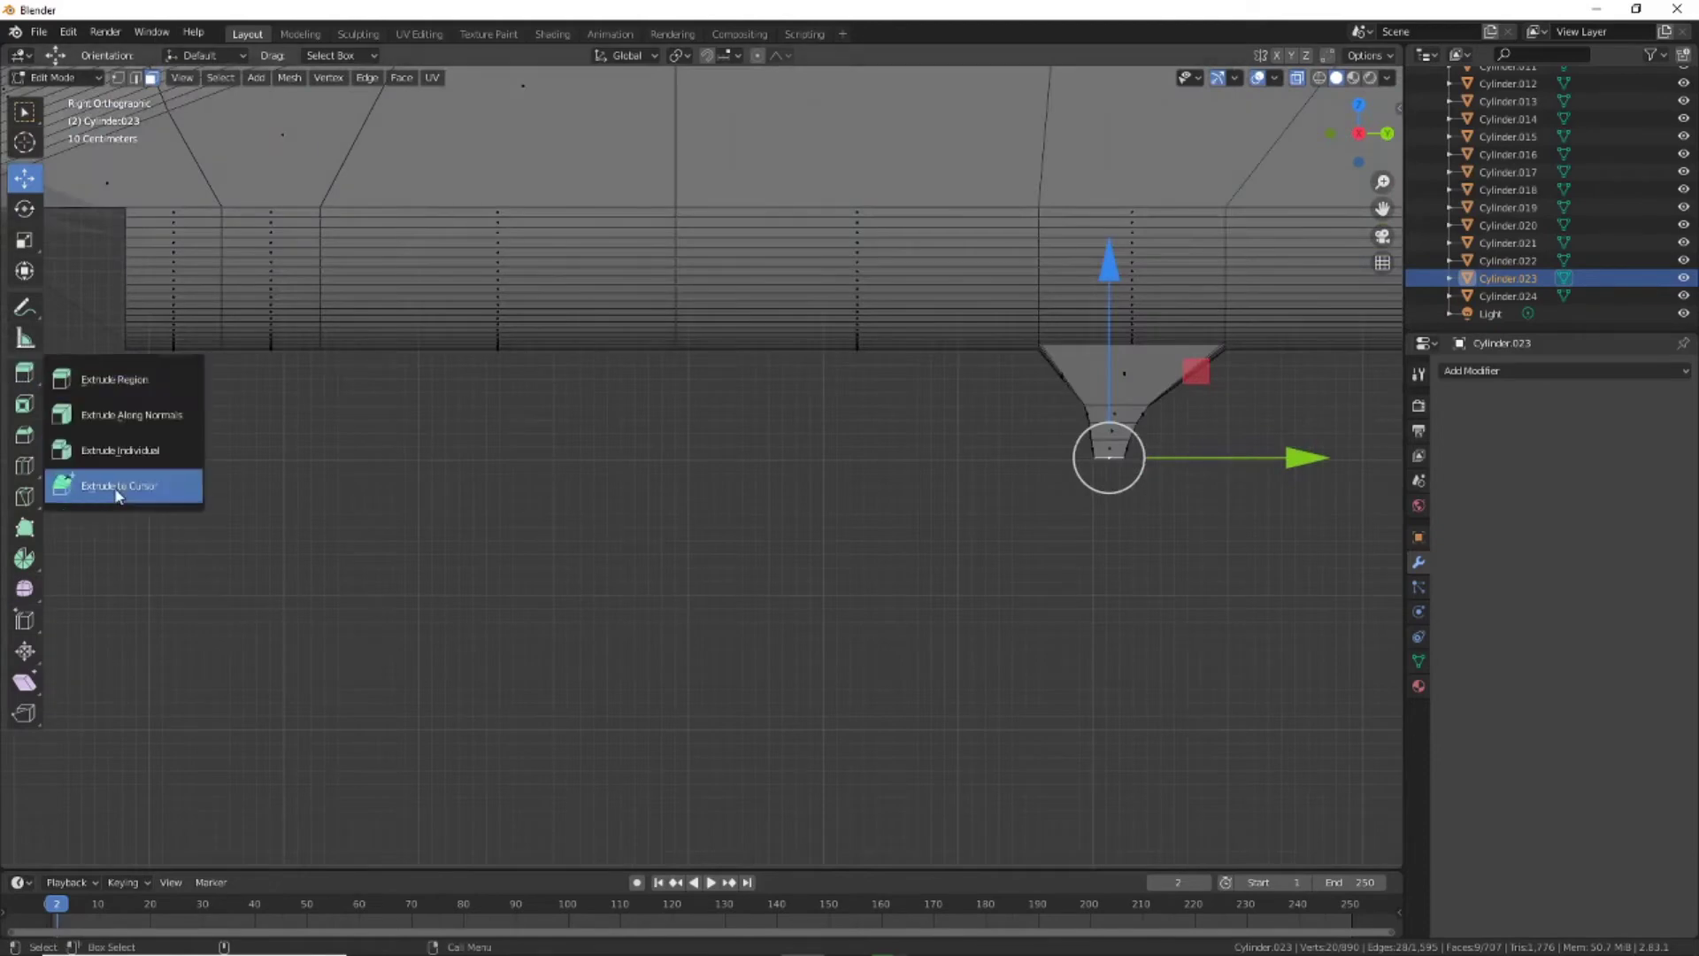
left_click(1088, 502)
left_click(1047, 564)
left_click(851, 610)
left_click(692, 620)
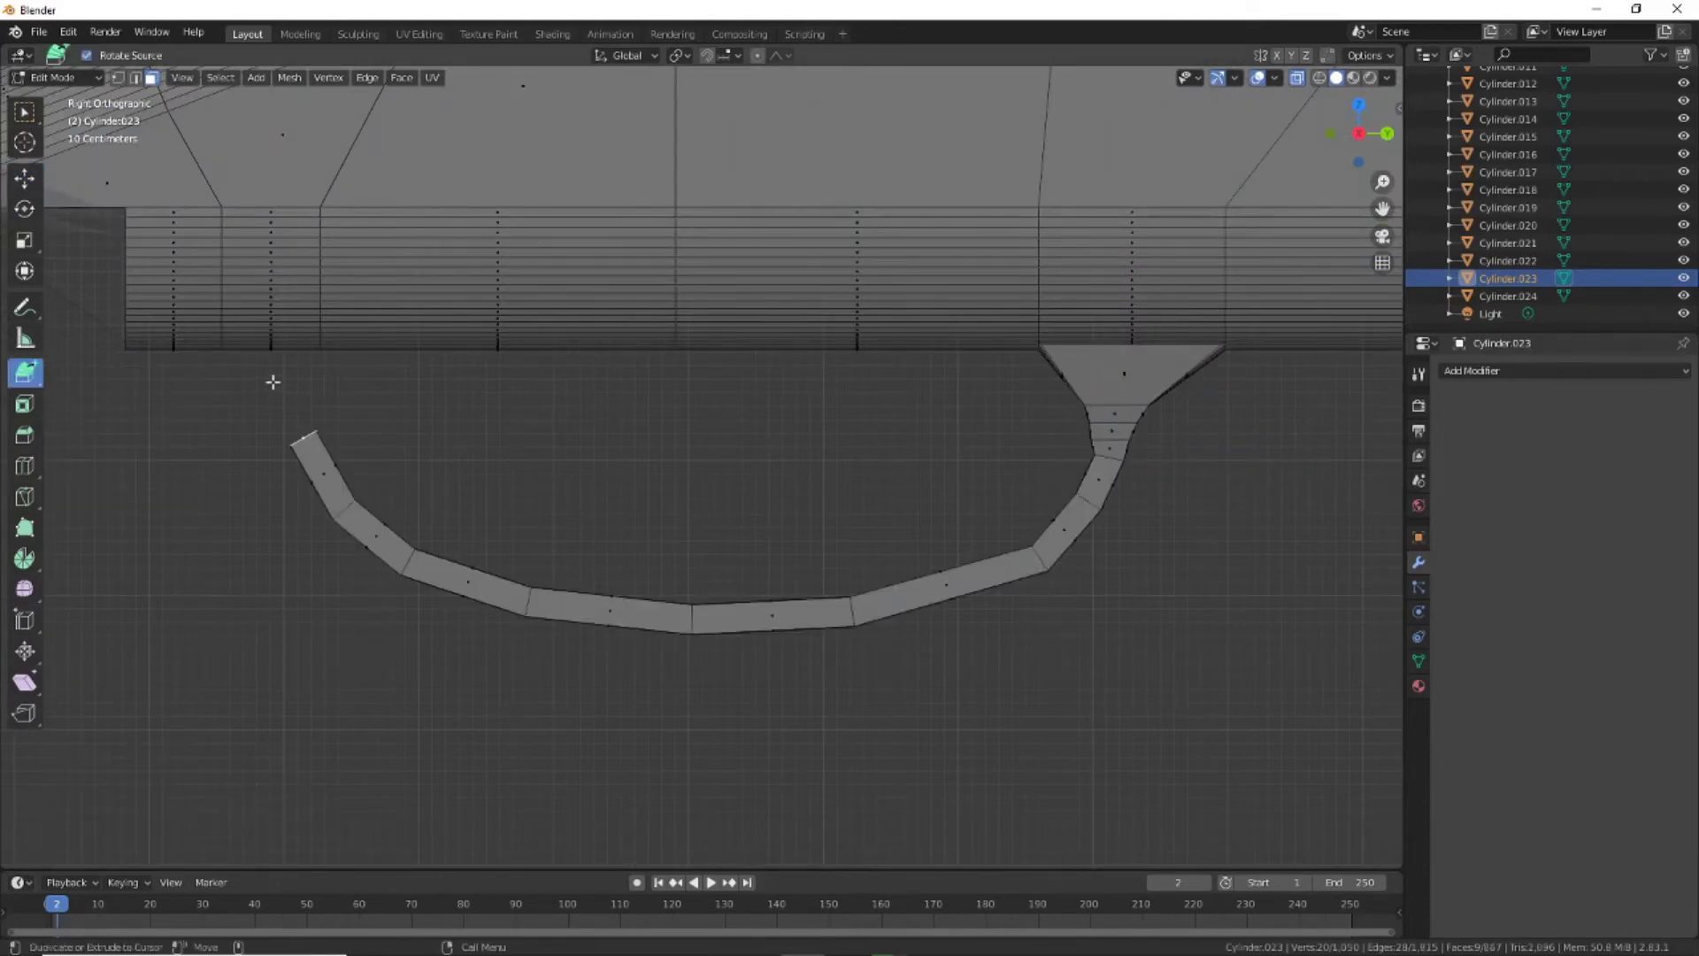
Undo the bad segments and extend the curved strip down-left through three new points
key("ctrl+z")
key("ctrl+z")
key("ctrl+z")
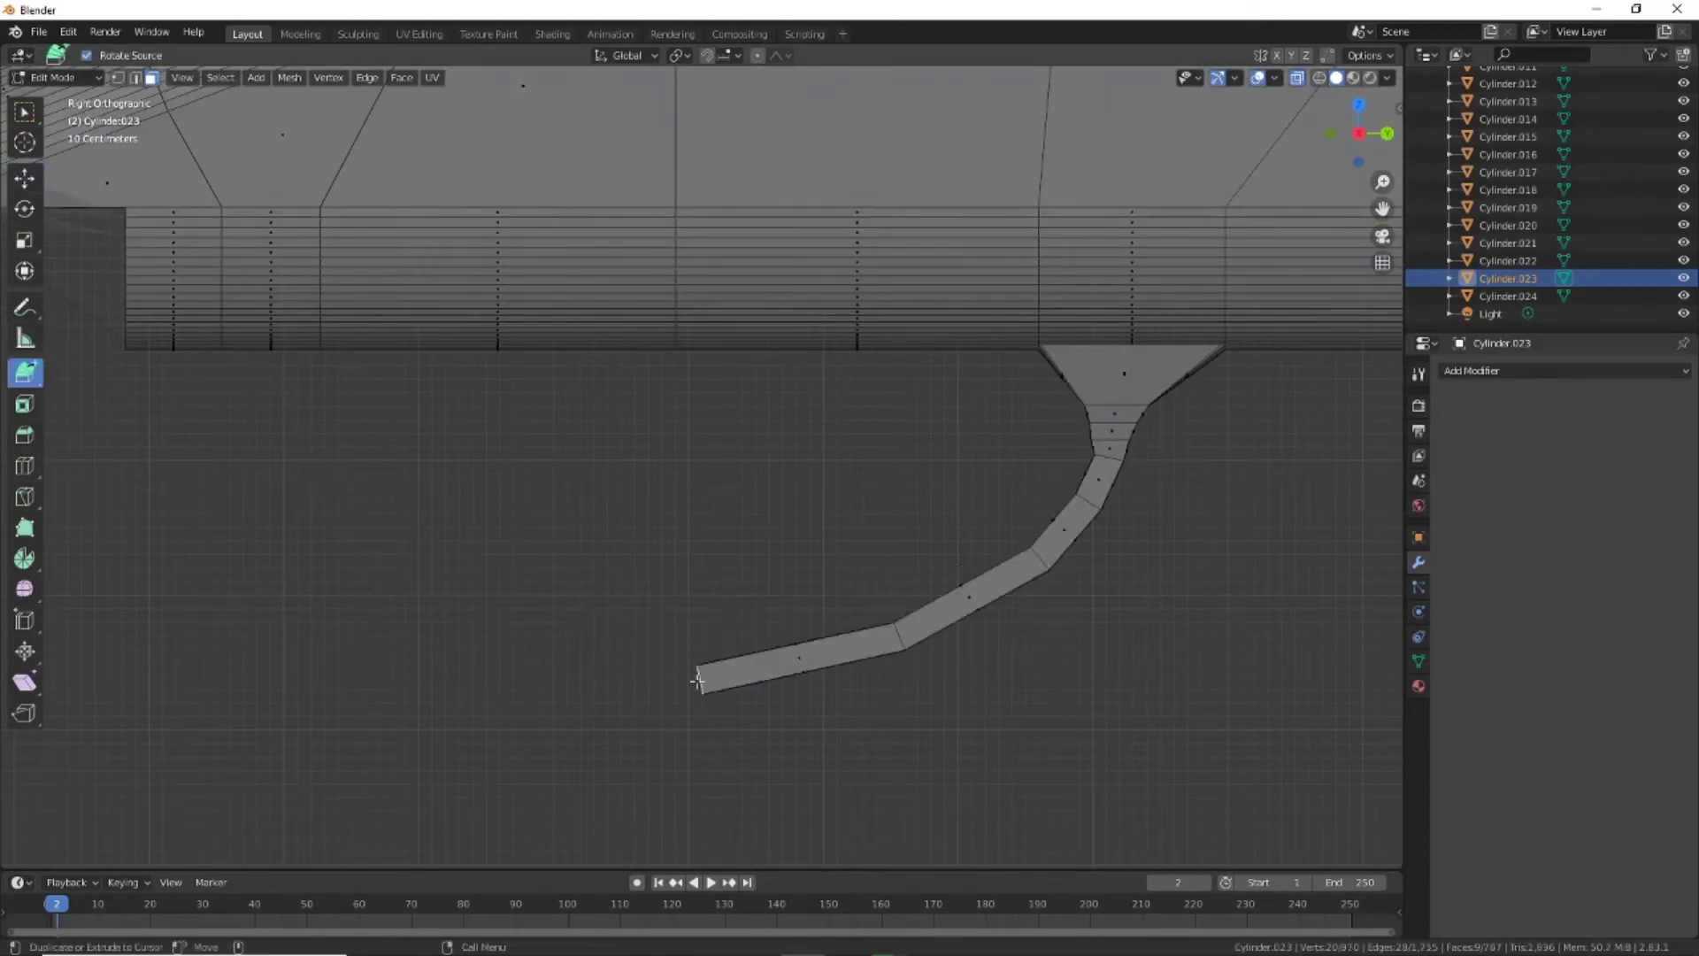
left_click(571, 689)
left_click(489, 683)
left_click(390, 653)
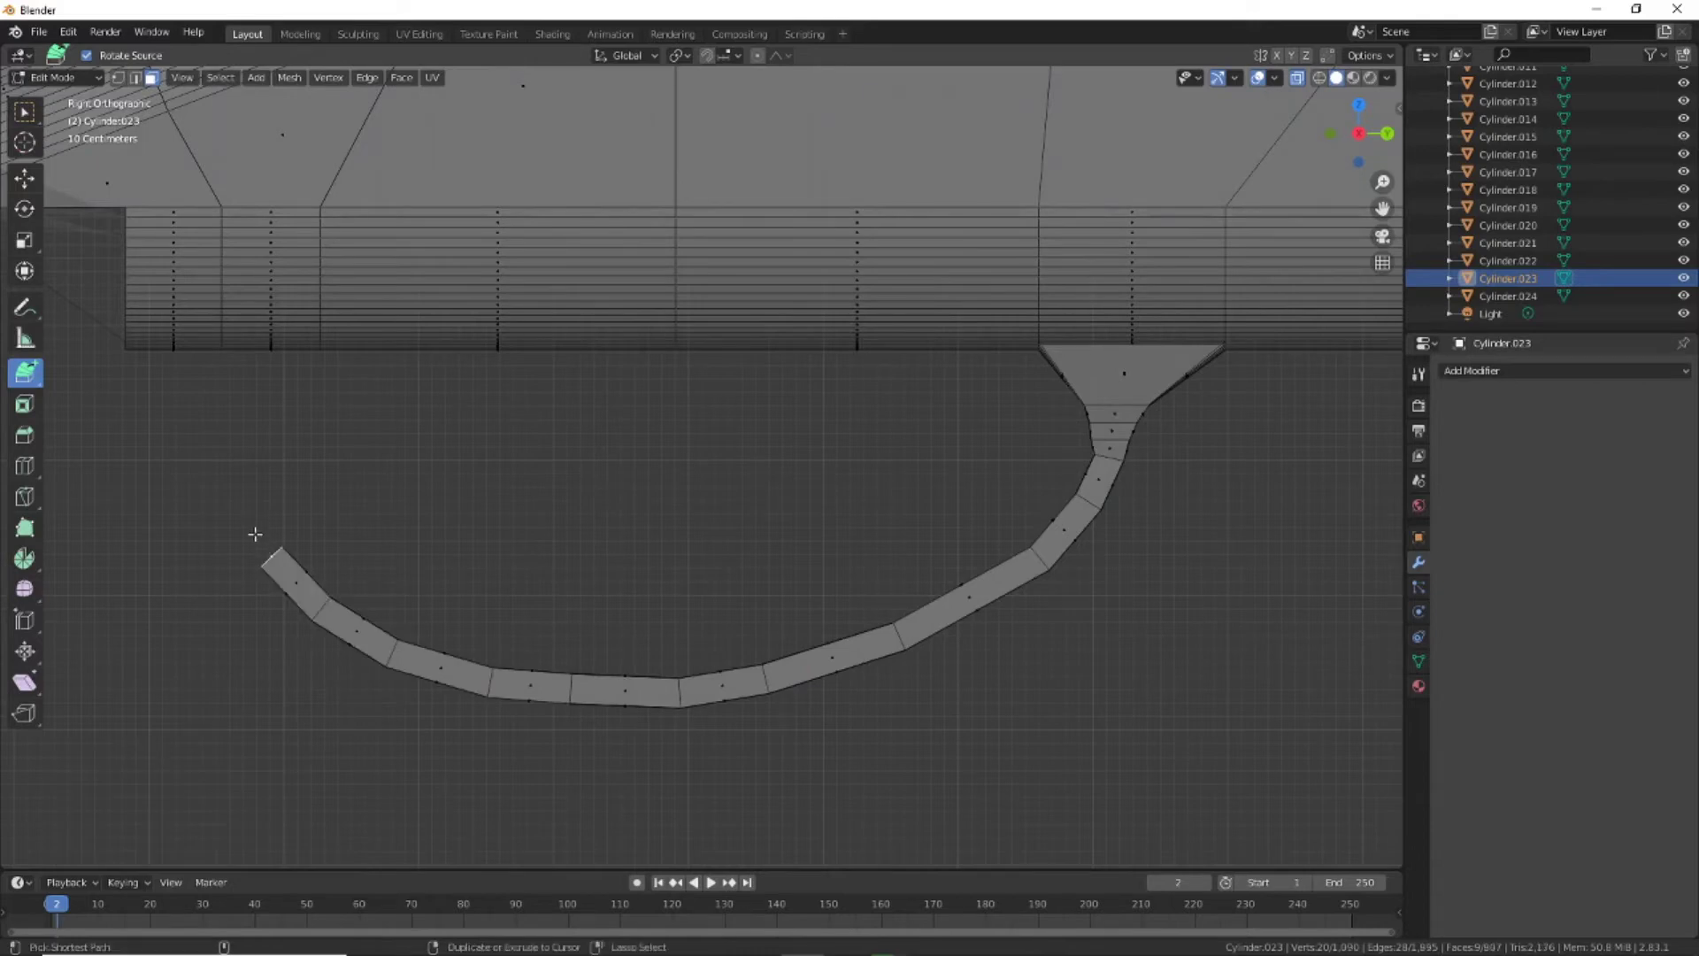
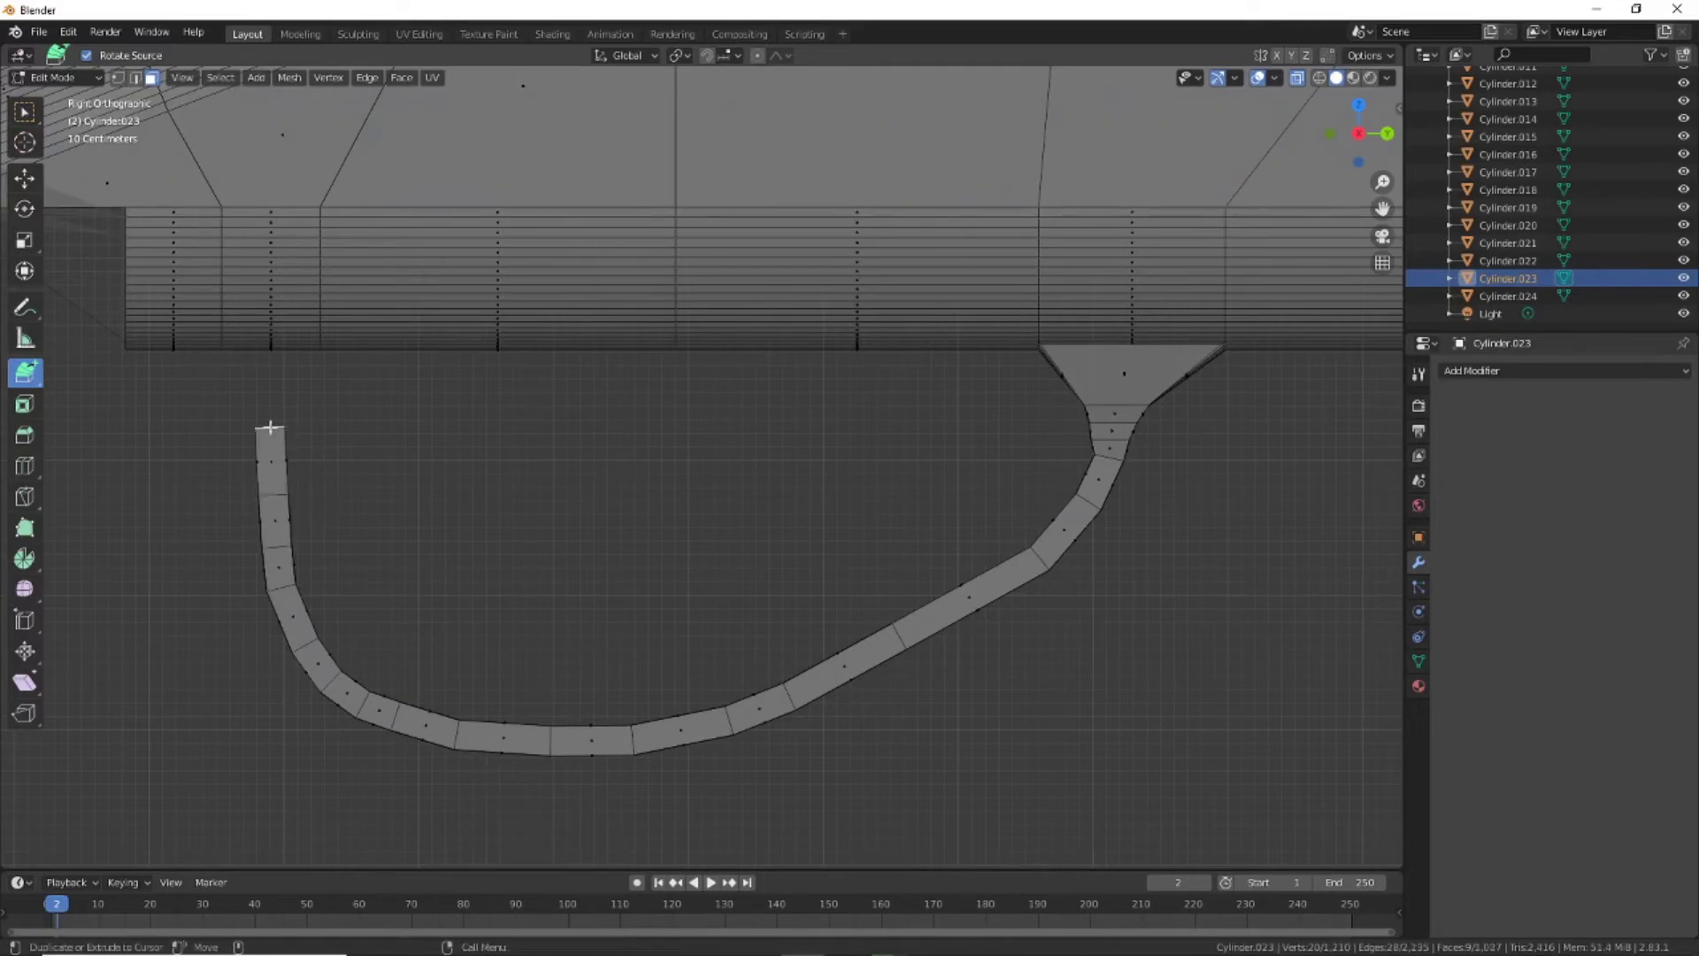
Extrude the trigger guard's open end up to the receiver's underside, then switch to vertex select
left_click(274, 365)
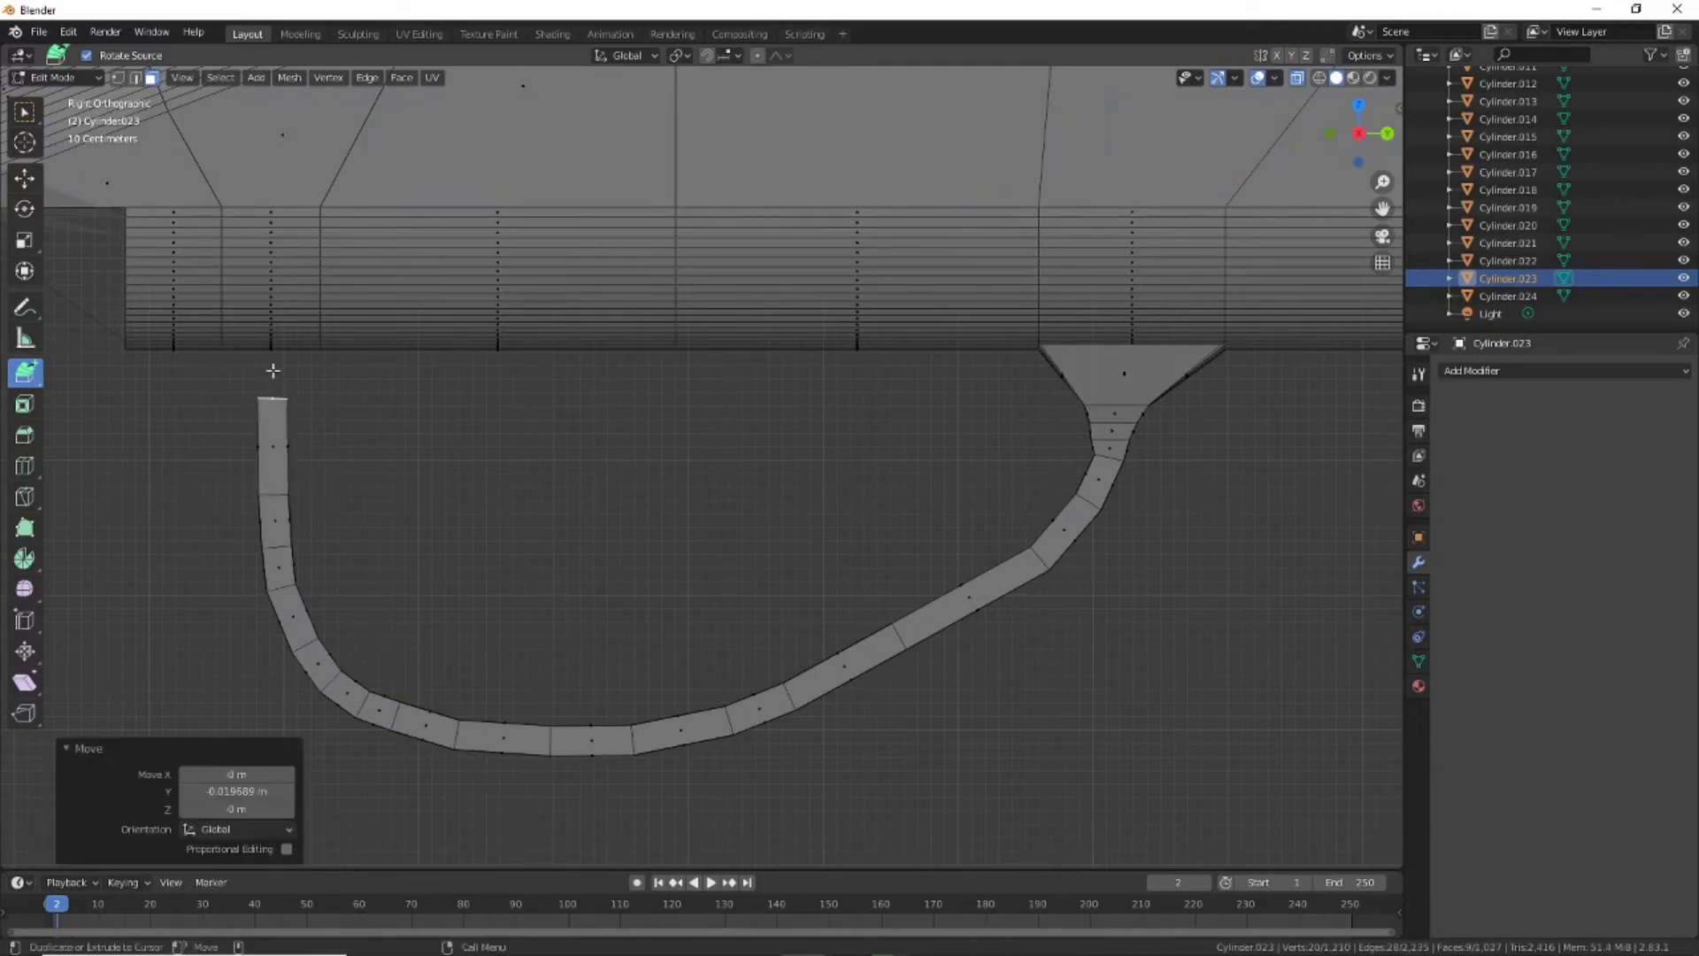
mouse_move(484, 475)
middle_mouse_down()
mouse_move(888, 617)
mouse_move(869, 596)
mouse_move(826, 664)
mouse_move(797, 626)
mouse_move(928, 502)
middle_mouse_up()
left_click(120, 77)
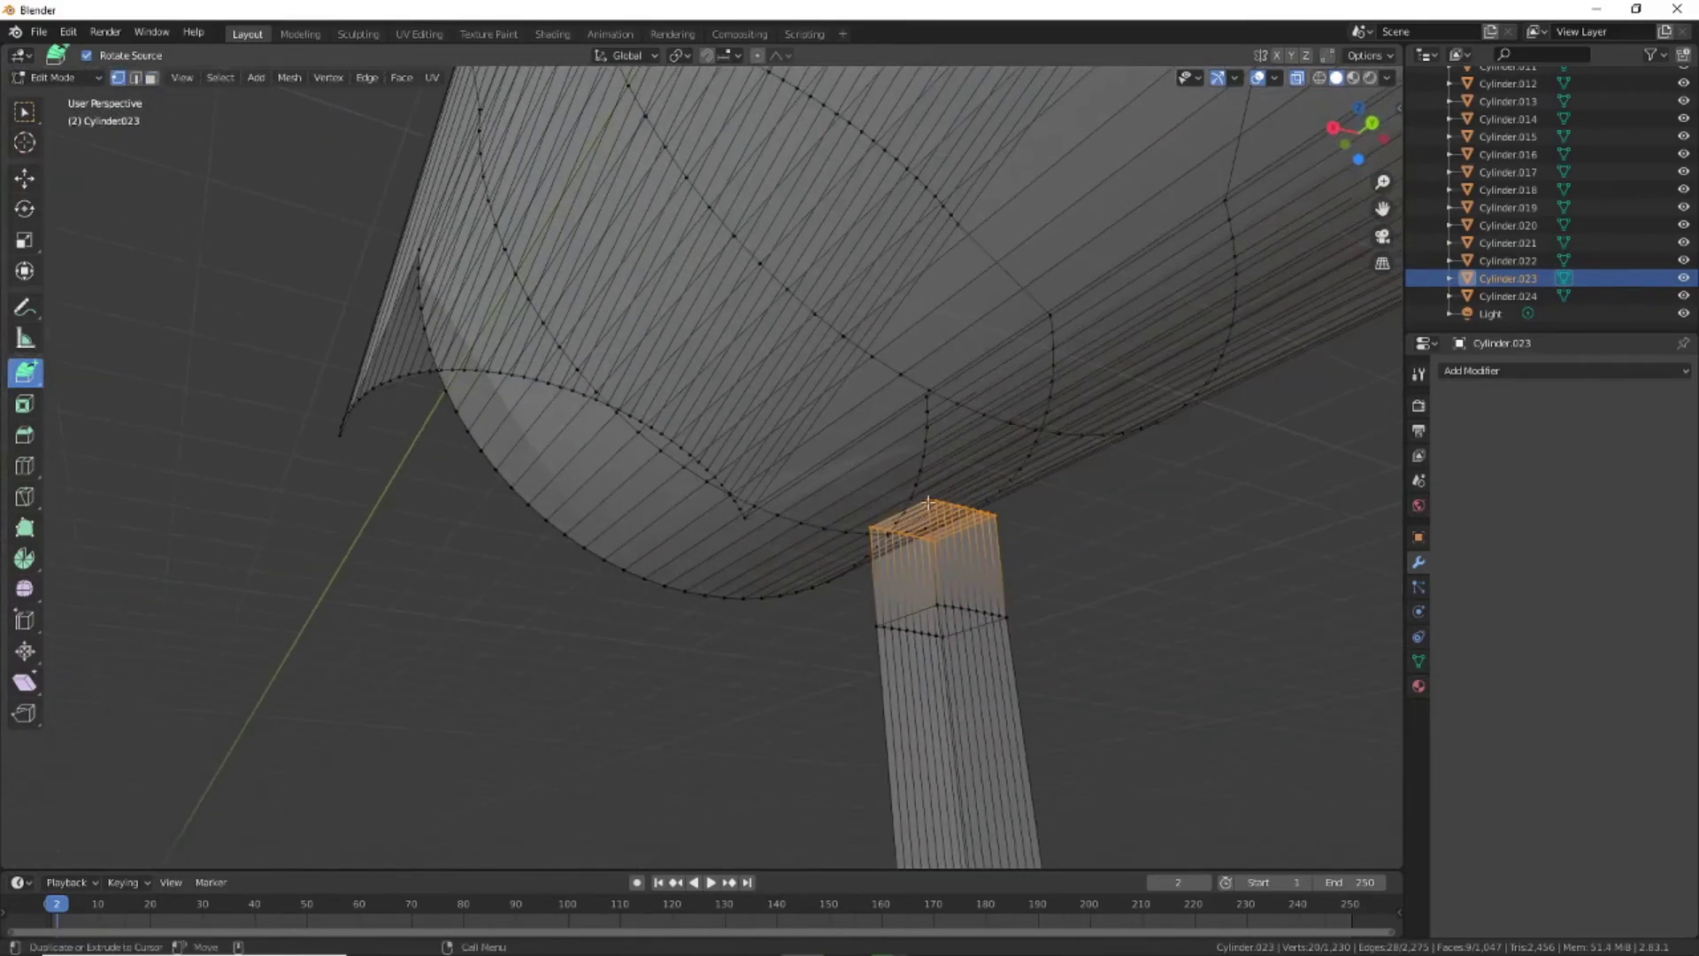
From a front view of the trigger guard, select a corner vertex at its top
left_click(694, 479)
mouse_move(693, 479)
middle_mouse_down()
mouse_move(1073, 637)
mouse_move(1177, 747)
mouse_move(599, 542)
middle_mouse_up()
key("KP_1")
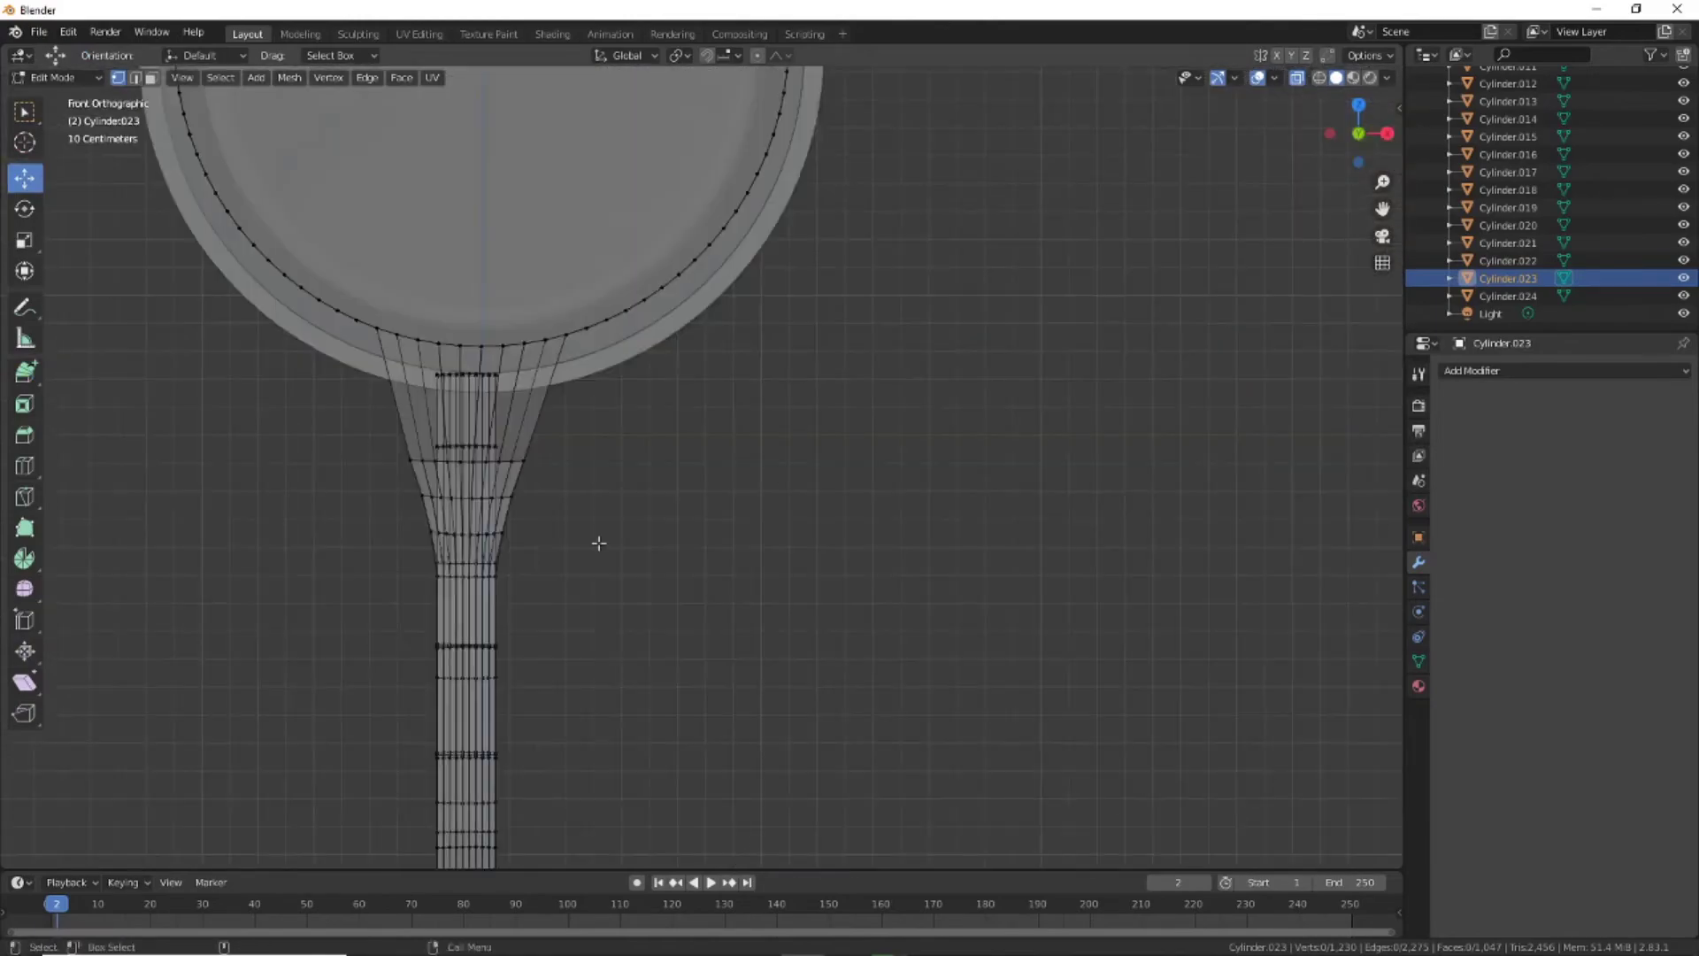
scroll(911, 664, "up", 2)
scroll(911, 664, "up", 3)
middle_click_drag(911, 664, 516, 554)
left_click(213, 493)
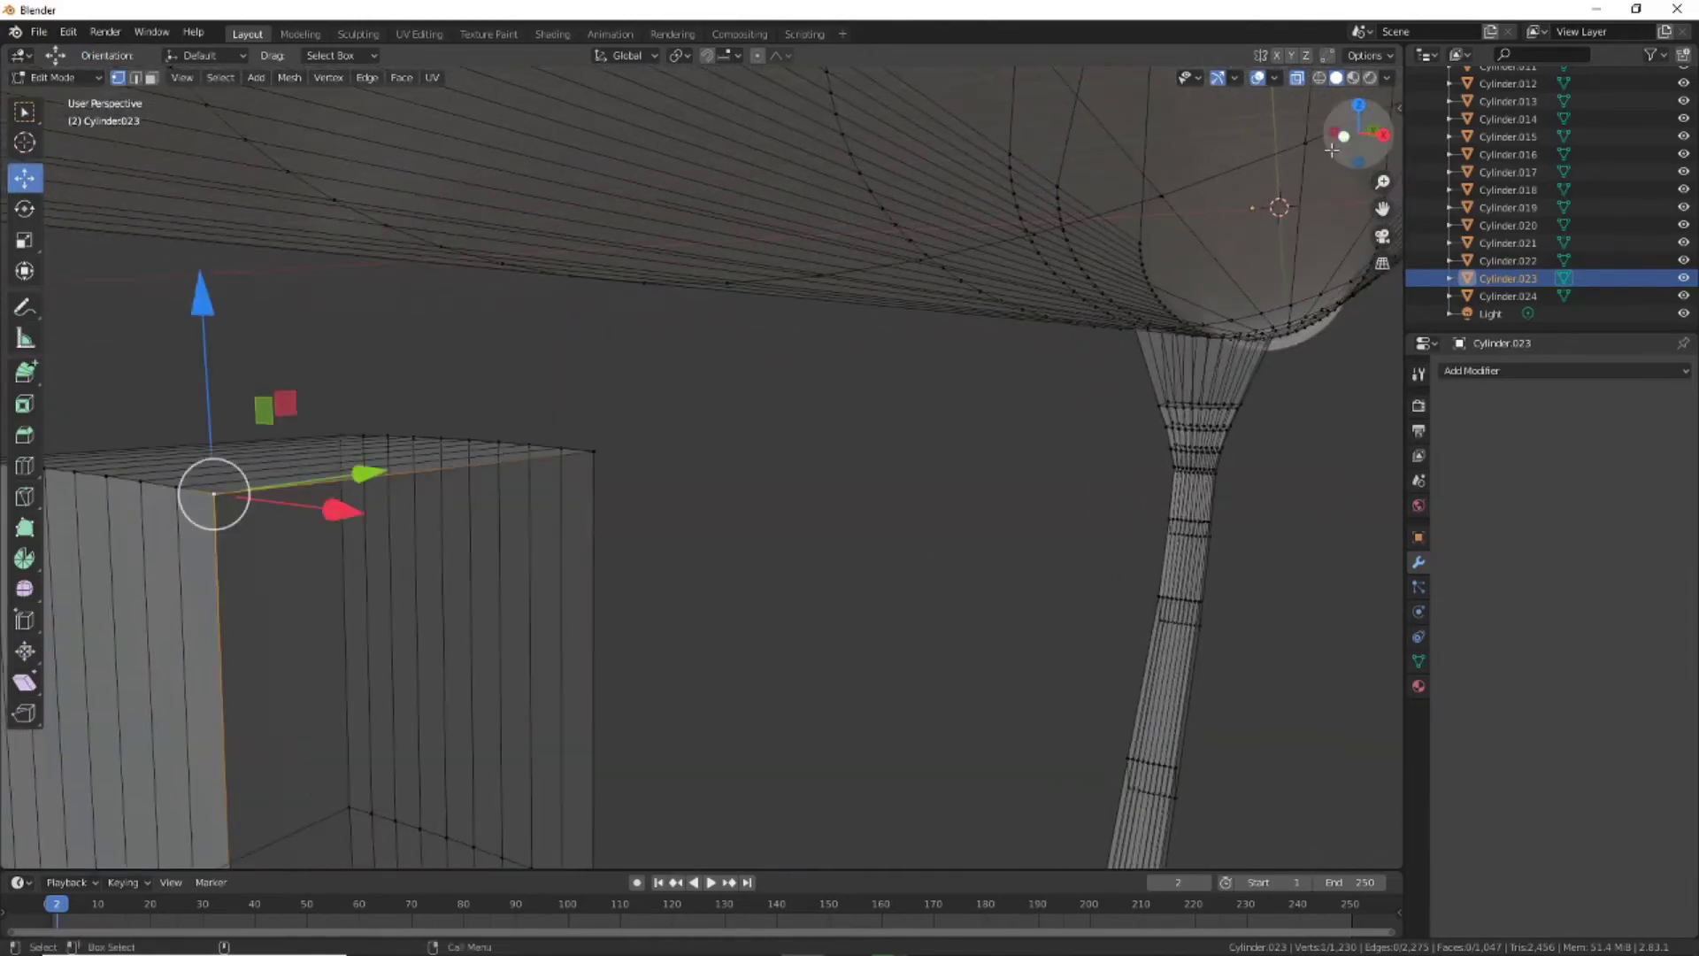
mouse_move(1332, 151)
middle_mouse_down()
mouse_move(1070, 512)
mouse_move(1121, 471)
mouse_move(724, 588)
mouse_move(1018, 600)
mouse_move(1009, 561)
mouse_move(626, 554)
mouse_move(671, 539)
mouse_move(990, 673)
mouse_move(963, 627)
mouse_move(1028, 543)
mouse_move(898, 291)
middle_mouse_up()
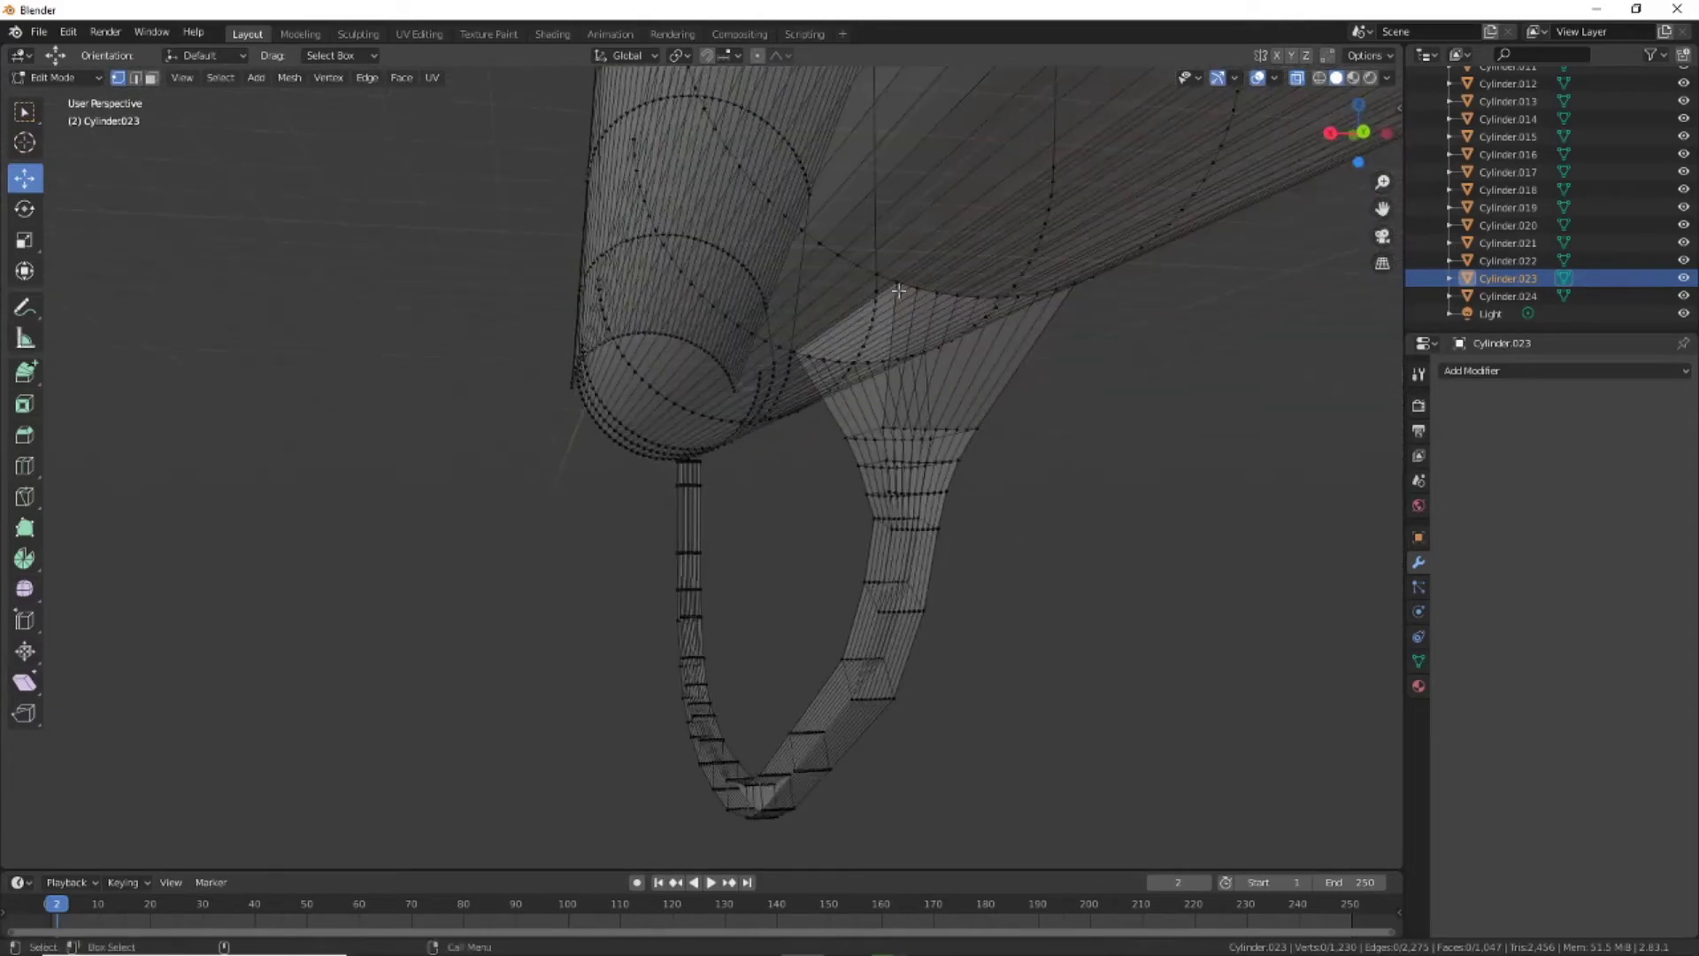
With X-ray off, look up at the guard junction and add a receiver vertex to the selection
left_click(1297, 78)
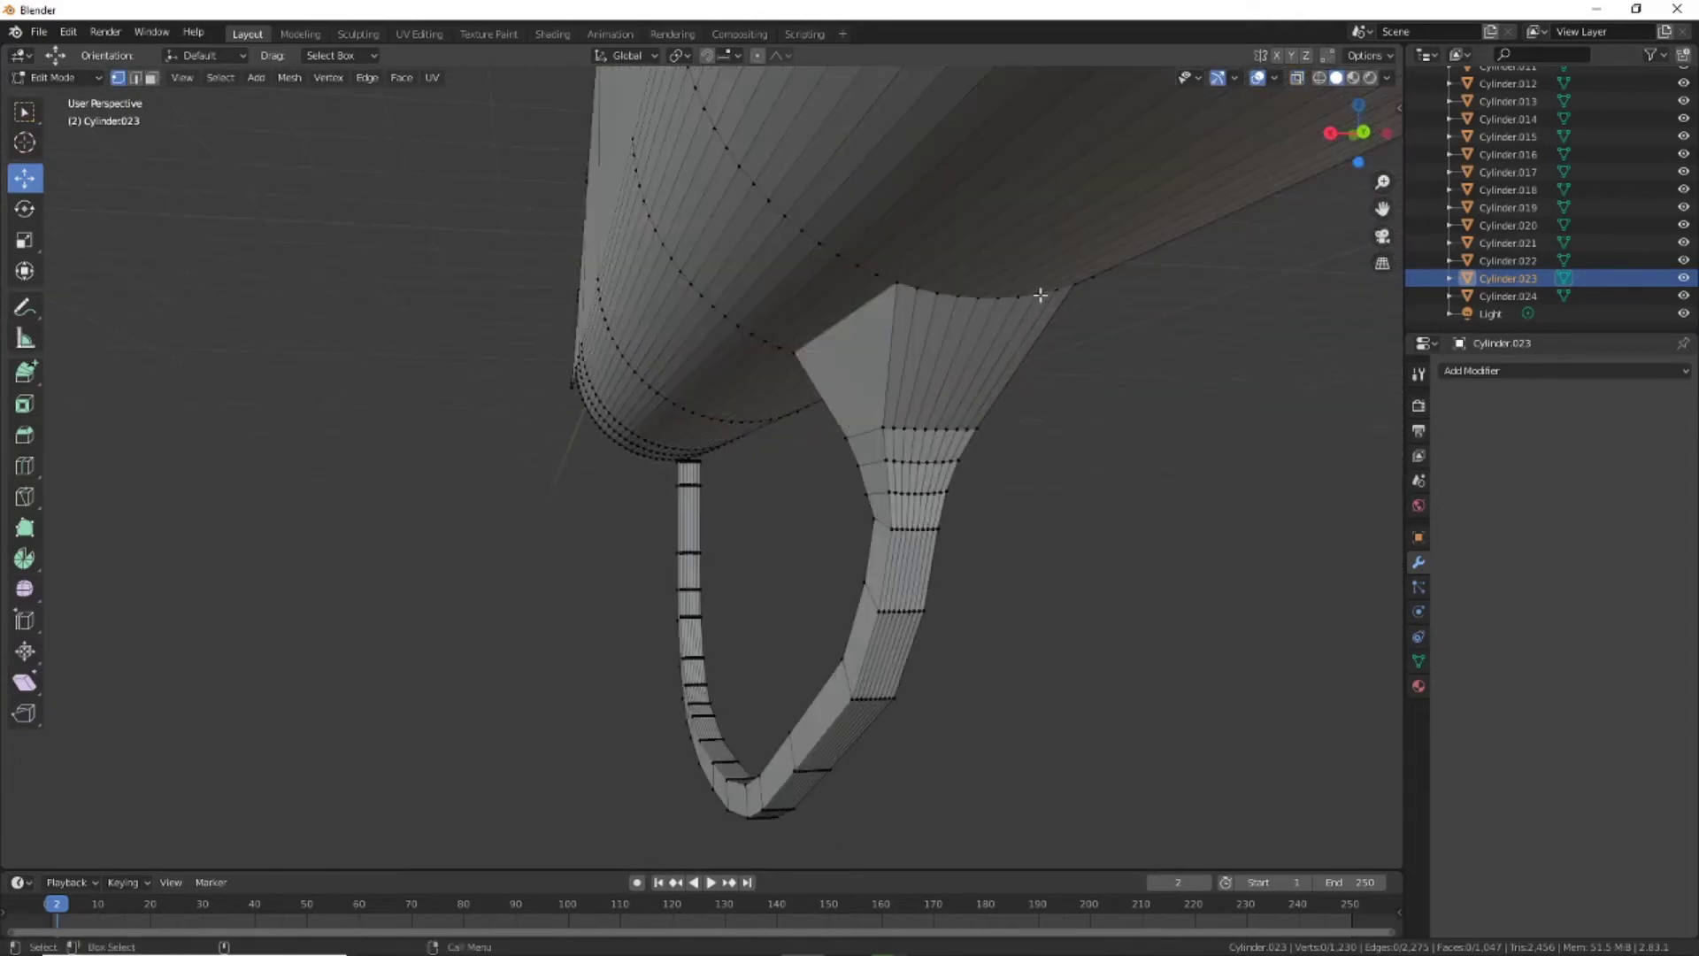
middle_click_drag(1040, 295, 1124, 373)
mouse_move(919, 441)
middle_mouse_down()
mouse_move(979, 478)
mouse_move(1138, 448)
mouse_move(1331, 138)
mouse_move(1115, 543)
mouse_move(738, 560)
middle_mouse_up()
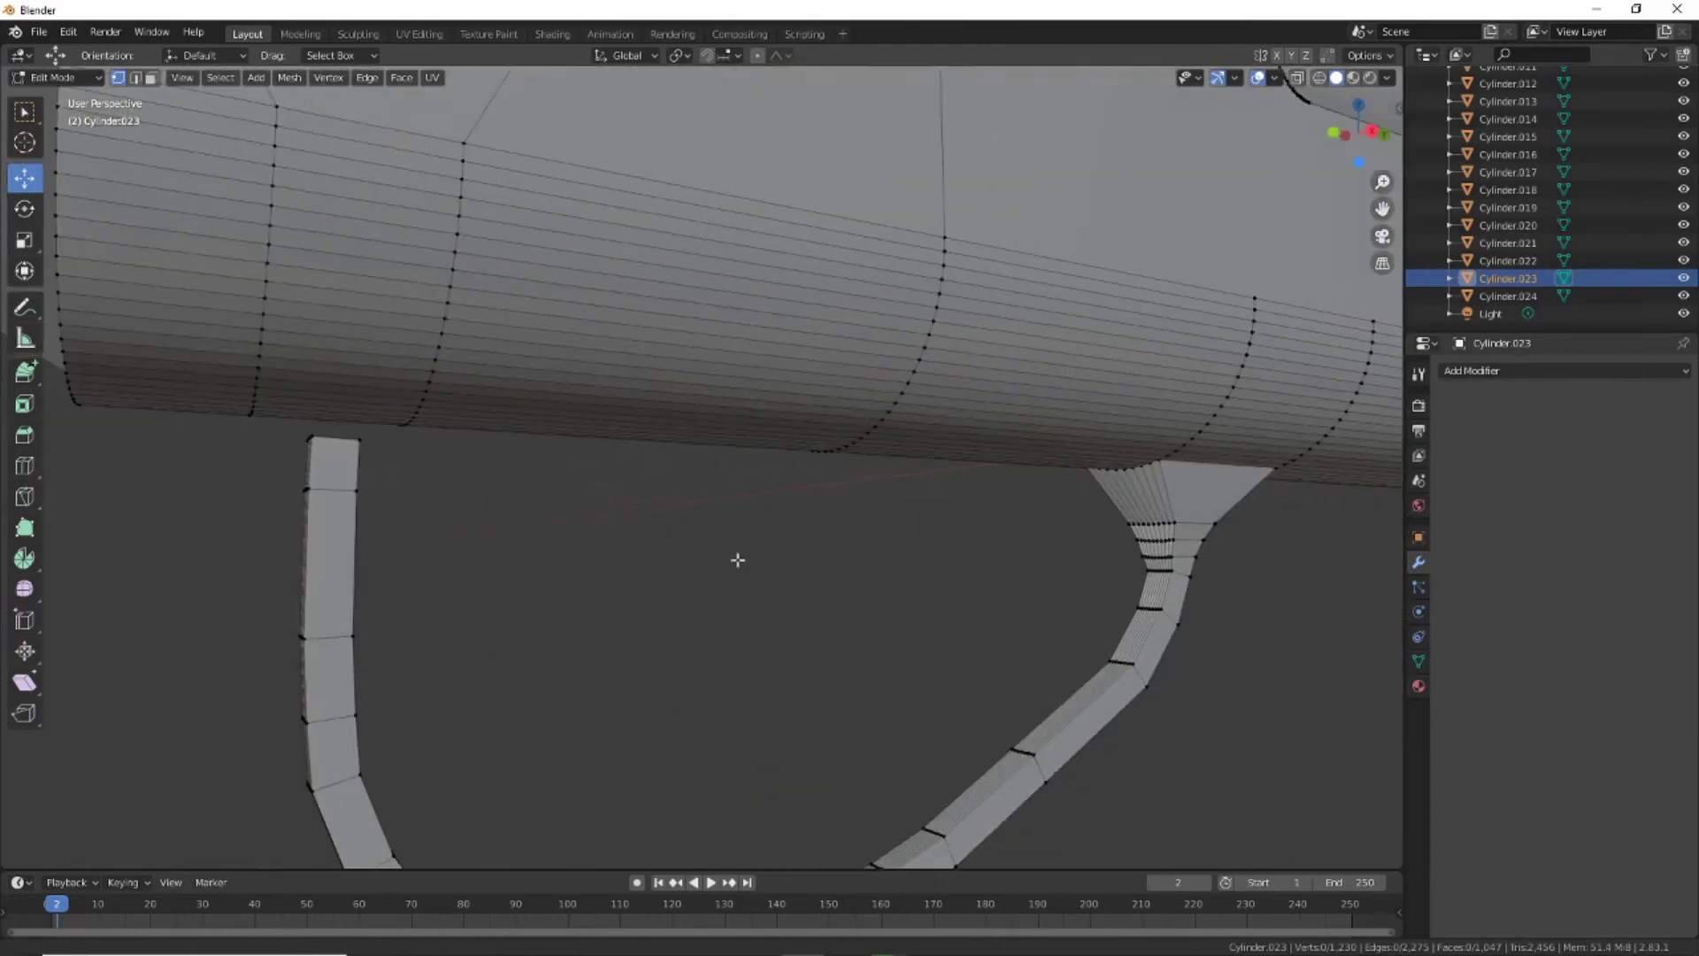
mouse_move(1147, 457)
middle_mouse_down()
mouse_move(713, 516)
mouse_move(676, 634)
middle_mouse_up()
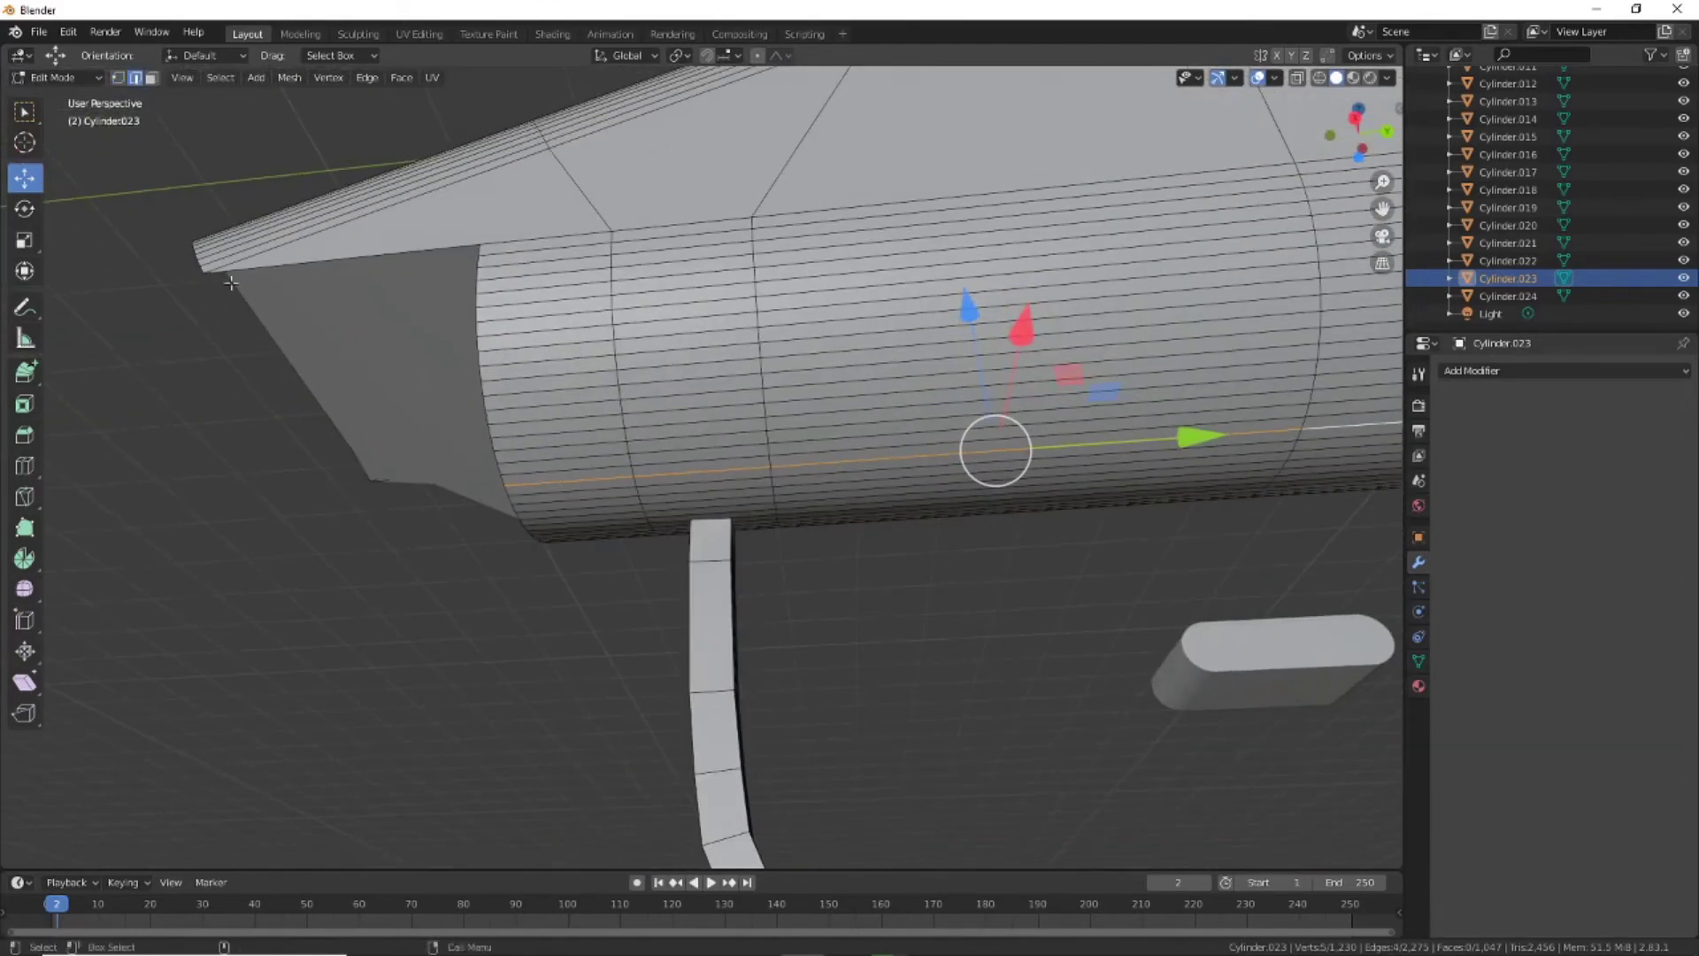
scroll(658, 576, "up", 4)
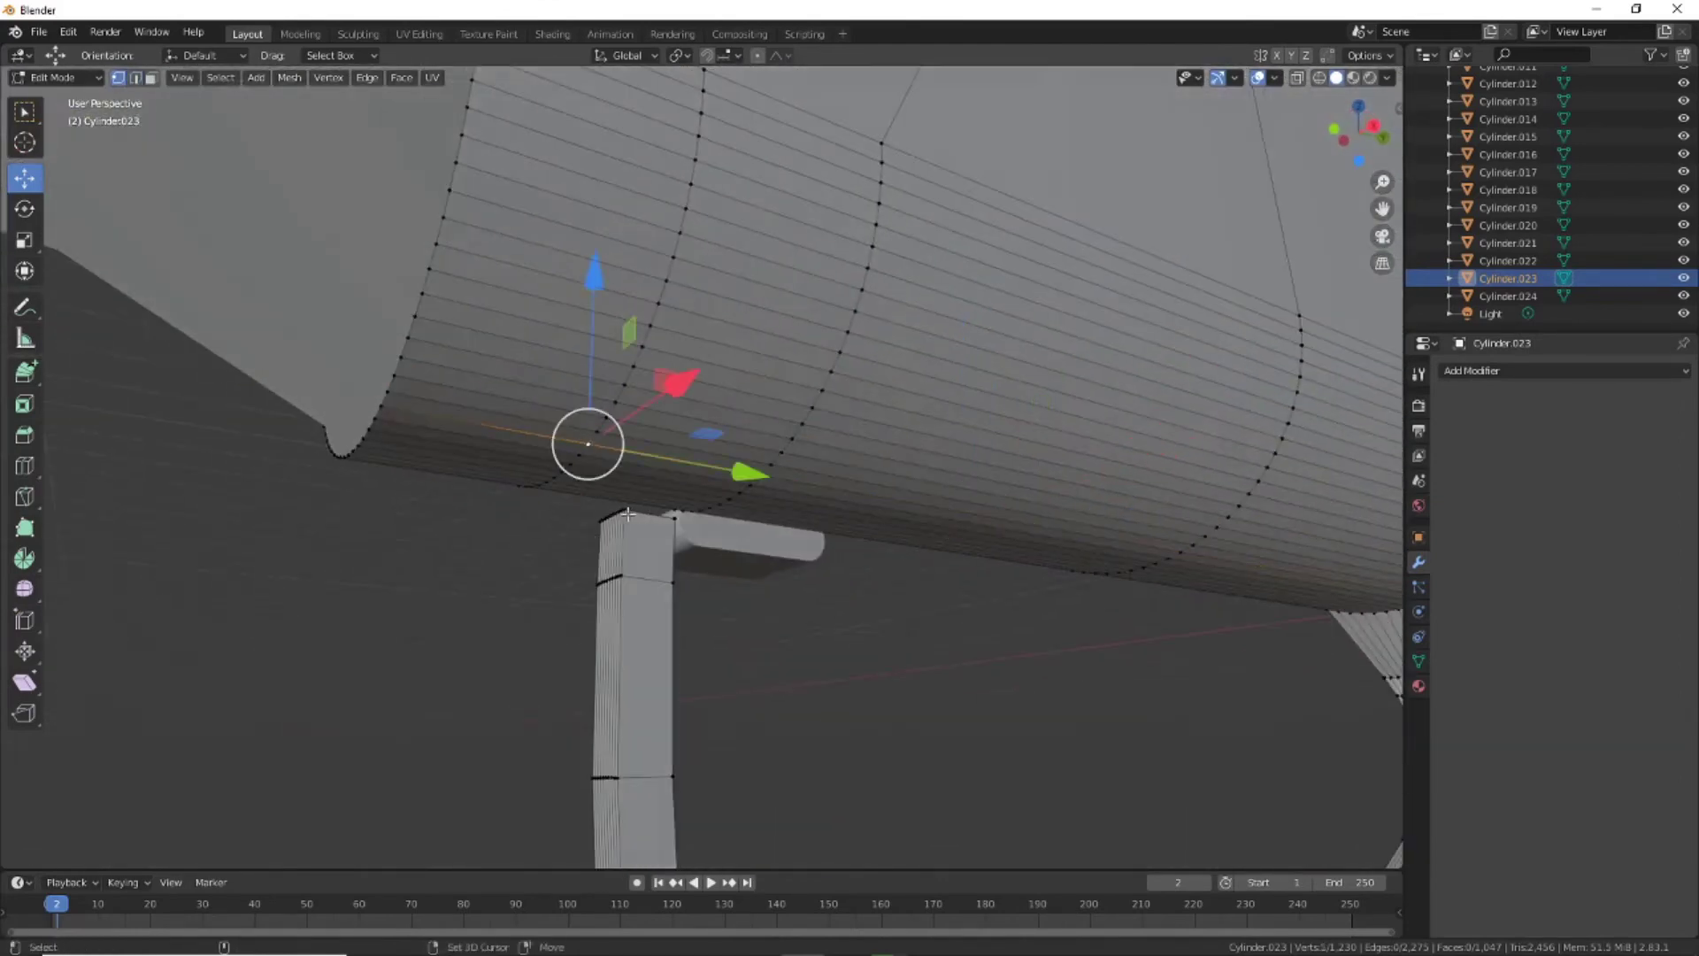
left_click(628, 513, "shift")
Merge the two selected vertices at the last selected one, retrying the merge
key("comma")
key("Escape")
key("m")
left_click(627, 516)
mouse_move(628, 516)
middle_mouse_down()
mouse_move(664, 595)
mouse_move(802, 445)
mouse_move(788, 567)
mouse_move(764, 404)
middle_mouse_up()
key("m")
left_click(788, 567)
key("m")
left_click(764, 405)
Merge the first guard-top corner vertex onto the receiver at the last selected vertex
key("ctrl+z")
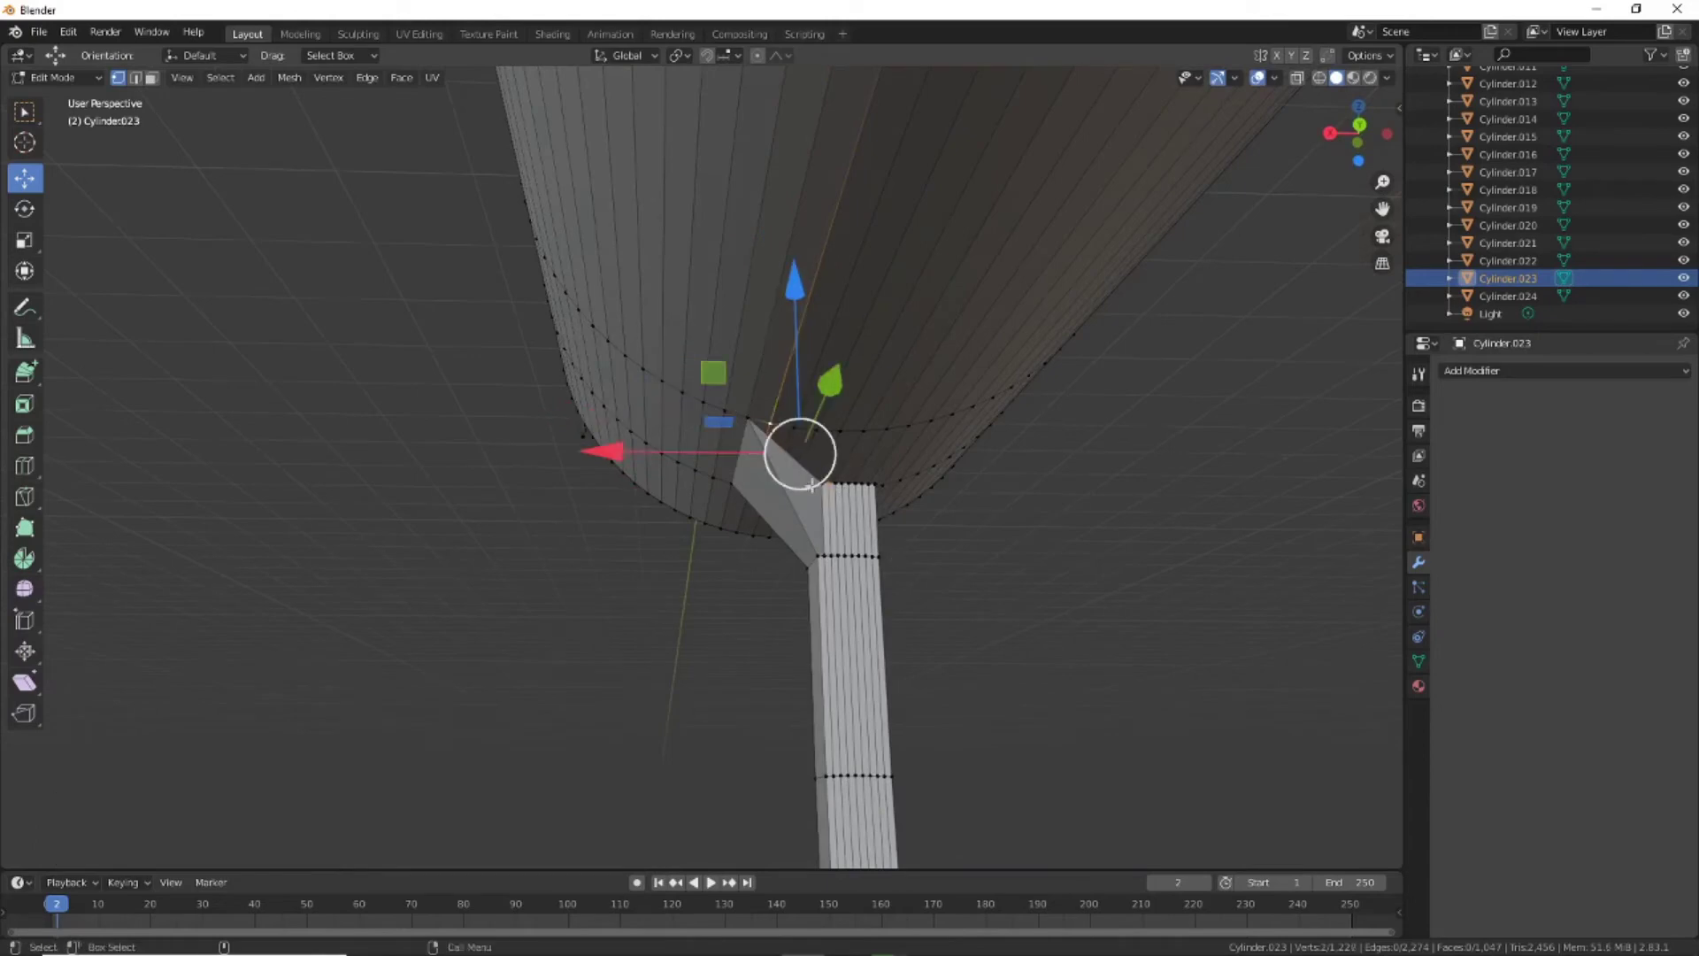
key("m")
left_click(770, 429)
key("ctrl+z")
key("m")
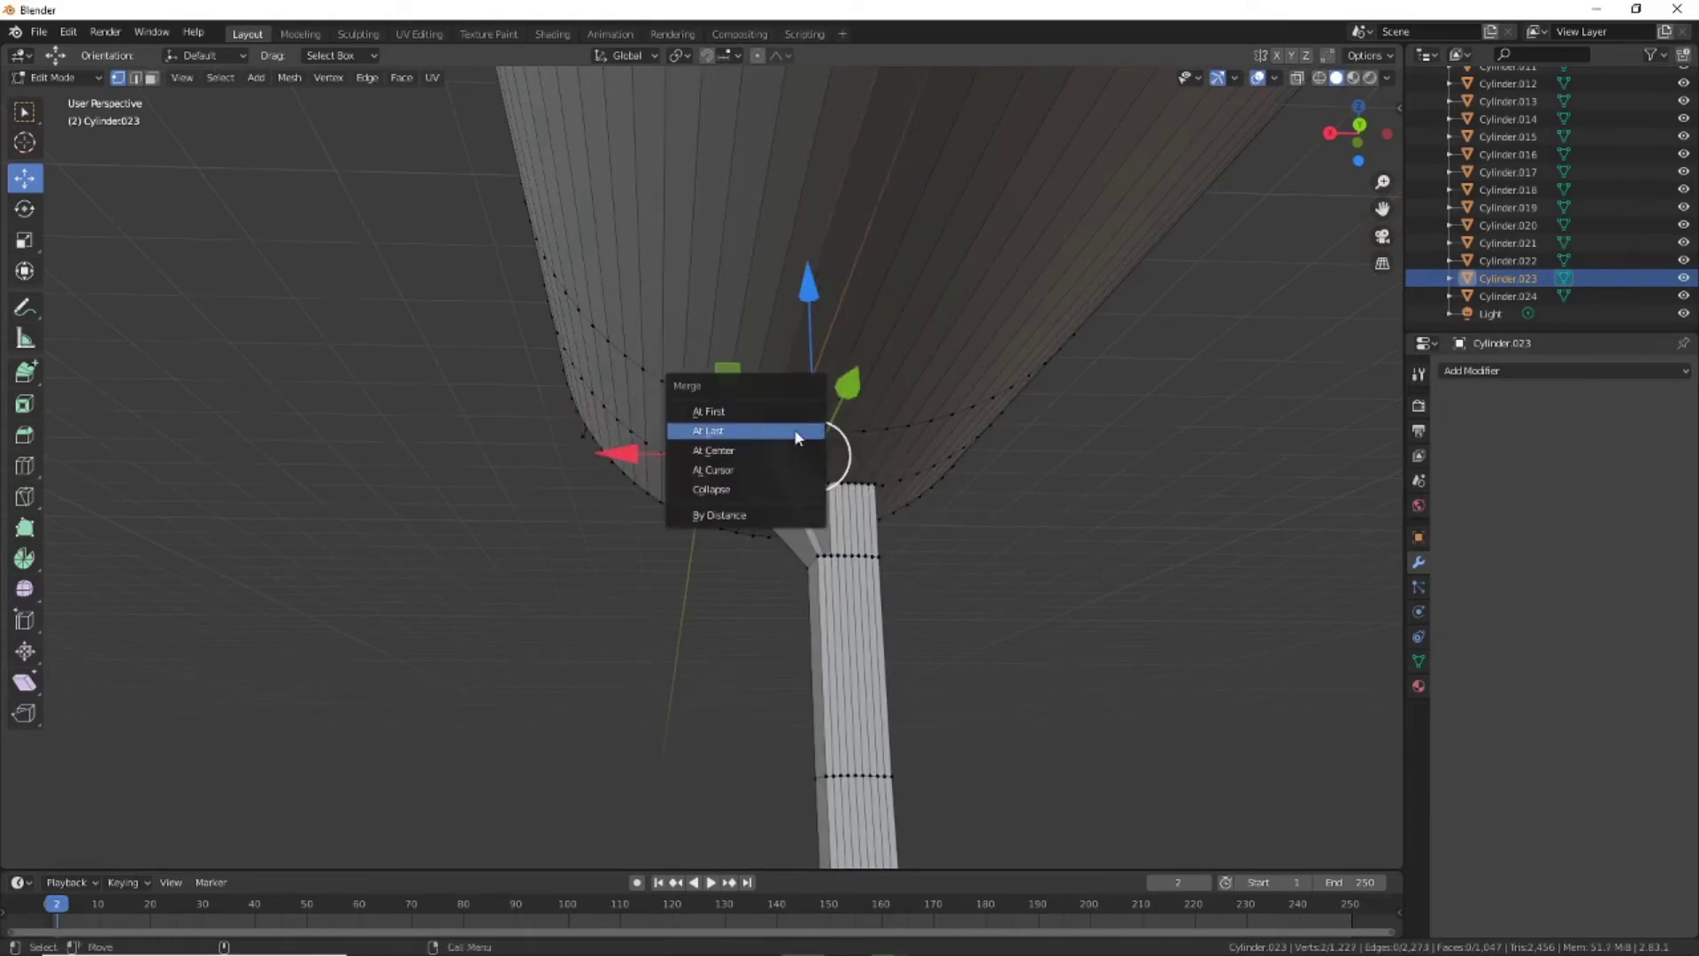
key("Escape")
key("ctrl+z")
key("m")
left_click(795, 428)
key("ctrl+z")
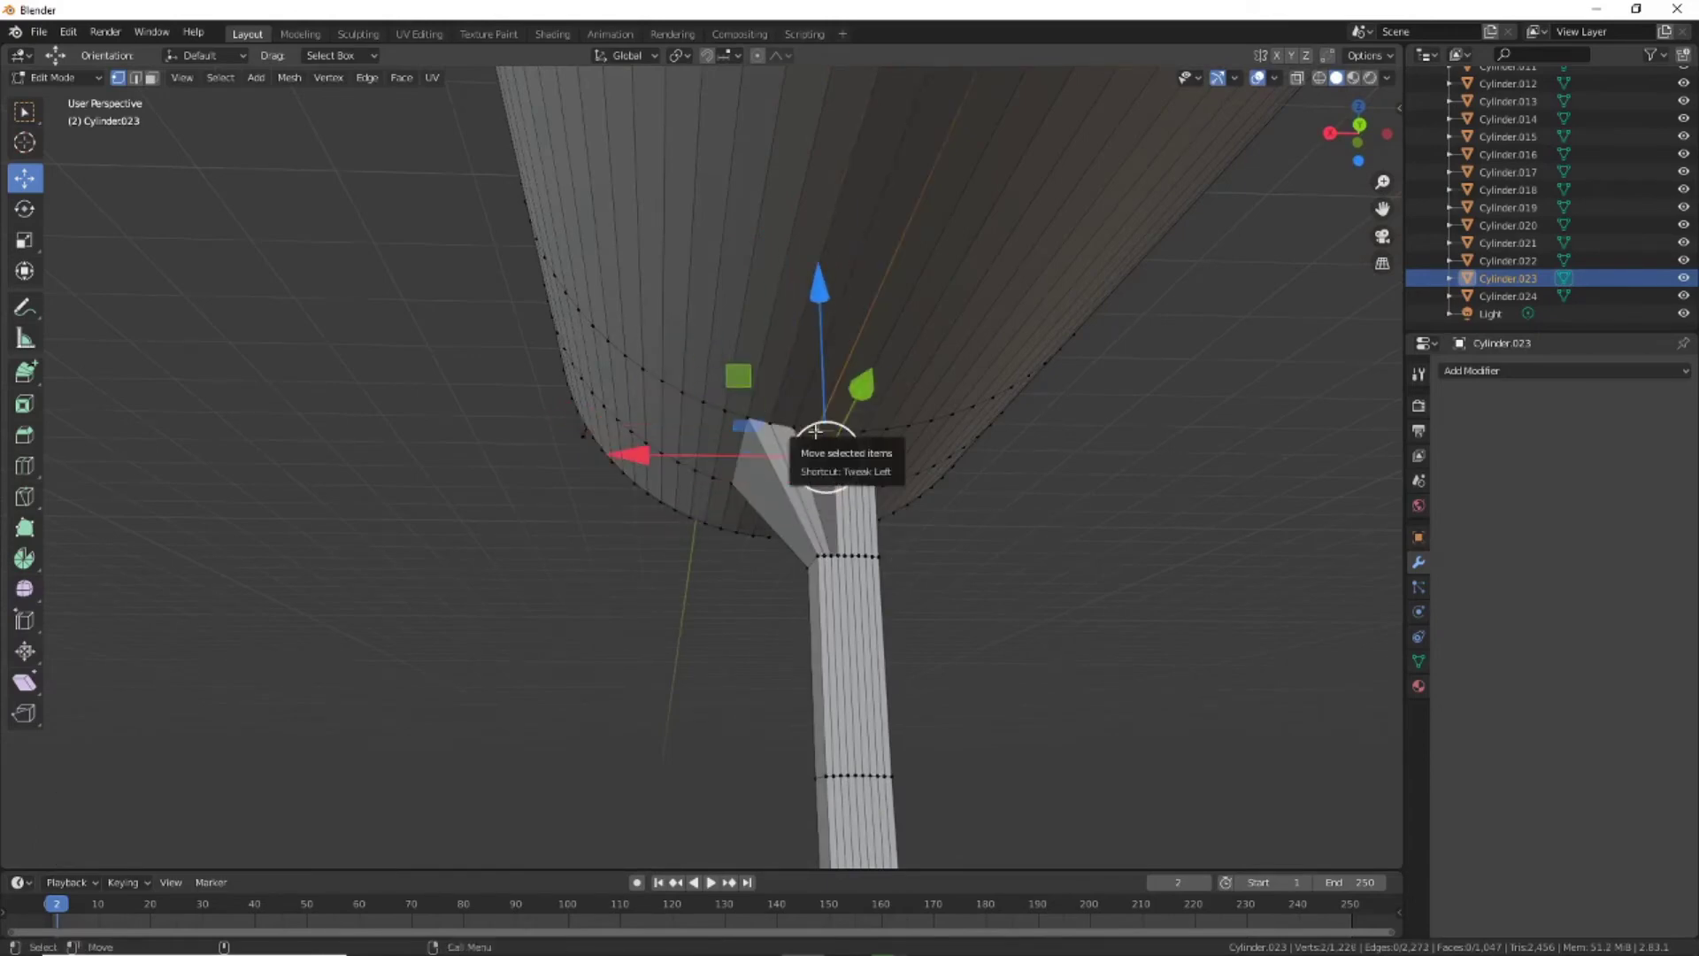
key("m")
Merge the next guard-top vertices onto the receiver's edge loop, undoing to retry
left_click(821, 425)
key("ctrl+z")
key("m")
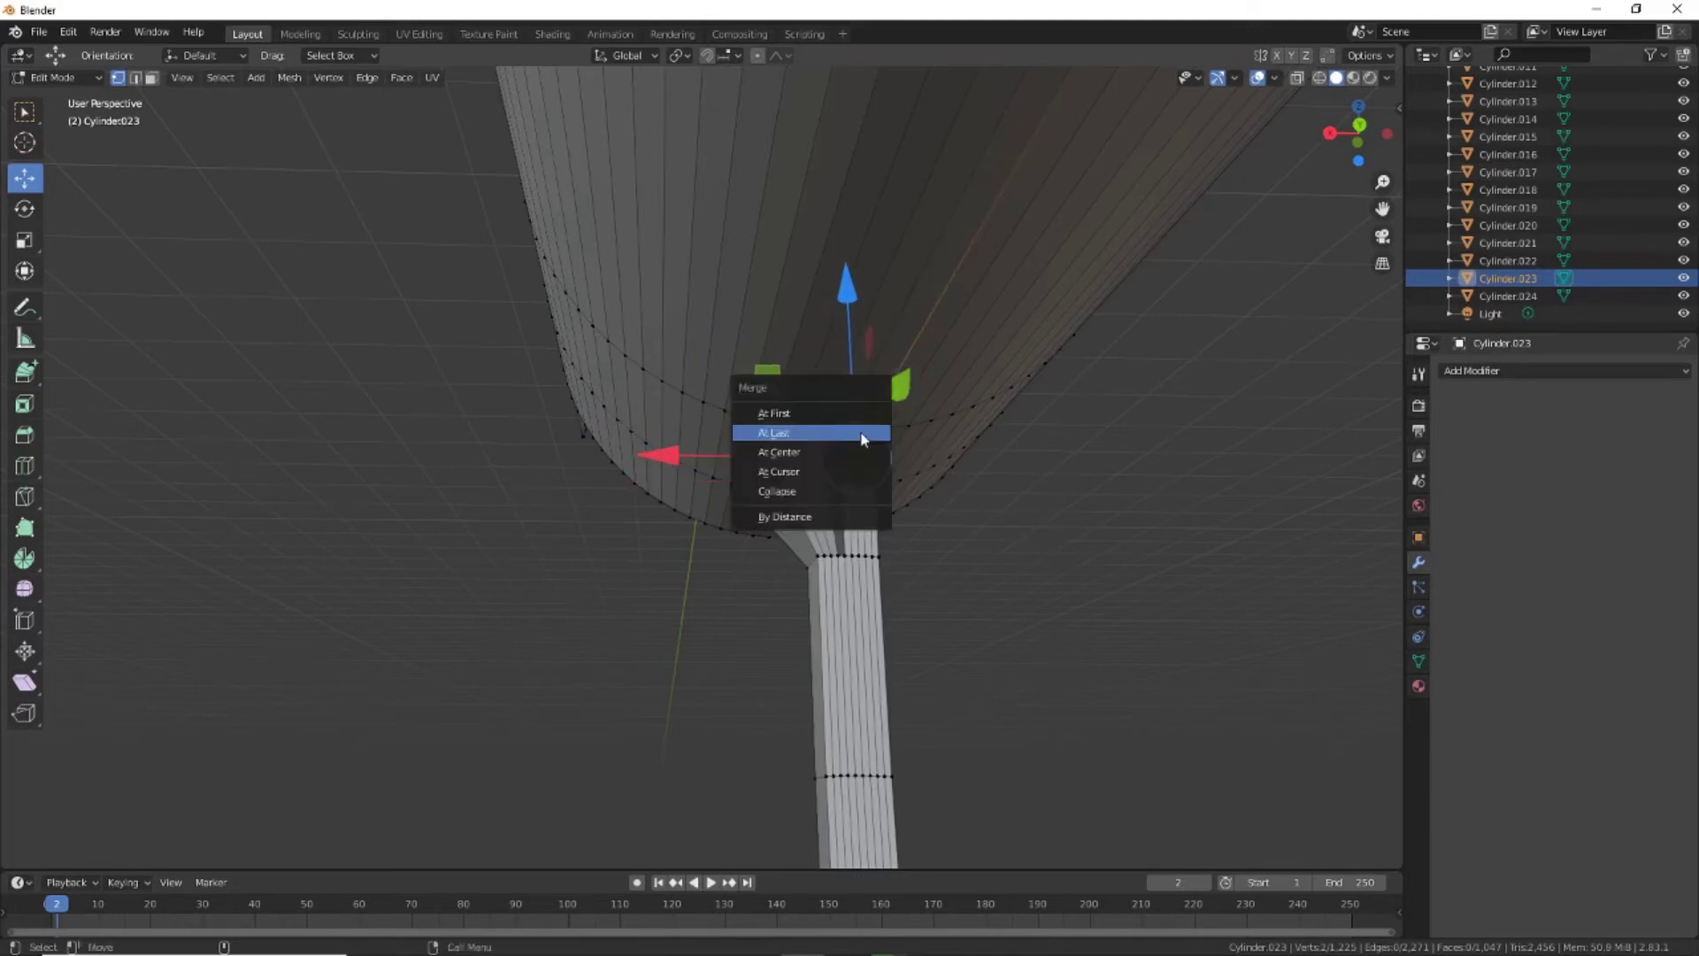
left_click(869, 437)
key("ctrl+z")
key("m")
left_click(853, 428)
middle_click_drag(854, 434, 849, 489)
key("ctrl+z")
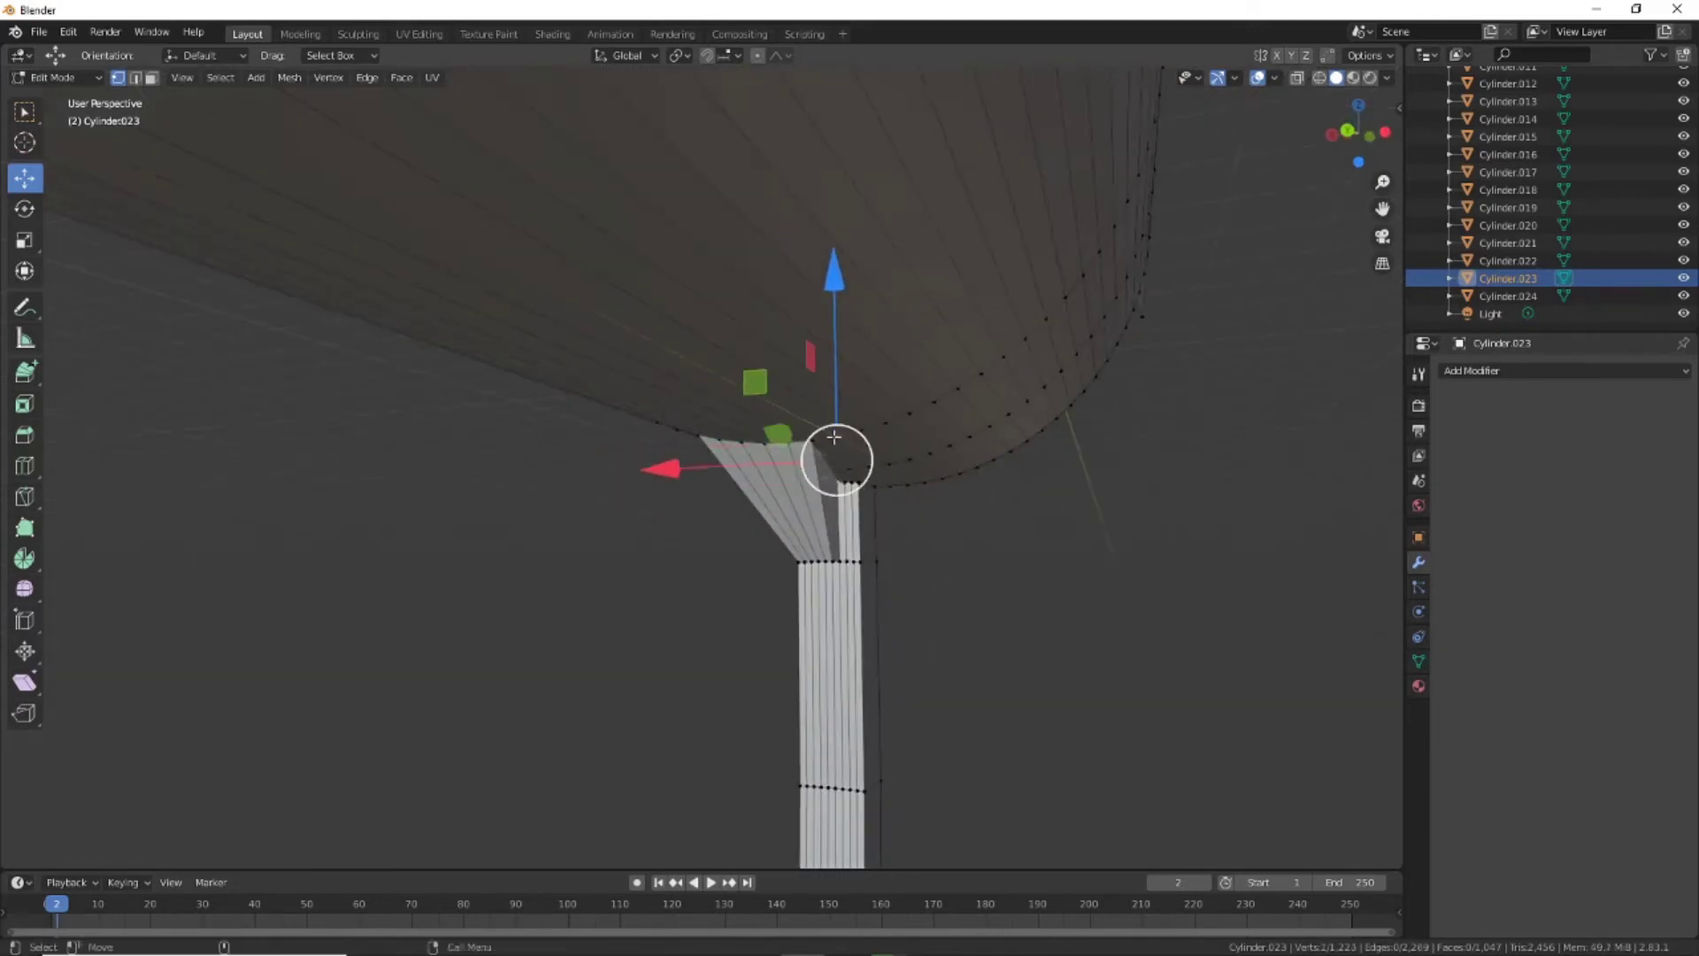
key("m")
left_click(850, 485)
Merge further guard-top vertices onto the receiver at the last selected vertex
key("ctrl+z")
key("m")
left_click(860, 478)
key("ctrl+z")
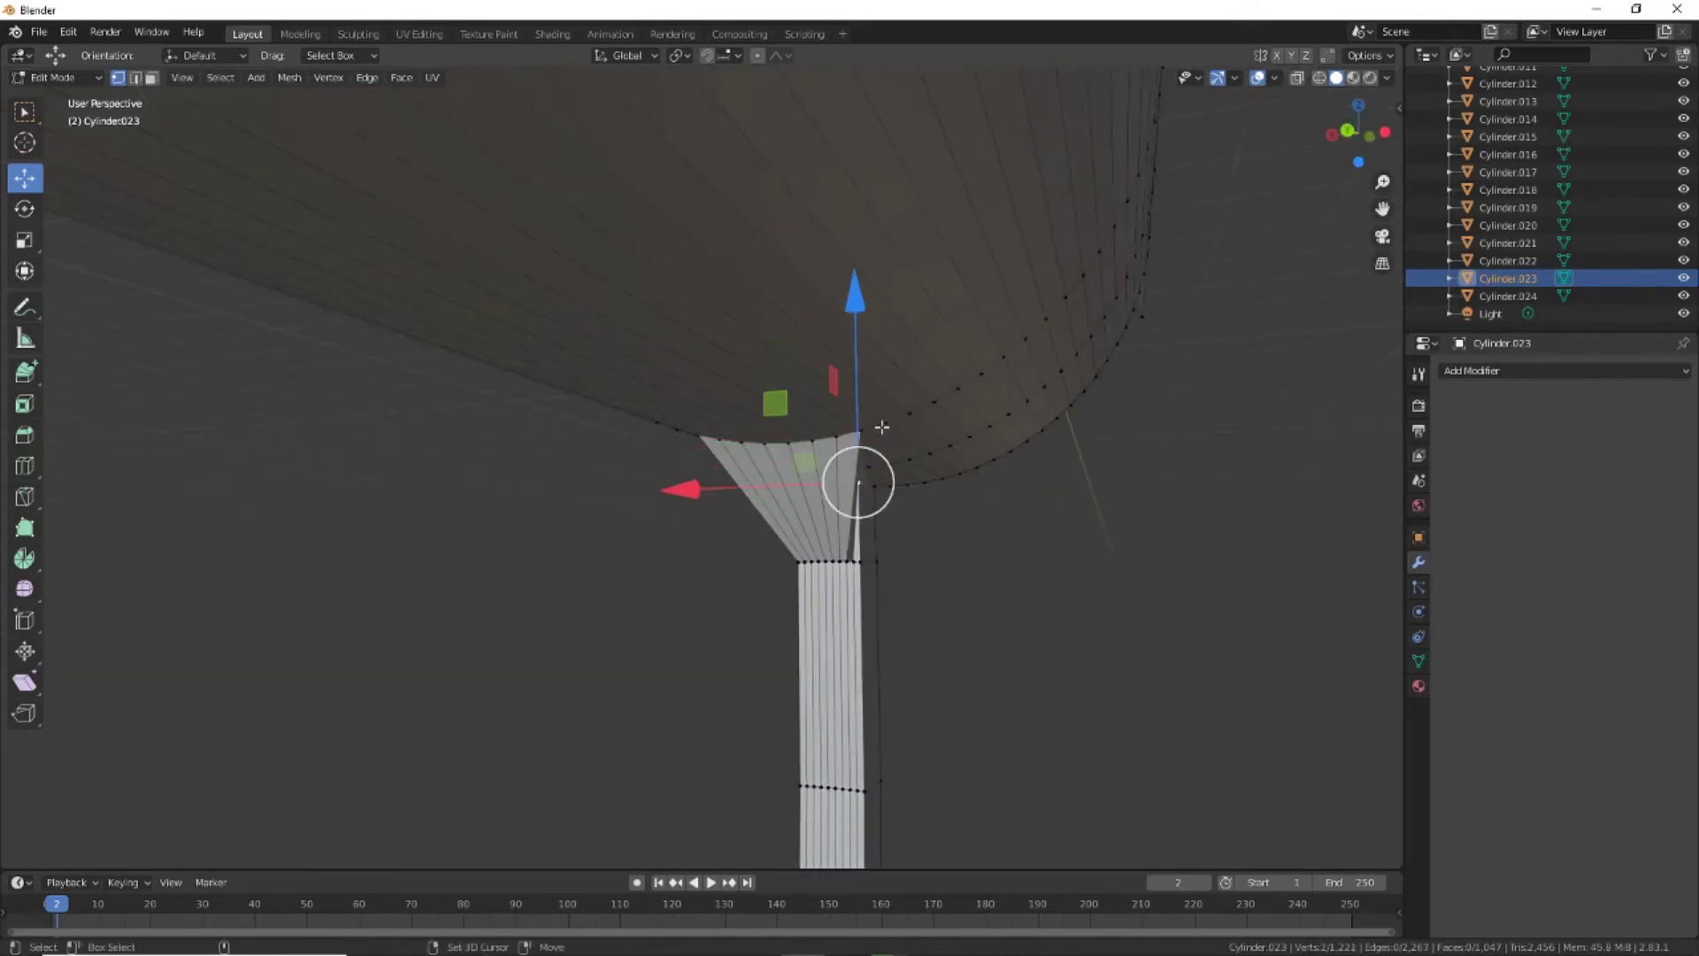
key("m")
left_click(892, 428)
mouse_move(891, 433)
middle_mouse_down()
mouse_move(998, 577)
mouse_move(821, 480)
middle_mouse_up()
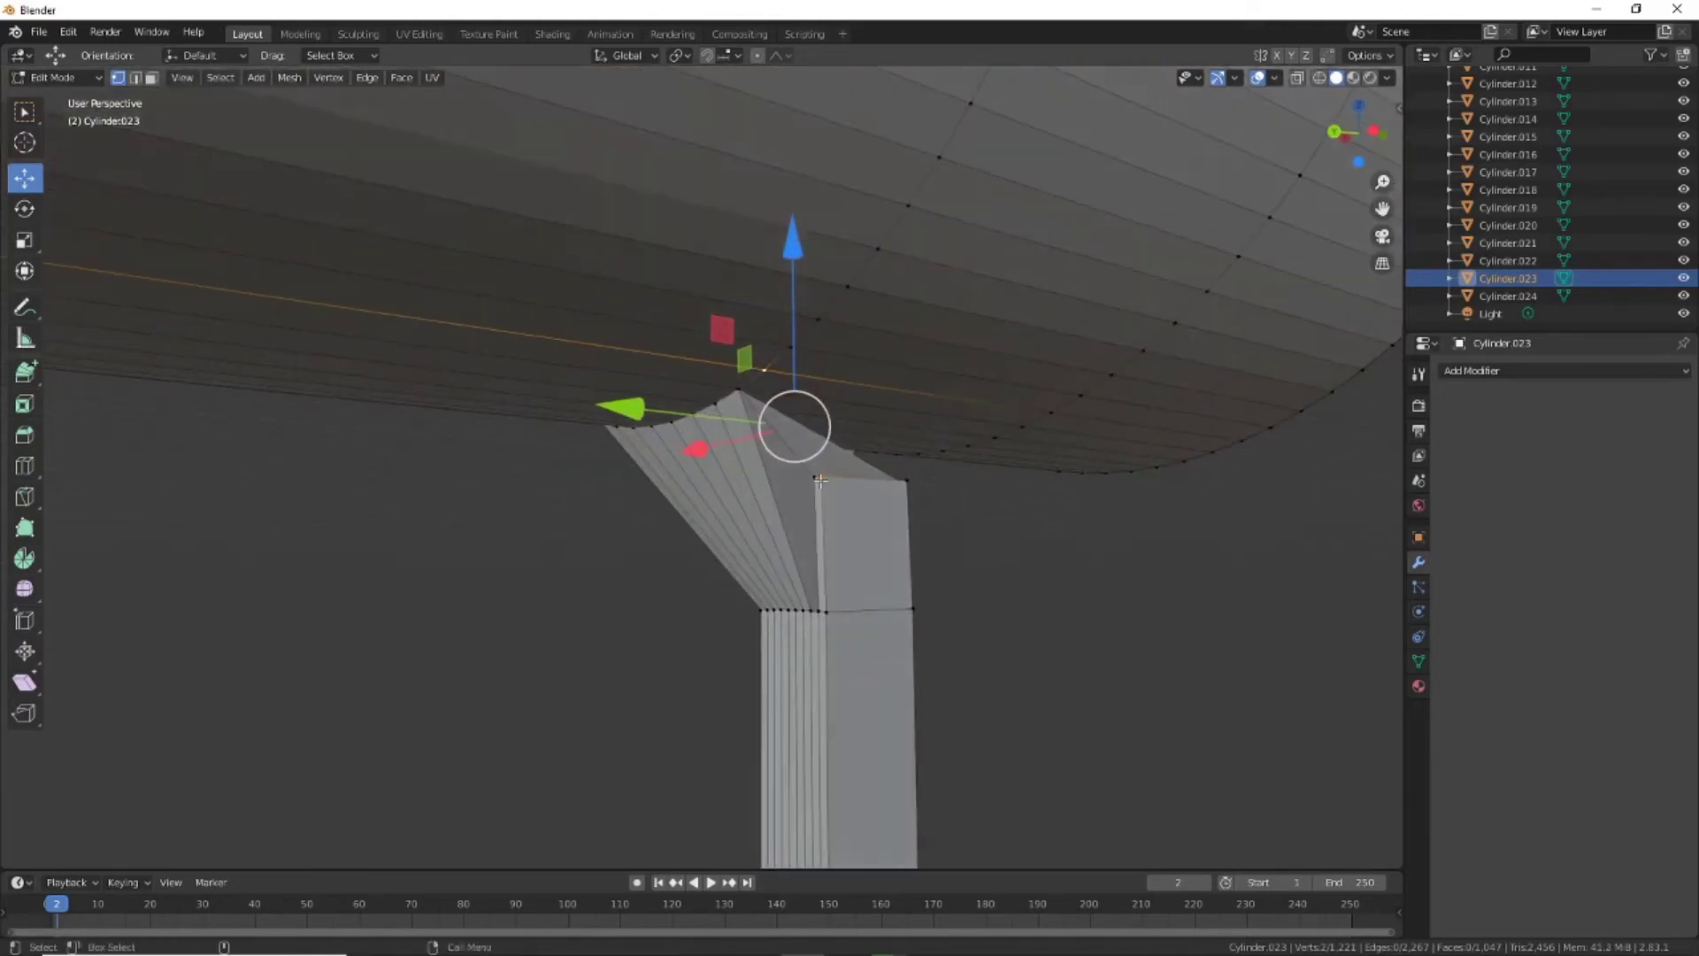
key("m")
left_click(765, 376)
key("ctrl+z")
key("m")
left_click(794, 346)
From below, merge a guard vertex onto a receiver vertex with the coordinates panel shown
middle_click_drag(795, 345, 832, 602)
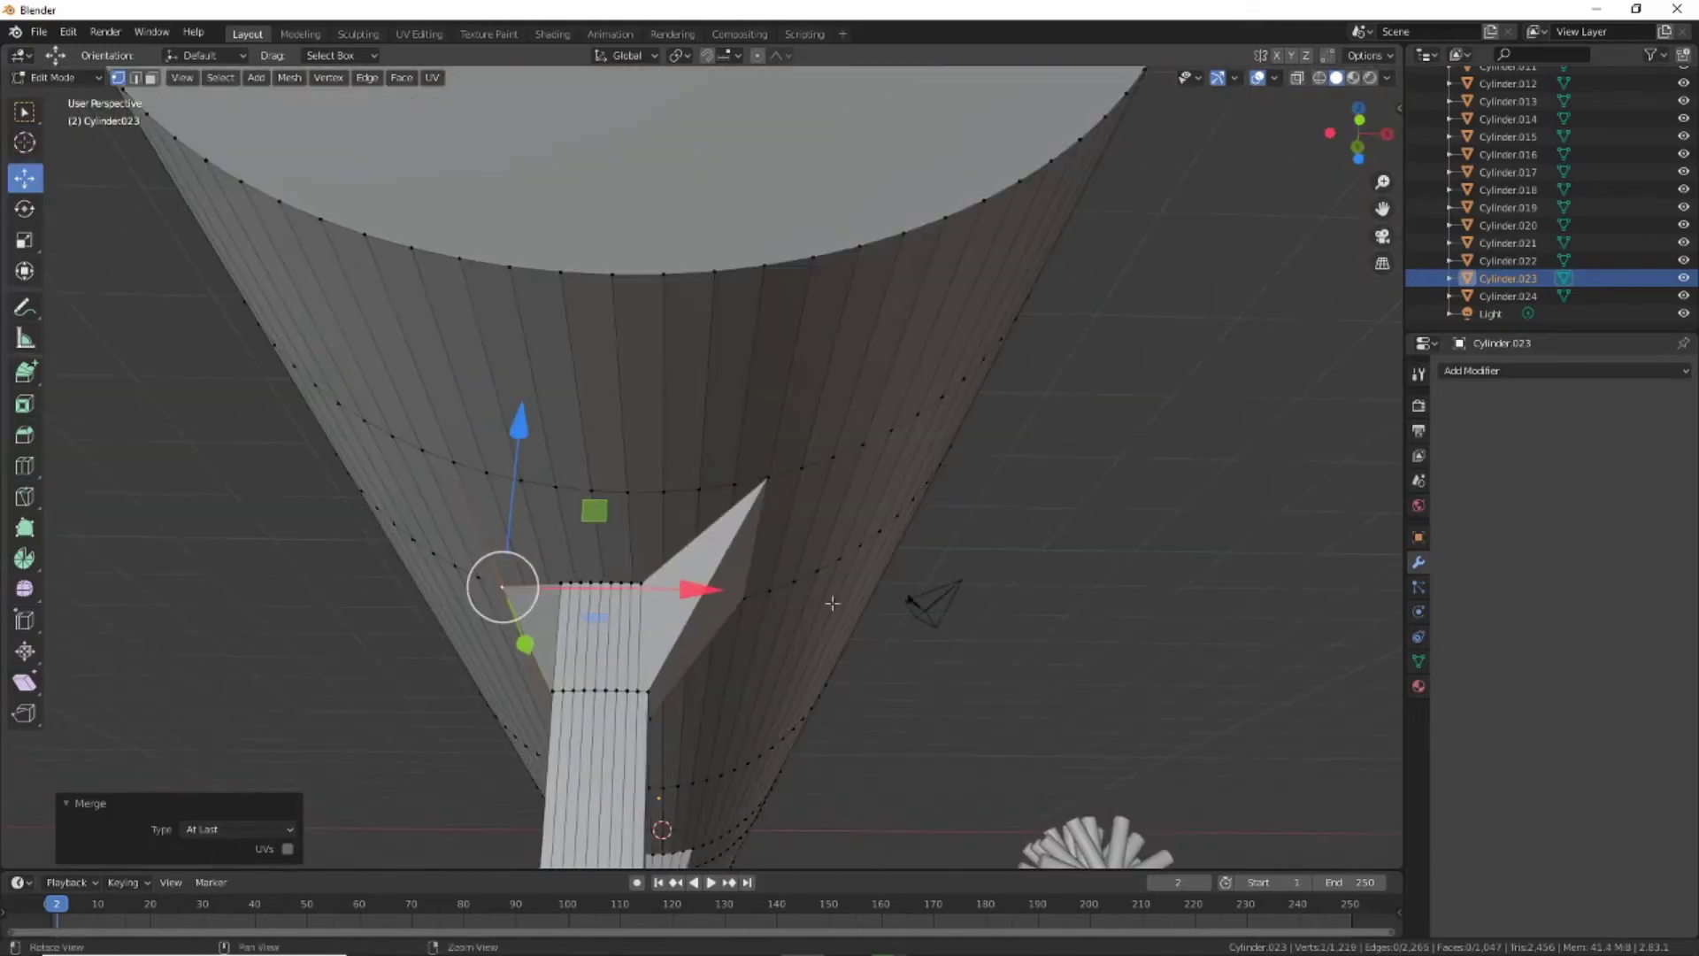
key("ctrl+z")
key("m")
left_click(730, 482)
key("n")
key("alt+m")
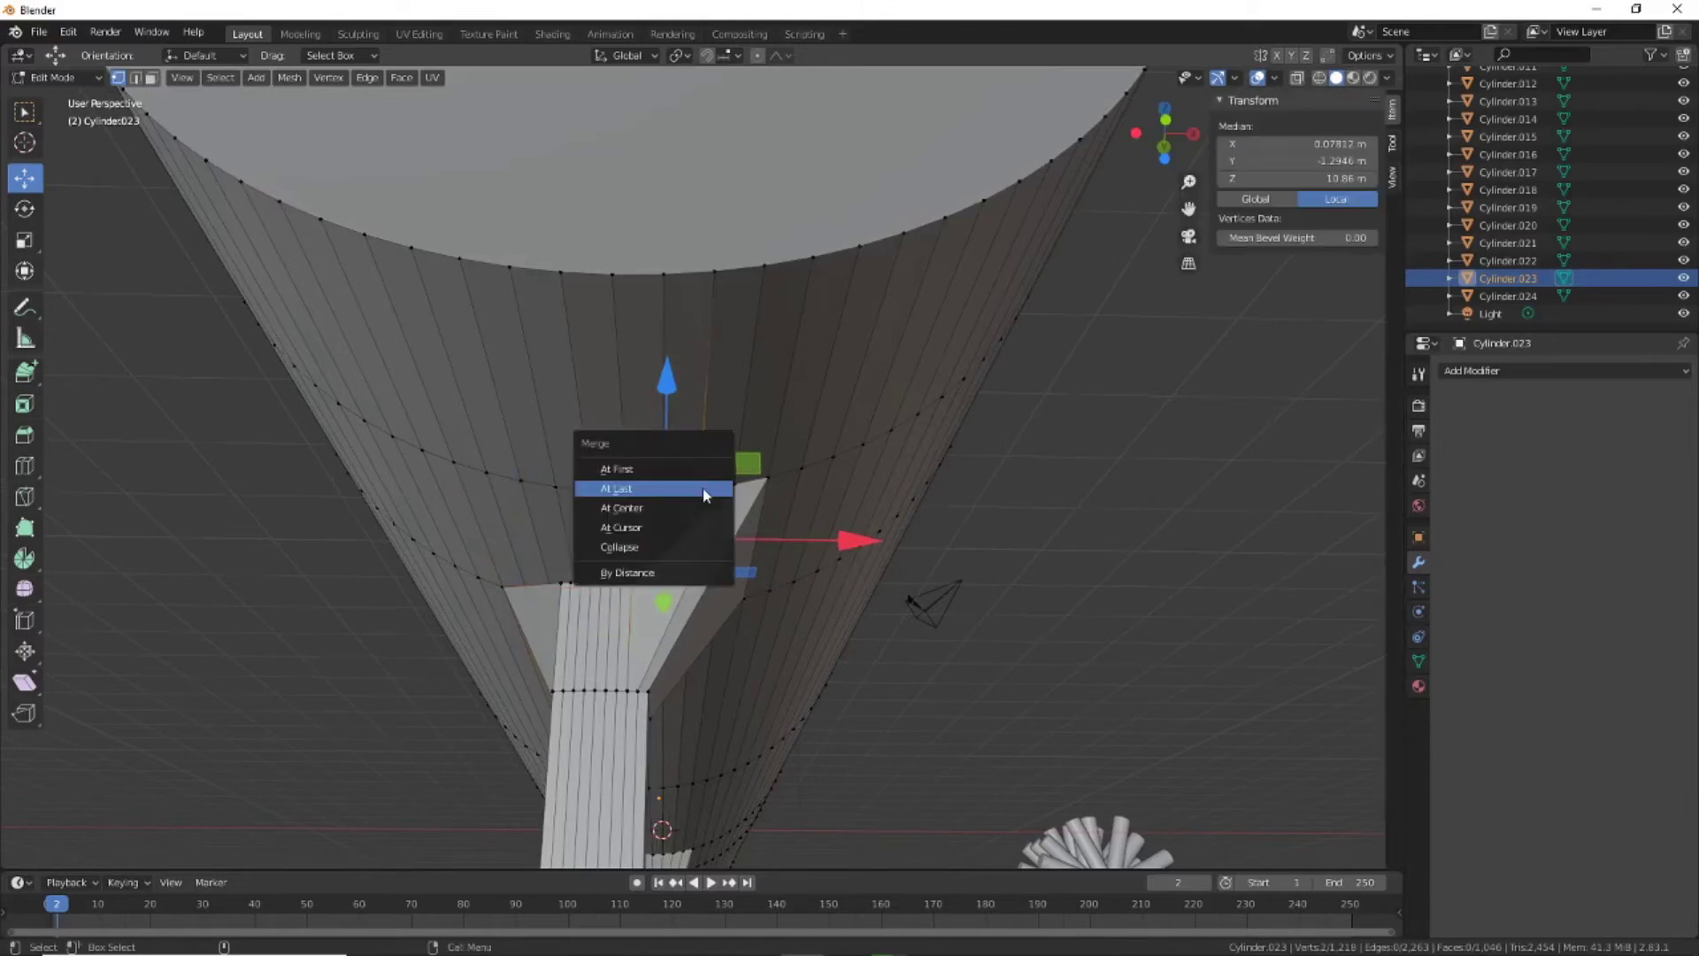
left_click(704, 489)
left_click(667, 500)
Toggle the last merge with undo and redo to compare the result
key("ctrl+z")
key("ctrl+shift+z")
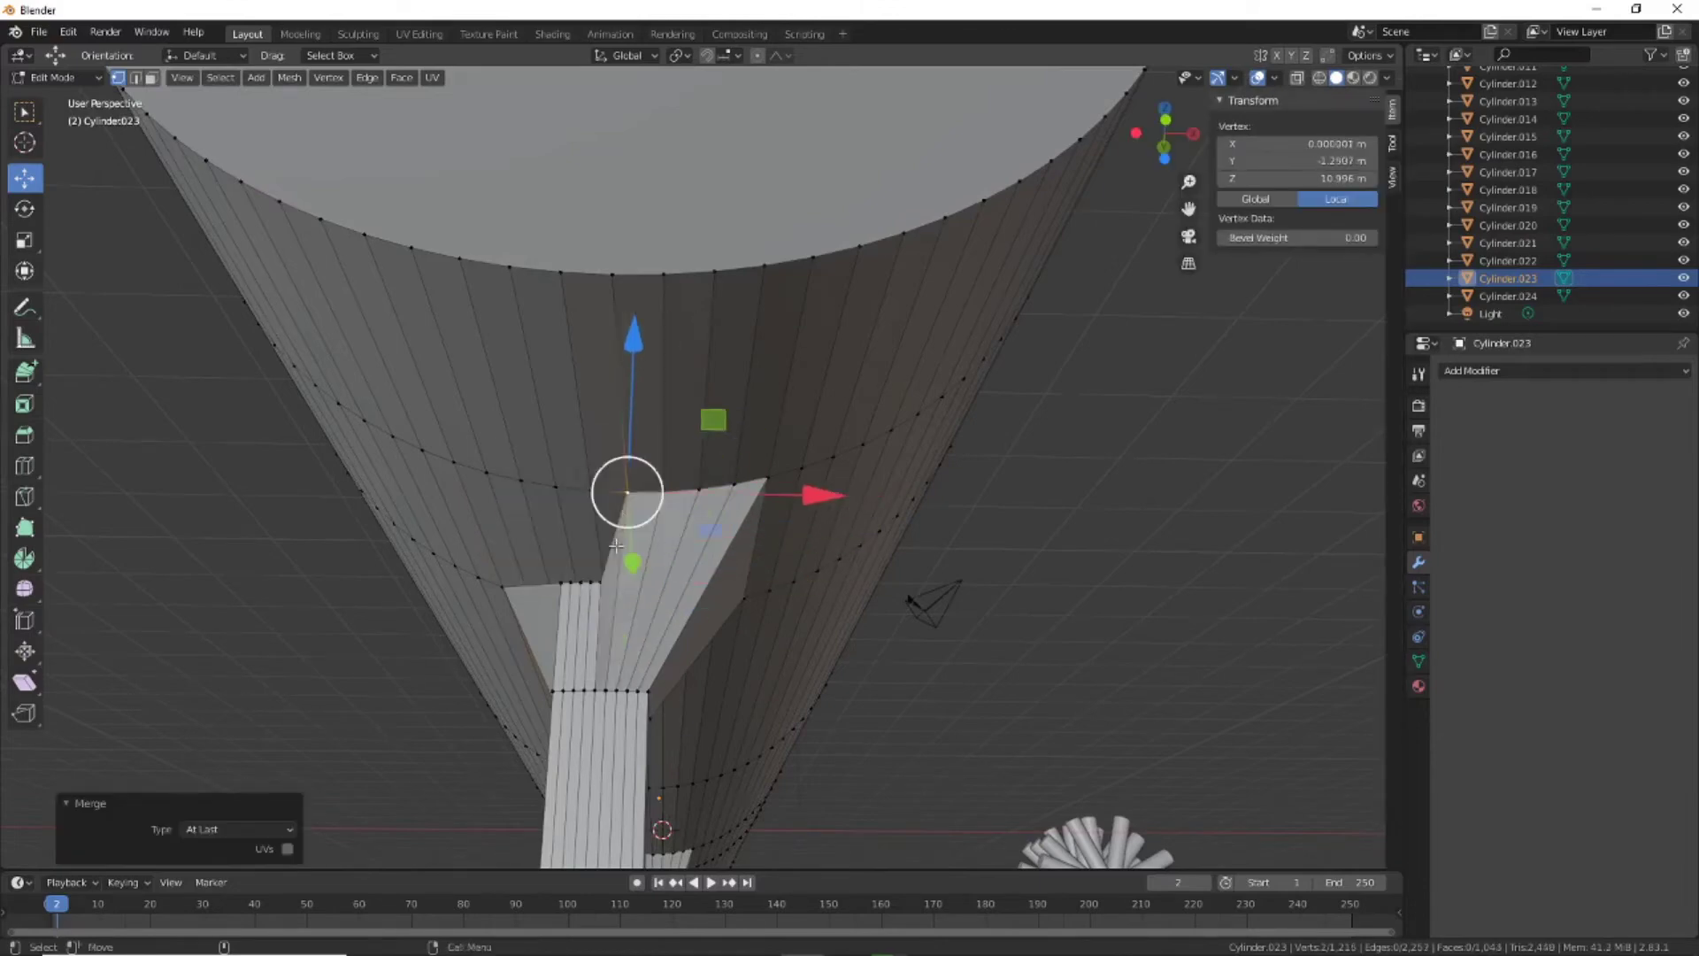
key("ctrl+z")
key("ctrl+shift+z")
key("ctrl+z")
middle_click_drag(594, 580, 581, 571)
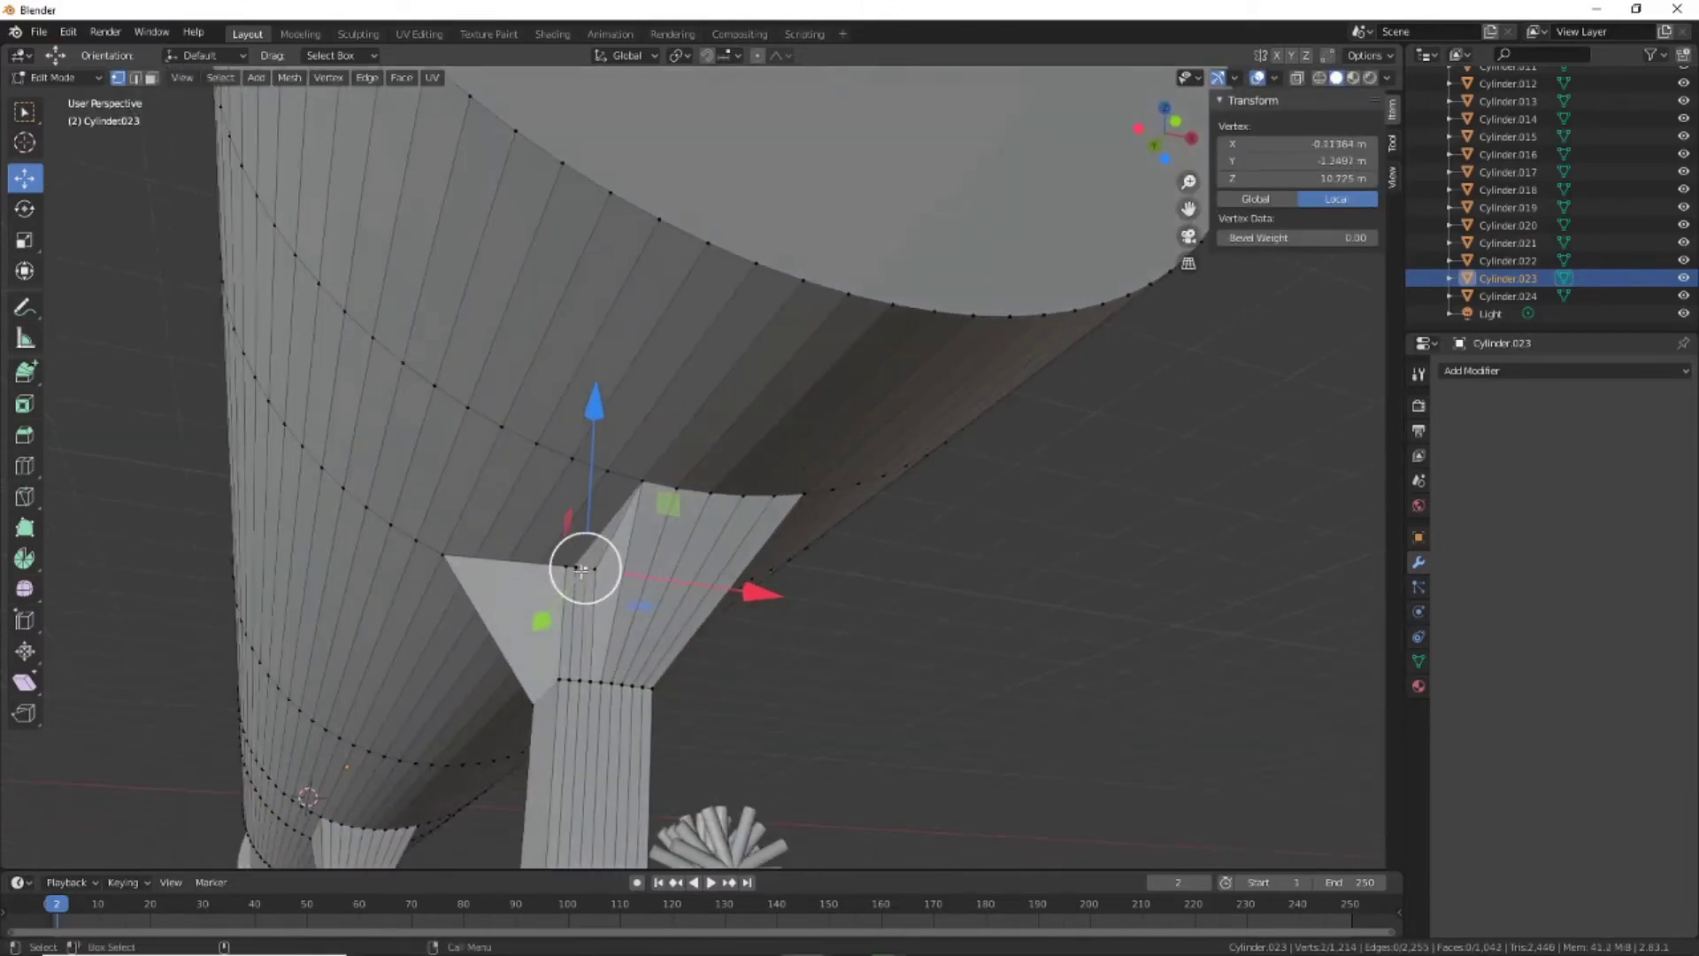
key("ctrl+shift+z")
key("ctrl+z")
key("ctrl+shift+z")
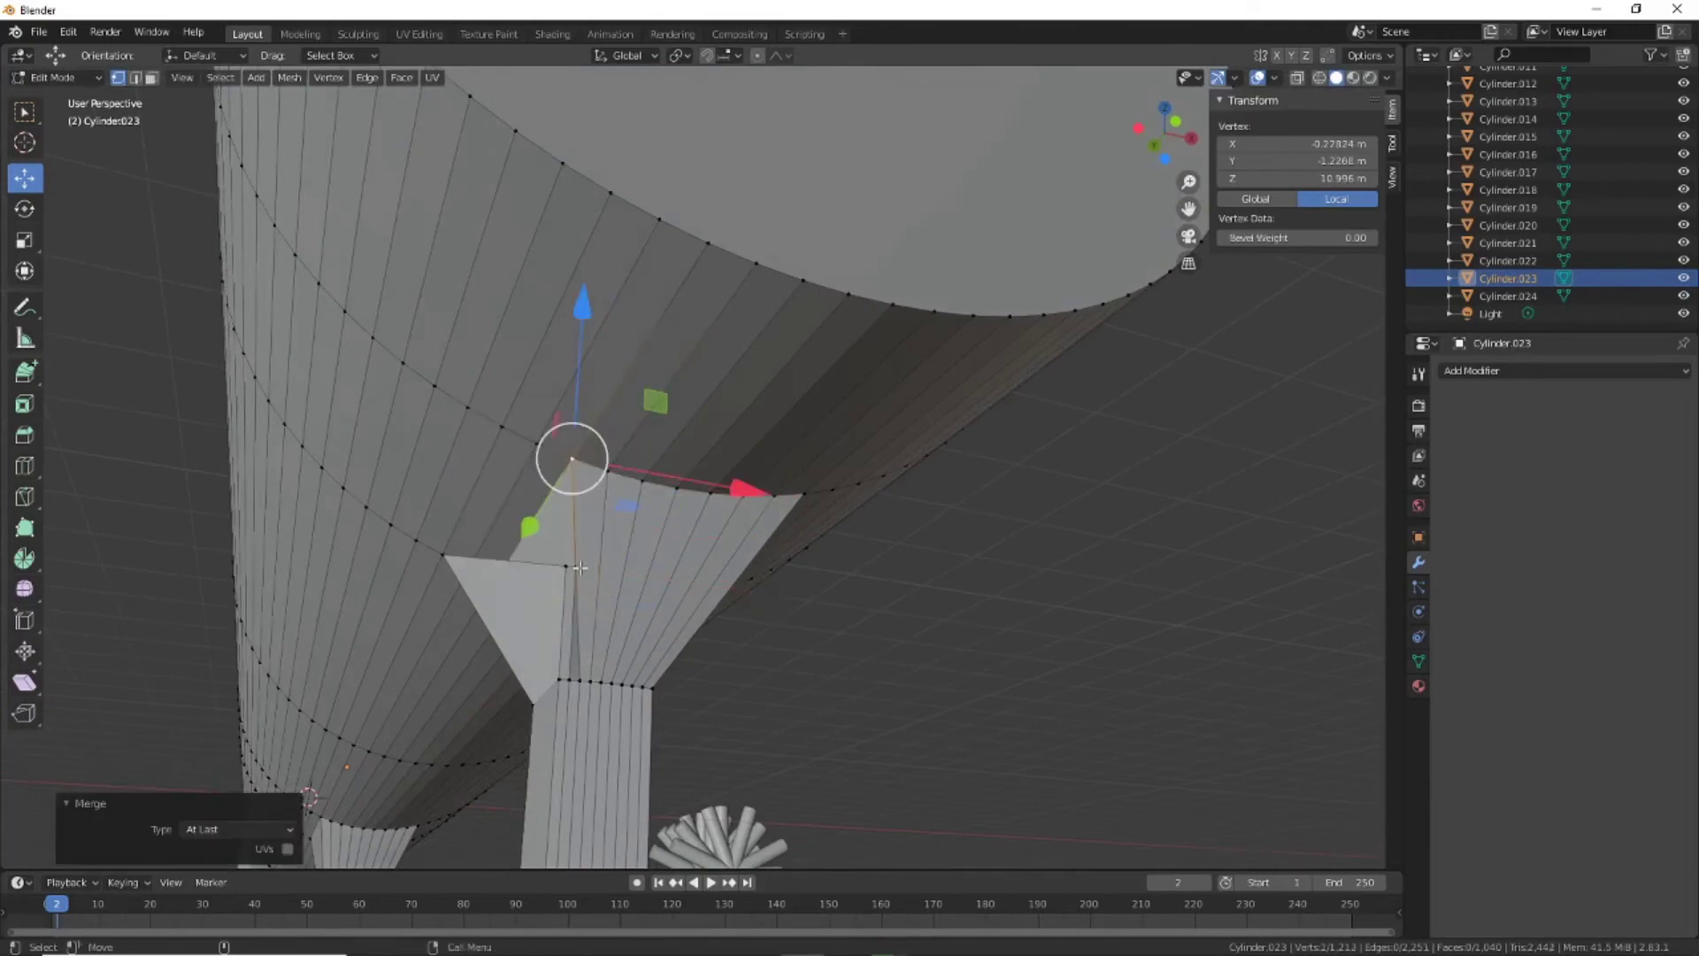
key("ctrl+z")
Redo the final merge at last, then turn X-ray on and box-select the guard's top ring
key("alt+m")
left_click(541, 460)
key("ctrl+z")
key("ctrl+shift+z")
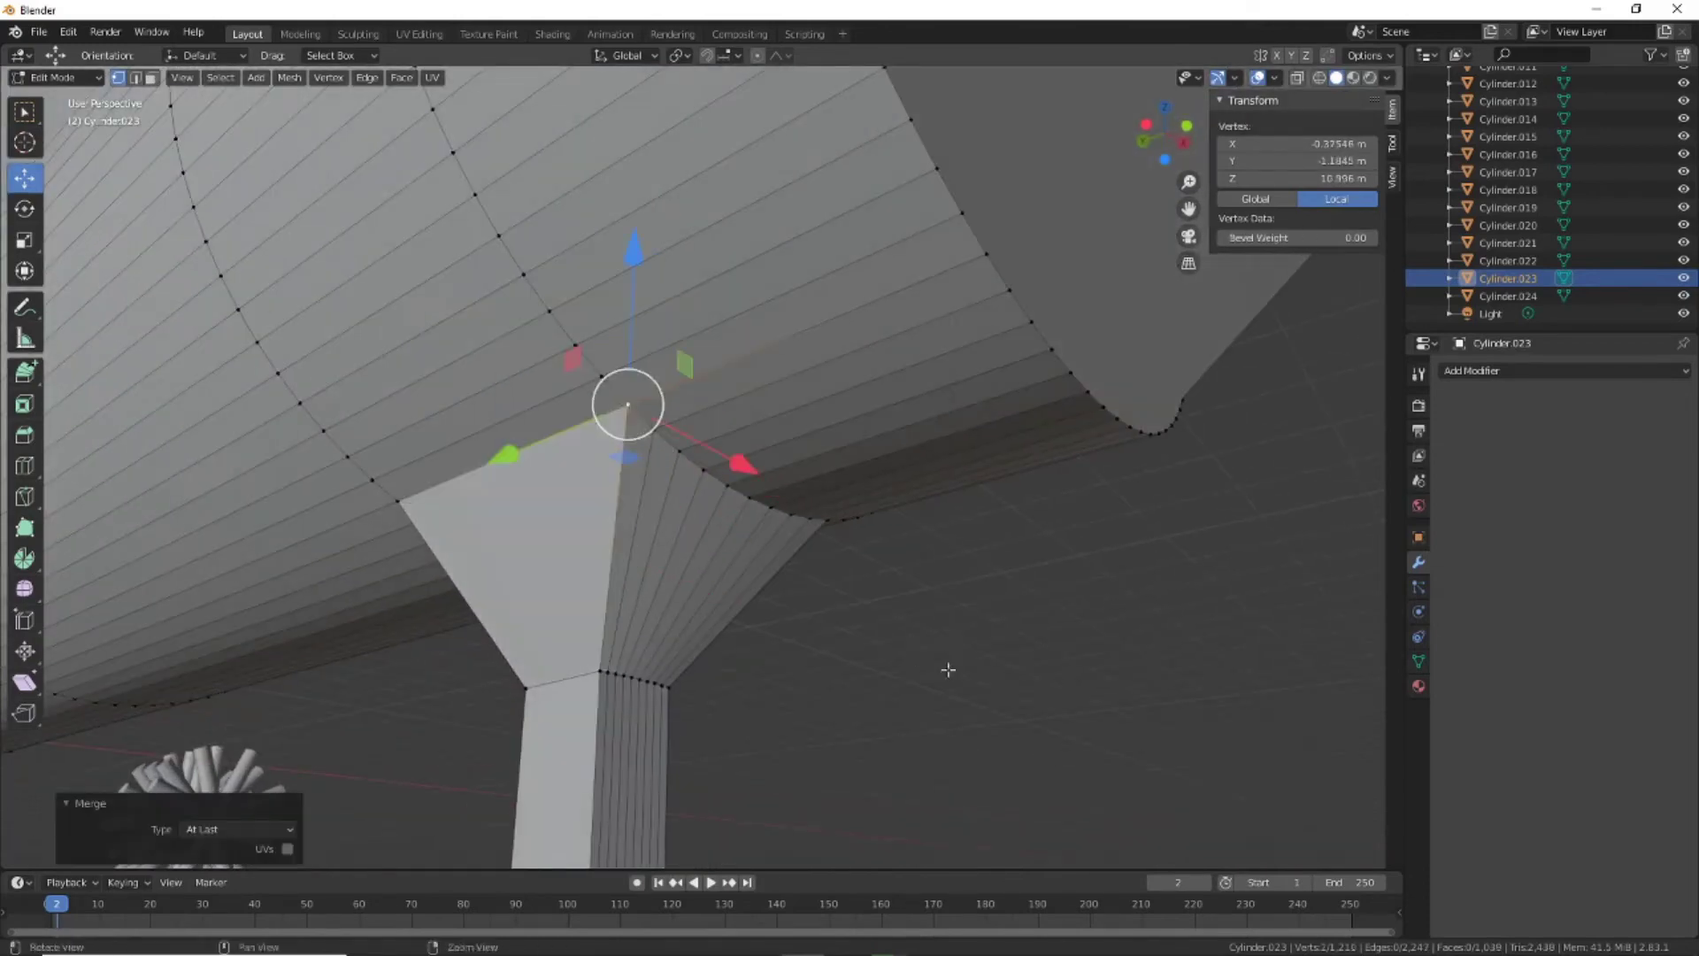
left_click(1305, 82)
left_click_drag(998, 759, 668, 683)
Scale the selected guard ring to 1.427 along X
middle_click_drag(667, 682, 977, 591)
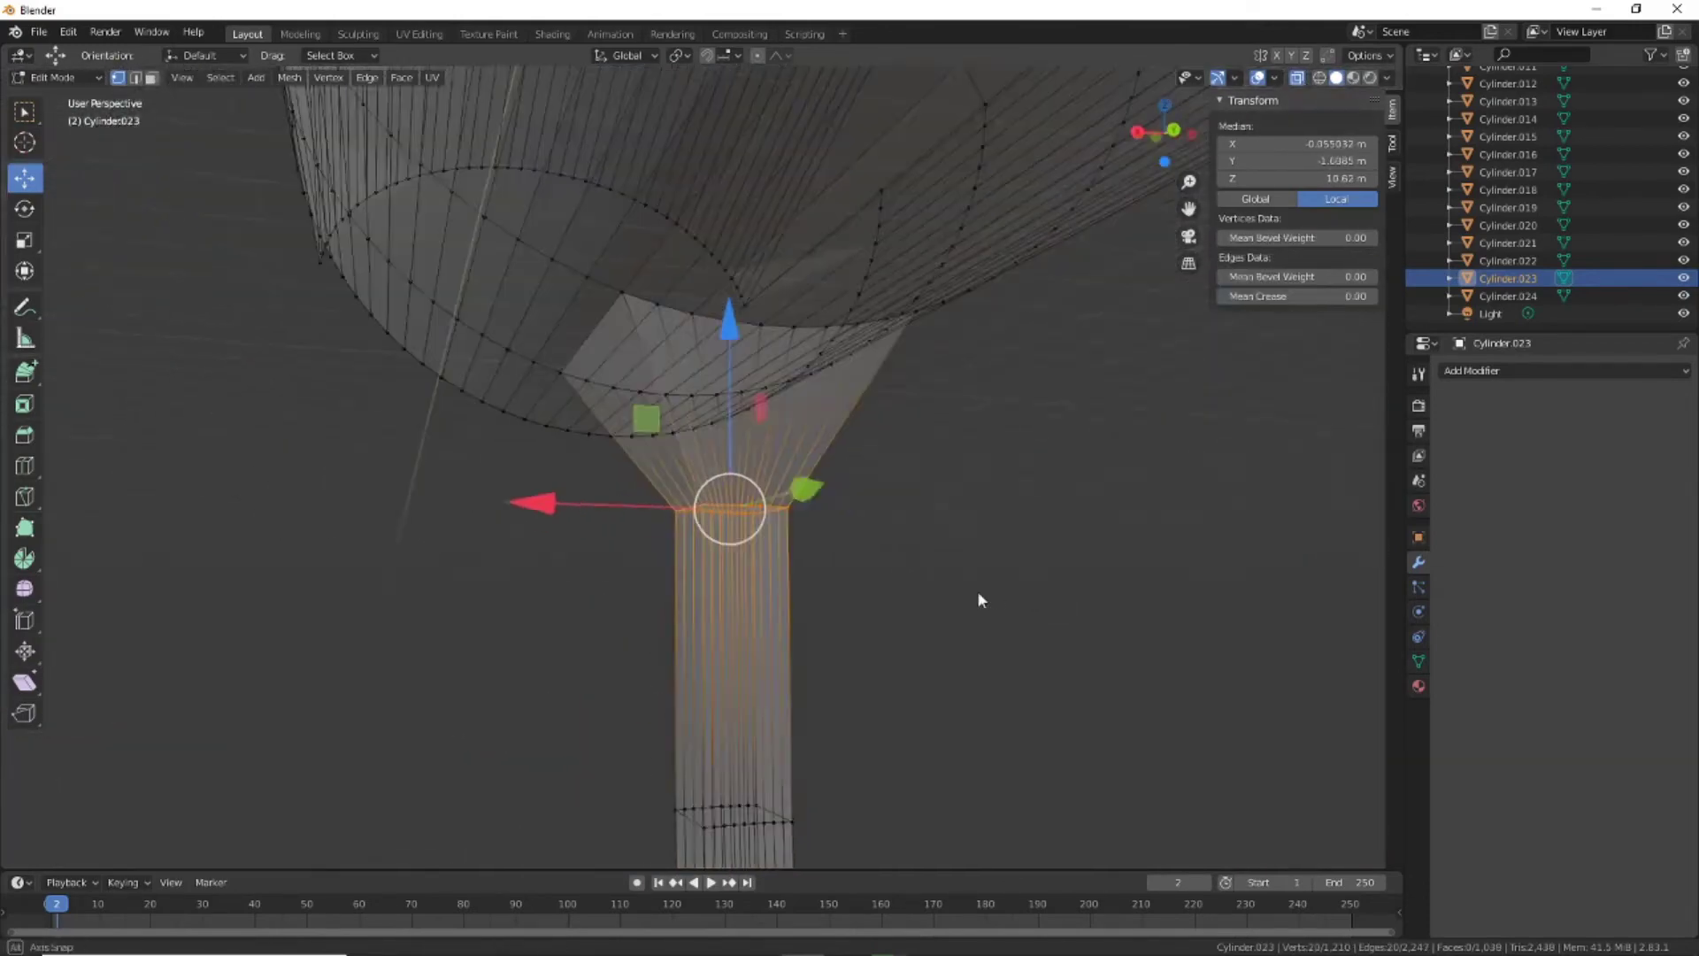
key("e")
key("shift+space")
key("s")
middle_click_drag(640, 522, 732, 554)
key("s")
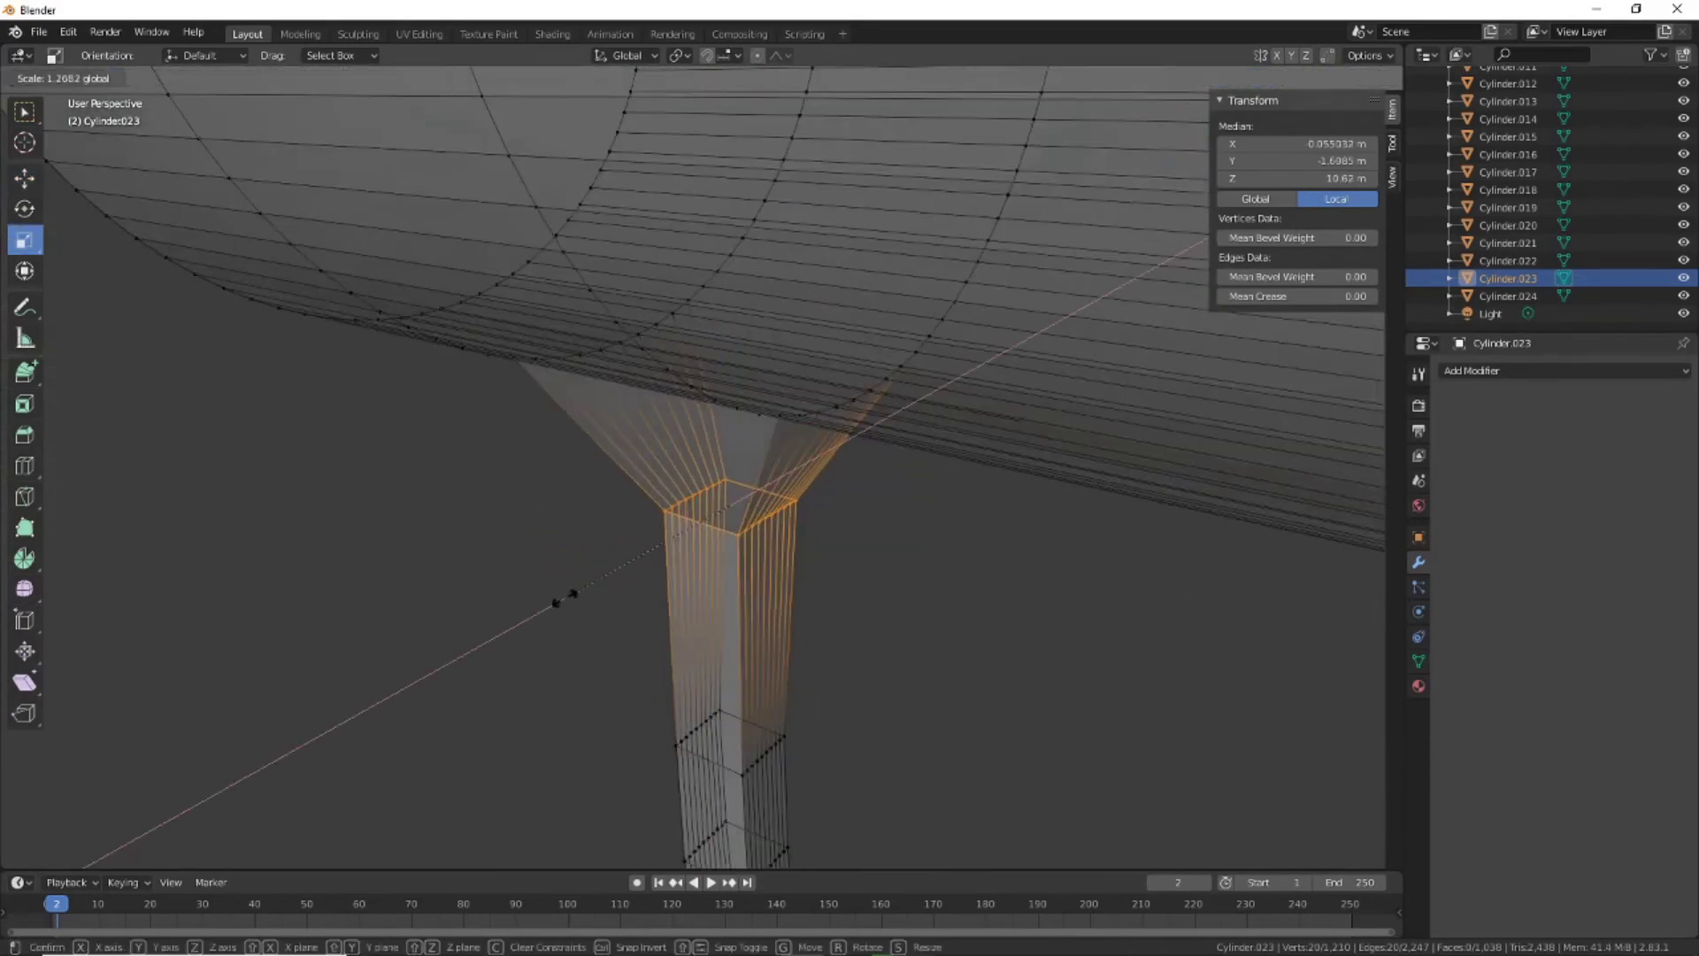
key("x")
left_click(542, 620)
Orbit around the joint and snap to the Right Orthographic view
middle_click_drag(542, 620, 980, 630)
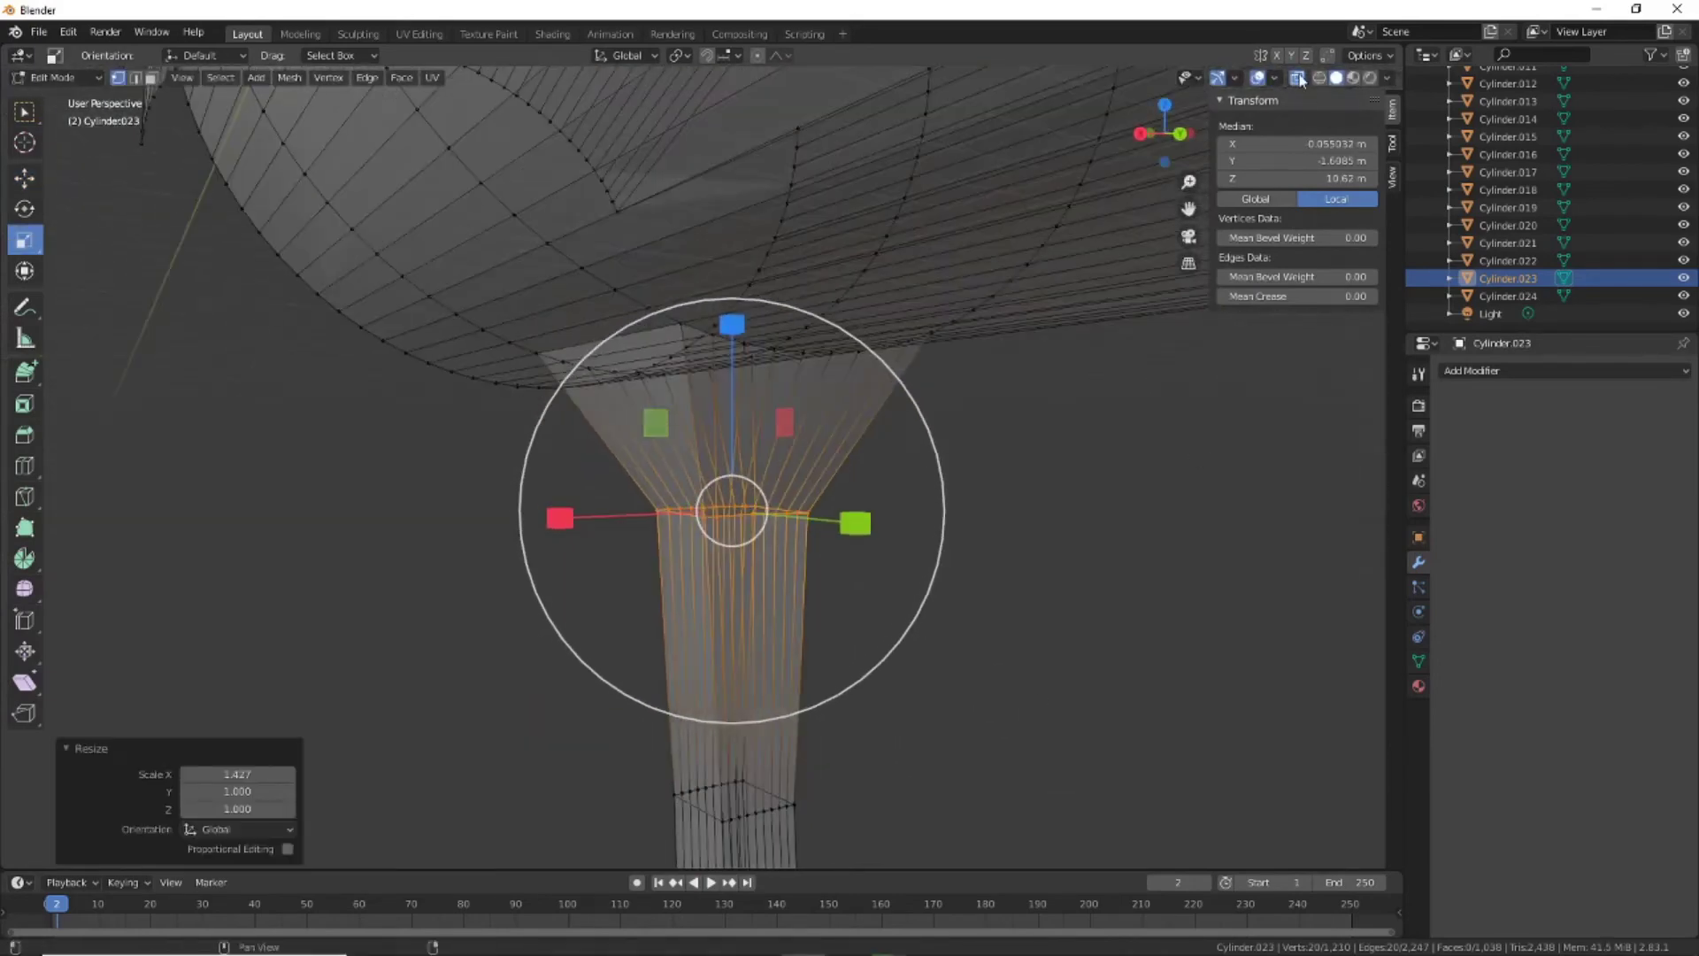
middle_click_drag(1047, 576, 1176, 596)
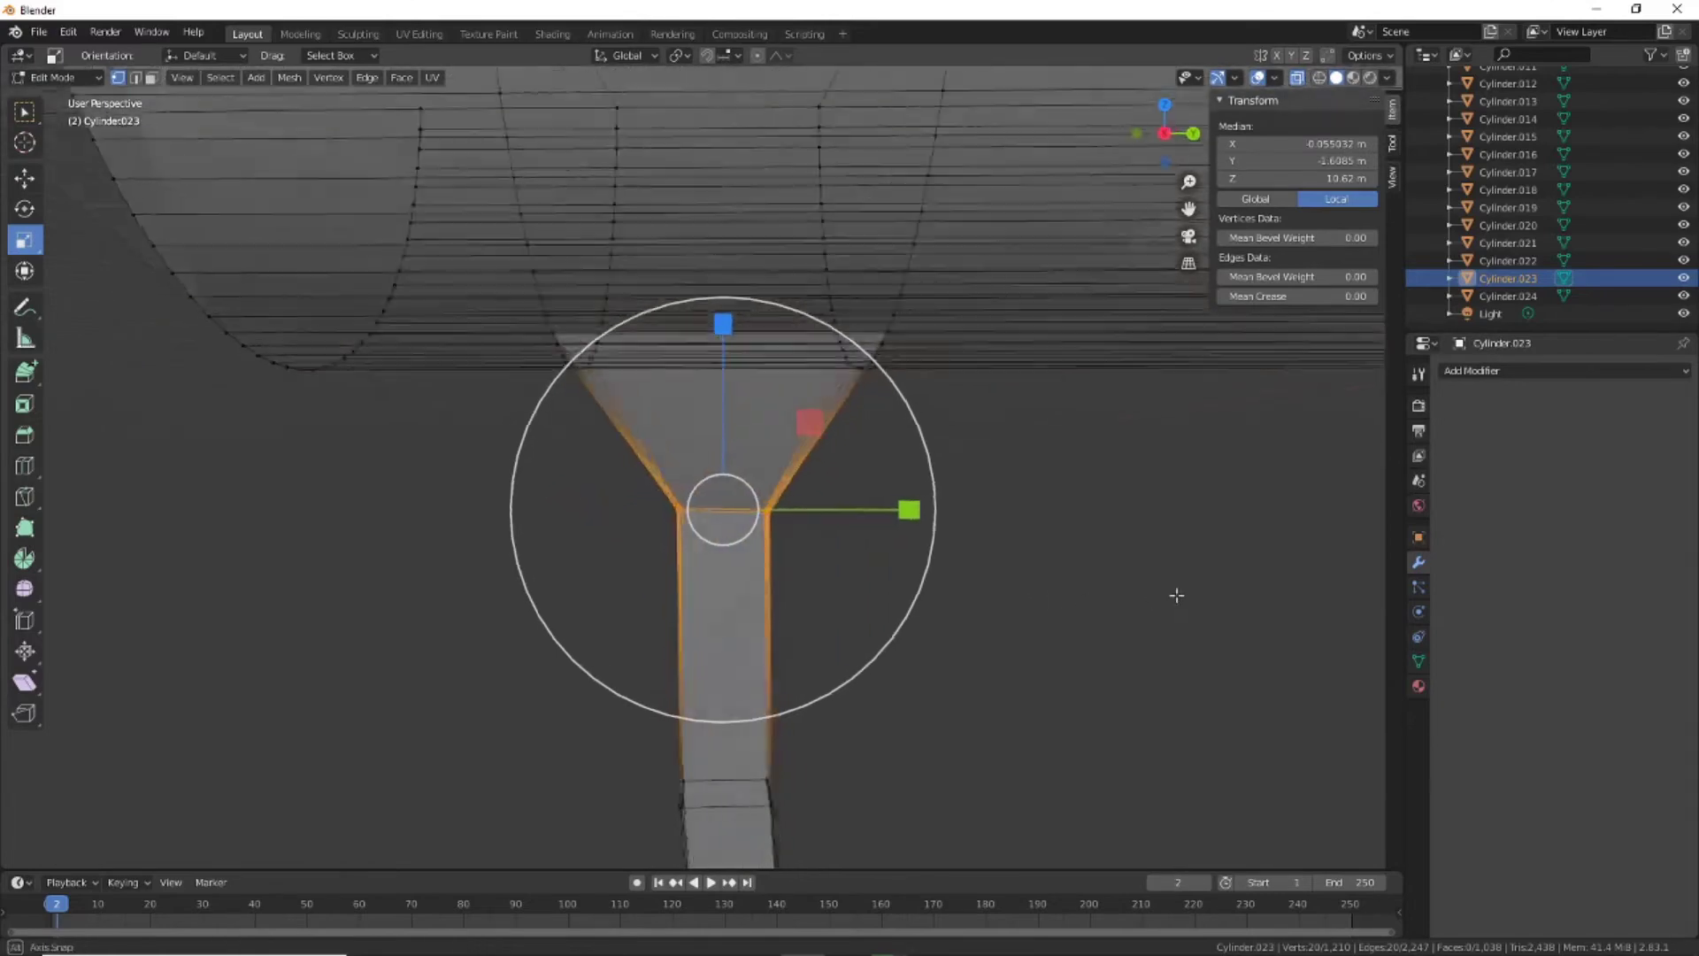
left_click_drag(1156, 133, 1164, 133)
left_click(1164, 133)
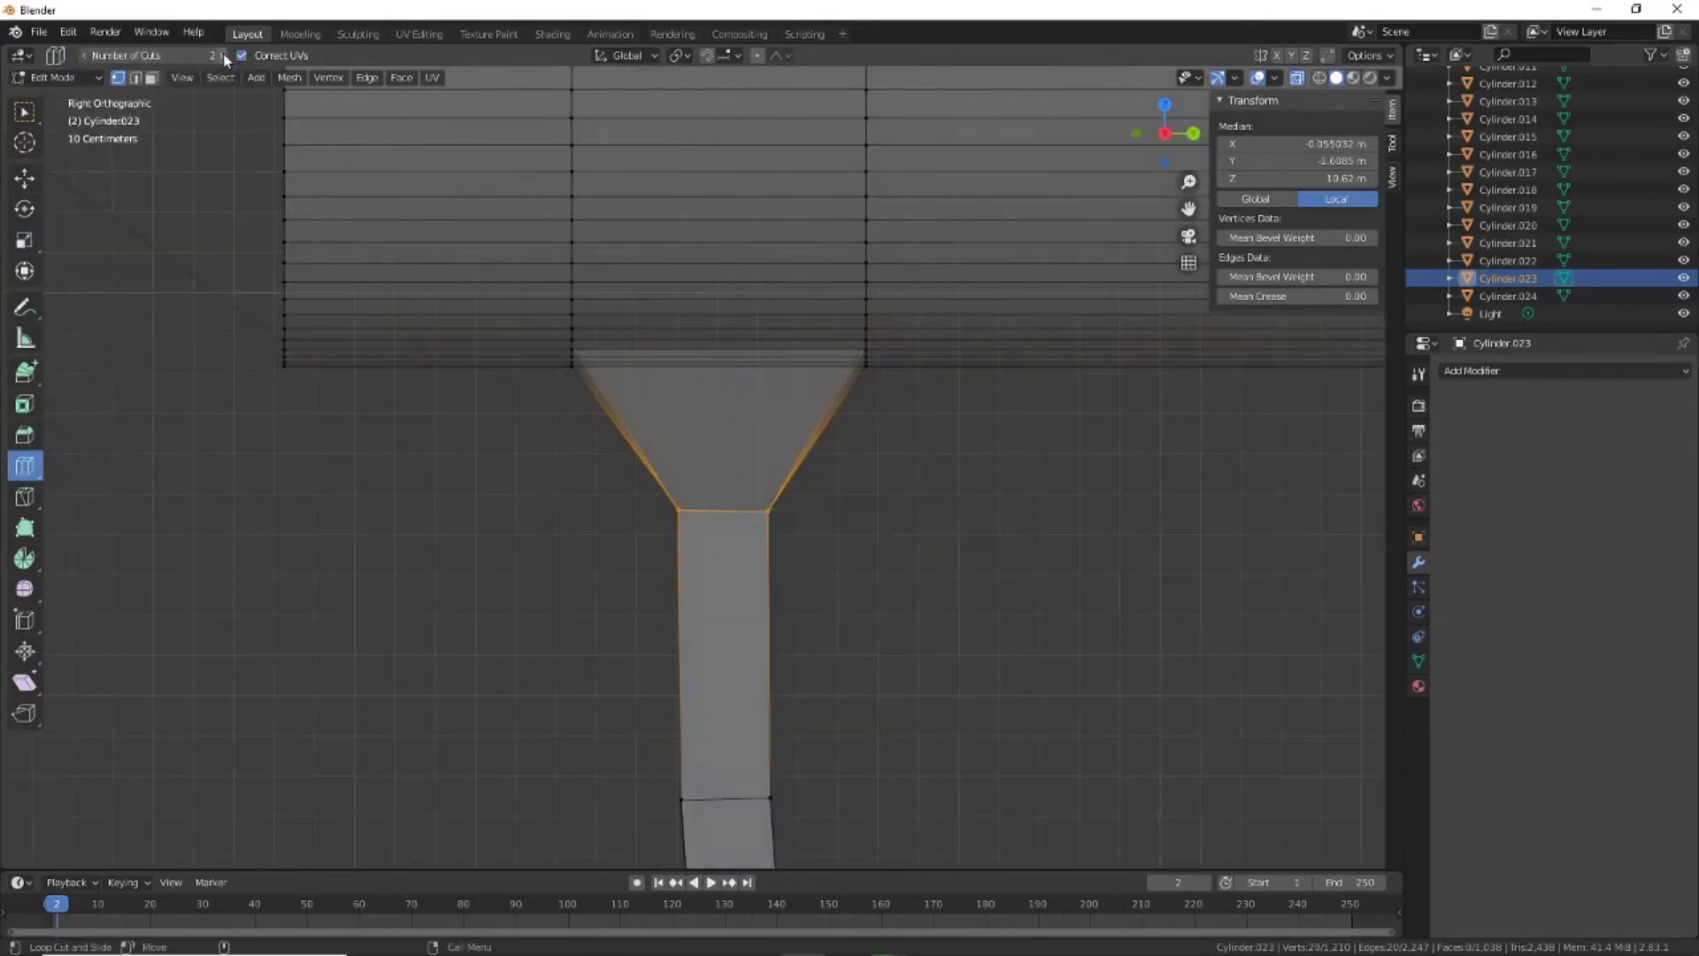
Add eight loop cuts across the guard funnel
left_click(622, 440)
scroll(961, 579, "up", 3)
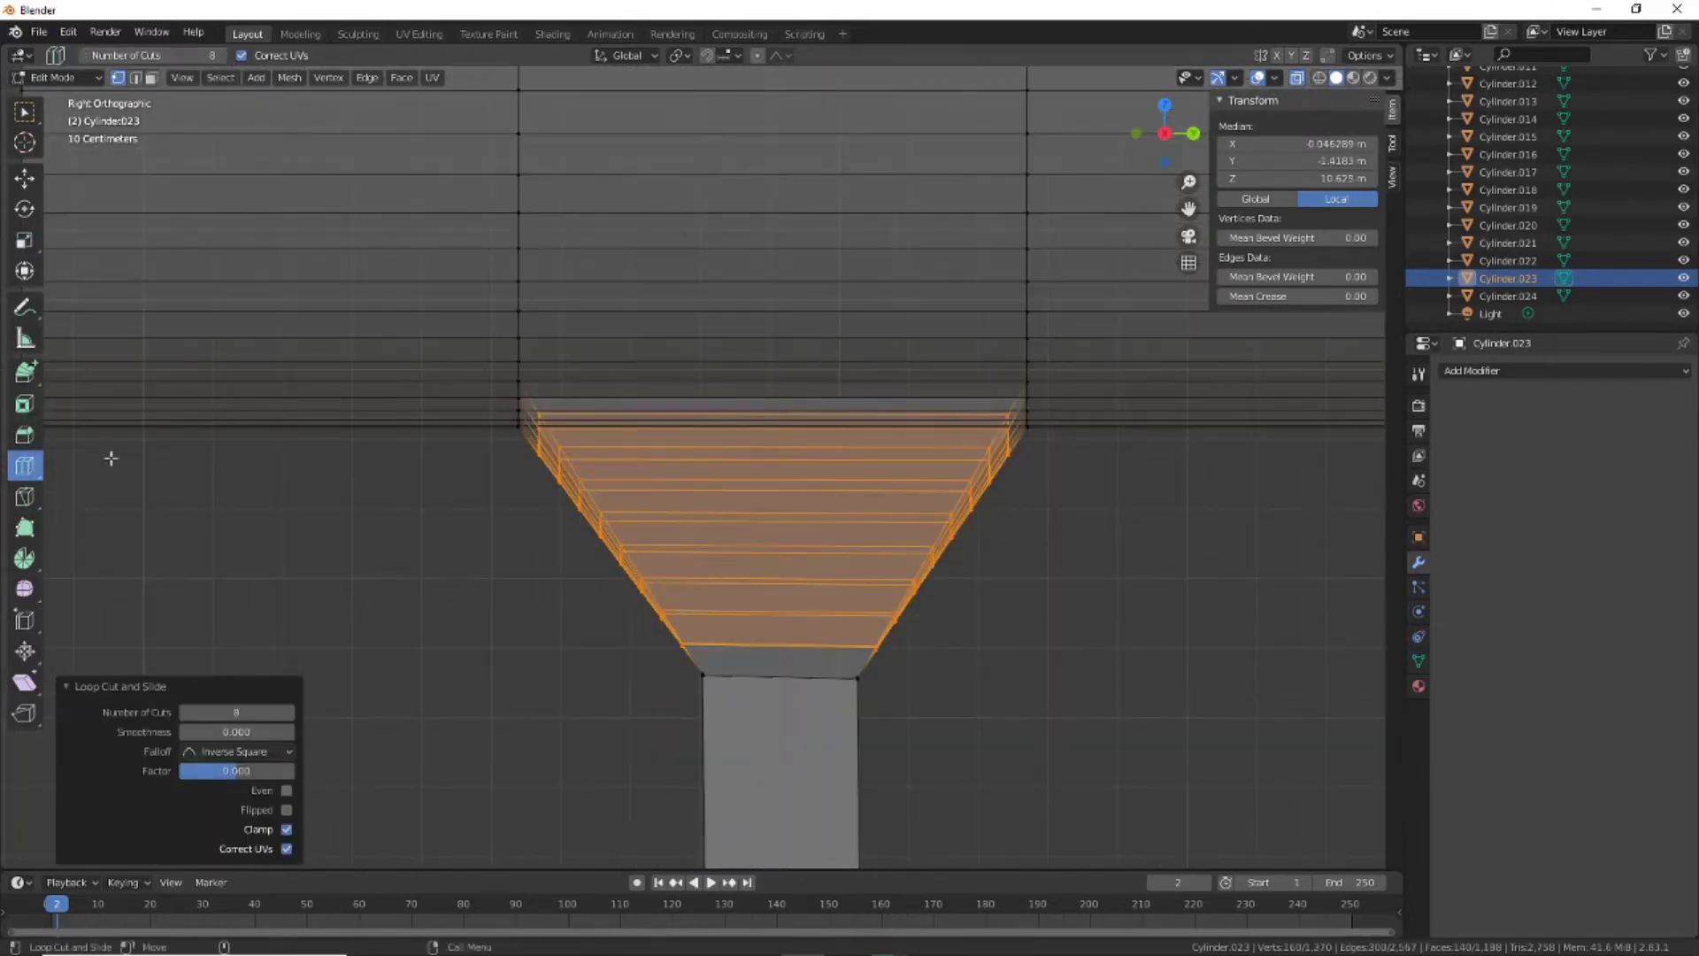
left_click(24, 142)
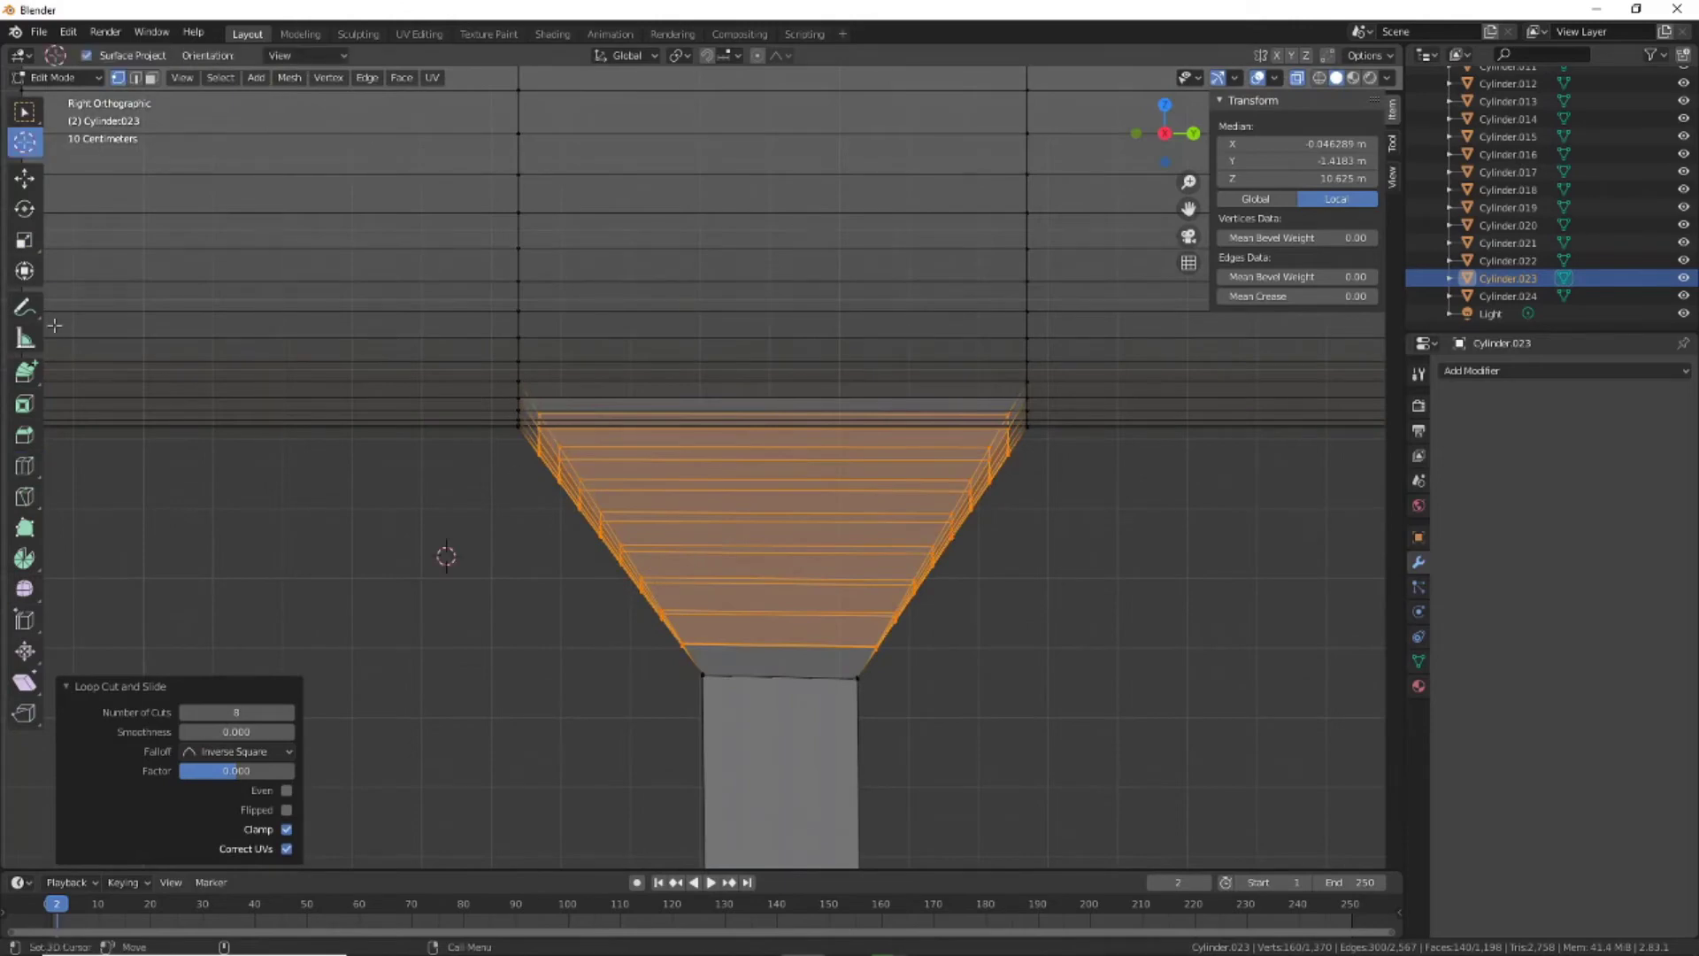
Clear the selection and select the funnel's top edge loop in edge mode, back in side view
key("alt+a")
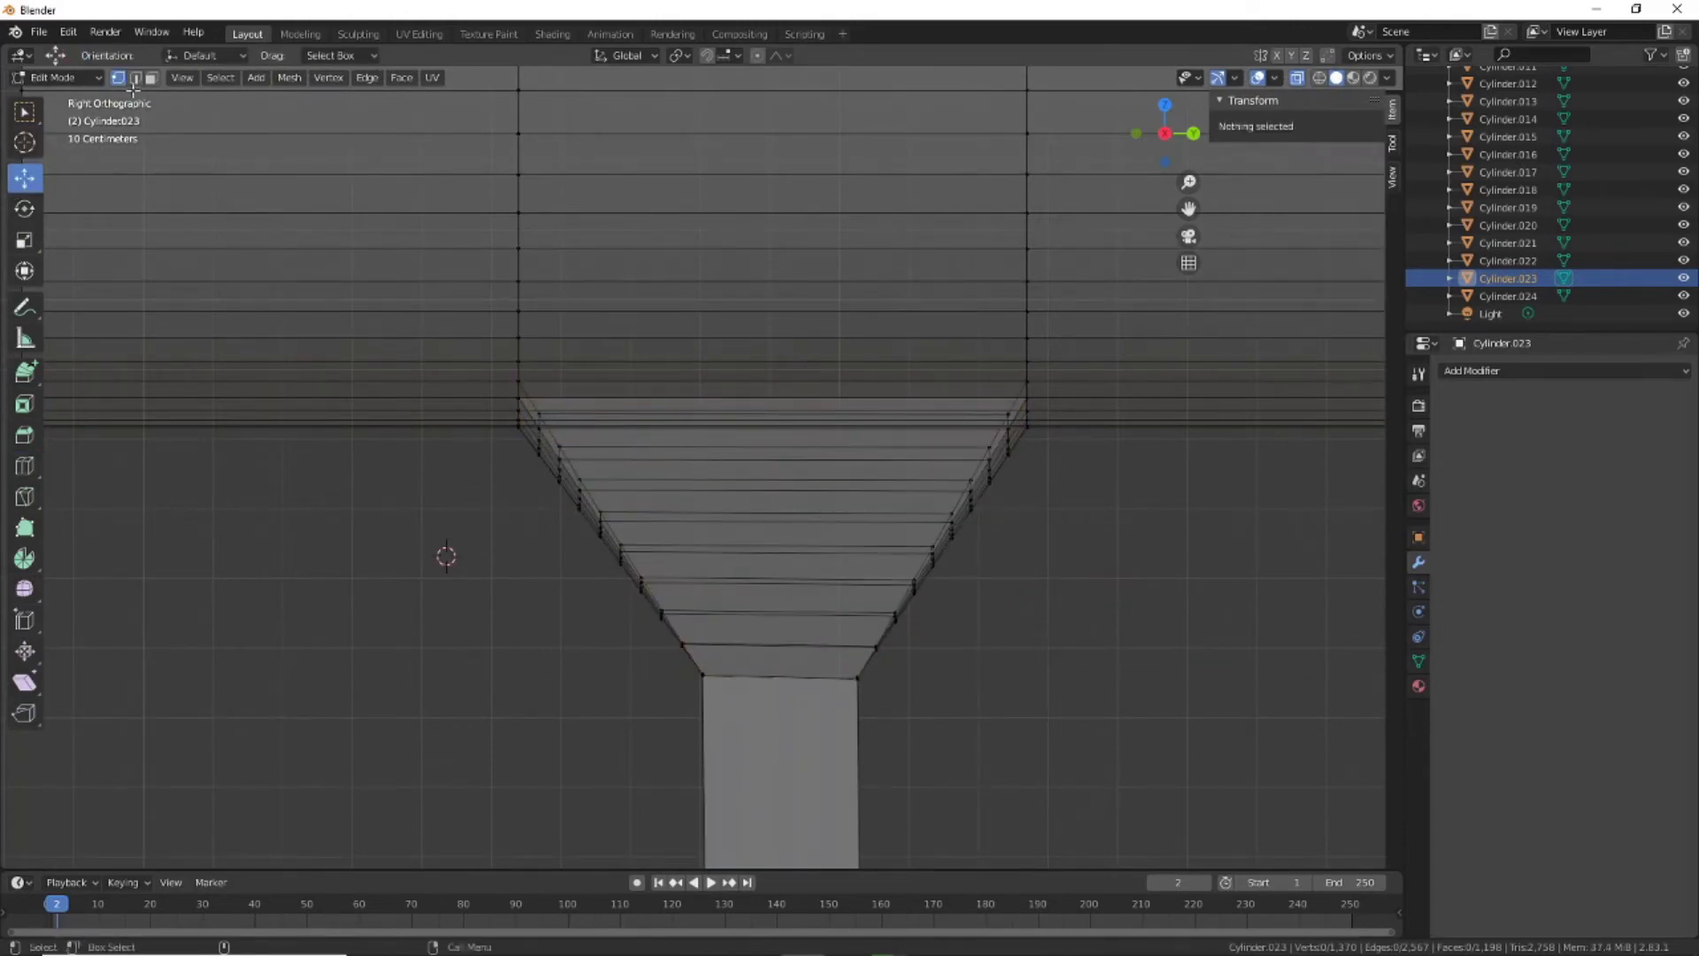
left_click(135, 78)
left_click(607, 419, "alt")
left_click(559, 414, "alt")
middle_click_drag(560, 414, 783, 526)
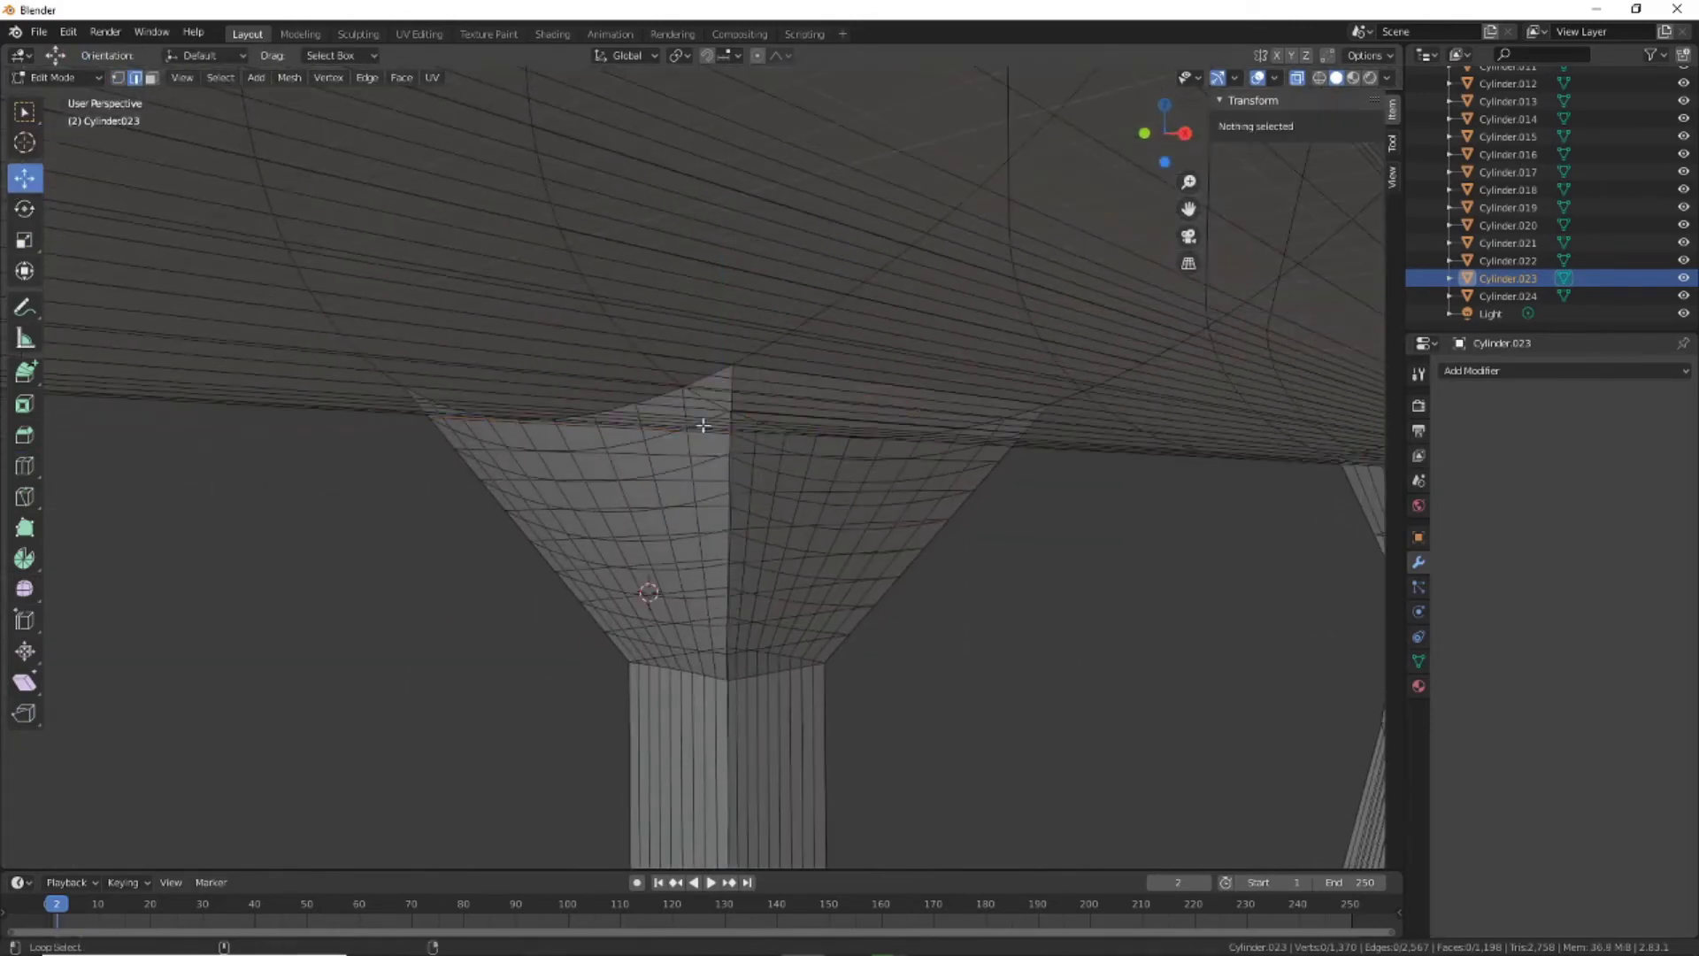
left_click(1184, 133)
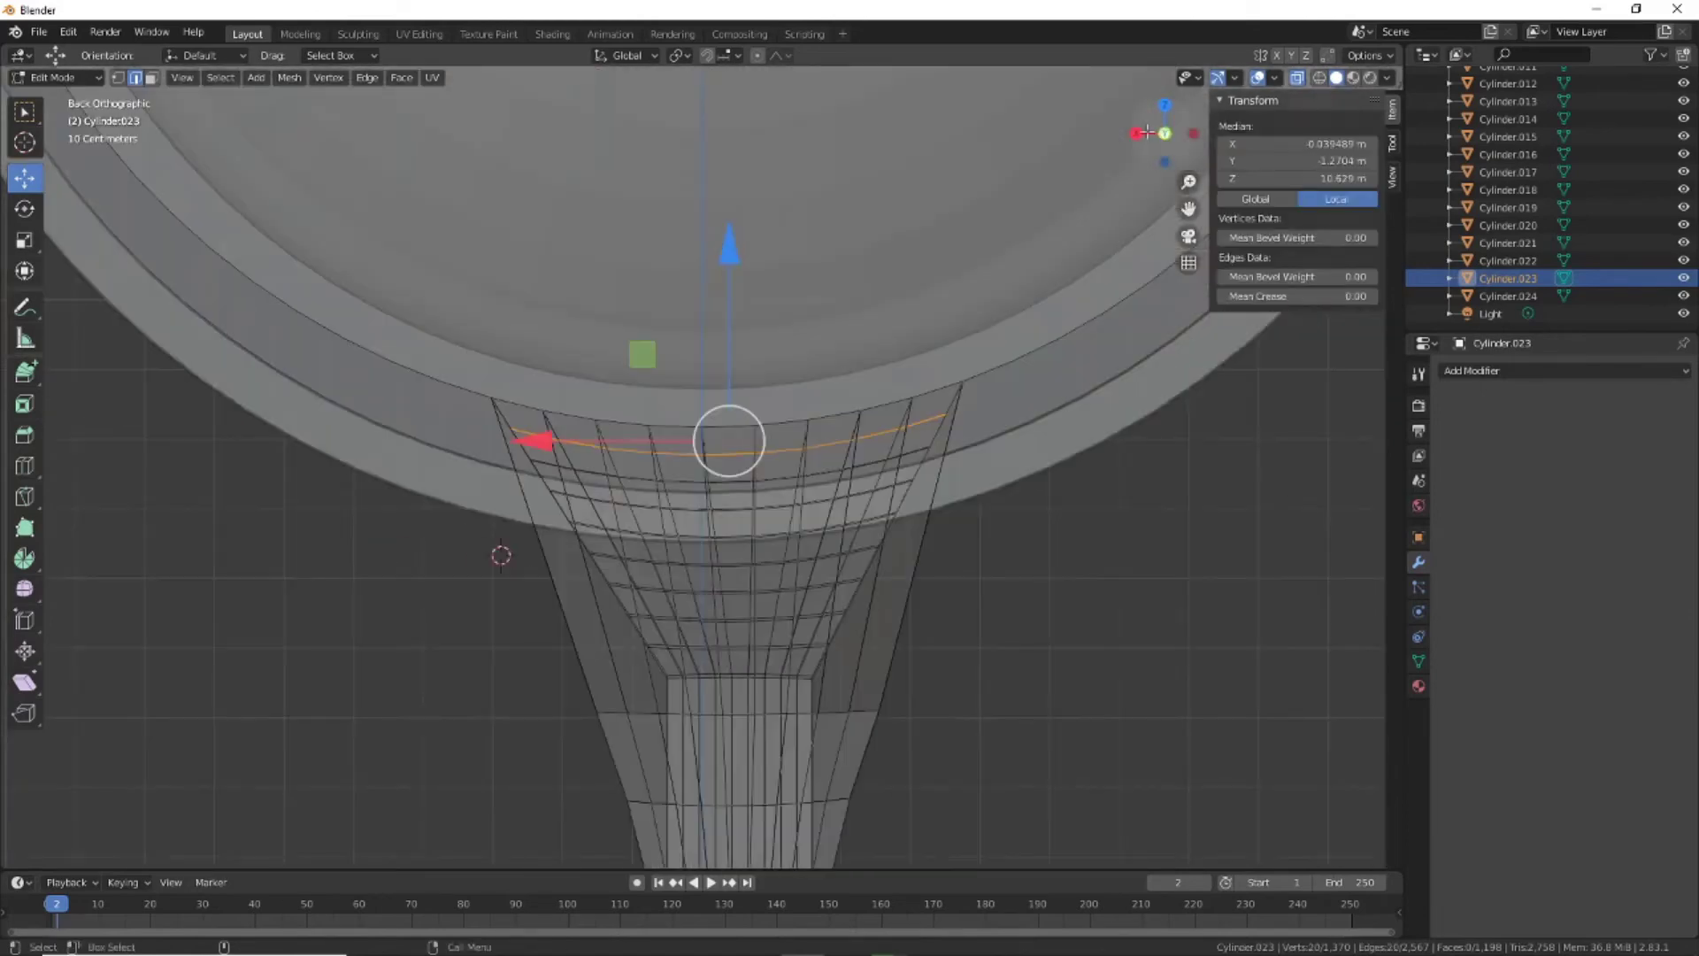
Narrow the funnel's top ring along Y, then shift it and the next loop down along Y
key("s")
key("y")
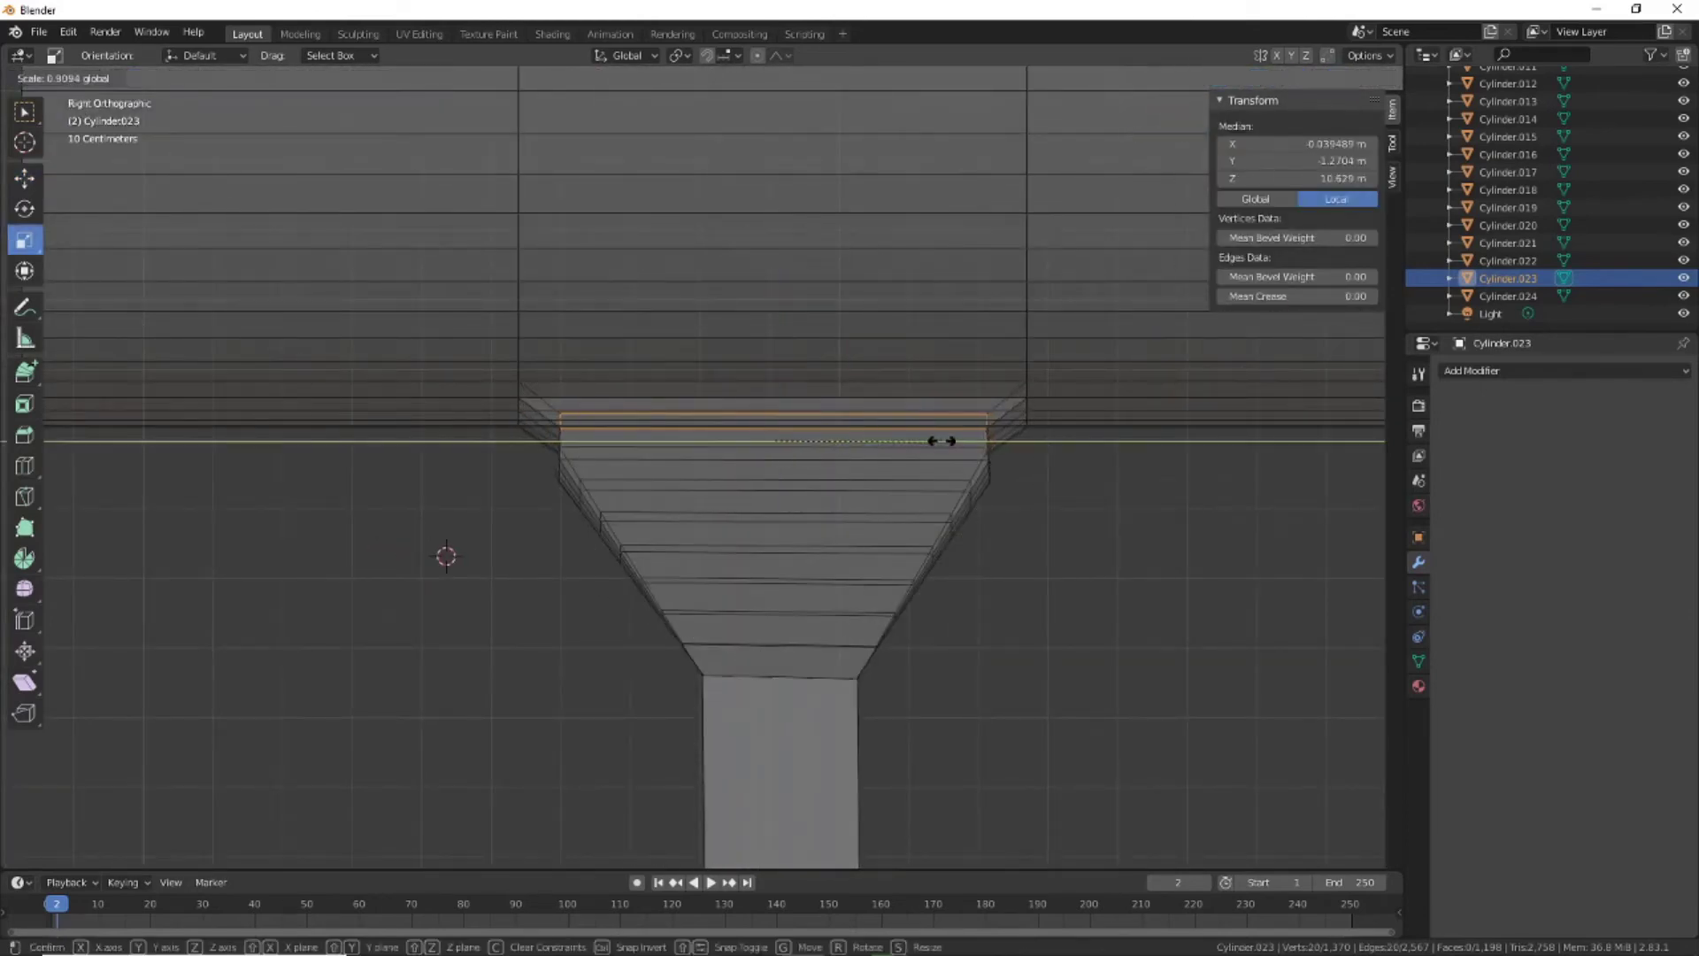
left_click(940, 441)
mouse_move(965, 438)
left_mouse_down()
mouse_move(940, 444)
mouse_move(962, 445)
mouse_move(947, 470)
mouse_move(1170, 596)
left_mouse_up()
key("shift+space")
key("g")
left_click(735, 448, "alt")
key("shift+space")
key("g")
Scale the lower funnel loops to about 0.92 along Y and shift each along Y
left_click(881, 485, "alt")
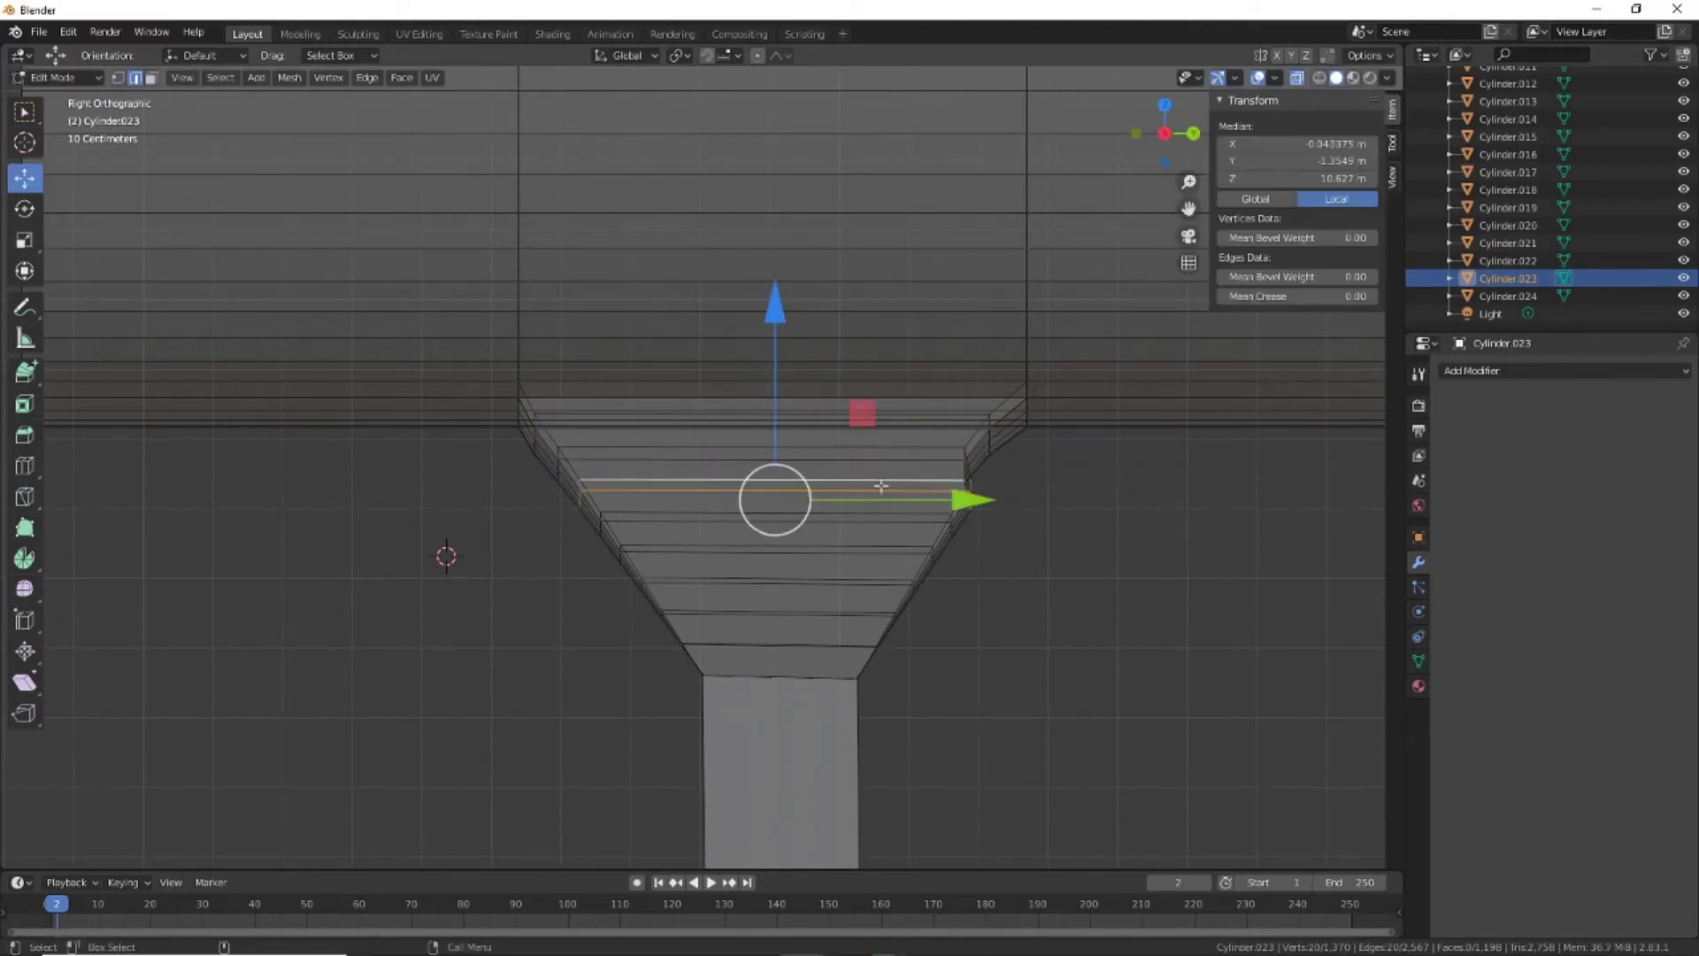
key("shift+space")
key("s")
mouse_move(974, 497)
left_mouse_down()
mouse_move(960, 497)
mouse_move(952, 588)
left_mouse_up()
key("shift+space")
key("g")
left_click(801, 524, "alt")
key("shift+space")
key("s")
key("shift+space")
key("g")
left_click(689, 550, "alt")
left_click(721, 578, "alt")
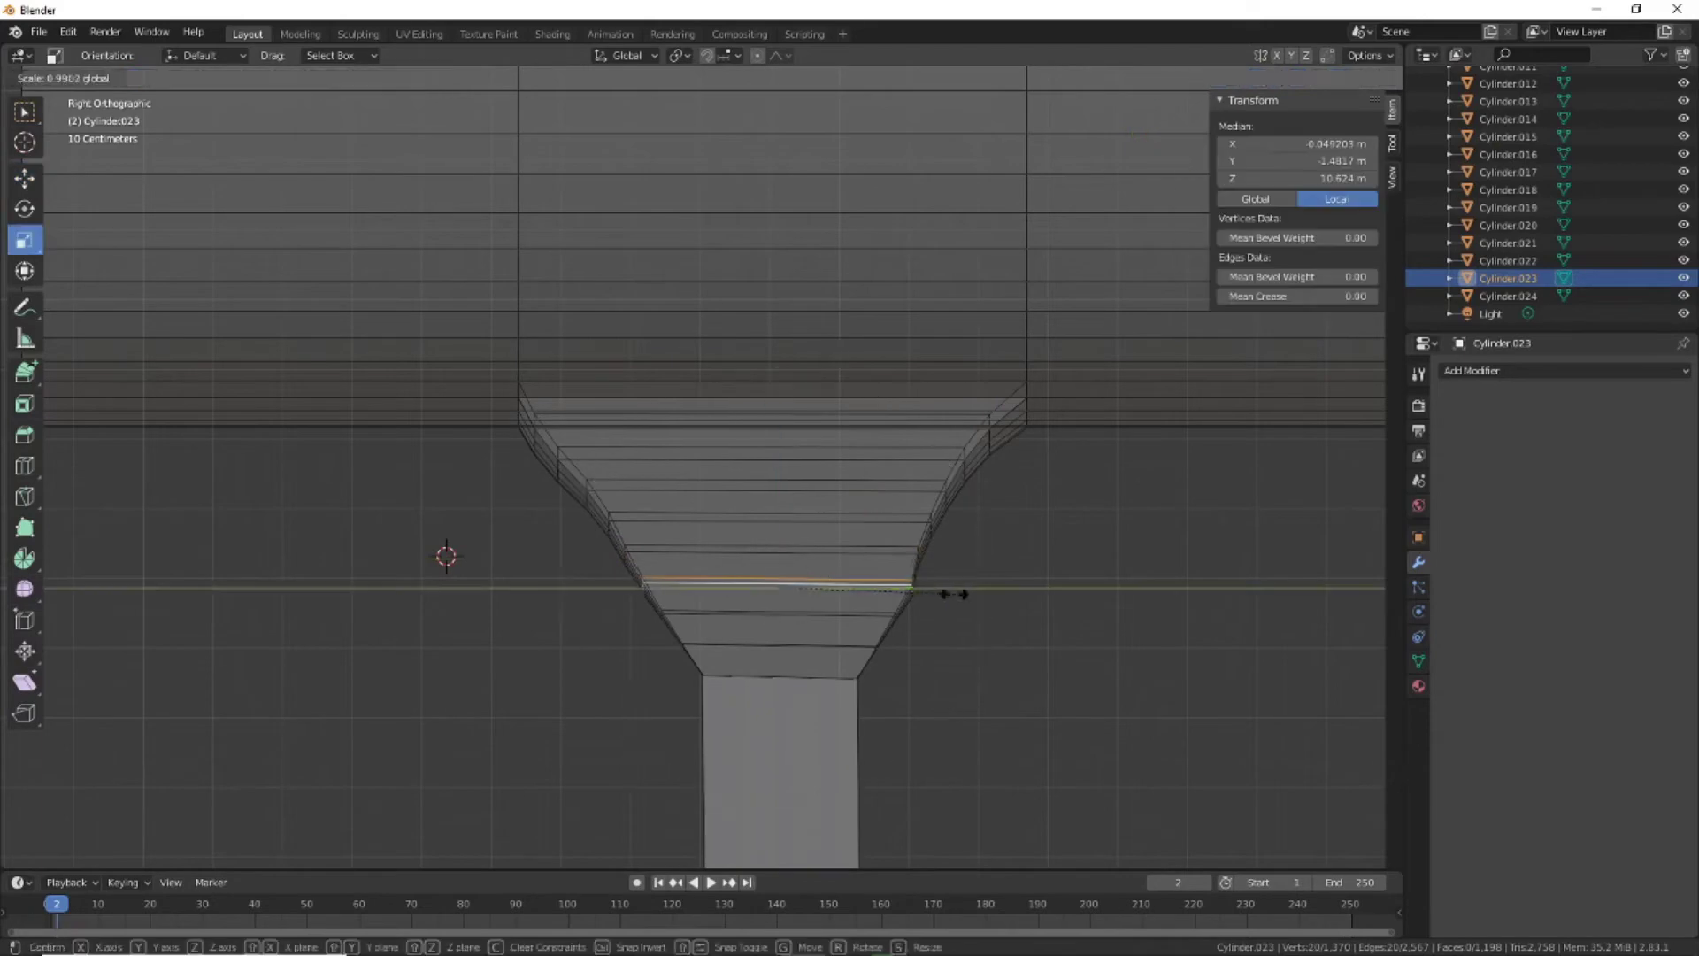
In vertex mode, pull the lower-ring side vertices inward on the right and left
scroll(1006, 607, "up", 1)
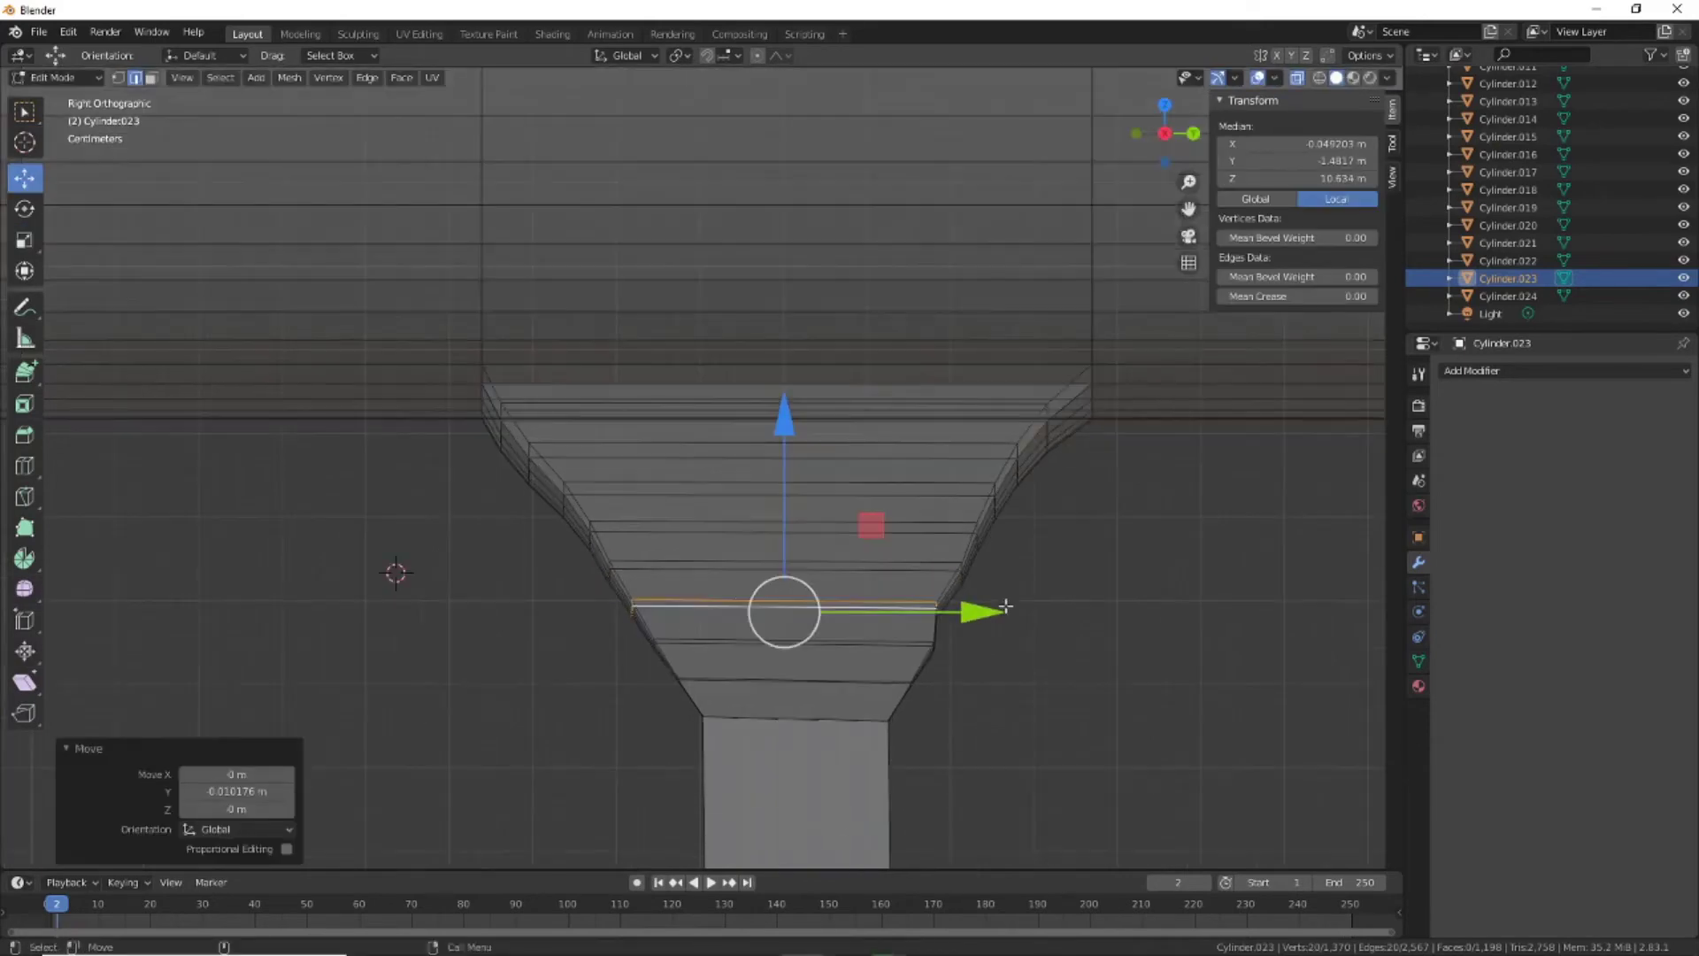
left_click(122, 79)
middle_click_drag(796, 531, 1058, 638)
left_click_drag(1047, 573, 1045, 580)
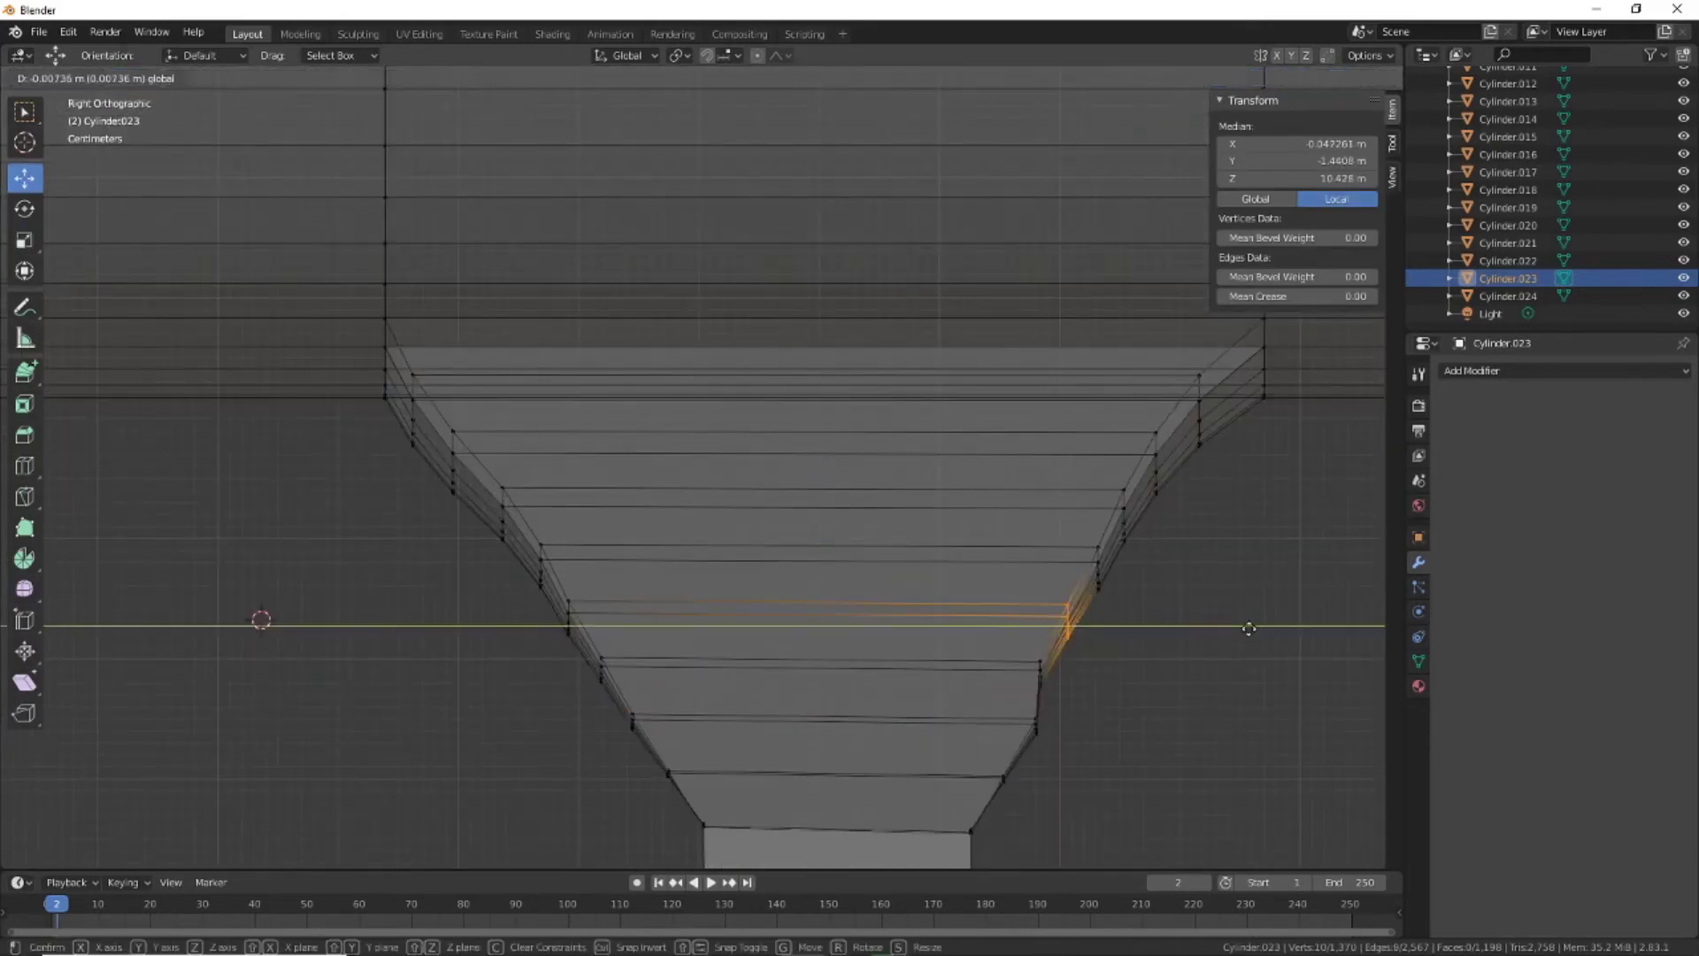
left_click_drag(1081, 759, 1027, 702)
middle_click_drag(1193, 784, 1193, 650, "shift")
left_click_drag(1194, 650, 1167, 652)
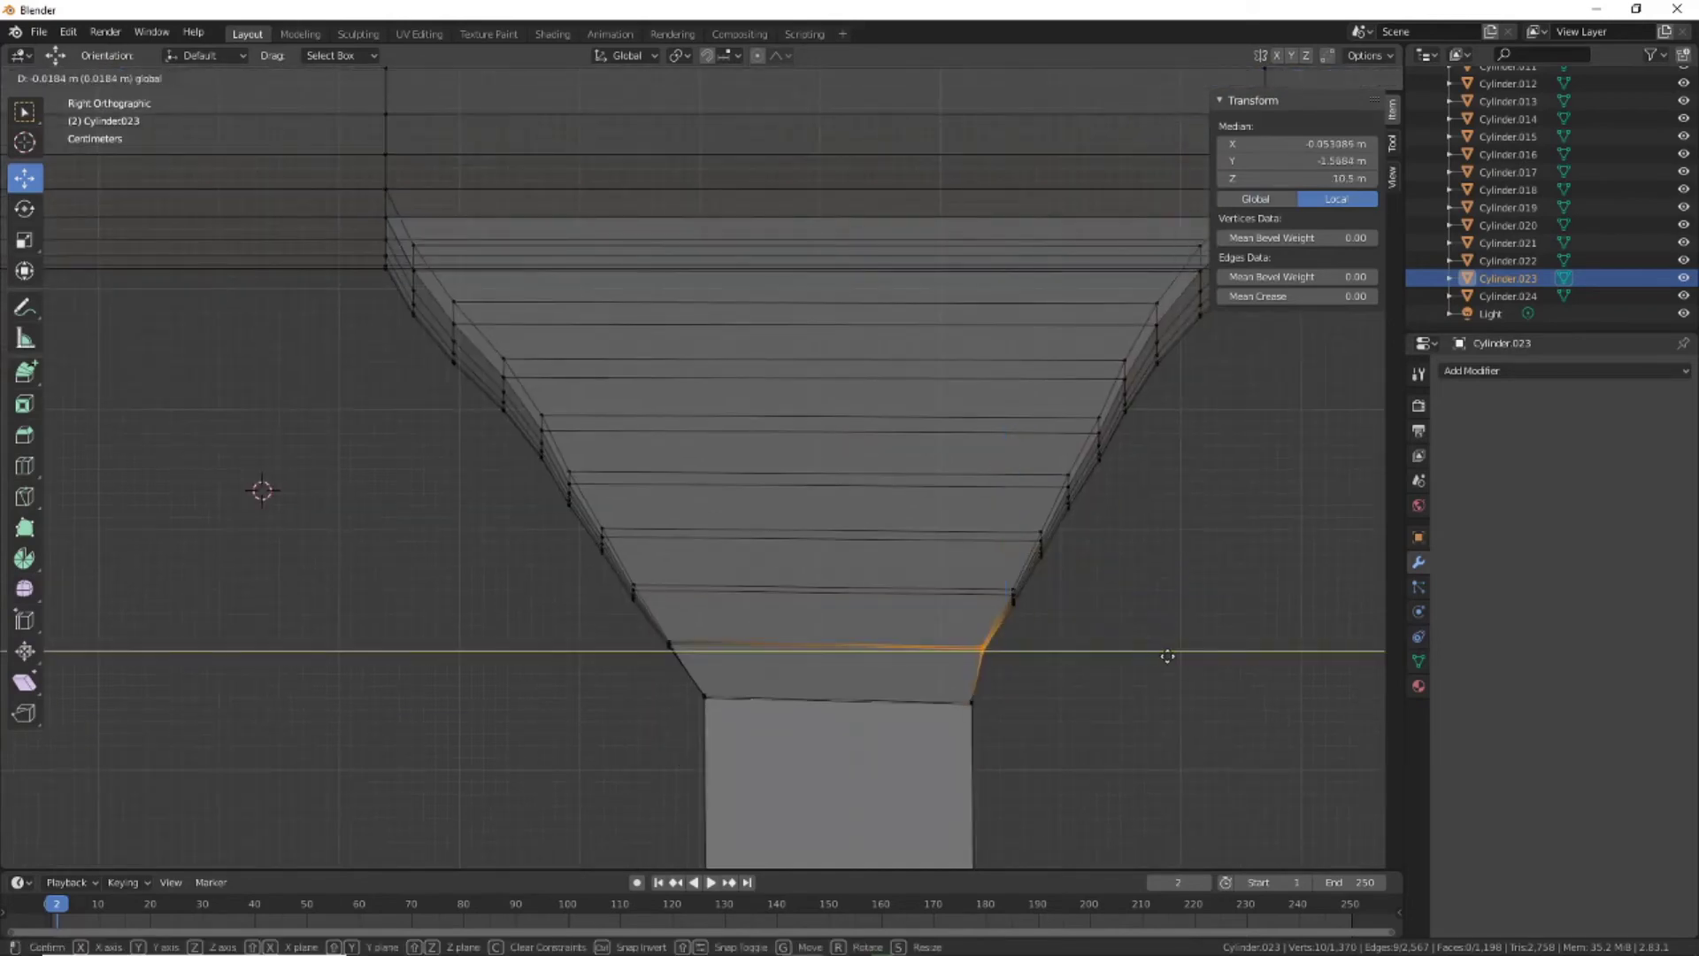
left_click(571, 493)
left_click_drag(736, 493, 744, 487)
Adjust the higher and lower-left side vertices to smooth the funnel's curved profile
left_click(498, 390)
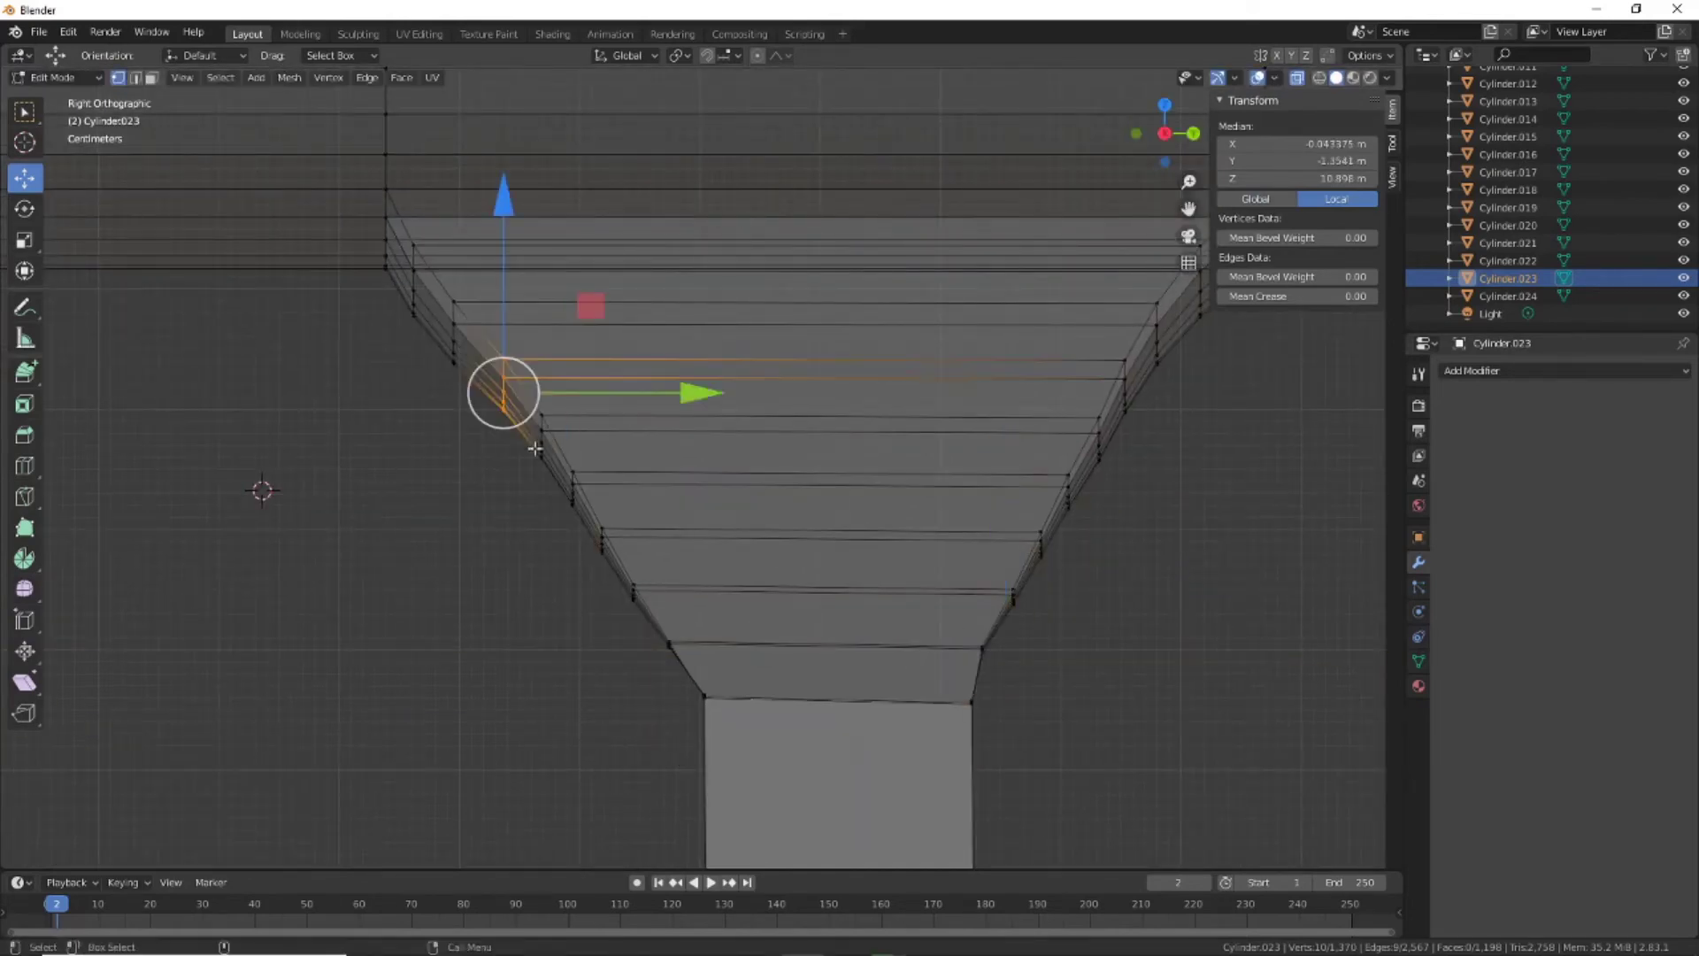
left_click_drag(695, 387, 699, 386)
left_click(633, 595)
left_click_drag(844, 595, 734, 445)
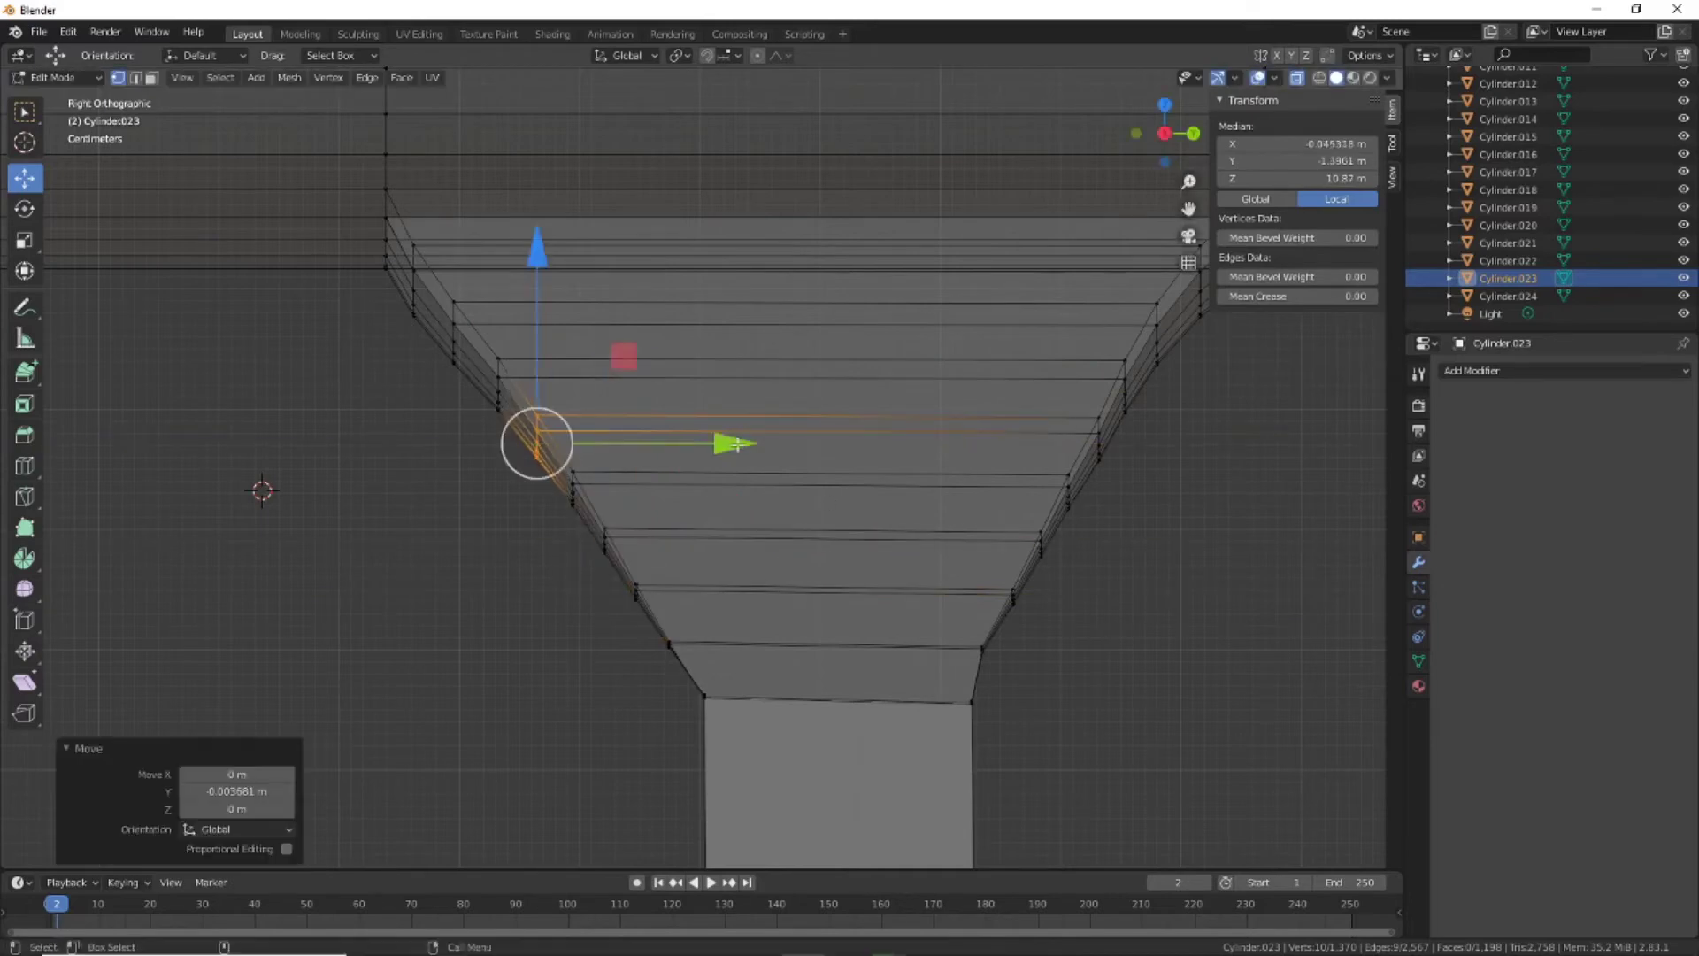
key("alt+a")
scroll(1213, 632, "down", 4)
mouse_move(1213, 632)
middle_mouse_down()
mouse_move(1227, 736)
mouse_move(1138, 618)
mouse_move(1028, 728)
middle_mouse_up()
Return to solid shading and Object Mode, then add a cube shifted along Y
key("alt+z")
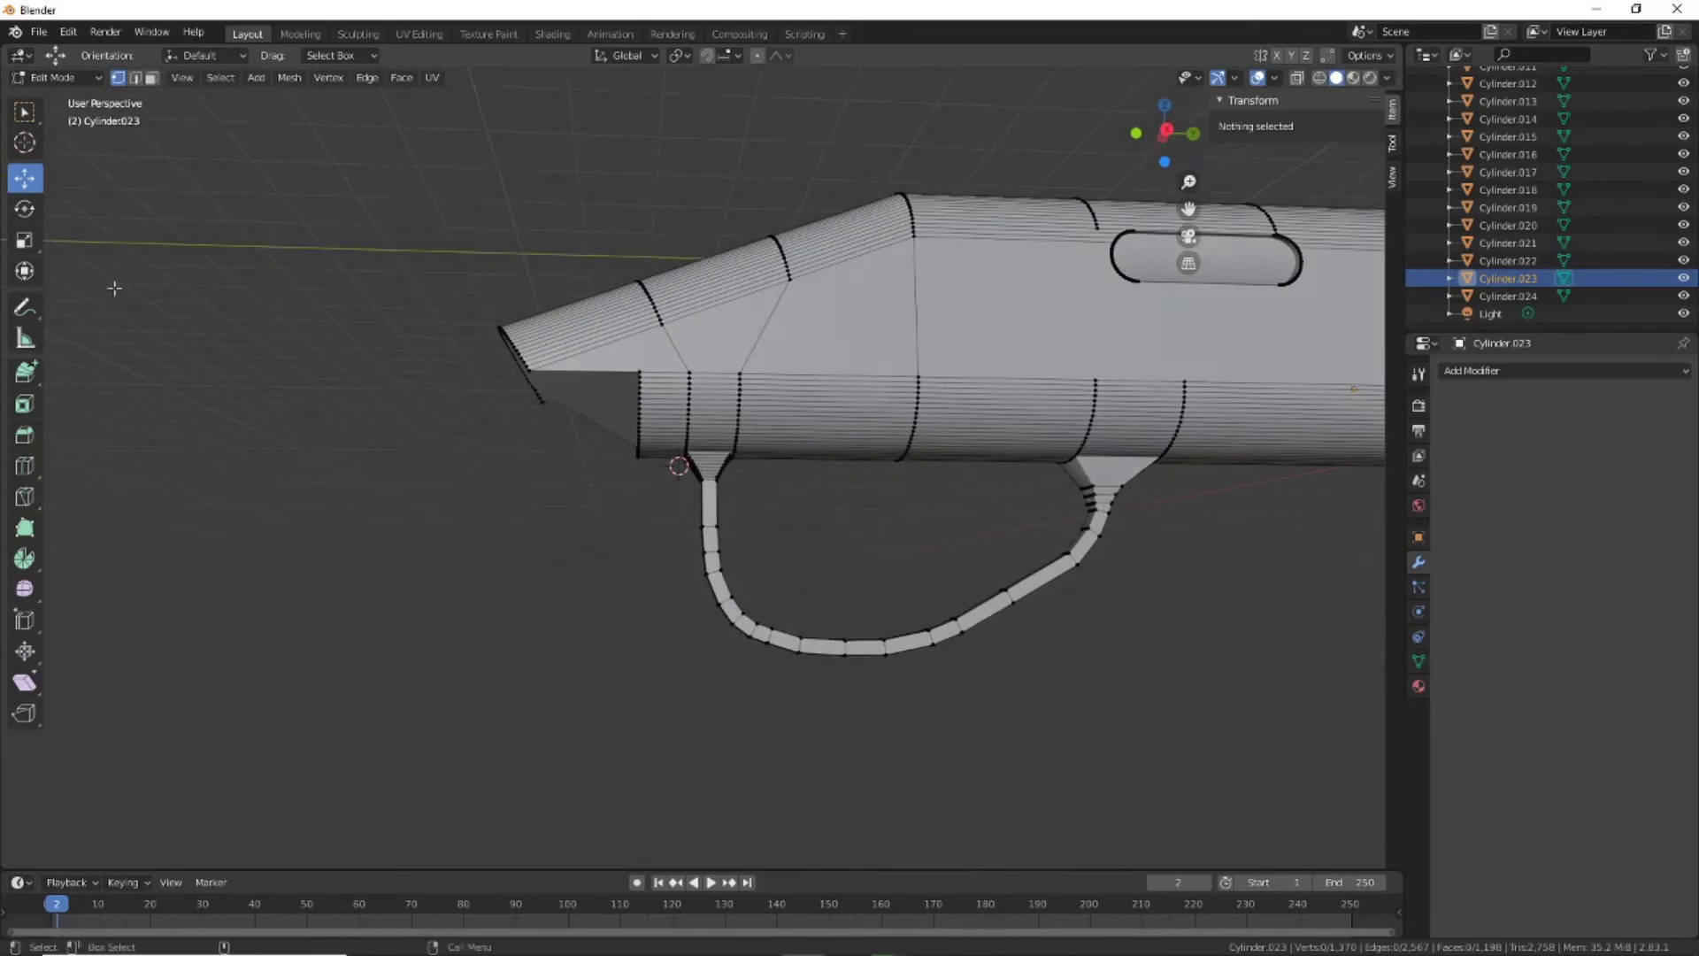
left_click(54, 77)
left_click(124, 98)
left_click(200, 77)
left_click(365, 115)
key("g")
key("y")
left_click(677, 331)
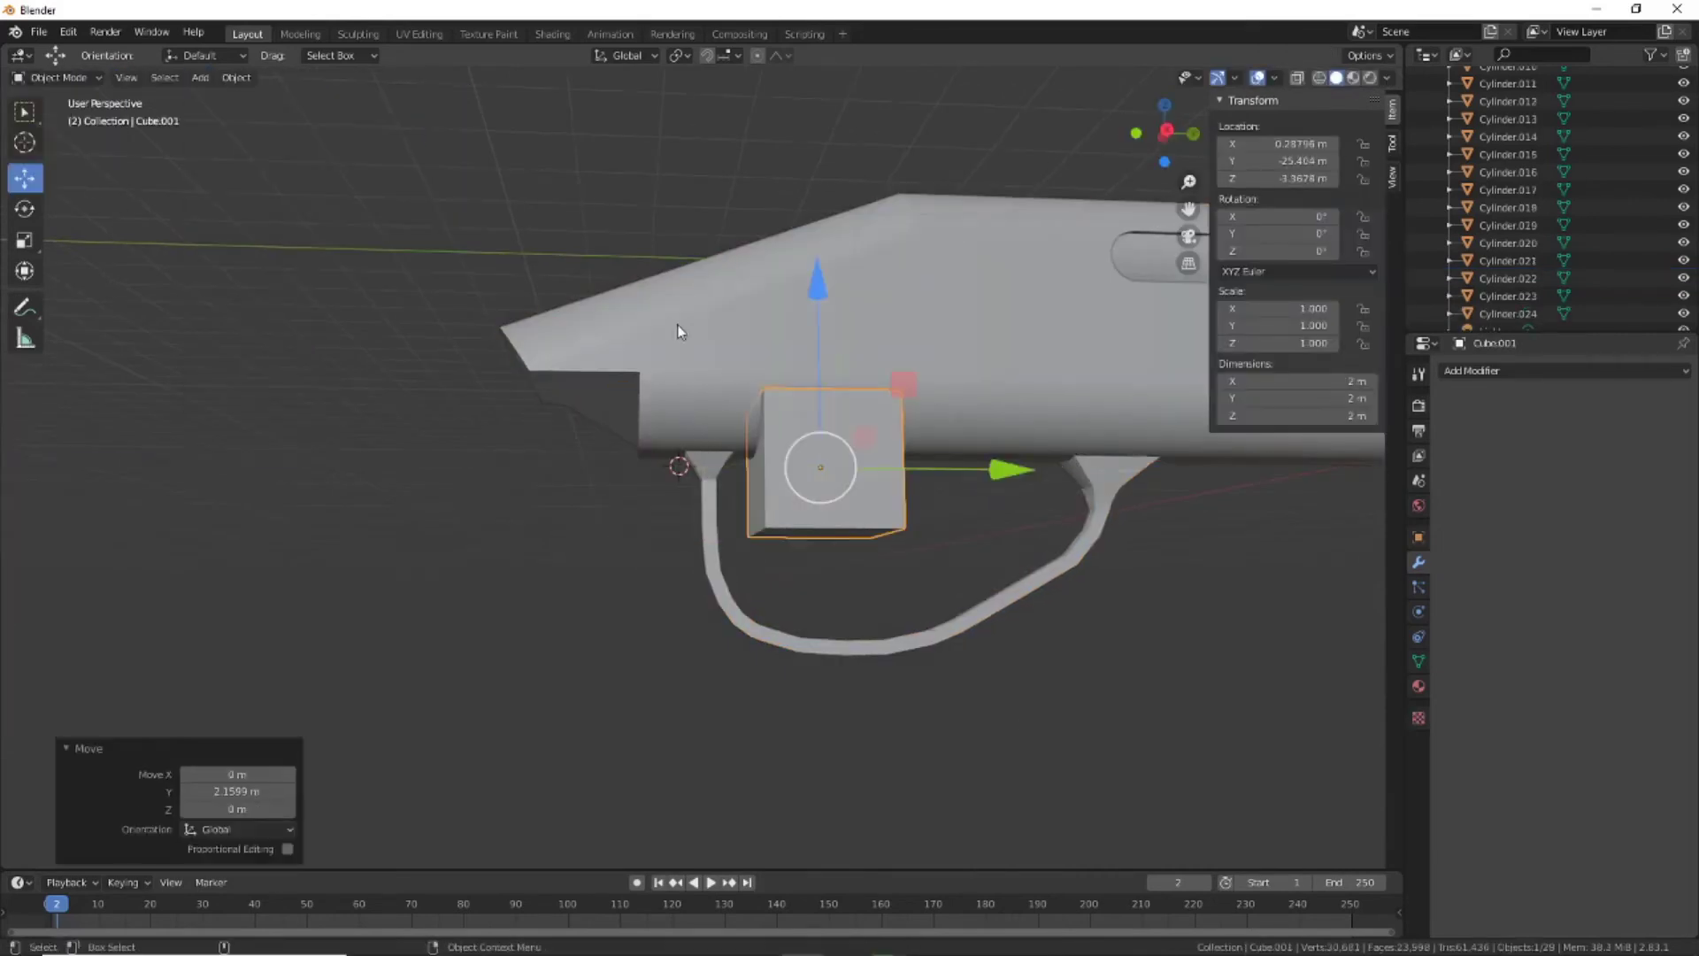
middle_click_drag(577, 677, 797, 531)
Scale the cube into a thin 0.247 × 0.883 × 1.14 m plate under the receiver
key("s")
key("shift+x")
key("Return")
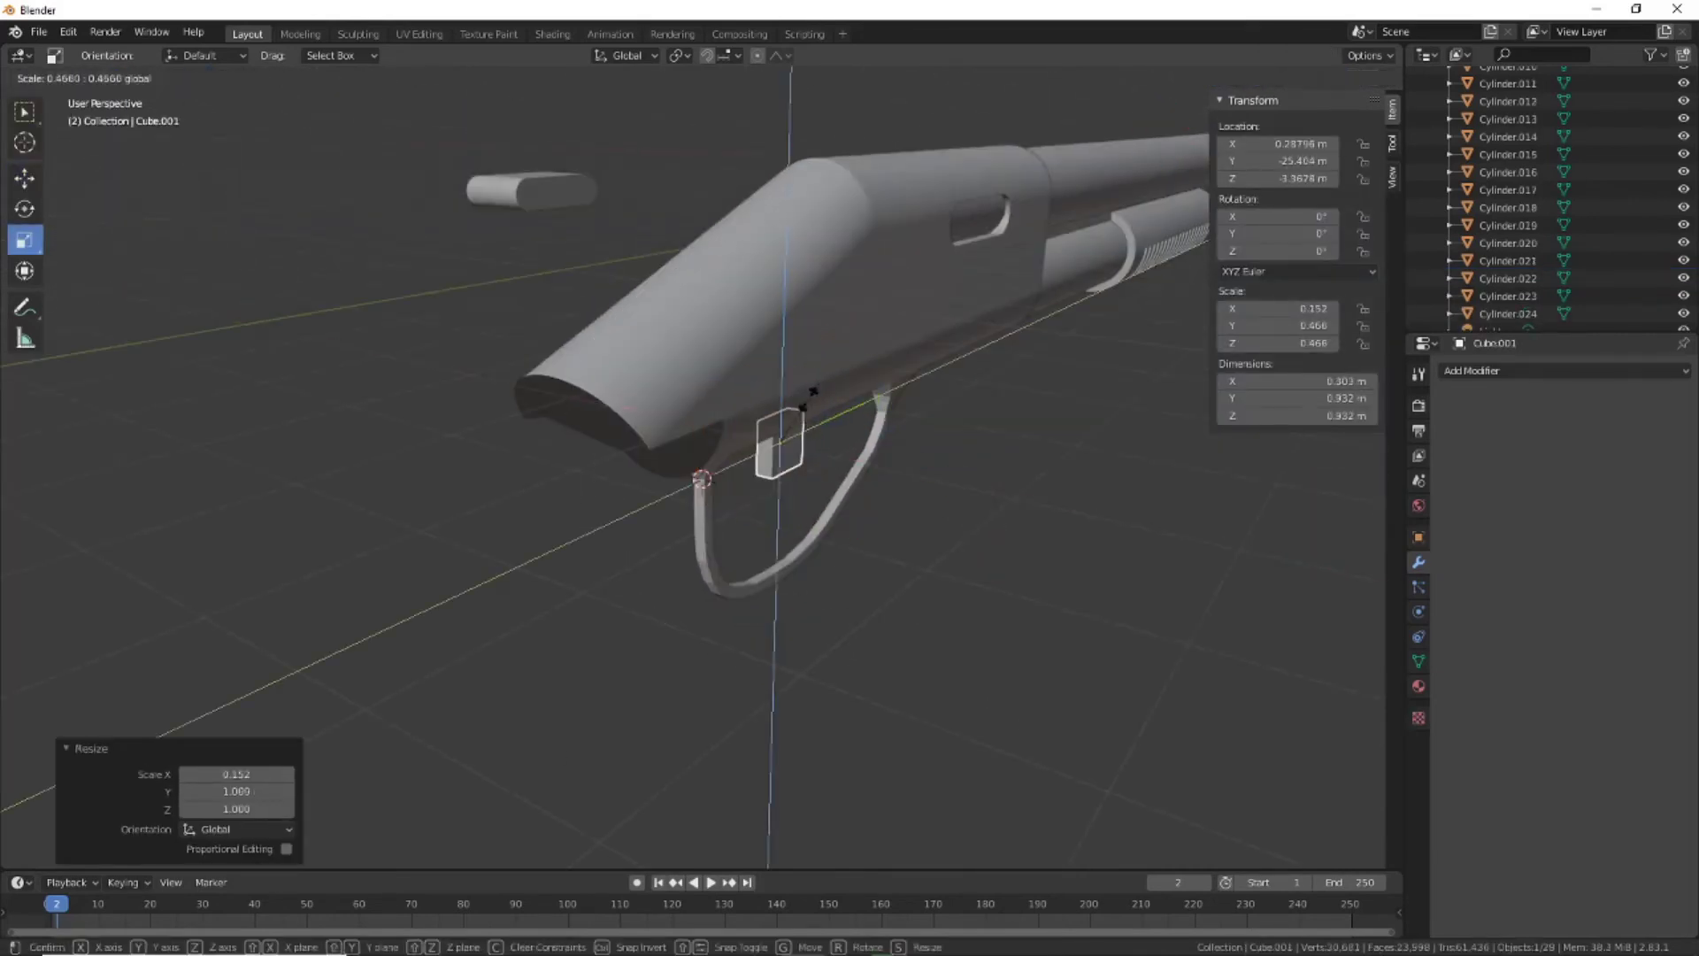
key("s")
key("x")
left_click(923, 468)
middle_click_drag(923, 467, 1064, 485)
key("s")
key("z")
left_click(974, 398)
key("g")
key("y")
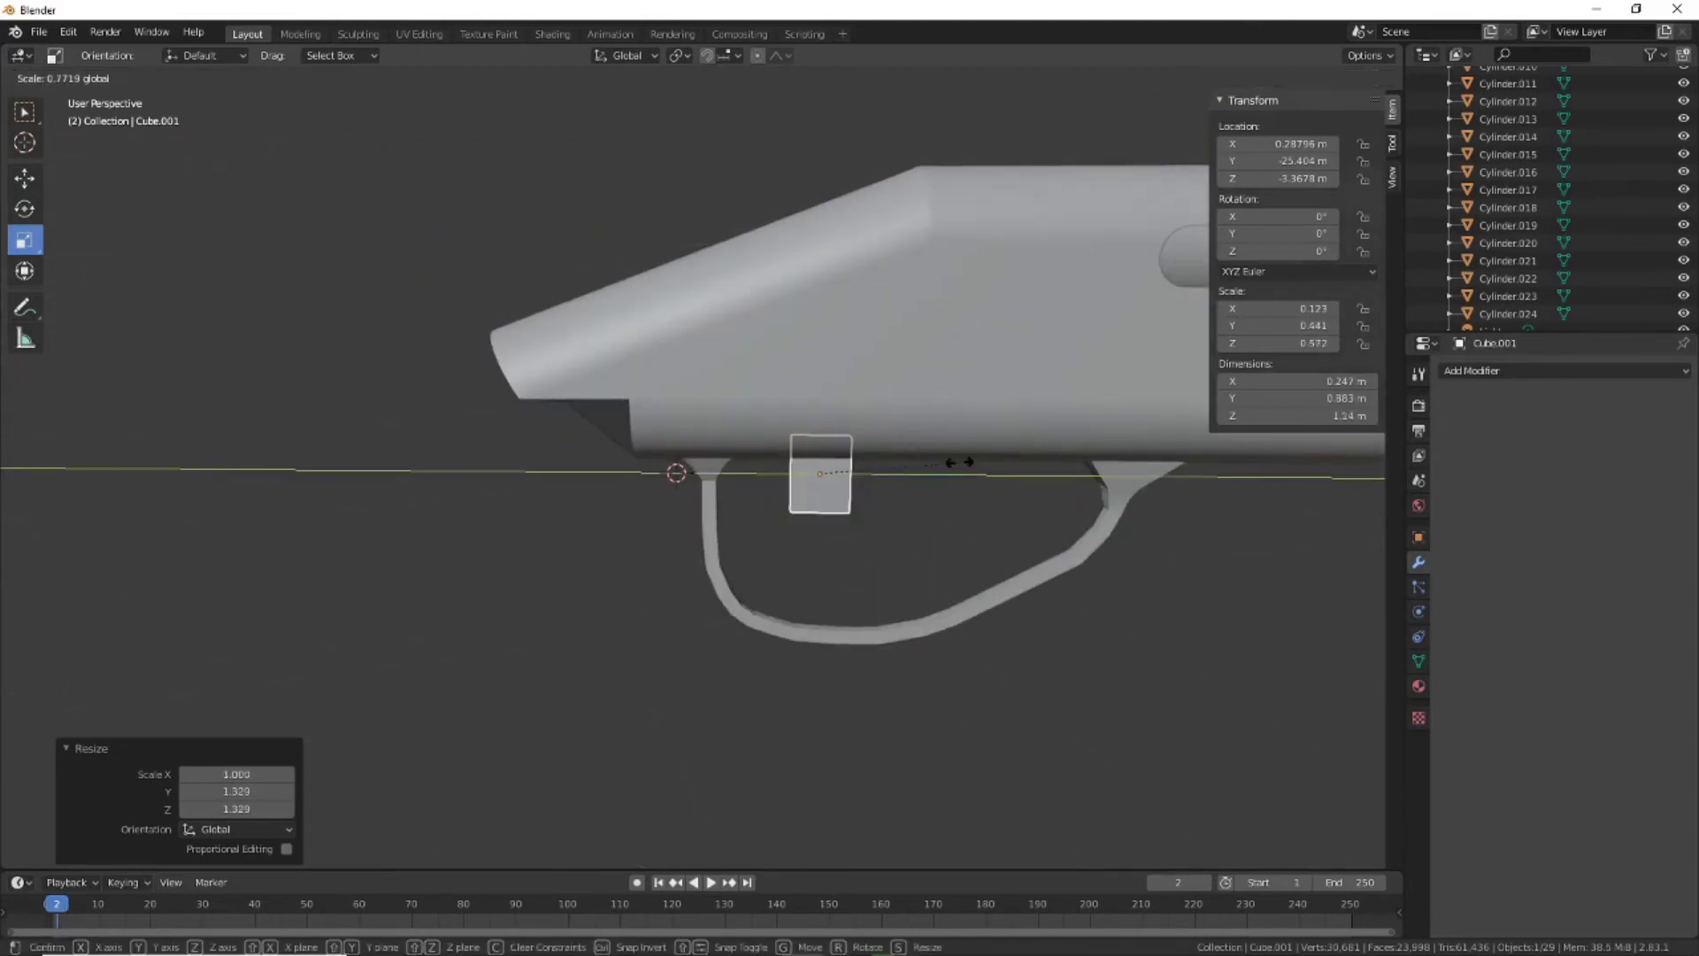
left_click(1001, 478)
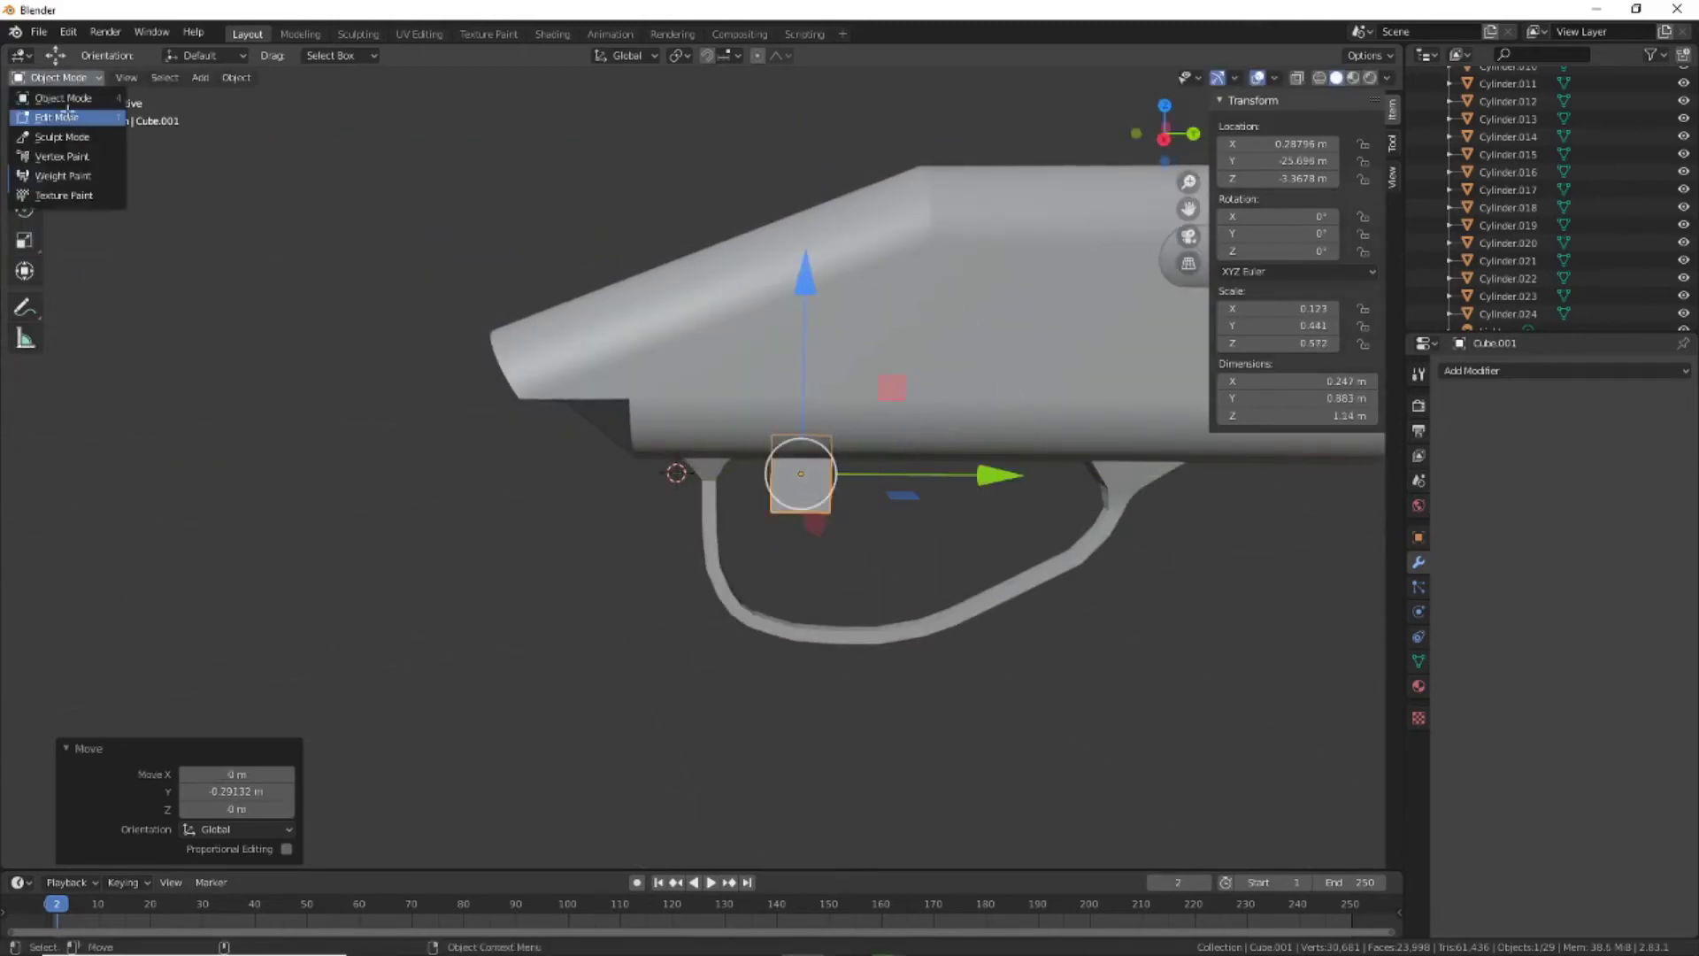
Enter Edit Mode on the plate in right side view with wireframe see-through
left_click(67, 115)
key("KP_3")
scroll(966, 381, "up", 3)
key("shift+z")
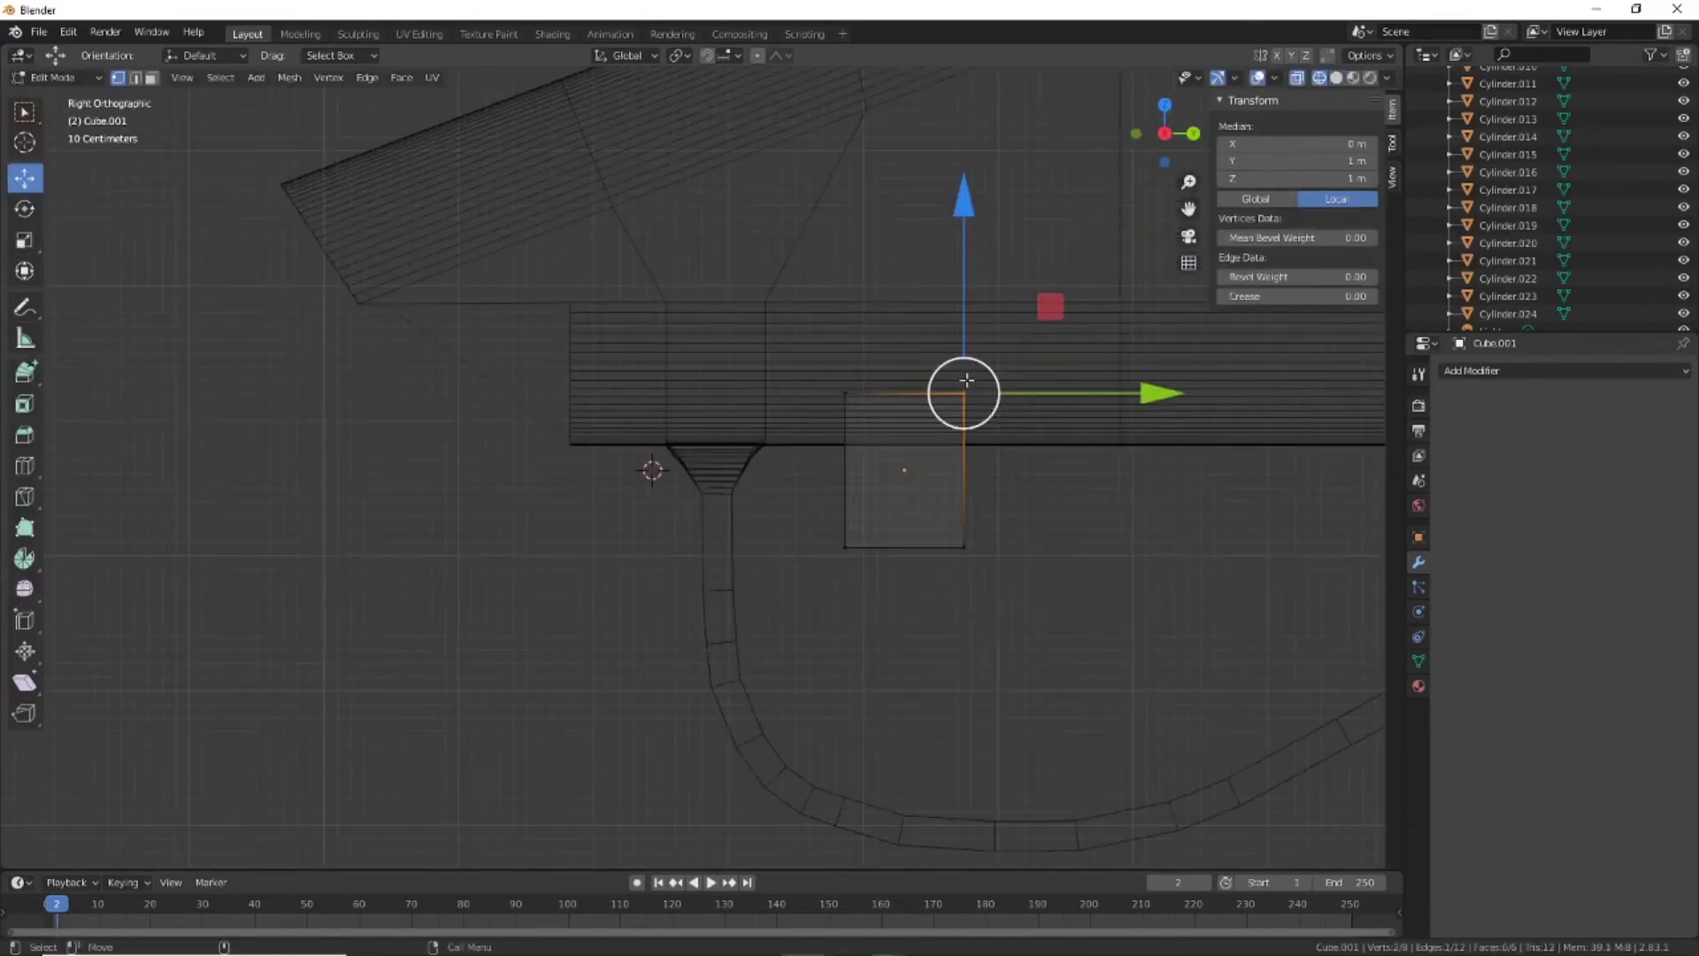
Drag the plate's vertices down and inward into a long tapered wedge
mouse_move(966, 381)
left_mouse_down()
mouse_move(952, 435)
mouse_move(783, 448)
left_mouse_up()
scroll(829, 425, "up", 6)
left_click_drag(1083, 478, 1080, 474)
middle_click_drag(1223, 646, 1222, 428, "shift")
left_click_drag(980, 258, 903, 809)
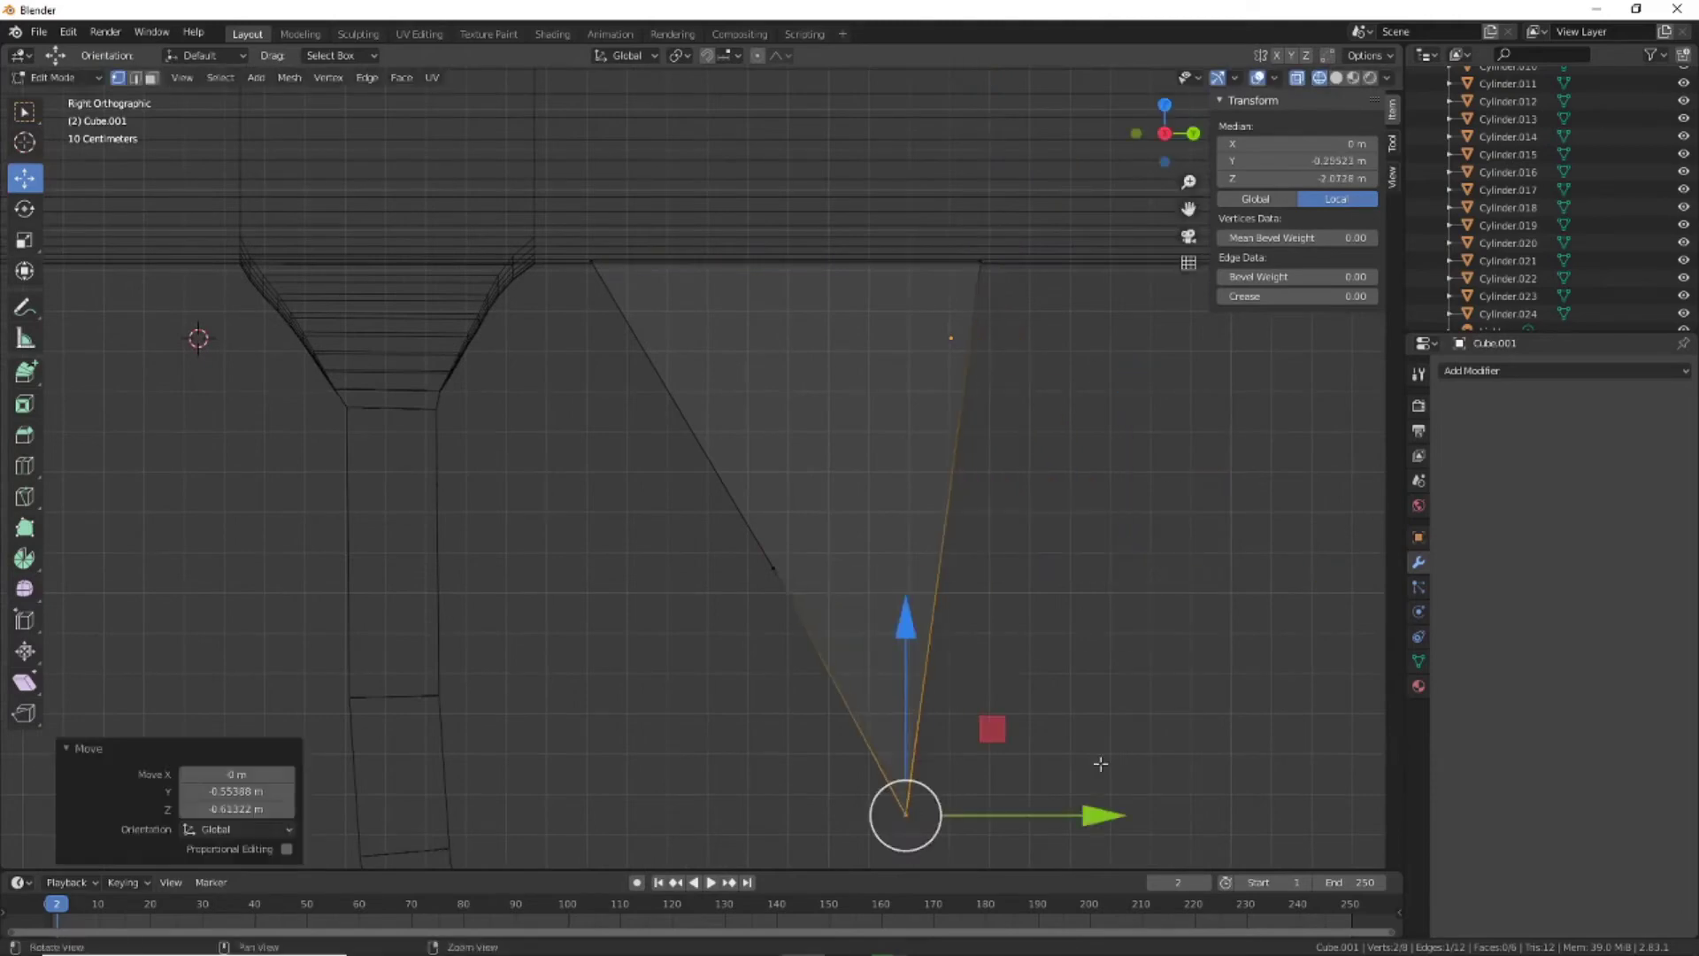
middle_click_drag(1097, 761, 1205, 626, "shift")
left_click_drag(850, 414, 832, 694)
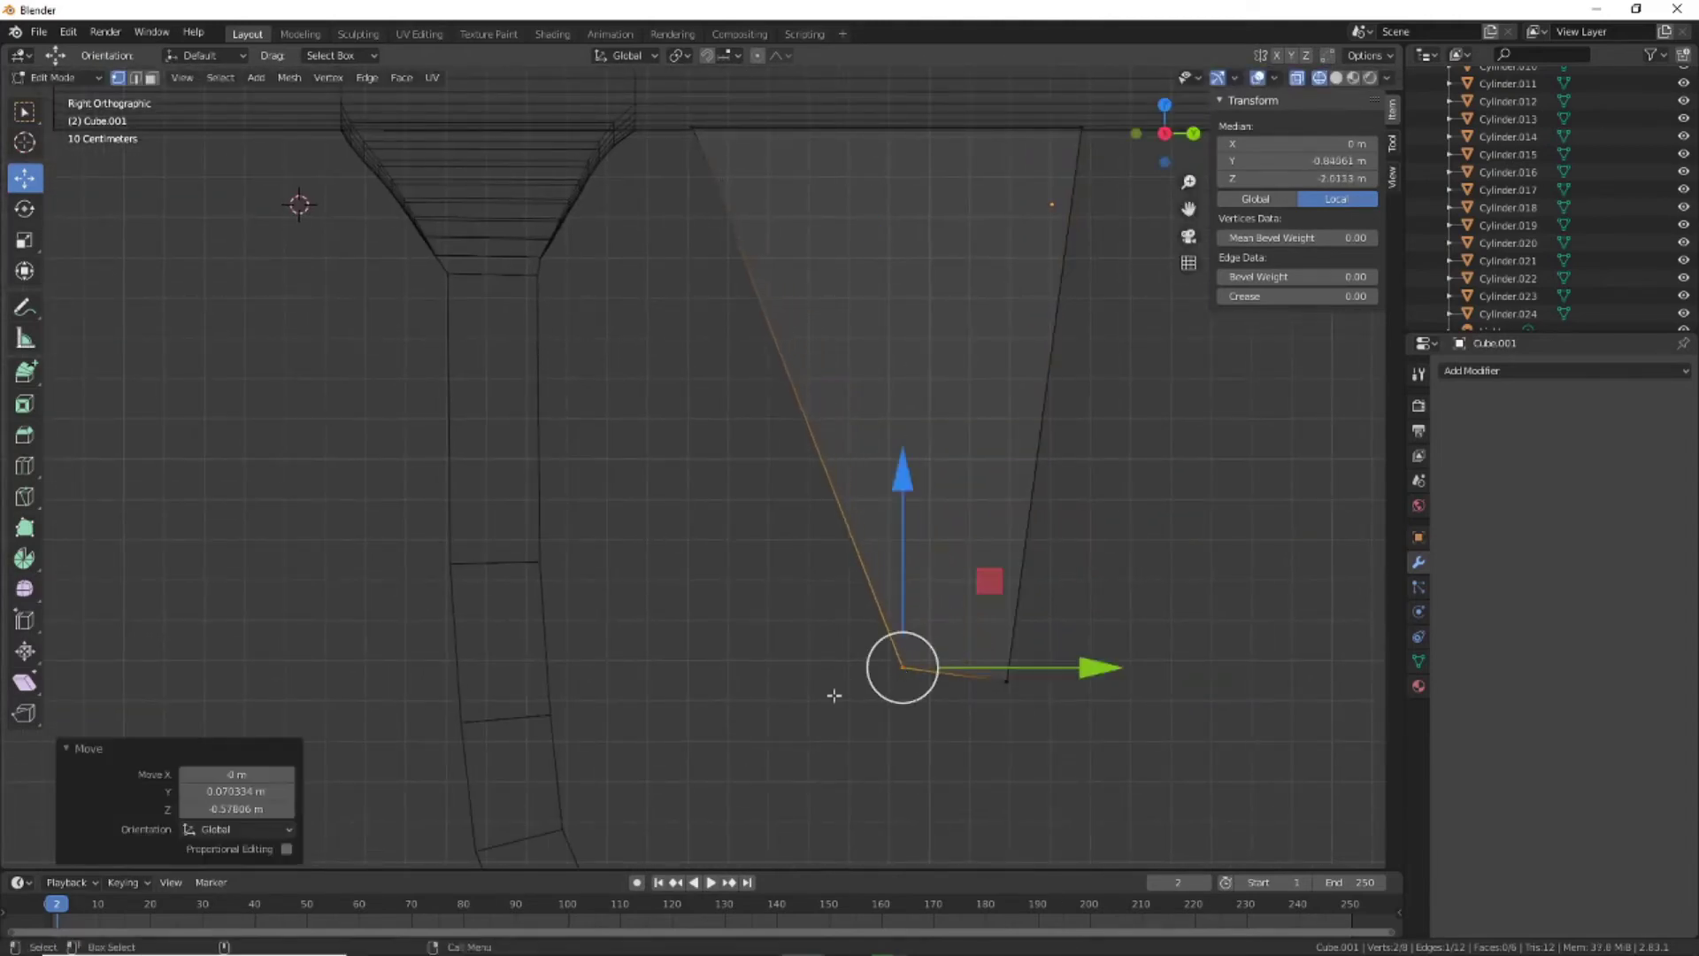
middle_click_drag(831, 694, 1066, 690)
Try merging the bottom vertices At Last, undo it, and add an 8-cut loop cut
left_click(911, 664, "shift")
key("m")
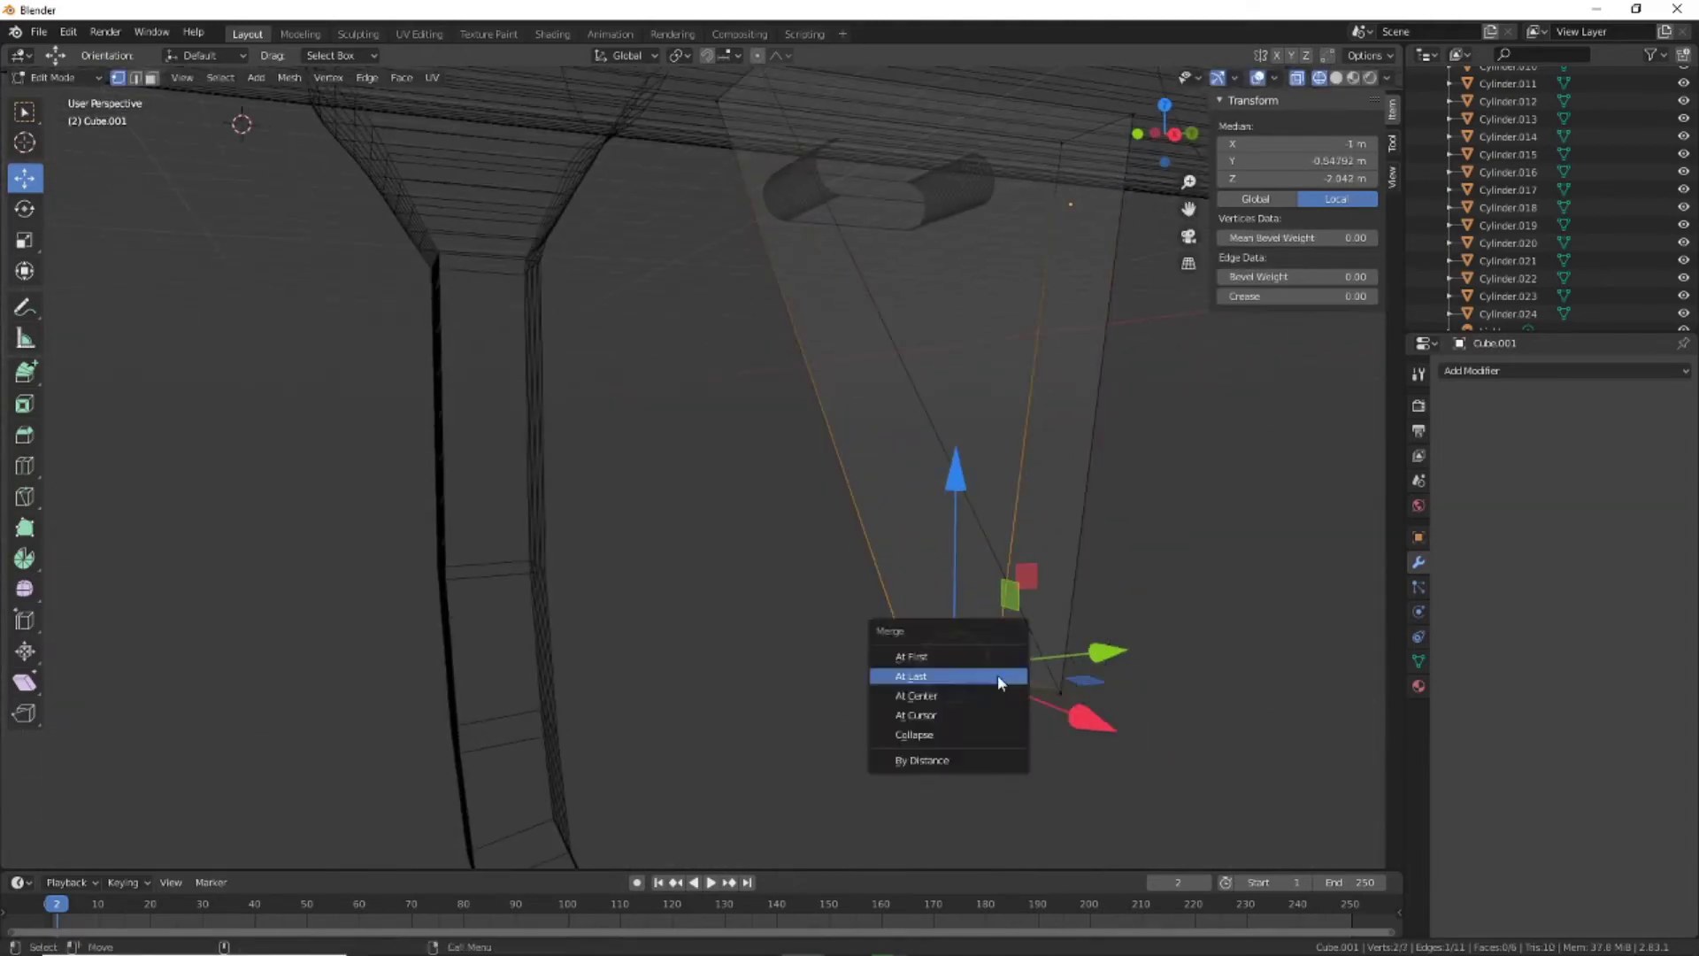
left_click(994, 682)
left_click(1175, 134)
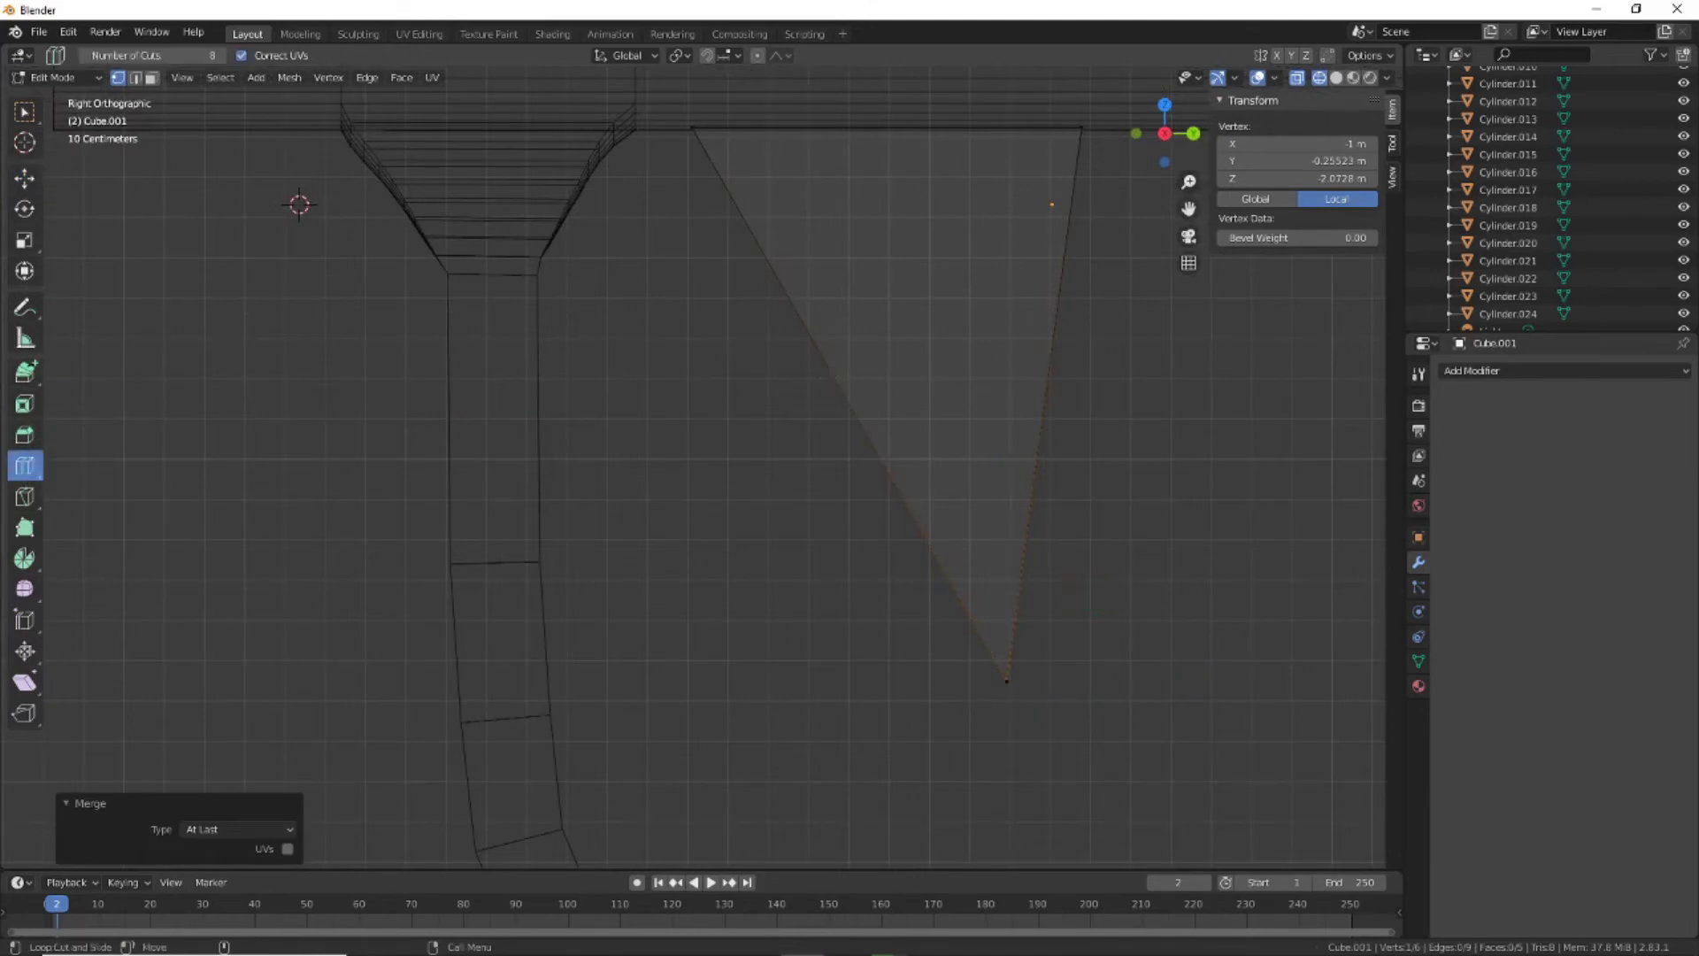
key("ctrl+z")
key("ctrl+z")
left_click(782, 404)
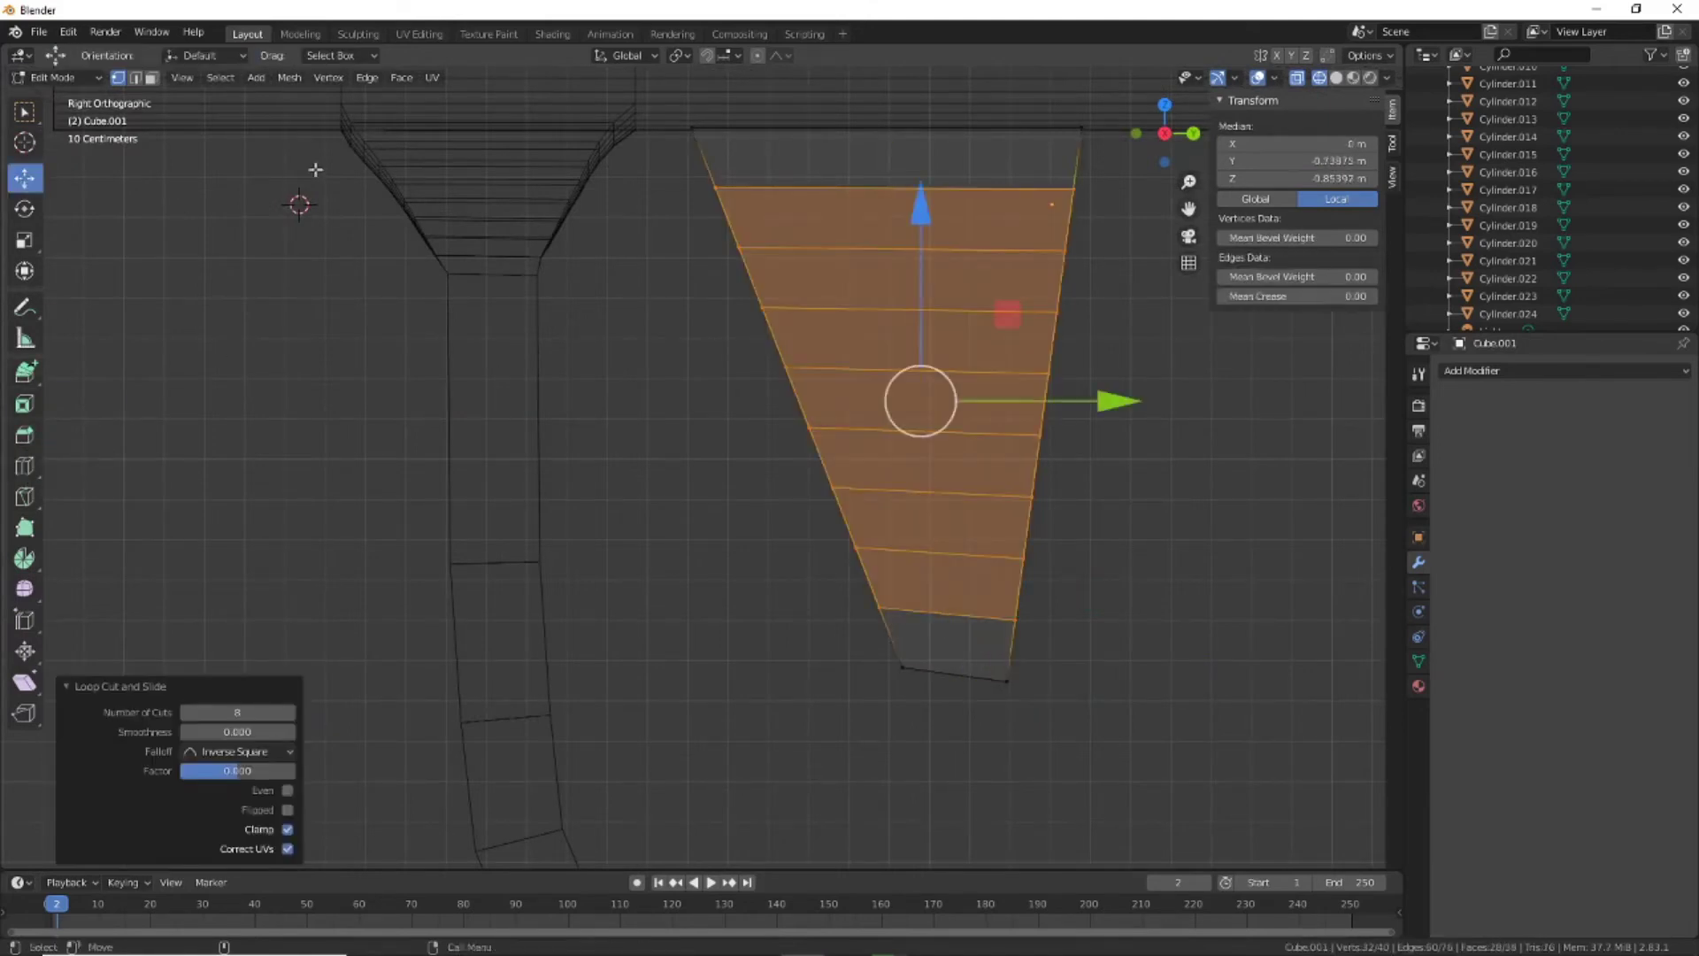
Drag grip vertices down and along the plate to reshape its front and lower outline
middle_click_drag(1232, 337, 1081, 499, "shift")
mouse_move(923, 352)
left_mouse_down()
mouse_move(911, 410)
mouse_move(880, 417)
left_mouse_up()
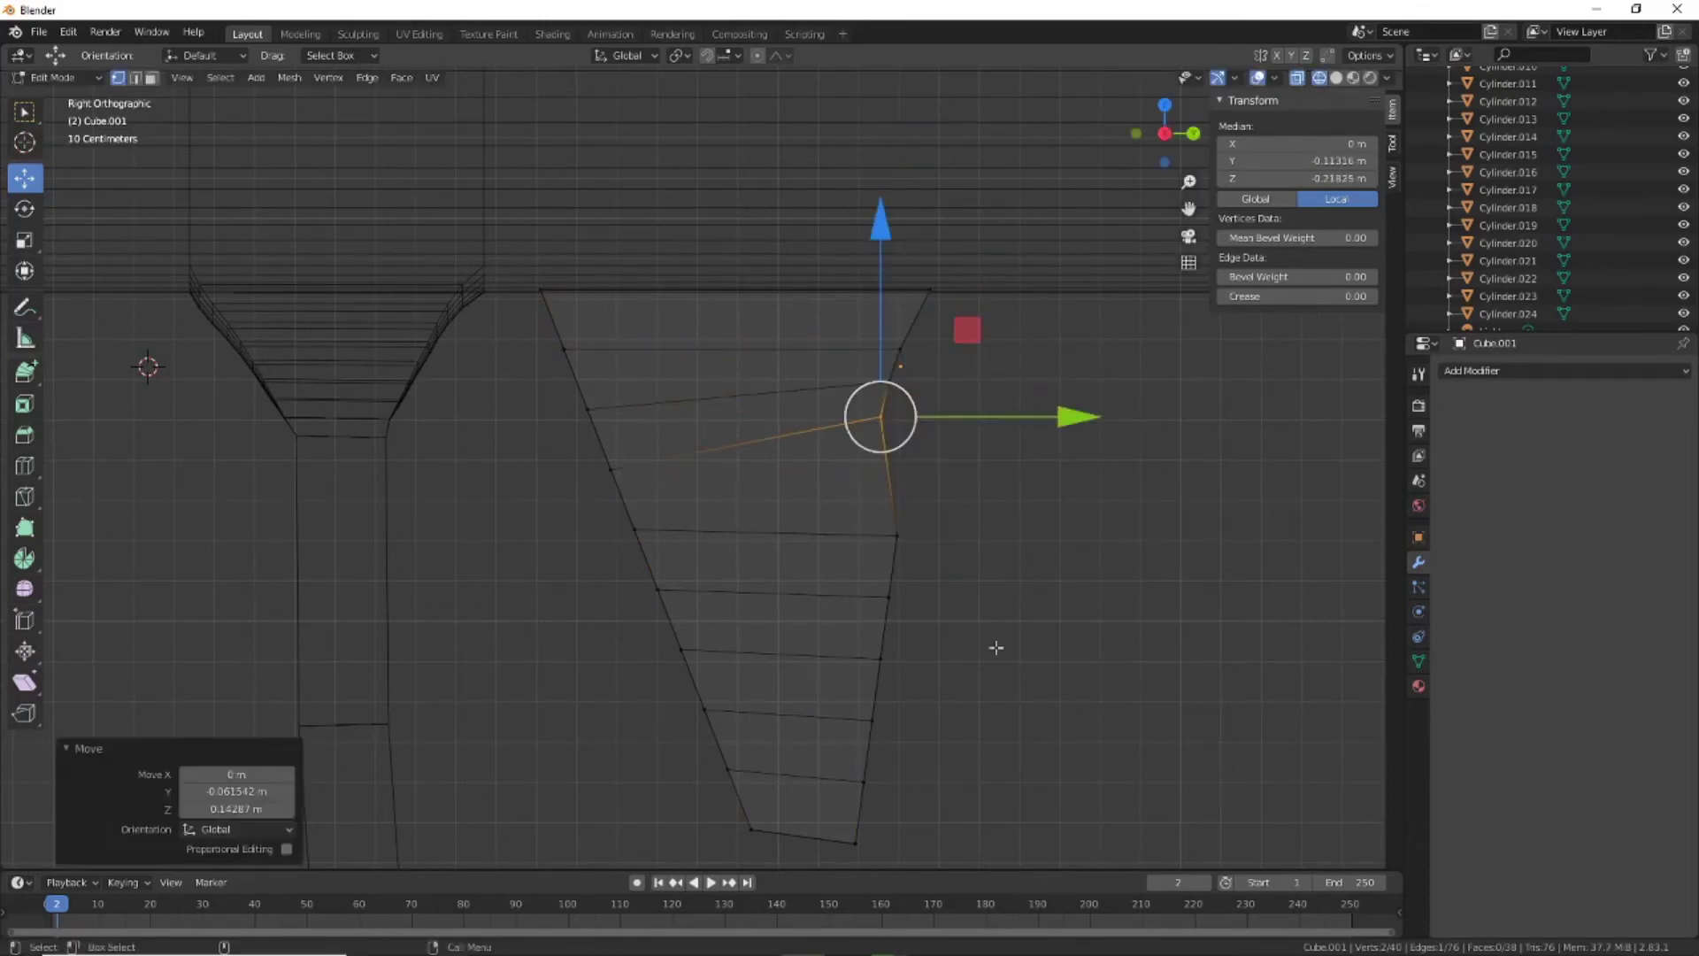
middle_click_drag(996, 648, 1059, 501, "shift")
mouse_move(941, 269)
left_mouse_down()
mouse_move(966, 464)
mouse_move(921, 379)
mouse_move(941, 269)
mouse_move(986, 543)
mouse_move(862, 559)
left_mouse_up()
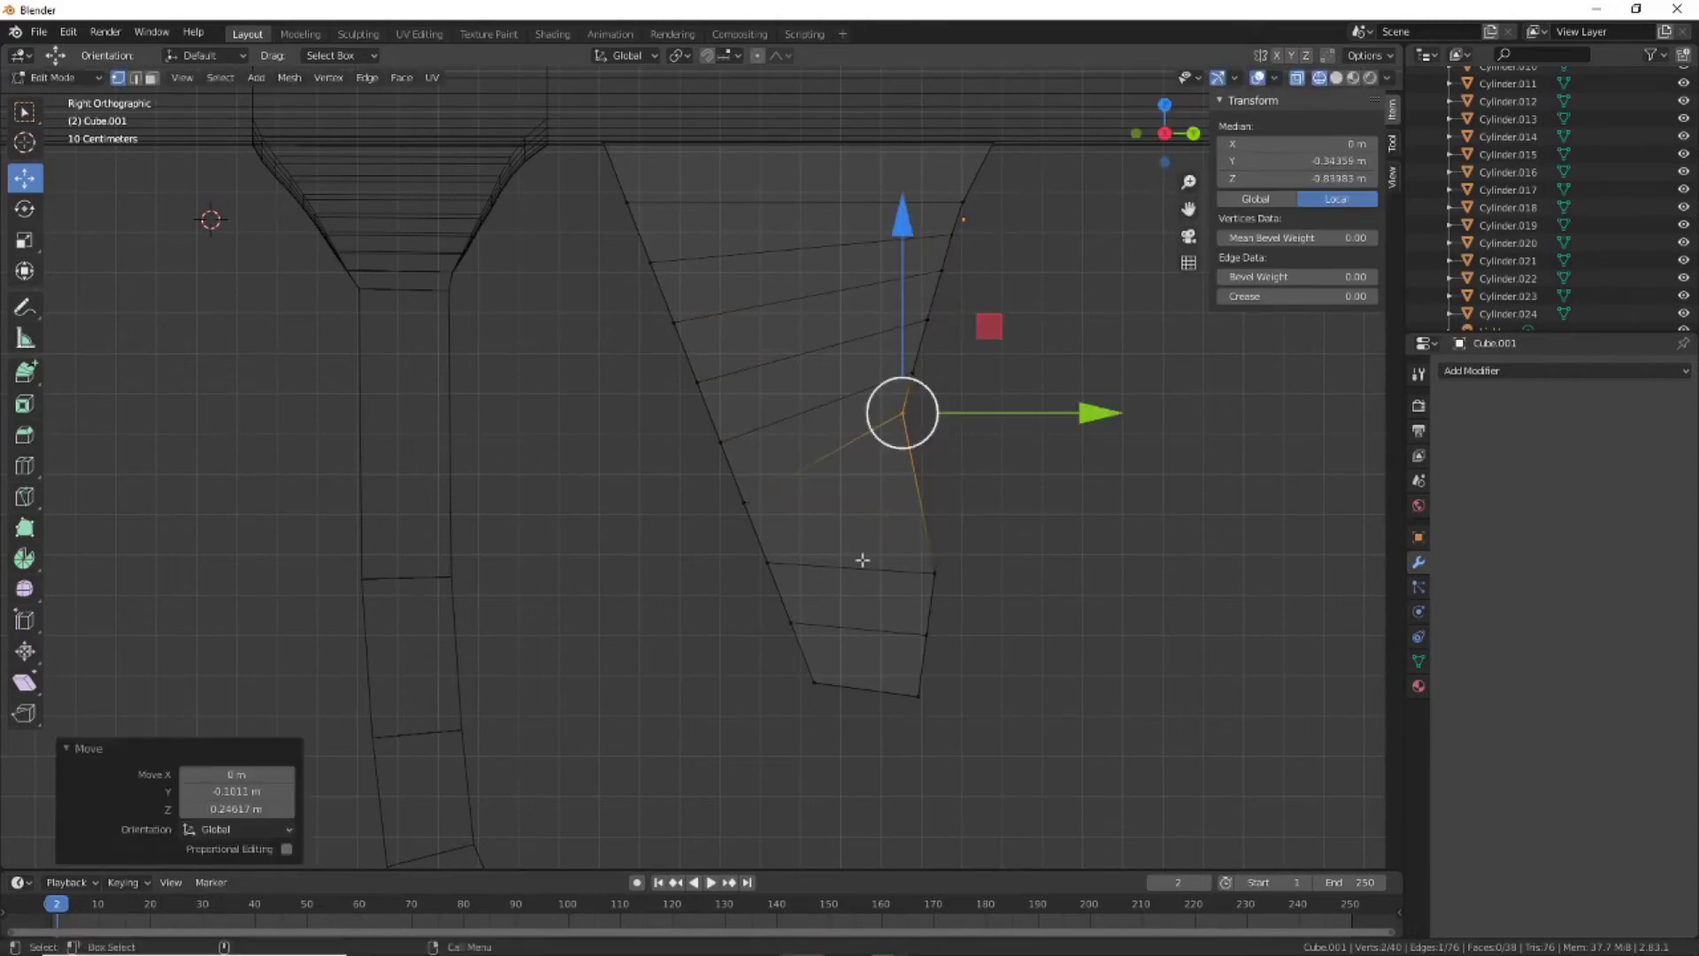
mouse_move(903, 412)
left_mouse_down()
mouse_move(815, 683)
mouse_move(914, 705)
left_mouse_up()
middle_click_drag(1063, 478, 966, 447, "shift")
mouse_move(904, 558)
left_mouse_down()
mouse_move(841, 520)
mouse_move(797, 391)
mouse_move(828, 604)
mouse_move(786, 457)
left_mouse_up()
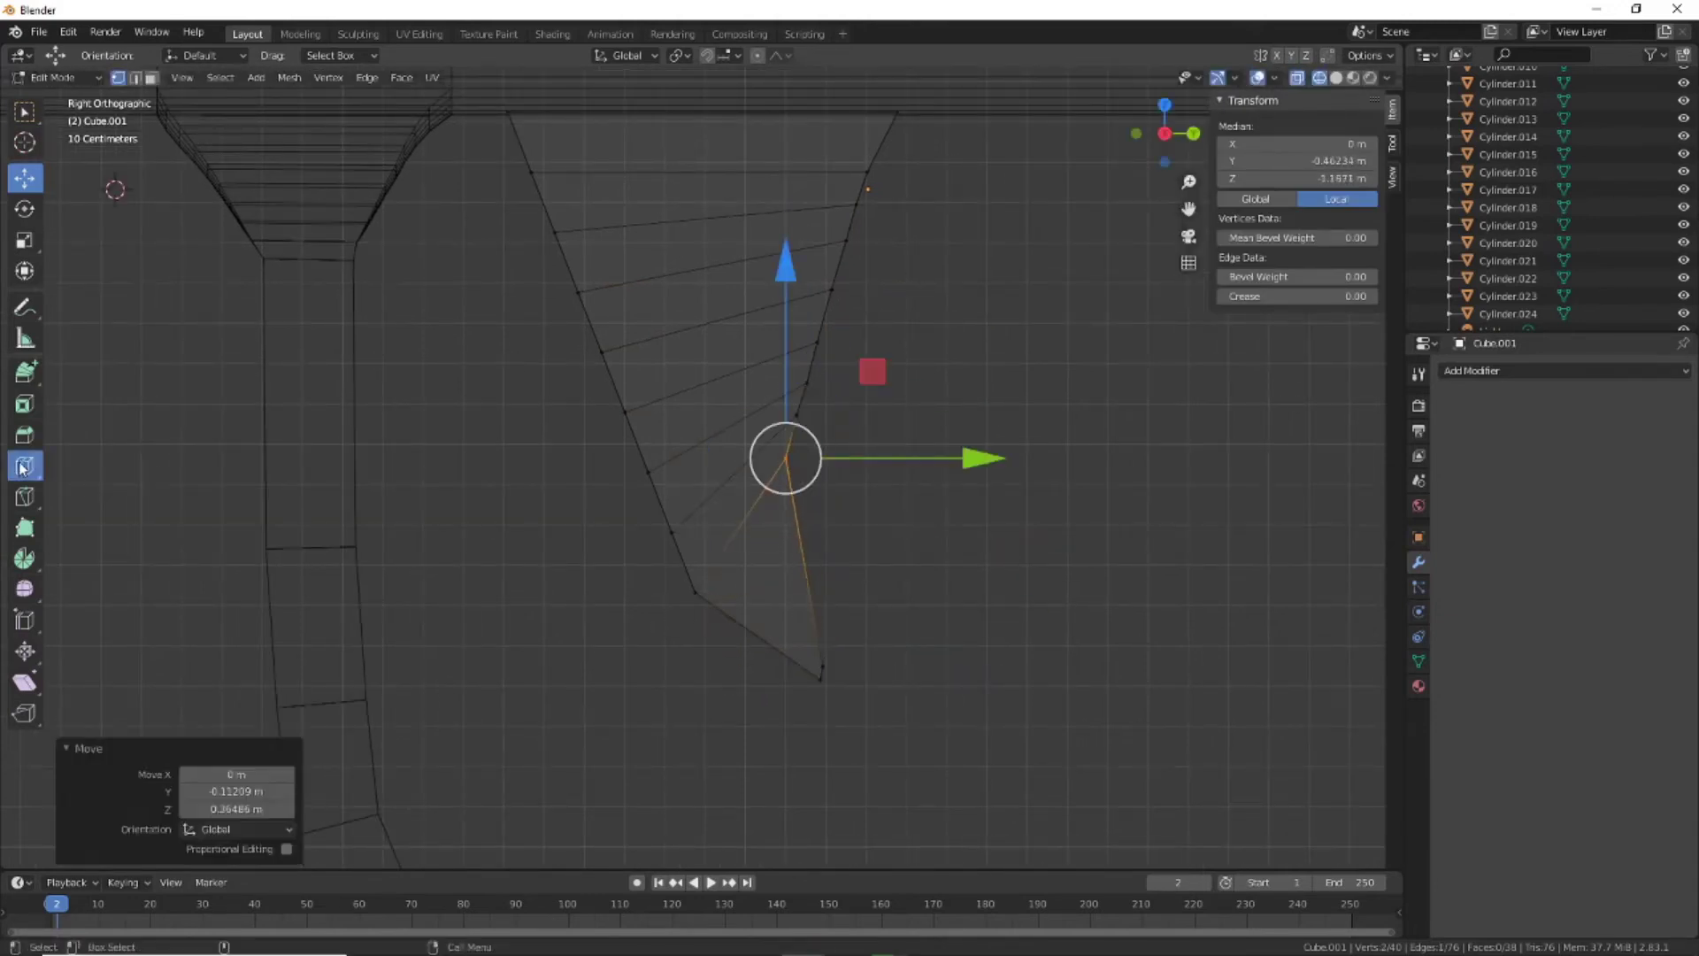
middle_click_drag(435, 476, 550, 632, "shift")
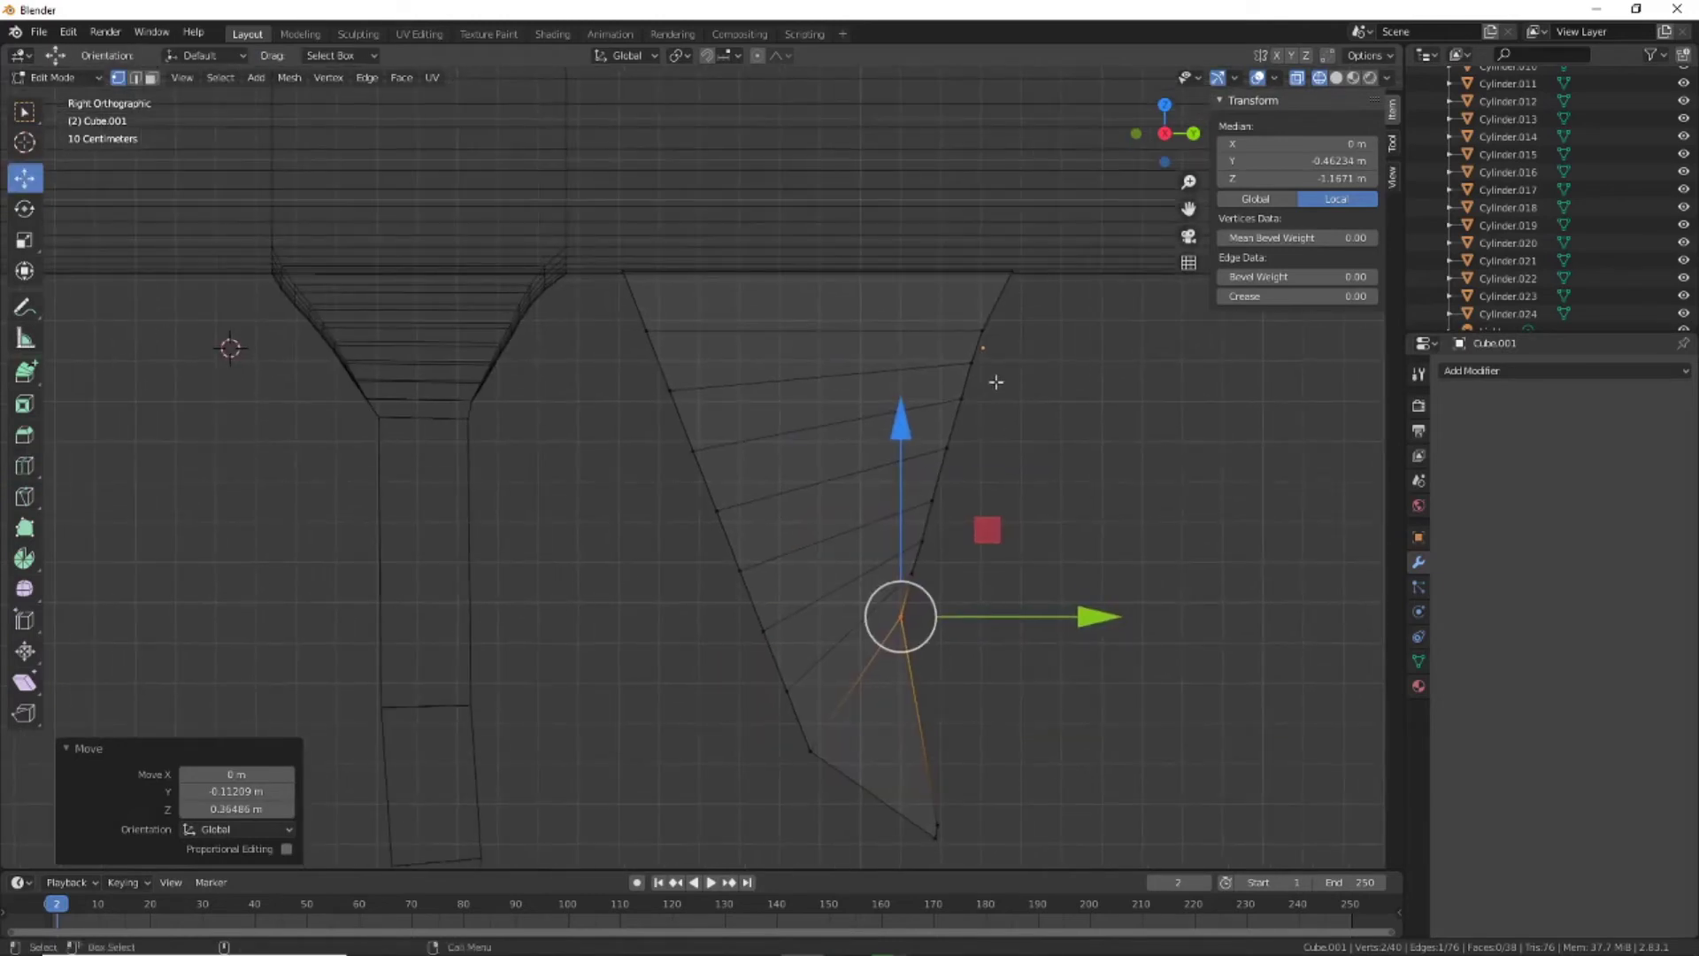
mouse_move(896, 607)
left_mouse_down()
mouse_move(889, 353)
mouse_move(988, 326)
mouse_move(963, 334)
mouse_move(975, 321)
mouse_move(945, 377)
left_mouse_up()
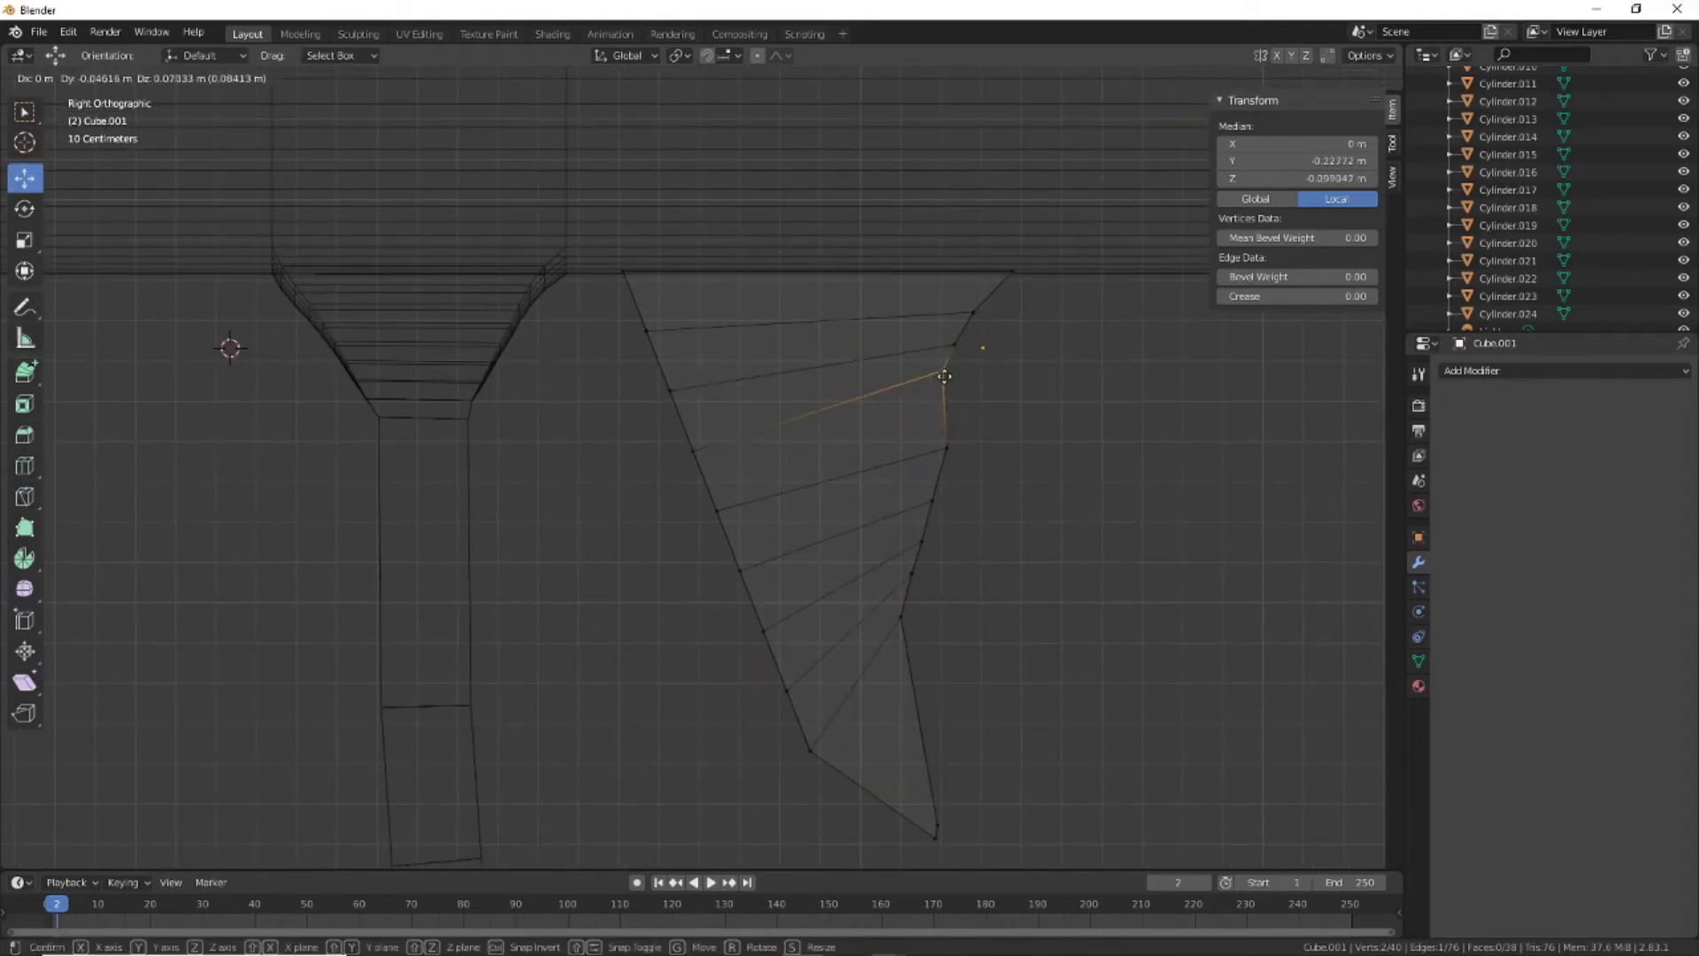
mouse_move(952, 452)
left_mouse_down()
mouse_move(925, 409)
mouse_move(872, 522)
mouse_move(877, 641)
left_mouse_up()
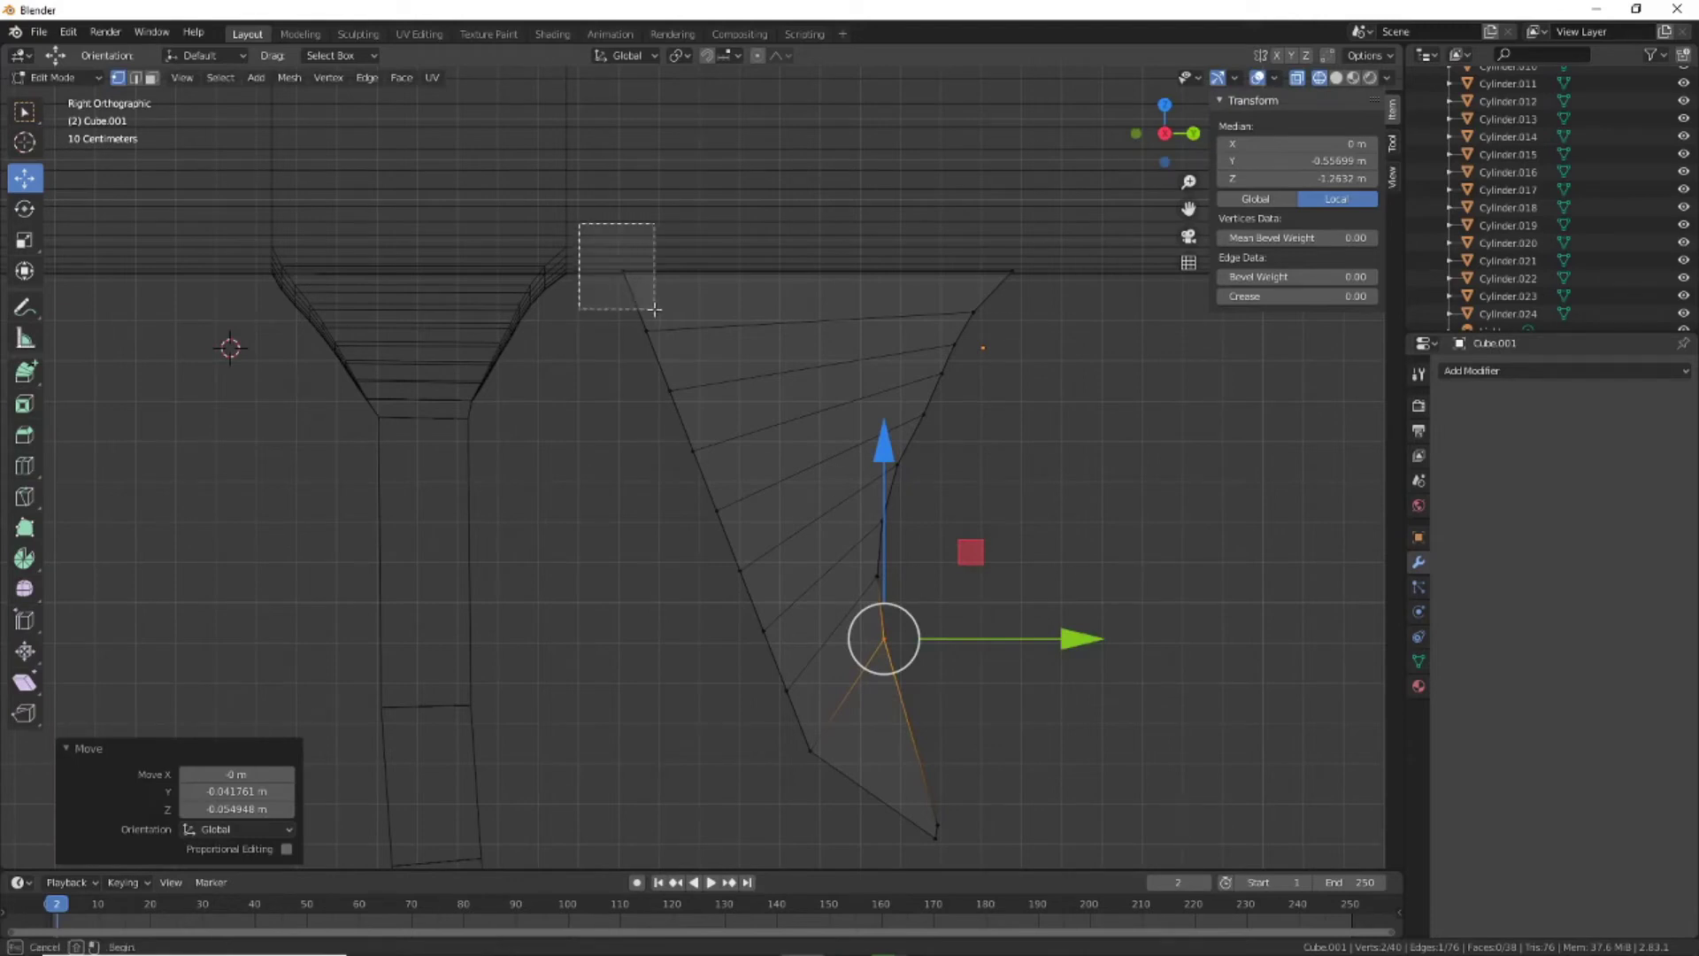
Reposition the grip's top corner vertex and move left-edge vertices up and left
mouse_move(624, 273)
left_mouse_down()
mouse_move(455, 271)
mouse_move(479, 343)
mouse_move(533, 342)
mouse_move(605, 405)
mouse_move(479, 317)
left_mouse_up()
key("ctrl+z")
mouse_move(533, 368)
left_mouse_down()
mouse_move(550, 360)
mouse_move(701, 504)
mouse_move(777, 750)
left_mouse_up()
left_click(565, 363)
key("g")
left_click(655, 619)
left_click(593, 390)
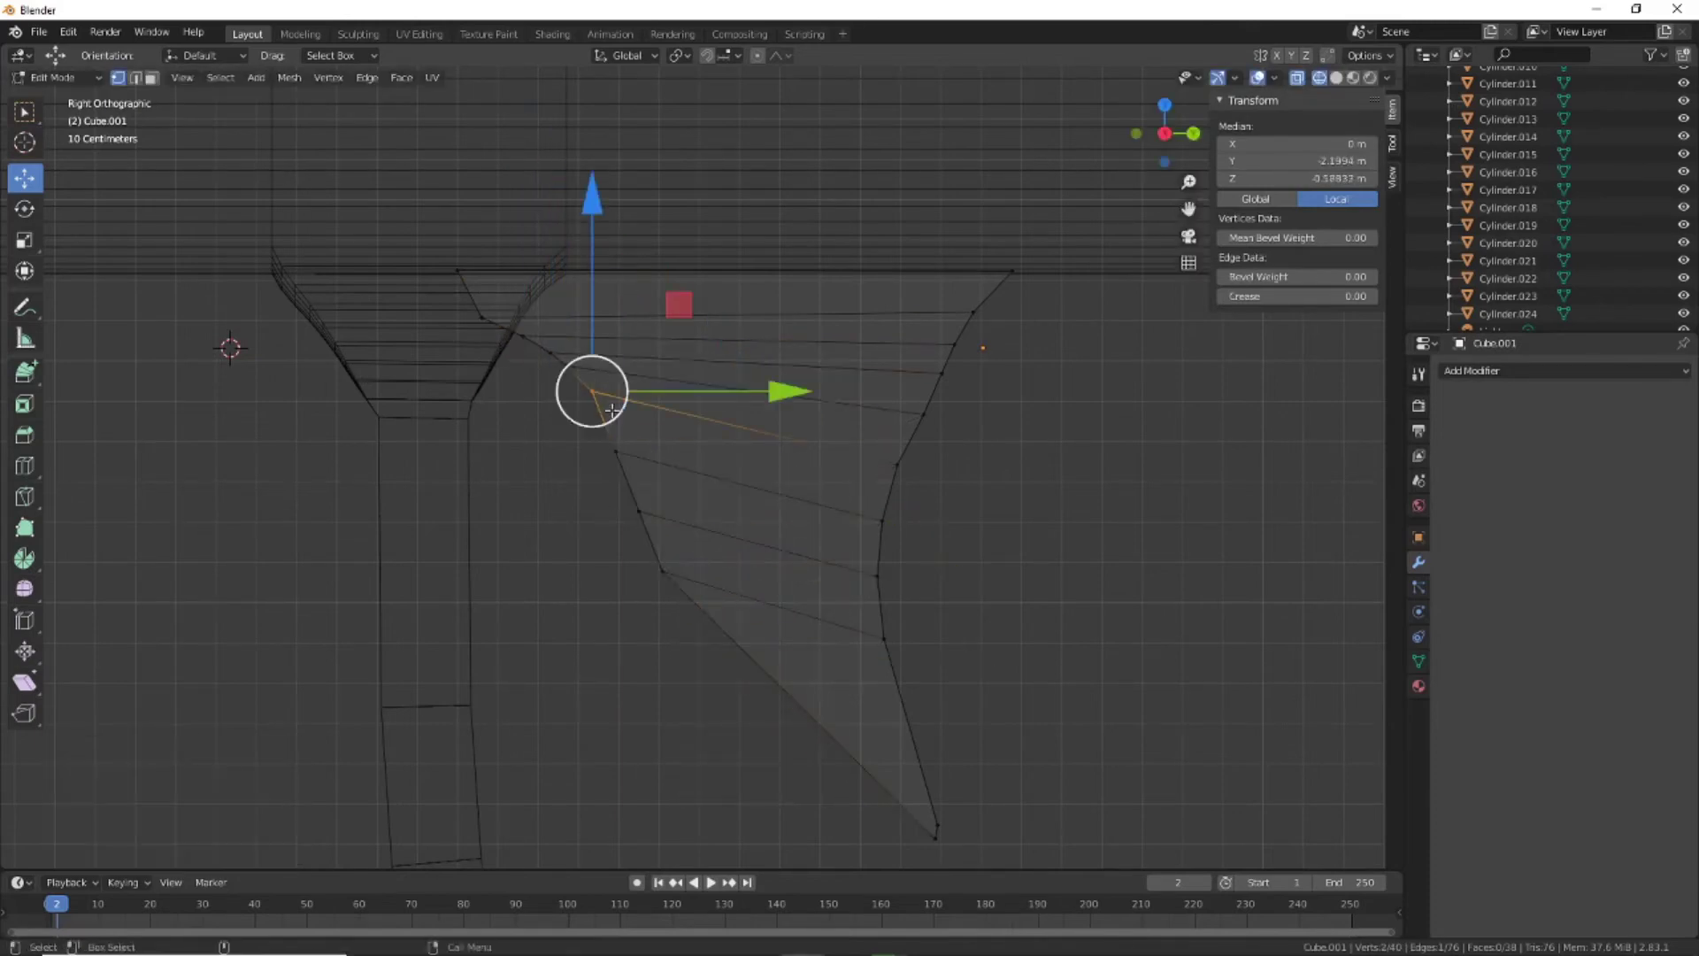
scroll(612, 411, "up", 3)
left_click_drag(596, 440, 652, 596)
Fine-tune the left-edge vertex positions and add eight edge loops across the long slanted face
key("g")
left_click(704, 713)
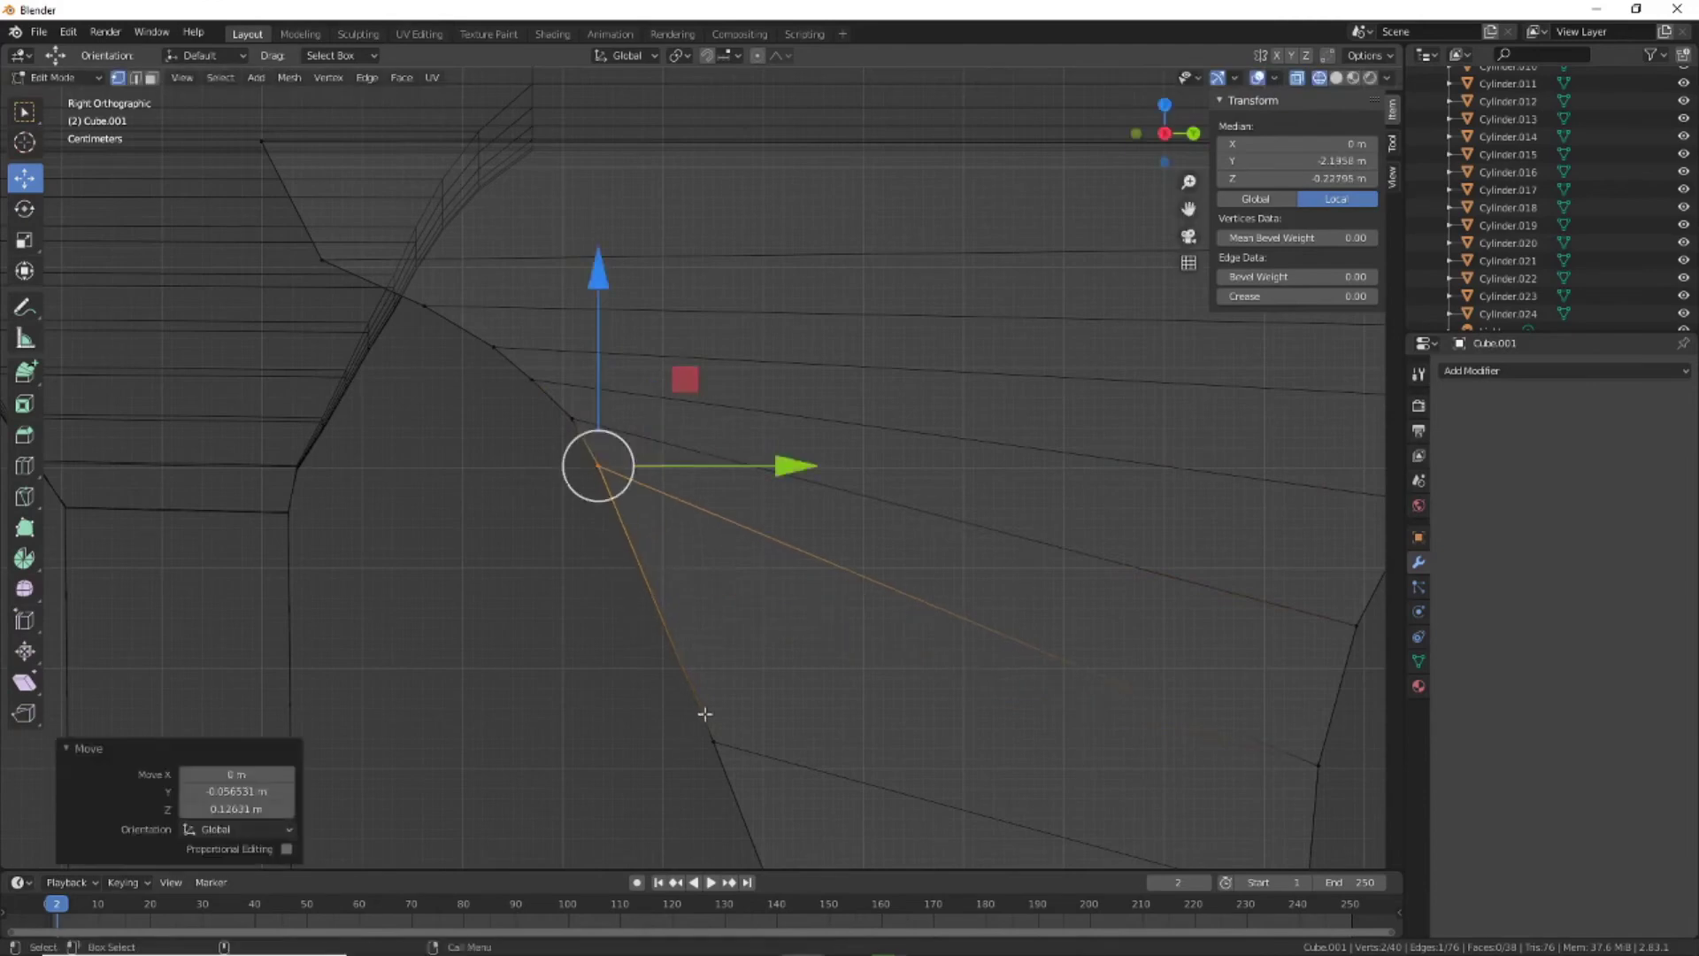
scroll(704, 714, "down", 2)
key("g")
left_click(740, 596)
key("g")
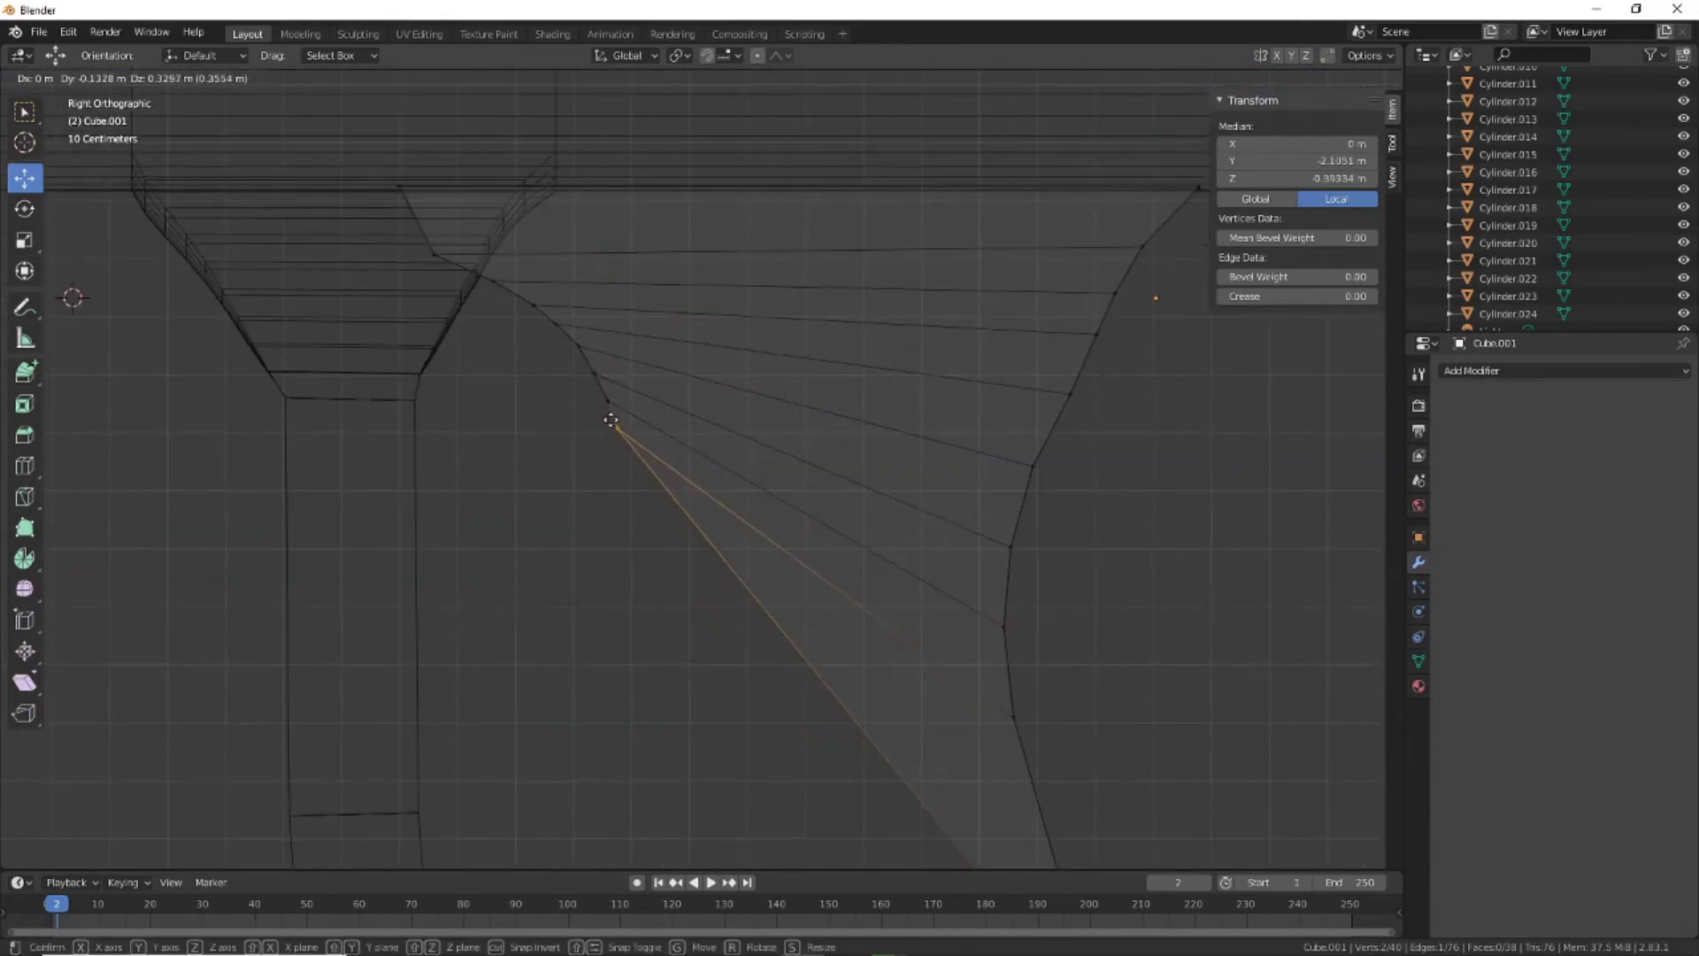
left_click(610, 420)
middle_click_drag(610, 420, 535, 316, "shift")
left_click(699, 513)
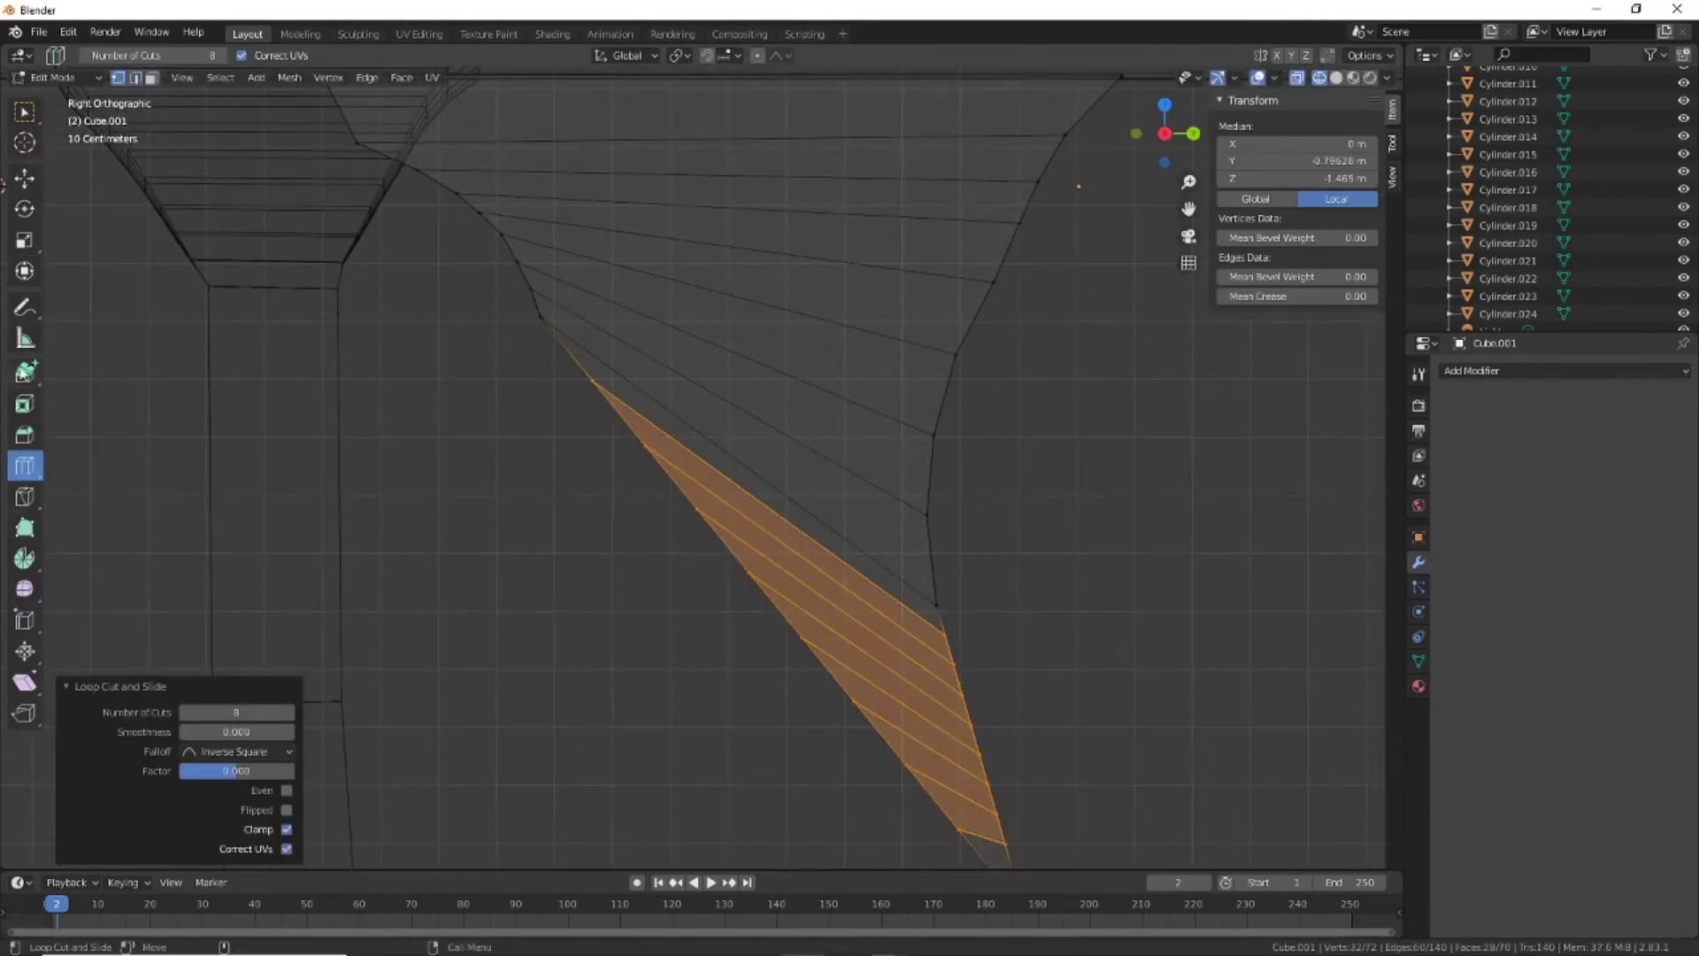
Move vertices on the grip's left edge to smooth its curve
left_click(24, 177)
left_click(593, 381)
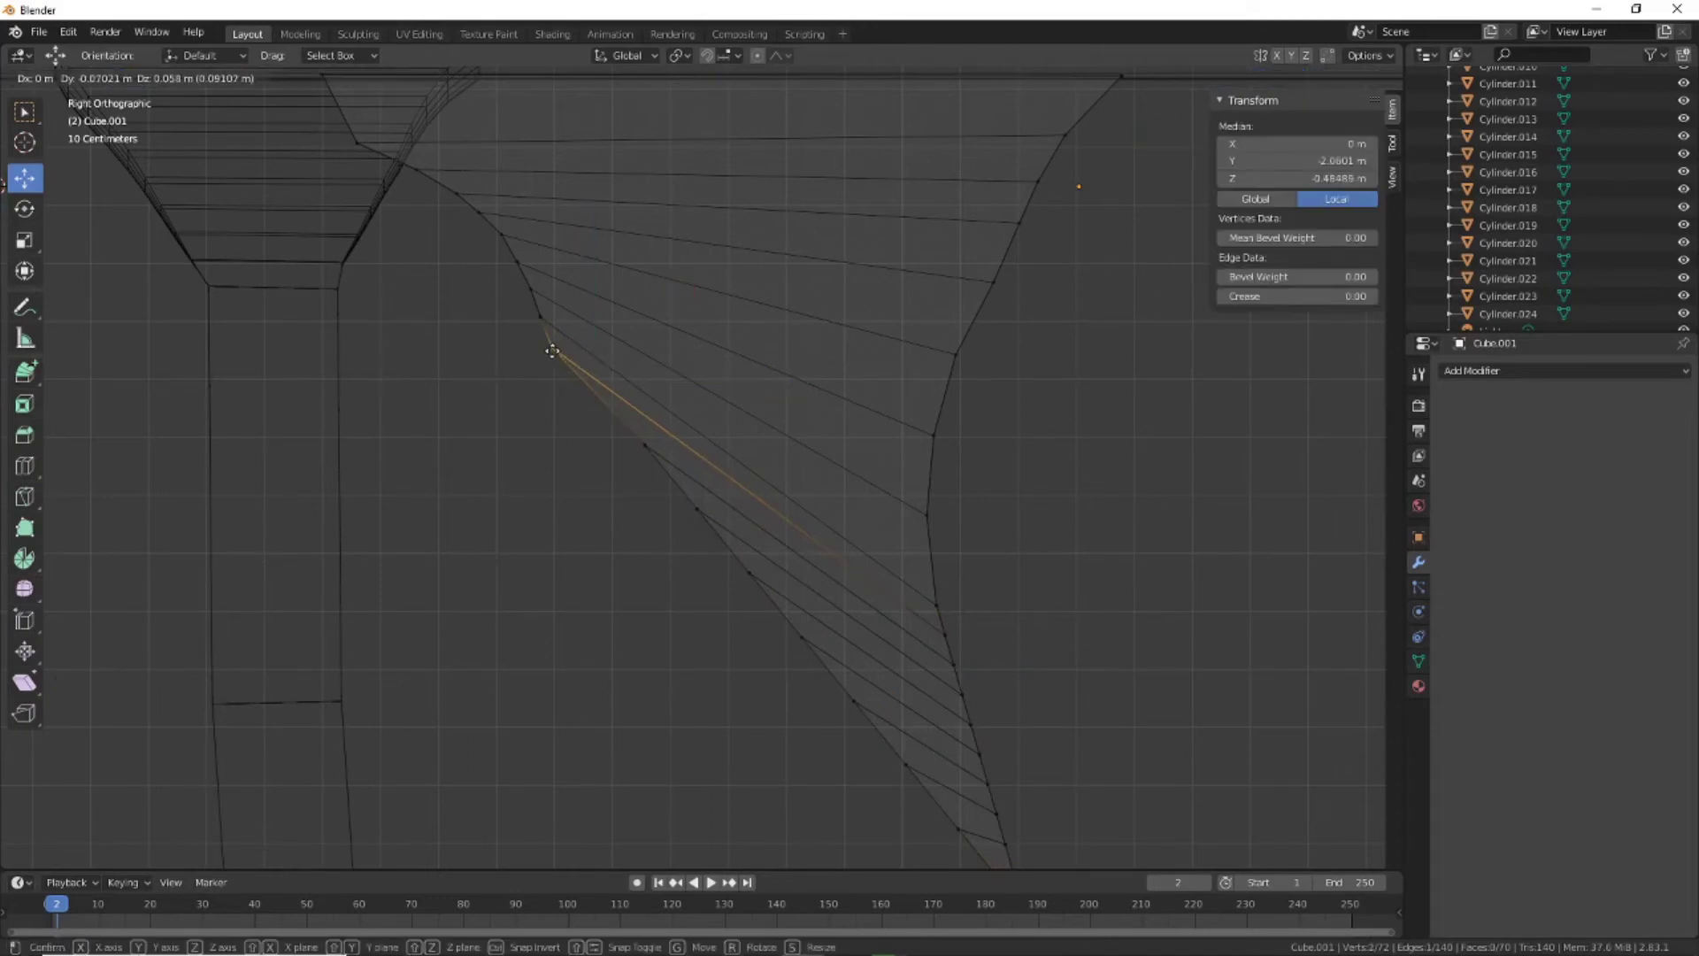
mouse_move(552, 352)
left_mouse_down()
mouse_move(584, 464)
mouse_move(850, 702)
mouse_move(609, 500)
mouse_move(663, 584)
mouse_move(637, 569)
left_mouse_up()
middle_click_drag(740, 721, 654, 570, "shift")
left_click_drag(552, 419, 568, 443)
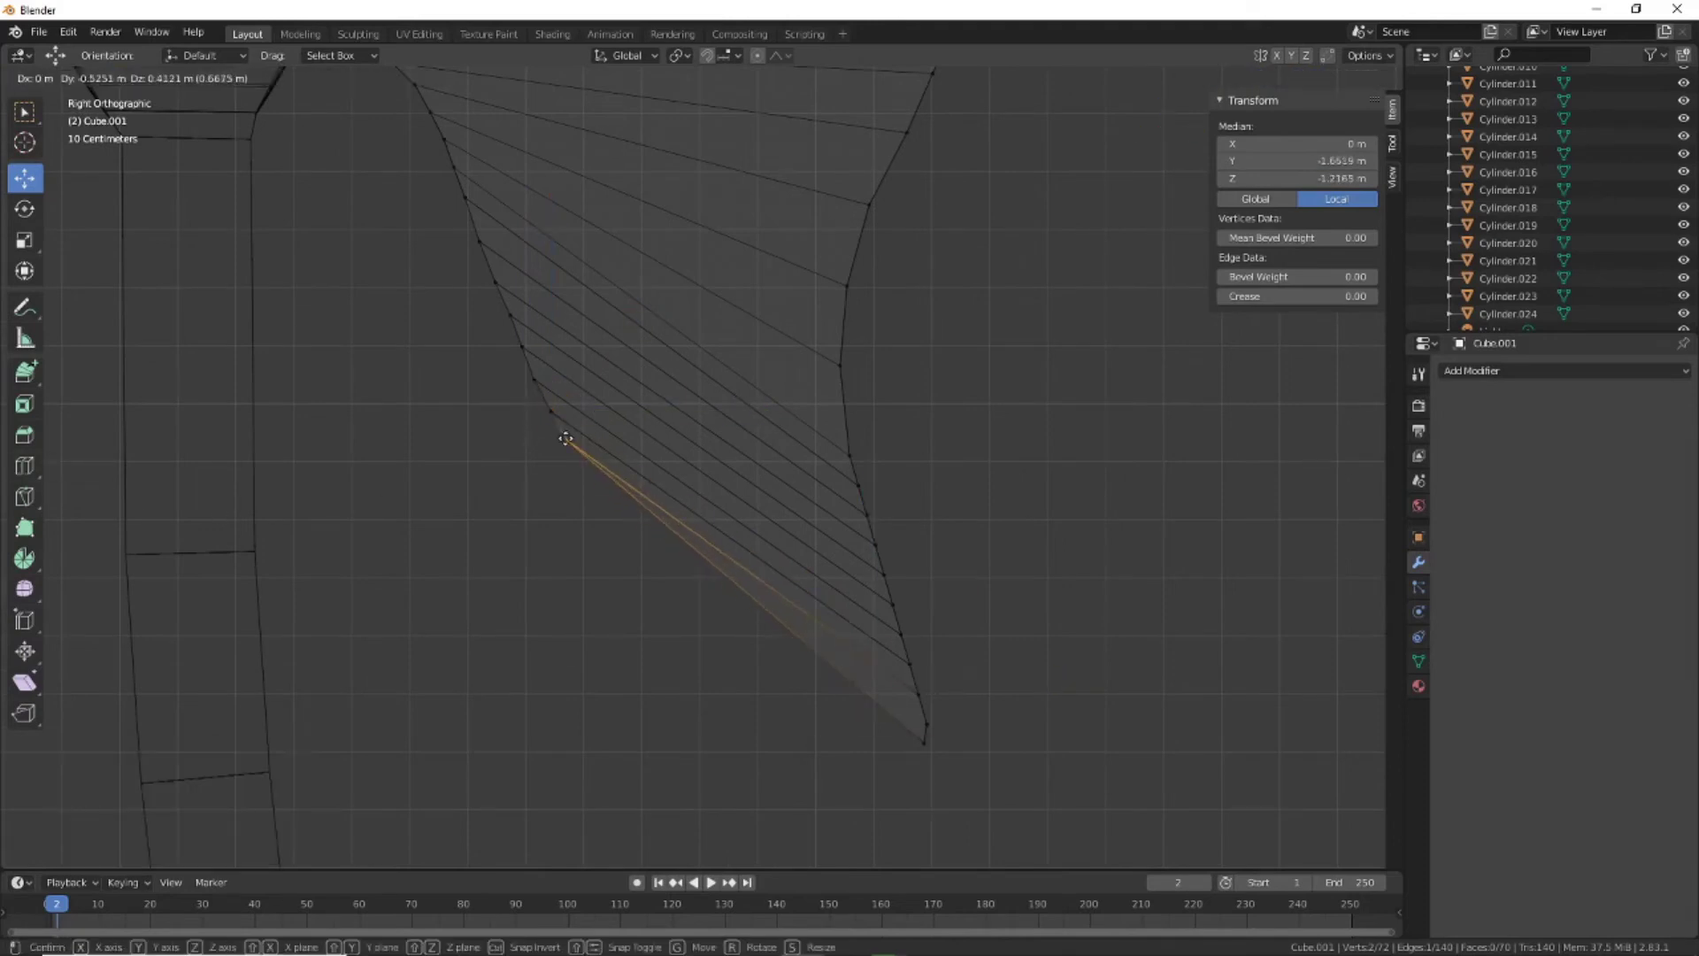
Align another left-edge vertex and raise the top-right vertex to straighten the back edge
left_click(565, 438)
middle_click_drag(410, 652, 721, 407, "shift")
left_click_drag(666, 372, 673, 353)
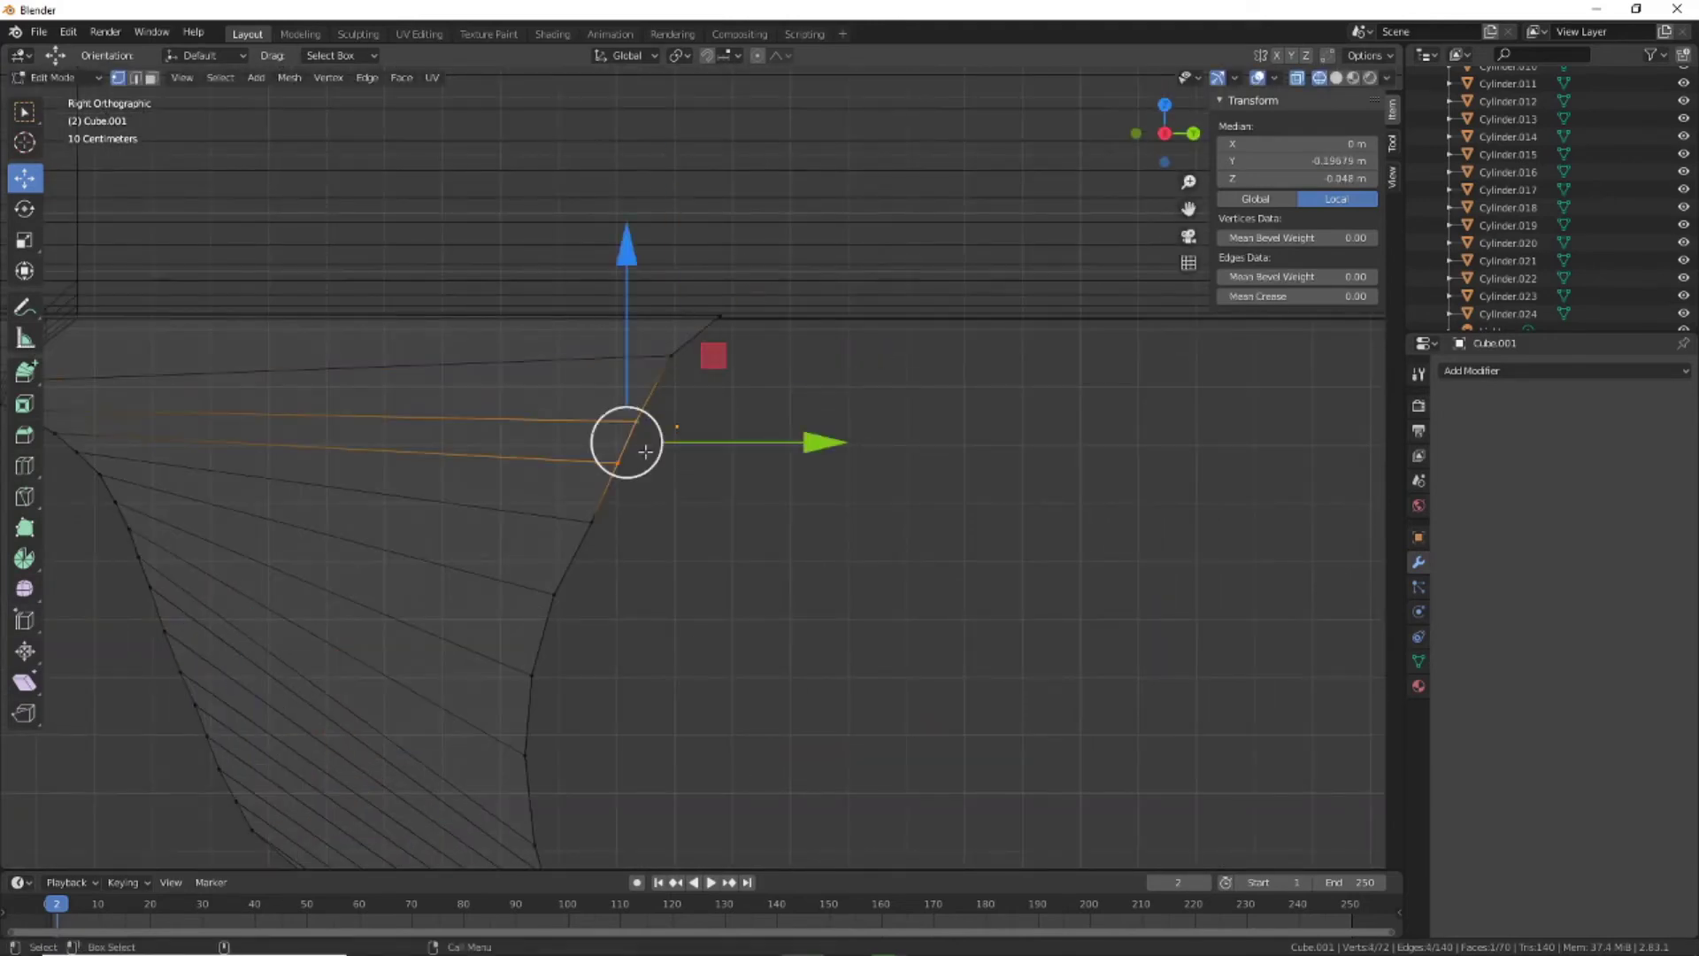
left_click_drag(645, 451, 653, 381)
left_click_drag(591, 522, 623, 435)
Move successive back-edge vertices inward to line up the grip's back edge
left_click(553, 594)
left_click_drag(553, 593, 606, 463)
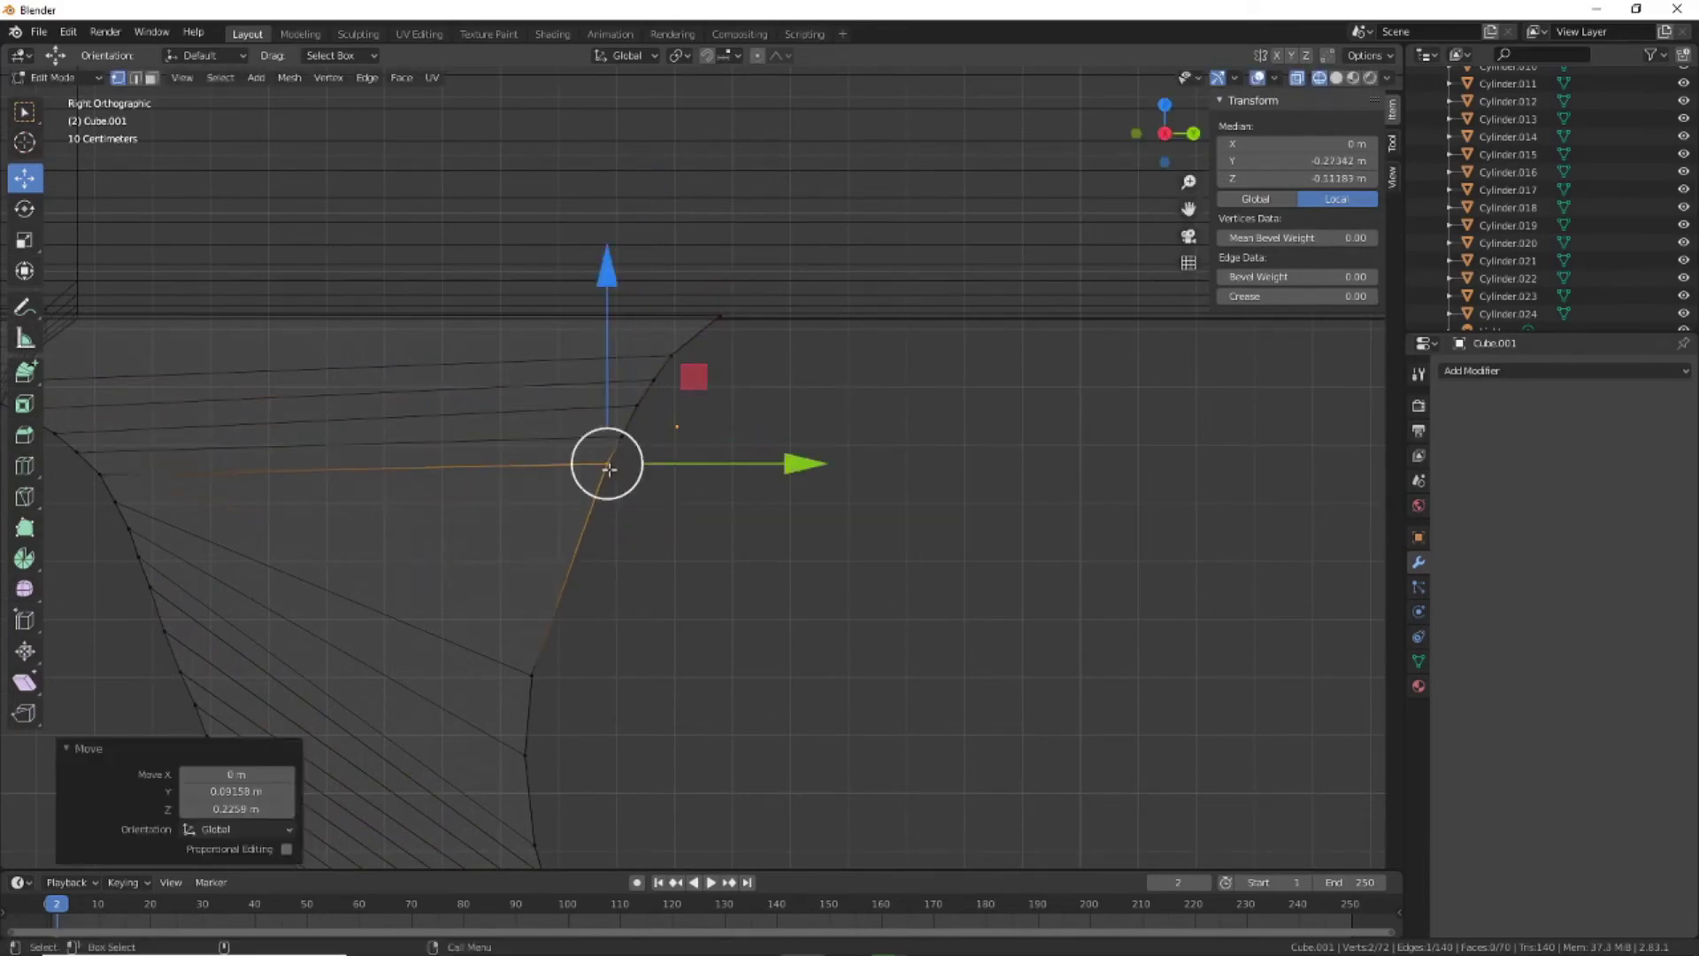
left_click_drag(531, 675, 585, 504)
left_click(524, 755)
left_click_drag(525, 754, 581, 519)
middle_click_drag(619, 770, 706, 433, "shift")
left_click_drag(542, 429, 694, 796)
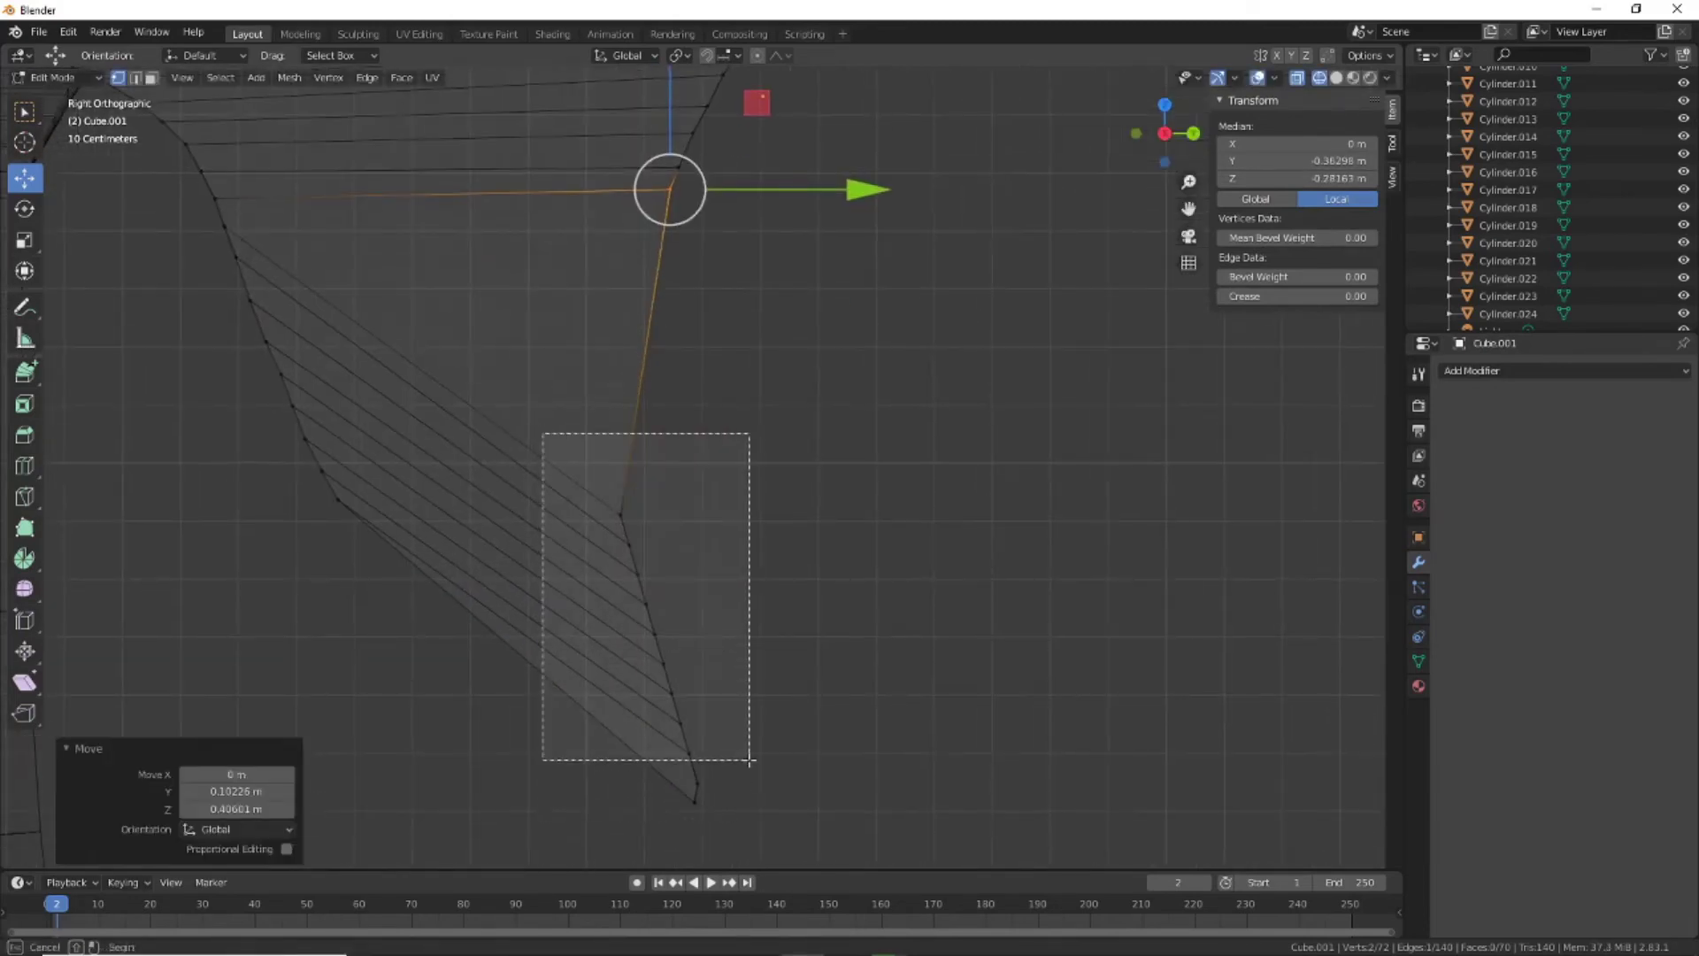
left_click_drag(655, 626, 655, 387)
left_click(655, 387)
Nudge the lower back-edge vertices, moving five of them together into alignment
middle_click_drag(655, 398, 655, 575, "shift")
left_click_drag(645, 447, 637, 455)
left_click(637, 418)
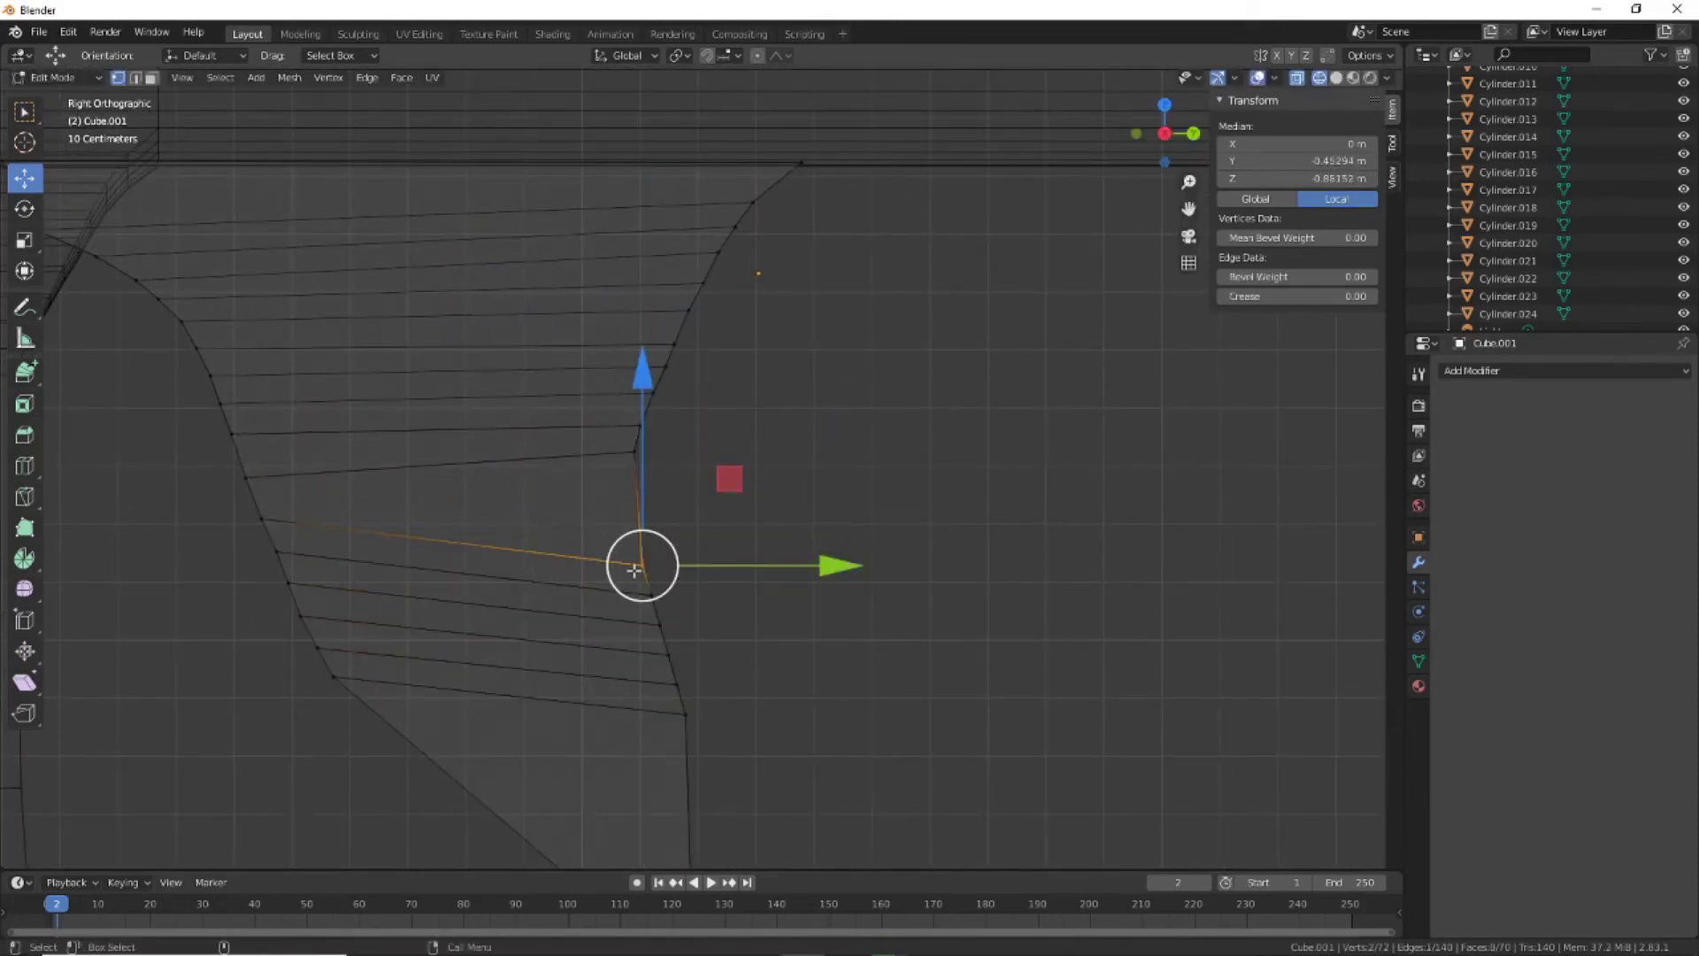
left_click_drag(637, 561, 628, 479)
left_click(655, 595)
left_click(748, 523)
left_click_drag(748, 523, 619, 354)
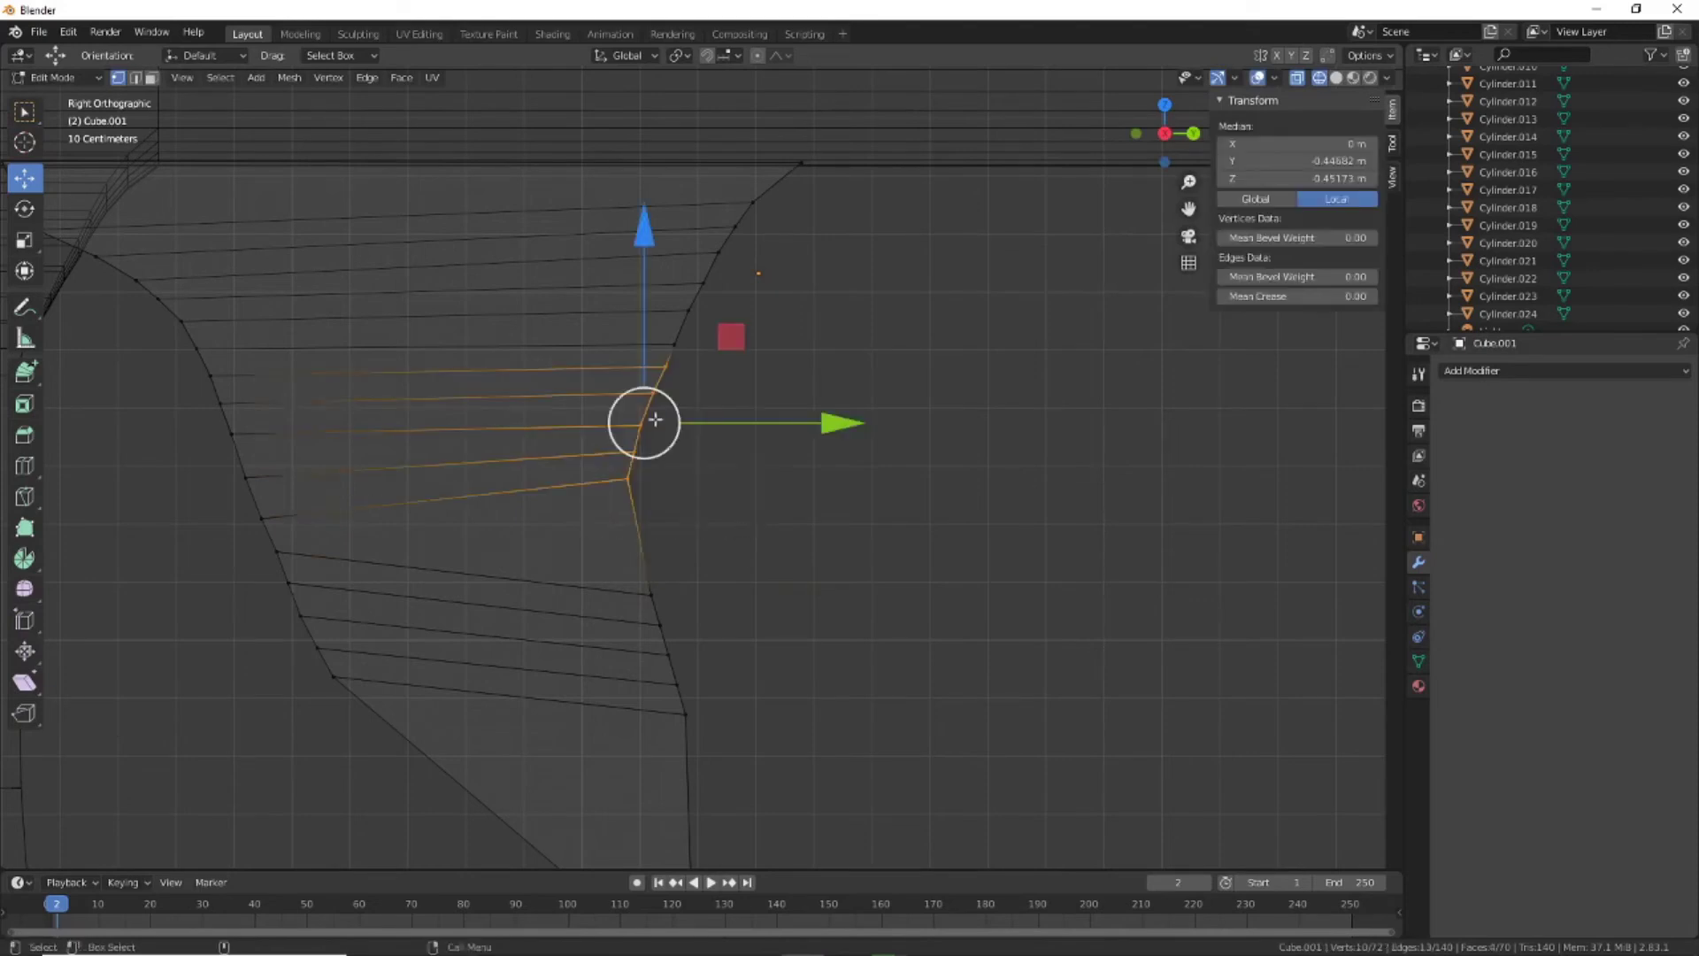
left_click(638, 417)
Curve the lower back edge inward, then add eight loop cuts across the lower face
left_click(721, 361)
left_click(652, 594)
mouse_move(652, 595)
left_mouse_down()
mouse_move(615, 505)
mouse_move(613, 540)
left_mouse_up()
left_click(614, 539)
left_click_drag(668, 655, 610, 568)
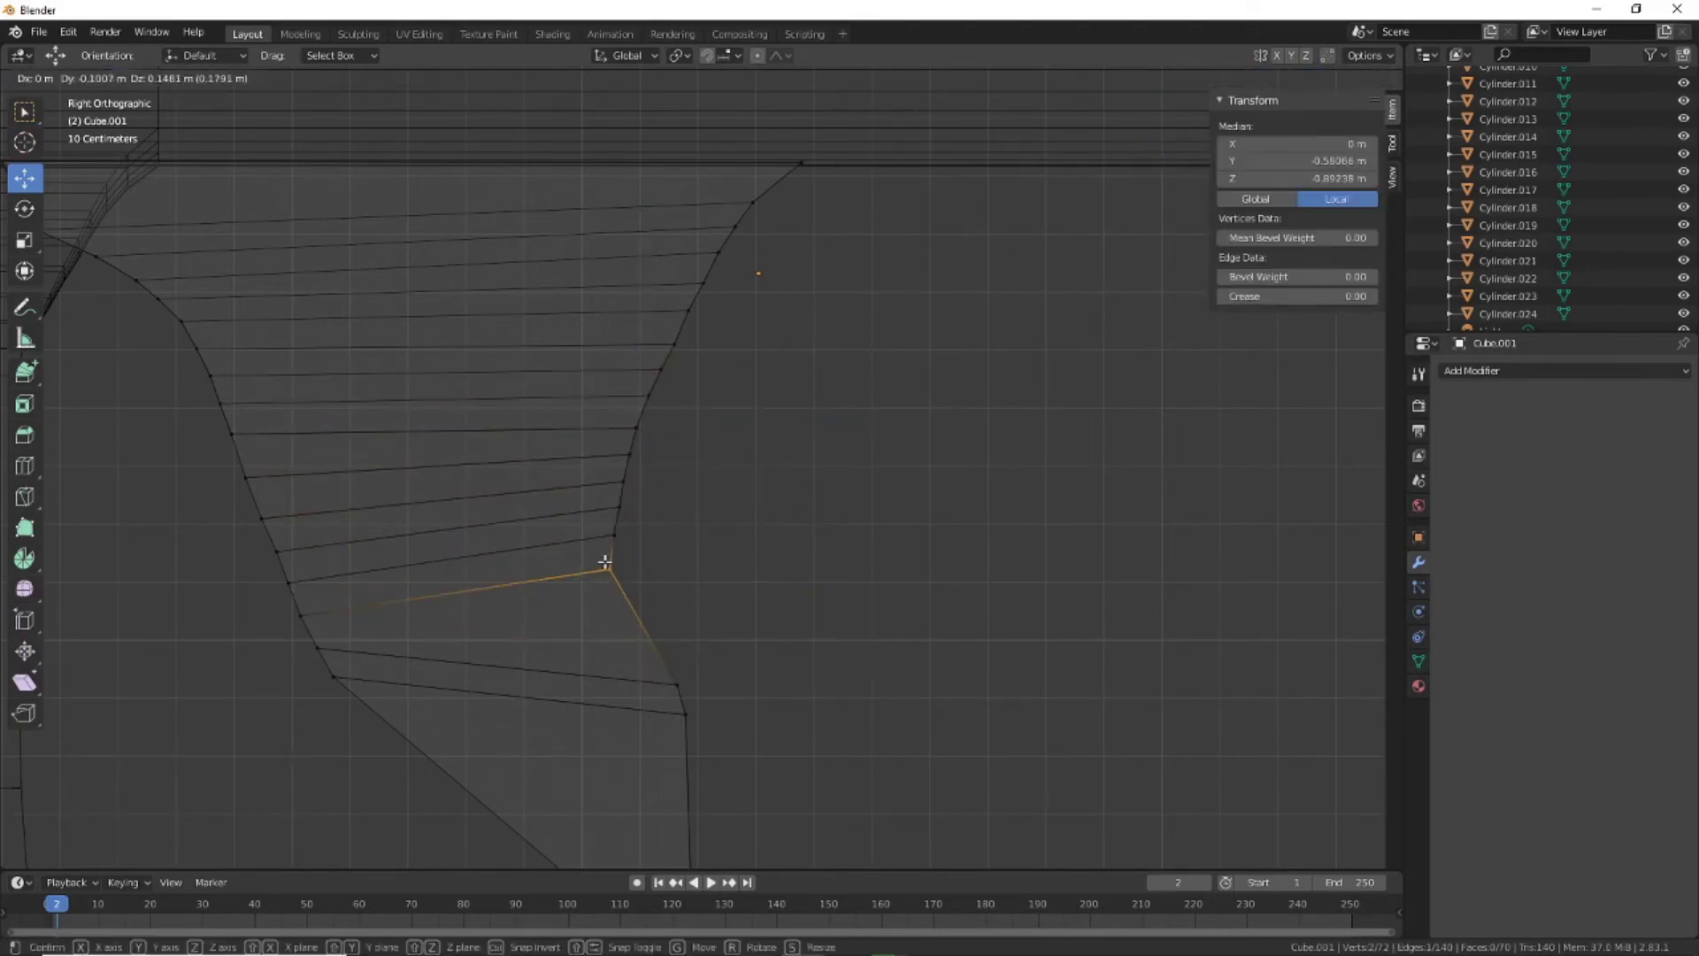
left_click_drag(677, 684, 609, 611)
left_click(574, 590)
mouse_move(686, 713)
left_mouse_down()
mouse_move(617, 640)
mouse_move(607, 595)
left_mouse_up()
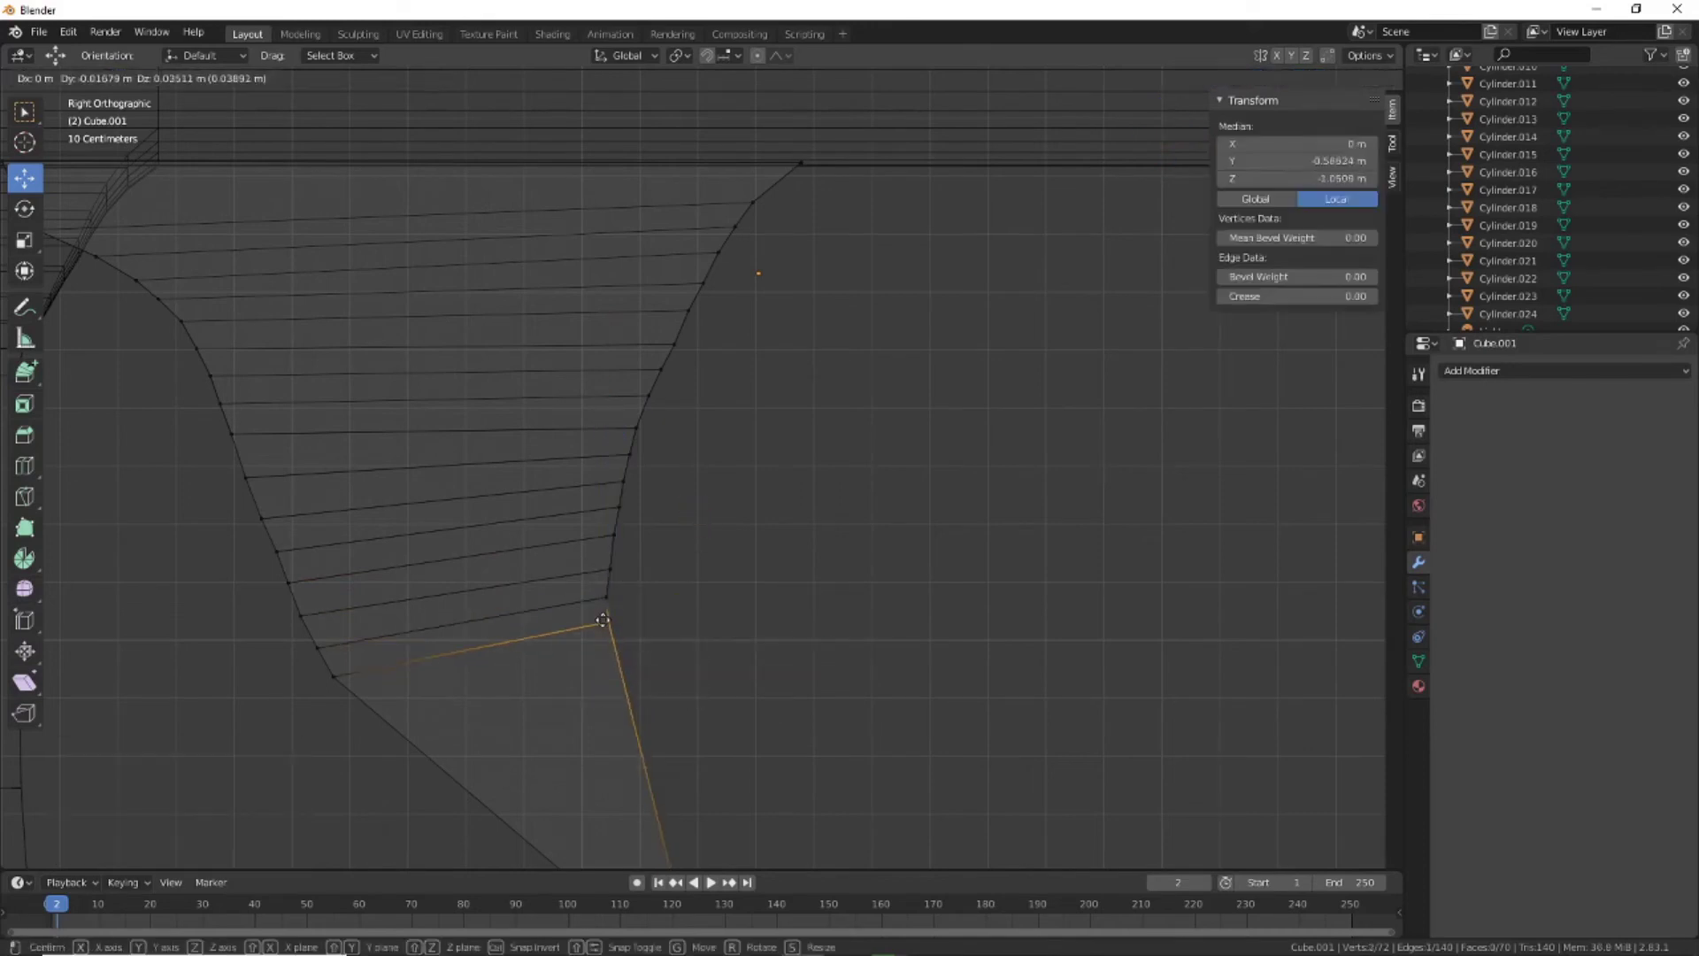
middle_click_drag(777, 732, 810, 488, "shift")
left_click(24, 465)
left_click(504, 530)
Move the lower and upper back-edge vertices inward to round the edge
scroll(747, 391, "up", 3)
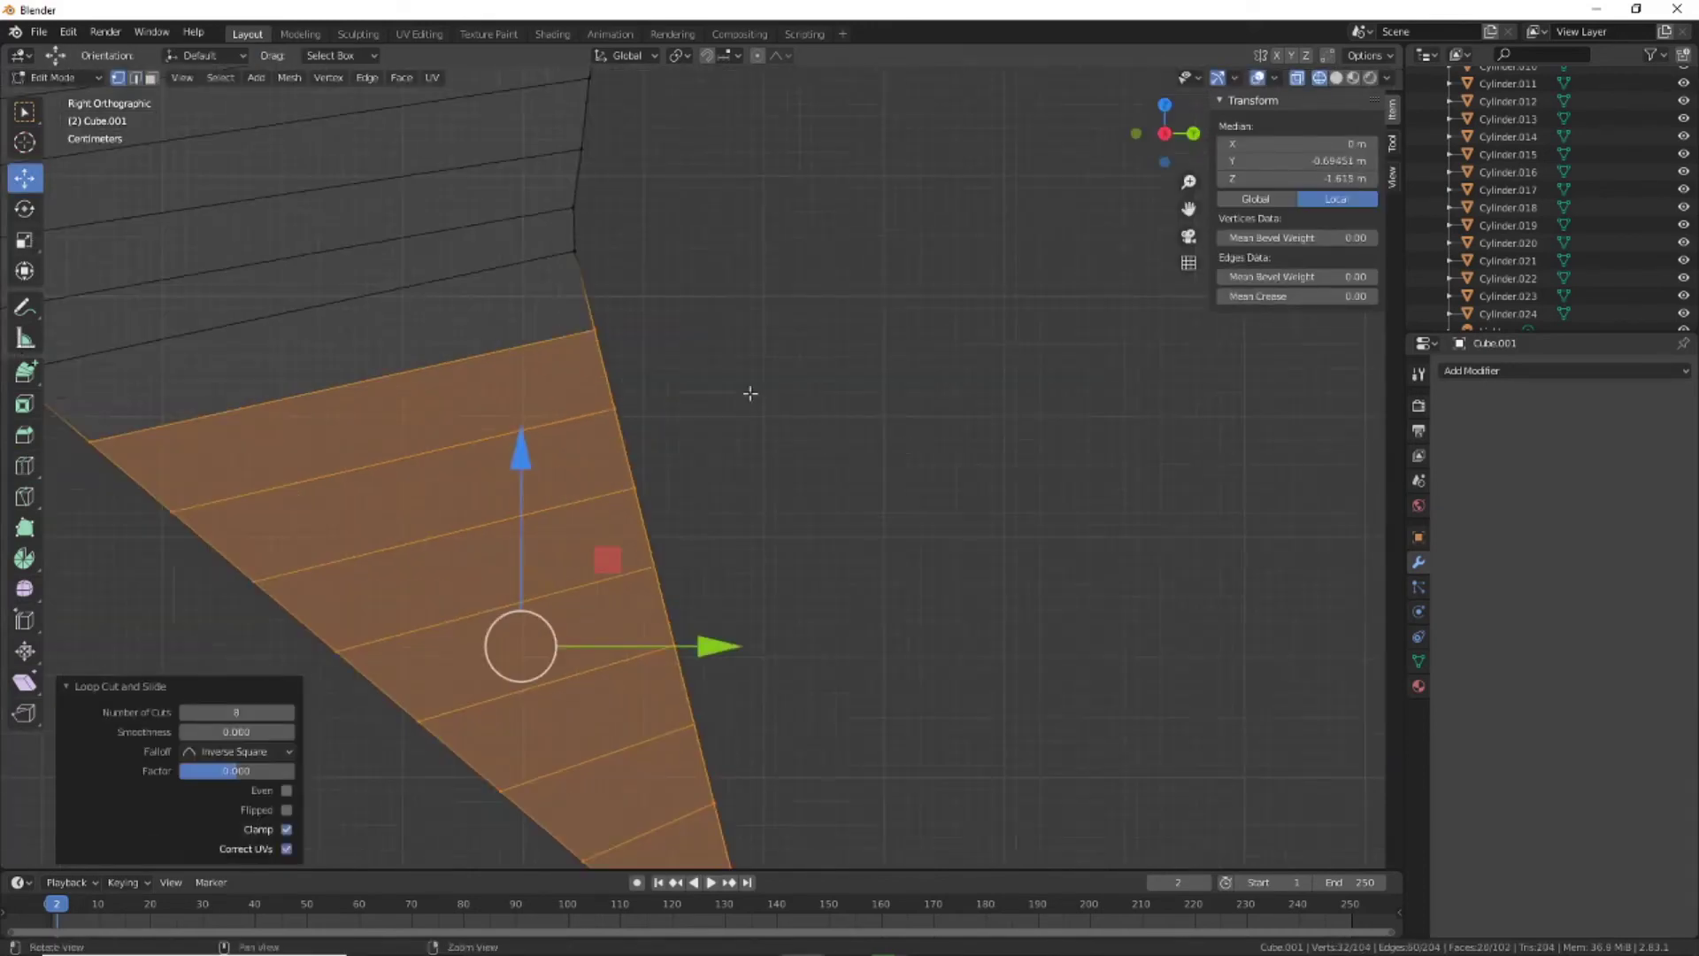
left_click(588, 353)
left_click_drag(589, 353, 603, 357)
left_click_drag(643, 463, 606, 413)
left_click_drag(606, 208, 602, 211)
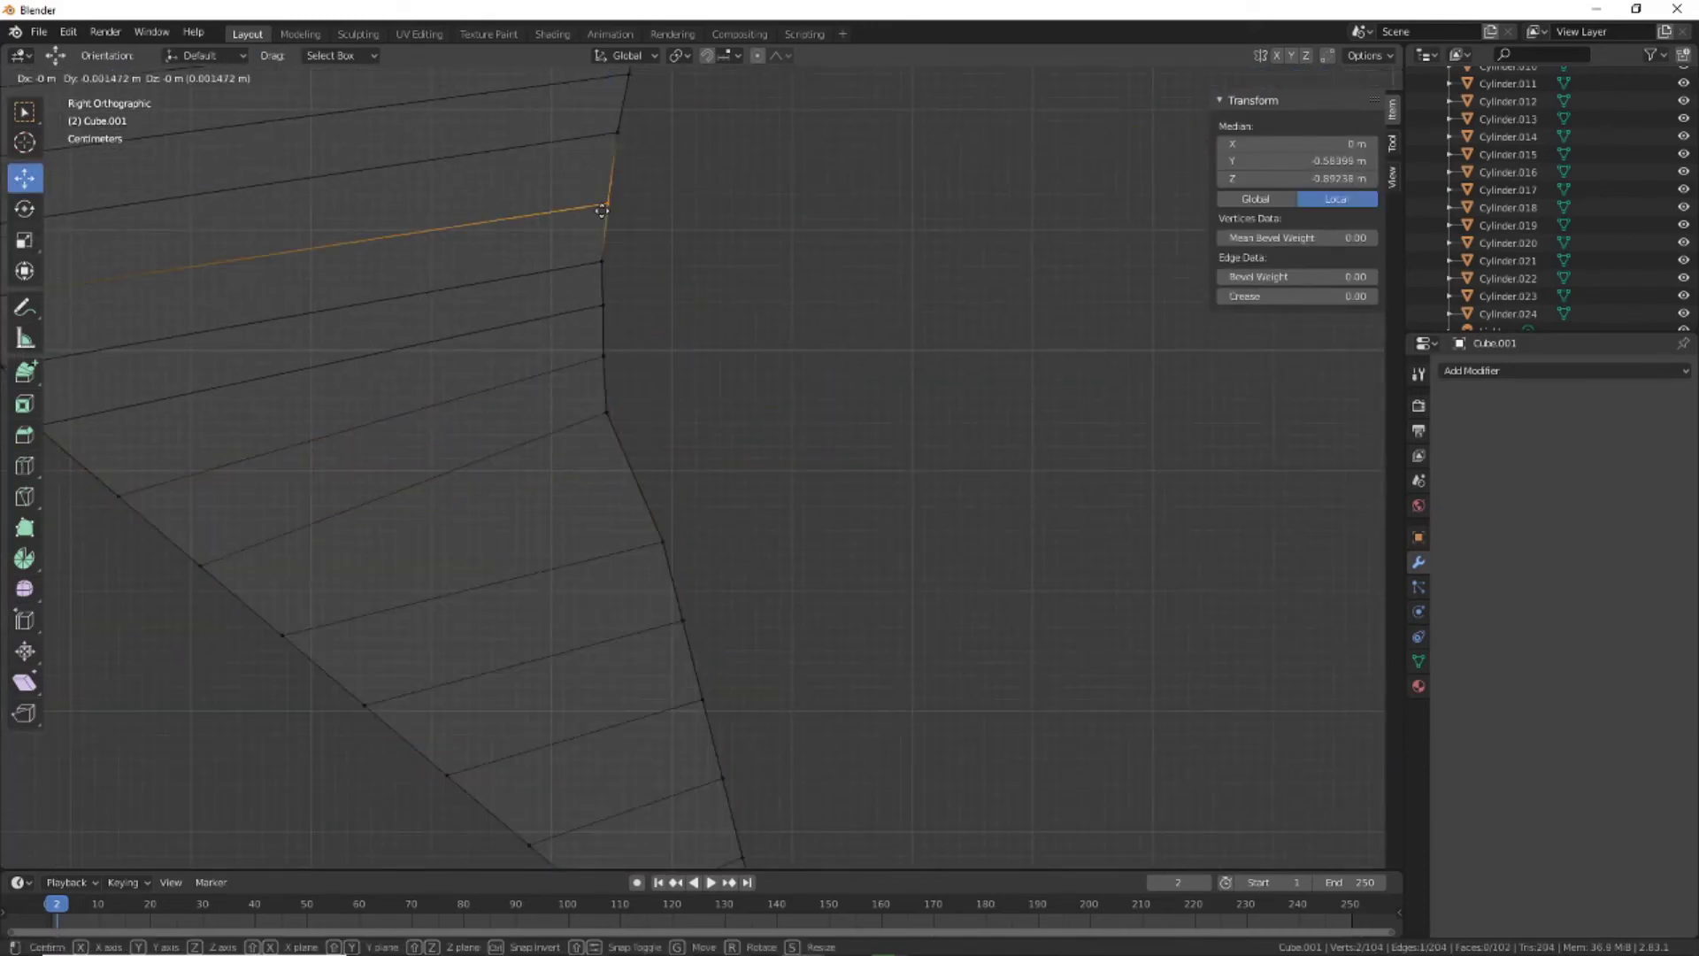
left_click_drag(609, 466, 614, 455)
middle_click_drag(775, 546, 775, 389, "shift")
left_click_drag(594, 310, 607, 406)
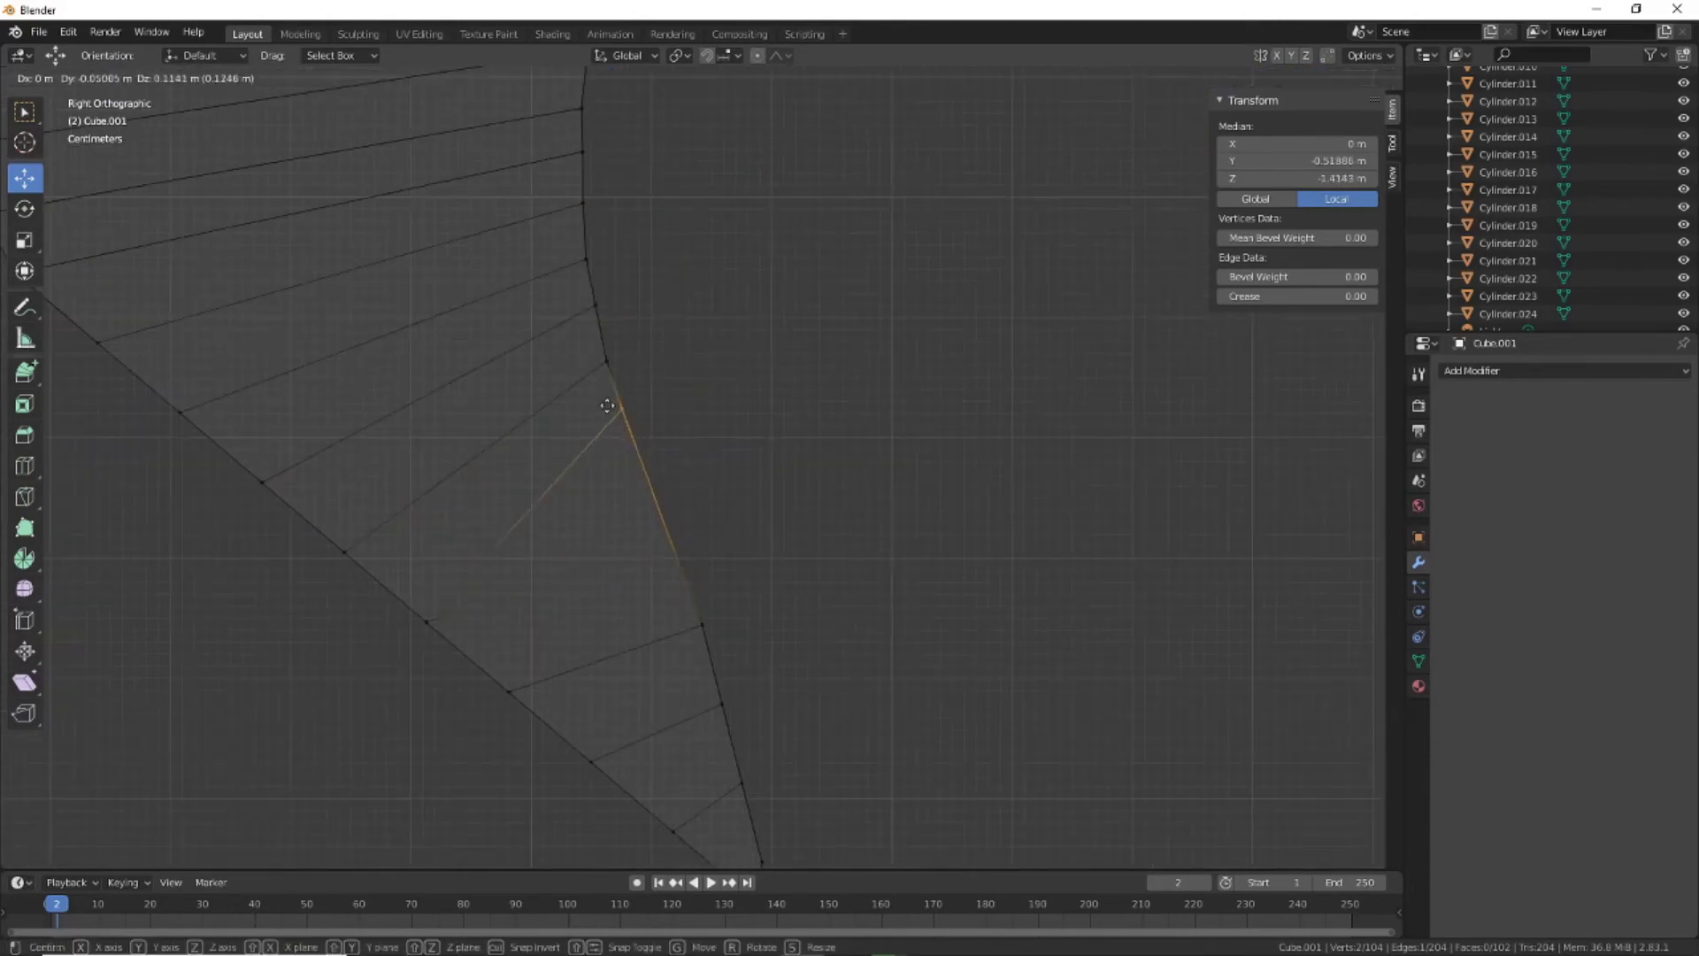
Shift further edge vertices, including front-edge ones, into smooth continuous curves
left_click_drag(624, 474, 652, 558)
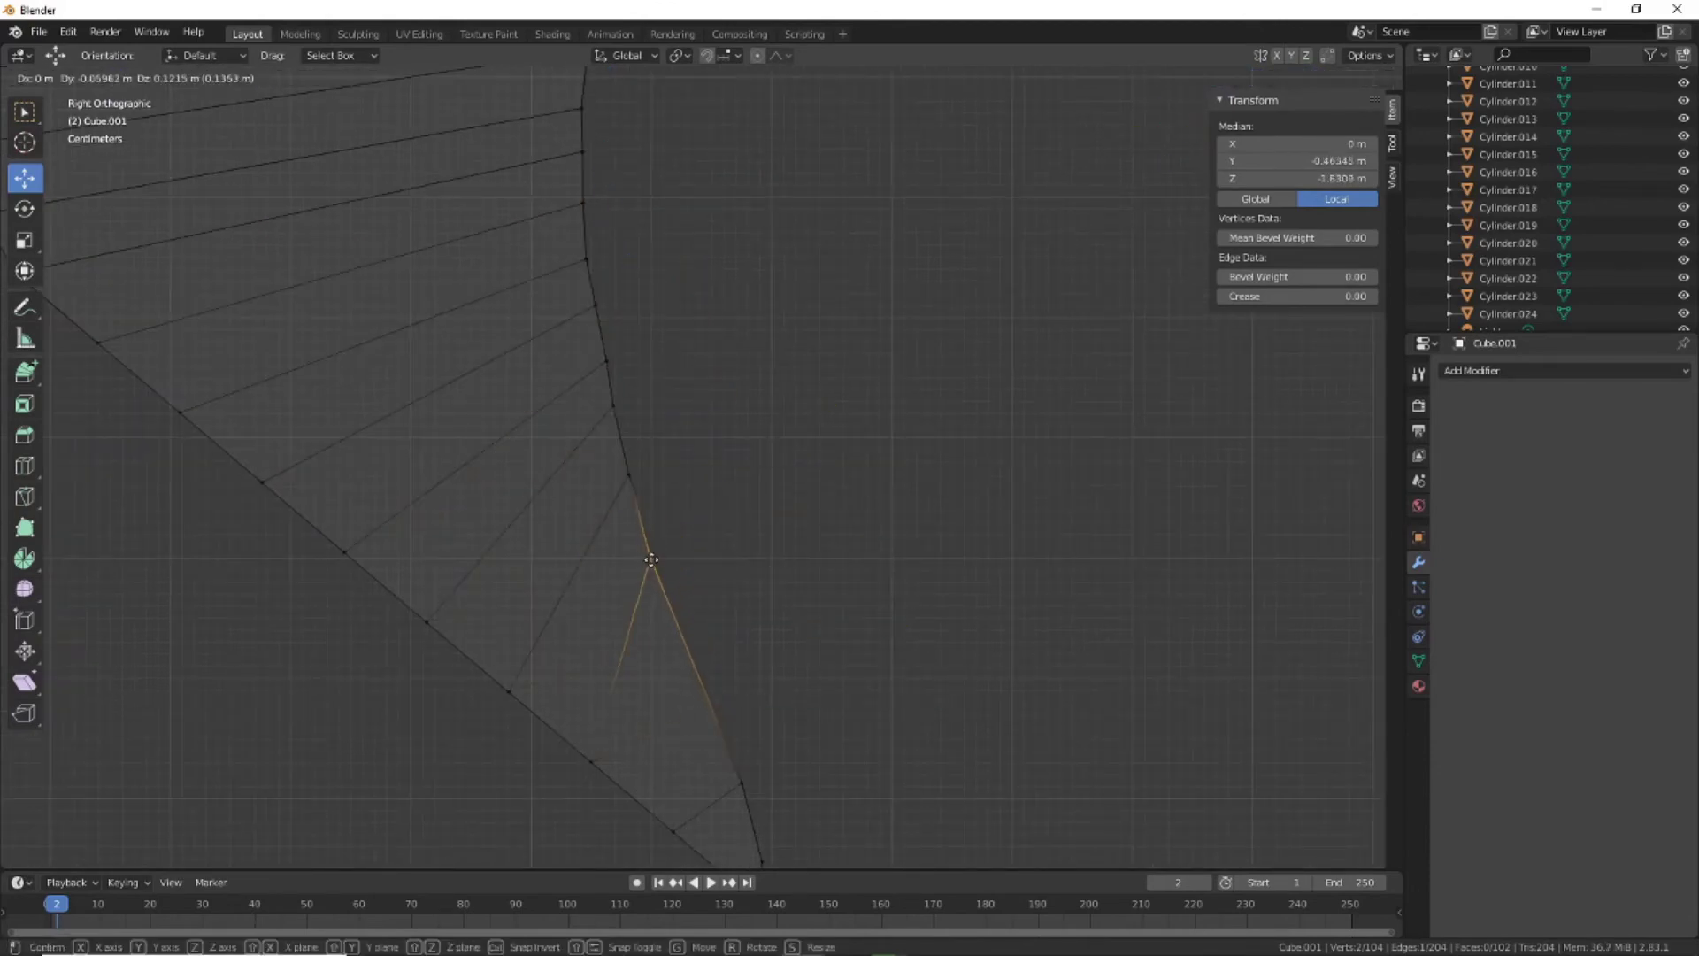
middle_click_drag(778, 640, 778, 611, "shift")
left_click_drag(657, 478, 657, 453)
middle_click_drag(826, 808, 827, 567, "shift")
left_click_drag(646, 531, 645, 534)
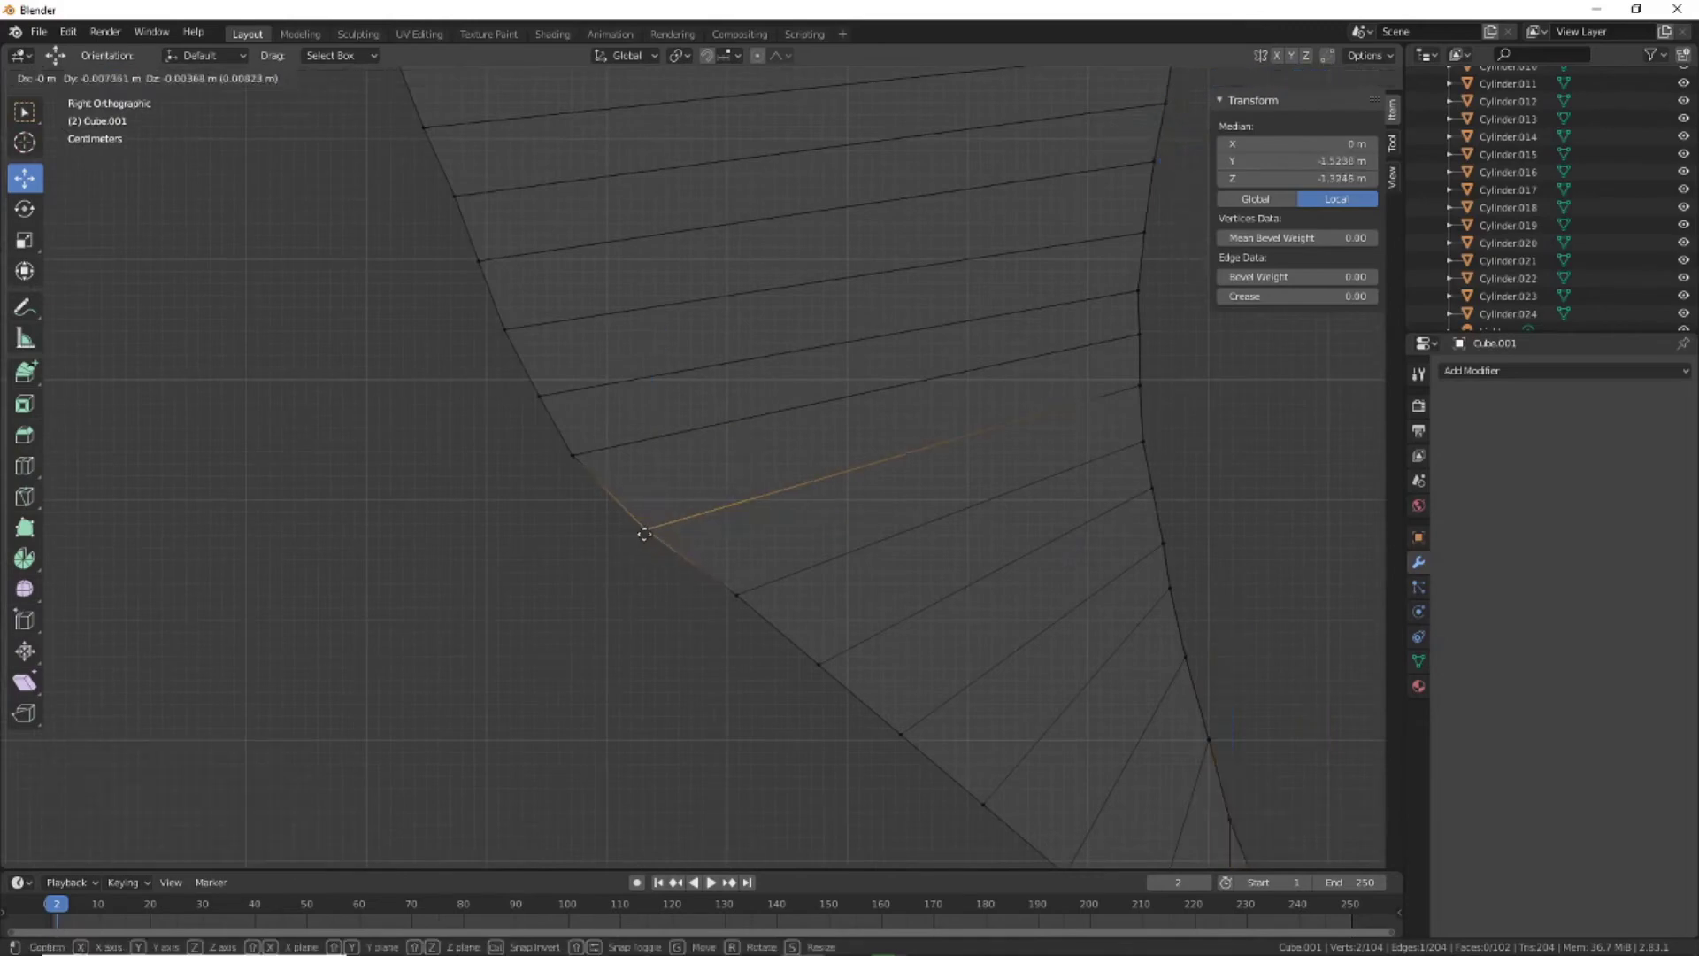
left_click_drag(761, 619, 677, 567)
middle_click_drag(925, 635, 704, 547, "shift")
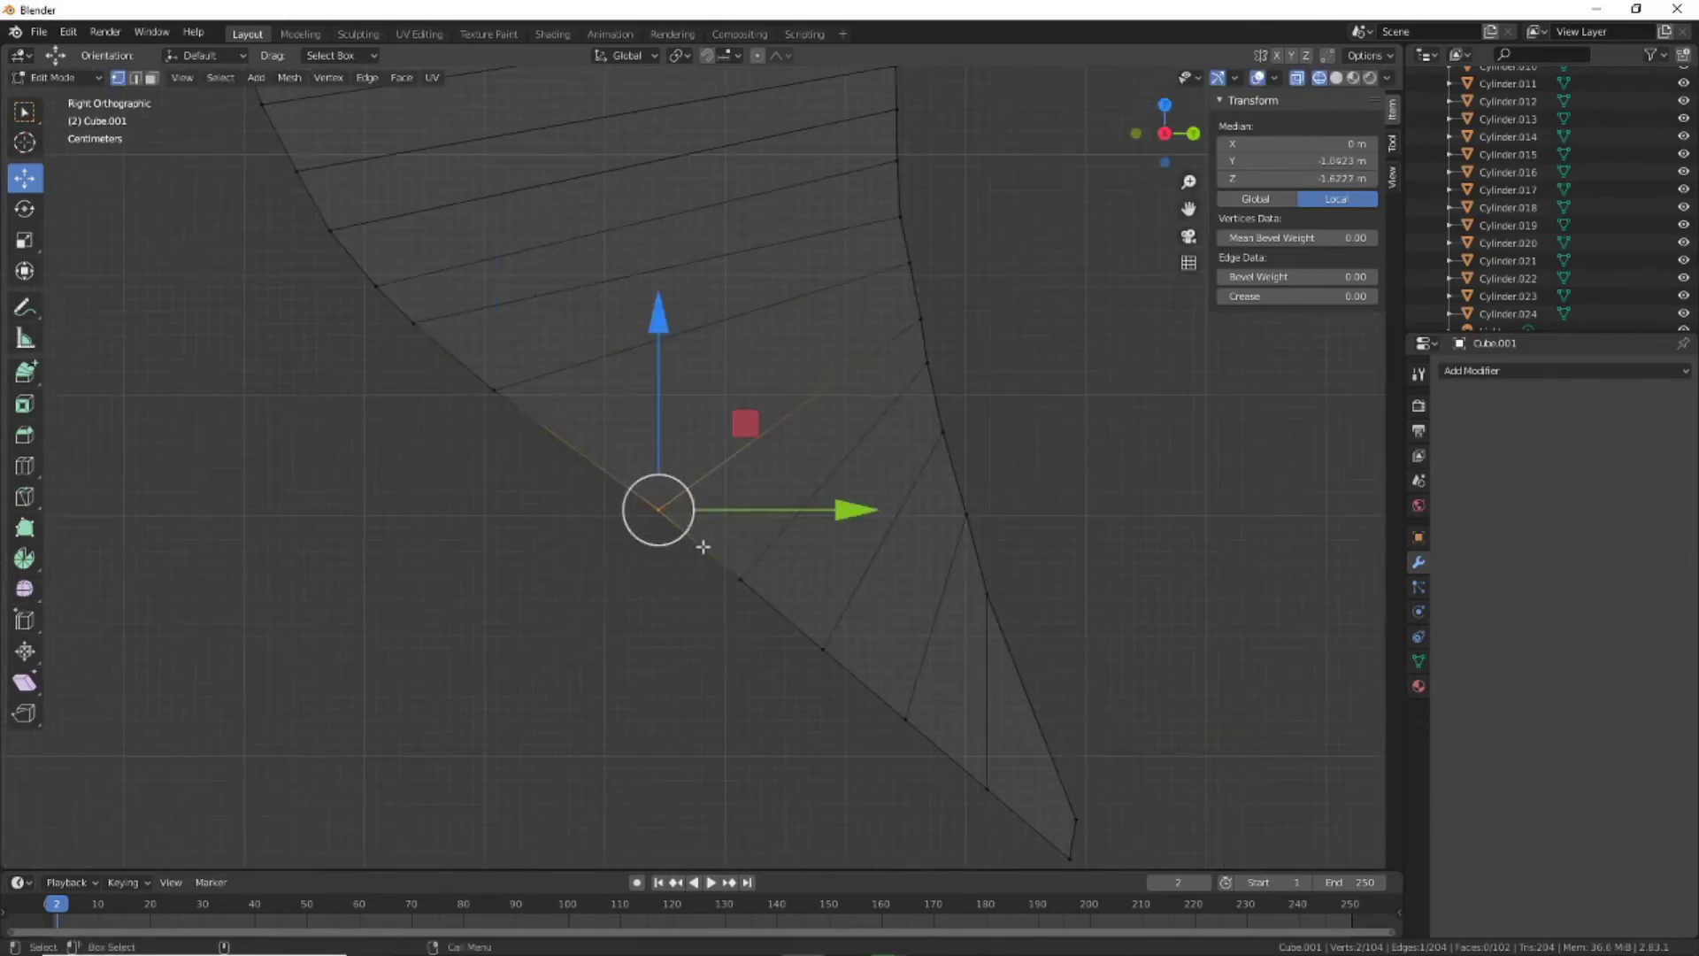
left_click_drag(546, 439, 617, 493)
left_click(824, 649)
Pull the bottom-tip vertices up and left to taper the tip, then view in perspective
mouse_move(823, 649)
left_mouse_down()
mouse_move(671, 547)
mouse_move(969, 775)
left_mouse_up()
mouse_move(905, 719)
left_mouse_down()
mouse_move(746, 606)
mouse_move(1004, 803)
mouse_move(832, 685)
left_mouse_up()
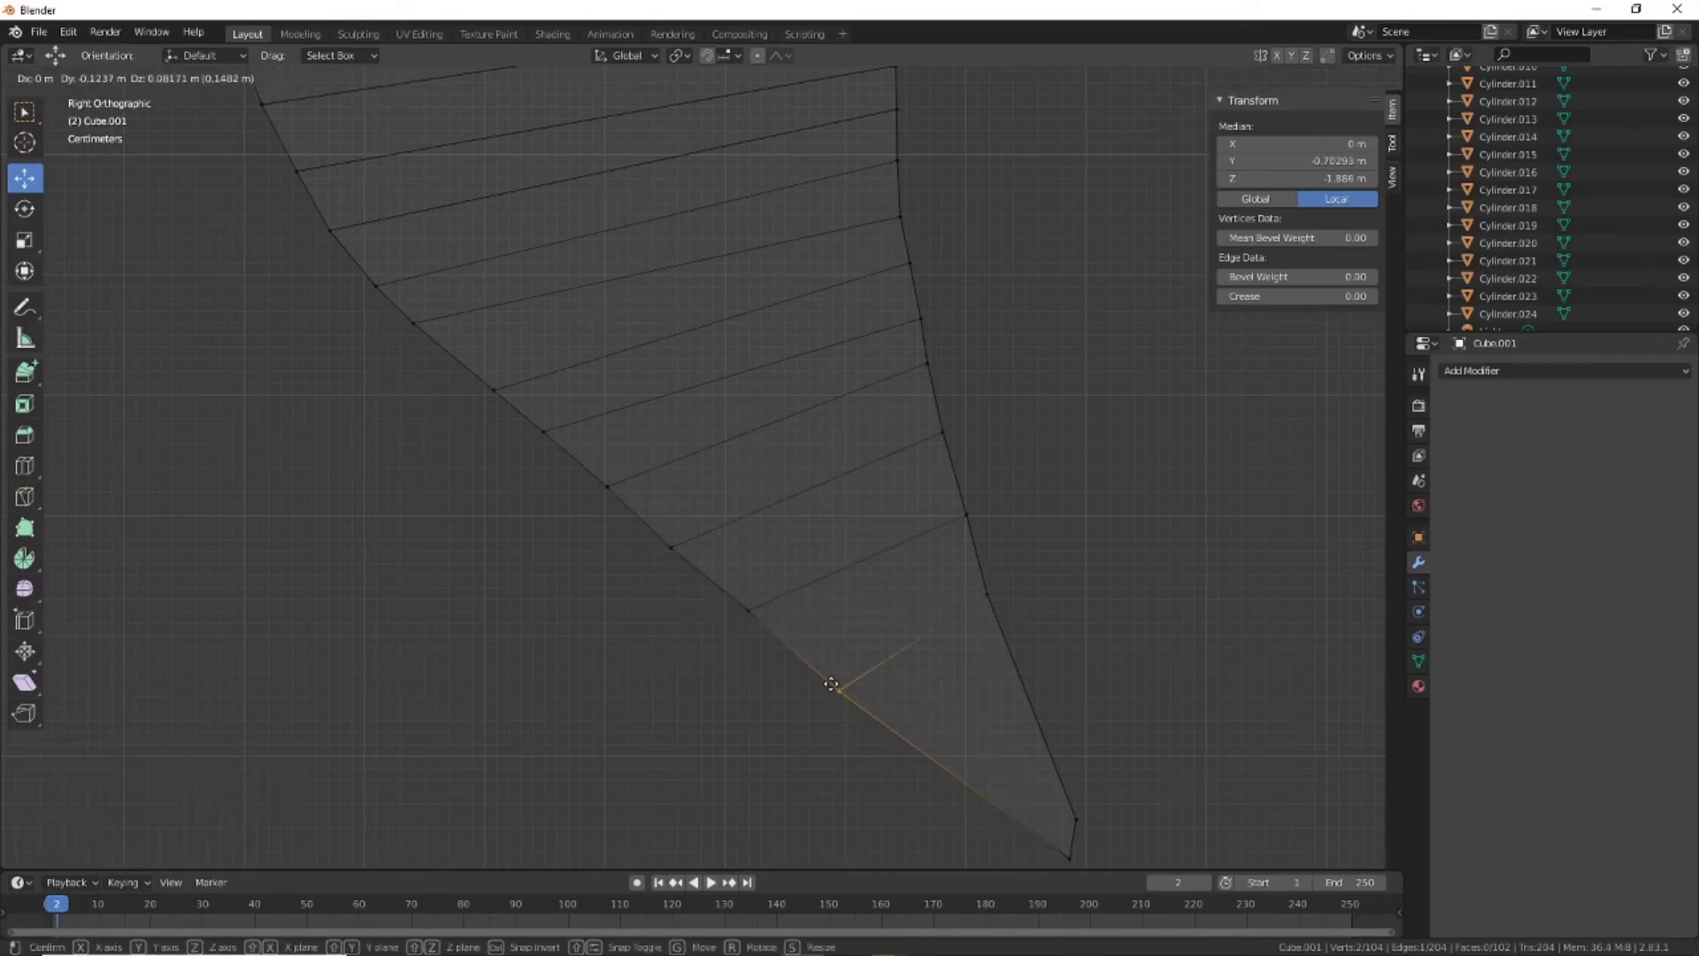
left_click(840, 679)
scroll(991, 655, "down", 5)
mouse_move(1153, 634)
middle_mouse_down()
mouse_move(888, 587)
mouse_move(849, 602)
middle_mouse_up()
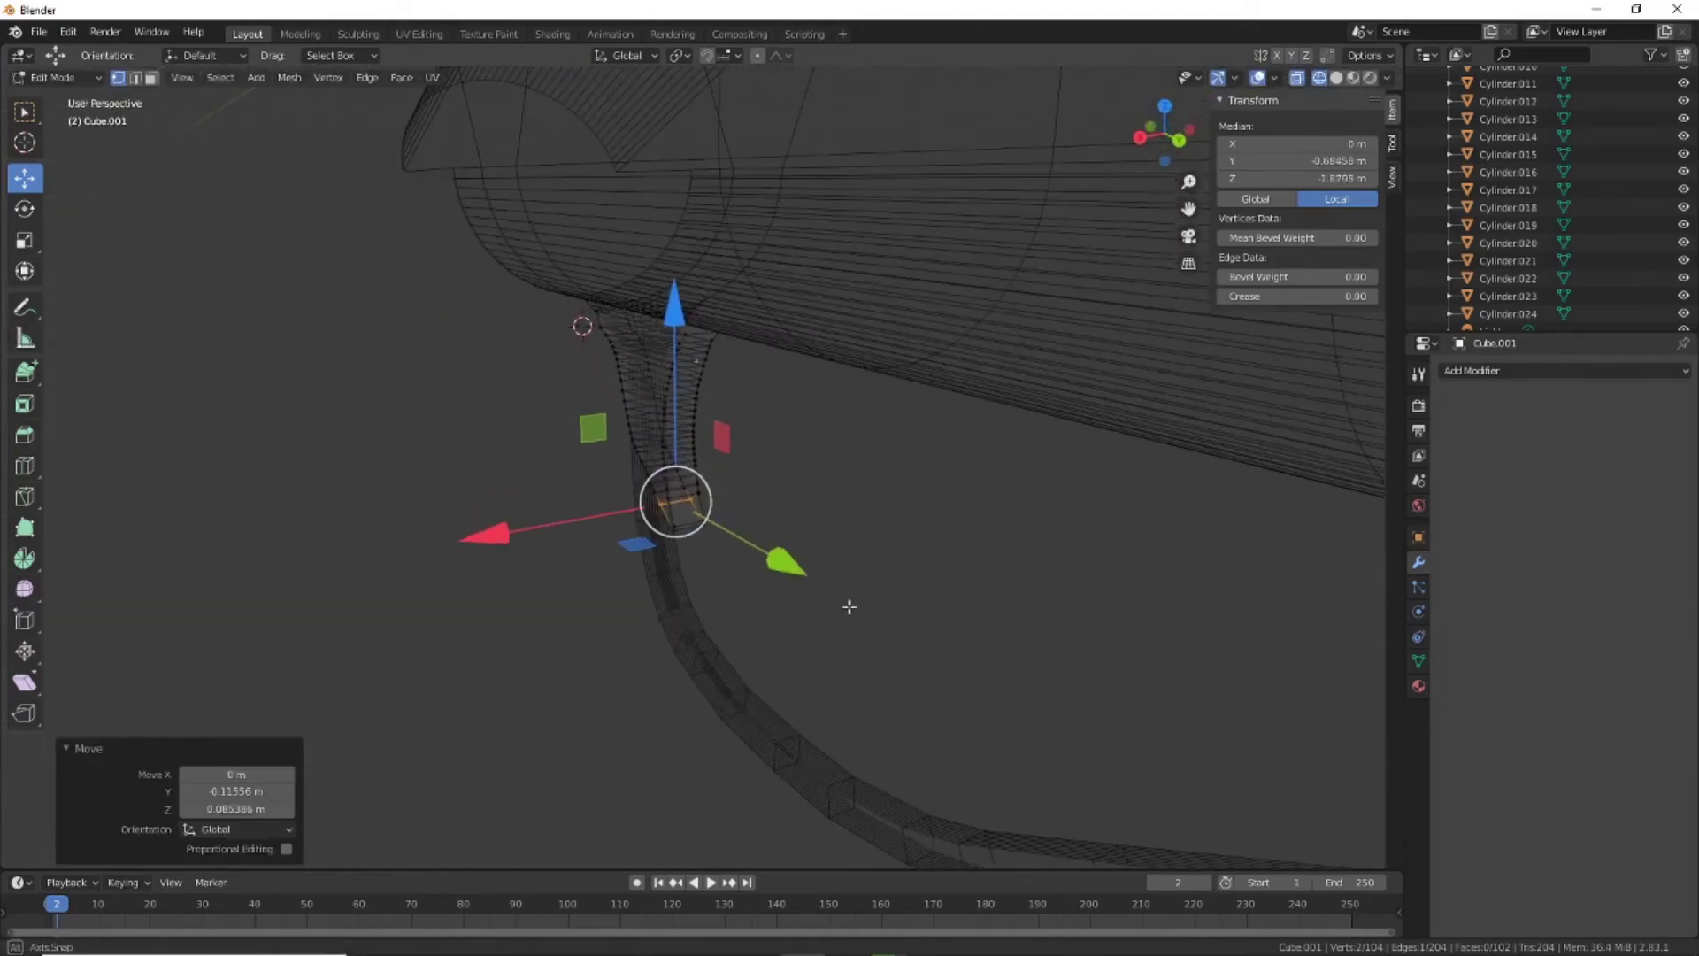
Scale the whole grip mesh down along X to narrow it
key("a")
key("s")
key("x")
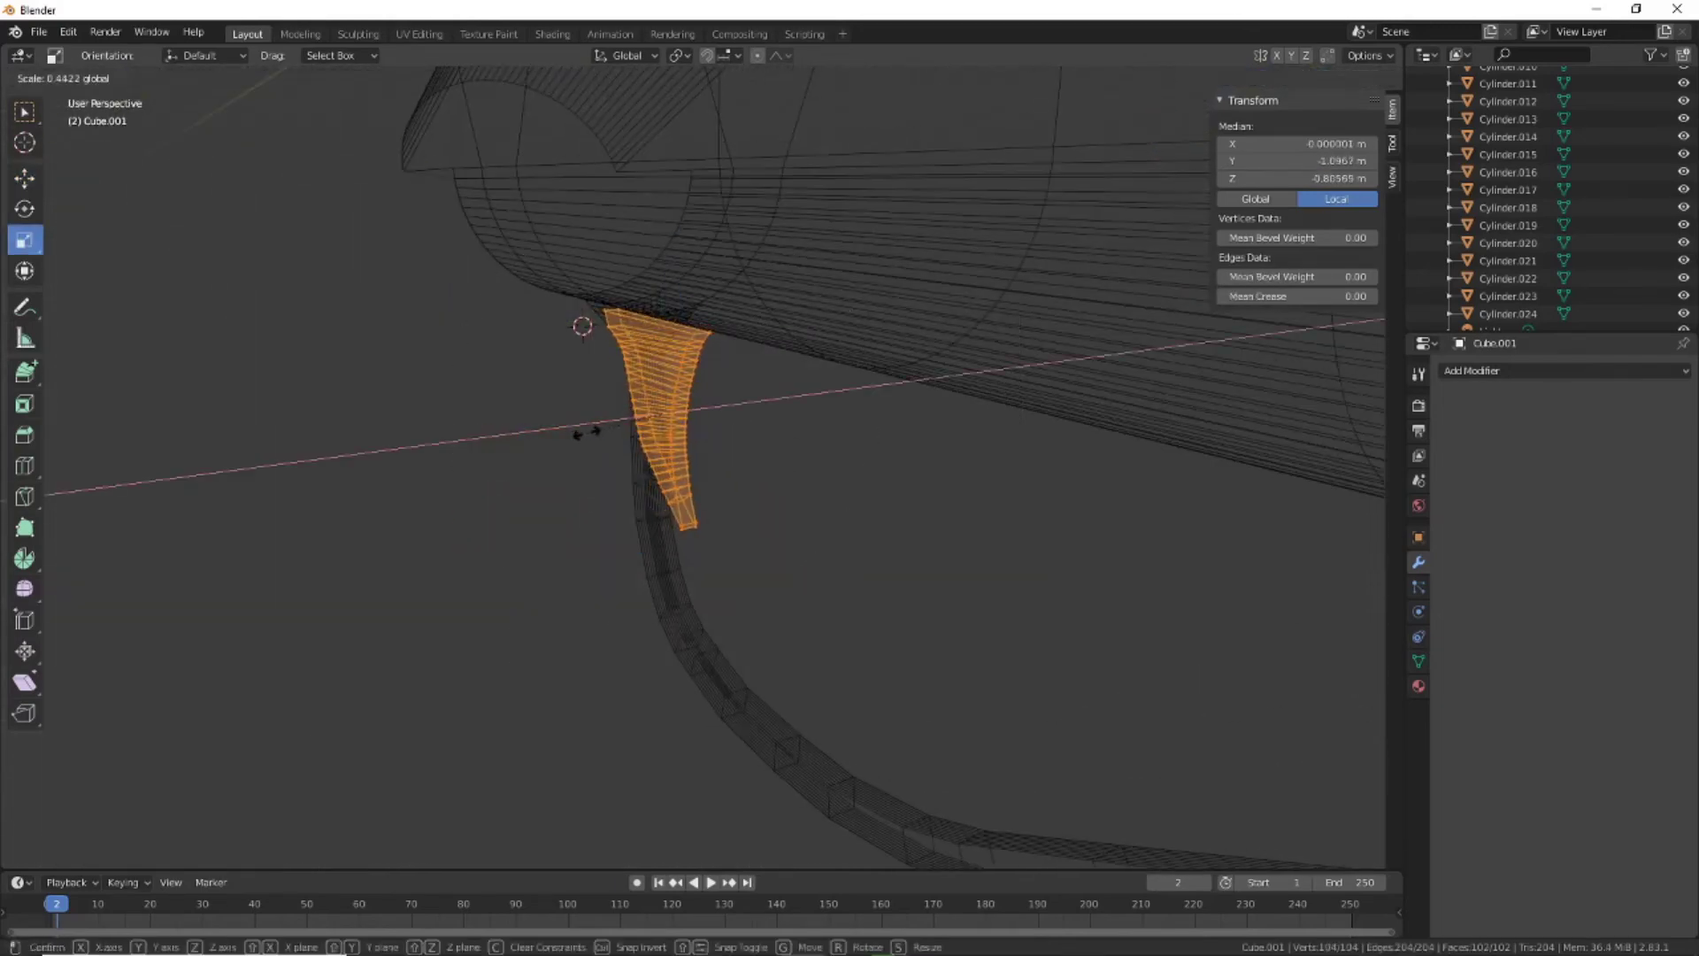
left_click(584, 432)
scroll(944, 577, "up", 5)
mouse_move(945, 577)
middle_mouse_down()
mouse_move(979, 649)
mouse_move(1100, 637)
middle_mouse_up()
In the right side view, box-select the grip's back vertices
key("alt+a")
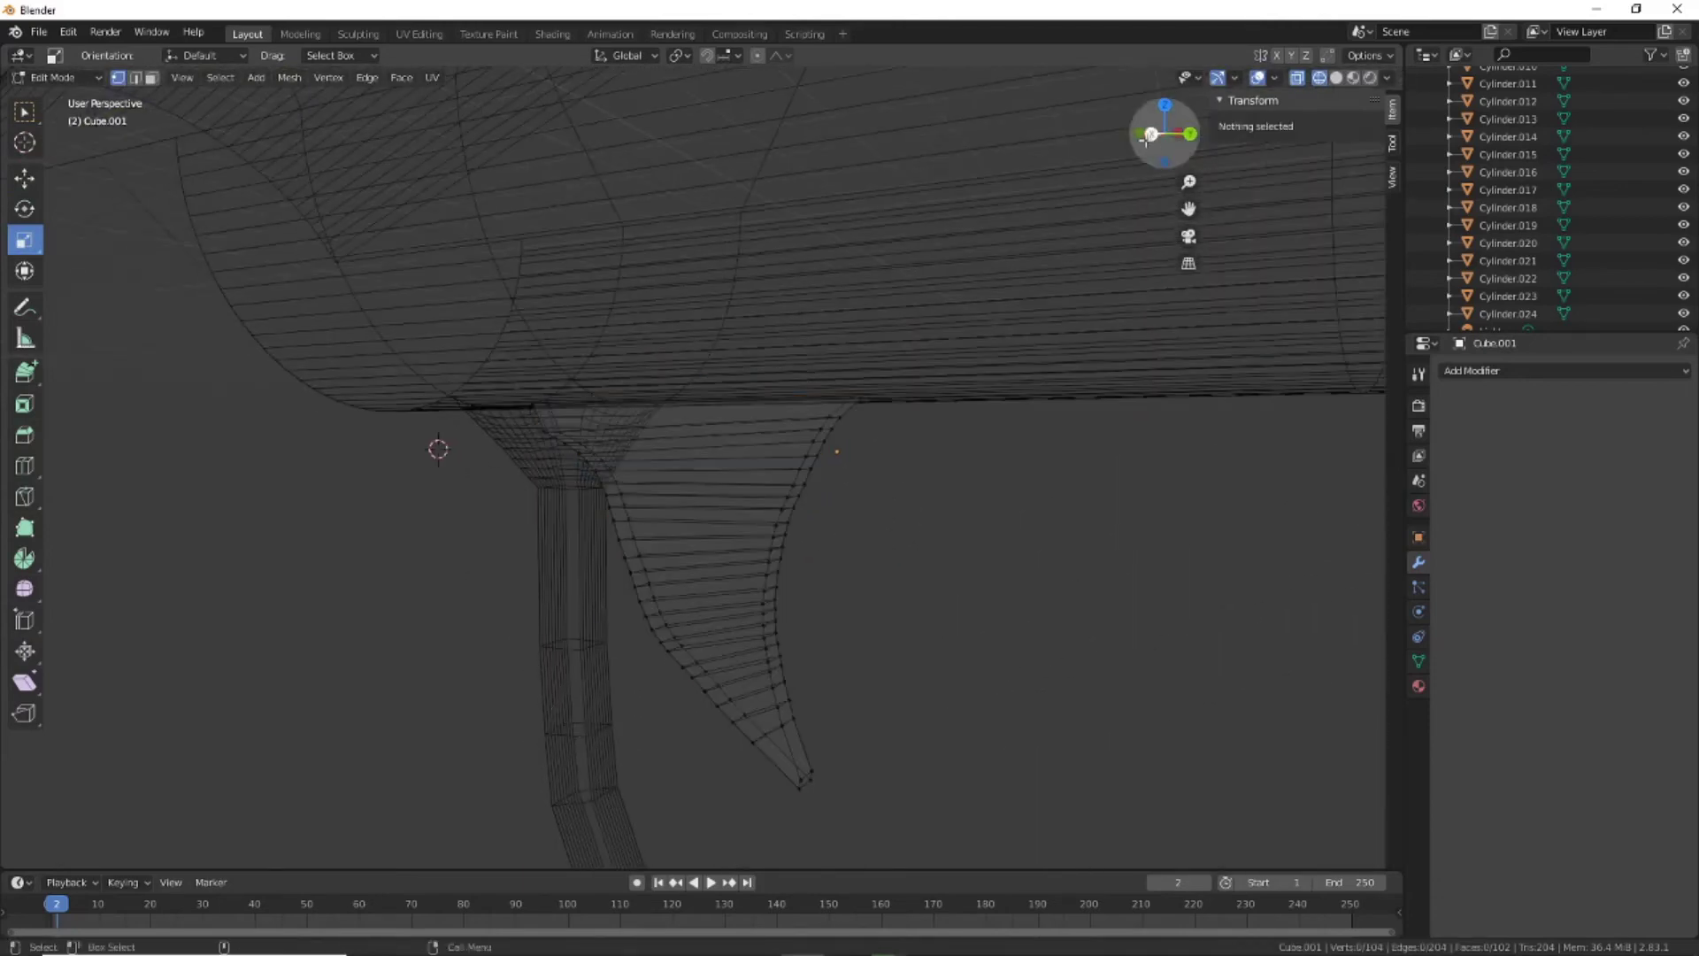
key("KP_3")
left_click_drag(732, 334, 971, 580)
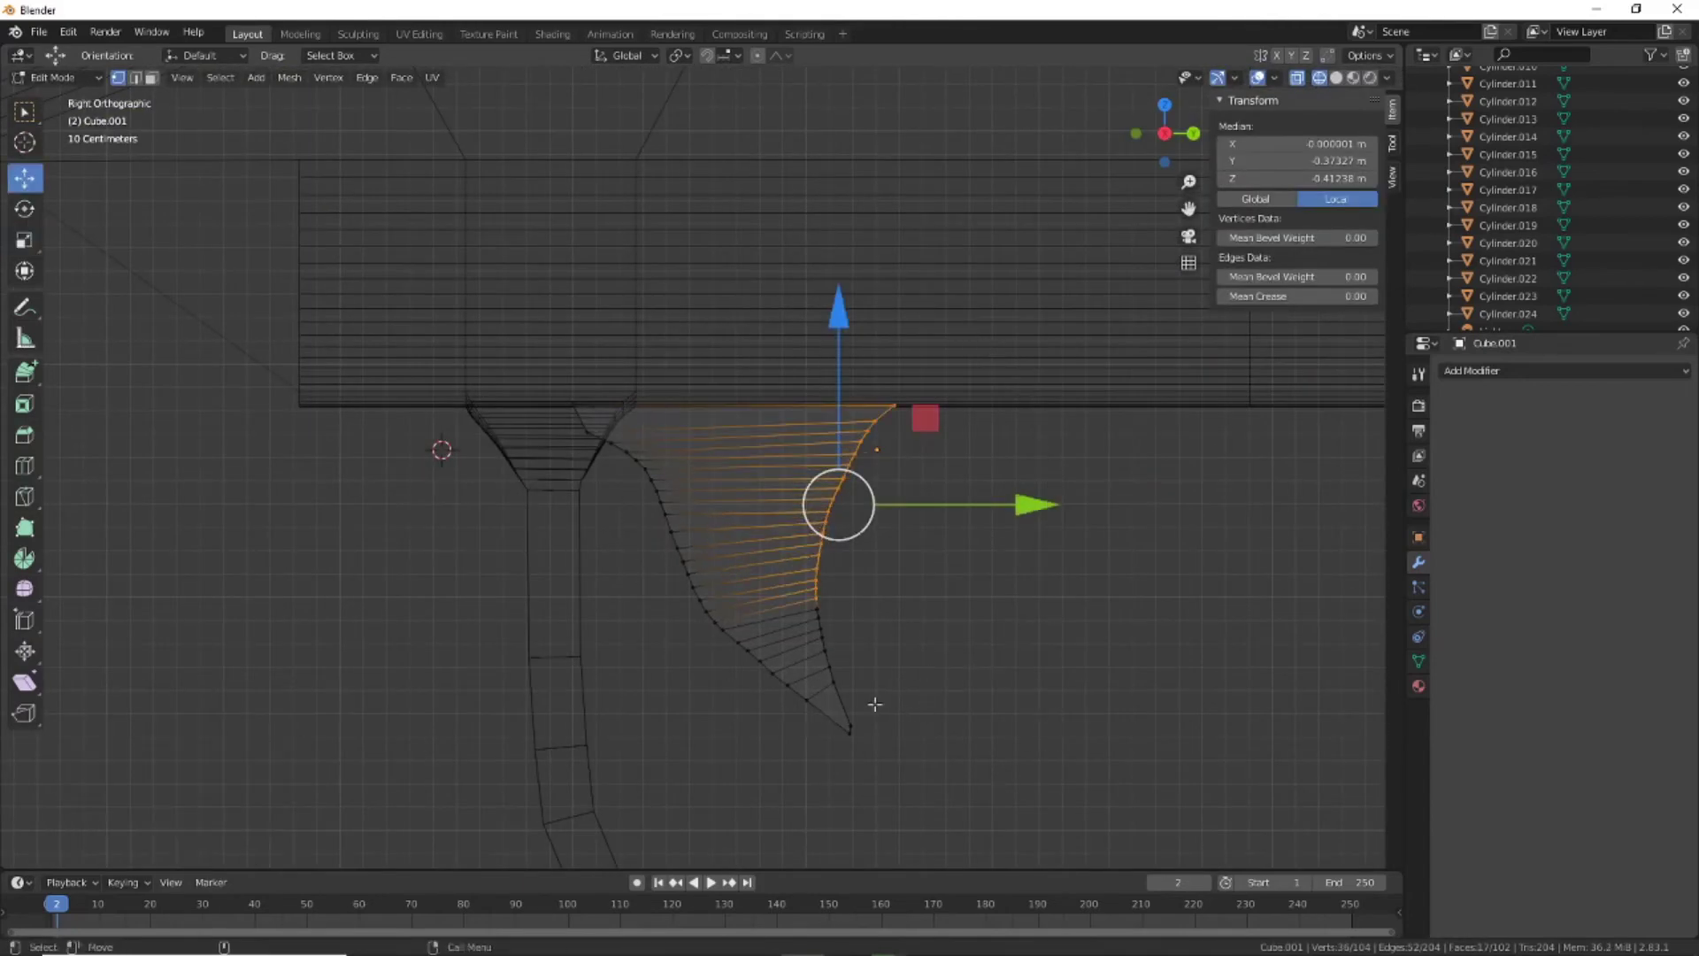
left_click_drag(879, 695, 815, 593)
Move the grip's back edge and top tip along Y
key("g")
key("y")
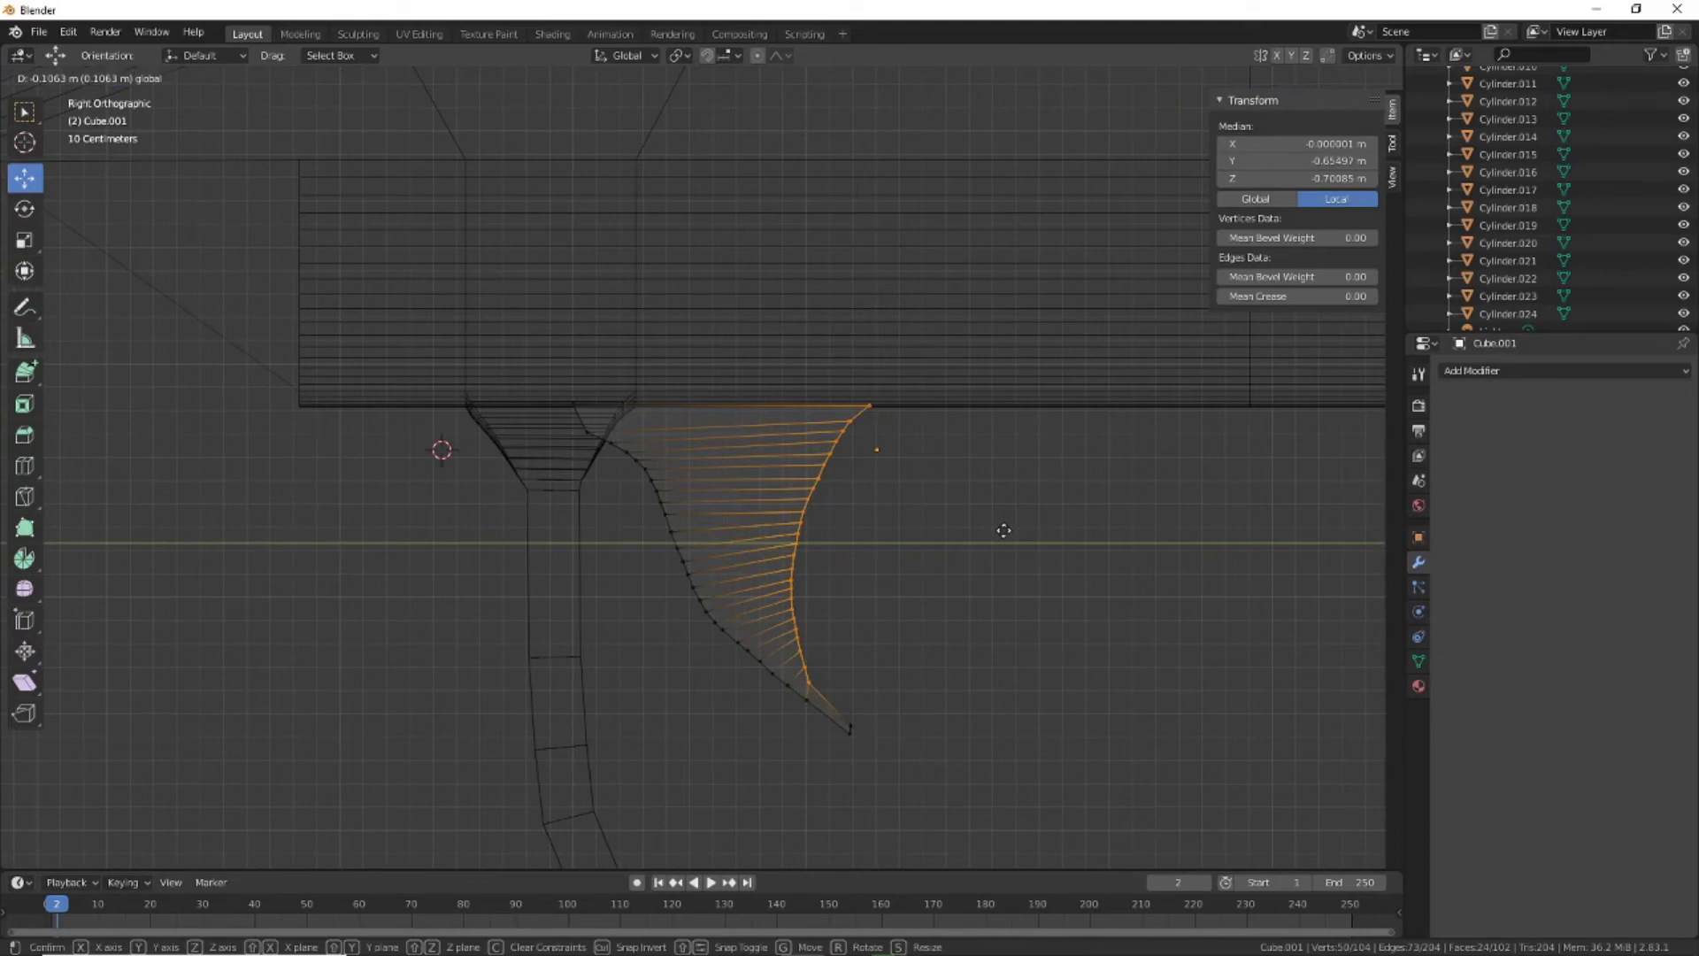
left_click(1004, 530)
left_click_drag(983, 390, 863, 439)
key("g")
key("y")
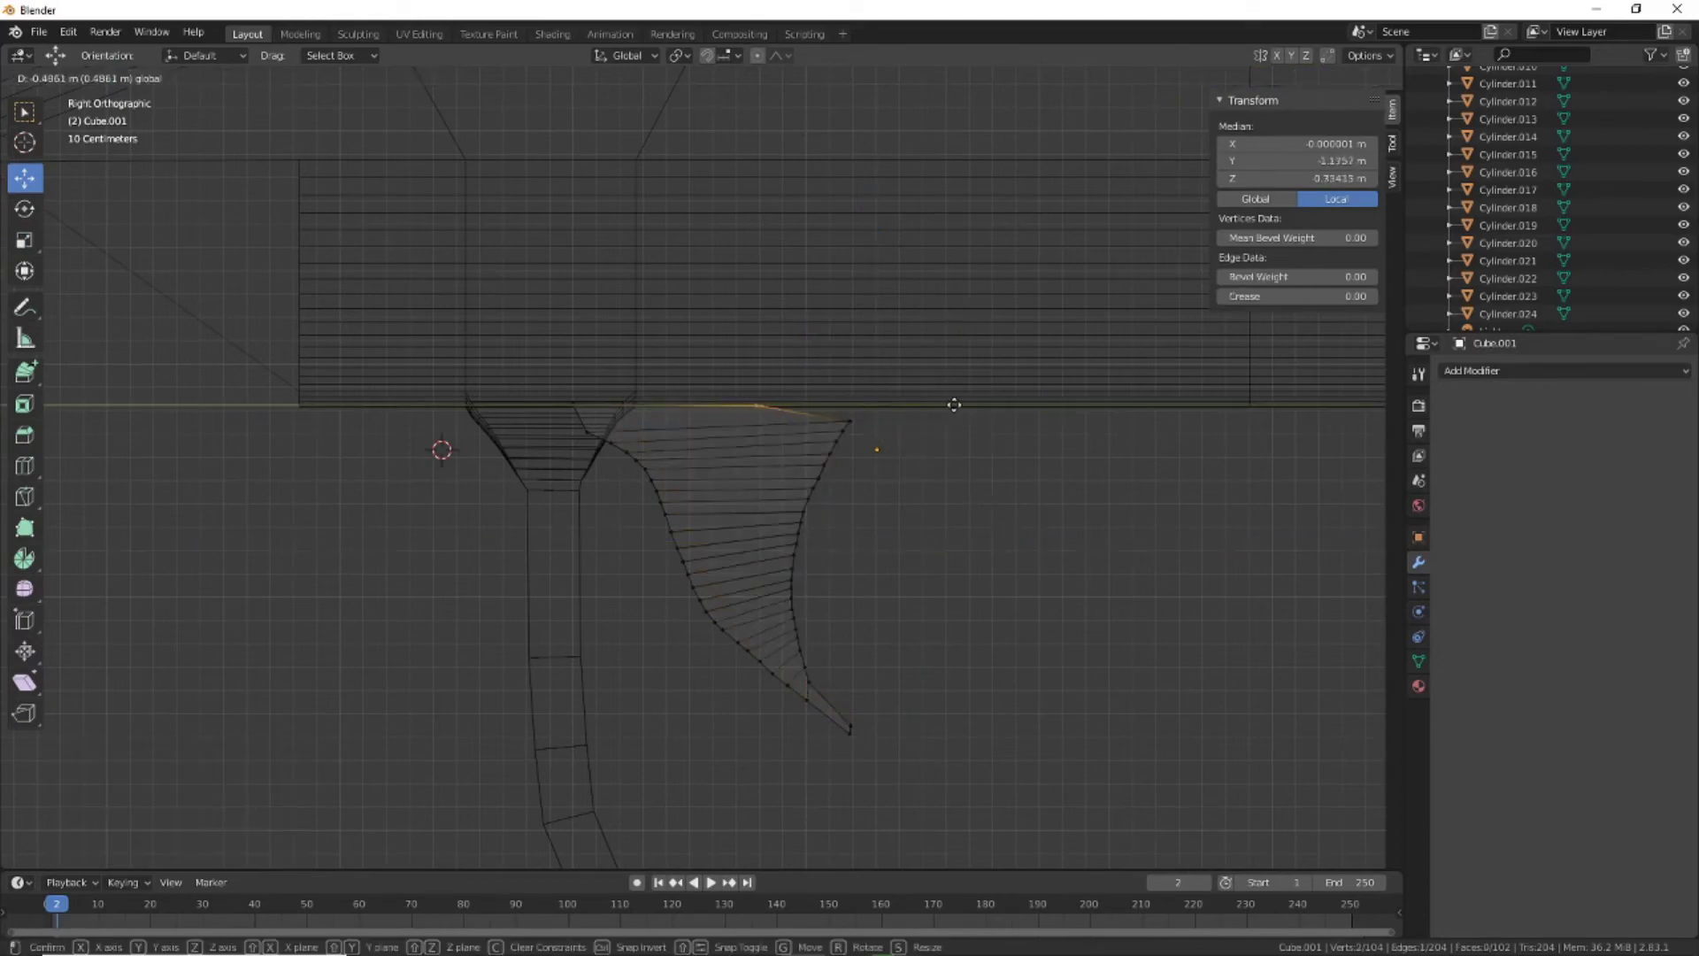
left_click(989, 410)
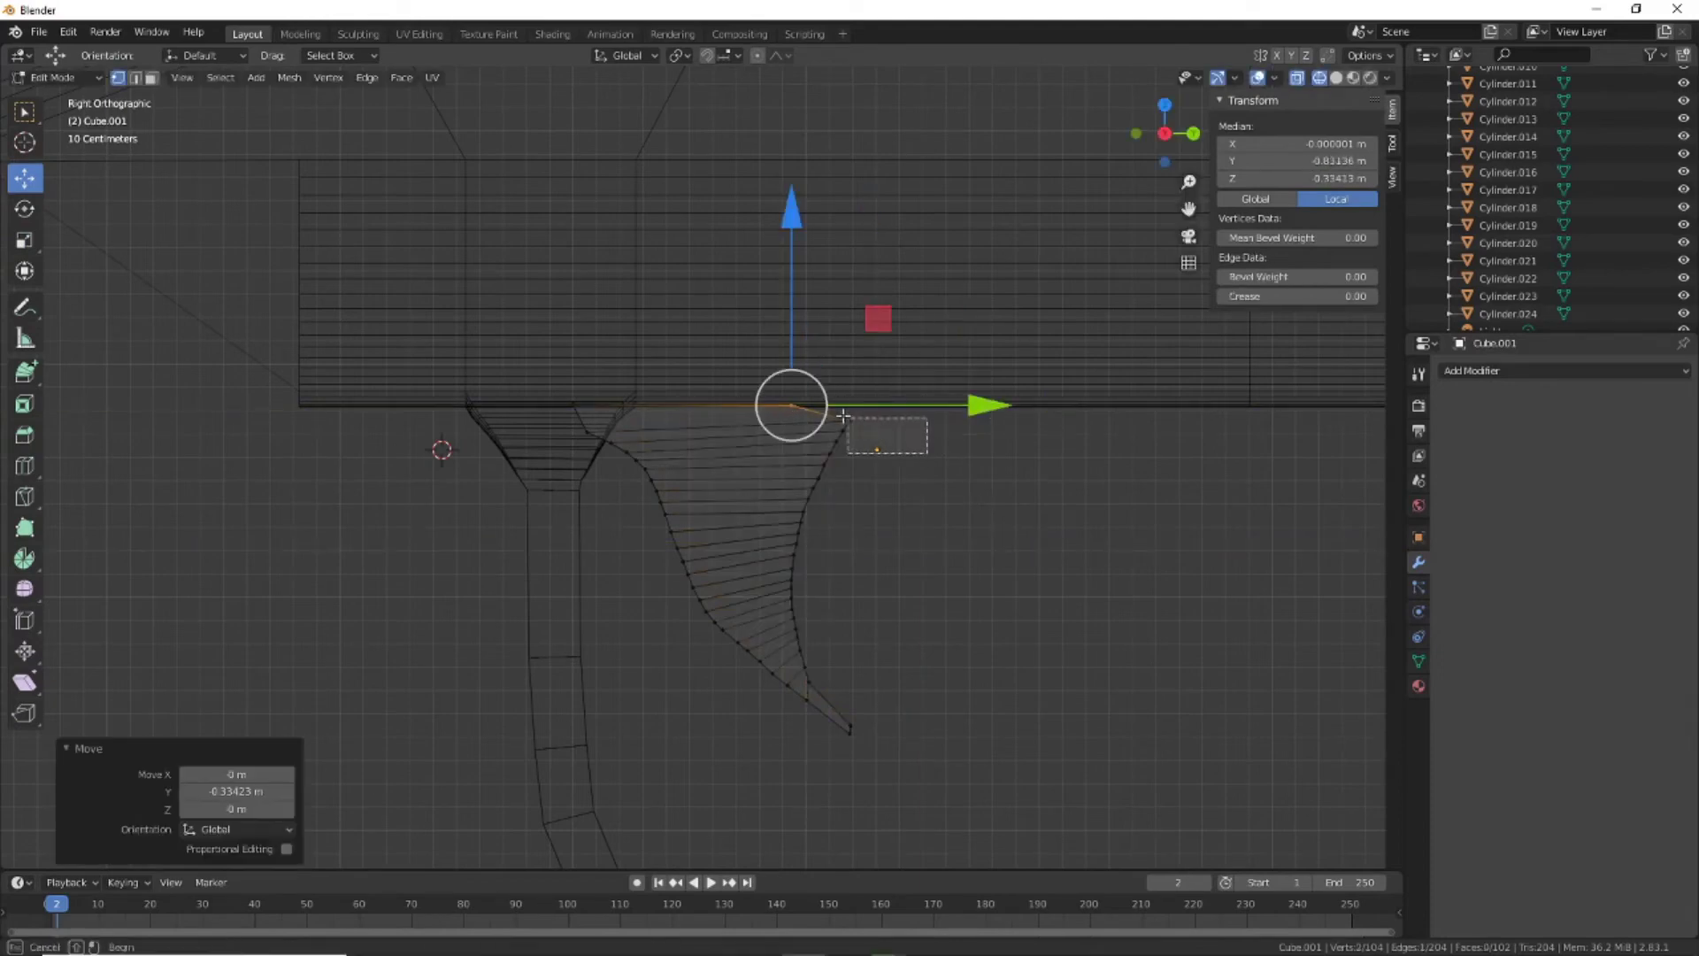
Shift the upper and lower trigger-profile vertices along Y
left_click_drag(976, 532, 766, 414)
key("g")
key("y")
left_click(941, 462)
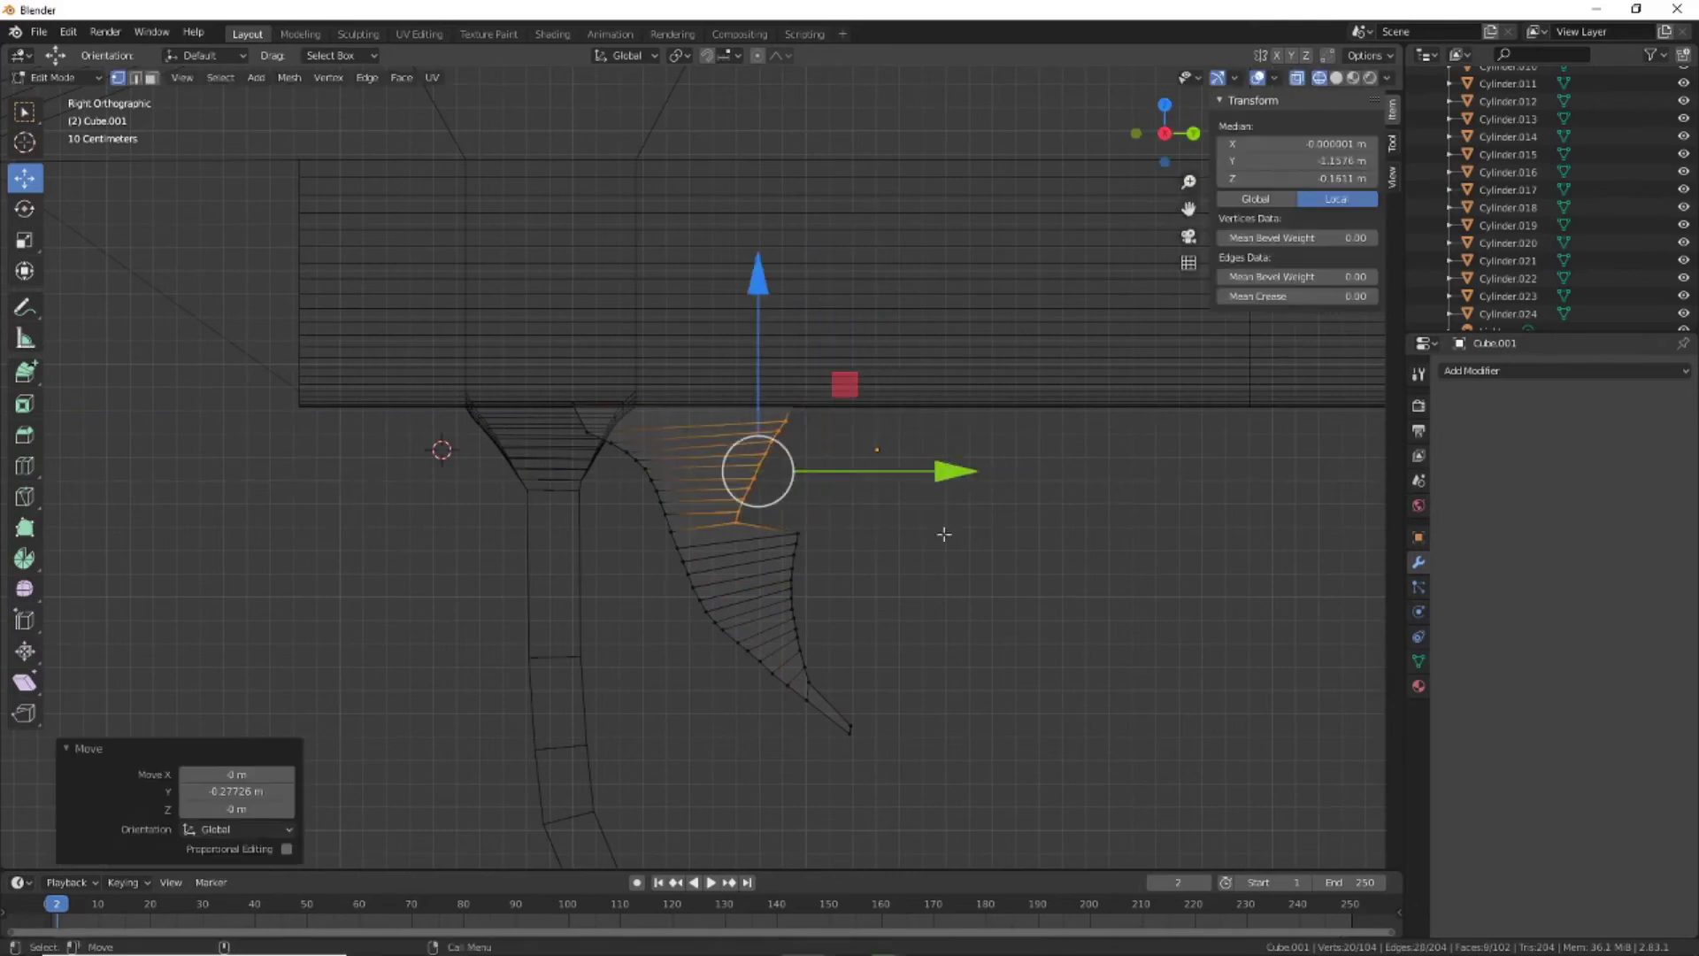
left_click_drag(952, 521, 762, 636)
key("g")
key("y")
left_click(916, 660)
scroll(916, 659, "up", 1)
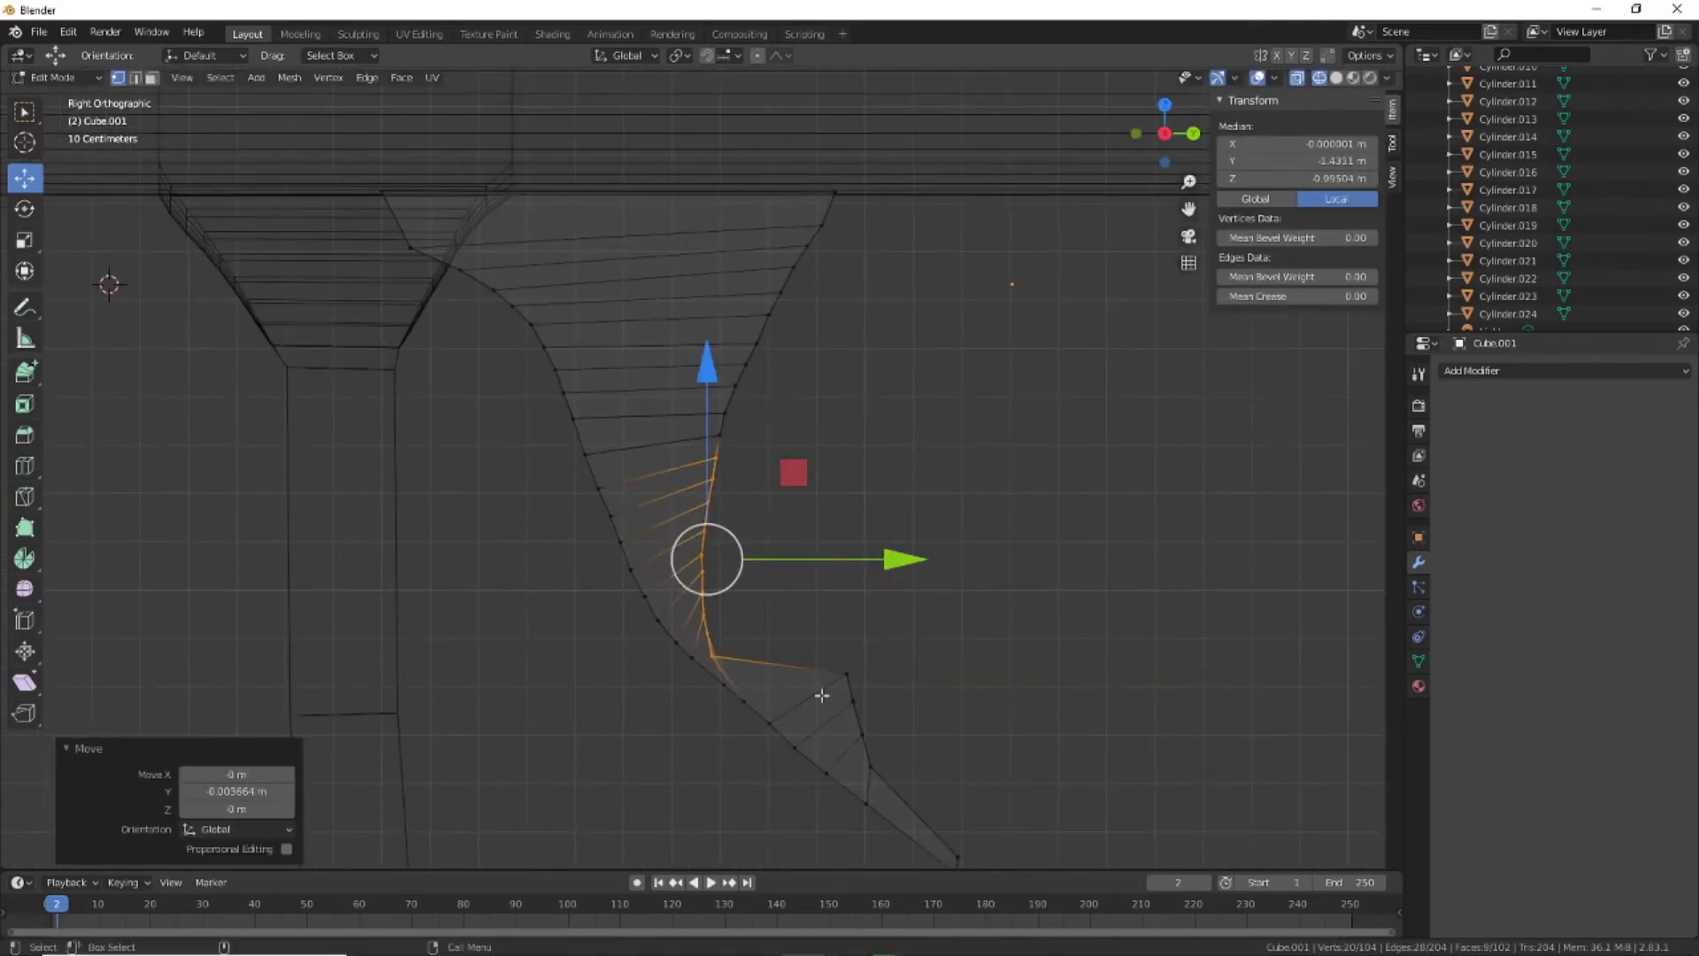
scroll(824, 575, "up", 2)
Reposition edges and the lower corner vertices to smooth the trigger curve
left_click(755, 431)
mouse_move(736, 419)
left_mouse_down()
mouse_move(720, 467)
mouse_move(782, 596)
left_mouse_up()
key("g")
left_click(719, 554)
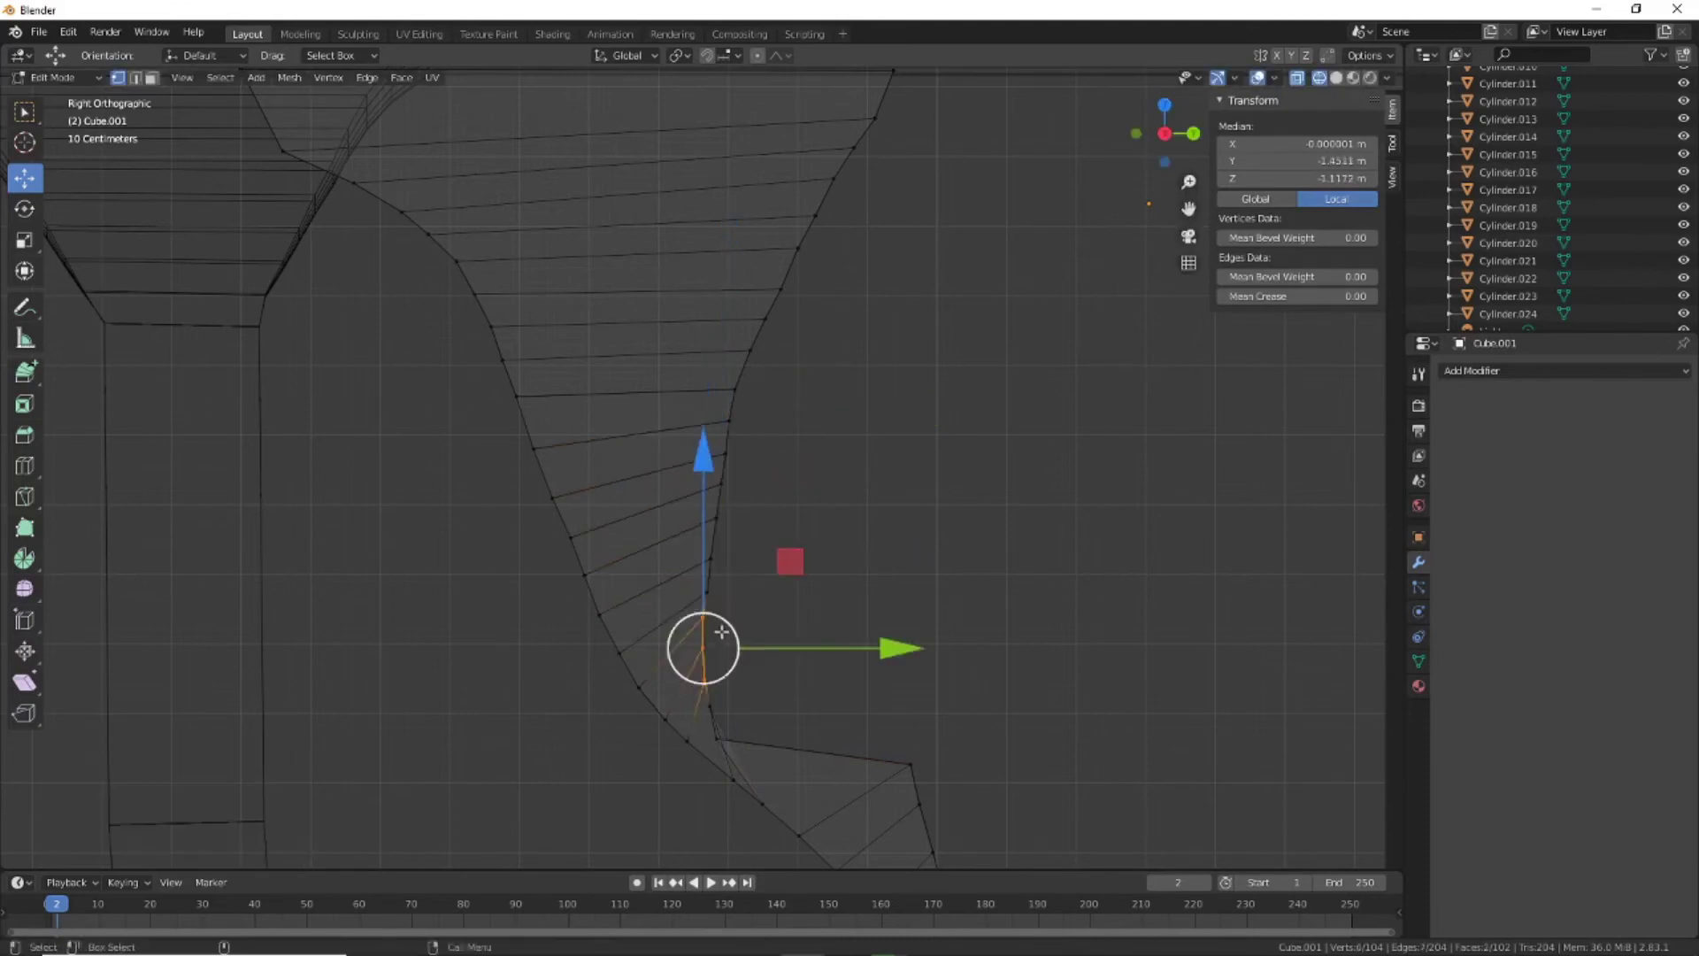
left_click(722, 736)
left_click_drag(717, 717, 748, 732)
left_click_drag(709, 675, 737, 687)
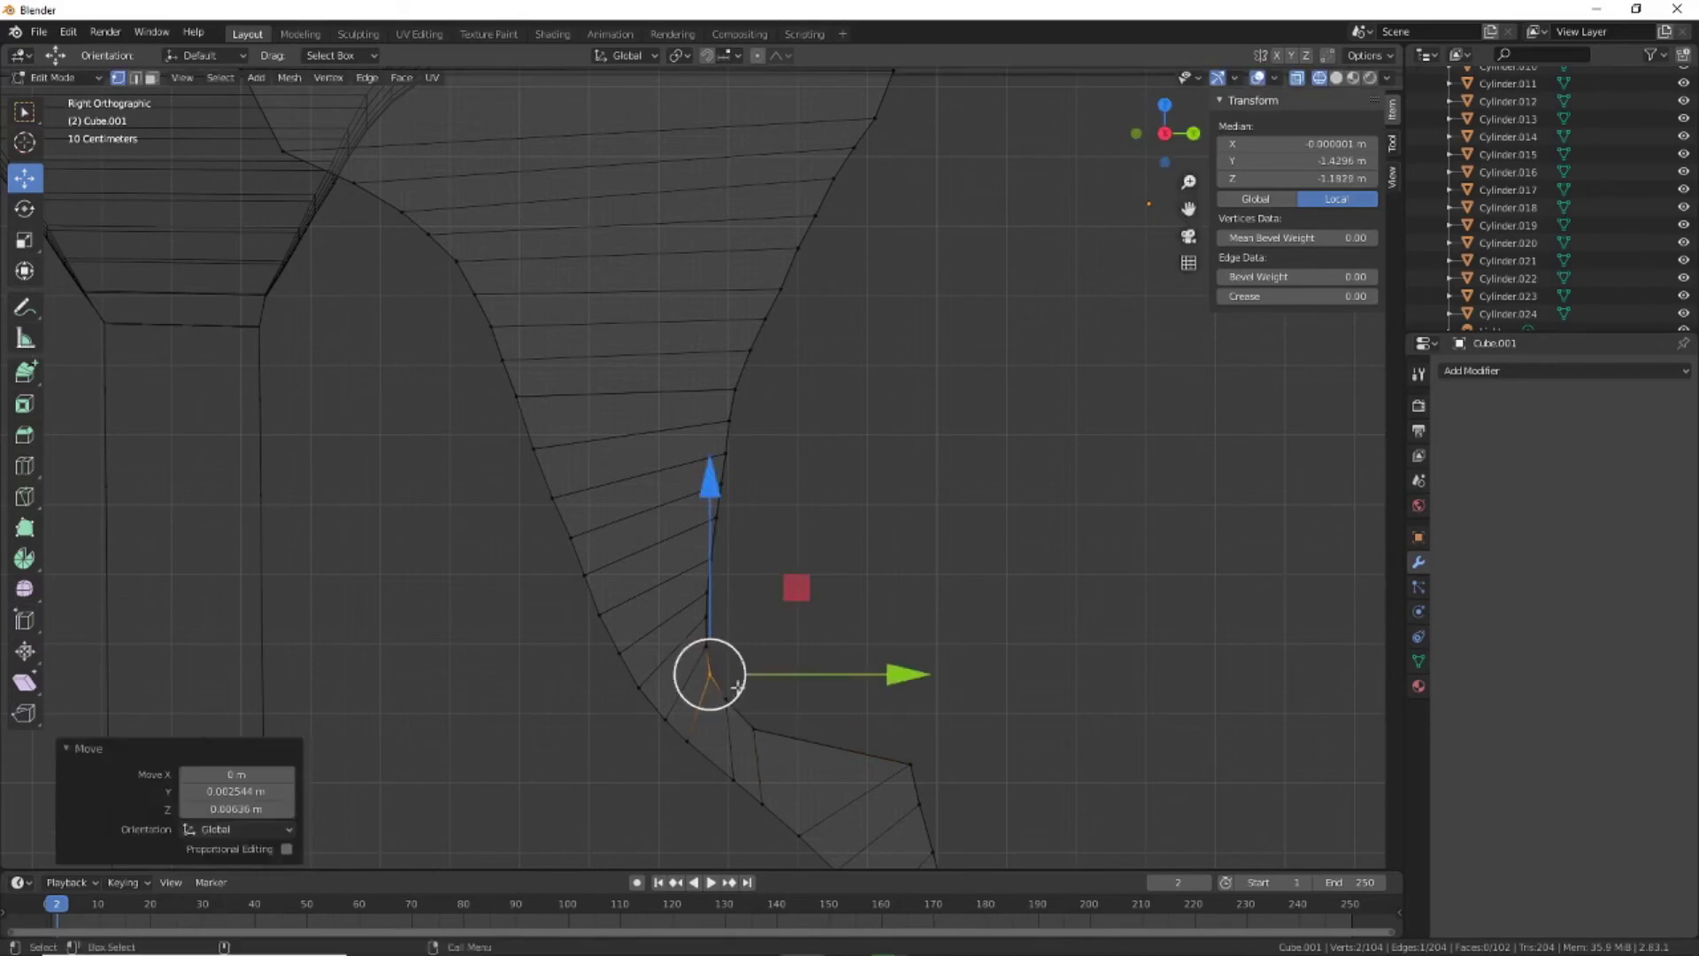
middle_click_drag(737, 686, 841, 575, "shift")
left_click_drag(842, 569, 728, 573)
key("g")
left_click(839, 698)
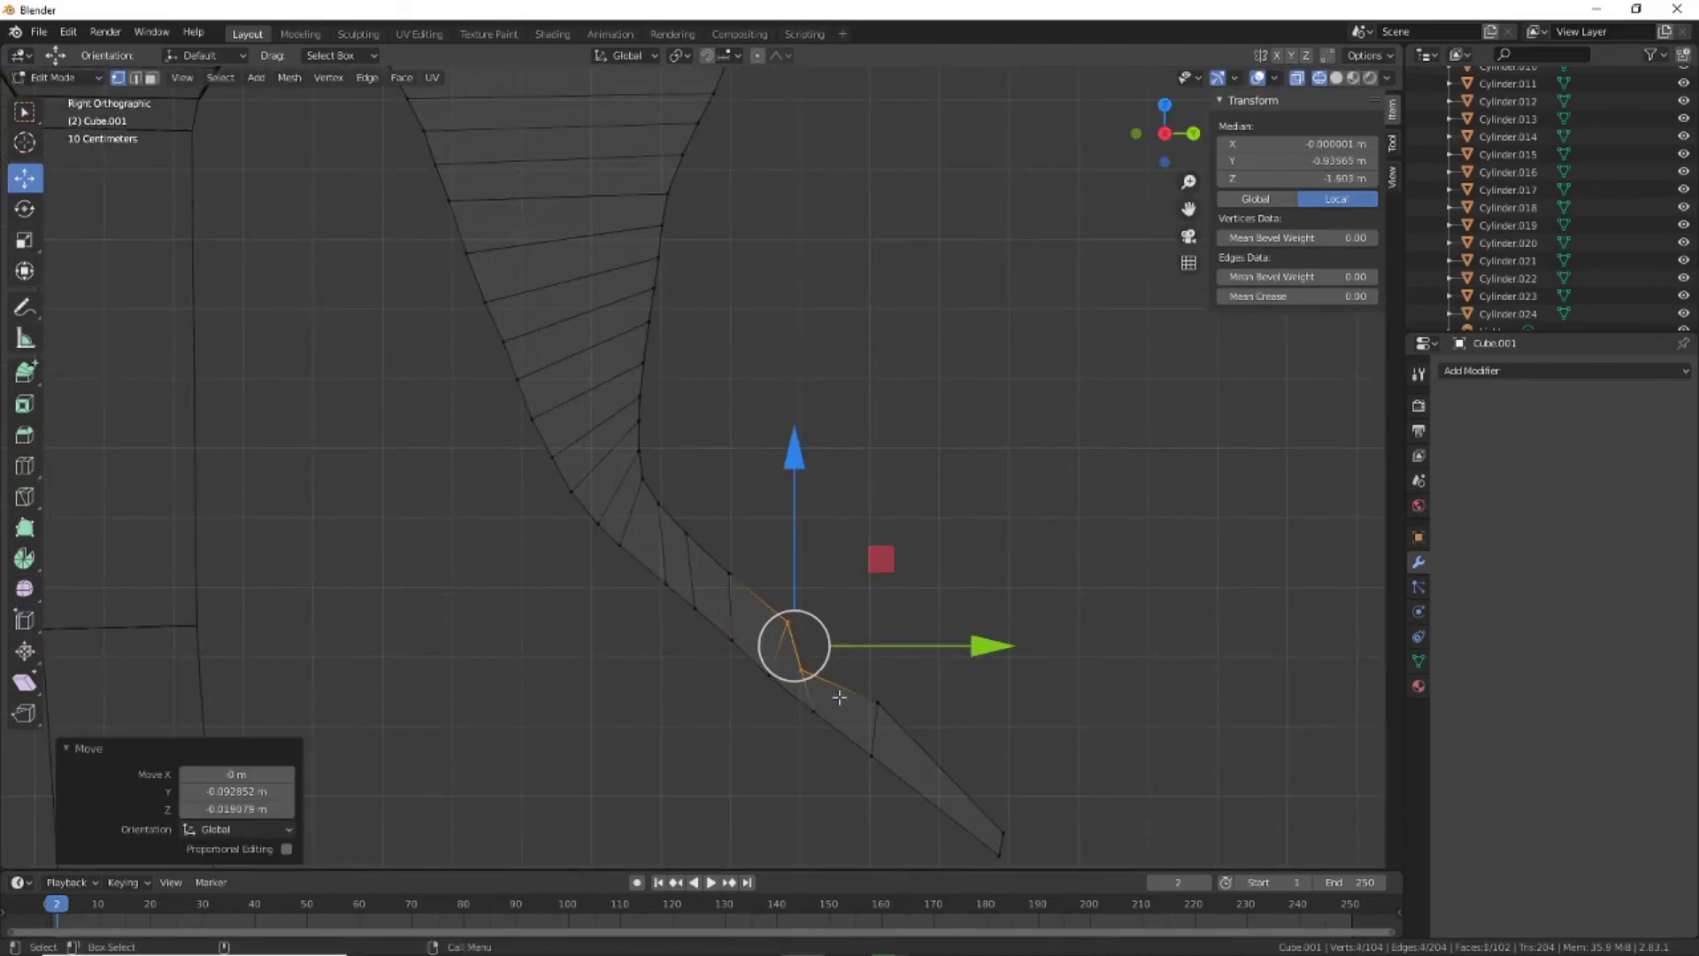
Adjust an edge near the trigger tip, switch to solid shading, and leave Edit Mode
left_click(807, 671)
key("g")
left_click(841, 662)
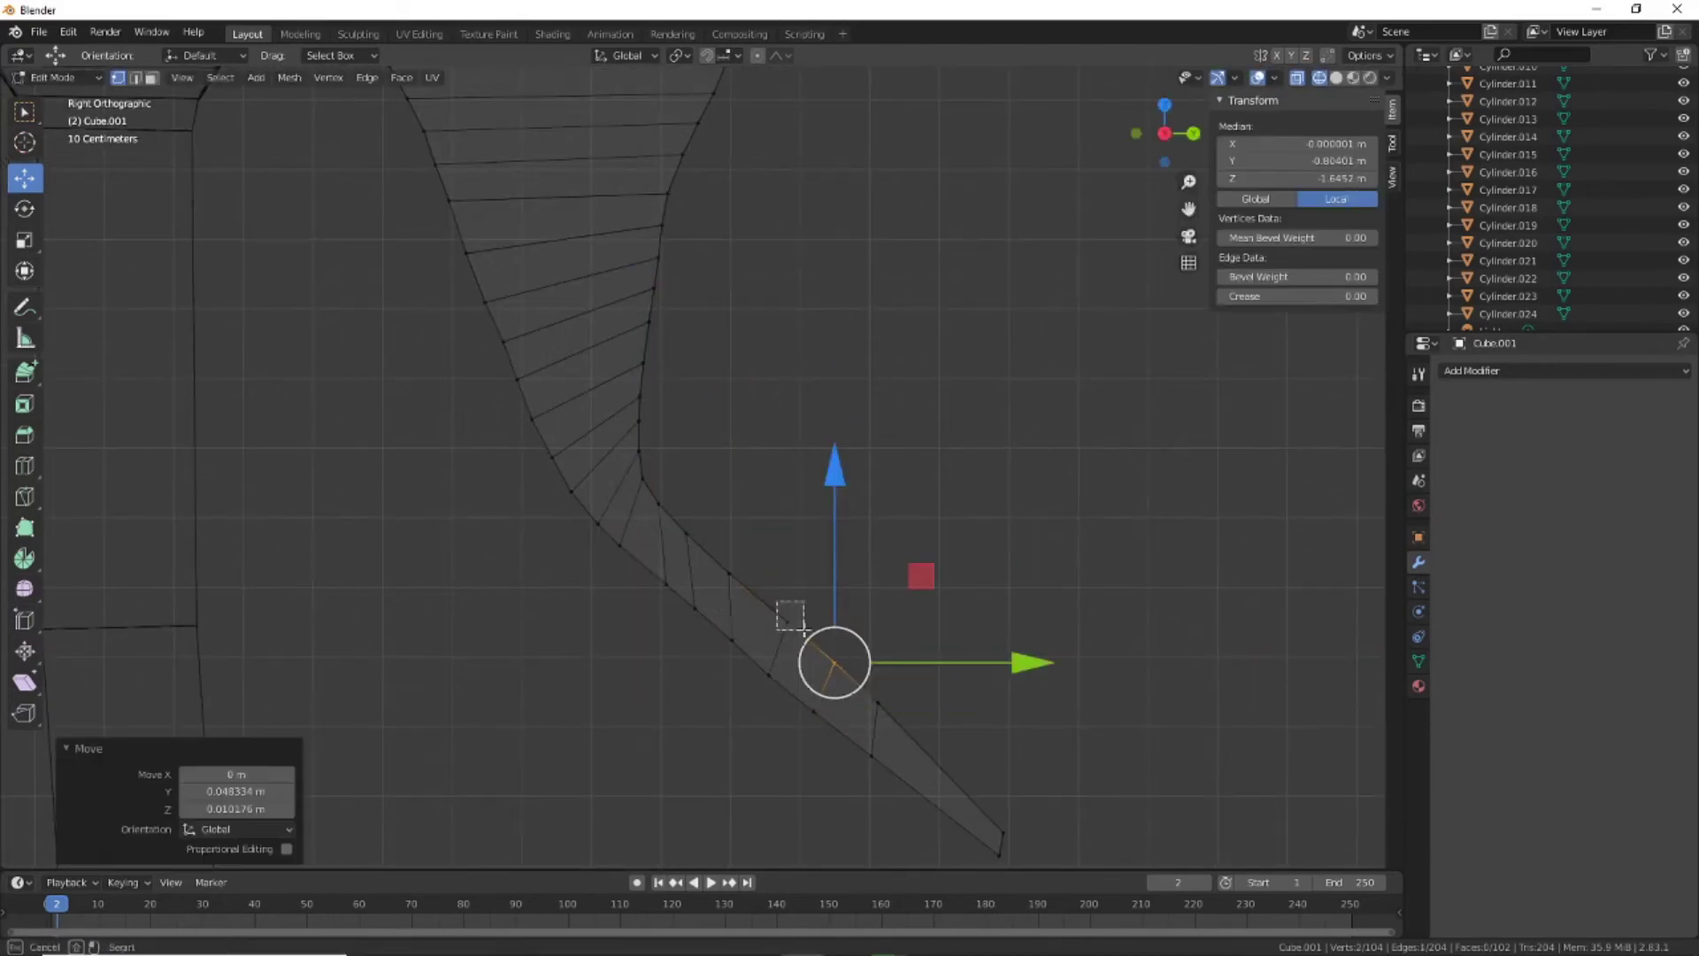
scroll(842, 662, "down", 3)
middle_click_drag(841, 662, 966, 643)
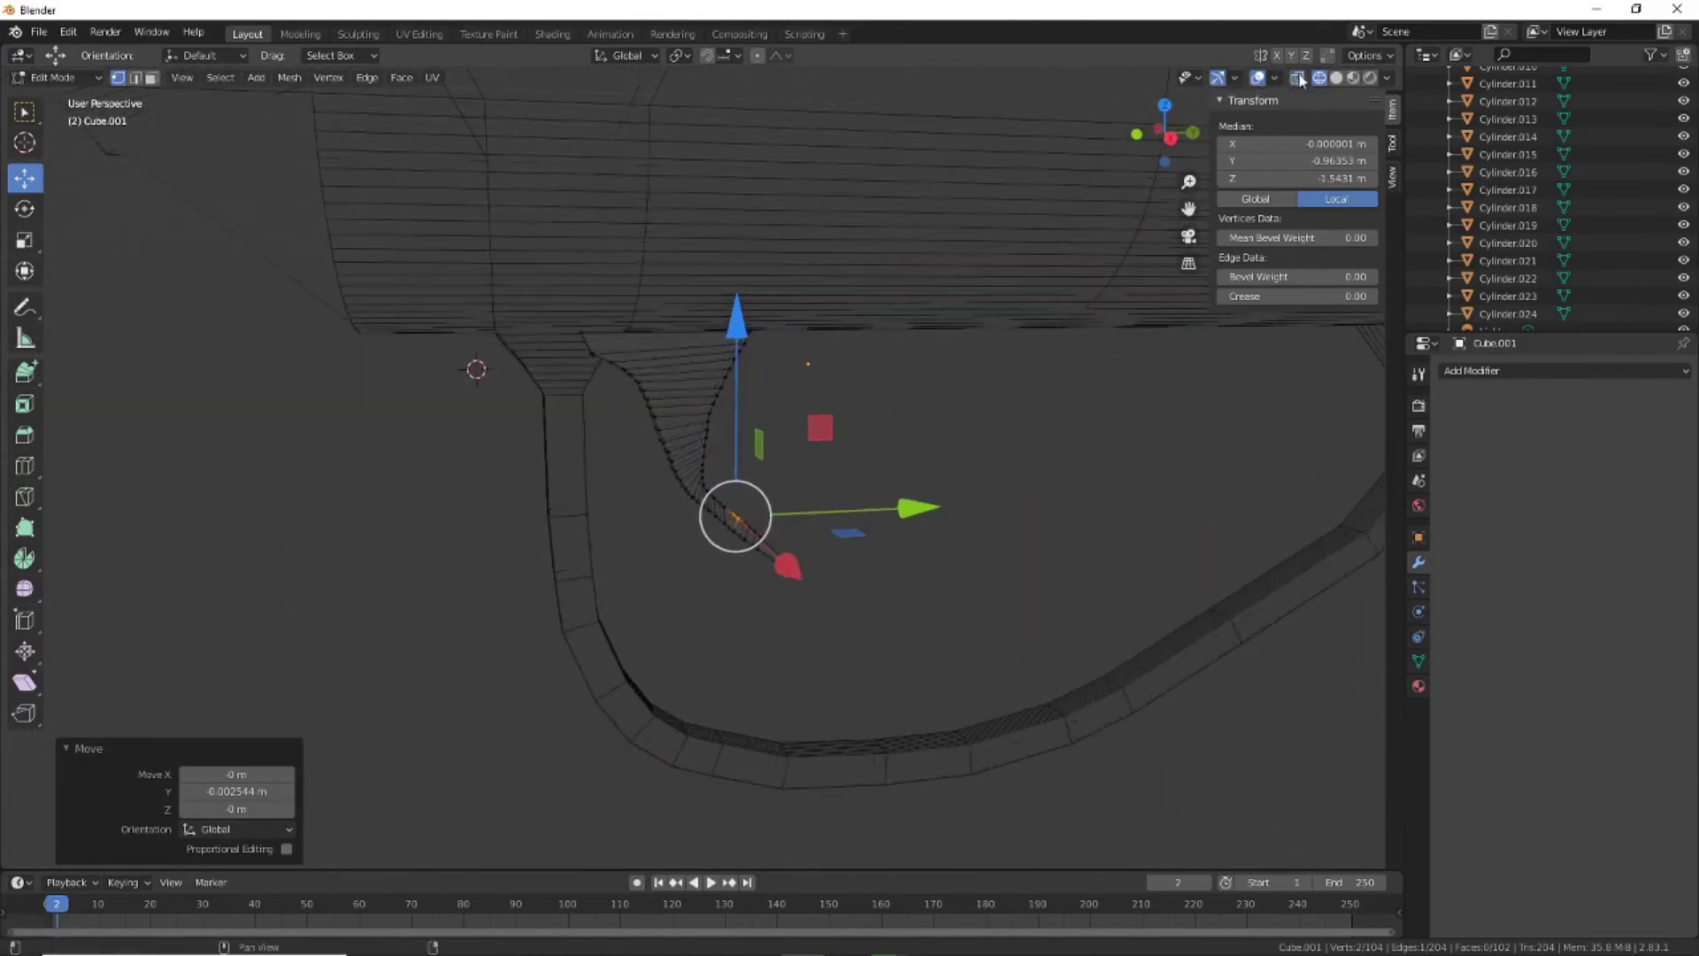
key("shift+z")
mouse_move(953, 539)
middle_mouse_down()
mouse_move(960, 620)
mouse_move(616, 530)
middle_mouse_up()
left_click_drag(884, 693, 599, 311)
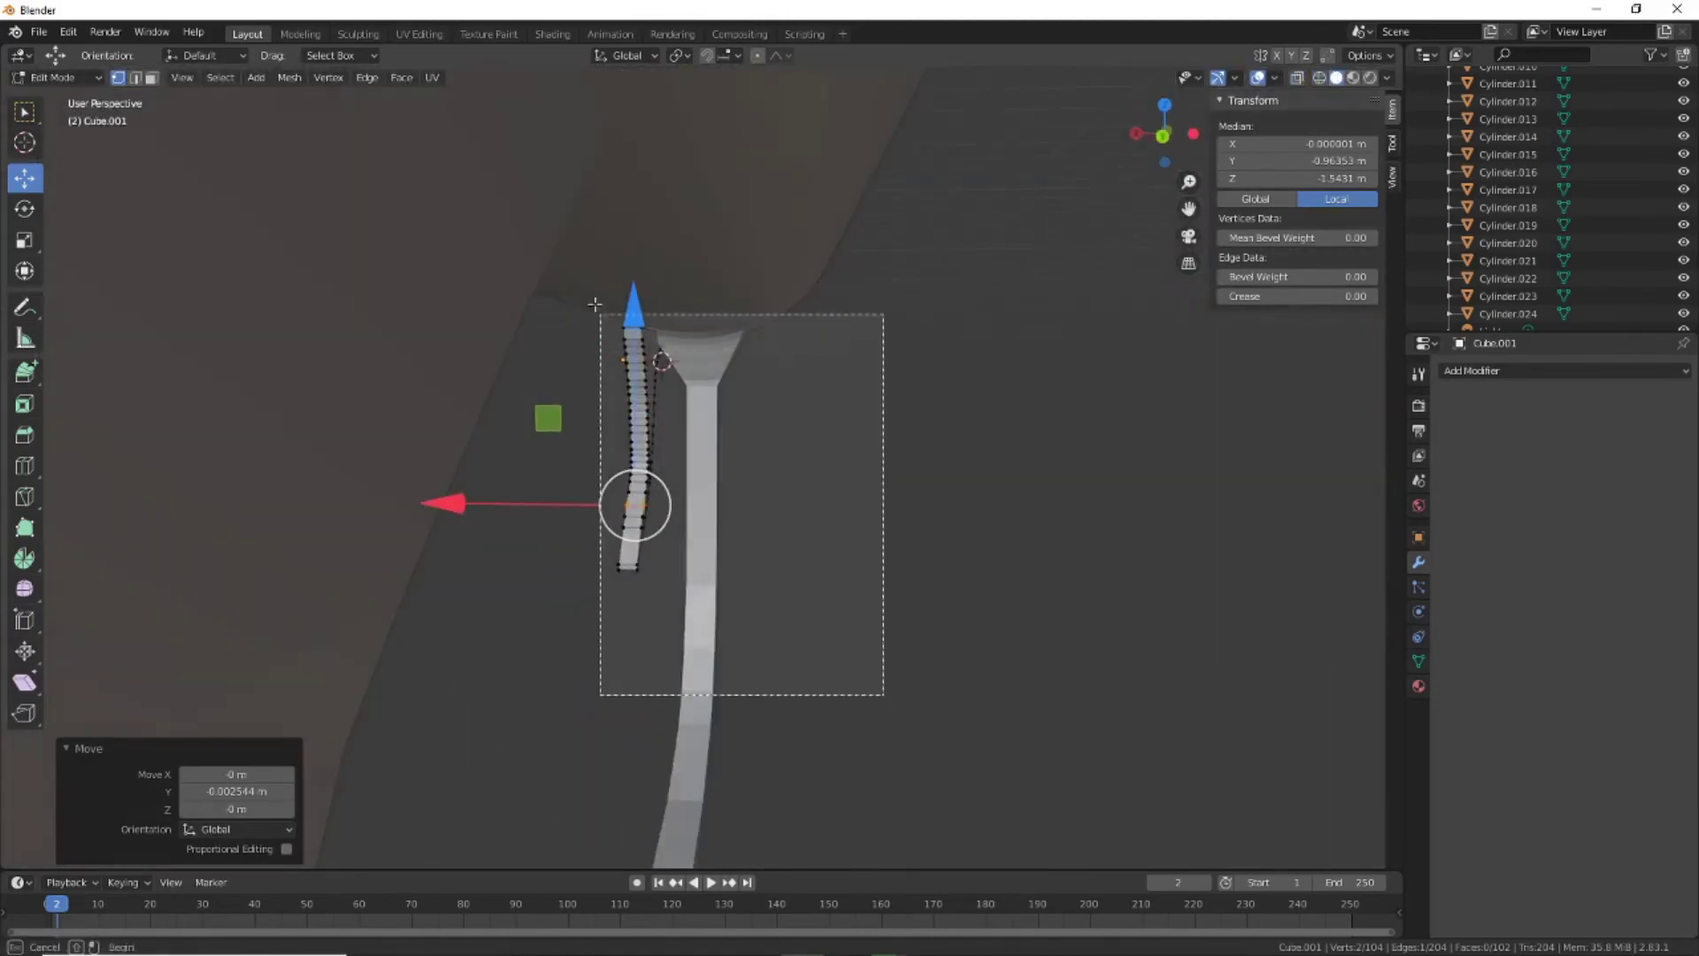
key("Tab")
Slide the trigger along X to center it in the guard, then orbit around the gun
left_click(1170, 123)
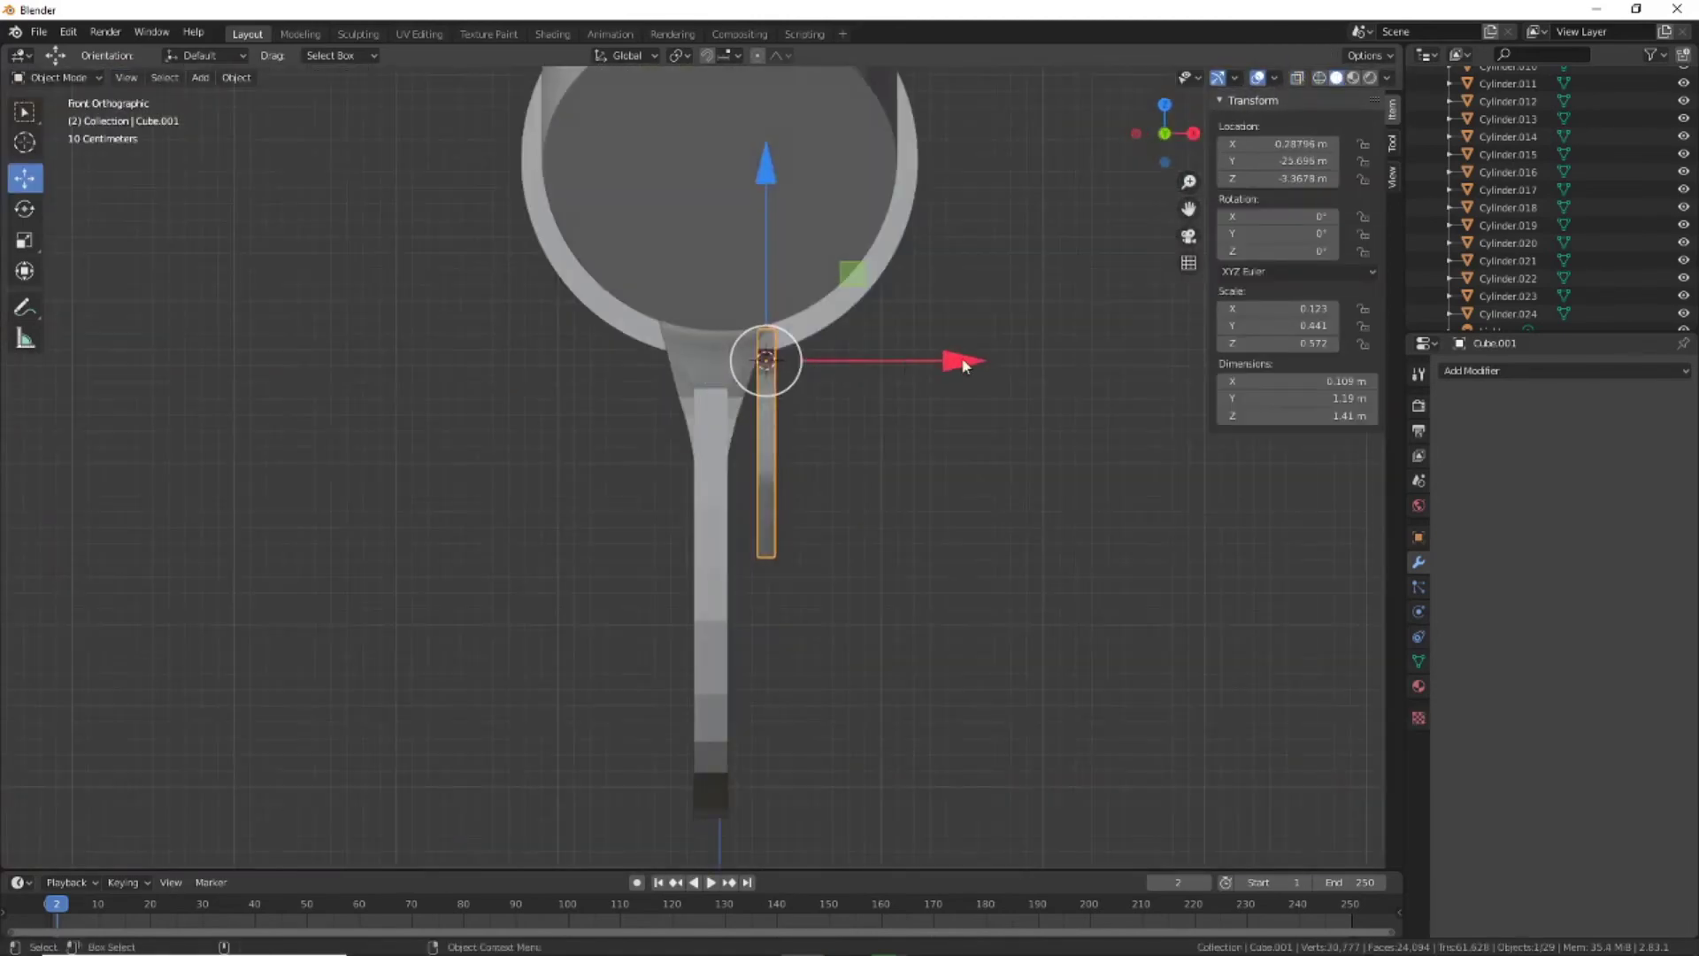
left_click_drag(948, 360, 892, 361)
mouse_move(891, 360)
middle_mouse_down()
mouse_move(542, 440)
mouse_move(785, 444)
mouse_move(850, 422)
mouse_move(864, 496)
middle_mouse_up()
scroll(865, 496, "down", 6)
left_click(1025, 624)
middle_click_drag(1025, 624, 864, 603)
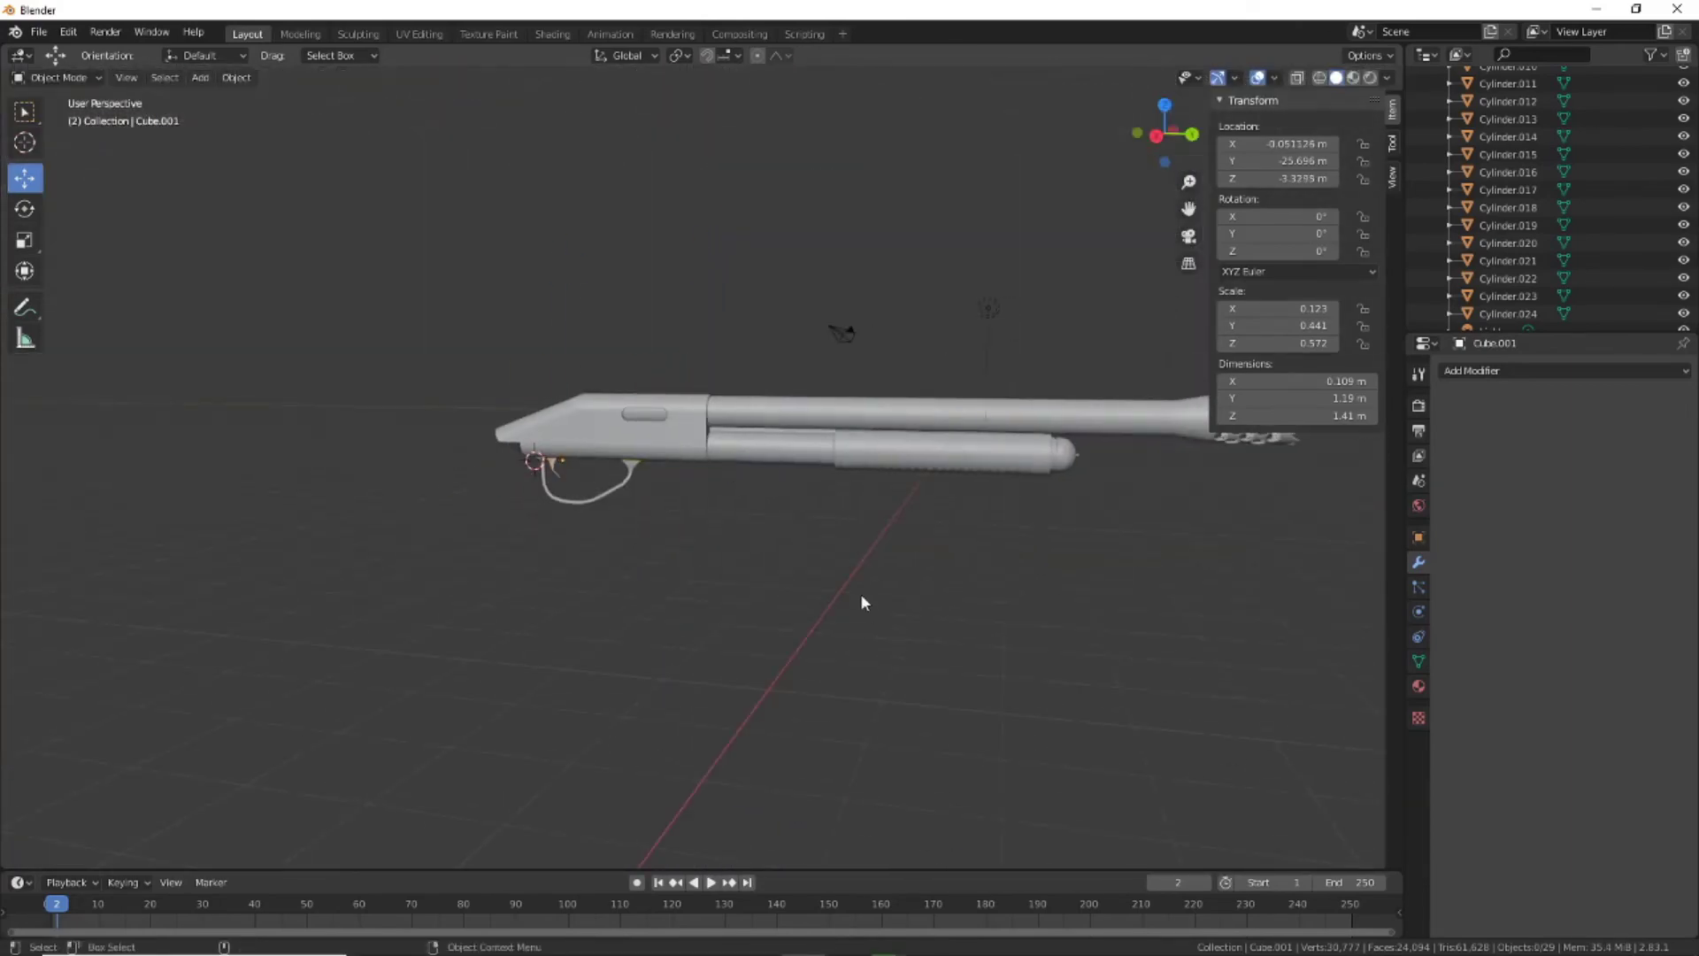
mouse_move(903, 391)
middle_mouse_down()
mouse_move(918, 607)
mouse_move(873, 561)
mouse_move(916, 565)
mouse_move(894, 626)
middle_mouse_up()
scroll(873, 561, "up", 4)
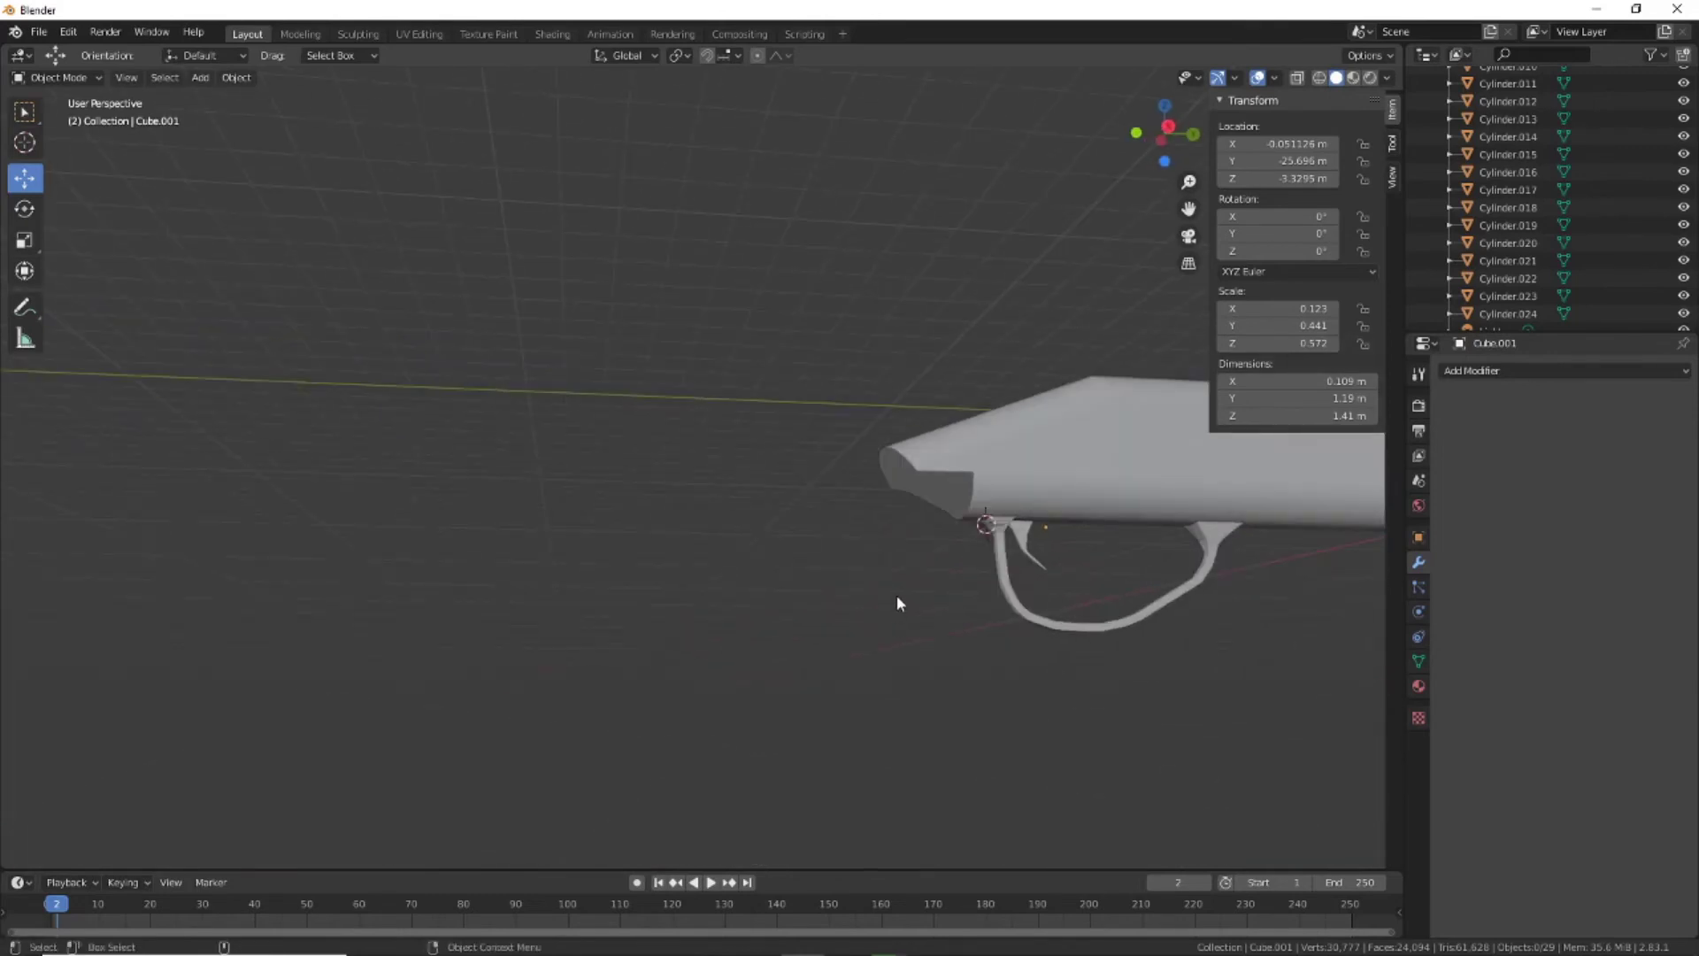
Switch from the trigger to the receiver, Cylinder.023, and enter its Edit Mode
left_click(71, 125)
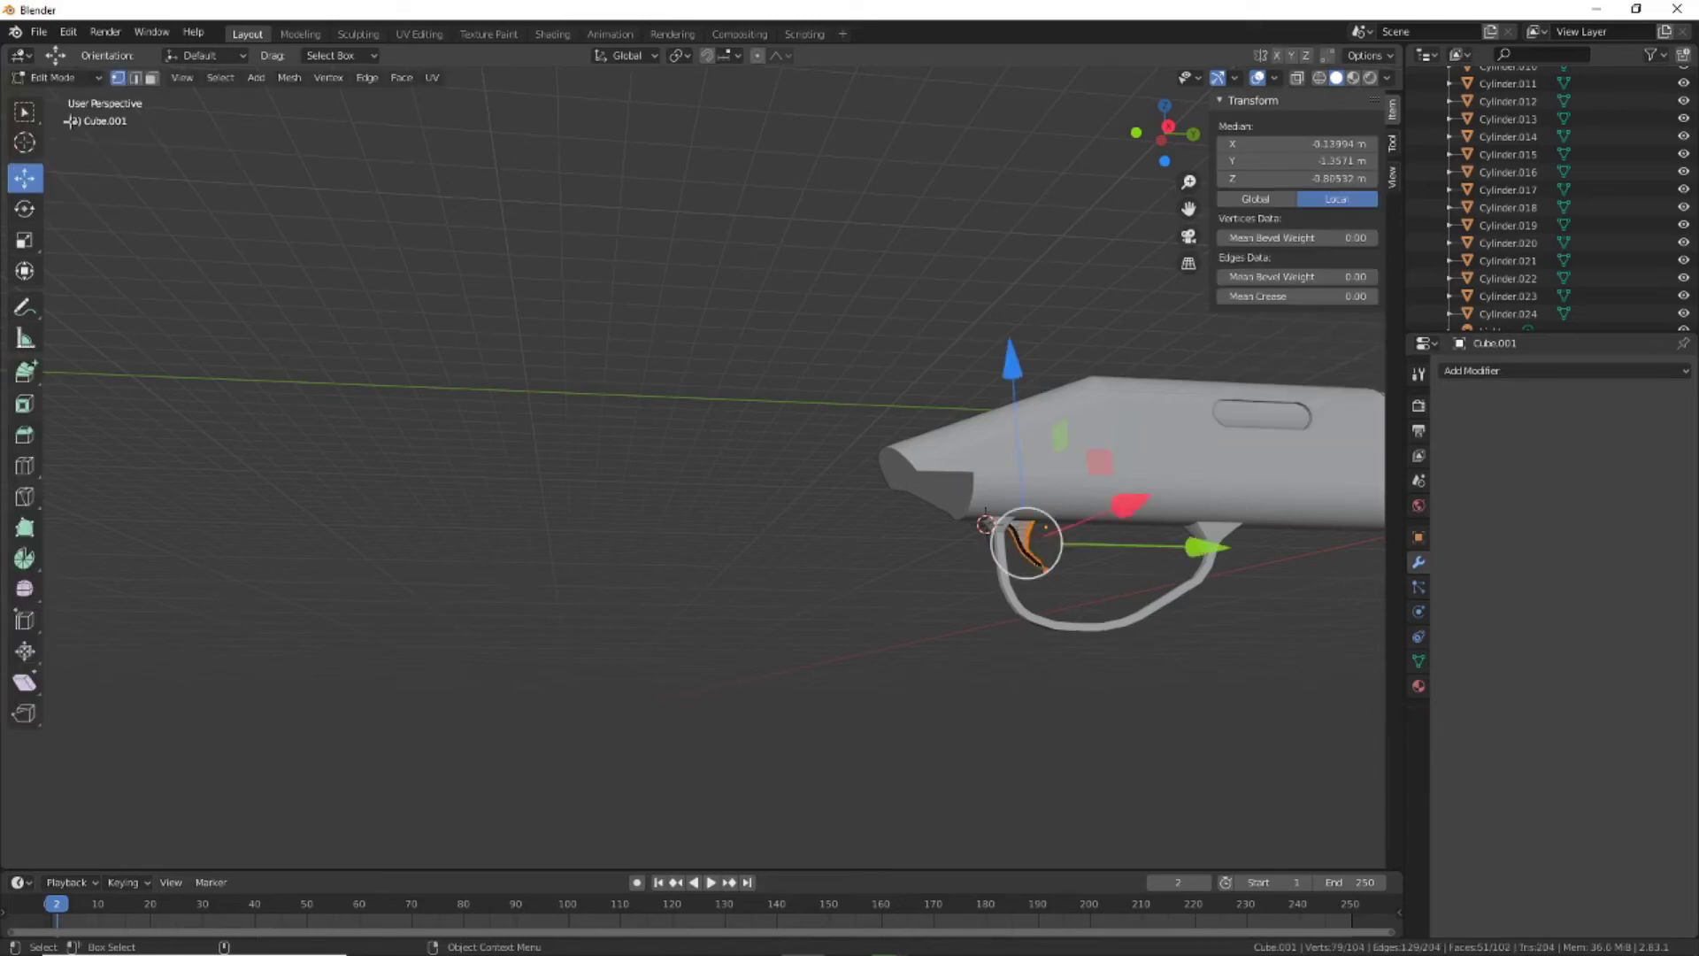
scroll(826, 676, "up", 5)
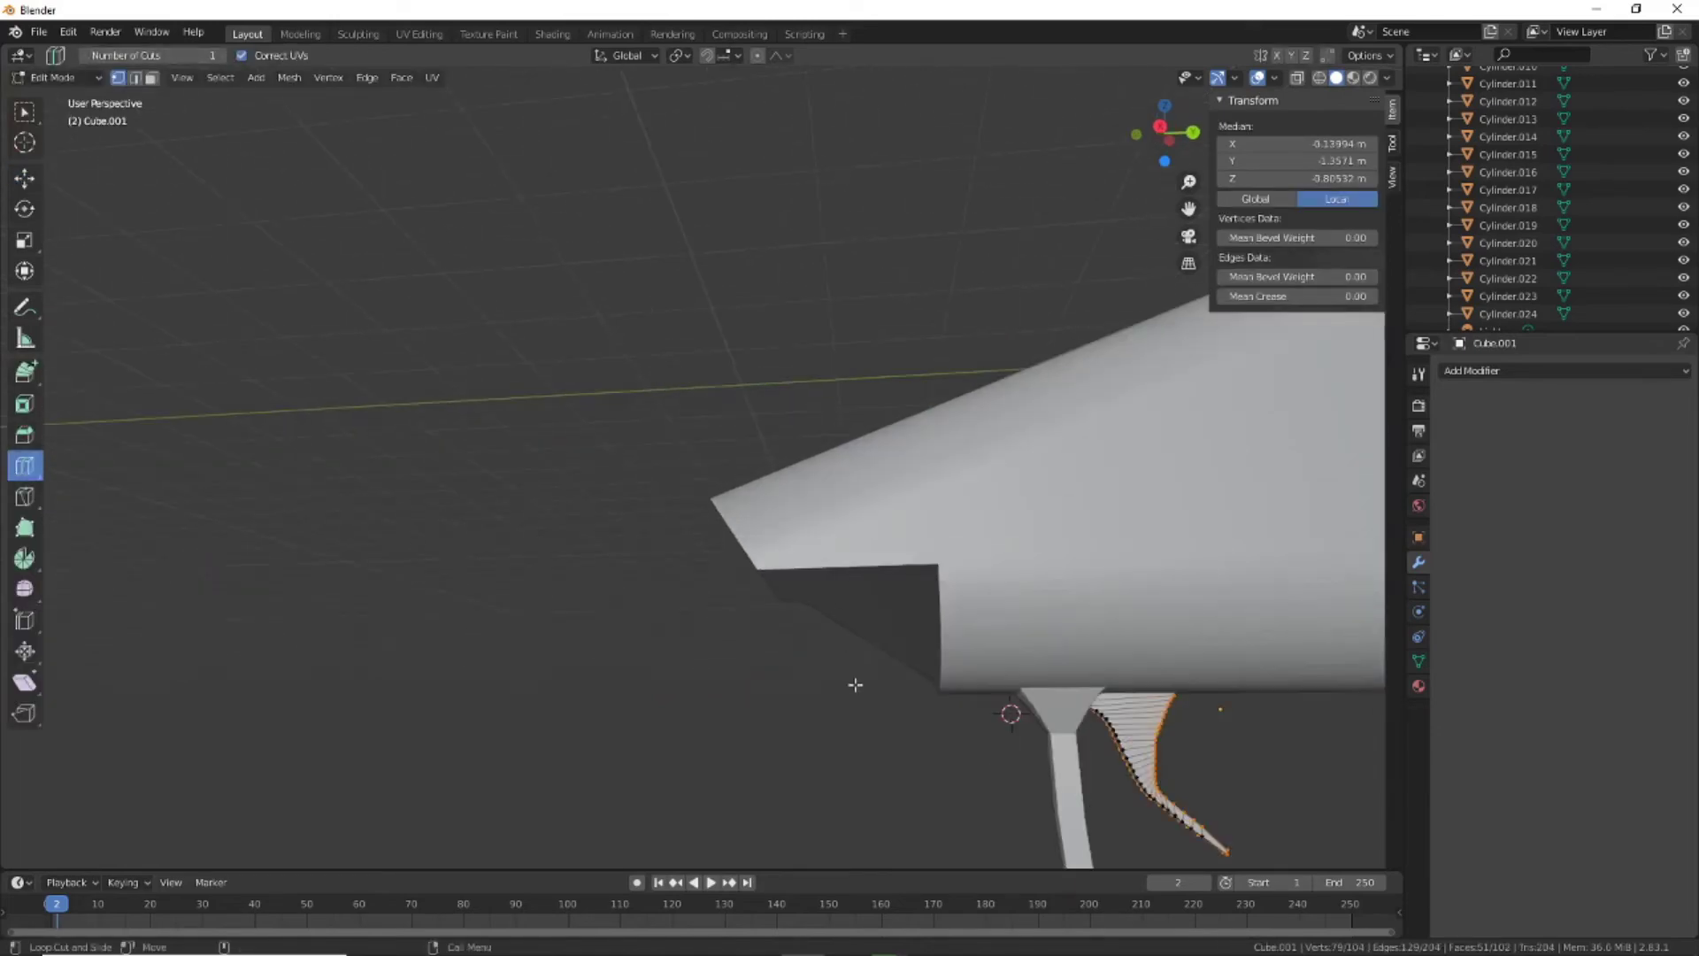
key("Tab")
left_click(931, 545)
key("Tab")
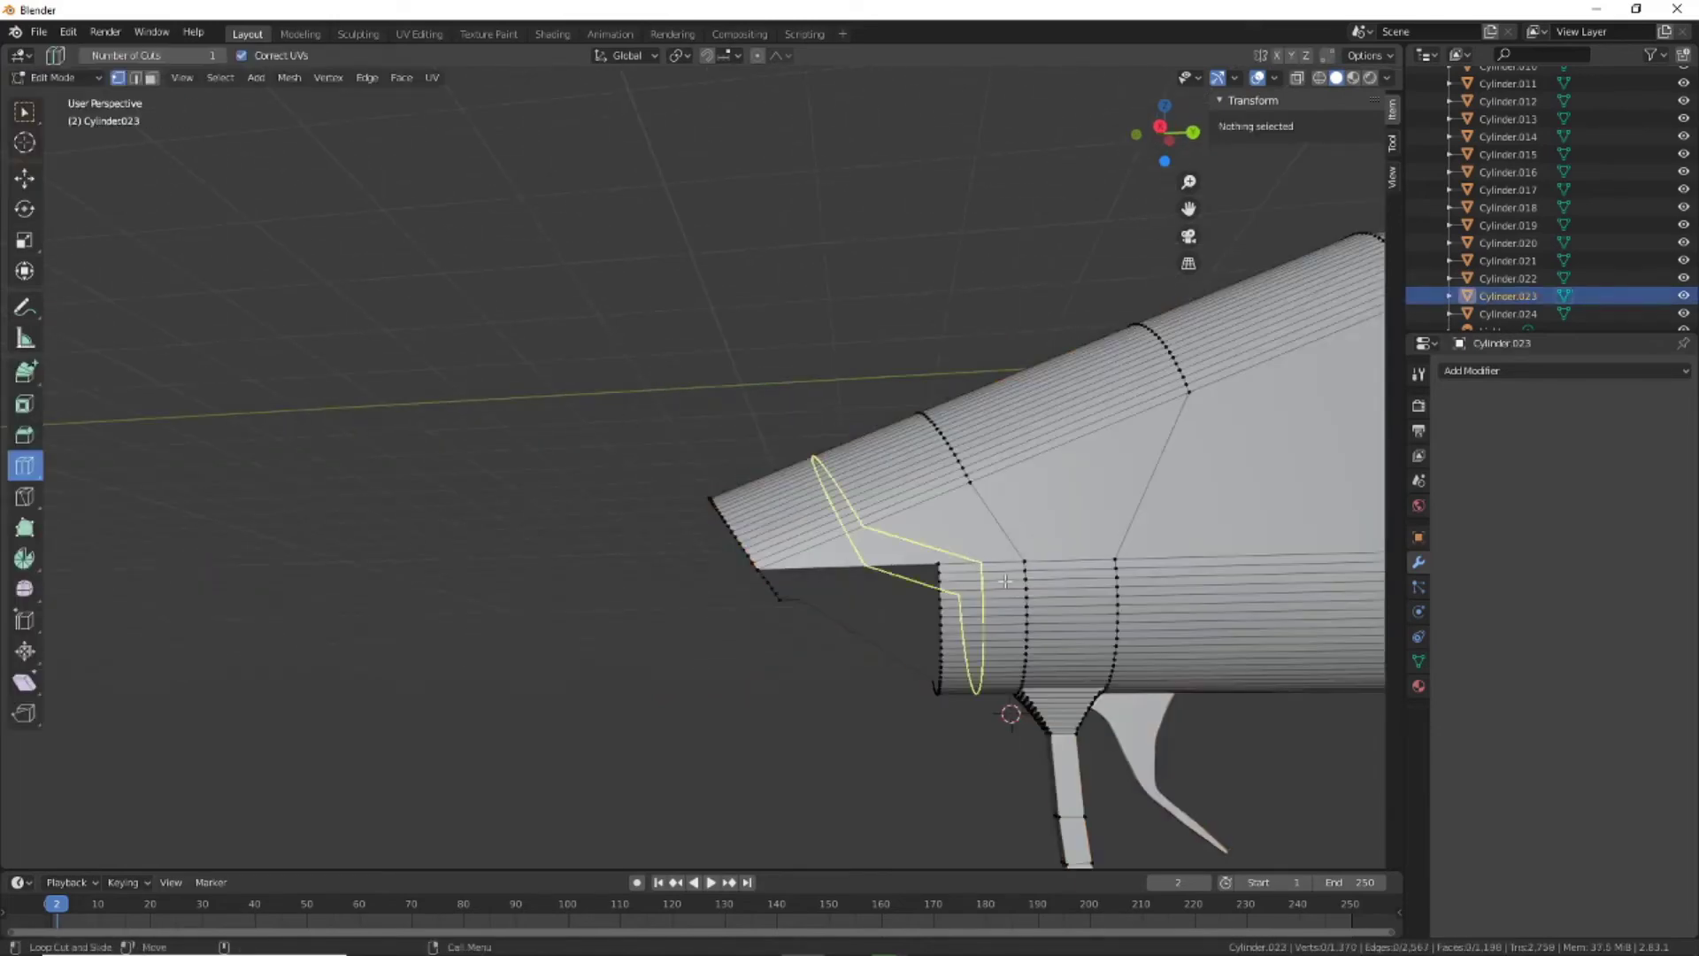
key("Tab")
left_click(53, 77)
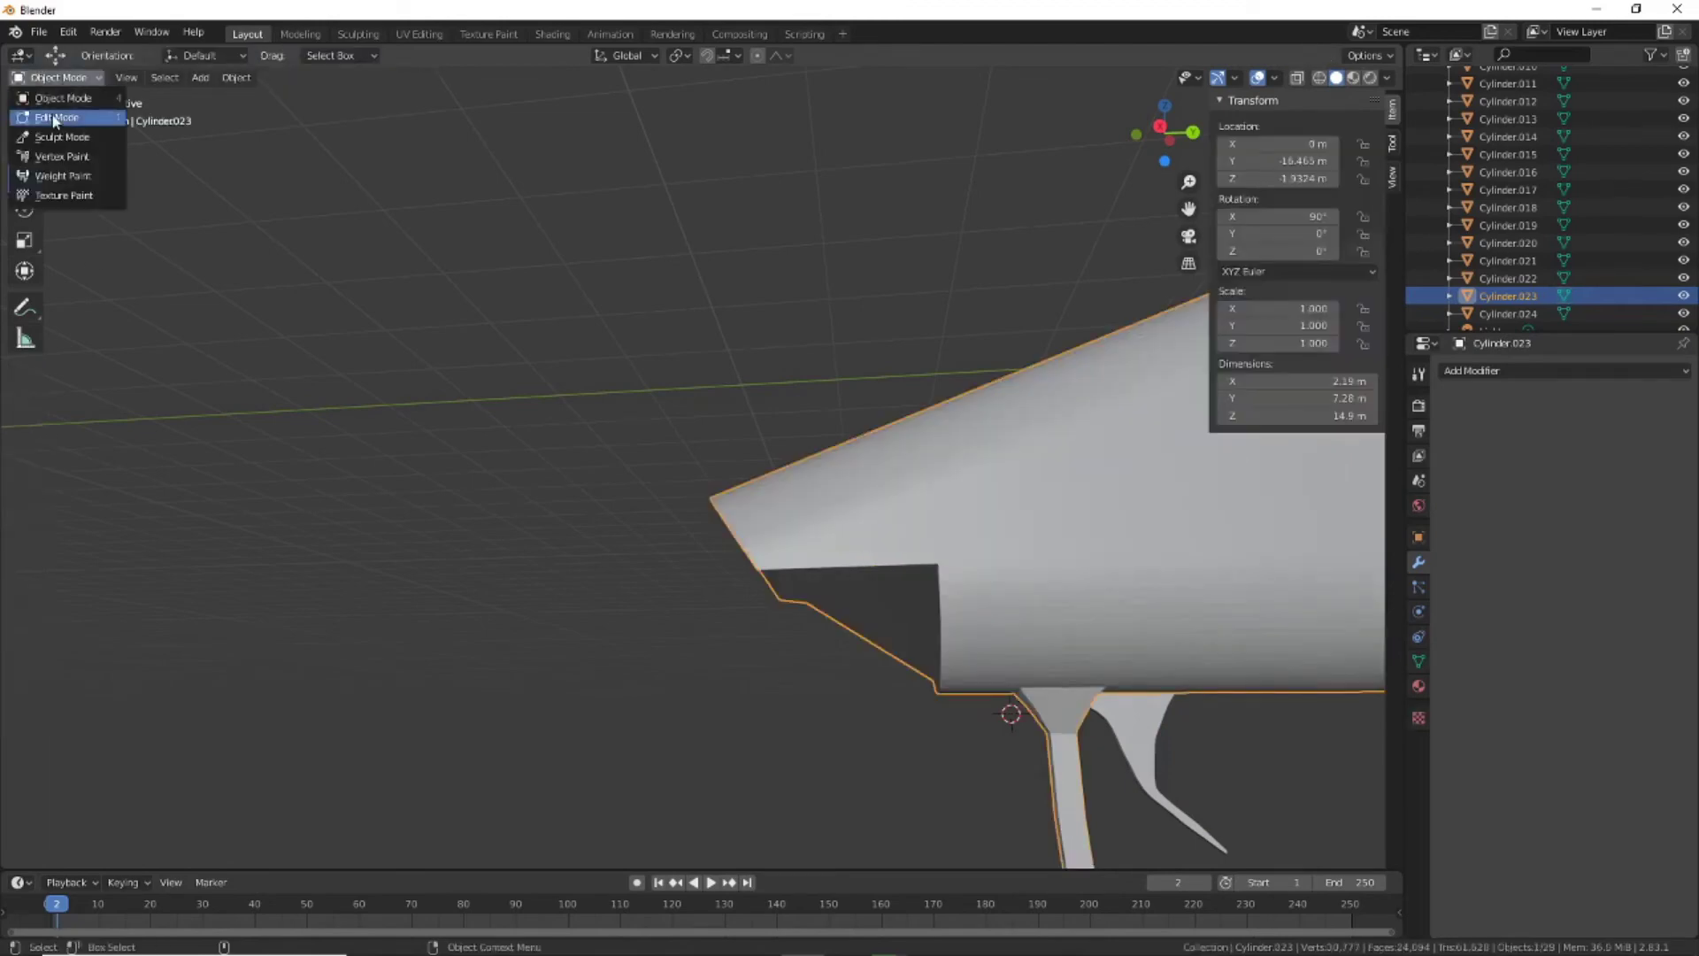
left_click(67, 118)
With X-ray on, select the rear edge loop and scale it to 0.212 on Z
key("alt+z")
left_click(24, 177)
left_click(936, 619, "alt")
key("s")
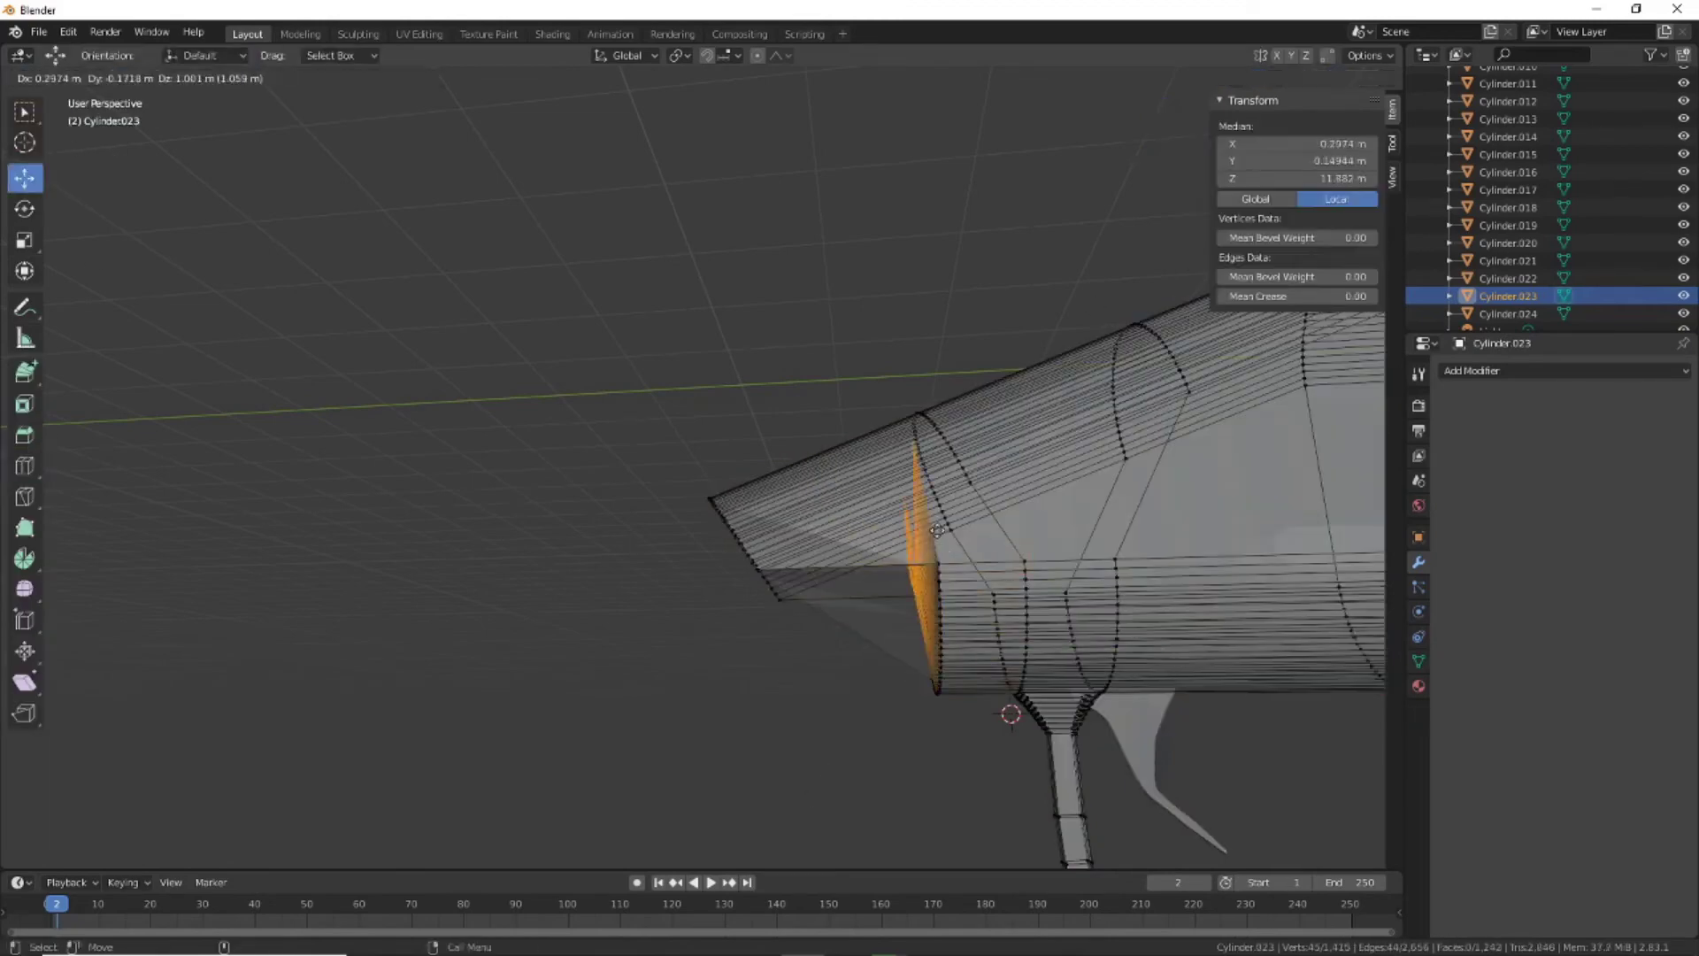
key("Escape")
key("s")
key("z")
left_click(932, 651)
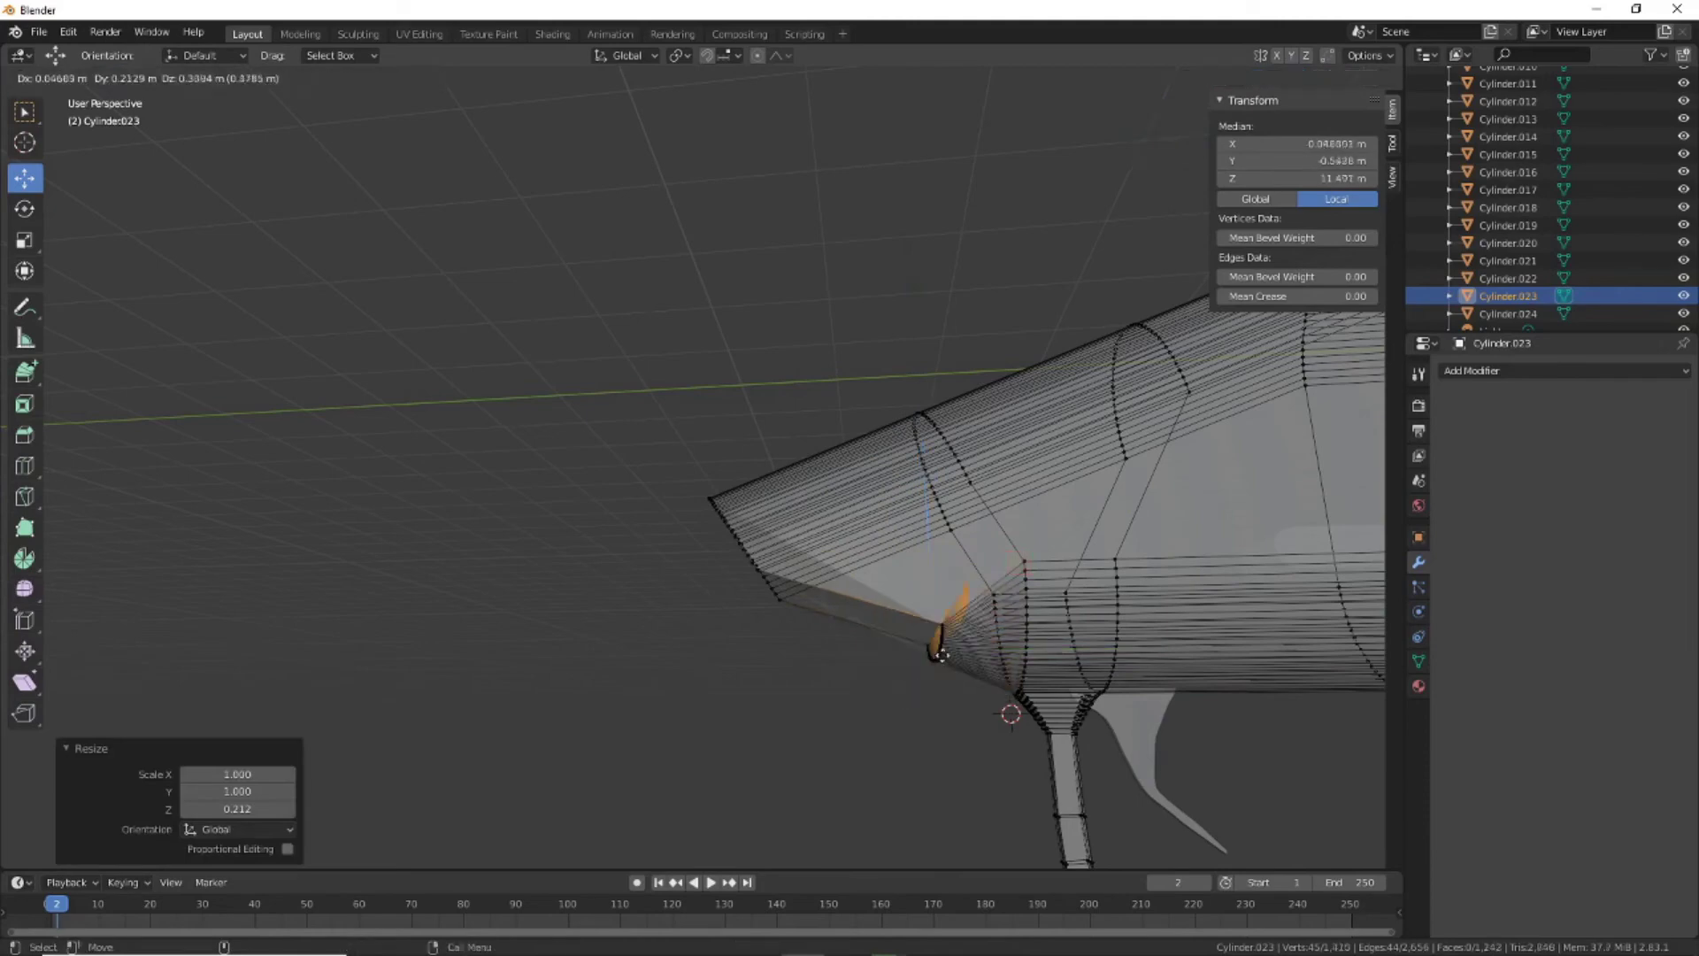
Rotate the squashed loop about 27.5° and clear the selection
left_click(24, 208)
mouse_move(1100, 587)
left_mouse_down()
mouse_move(920, 485)
mouse_move(909, 424)
left_mouse_up()
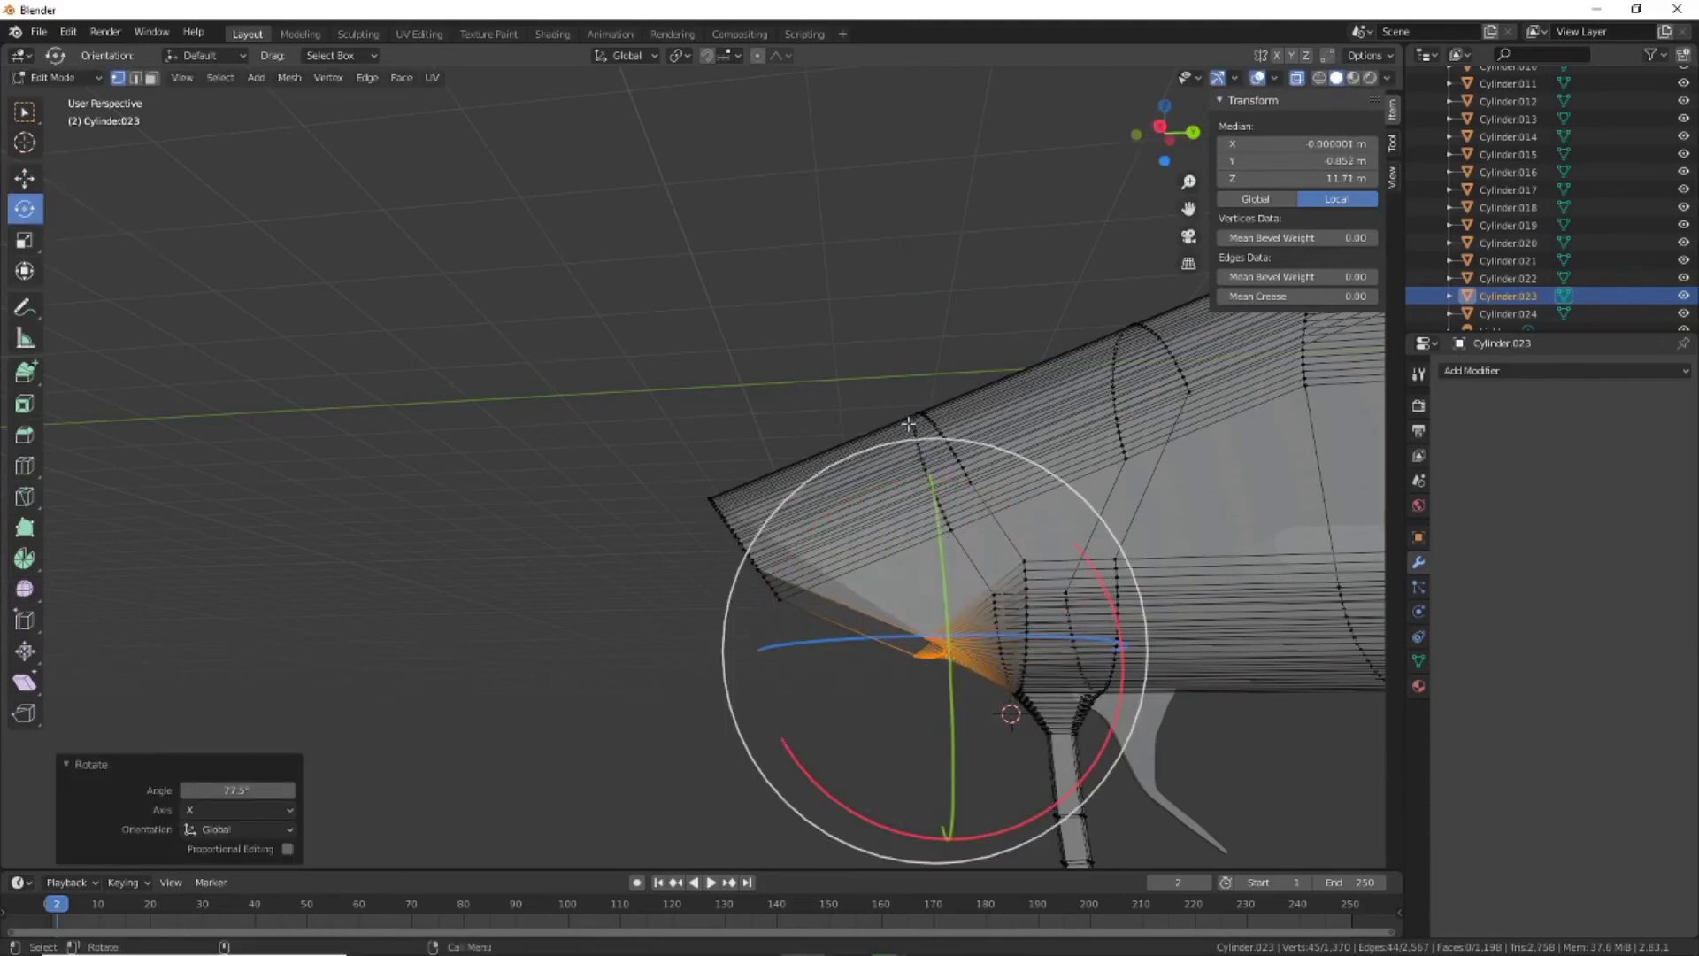
key("alt+a")
mouse_move(909, 424)
middle_mouse_down()
mouse_move(630, 695)
mouse_move(681, 690)
middle_mouse_up()
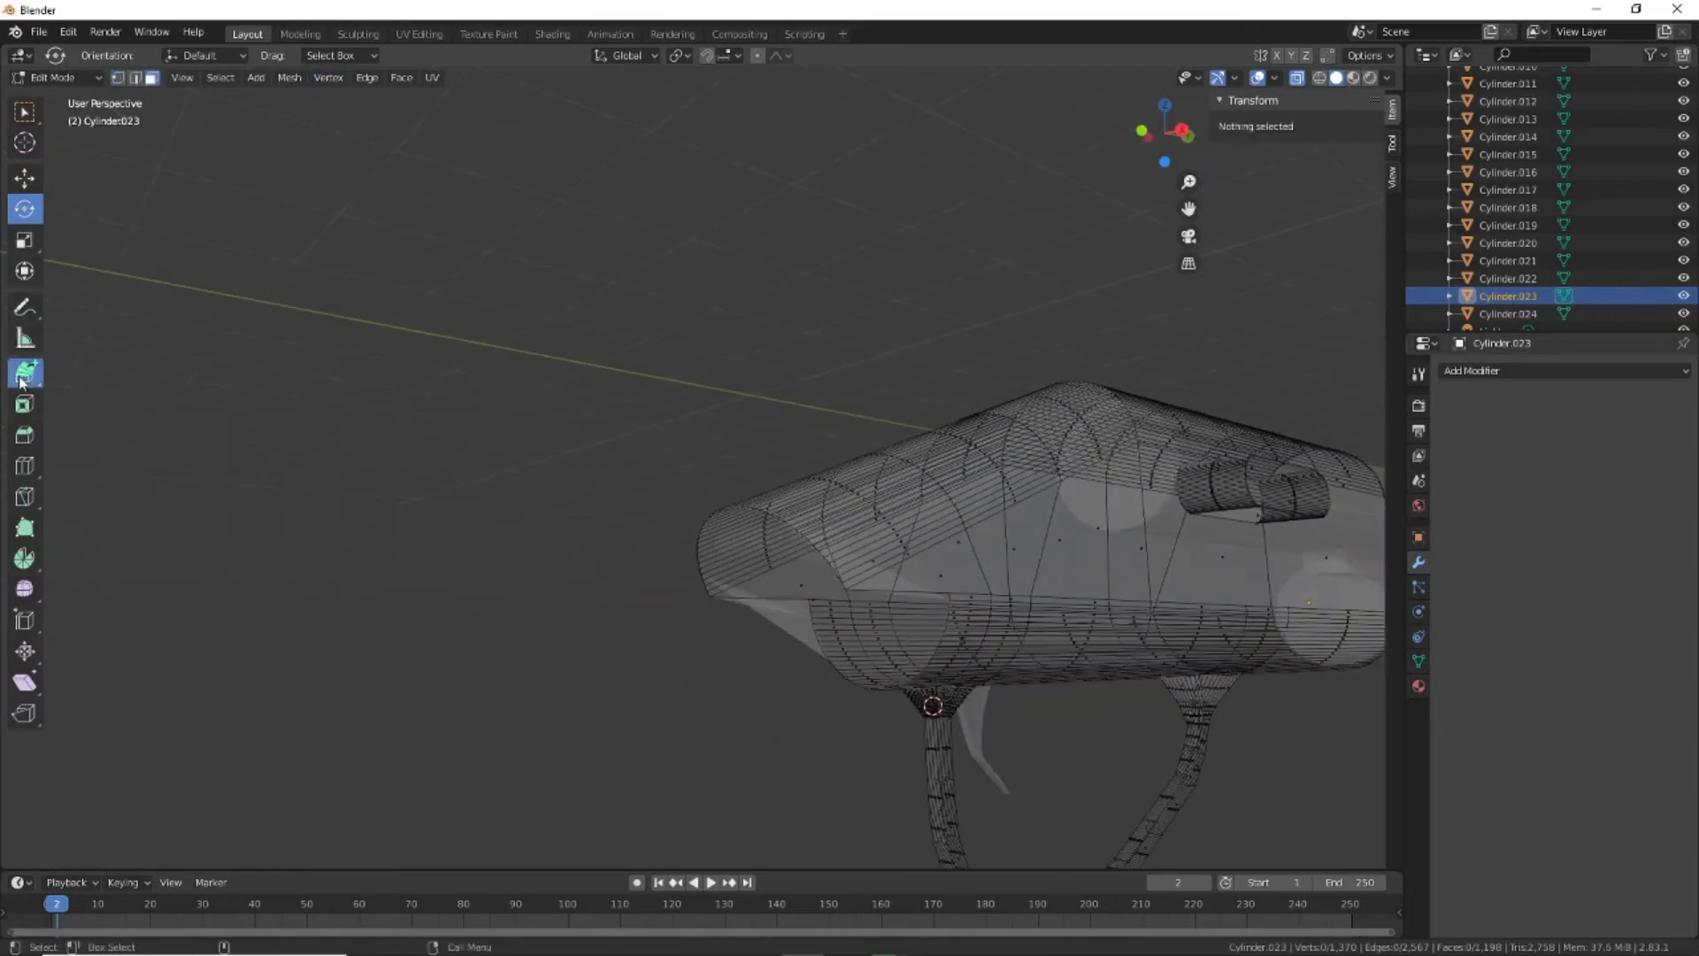
Extrude the receiver's rear end face outward with X-ray view on
left_click(783, 586)
mouse_move(783, 587)
middle_mouse_down()
mouse_move(714, 759)
mouse_move(643, 705)
middle_mouse_up()
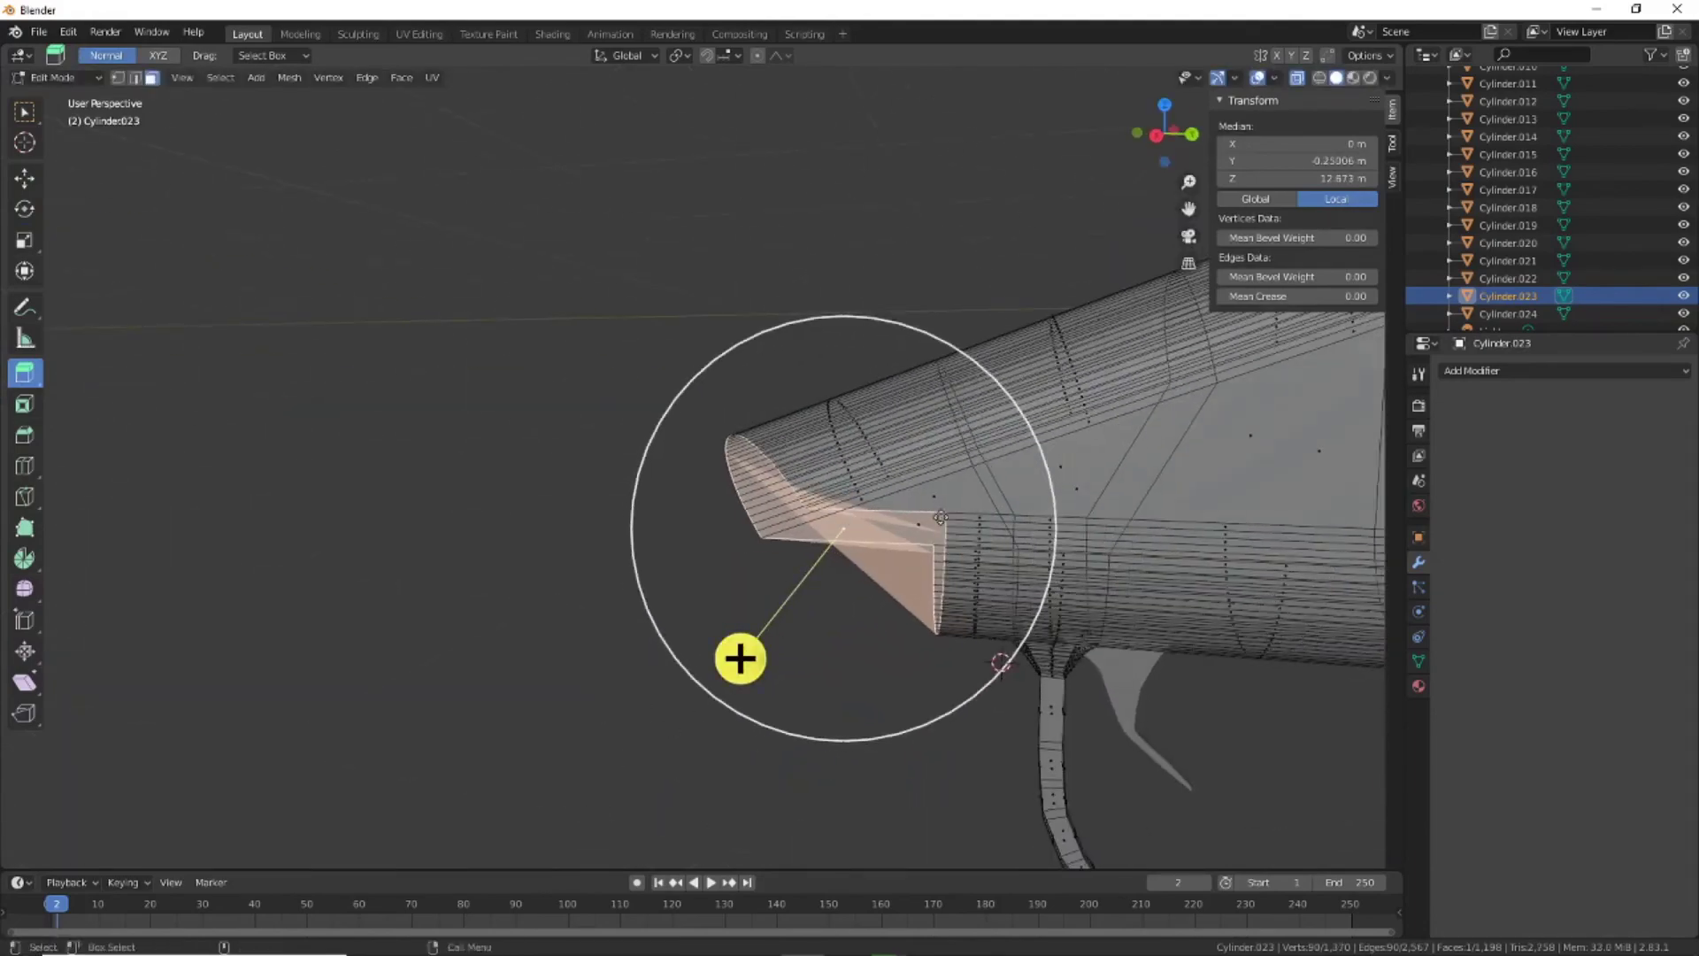
mouse_move(740, 658)
middle_mouse_down()
mouse_move(816, 634)
mouse_move(671, 604)
mouse_move(805, 551)
mouse_move(921, 556)
mouse_move(439, 594)
mouse_move(378, 614)
mouse_move(387, 667)
mouse_move(611, 561)
mouse_move(1133, 605)
mouse_move(932, 697)
middle_mouse_up()
scroll(805, 550, "up", 2)
key("alt+z")
key("shift+space")
key("g")
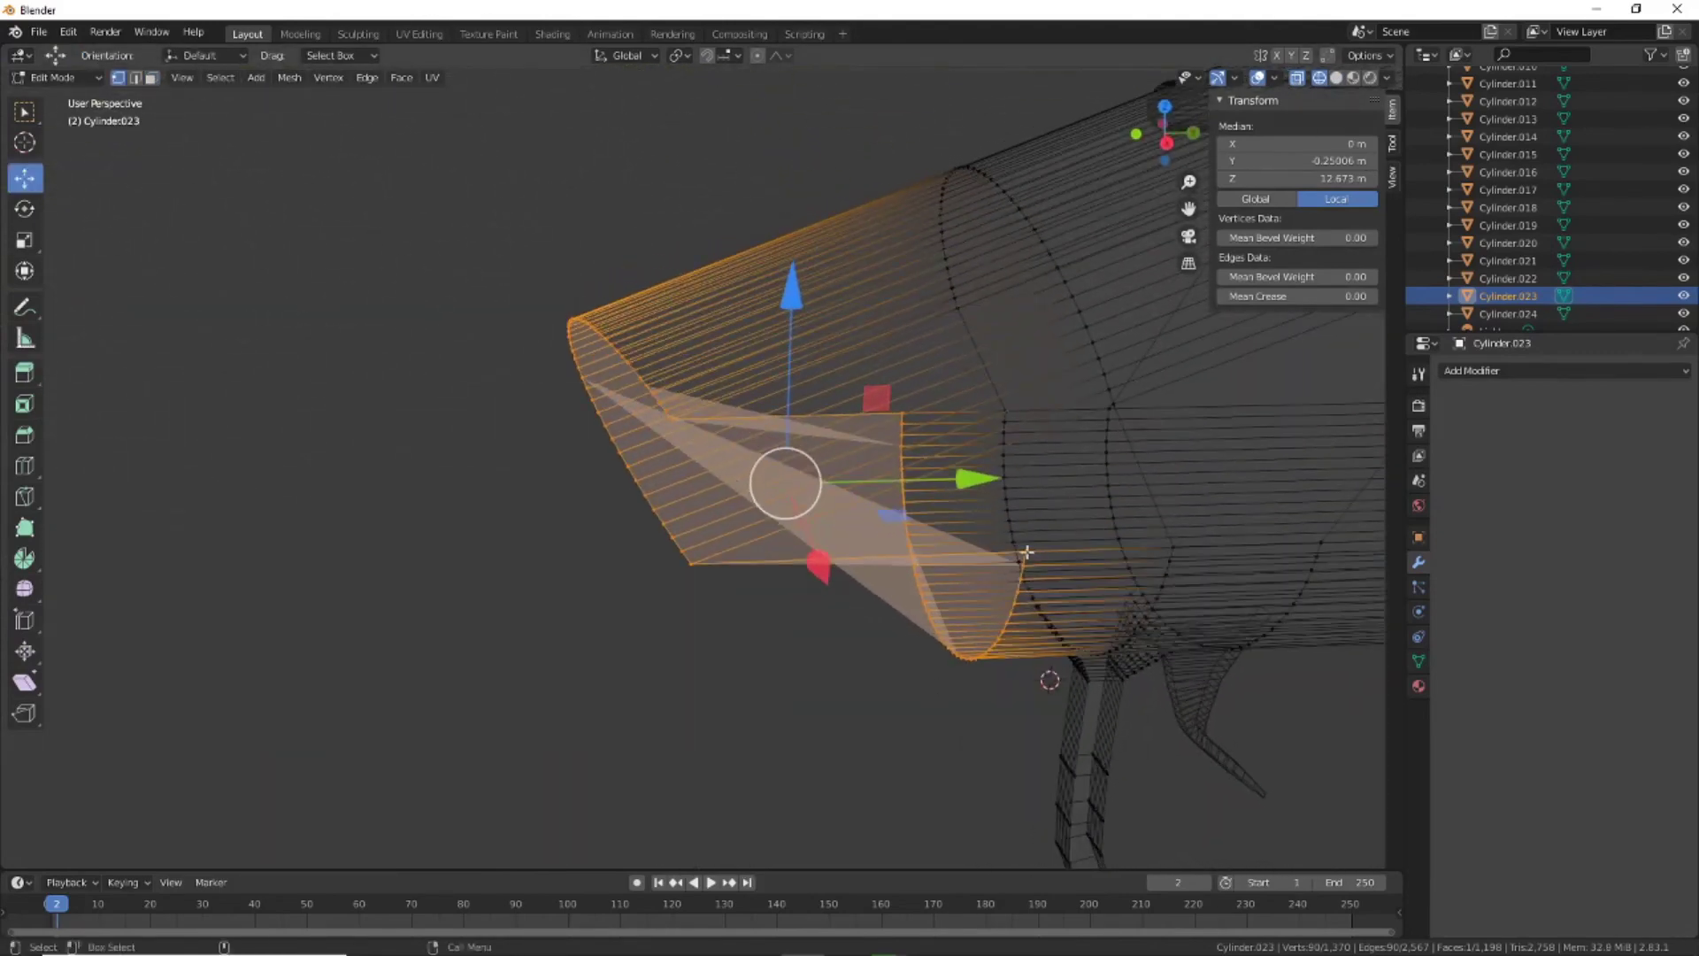
Merge the rear tip vertices to pinch the end, then select the next tip vertices
left_click(1026, 553)
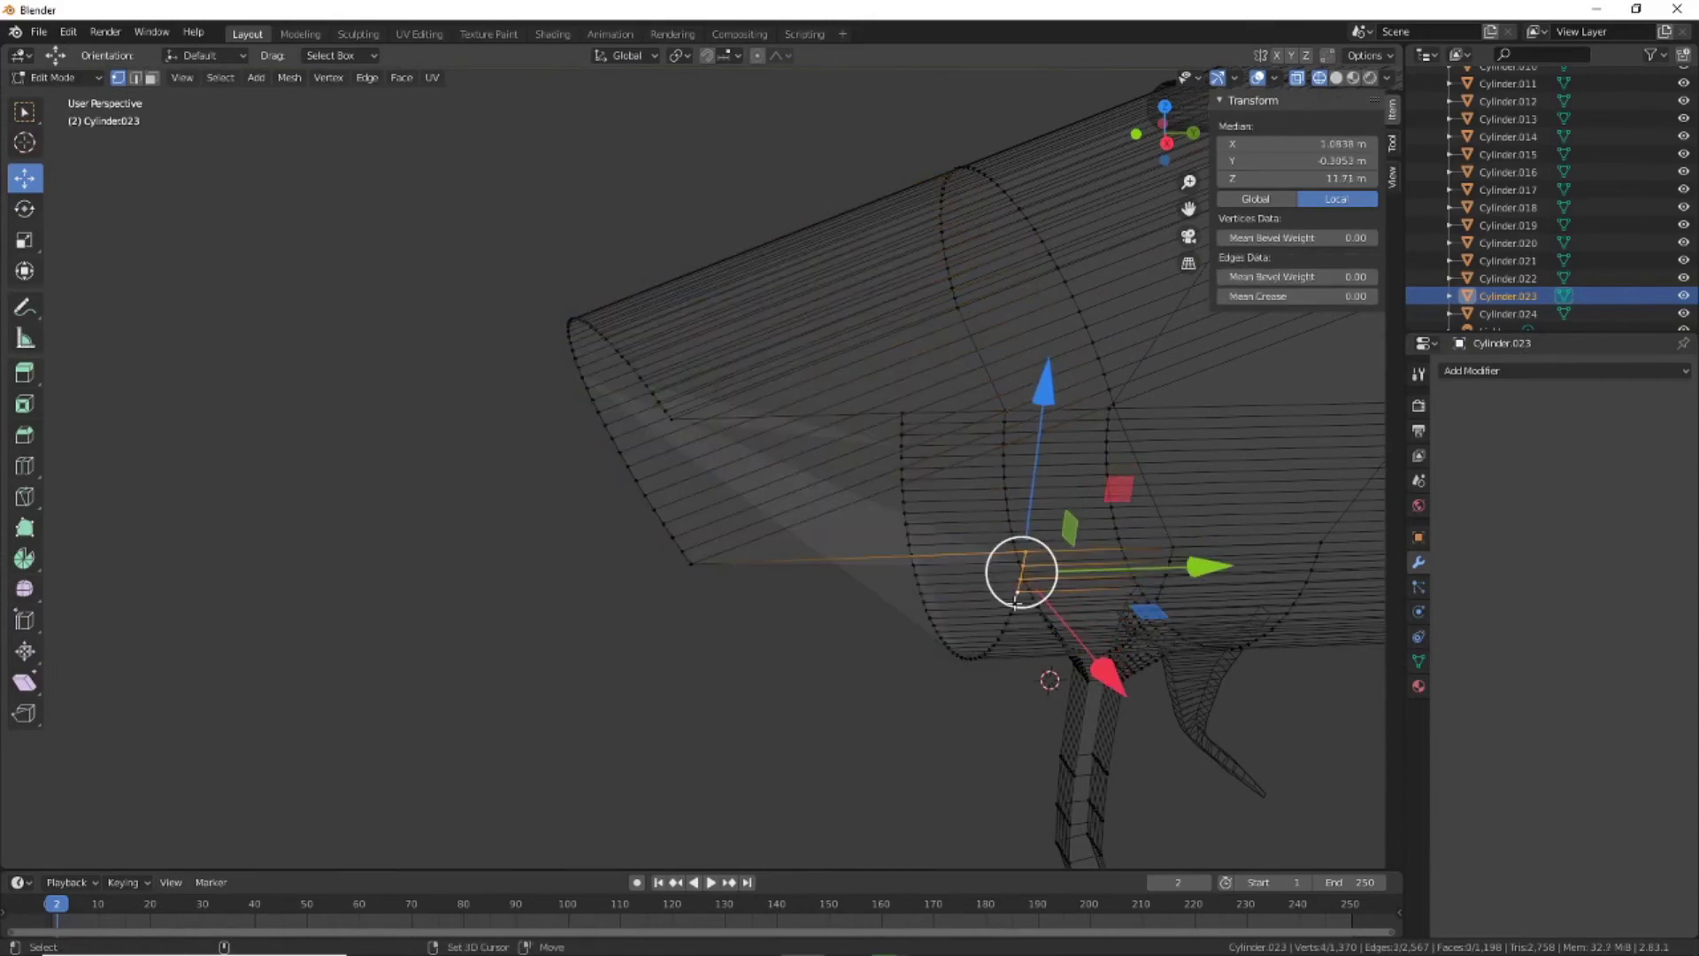
key("m")
left_click(695, 569)
mouse_move(695, 569)
middle_mouse_down()
mouse_move(1063, 699)
mouse_move(460, 442)
mouse_move(454, 500)
mouse_move(690, 554)
middle_mouse_up()
key("alt+a")
middle_click_drag(448, 432, 447, 412)
left_click_drag(447, 412, 490, 496)
Merge the remaining rear-end vertices and the short rear edge chain into single points
key("m")
left_click(496, 500)
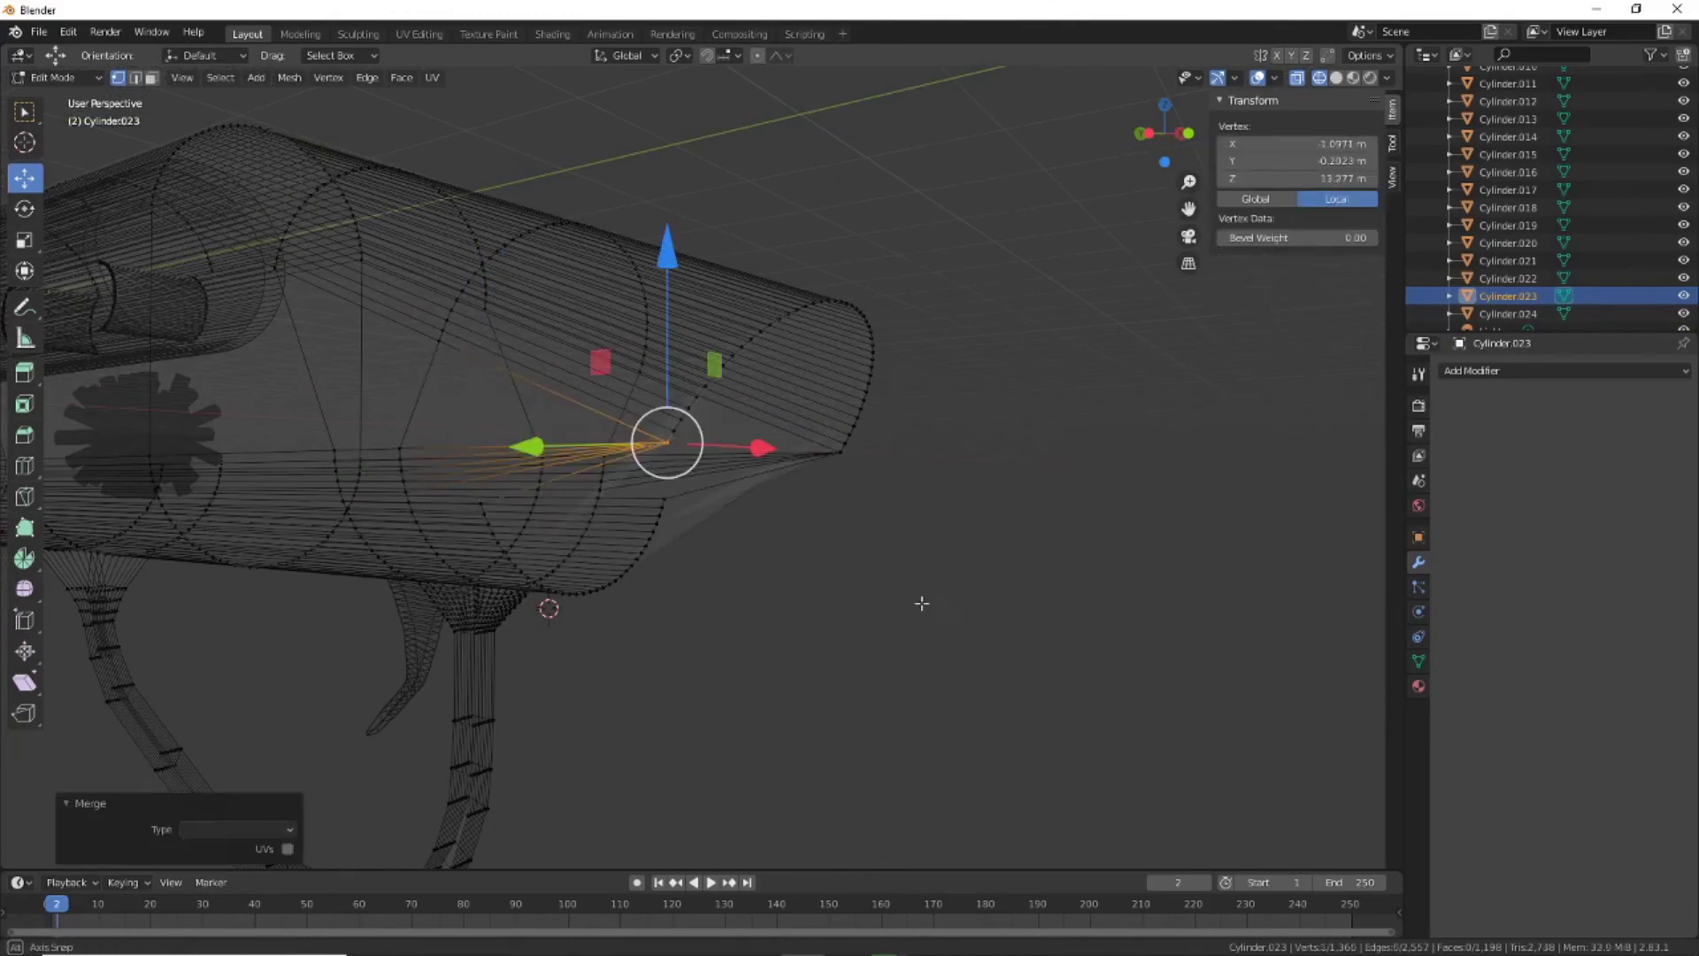
mouse_move(918, 599)
middle_mouse_down()
mouse_move(614, 595)
mouse_move(1081, 656)
middle_mouse_up()
left_click(1336, 77)
mouse_move(885, 371)
middle_mouse_down()
mouse_move(744, 505)
mouse_move(573, 569)
mouse_move(1025, 442)
middle_mouse_up()
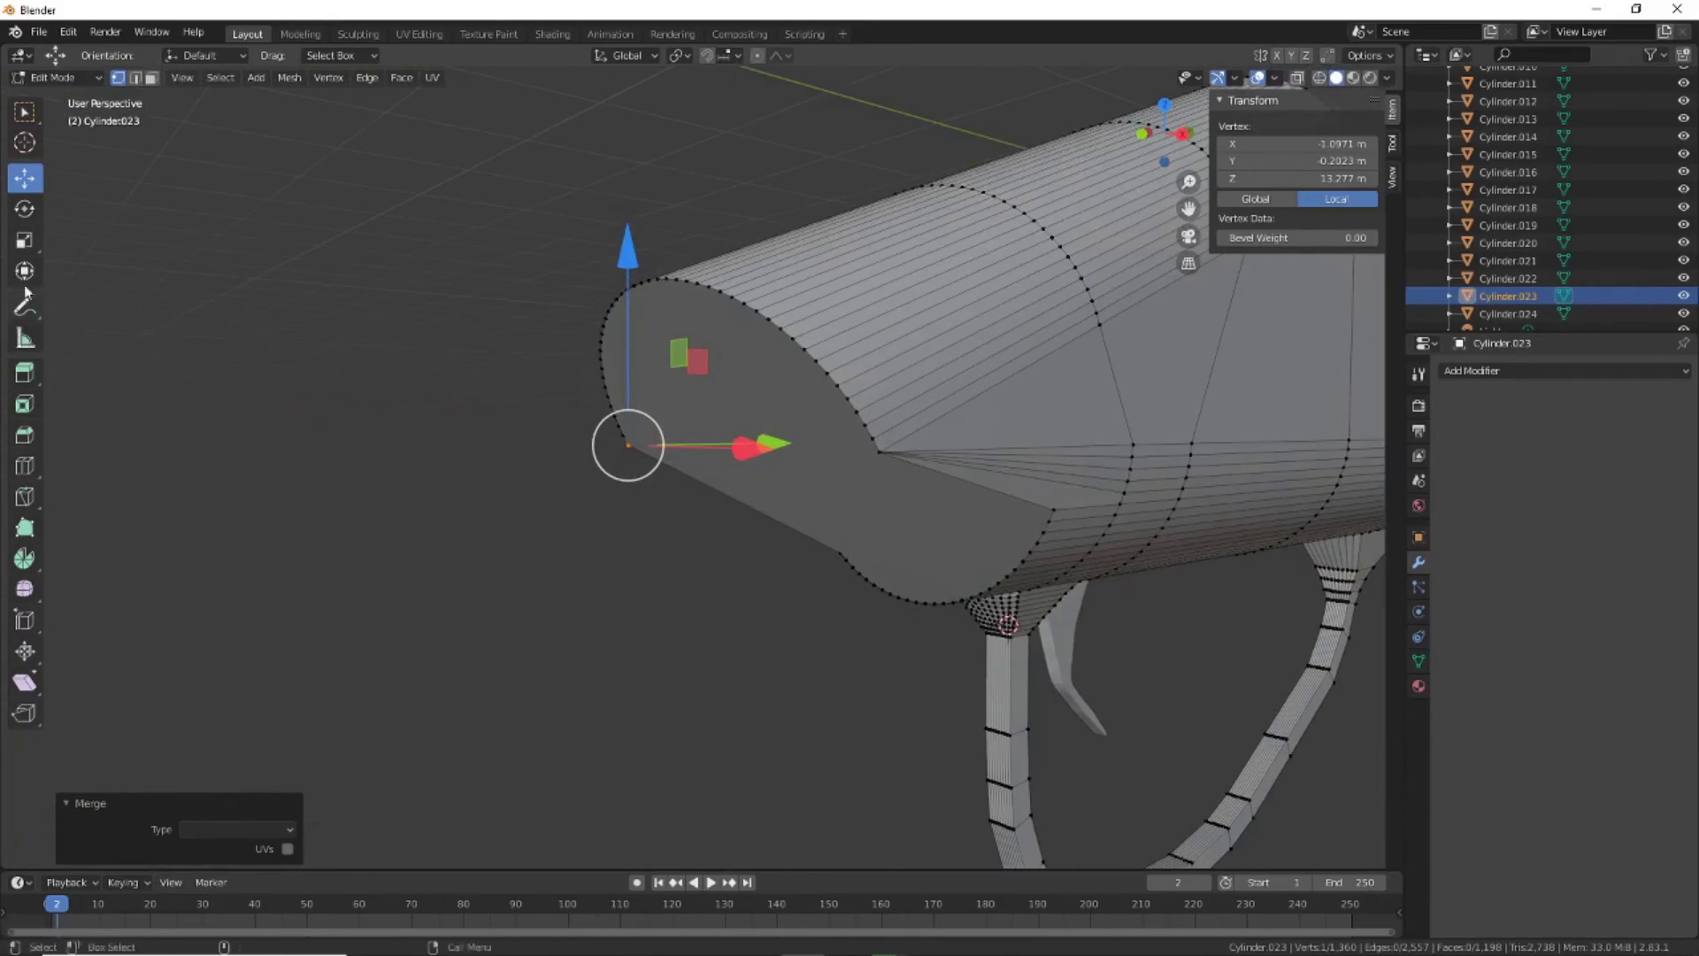
middle_click_drag(1093, 631, 1018, 478)
left_click(1021, 476, "ctrl")
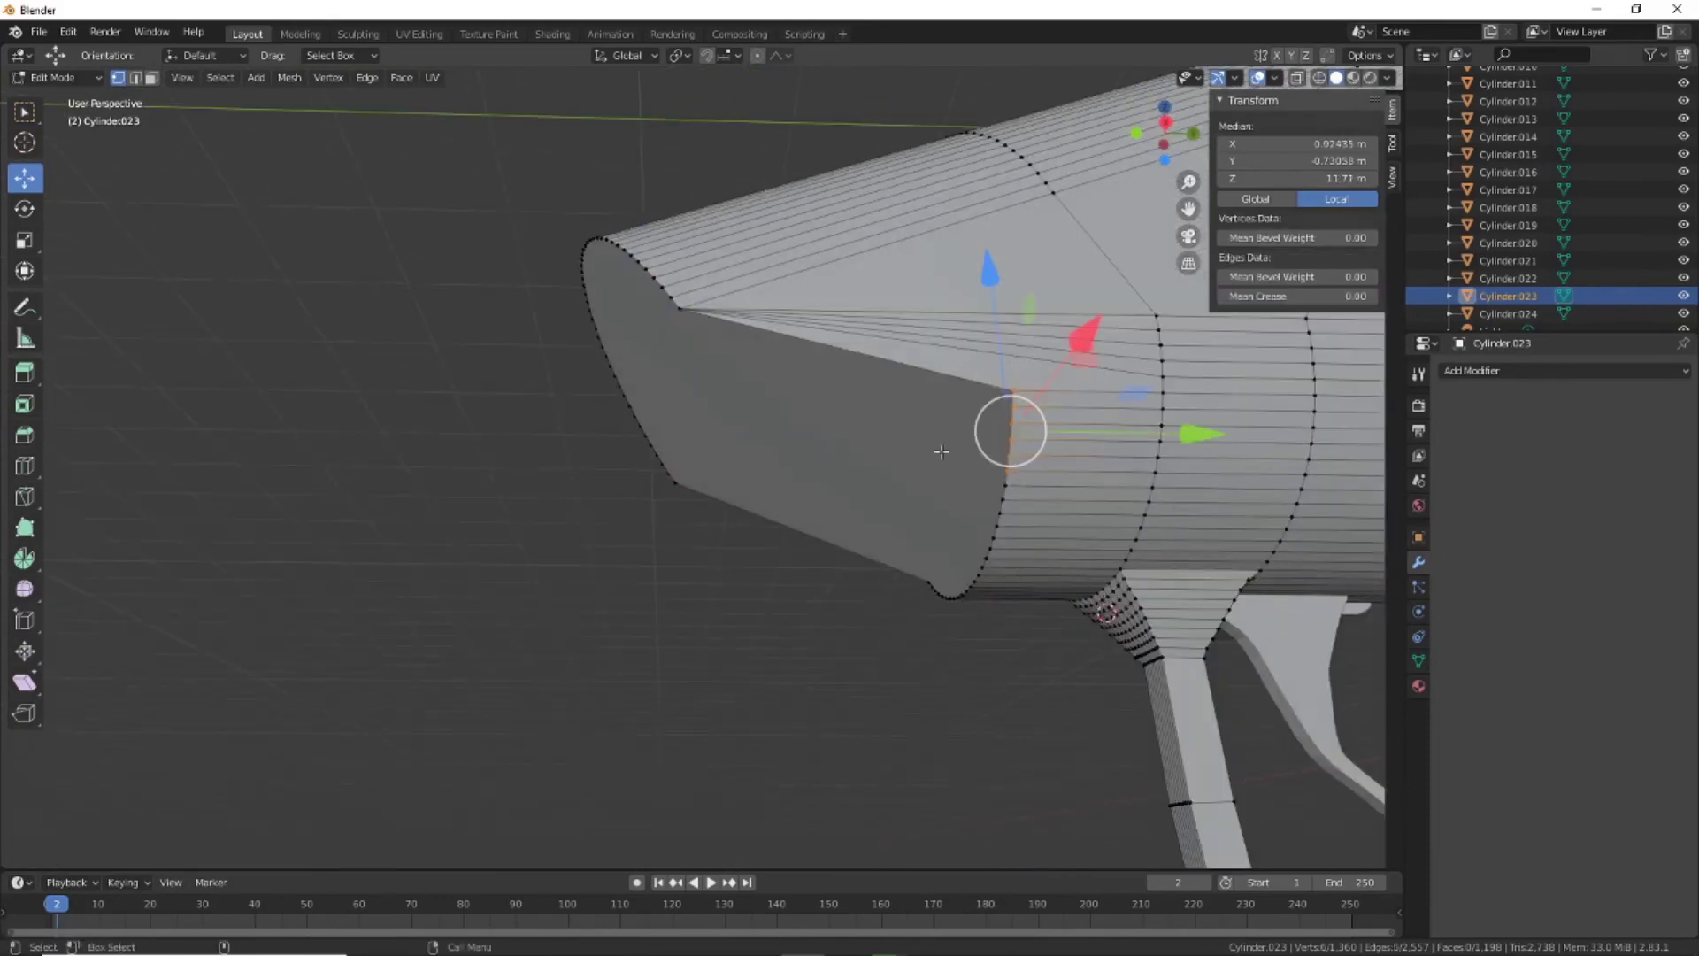
key("m")
left_click(682, 313)
Select the rim at the receiver's end and rotate it about 15° on X in Right view
mouse_move(682, 313)
middle_mouse_down()
mouse_move(888, 645)
mouse_move(454, 504)
middle_mouse_up()
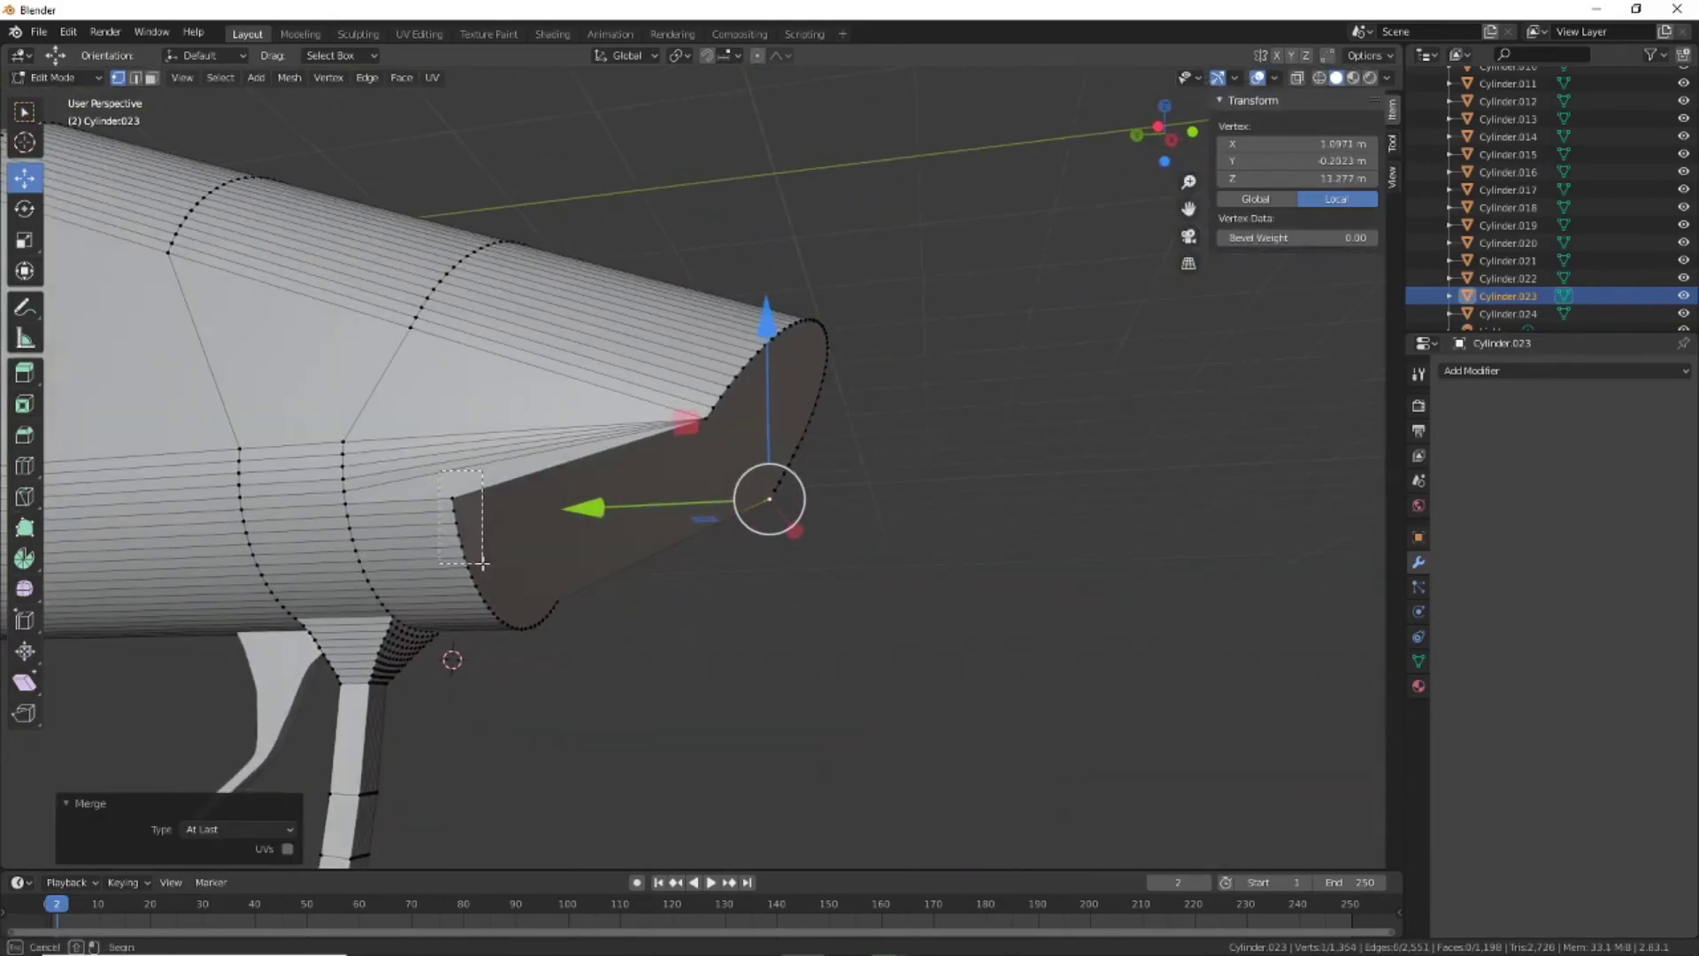
left_click_drag(482, 563, 482, 563)
mouse_move(448, 653)
middle_mouse_down()
mouse_move(760, 653)
mouse_move(479, 706)
mouse_move(494, 688)
middle_mouse_up()
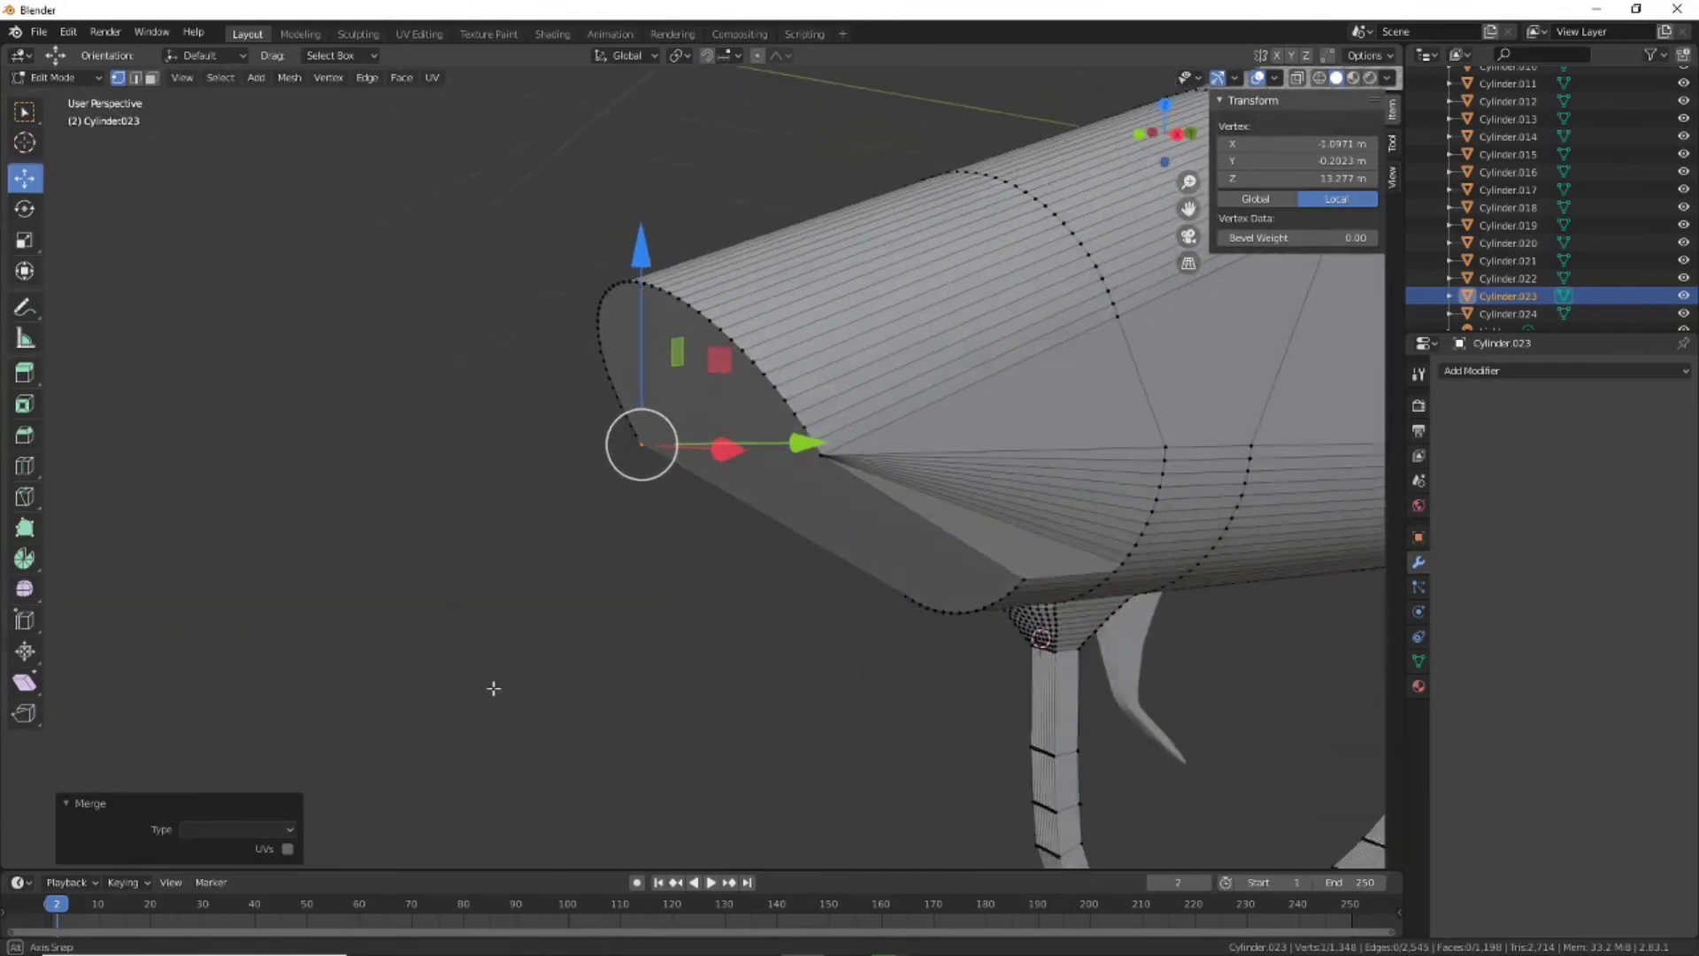
left_click_drag(448, 220, 842, 561)
key("KP_3")
left_click(24, 208)
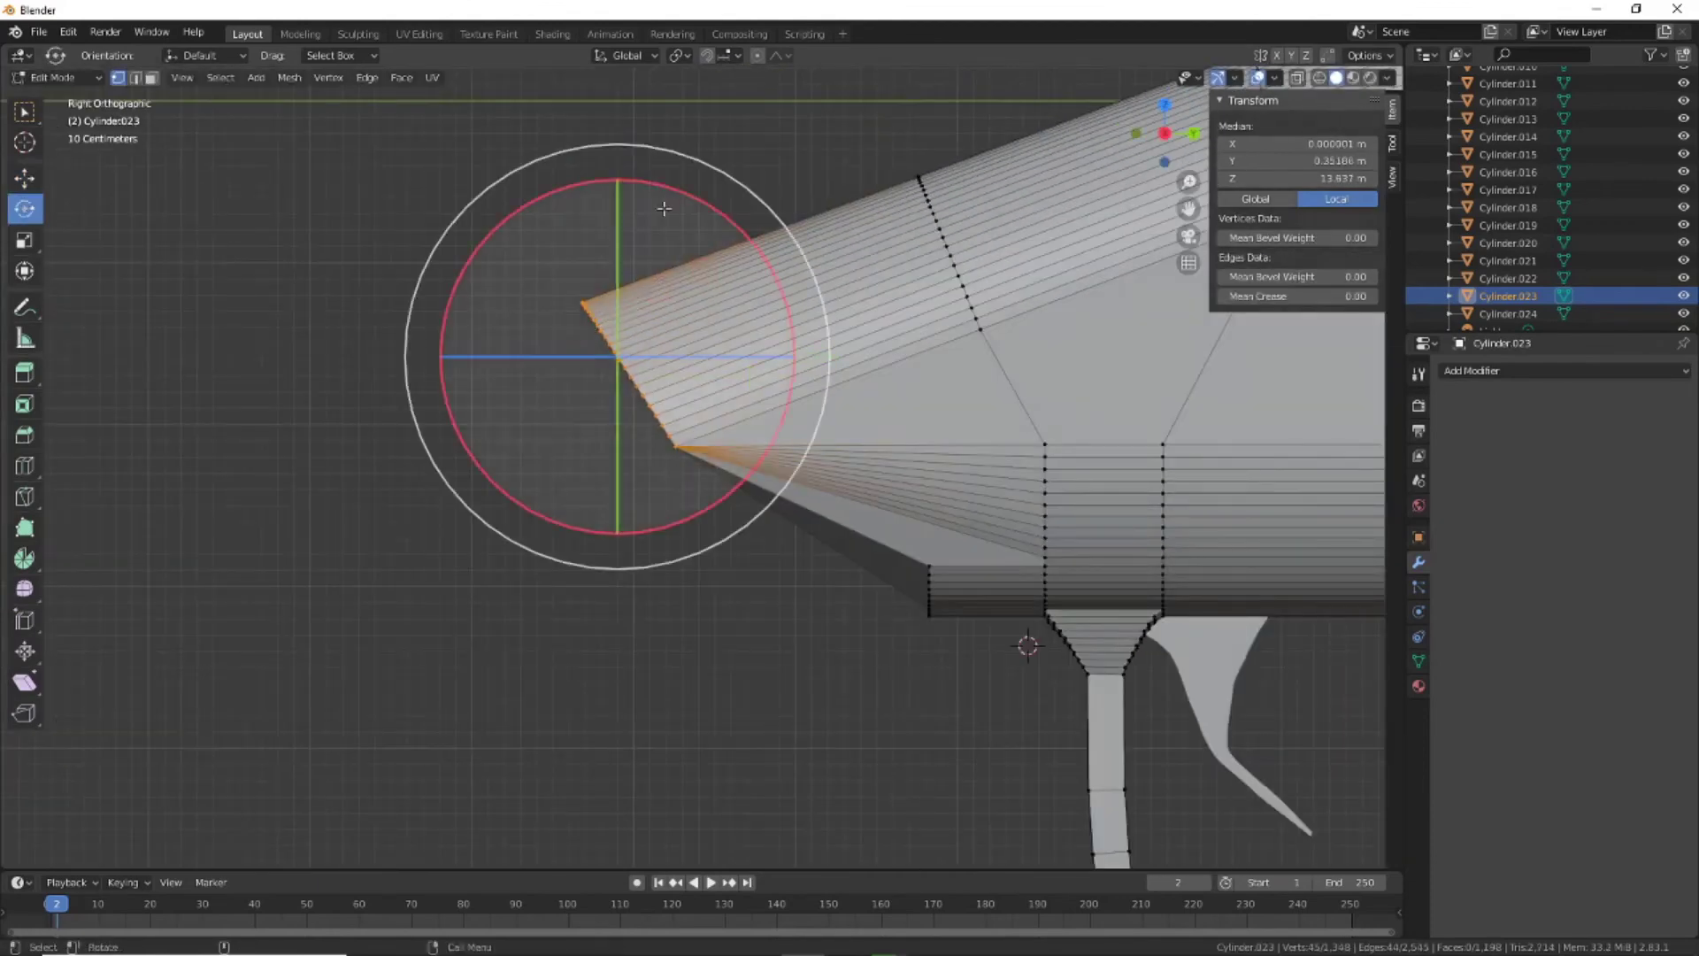
left_click_drag(664, 208, 666, 174)
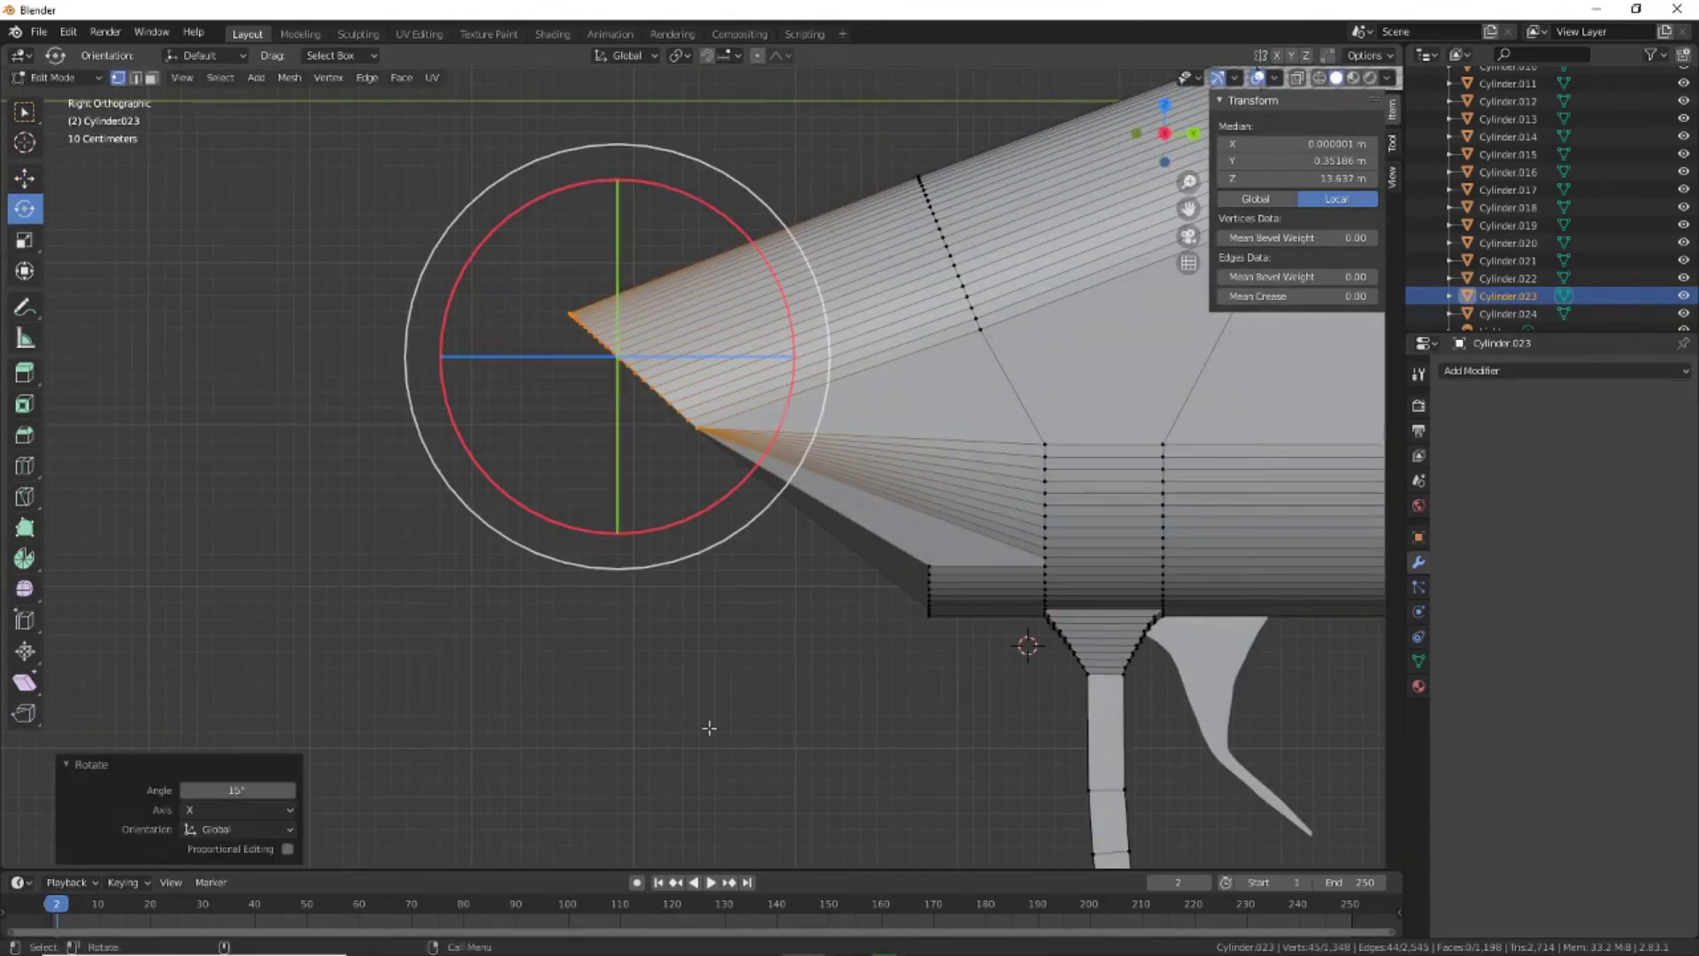
Select the cylinder's end cap face in face select mode
left_click(153, 78)
left_click(805, 496)
left_click(25, 374)
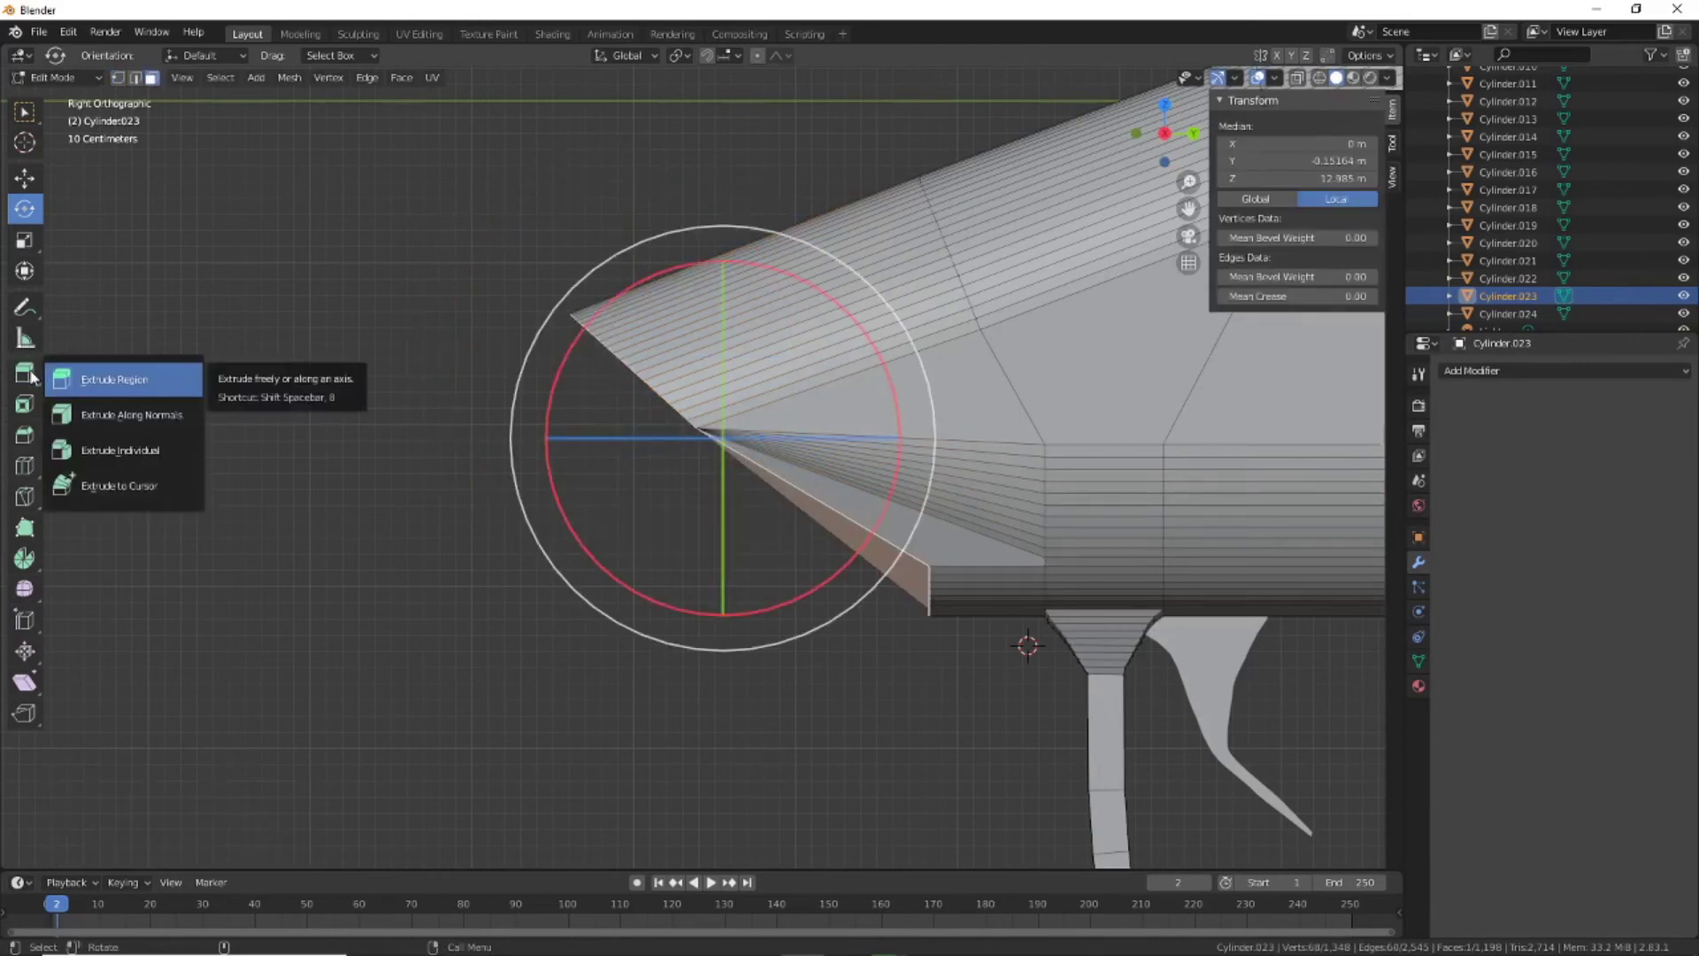
Extrude the cap face about 1.04 m and shift it down and back in Right view
left_click(115, 379)
mouse_move(722, 436)
left_mouse_down()
mouse_move(550, 750)
mouse_move(581, 493)
left_mouse_up()
middle_click_drag(580, 493, 692, 450)
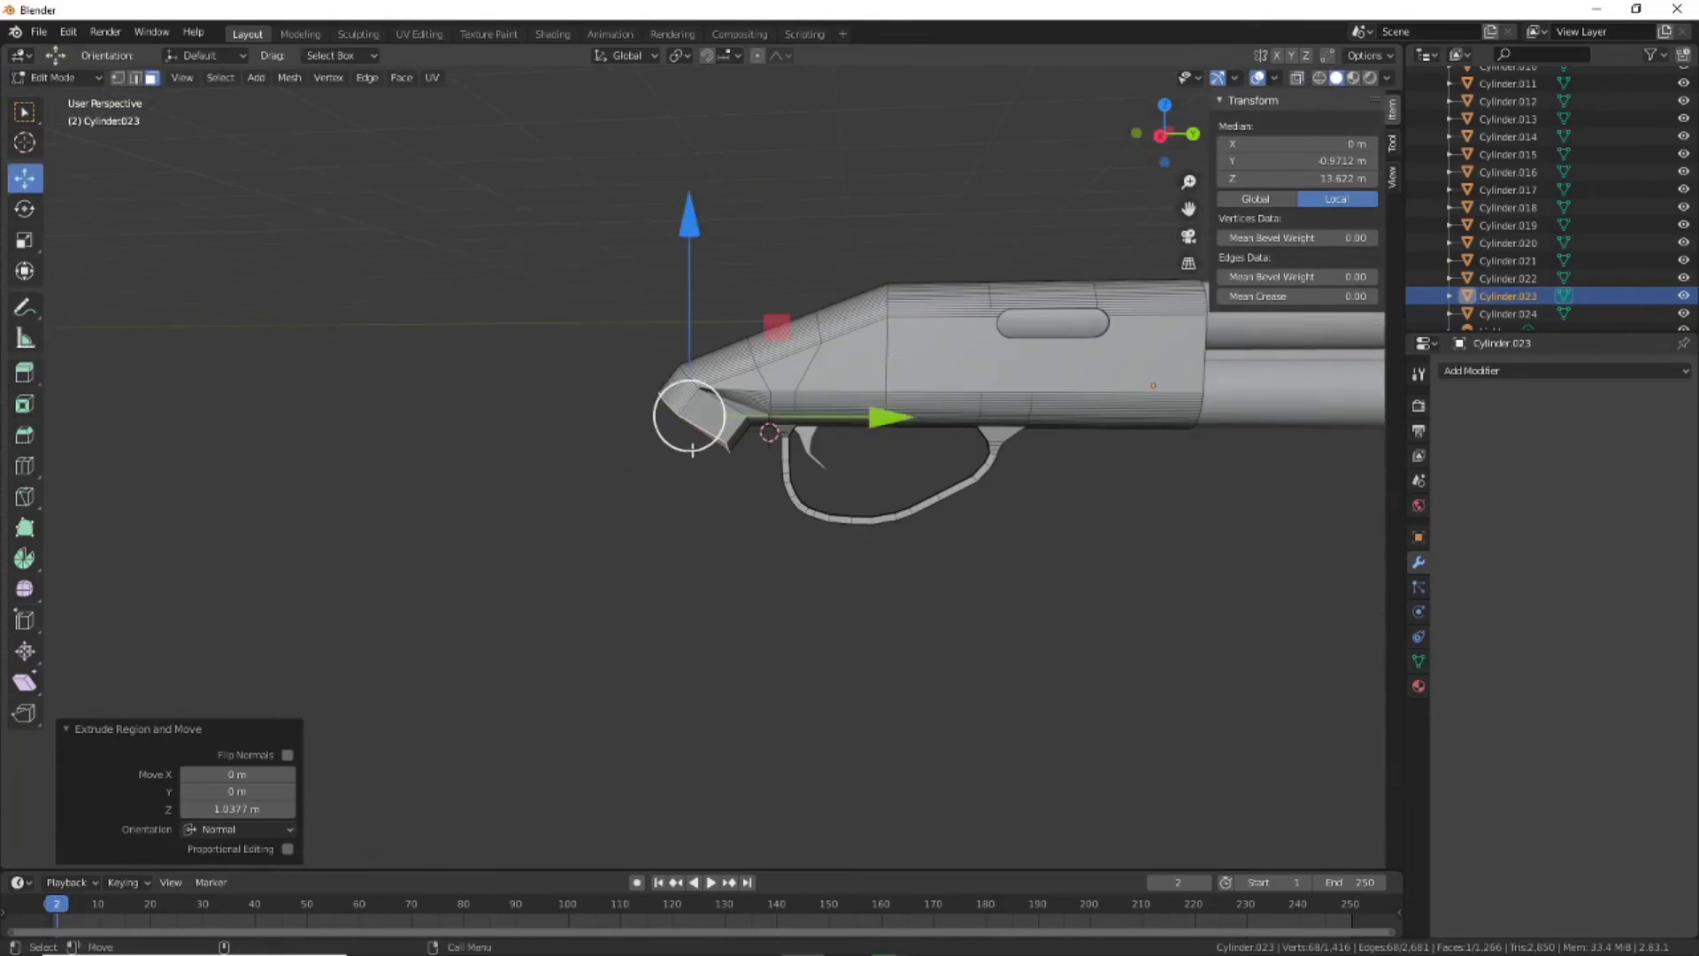
key("KP_3")
mouse_move(688, 416)
left_mouse_down()
mouse_move(670, 531)
mouse_move(600, 568)
left_mouse_up()
scroll(618, 599, "up", 3)
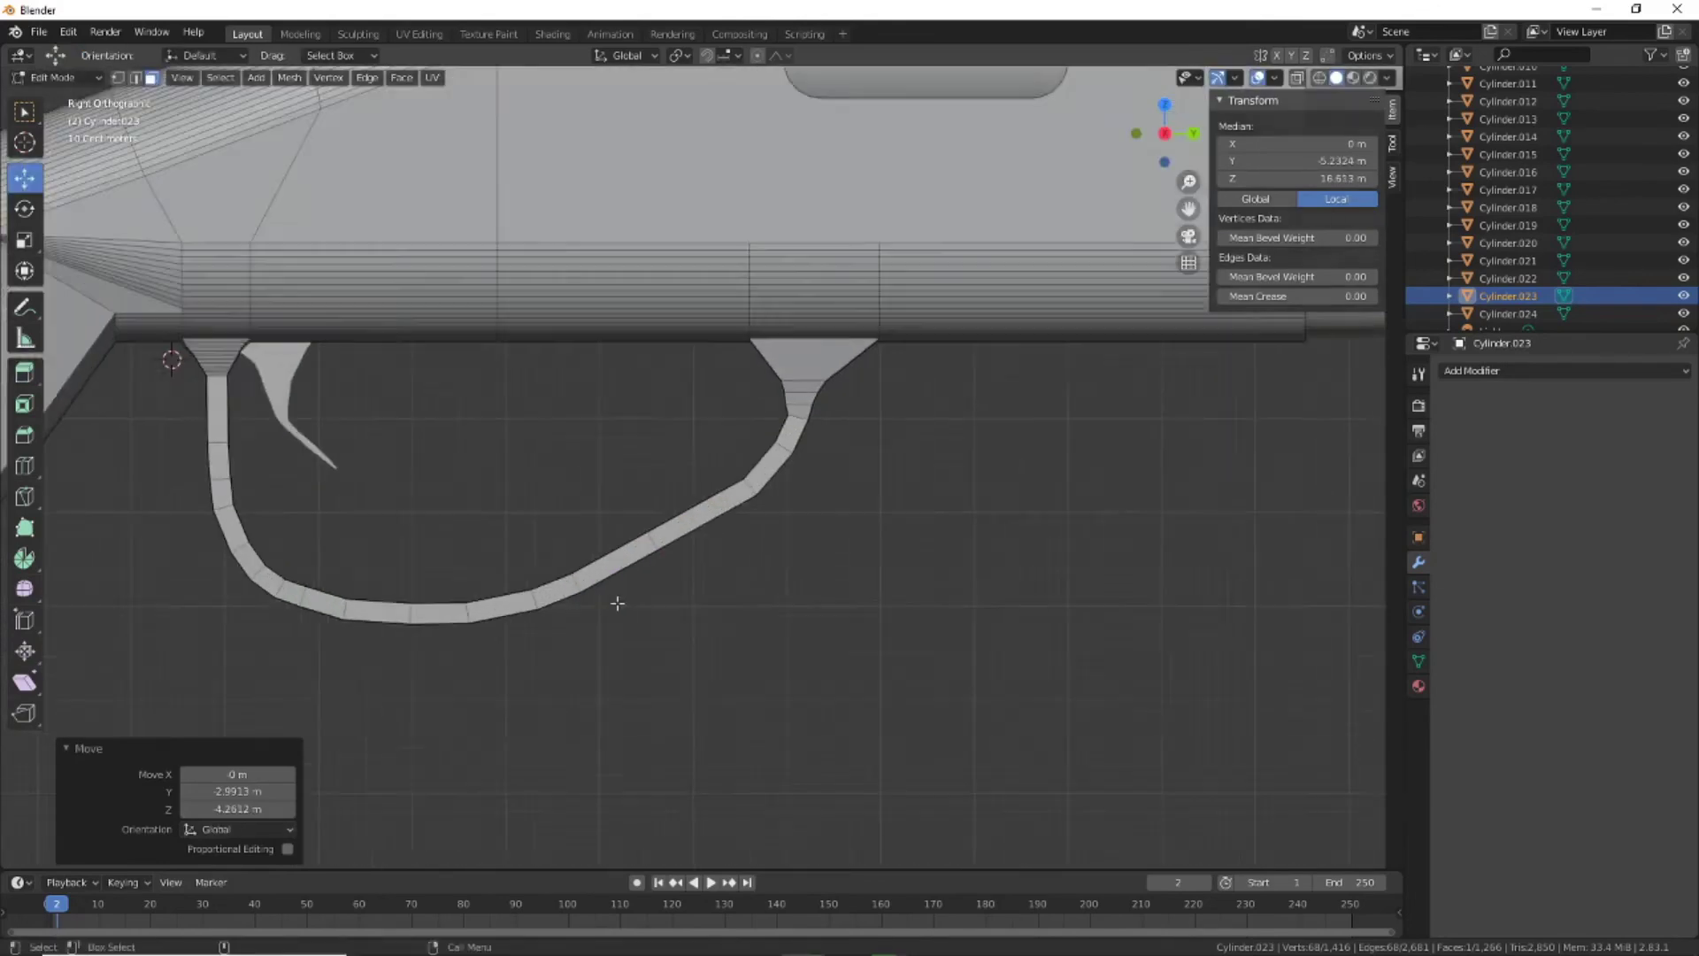
scroll(759, 638, "up", 3)
middle_click_drag(758, 638, 743, 607)
Add 16 loop cuts along the grip's side in Right view
left_click(1164, 132)
left_click(24, 465)
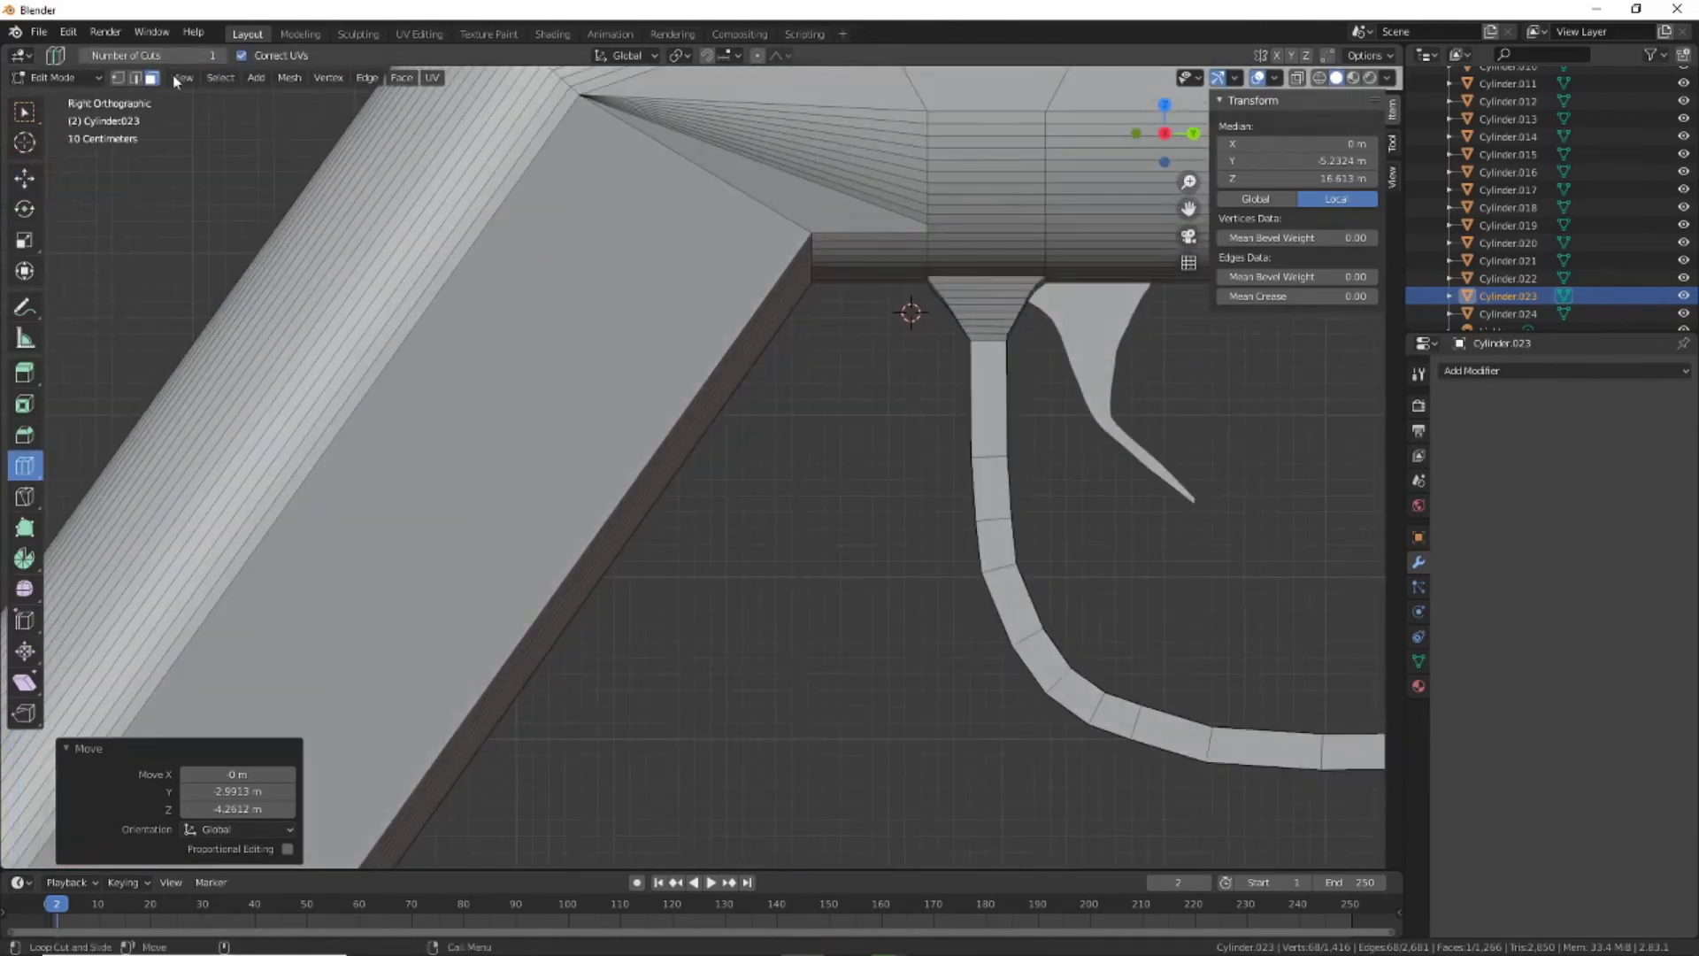
left_click(602, 483)
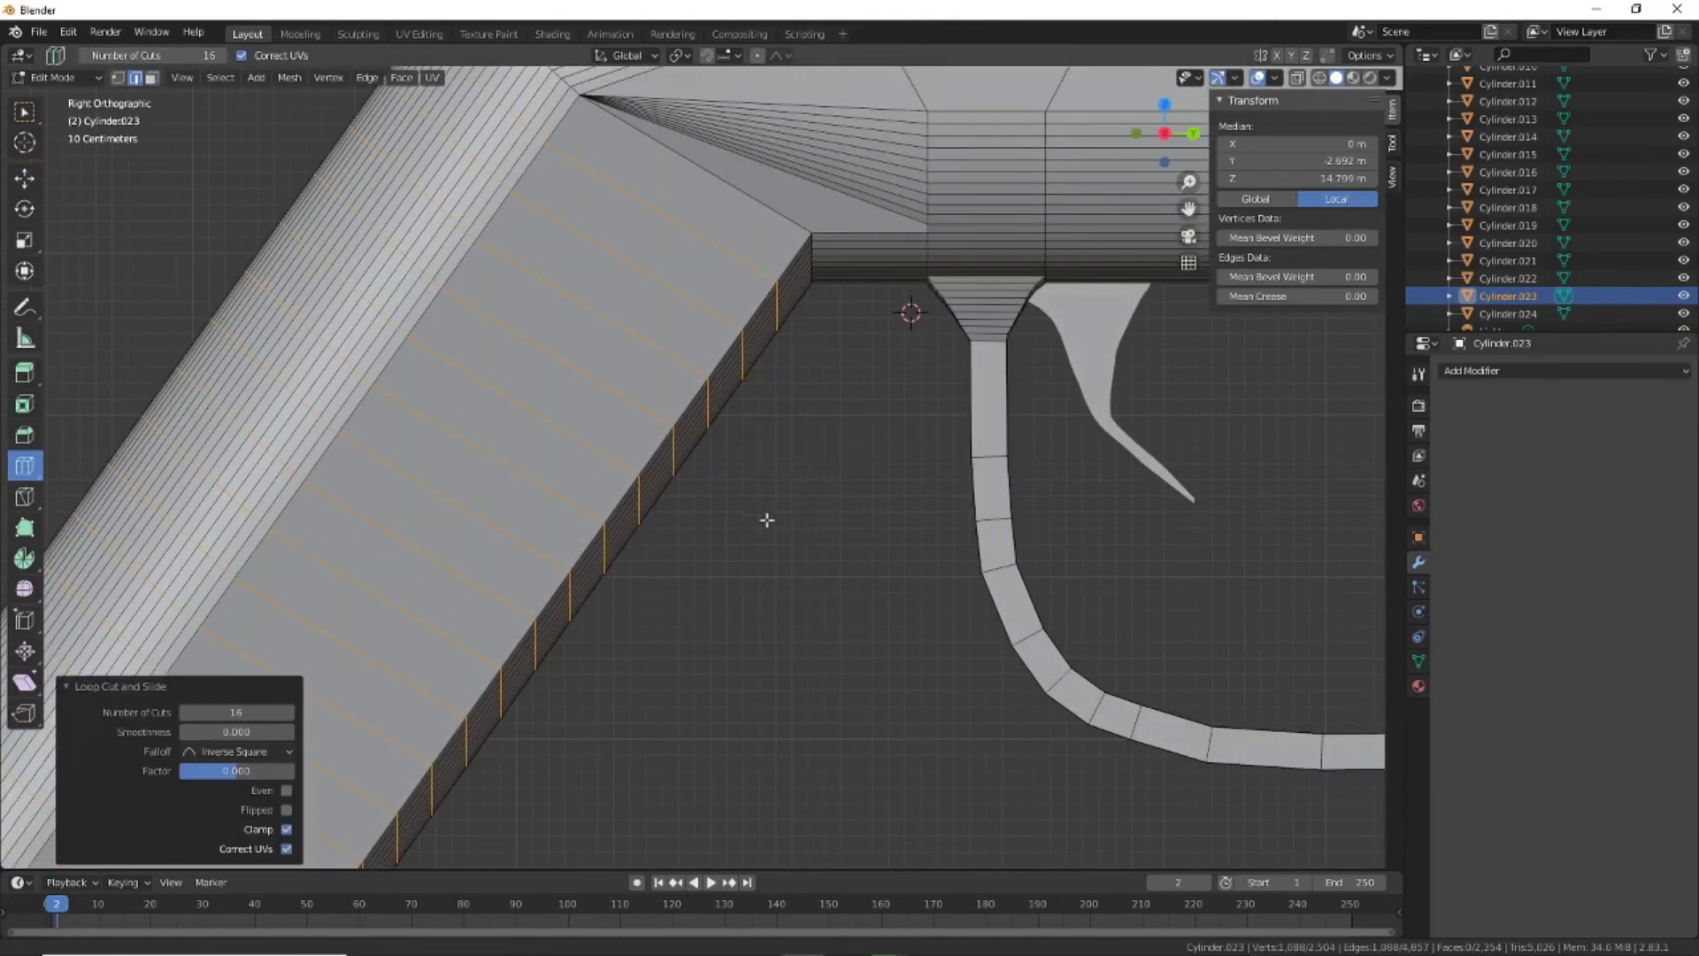
middle_click_drag(766, 520, 589, 679, "shift")
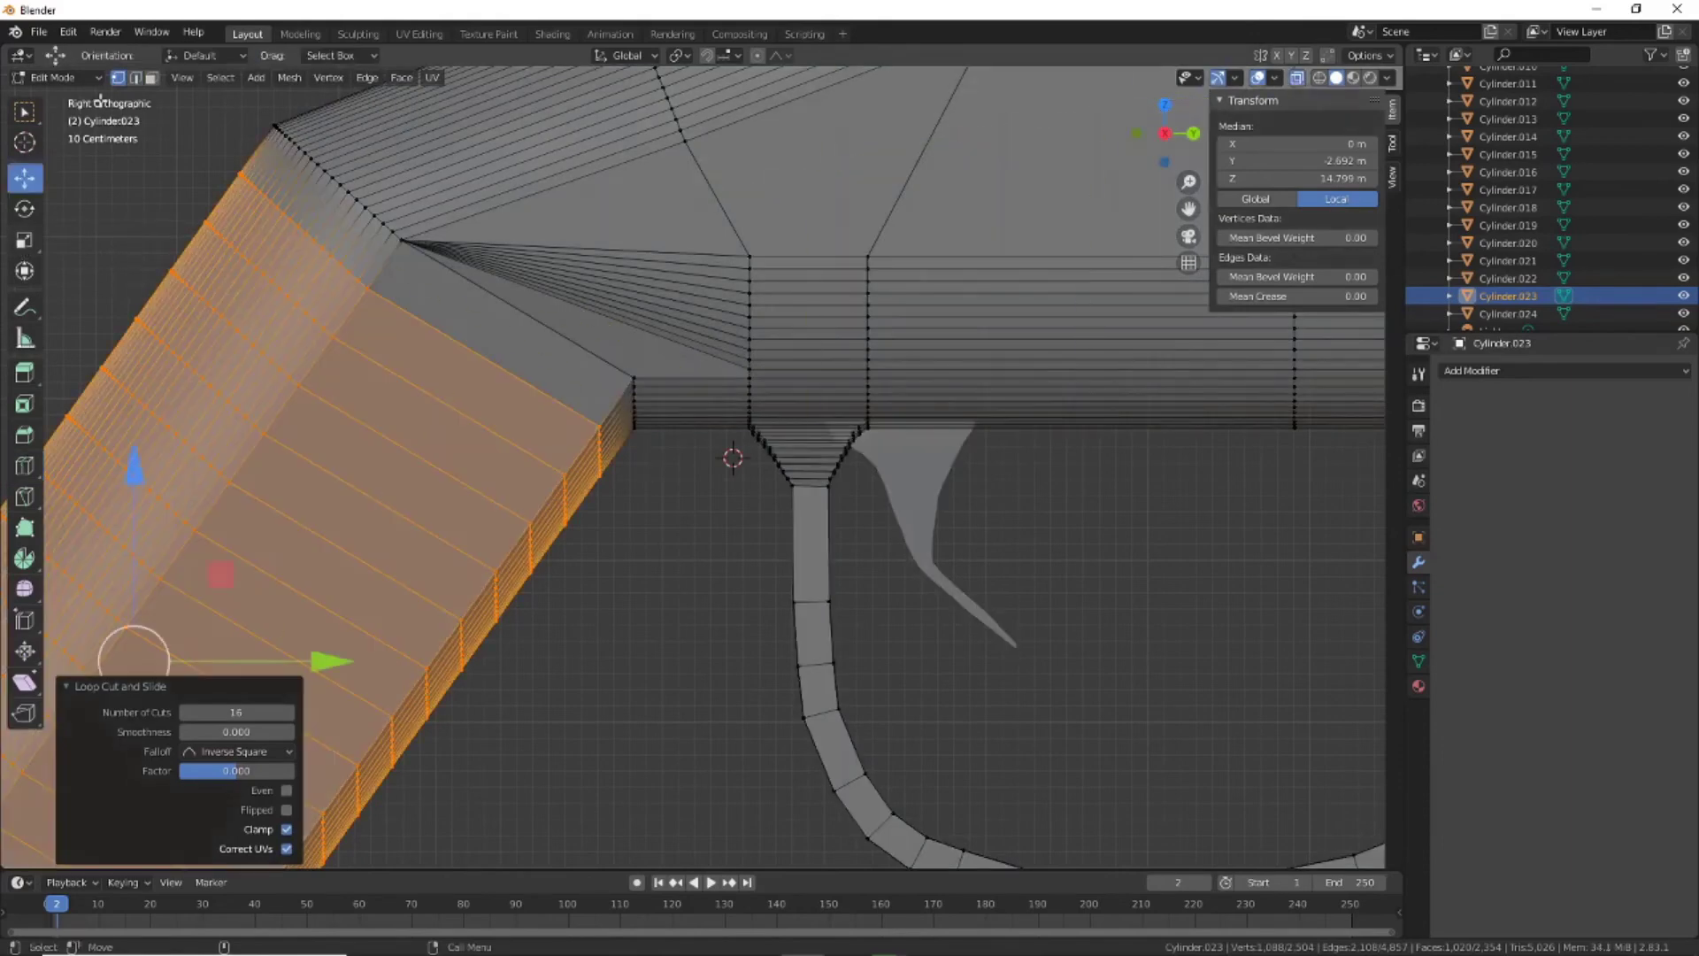
Move the inner corner edge and nearby vertex strips down-right to start curving the grip's lower edge
left_click(634, 404)
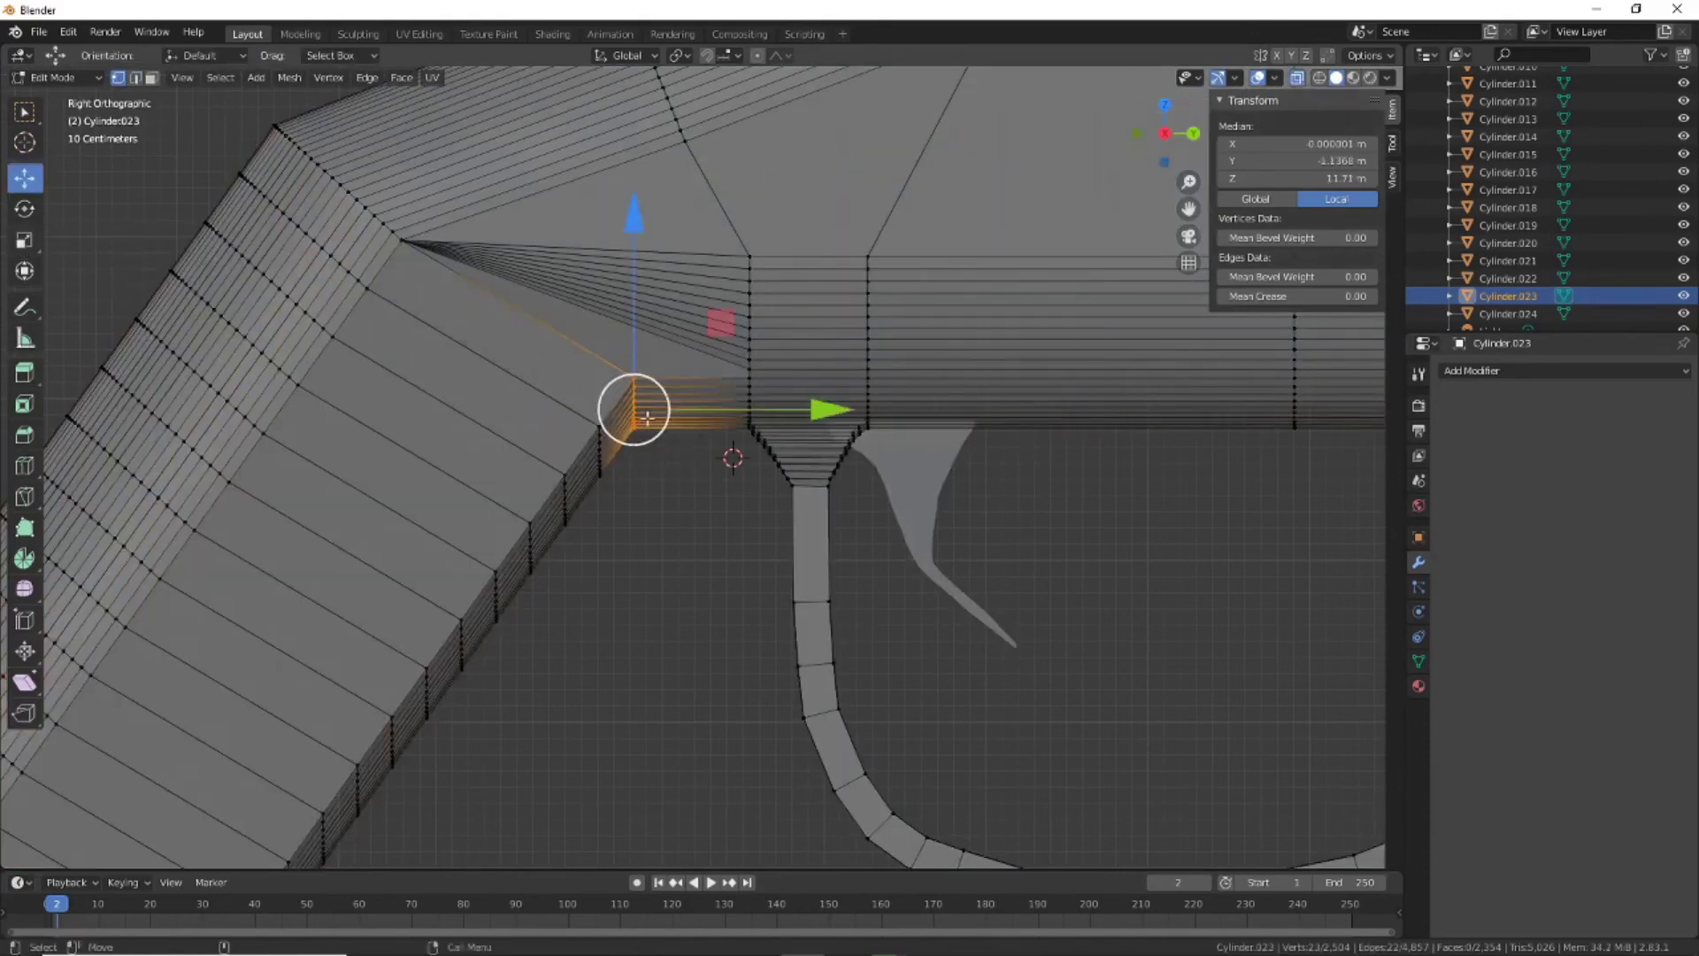
mouse_move(635, 405)
left_mouse_down()
mouse_move(727, 509)
mouse_move(713, 495)
mouse_move(673, 563)
mouse_move(715, 584)
left_mouse_up()
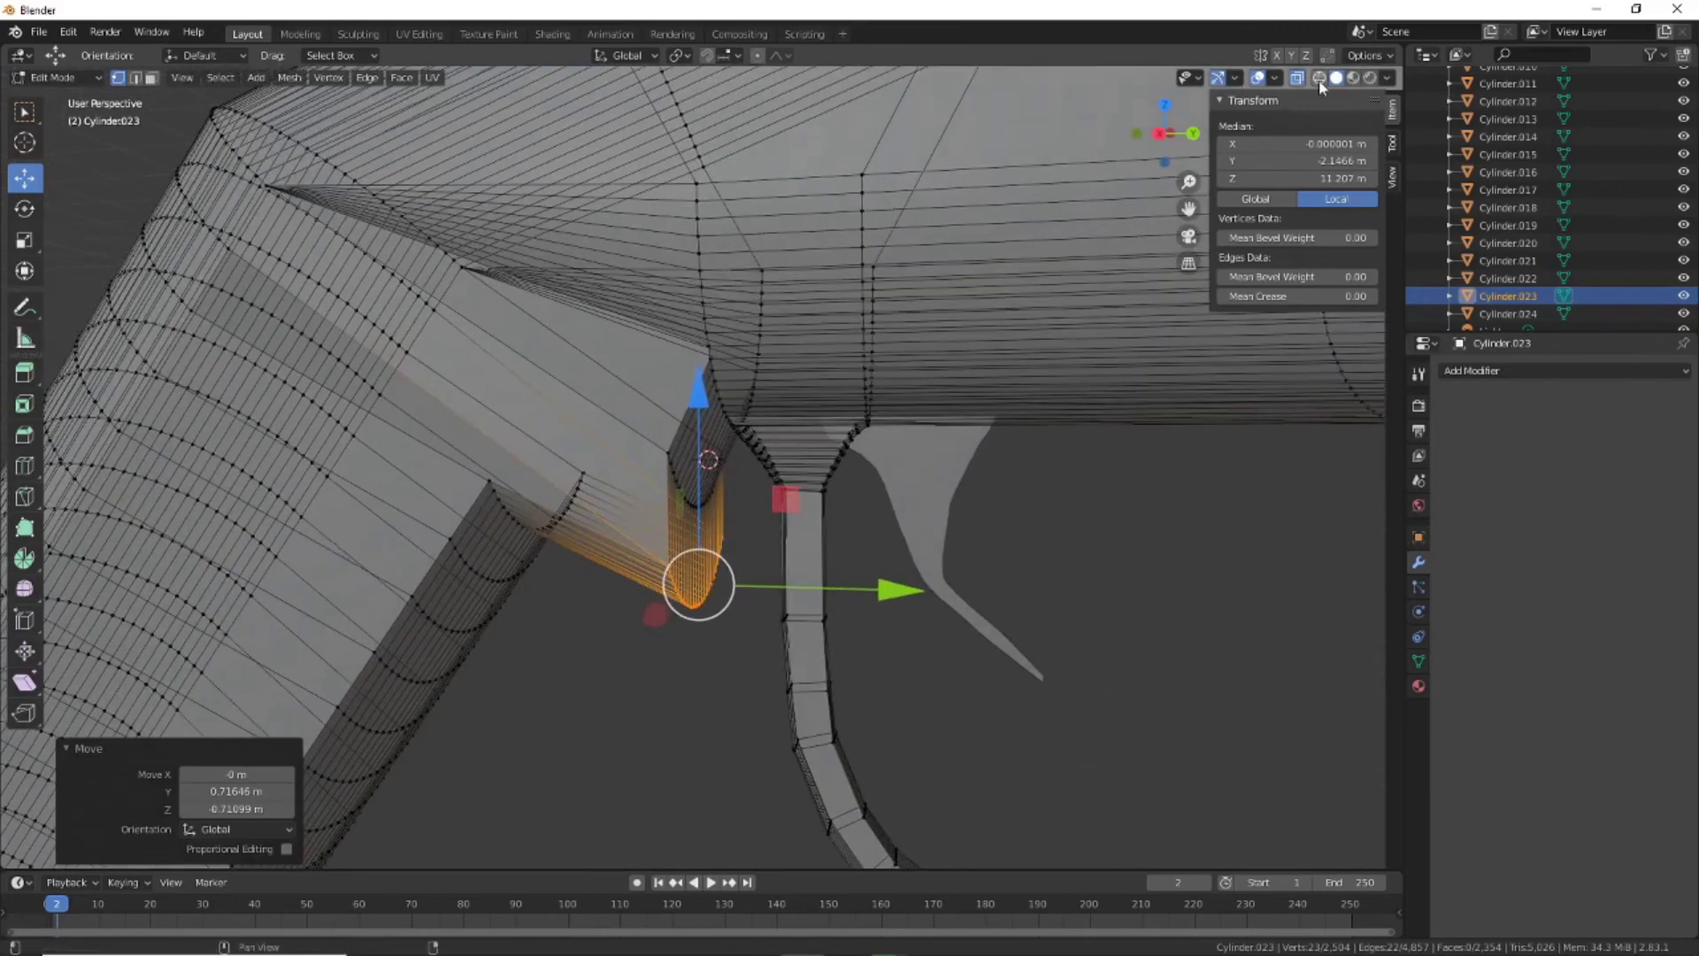
mouse_move(735, 516)
left_mouse_down()
mouse_move(713, 575)
mouse_move(753, 593)
left_mouse_up()
mouse_move(549, 445)
left_mouse_down()
mouse_move(601, 549)
mouse_move(786, 754)
mouse_move(753, 504)
left_mouse_up()
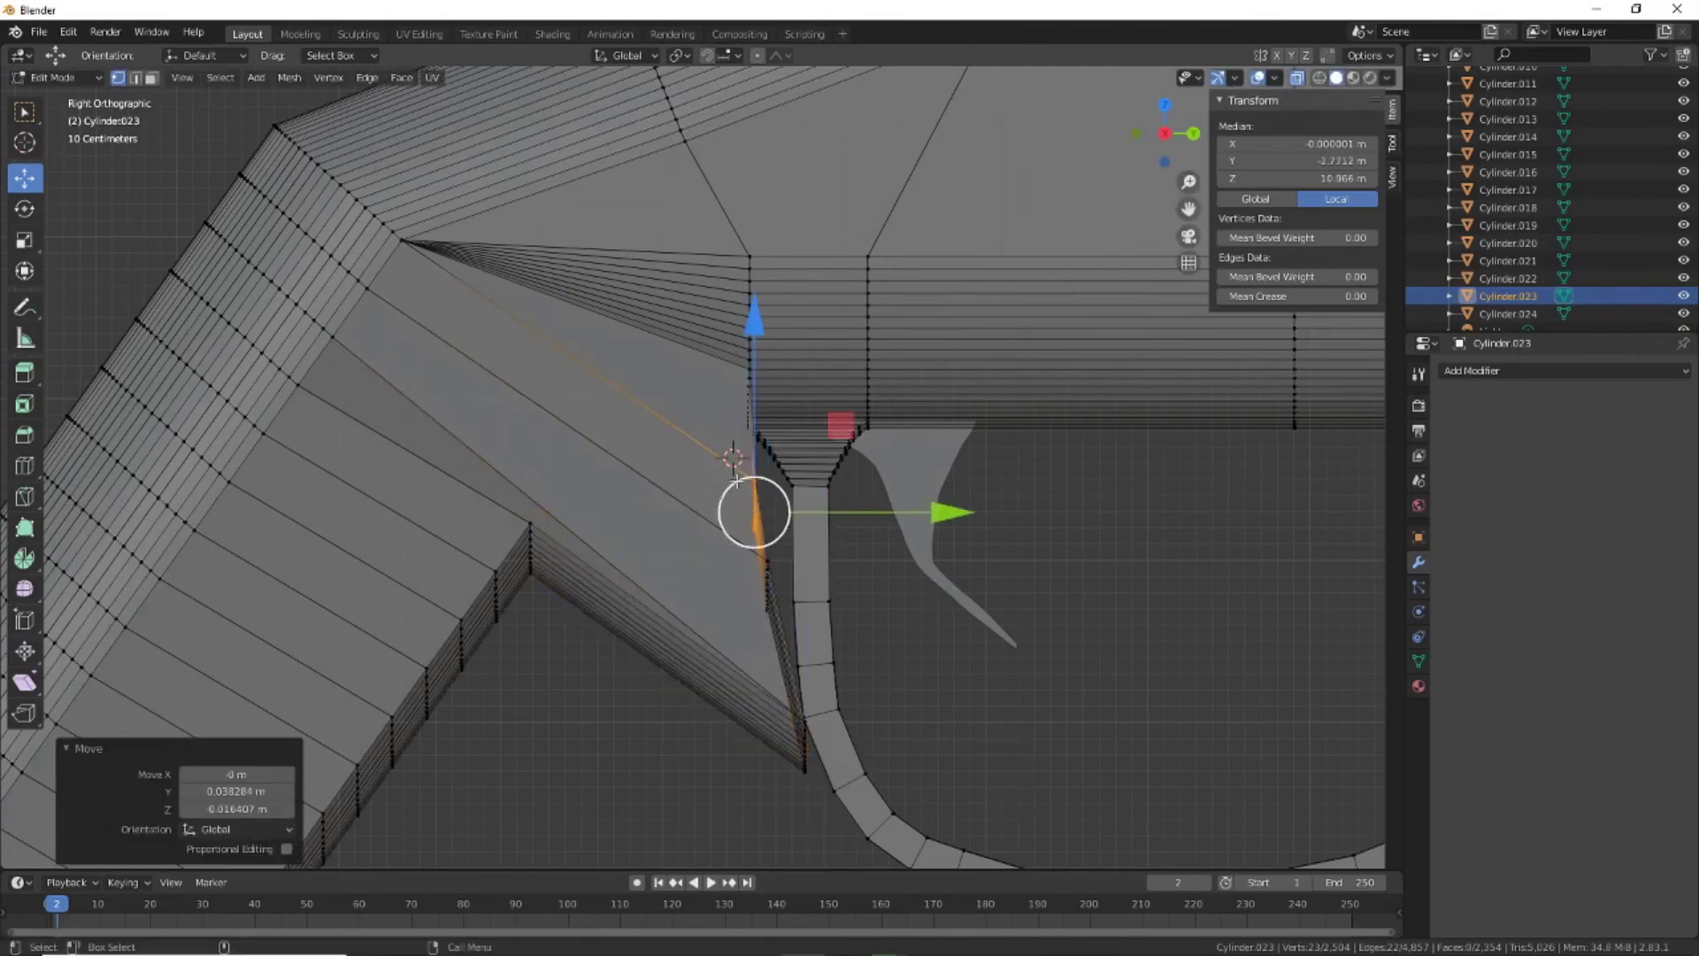
mouse_move(535, 529)
left_mouse_down()
mouse_move(708, 744)
mouse_move(778, 758)
left_mouse_up()
left_click_drag(478, 543, 588, 690)
left_click_drag(754, 770, 614, 705)
left_click_drag(721, 737, 708, 731)
left_click_drag(403, 611, 495, 739)
left_click_drag(496, 739, 535, 734)
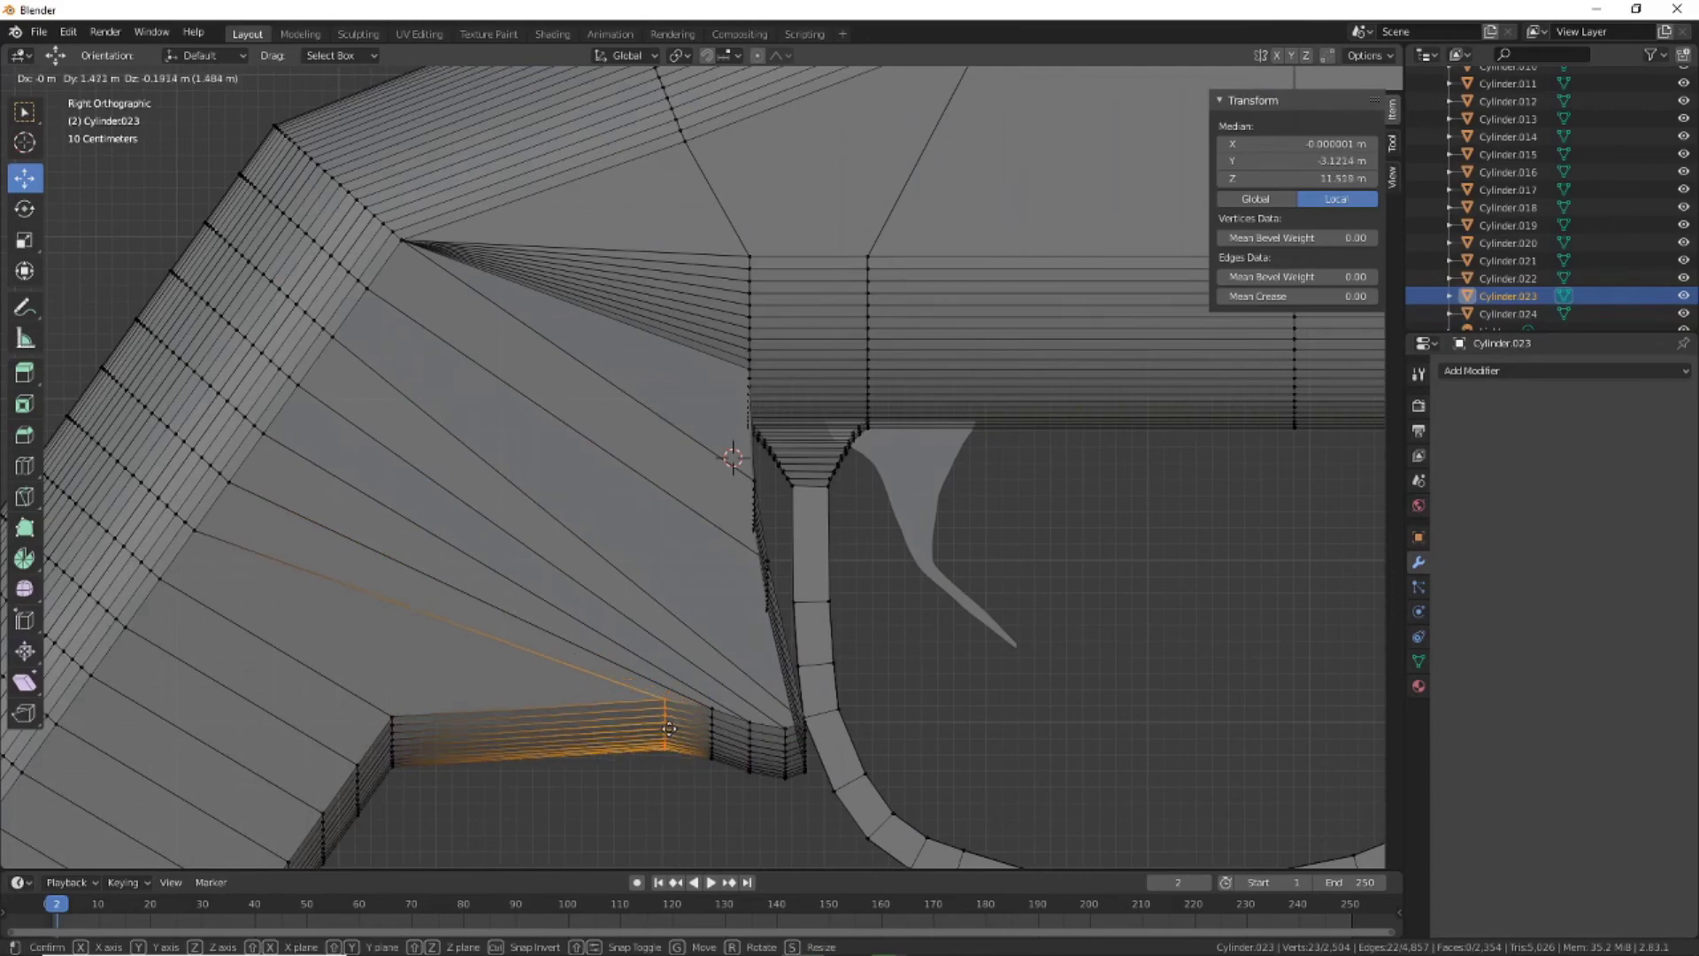
left_click_drag(669, 727, 629, 738)
left_click(630, 734)
Reposition the remaining vertex strips along the grip's underside to refine the curve
middle_click_drag(629, 735, 715, 553, "shift")
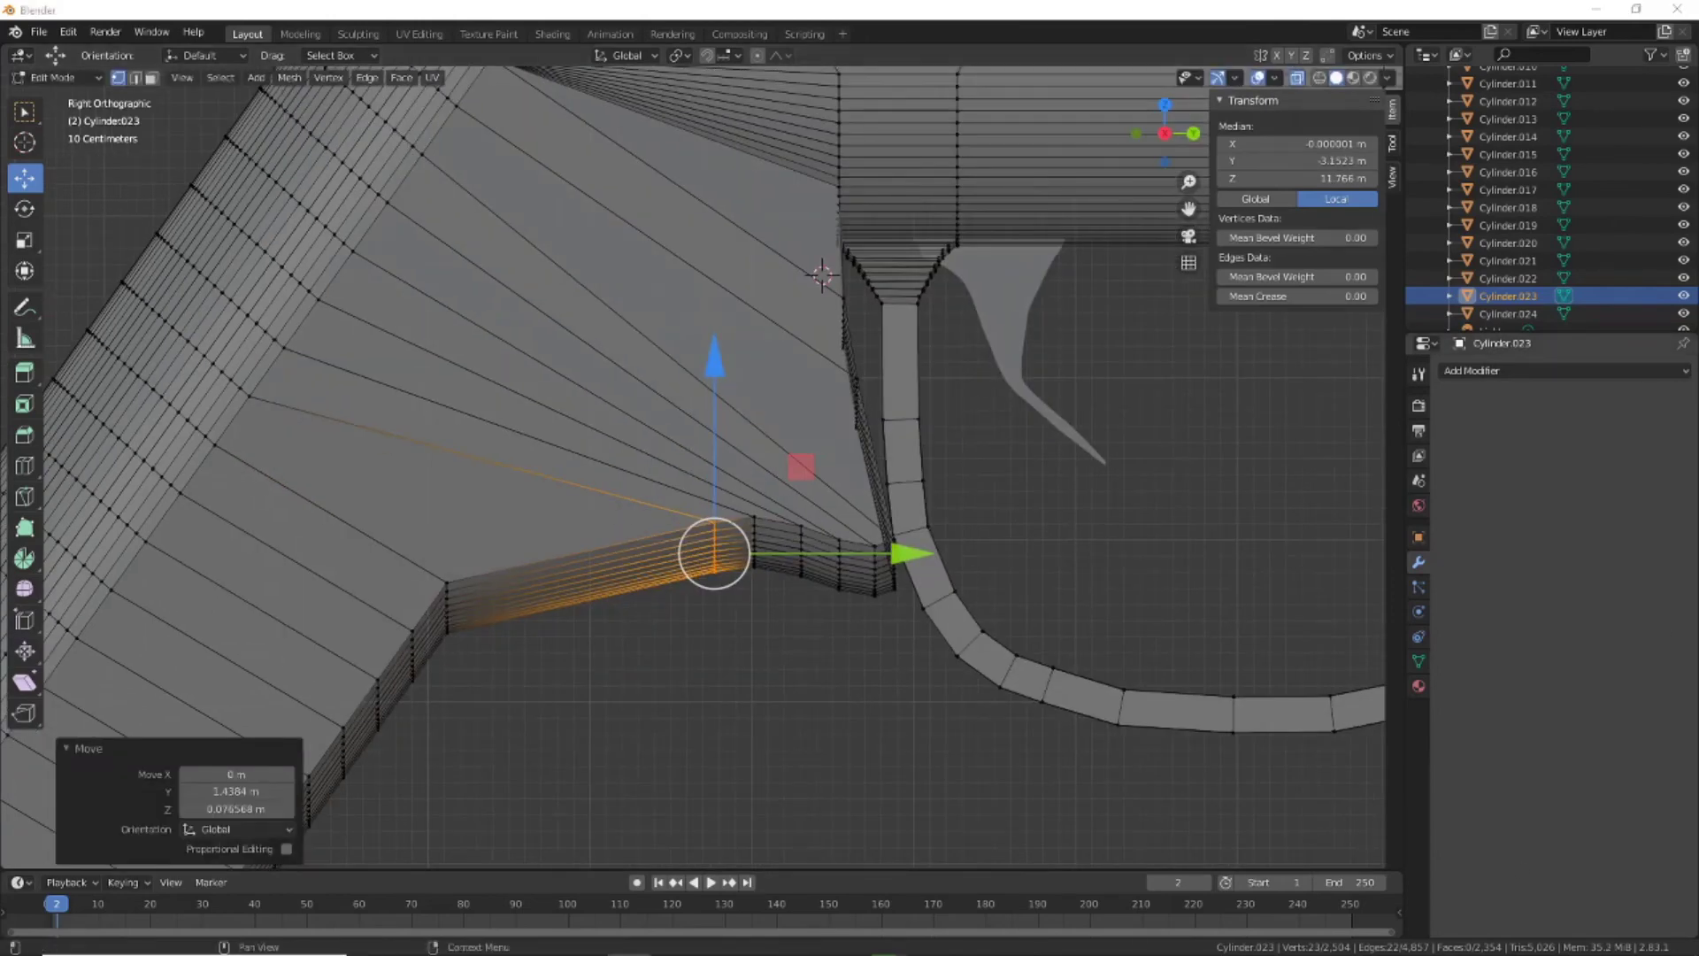
middle_click_drag(814, 563, 867, 453, "shift")
left_click_drag(504, 463, 626, 569)
mouse_move(602, 488)
left_mouse_down()
mouse_move(721, 461)
mouse_move(448, 634)
left_mouse_up()
left_click_drag(699, 455, 478, 584)
middle_click_drag(478, 673, 539, 531, "shift")
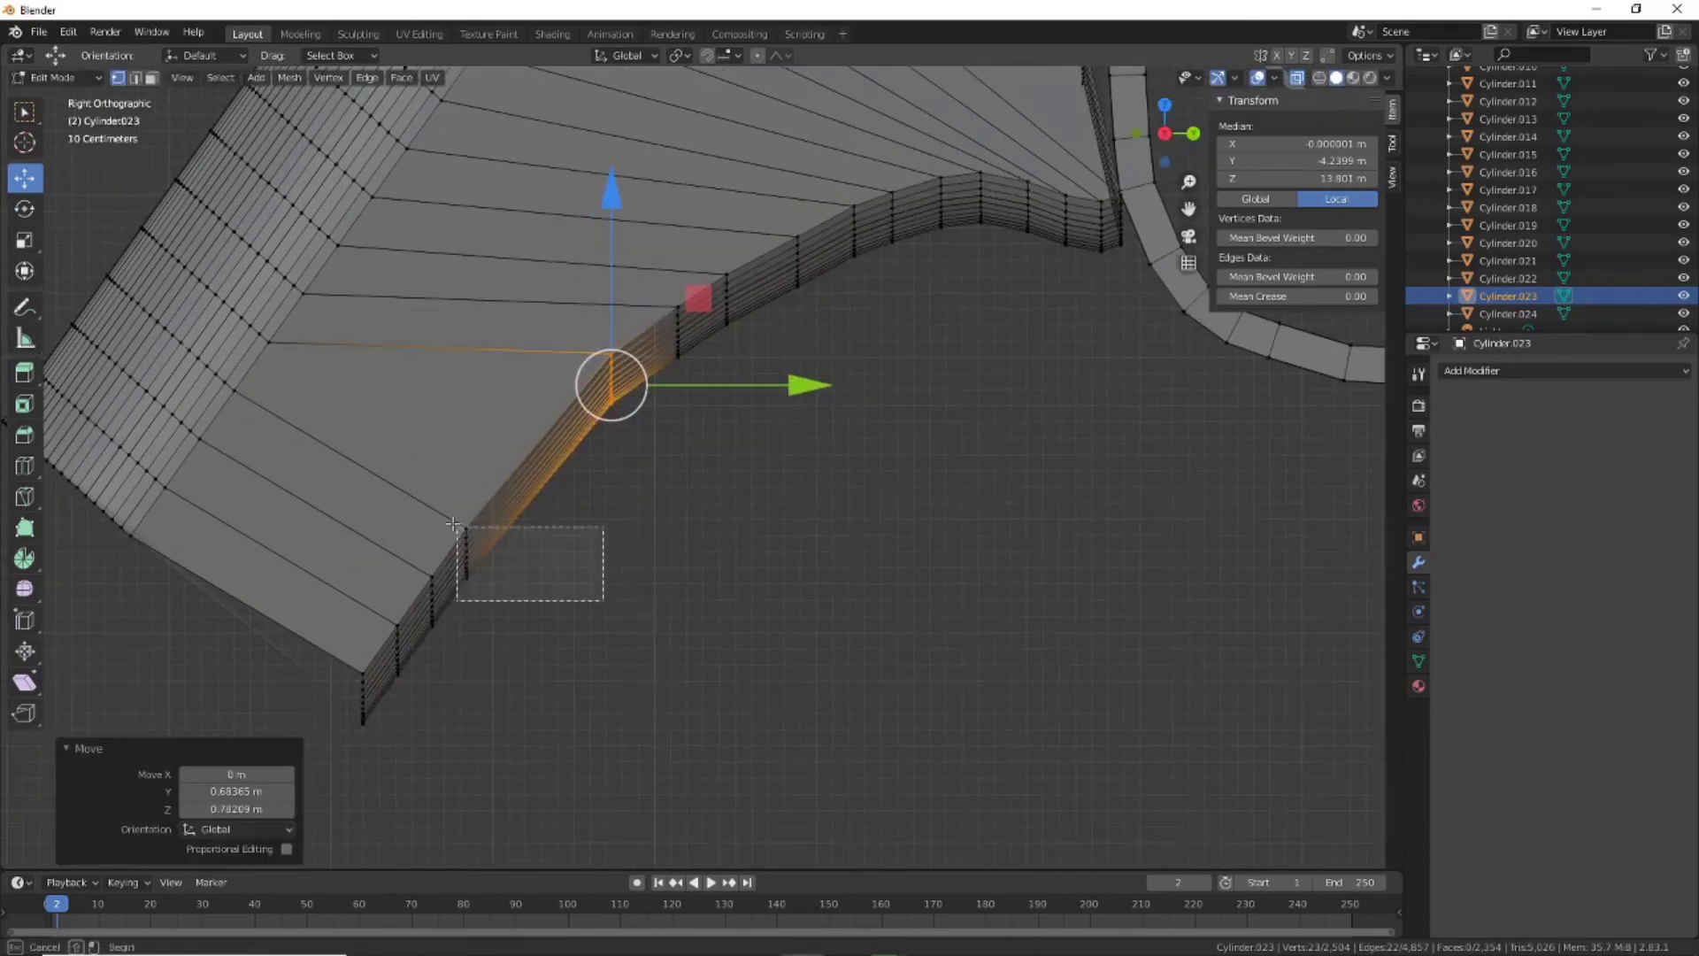
mouse_move(481, 536)
left_mouse_down()
mouse_move(571, 438)
mouse_move(526, 489)
left_mouse_up()
left_click_drag(528, 701, 383, 588)
mouse_move(397, 646)
left_mouse_down()
mouse_move(575, 566)
mouse_move(565, 505)
left_mouse_up()
left_click_drag(672, 637, 555, 546)
mouse_move(693, 664)
left_mouse_down()
mouse_move(571, 531)
mouse_move(608, 569)
left_mouse_up()
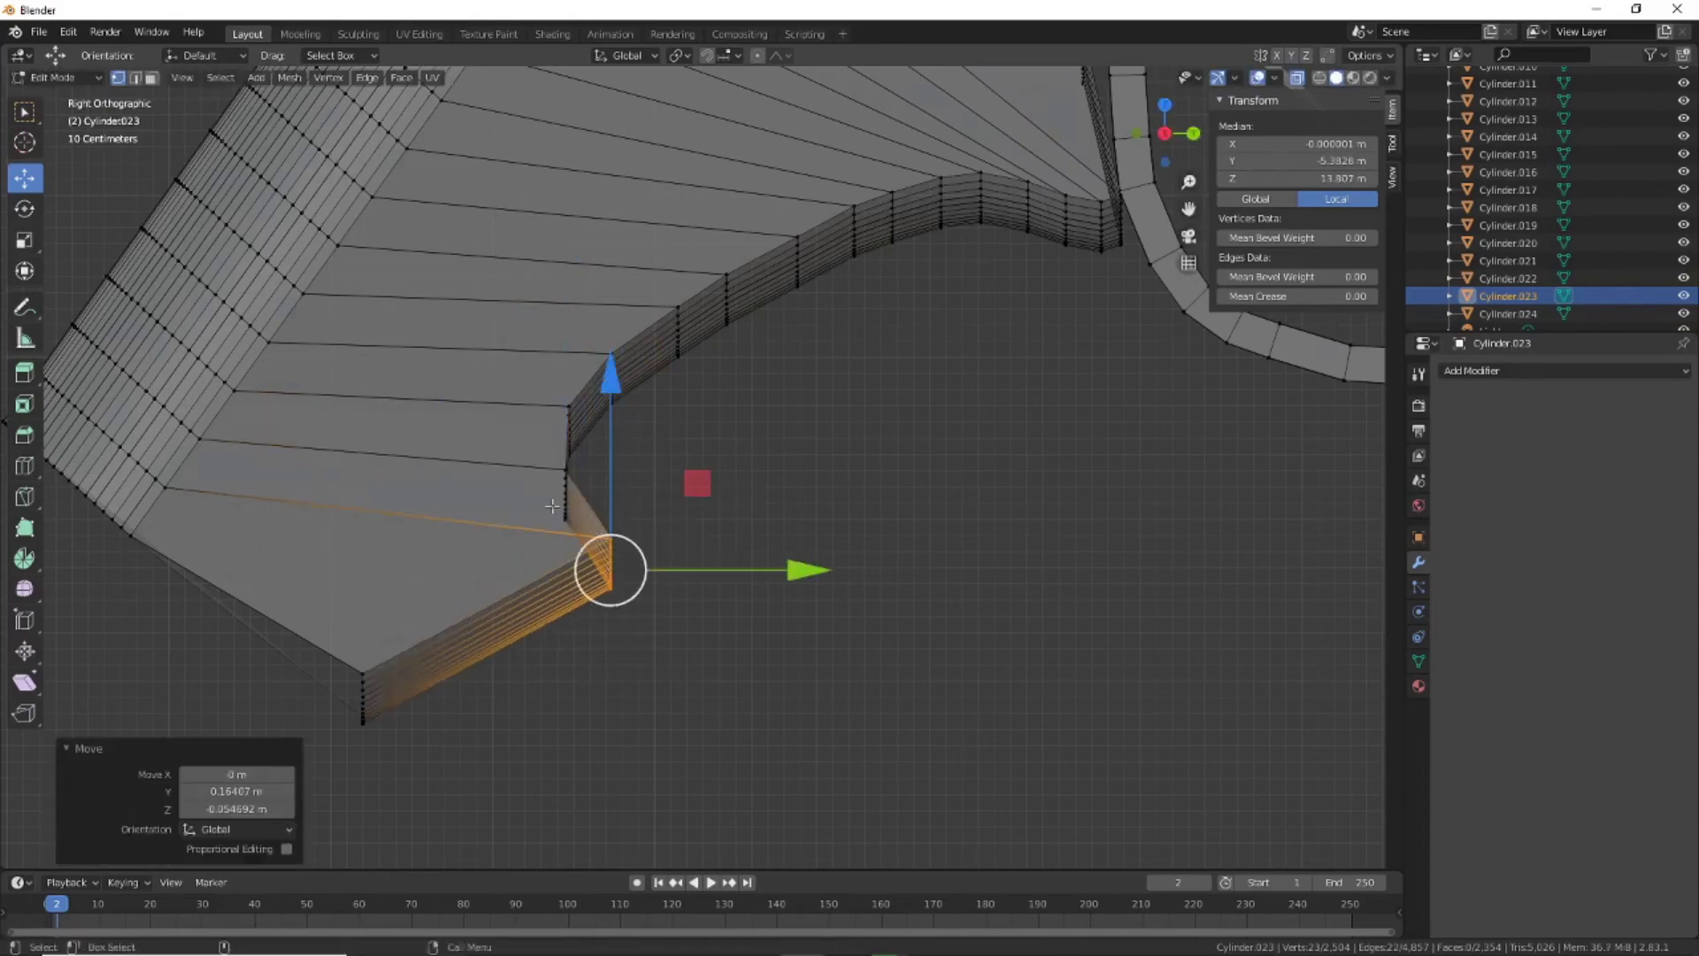
mouse_move(607, 569)
middle_mouse_down()
mouse_move(833, 592)
mouse_move(576, 500)
middle_mouse_up()
left_click_drag(571, 504, 576, 447)
mouse_move(576, 447)
middle_mouse_down()
mouse_move(793, 668)
mouse_move(531, 682)
middle_mouse_up()
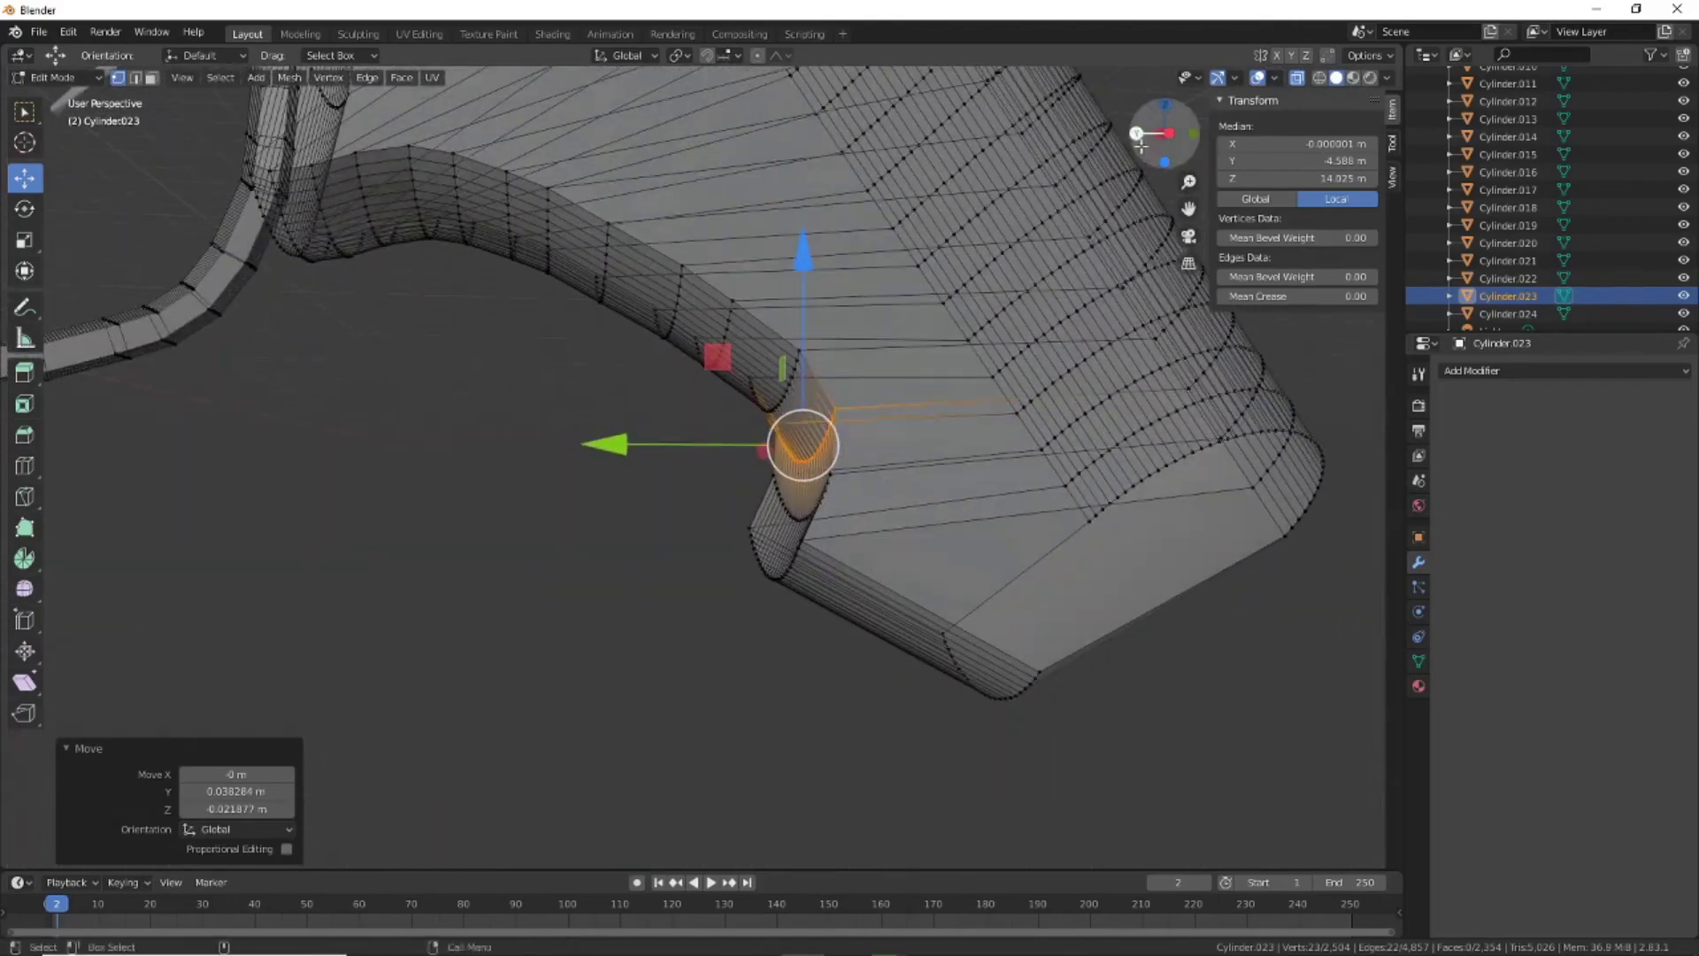
key("ctrl+KP_1")
key("KP_3")
Scale the corner edge strip along Z twice, flattening it to 0.104
left_click(609, 567, "alt")
key("s")
key("z")
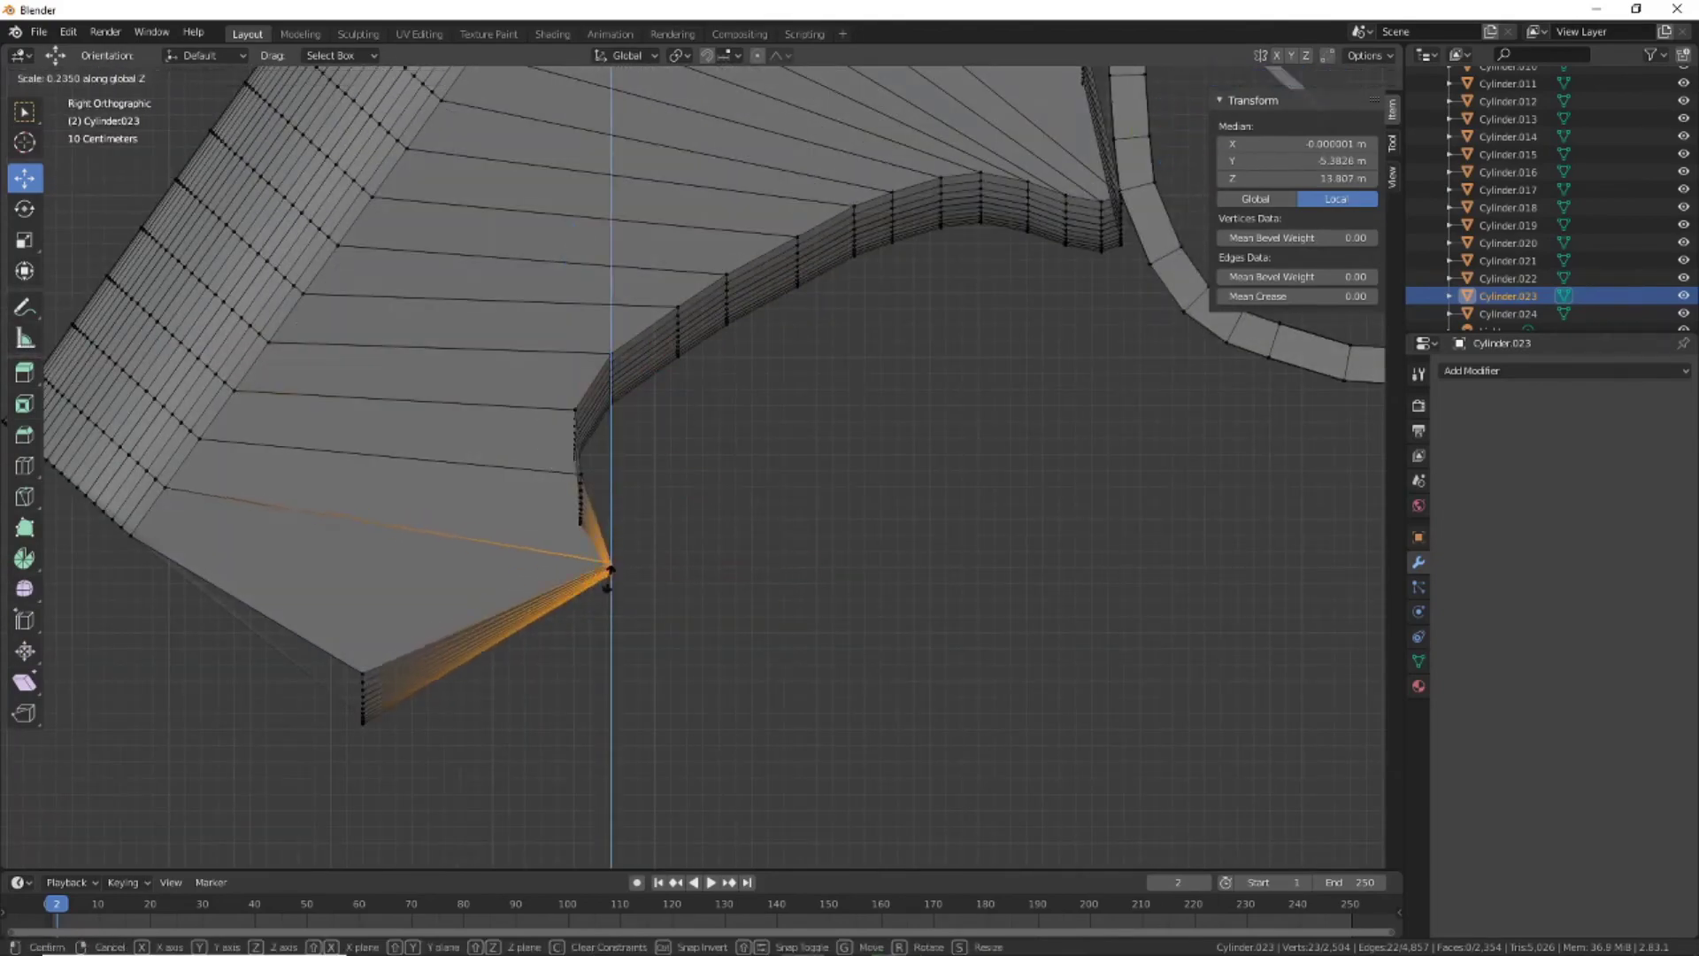
left_click(609, 571)
scroll(609, 571, "up", 3)
middle_click_drag(428, 770, 682, 569, "shift")
key("s")
key("z")
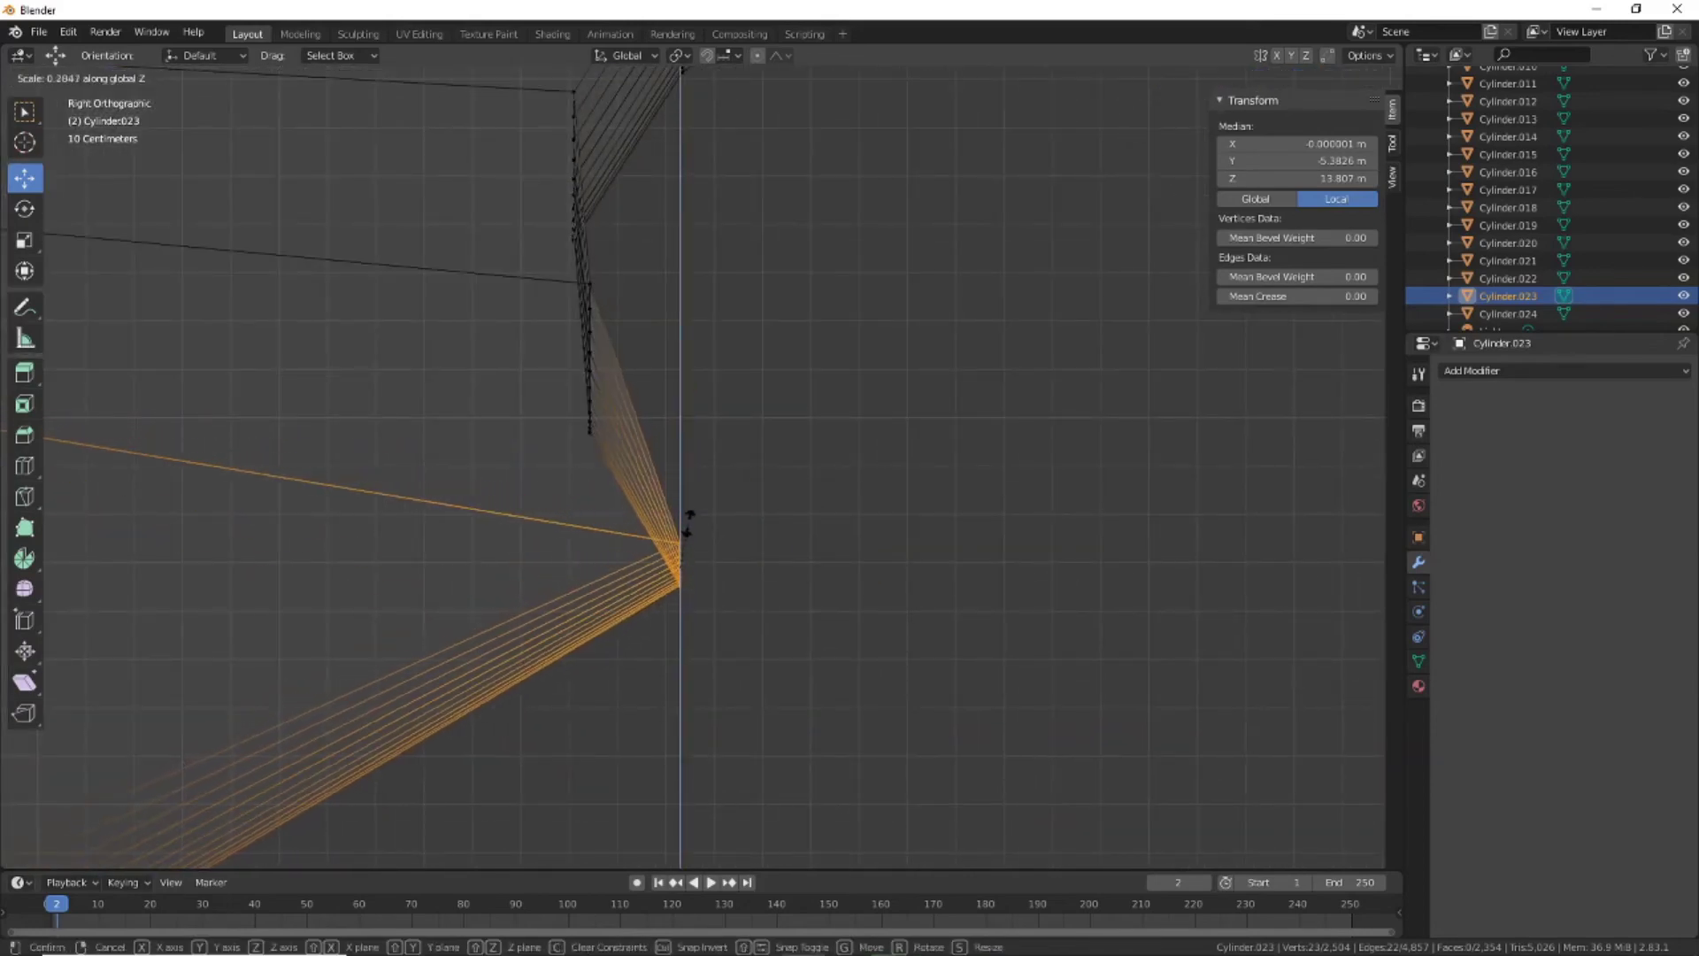
left_click(670, 529)
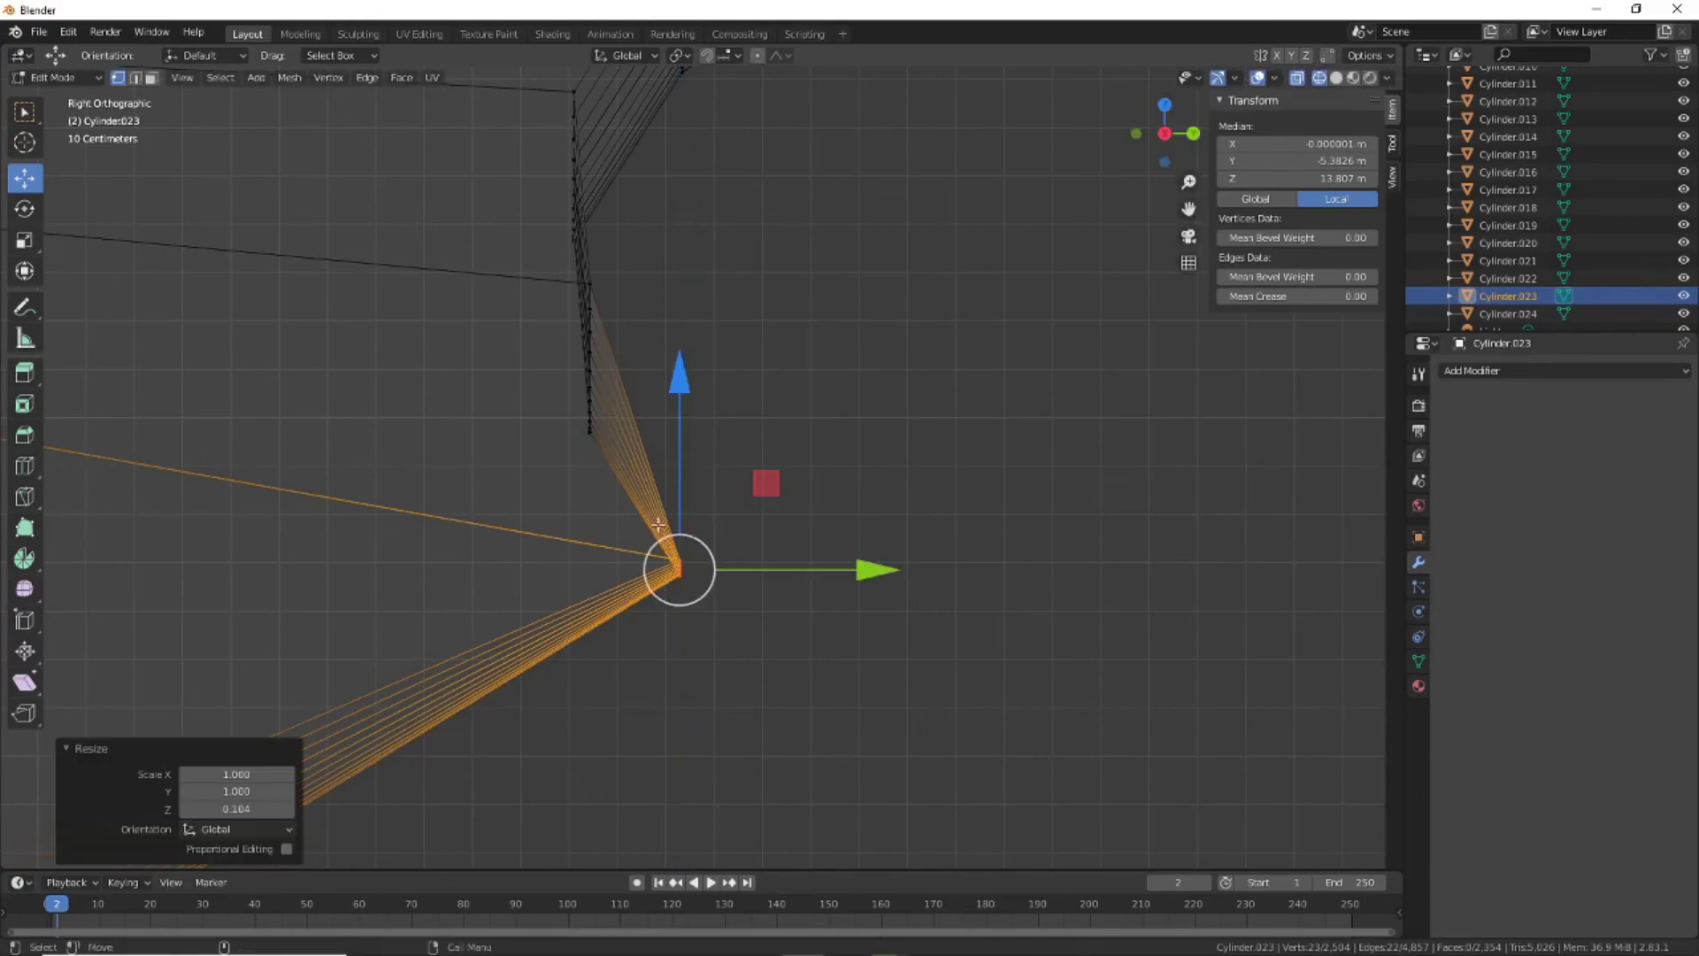
mouse_move(669, 529)
middle_mouse_down()
mouse_move(843, 709)
mouse_move(779, 562)
mouse_move(922, 687)
middle_mouse_up()
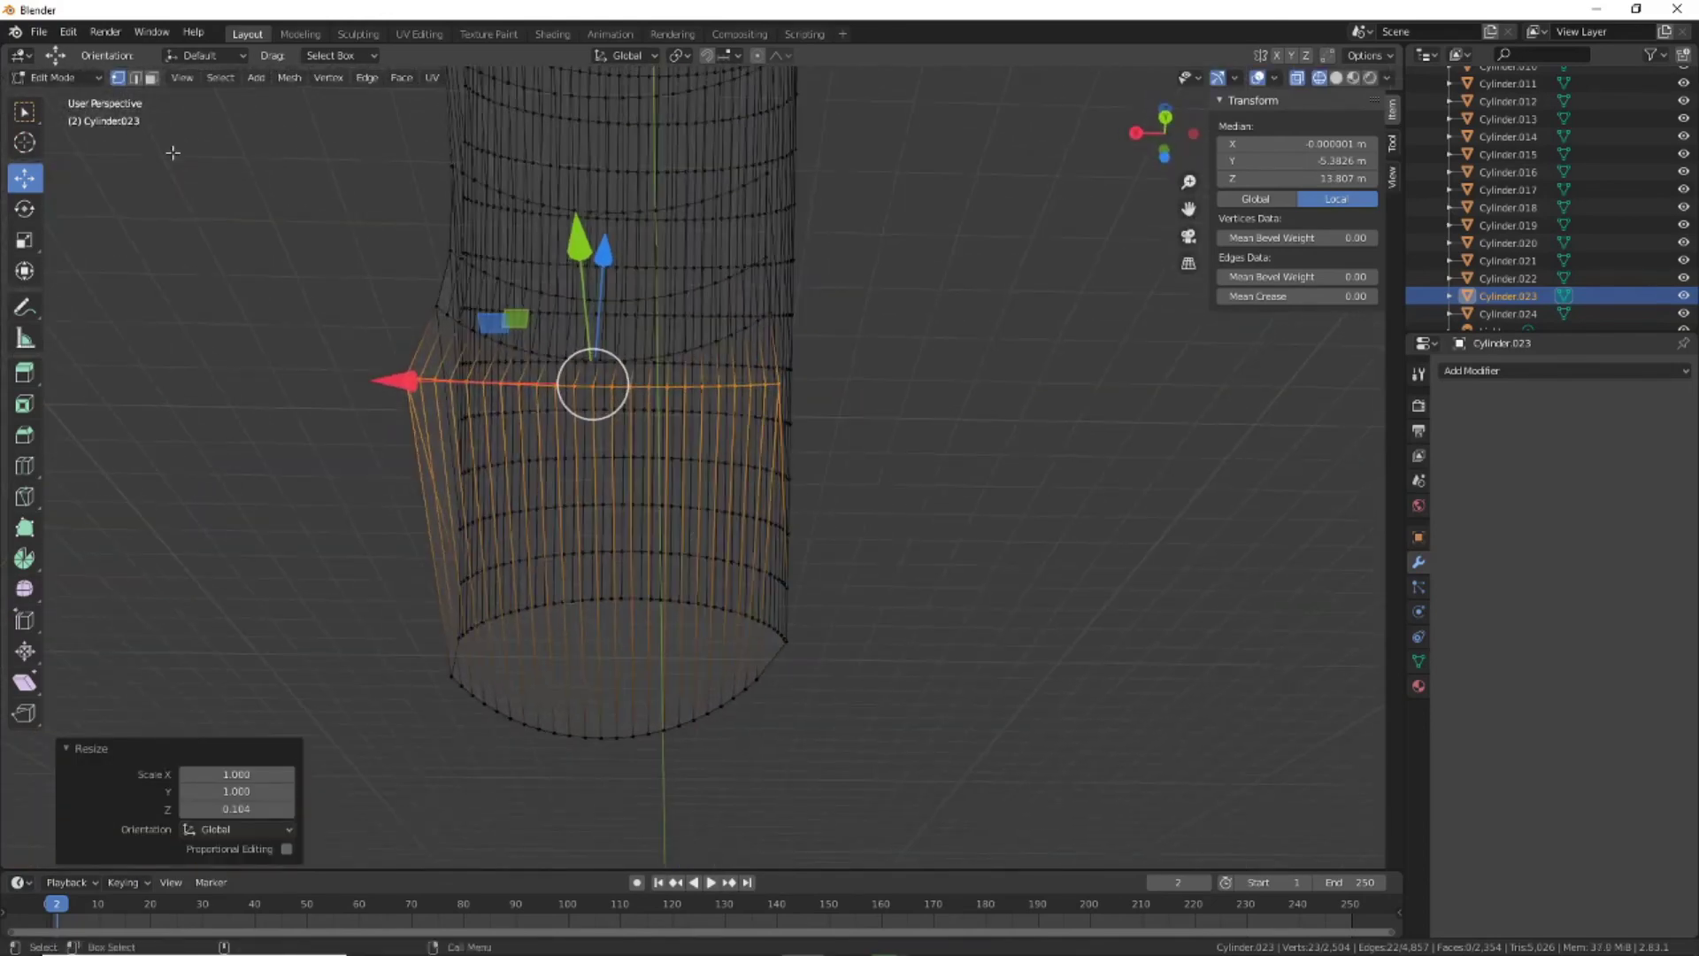
Bevel the grip's bottom edge strip with 6 segments and check it in Solid shading
key("3")
left_click_drag(852, 678, 790, 455)
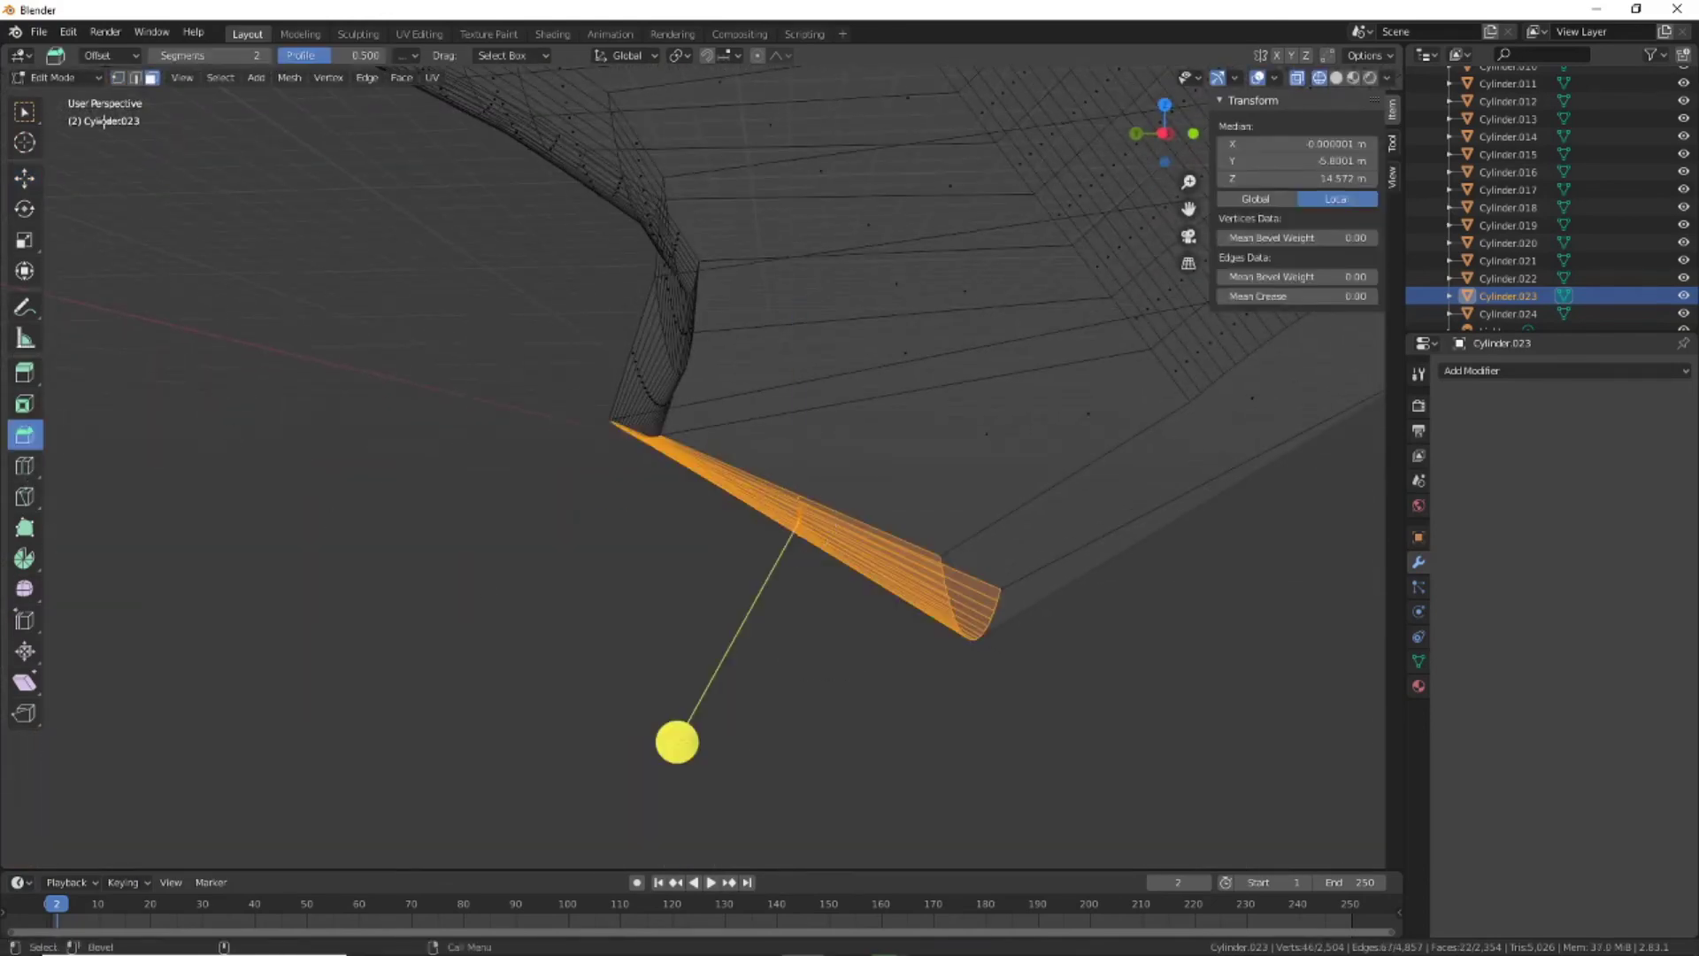
left_click(717, 743)
middle_click_drag(717, 743, 859, 704)
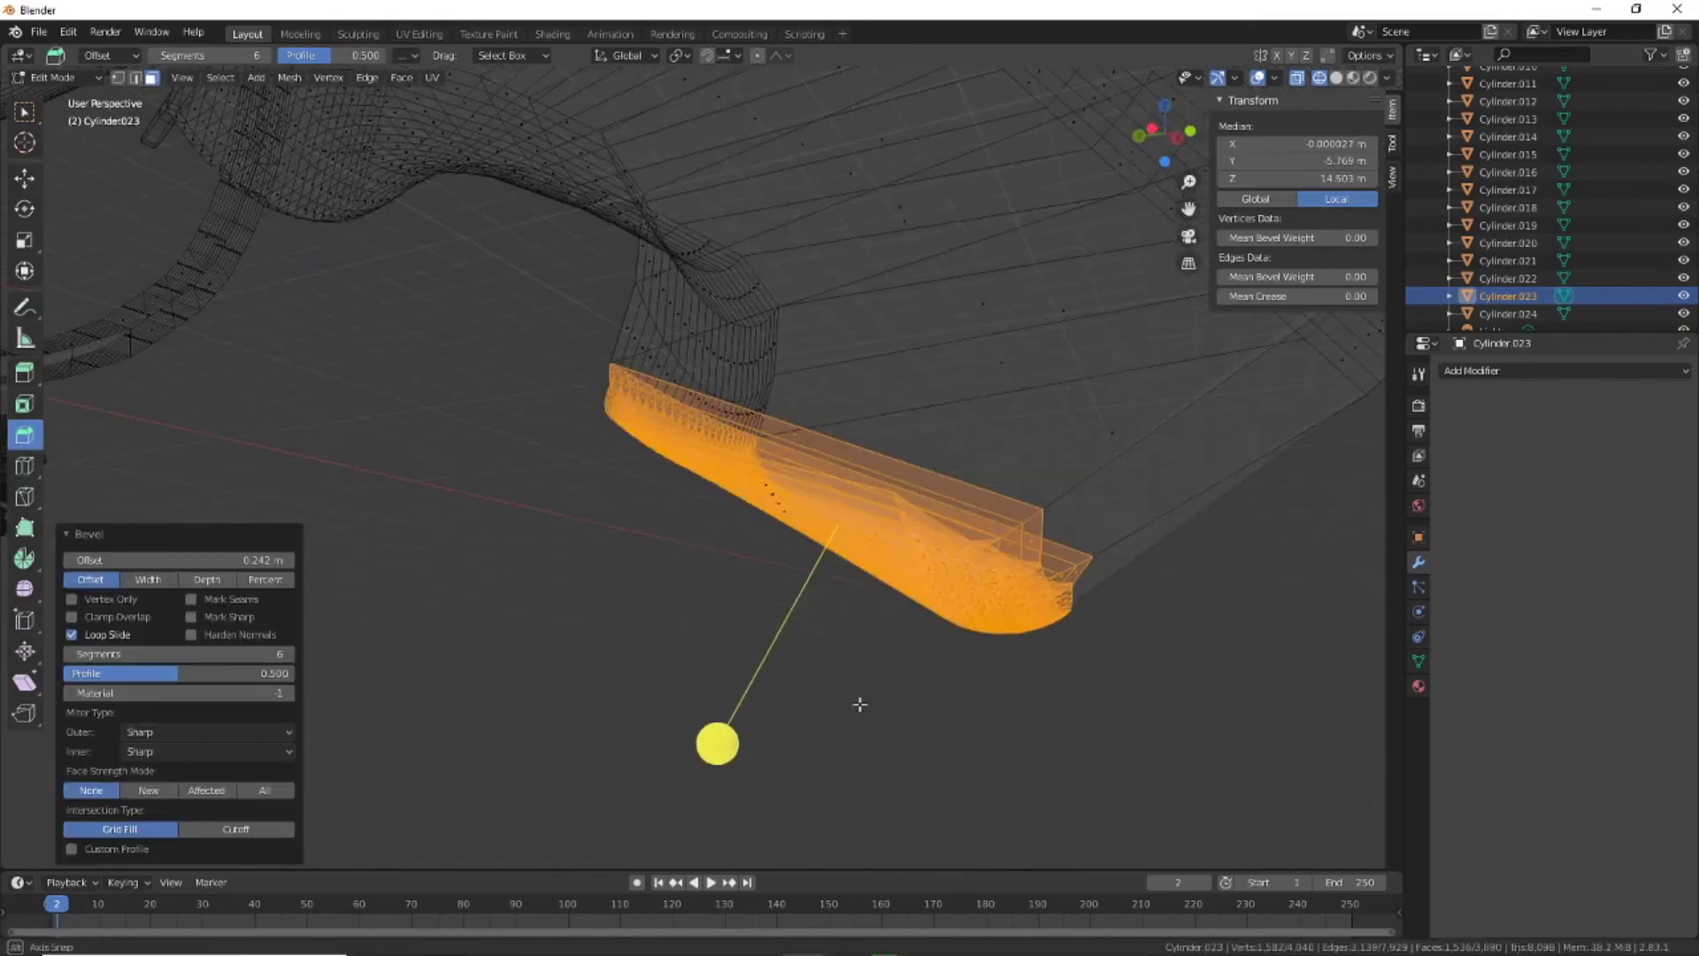
left_click(1336, 78)
key("alt+a")
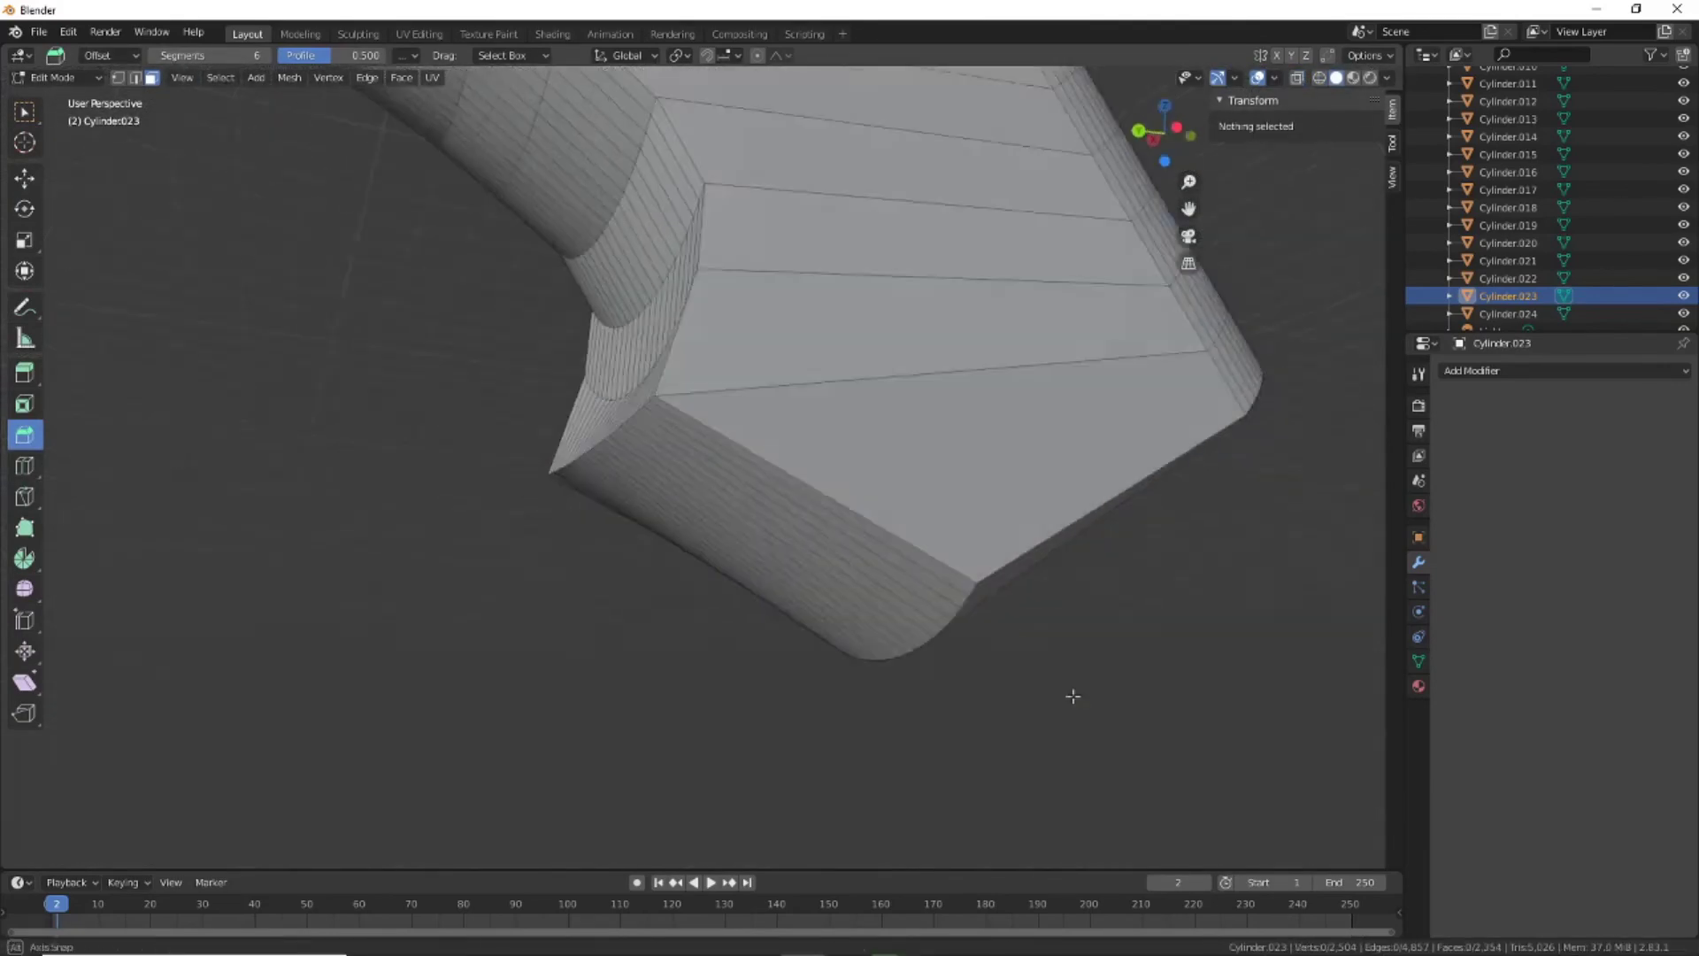
mouse_move(1074, 694)
middle_mouse_down()
mouse_move(751, 618)
mouse_move(531, 607)
mouse_move(655, 604)
mouse_move(785, 496)
middle_mouse_up()
Try moving a grip edge loop, undo it, and select a different loop on the curve
left_click(762, 425, "alt")
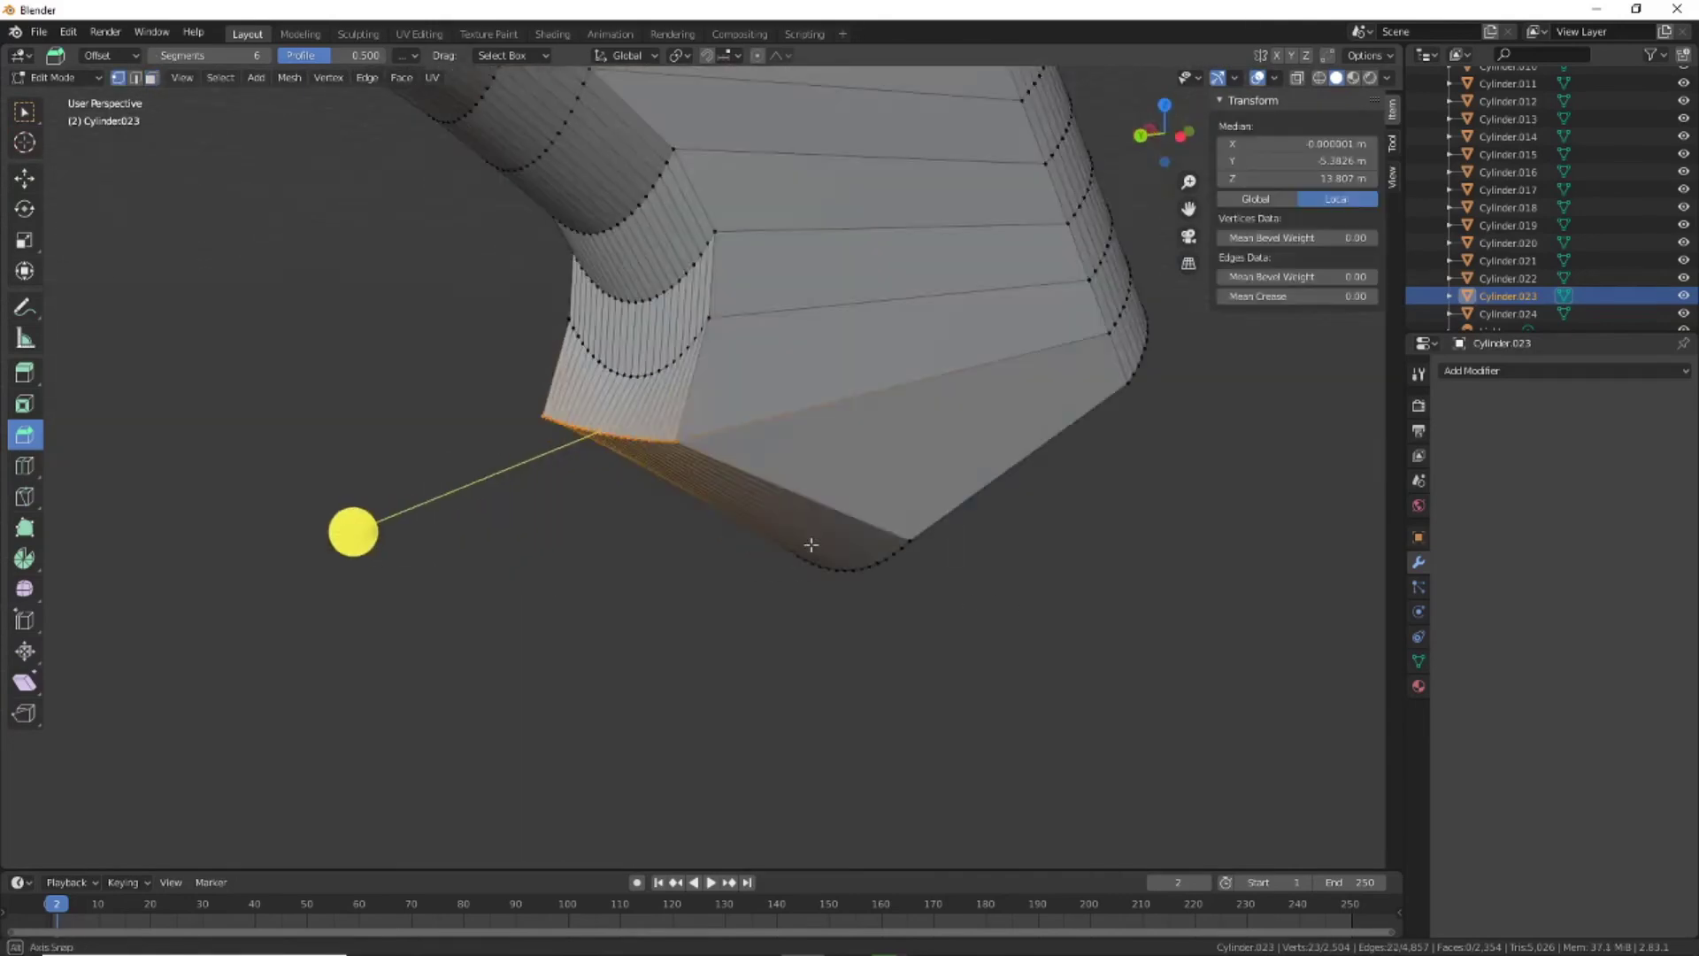
mouse_move(354, 527)
left_mouse_down()
mouse_move(464, 442)
mouse_move(469, 414)
left_mouse_up()
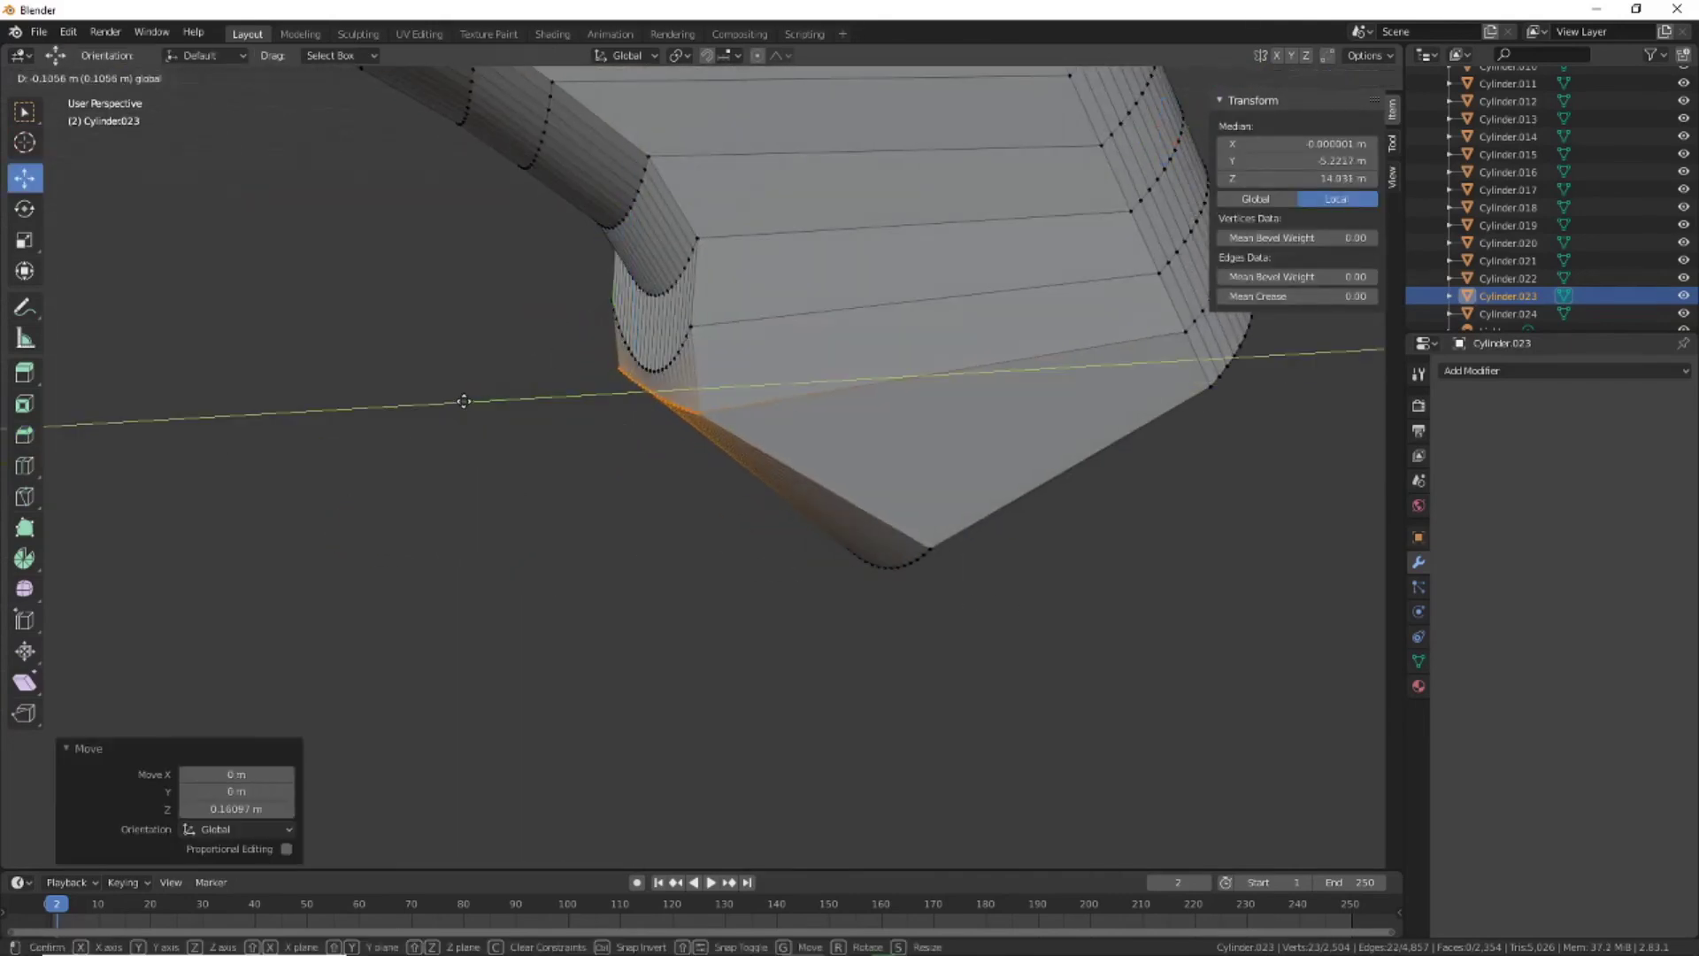
key("ctrl+z")
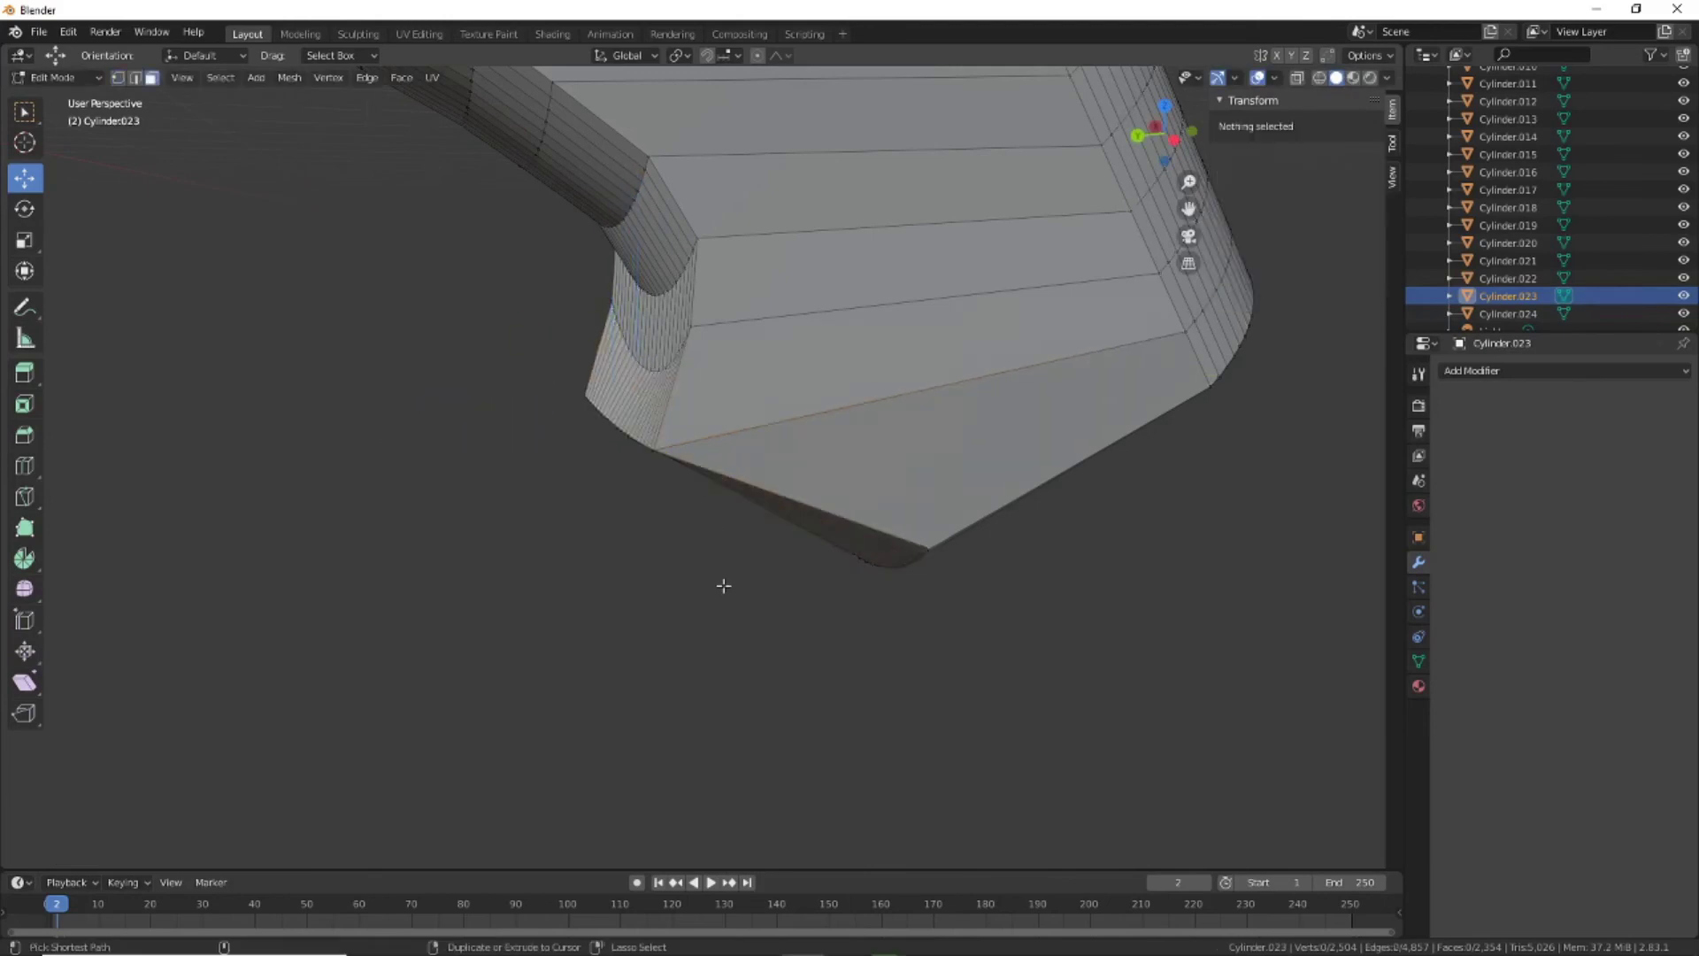
key("ctrl+z")
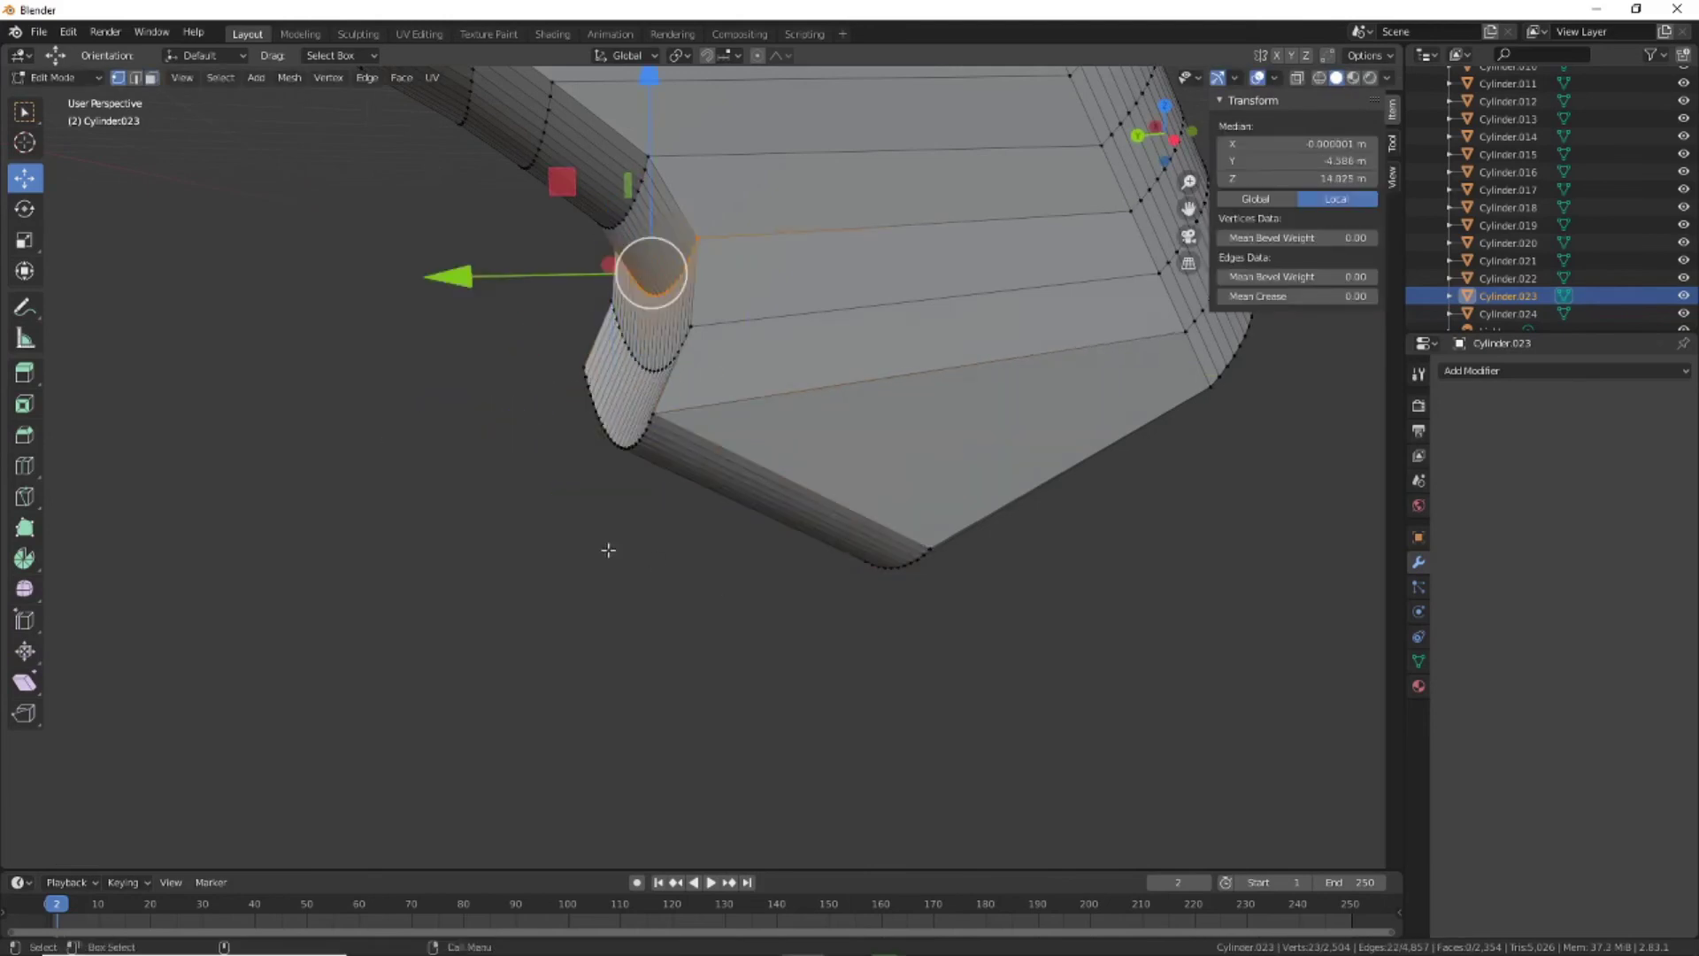
key("ctrl+z")
left_click(611, 432, "alt")
middle_click_drag(610, 432, 519, 514)
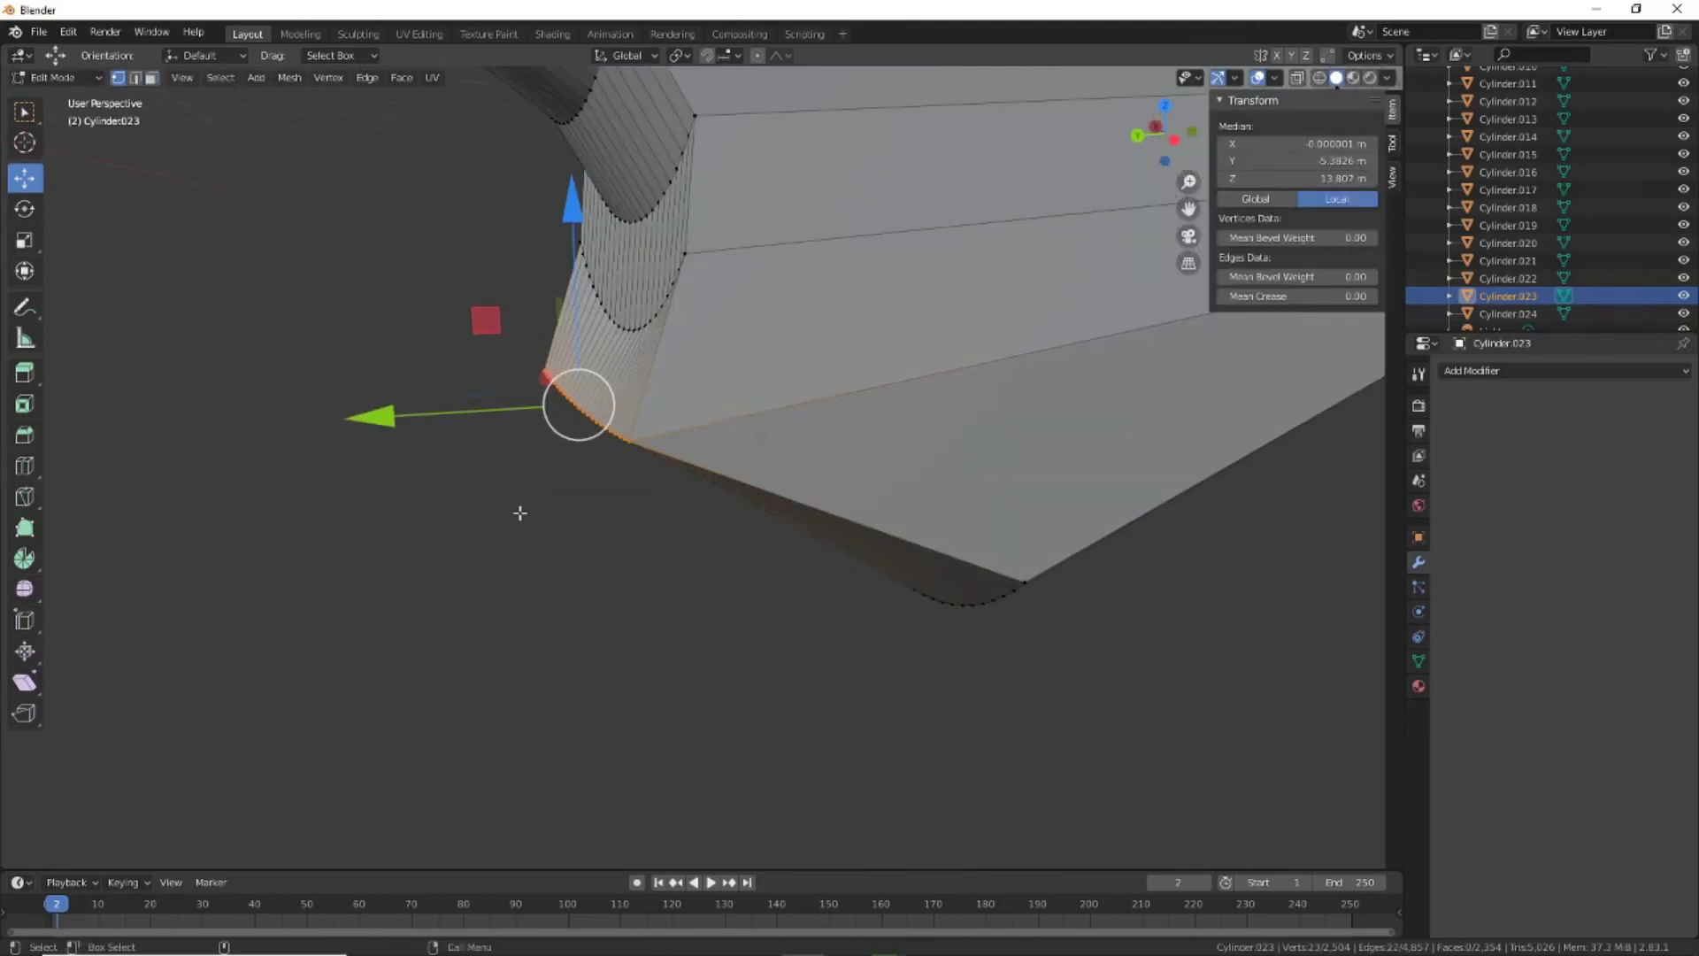
Set proportional falloff to Smooth and softly pull the grip's bottom vertices down
middle_click_drag(304, 625, 456, 657)
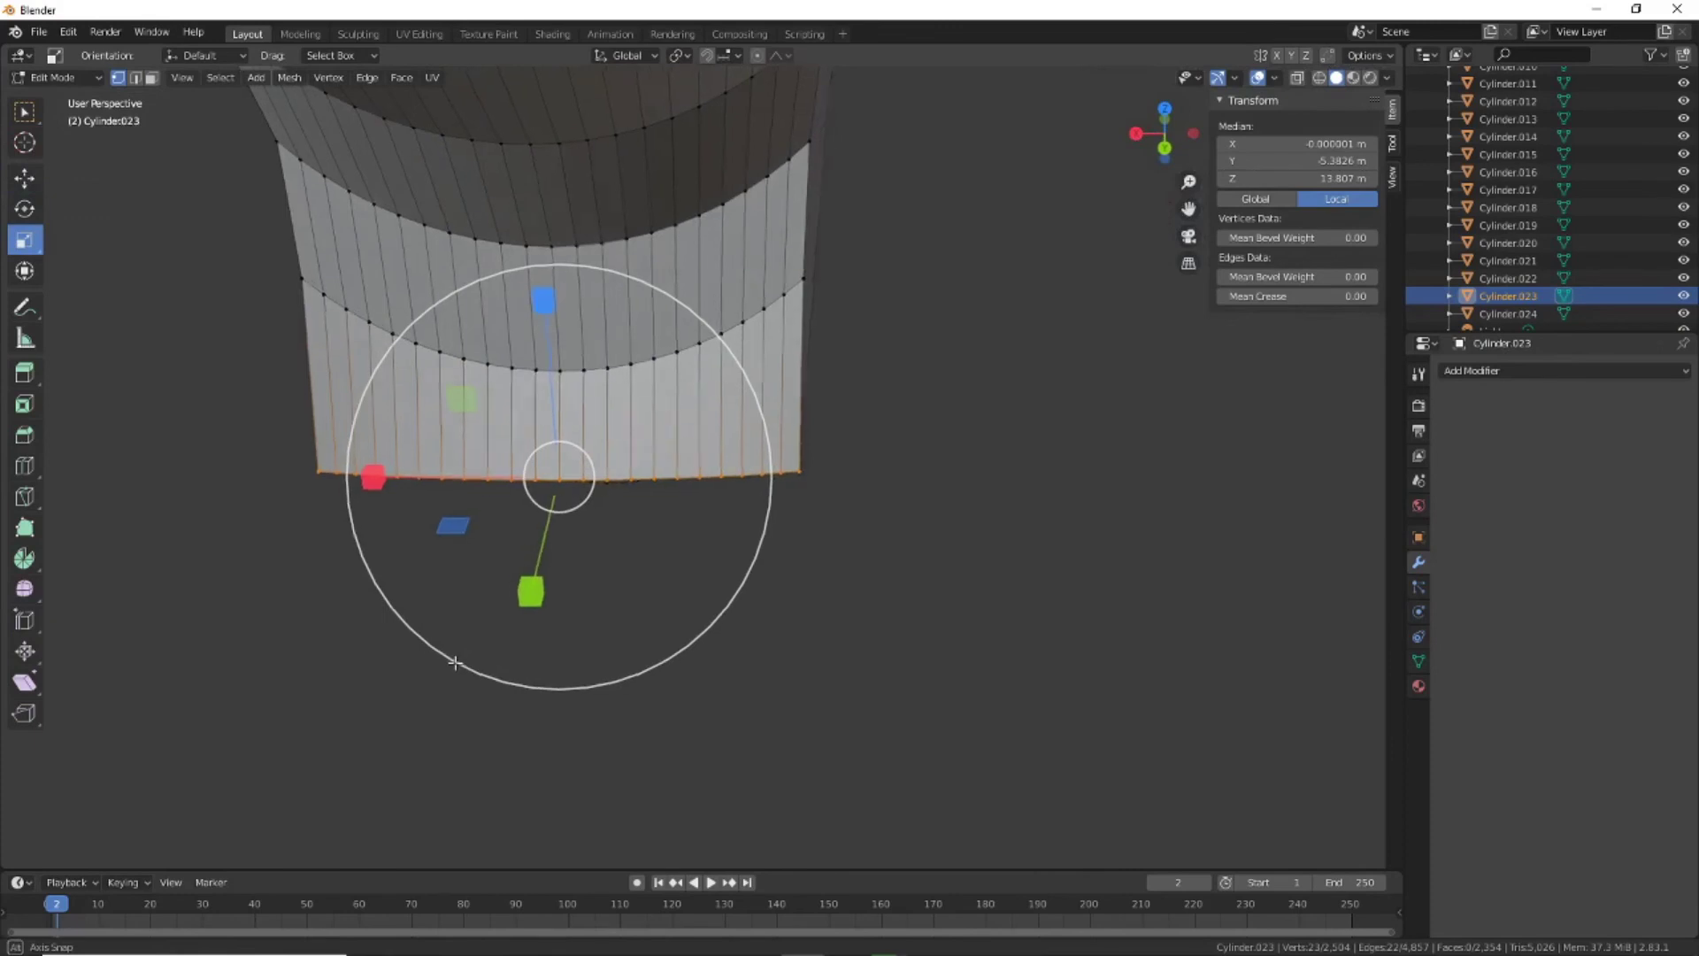
left_click(776, 56)
left_click(781, 137)
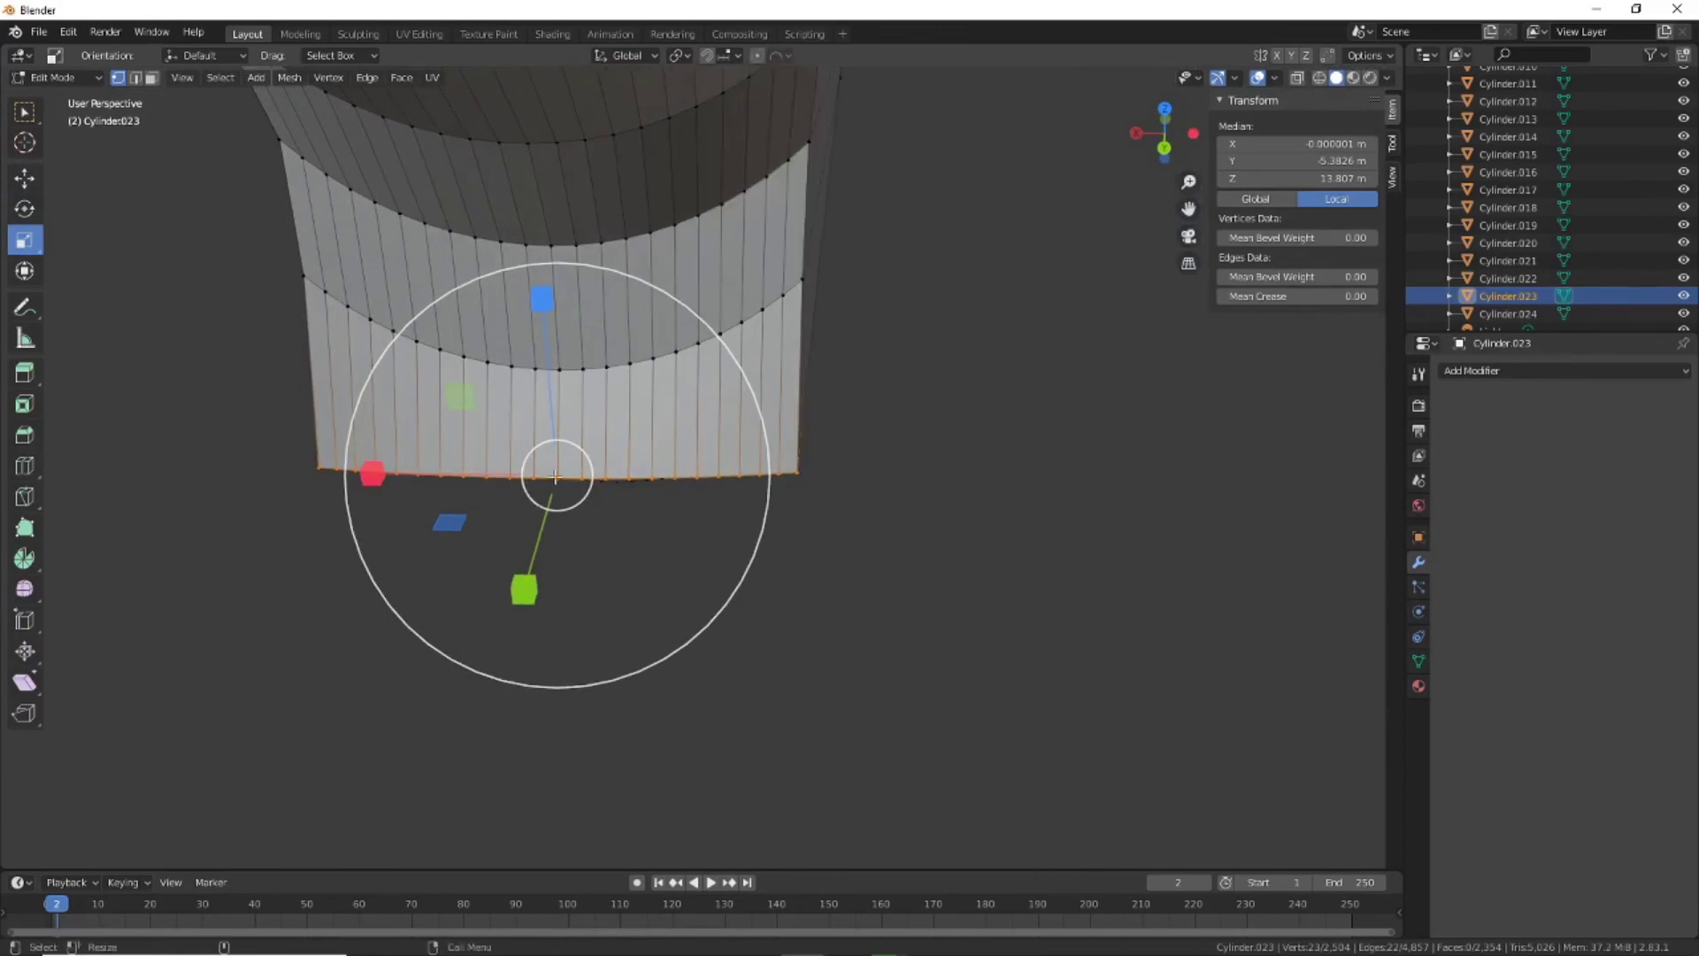
left_click_drag(512, 599, 505, 638)
right_click(509, 642)
key("o")
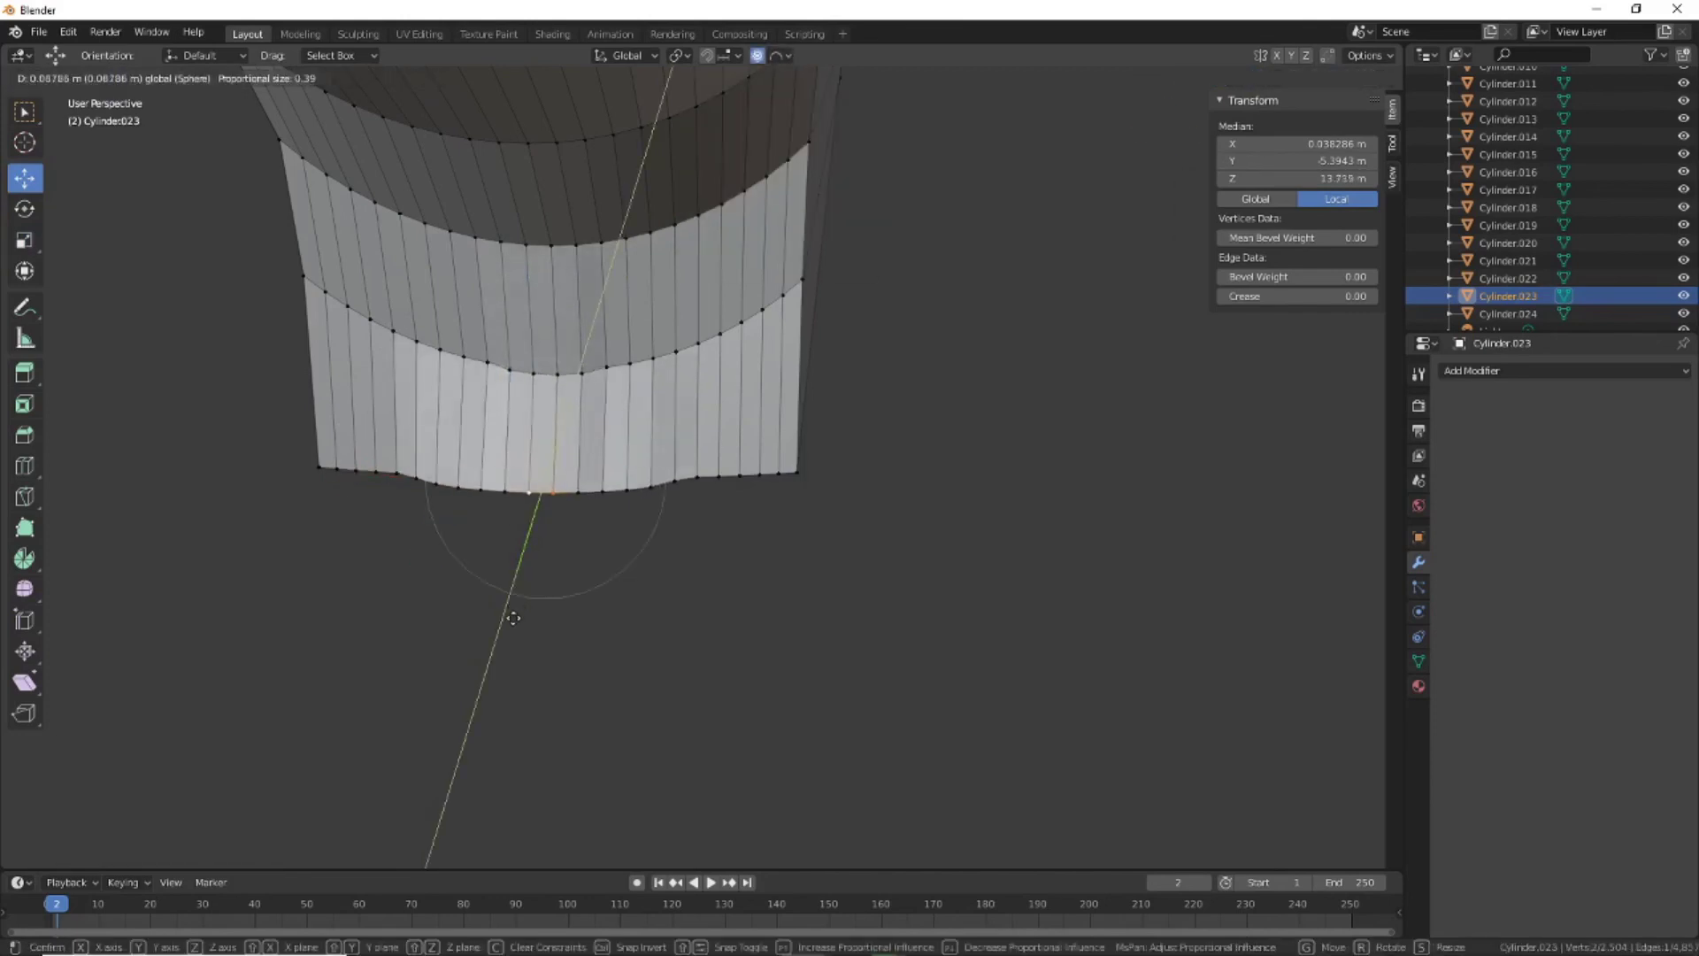
scroll(505, 638, "down", 2)
scroll(505, 642, "down", 2)
scroll(504, 644, "down", 2)
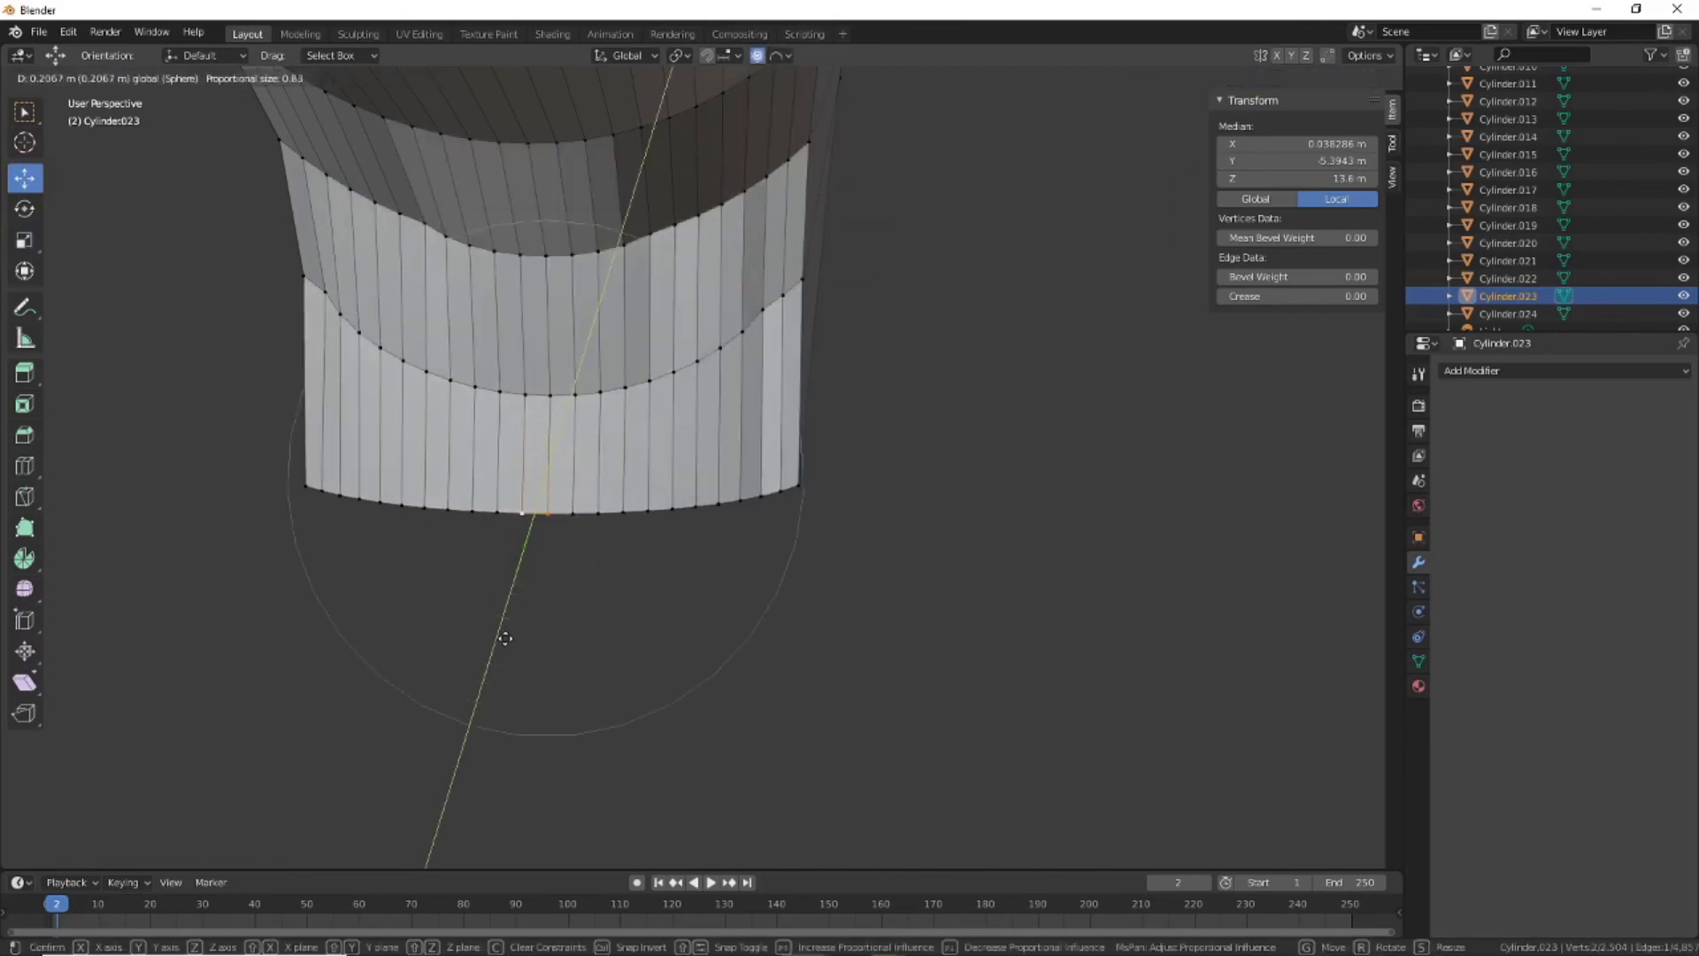
scroll(504, 648, "down", 2)
scroll(490, 682, "down", 1)
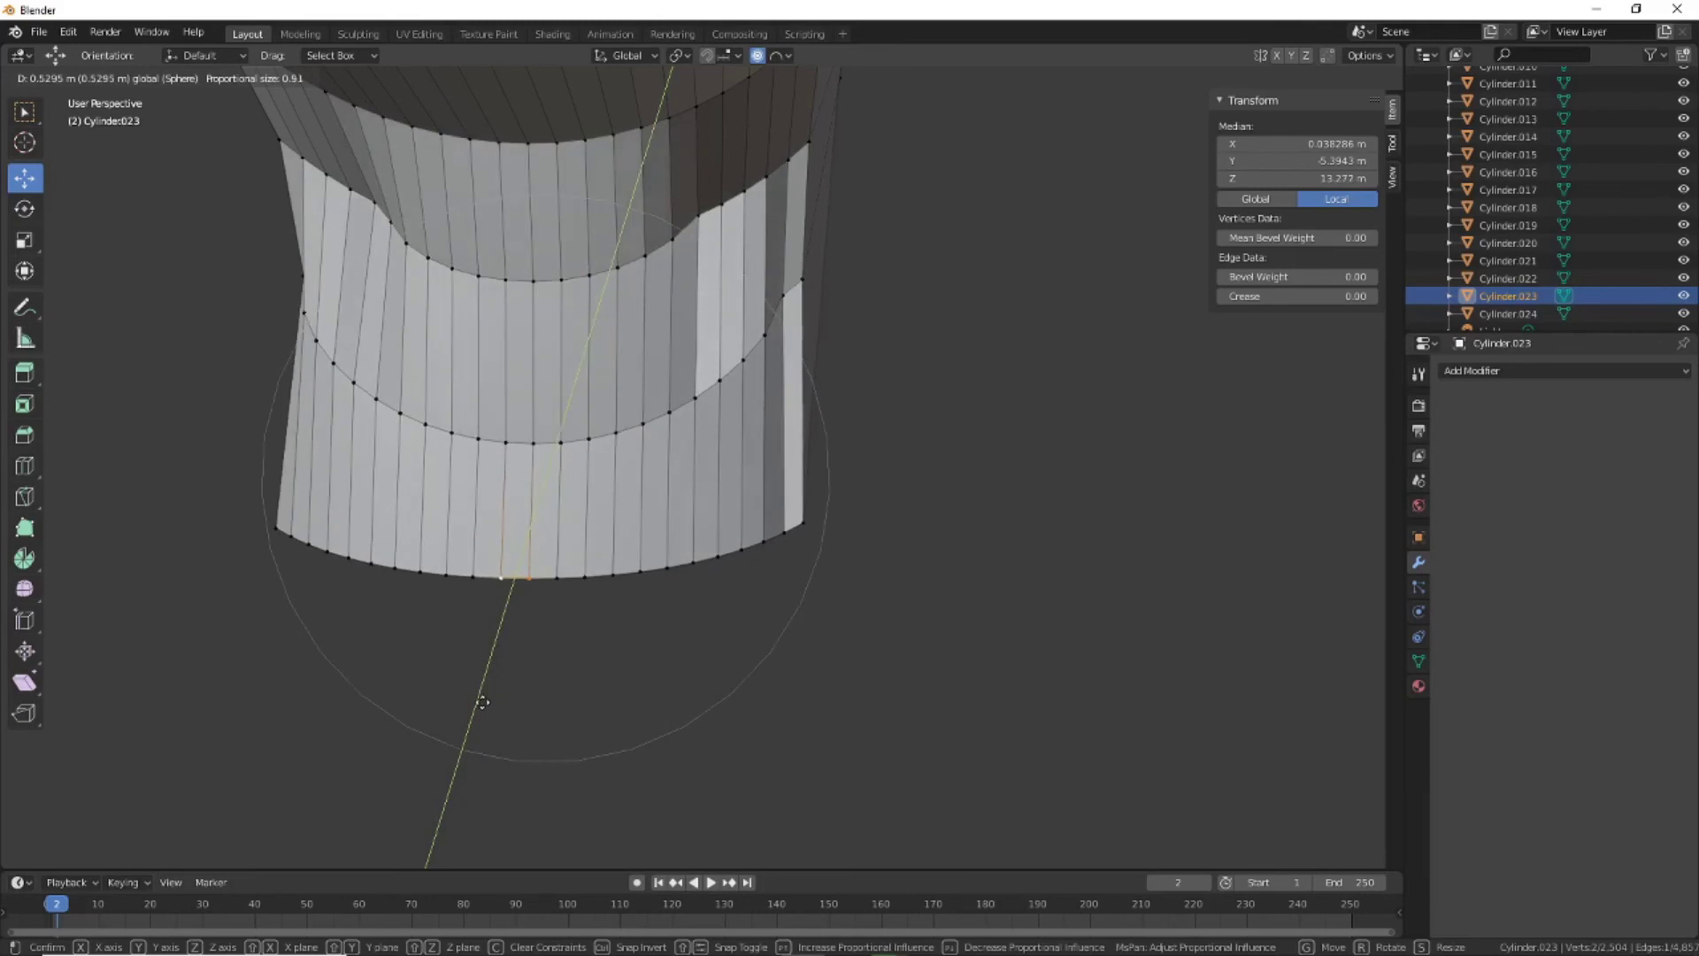
left_click(478, 694)
Pull the grip vertices further along Y with proportional editing, adjusting the influence size
middle_click_drag(478, 694, 956, 609)
key("g")
key("y")
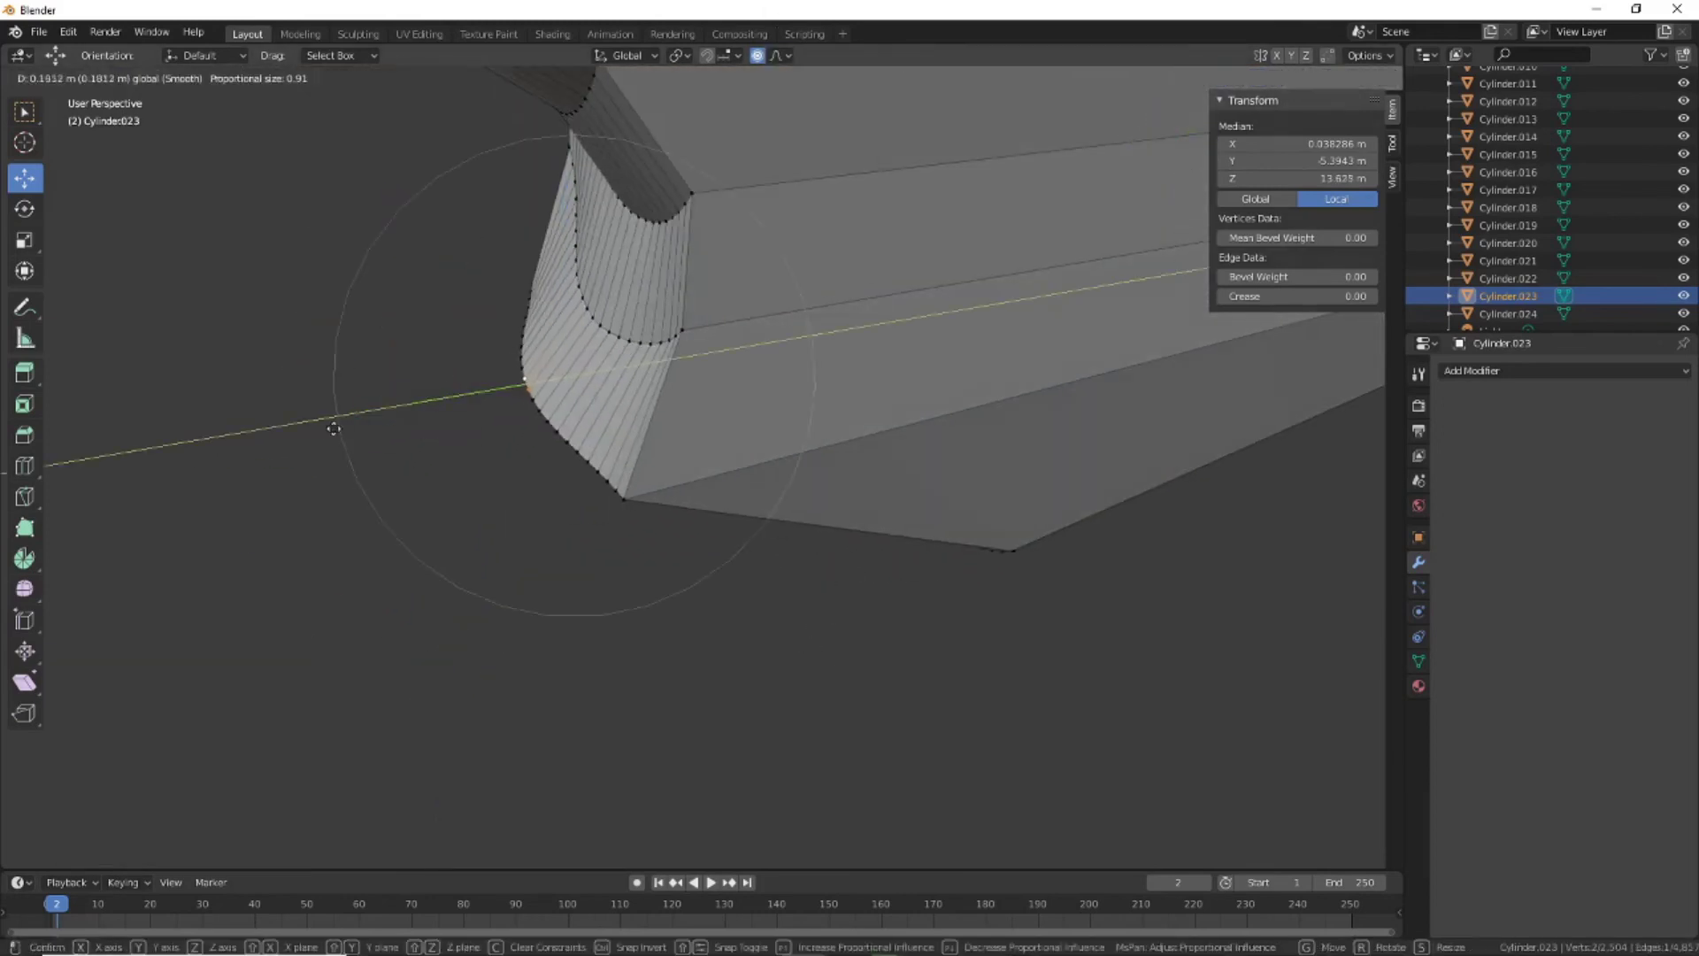
scroll(305, 439, "down", 2)
left_click(304, 436)
mouse_move(808, 615)
middle_mouse_down()
mouse_move(821, 666)
mouse_move(717, 610)
mouse_move(740, 639)
middle_mouse_up()
key("g")
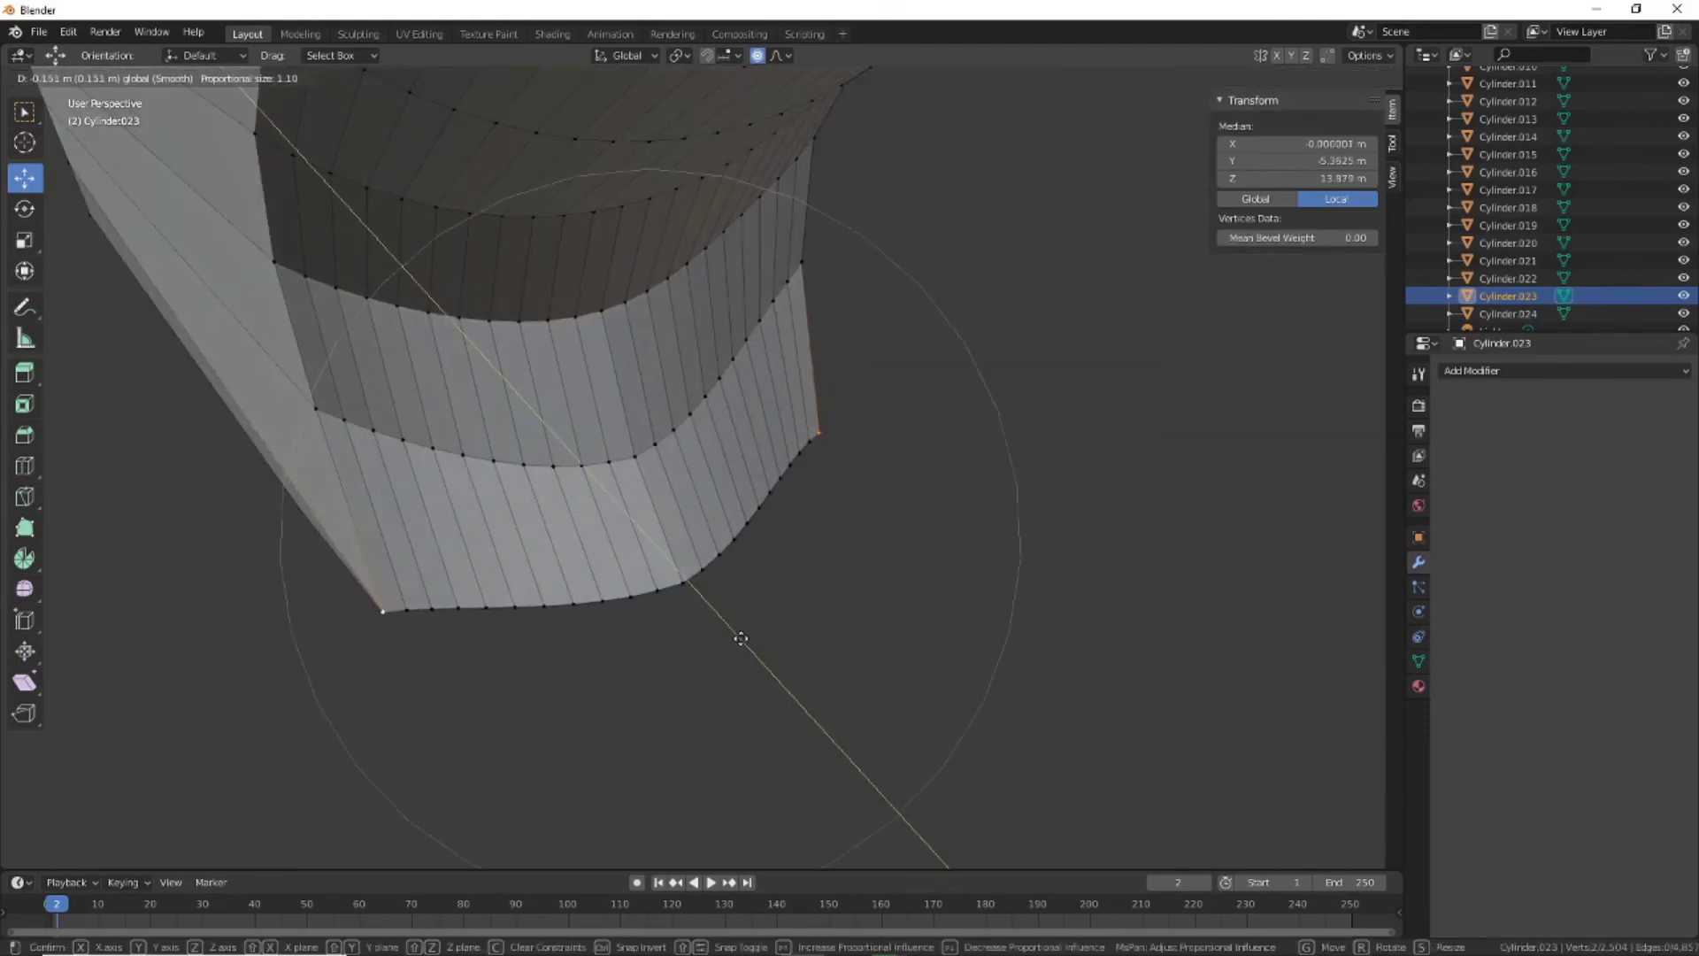
scroll(741, 639, "up", 4)
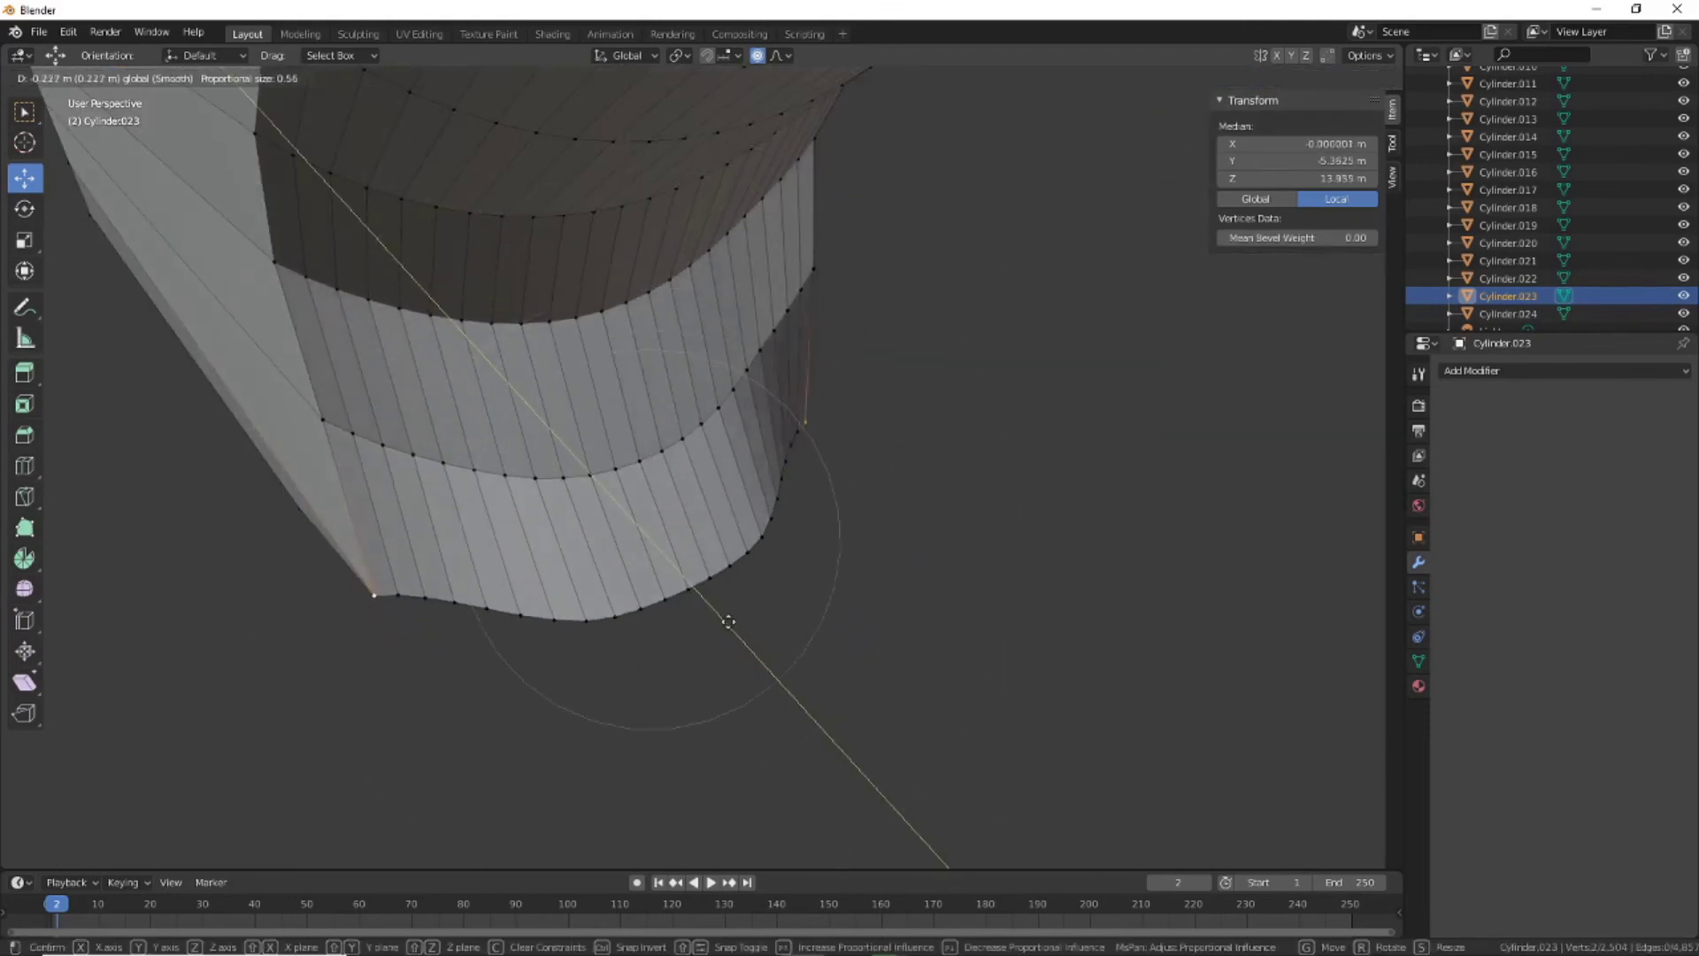
left_click(732, 622)
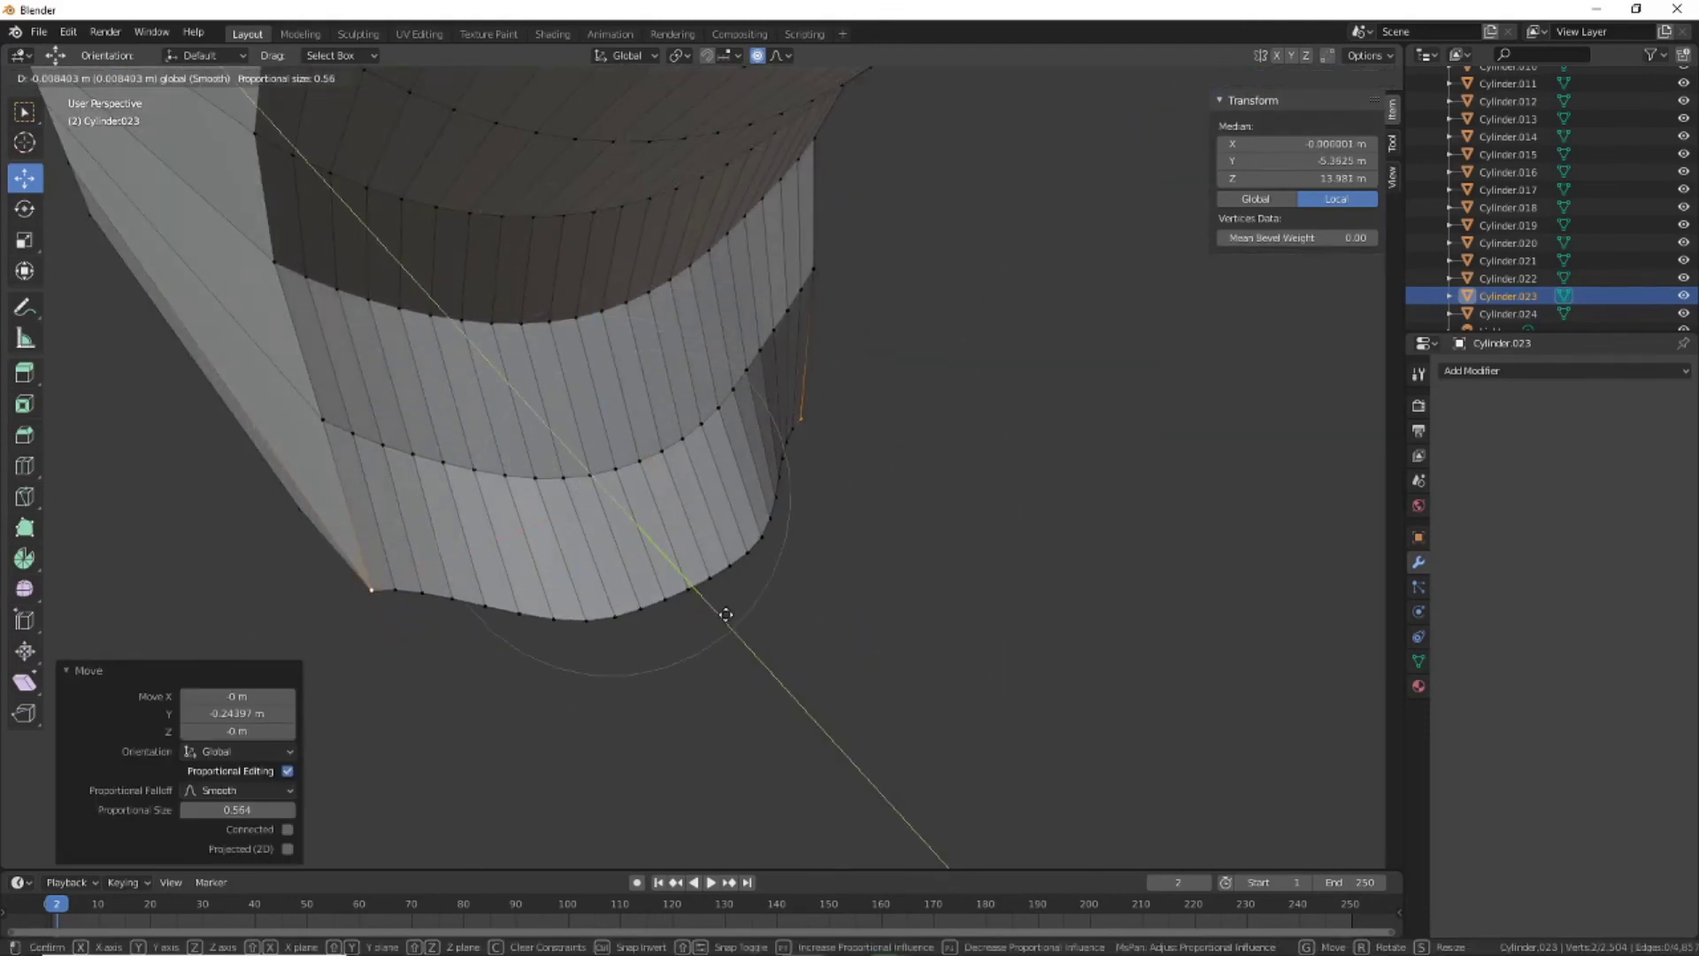
right_click(722, 585)
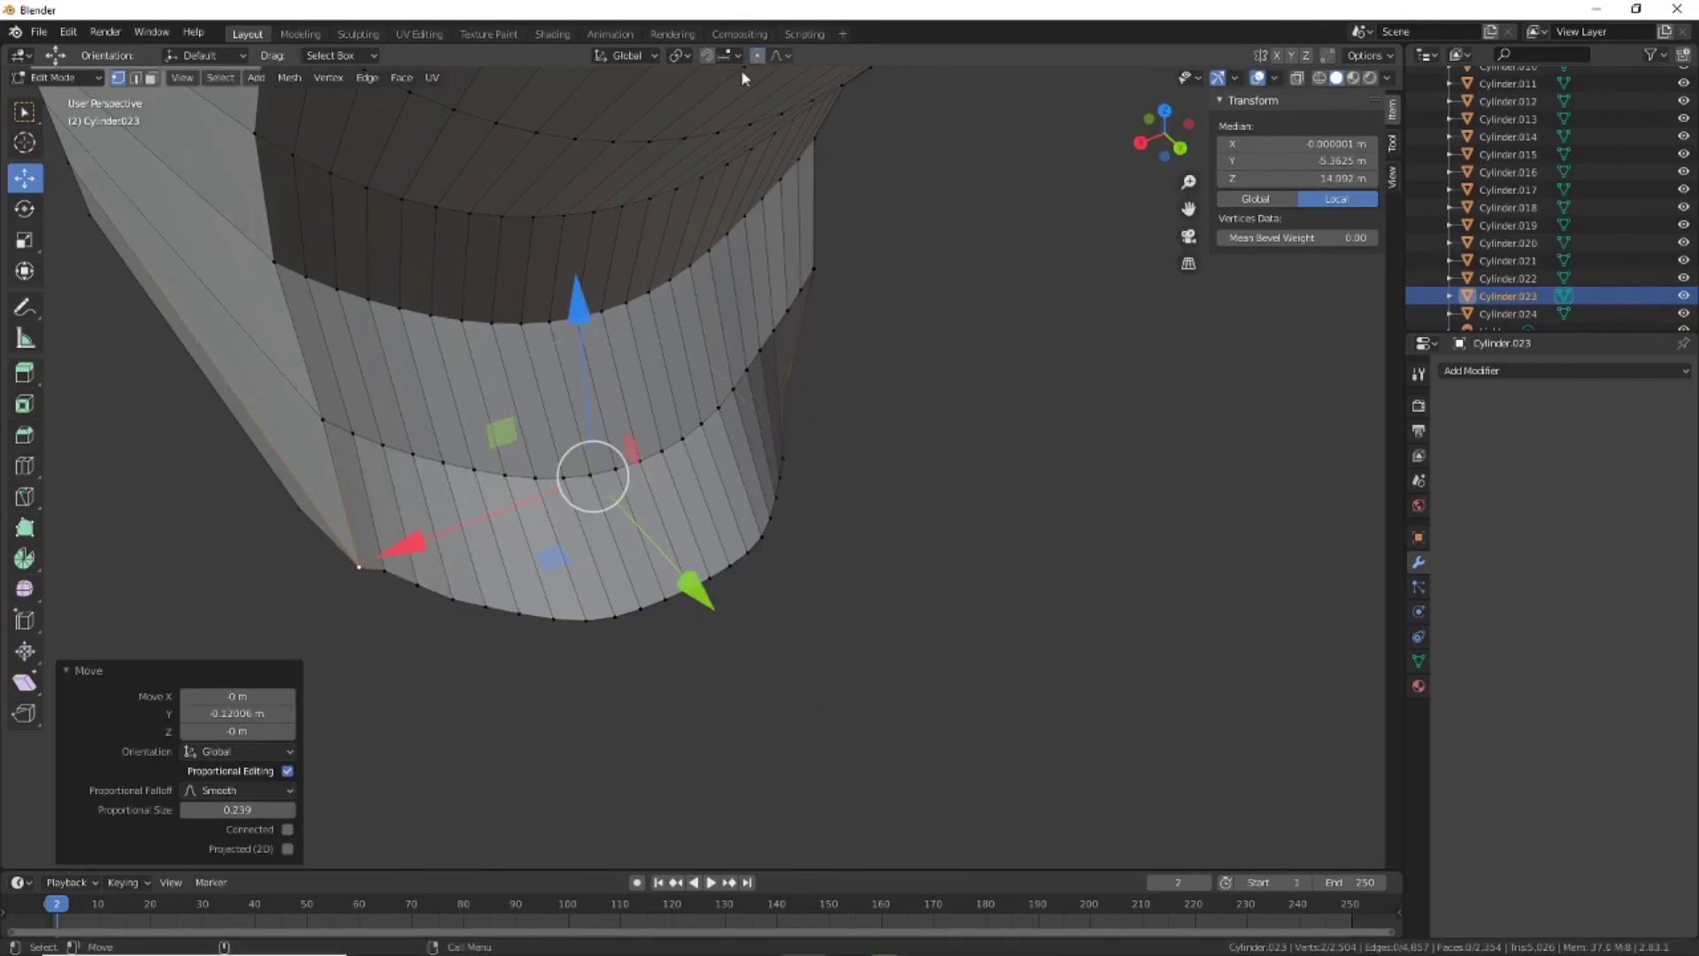
Turn proportional editing off and move the selected vertices 0.091 m along Y
left_click(756, 55)
key("g")
key("y")
left_click(699, 584)
mouse_move(699, 584)
middle_mouse_down()
mouse_move(770, 656)
mouse_move(599, 312)
middle_mouse_up()
scroll(816, 637, "up", 3)
scroll(748, 541, "down", 10)
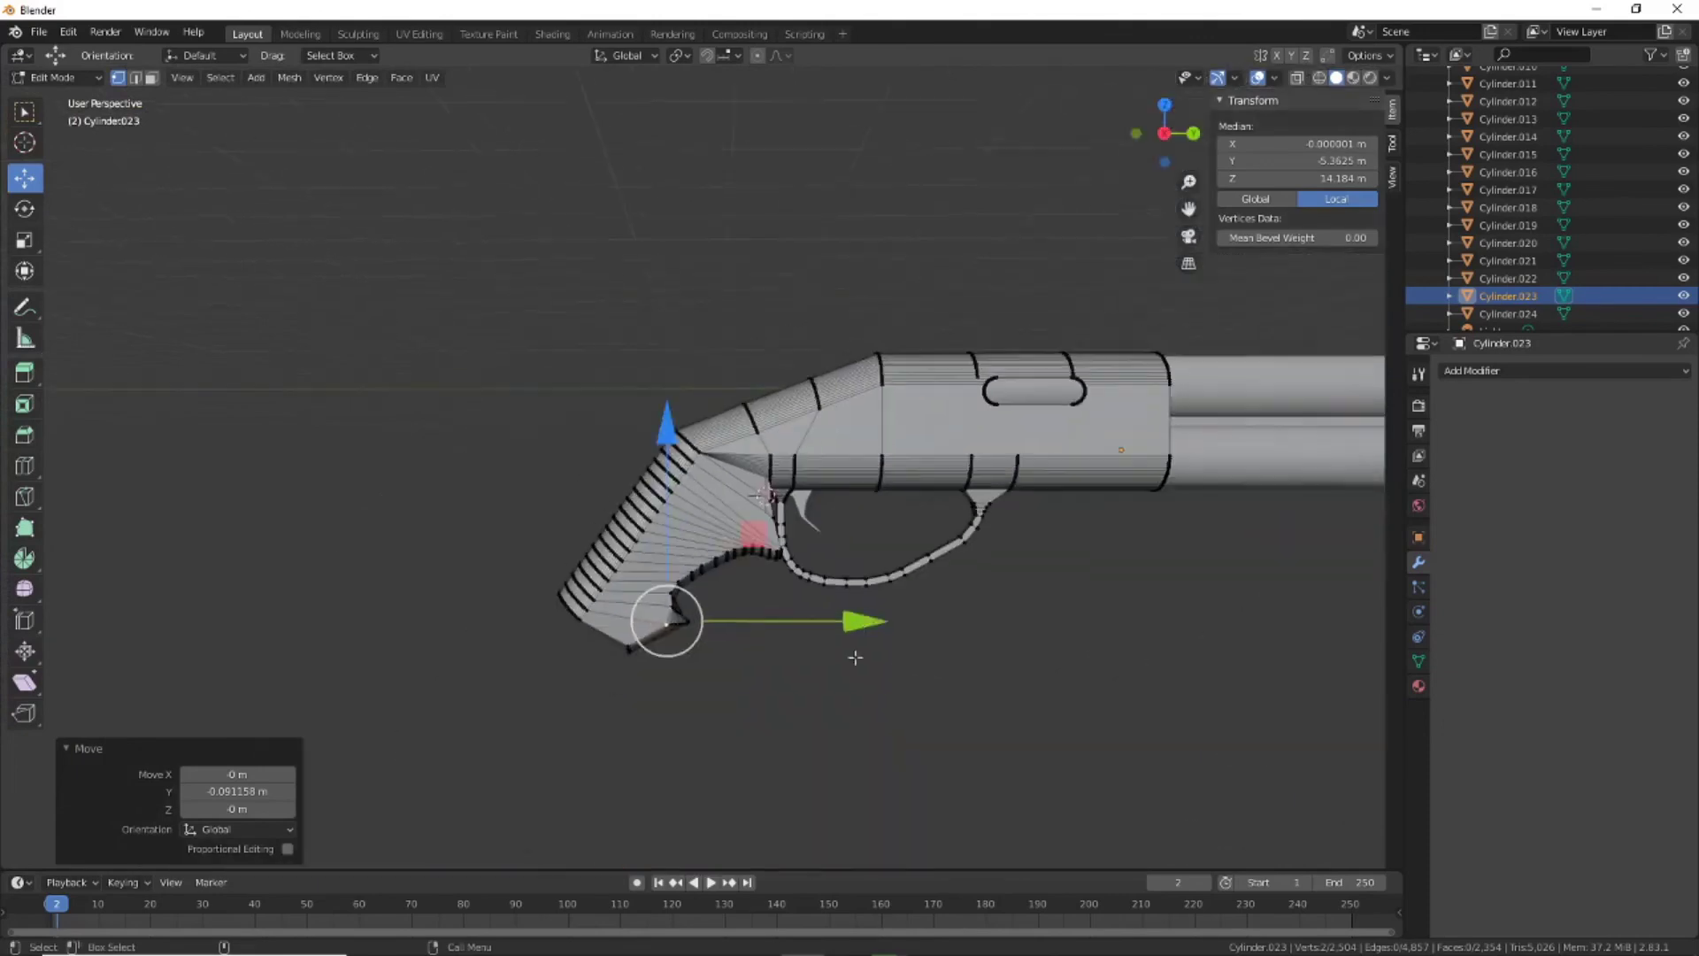
mouse_move(1036, 653)
middle_mouse_down()
mouse_move(884, 677)
mouse_move(994, 588)
middle_mouse_up()
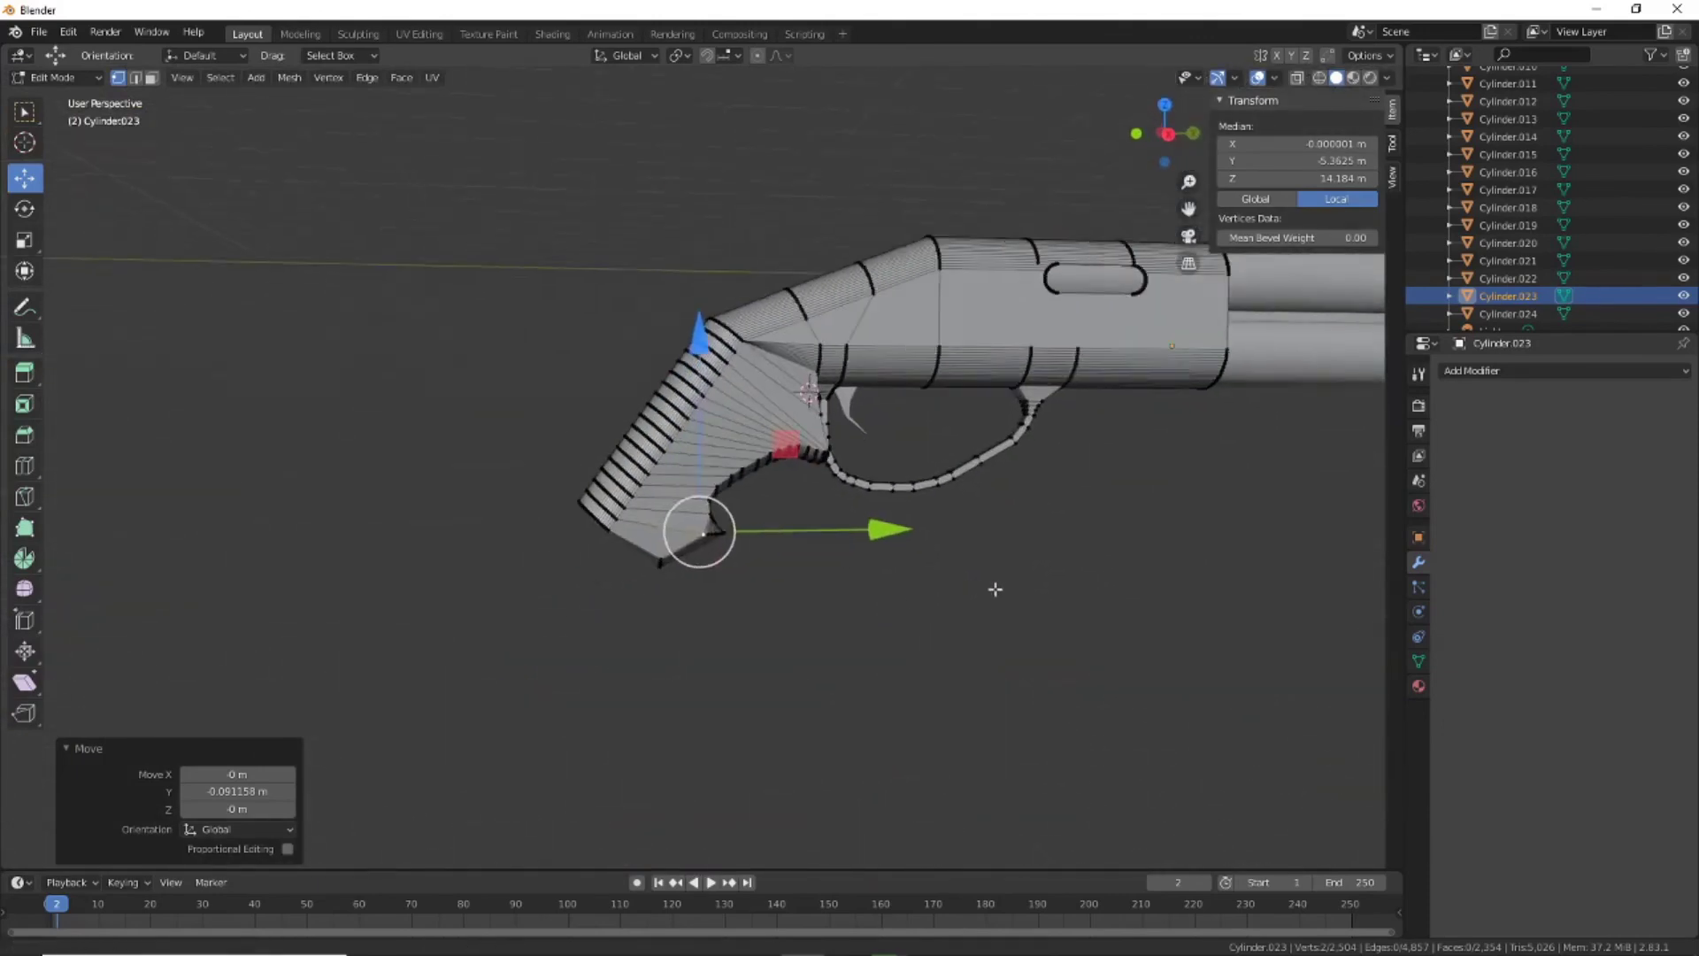
scroll(986, 580, "up", 4)
scroll(982, 585, "up", 4)
left_click(24, 465)
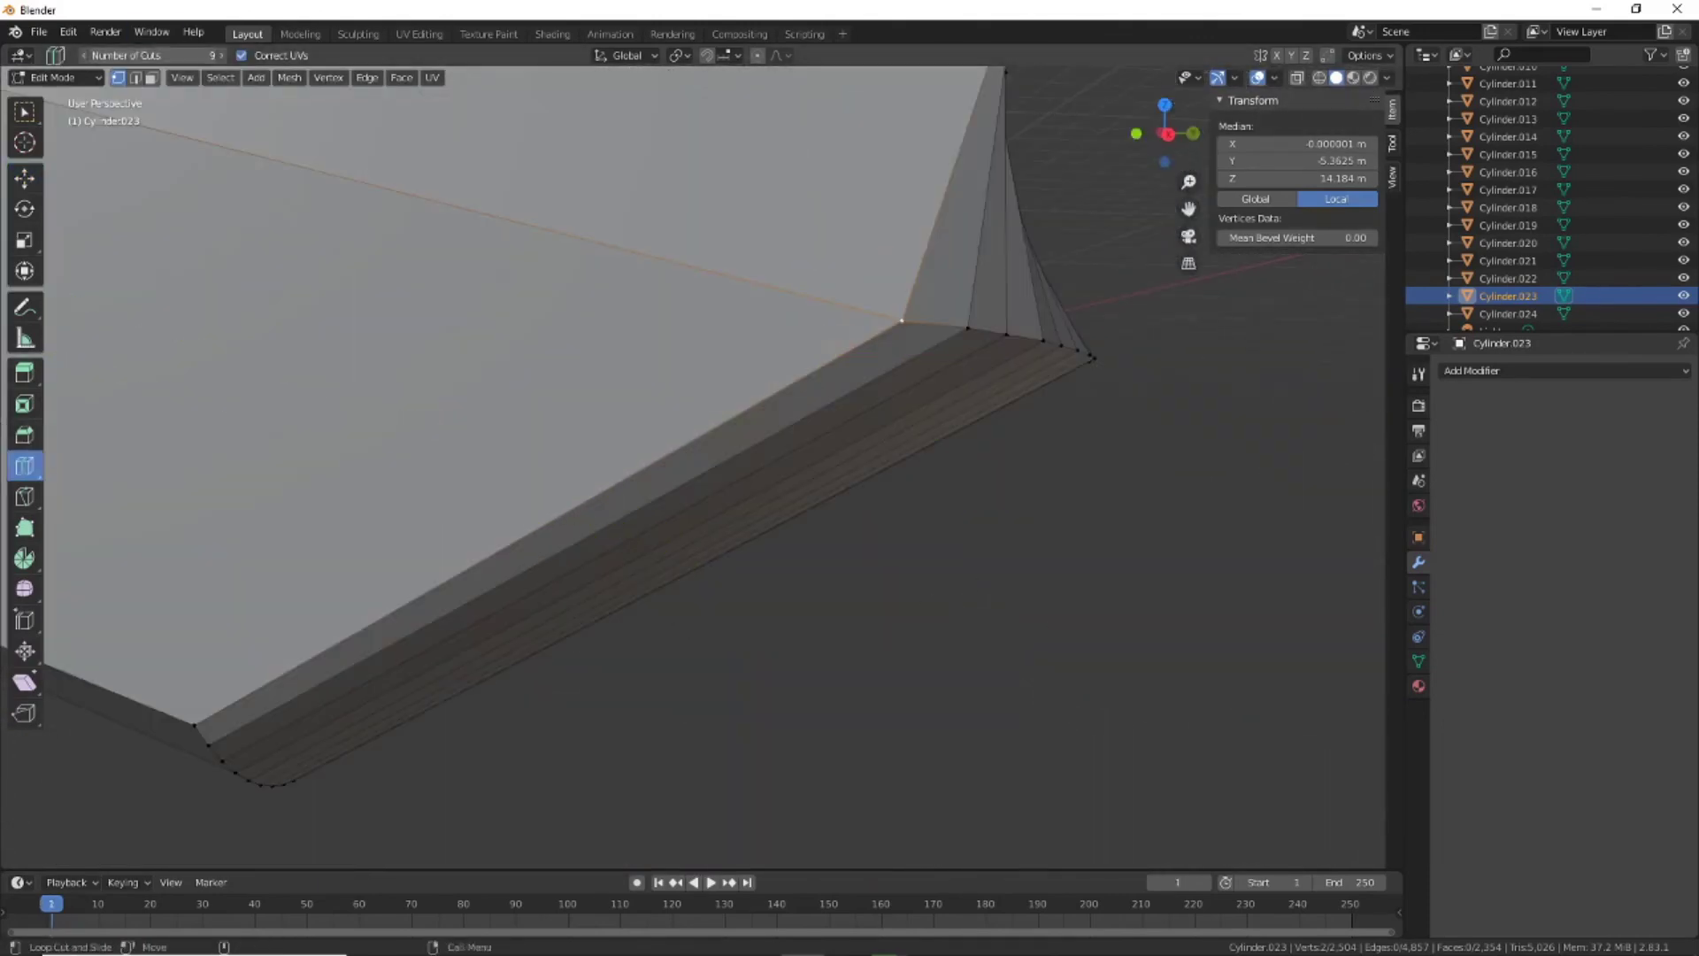
Add ten loop cuts across the grip base and slide the first new loop along Y
left_click(586, 531)
mouse_move(587, 532)
middle_mouse_down()
mouse_move(1321, 43)
mouse_move(1304, 76)
middle_mouse_up()
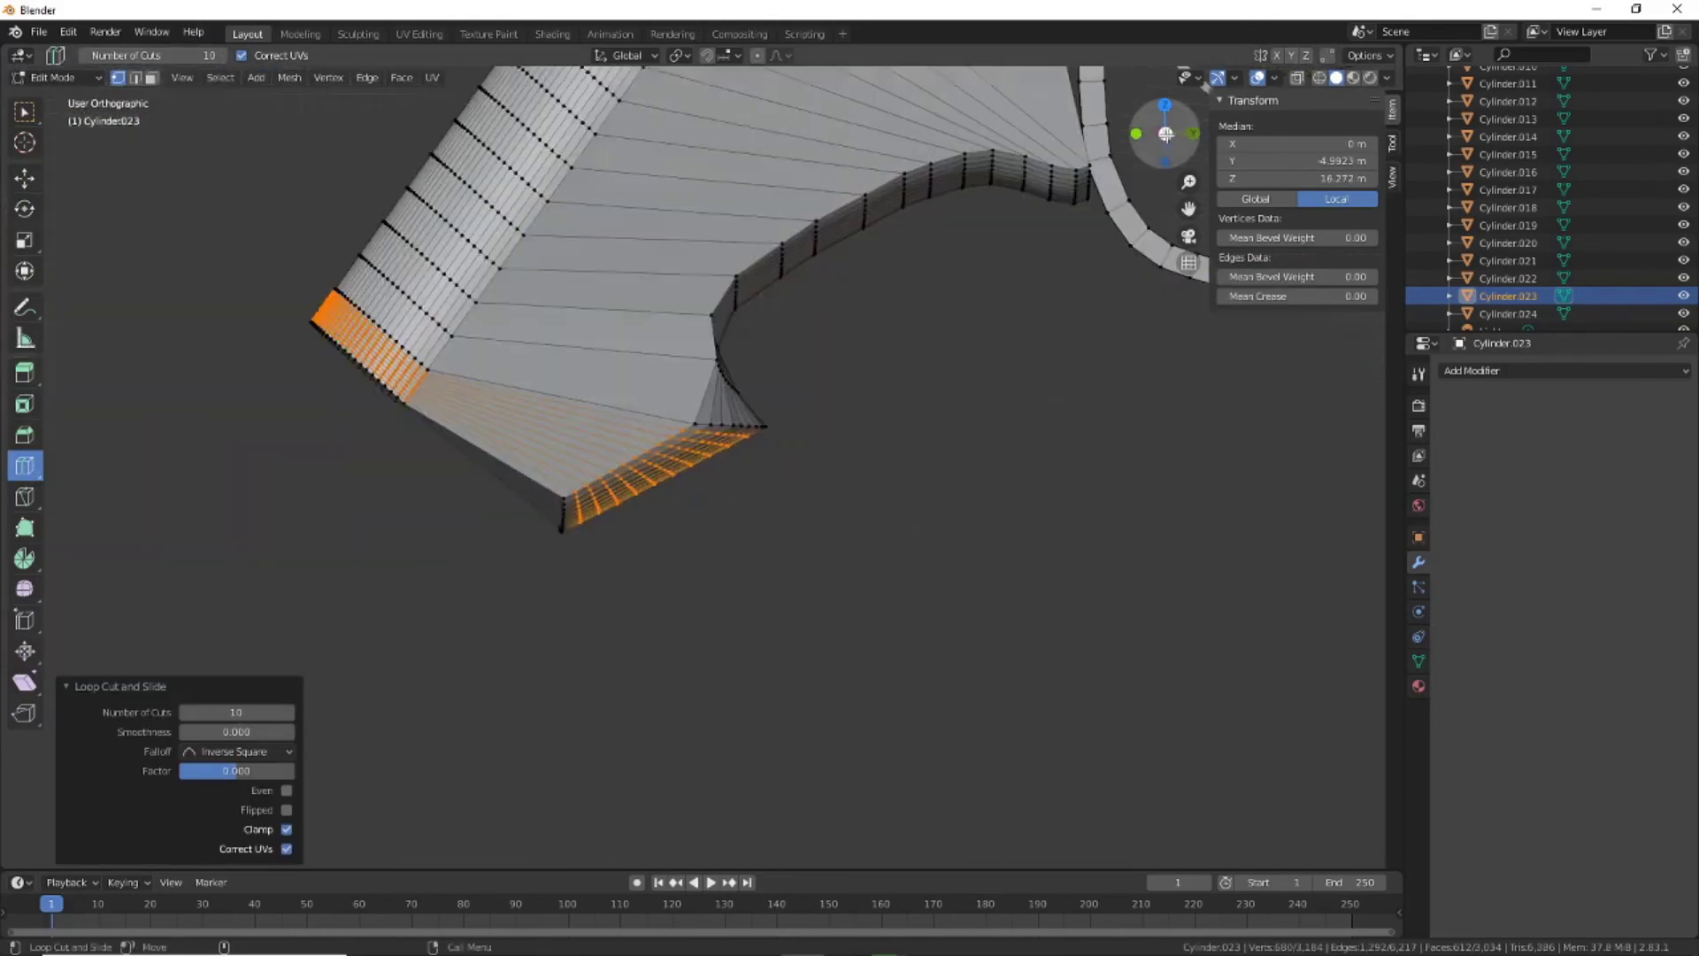
scroll(932, 470, "up", 5)
left_click(24, 177)
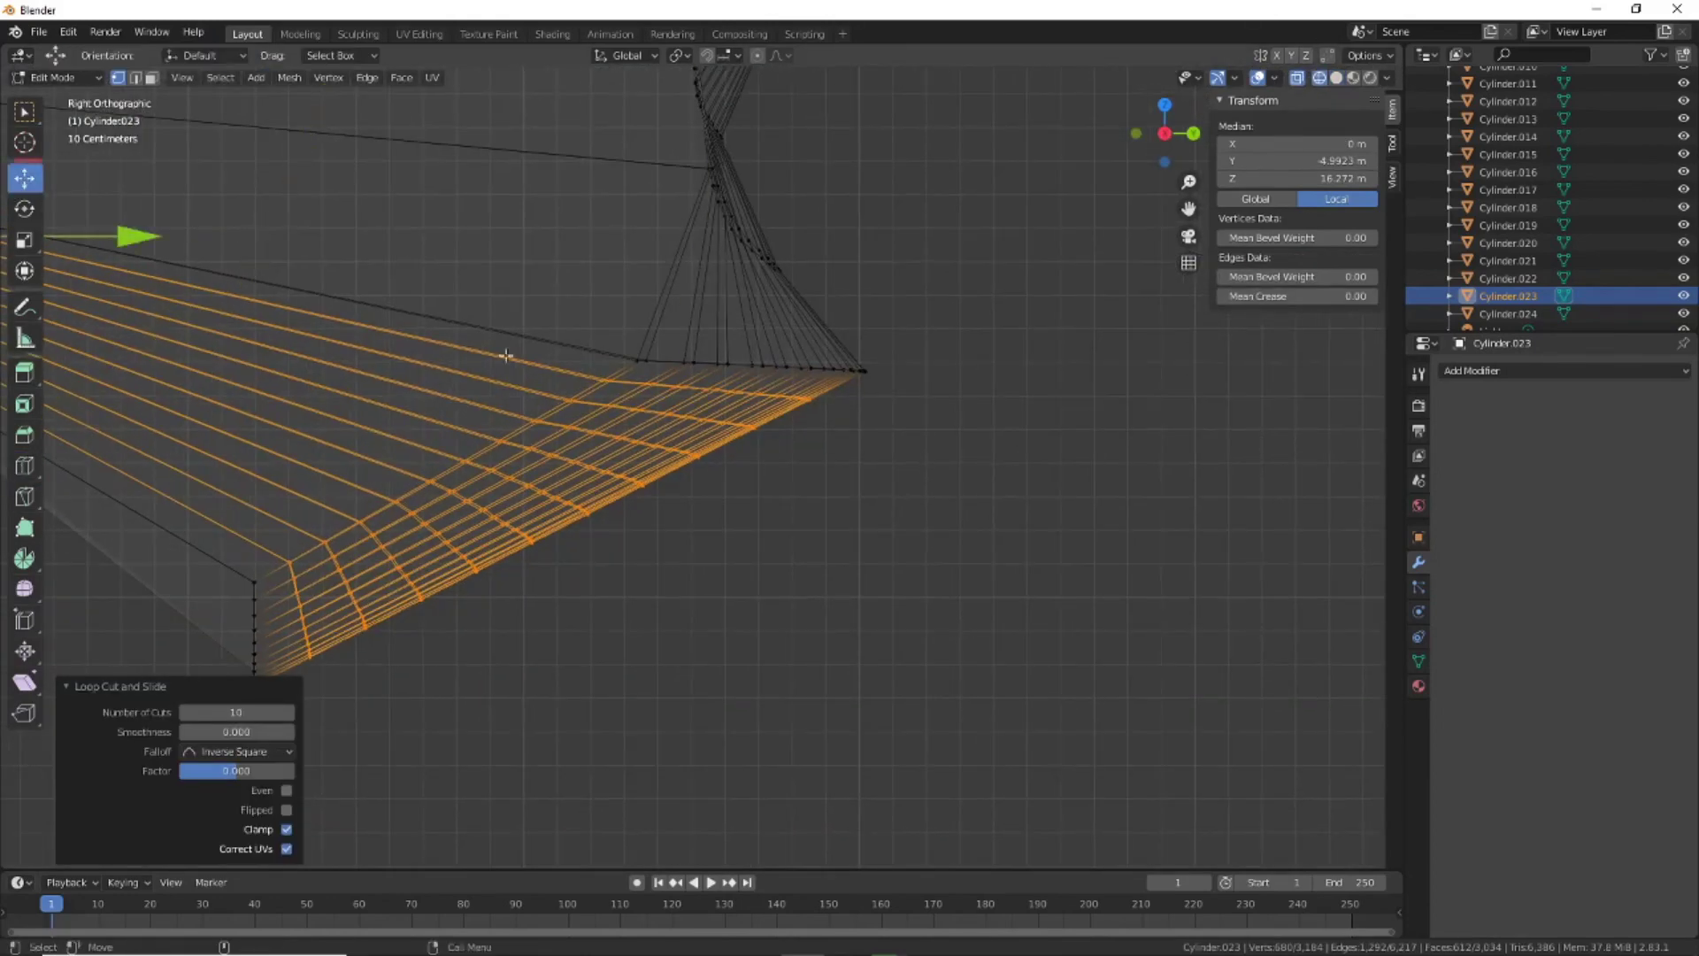
mouse_move(765, 387)
left_mouse_down("alt")
mouse_move(893, 440)
mouse_move(1018, 442)
left_mouse_up("alt")
scroll(893, 440, "up", 2)
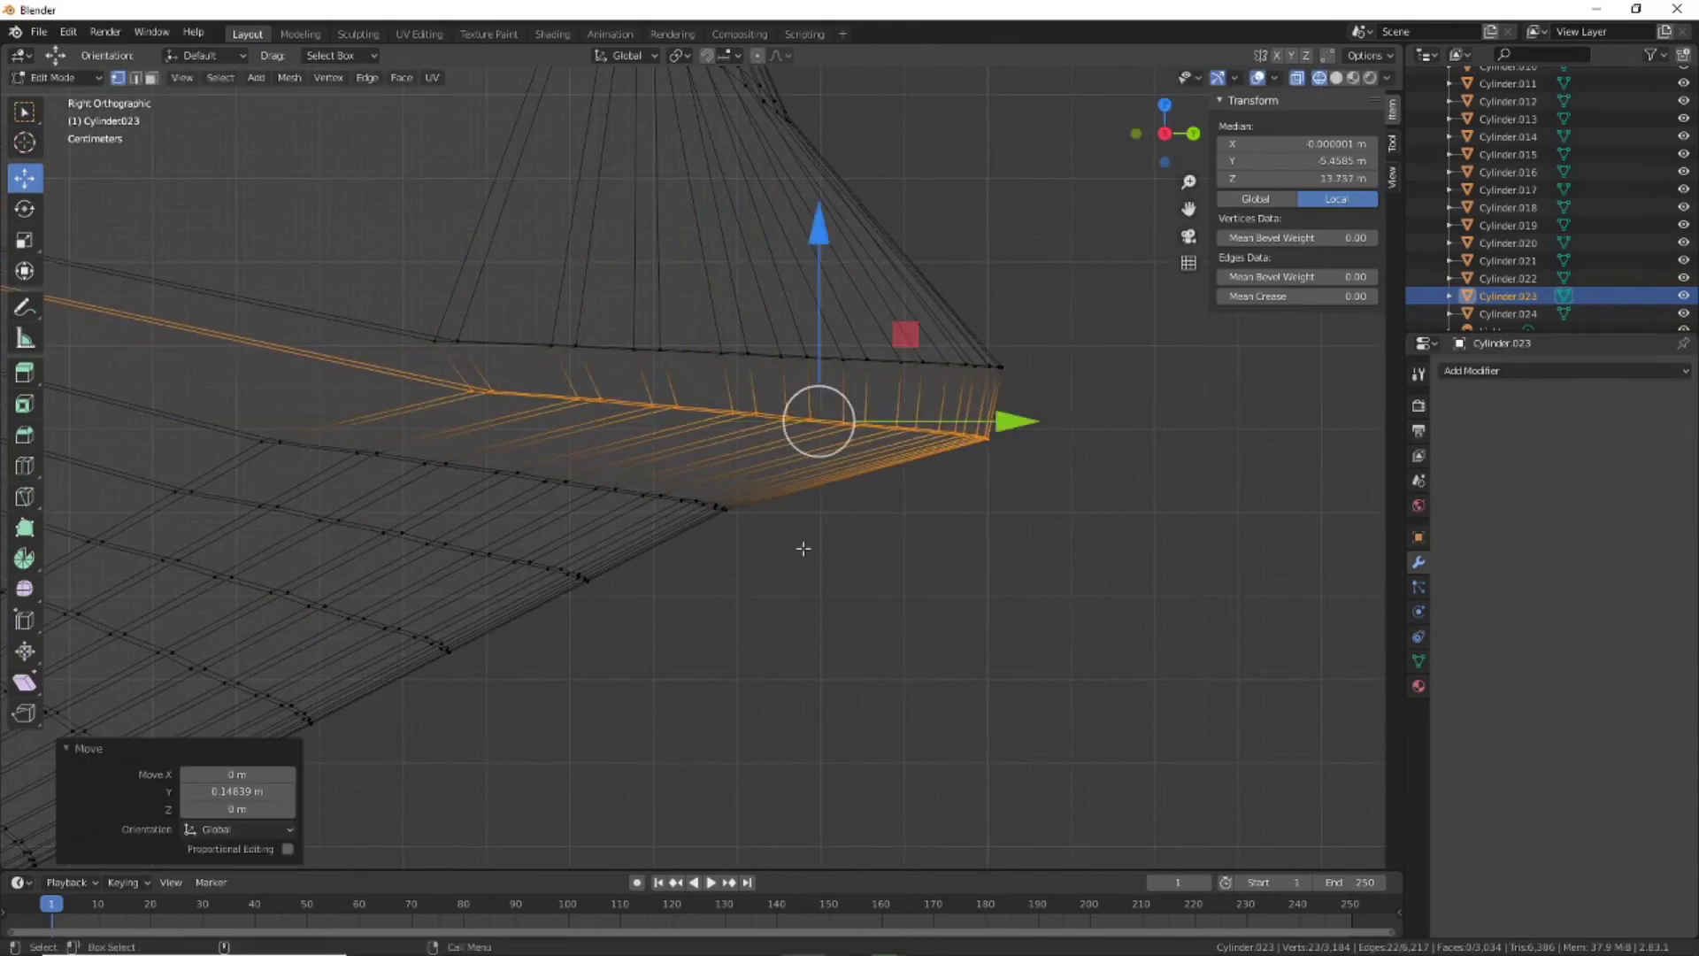
mouse_move(475, 467)
left_mouse_down()
mouse_move(804, 539)
mouse_move(788, 493)
left_mouse_up()
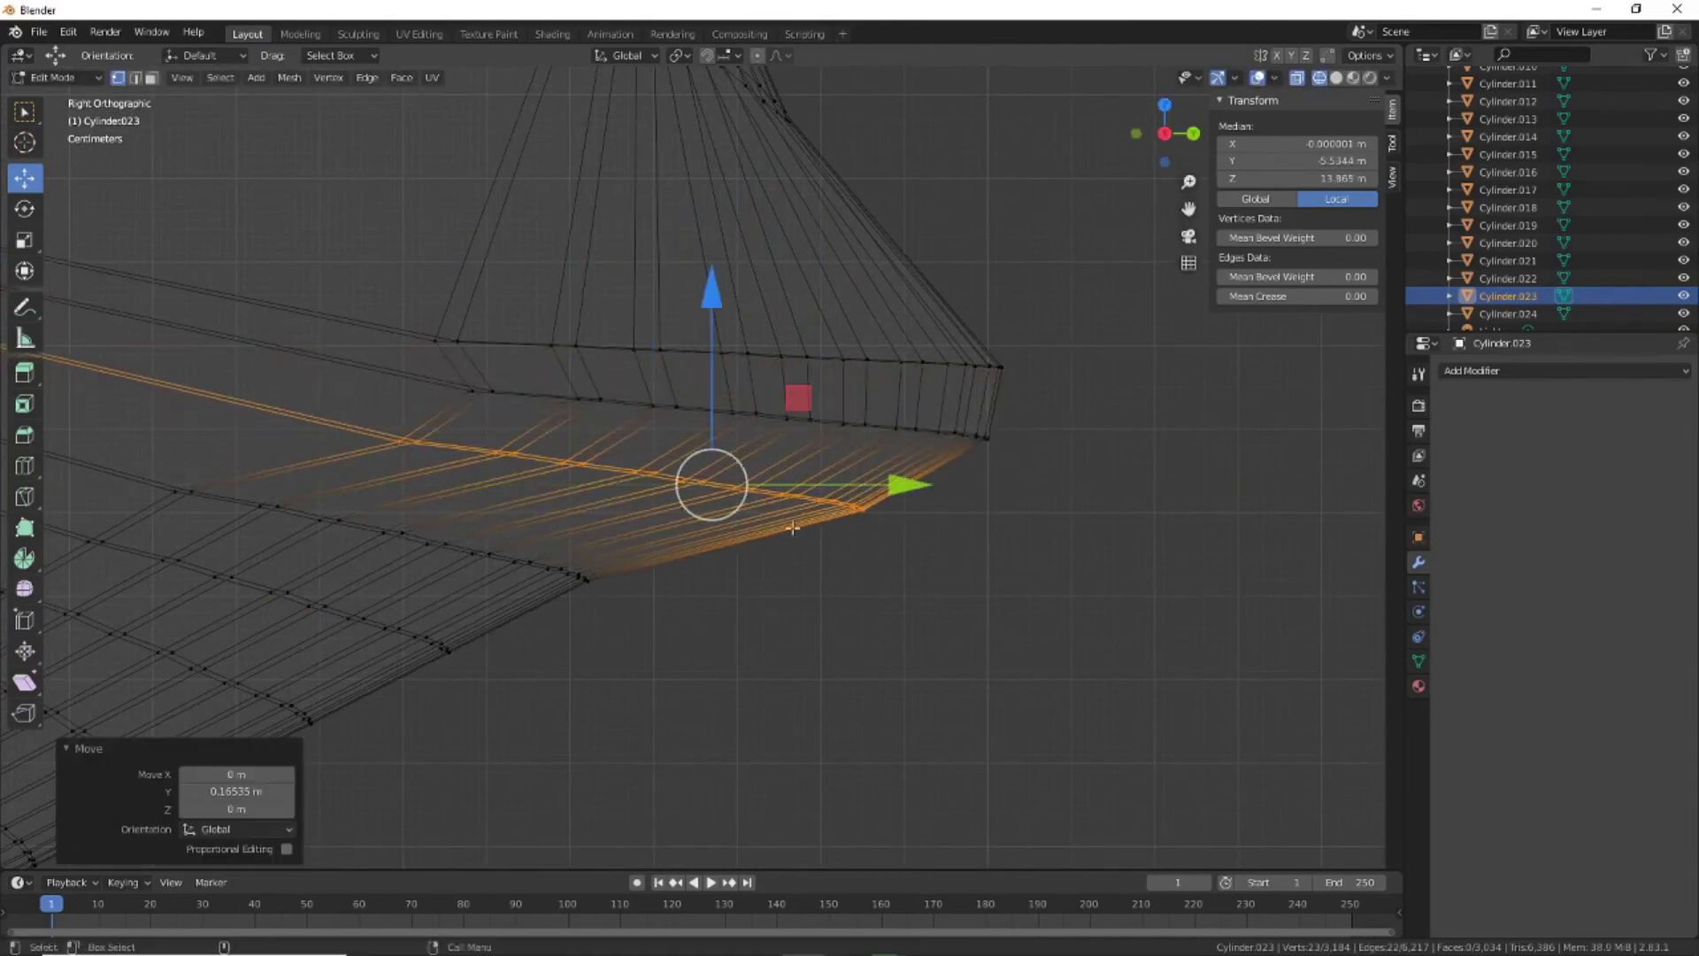
Shape the next new edge loops by moving them along Y
left_click(619, 558, "alt")
left_click(354, 496, "alt+shift")
left_click_drag(646, 542, 808, 559)
scroll(808, 560, "up", 2)
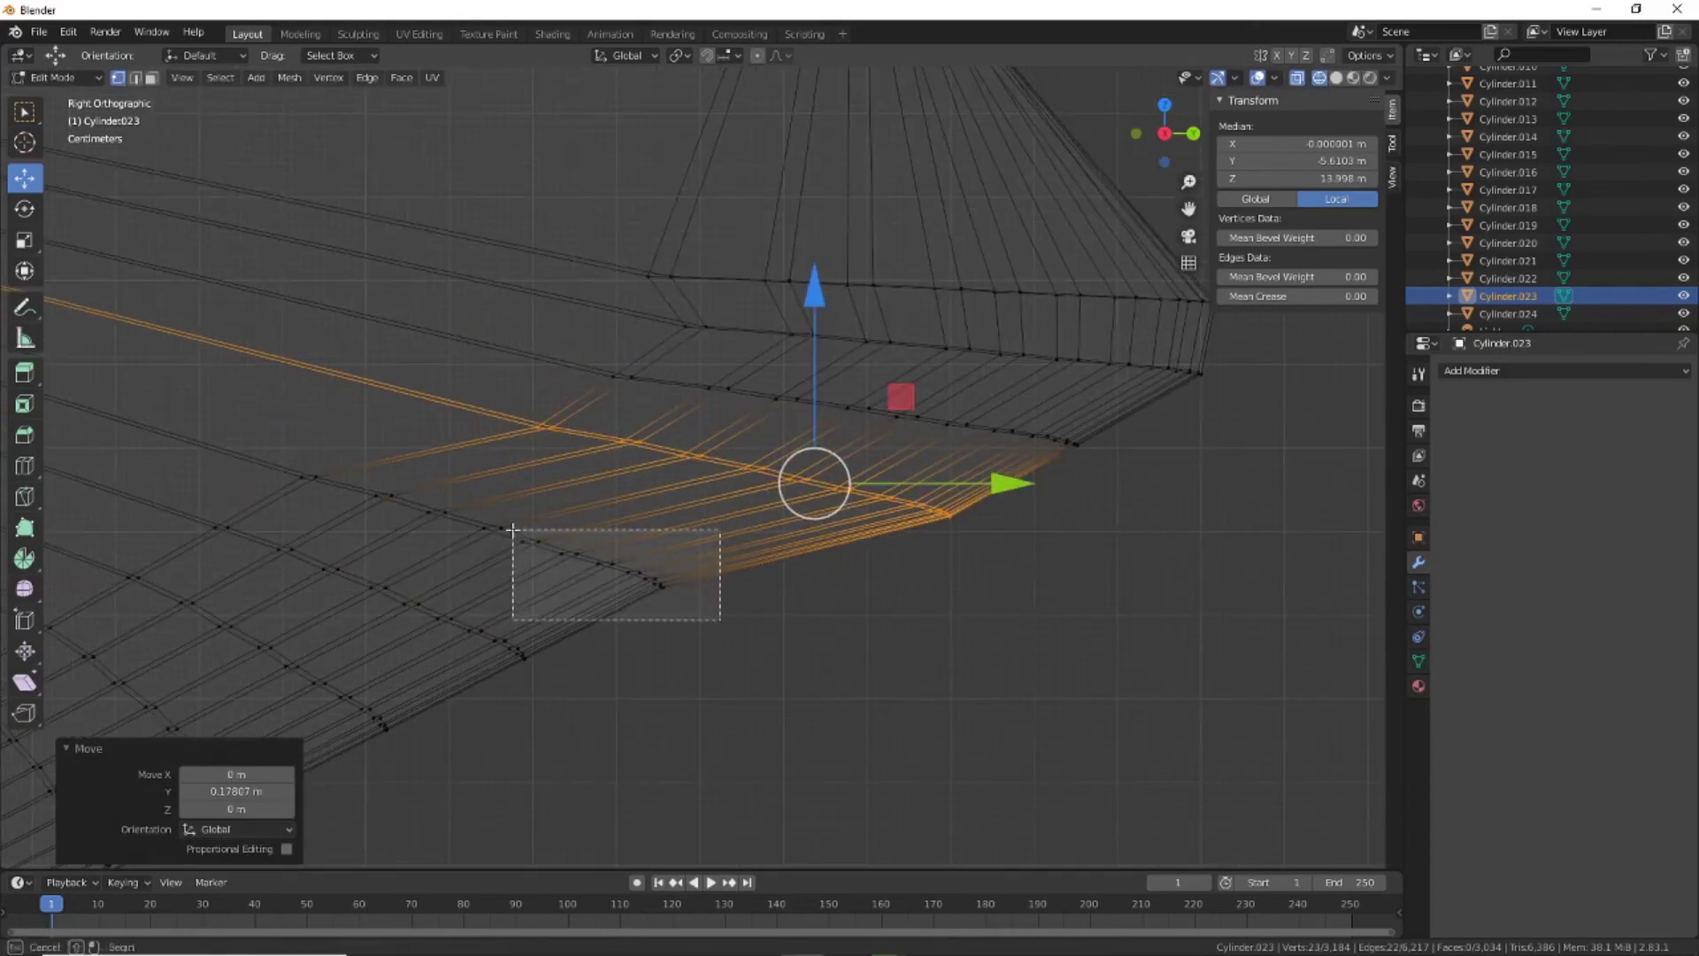
left_click_drag(750, 614, 296, 456)
left_click_drag(842, 593, 381, 531)
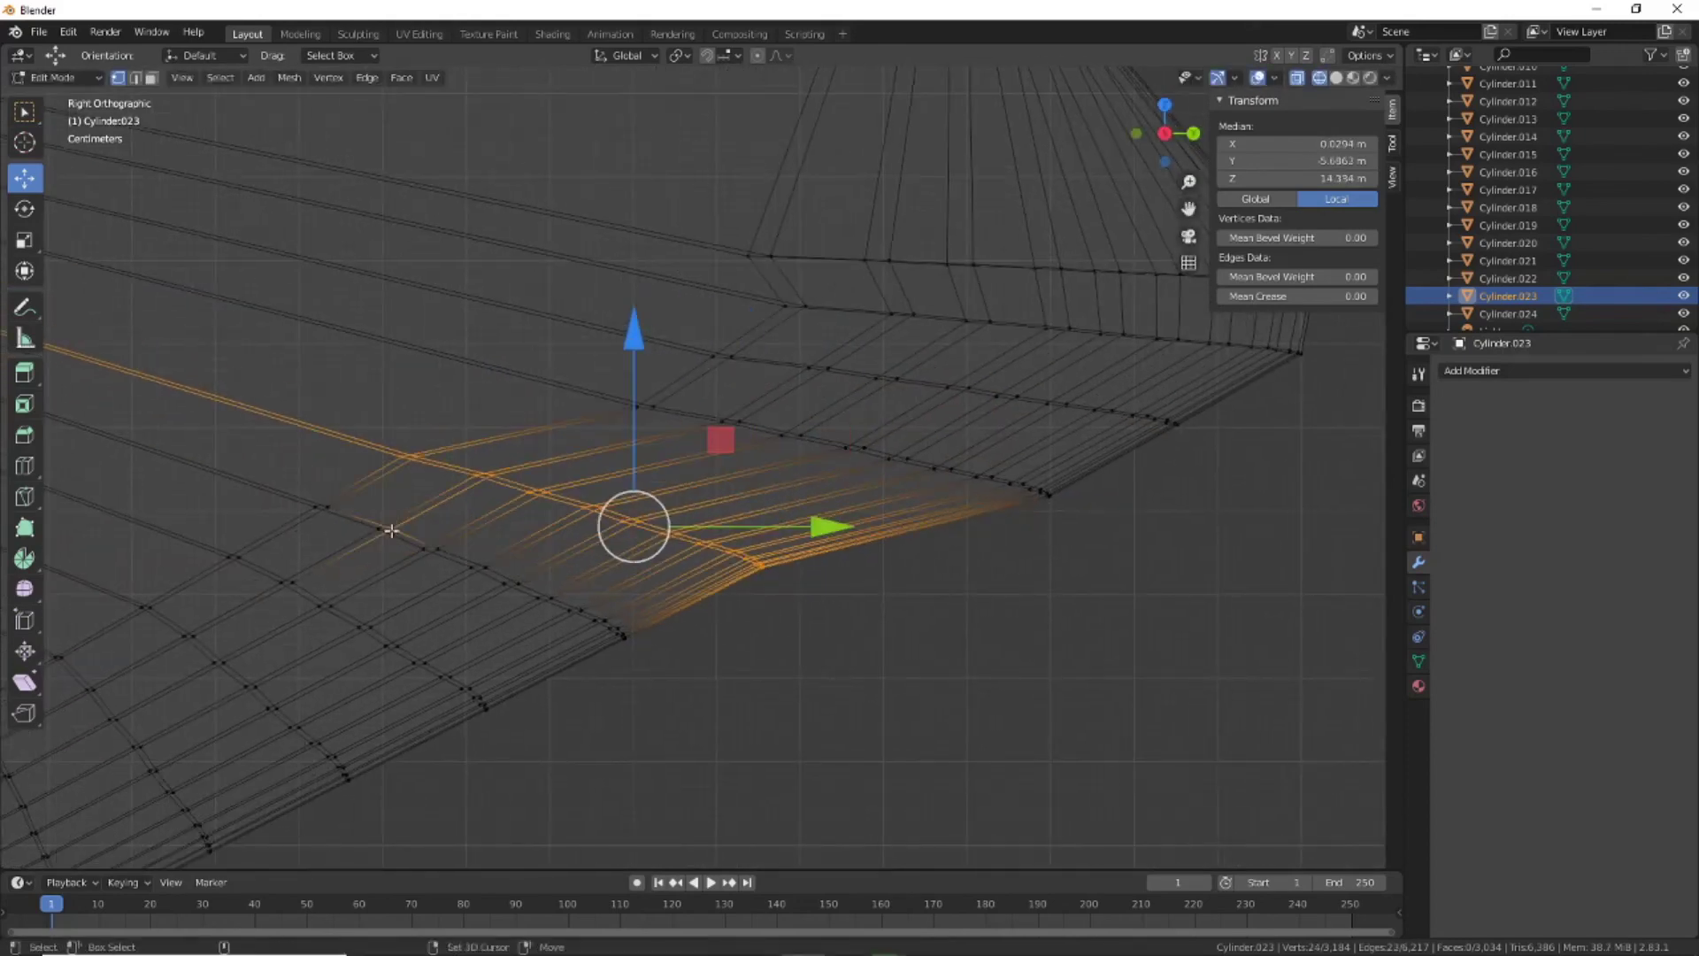
left_click_drag(832, 527, 743, 528)
Move further vertex rows along Y to round off the grip's bottom corner
scroll(743, 527, "up", 1)
mouse_move(405, 413)
left_mouse_down()
mouse_move(579, 511)
mouse_move(618, 506)
left_mouse_up()
left_click_drag(879, 550, 1112, 535)
left_click_drag(539, 476, 645, 543)
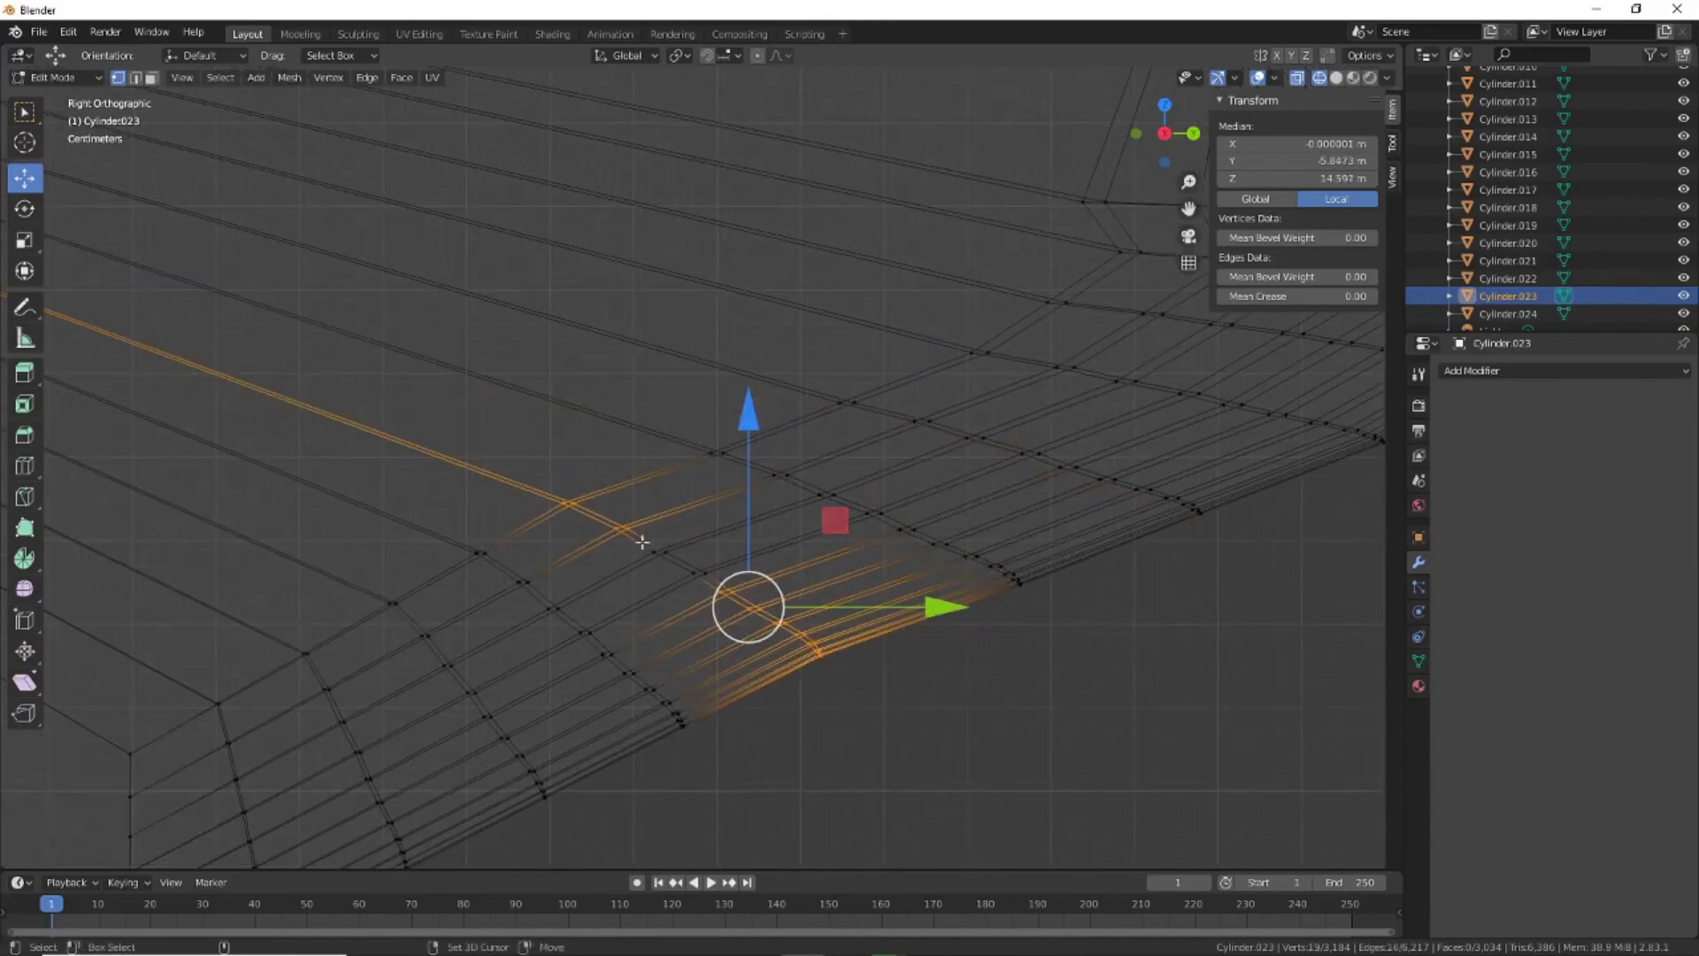
left_click_drag(987, 631, 938, 620)
scroll(881, 748, "down", 2)
mouse_move(880, 748)
middle_mouse_down()
mouse_move(1032, 675)
mouse_move(926, 675)
mouse_move(864, 652)
mouse_move(857, 672)
middle_mouse_up()
In edge mode, move two of the grip's side edges along Y to curve the grip
scroll(857, 672, "up", 5)
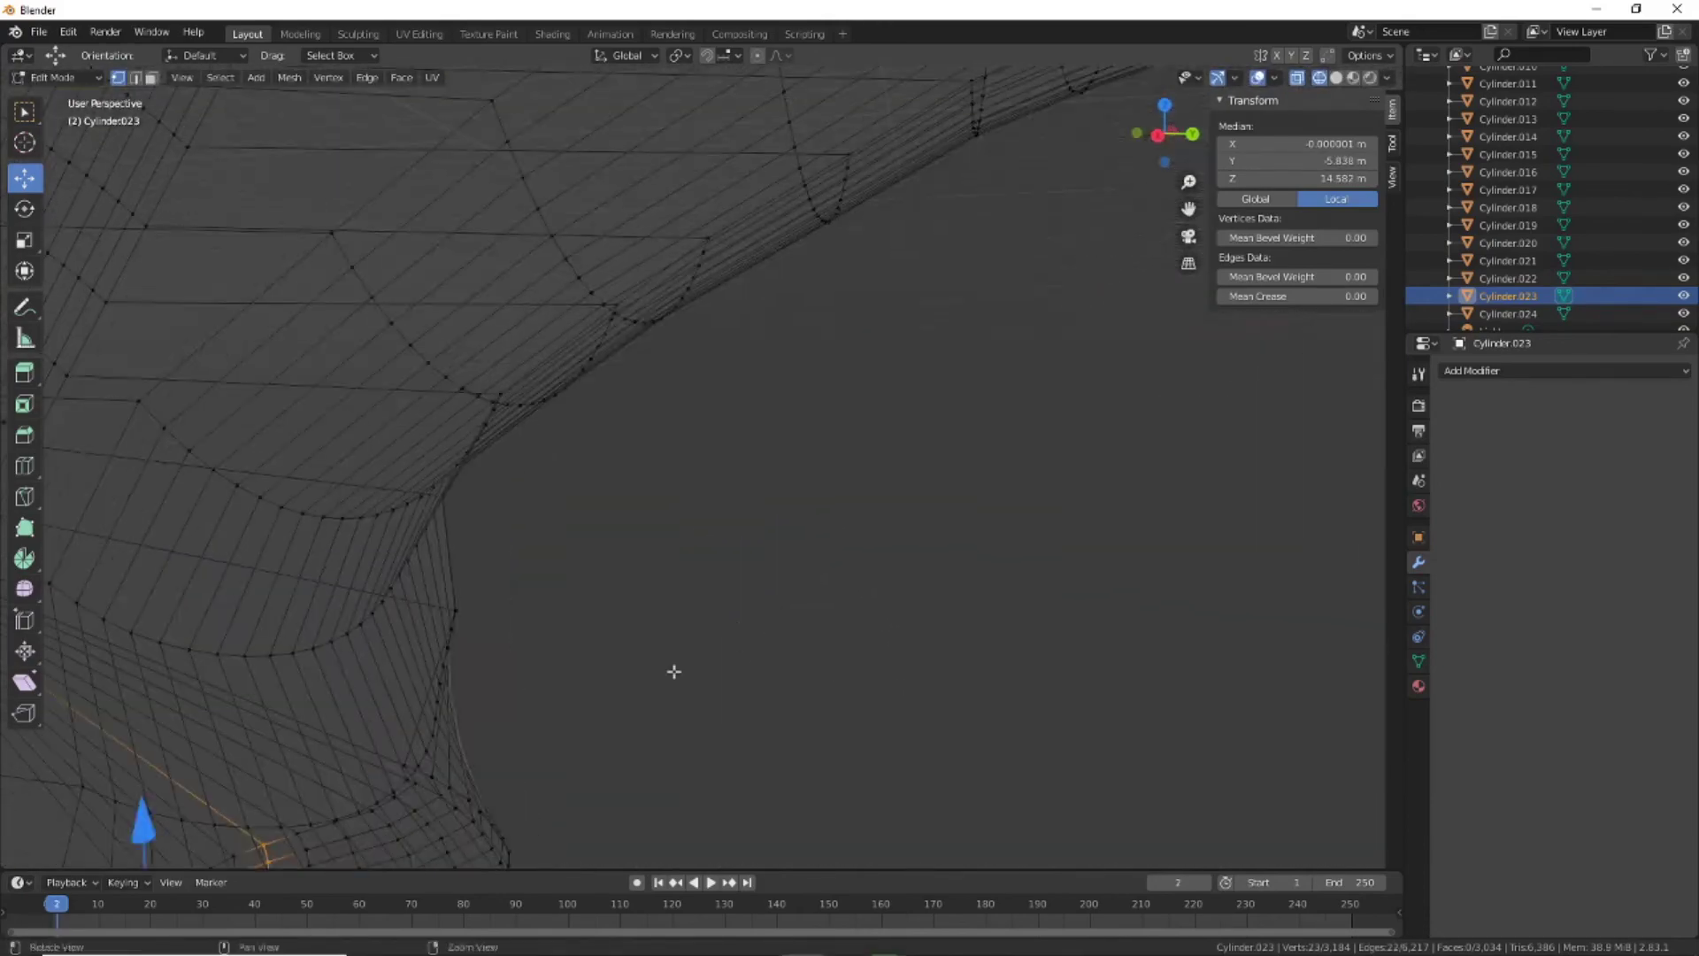
middle_click_drag(676, 671, 523, 379, "shift")
key("2")
left_click(523, 379)
scroll(598, 500, "up", 3)
scroll(597, 500, "down", 3)
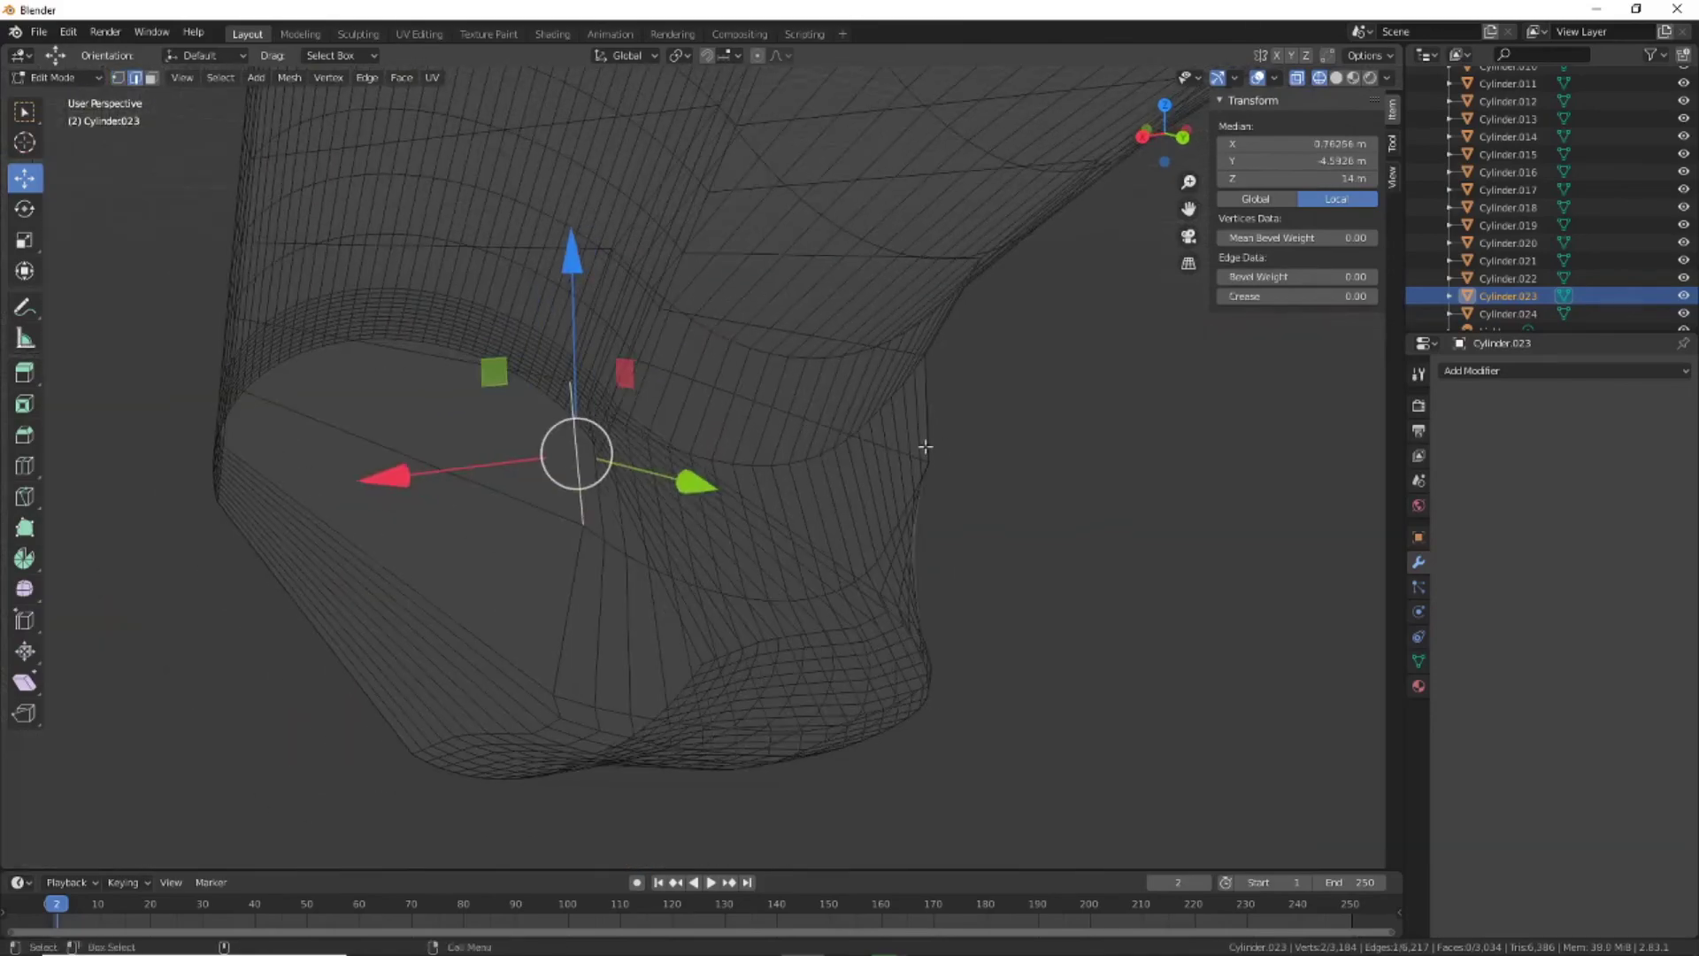
left_click(925, 402, "shift")
left_click_drag(927, 452, 890, 447)
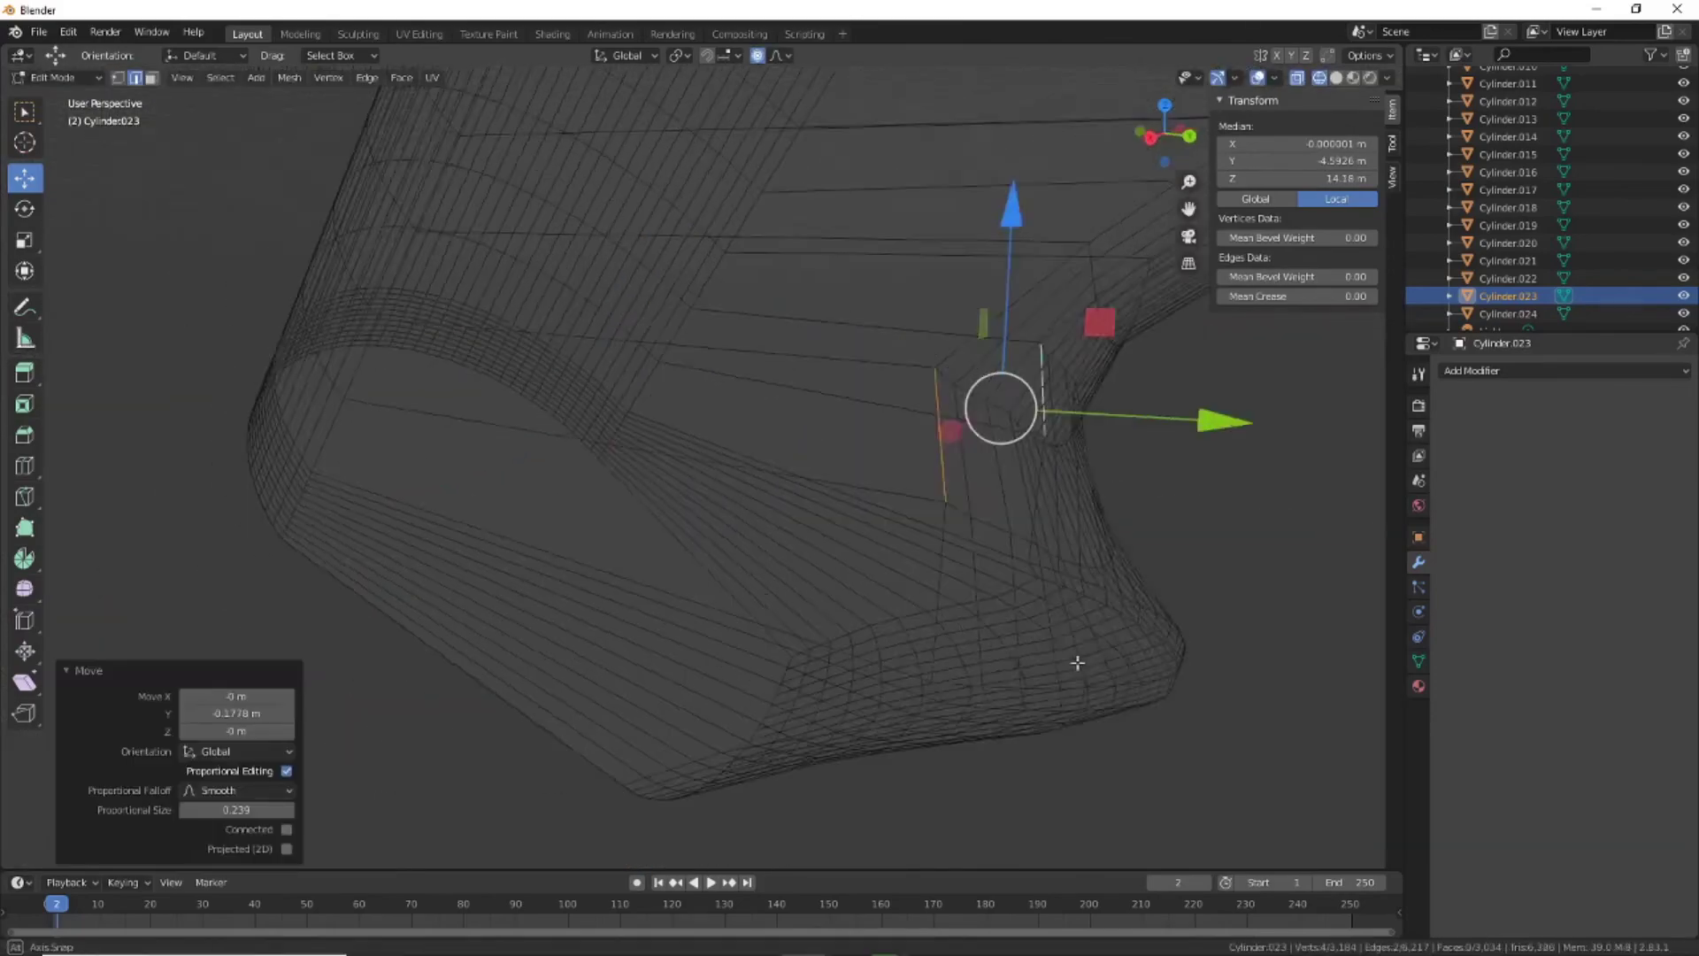
mouse_move(1073, 664)
middle_mouse_down()
mouse_move(1043, 550)
mouse_move(796, 617)
middle_mouse_up()
left_click_drag(227, 390, 257, 381)
left_click(641, 589)
mouse_move(642, 589)
middle_mouse_down()
mouse_move(352, 496)
mouse_move(956, 690)
mouse_move(1301, 630)
mouse_move(796, 705)
middle_mouse_up()
scroll(956, 691, "down", 5)
Return to Object Mode and orbit around the shotgun with its rounded Cylinder.023 grip
left_click(53, 77)
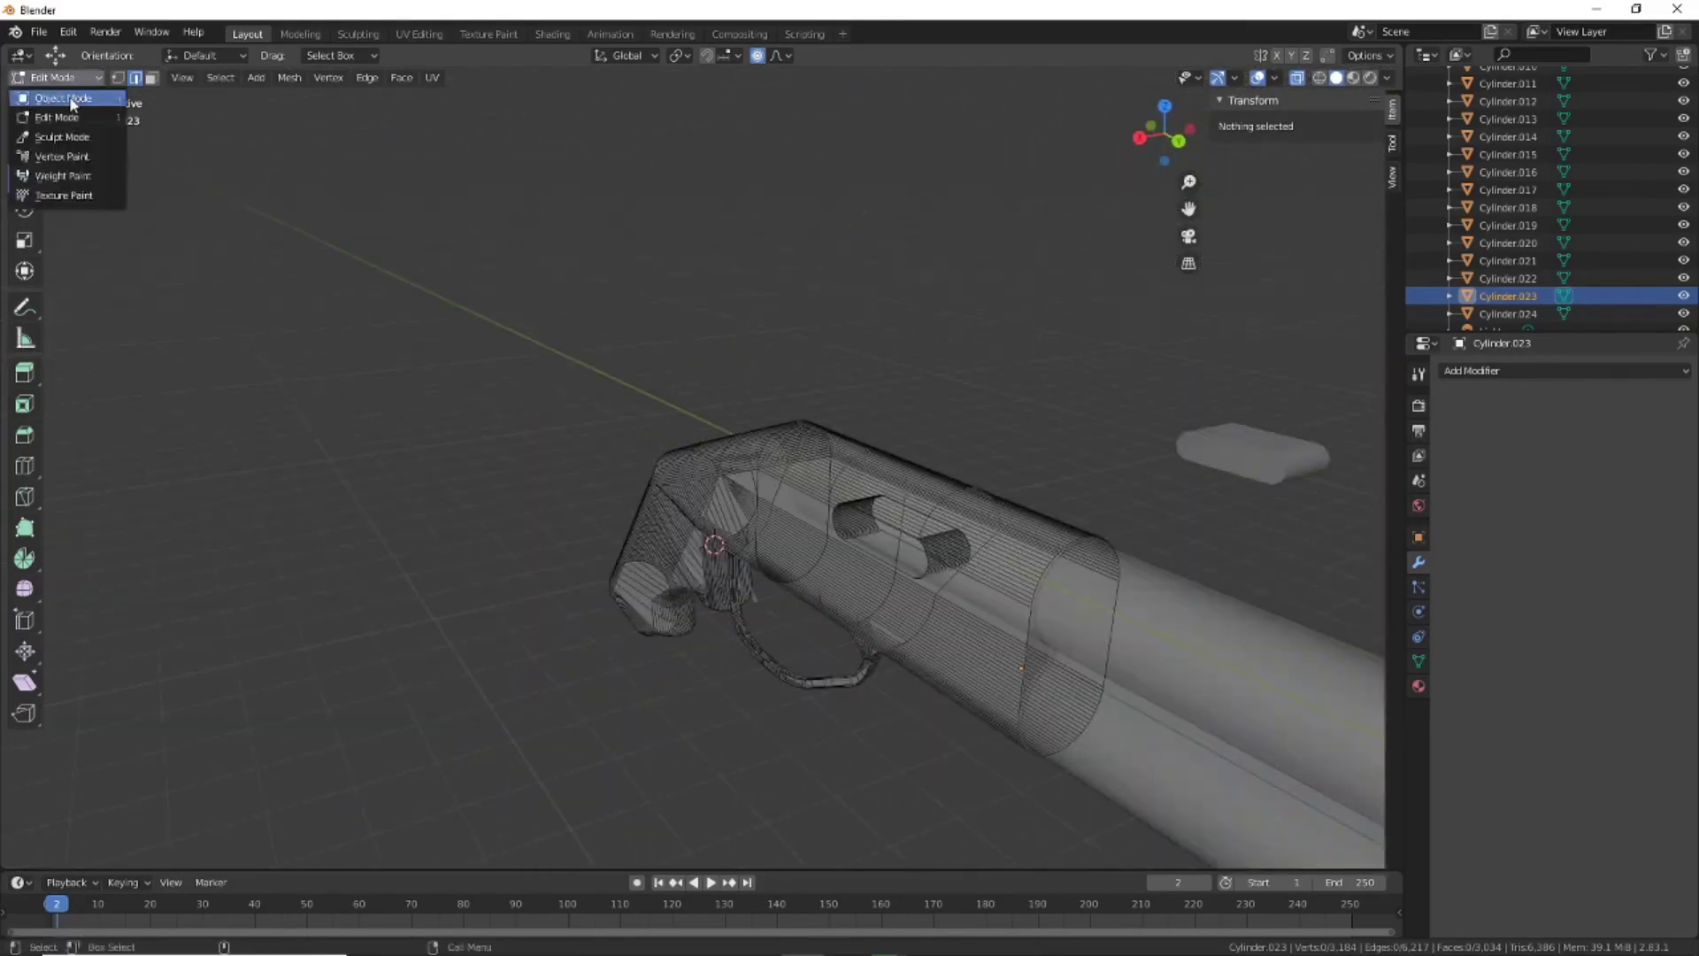
scroll(775, 623, "down", 4)
scroll(891, 724, "up", 4)
mouse_move(892, 731)
middle_mouse_down()
mouse_move(1127, 634)
mouse_move(1169, 596)
mouse_move(770, 653)
mouse_move(849, 672)
middle_mouse_up()
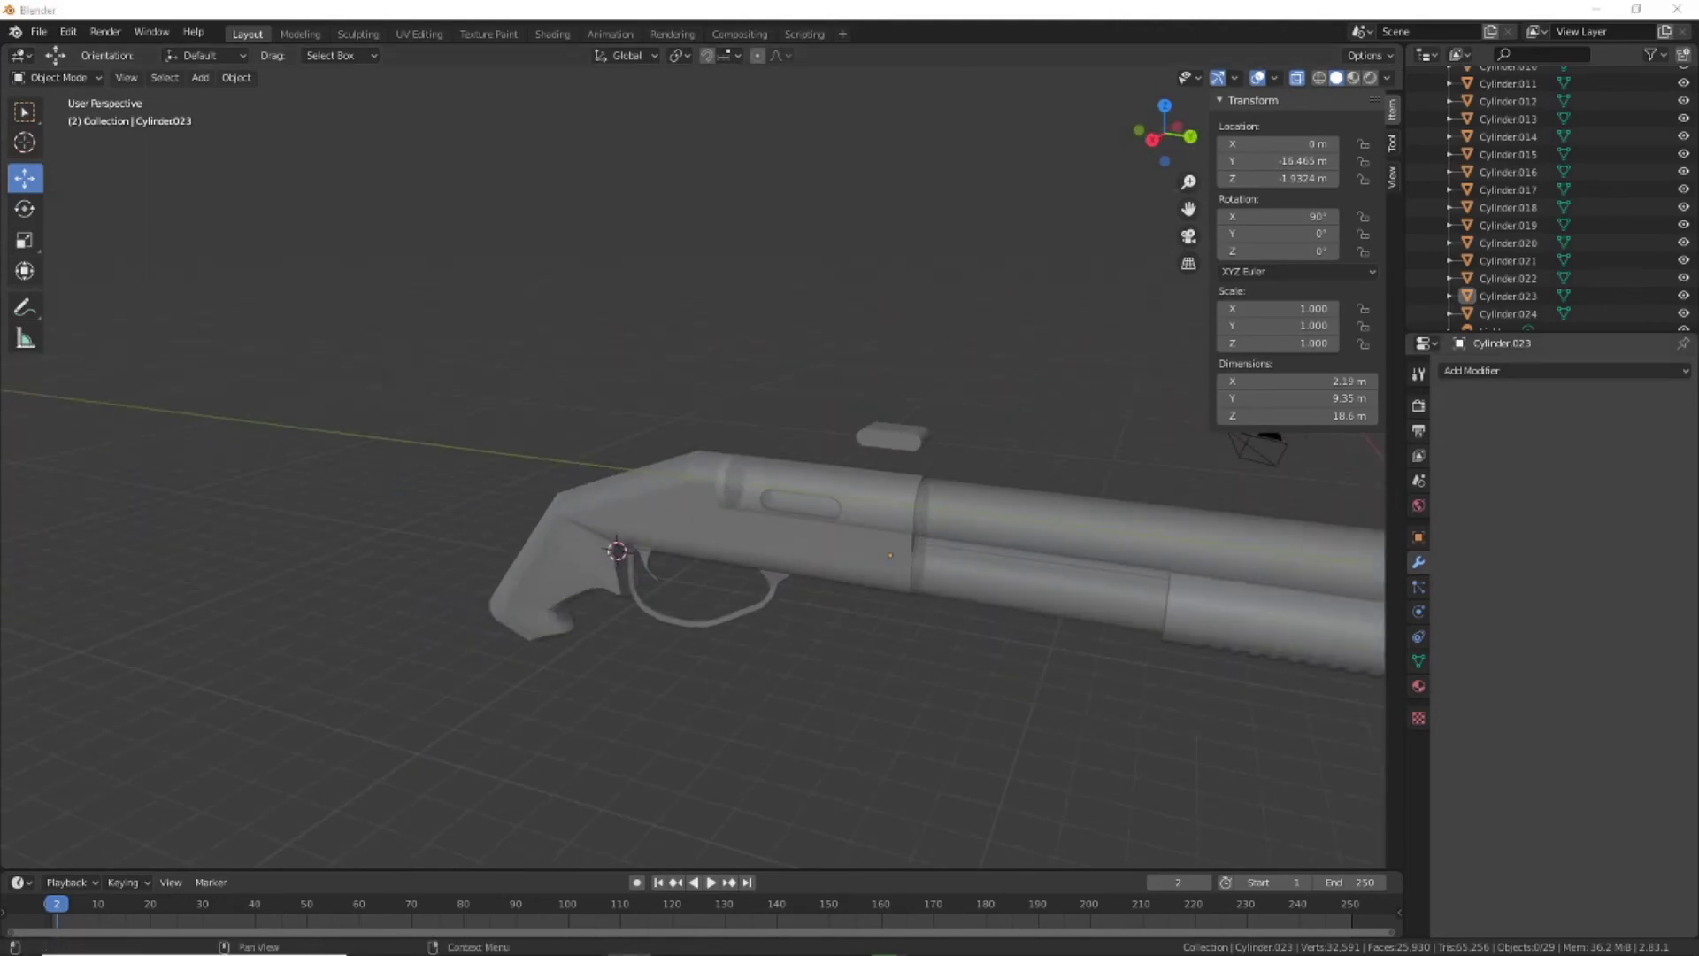